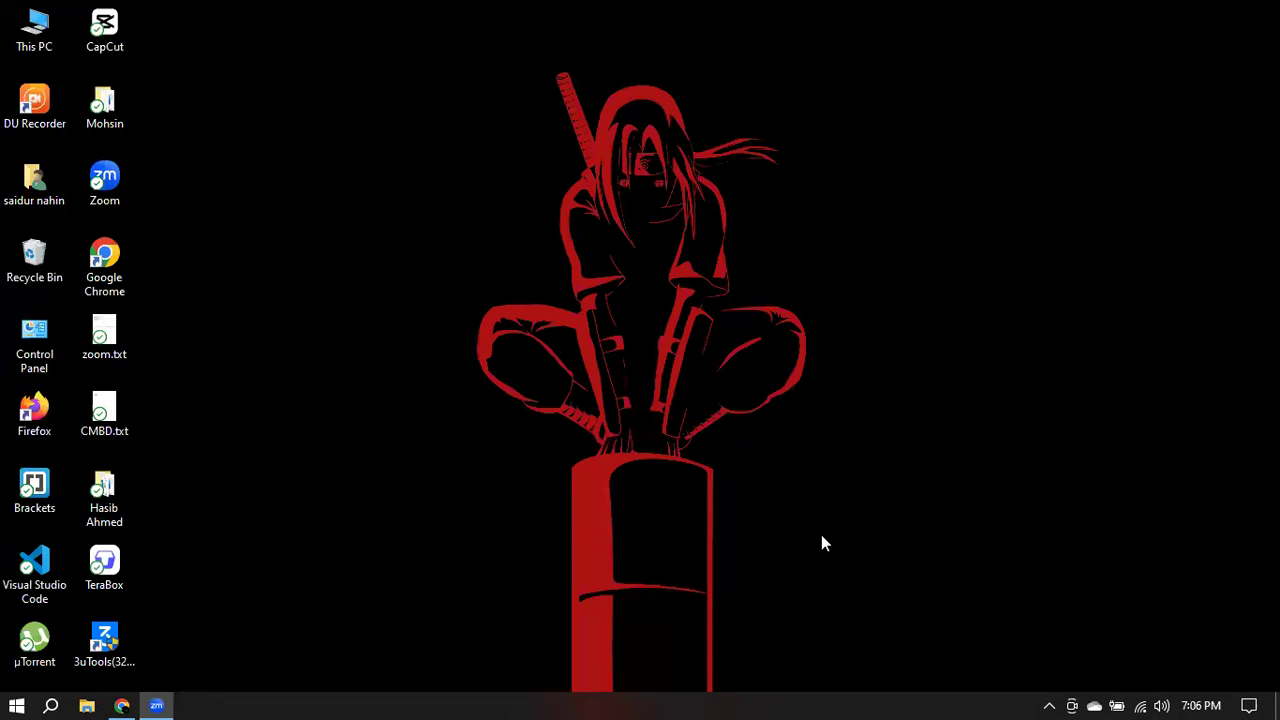
# - Open Google Sheets in Chrome and create a blank spreadsheet
pyautogui.click(122, 705)
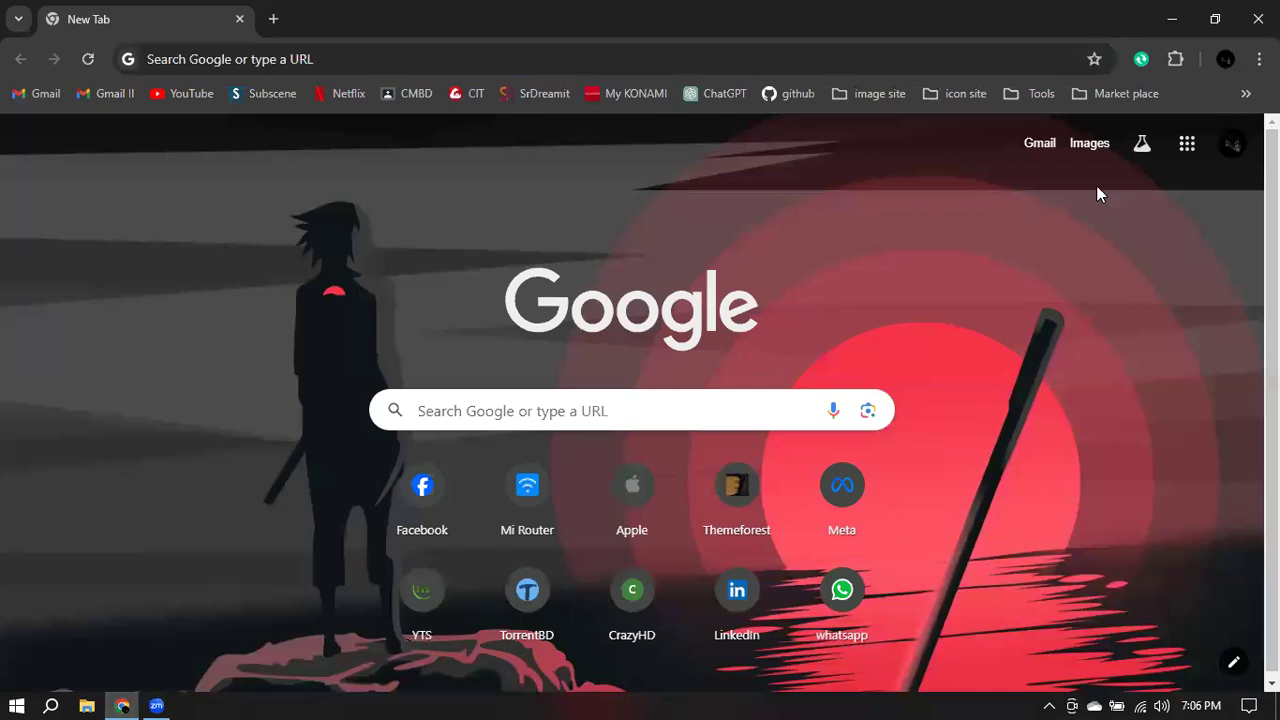
pyautogui.click(1187, 143)
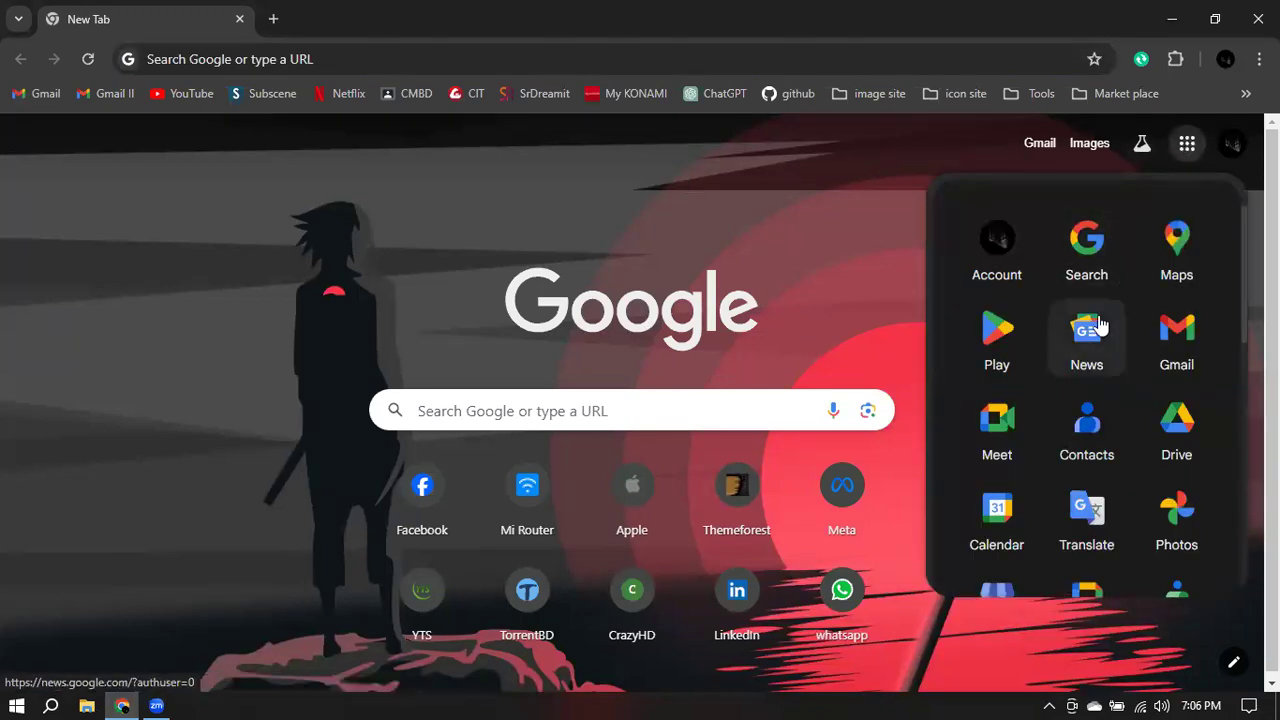
pyautogui.scroll(-3, 1098, 323)
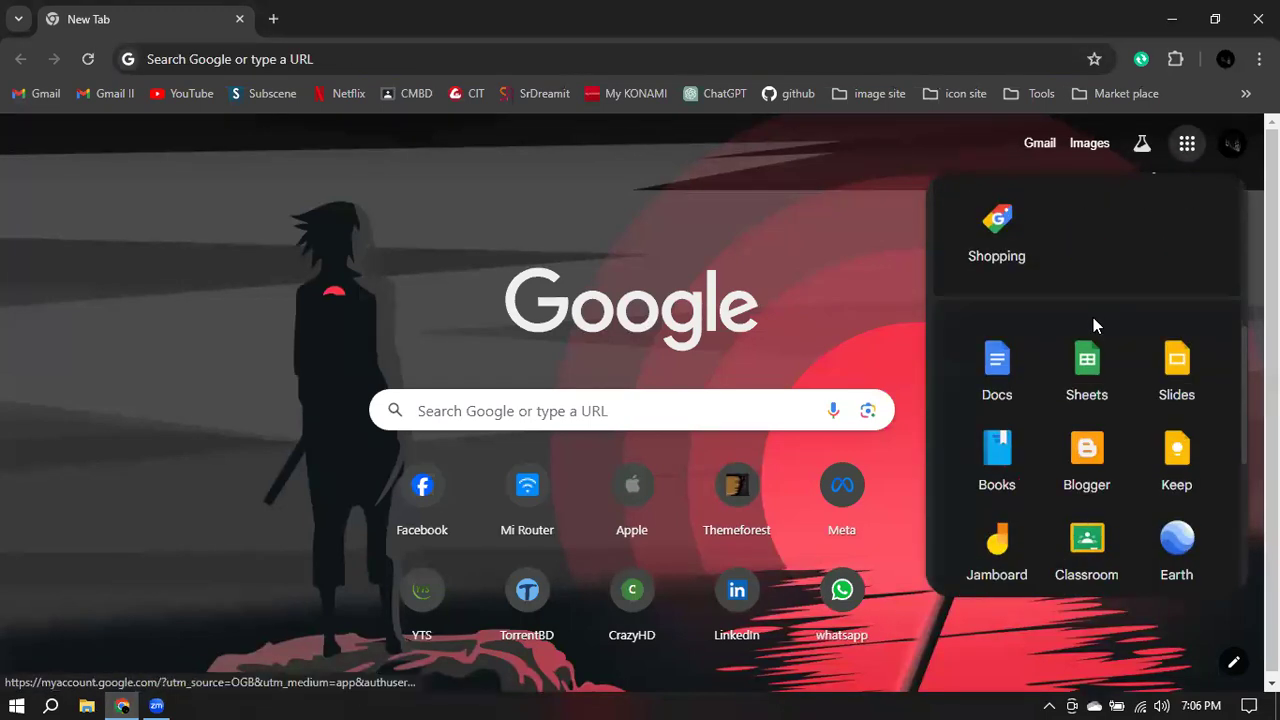
pyautogui.click(1076, 380)
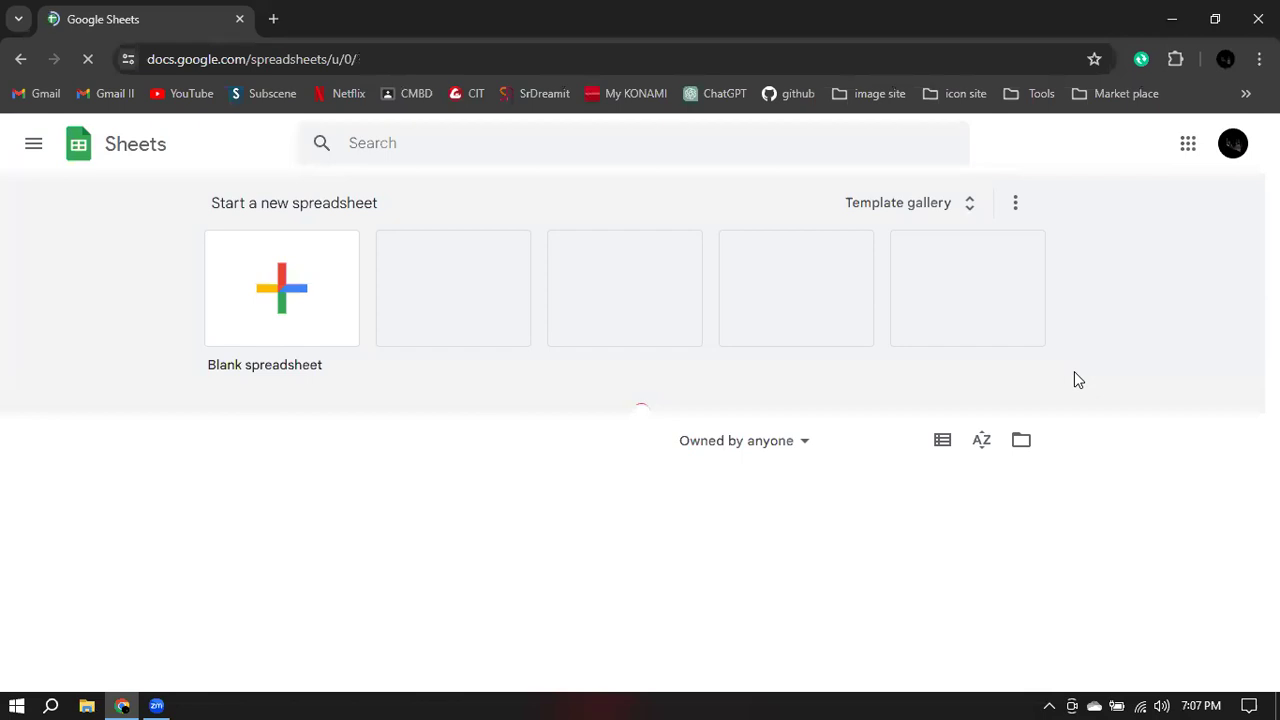
pyautogui.click(281, 290)
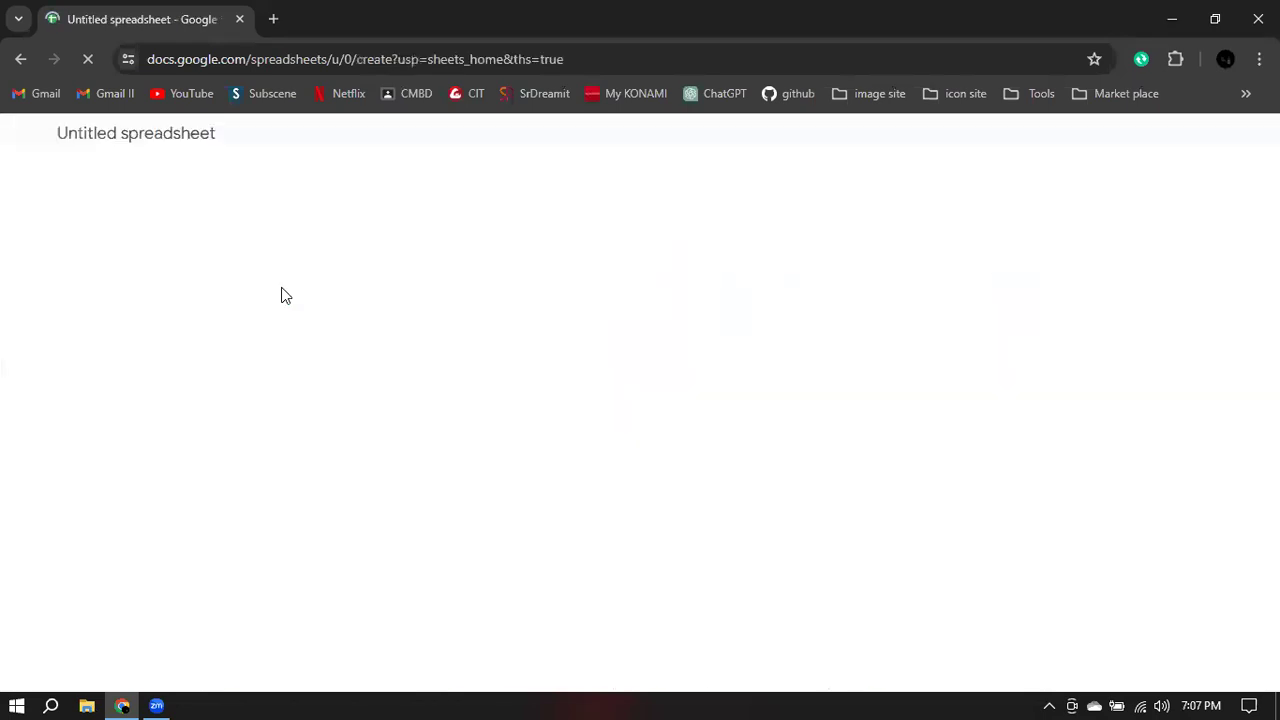
# - Rename the spreadsheet as "Off-Page SEO For LDM62"
pyautogui.click(214, 133)
pyautogui.tripleClick(218, 133)
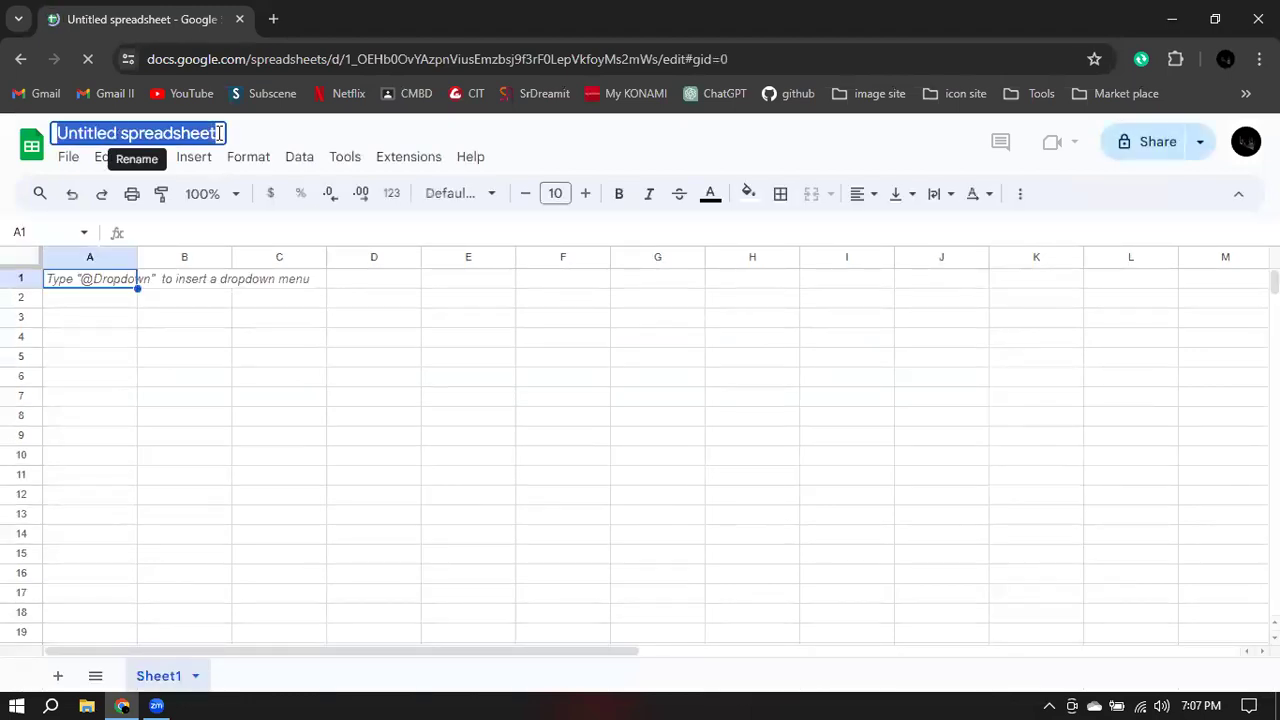
pyautogui.press('Return')
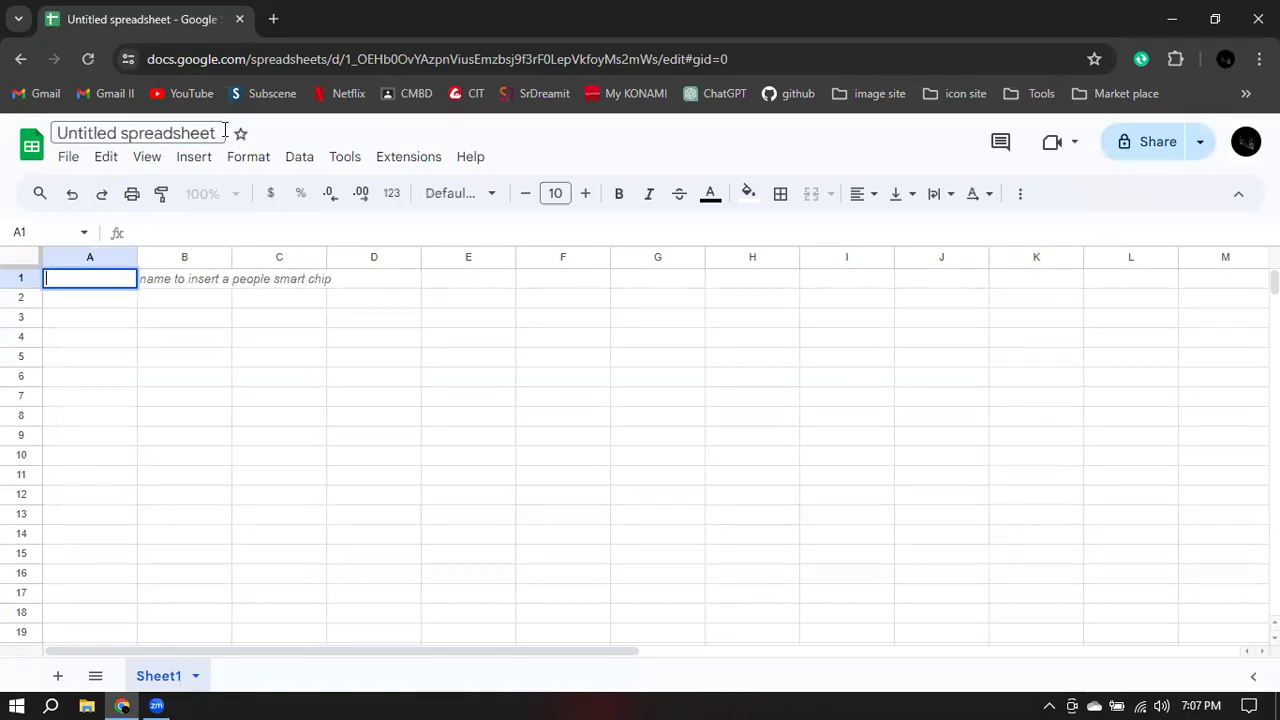
pyautogui.click(218, 133)
pyautogui.write('Off-pa')
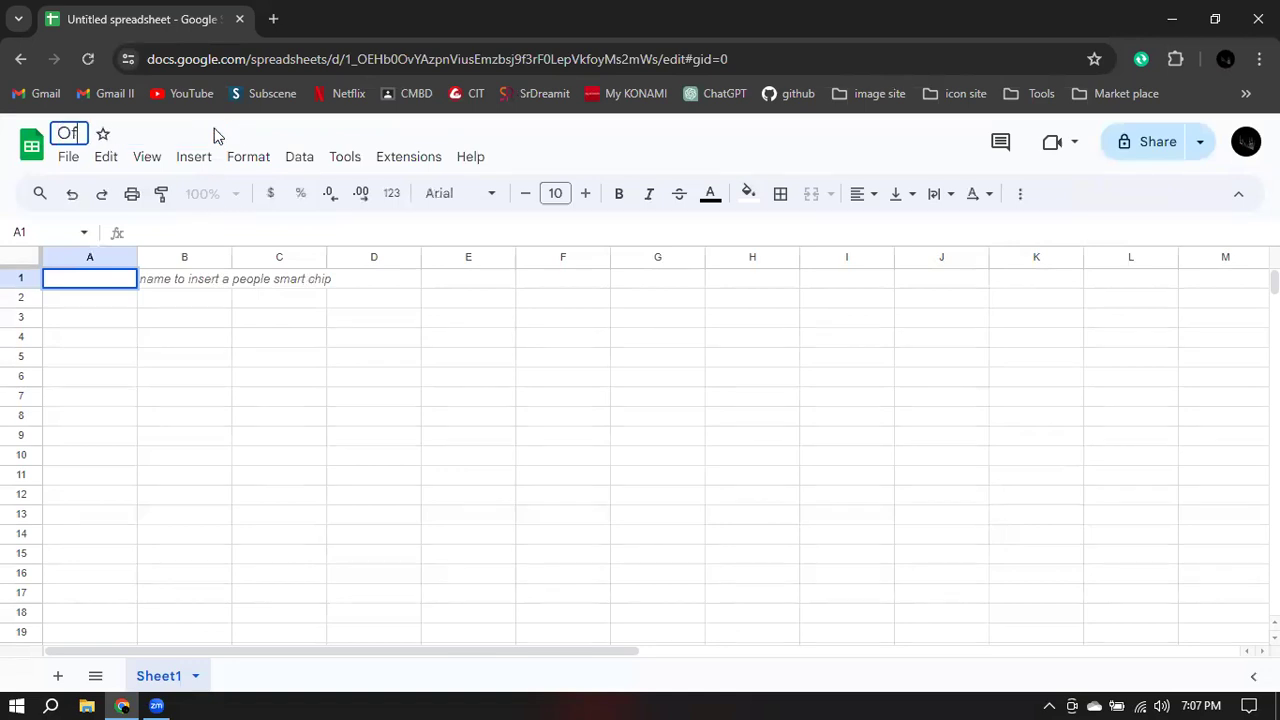
pyautogui.press('BackSpace')
pyautogui.press('BackSpace')
pyautogui.write('Page SEO For LDM')
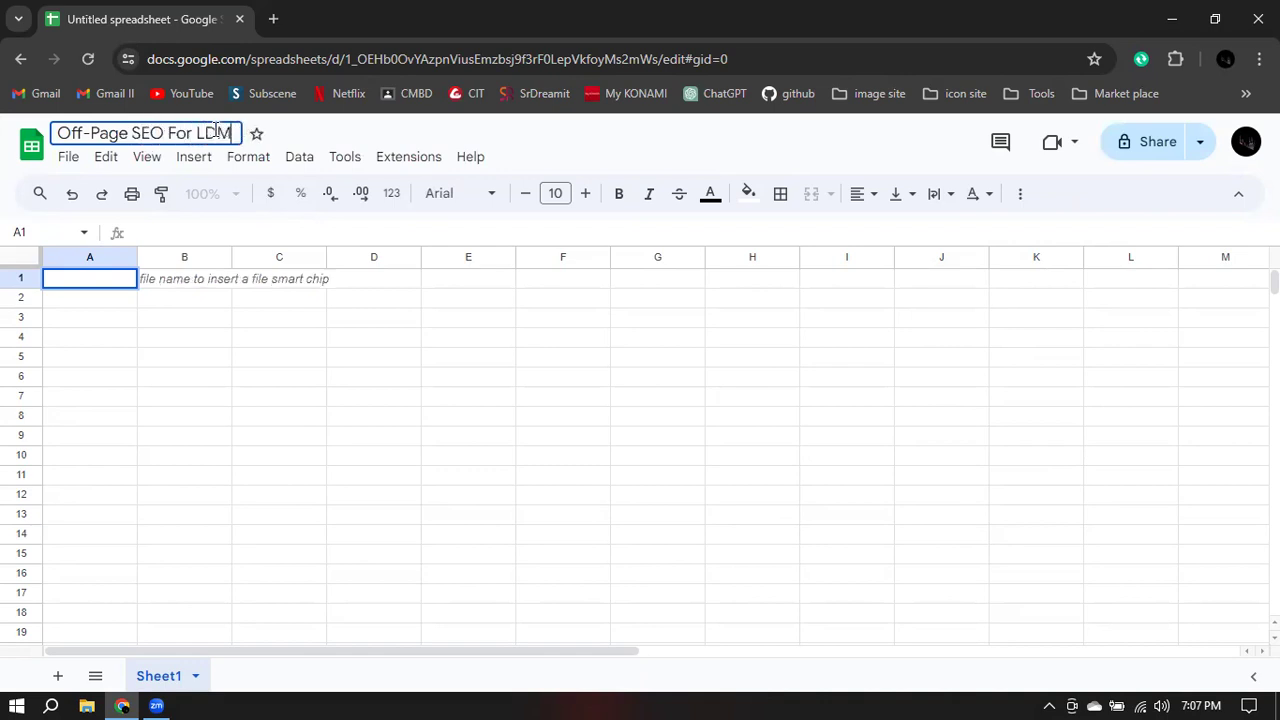
pyautogui.write('62')
pyautogui.press('Return')
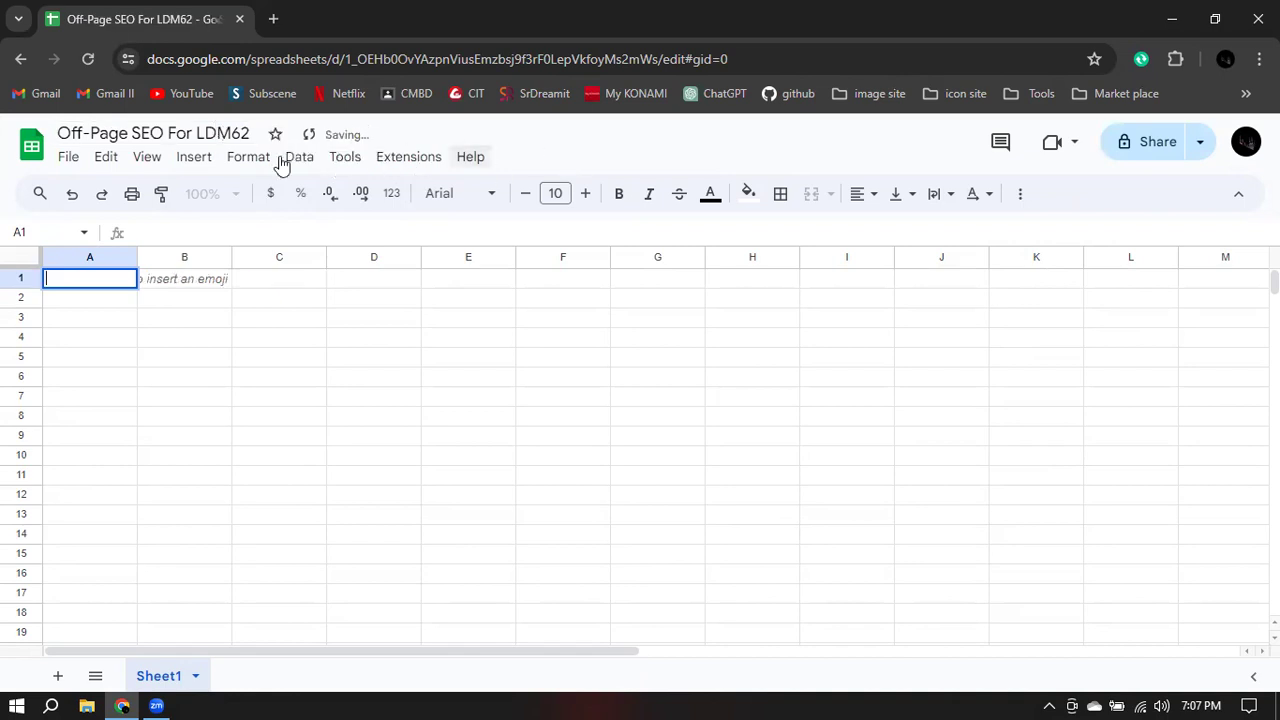
# - Open the recent Google Docs document "On-Page SEO FOR LDM-B62" in a new browser tab and place that tab before the spreadsheet's
pyautogui.click(270, 20)
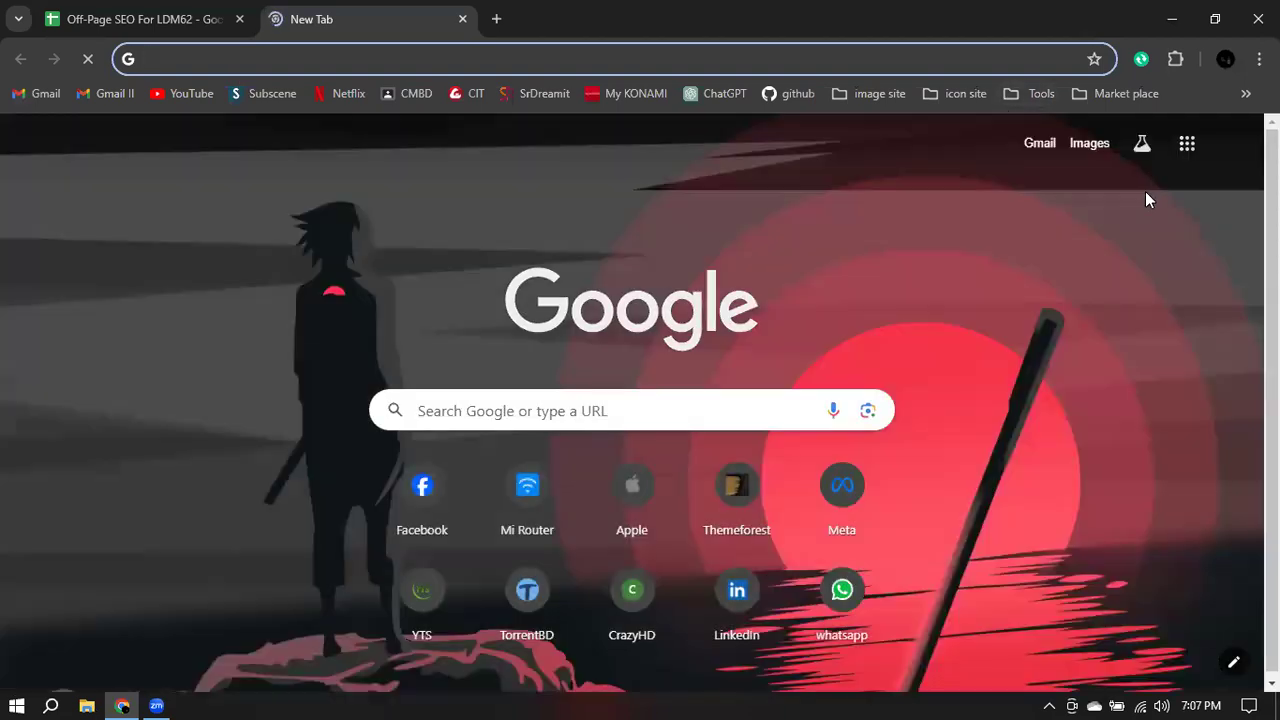
pyautogui.click(1187, 145)
pyautogui.scroll(-1, 1050, 493)
pyautogui.scroll(2, 1040, 430)
pyautogui.scroll(-5, 1030, 460)
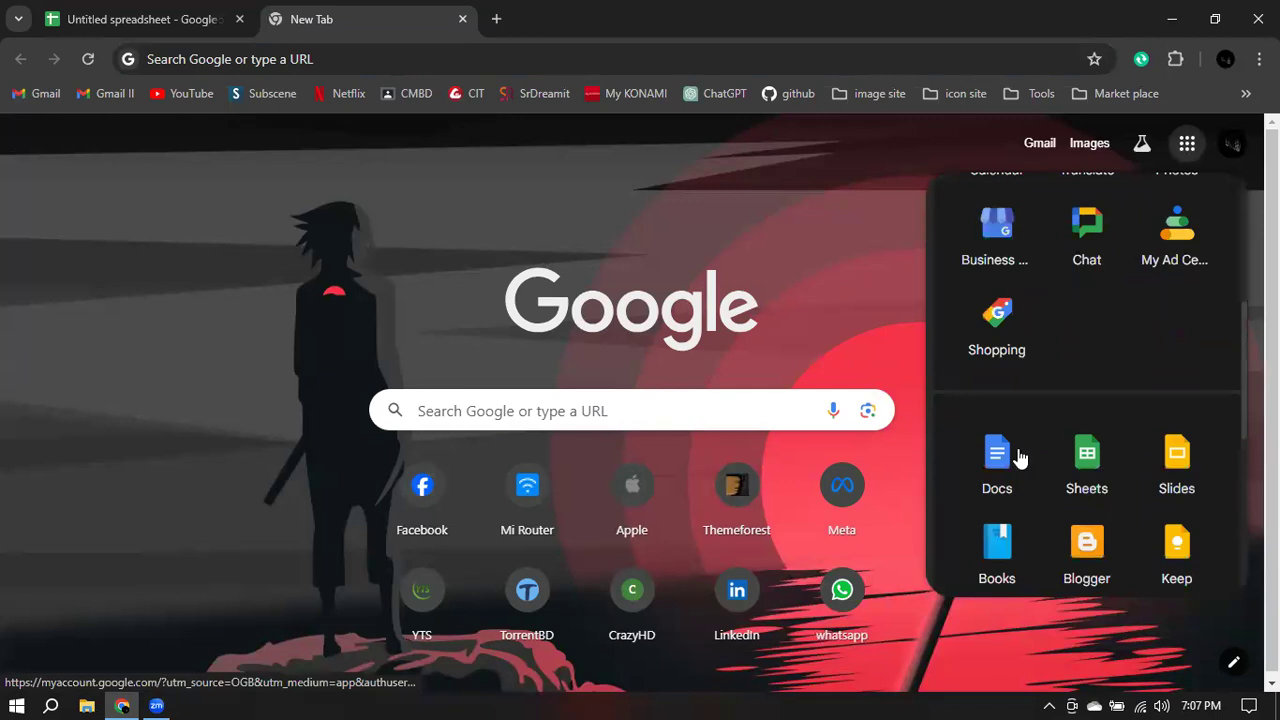
pyautogui.click(997, 478)
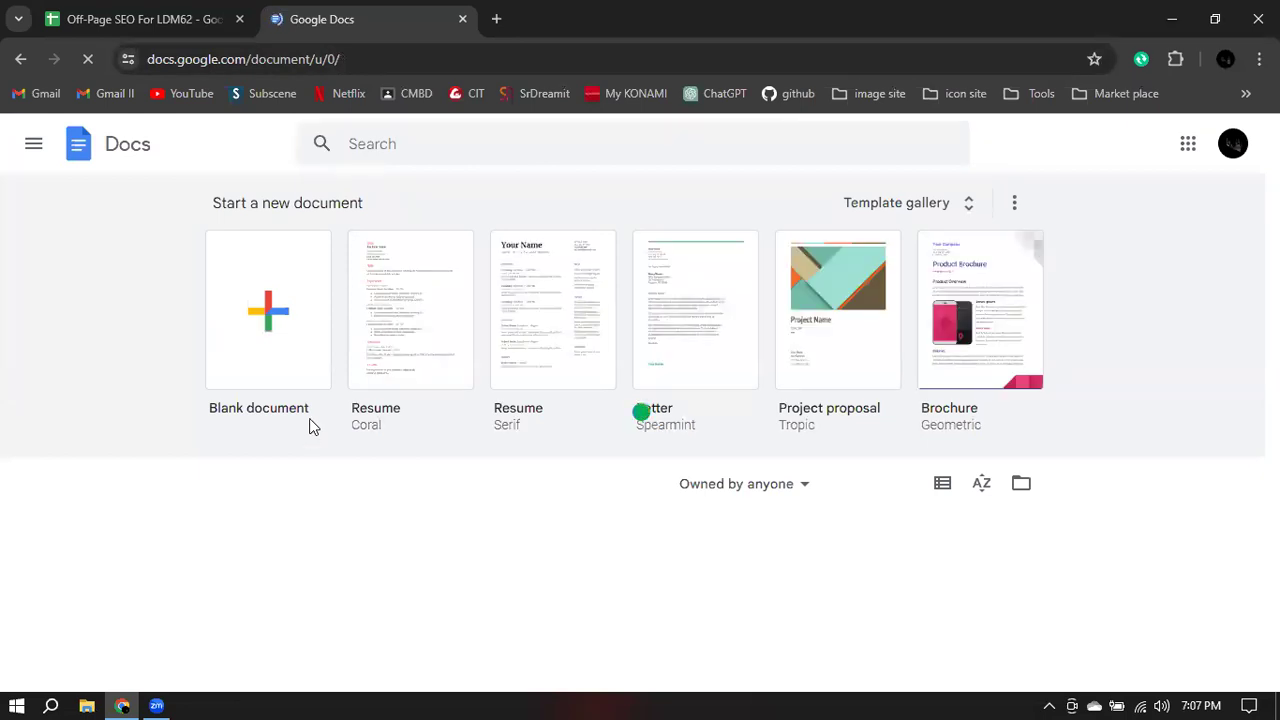
pyautogui.scroll(-3, 309, 426)
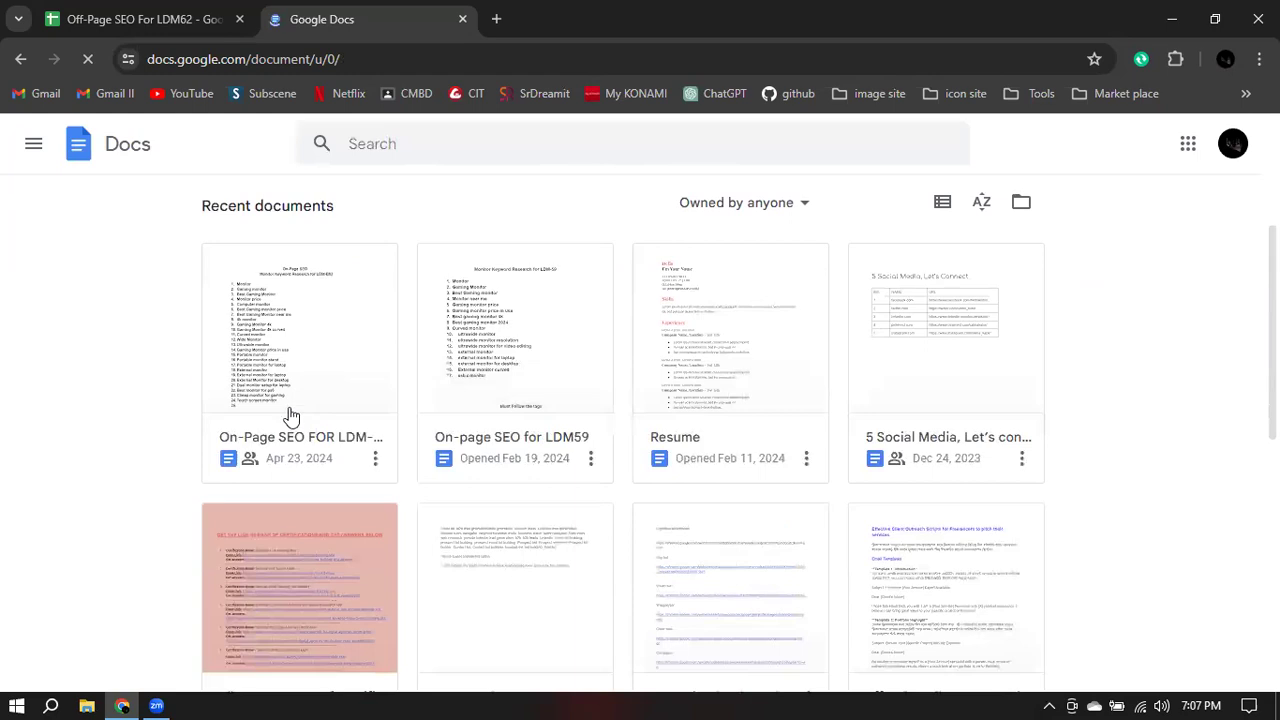
pyautogui.click(317, 318)
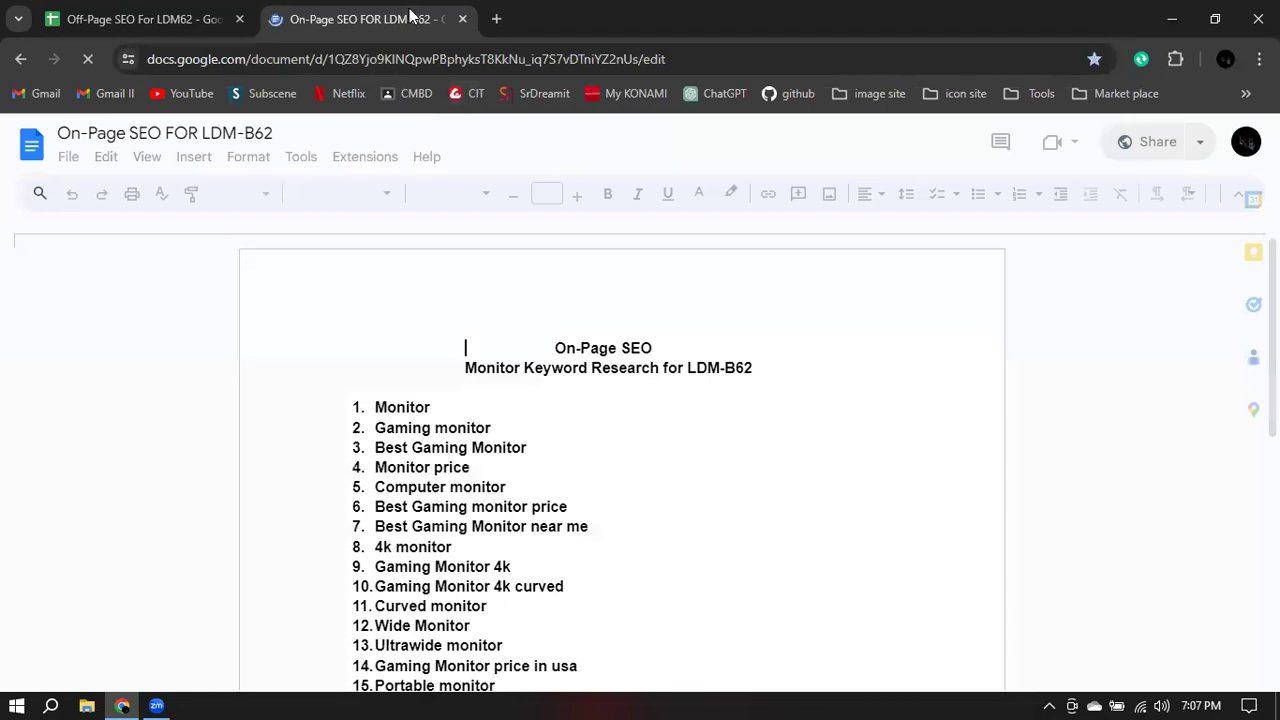
pyautogui.moveTo(407, 9); pyautogui.dragTo(360, 9)
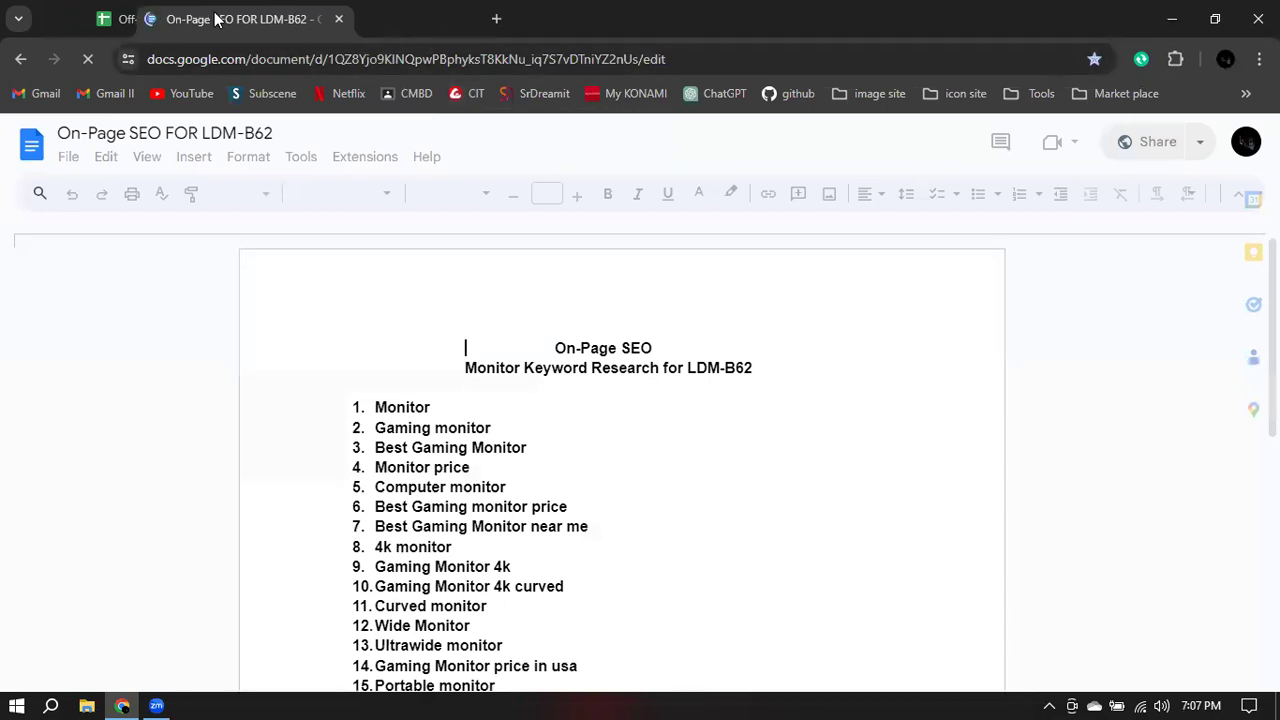
# - Return to the Off-Page SEO spreadsheet and enter the headers "Keyword", "Monthly Search" and "All in title" in A1 to C1
pyautogui.click(383, 12)
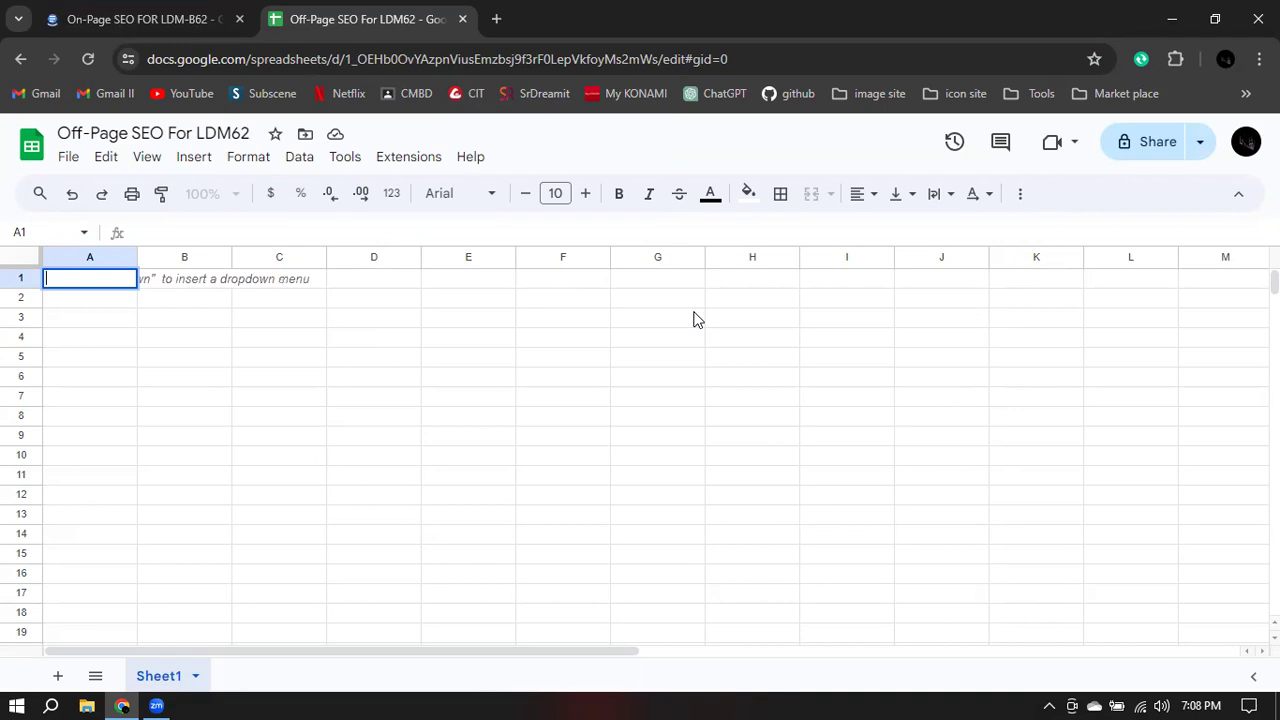
pyautogui.write('Keyword')
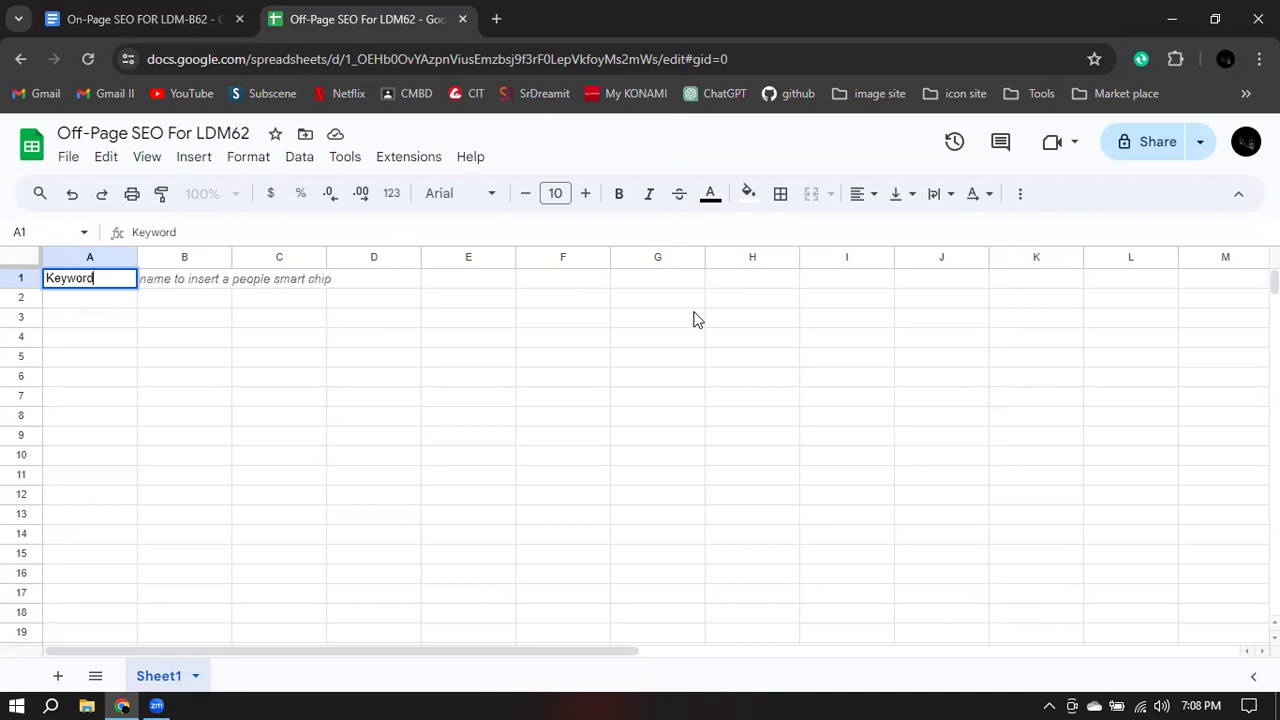
pyautogui.press('Tab')
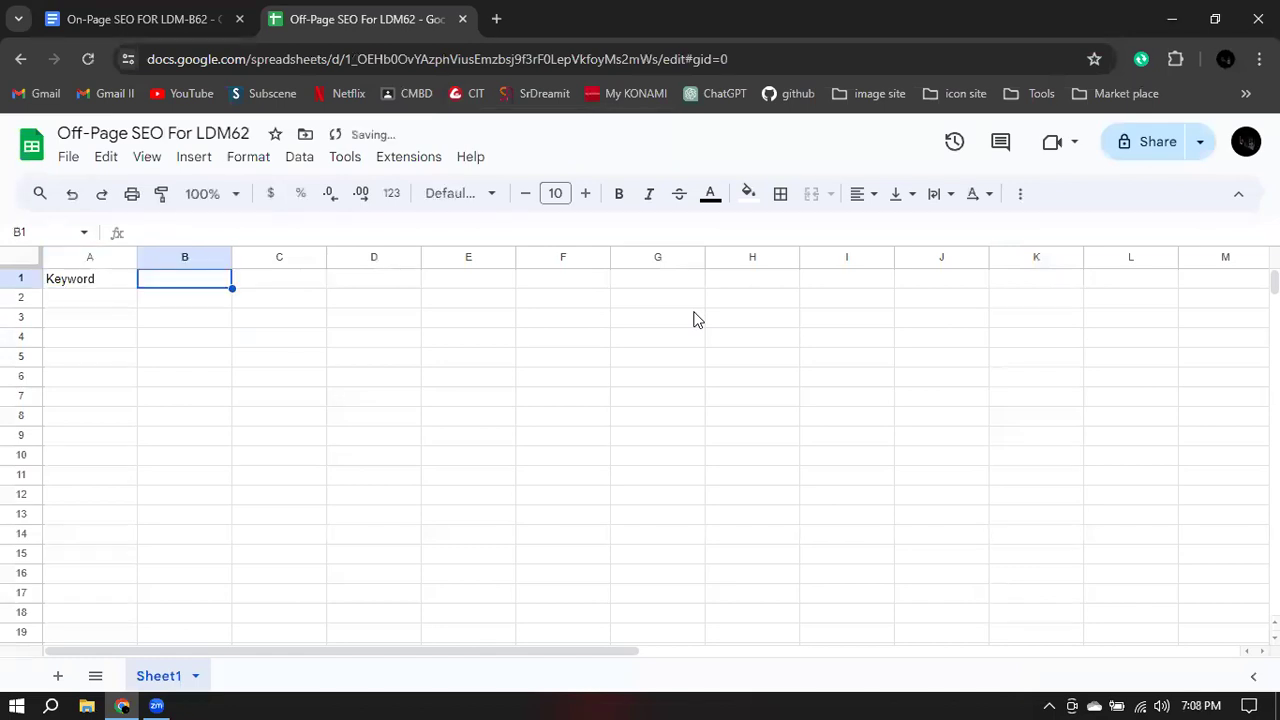
pyautogui.write('Mon')
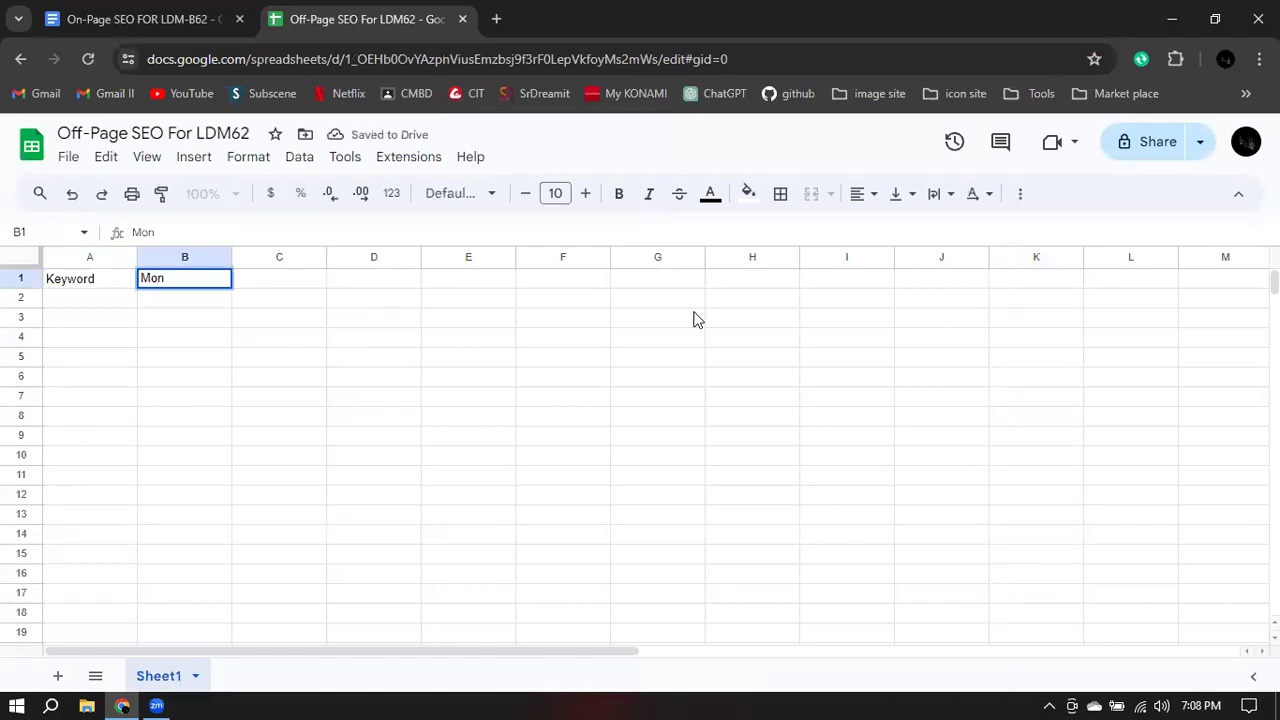
pyautogui.write('thly Search')
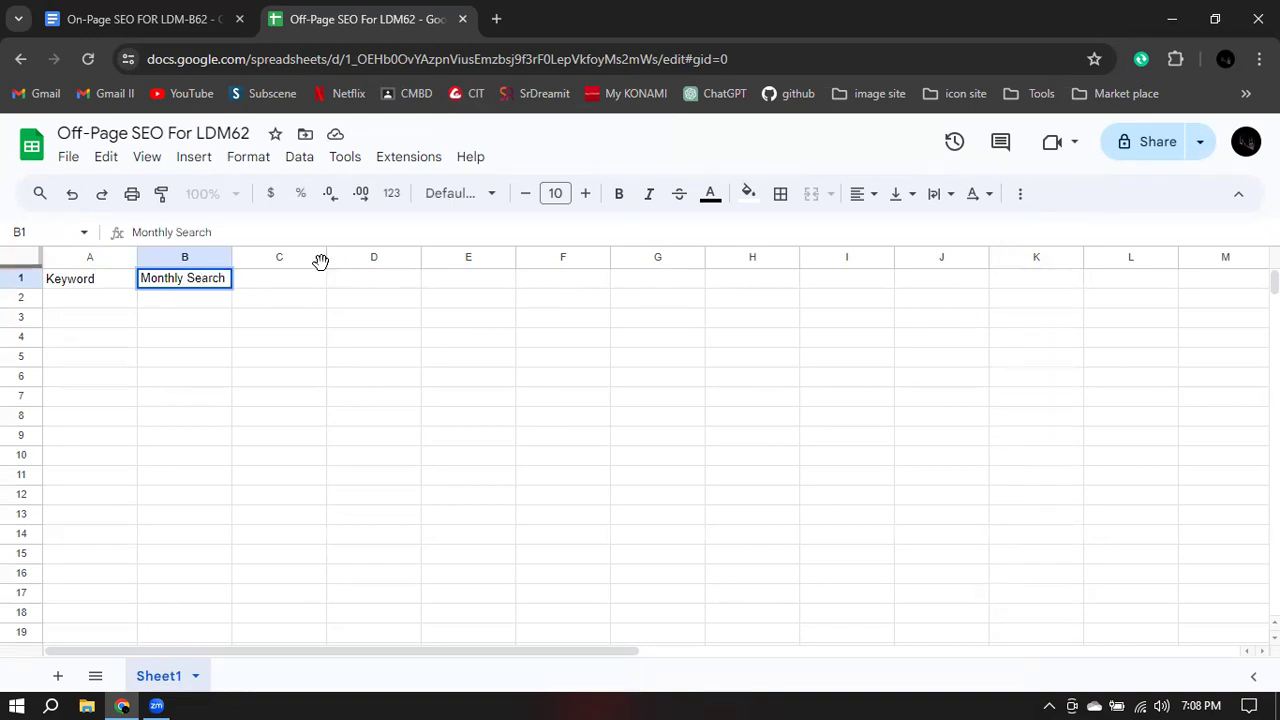
pyautogui.click(307, 289)
pyautogui.write('All in T')
pyautogui.press('BackSpace')
pyautogui.write('t')
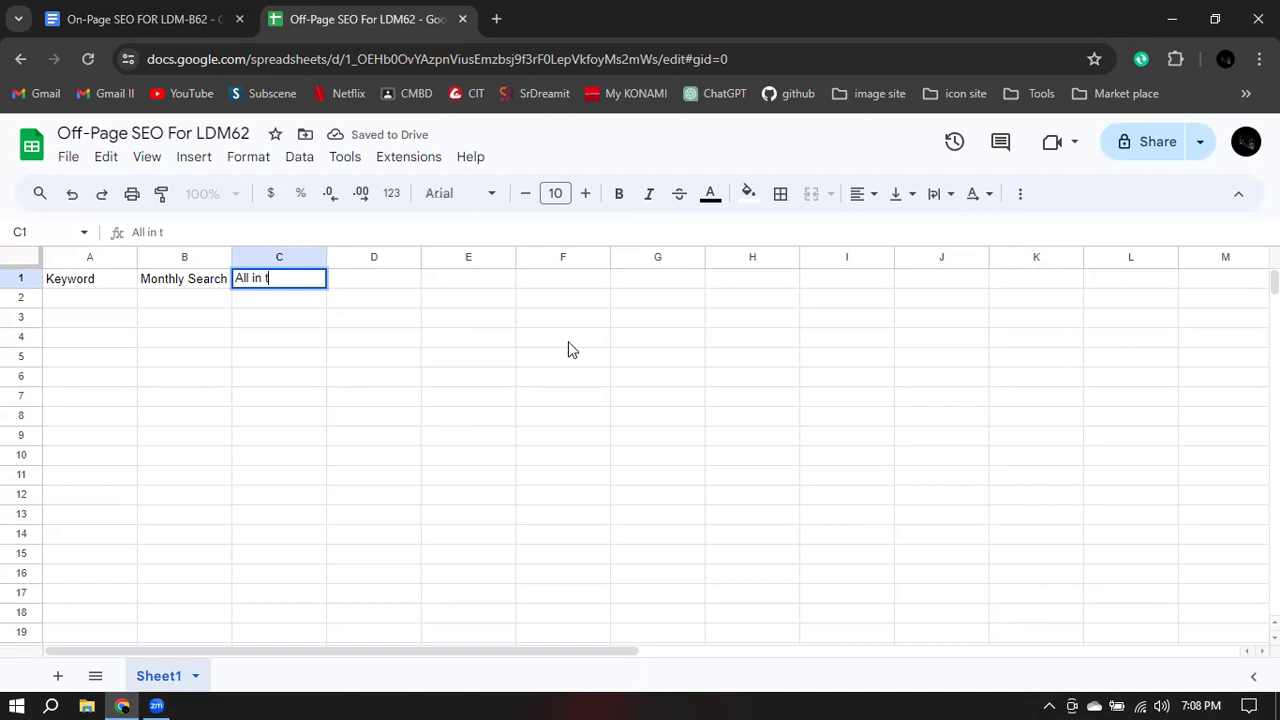
pyautogui.write('itle')
pyautogui.press('Tab')
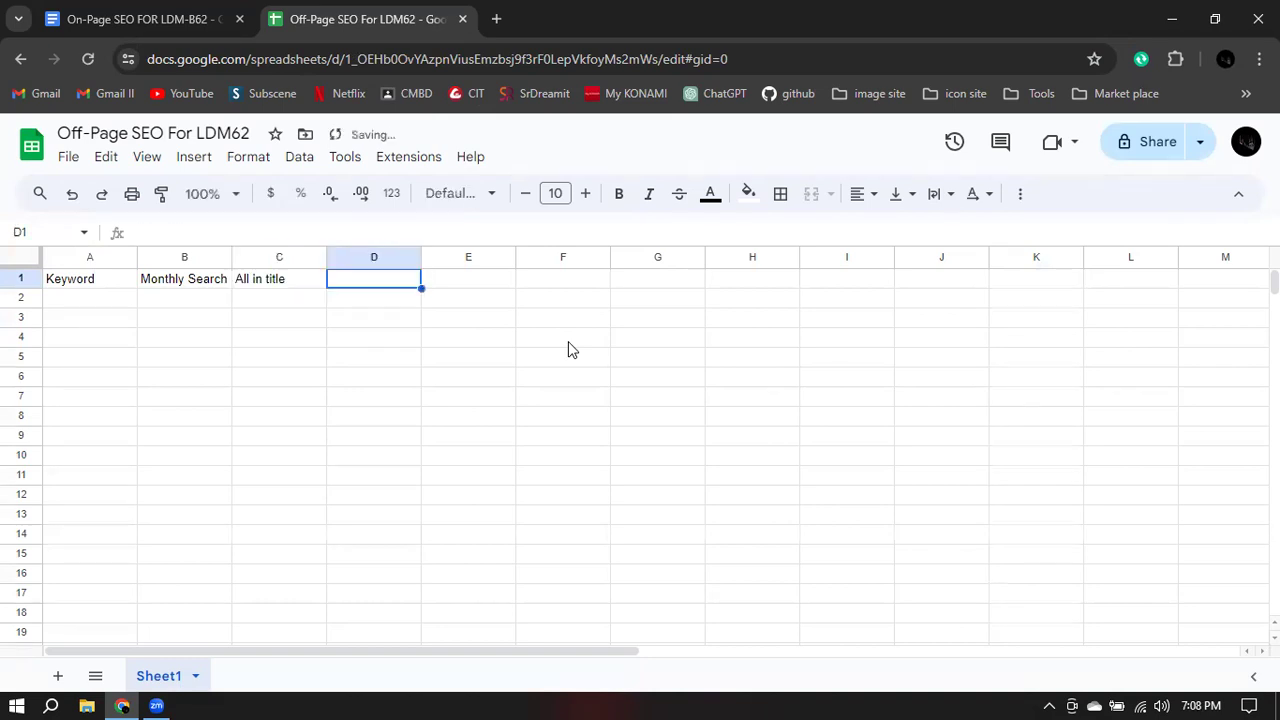
# - Enter the header "KGR(Keyword Golden Ratio)" in D1 and fit column D's width to the text
pyautogui.write('K')
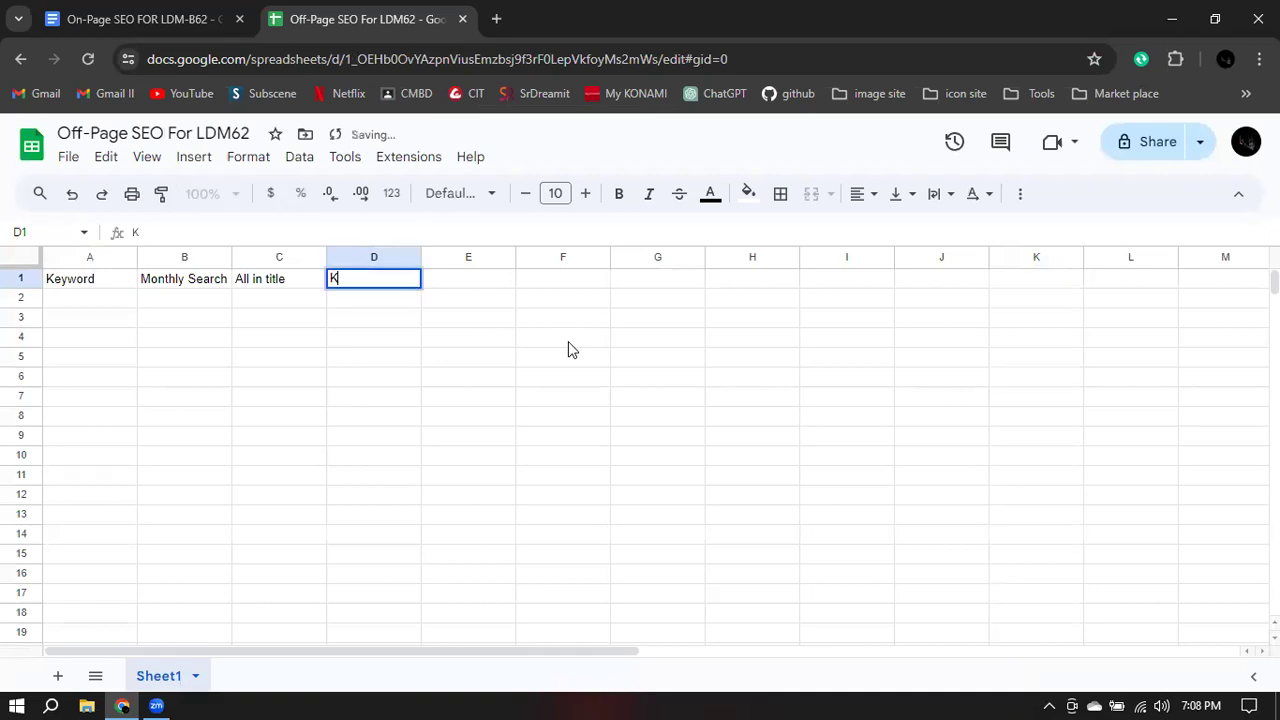
pyautogui.write('GR()')
pyautogui.press('Left')
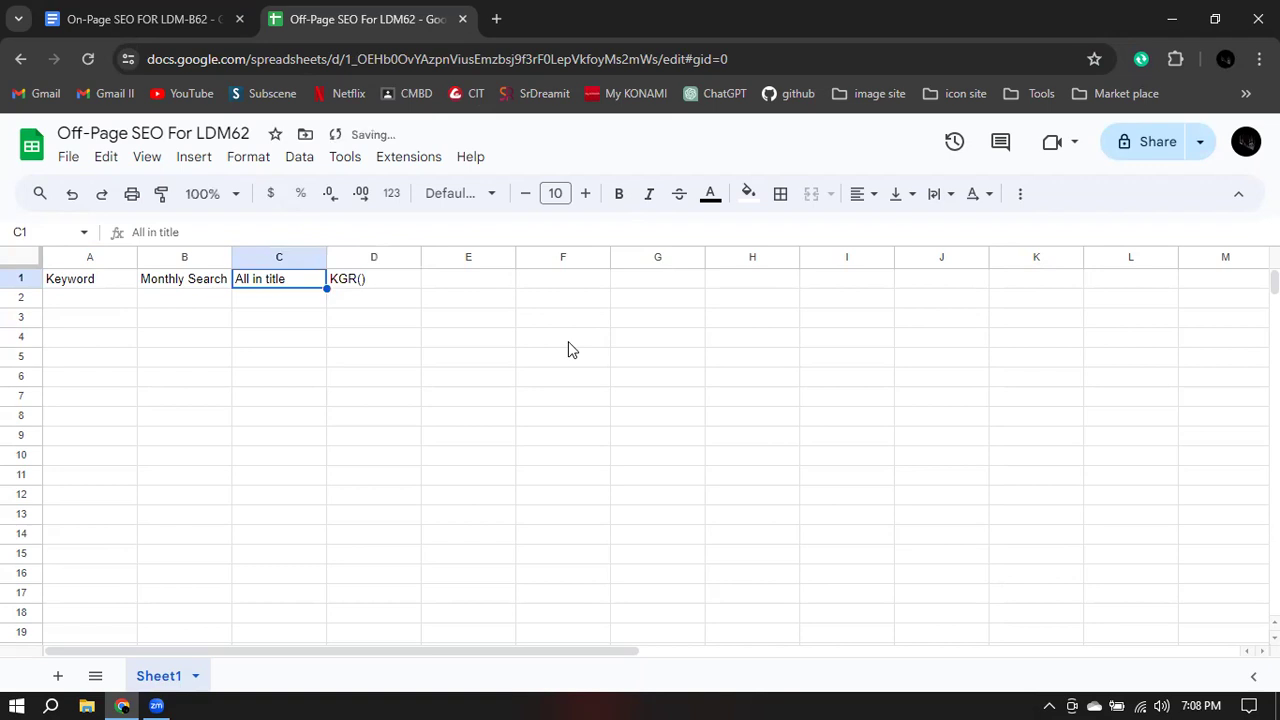
pyautogui.click(364, 281)
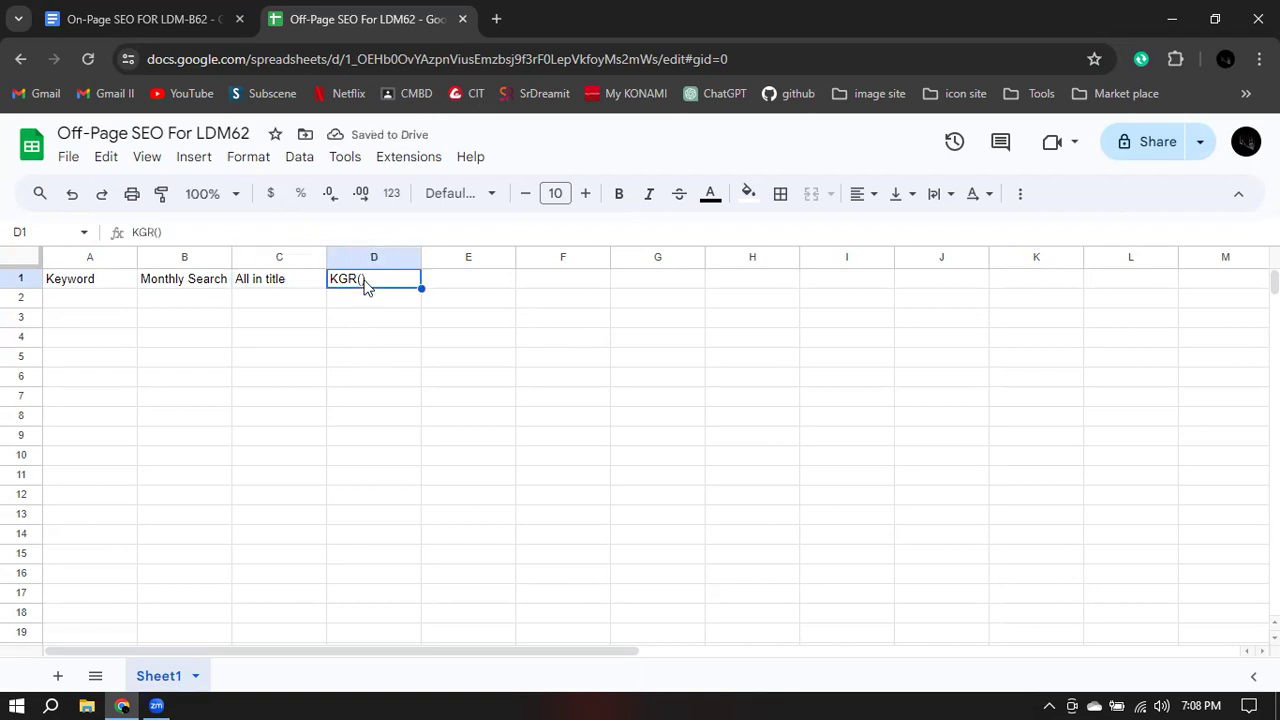
pyautogui.doubleClick(364, 285)
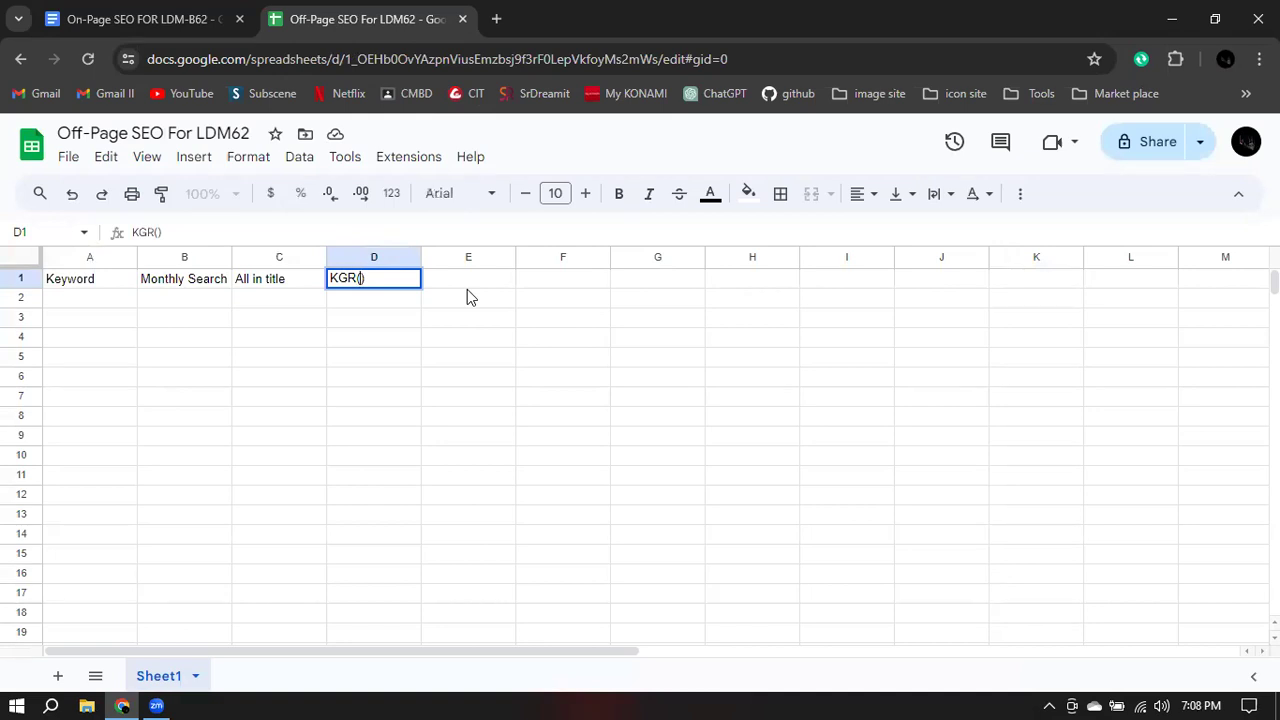
pyautogui.write('Keyword ')
pyautogui.write('Golden ')
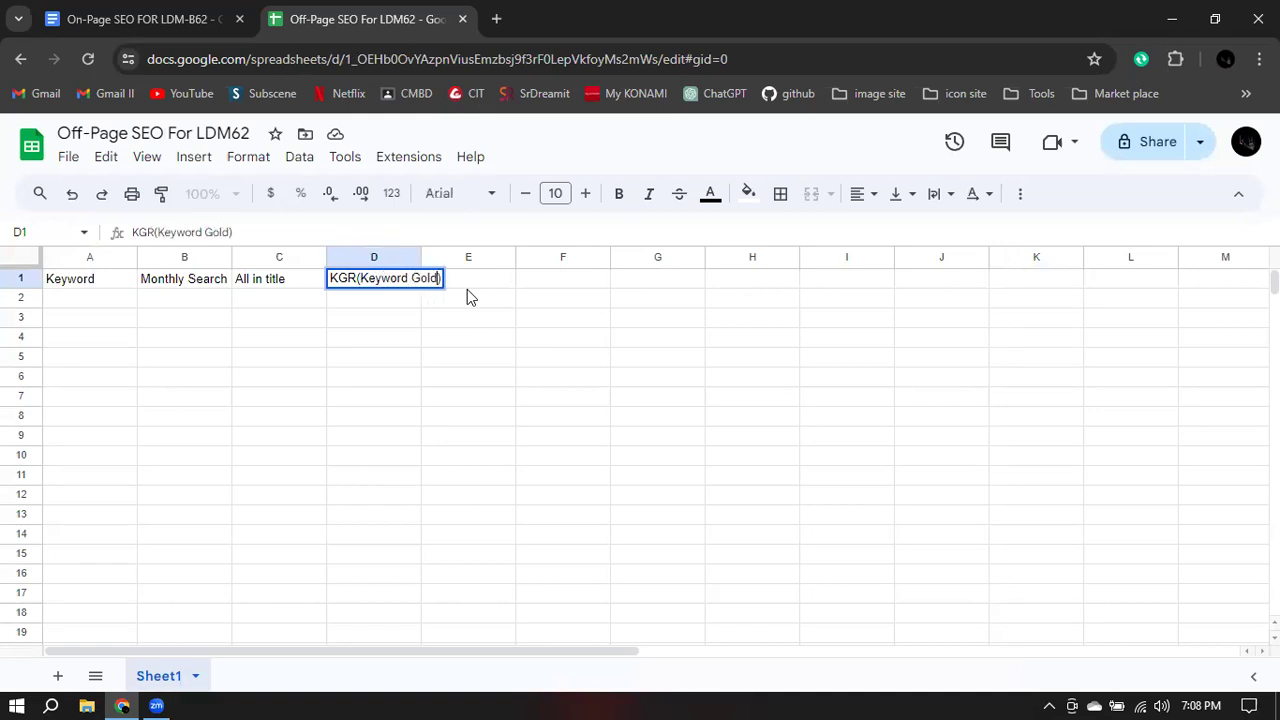
pyautogui.write('Ratio')
pyautogui.click(433, 341)
pyautogui.doubleClick(420, 257)
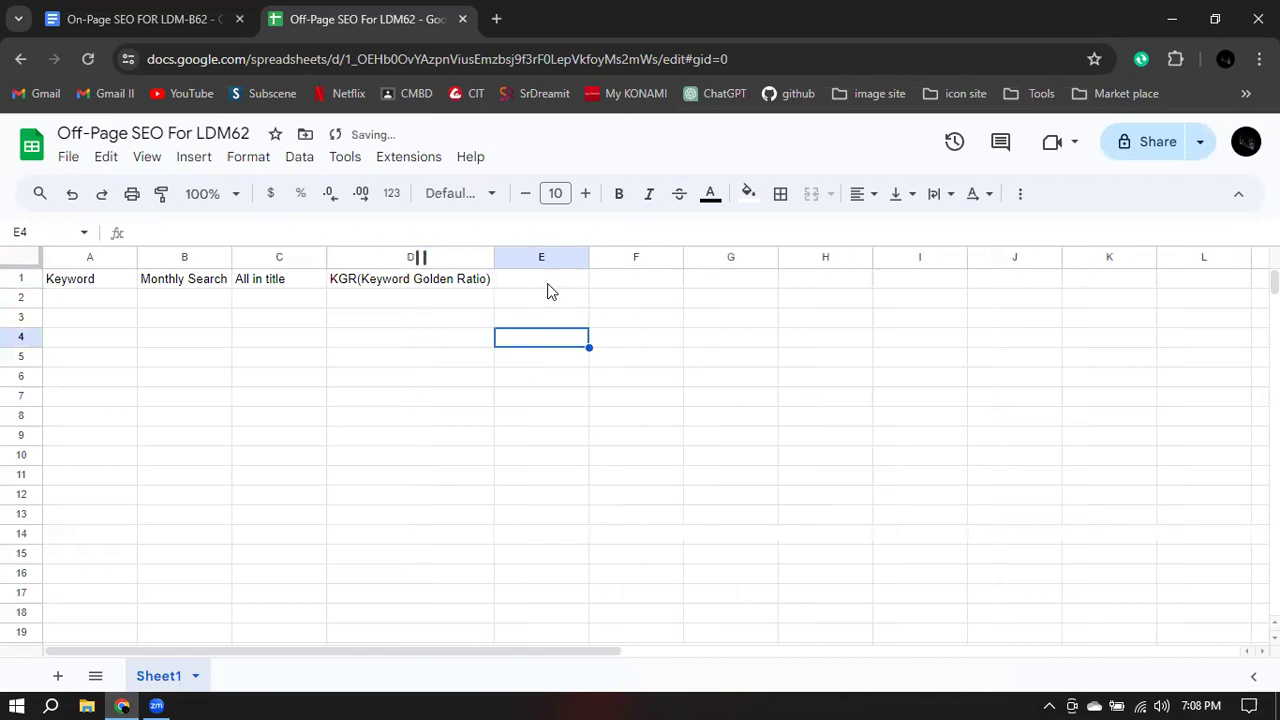
# - Add the headers "DA" in E1 and "PA" in F1
pyautogui.click(540, 279)
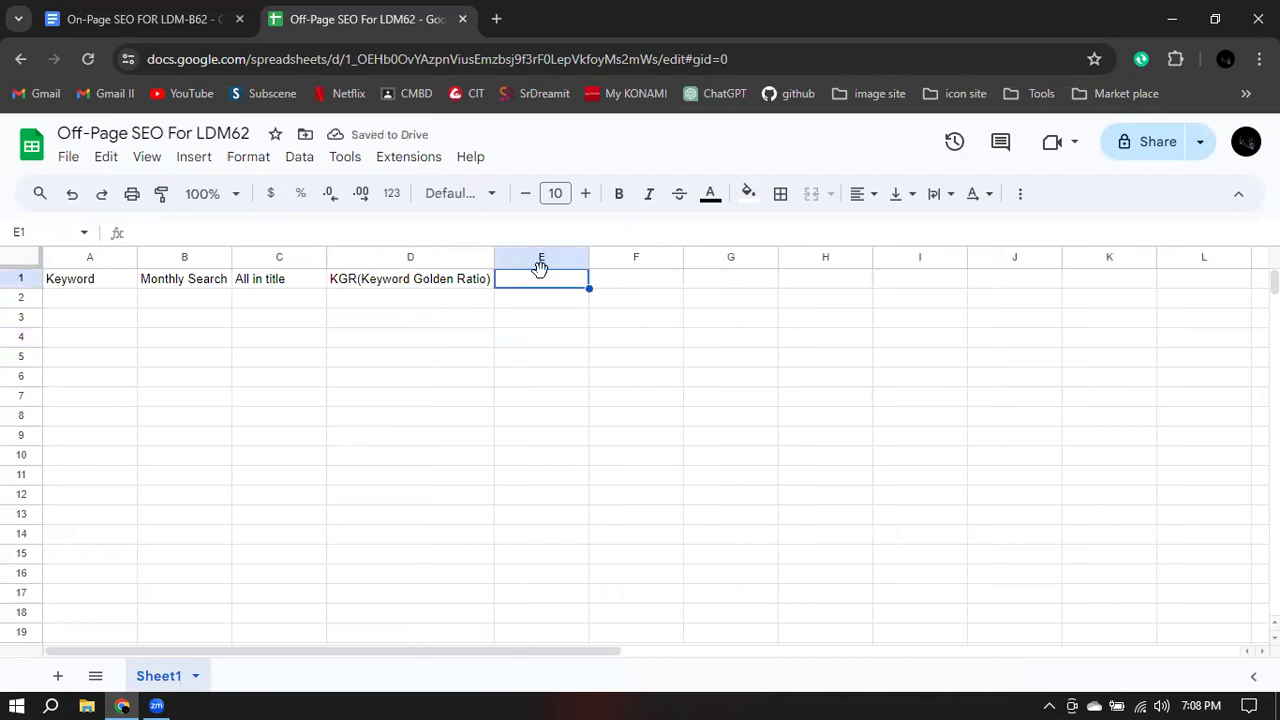
pyautogui.write('DA')
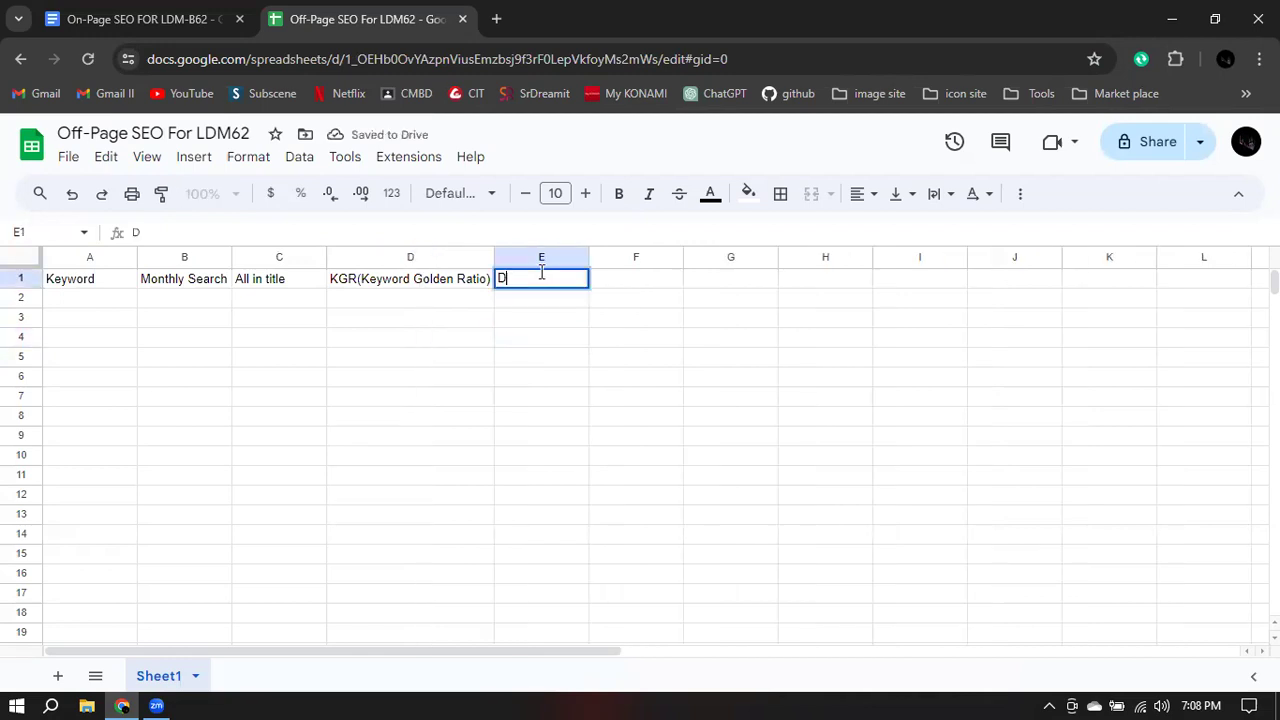
pyautogui.click(638, 281)
pyautogui.write('PA')
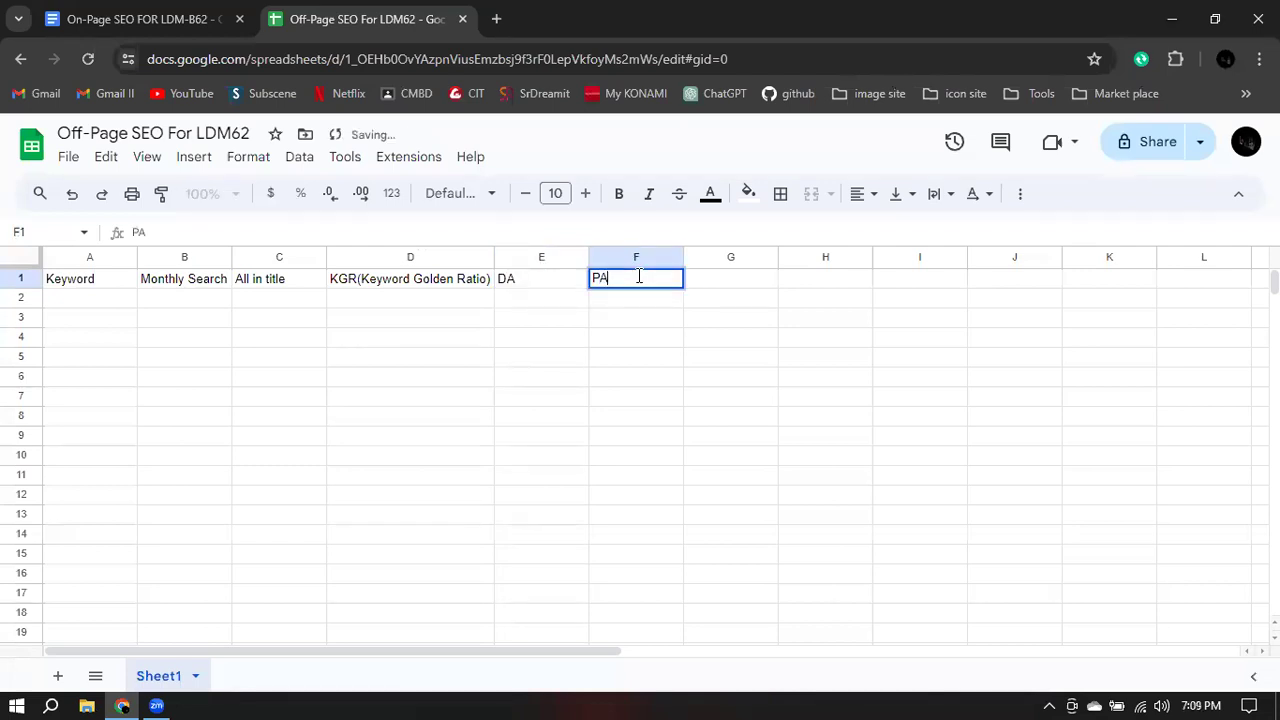
pyautogui.click(787, 334)
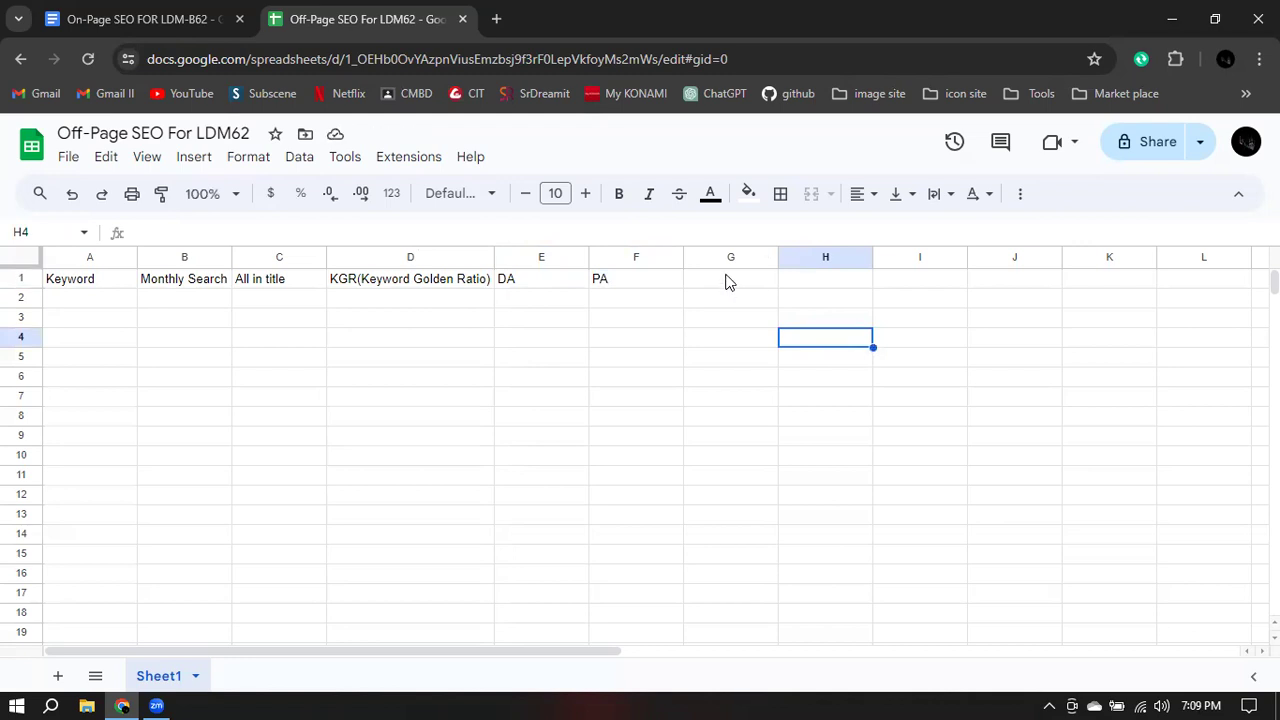
# - Widen column G to roughly four times its width and enter "Good KGR (Search Result Page )" in G1
pyautogui.click(726, 281)
pyautogui.moveTo(777, 262); pyautogui.dragTo(1050, 259)
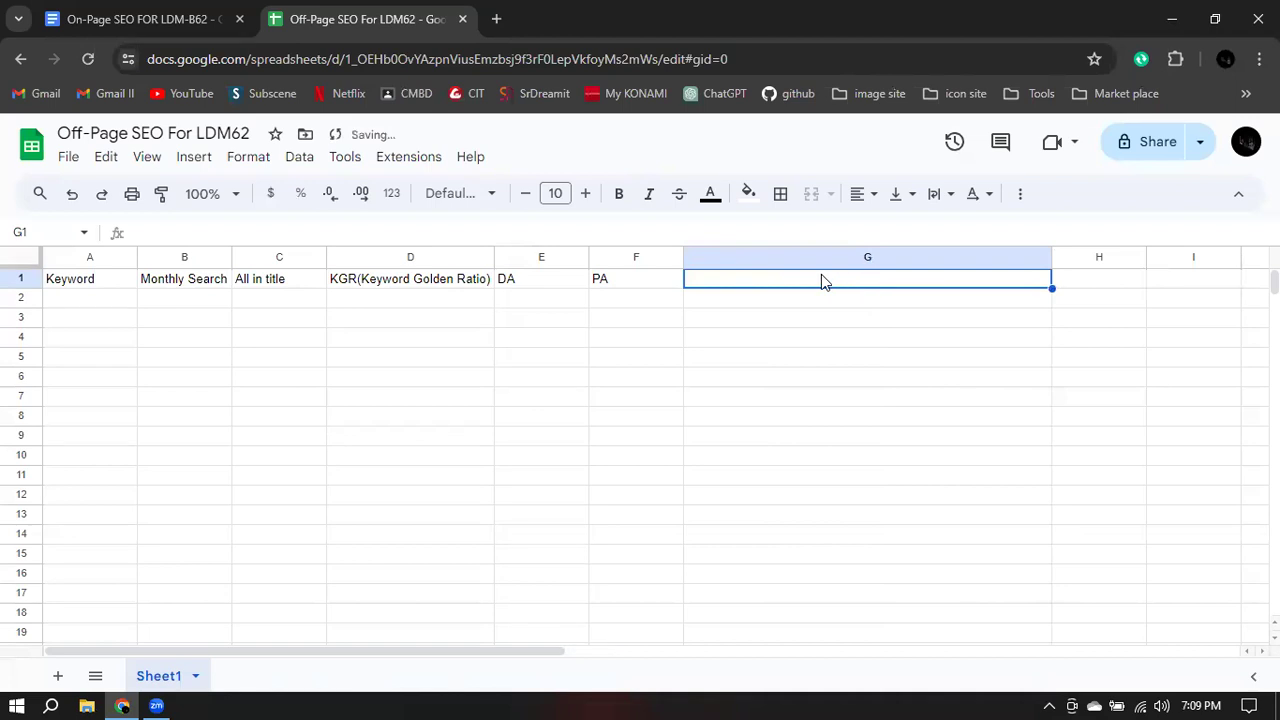
pyautogui.doubleClick(853, 278)
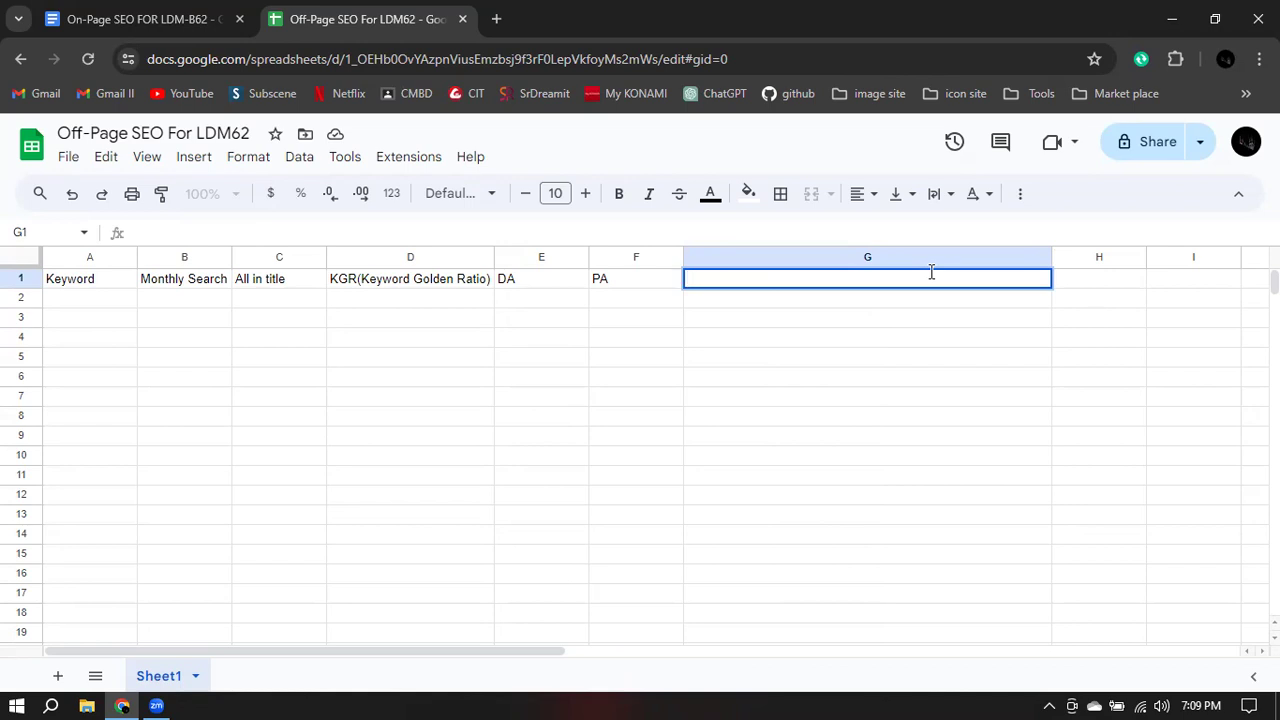
pyautogui.write('K')
pyautogui.write('G')
pyautogui.write('oogl')
pyautogui.press('BackSpace')
pyautogui.press('BackSpace')
pyautogui.write('d KGR')
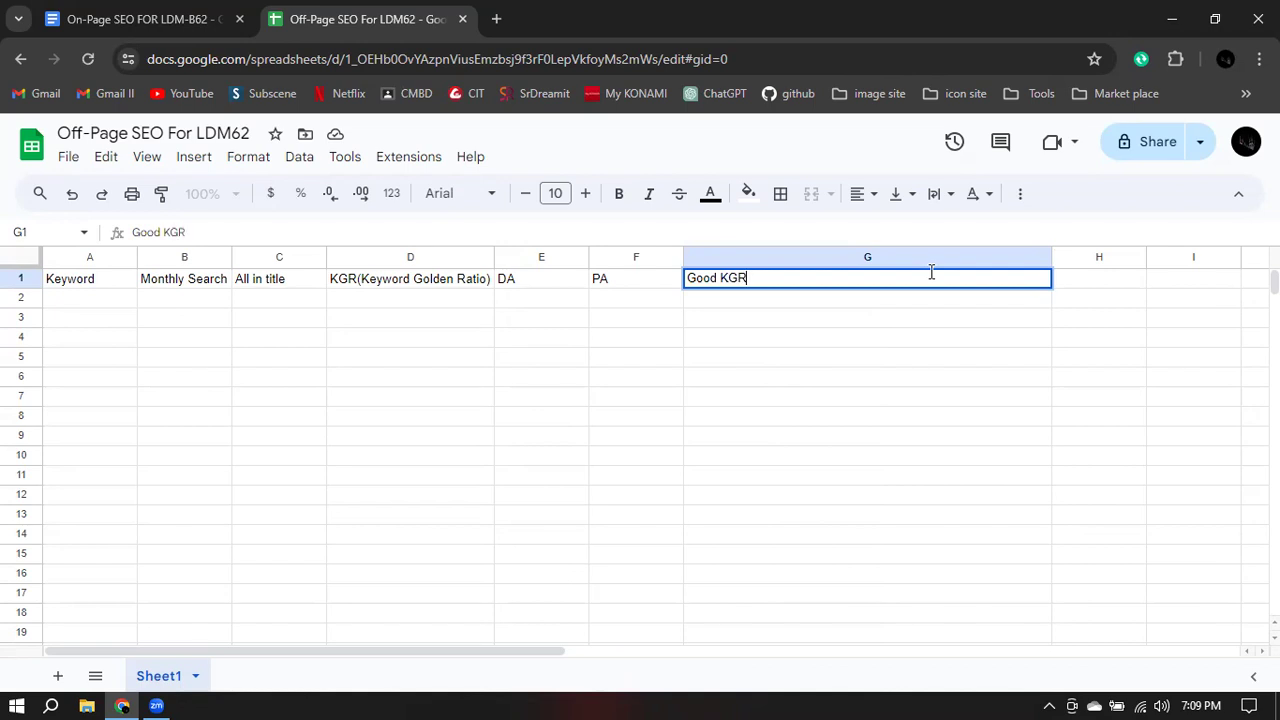
pyautogui.write(' (Search ')
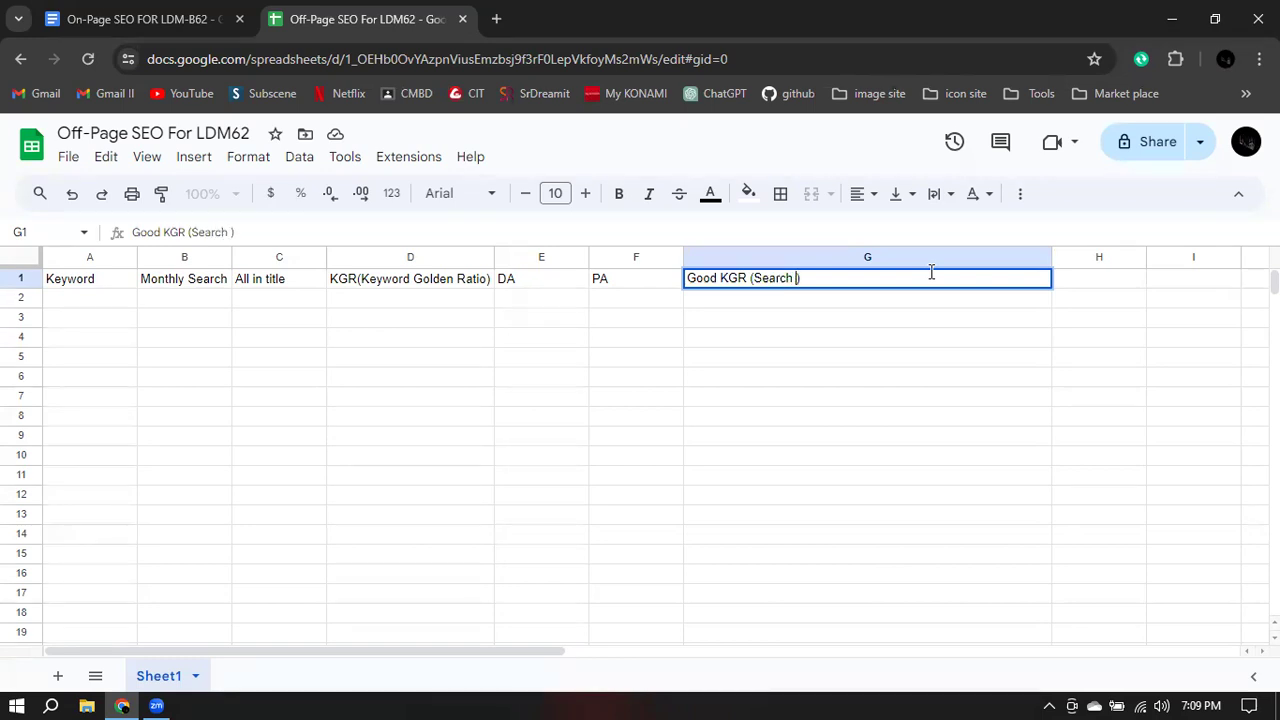
pyautogui.write('Result Page')
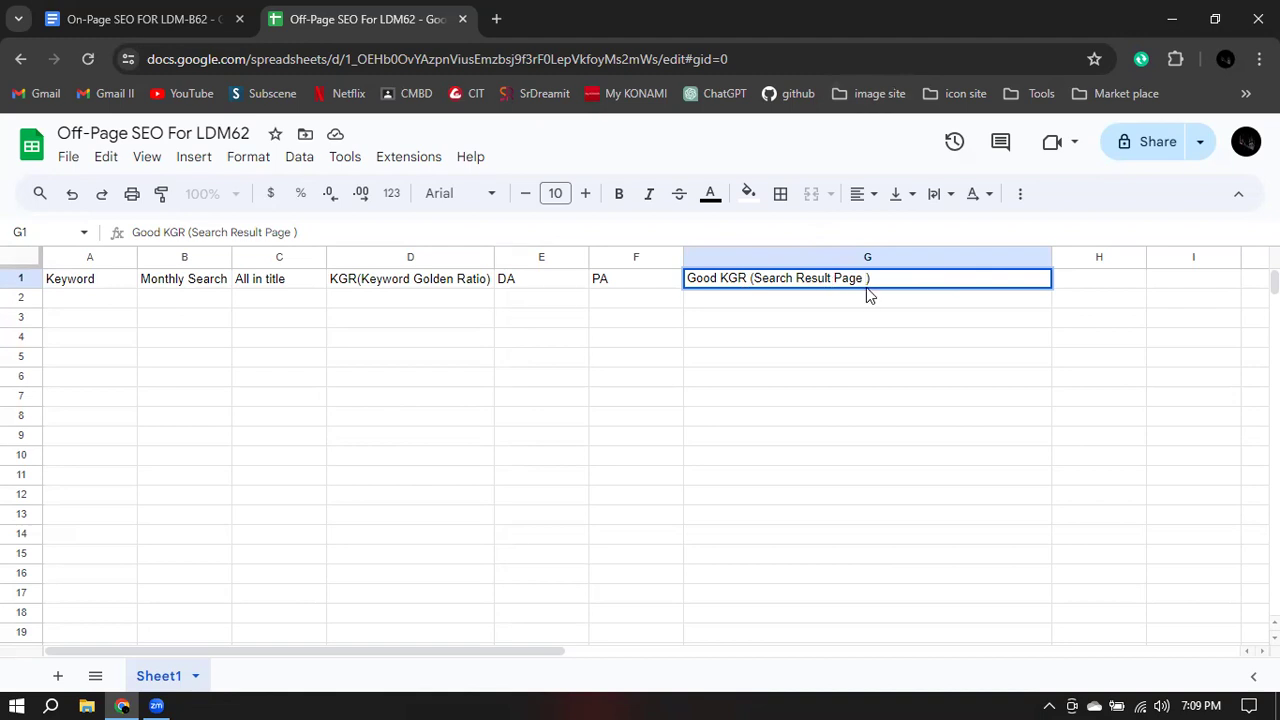
# - Complete the G1 text with the page range and ratio so it reads "Good KGR (Search Result Page 1-25) (0.01-0.30)"
pyautogui.write('1')
pyautogui.write('-')
pyautogui.write('25')
pyautogui.write('()')
pyautogui.write('0')
pyautogui.write('.01')
pyautogui.write('-')
pyautogui.write('0.30')
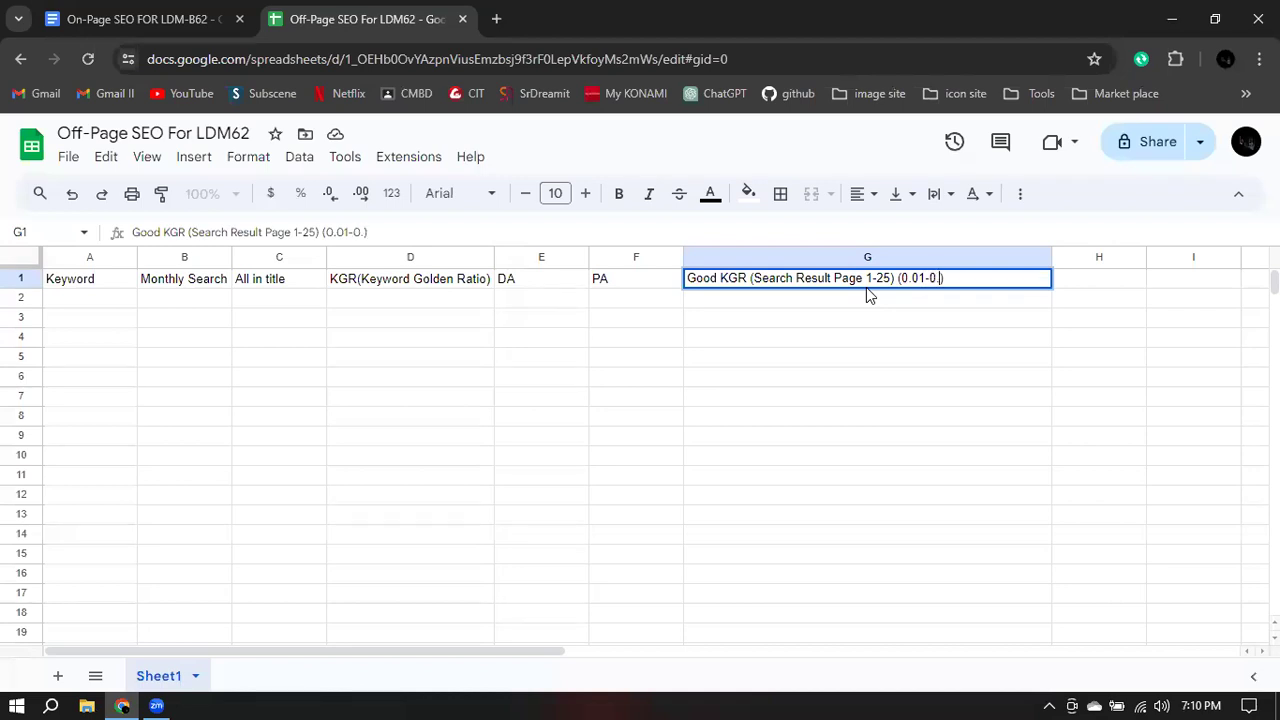
pyautogui.click(714, 296)
# - Copy the Good KGR note from G1 into G2 and replace "Good" with "Poor" in the copy
pyautogui.click(740, 282)
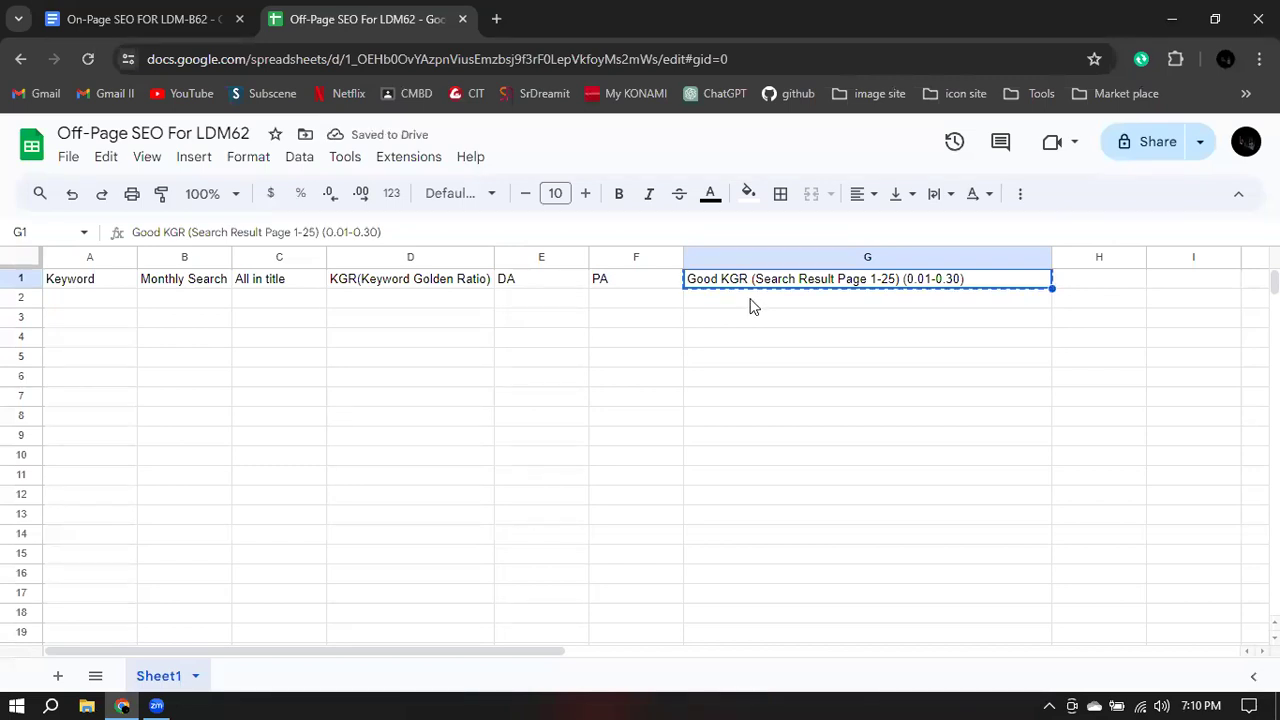
pyautogui.hotkey('ctrl', 'c')
pyautogui.click(745, 300)
pyautogui.hotkey('ctrl', 'v')
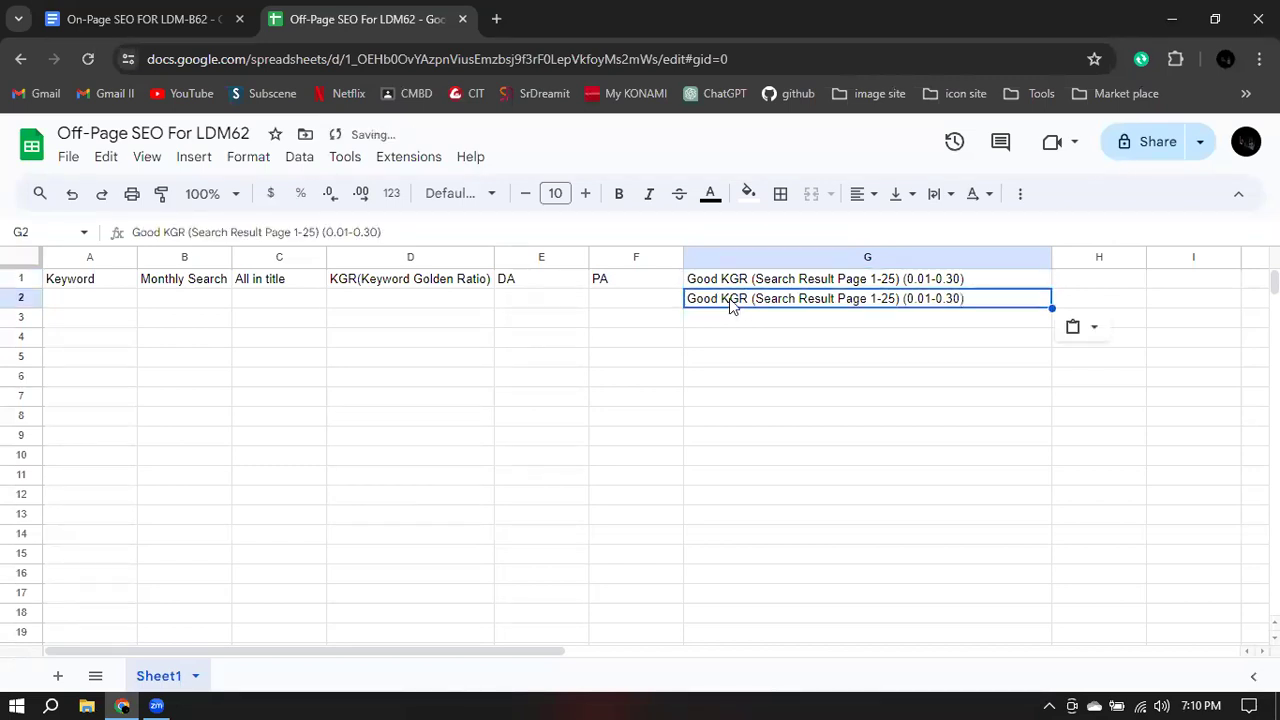
pyautogui.doubleClick(719, 301)
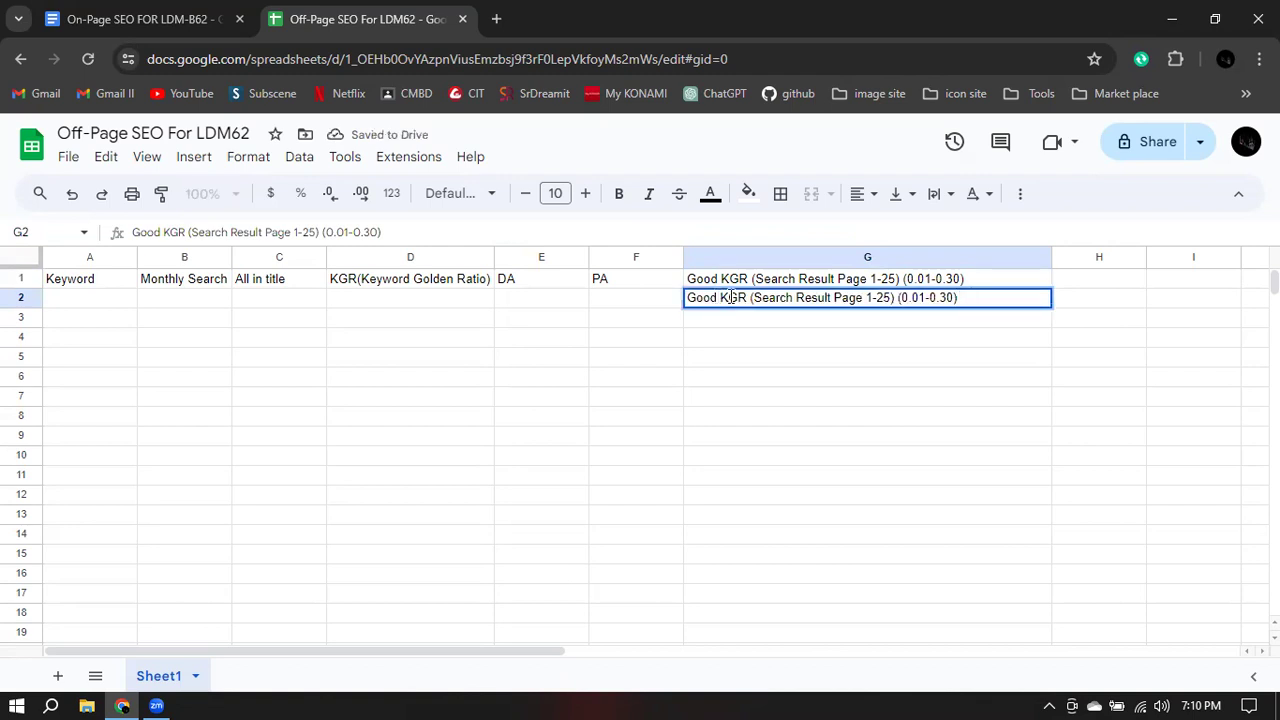
pyautogui.press('BackSpace')
pyautogui.press('BackSpace')
pyautogui.press('BackSpace')
pyautogui.press('BackSpace')
pyautogui.write('Poor')
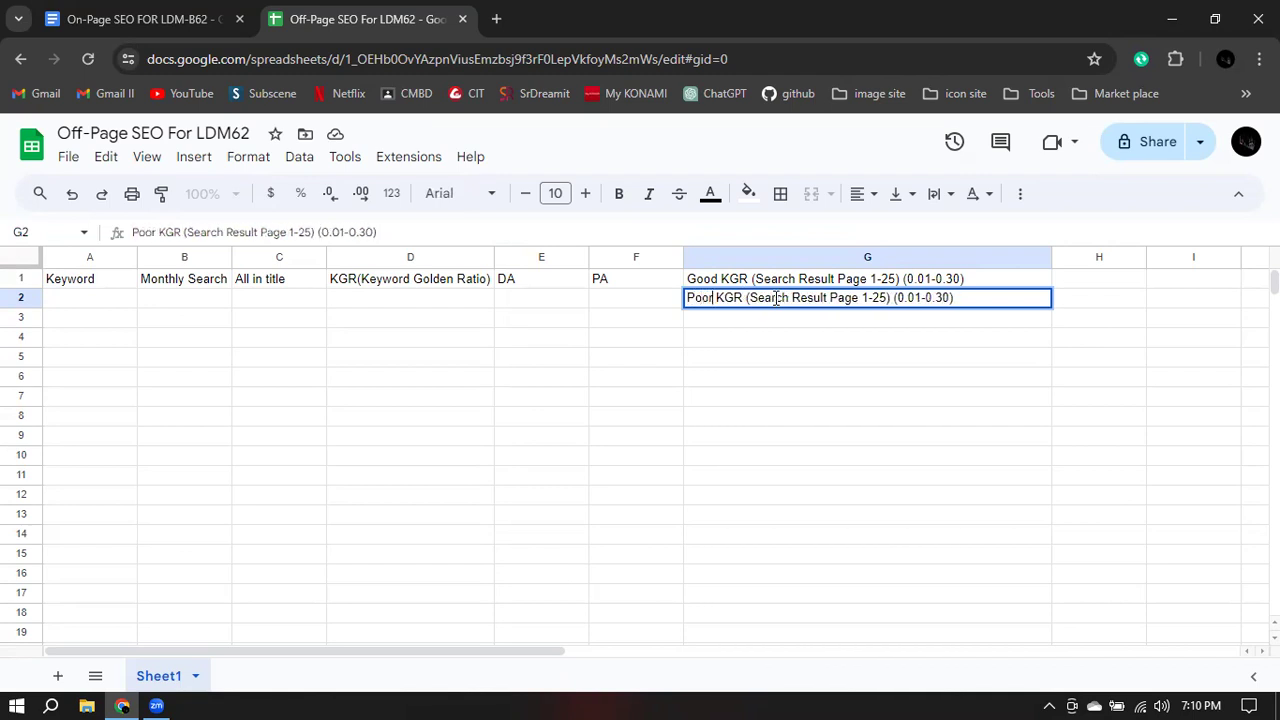
# - Change the search result page range in the G2 note to "25+"
pyautogui.click(884, 297)
pyautogui.press('BackSpace')
pyautogui.press('BackSpace')
pyautogui.press('BackSpace')
pyautogui.press('BackSpace')
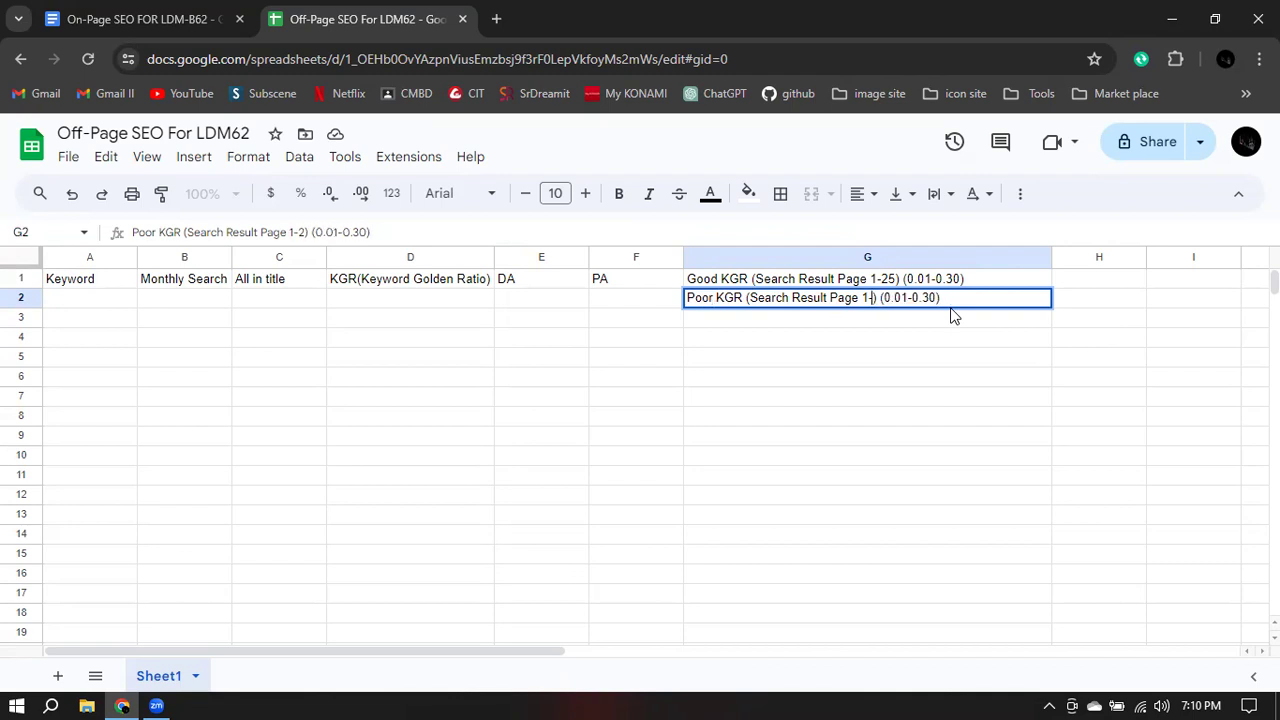
pyautogui.write('25+')
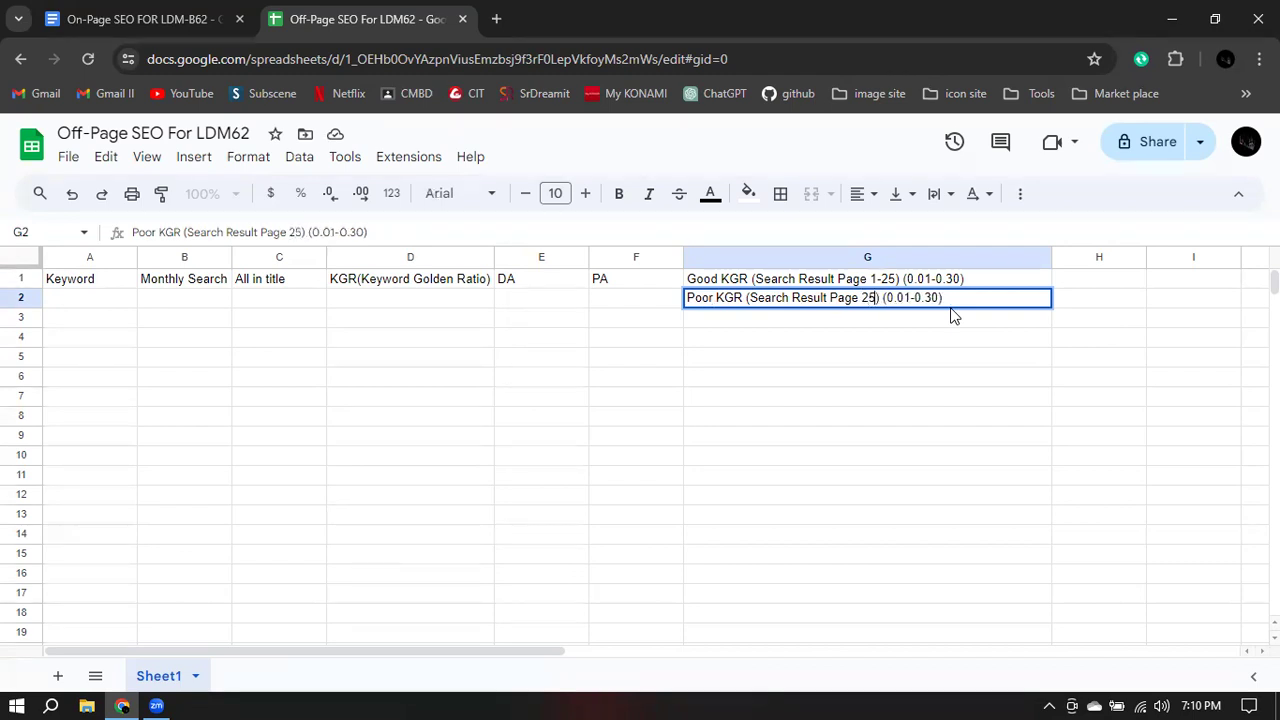
# - Change the ratio range in the G2 note to "(0.31-0.70Up)"
pyautogui.press('Right')
pyautogui.press('Right')
pyautogui.press('Right')
pyautogui.press('Right')
pyautogui.press('Right')
pyautogui.press('Right')
pyautogui.press('Right')
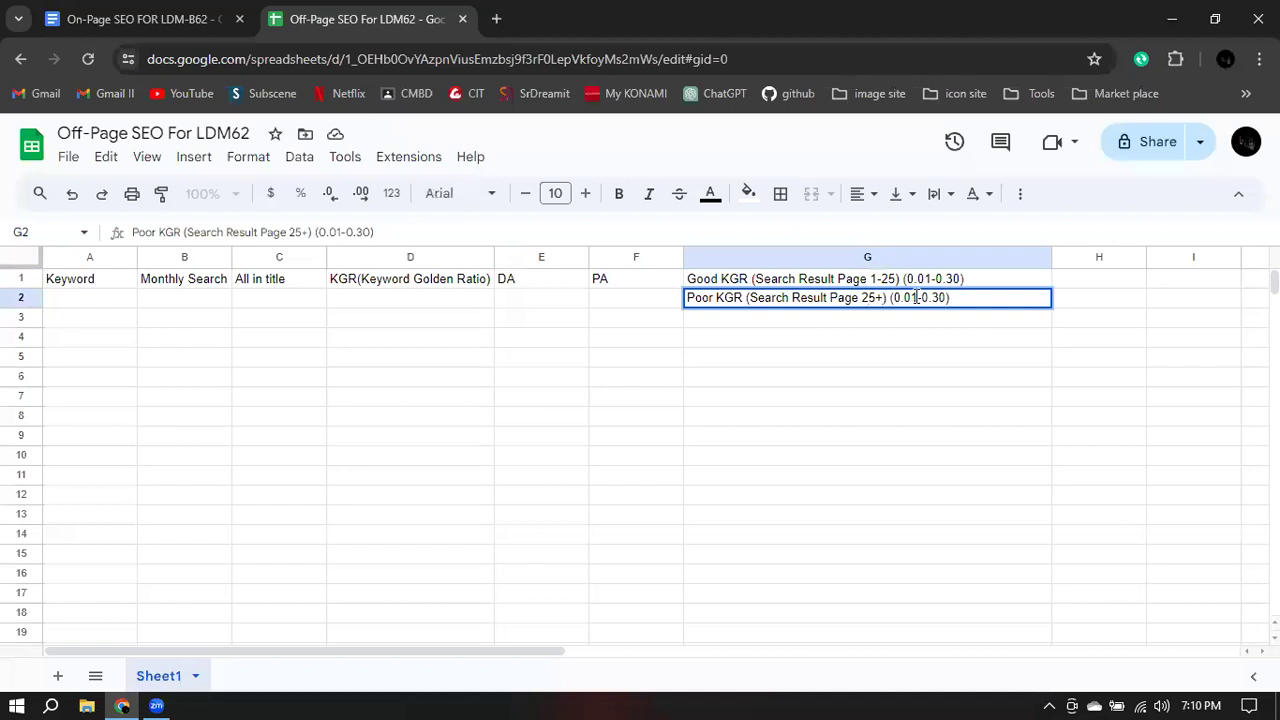
pyautogui.press('BackSpace')
pyautogui.press('BackSpace')
pyautogui.write('31')
pyautogui.press('BackSpace')
pyautogui.press('BackSpace')
pyautogui.write('.70Up')
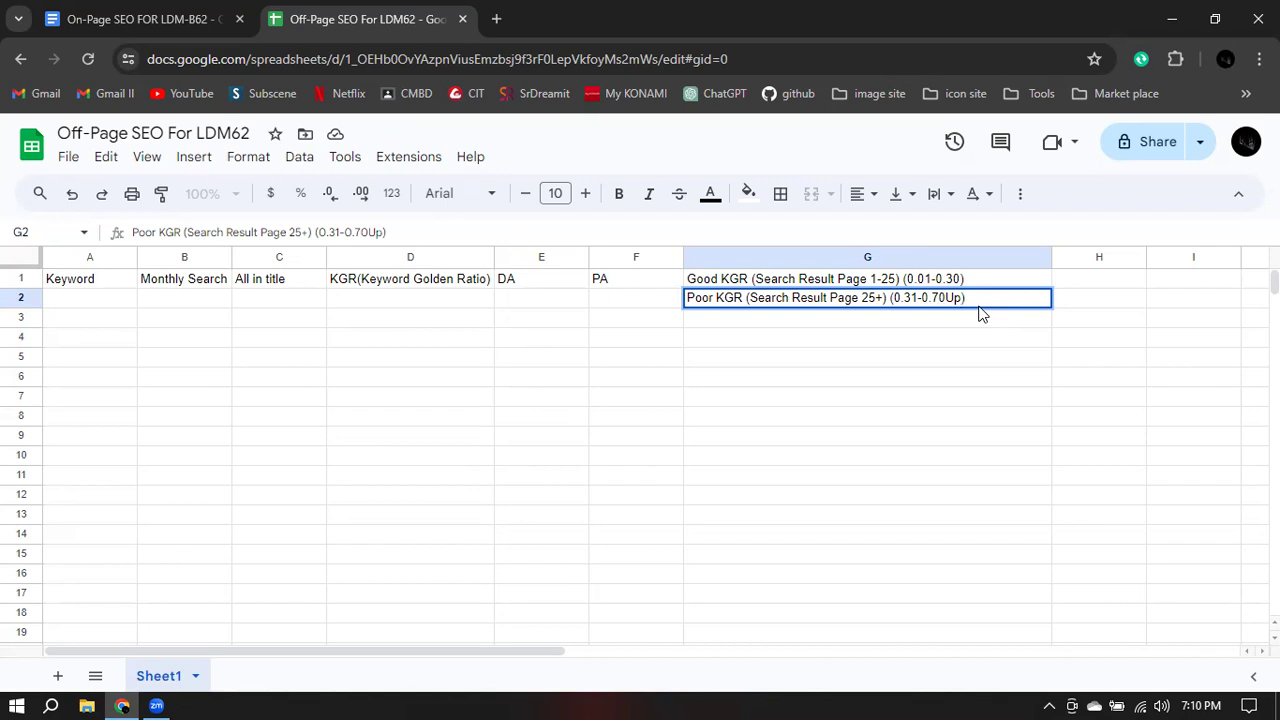
pyautogui.click(967, 358)
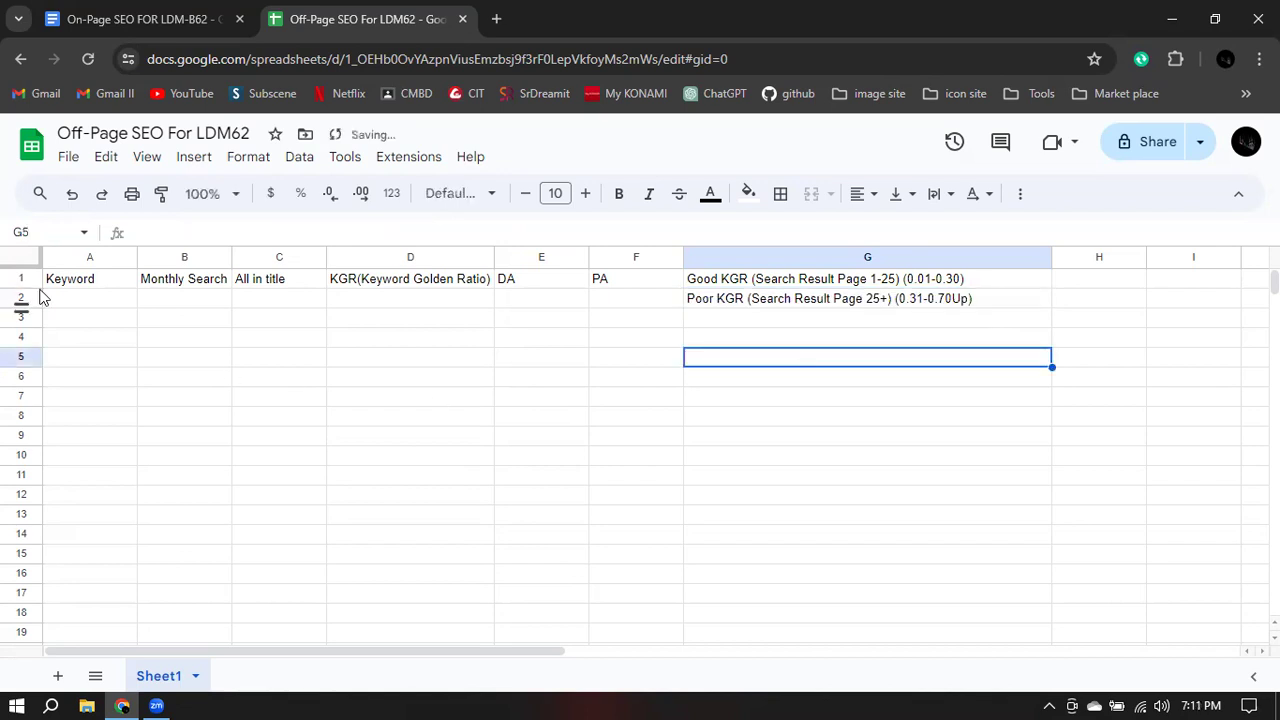
# - Center the contents of cells A1 to G2 horizontally
pyautogui.moveTo(69, 285); pyautogui.dragTo(1037, 306)
pyautogui.click(867, 195)
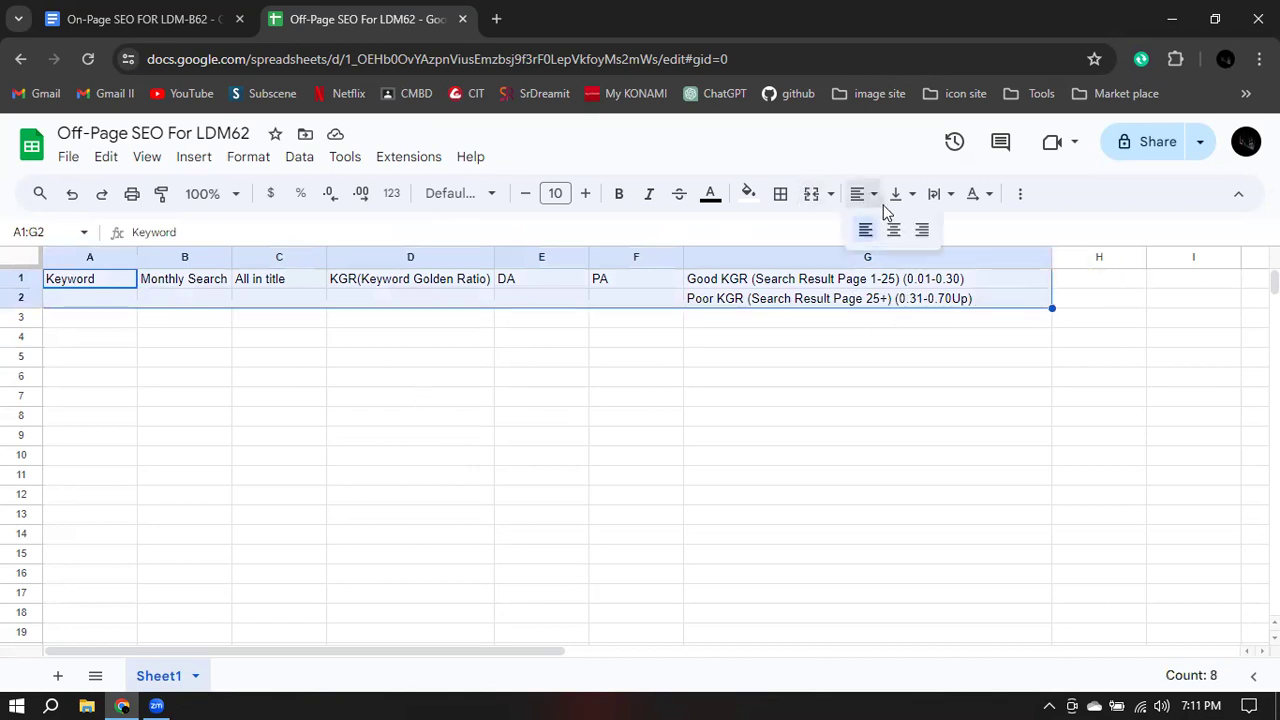
pyautogui.click(894, 229)
pyautogui.click(888, 358)
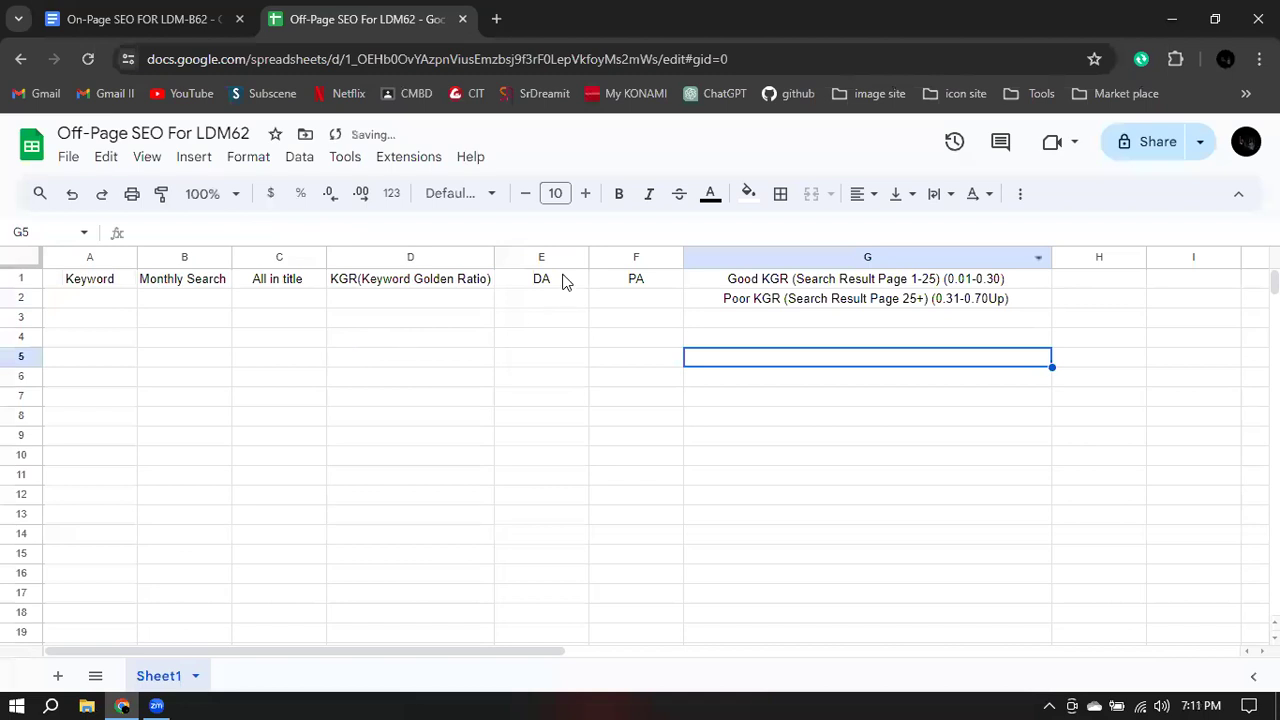
# - Format the headers in A1 to F1 as bold with a bright green fill, and widen column D to fit its header
pyautogui.click(430, 320)
pyautogui.click(494, 258)
pyautogui.click(537, 357)
pyautogui.moveTo(96, 284); pyautogui.dragTo(660, 284)
pyautogui.click(622, 200)
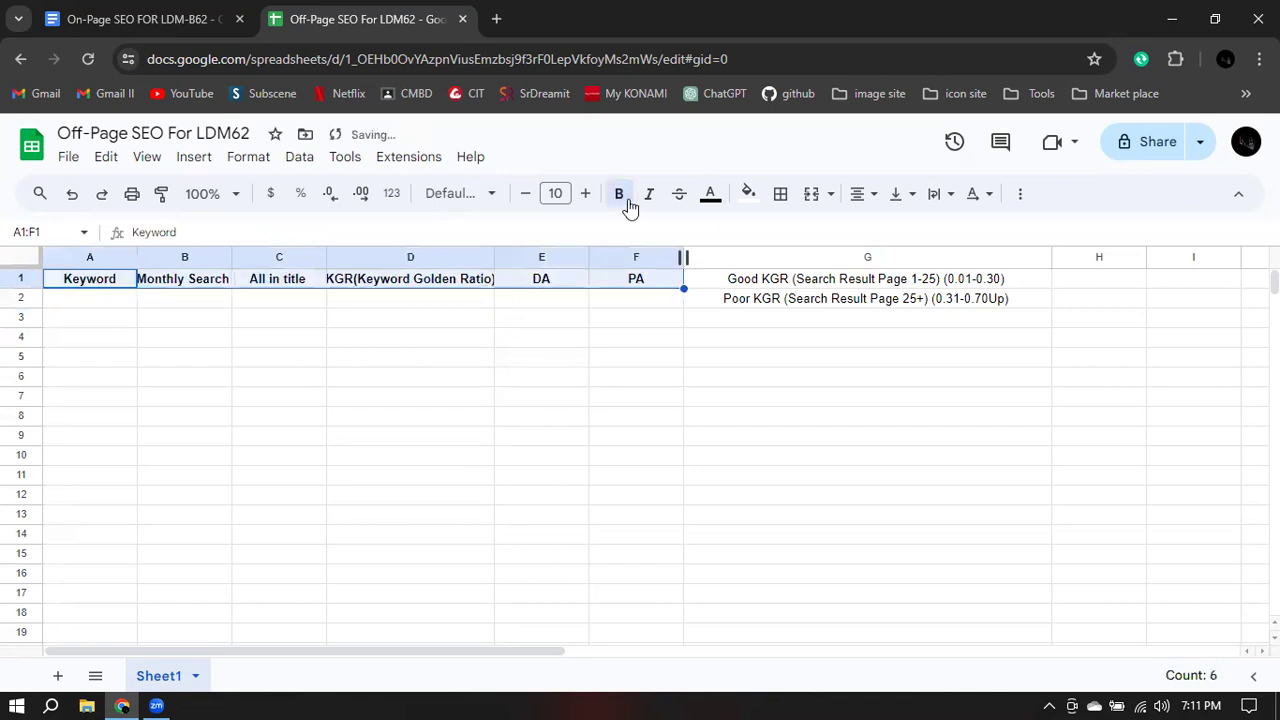
pyautogui.click(746, 198)
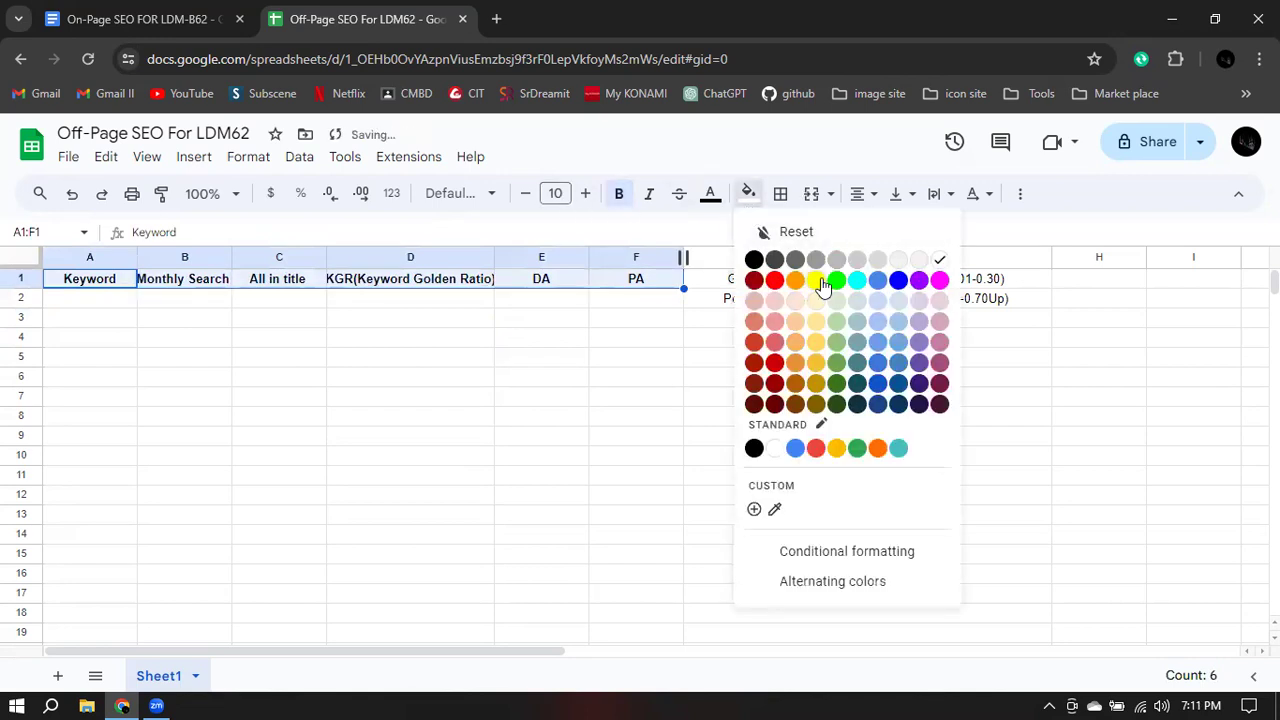
pyautogui.click(836, 281)
pyautogui.click(634, 318)
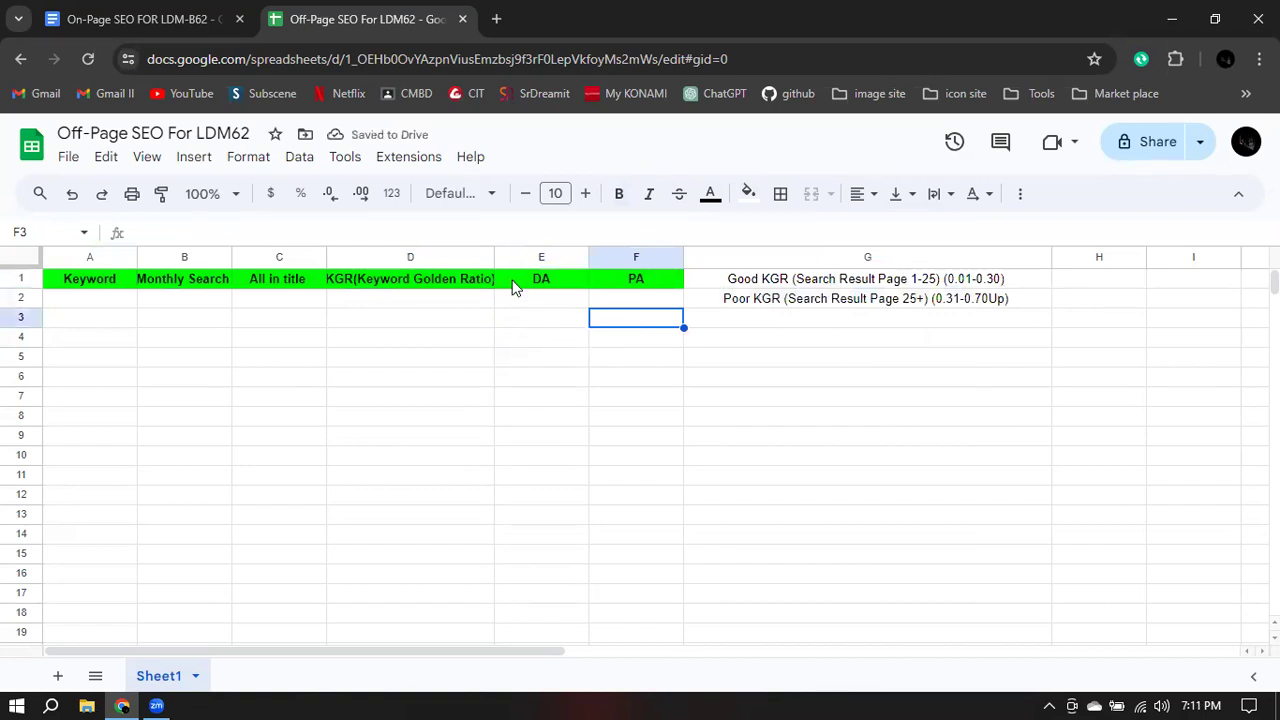
pyautogui.moveTo(493, 257); pyautogui.dragTo(502, 257)
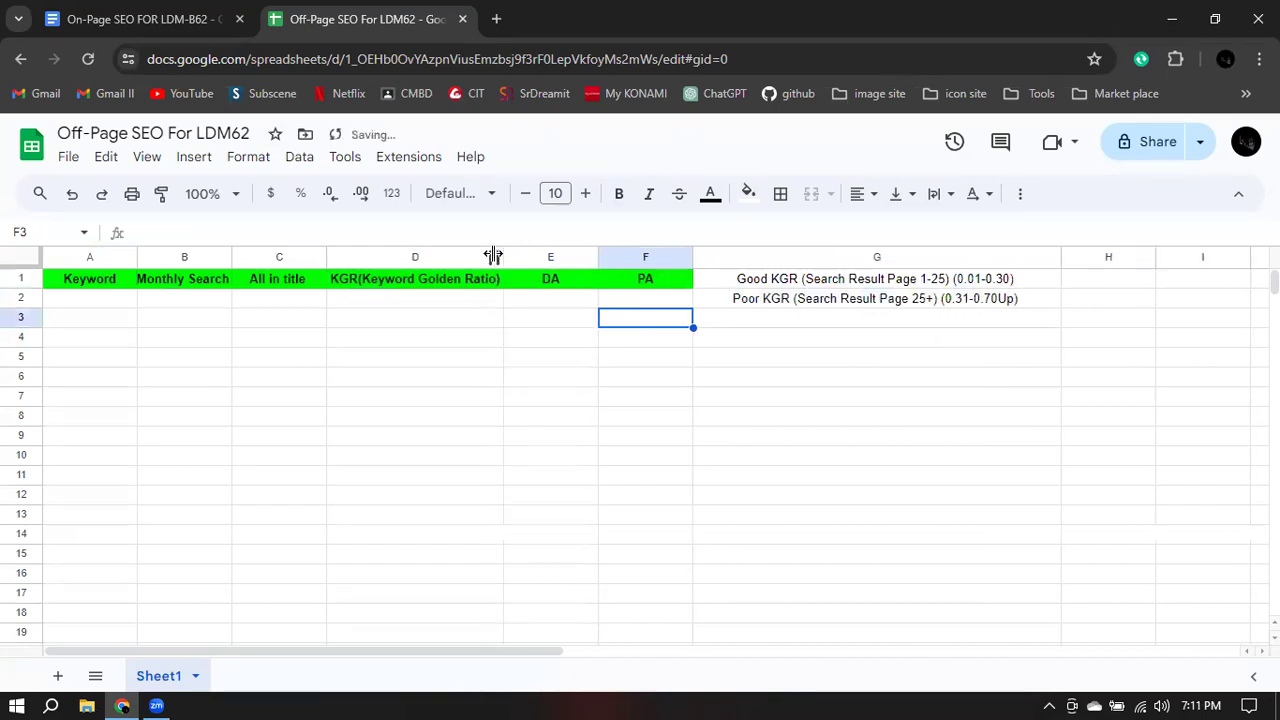
# - Review the numbered monitor keyword list in the On-Page SEO document and return to the Off-Page SEO spreadsheet
pyautogui.click(140, 19)
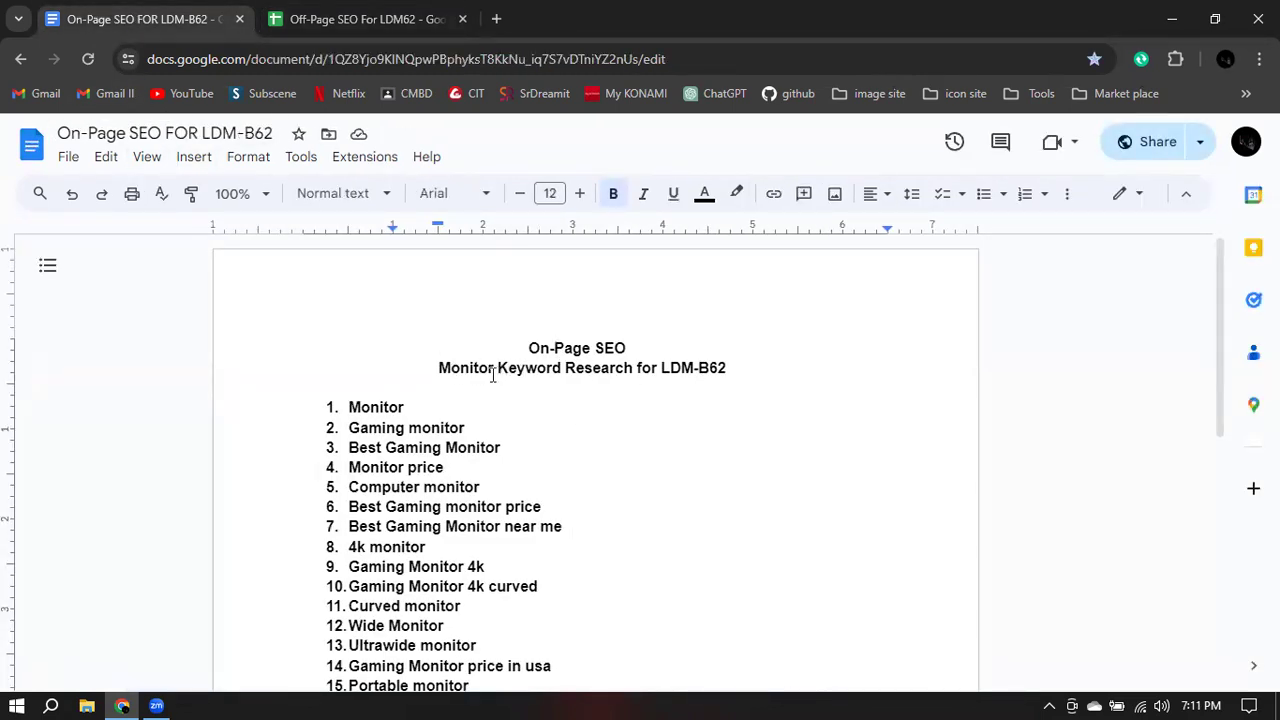
pyautogui.click(439, 427)
pyautogui.scroll(-3, 437, 422)
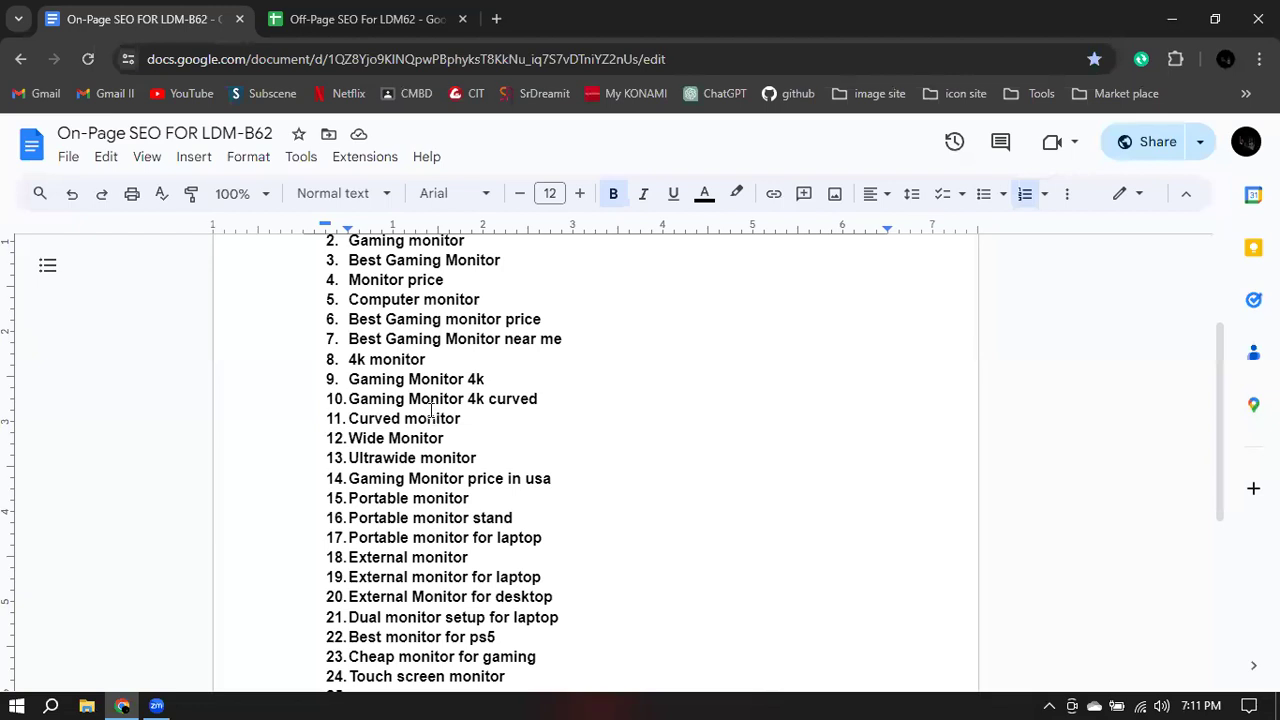
pyautogui.click(400, 19)
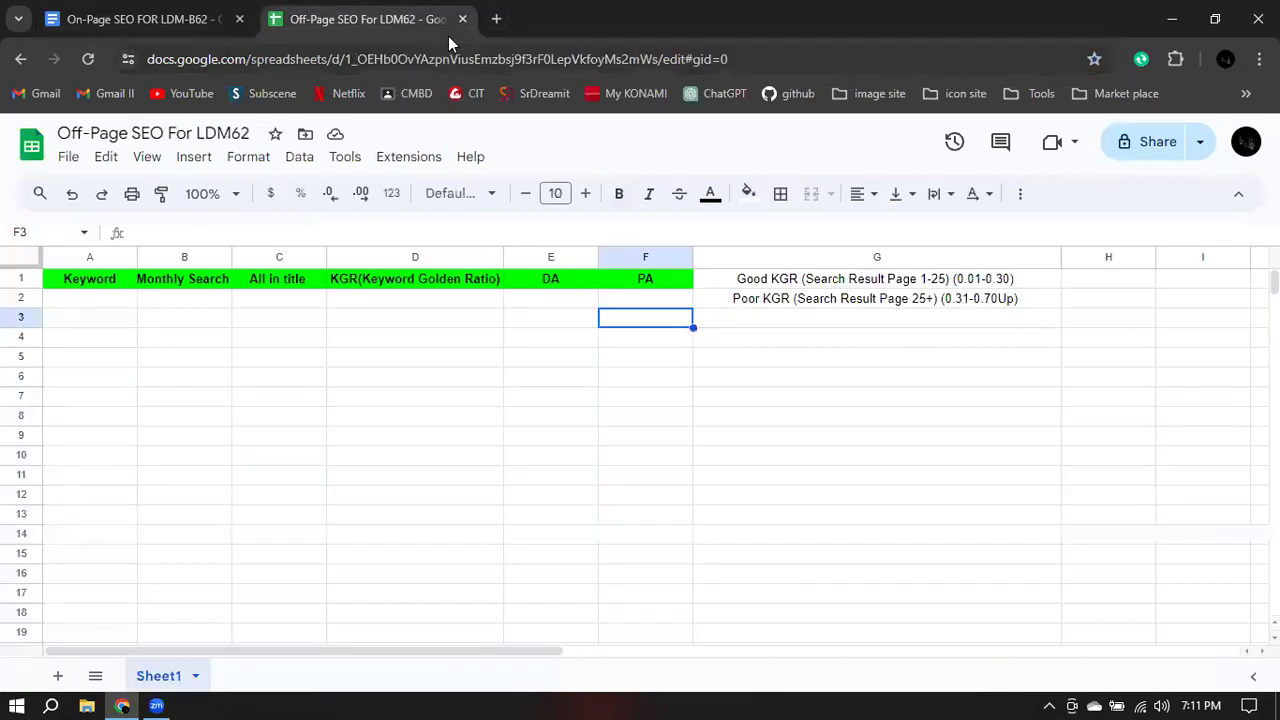
# - Search Google for "monitor" in a new browser tab
pyautogui.click(496, 19)
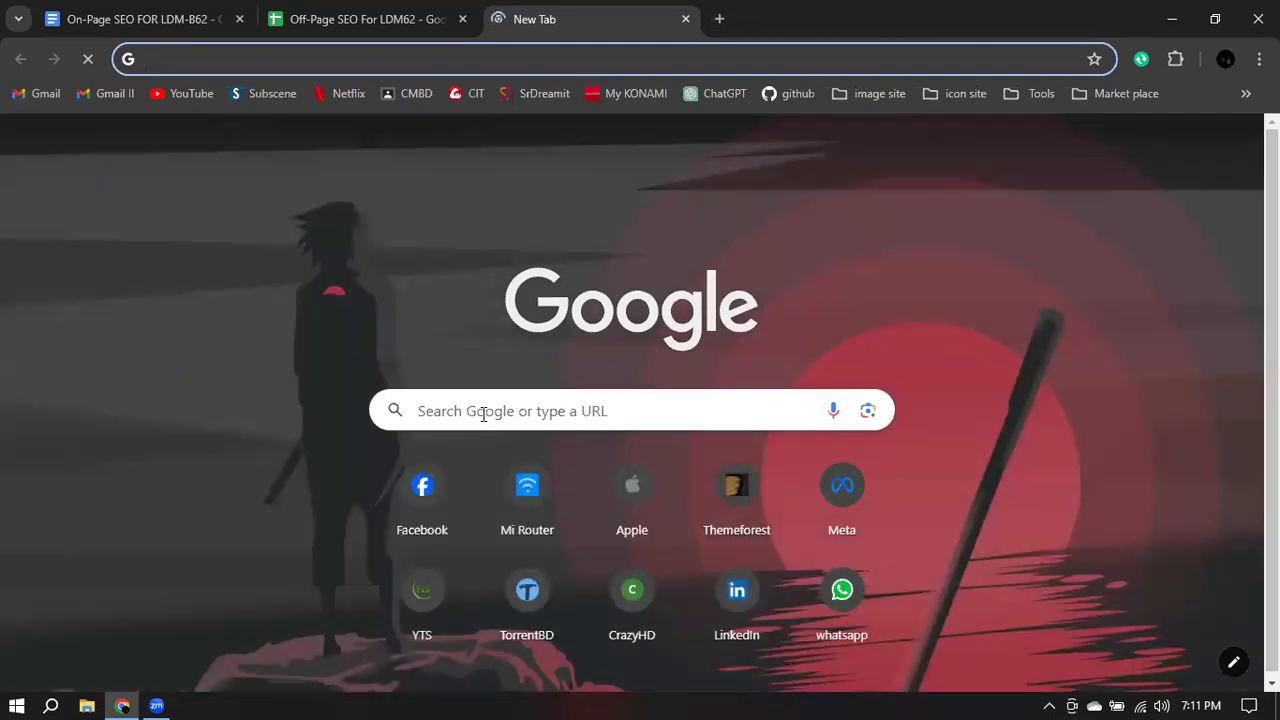
pyautogui.click(446, 406)
pyautogui.write('m')
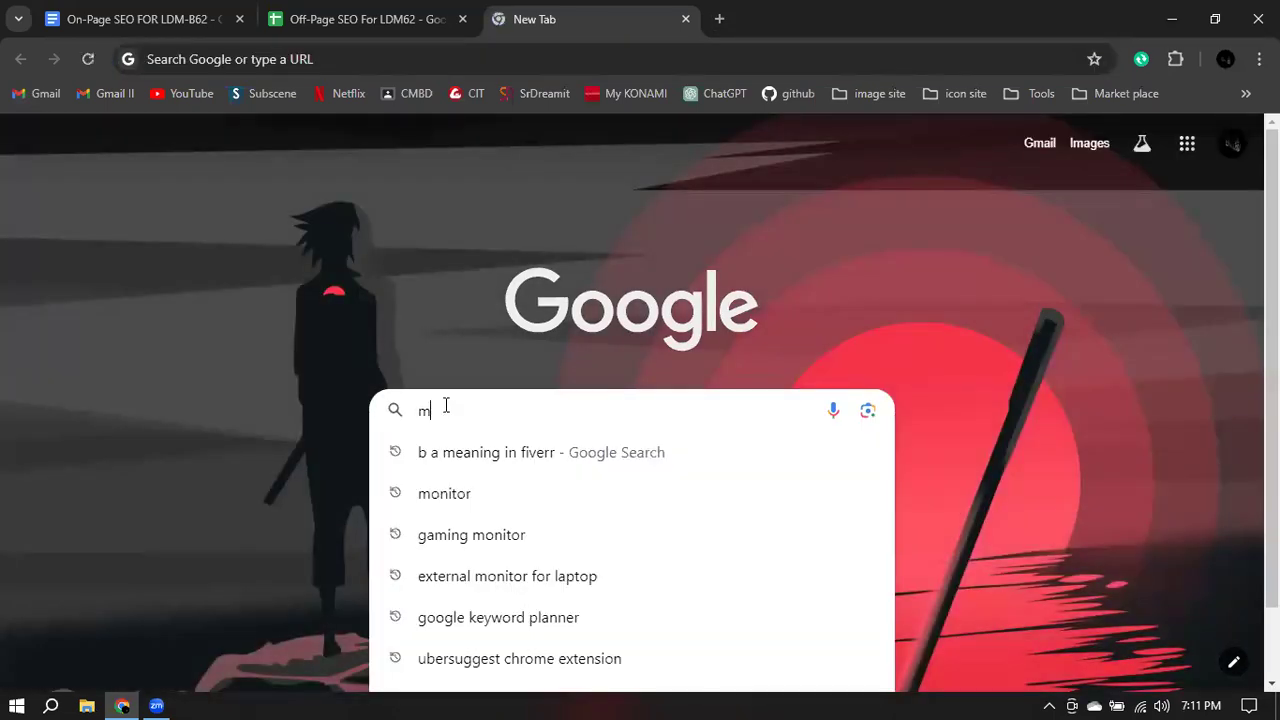
pyautogui.write('onitor for gaming')
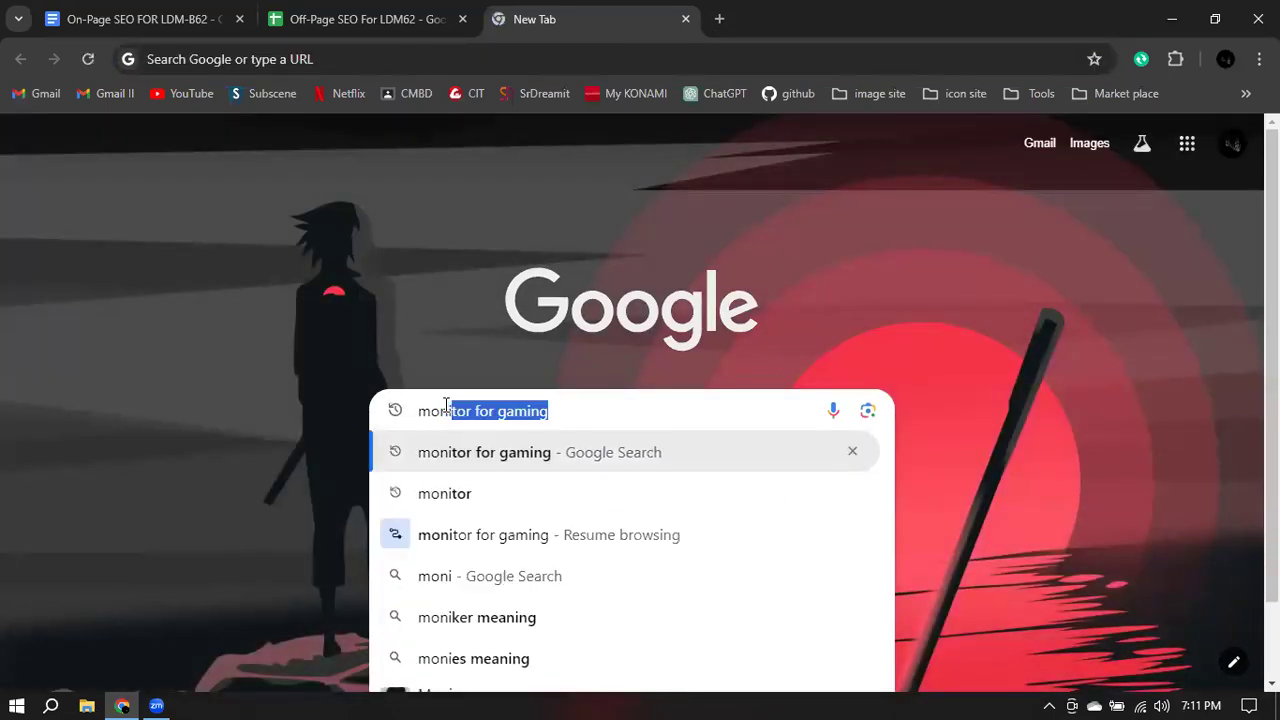
pyautogui.press('Down')
pyautogui.press('Return')
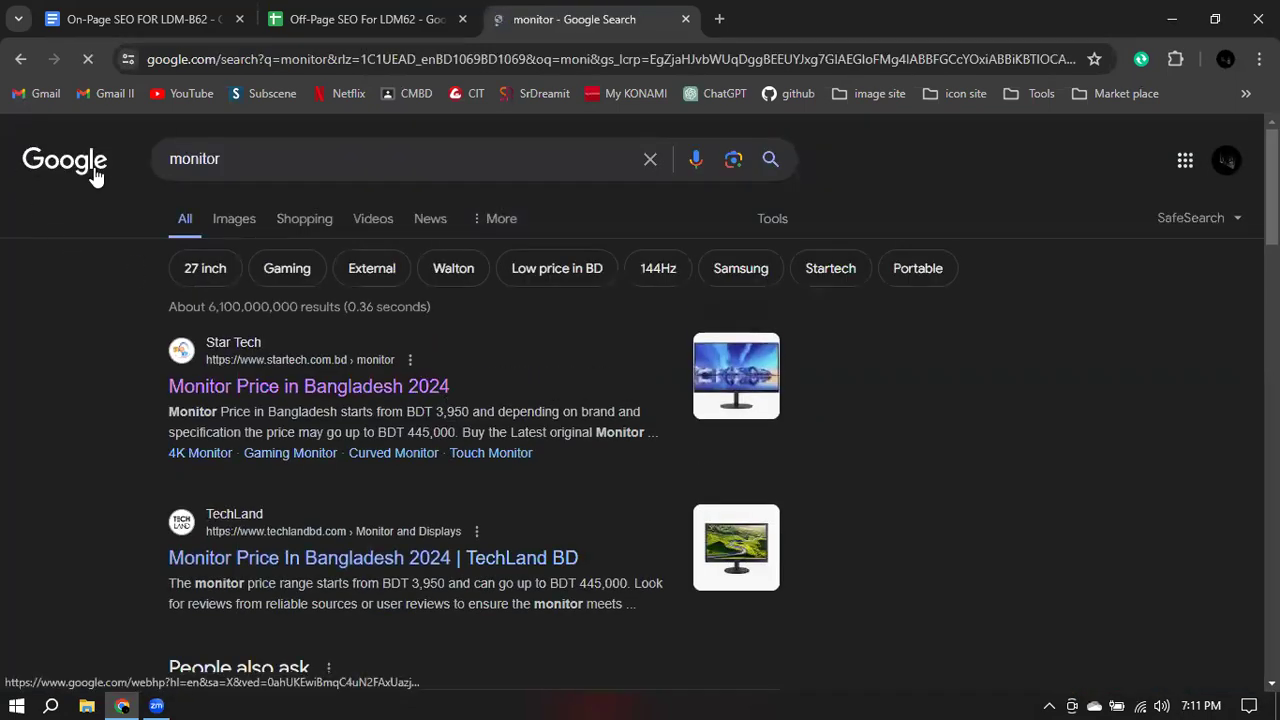
# - Go to Google's home page and open the language and region options of its search settings
pyautogui.click(94, 167)
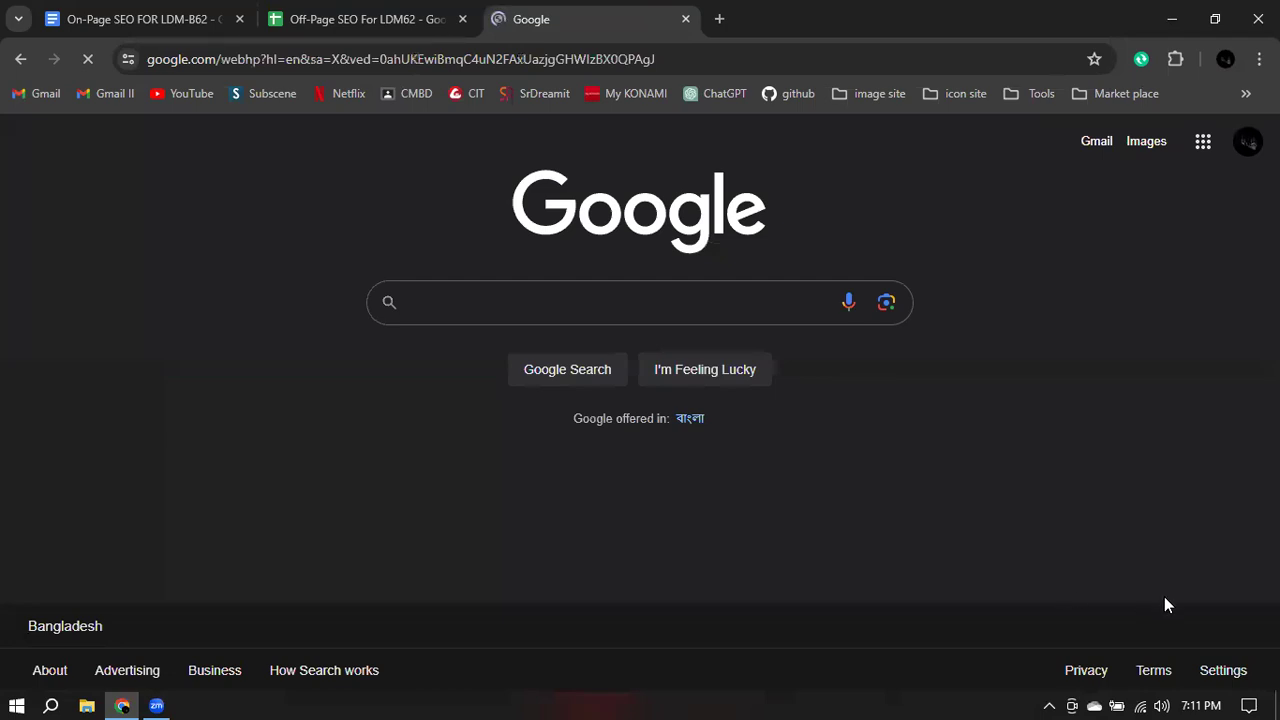
pyautogui.click(1226, 672)
pyautogui.click(1192, 448)
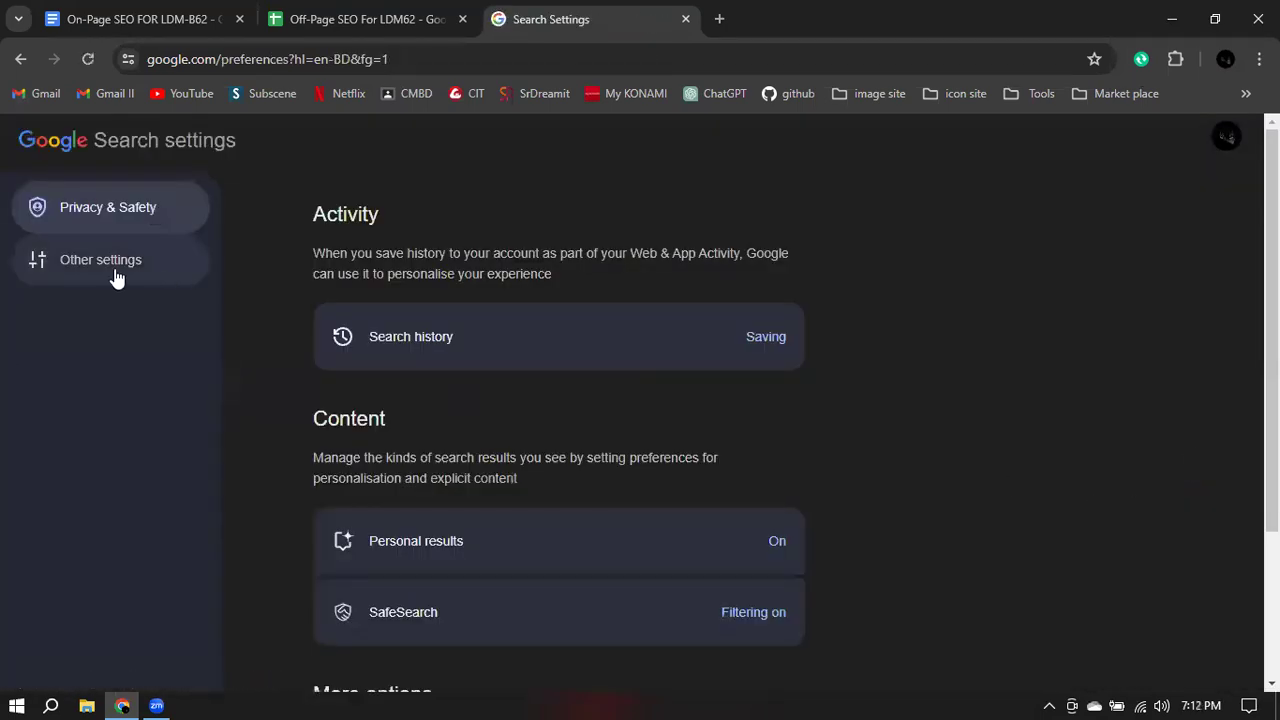
pyautogui.click(116, 272)
pyautogui.click(502, 368)
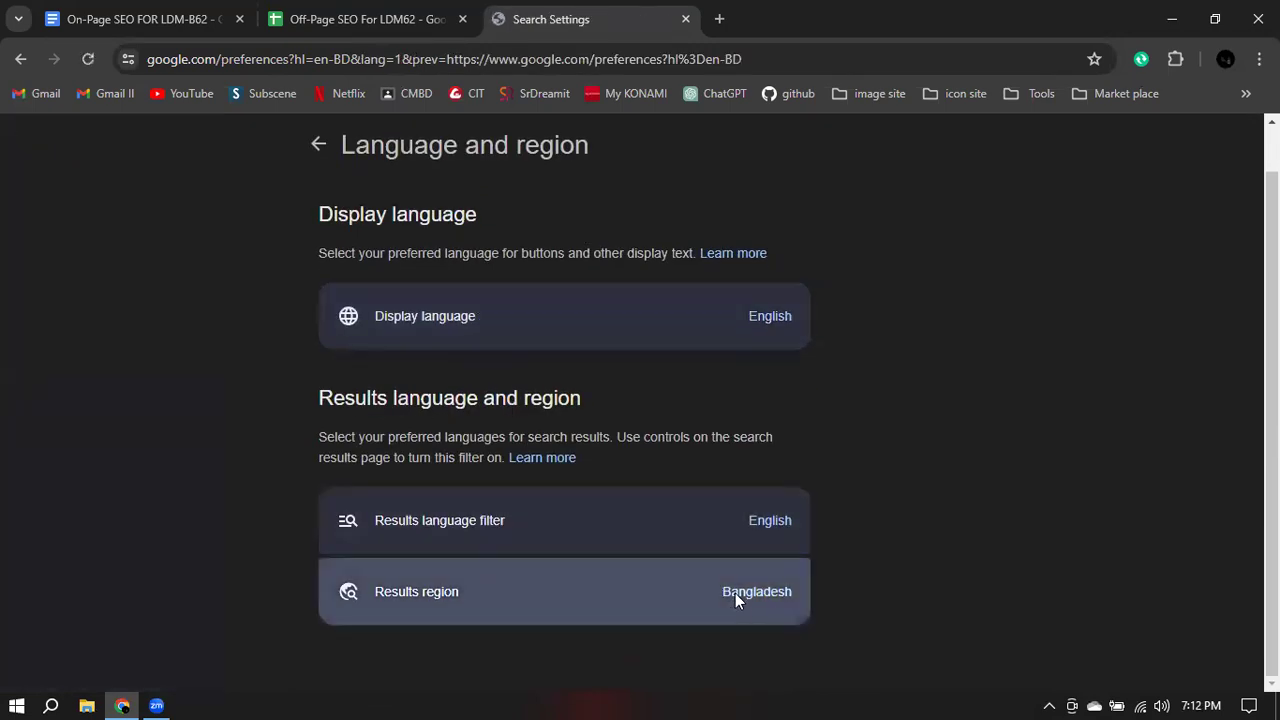
# - Set the search results region to United States and confirm it
pyautogui.click(735, 593)
pyautogui.write('uite')
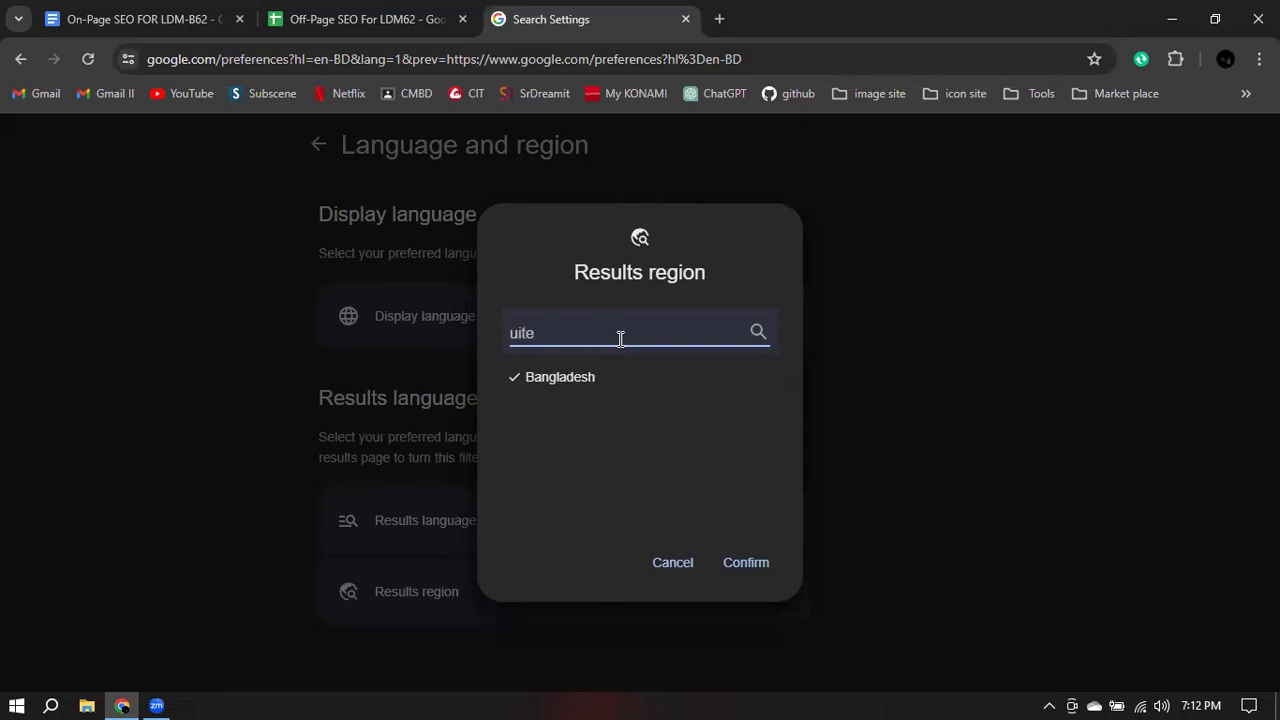
pyautogui.press('BackSpace')
pyautogui.press('BackSpace')
pyautogui.press('BackSpace')
pyautogui.write('n')
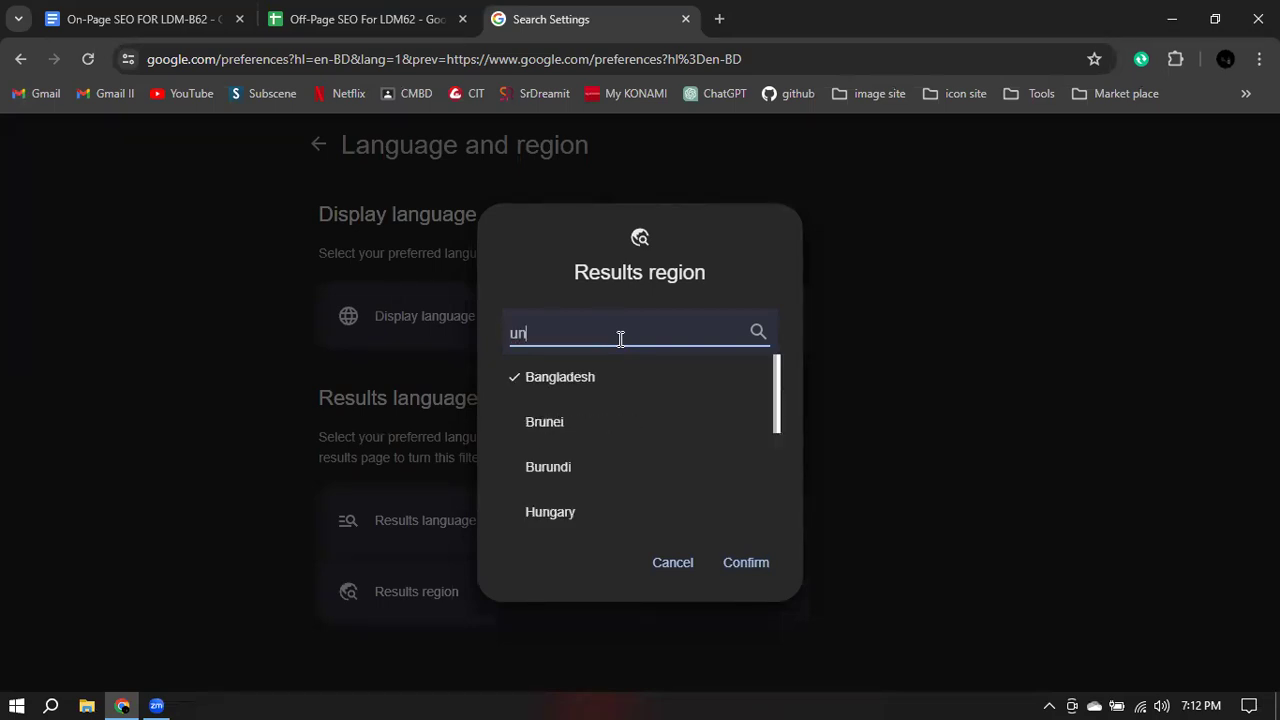
pyautogui.write('ite')
pyautogui.click(605, 514)
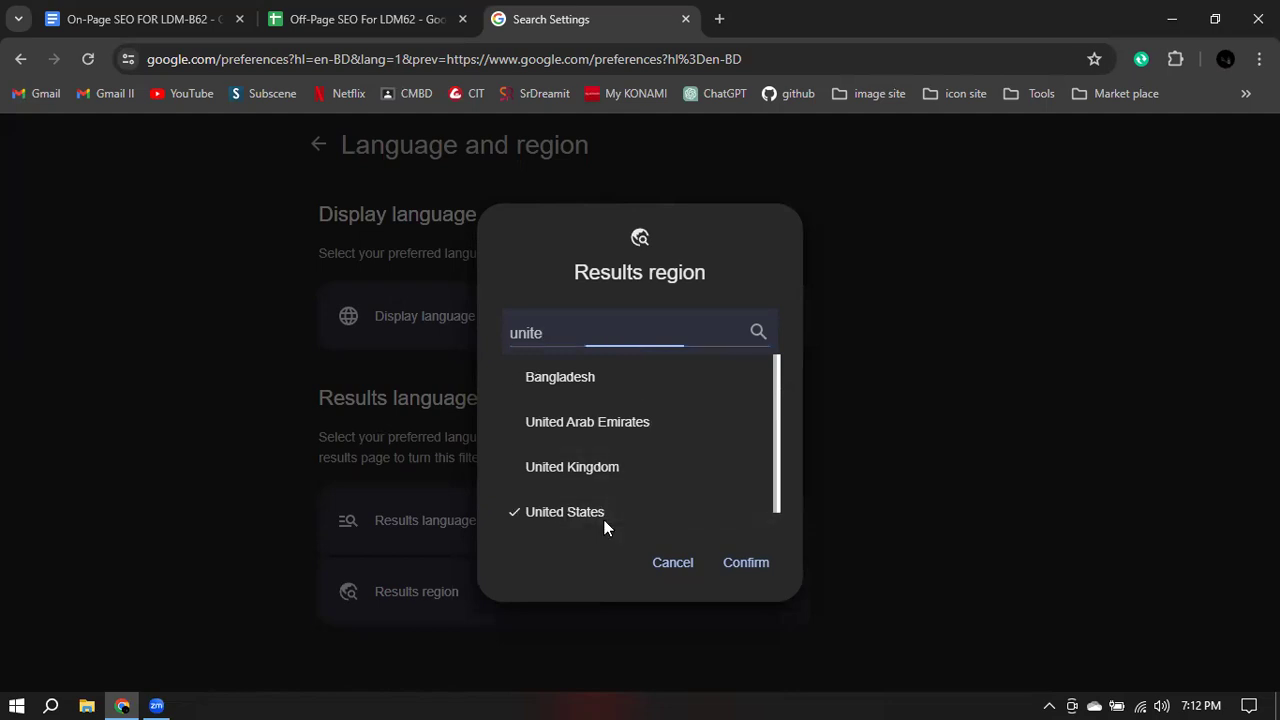
pyautogui.click(743, 563)
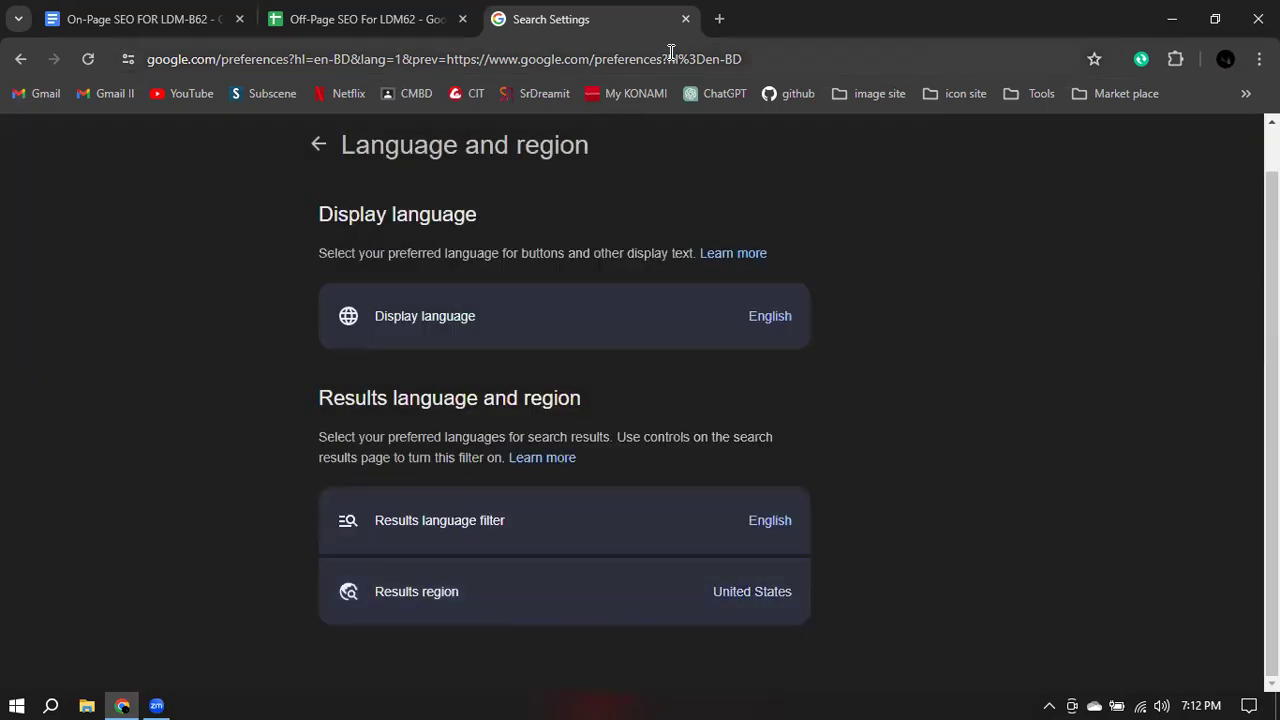
# - Search Google for "monitor" from a new browser tab and look over the results page
pyautogui.click(720, 19)
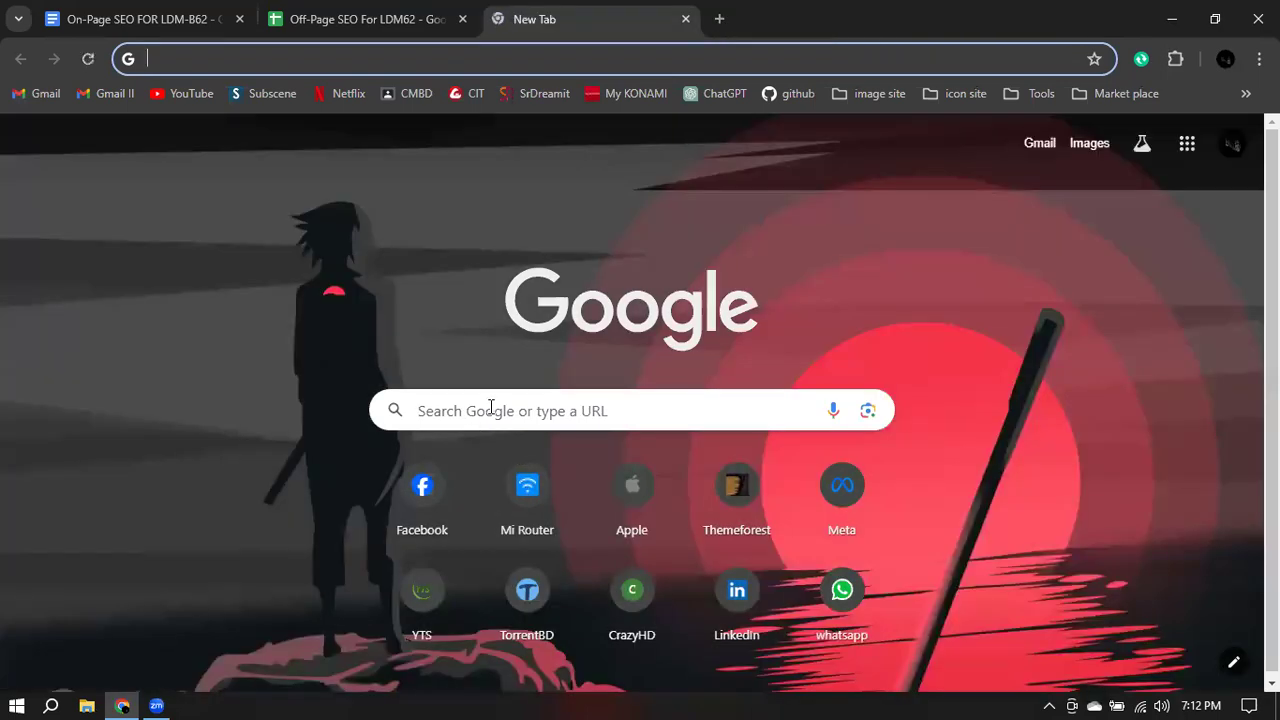
pyautogui.click(487, 410)
pyautogui.write('monitor')
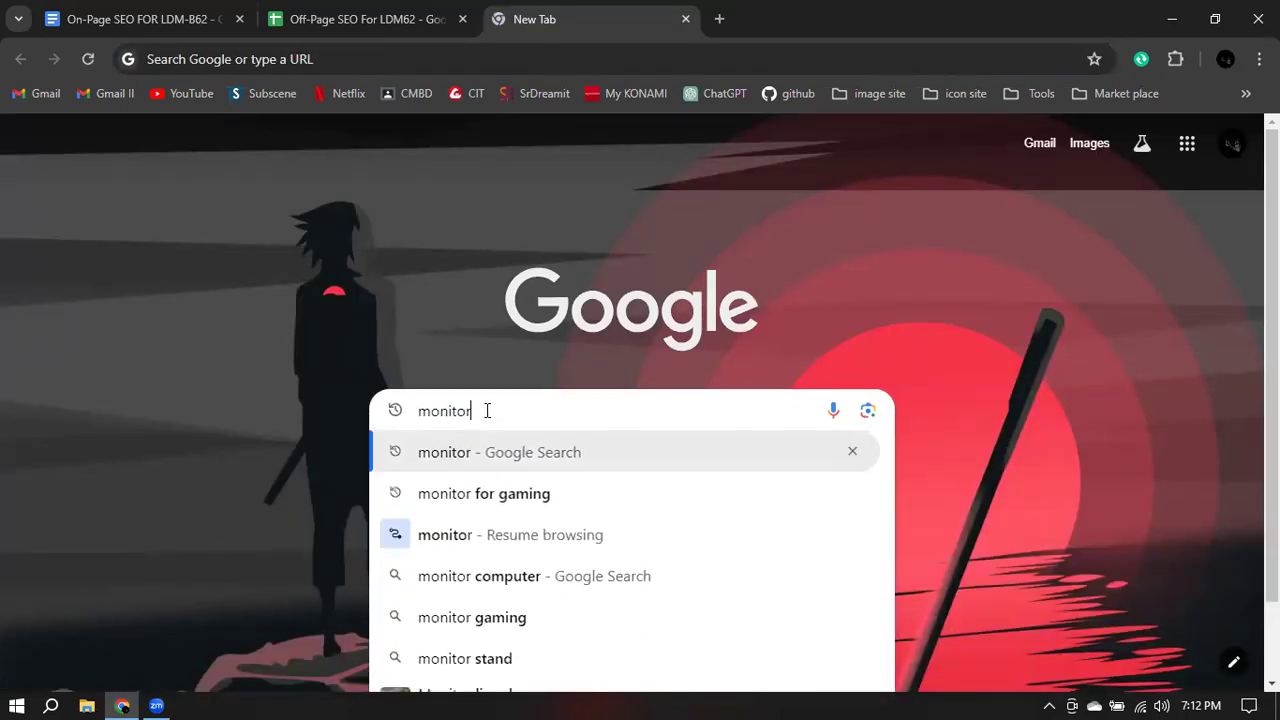
pyautogui.press('Return')
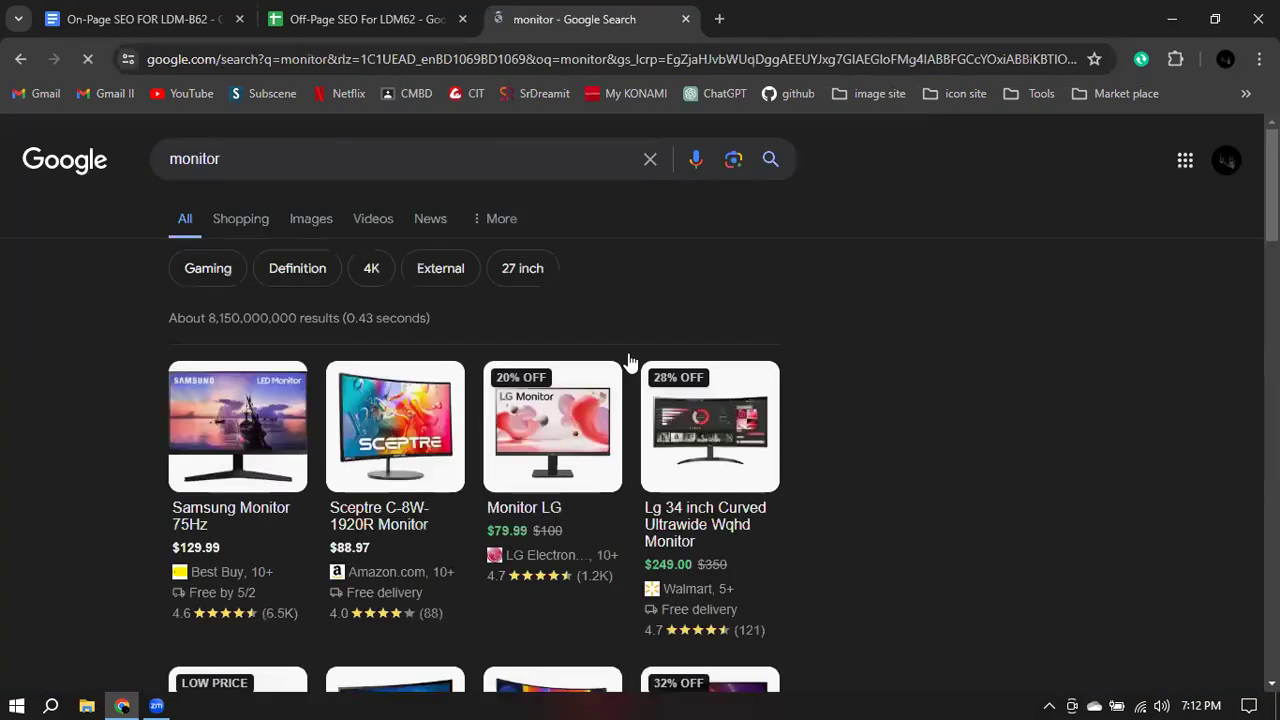
pyautogui.scroll(-10, 905, 256)
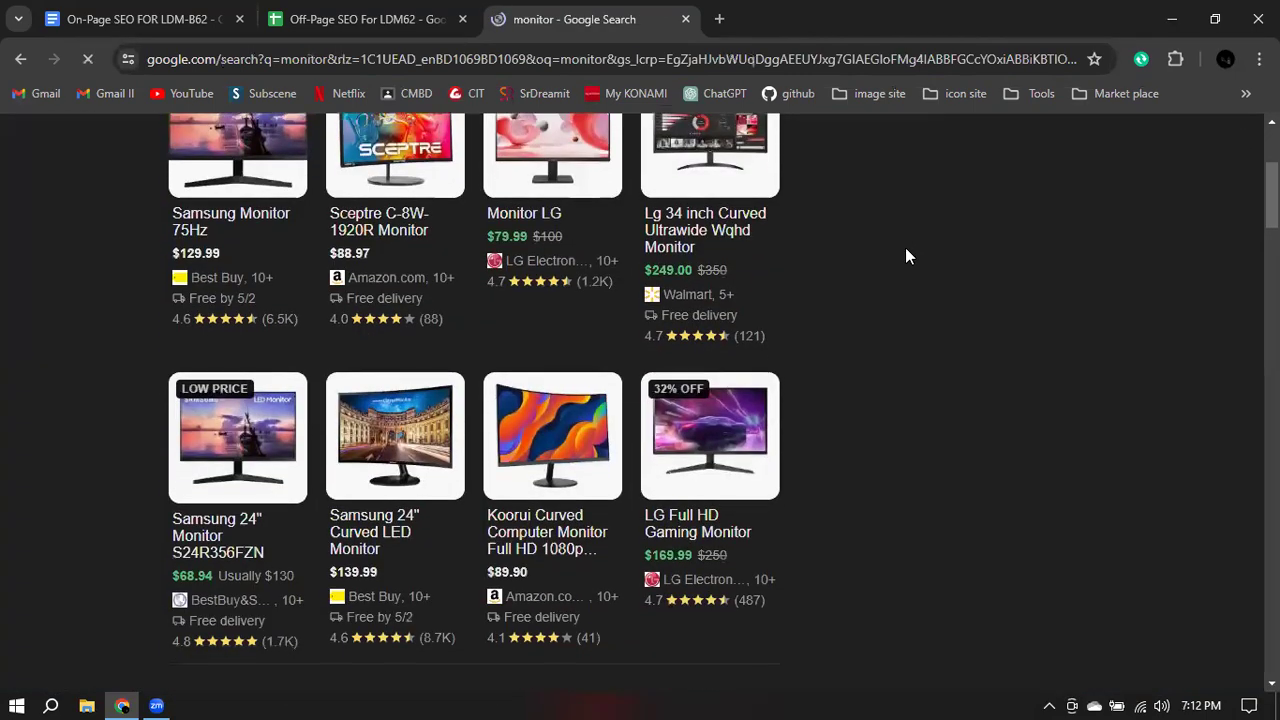
pyautogui.scroll(10, 905, 253)
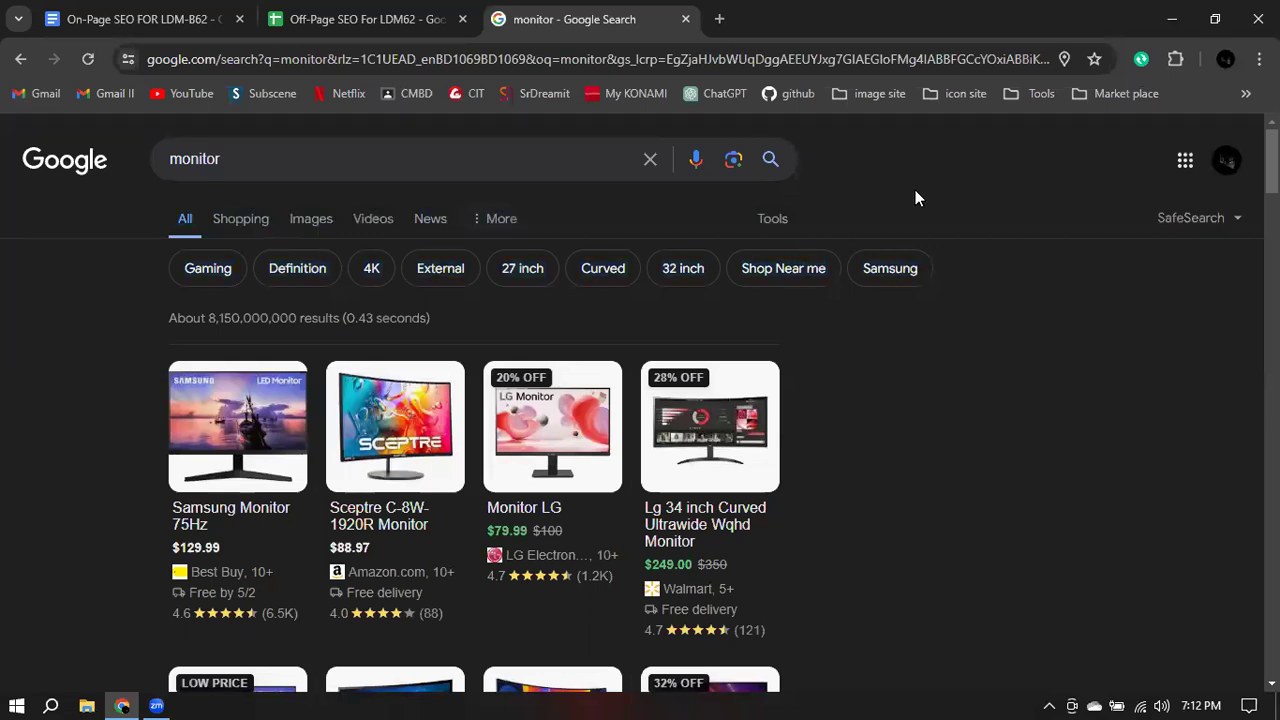
# - Enable the Keyword Surfer extension in Chrome's extension manager and reload the "monitor" search results
pyautogui.click(1177, 57)
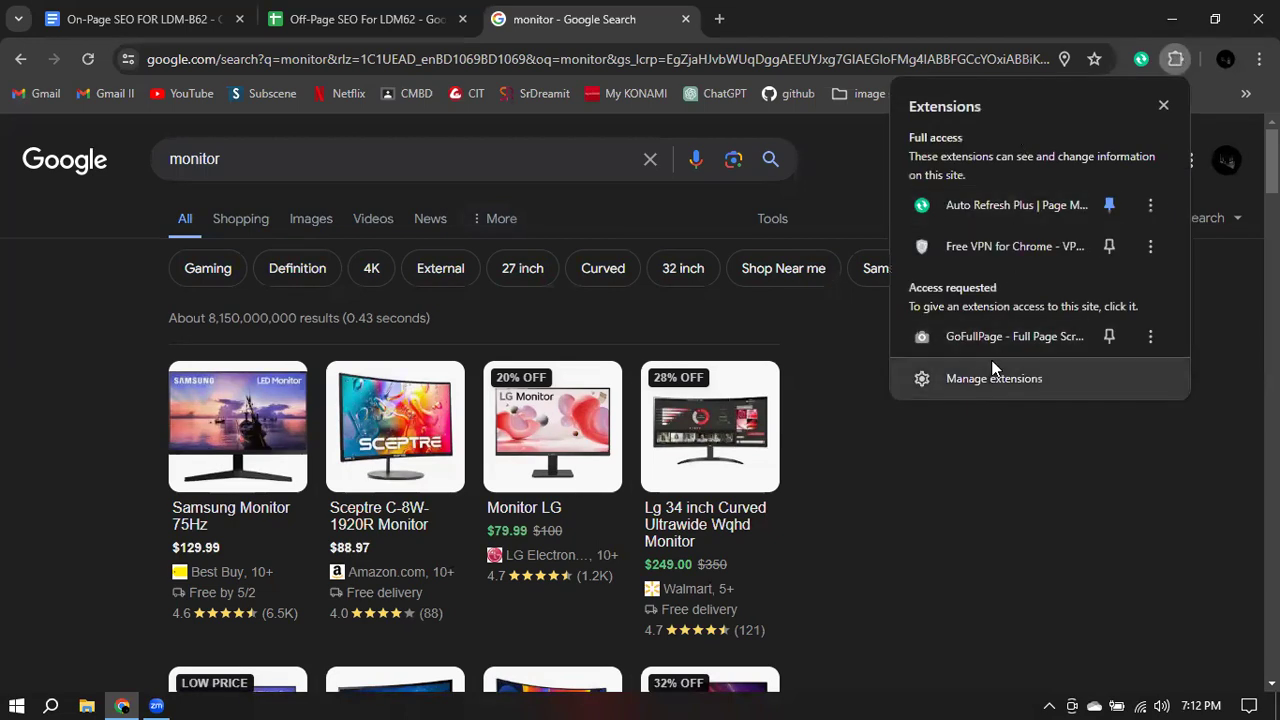
pyautogui.click(963, 377)
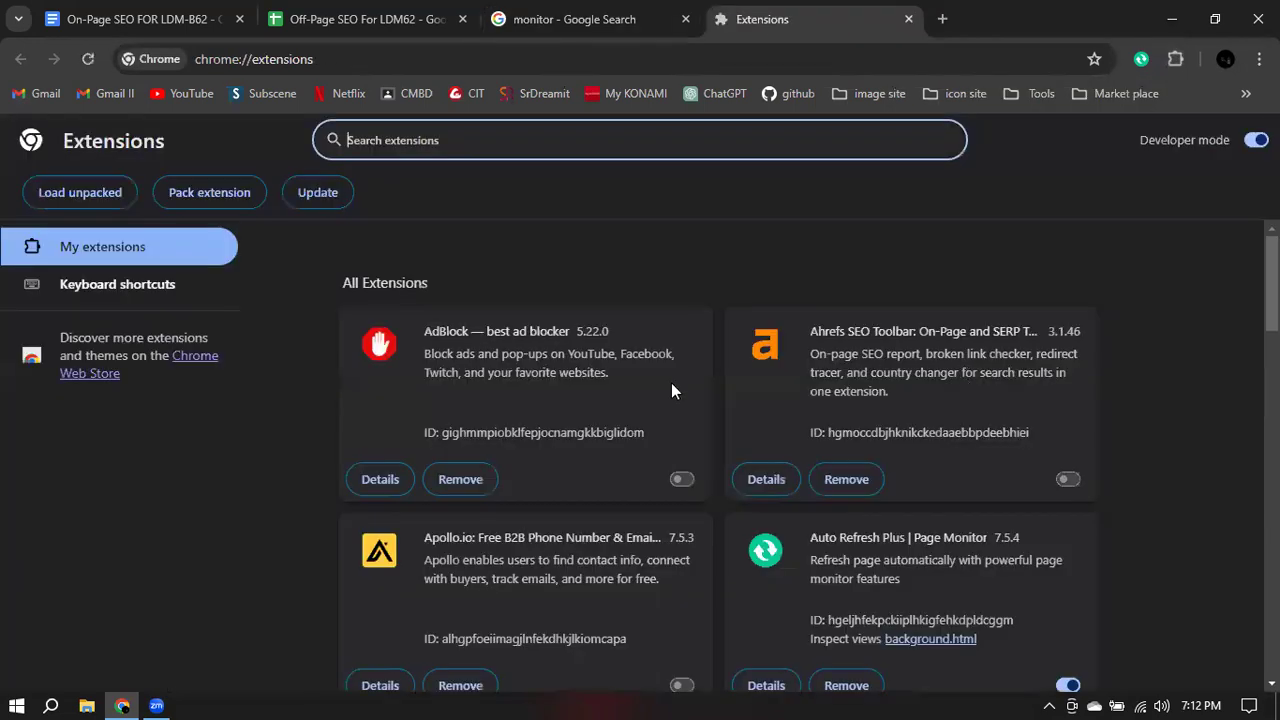
pyautogui.scroll(-15, 637, 360)
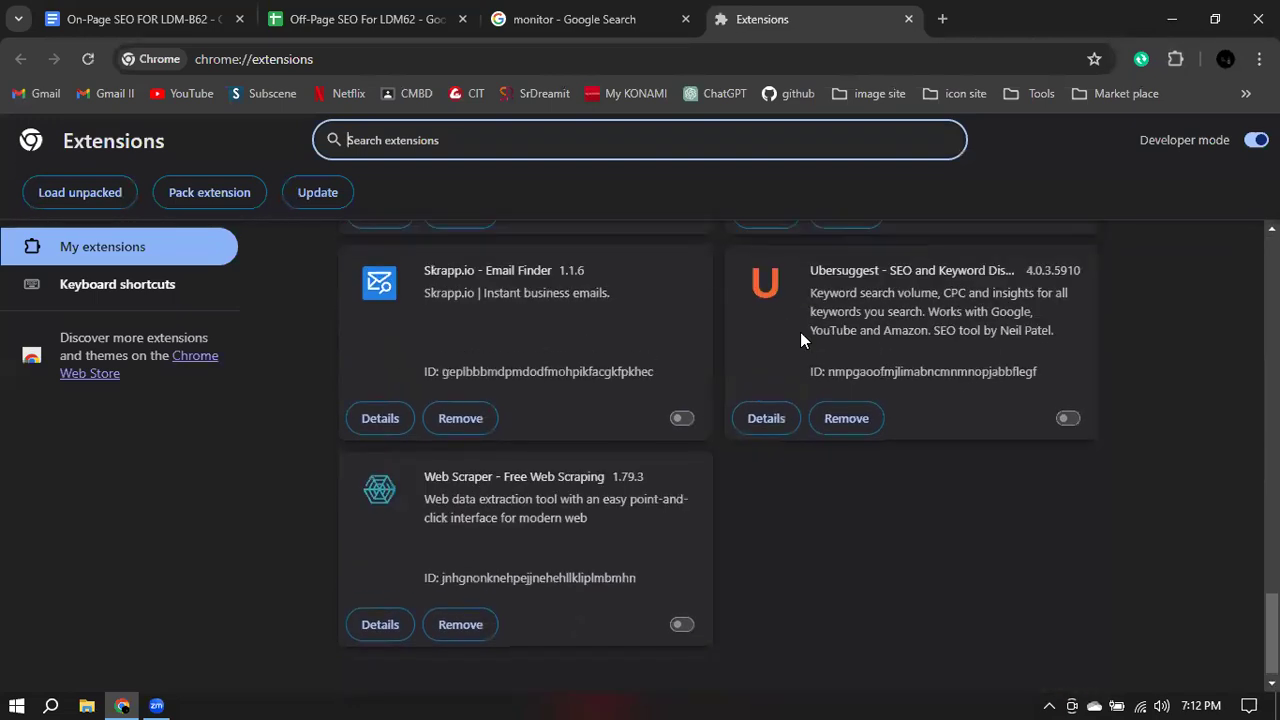
pyautogui.scroll(6, 800, 332)
pyautogui.click(1066, 441)
pyautogui.click(638, 10)
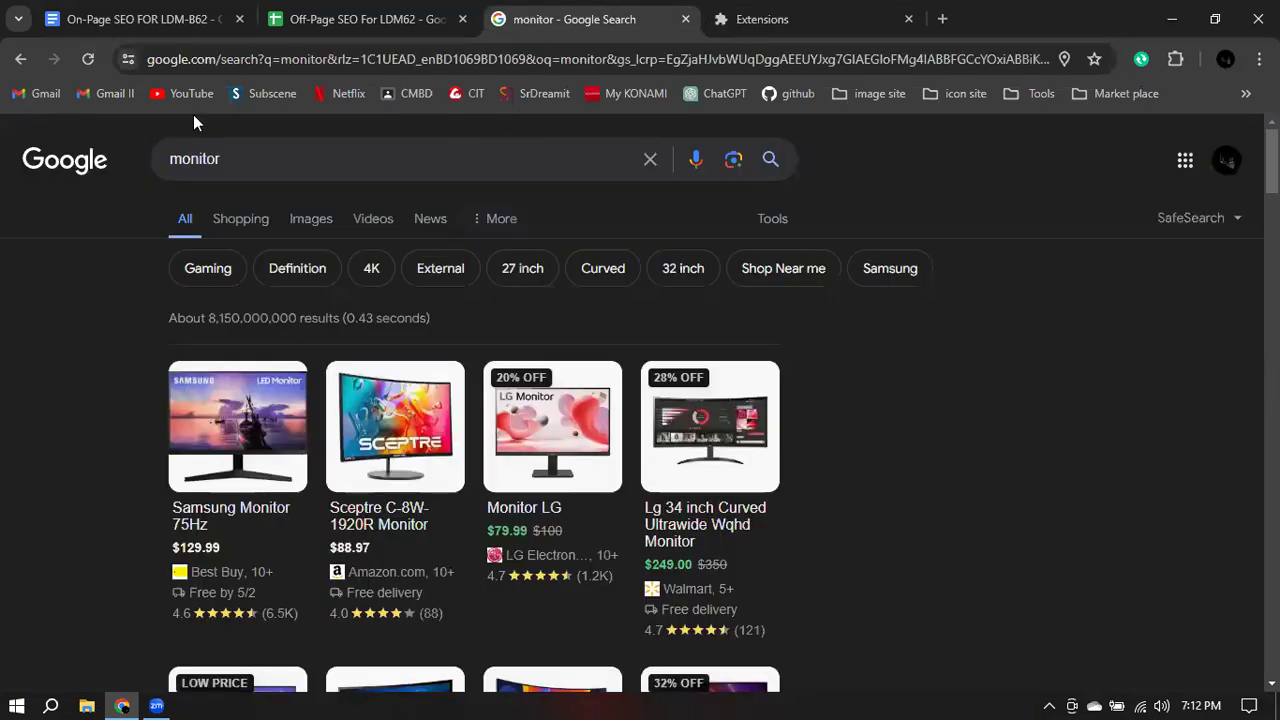
pyautogui.click(84, 61)
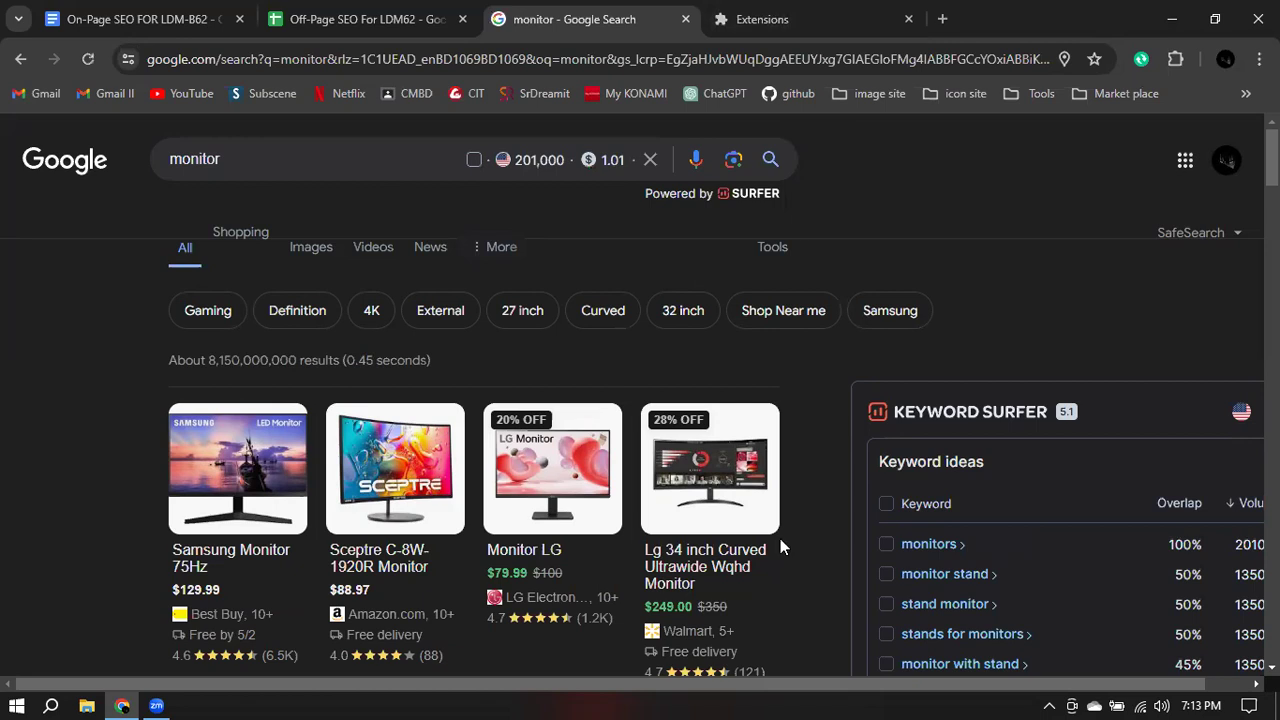
# - Examine Keyword Surfer's search volume, CPC, keyword ideas and per-result metrics on the "monitor" results page
pyautogui.hscroll(1, 851, 690)
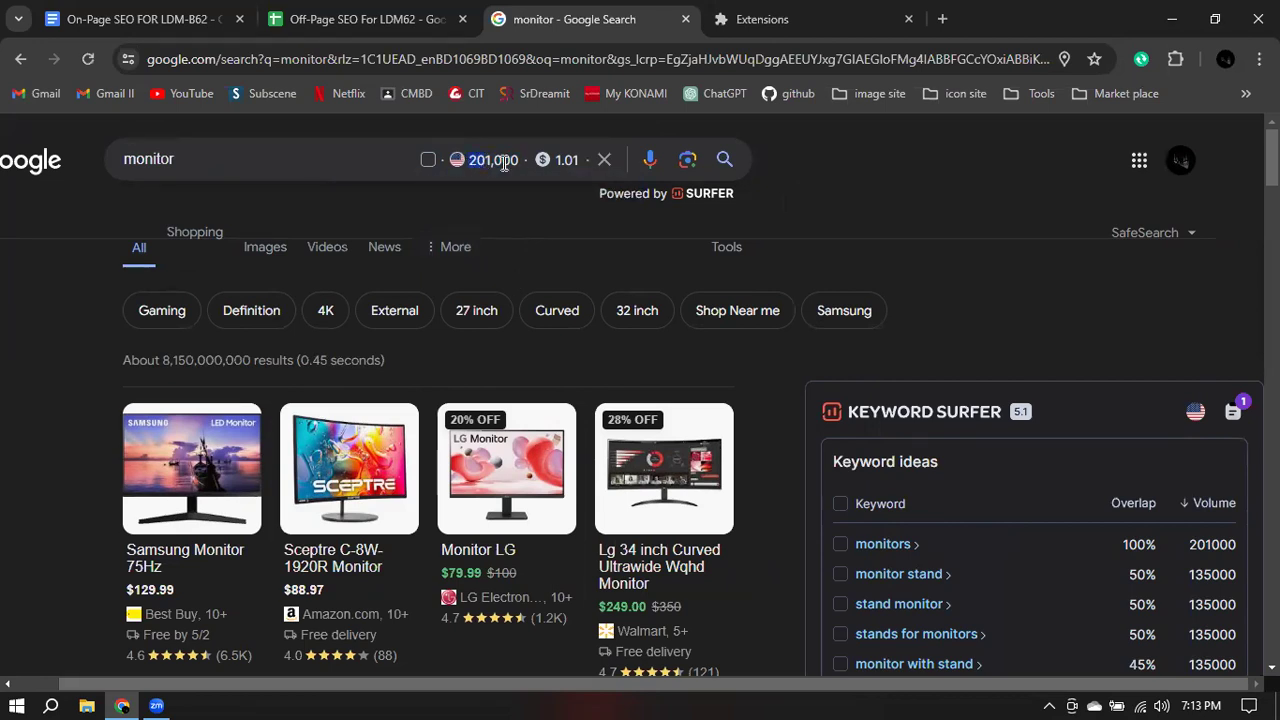
pyautogui.scroll(-2, 1063, 379)
pyautogui.scroll(2, 855, 333)
pyautogui.scroll(-4, 1210, 560)
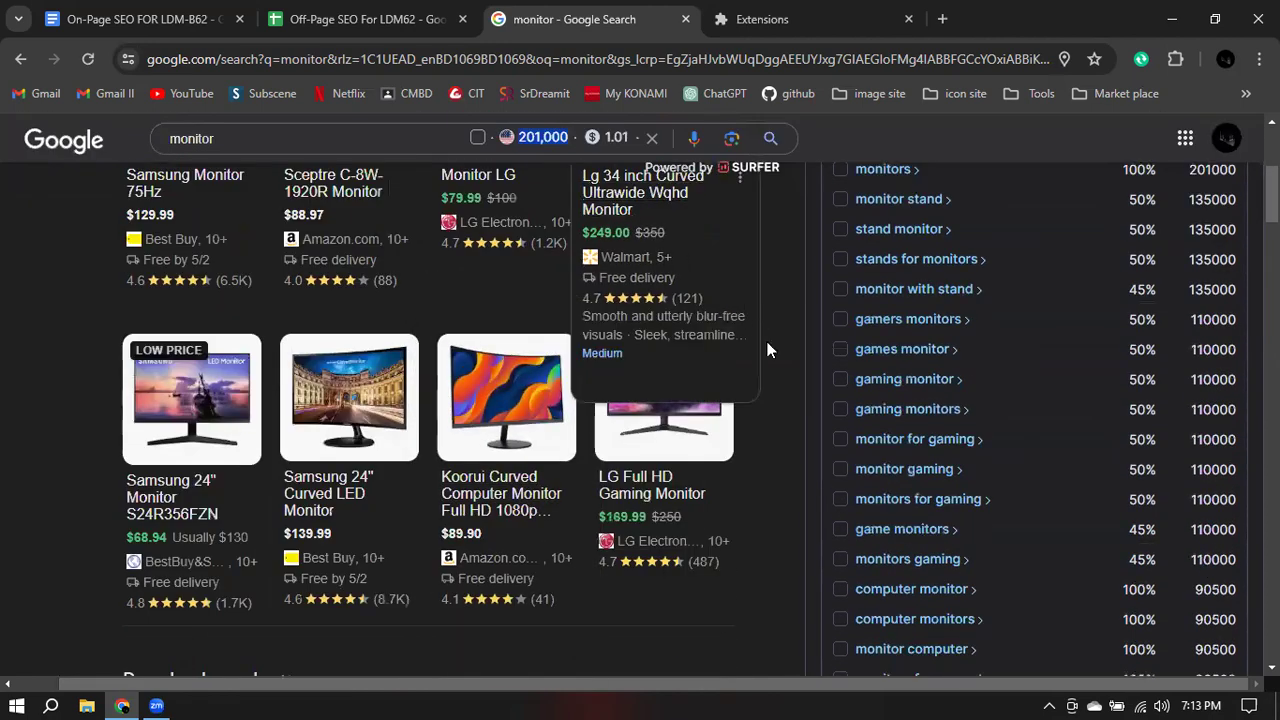
pyautogui.scroll(-8, 767, 350)
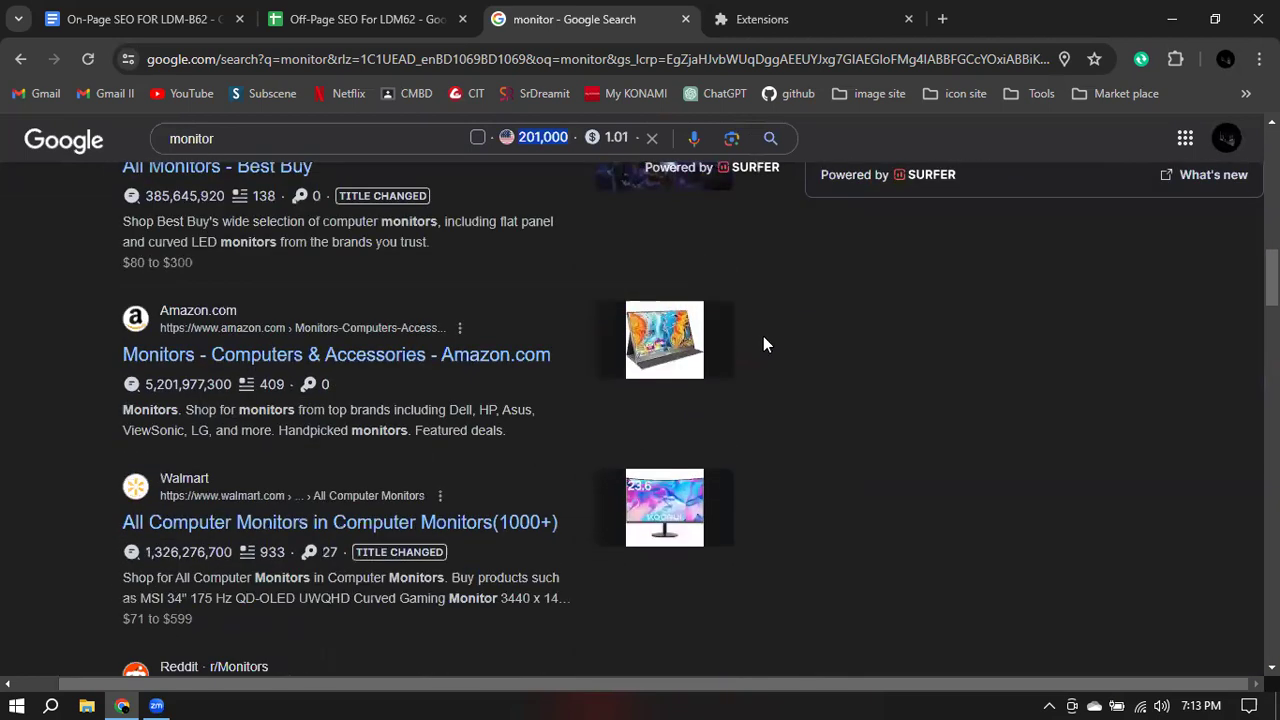
pyautogui.scroll(1, 763, 345)
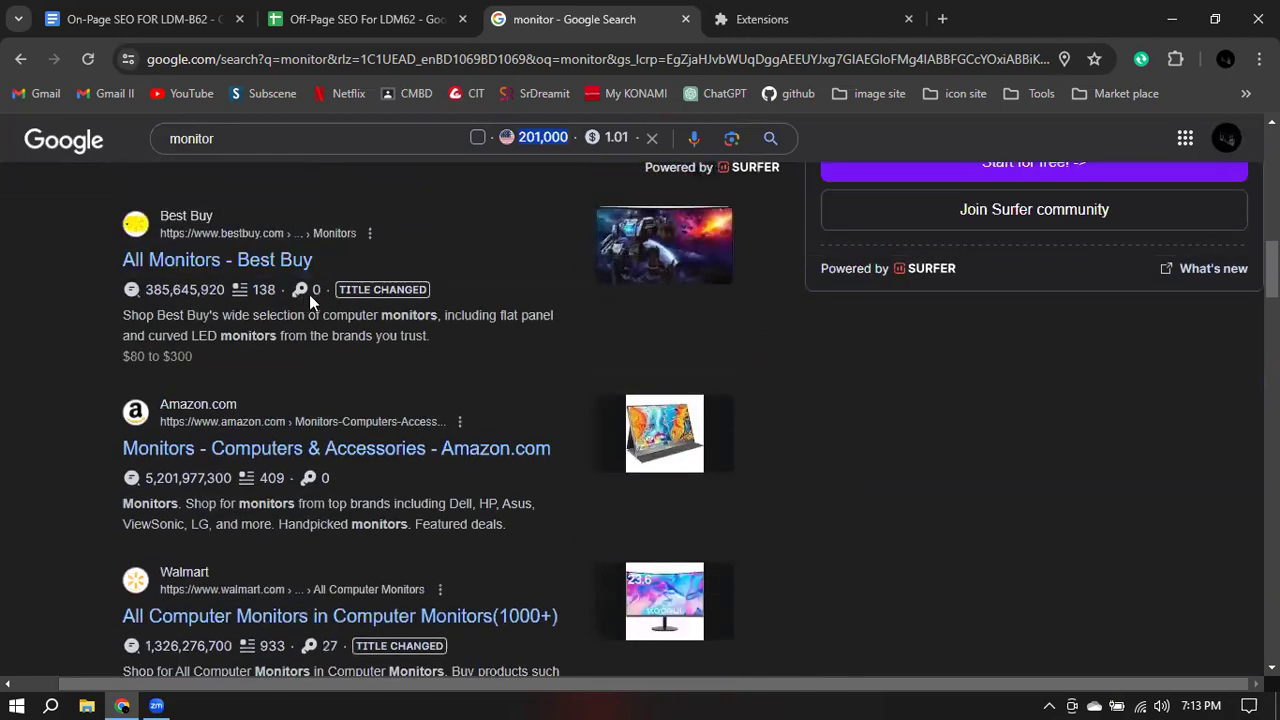
pyautogui.scroll(-1, 309, 294)
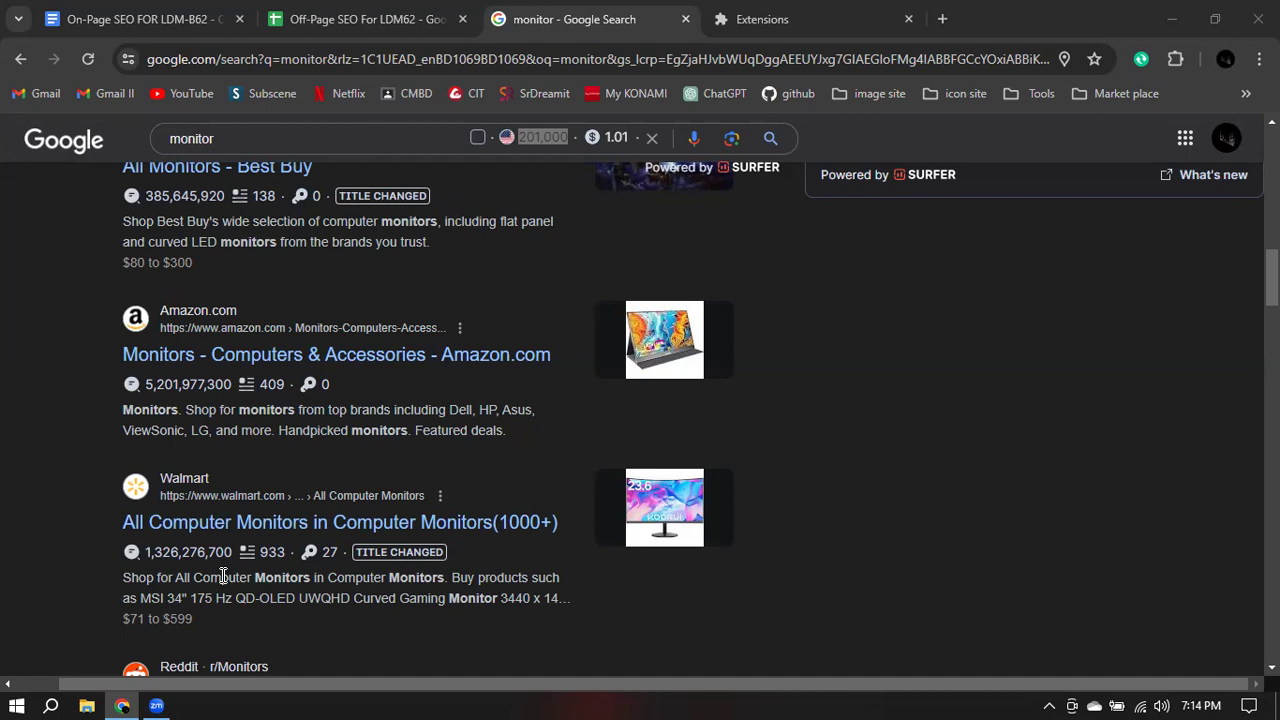
pyautogui.click(575, 19)
pyautogui.scroll(5, 476, 220)
pyautogui.scroll(-3, 477, 222)
pyautogui.scroll(5, 478, 222)
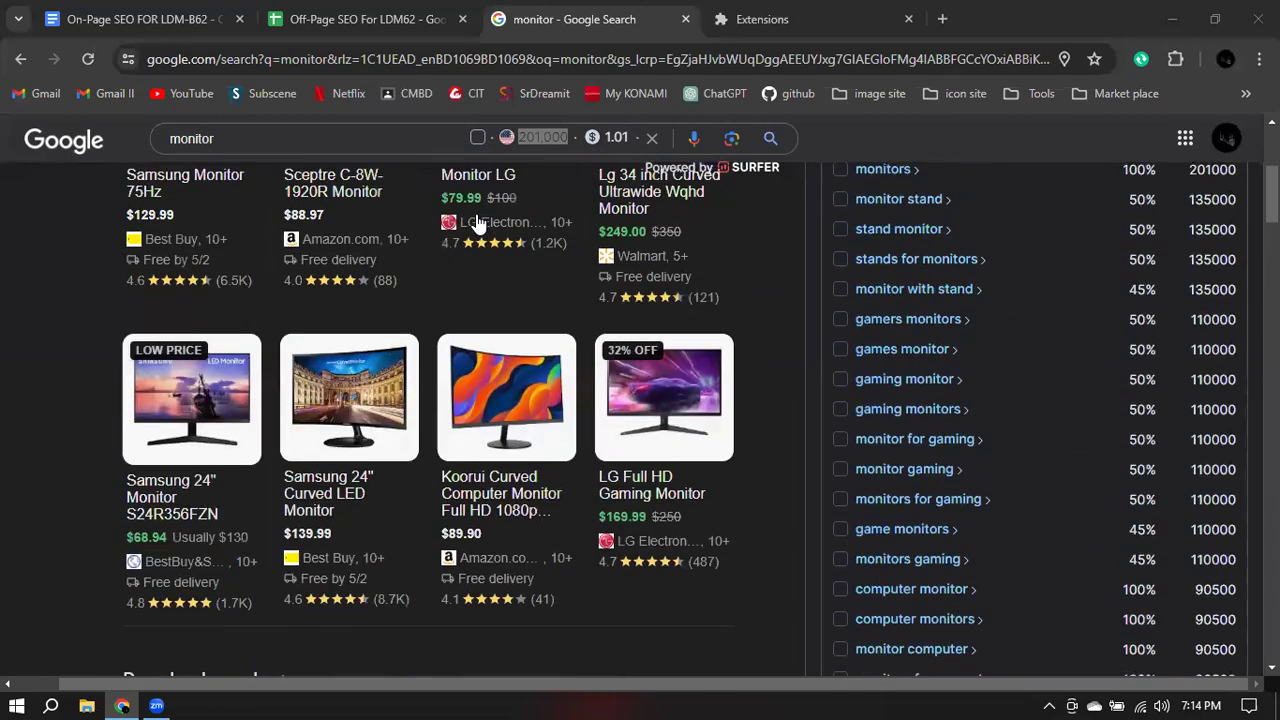
pyautogui.scroll(5, 478, 222)
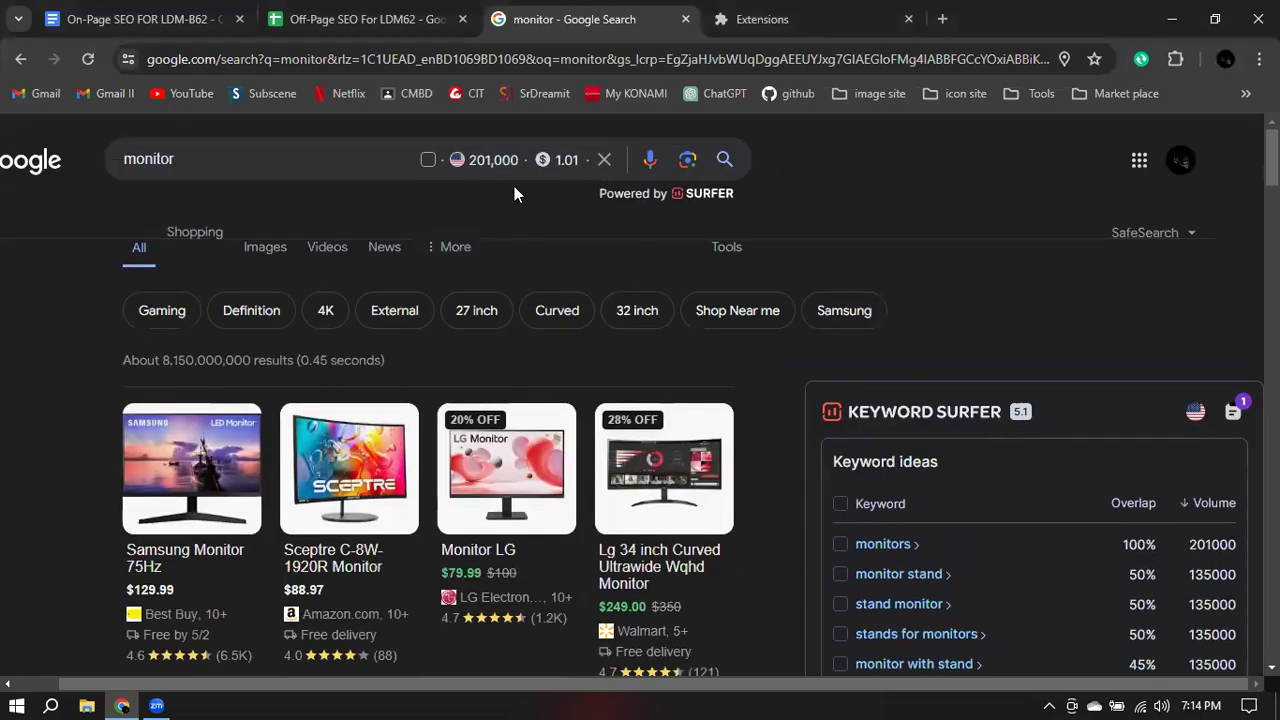
pyautogui.scroll(-6, 684, 251)
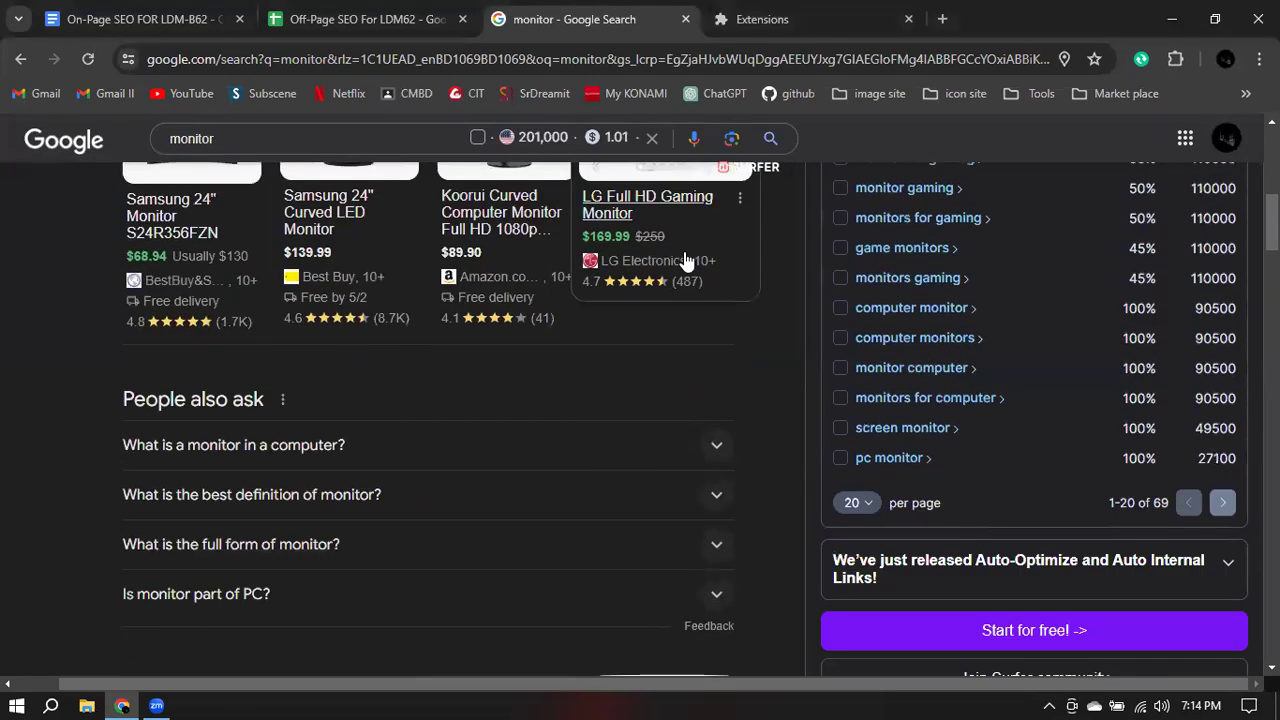
pyautogui.scroll(-5, 684, 258)
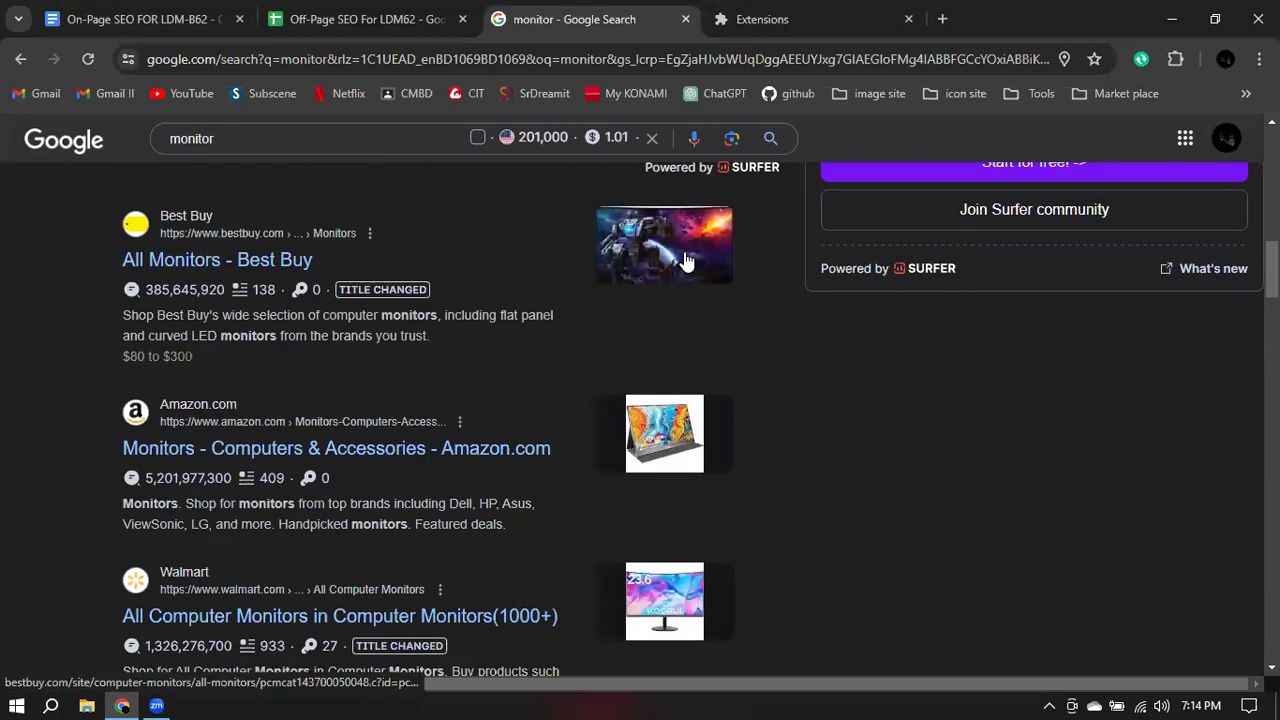
# - Enable the Ubersuggest extension in Chrome's extension manager and reload the "monitor" search results
pyautogui.click(788, 18)
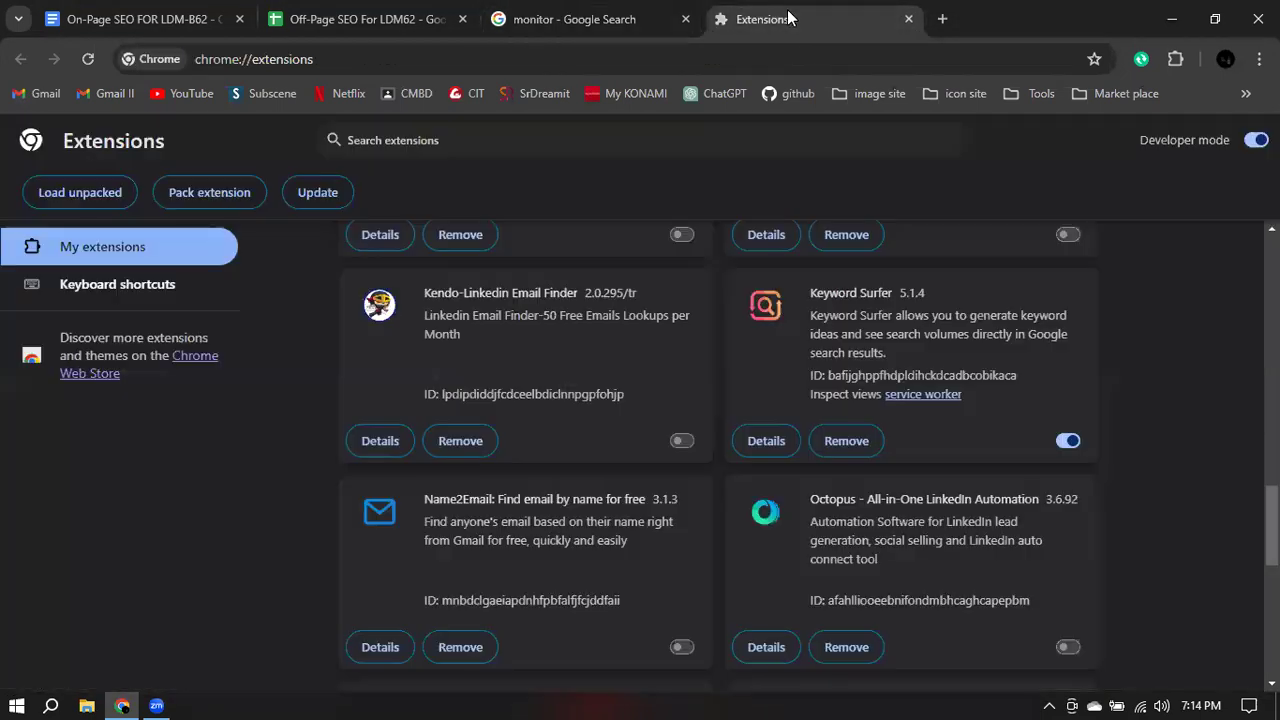
pyautogui.scroll(-4, 1010, 412)
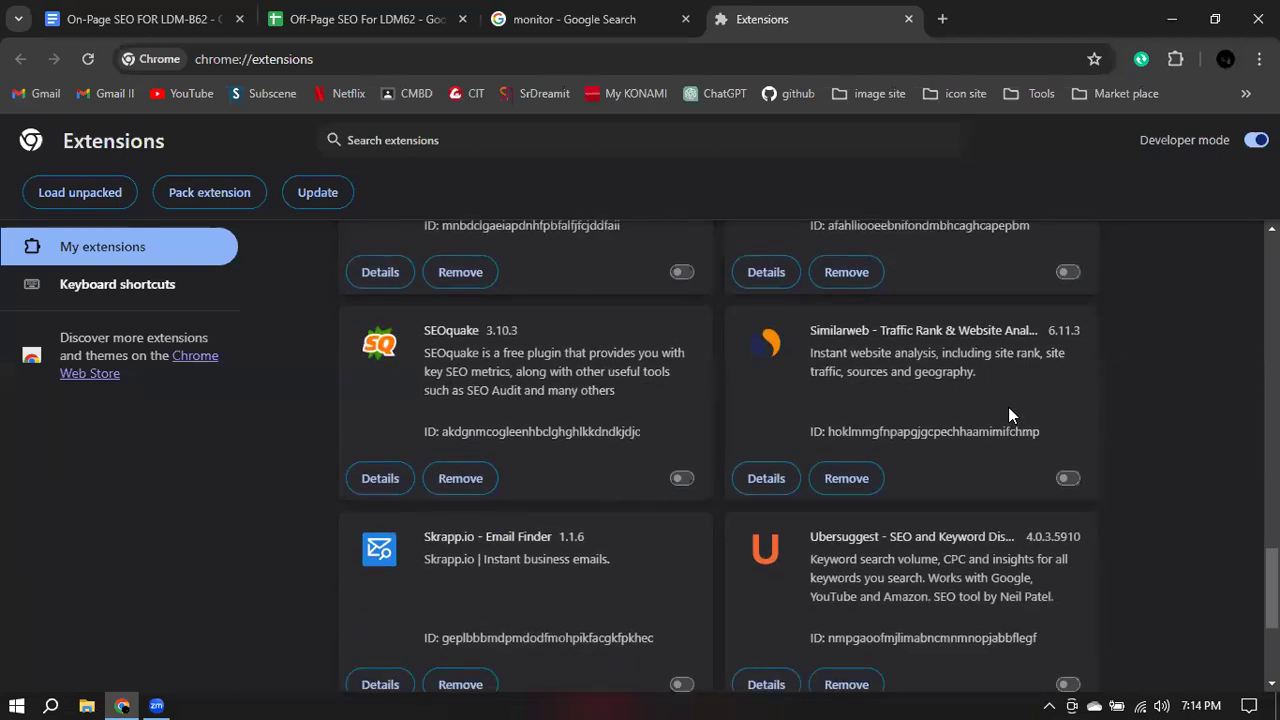
pyautogui.scroll(1, 1068, 569)
pyautogui.scroll(-2, 1094, 577)
pyautogui.click(1064, 591)
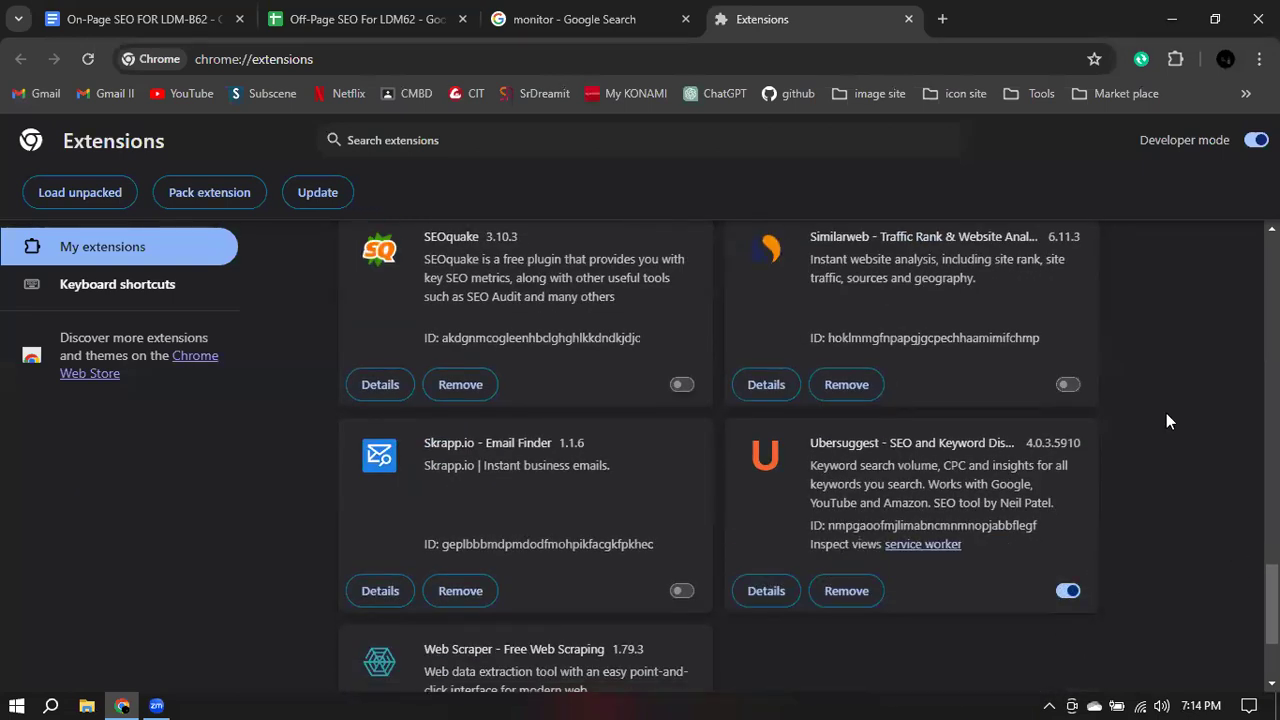
pyautogui.click(590, 19)
pyautogui.click(89, 62)
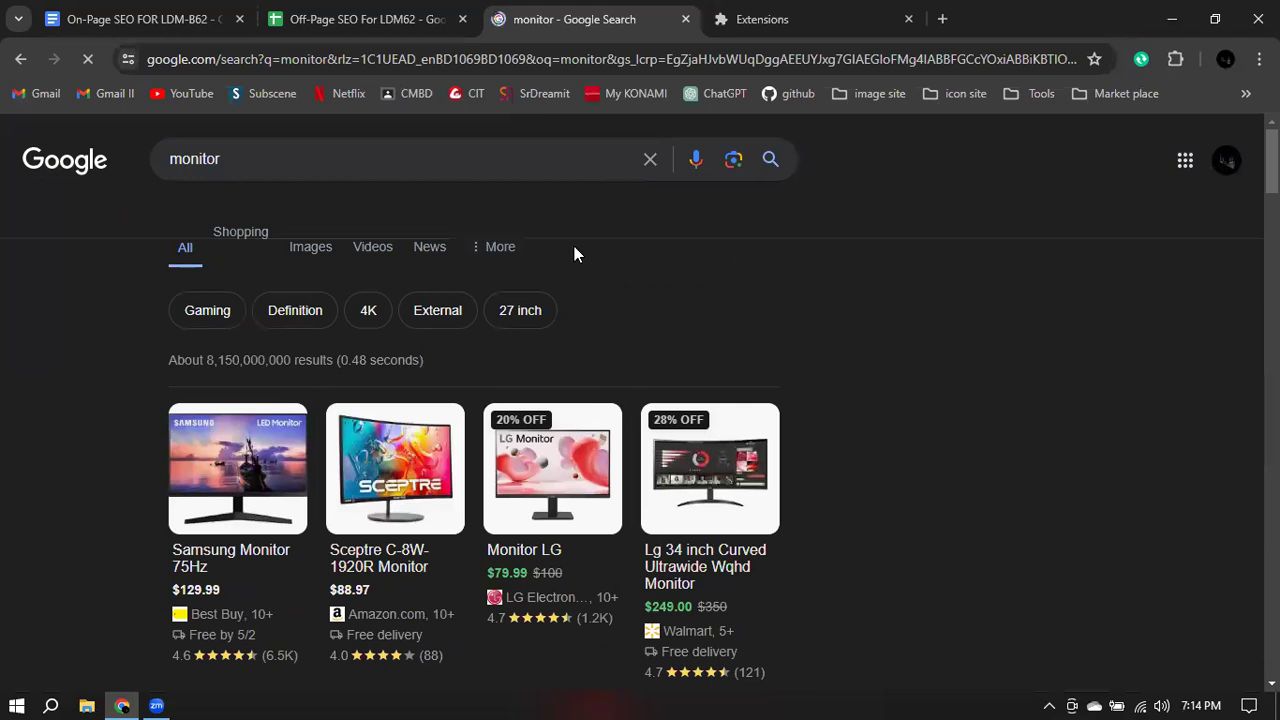
# - Look through the whole "monitor" results page, including related searches and keyword ideas, for Ubersuggest data
pyautogui.scroll(-8, 1211, 565)
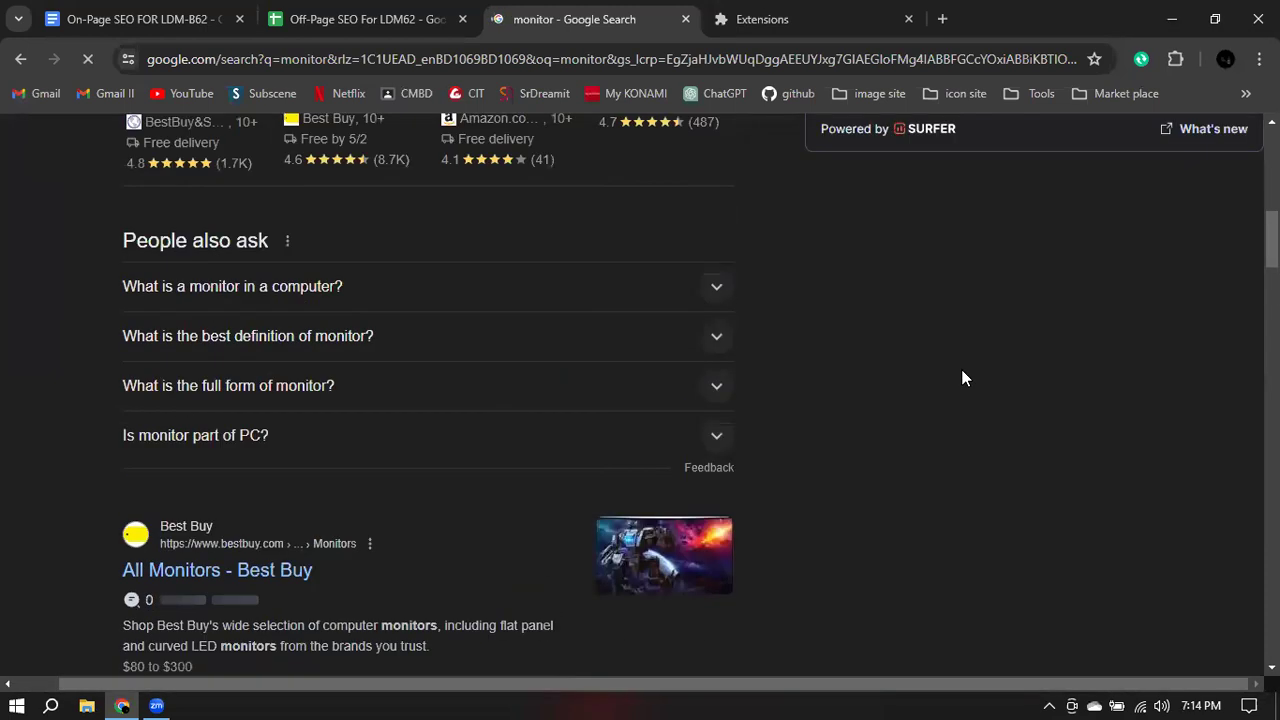
pyautogui.scroll(-5, 962, 371)
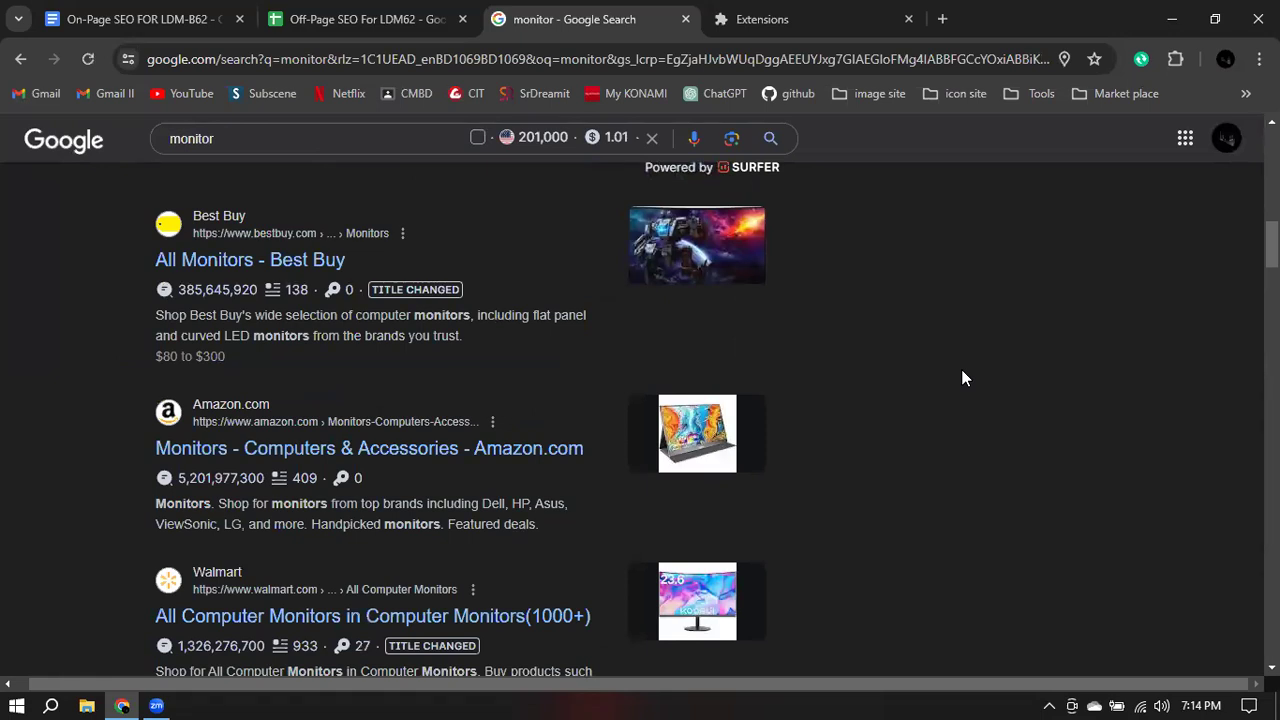
pyautogui.scroll(-10, 926, 245)
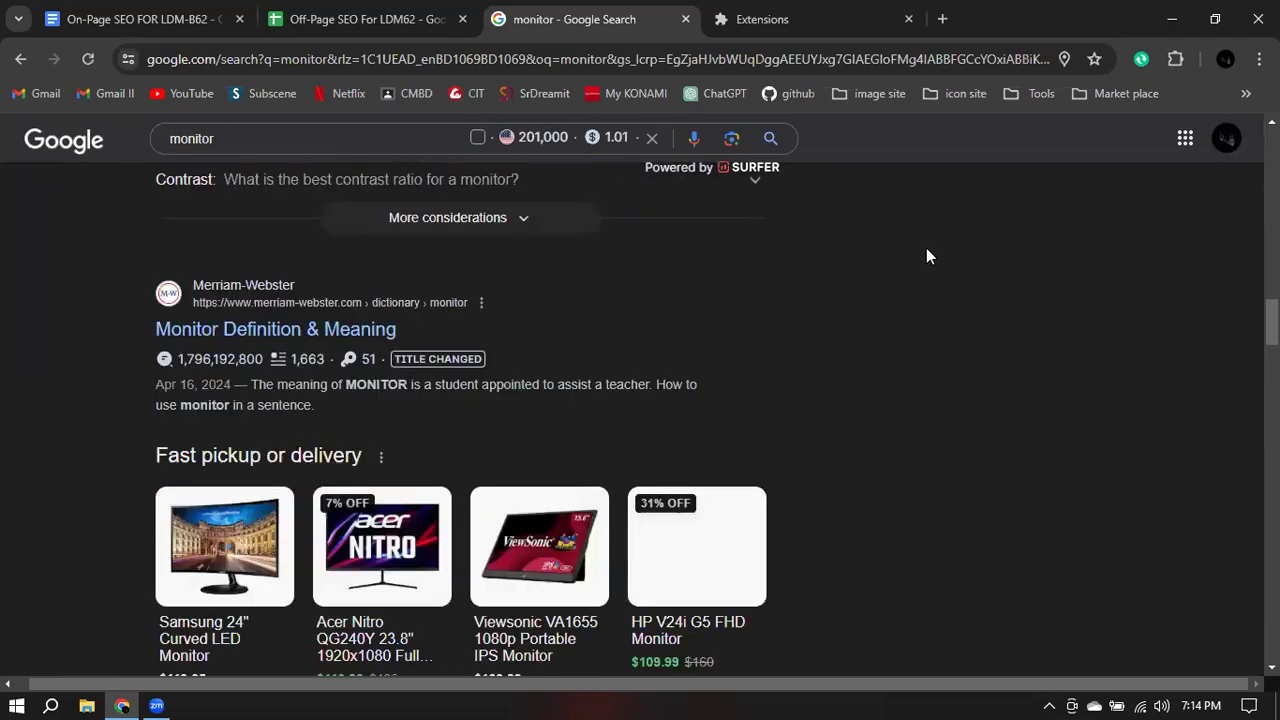
pyautogui.scroll(-10, 927, 256)
pyautogui.scroll(-8, 926, 256)
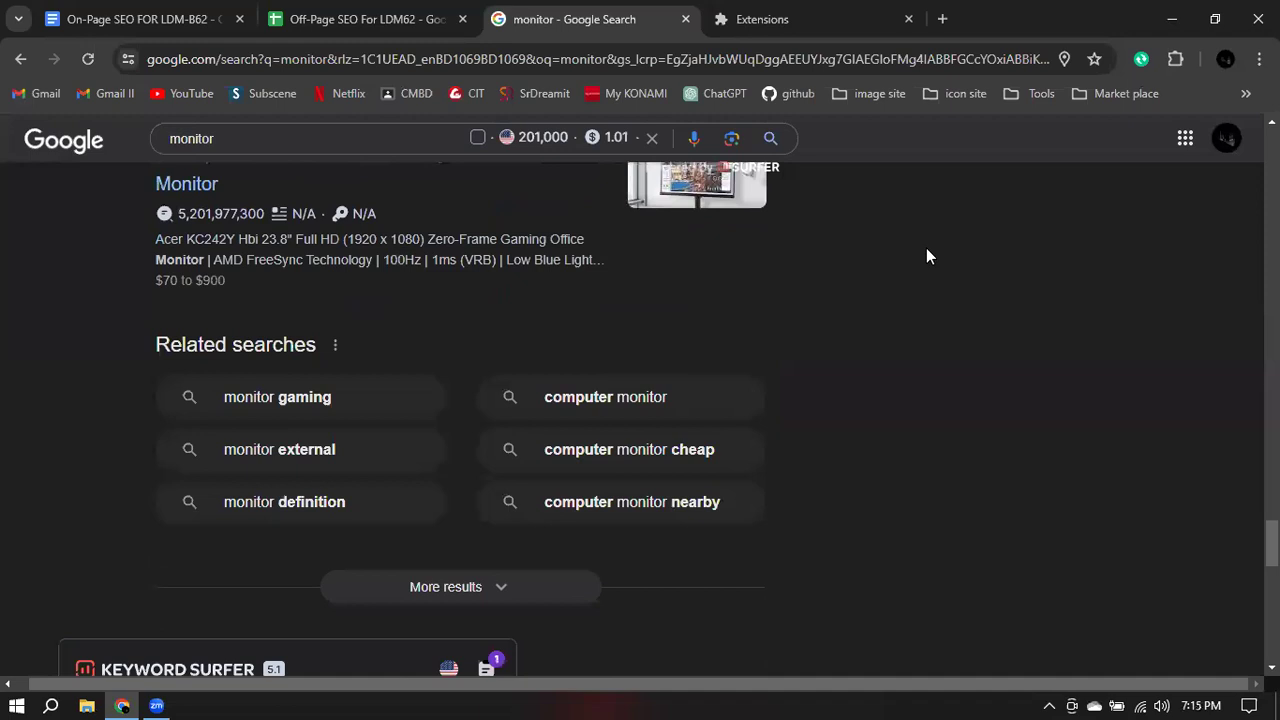
pyautogui.scroll(-4, 926, 256)
pyautogui.scroll(-6, 708, 305)
pyautogui.scroll(-2, 710, 308)
pyautogui.scroll(4, 352, 340)
pyautogui.scroll(-4, 352, 340)
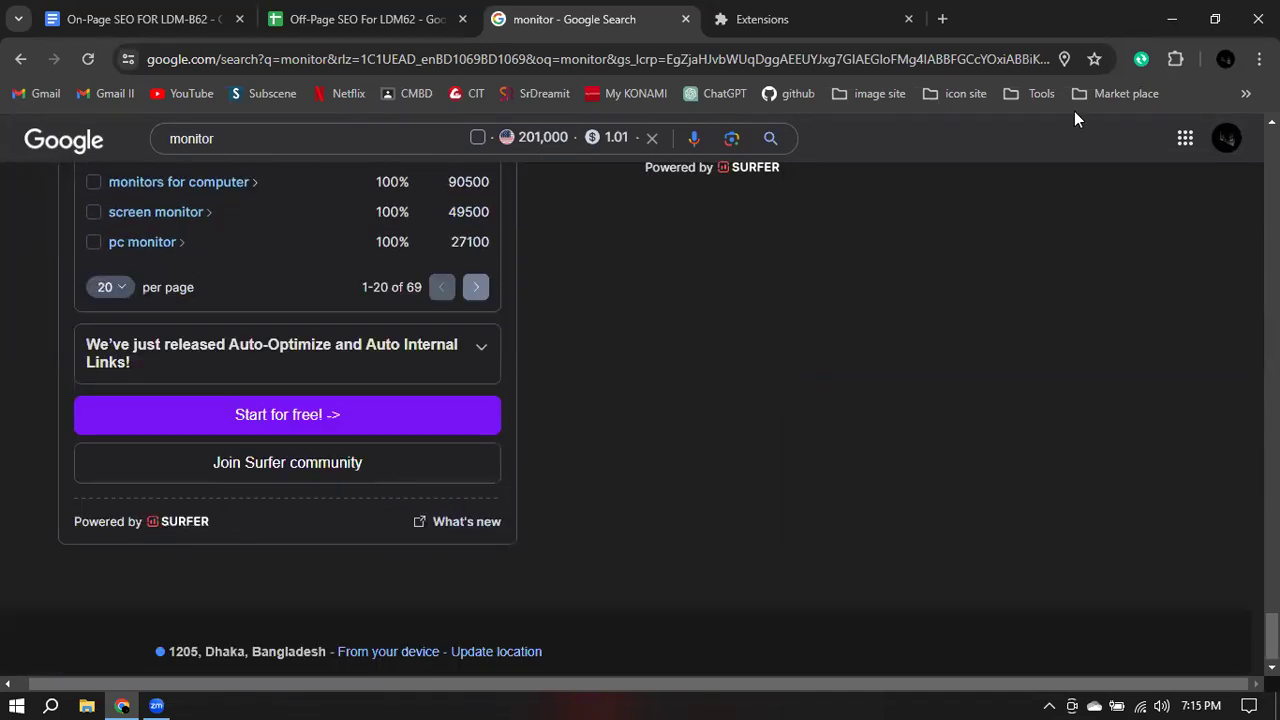
# - Open Ubersuggest from the browser's extensions list and activate it for the "monitor" search results
pyautogui.click(1175, 59)
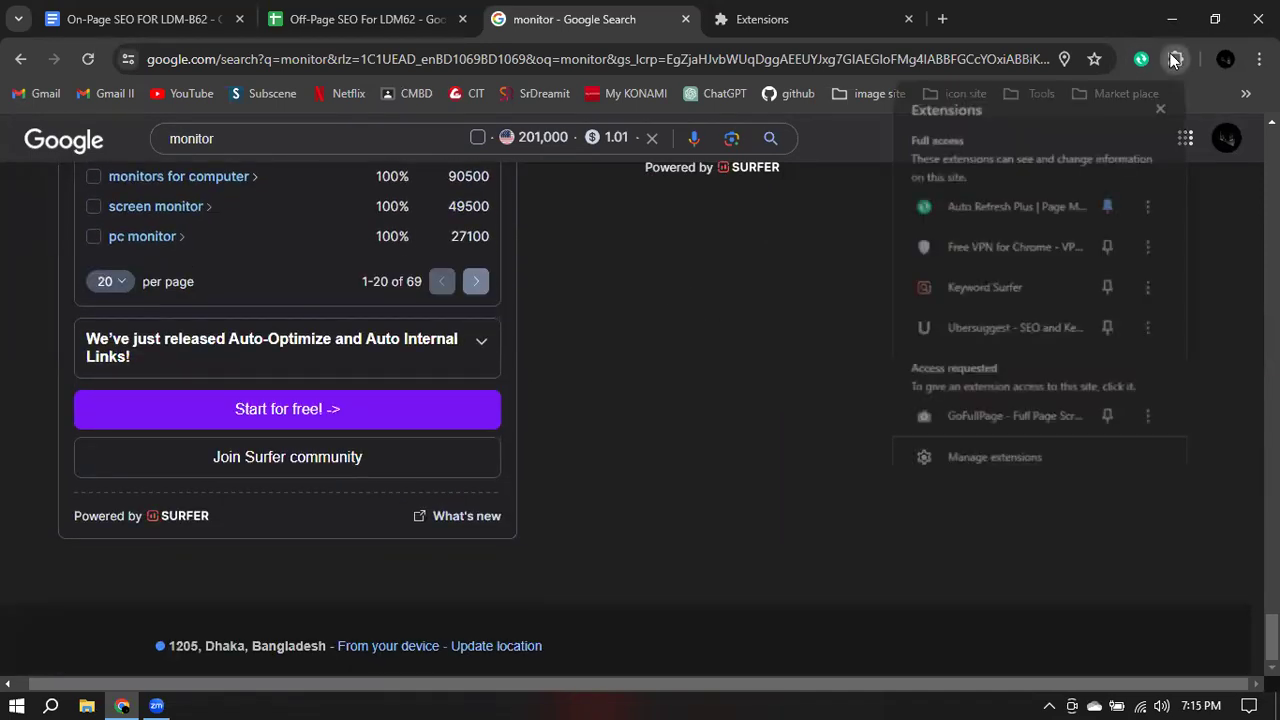
pyautogui.click(1014, 341)
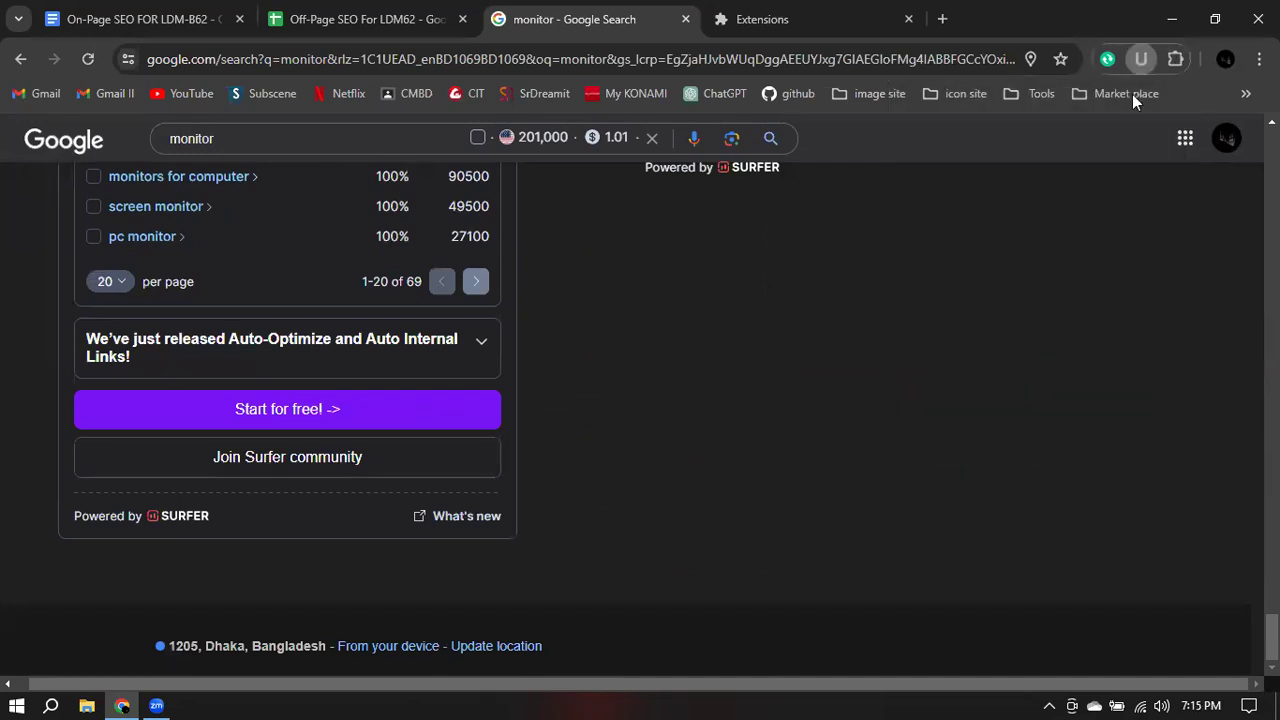
pyautogui.click(1141, 59)
pyautogui.click(1001, 200)
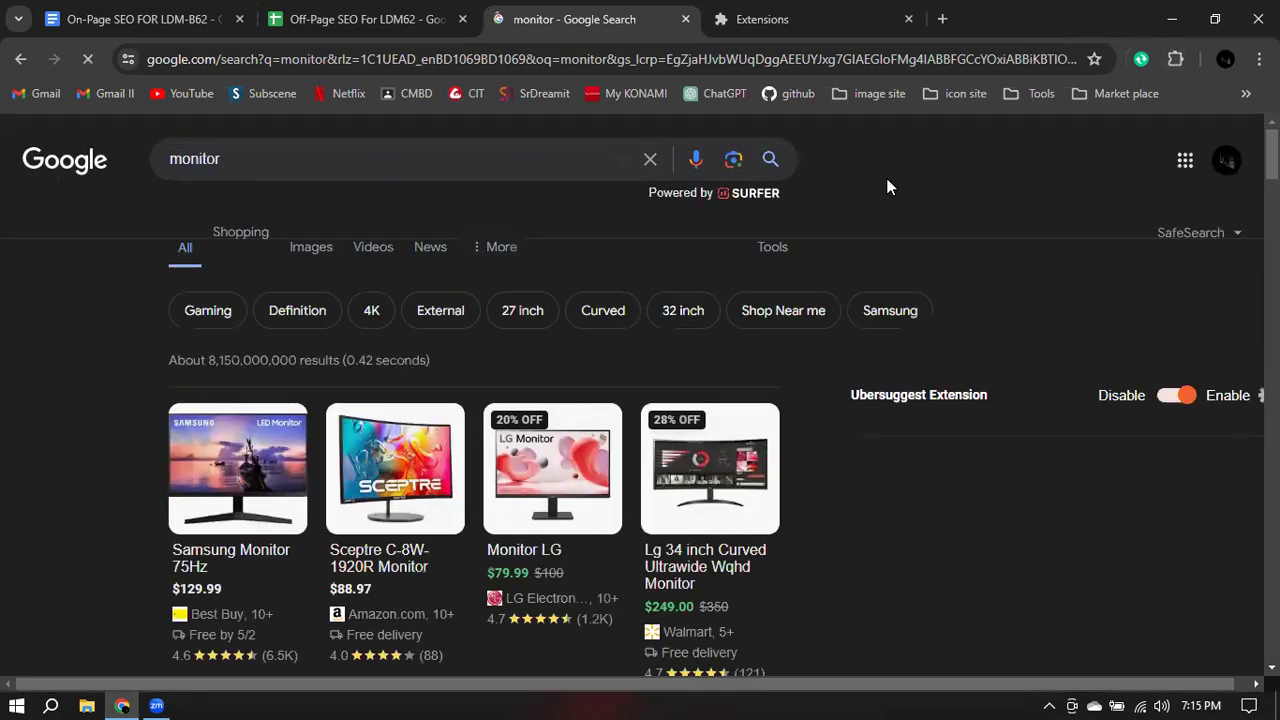
# - Review the Ubersuggest keyword metrics under the related searches and beside the "monitor" results
pyautogui.scroll(-15, 888, 187)
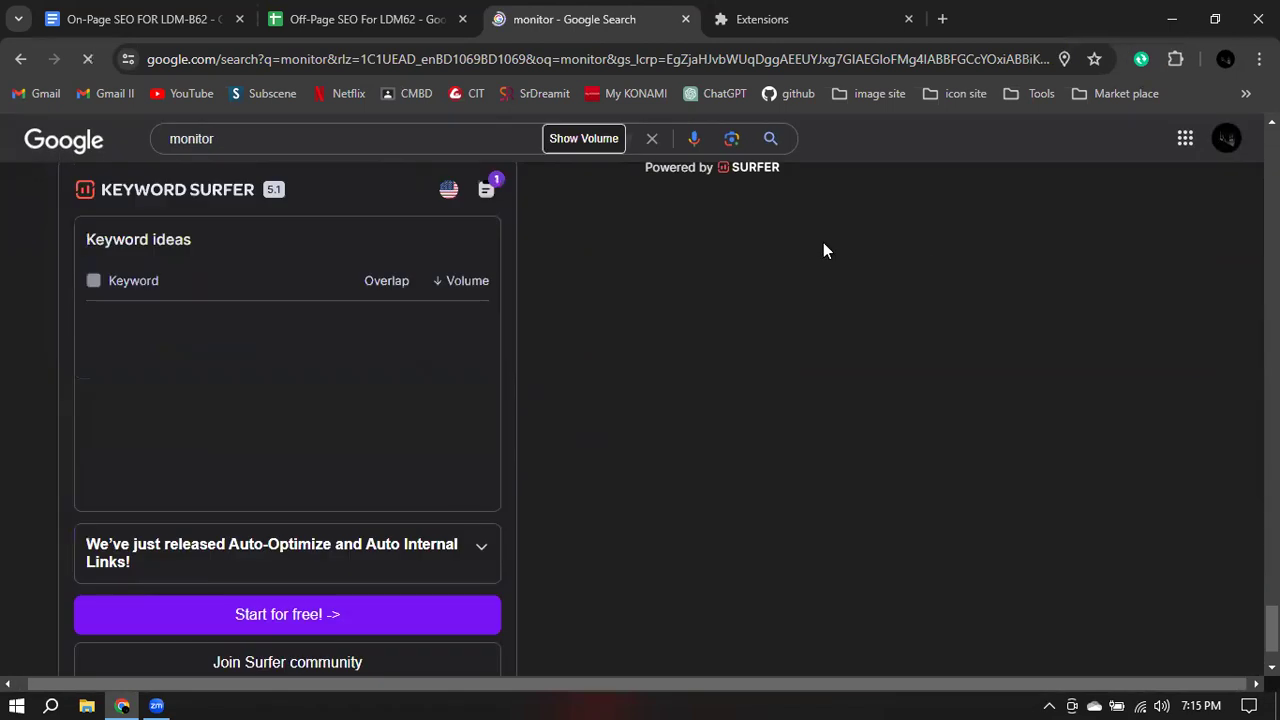
pyautogui.scroll(8, 748, 266)
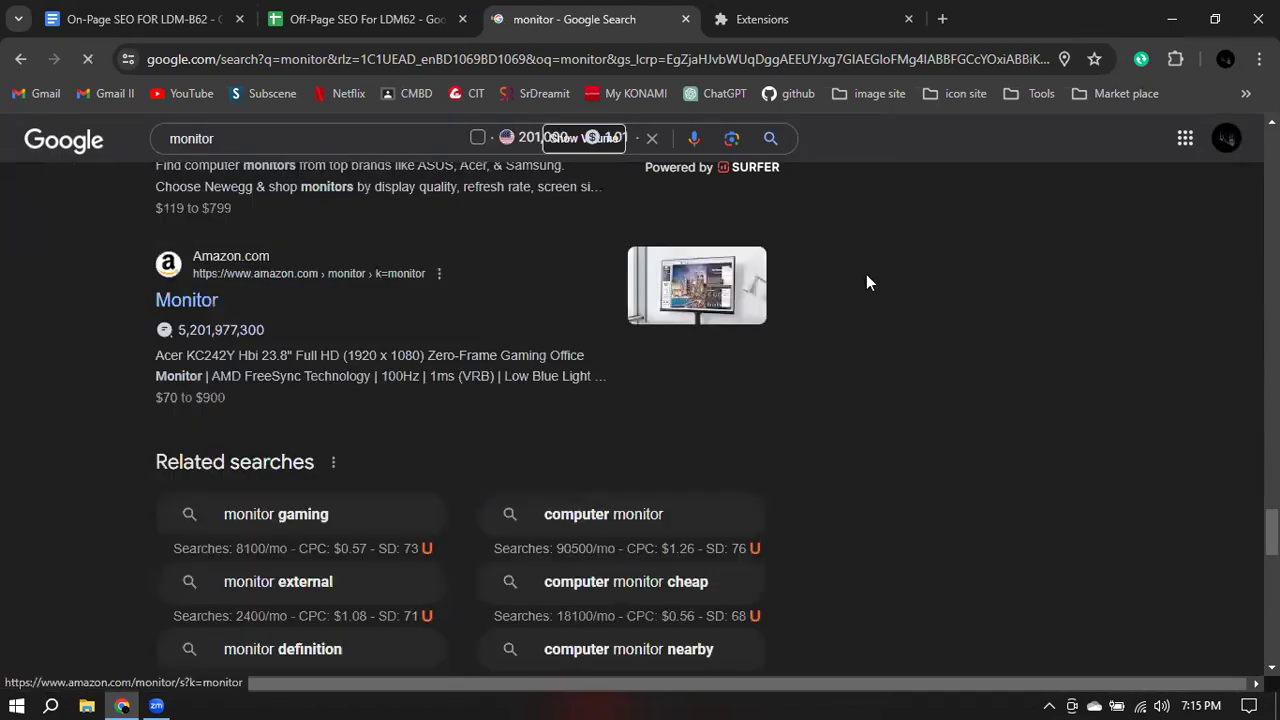
pyautogui.scroll(5, 866, 268)
pyautogui.scroll(5, 867, 276)
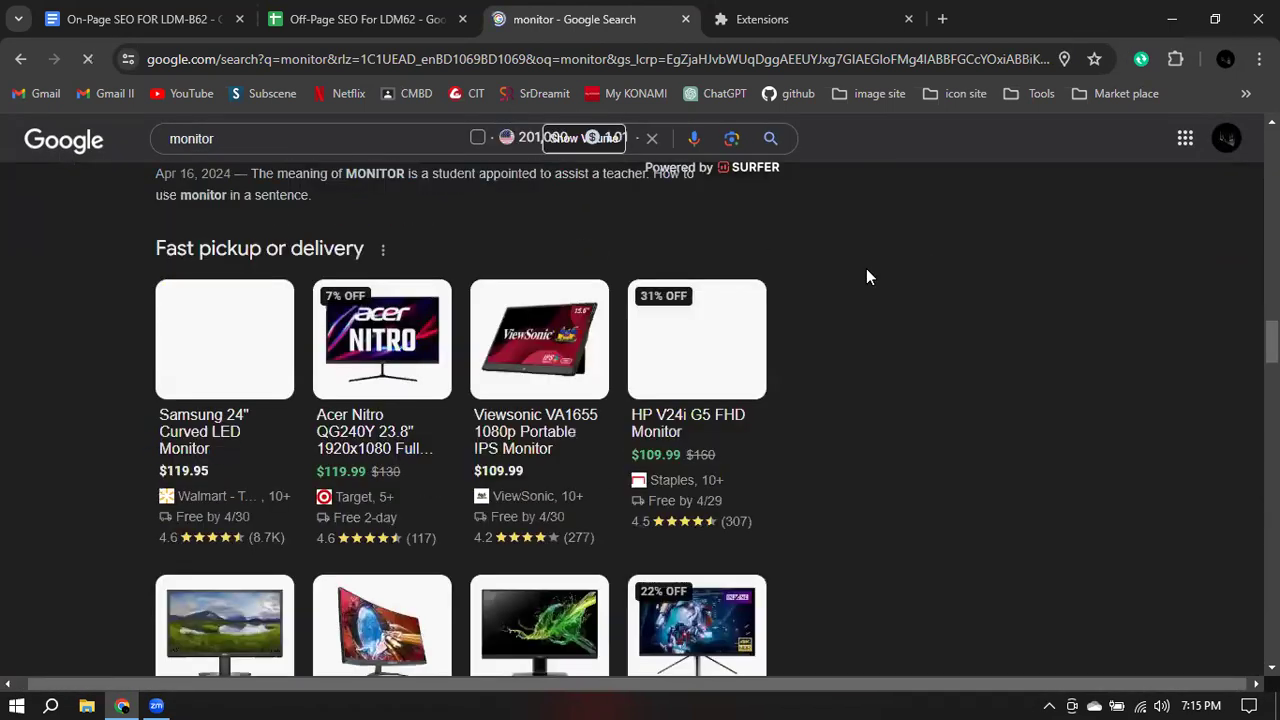
pyautogui.scroll(10, 866, 268)
pyautogui.scroll(10, 868, 278)
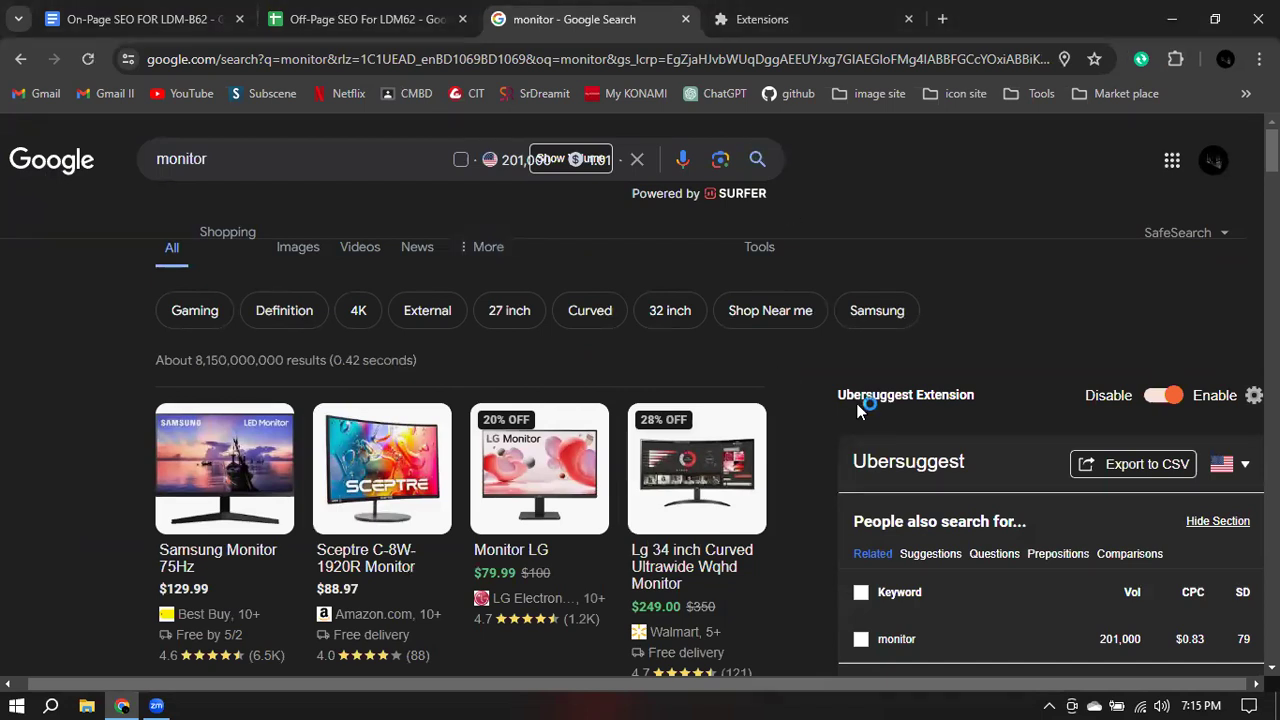
# - Look through the "monitor" results from the Ubersuggest section down to the full Keyword Surfer keyword ideas list
pyautogui.scroll(-1, 1020, 445)
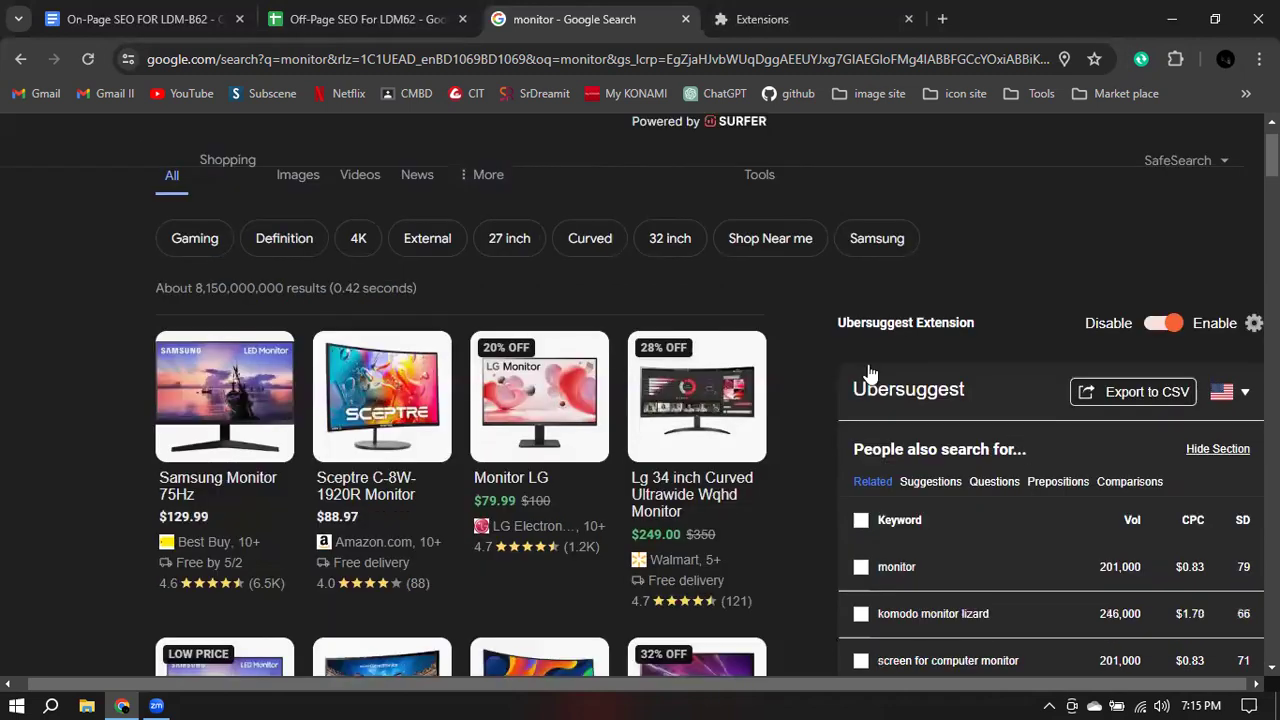
pyautogui.doubleClick(984, 366)
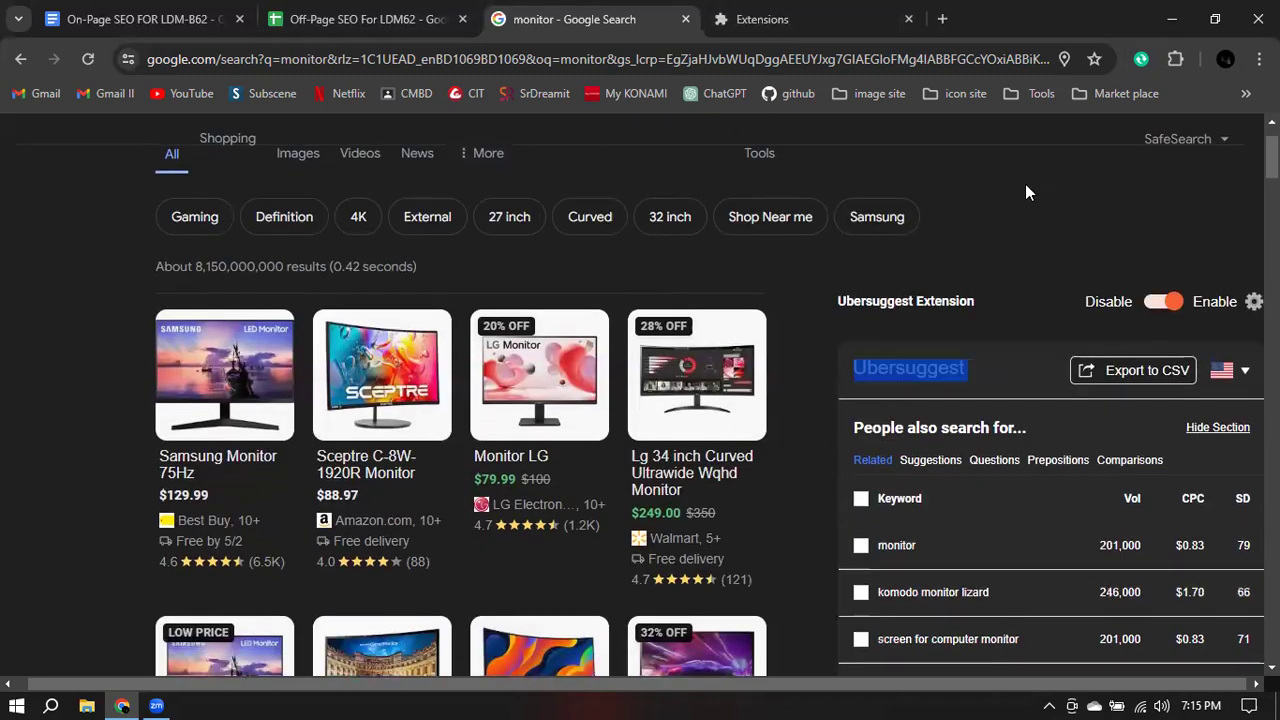
pyautogui.click(990, 381)
pyautogui.scroll(-10, 840, 383)
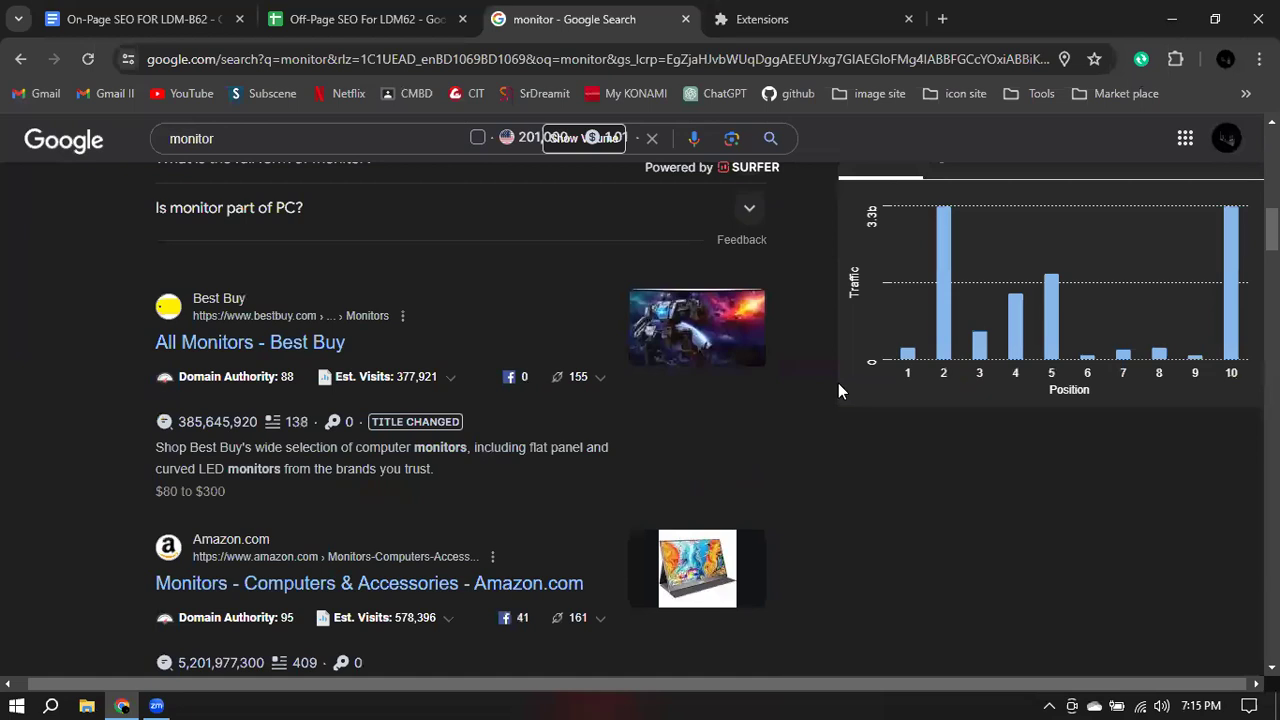
pyautogui.scroll(-5, 838, 390)
pyautogui.scroll(-6, 842, 431)
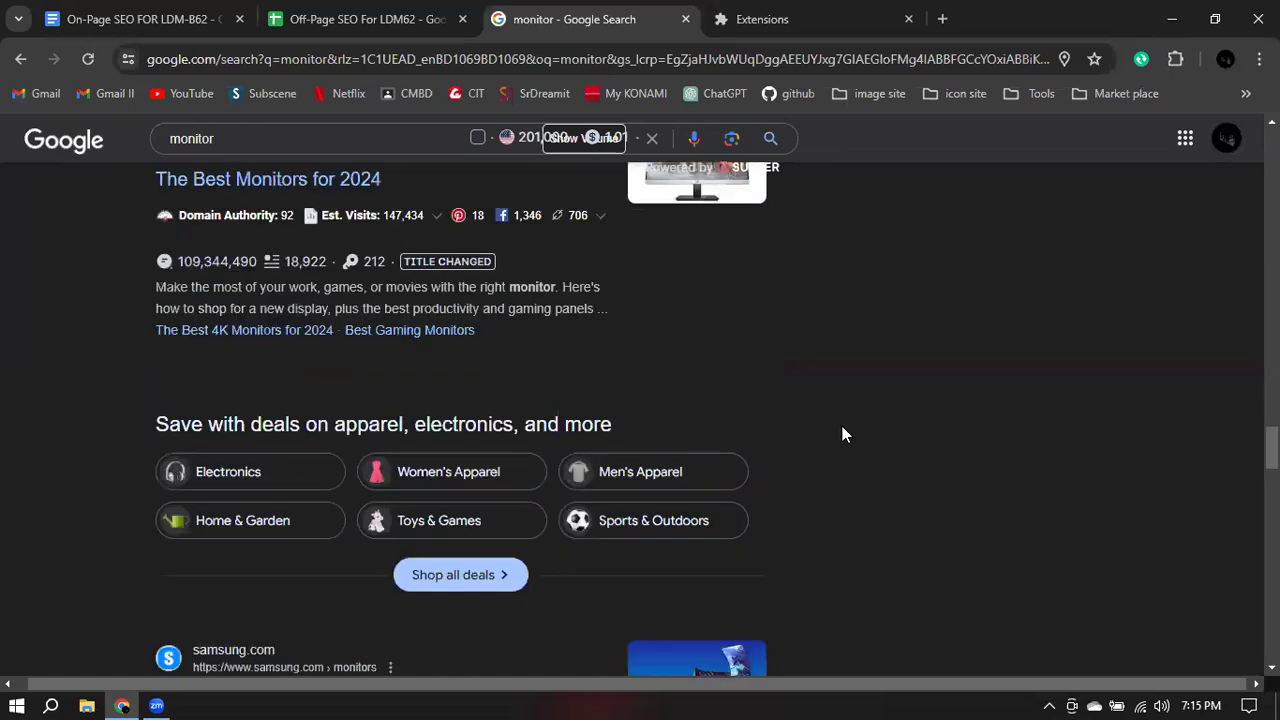
pyautogui.scroll(-6, 842, 434)
pyautogui.scroll(-5, 842, 434)
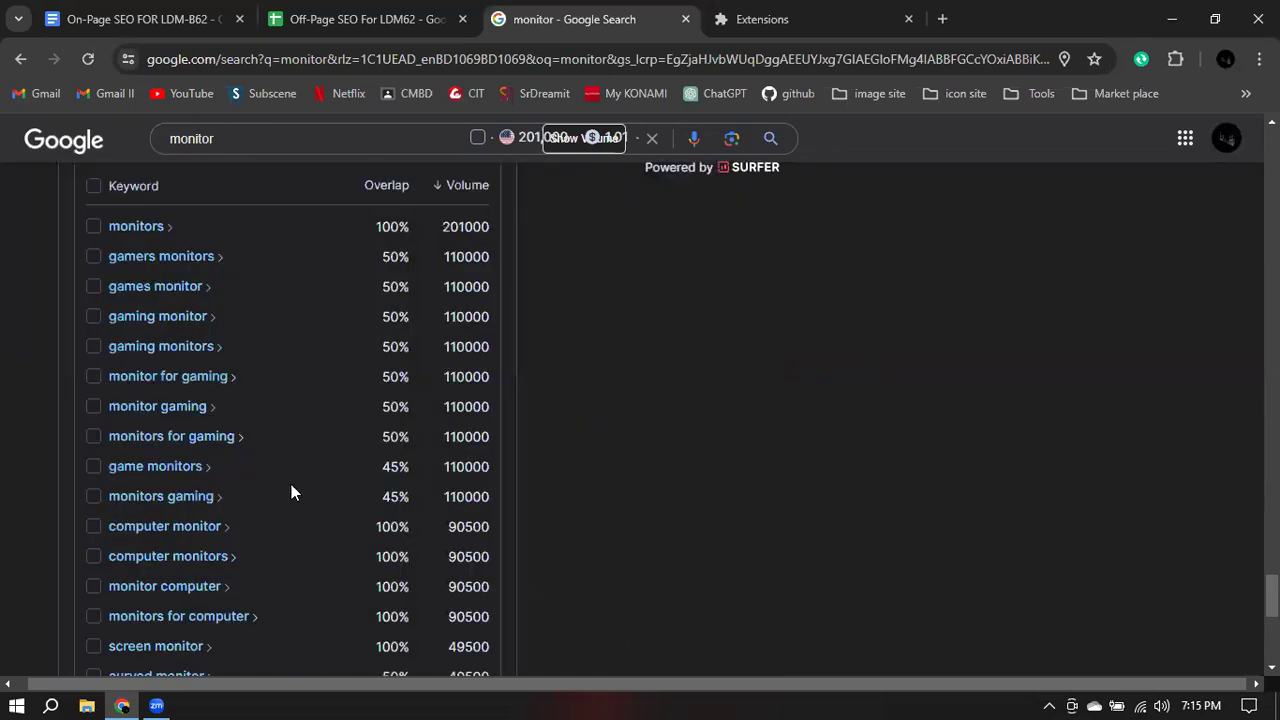
pyautogui.scroll(-3, 291, 488)
pyautogui.scroll(-3, 291, 484)
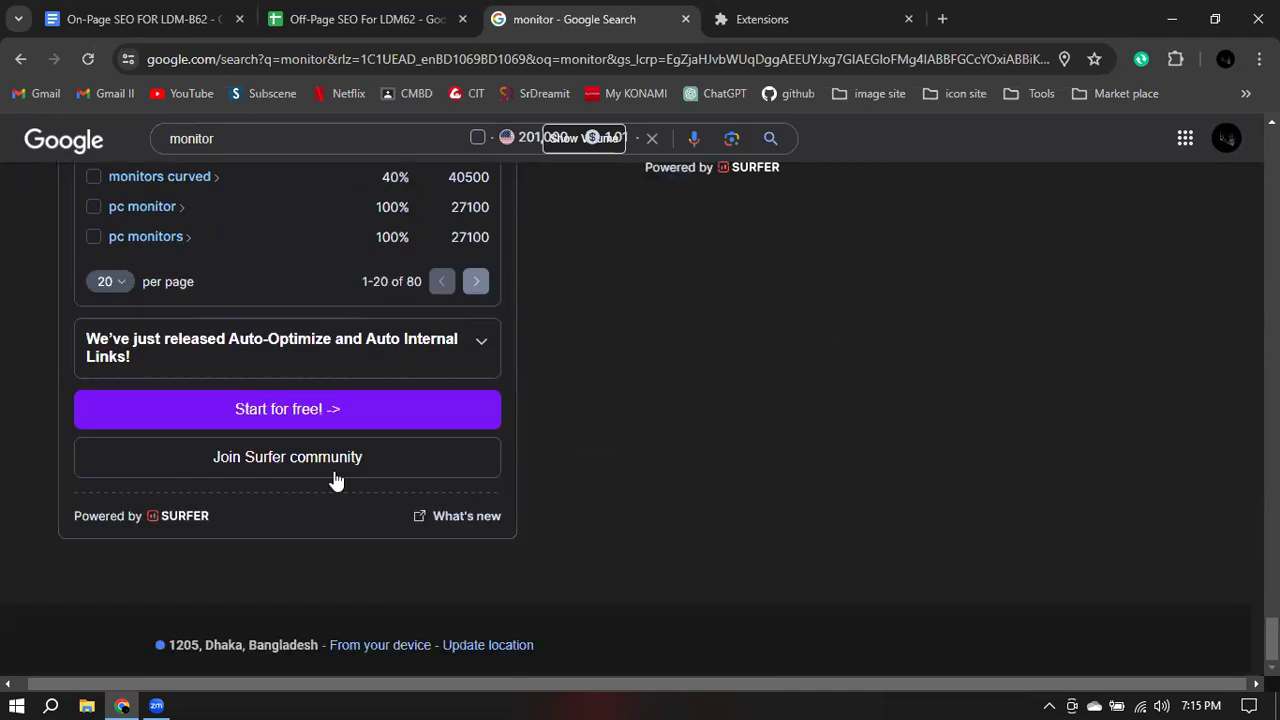
# - Go back over the Keyword Surfer ideas and examine Ubersuggest's related keywords with their volume, CPC and SD
pyautogui.scroll(3, 337, 480)
pyautogui.scroll(2, 308, 418)
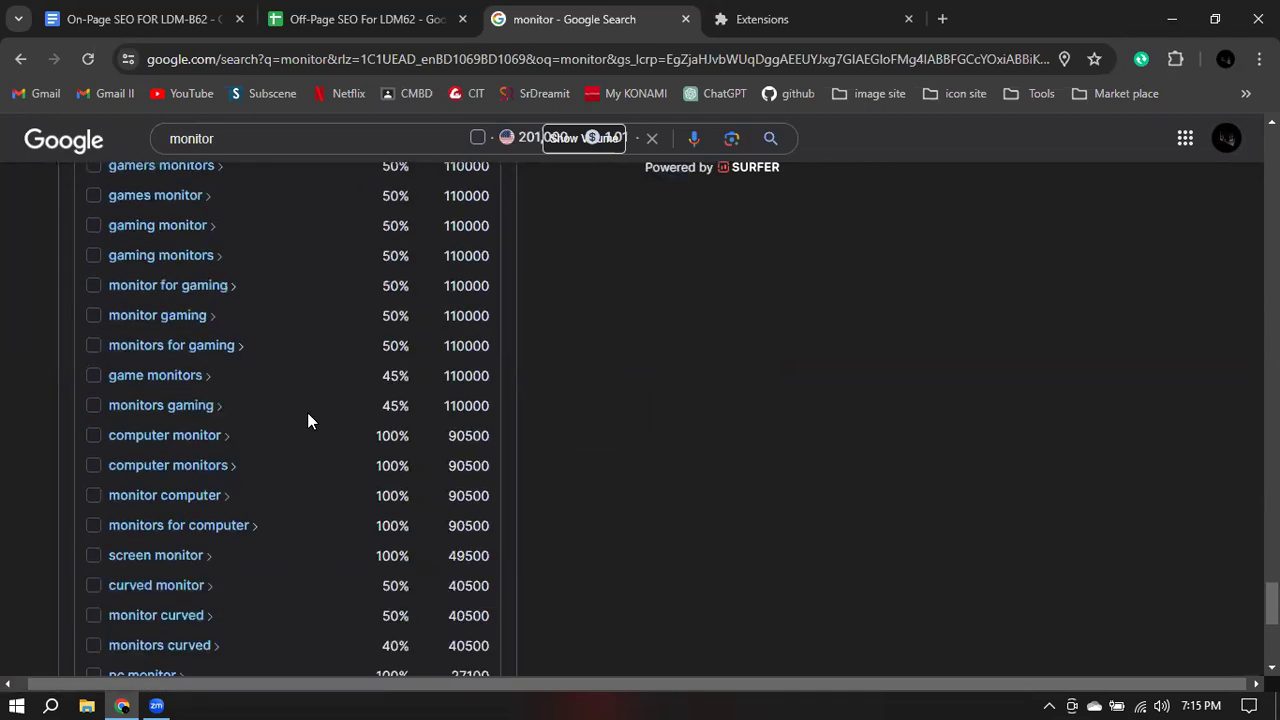
pyautogui.scroll(4, 308, 420)
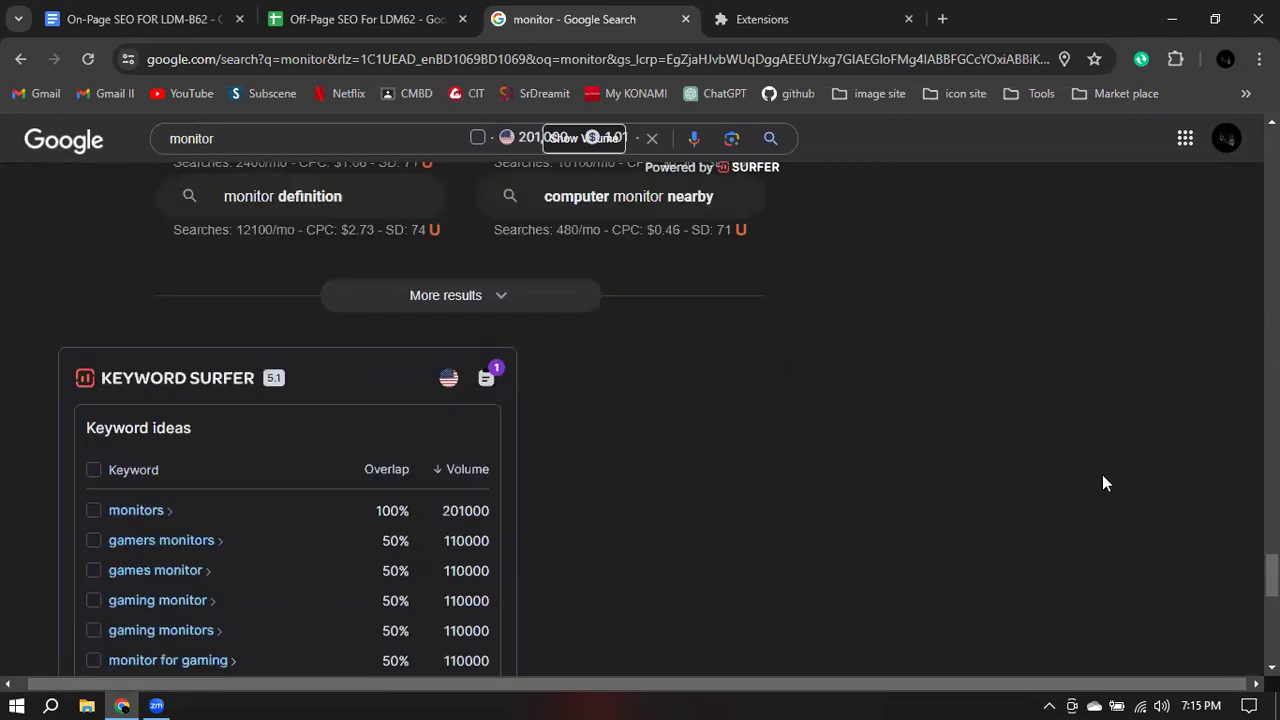
pyautogui.scroll(5, 1062, 485)
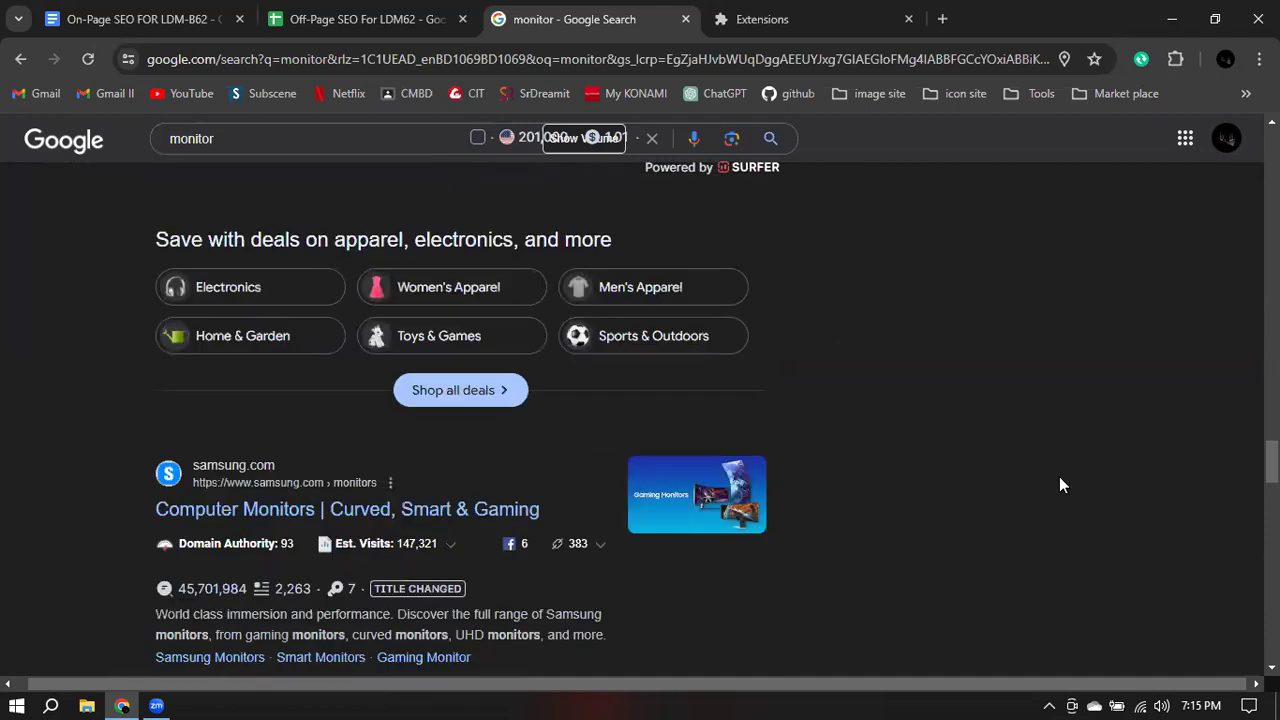
pyautogui.scroll(5, 1062, 485)
pyautogui.scroll(5, 1062, 485)
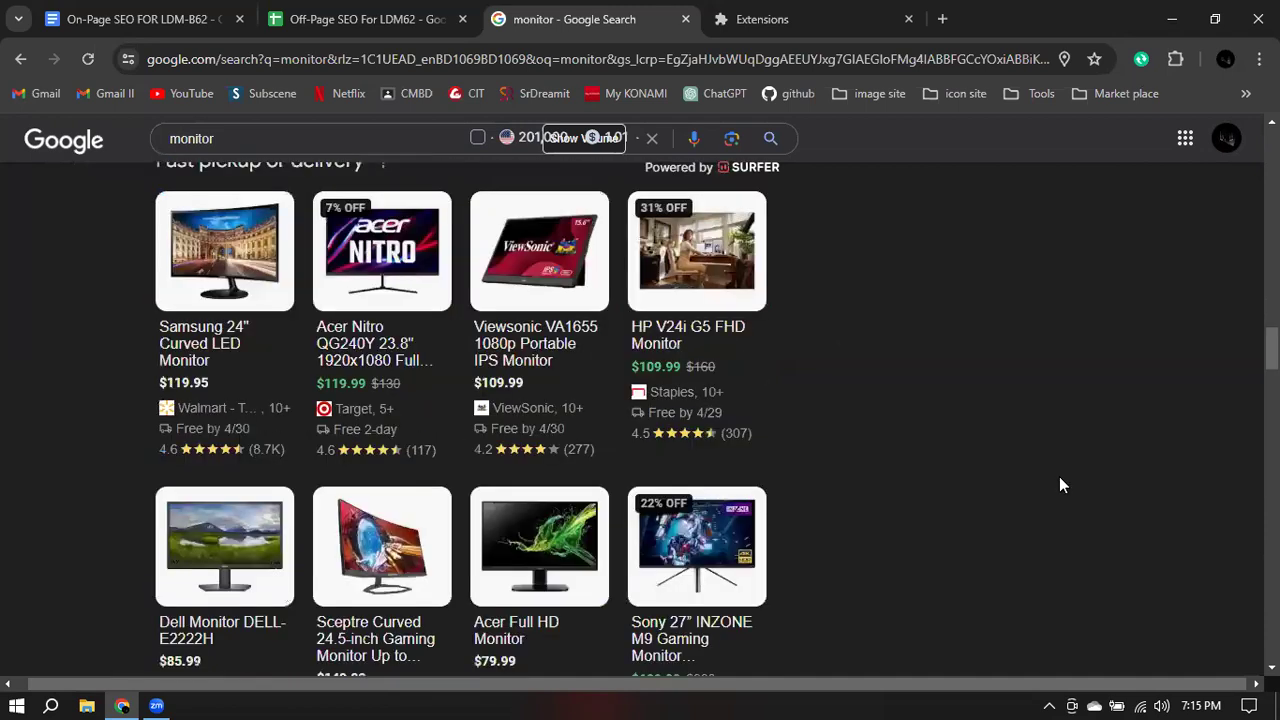
pyautogui.scroll(5, 1062, 485)
pyautogui.scroll(5, 1062, 485)
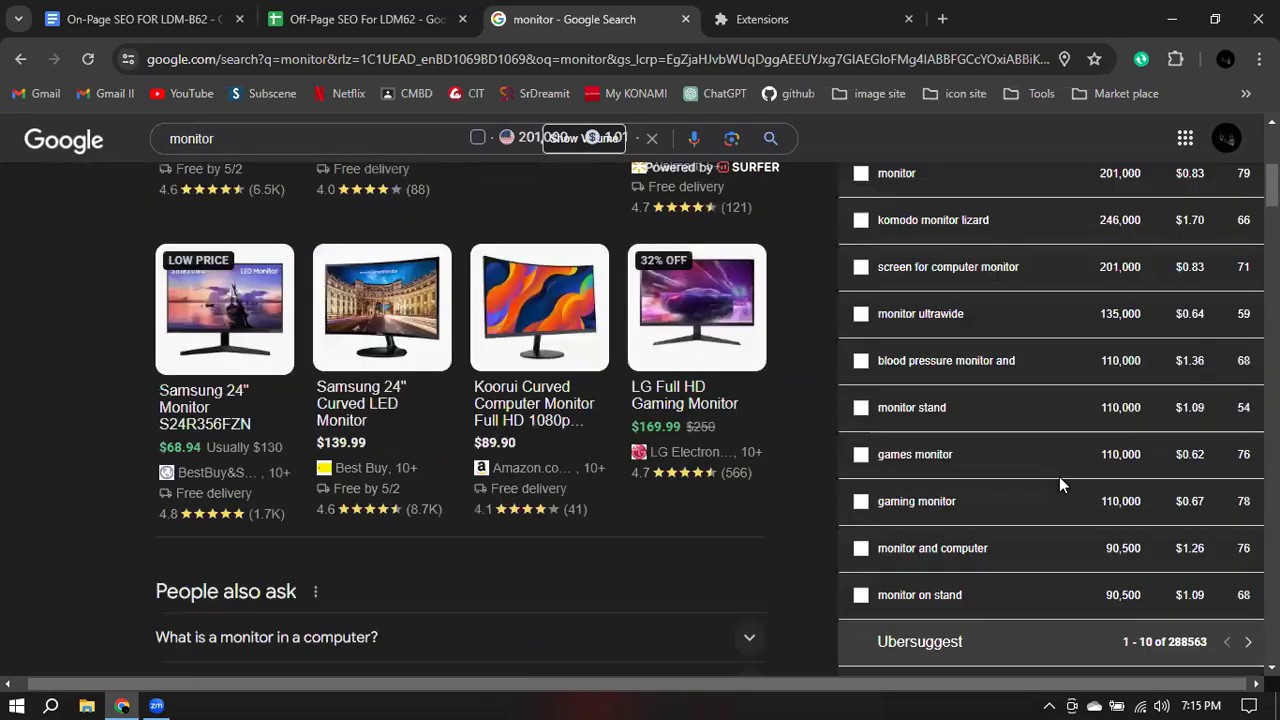
pyautogui.scroll(1, 1062, 485)
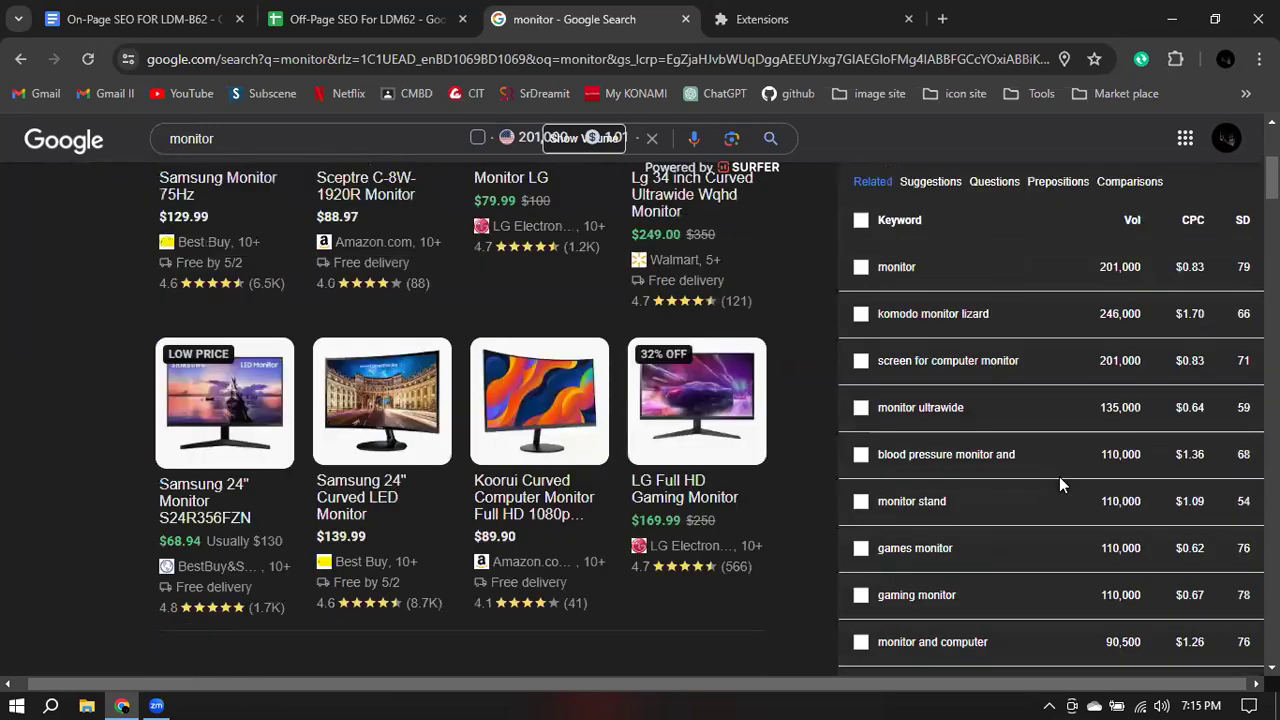
pyautogui.scroll(1, 1059, 476)
pyautogui.scroll(1, 1059, 476)
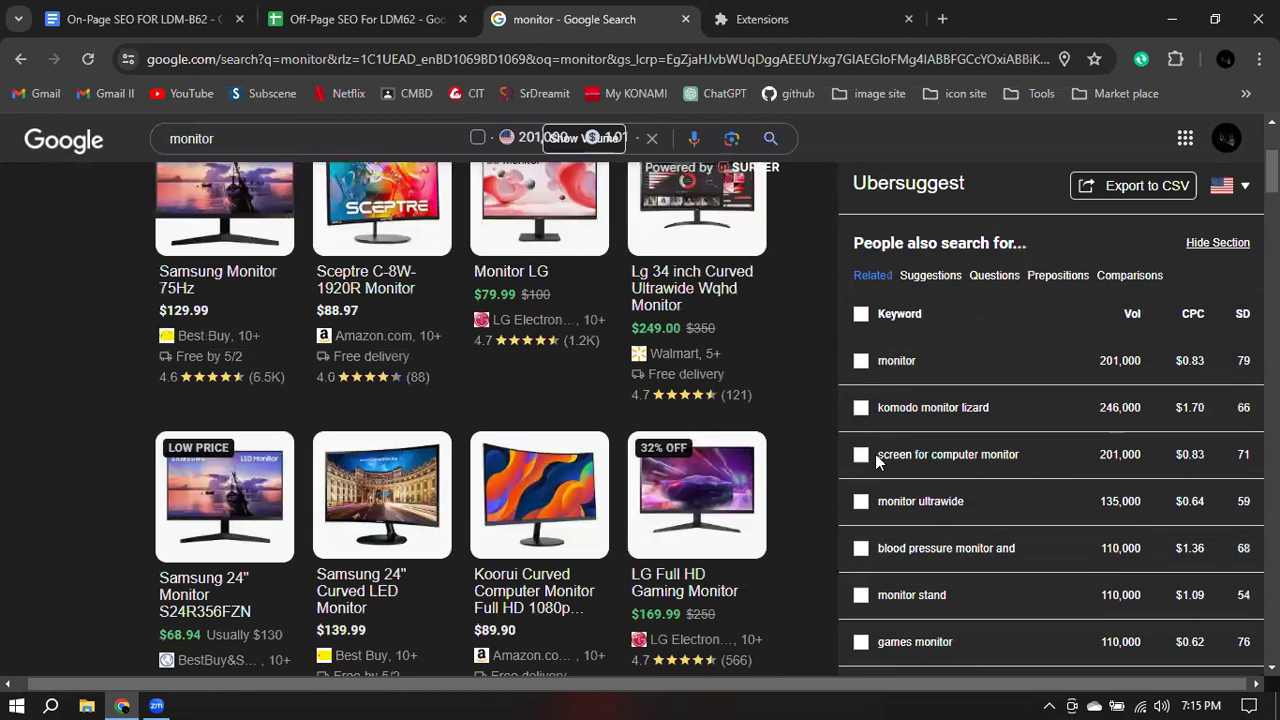
# - Examine the domain authority, estimated visits and Keyword Surfer traffic metrics under the Best Buy result
pyautogui.scroll(-3, 878, 458)
pyautogui.scroll(-3, 878, 458)
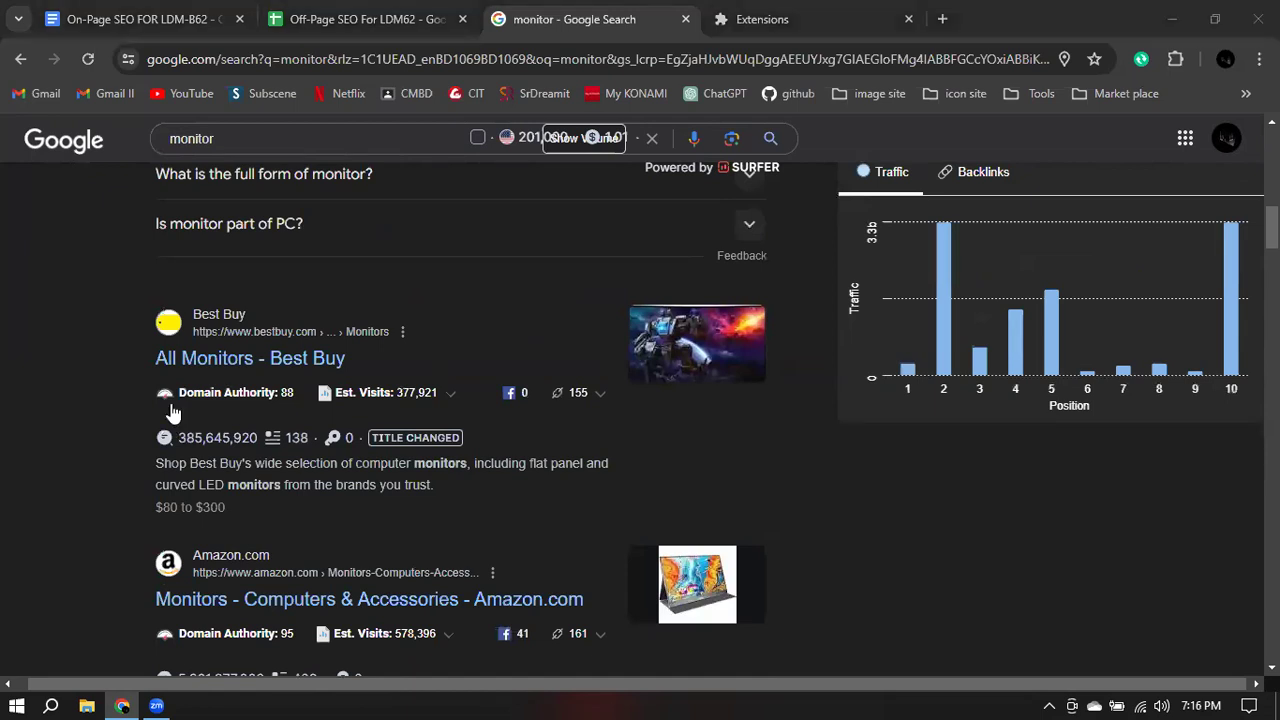
pyautogui.moveTo(190, 400)
pyautogui.moveTo(275, 398)
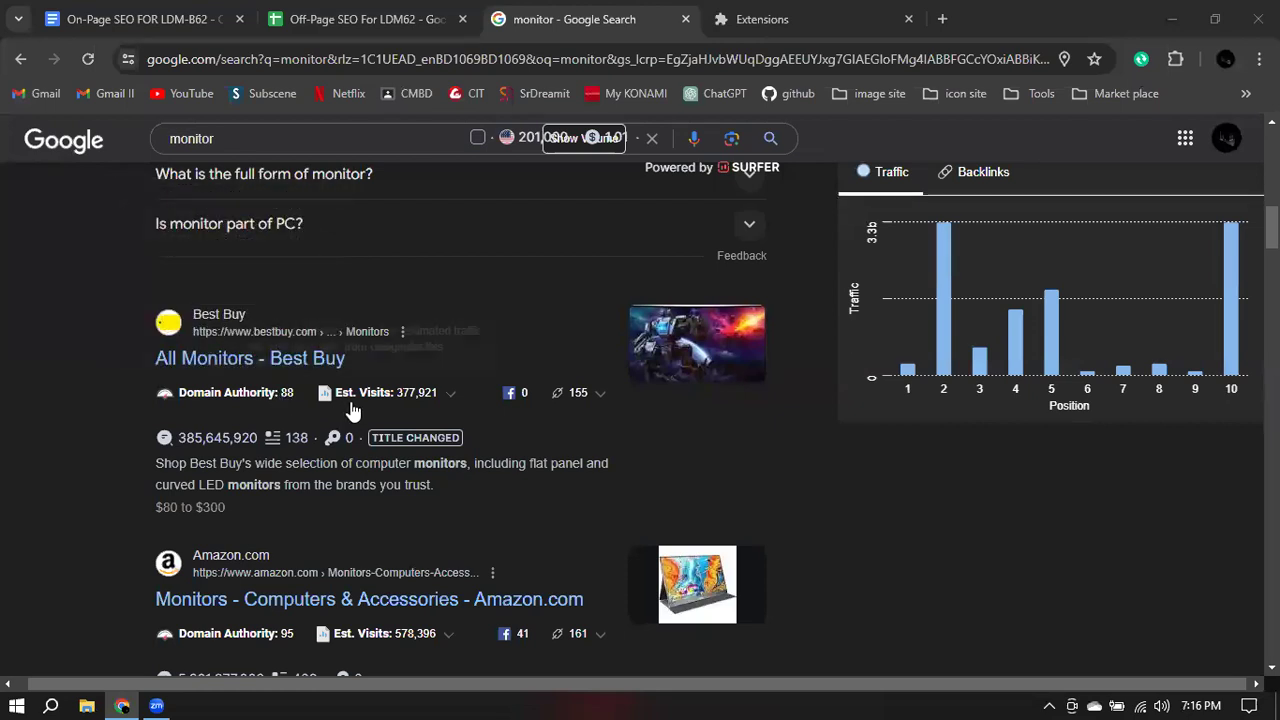
pyautogui.moveTo(365, 408)
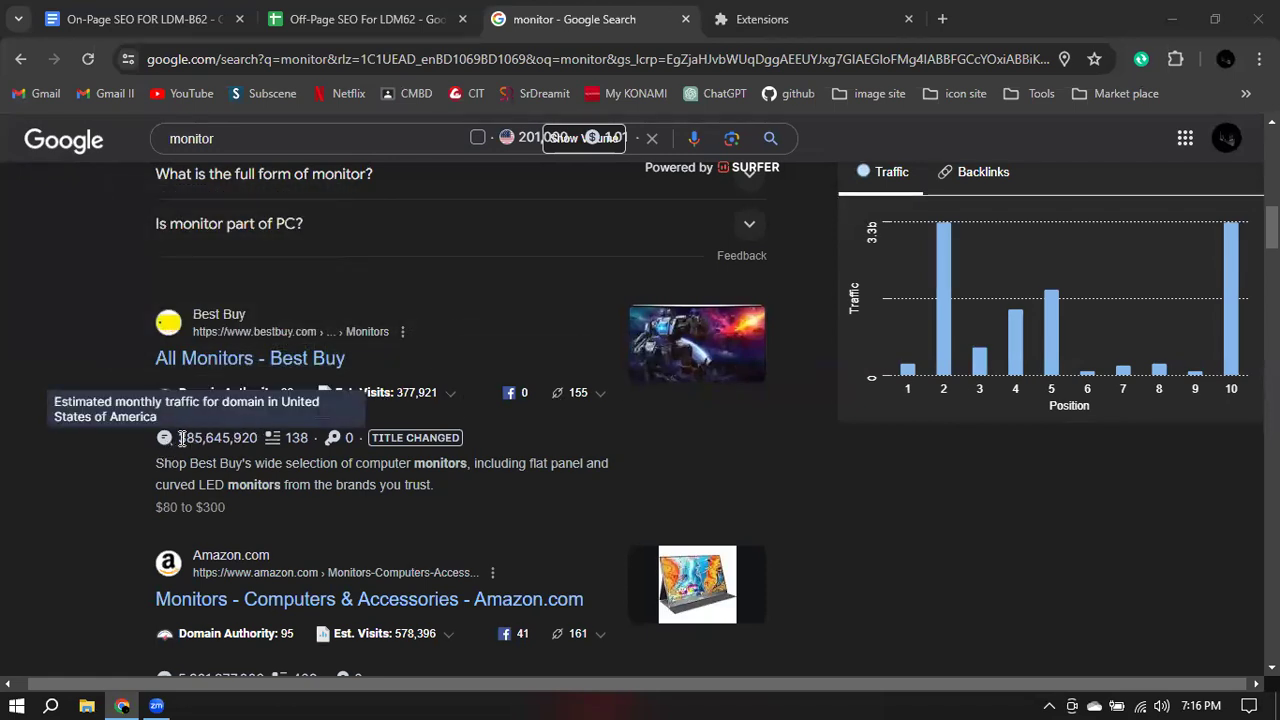
pyautogui.moveTo(399, 440)
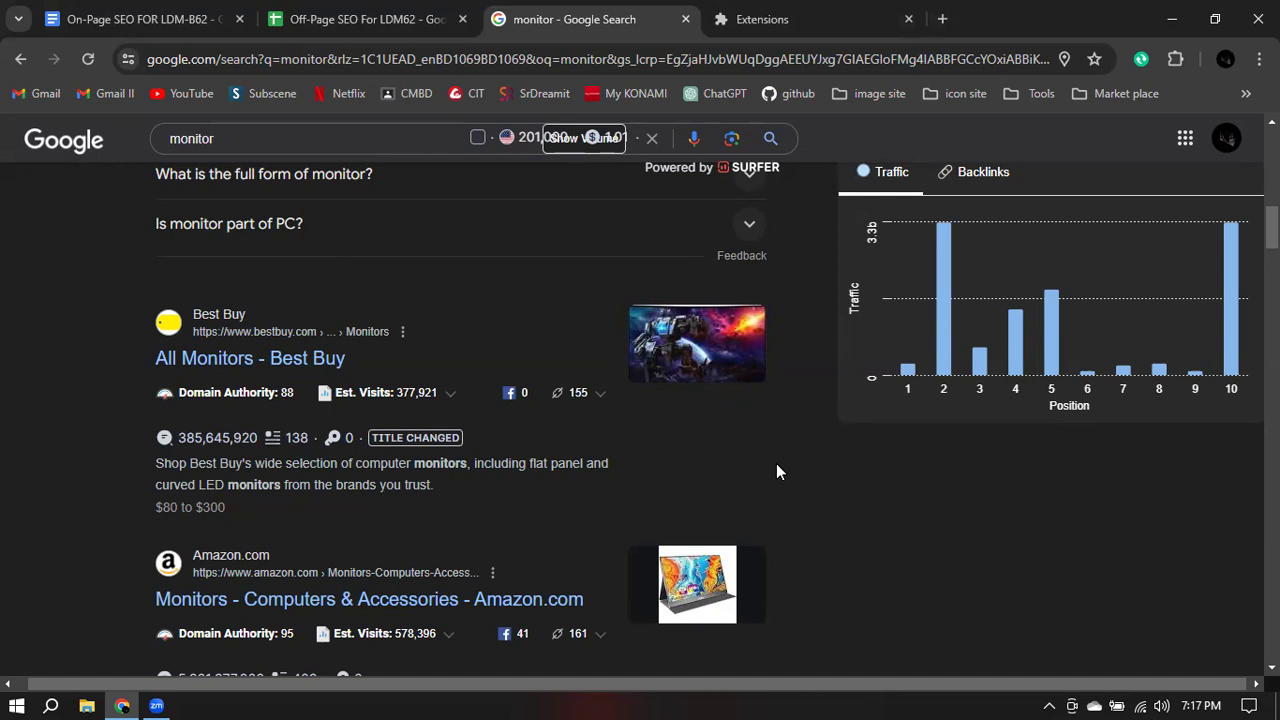
# - Compare the monthly search volume for "monitor" in Ubersuggest's related keywords with the Keyword Surfer figure beside the search query
pyautogui.scroll(5, 727, 455)
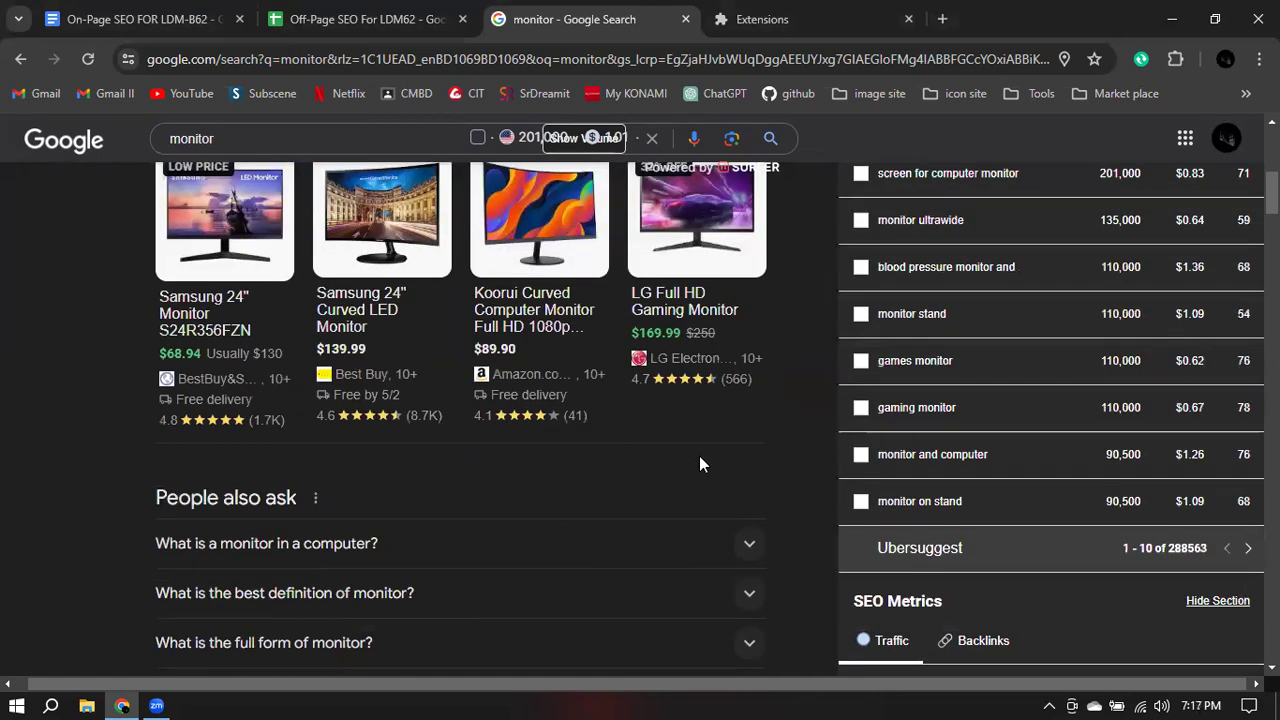
pyautogui.scroll(3, 1170, 340)
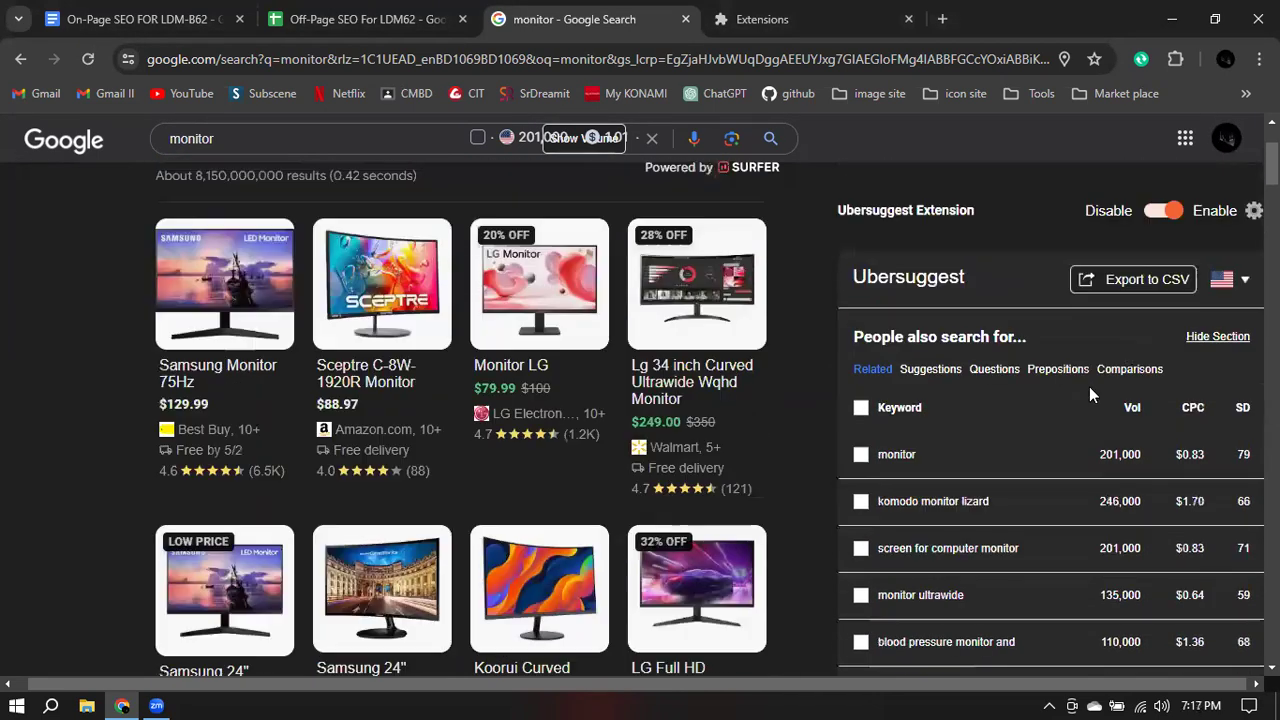
pyautogui.moveTo(1098, 454); pyautogui.dragTo(1143, 455)
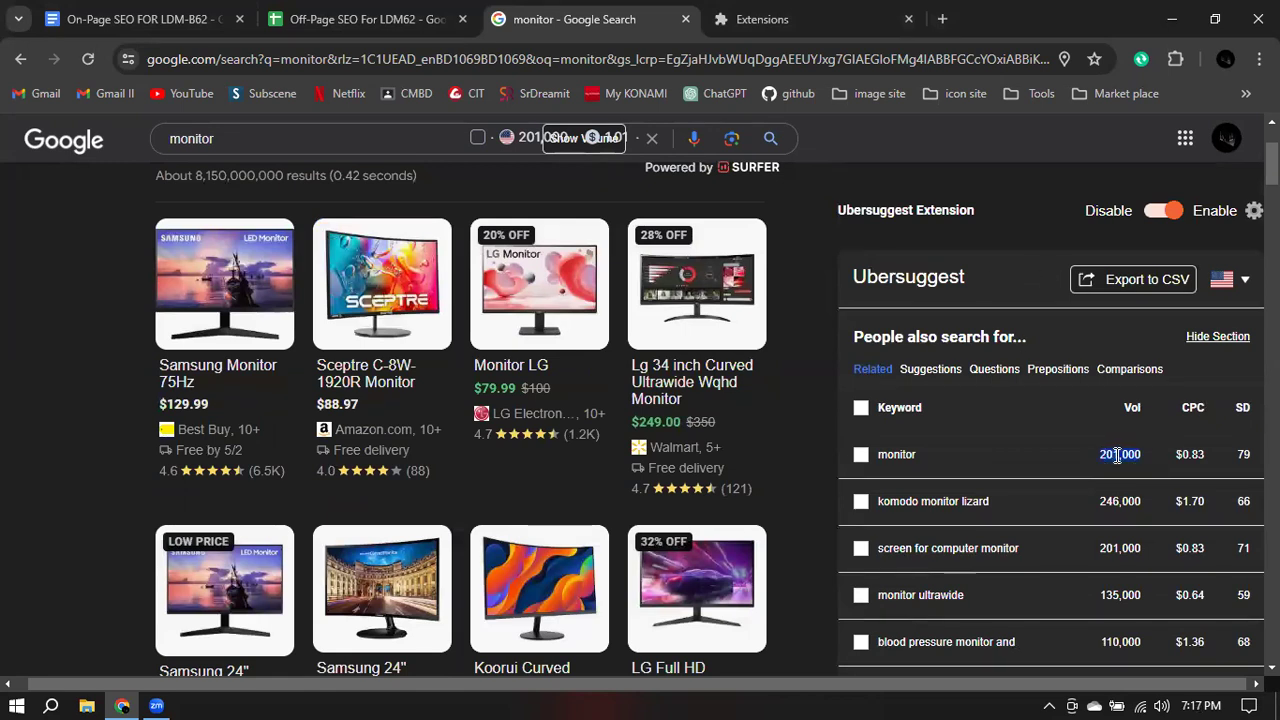
pyautogui.scroll(2, 590, 385)
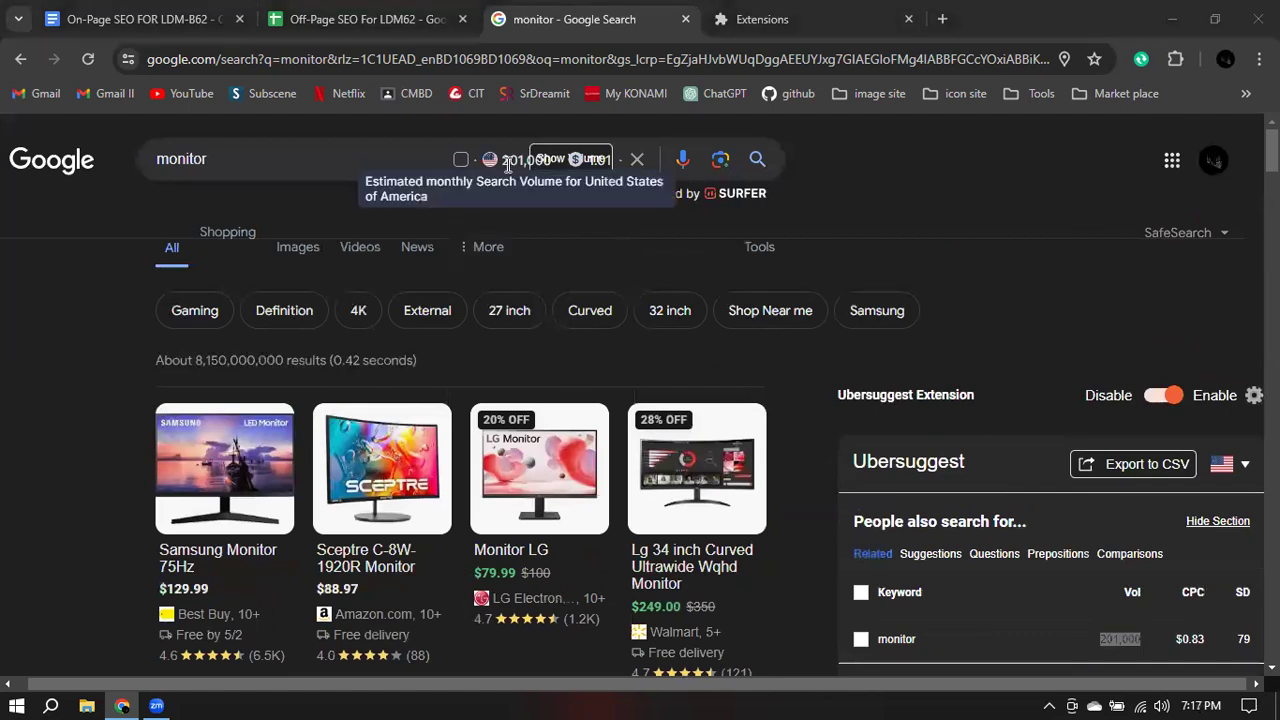
pyautogui.moveTo(500, 160); pyautogui.dragTo(557, 178)
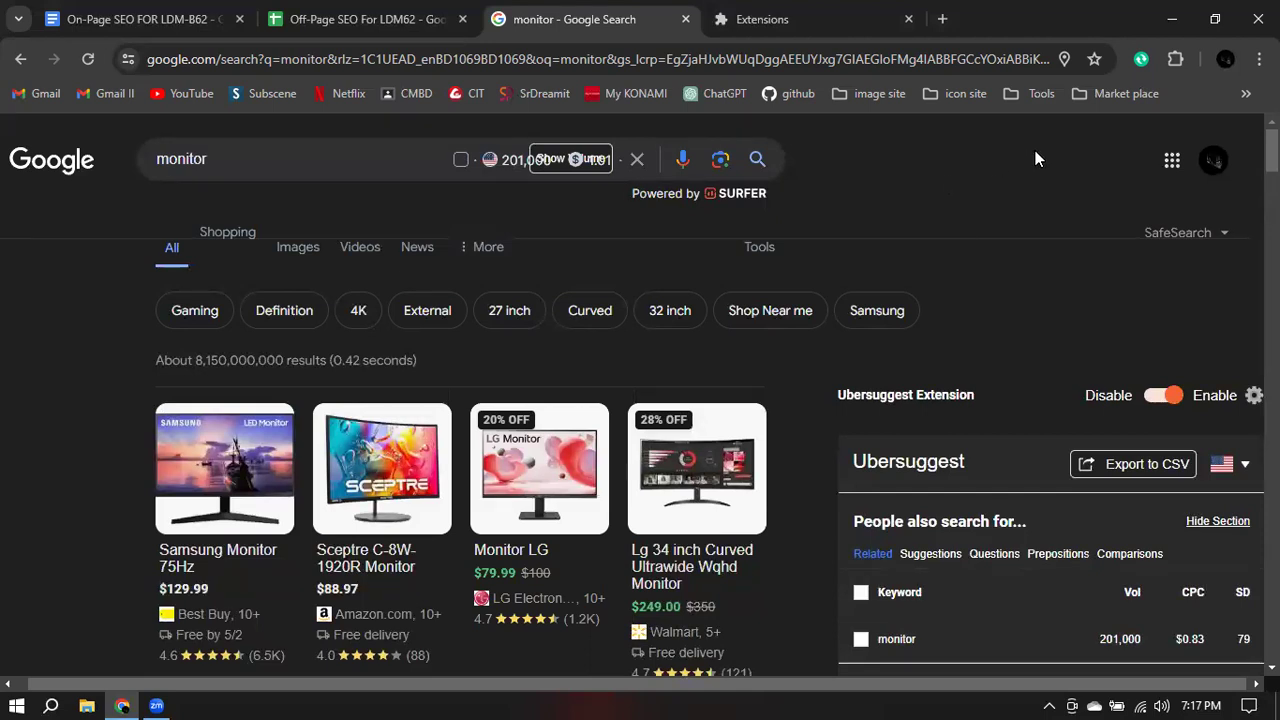
# - Check the Ubersuggest and Keyword Surfer entries in Chrome's extension manager and return to the "monitor" results
pyautogui.hotkey('ctrl', 'Tab')
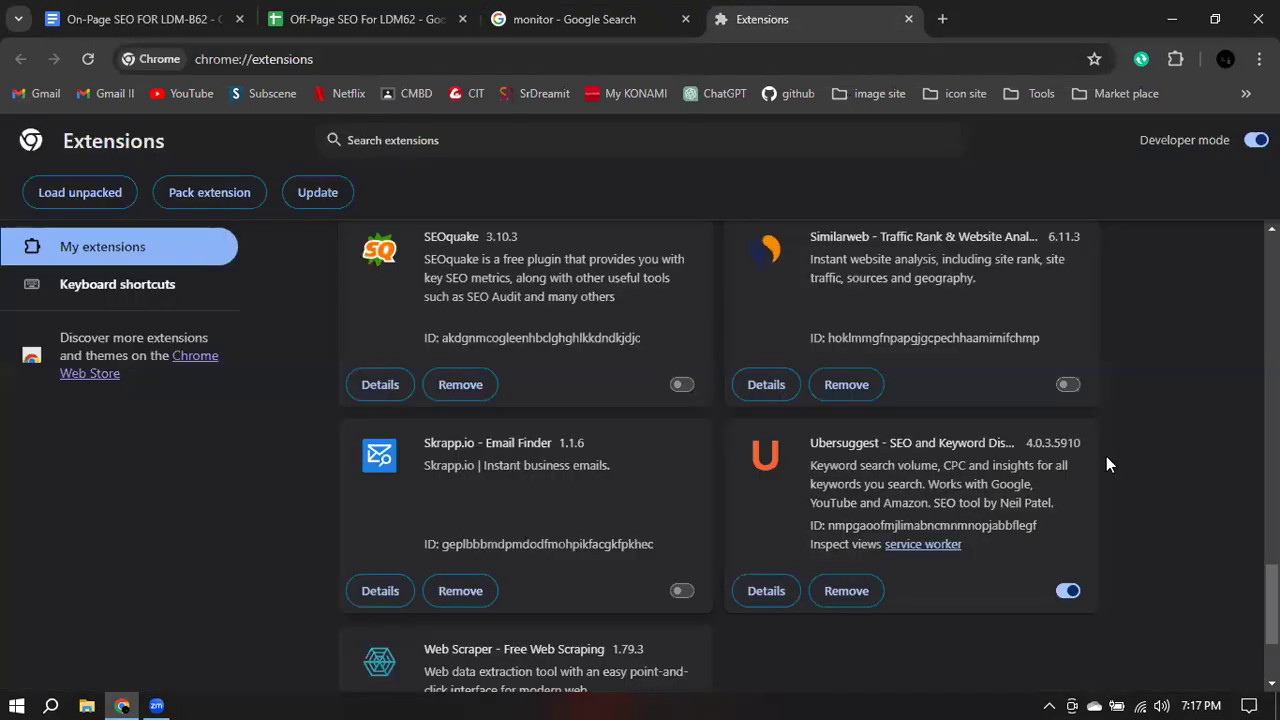
pyautogui.scroll(7, 1066, 480)
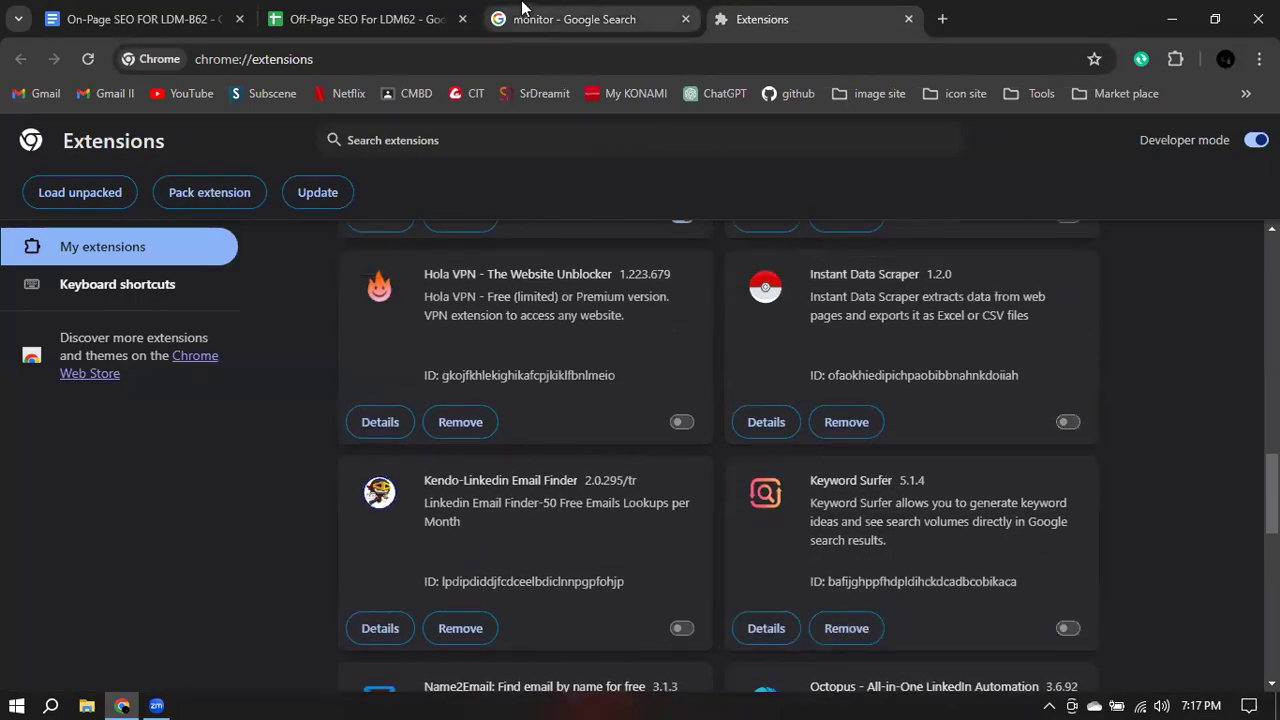
pyautogui.click(587, 12)
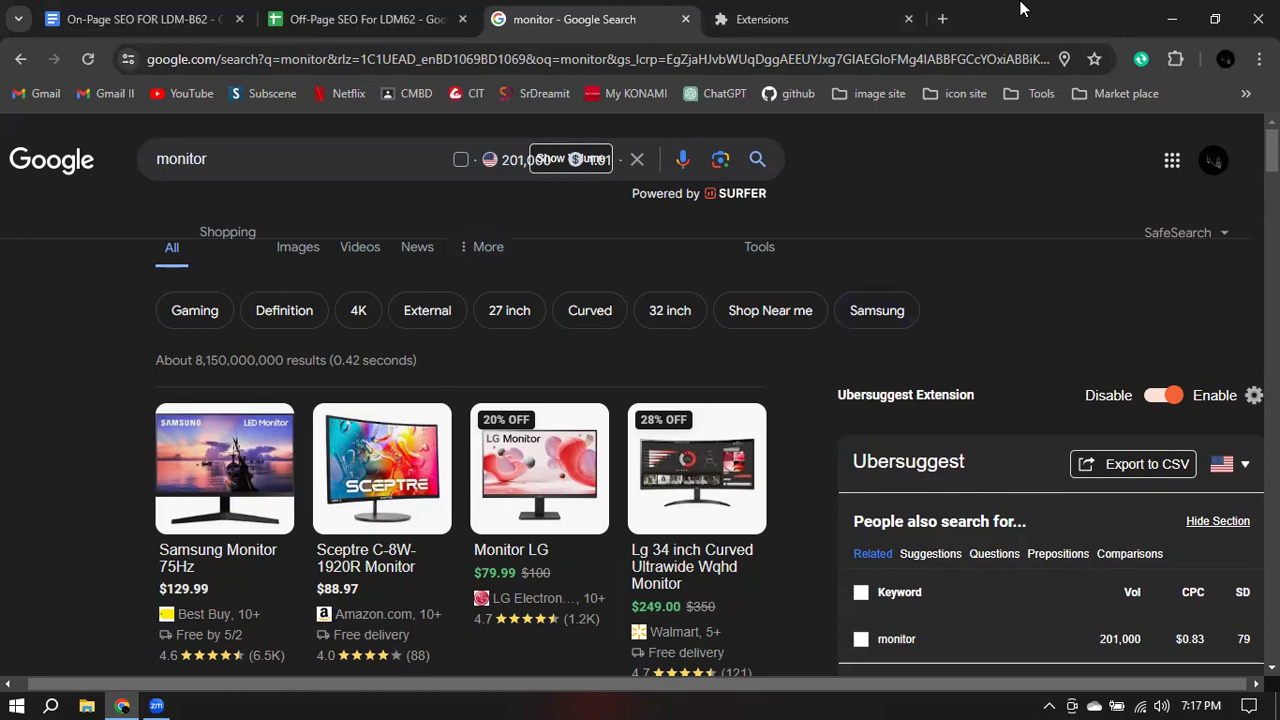
# - In the Off-Page SEO spreadsheet, enter Monitor as the first keyword with a monthly search of 200000
pyautogui.click(335, 19)
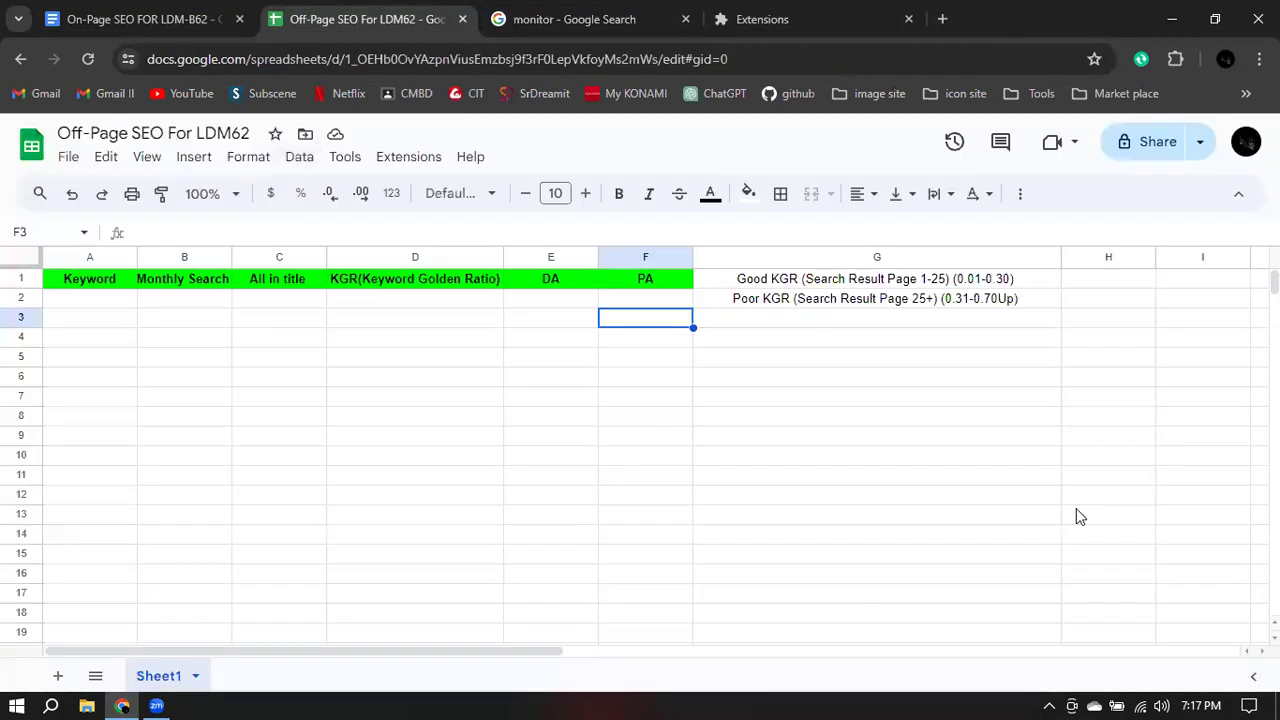
pyautogui.click(69, 297)
pyautogui.write('Monitor')
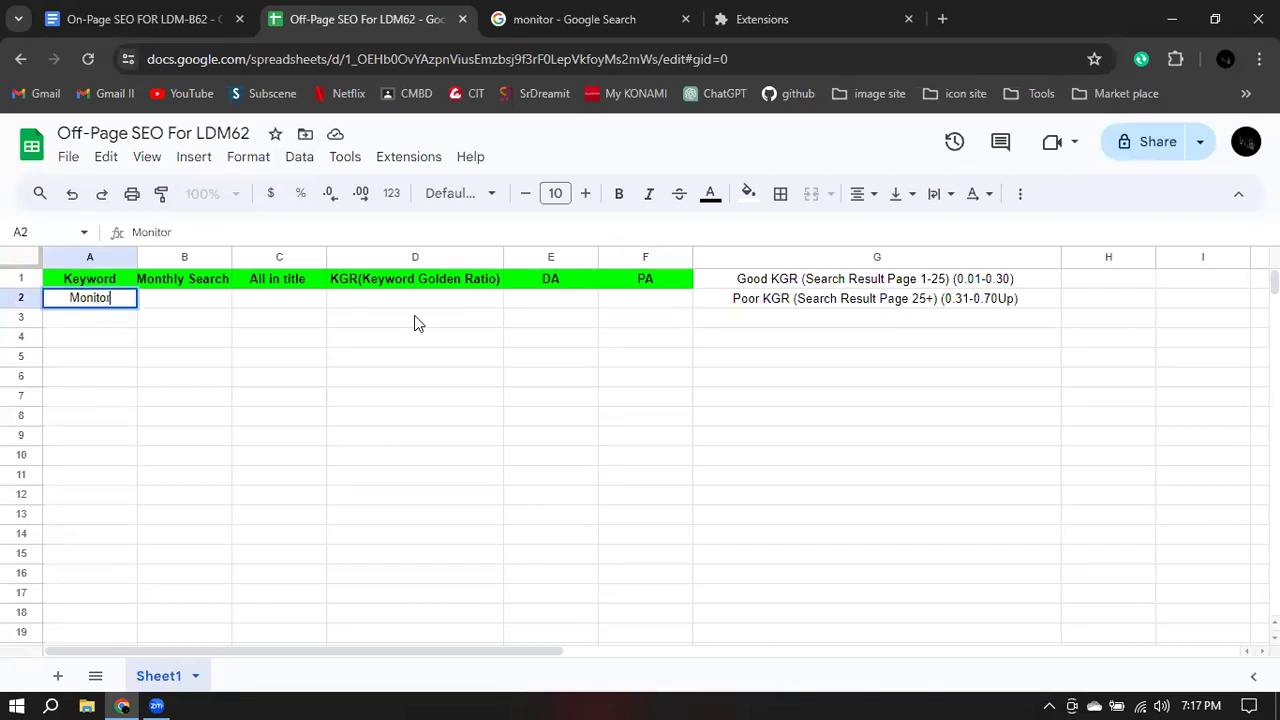
pyautogui.press('Tab')
pyautogui.write('200000')
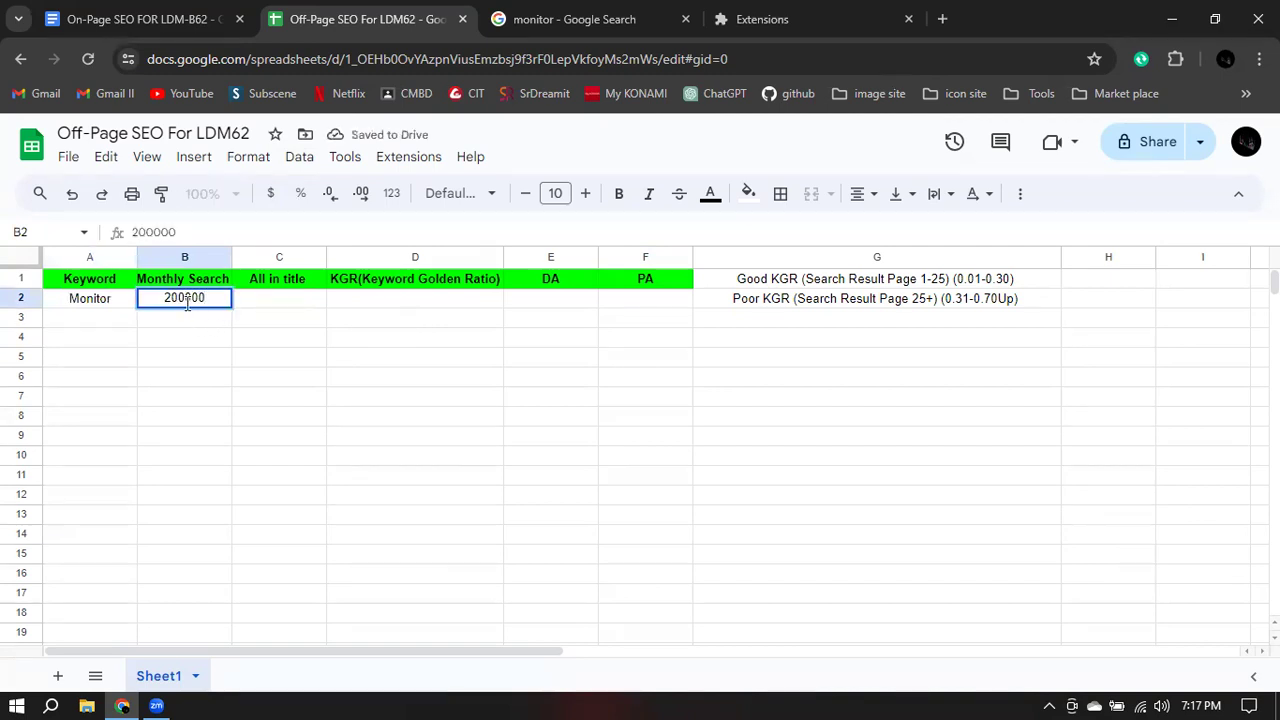
pyautogui.click(252, 303)
# - Expand the Ubersuggest backlinks for the Best Buy result in the "monitor" search, and examine them and the Amazon result's metrics
pyautogui.click(645, 10)
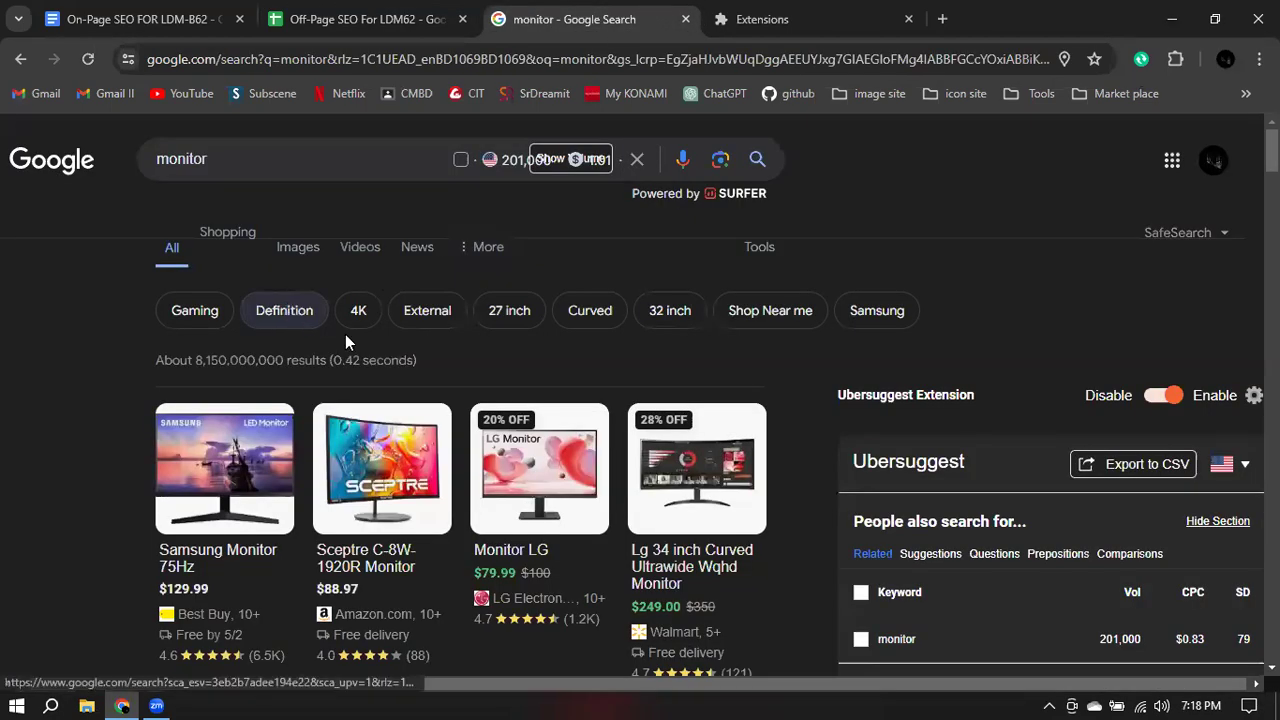
pyautogui.scroll(-4, 345, 360)
pyautogui.scroll(-5, 340, 382)
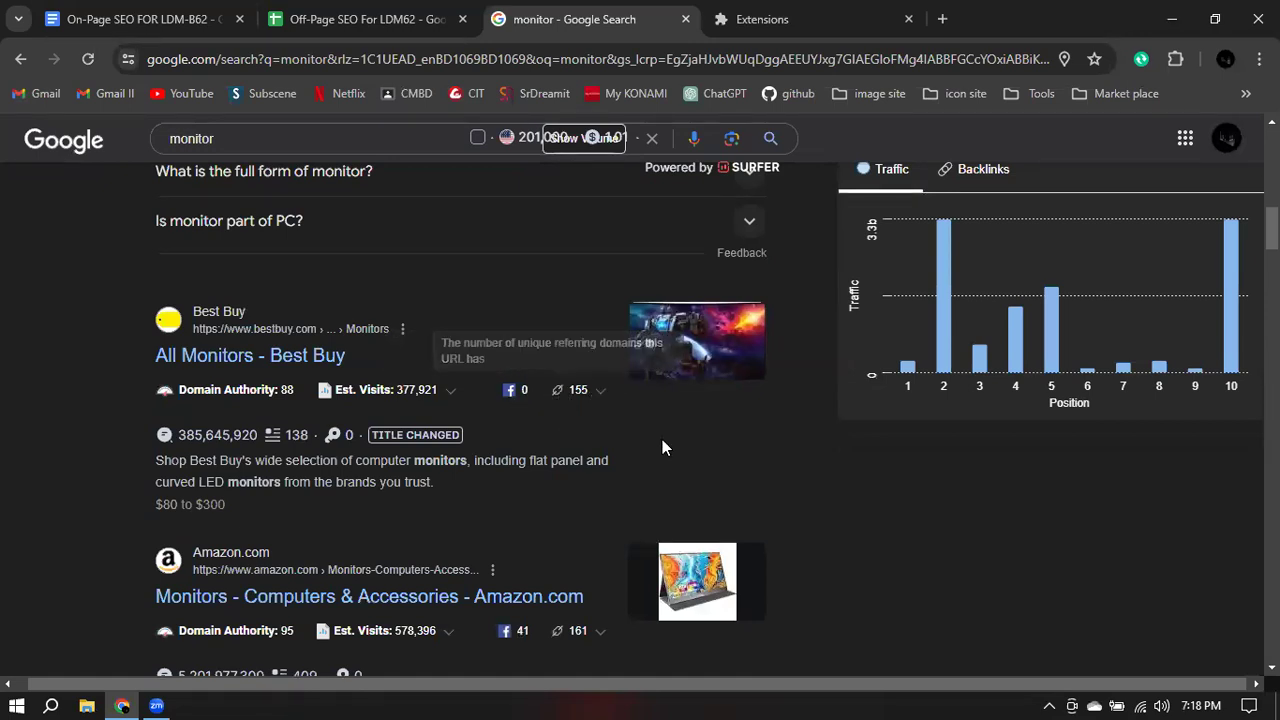
pyautogui.click(603, 399)
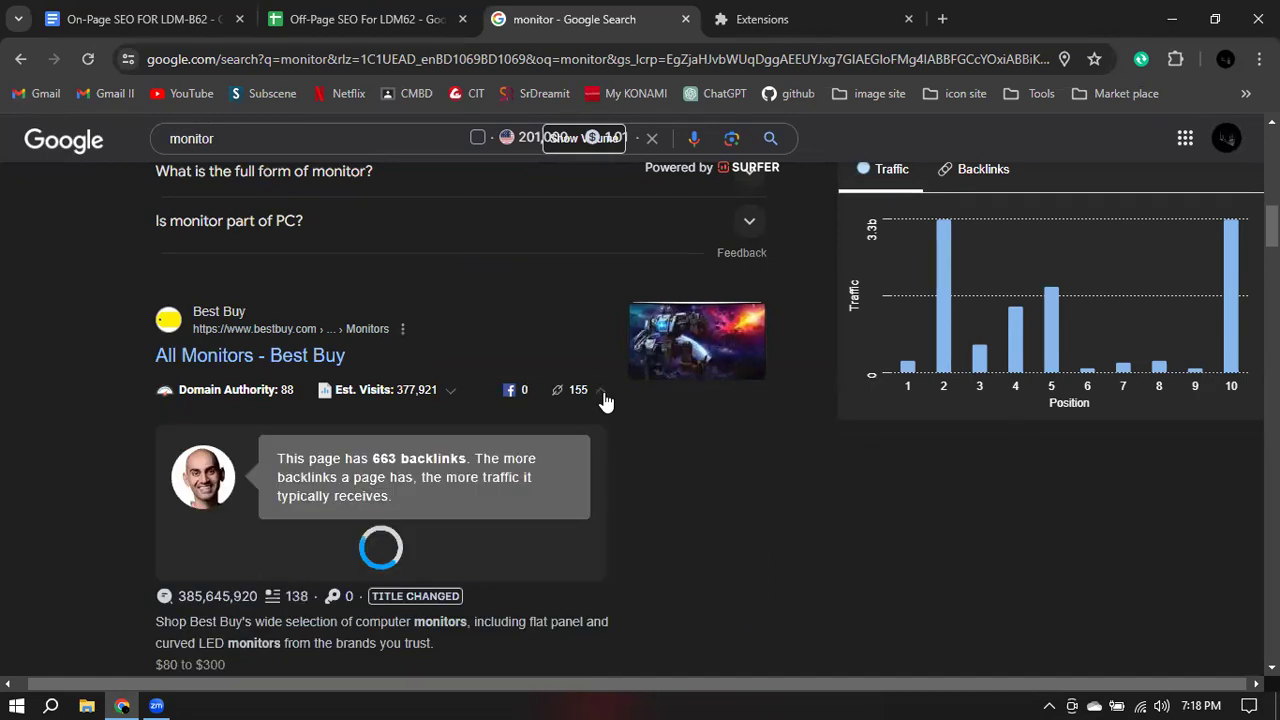
pyautogui.moveTo(372, 460); pyautogui.dragTo(401, 462)
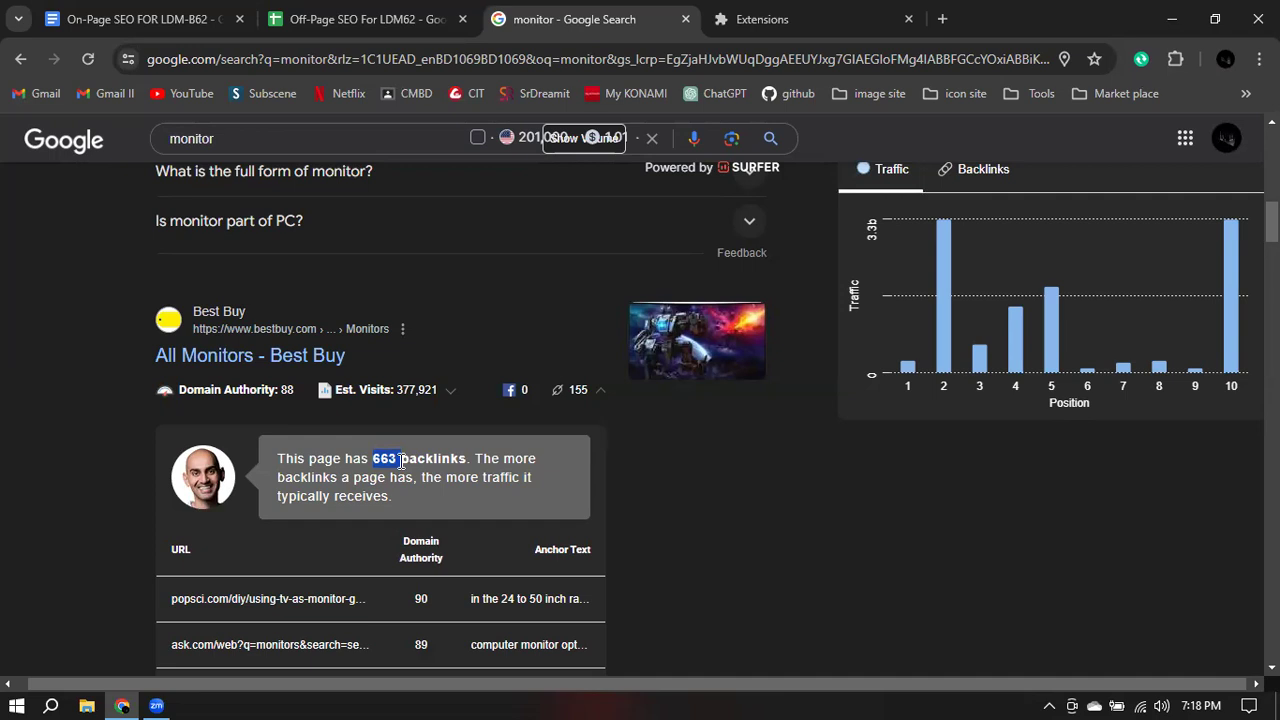
pyautogui.click(752, 503)
pyautogui.scroll(-1, 738, 460)
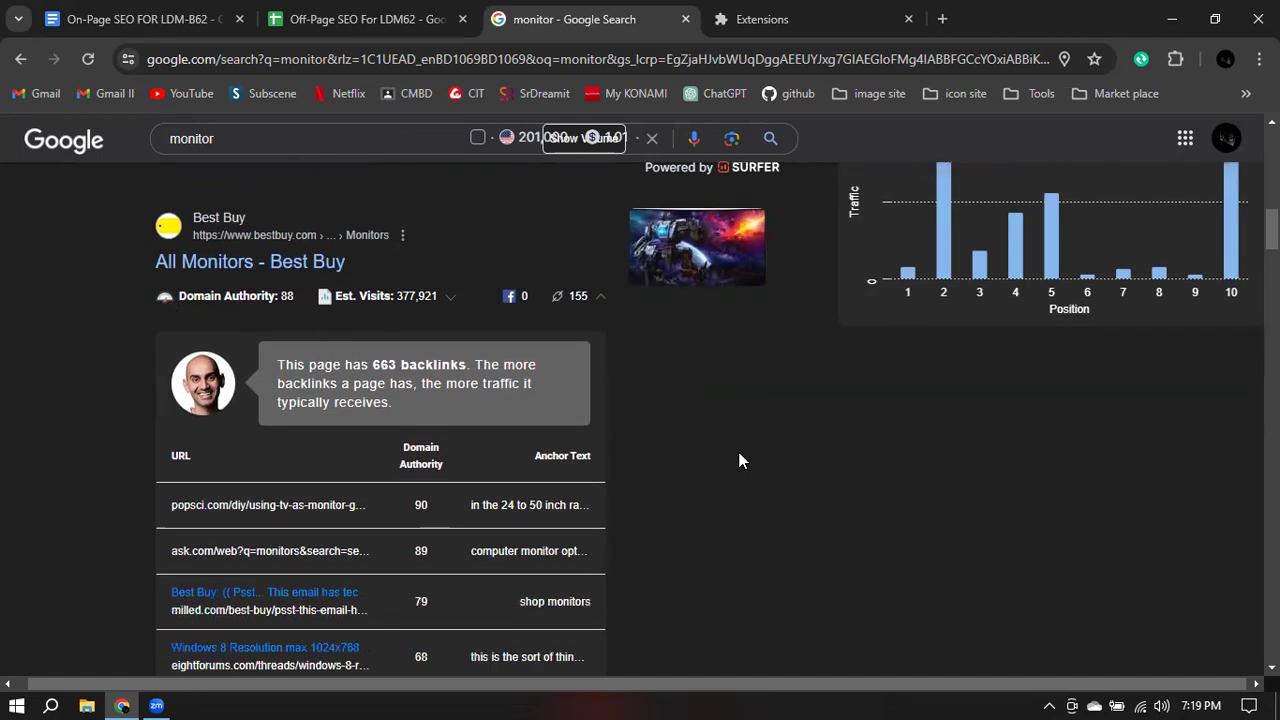
pyautogui.moveTo(372, 365); pyautogui.dragTo(466, 365)
pyautogui.scroll(-5, 650, 372)
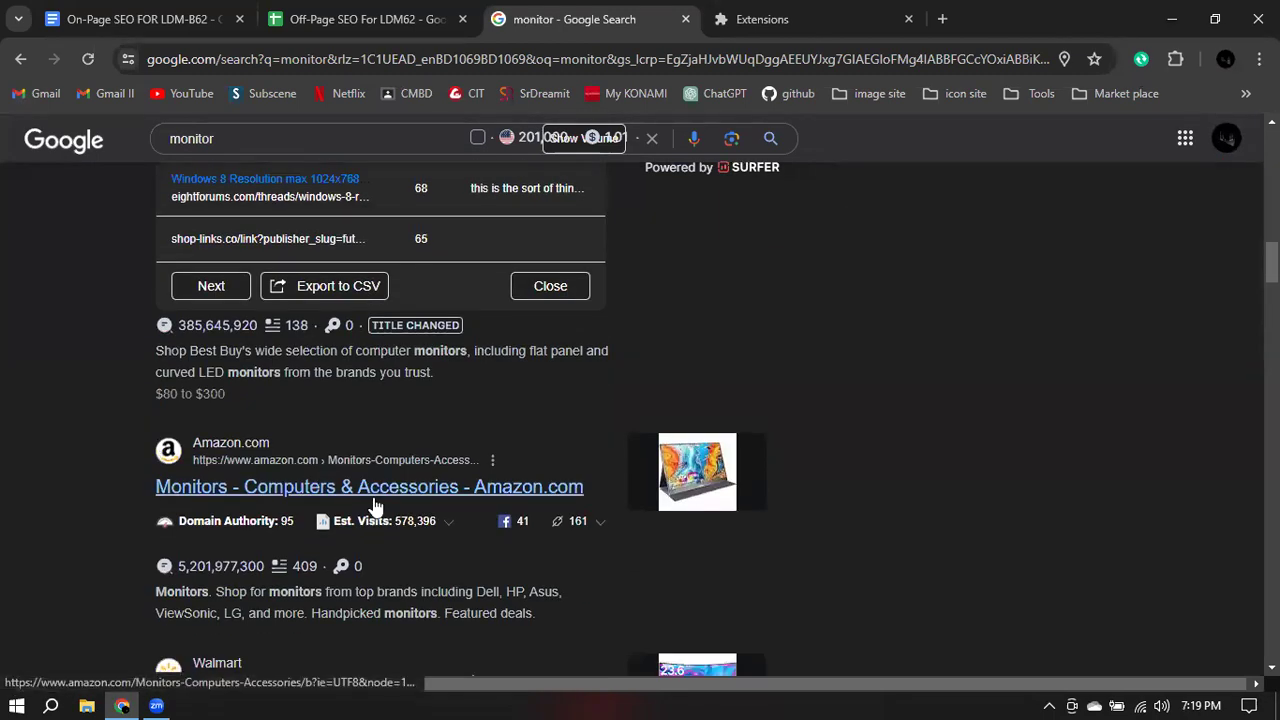
pyautogui.moveTo(265, 540)
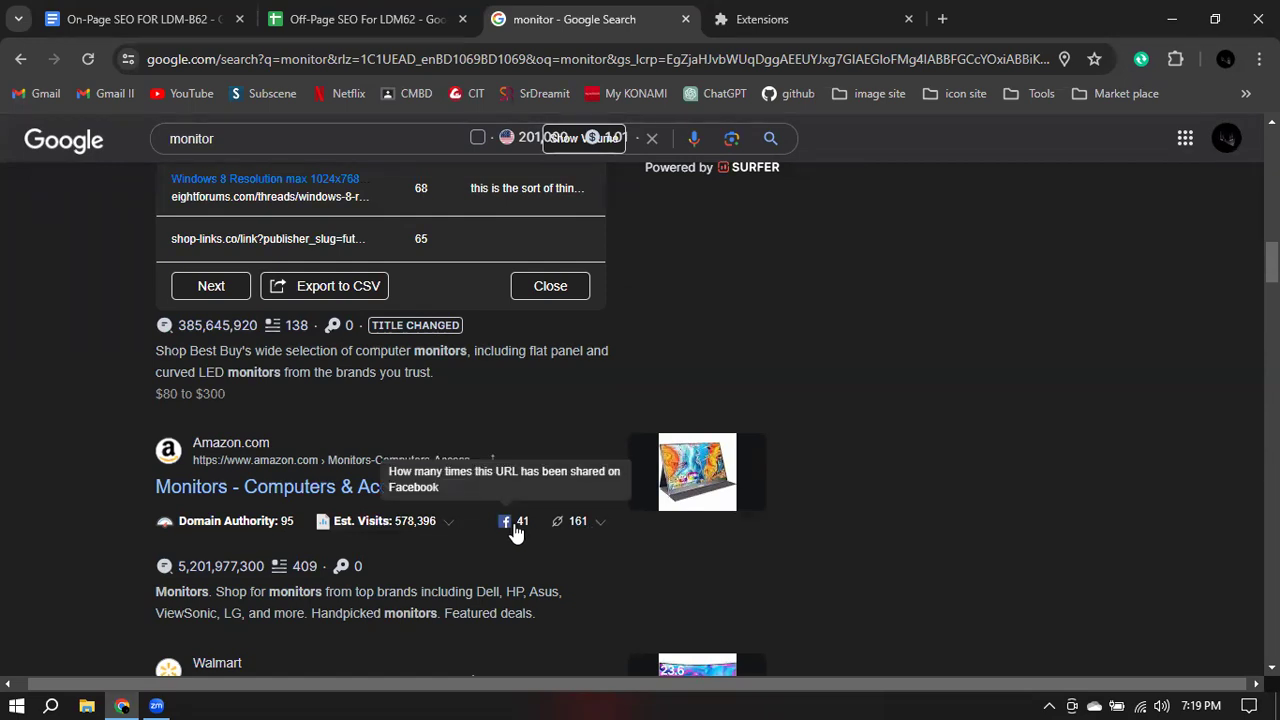
# - Expand the Ubersuggest backlinks for the Amazon result and compare its backlink count and Domain Authority with the Best Buy result
pyautogui.click(591, 522)
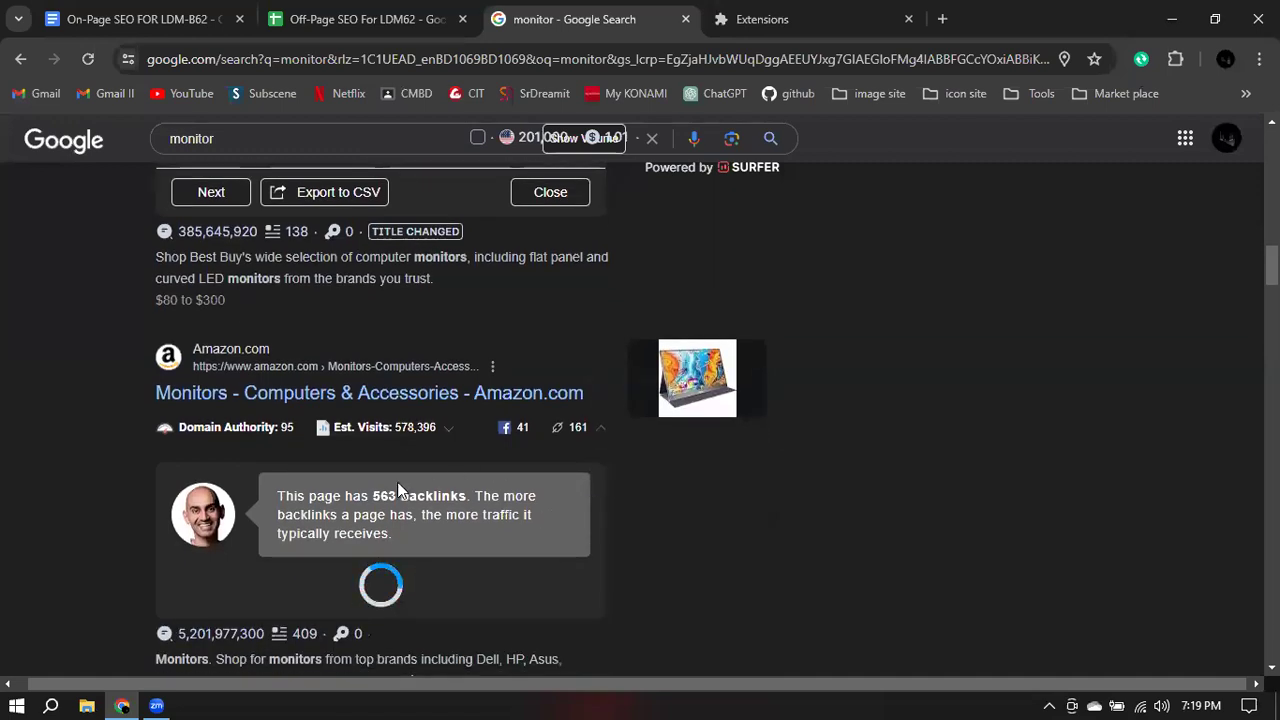
pyautogui.moveTo(389, 495); pyautogui.dragTo(403, 498)
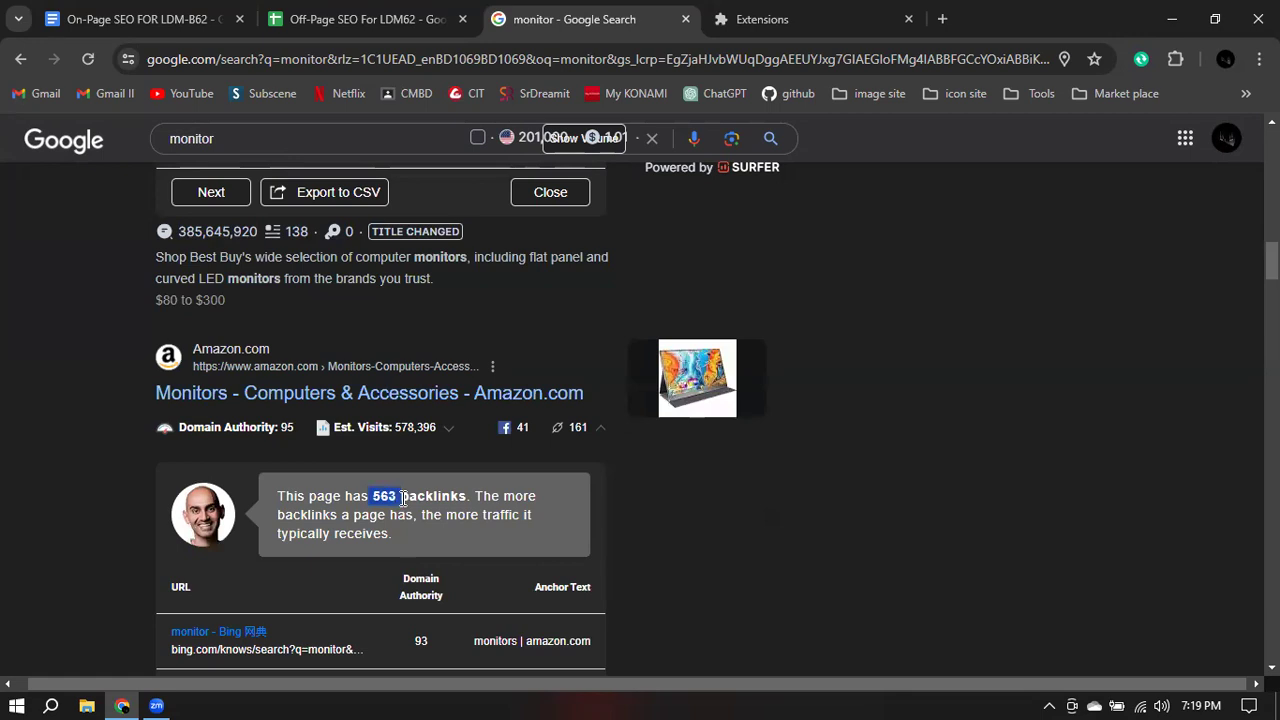
pyautogui.scroll(5, 405, 495)
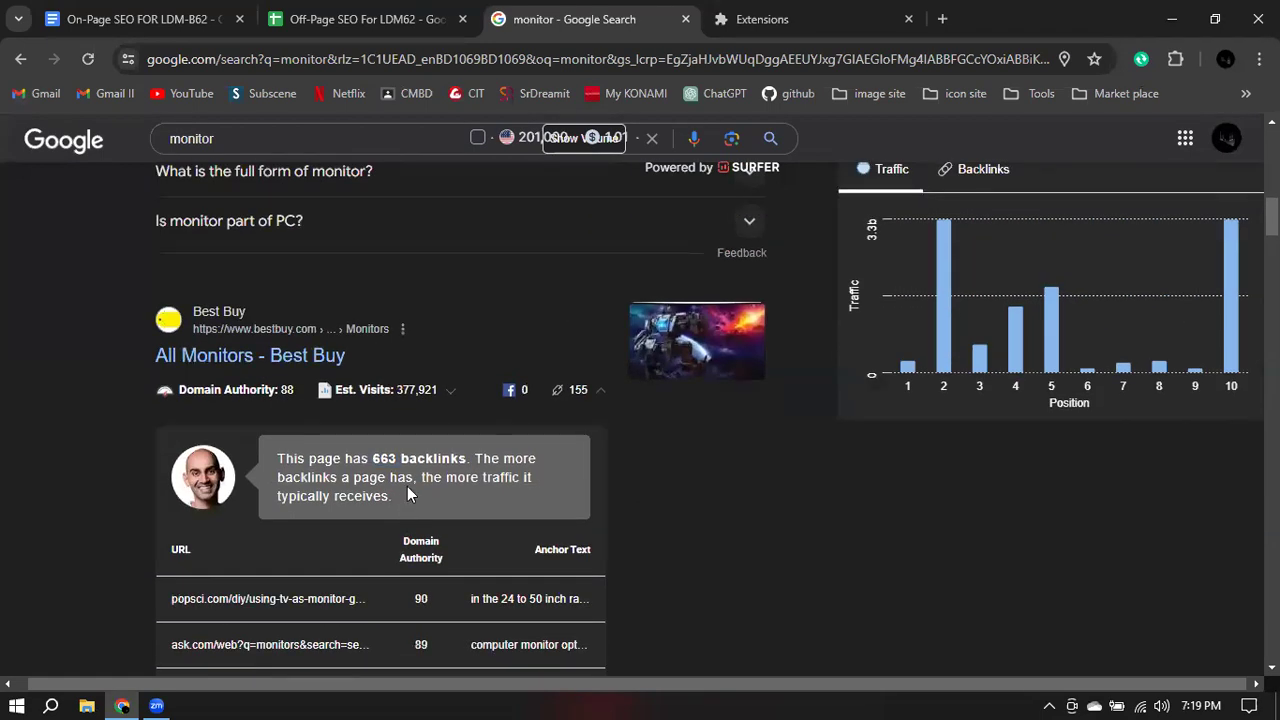
pyautogui.moveTo(372, 457); pyautogui.dragTo(398, 458)
pyautogui.scroll(-7, 398, 458)
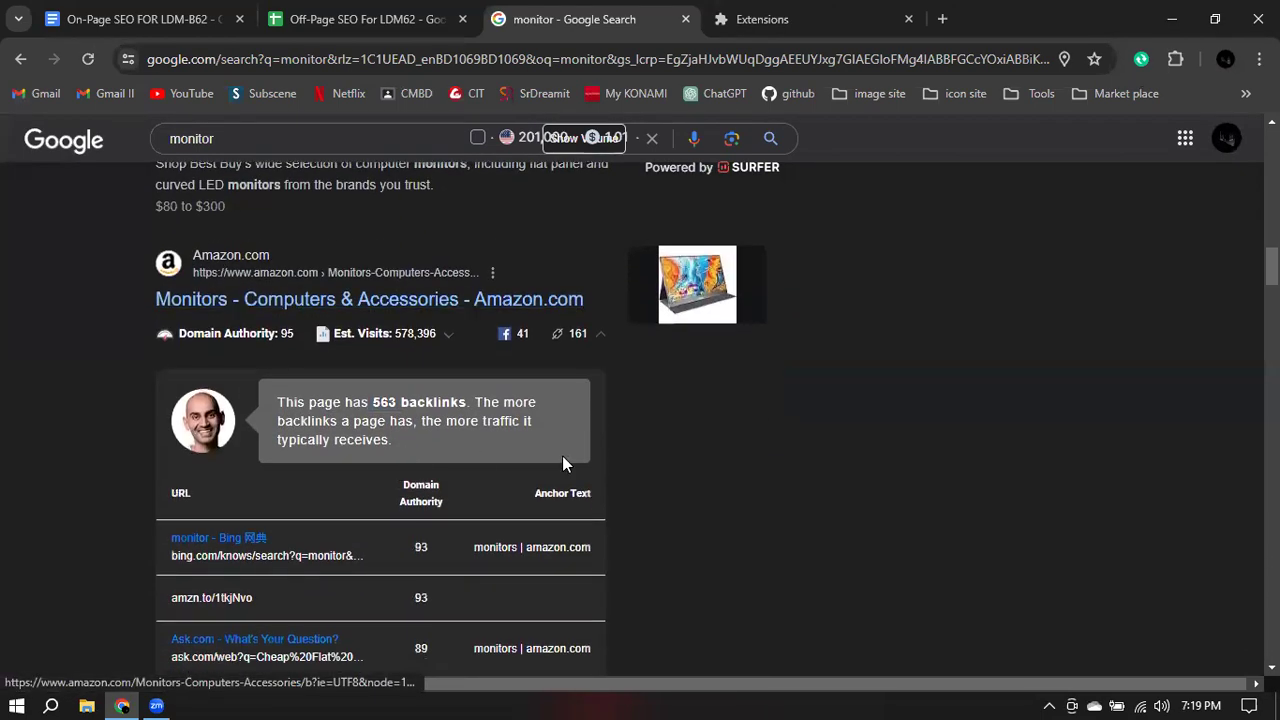
pyautogui.moveTo(372, 403); pyautogui.dragTo(400, 403)
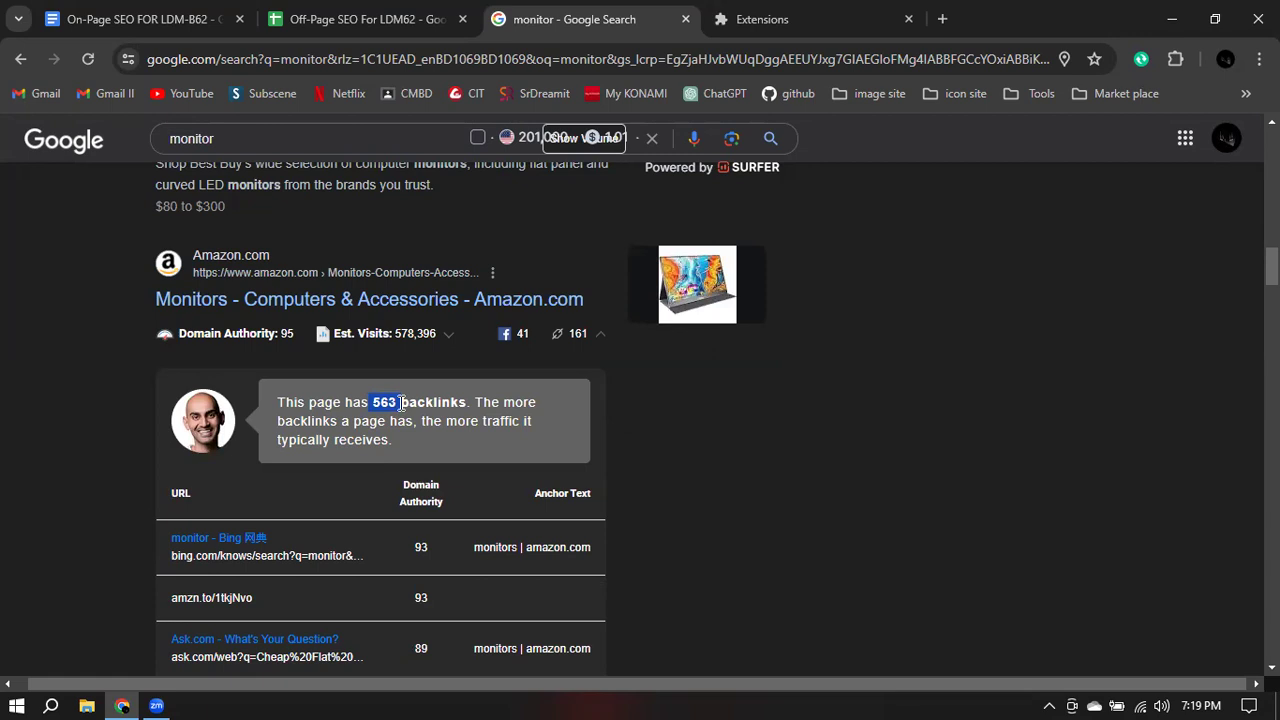
pyautogui.moveTo(400, 403); pyautogui.dragTo(466, 403)
pyautogui.scroll(1, 372, 421)
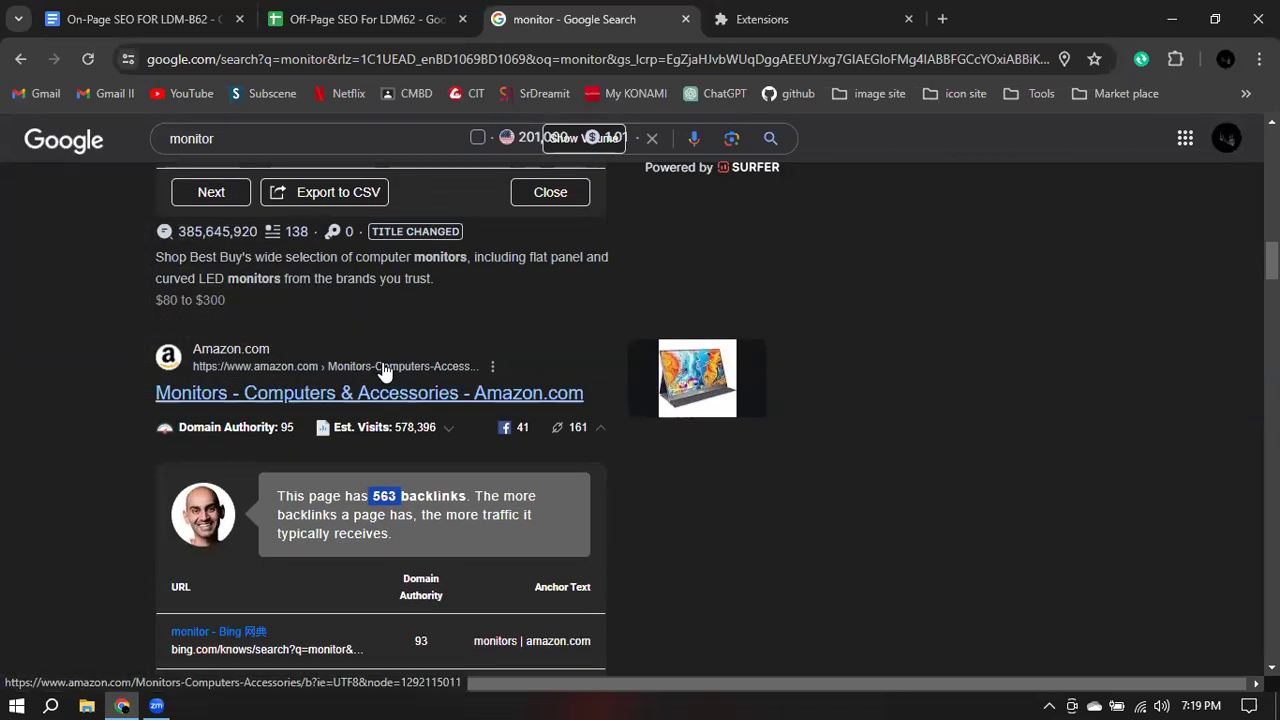
pyautogui.click(873, 493)
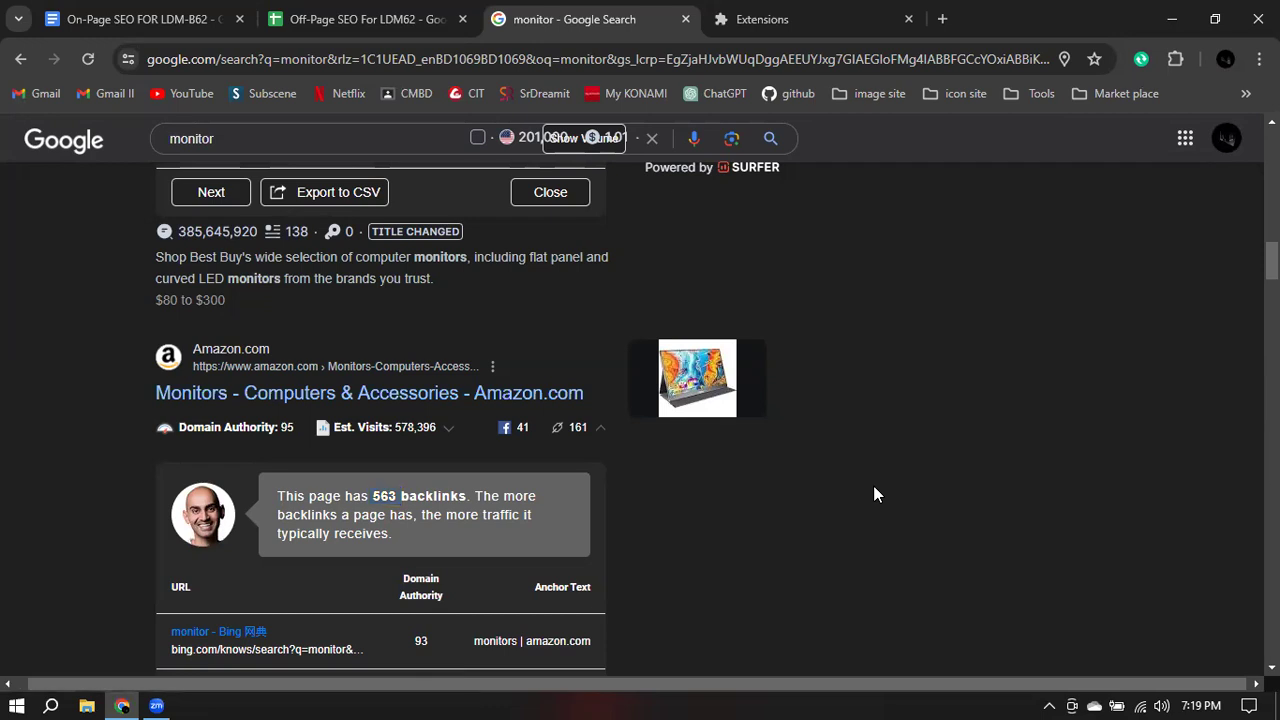
pyautogui.moveTo(275, 443)
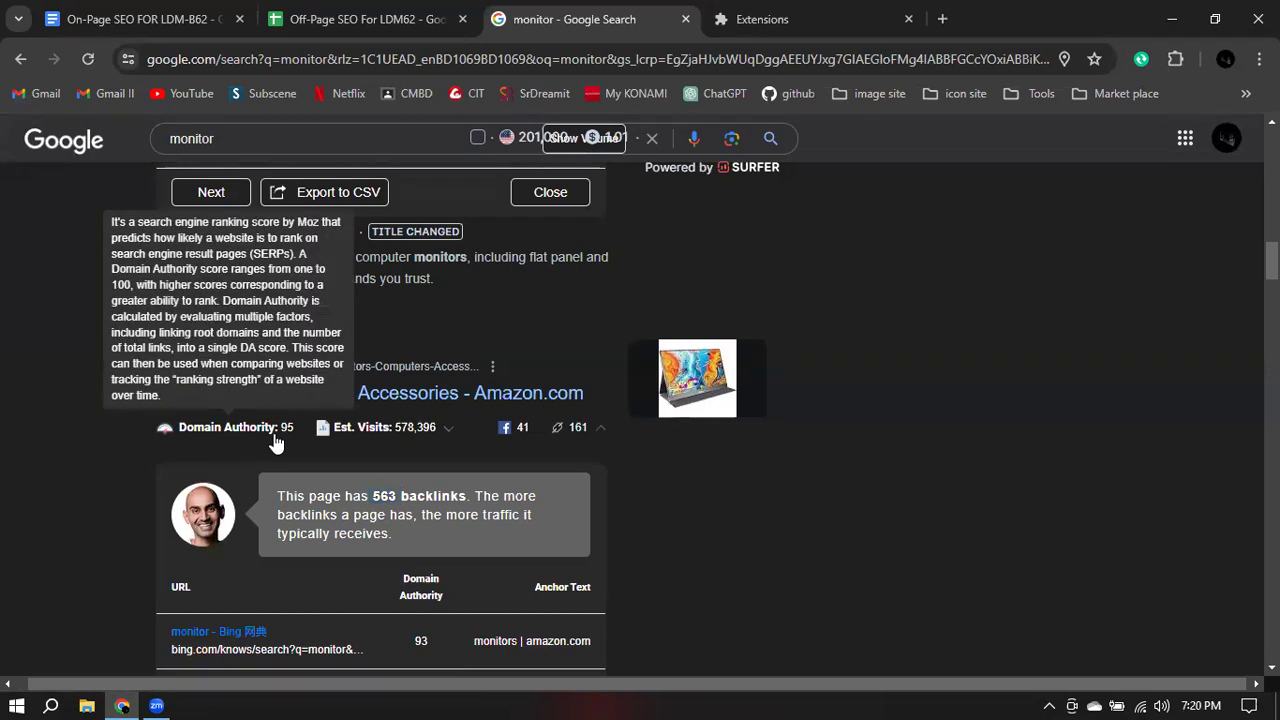
# - Change the Google query to allintitle:monitor and run the search, noting the original result count for comparison
pyautogui.scroll(6, 515, 405)
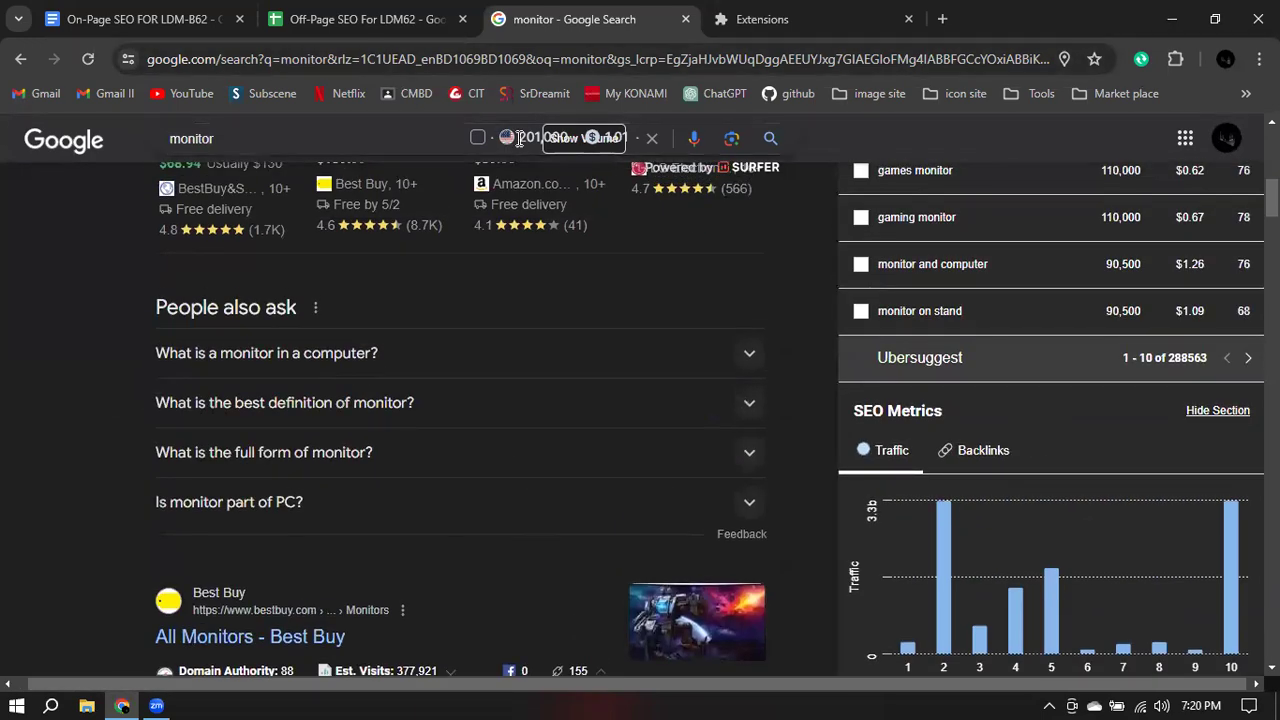
pyautogui.scroll(5, 477, 380)
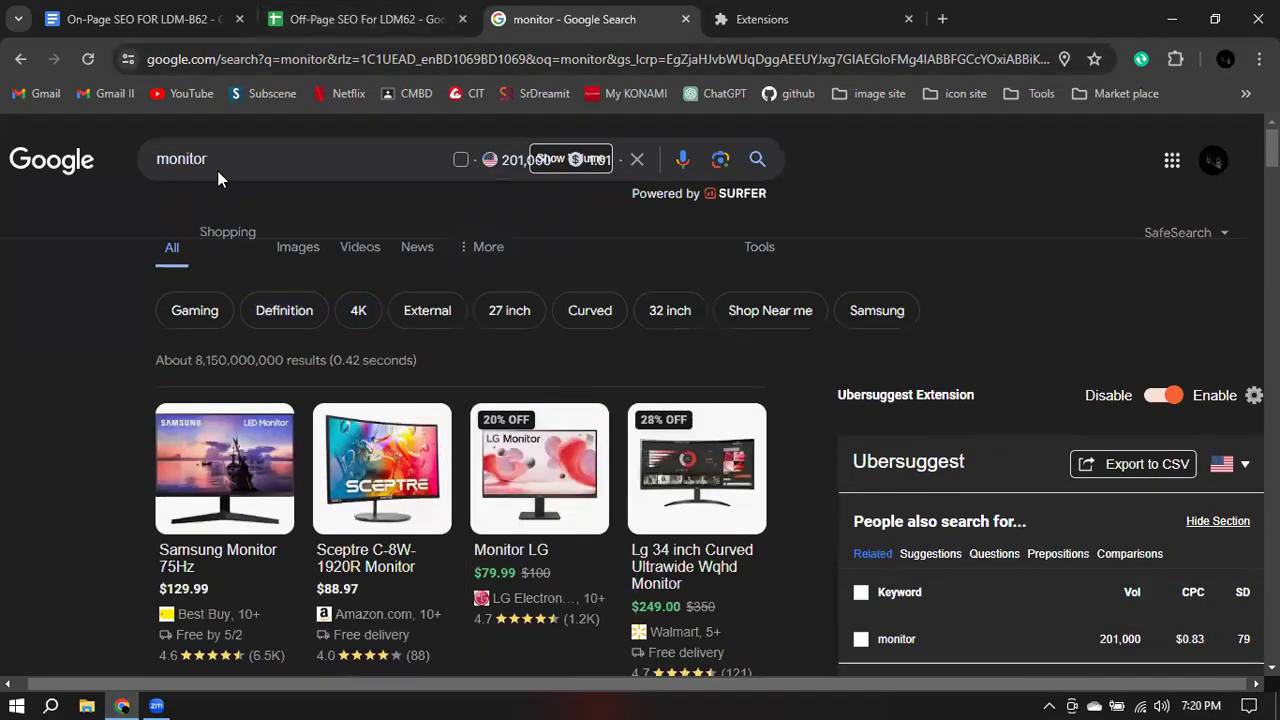
pyautogui.click(162, 160)
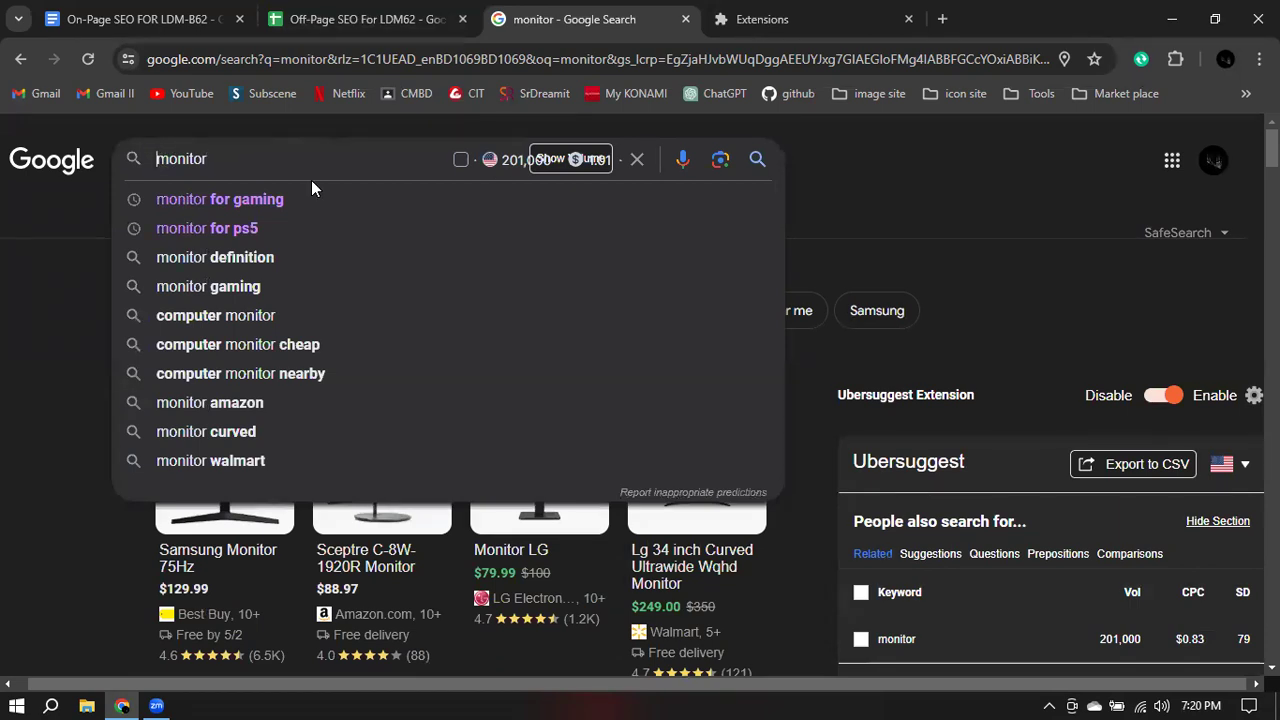
pyautogui.write('allin')
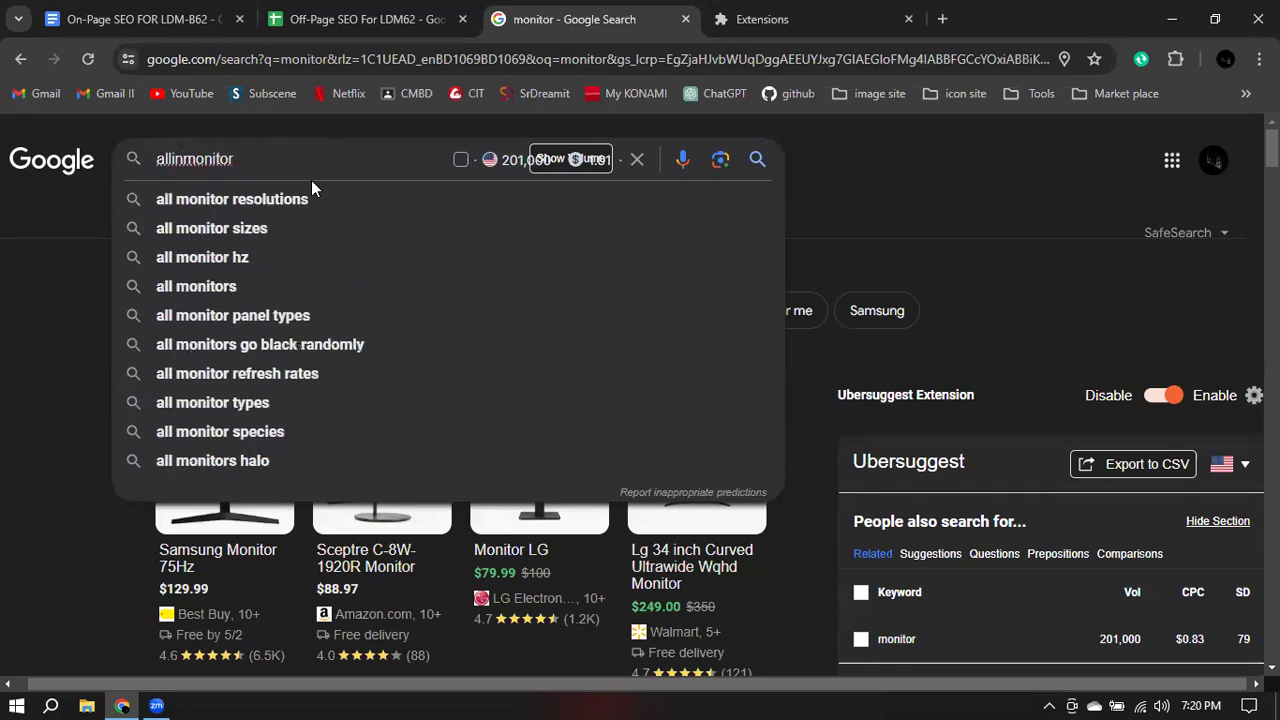
pyautogui.write('title:')
pyautogui.press('Escape')
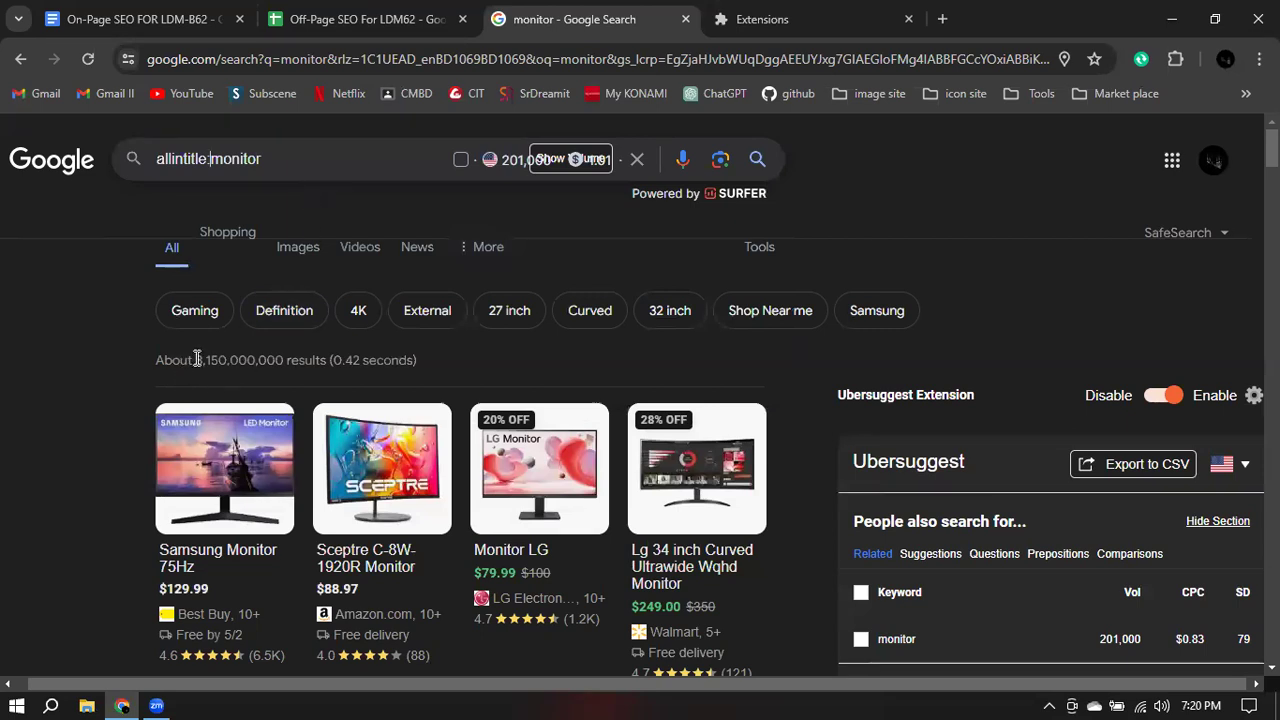
pyautogui.moveTo(197, 360); pyautogui.dragTo(284, 363)
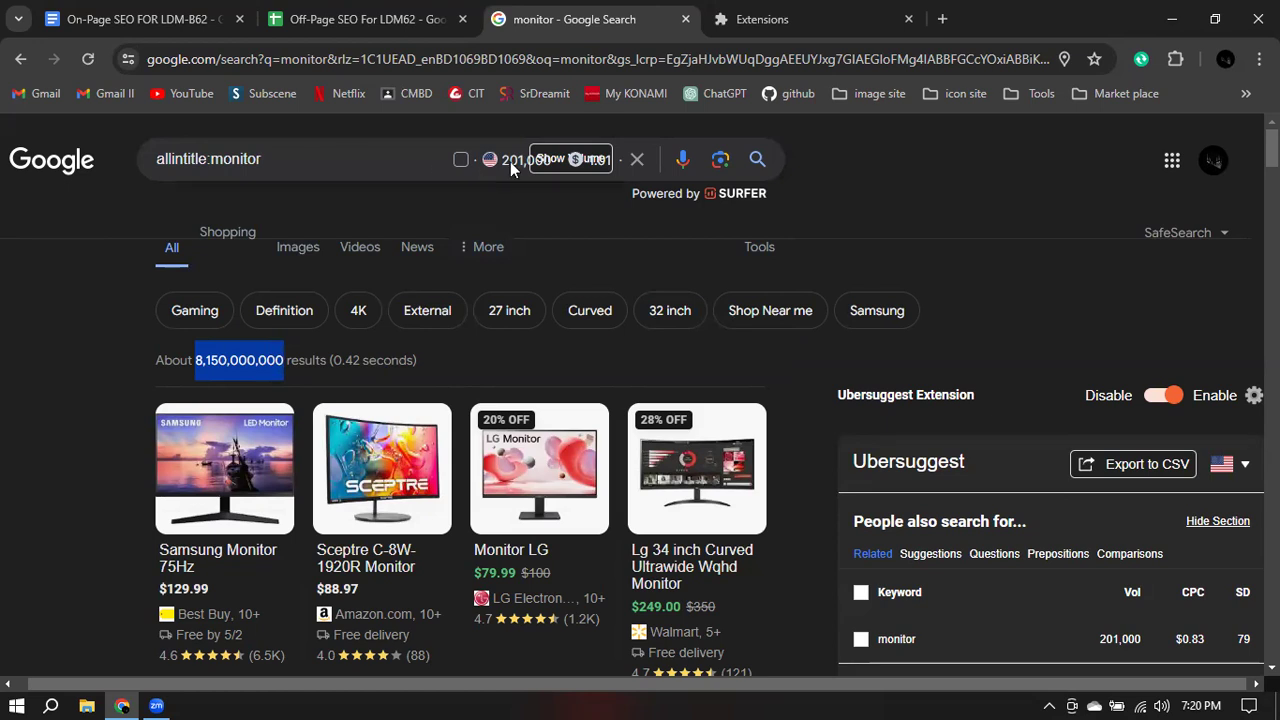
pyautogui.click(758, 163)
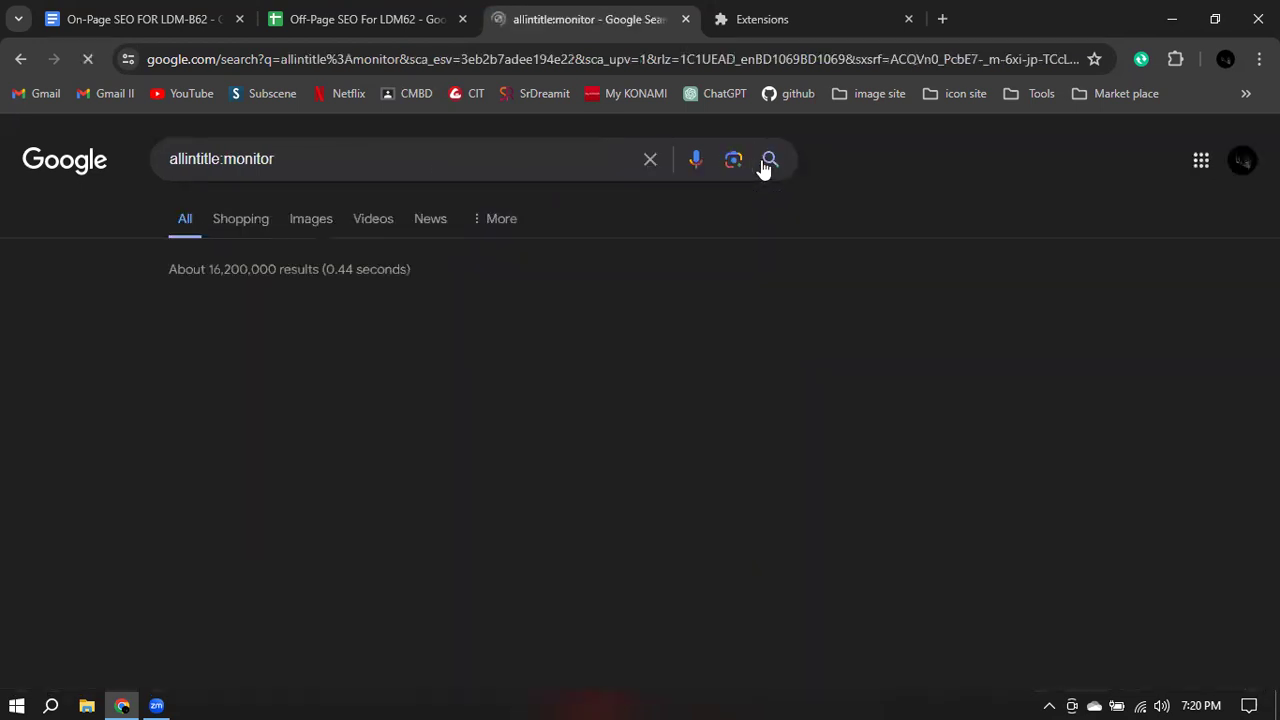
# - Take the allintitle result count and enter 16200000 under All in title for Monitor in the Off-Page SEO spreadsheet
pyautogui.moveTo(207, 268); pyautogui.dragTo(424, 276)
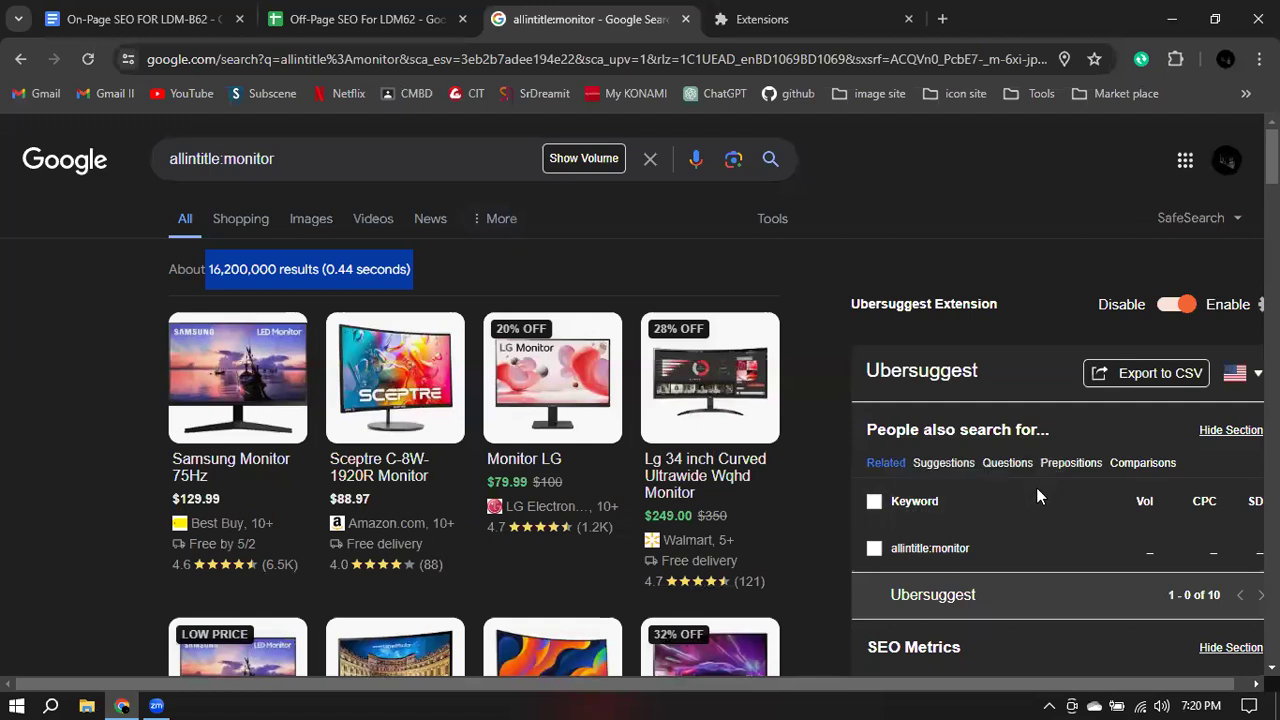
pyautogui.click(216, 268)
pyautogui.moveTo(214, 268); pyautogui.dragTo(230, 268)
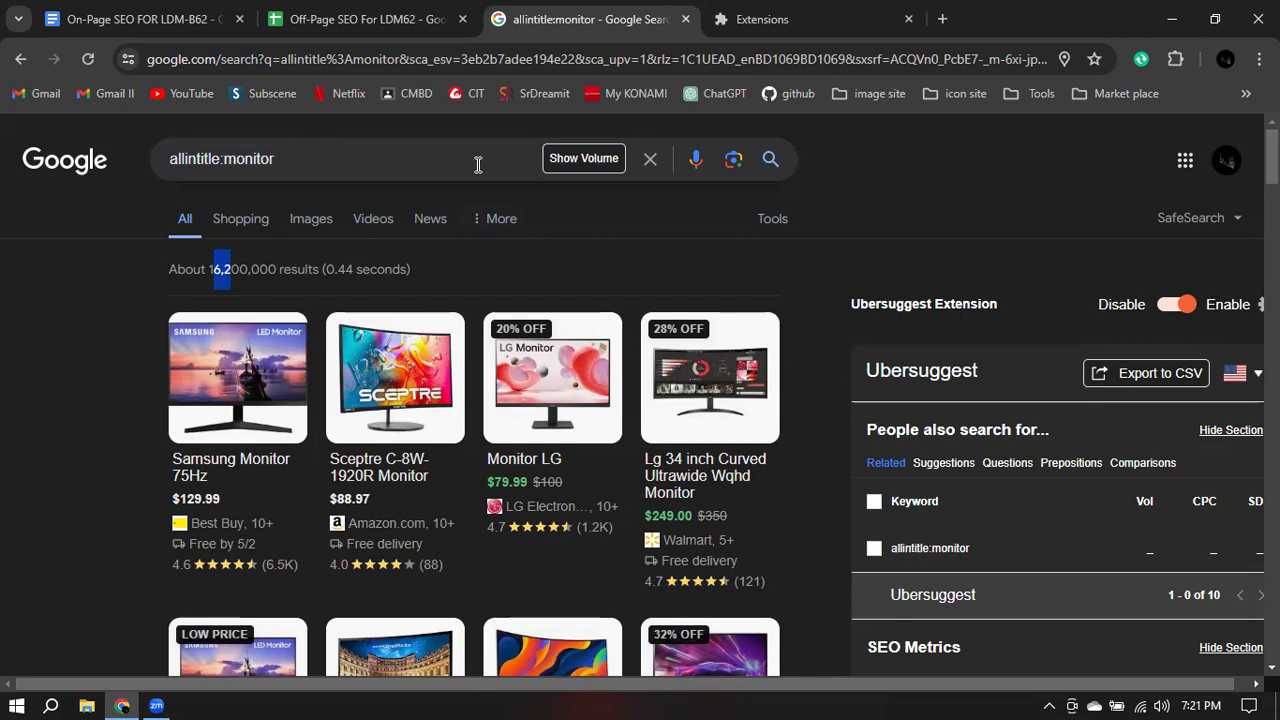
pyautogui.click(360, 19)
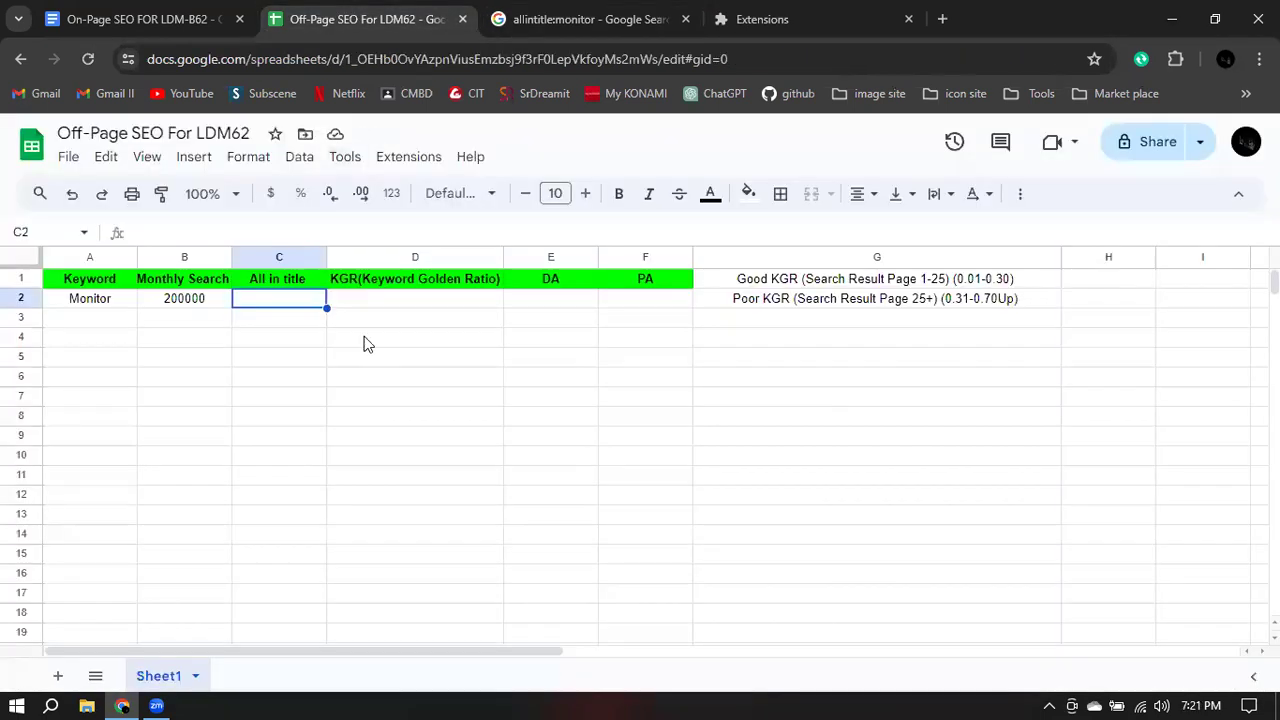
pyautogui.doubleClick(258, 300)
pyautogui.write('16200000')
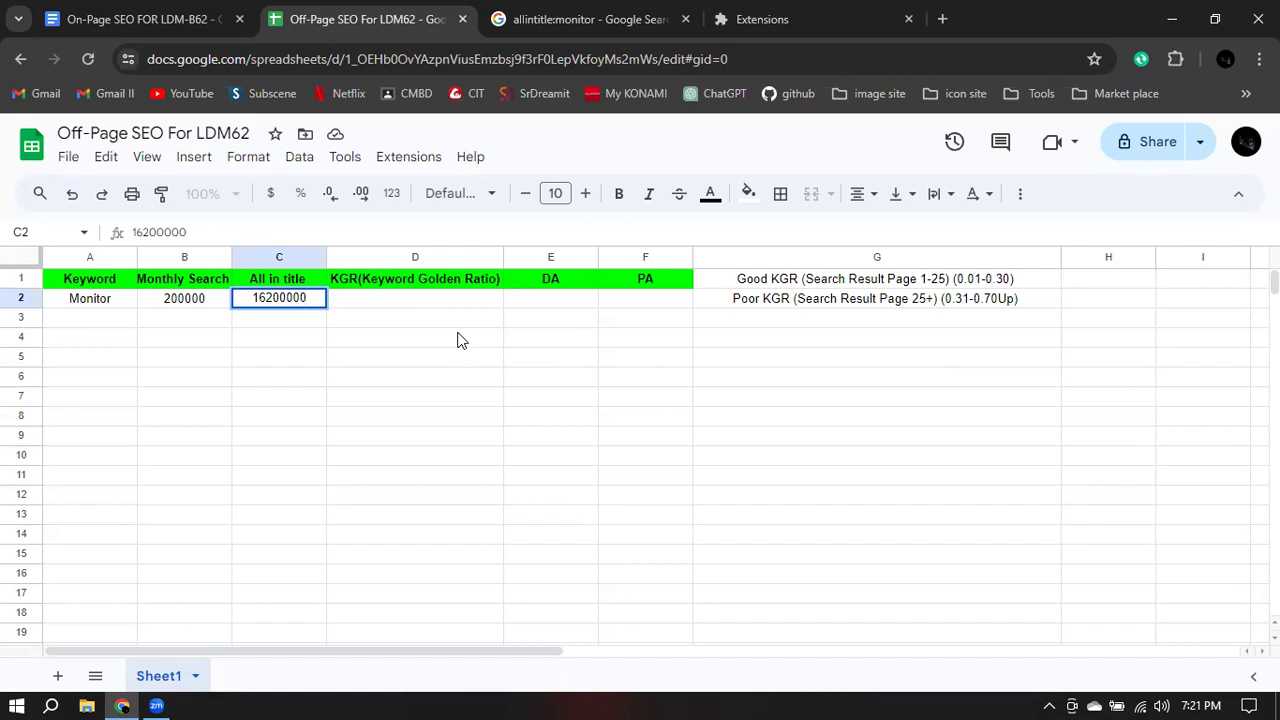
pyautogui.click(557, 294)
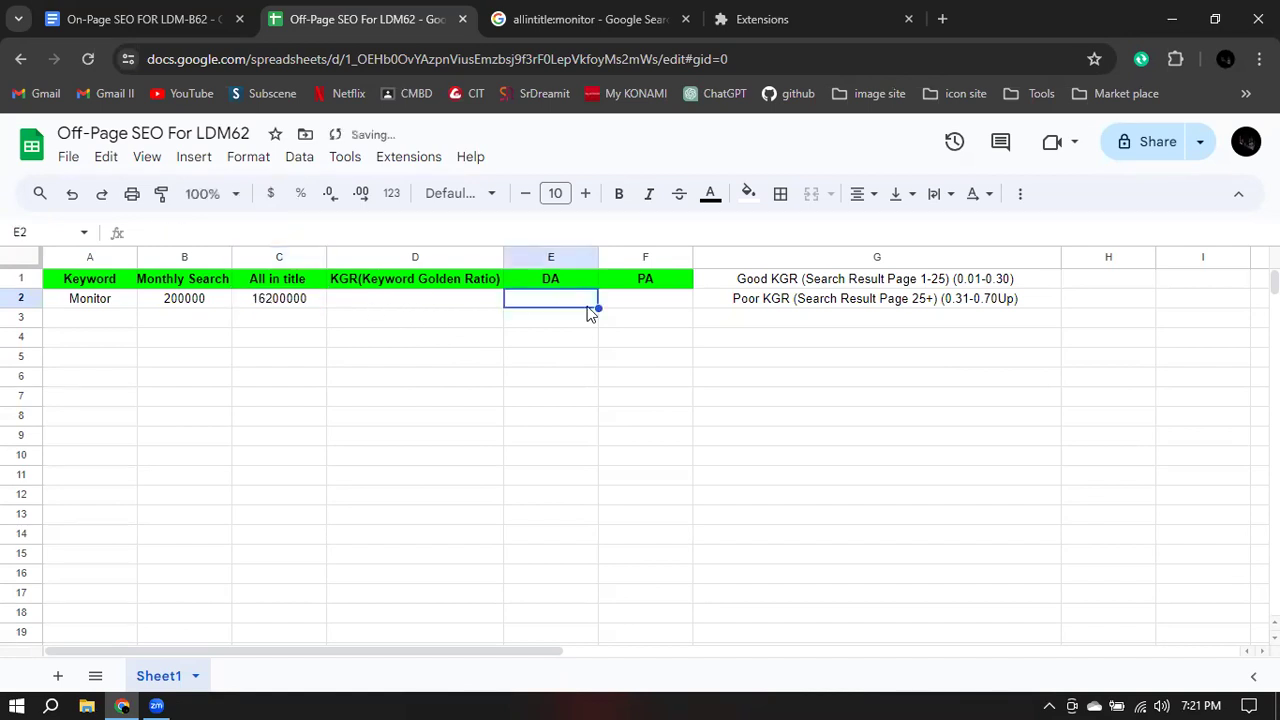
# - Examine the Domain Authority values across the allintitle:monitor results in Google, from Best Buy down to Samsung
pyautogui.click(583, 17)
pyautogui.scroll(-10, 452, 480)
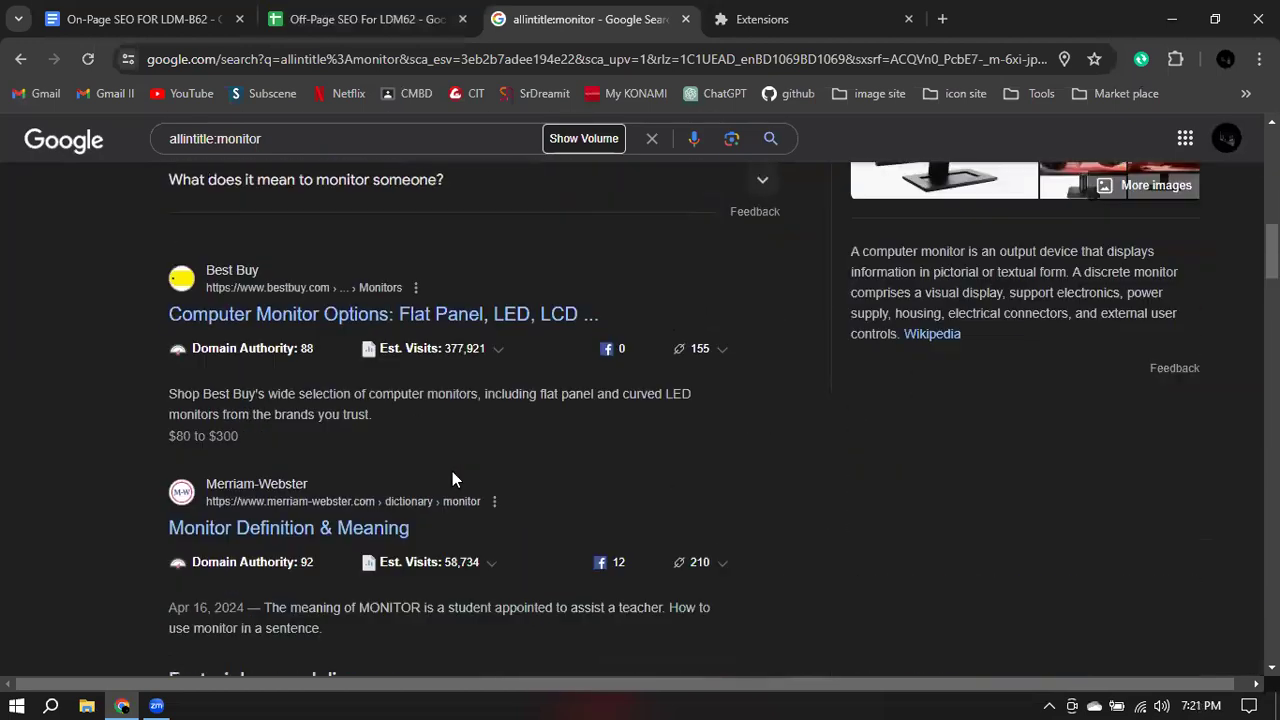
pyautogui.scroll(2, 265, 302)
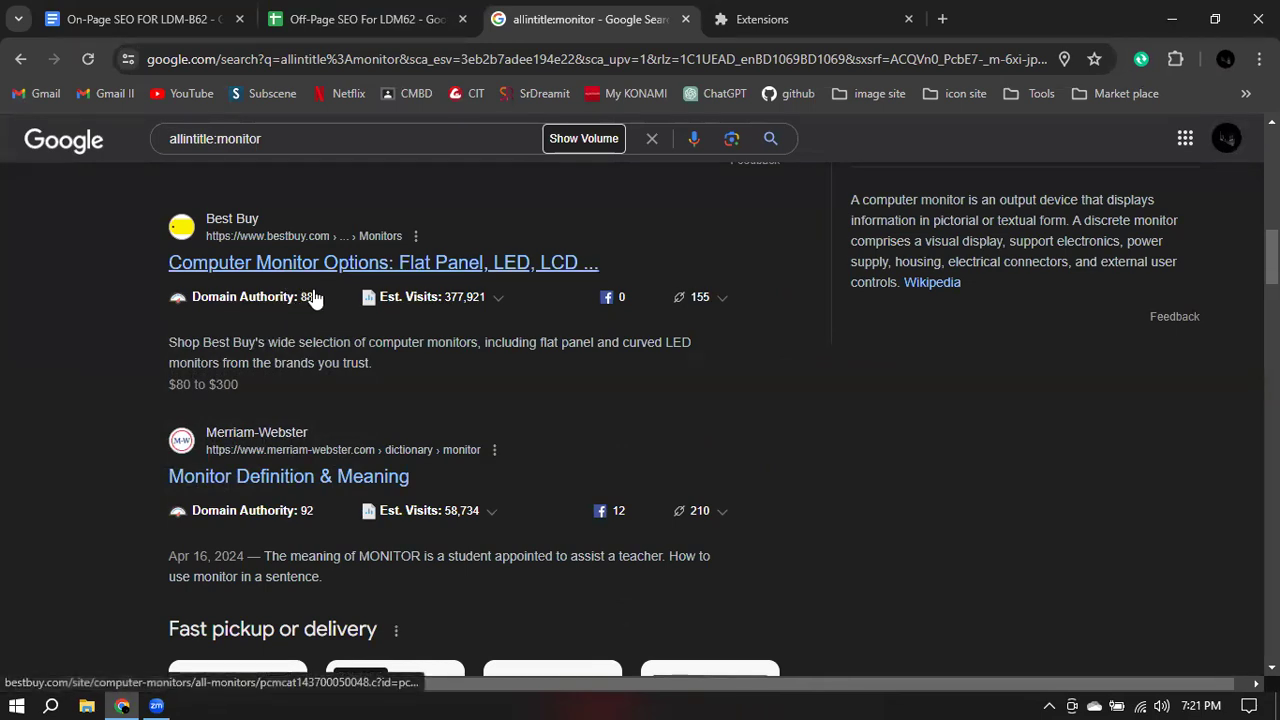
pyautogui.scroll(-9, 315, 520)
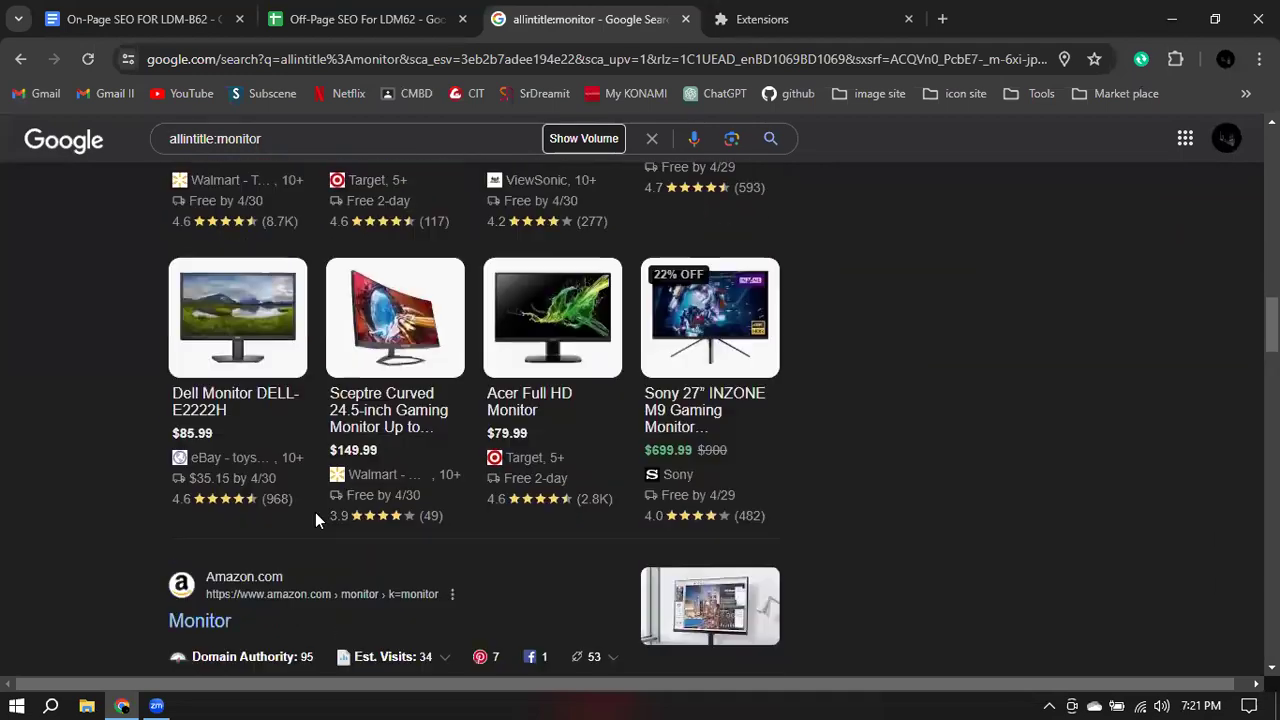
pyautogui.scroll(-8, 317, 356)
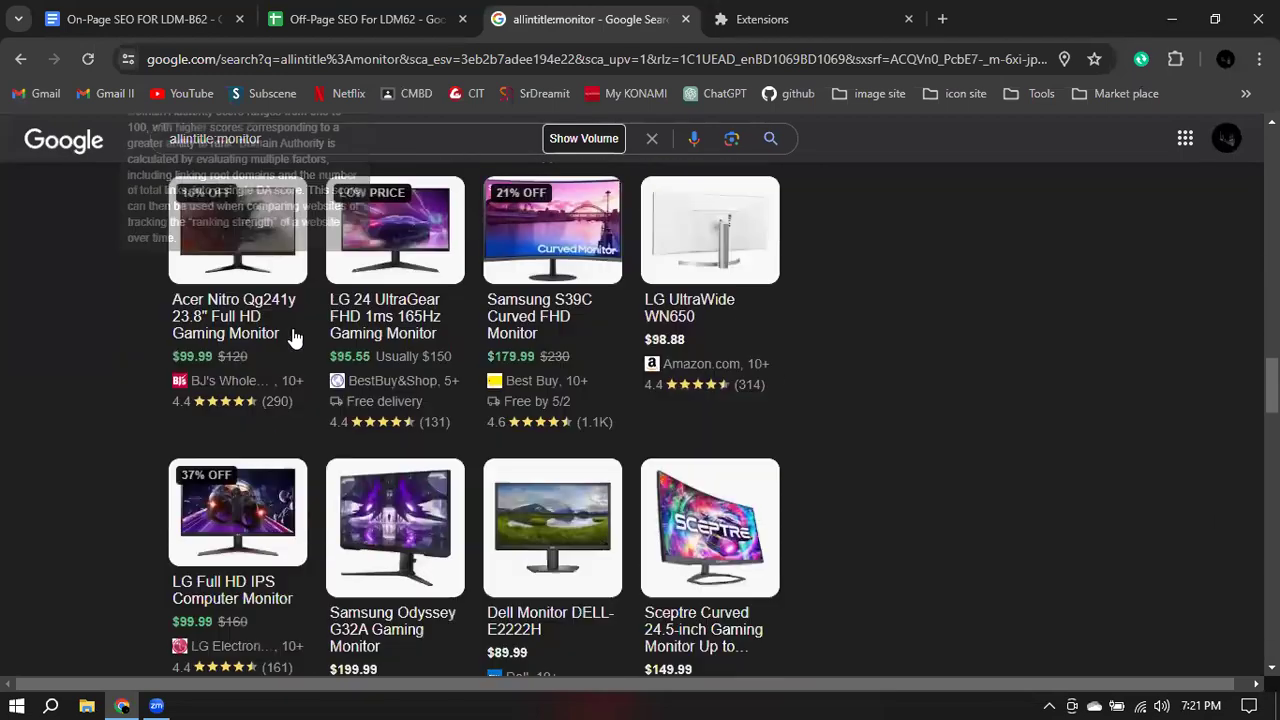
pyautogui.scroll(-7, 317, 356)
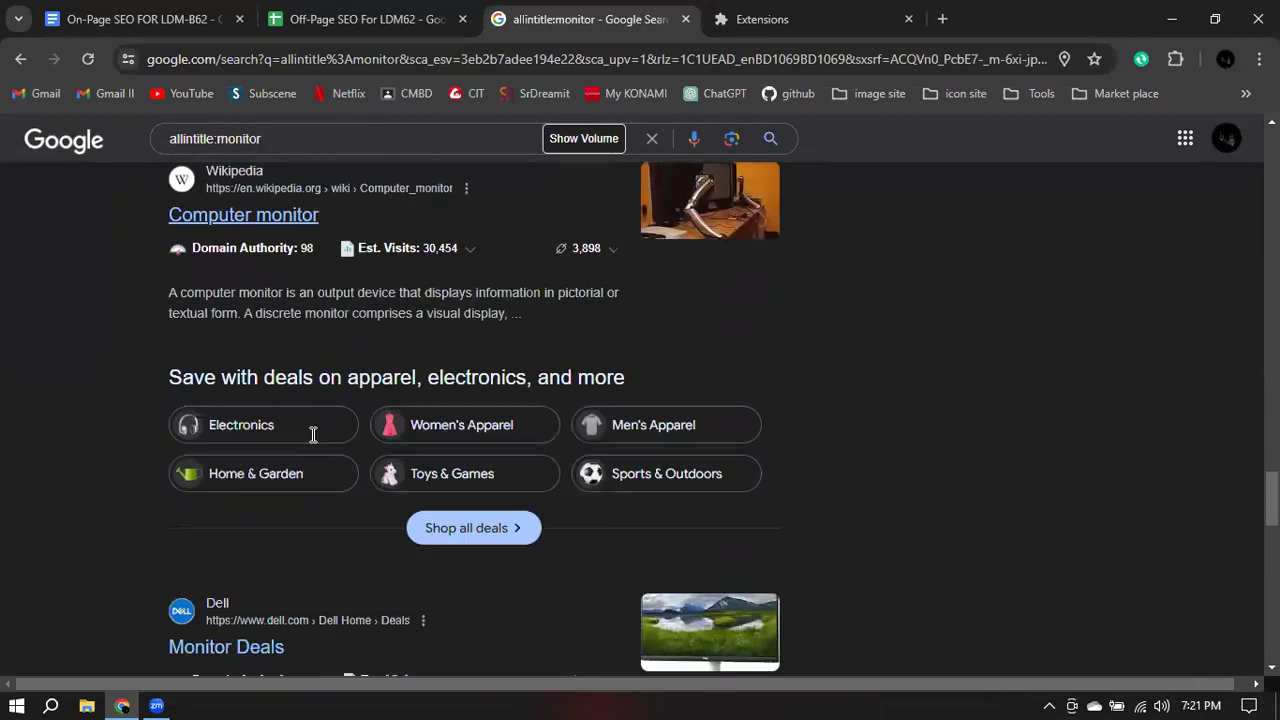
pyautogui.scroll(2, 298, 393)
pyautogui.scroll(-6, 314, 406)
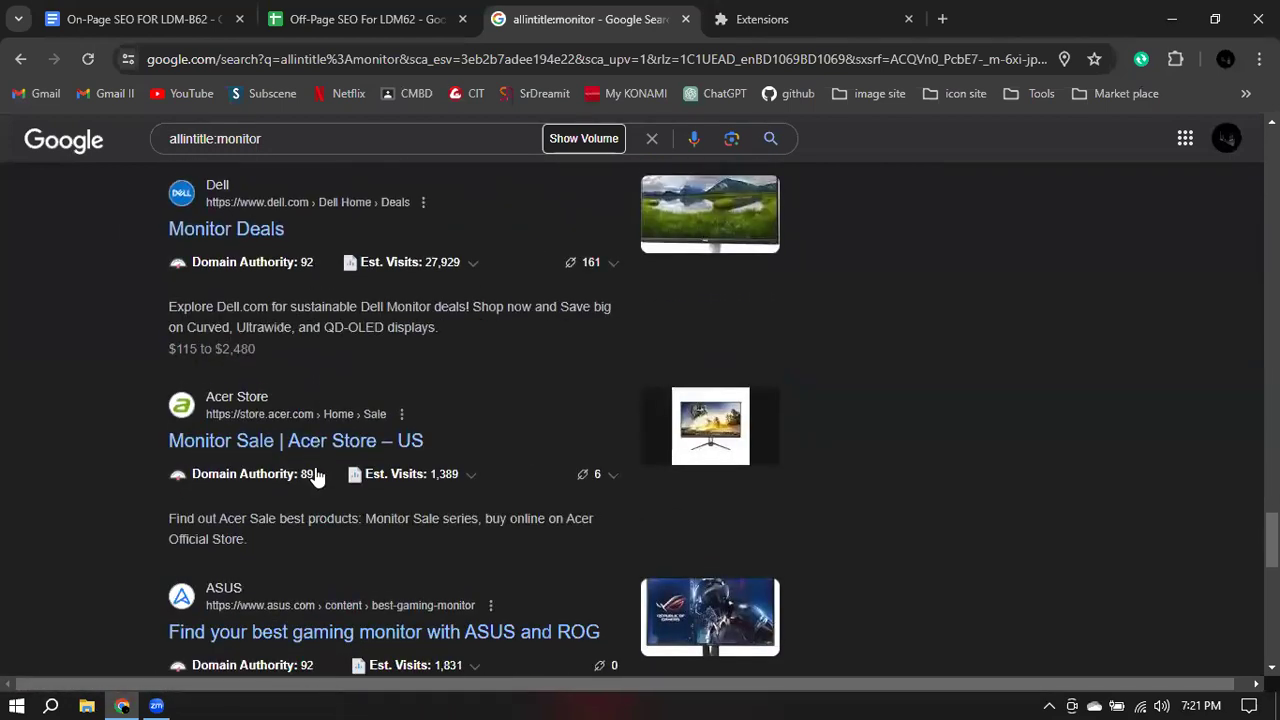
pyautogui.scroll(-3, 315, 470)
pyautogui.scroll(-4, 306, 402)
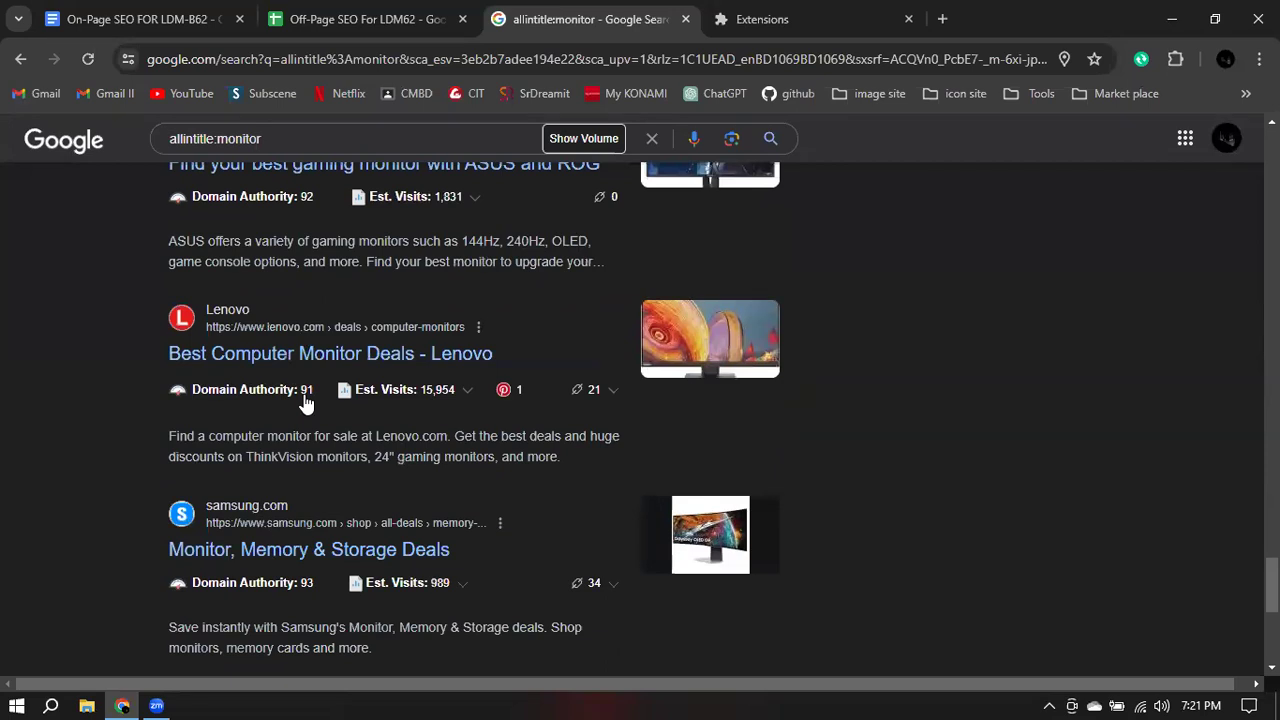
pyautogui.scroll(-3, 311, 422)
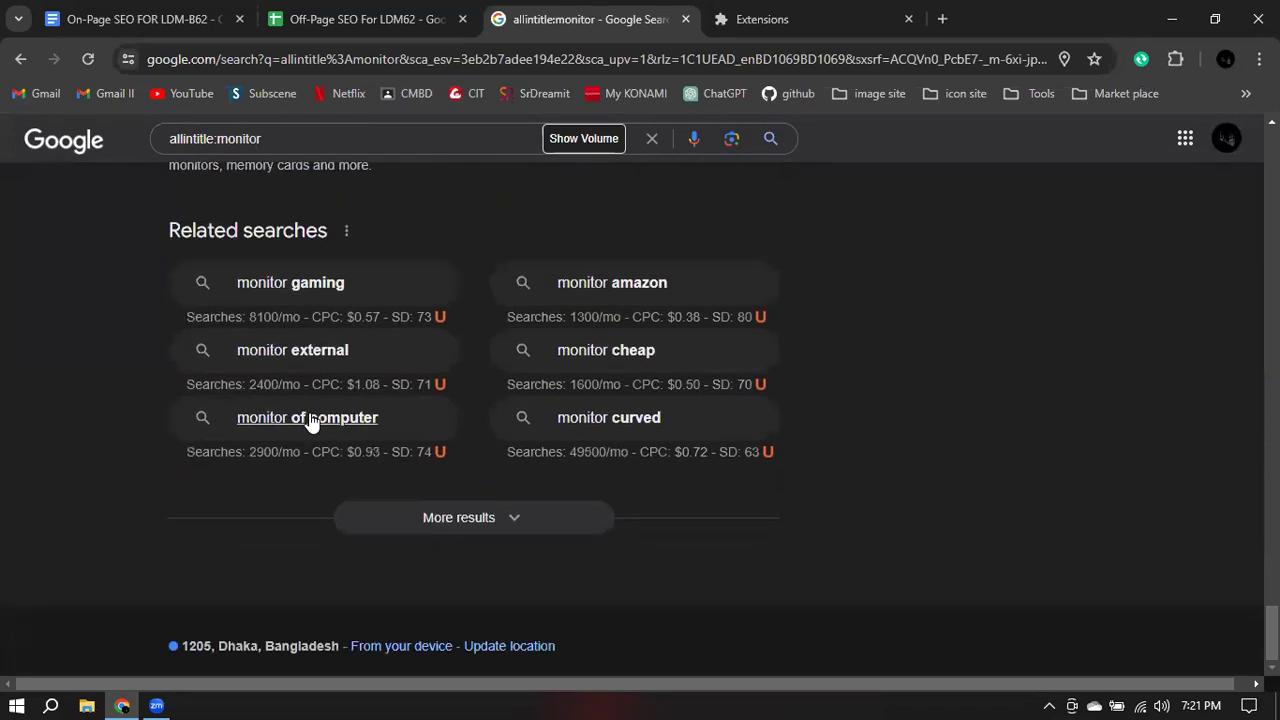
# - Load more allintitle:monitor results, check them for Ubersuggest metrics, and return to the Off-Page SEO spreadsheet
pyautogui.click(470, 524)
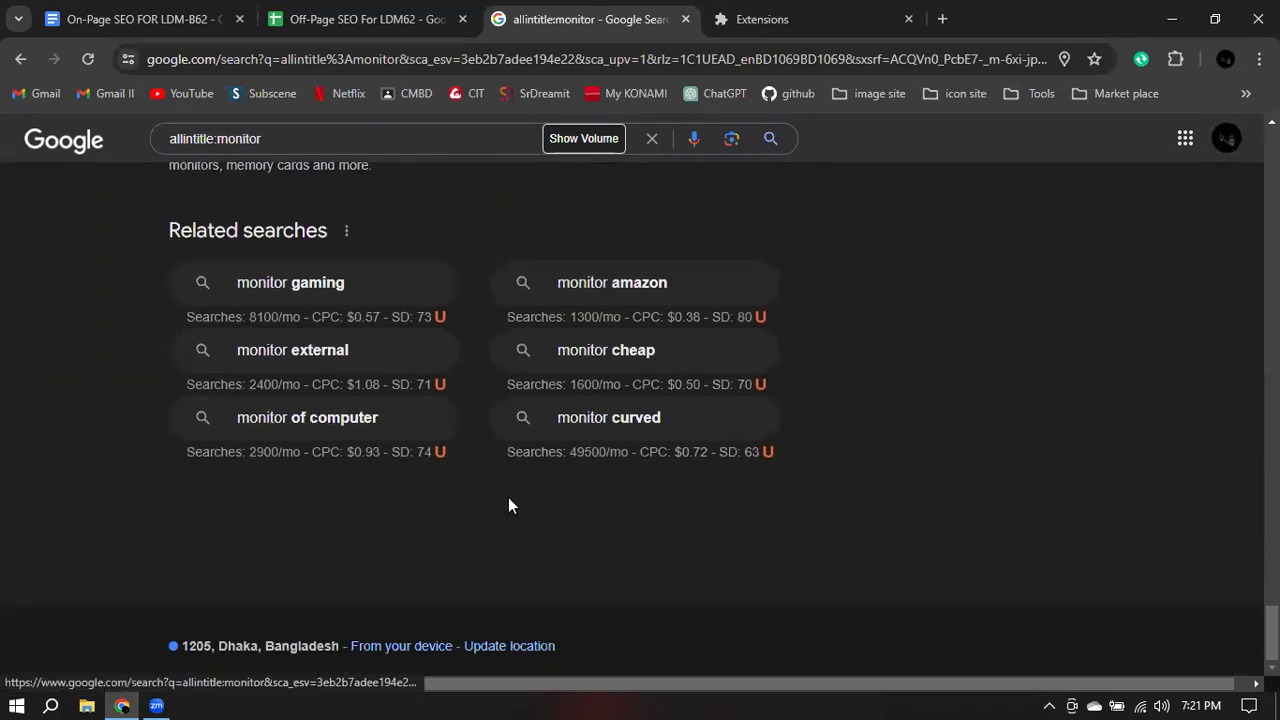
pyautogui.scroll(-9, 510, 507)
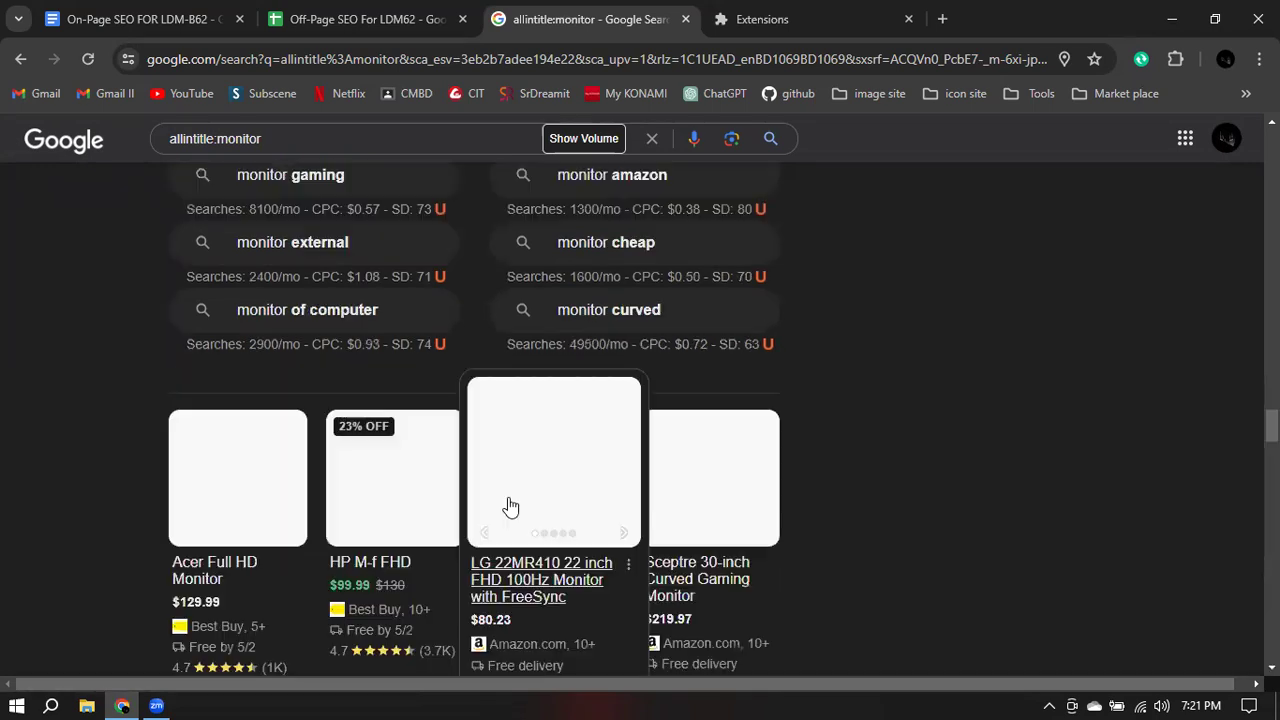
pyautogui.scroll(-8, 510, 505)
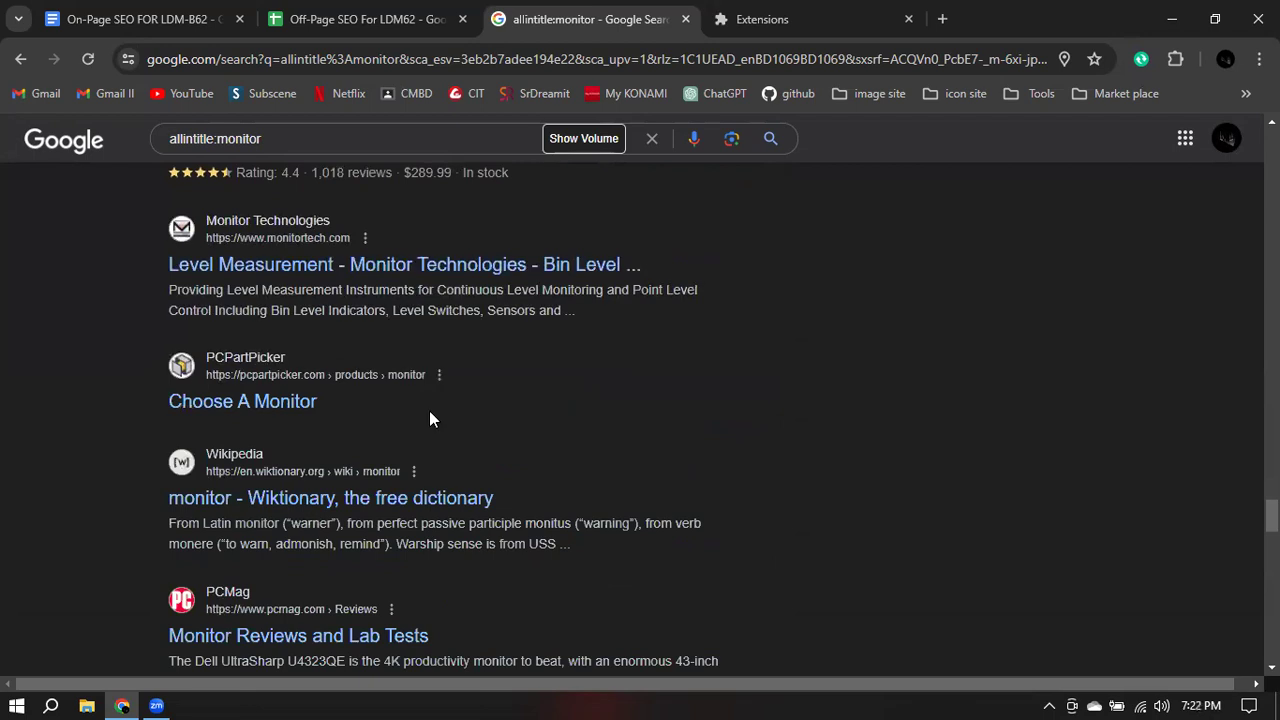
pyautogui.scroll(2, 429, 418)
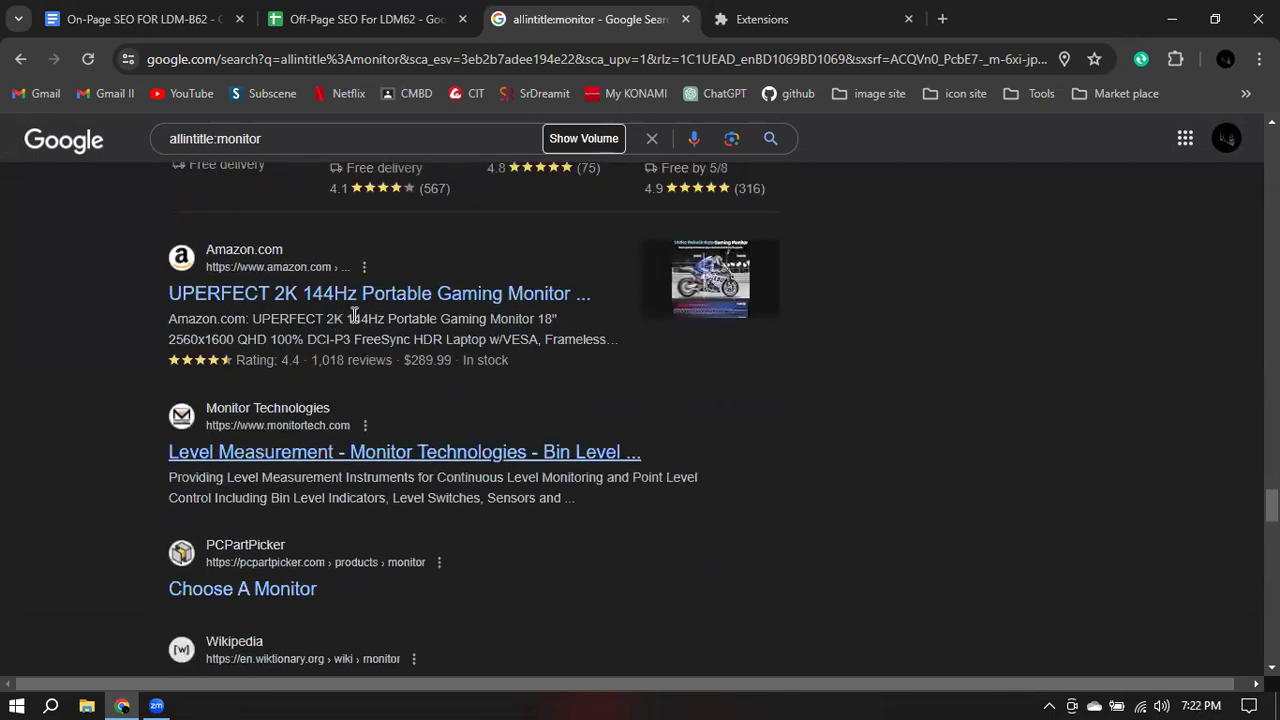
pyautogui.scroll(5, 843, 482)
pyautogui.scroll(4, 843, 482)
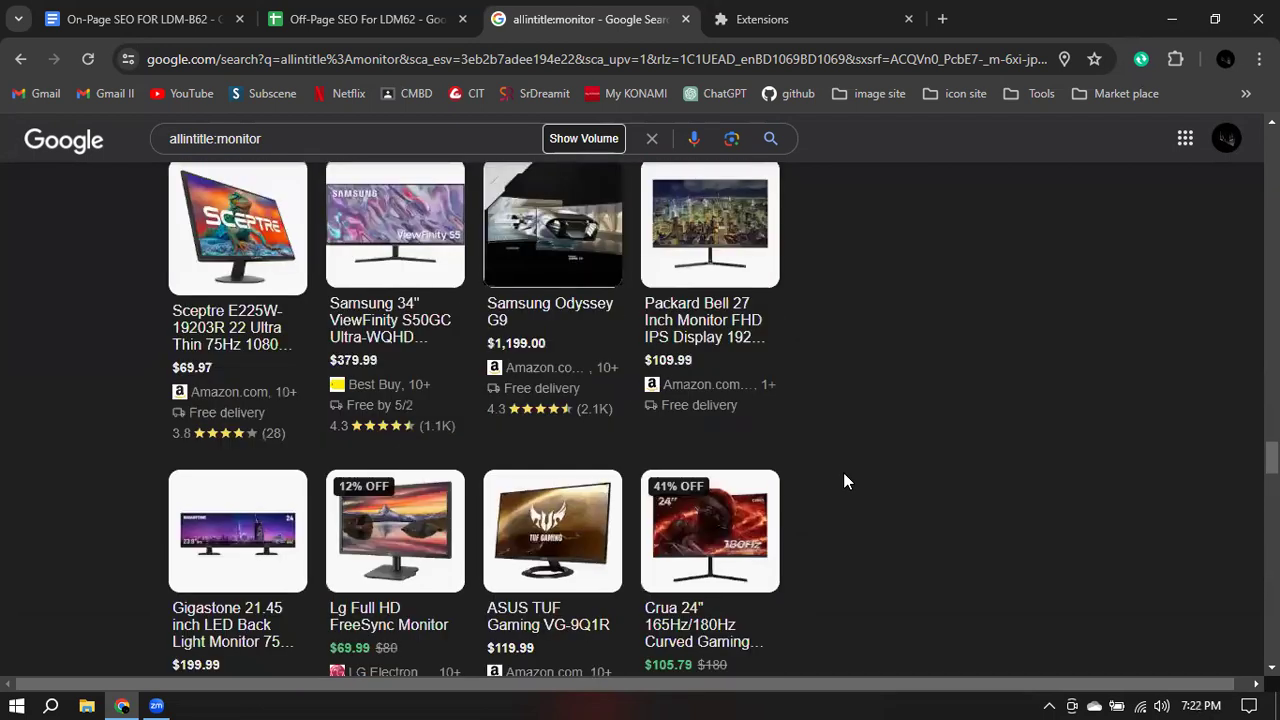
pyautogui.scroll(10, 640, 400)
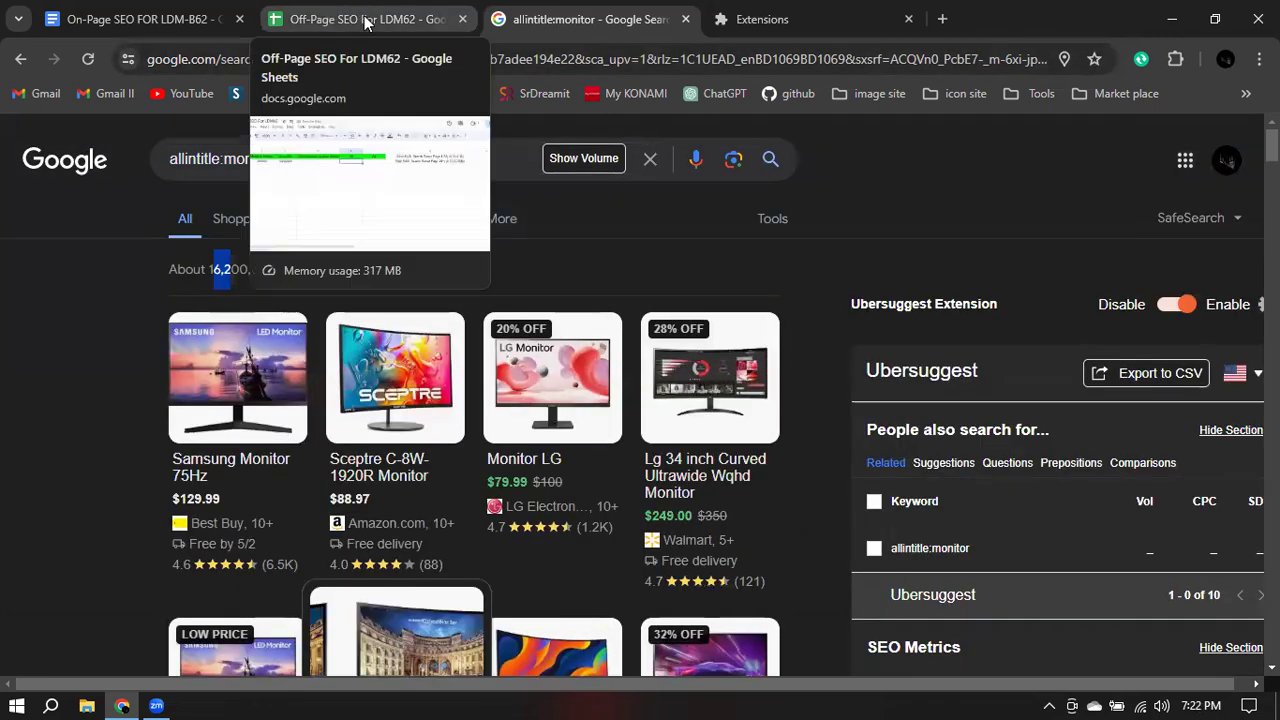
pyautogui.click(370, 22)
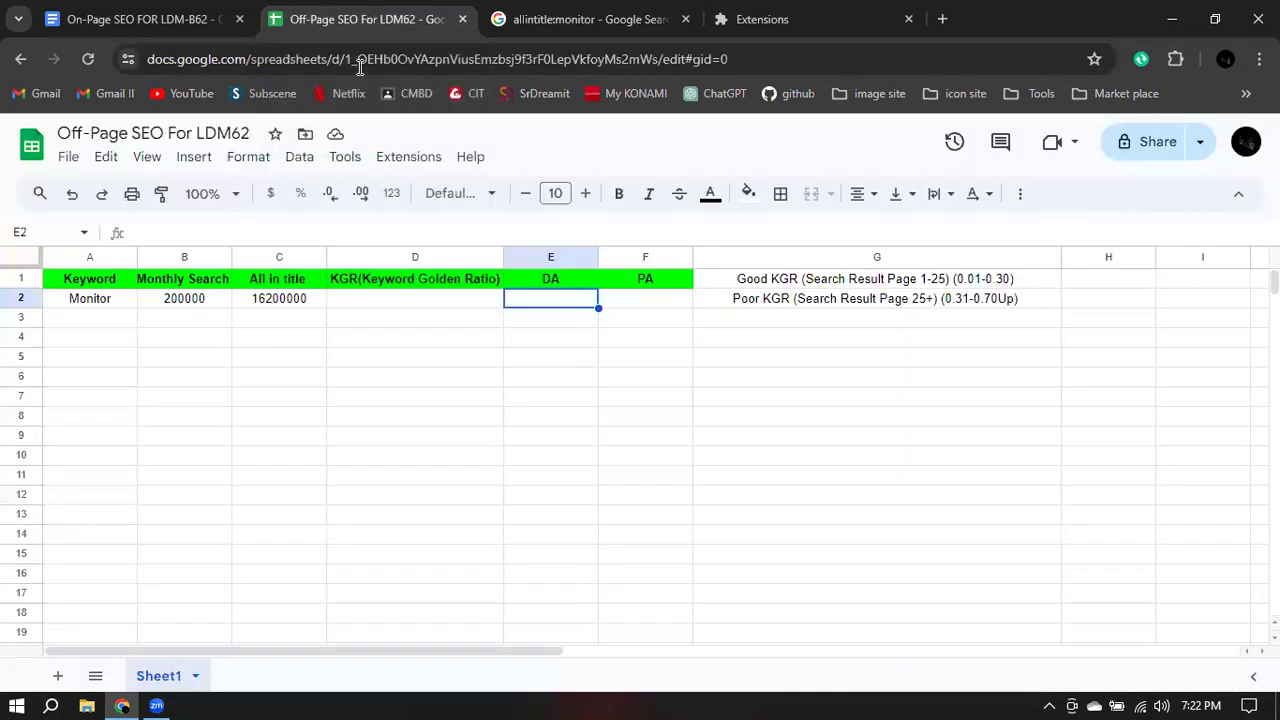
# - Enter 90 under DA for Monitor and fit the DA and PA column widths to their contents
pyautogui.doubleClick(562, 300)
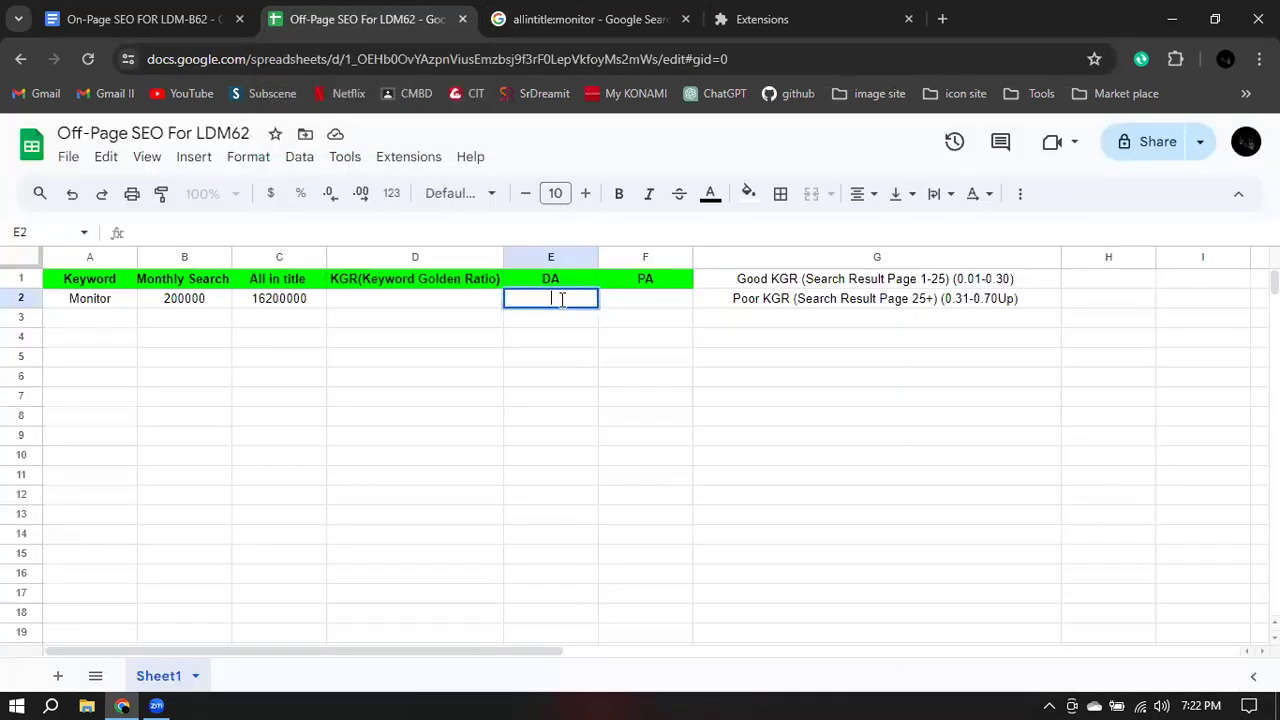
pyautogui.write('90')
pyautogui.click(574, 419)
pyautogui.moveTo(599, 257); pyautogui.dragTo(601, 257)
pyautogui.doubleClick(600, 257)
pyautogui.doubleClick(623, 257)
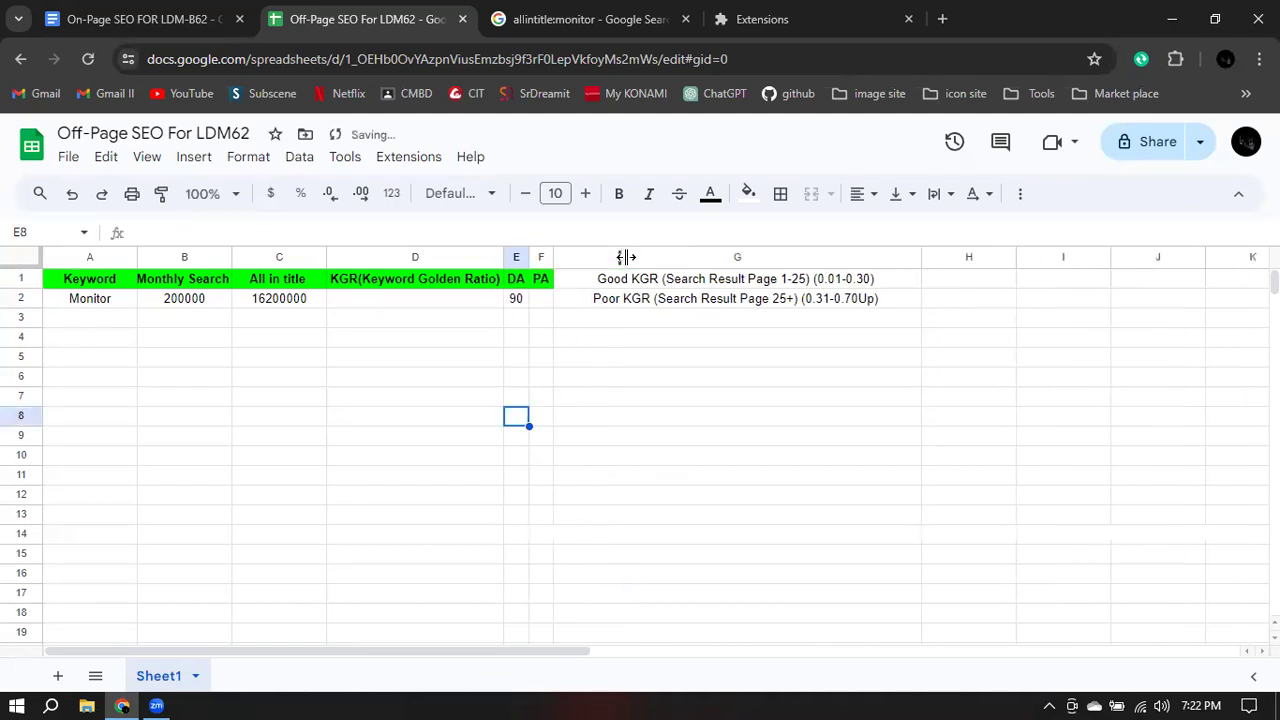
pyautogui.click(538, 302)
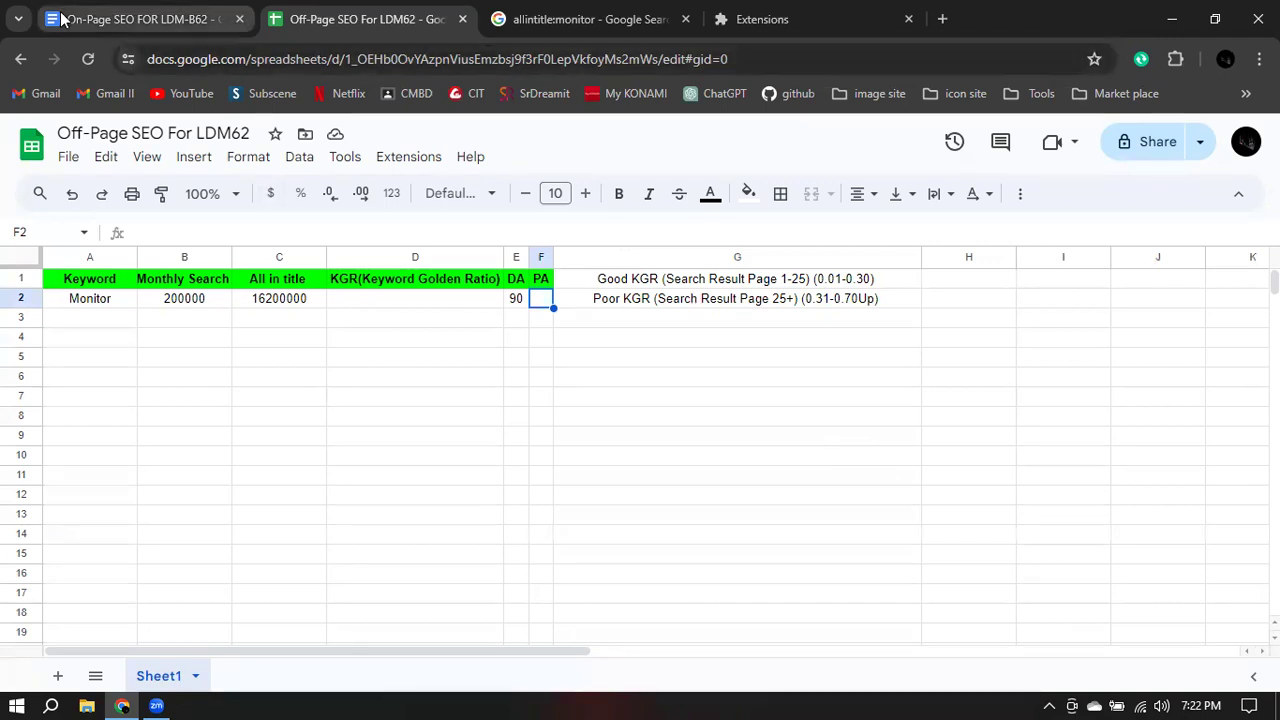
# - Look up the second keyword in the On-Page SEO document and enter it as Gaming Montor below Monitor in the Off-Page SEO spreadsheet
pyautogui.click(140, 19)
pyautogui.scroll(2, 388, 336)
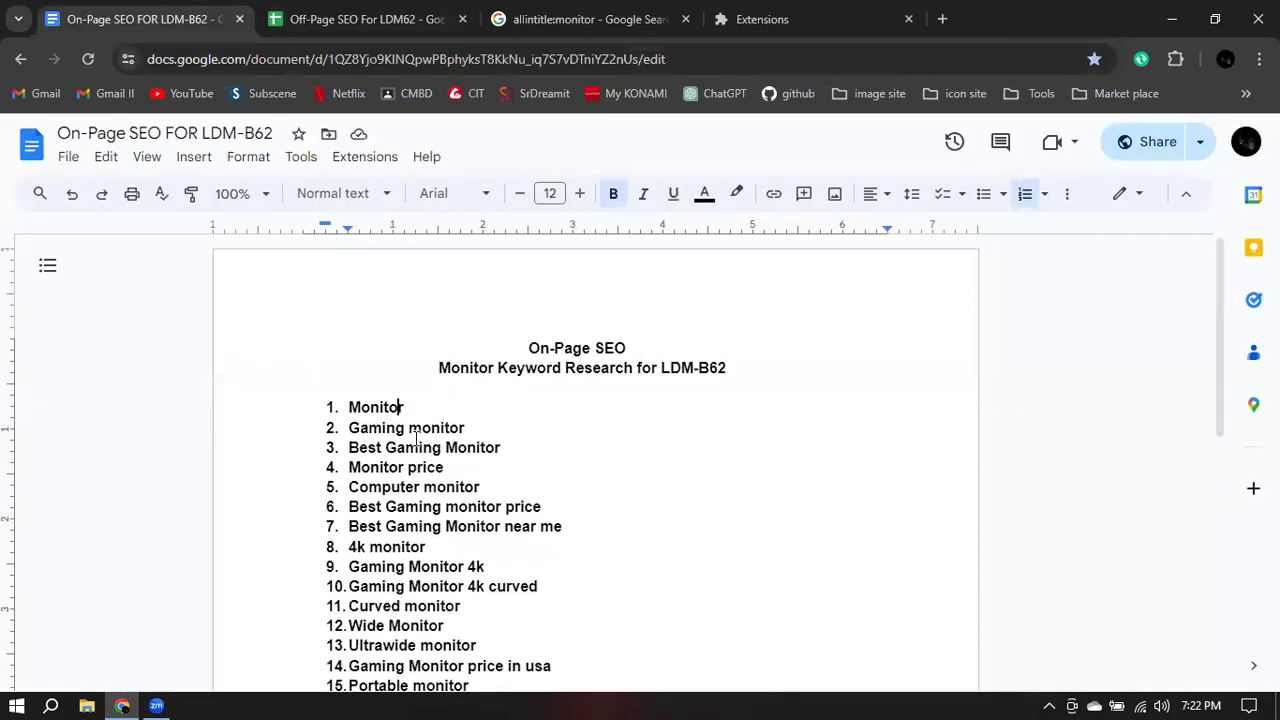
pyautogui.click(346, 428)
pyautogui.click(468, 428)
pyautogui.click(392, 19)
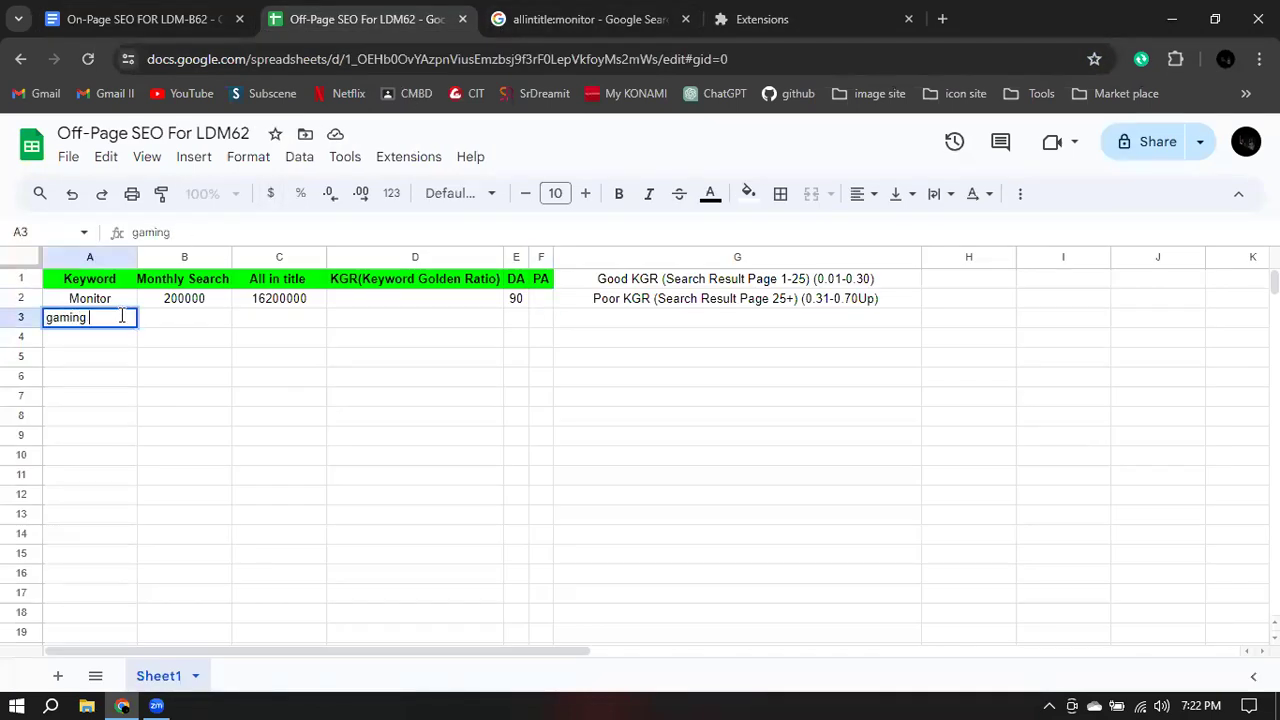
pyautogui.write('G')
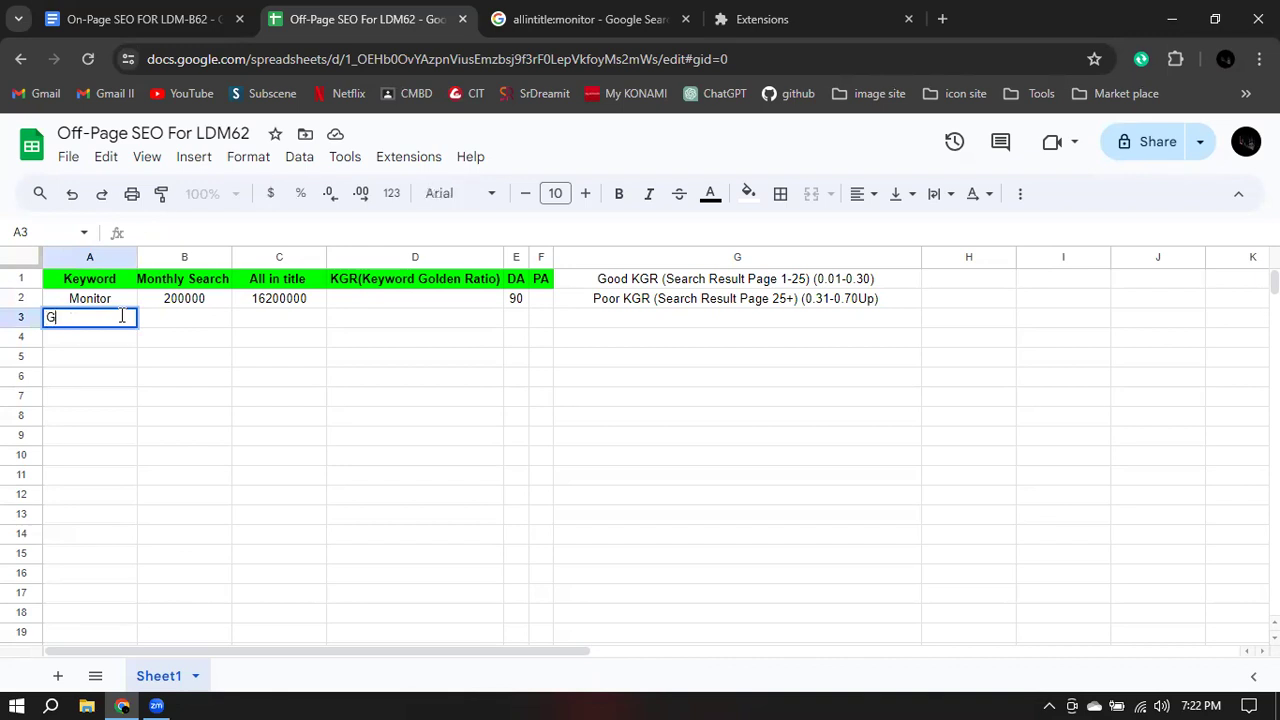
pyautogui.write('aming Montor')
pyautogui.click(206, 328)
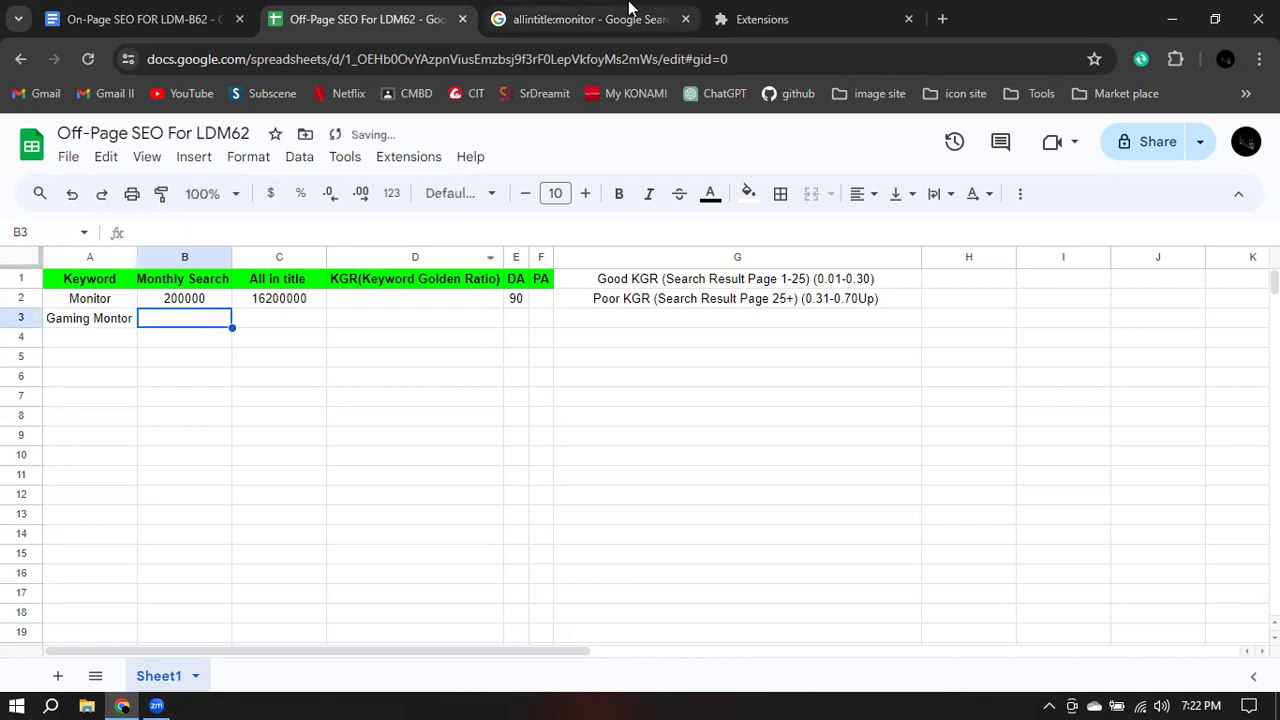
# - Search Google for gaming monitor and show the keyword's monthly search volume
pyautogui.click(629, 12)
pyautogui.tripleClick(320, 156)
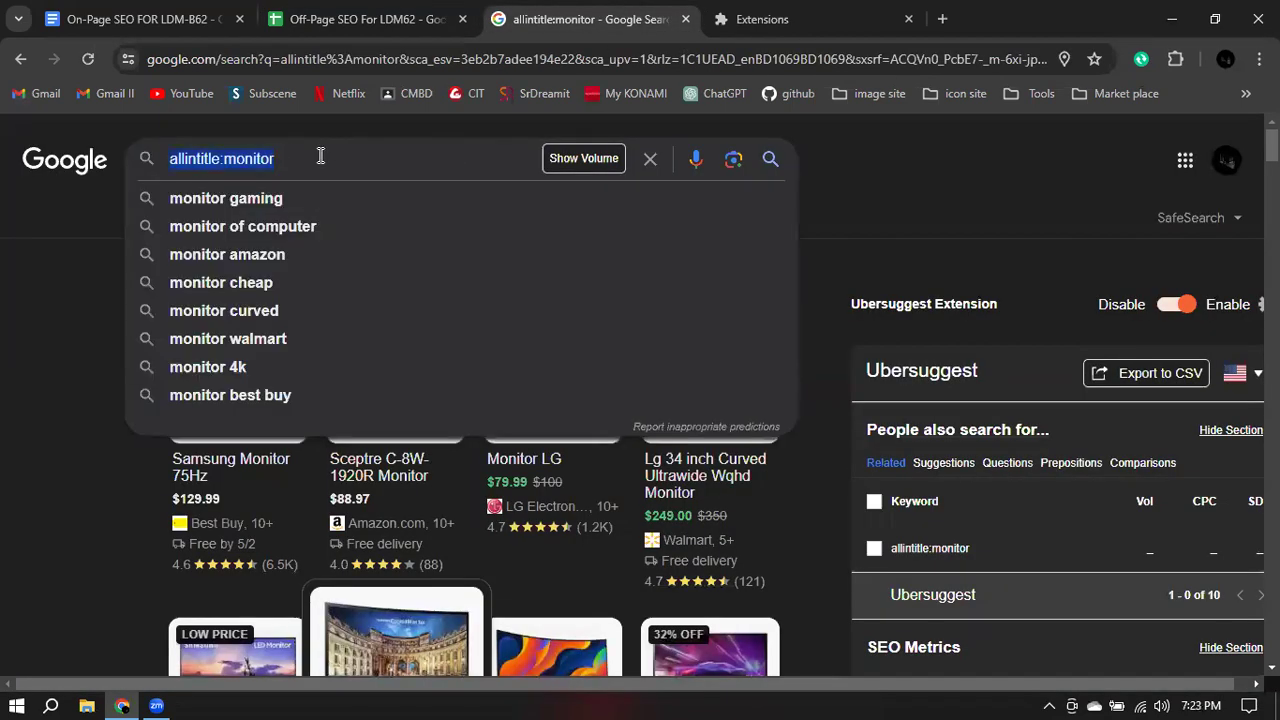
pyautogui.write('gaming ')
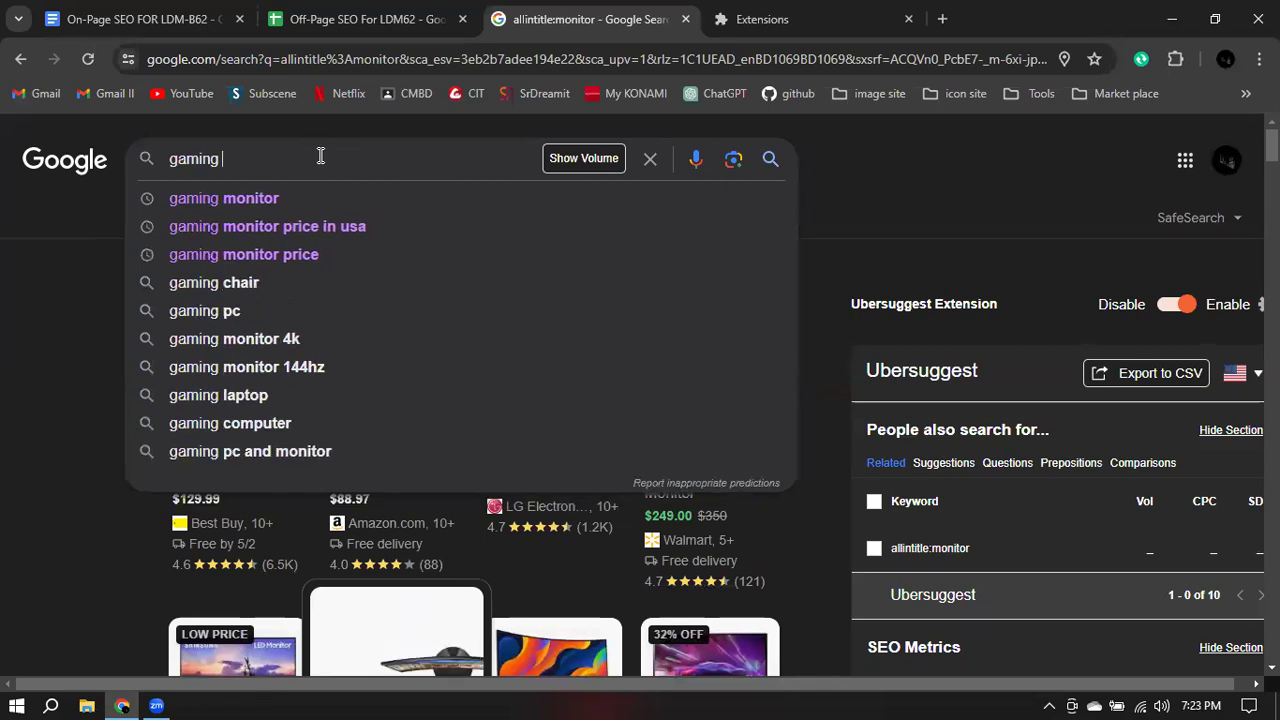
pyautogui.write('monitor')
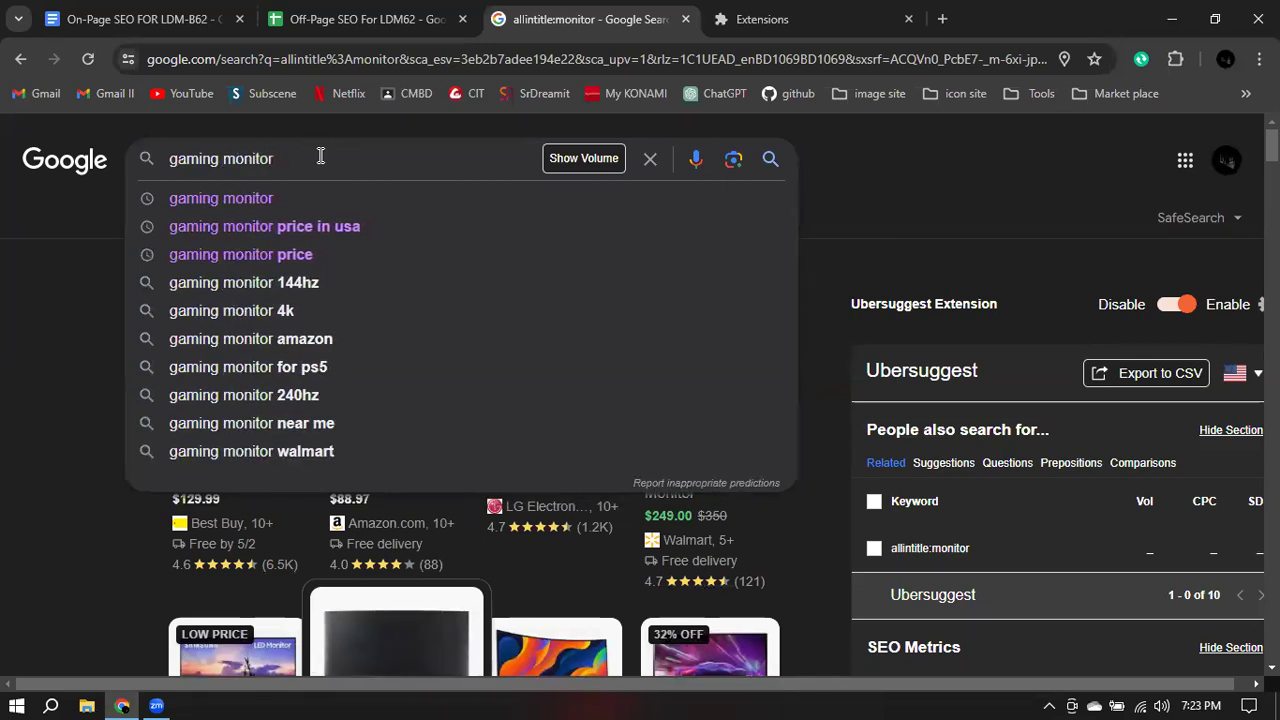
pyautogui.press('Return')
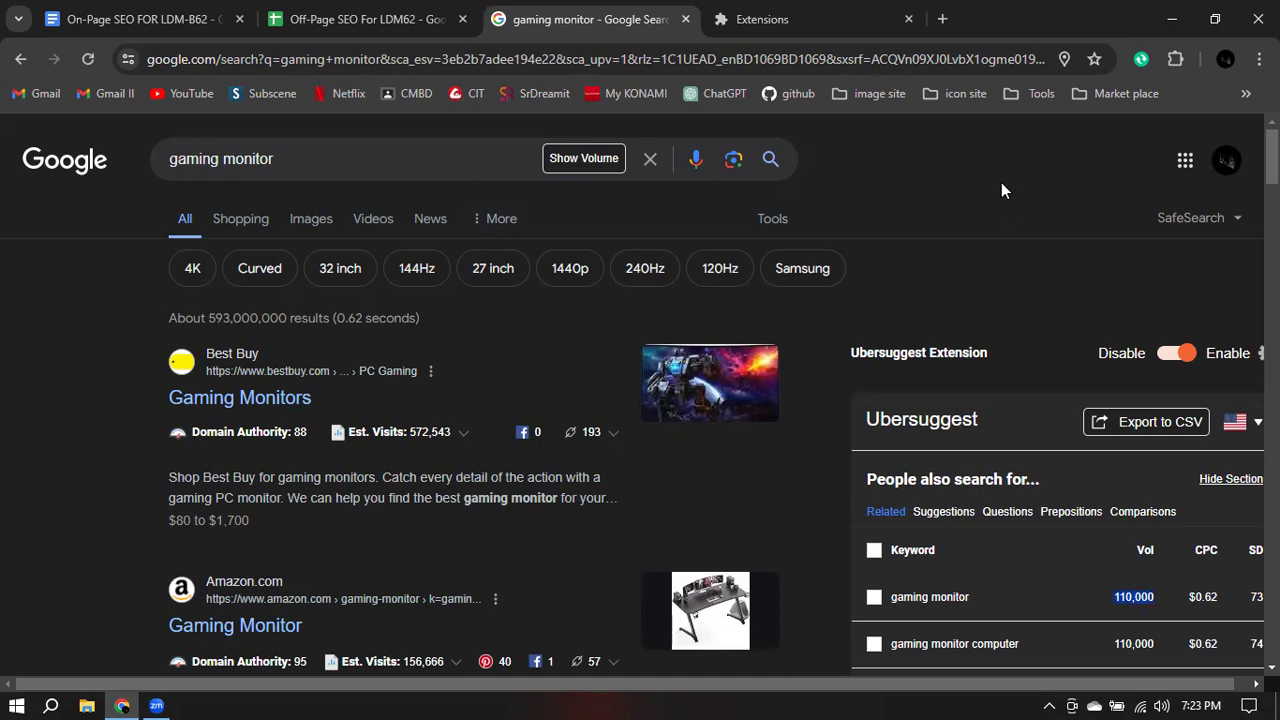
pyautogui.click(588, 166)
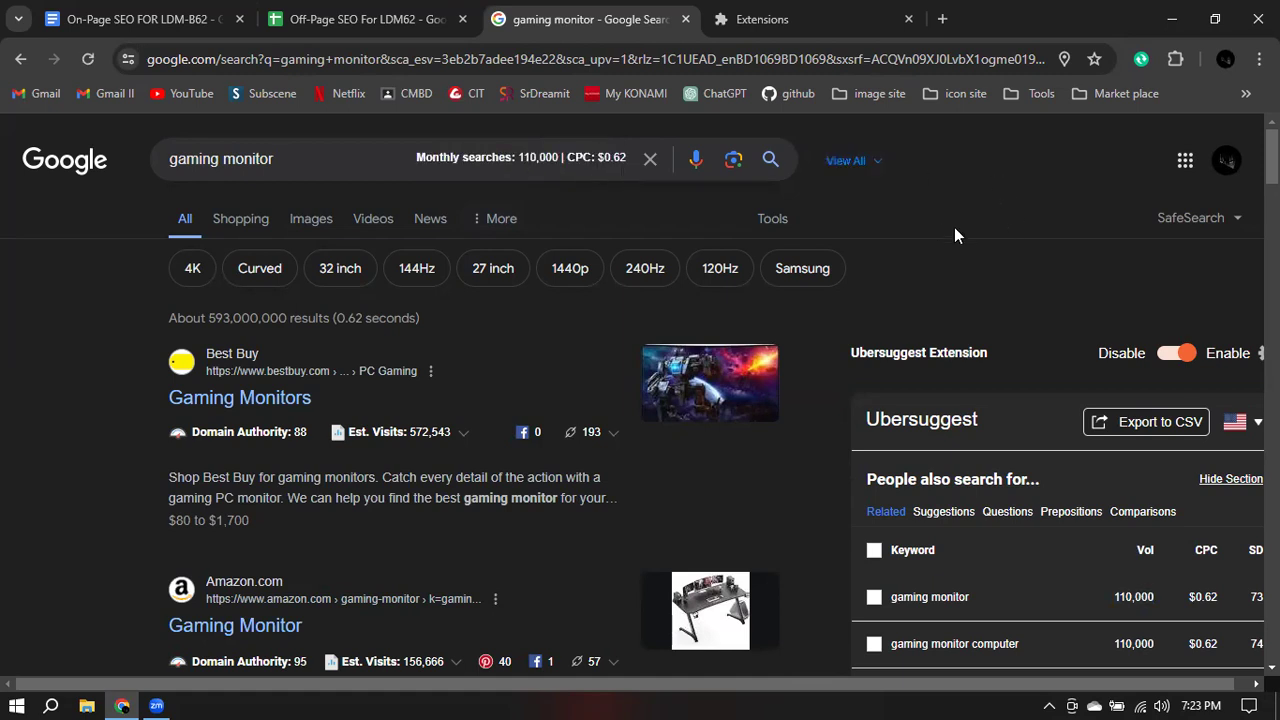
# - Review the gaming monitor results down to the related searches, look through the installed extensions, and close the Extensions page
pyautogui.scroll(-7, 955, 230)
pyautogui.scroll(-15, 815, 249)
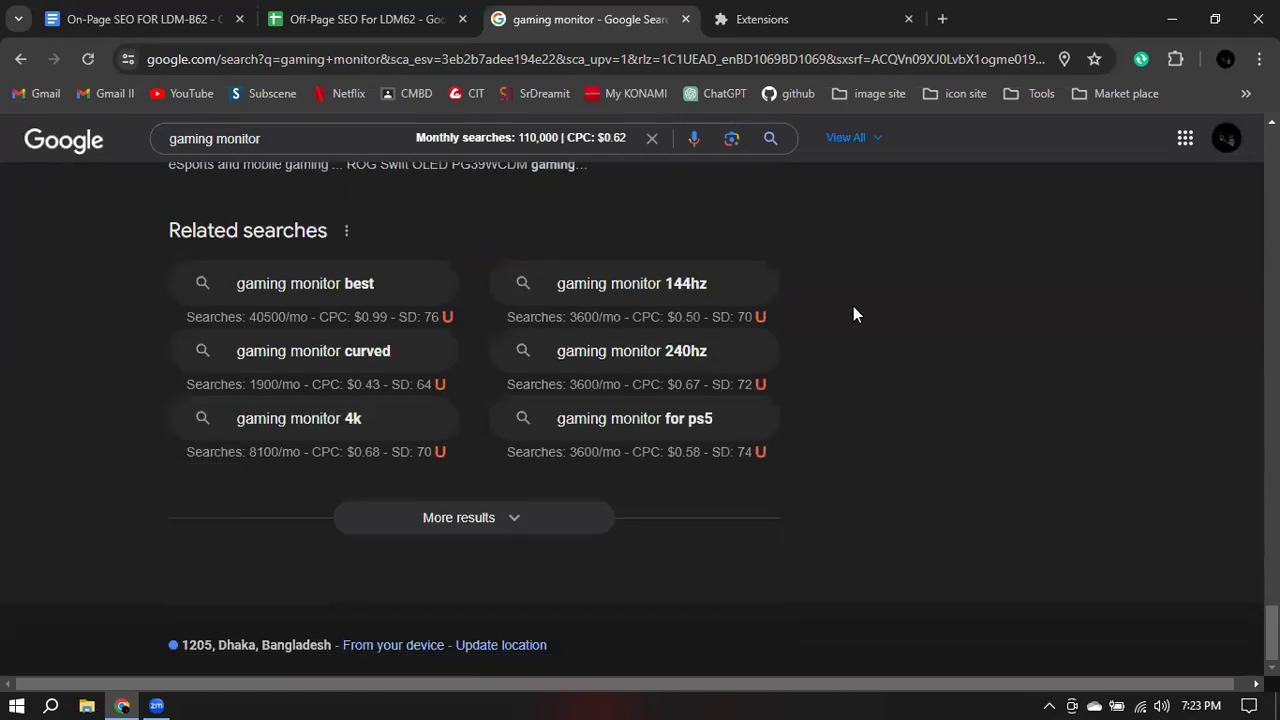
pyautogui.scroll(4, 853, 313)
pyautogui.scroll(-3, 853, 313)
pyautogui.scroll(-1, 853, 313)
pyautogui.scroll(4, 853, 313)
pyautogui.click(798, 12)
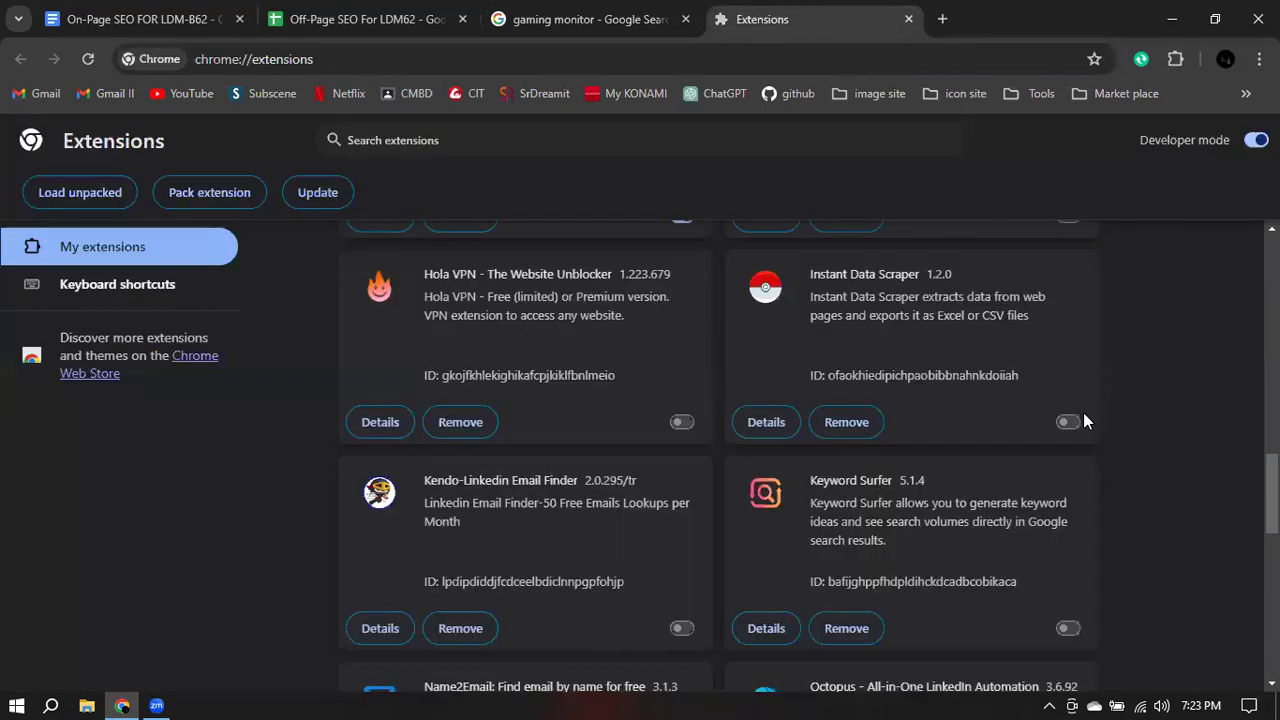
pyautogui.scroll(-1, 918, 420)
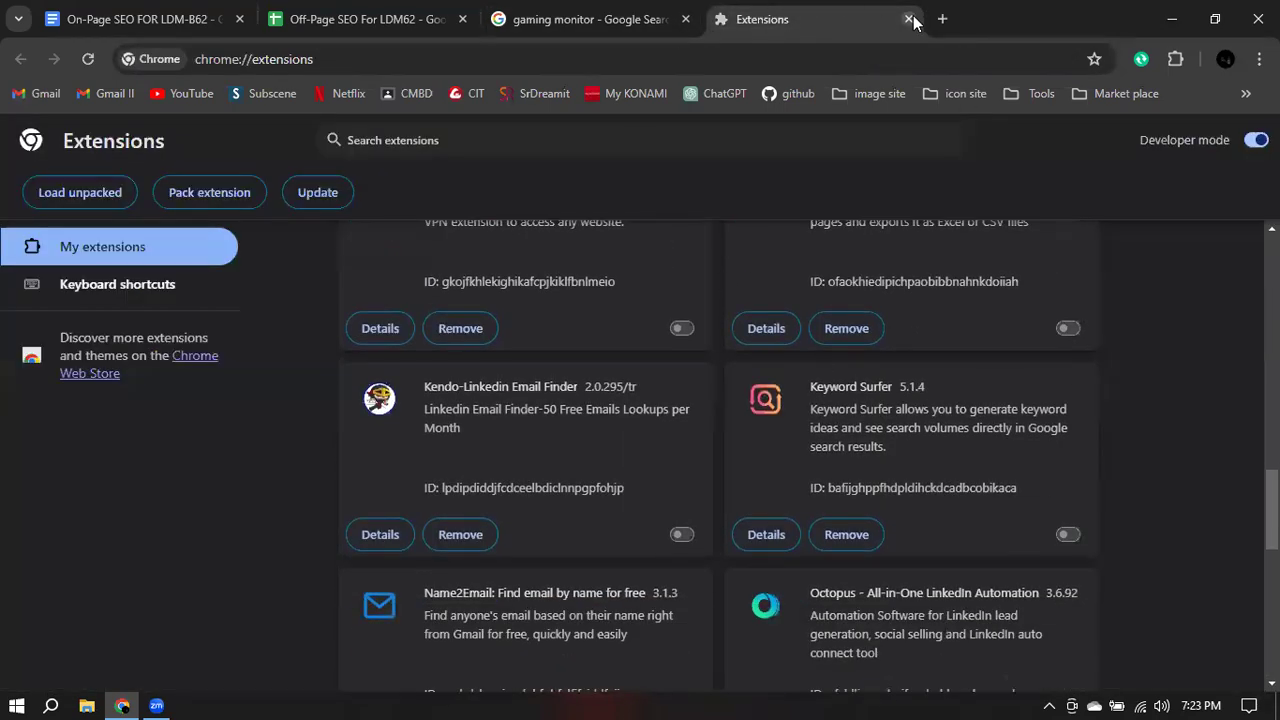
pyautogui.click(908, 19)
# - Examine the Ubersuggest volume for gaming monitor and the Domain Authority values of the results from Best Buy down to RTINGS
pyautogui.scroll(10, 965, 440)
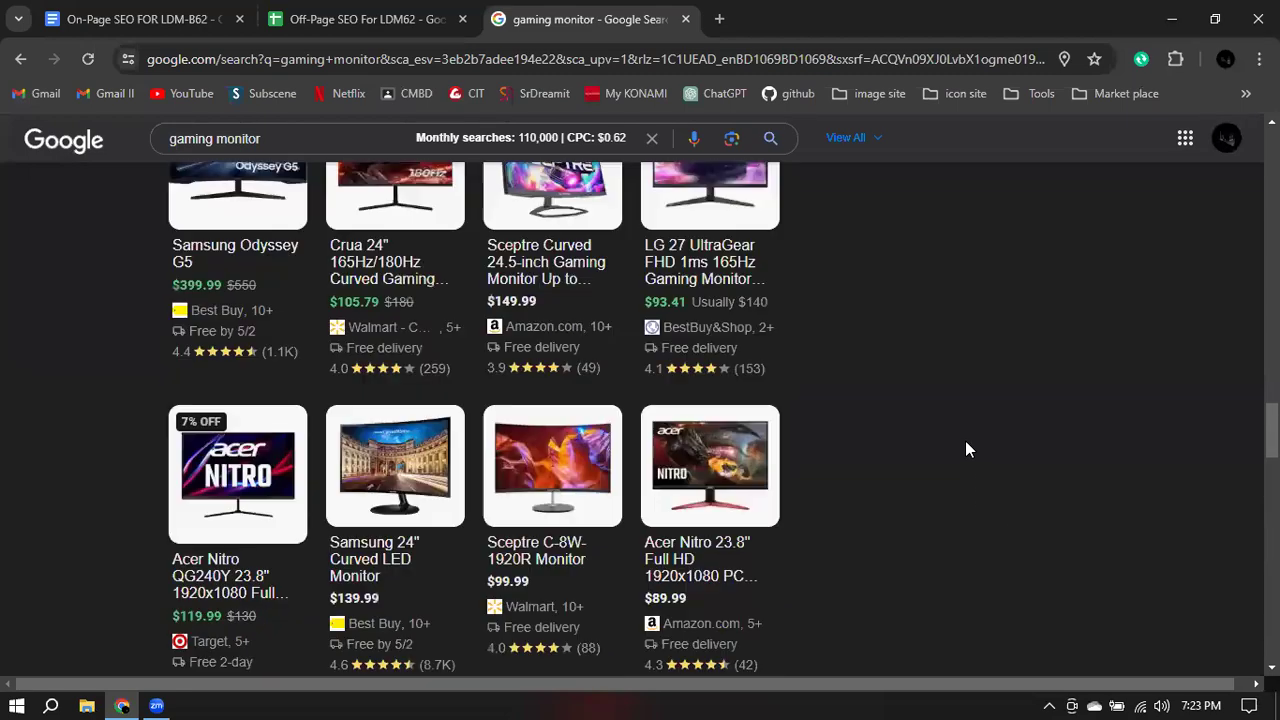
pyautogui.scroll(10, 965, 440)
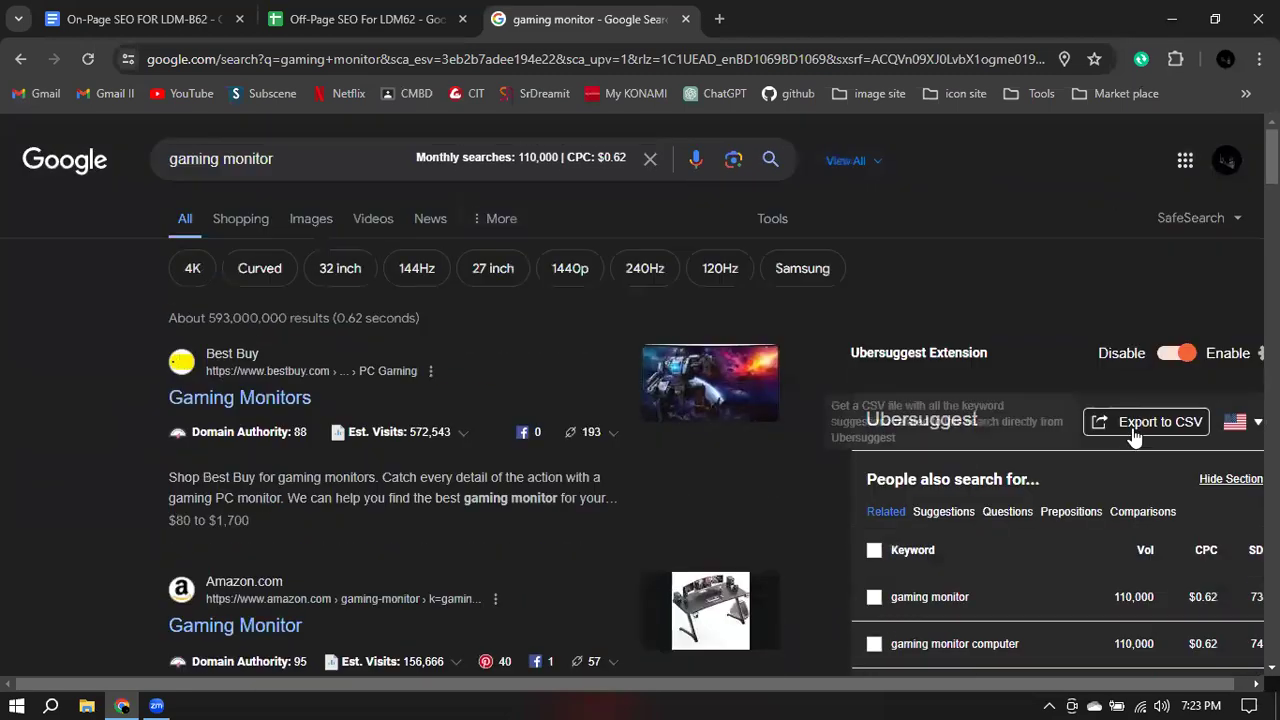
pyautogui.doubleClick(1122, 595)
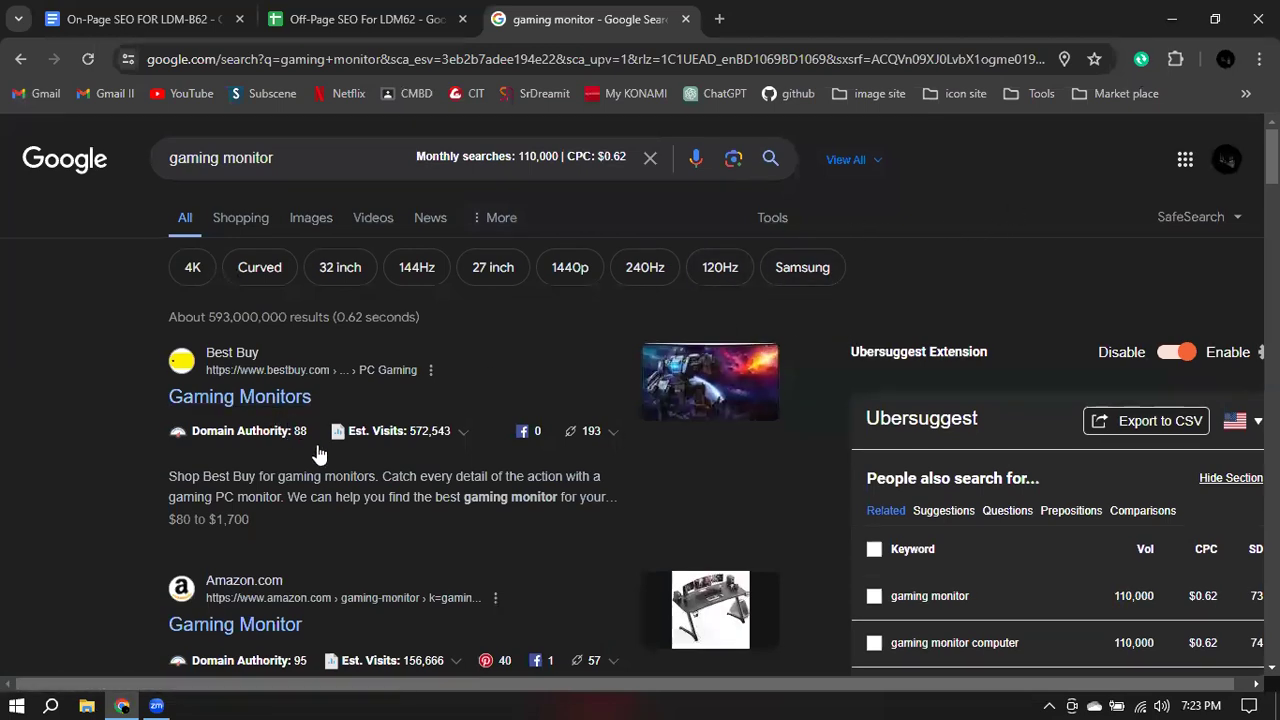
pyautogui.scroll(-2, 312, 455)
pyautogui.scroll(-6, 310, 476)
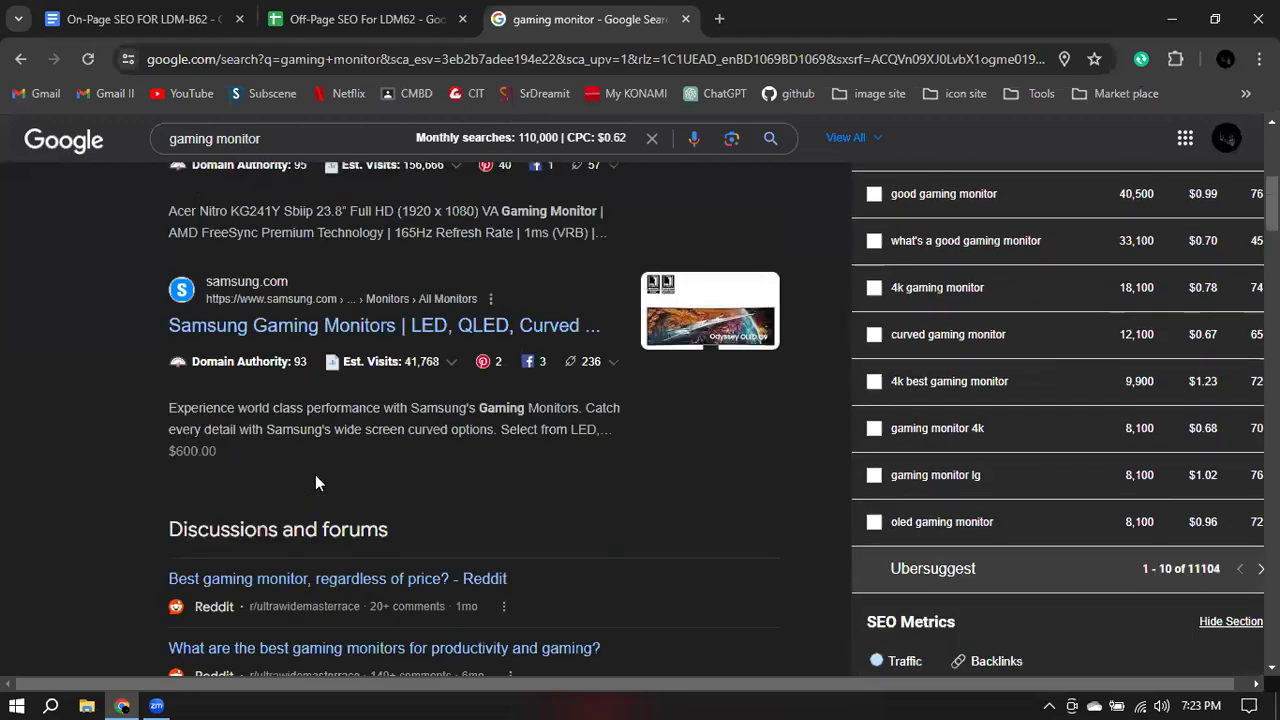
pyautogui.scroll(-3, 370, 482)
pyautogui.scroll(-6, 380, 429)
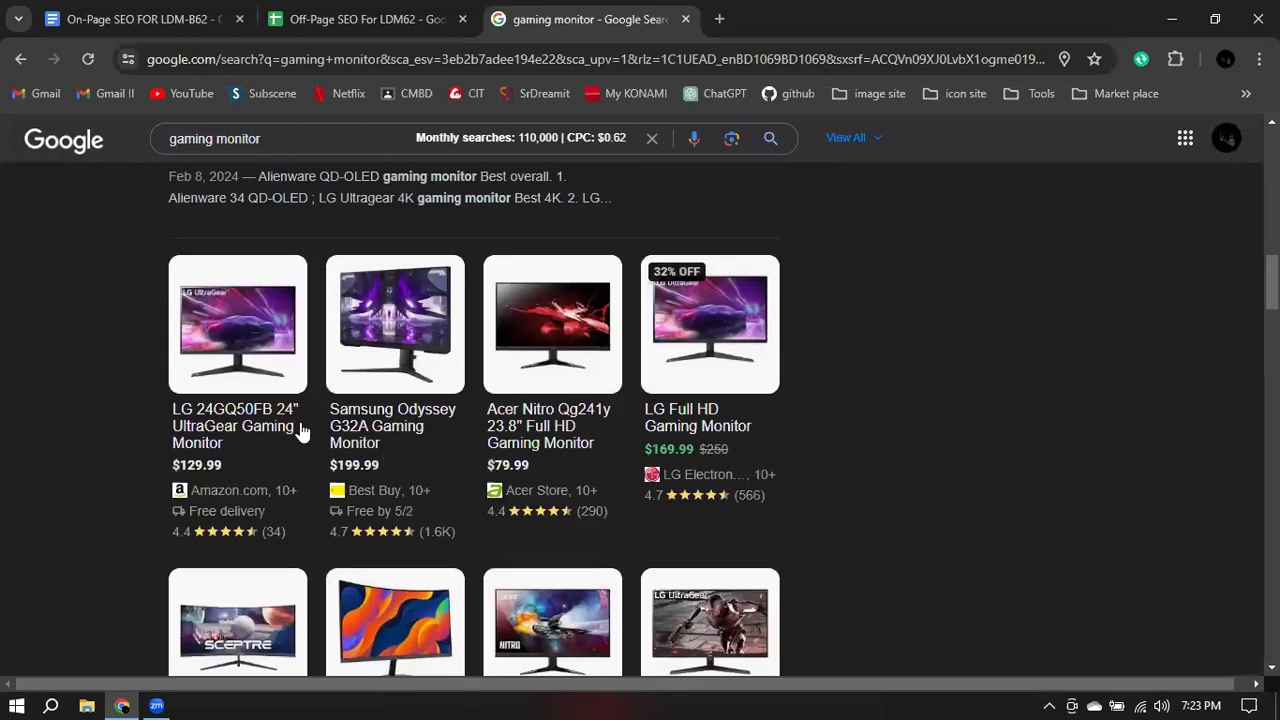
pyautogui.scroll(-6, 302, 432)
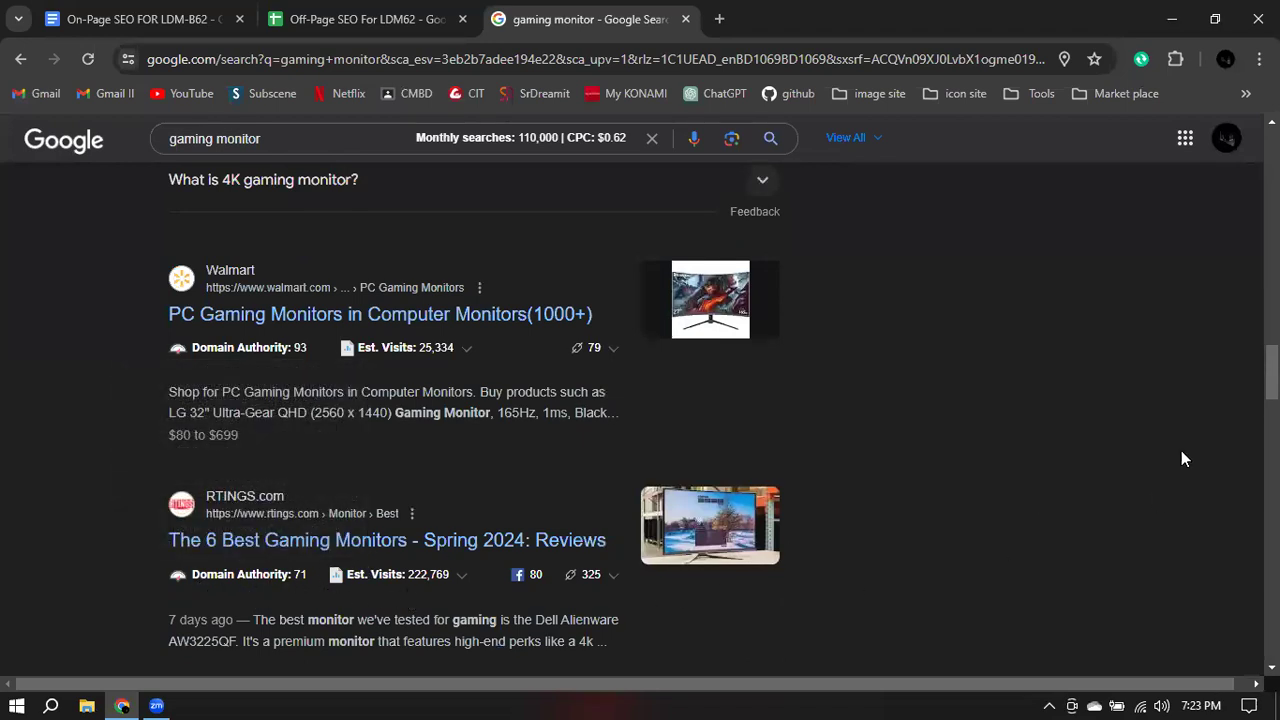
pyautogui.scroll(10, 1271, 372)
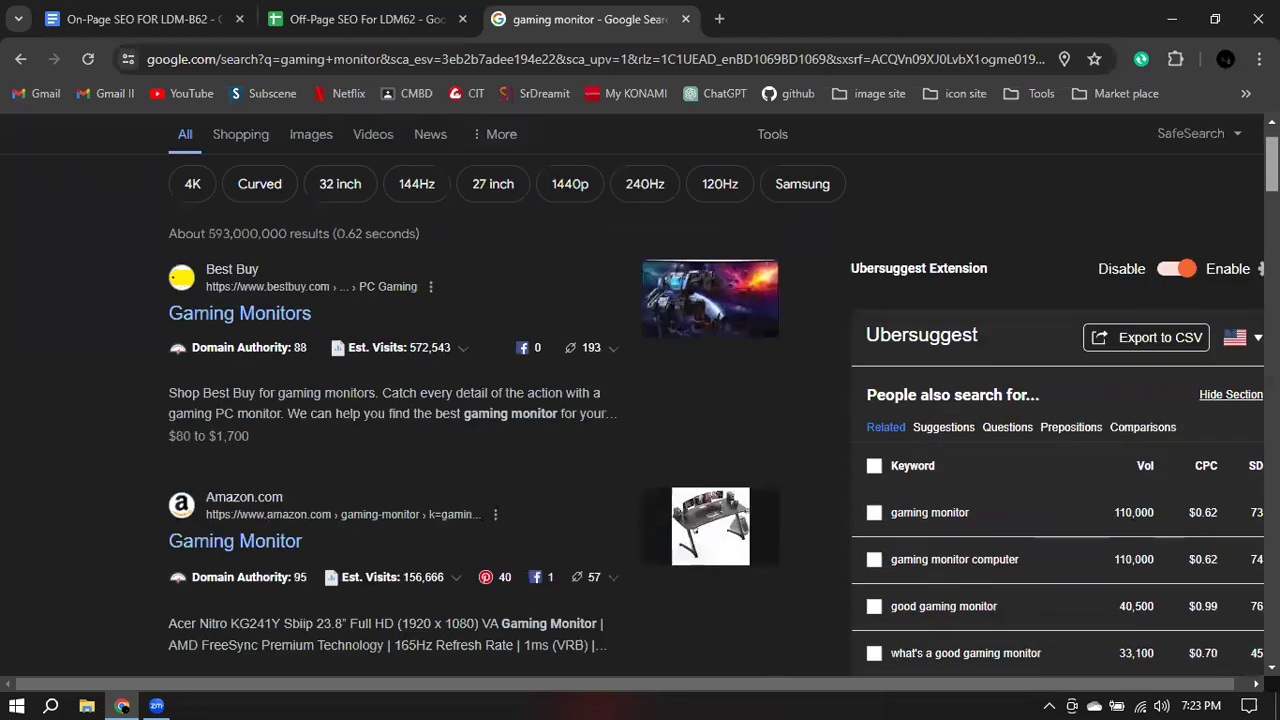
# - Return to the Off-Page SEO spreadsheet and enter 110000 under Monthly Search and 90 under DA for Gaming Montor
pyautogui.click(212, 10)
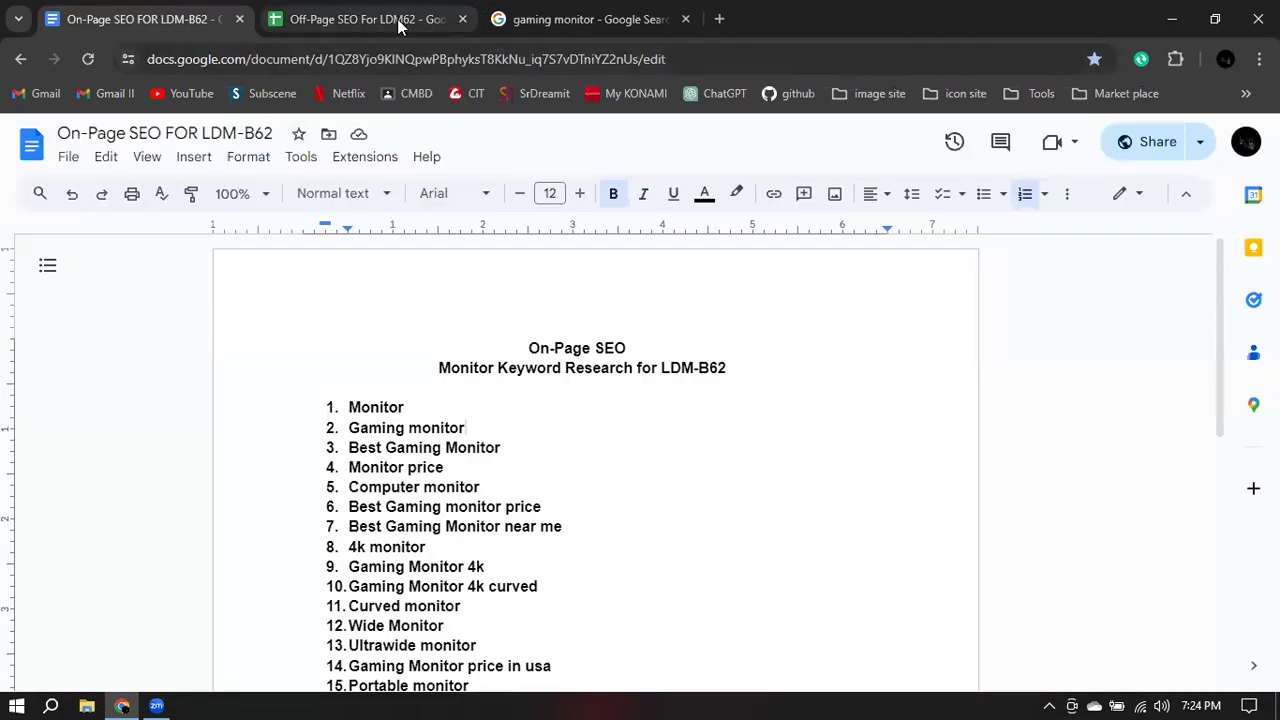
pyautogui.click(358, 19)
pyautogui.doubleClick(183, 318)
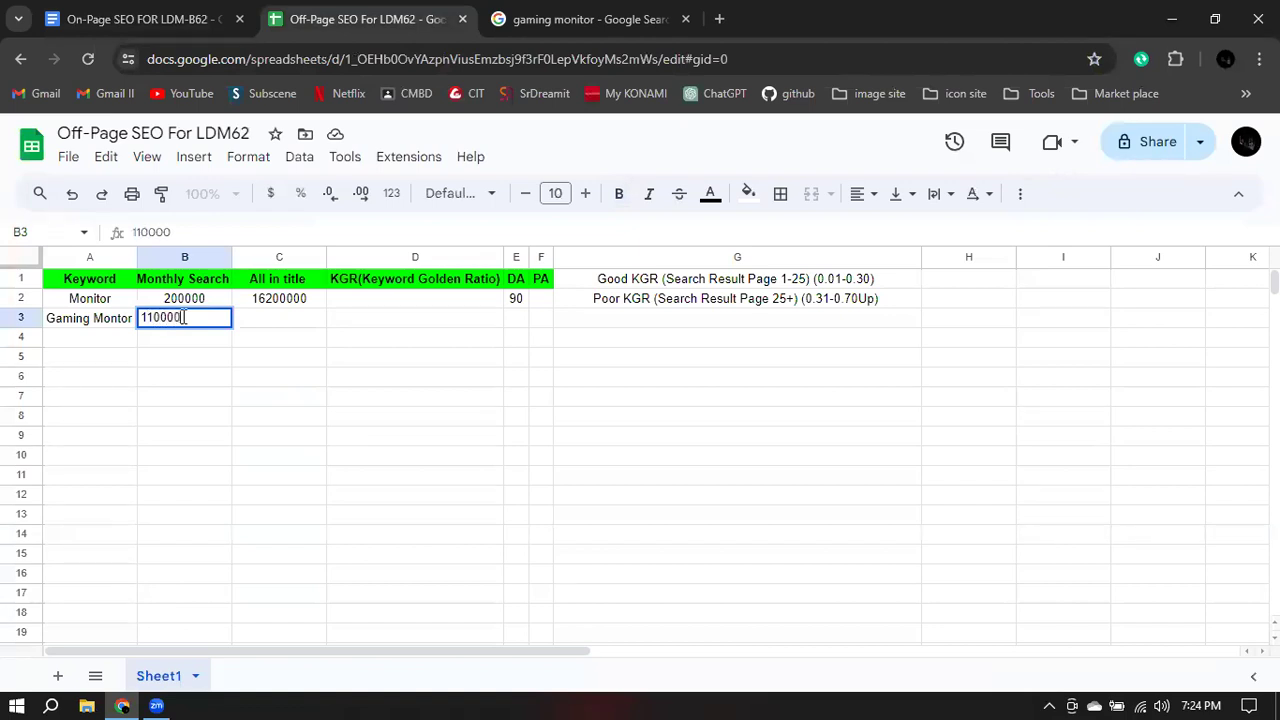
pyautogui.click(516, 330)
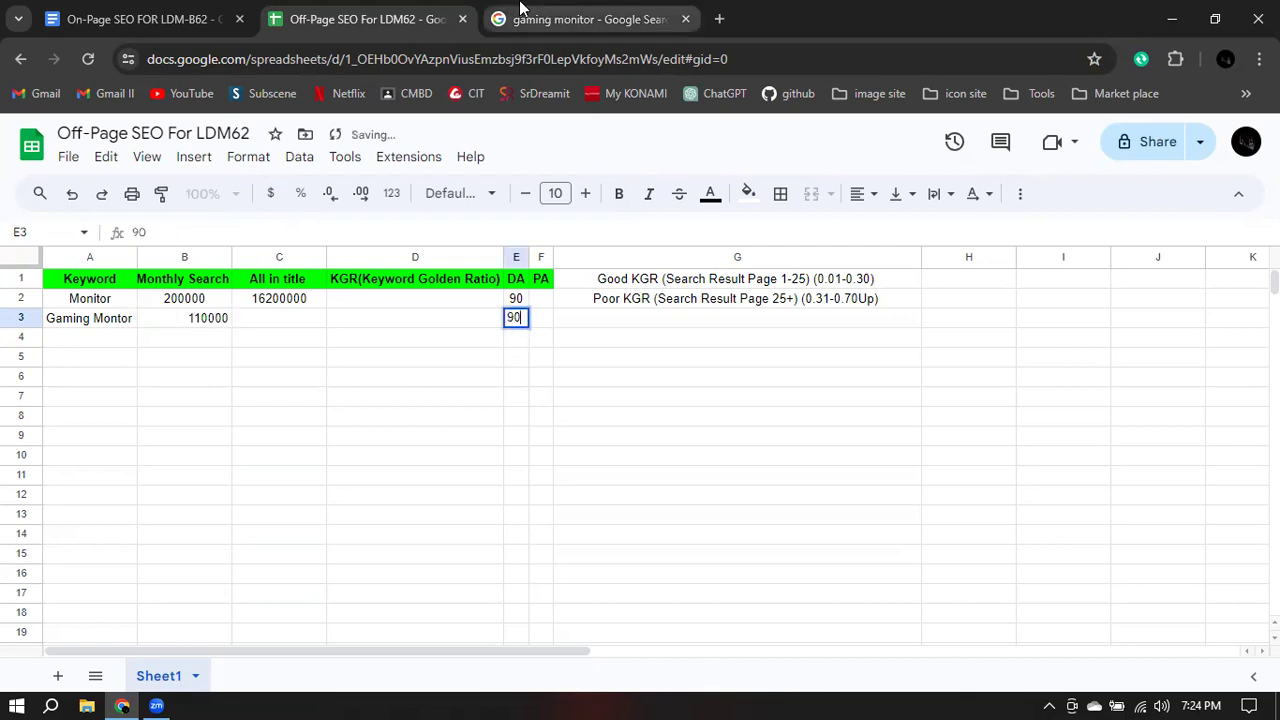
# - Change the Google query to allintitle:gaming monitor, run the search, and read the result count
pyautogui.click(522, 14)
pyautogui.scroll(2, 546, 337)
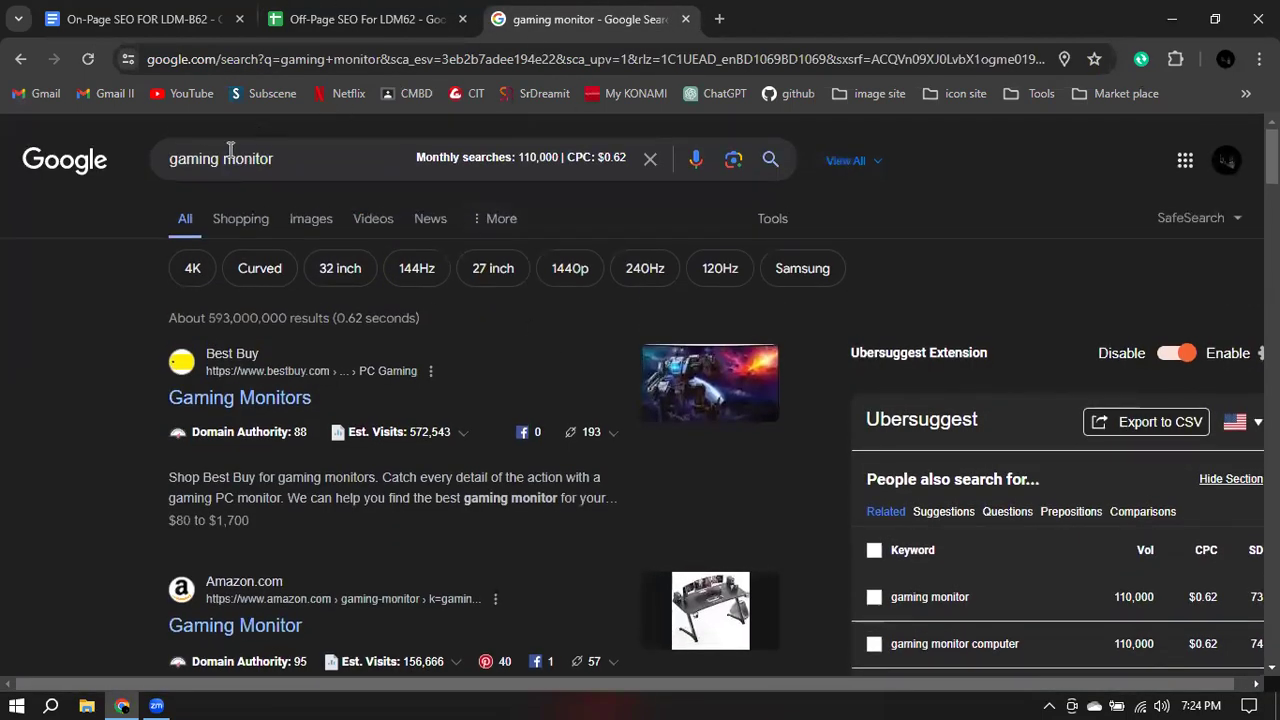
pyautogui.click(204, 155)
pyautogui.write('allintitle:')
pyautogui.press('Return')
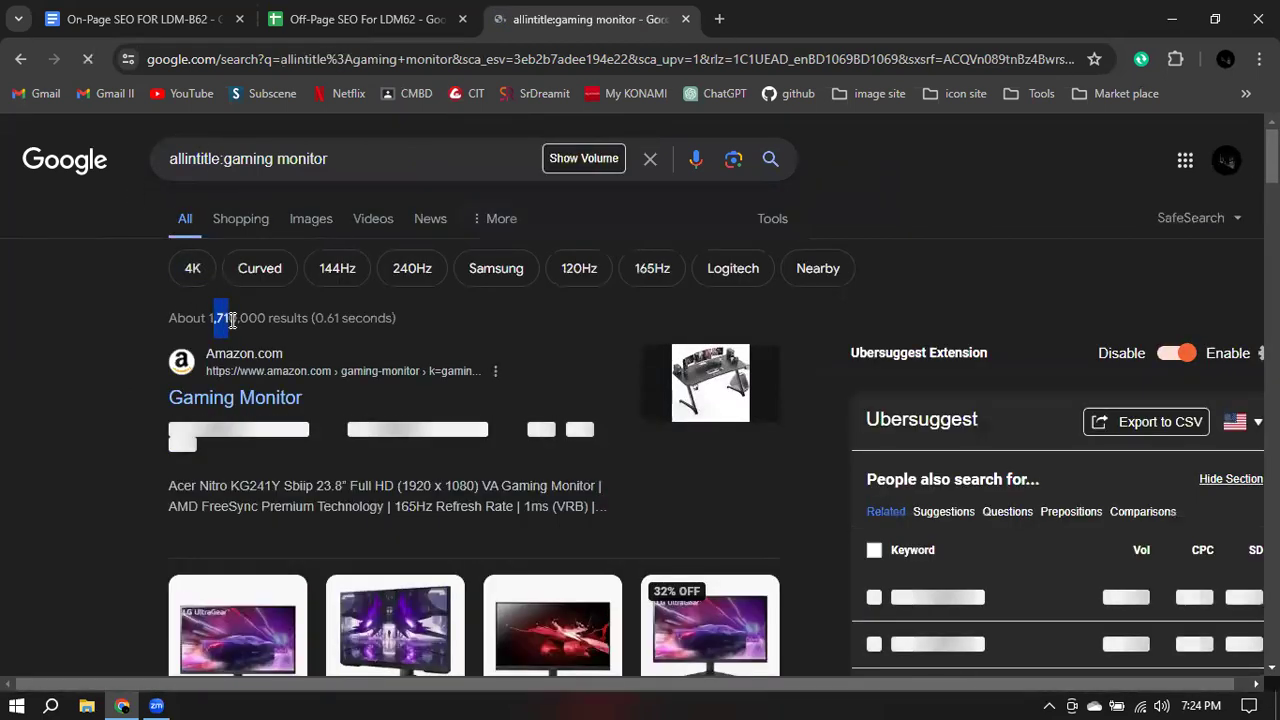
pyautogui.moveTo(222, 317); pyautogui.dragTo(241, 317)
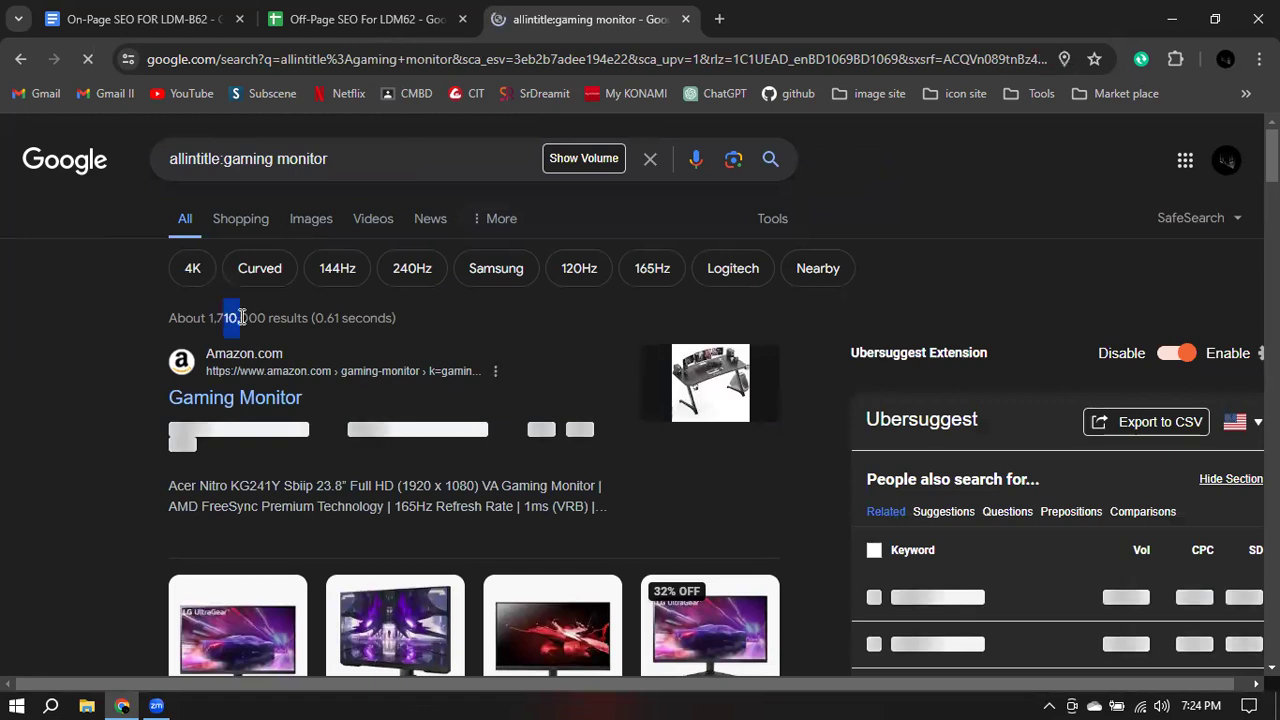
# - Enter 1710000 under All in title for Gaming Montor in the Off-Page SEO spreadsheet
pyautogui.click(196, 15)
pyautogui.click(365, 19)
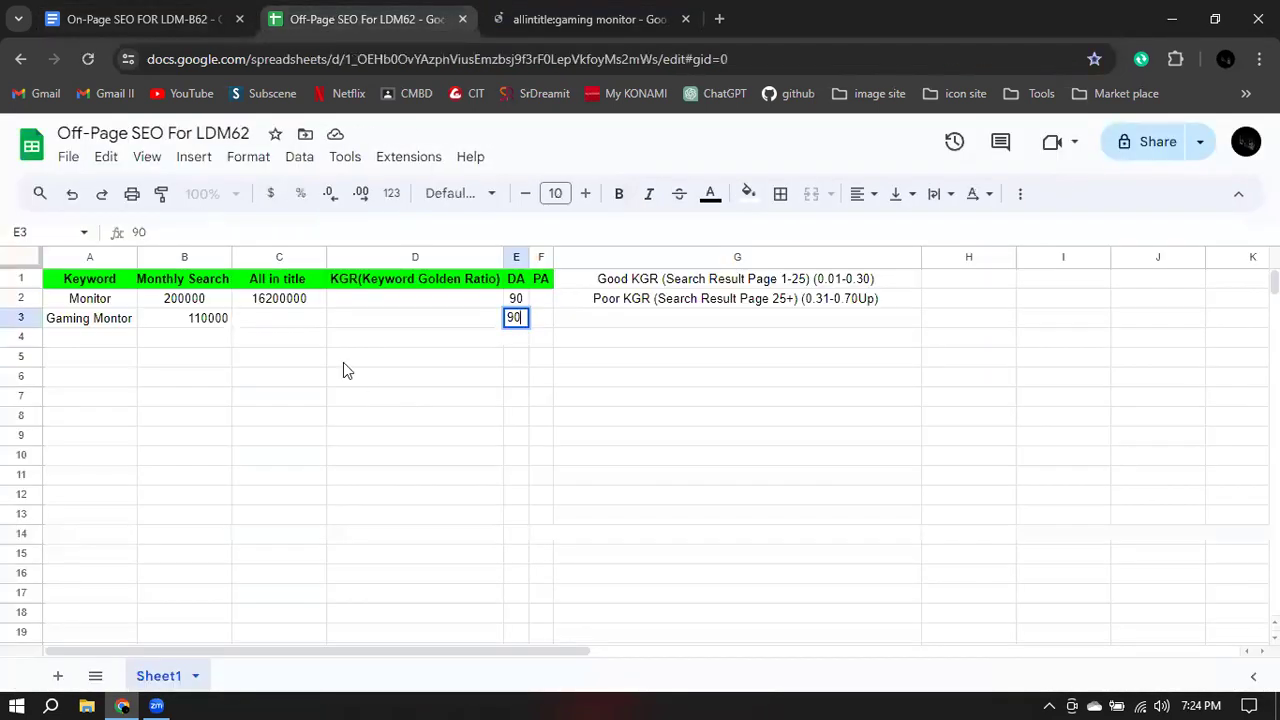
pyautogui.click(283, 328)
pyautogui.write('1710000')
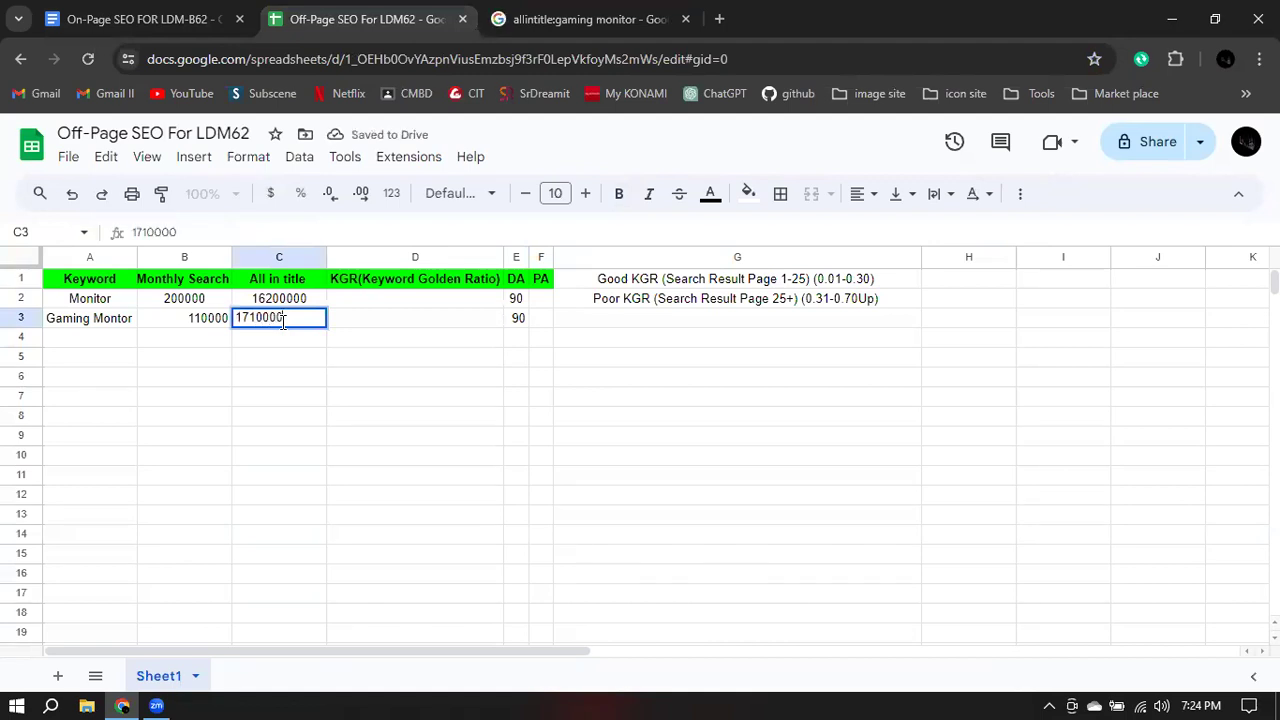
pyautogui.click(174, 360)
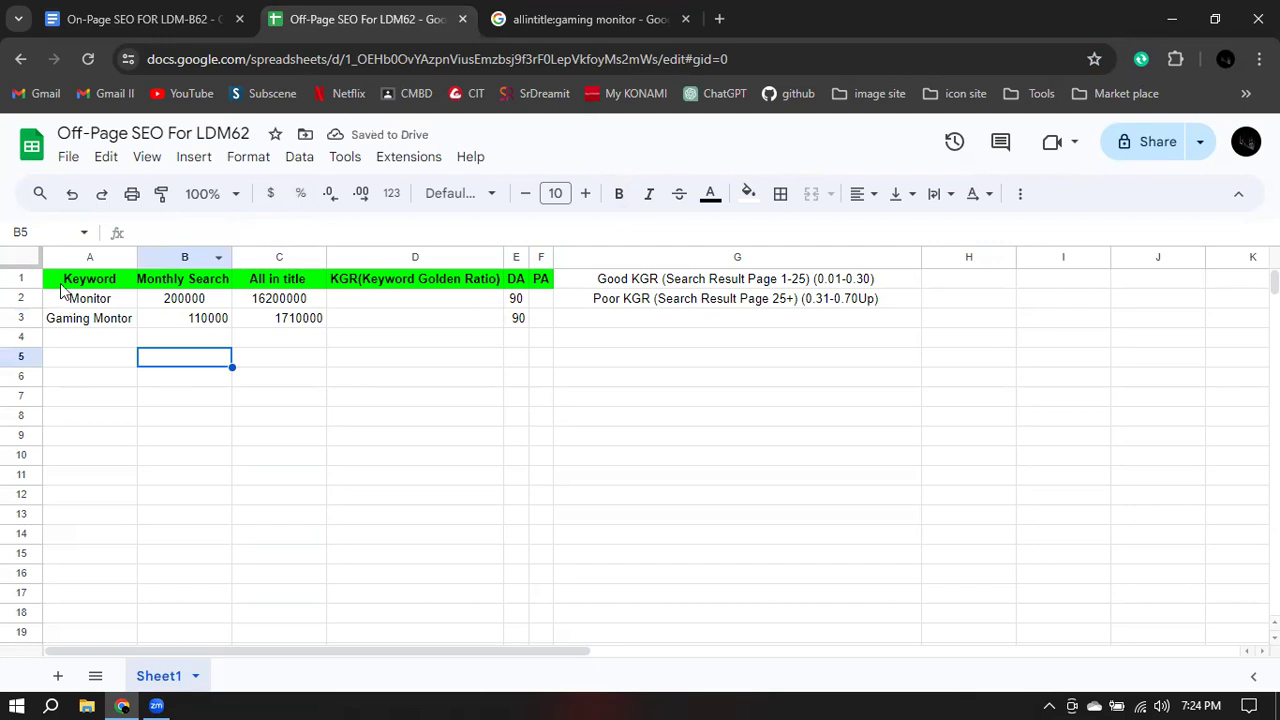
# - Center-align the cells in A1:G30 and fit the Keyword column's width to its contents
pyautogui.moveTo(58, 285); pyautogui.dragTo(748, 342)
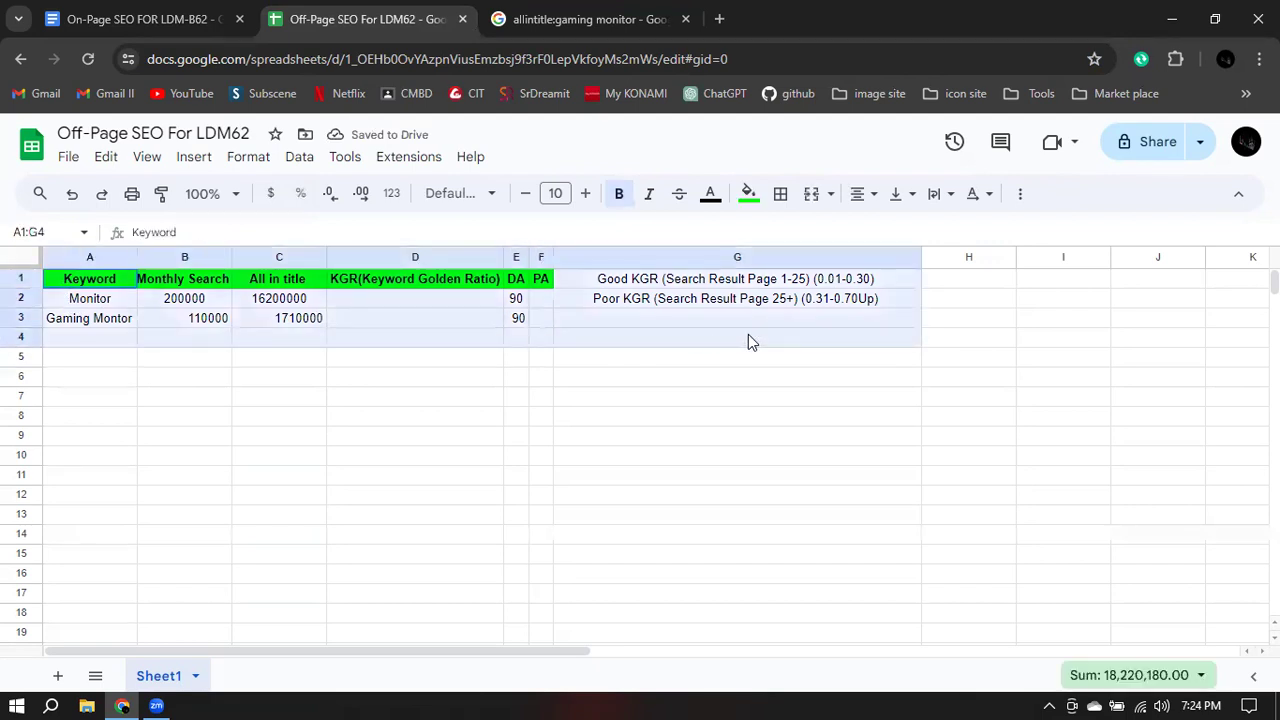
pyautogui.moveTo(866, 517); pyautogui.dragTo(873, 604)
pyautogui.scroll(-5, 866, 572)
pyautogui.click(864, 193)
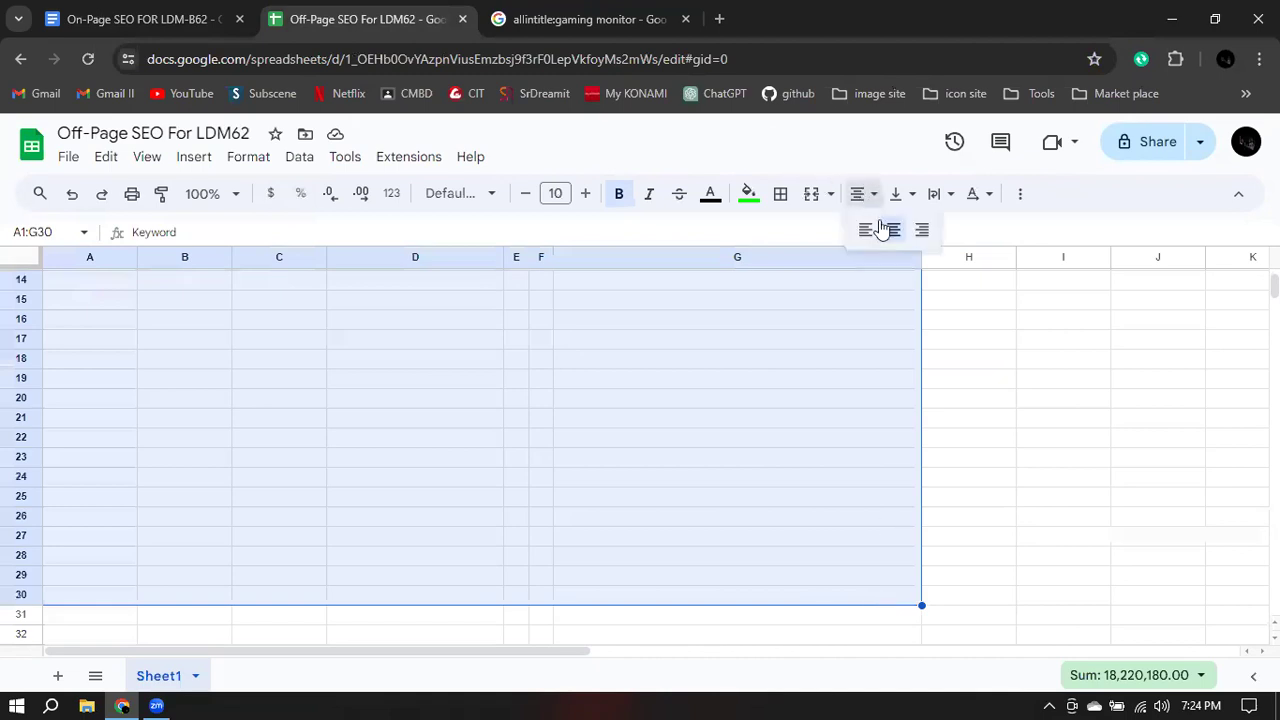
pyautogui.click(893, 233)
pyautogui.click(443, 462)
pyautogui.scroll(5, 443, 470)
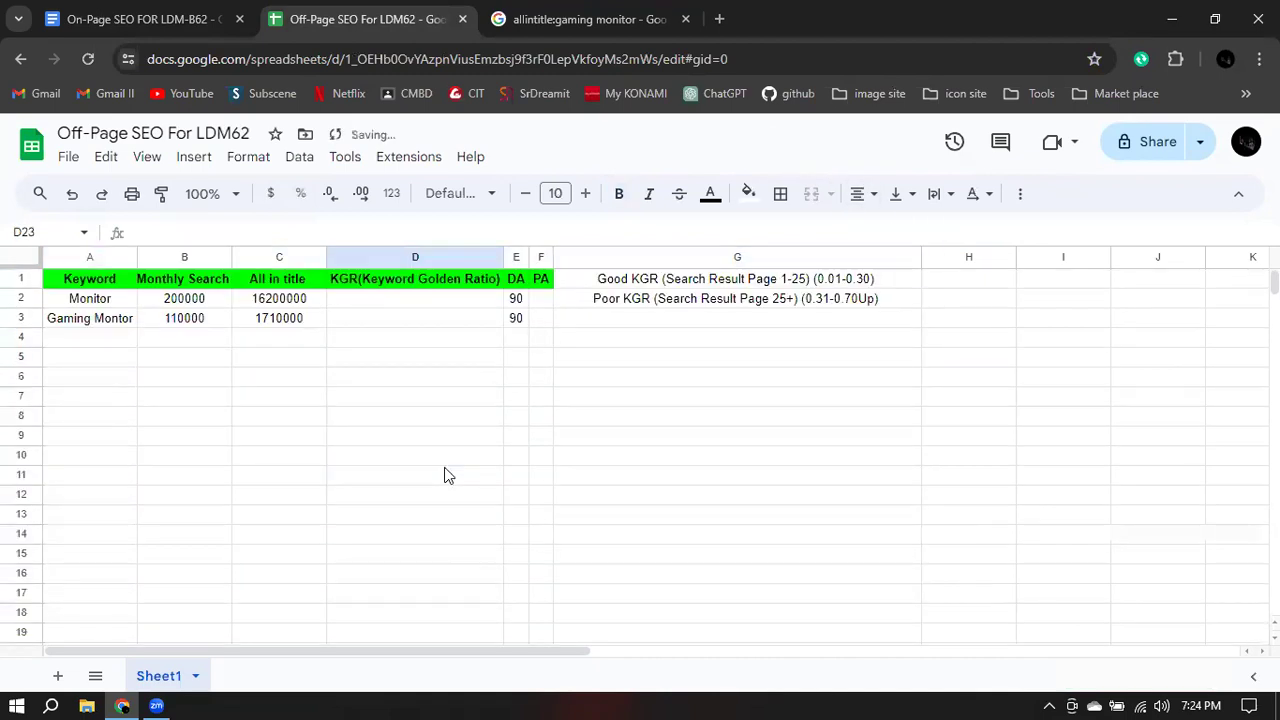
pyautogui.click(300, 450)
pyautogui.doubleClick(138, 258)
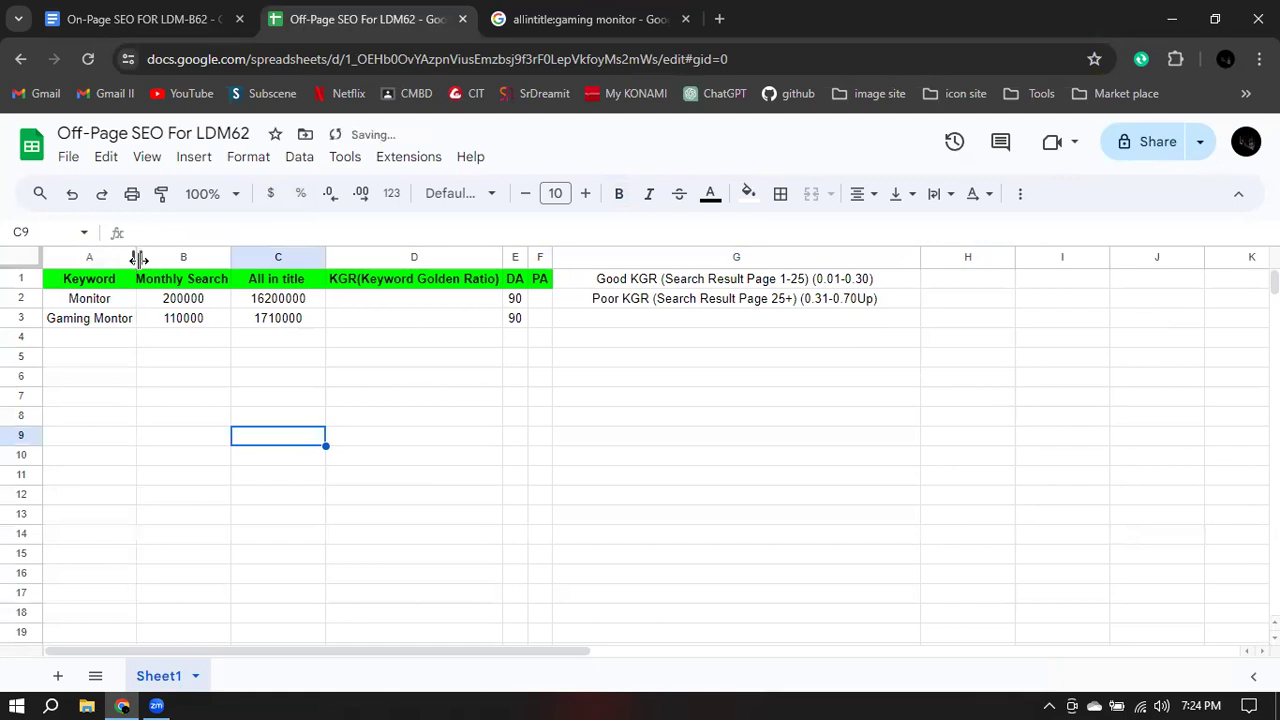
# - Check the keyword list in the On-Page SEO document, search Google for best gaming monitor price, and review its search volume and domain authority
pyautogui.click(178, 22)
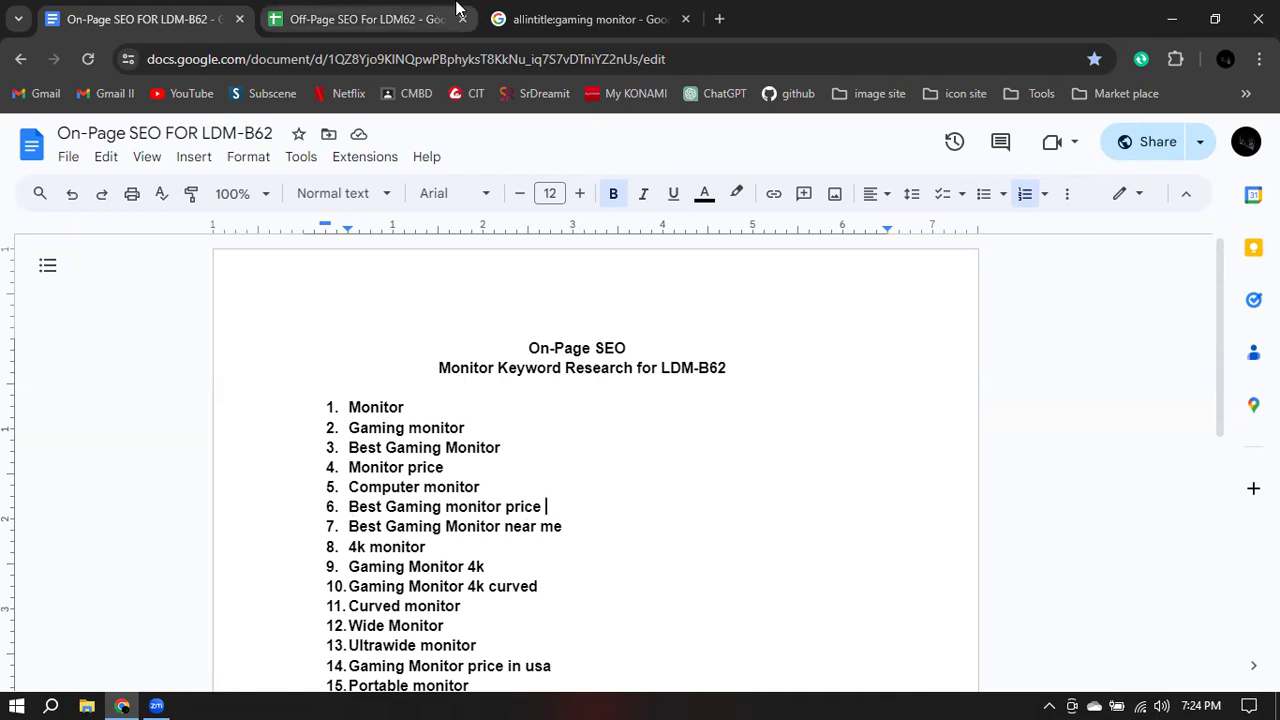
pyautogui.click(590, 19)
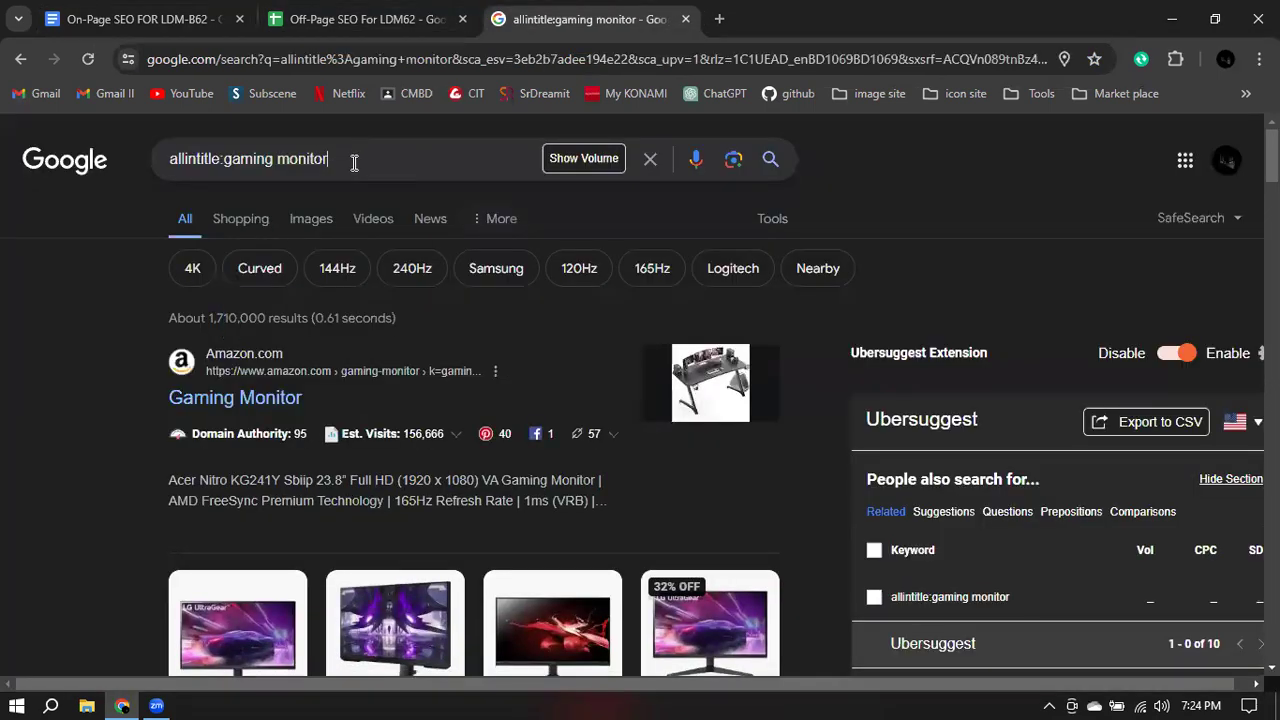
pyautogui.click(354, 160)
pyautogui.write('best ')
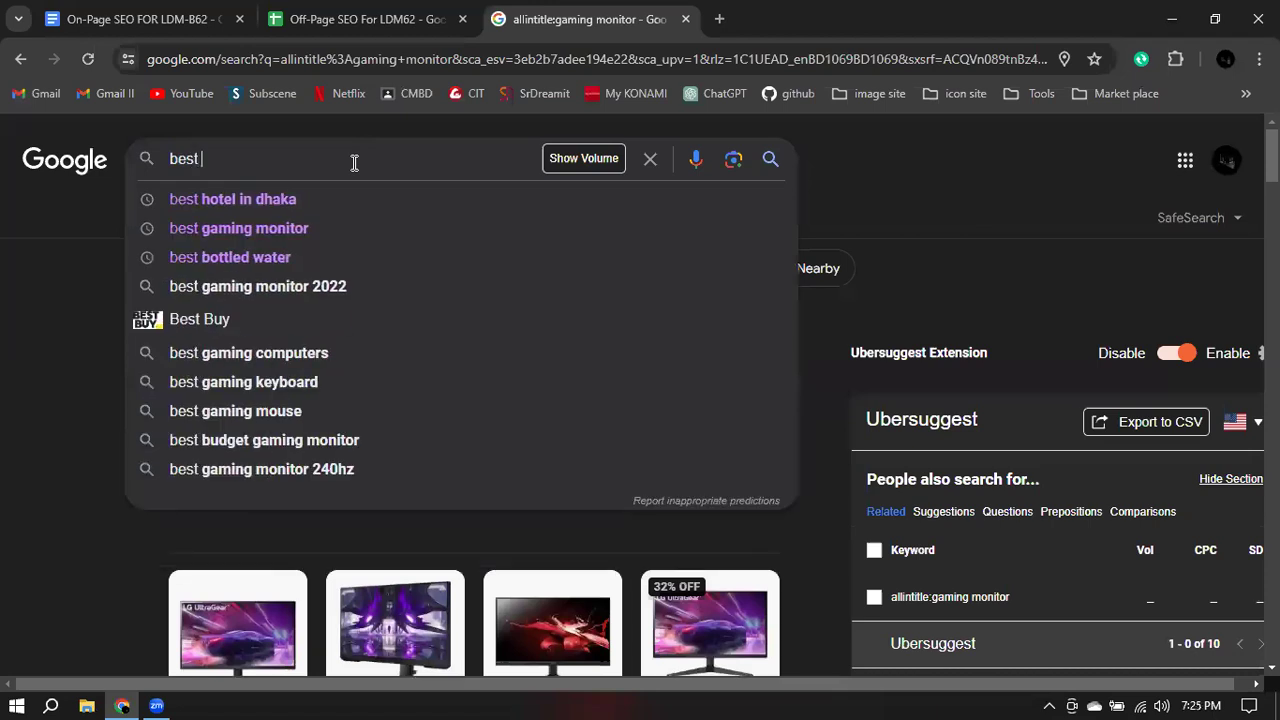
pyautogui.write('gaming mo')
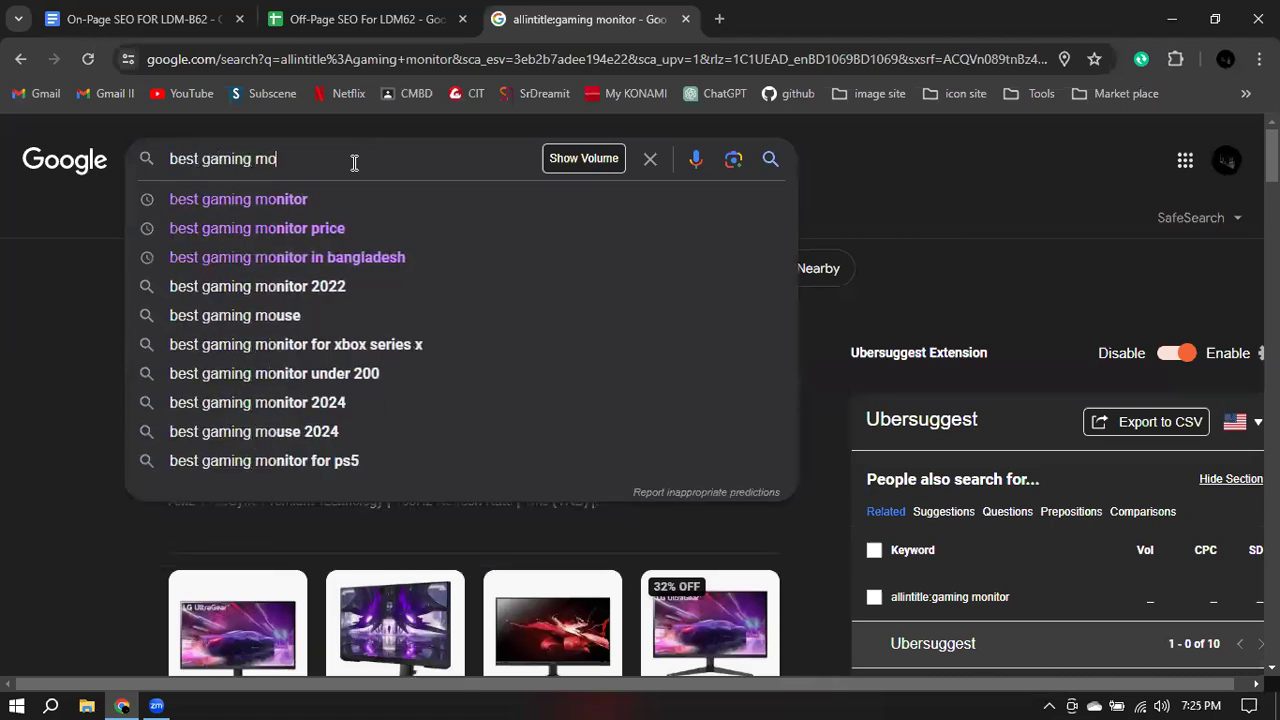
pyautogui.write('nitor ')
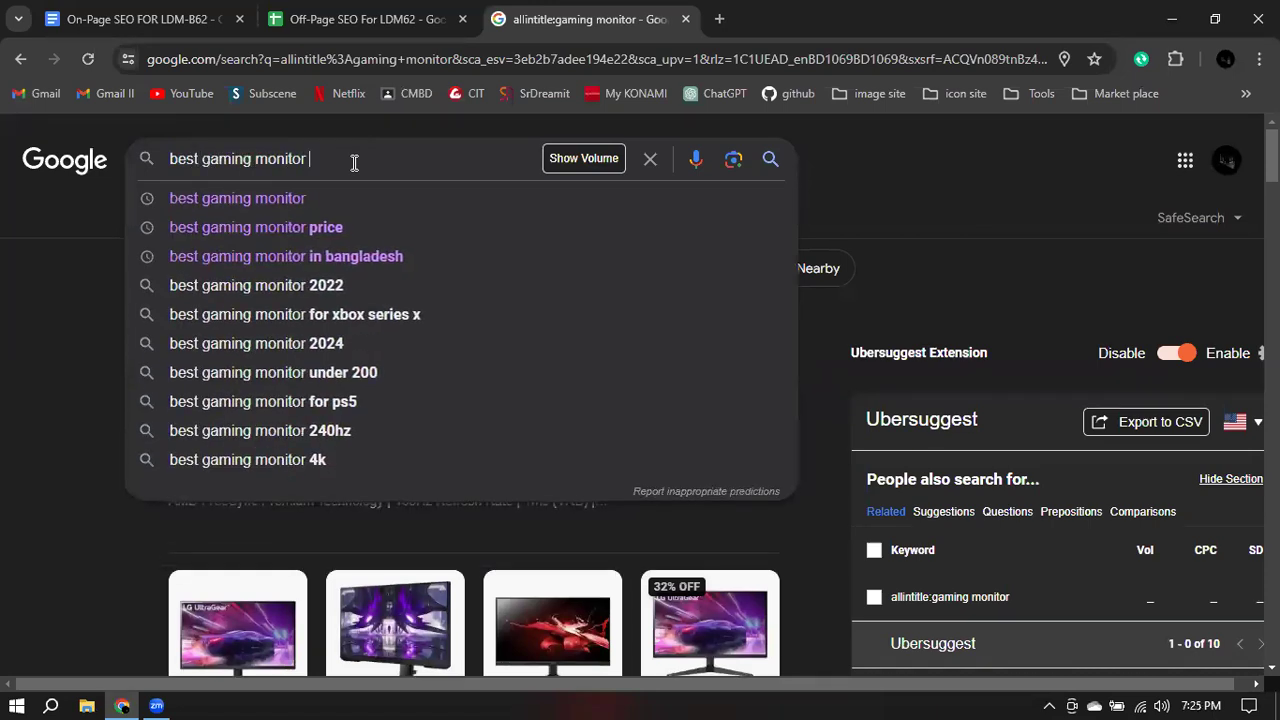
pyautogui.write('price')
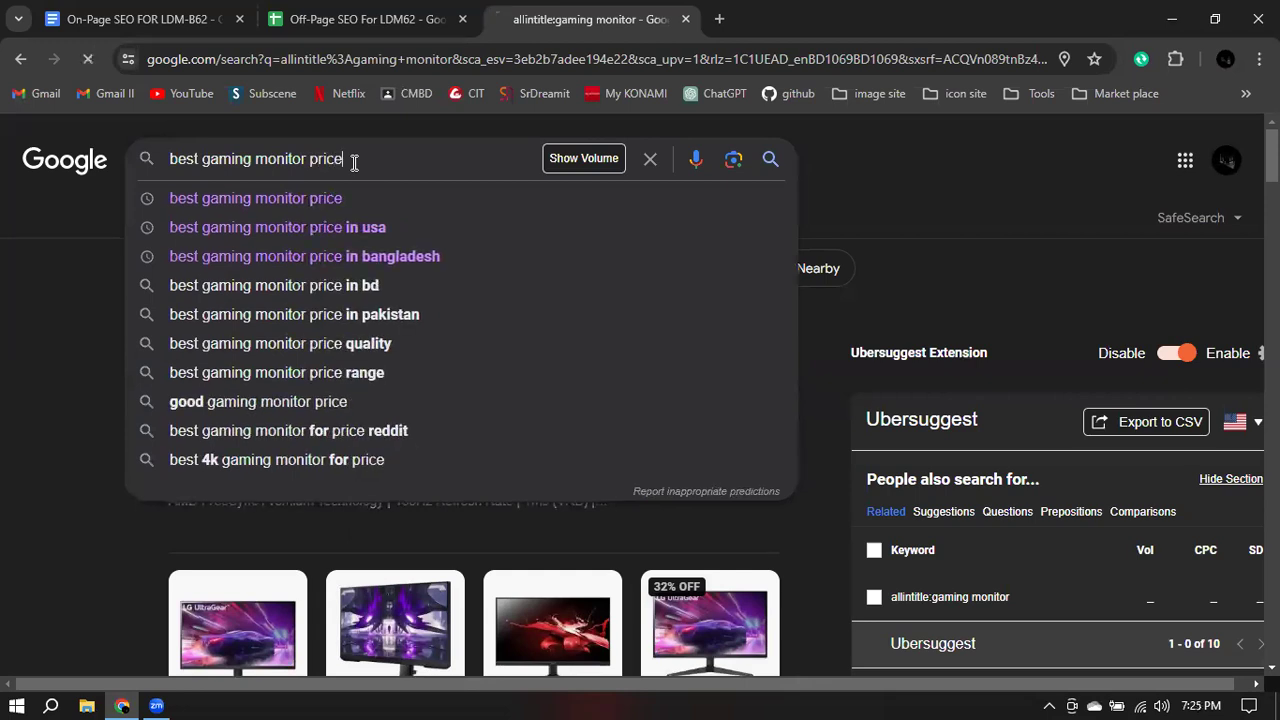
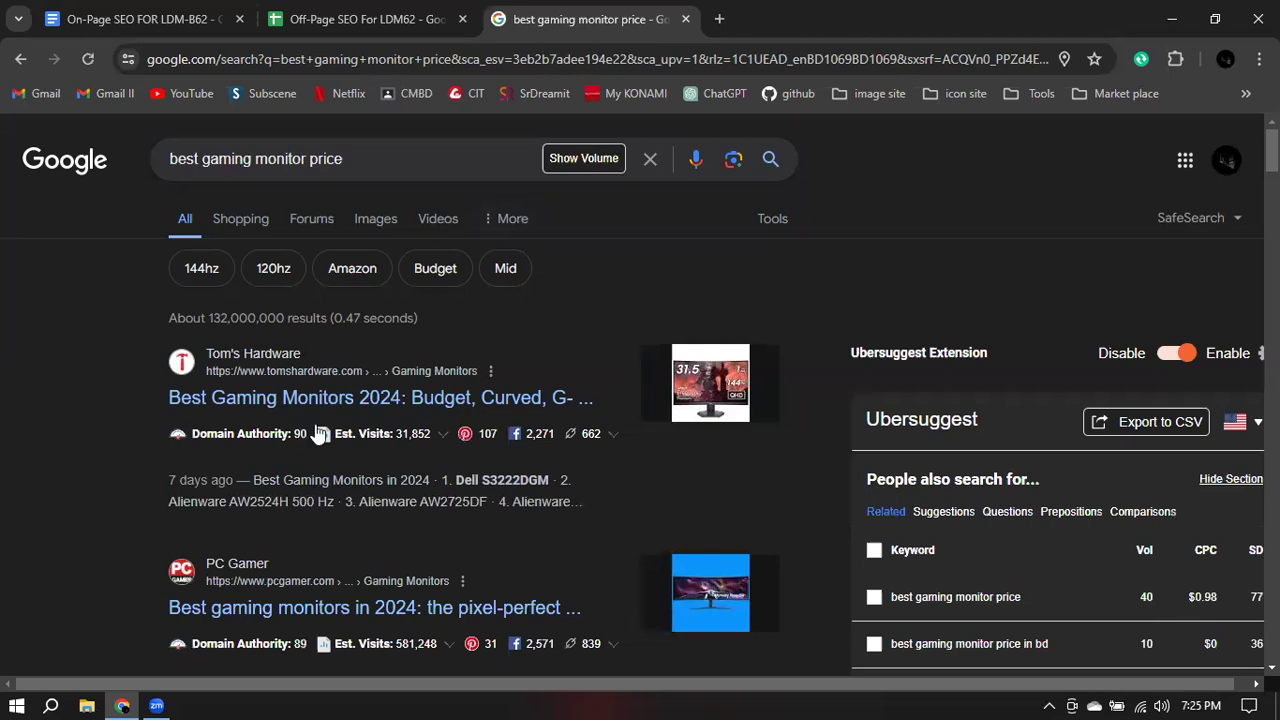
pyautogui.scroll(-3, 300, 440)
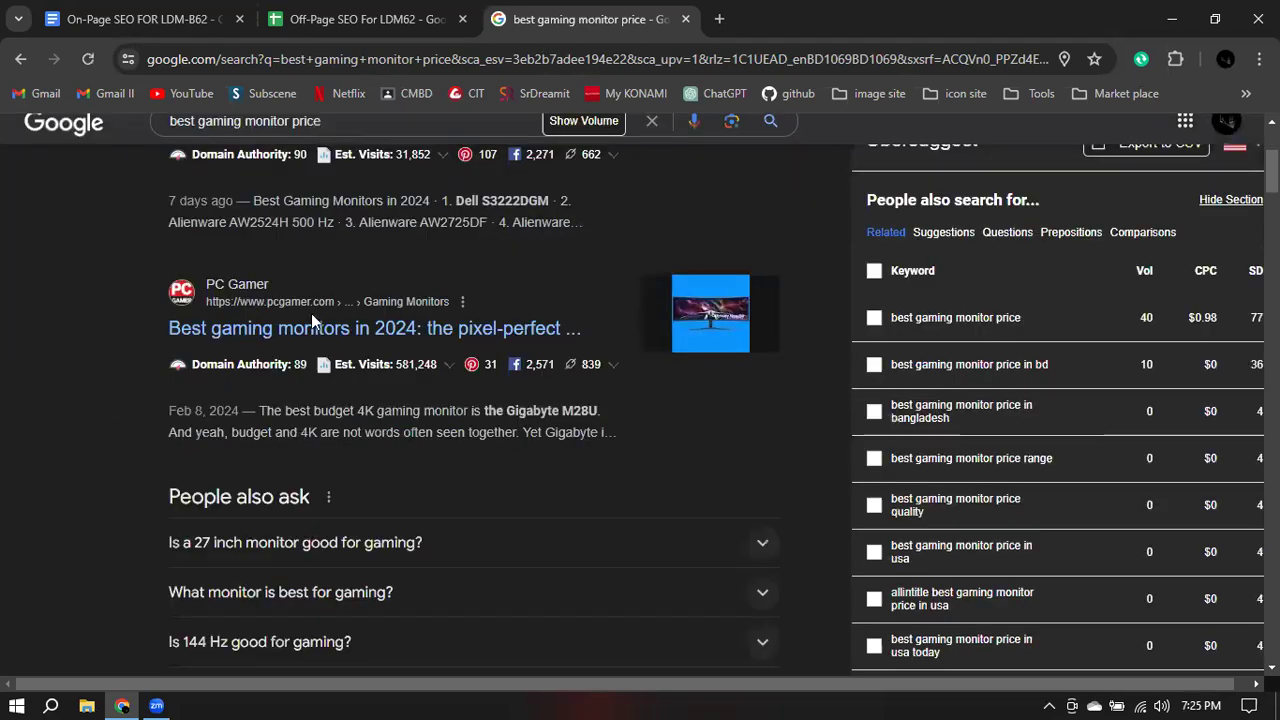
pyautogui.scroll(-1, 312, 318)
pyautogui.scroll(-4, 350, 350)
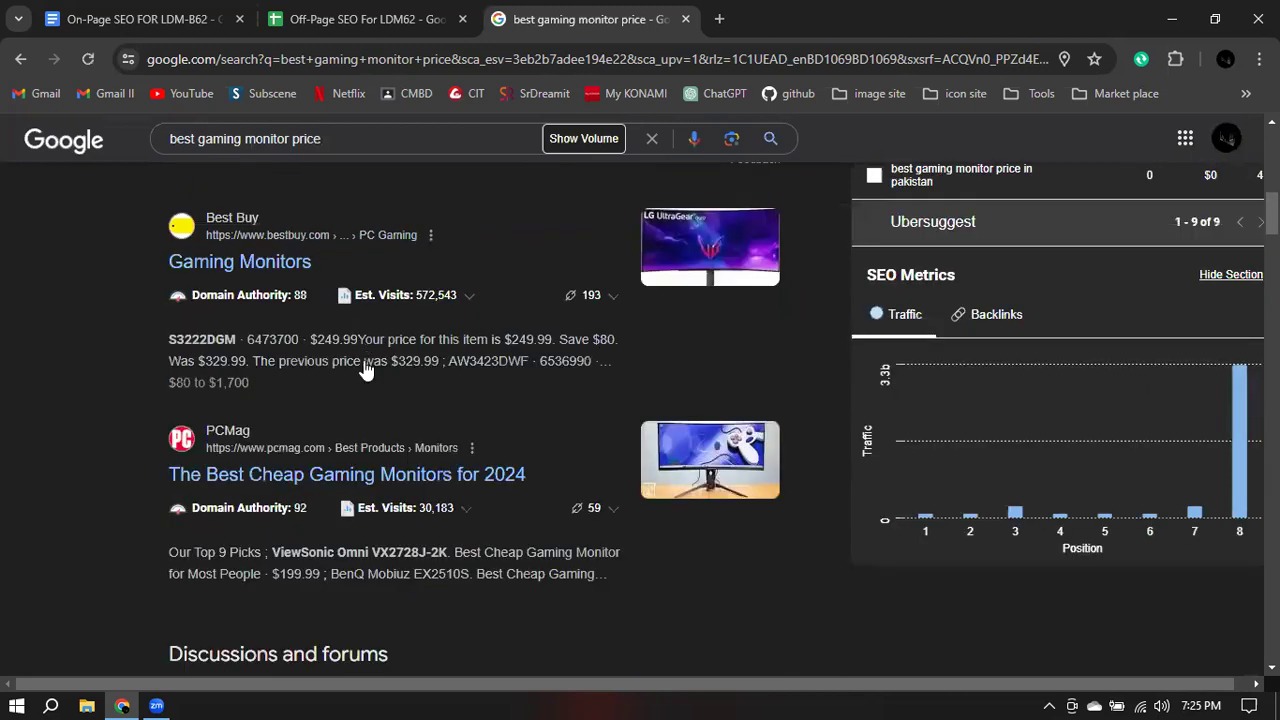
pyautogui.scroll(-3, 364, 366)
# - Change the Google query to allintitle:best gaming monitor price, run the search, and read the result count
pyautogui.press('Home')
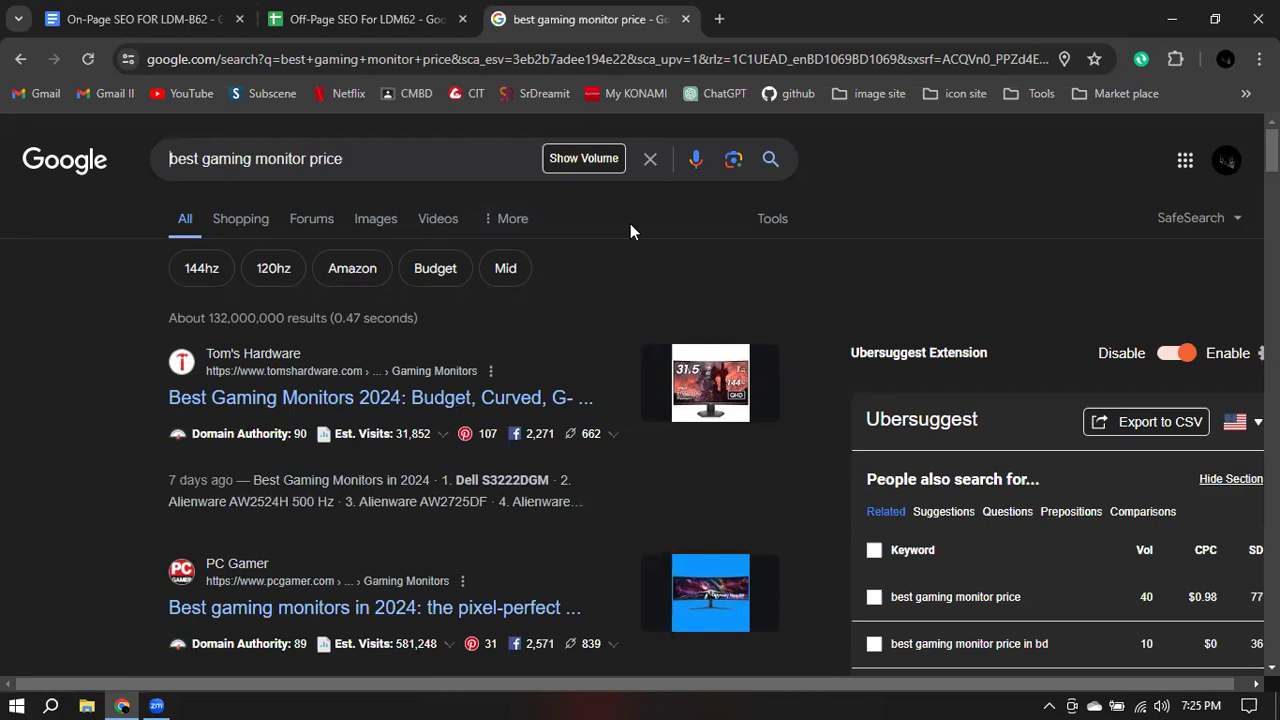
pyautogui.write('allin')
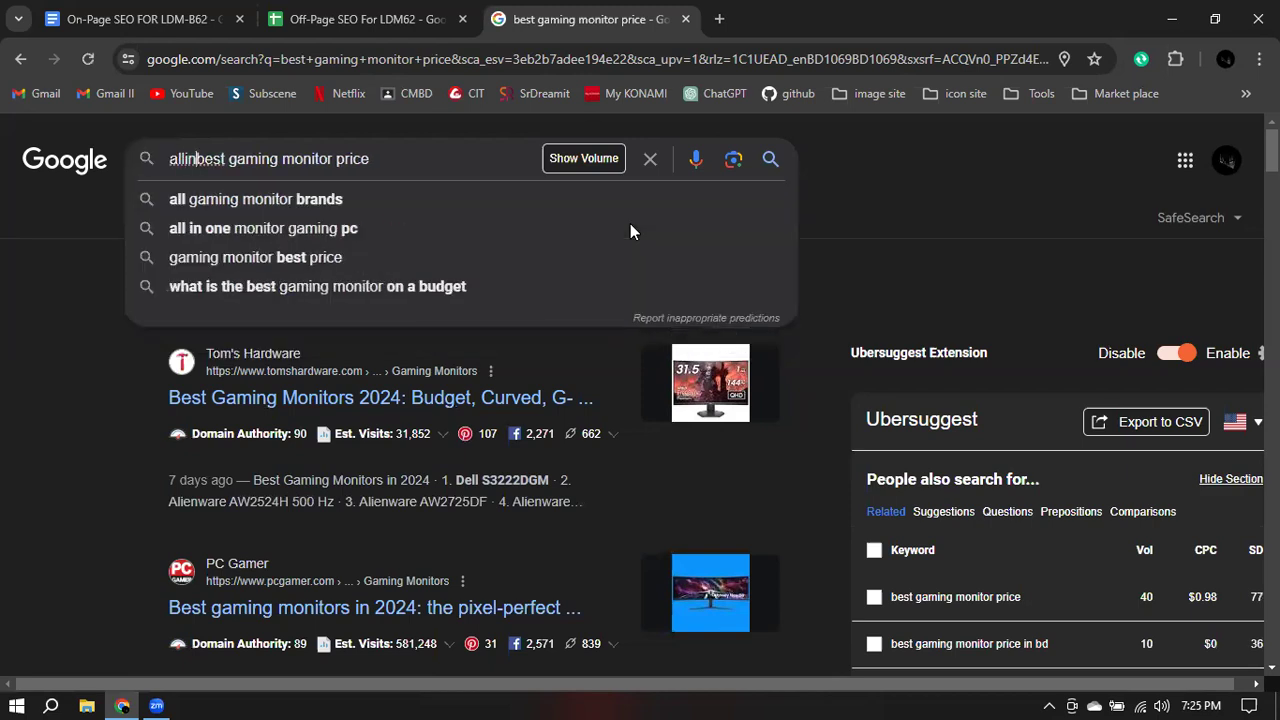
pyautogui.write('title:')
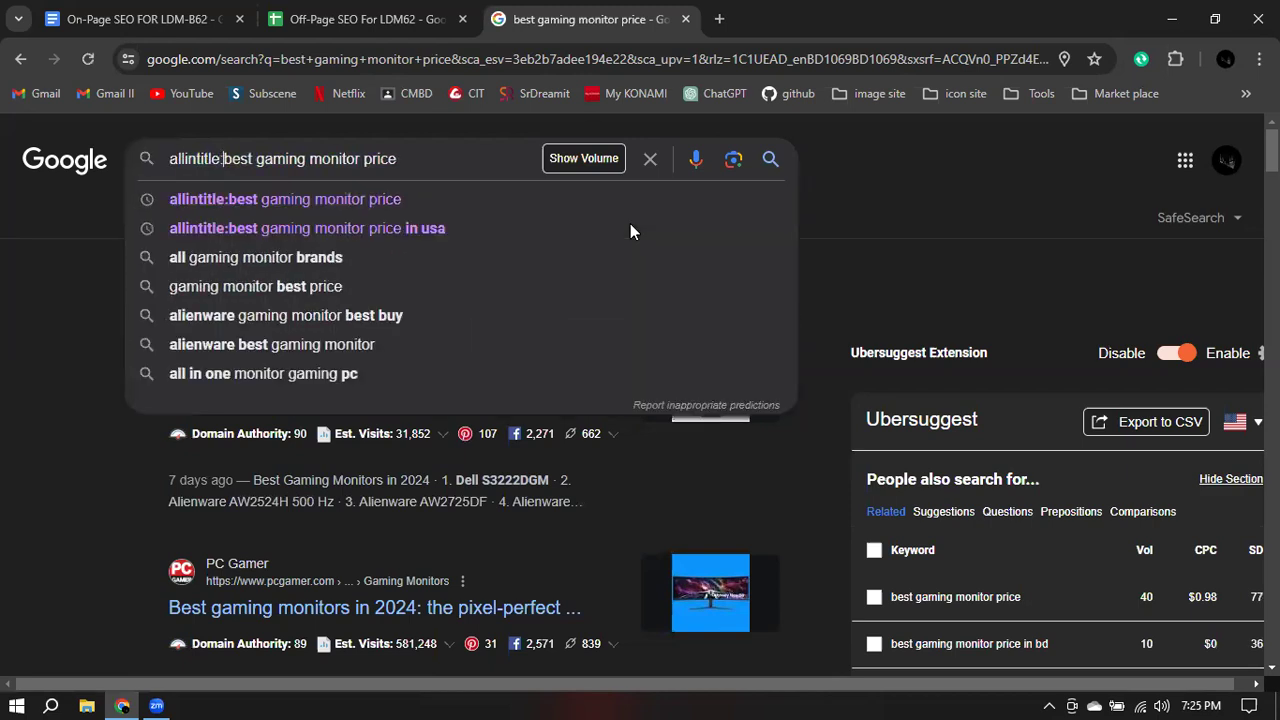
pyautogui.press('Return')
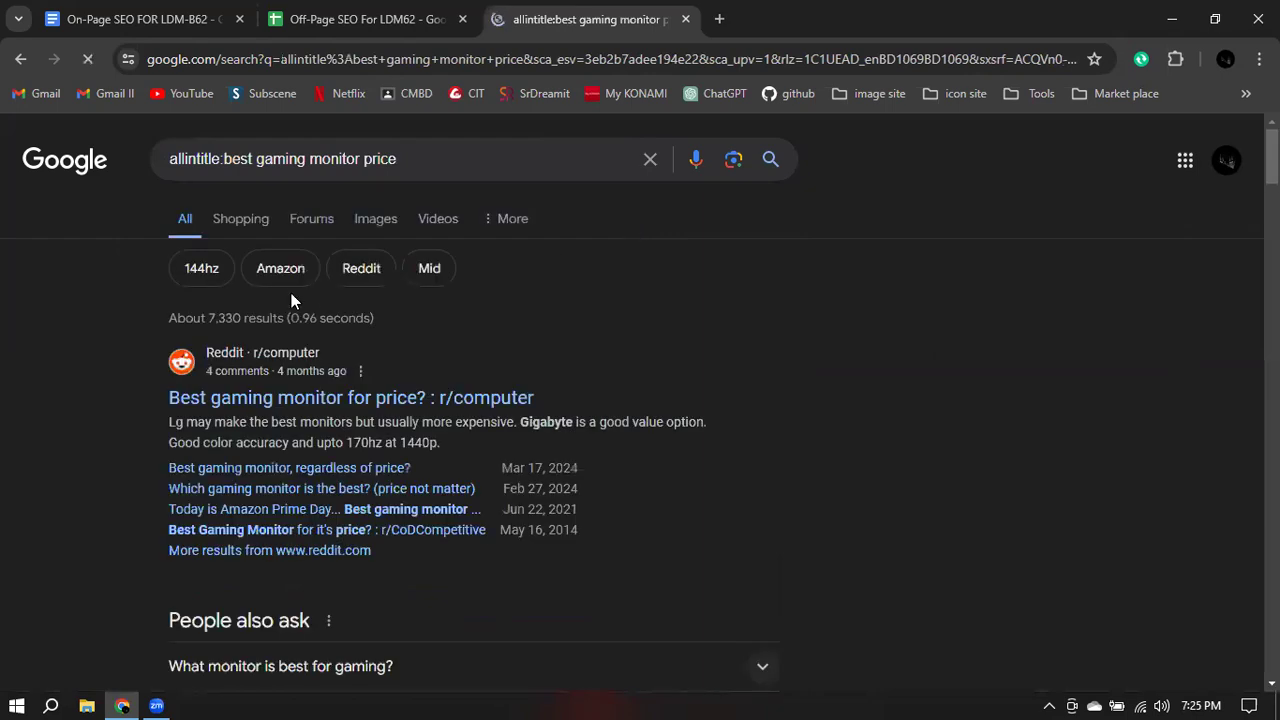
# - Return to the Off-Page SEO spreadsheet and add the keyword Best gaming monitor price in A4 with 40 under Monthly Search
pyautogui.click(350, 20)
pyautogui.click(89, 340)
pyautogui.write('Best g')
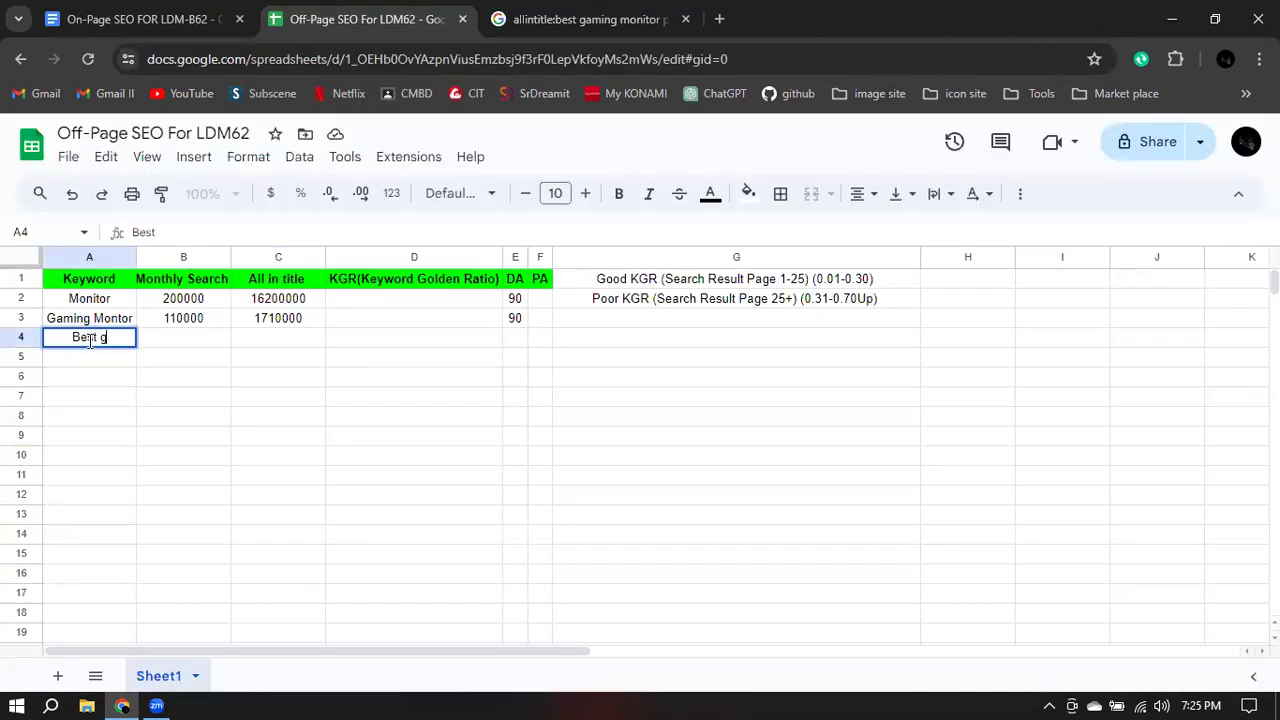
pyautogui.write('aming m')
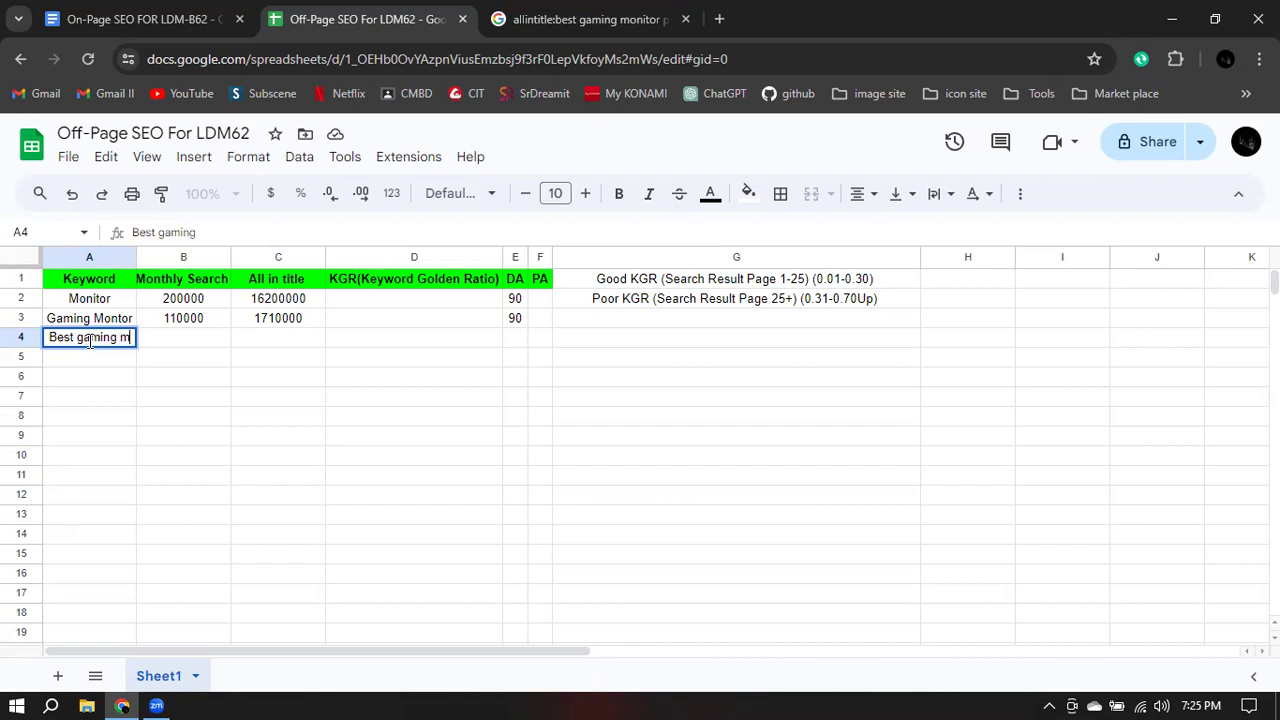
pyautogui.write('onitor price')
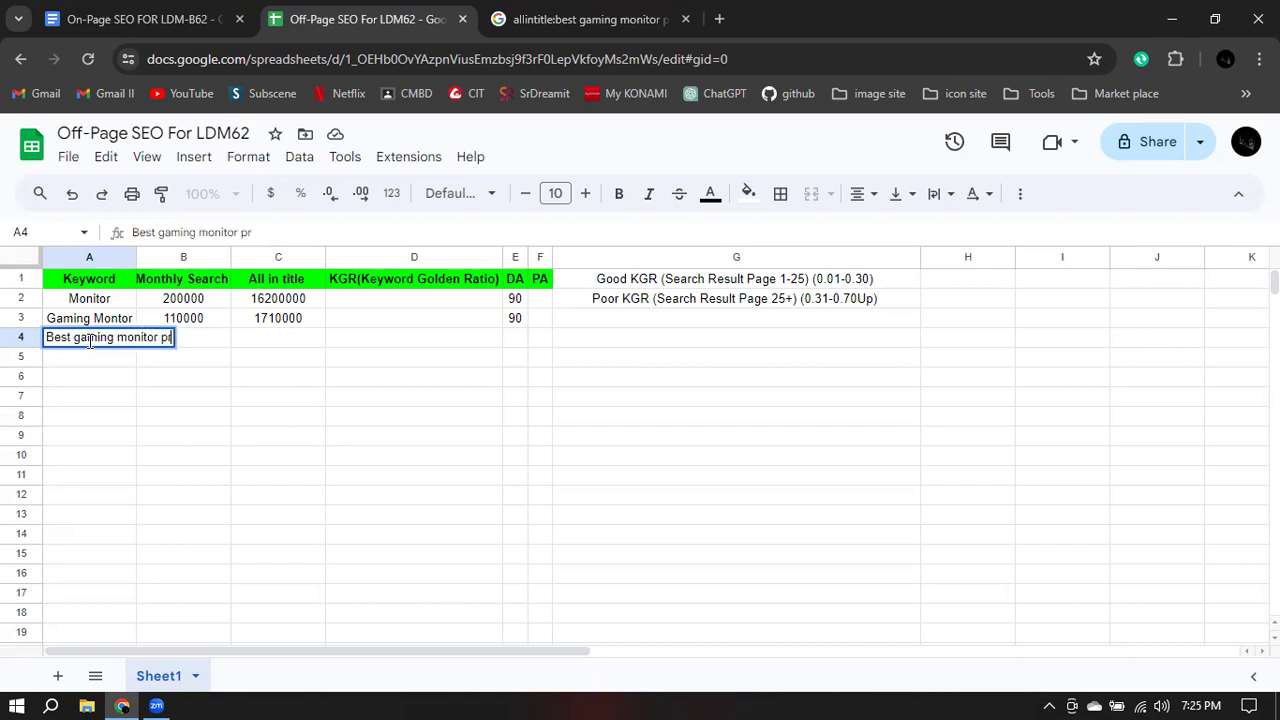
pyautogui.click(224, 343)
pyautogui.write('40')
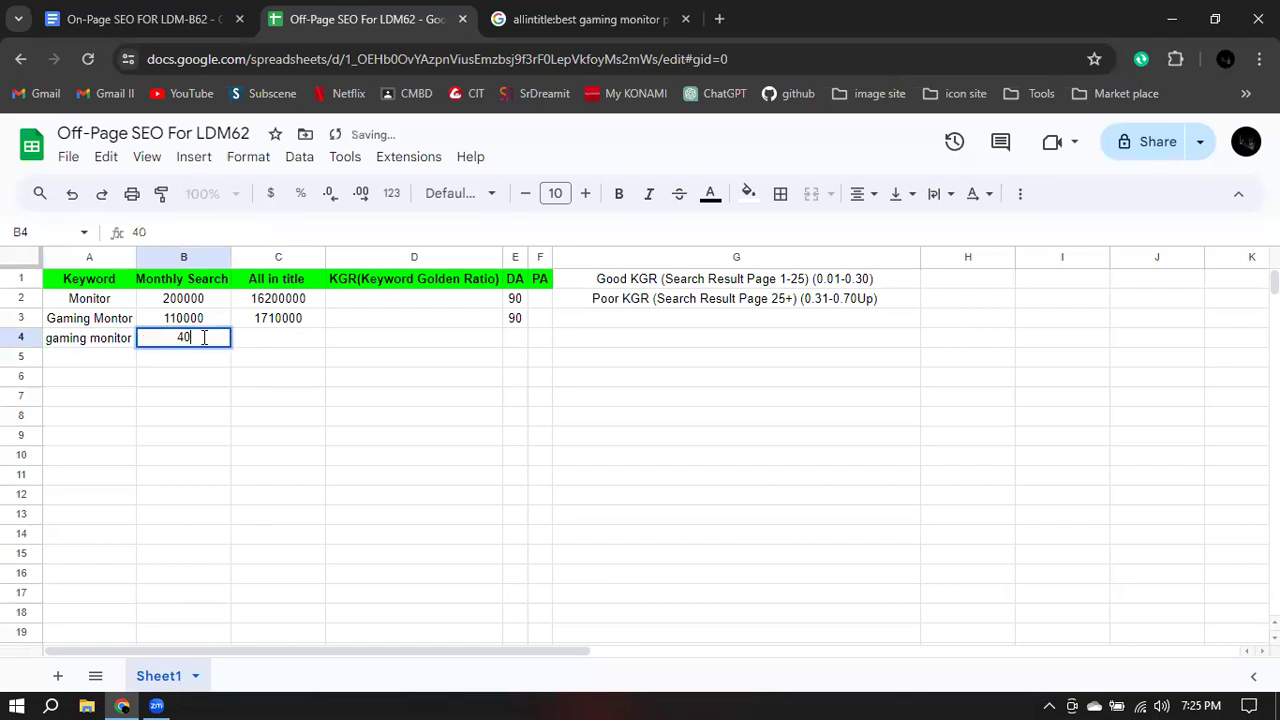
# - Enter 7730 under All in title and 90 under DA in row 4, and fit the Keyword column's width to its contents
pyautogui.click(281, 347)
pyautogui.write('7730')
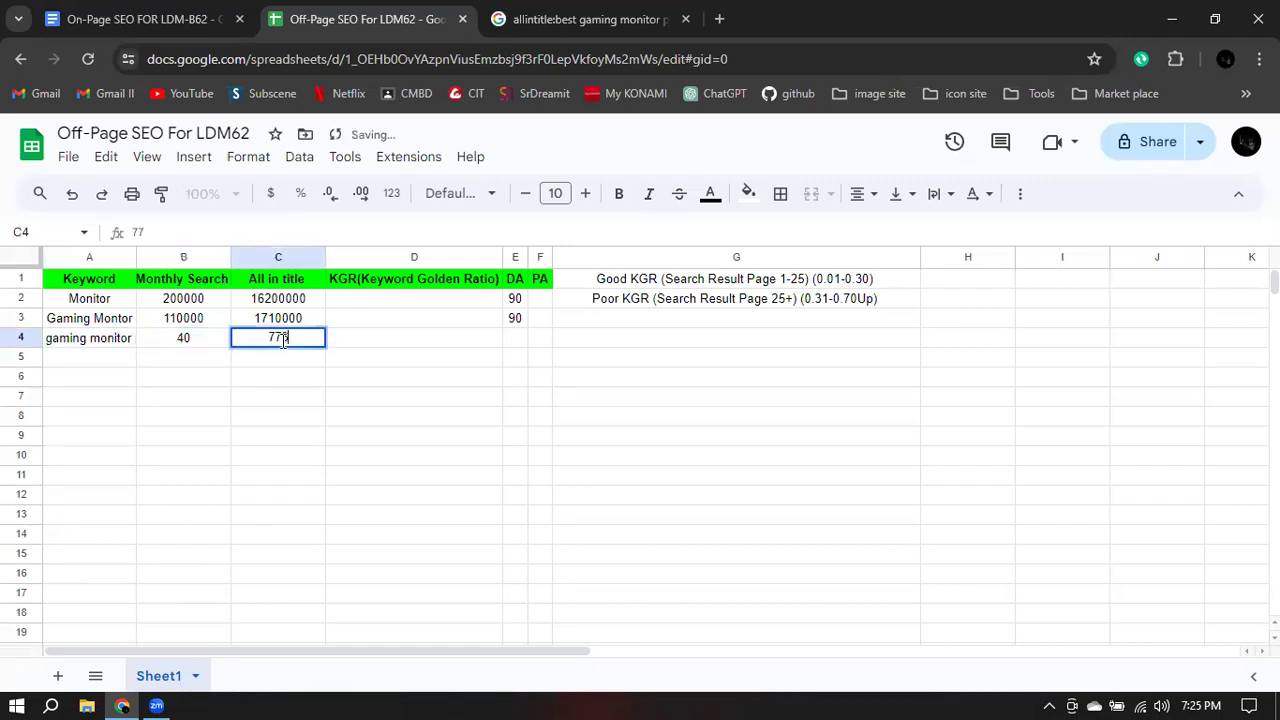
pyautogui.click(525, 336)
pyautogui.write('90')
pyautogui.click(71, 403)
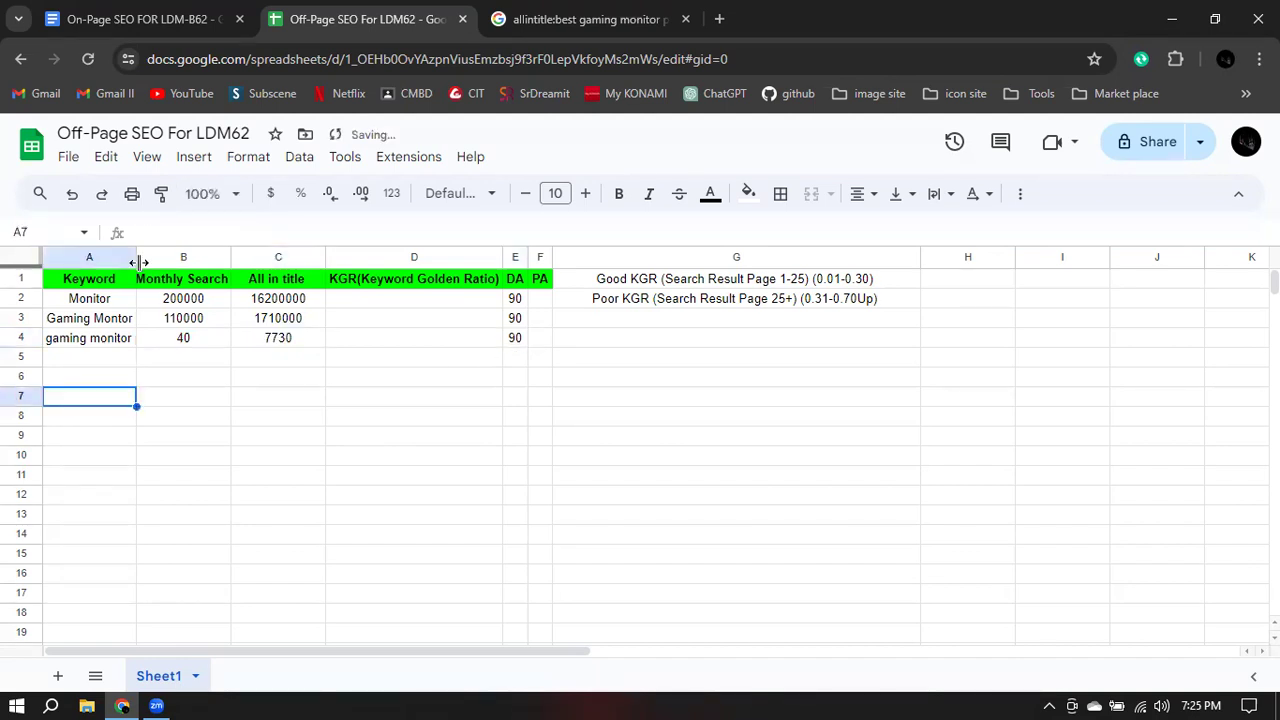
pyautogui.doubleClick(136, 258)
# - Copy the keyword Gaming Monitor 4k curved from the On-Page SEO document and search Google for it
pyautogui.click(150, 19)
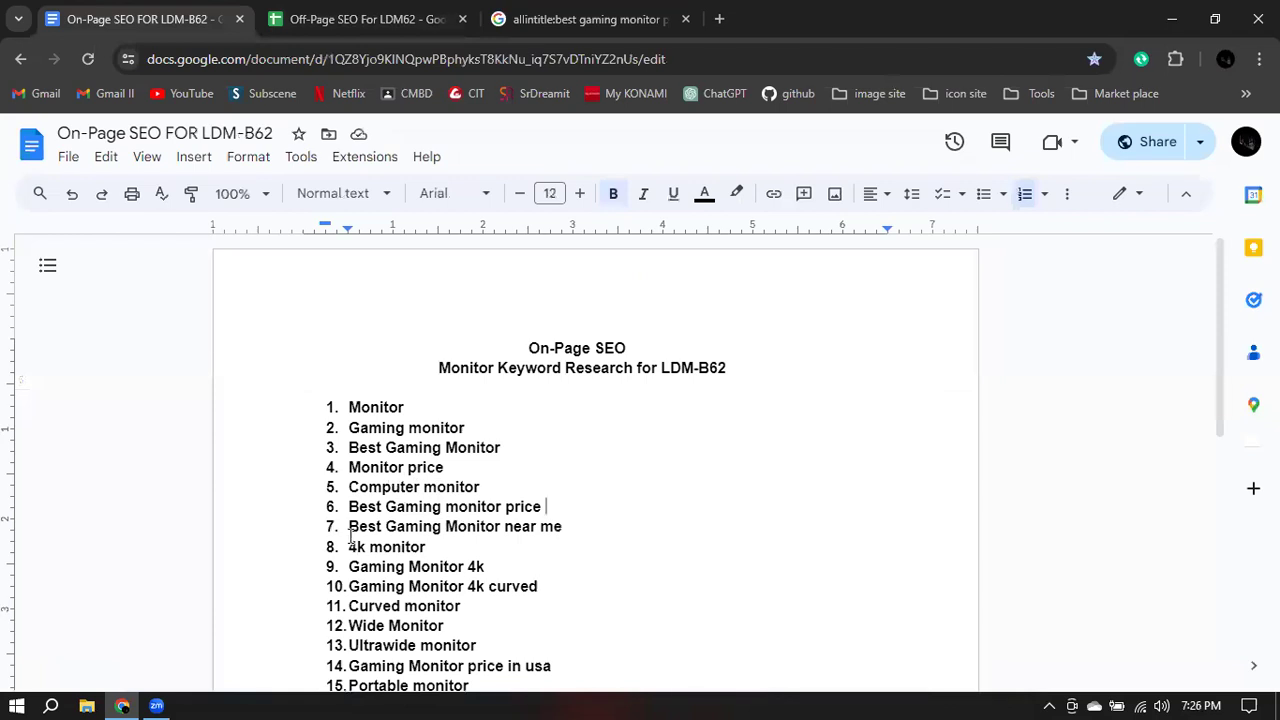
pyautogui.scroll(-1, 608, 538)
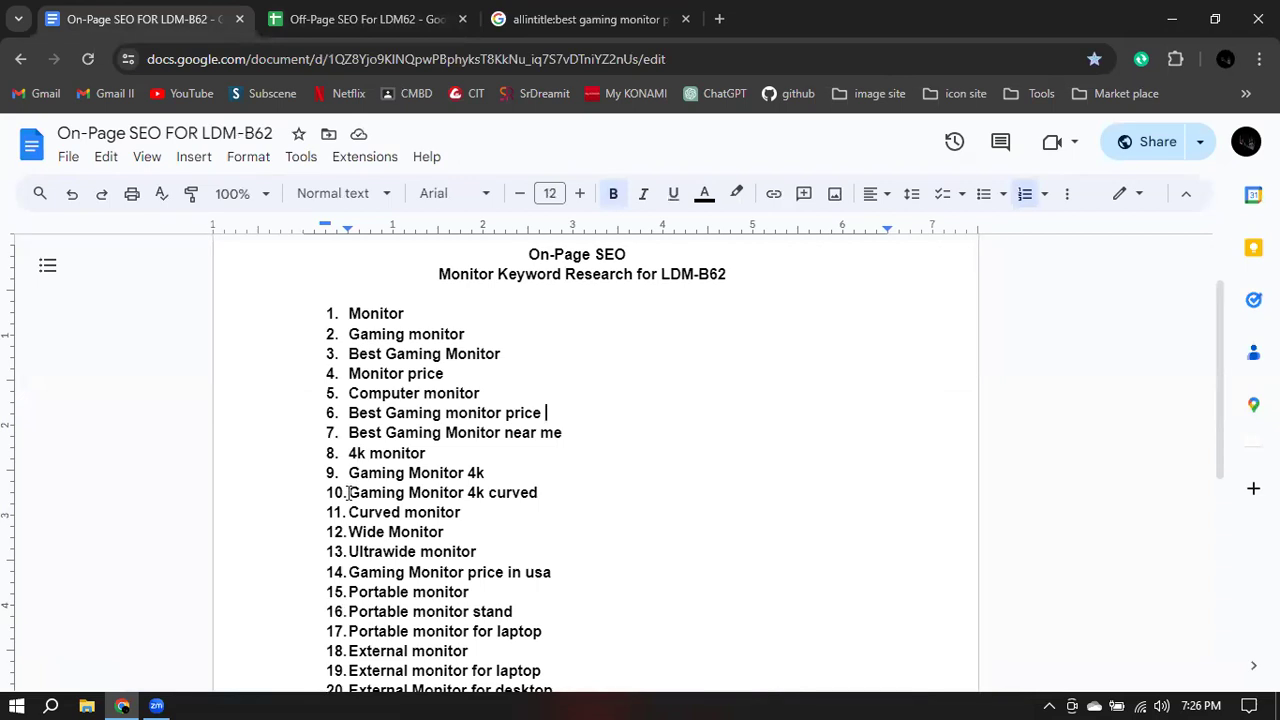
pyautogui.moveTo(350, 492); pyautogui.dragTo(545, 498)
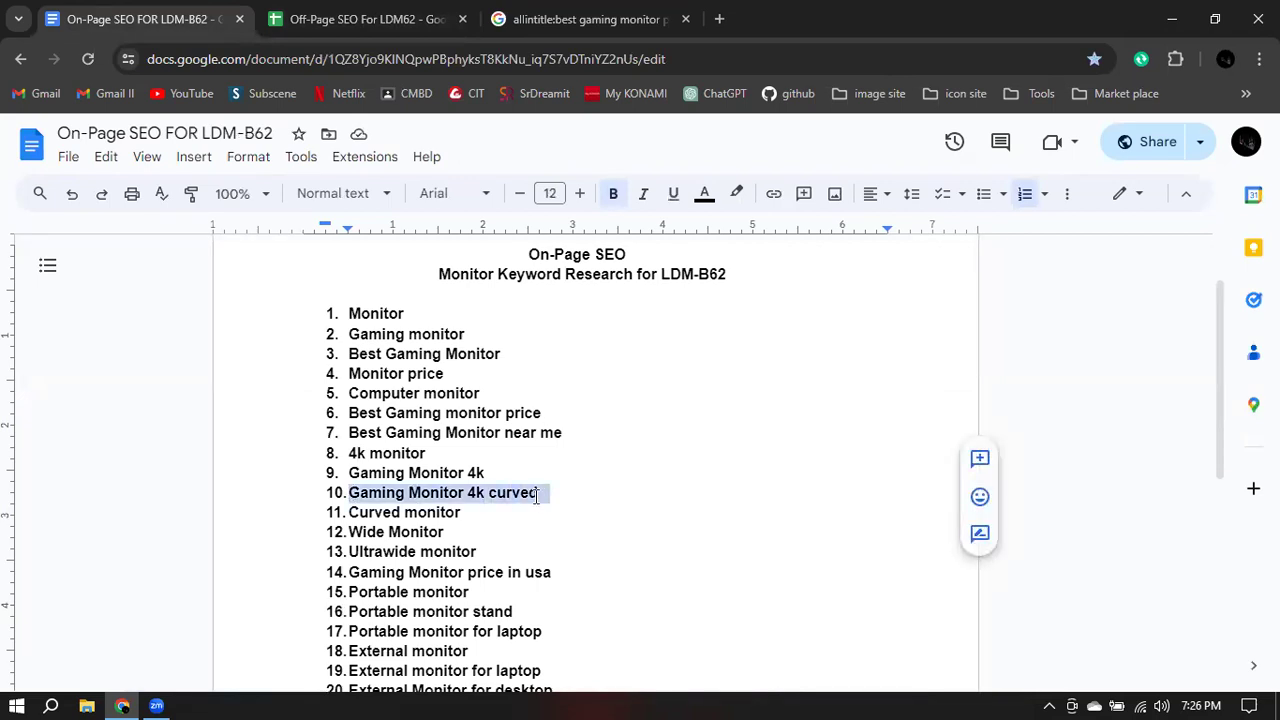
pyautogui.rightClick(529, 497)
pyautogui.click(576, 238)
pyautogui.click(565, 19)
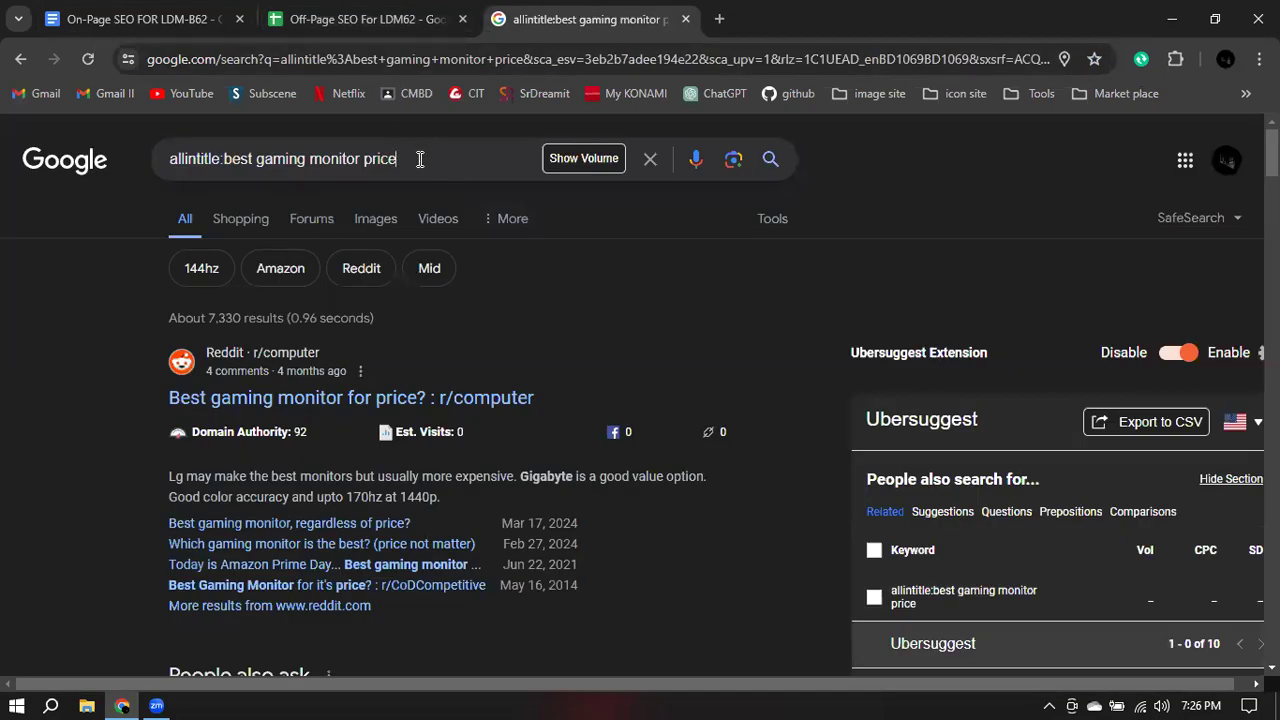
pyautogui.tripleClick(420, 159)
pyautogui.hotkey('ctrl', 'v')
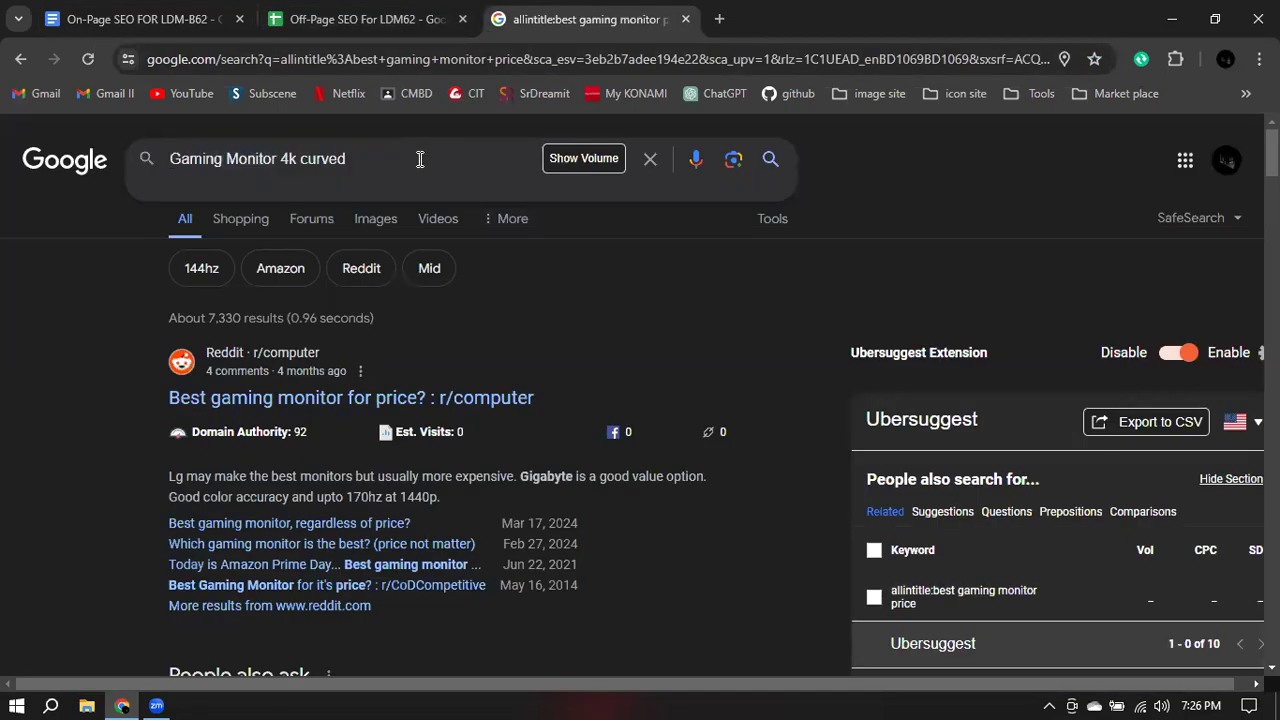
pyautogui.press('BackSpace')
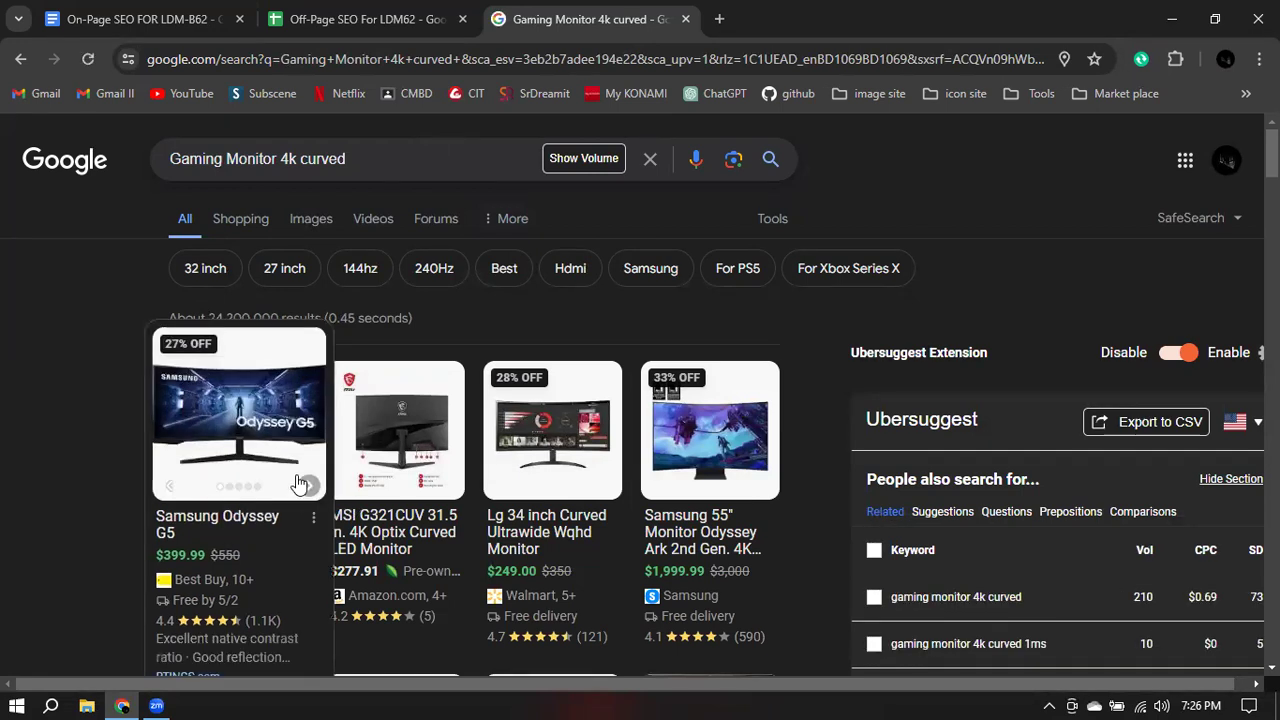
# - Examine the domain authority of the Google results for Gaming Monitor 4k curved and the keyword's search volume
pyautogui.scroll(-7, 297, 486)
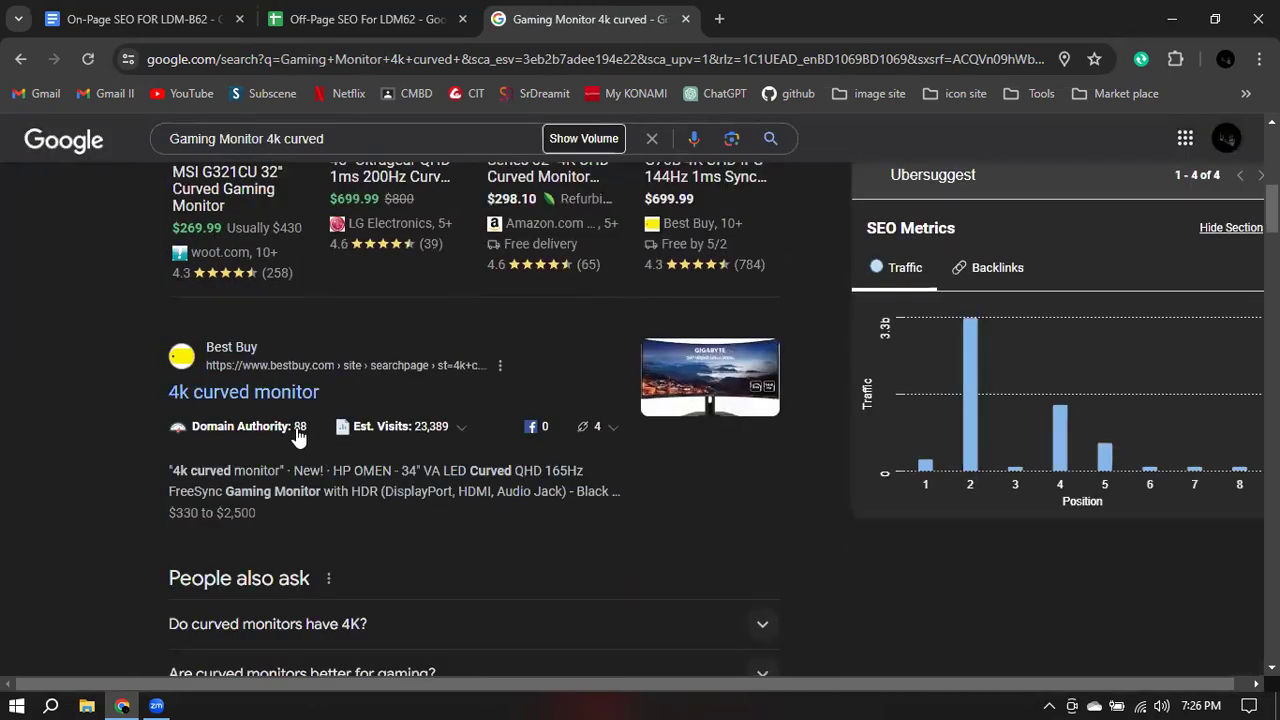
pyautogui.scroll(-4, 397, 504)
pyautogui.scroll(-5, 397, 514)
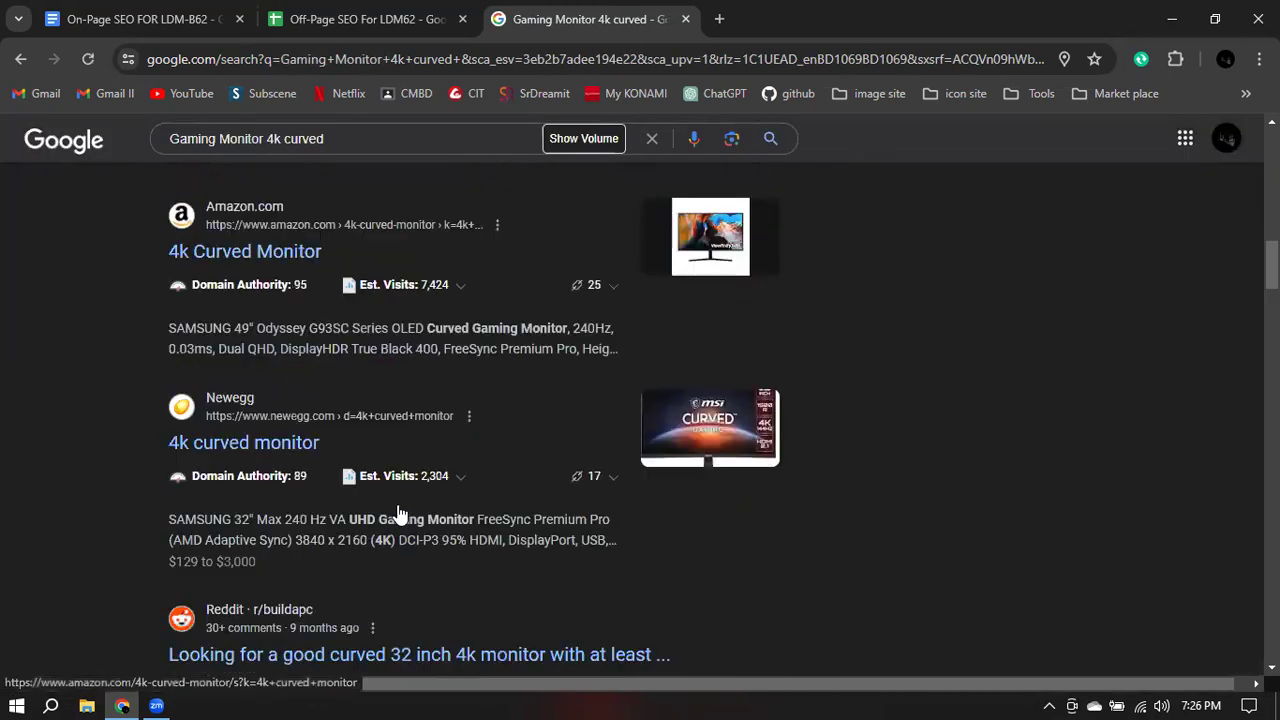
pyautogui.scroll(-7, 397, 514)
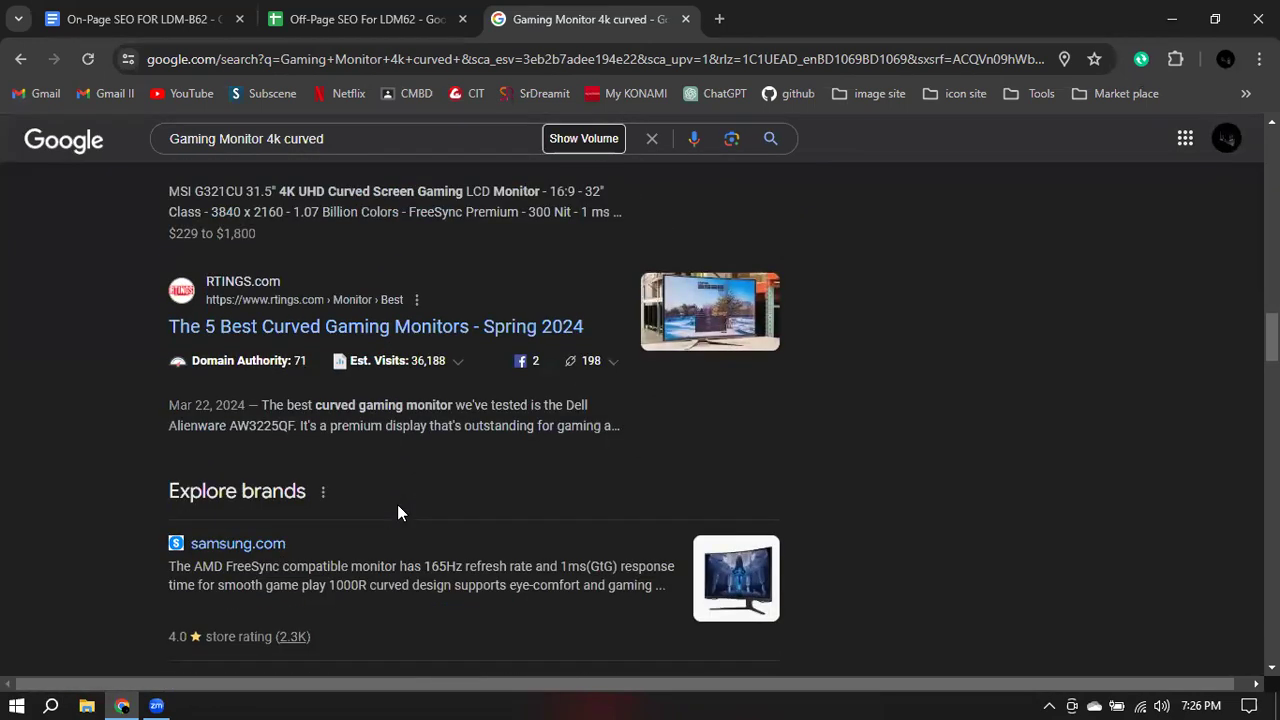
pyautogui.scroll(-7, 397, 508)
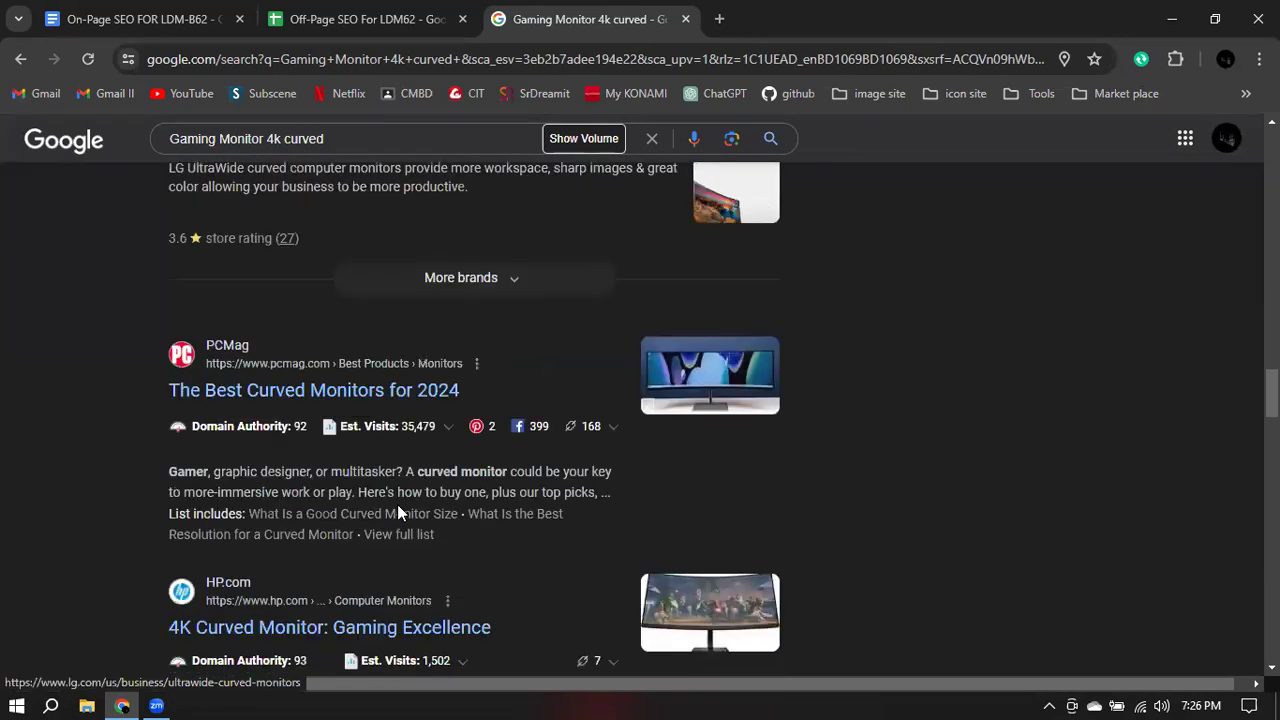
pyautogui.scroll(-3, 397, 512)
pyautogui.scroll(16, 397, 512)
pyautogui.scroll(10, 397, 504)
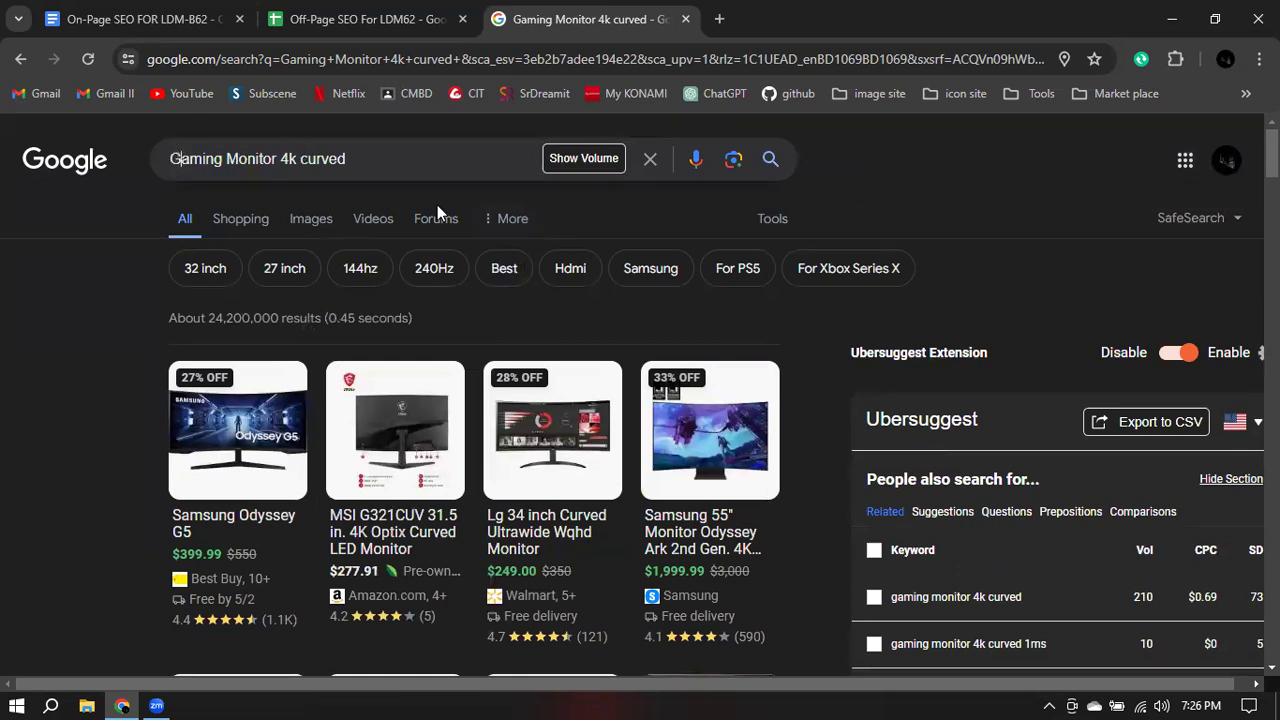
# - Change the Google query to allintitle:Gaming Monitor 4k curved, run the search, and read the result count
pyautogui.write('allin')
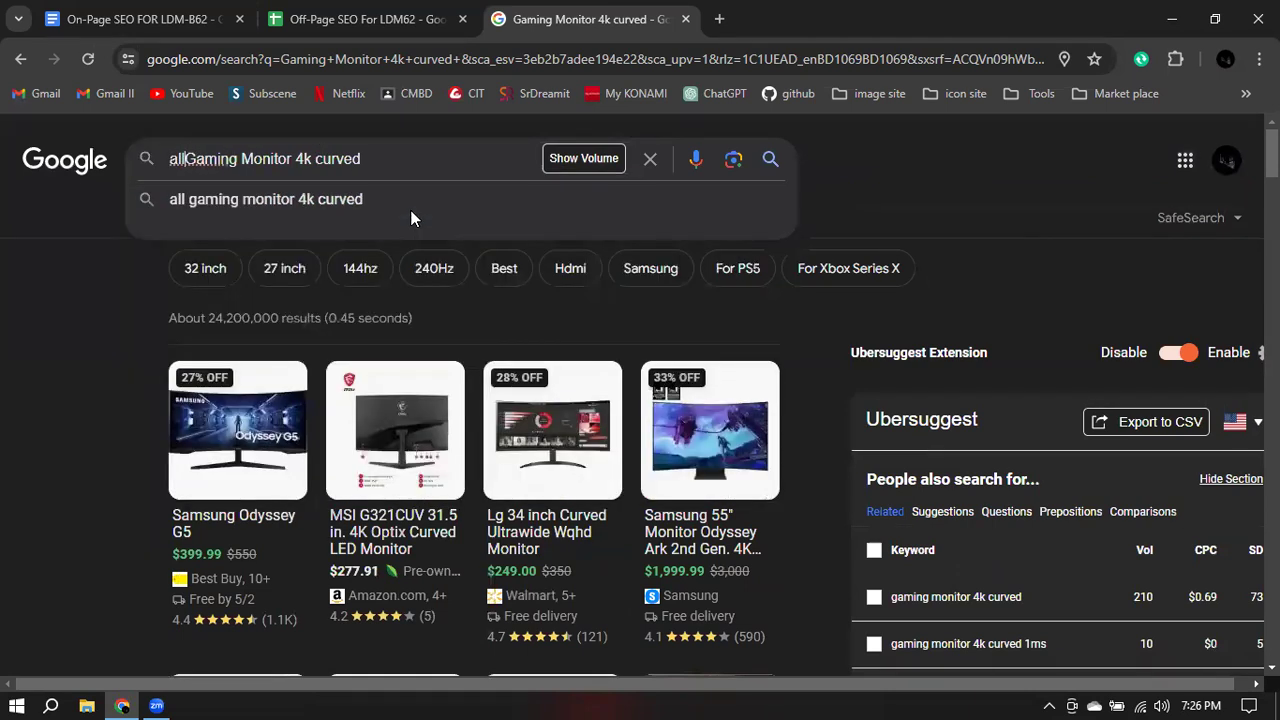
pyautogui.write('title:')
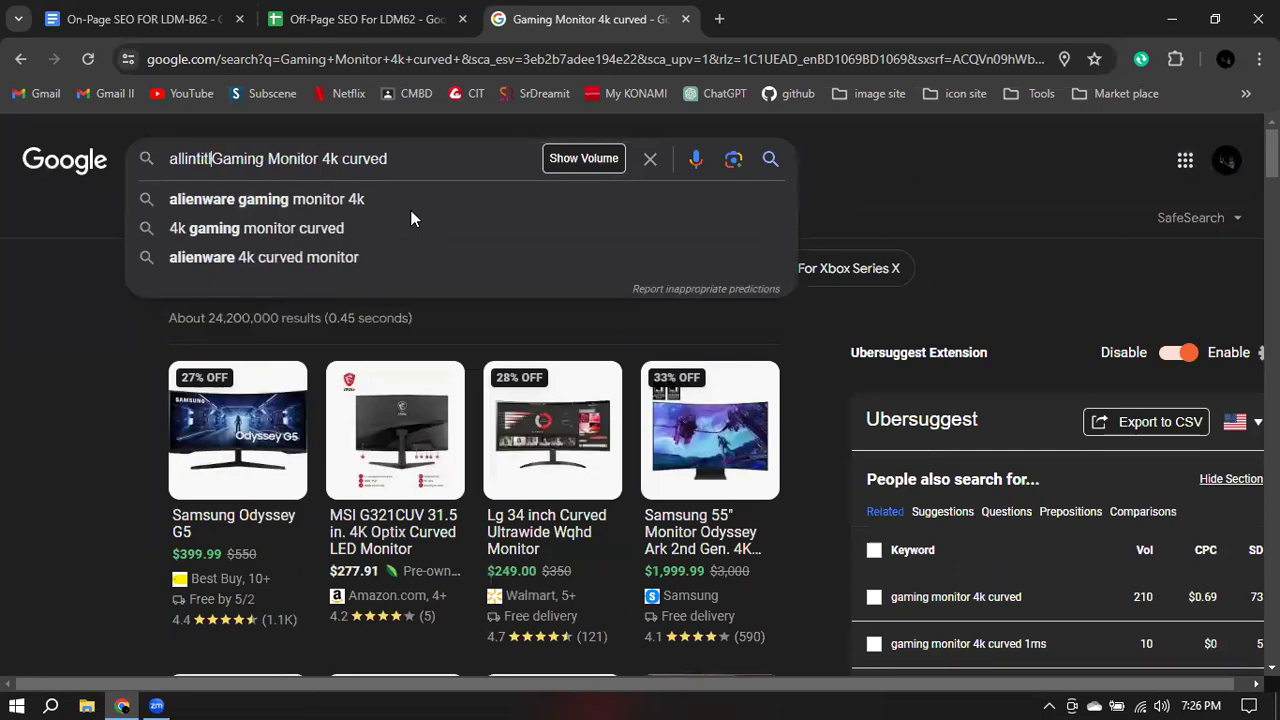
pyautogui.press('Return')
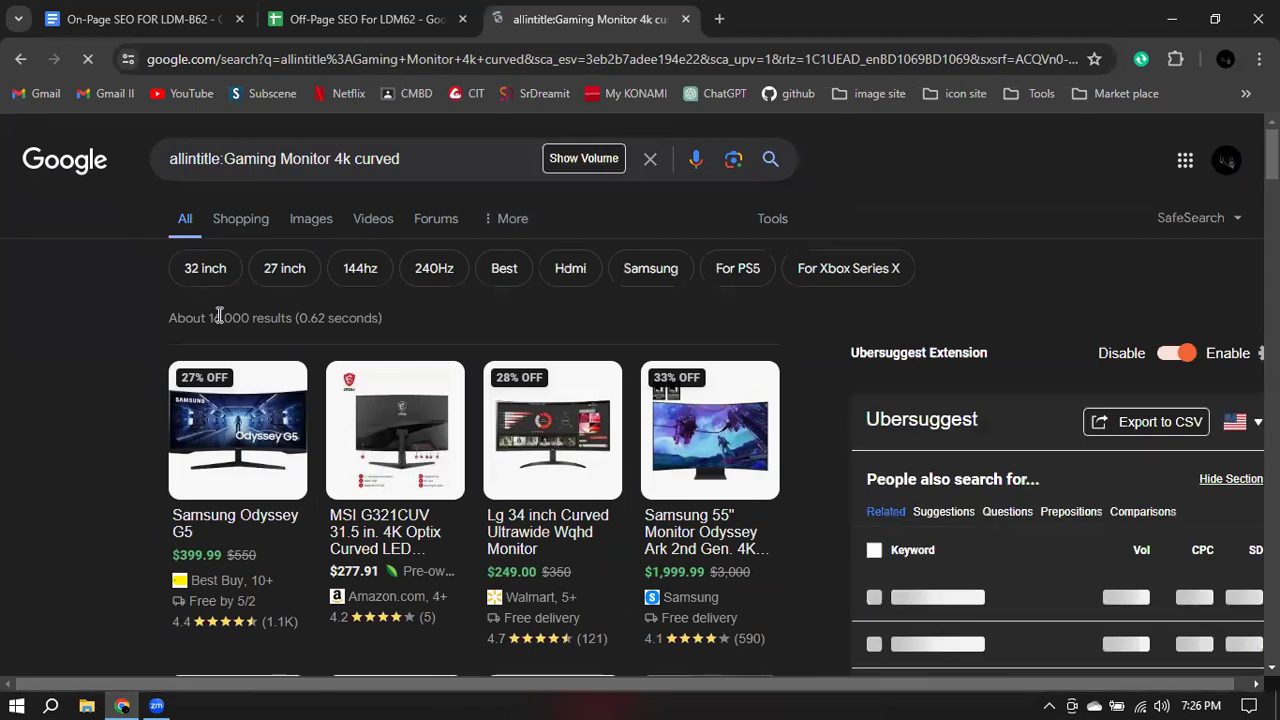
# - In row 5 of the Off-Page SEO sheet, enter 210 under Monthly Search, 16000 under All in title and 90 under DA
pyautogui.click(380, 19)
pyautogui.click(244, 358)
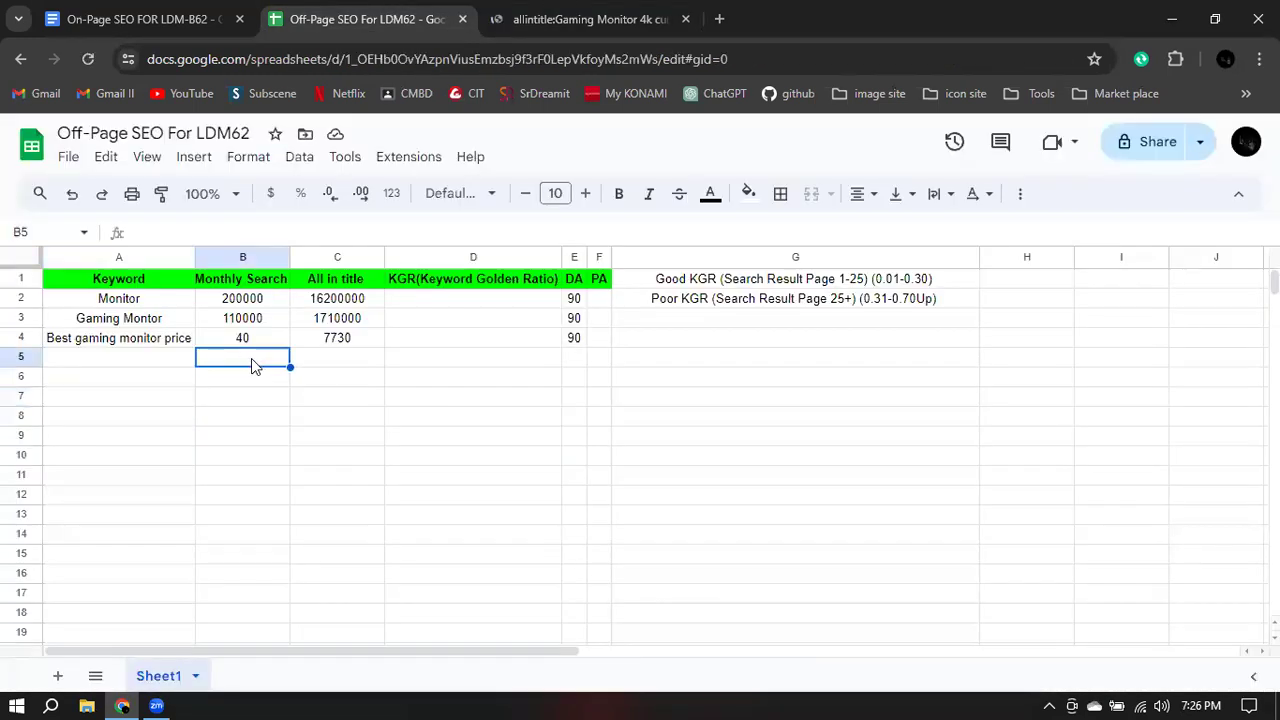
pyautogui.write('210')
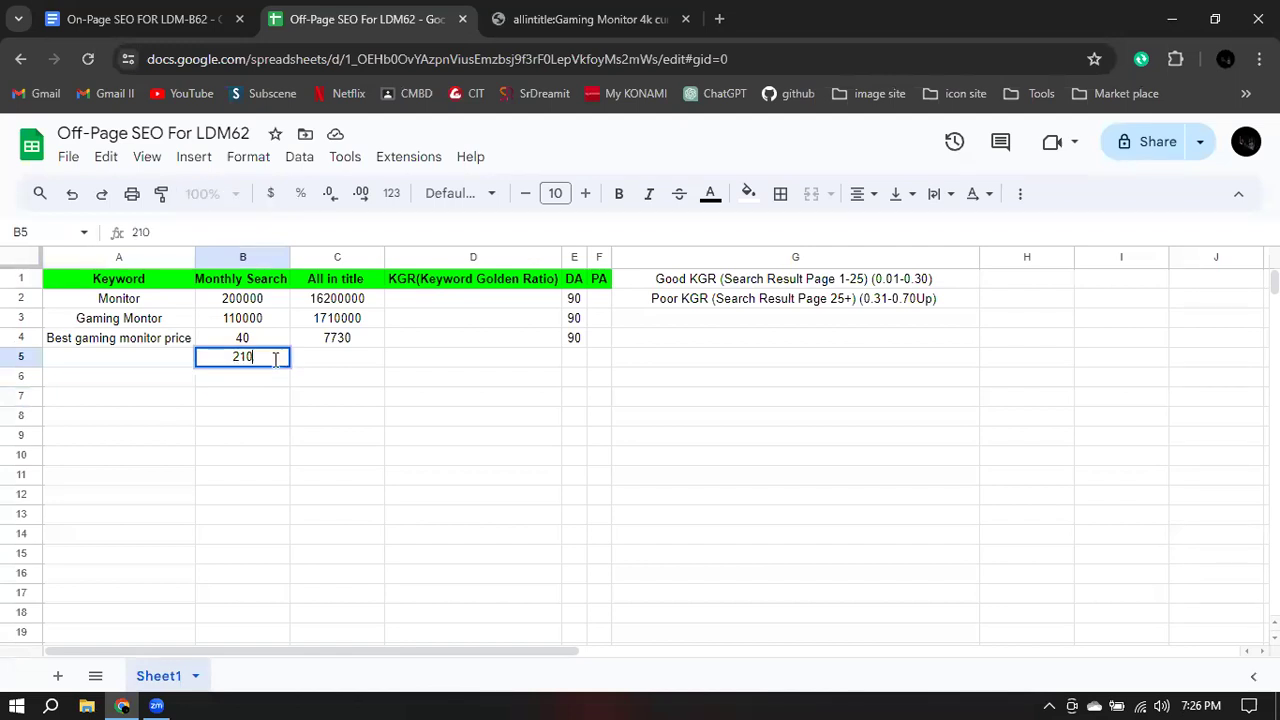
pyautogui.press('Tab')
pyautogui.write('16')
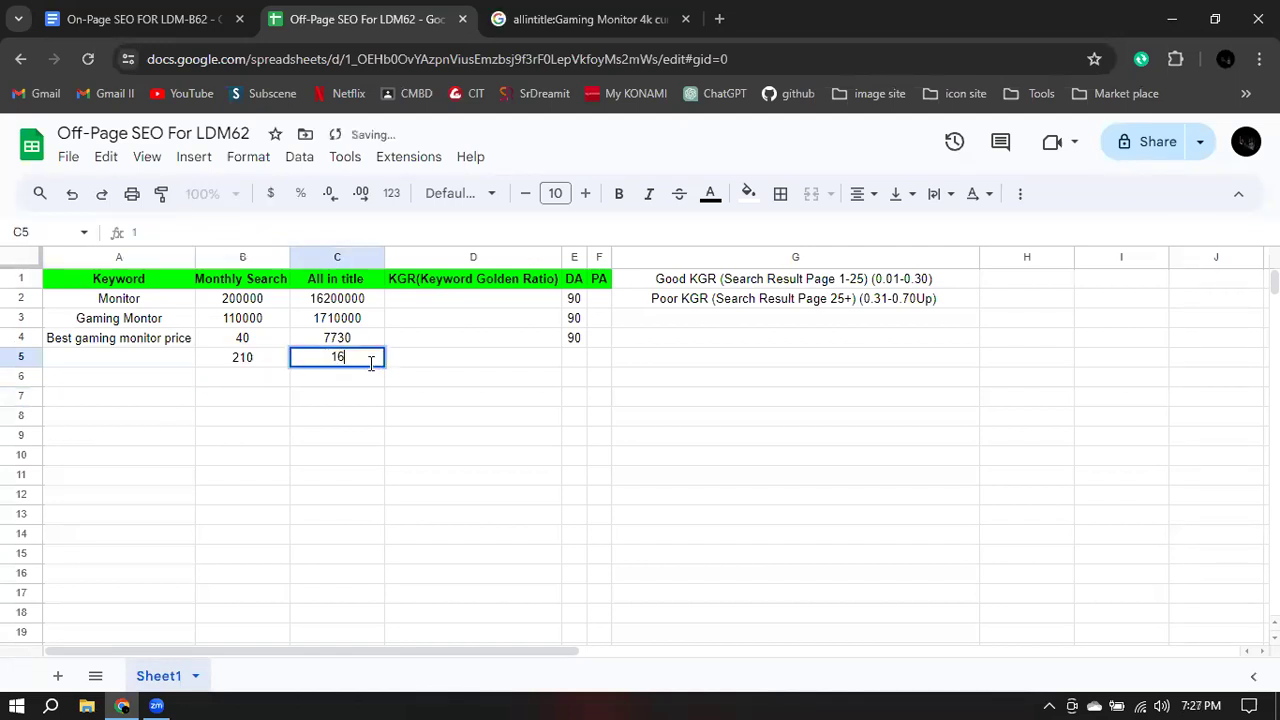
pyautogui.write('000')
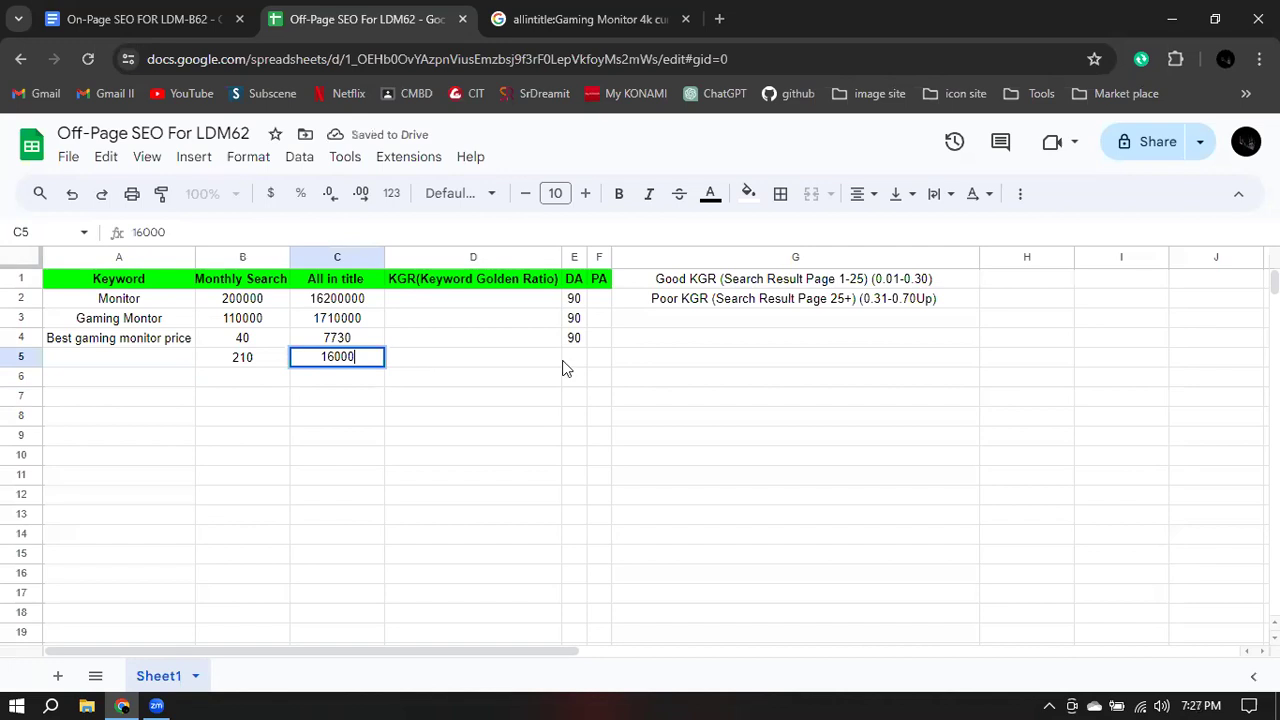
pyautogui.click(573, 362)
pyautogui.write('90')
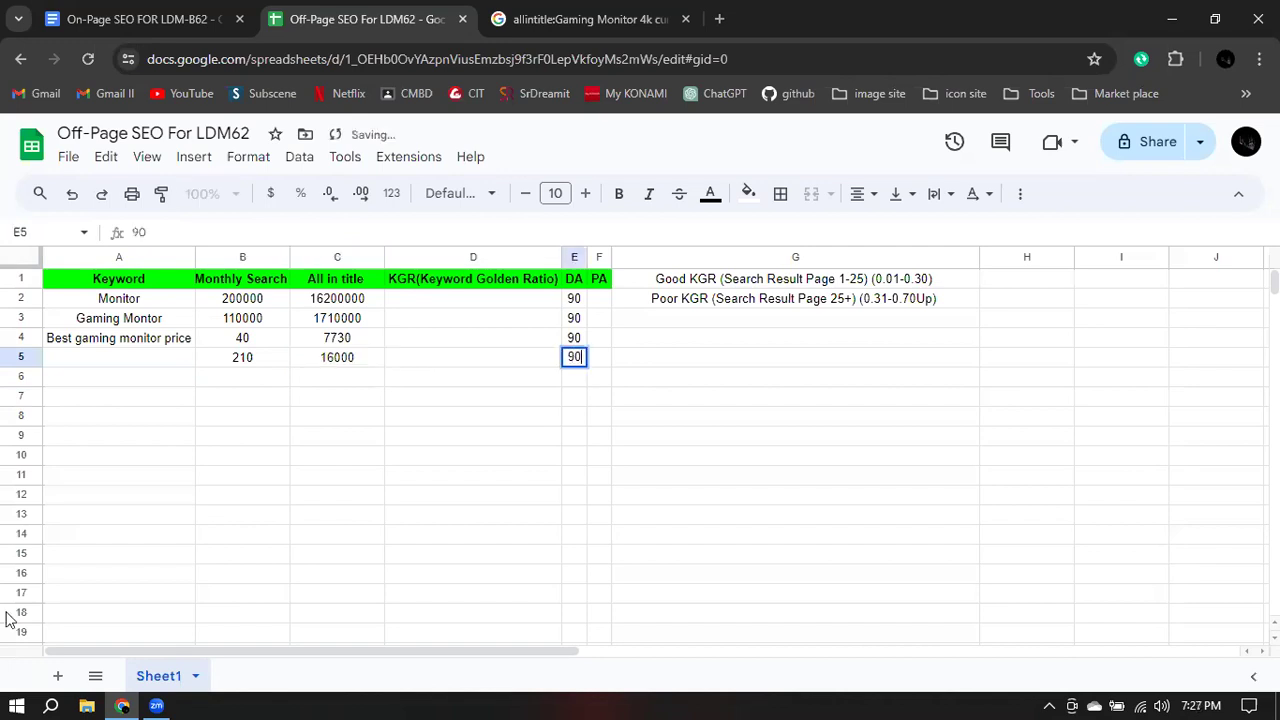
# - Enter the keyword "Gaming Montor 4k curved" in the Keyword column of row 5
pyautogui.click(135, 358)
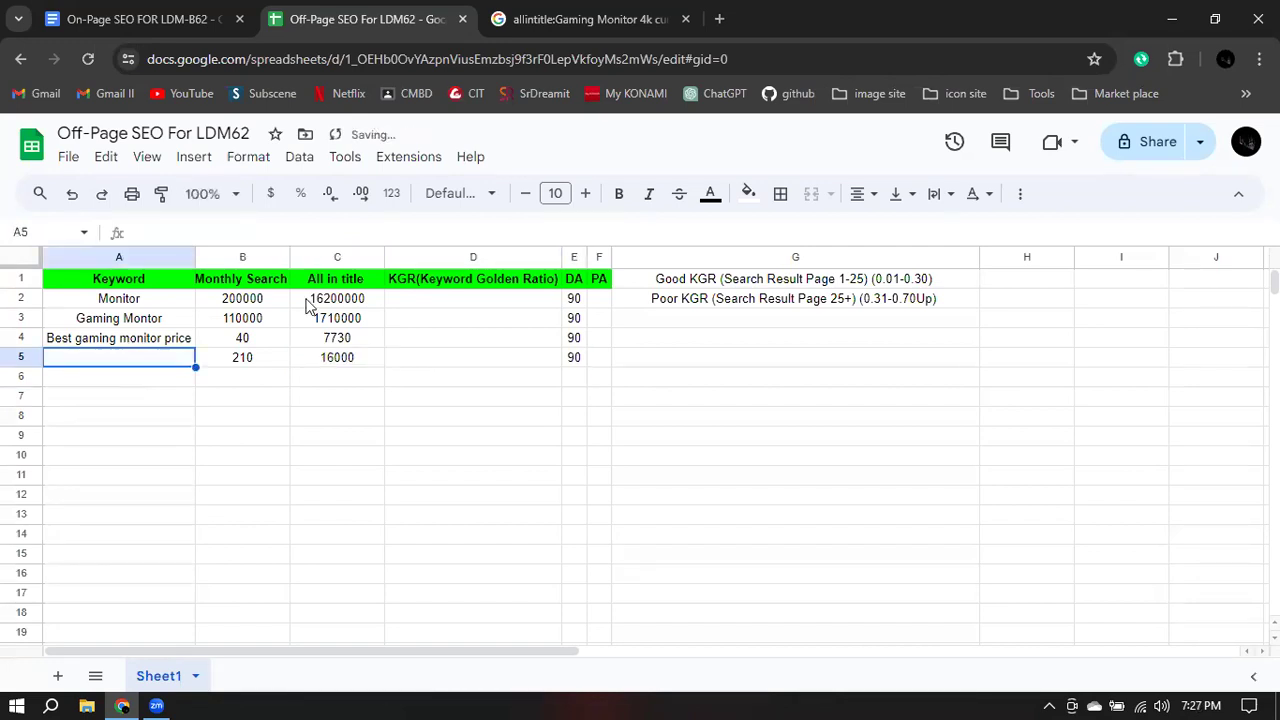
pyautogui.write('Ga')
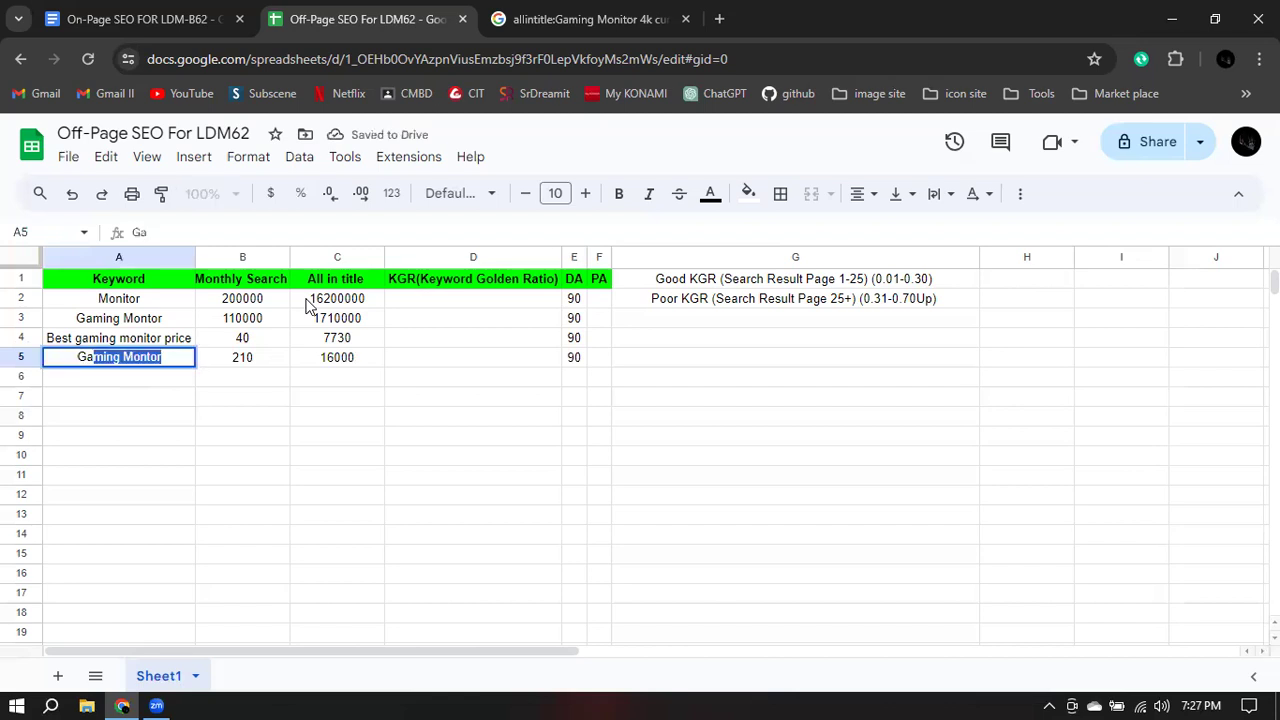
pyautogui.write('ming')
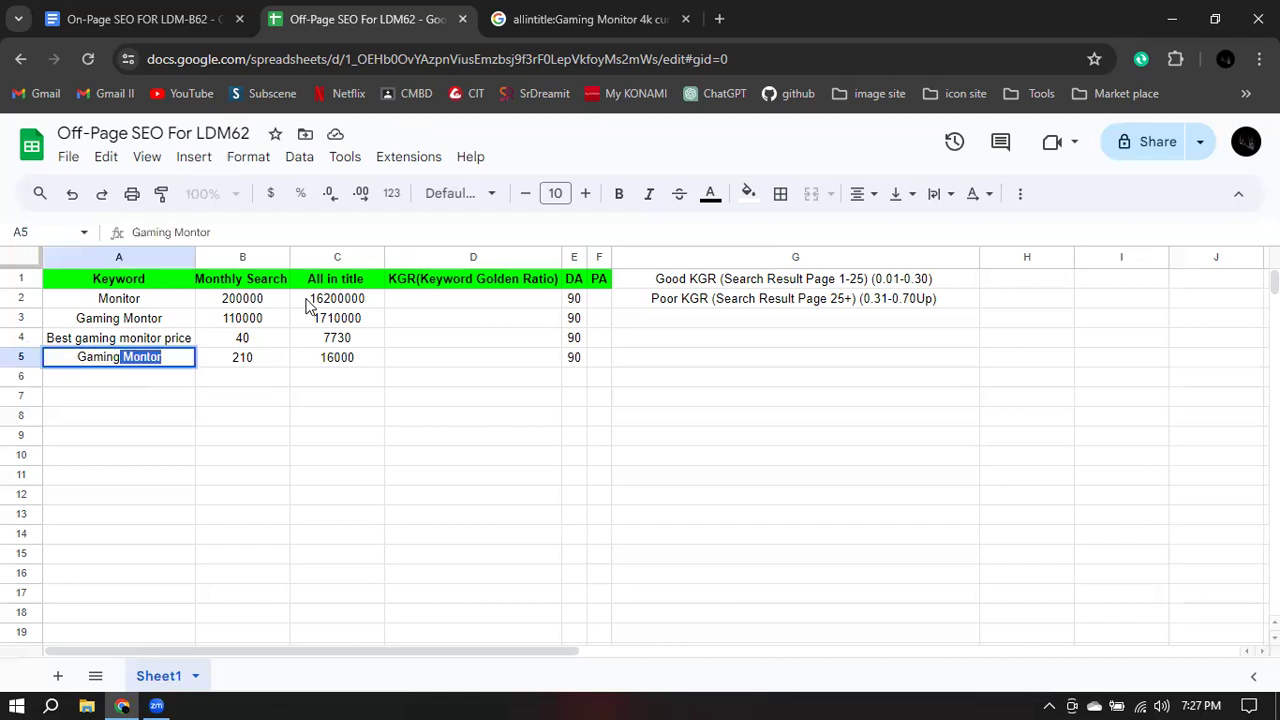
pyautogui.press('Tab')
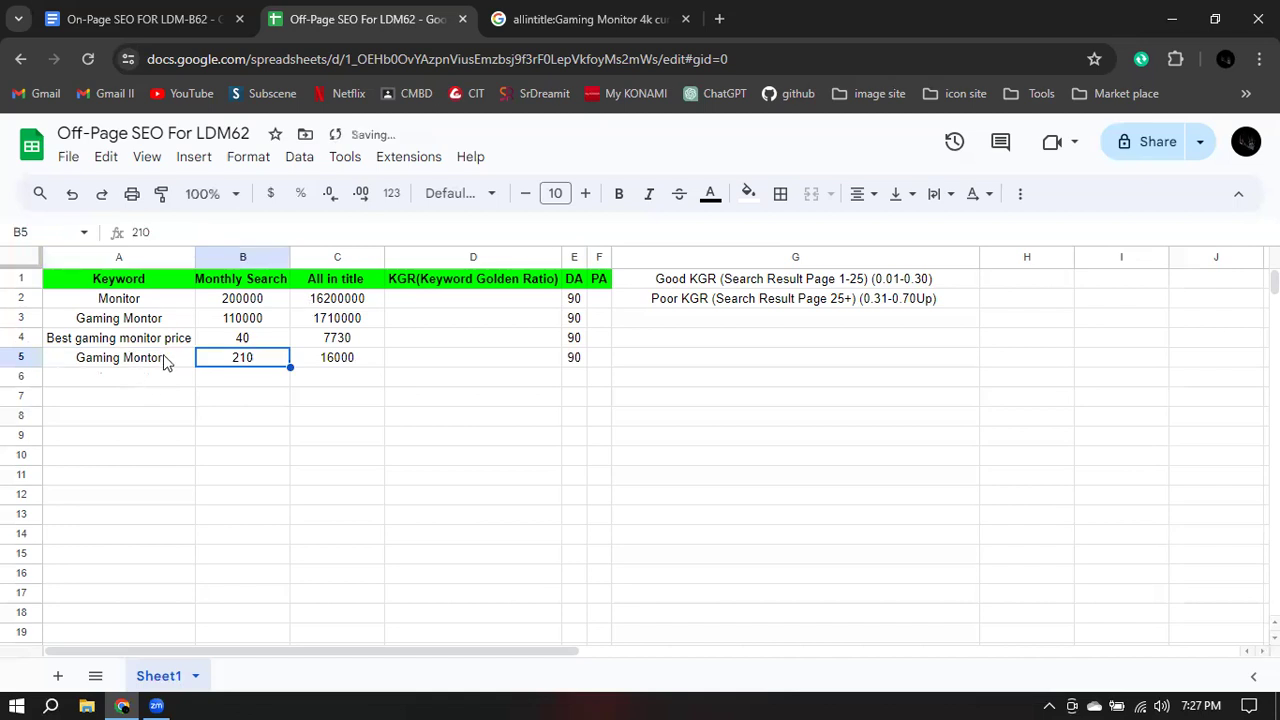
pyautogui.doubleClick(170, 356)
pyautogui.hotkey('ctrl', 'a')
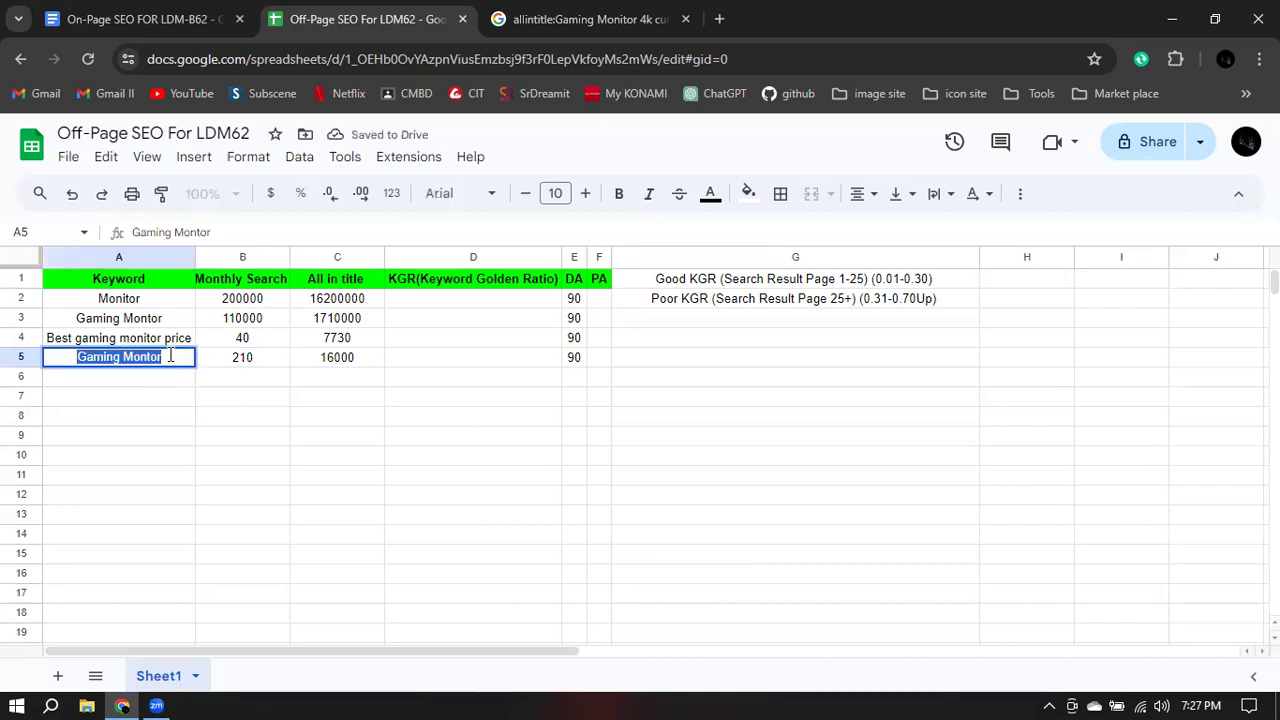
pyautogui.click(170, 356)
pyautogui.write('4')
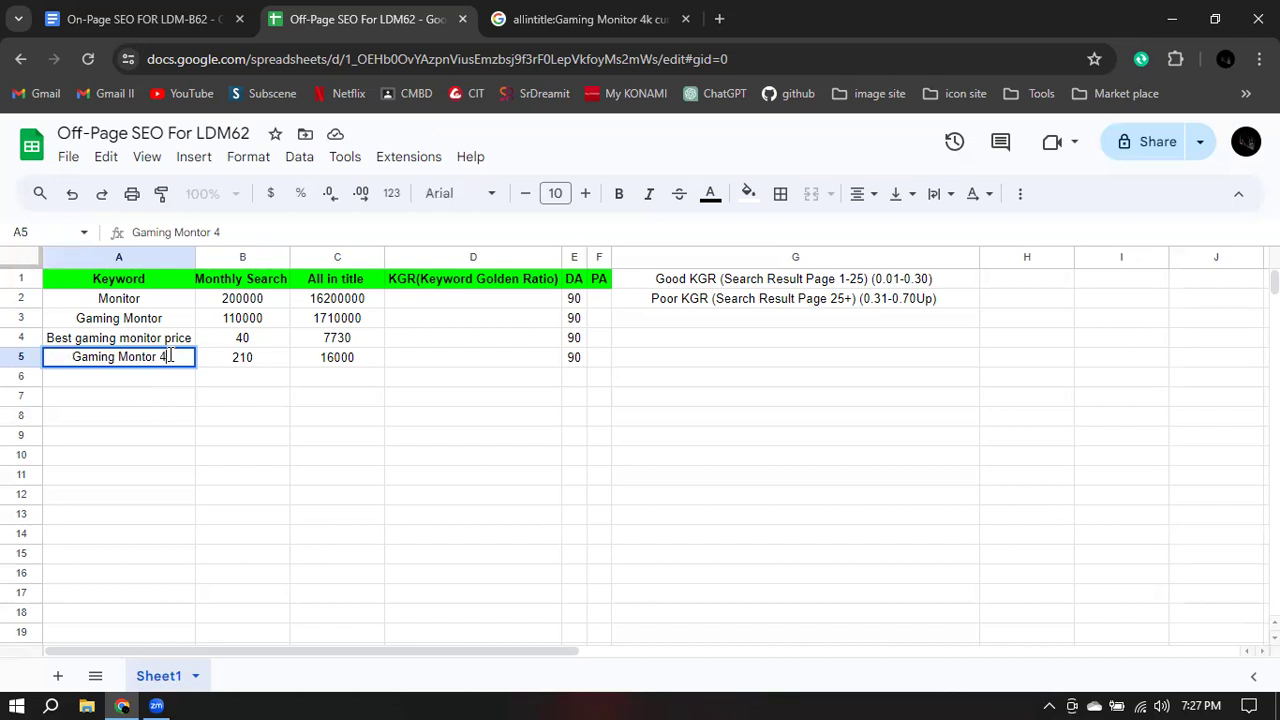
pyautogui.write('k curved')
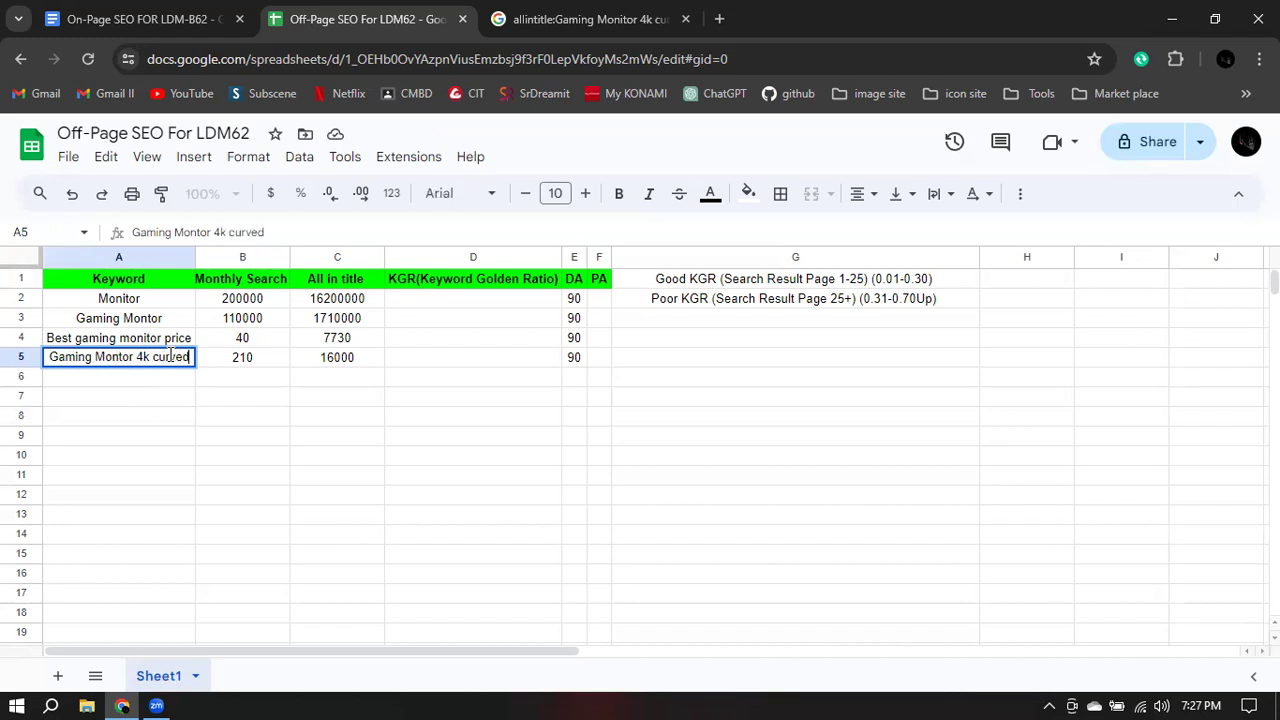
pyautogui.press('Return')
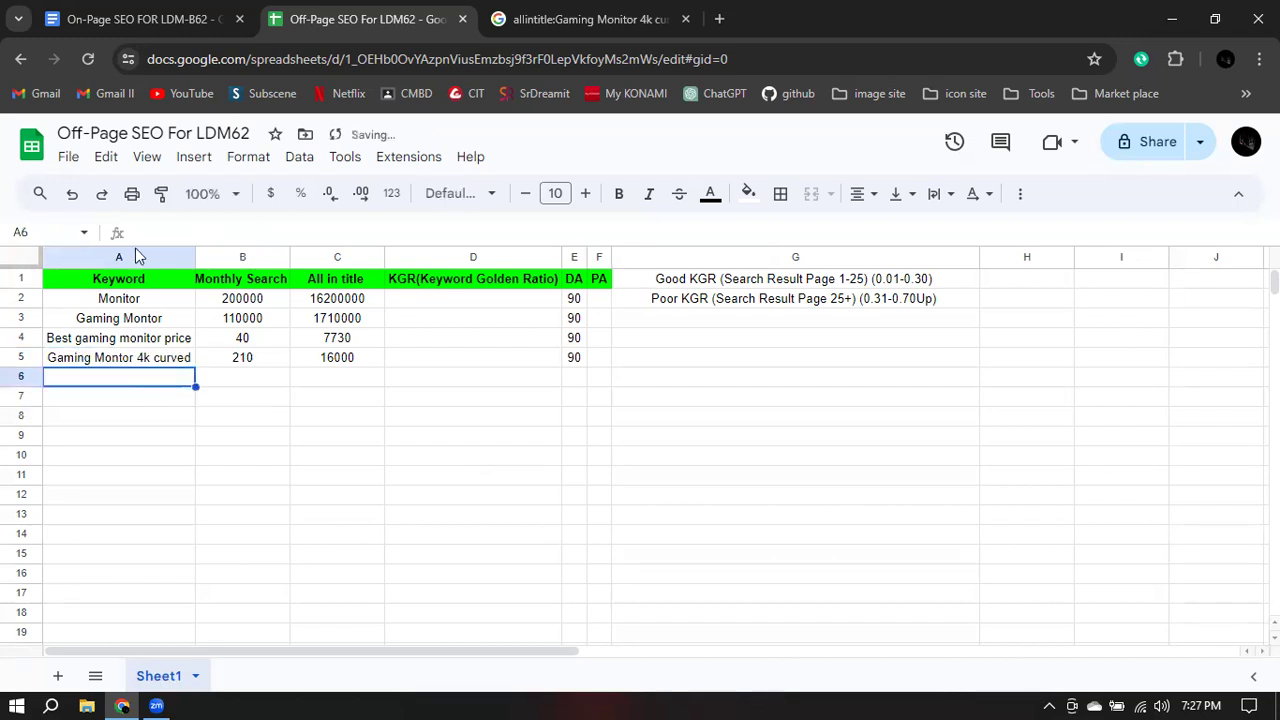
# - Copy the keyword Gaming Monitor price in usa from the On-Page SEO document and search Google for it
pyautogui.click(160, 19)
pyautogui.scroll(-2, 401, 500)
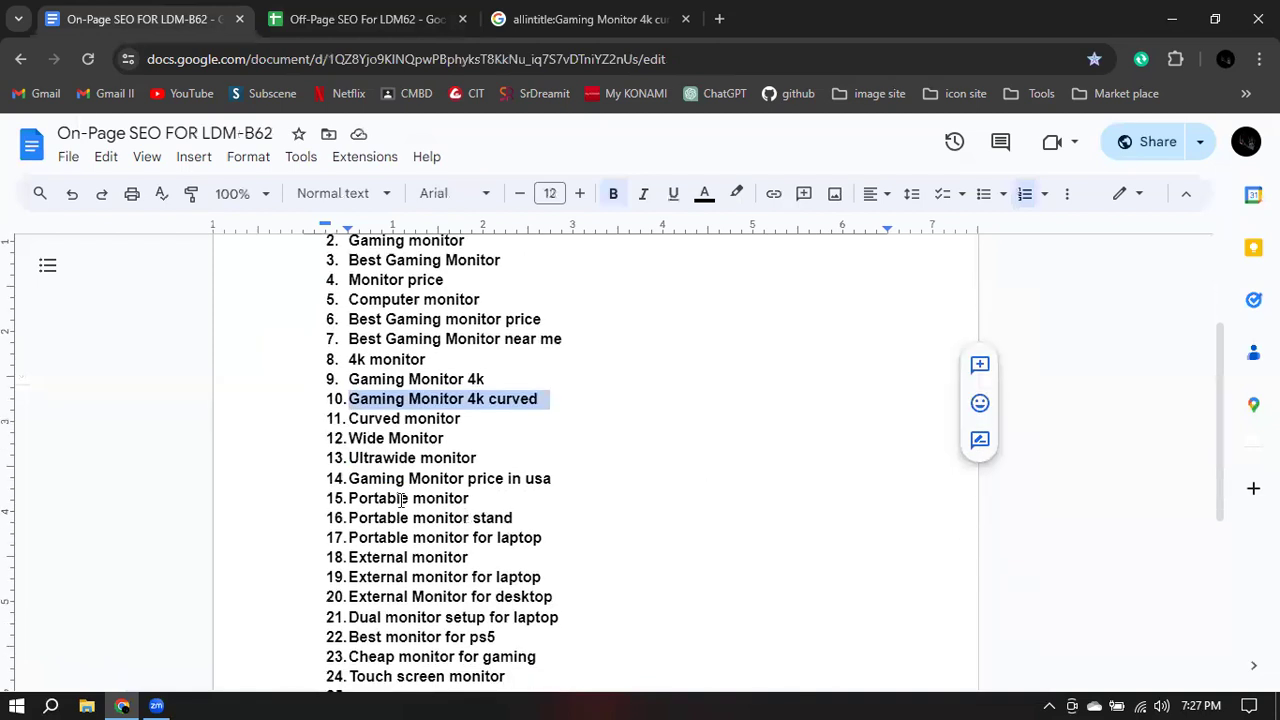
pyautogui.moveTo(351, 479); pyautogui.dragTo(555, 479)
pyautogui.hotkey('ctrl', 'c')
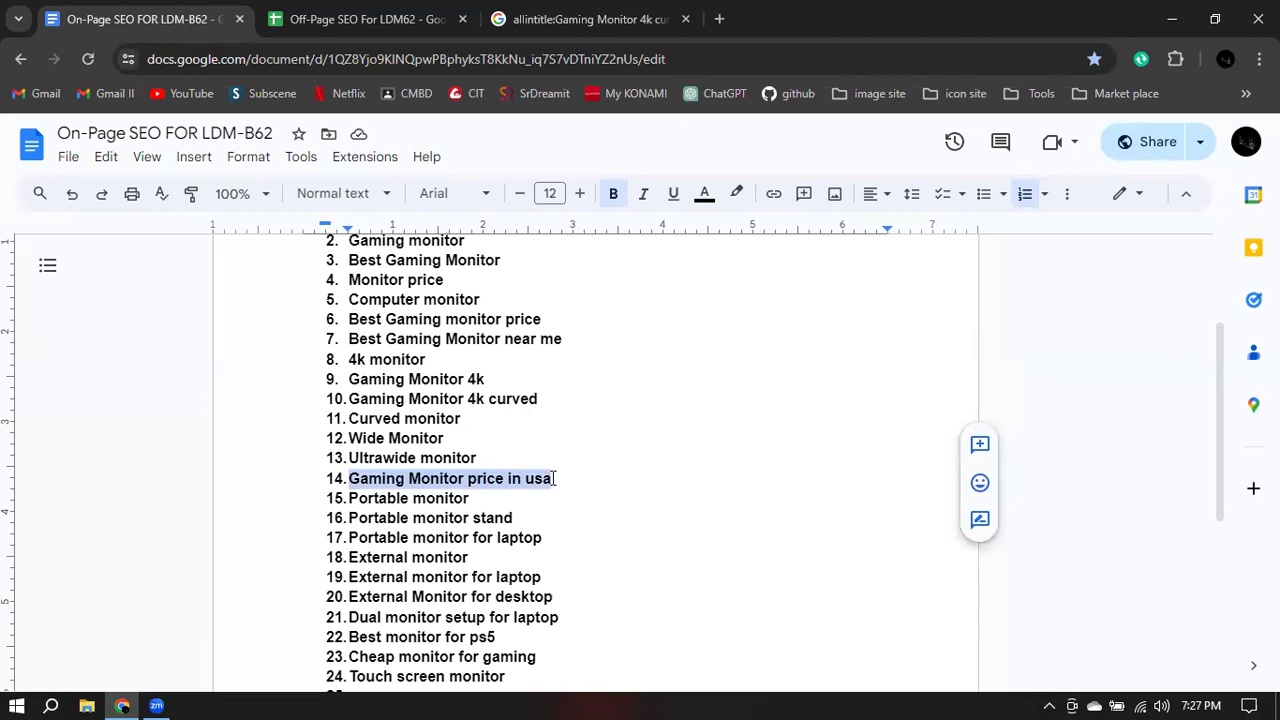
pyautogui.click(580, 19)
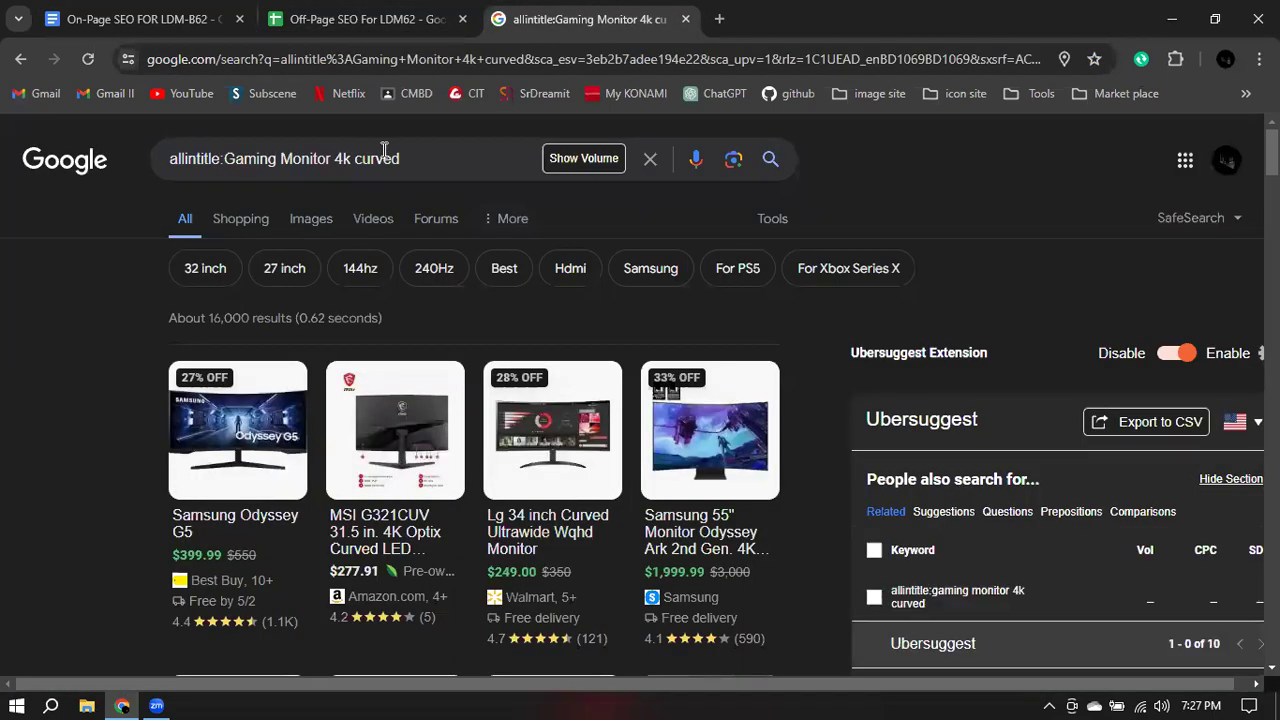
pyautogui.tripleClick(438, 156)
pyautogui.hotkey('ctrl', 'v')
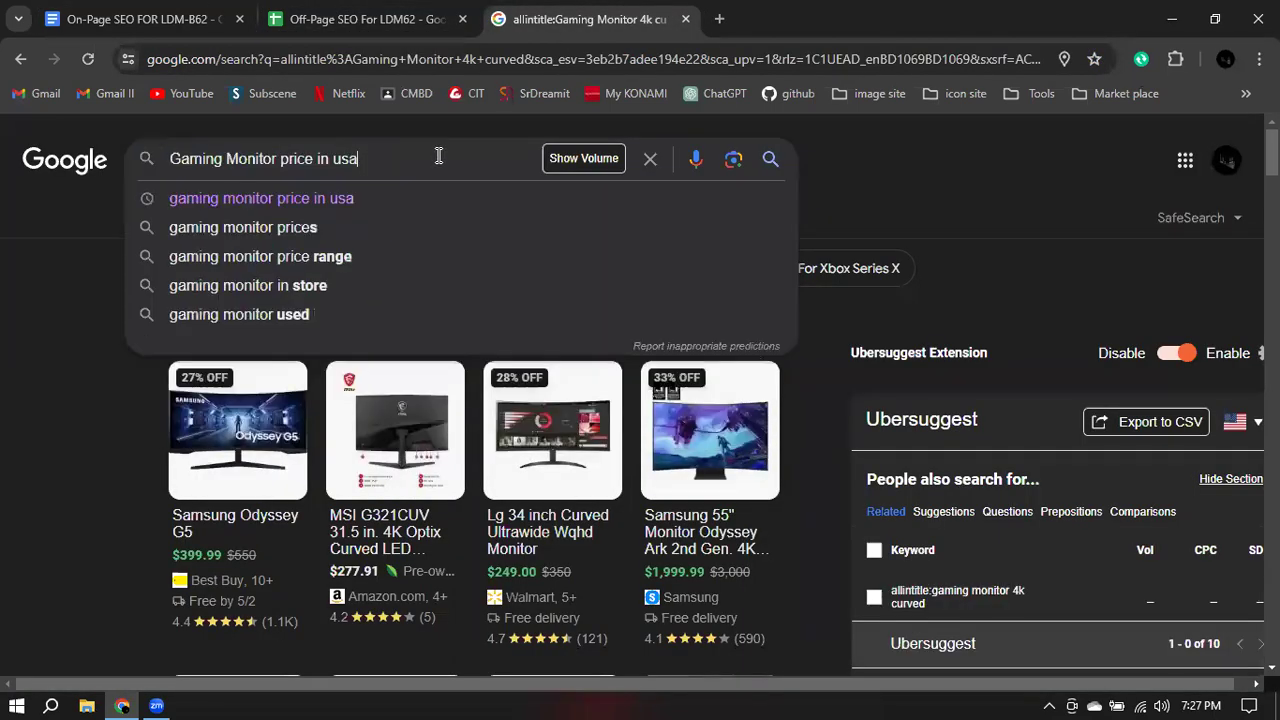
pyautogui.press('Return')
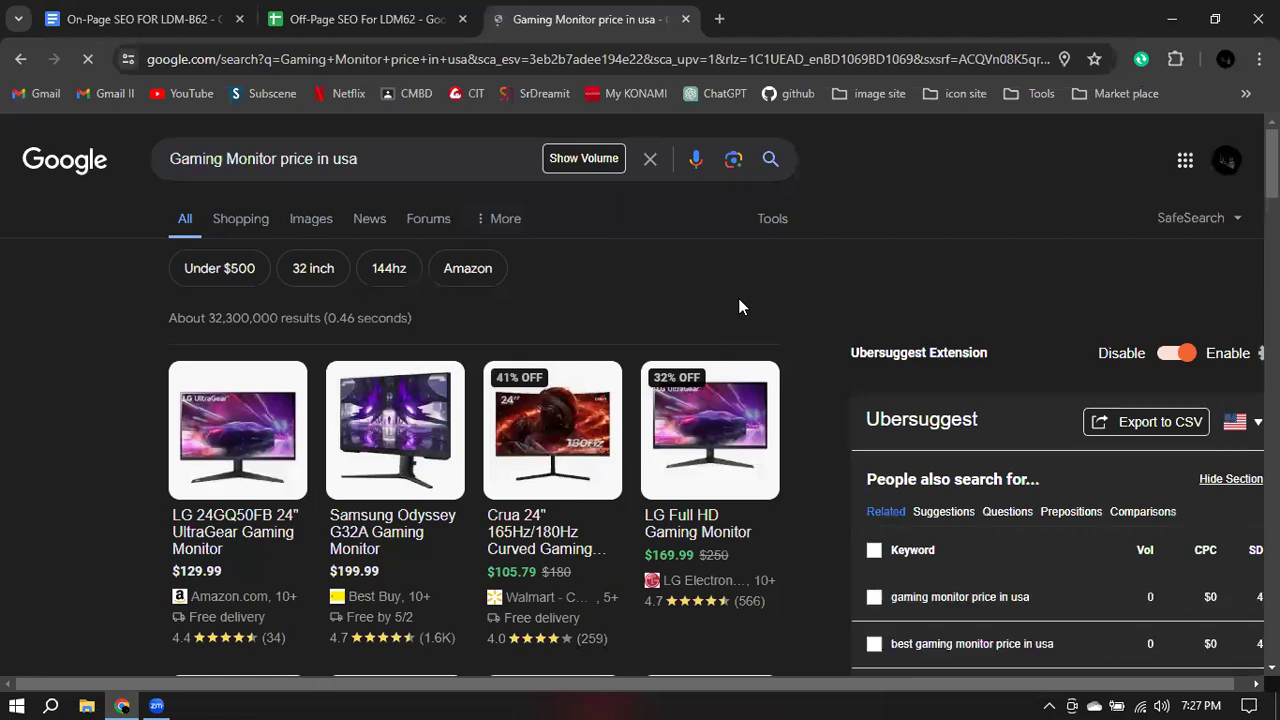
# - Show the search volume for Gaming Monitor price in usa and examine the domain authority of its Google results
pyautogui.click(586, 160)
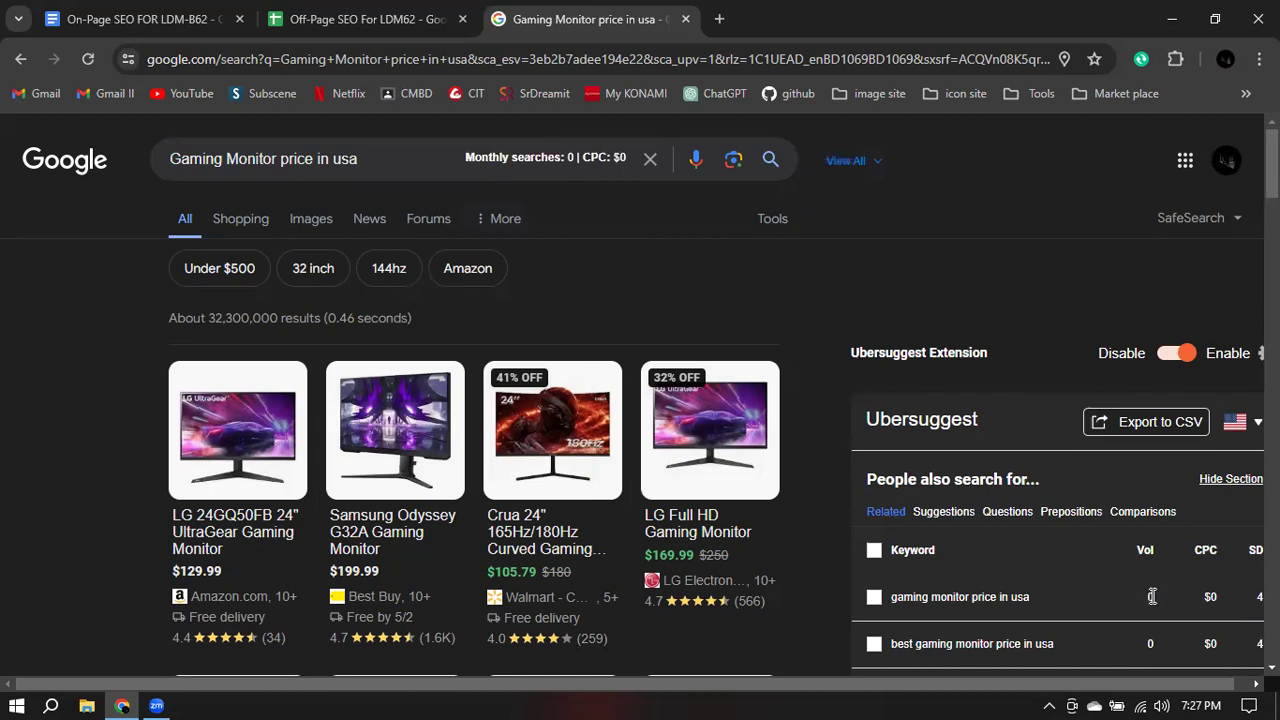
pyautogui.scroll(-2, 1152, 596)
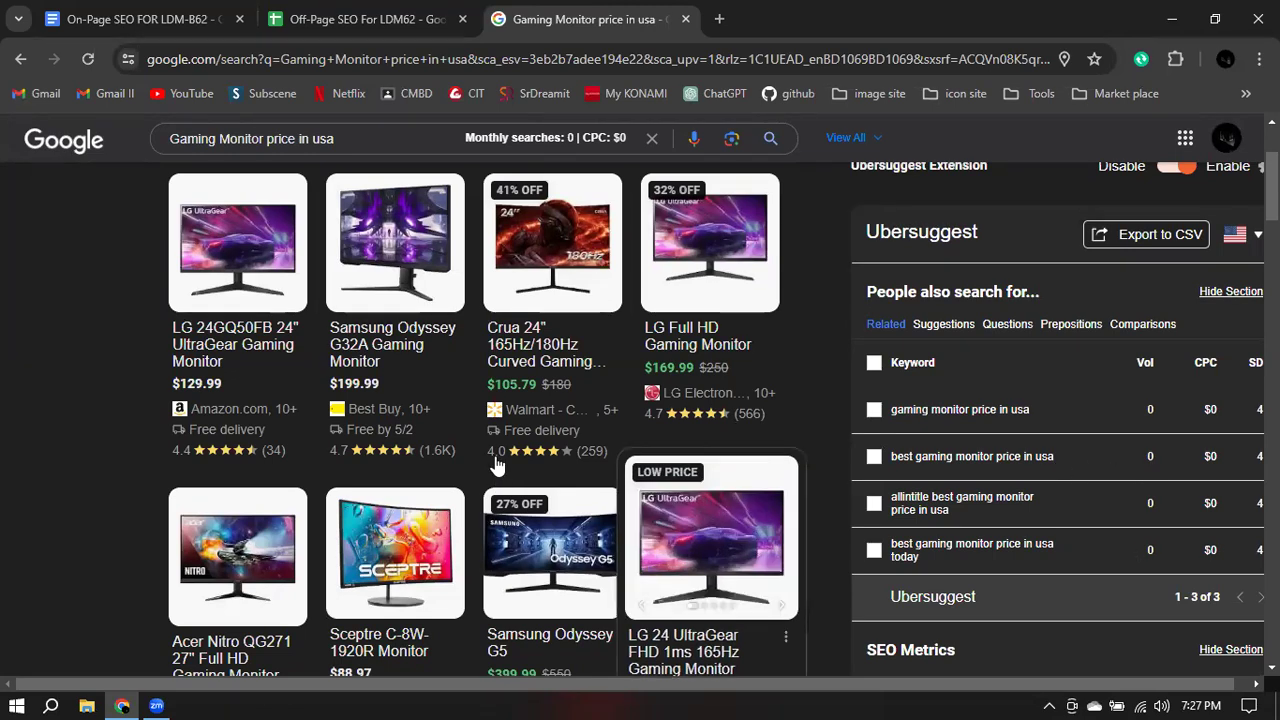
pyautogui.scroll(-4, 502, 460)
pyautogui.scroll(-4, 499, 460)
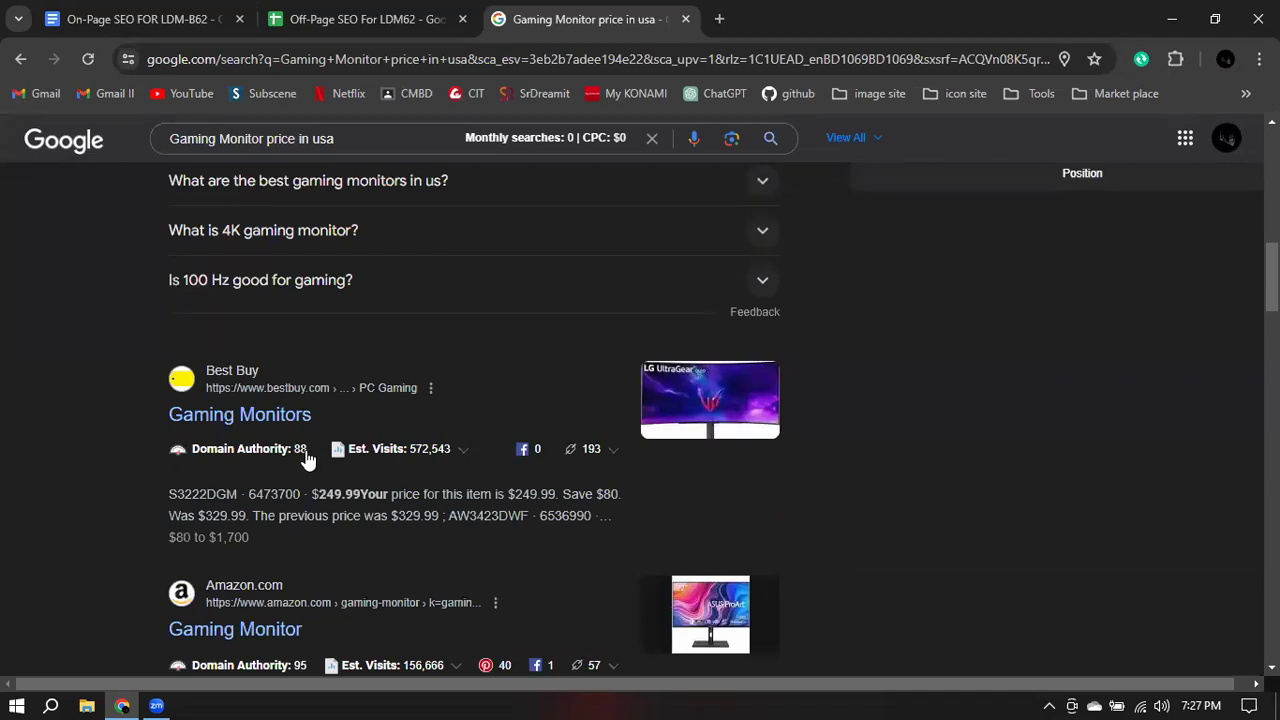
pyautogui.scroll(-2, 313, 453)
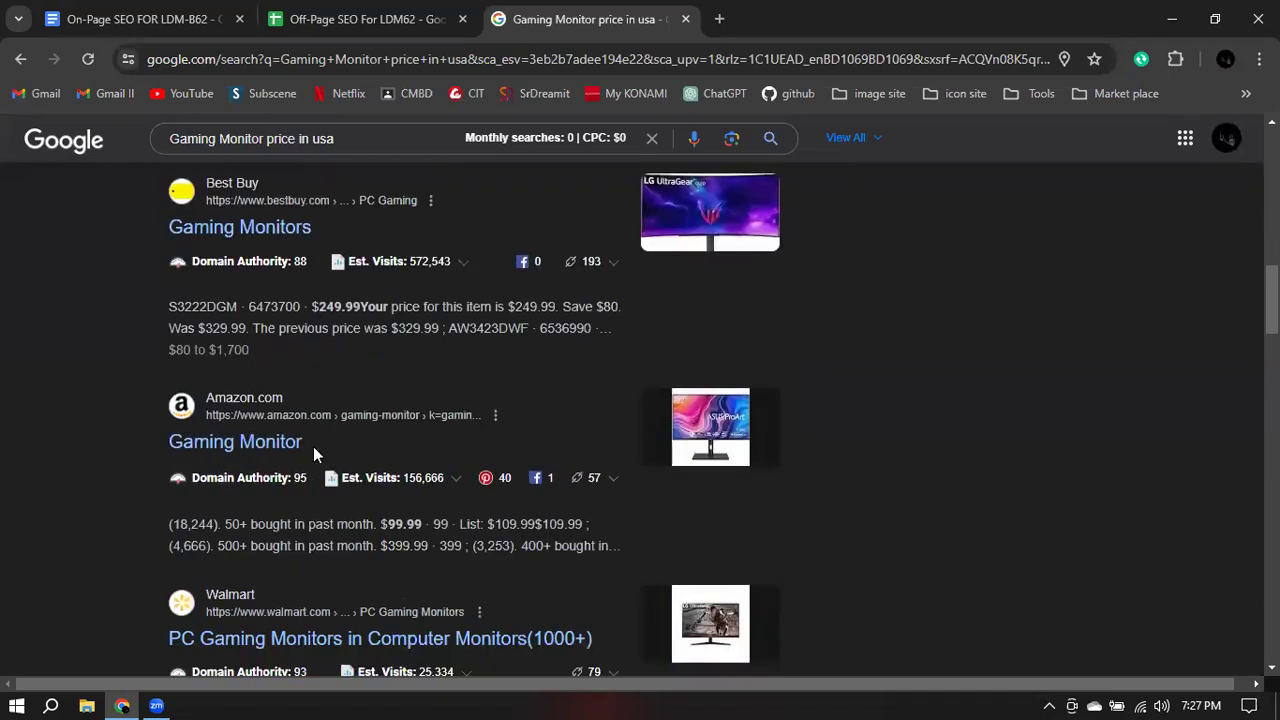
pyautogui.scroll(-2, 313, 453)
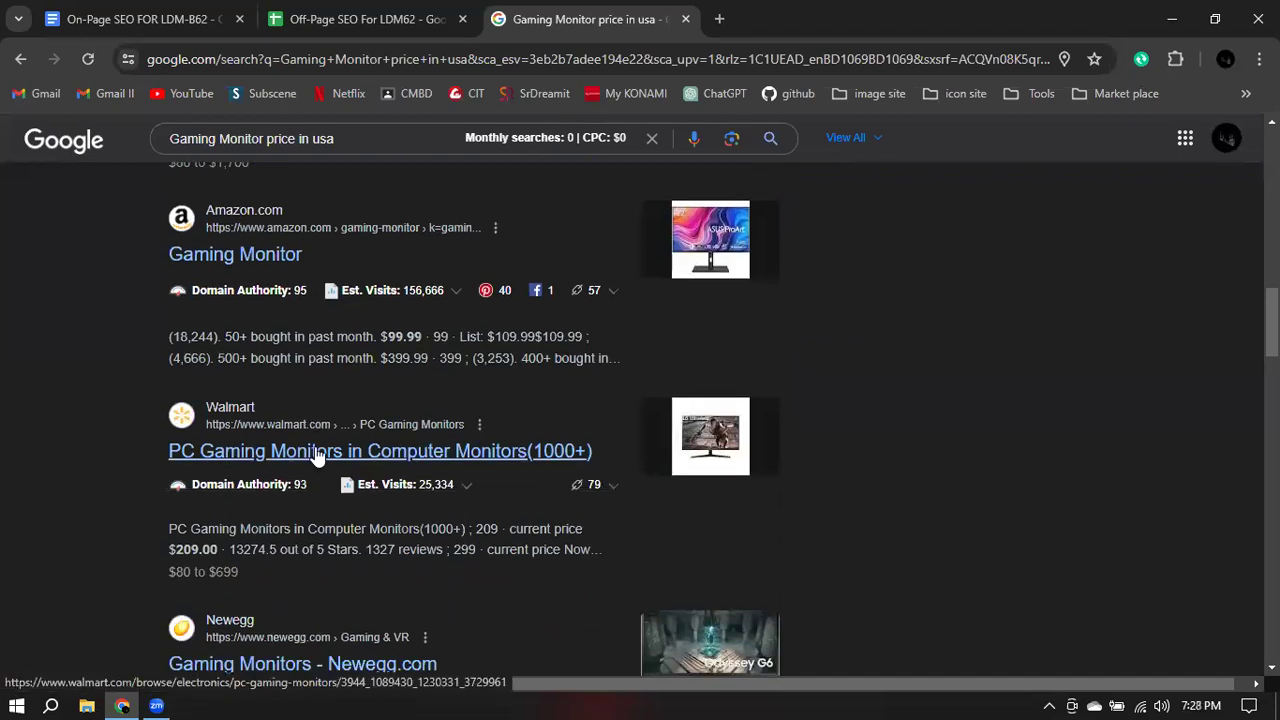
pyautogui.scroll(-1, 316, 455)
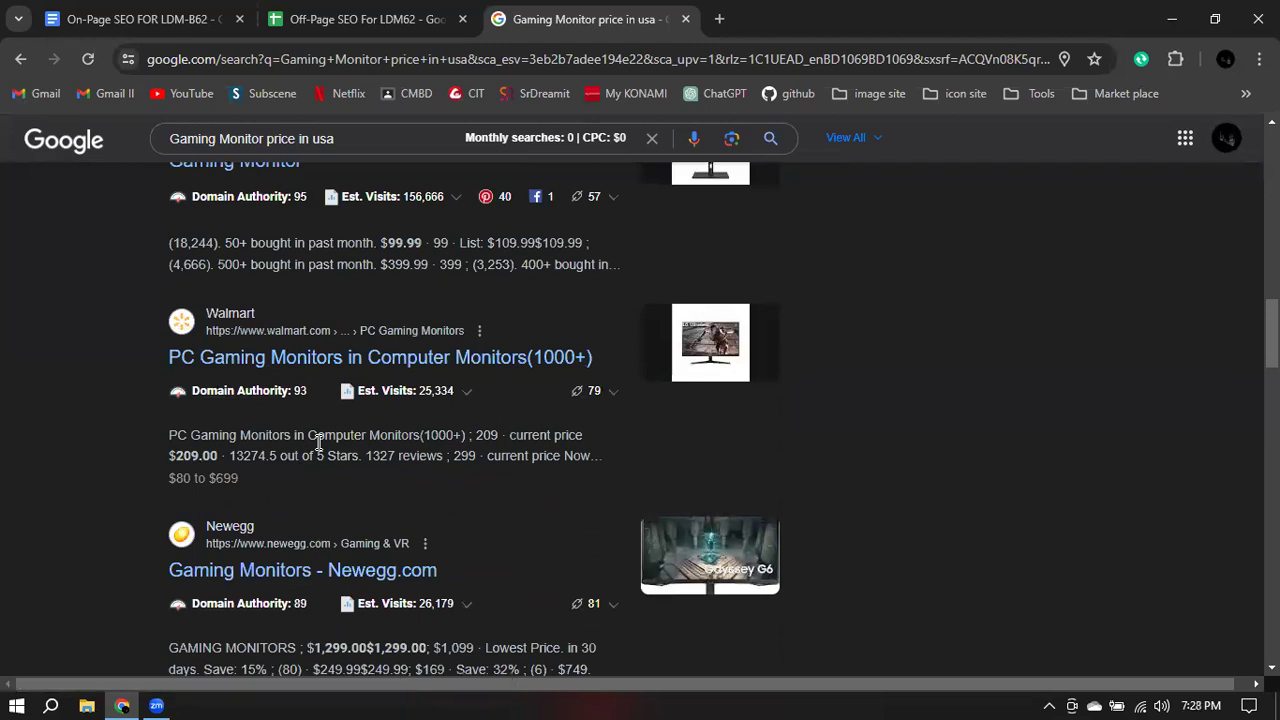
pyautogui.scroll(-2, 318, 443)
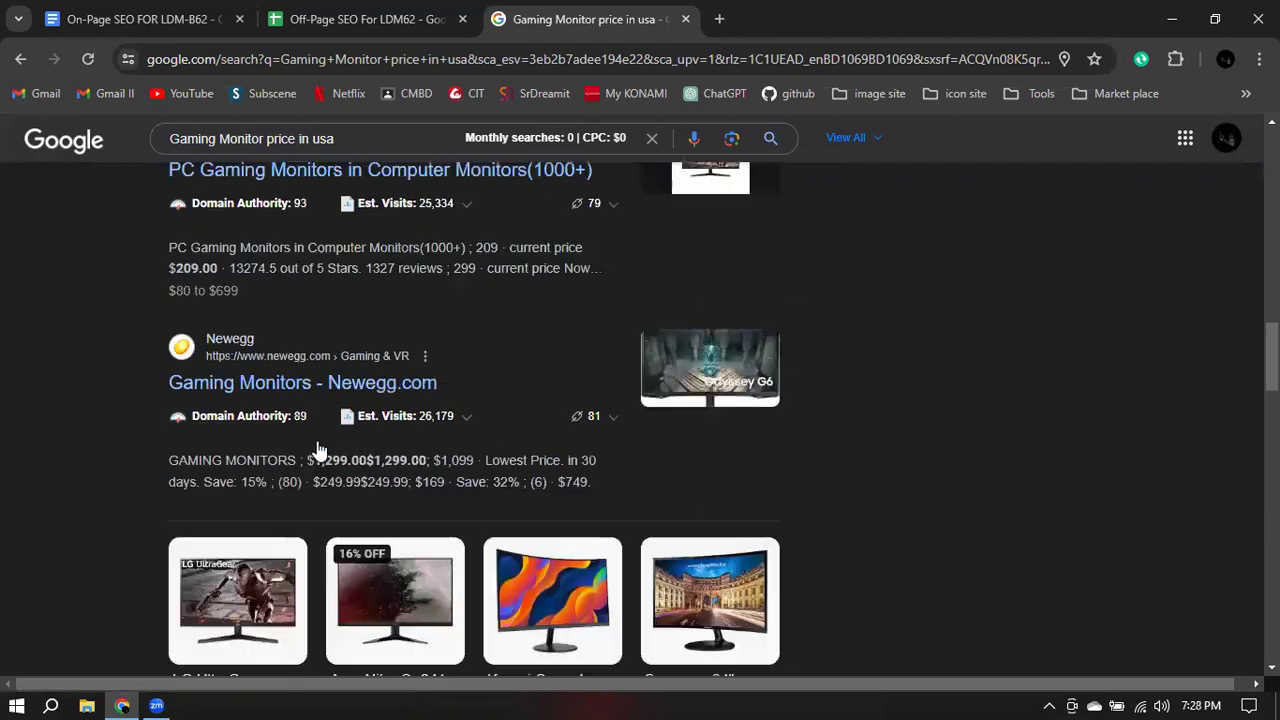
pyautogui.scroll(-5, 318, 450)
# - Change the Google query to allintitle:Gaming Monitor price in usa, run the search, and read the result count
pyautogui.click(308, 150)
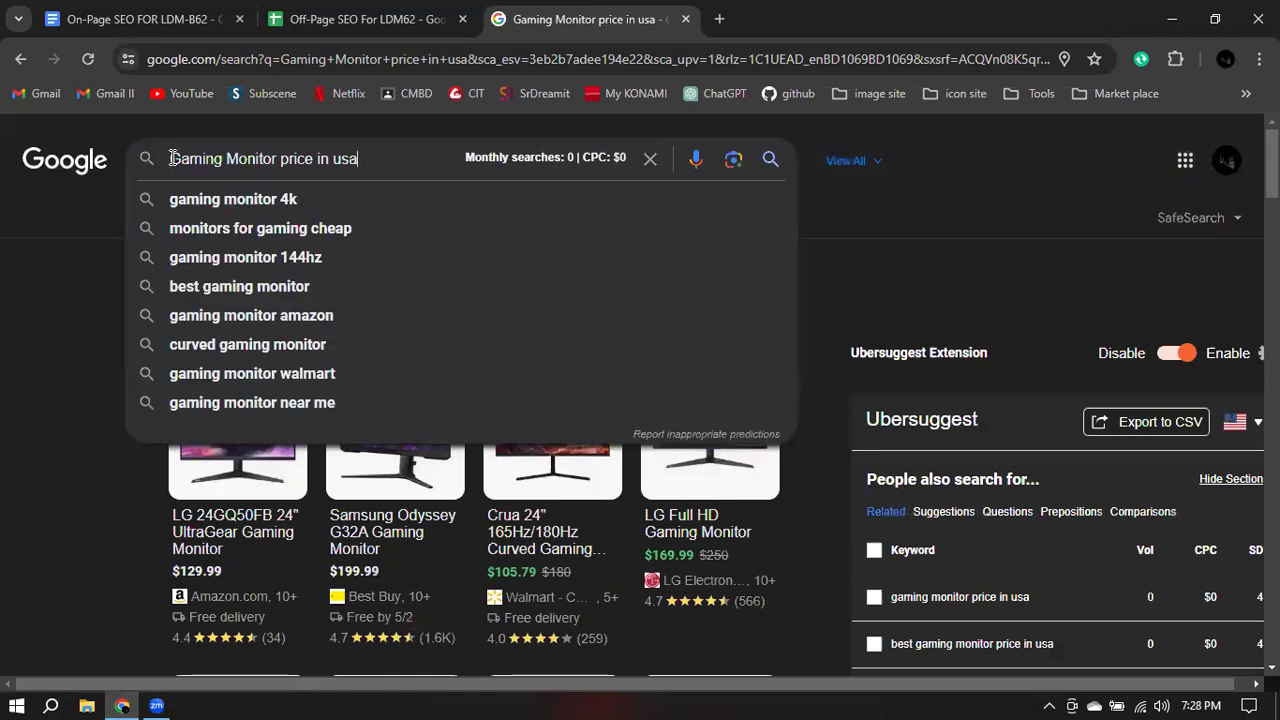
pyautogui.moveTo(504, 163)
pyautogui.press('Home')
pyautogui.write('allin')
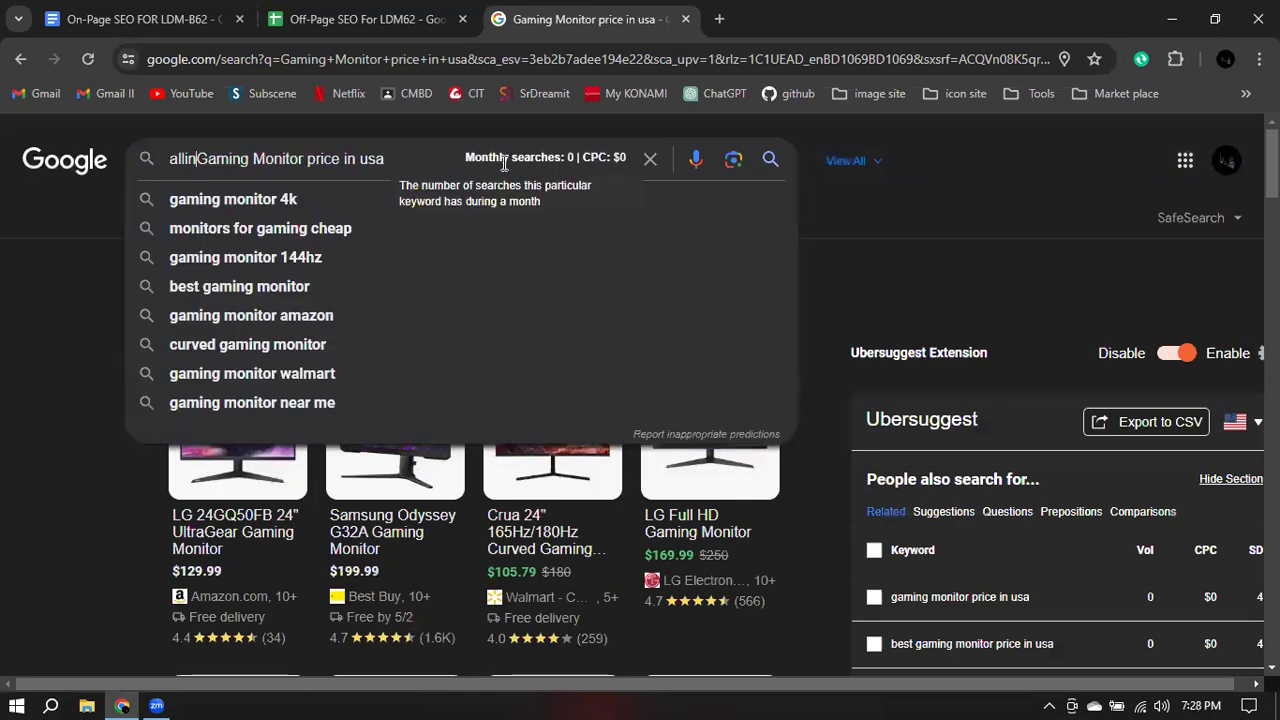
pyautogui.write('title:')
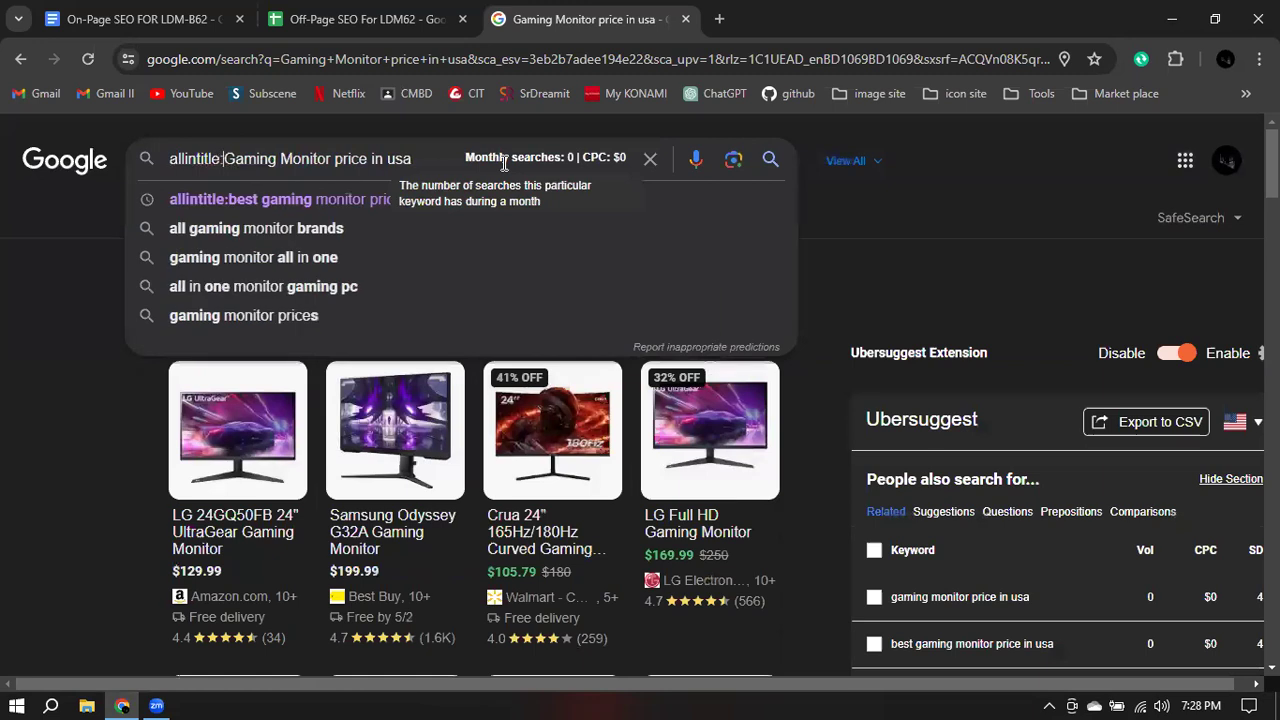
pyautogui.press('Return')
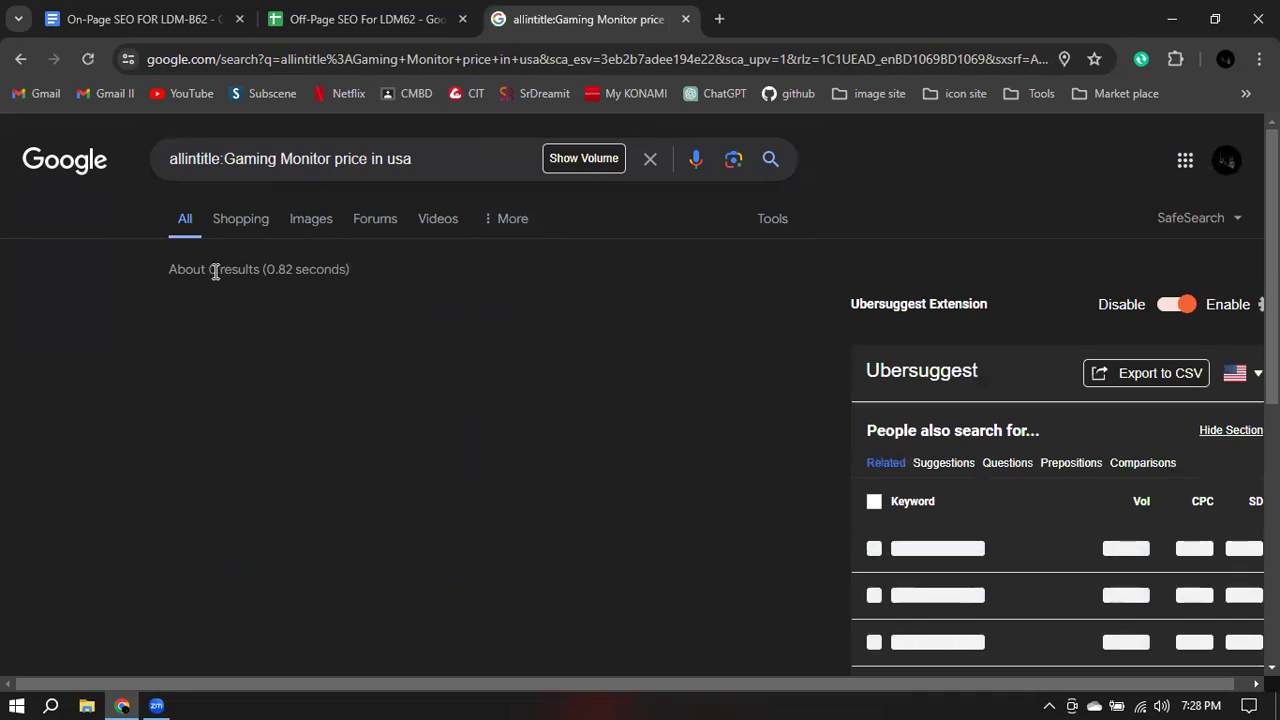
pyautogui.moveTo(210, 268); pyautogui.dragTo(217, 268)
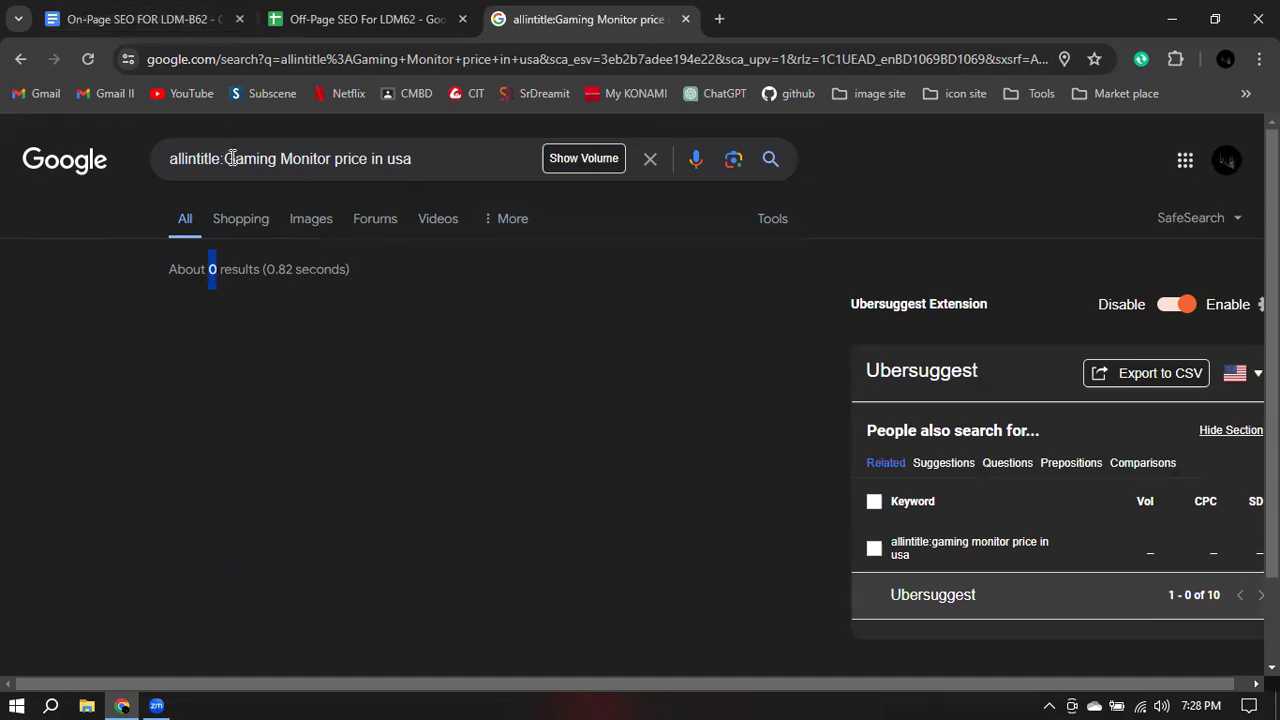
# - Enter the keyword "Gaming Monitor Price in usa" in the Keyword column of row 6 of the Off-Page SEO spreadsheet
pyautogui.click(404, 14)
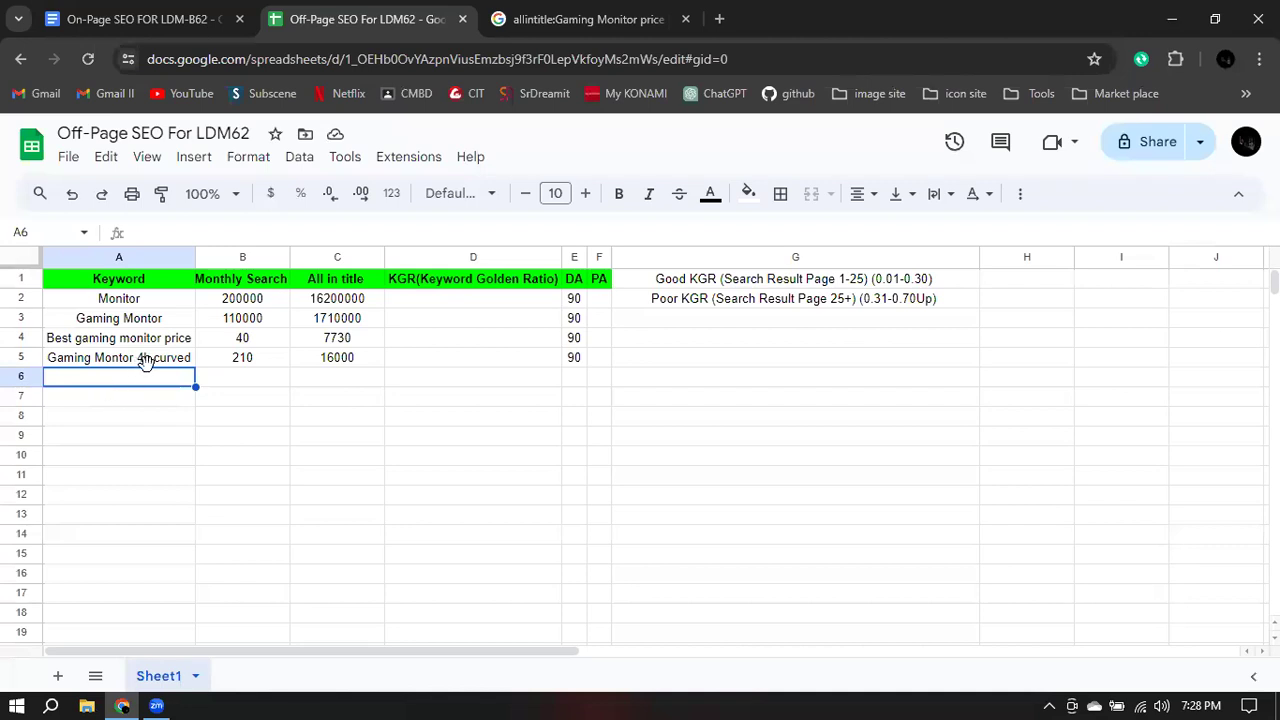
pyautogui.write('Gami')
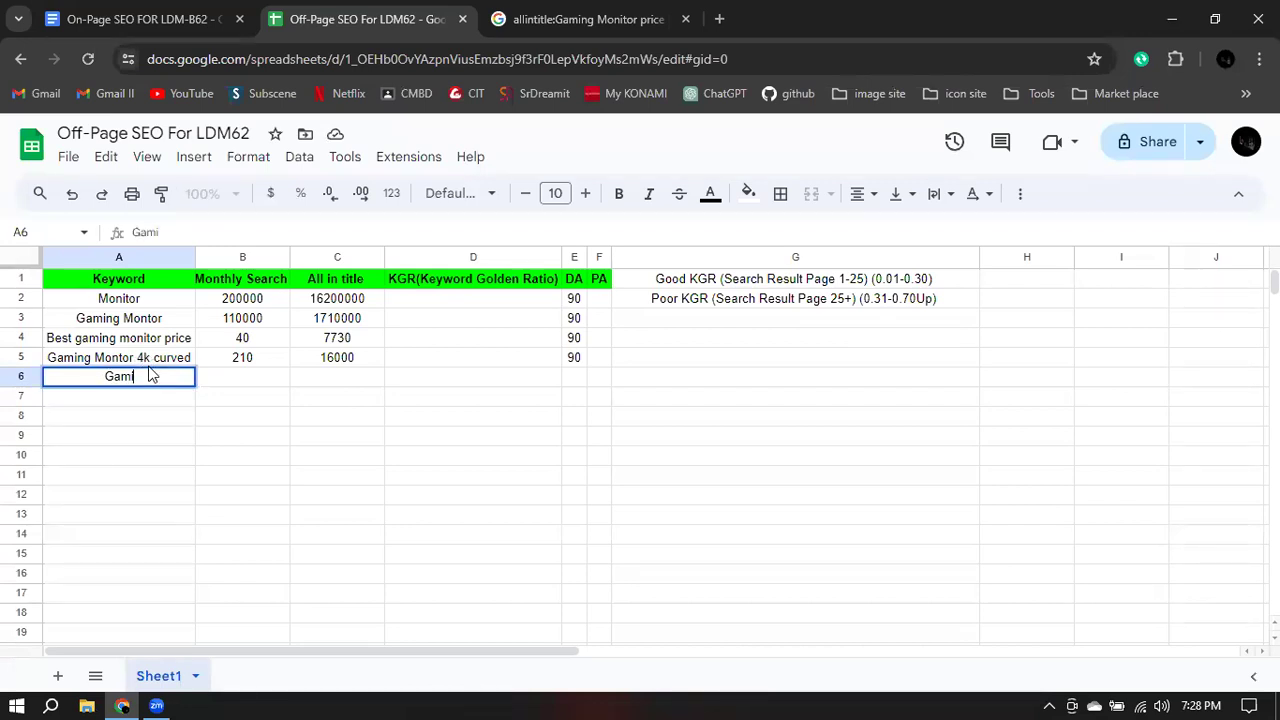
pyautogui.write('ng Monito')
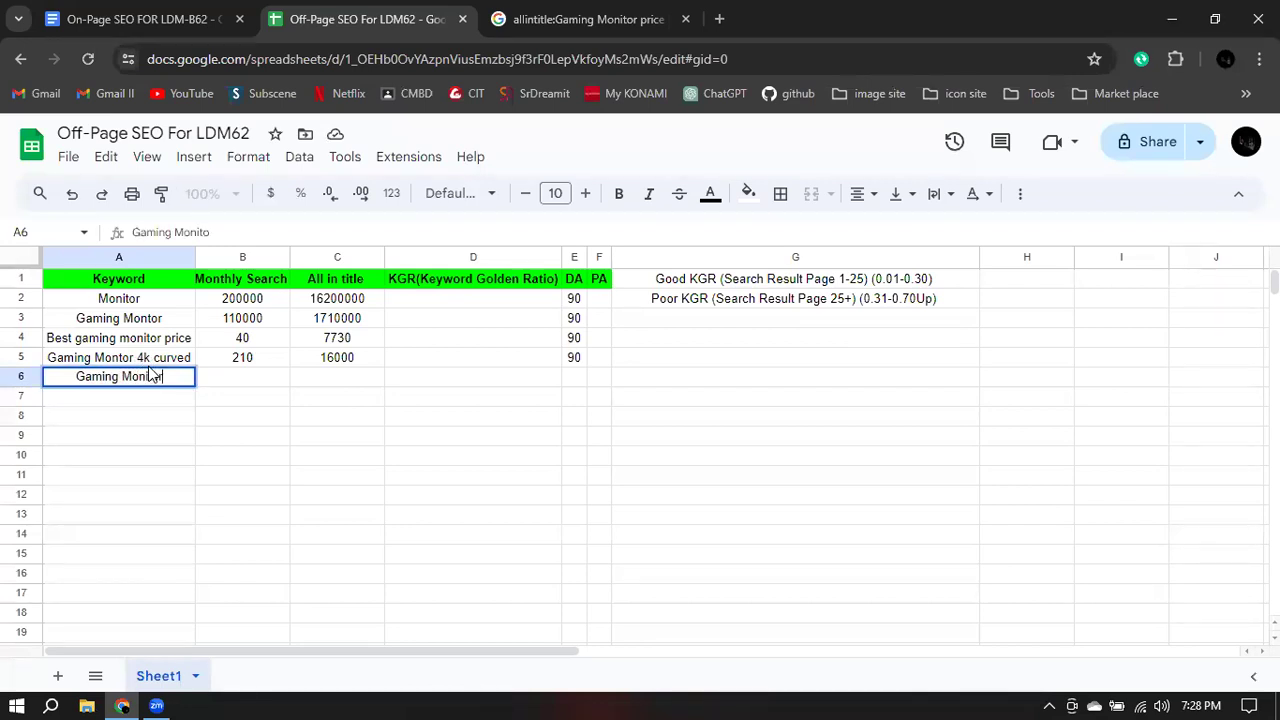
pyautogui.write('r Price in u')
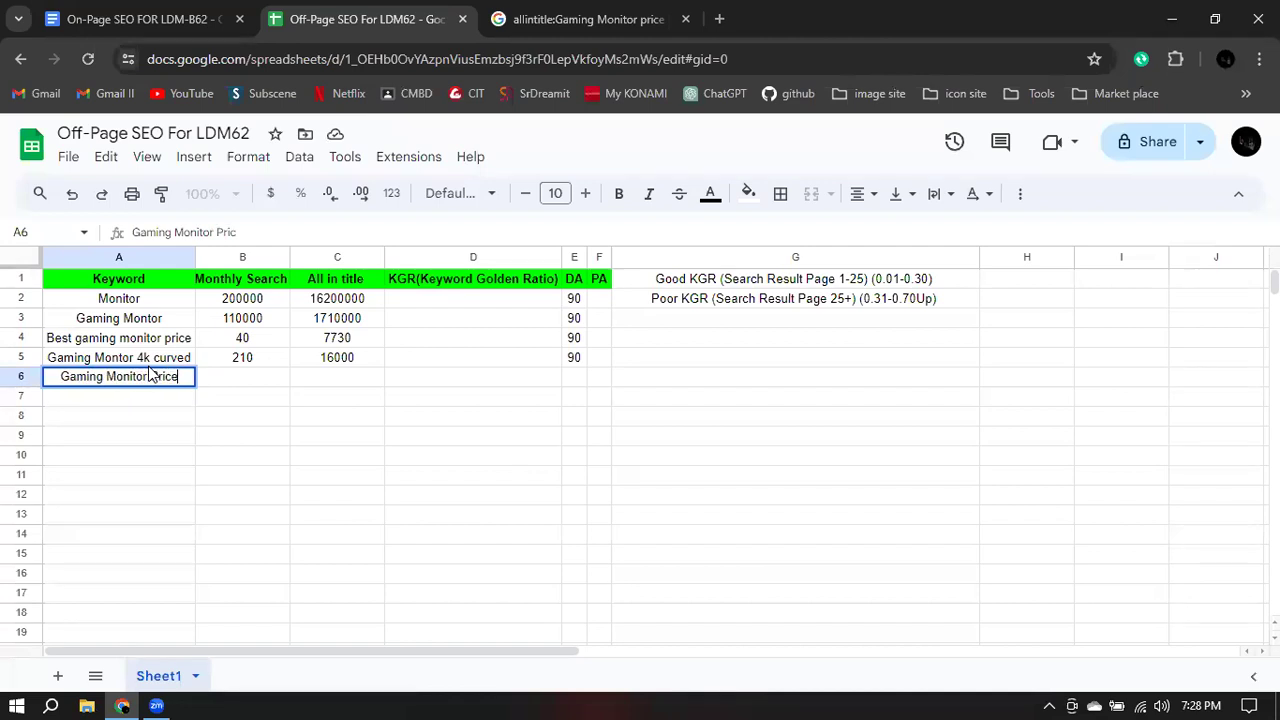
pyautogui.write('sa')
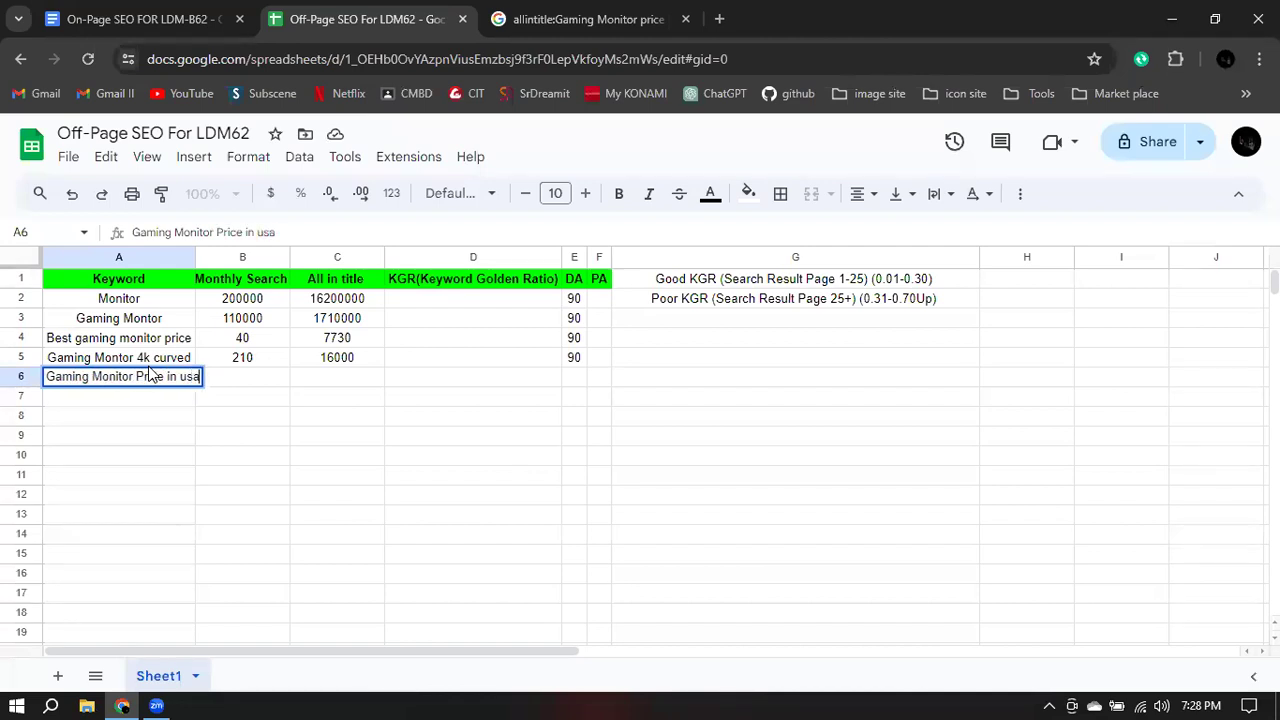
# - Fill row 6 with Monthly Search 0, All in title 0 and DA 90, and fit the Keyword column's width to its contents
pyautogui.click(268, 380)
pyautogui.write('0')
pyautogui.press('Tab')
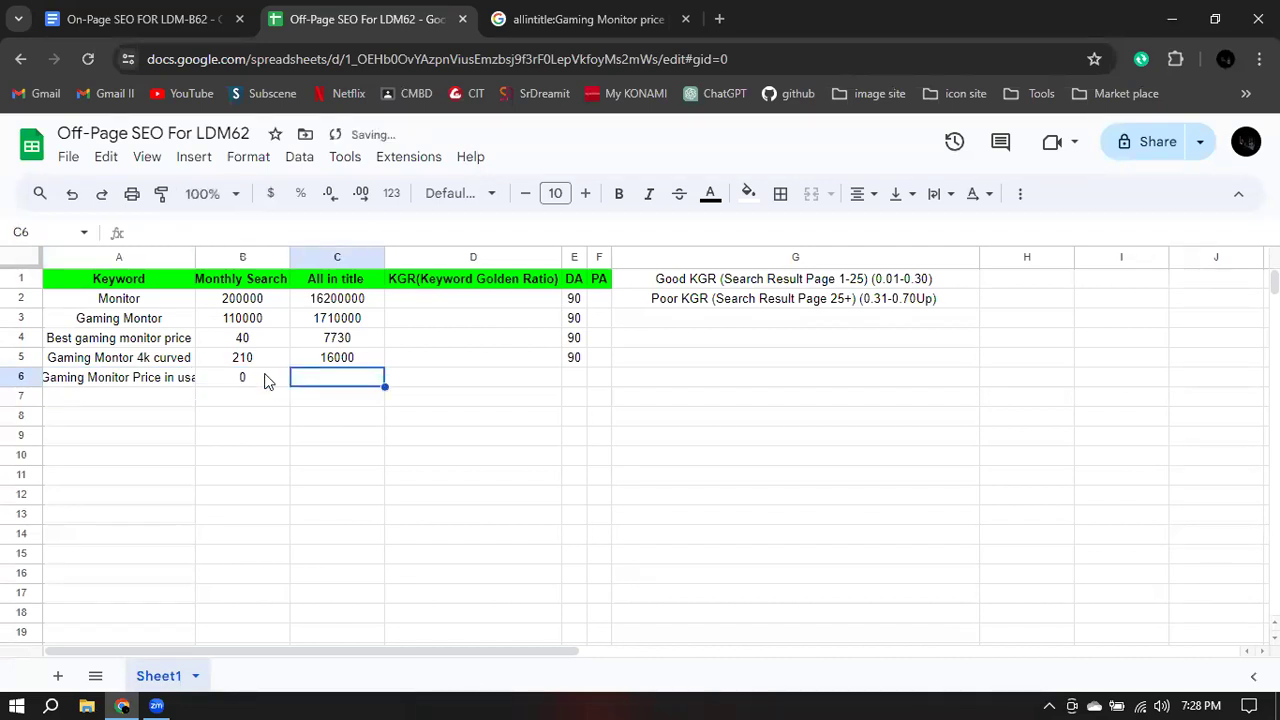
pyautogui.write('0')
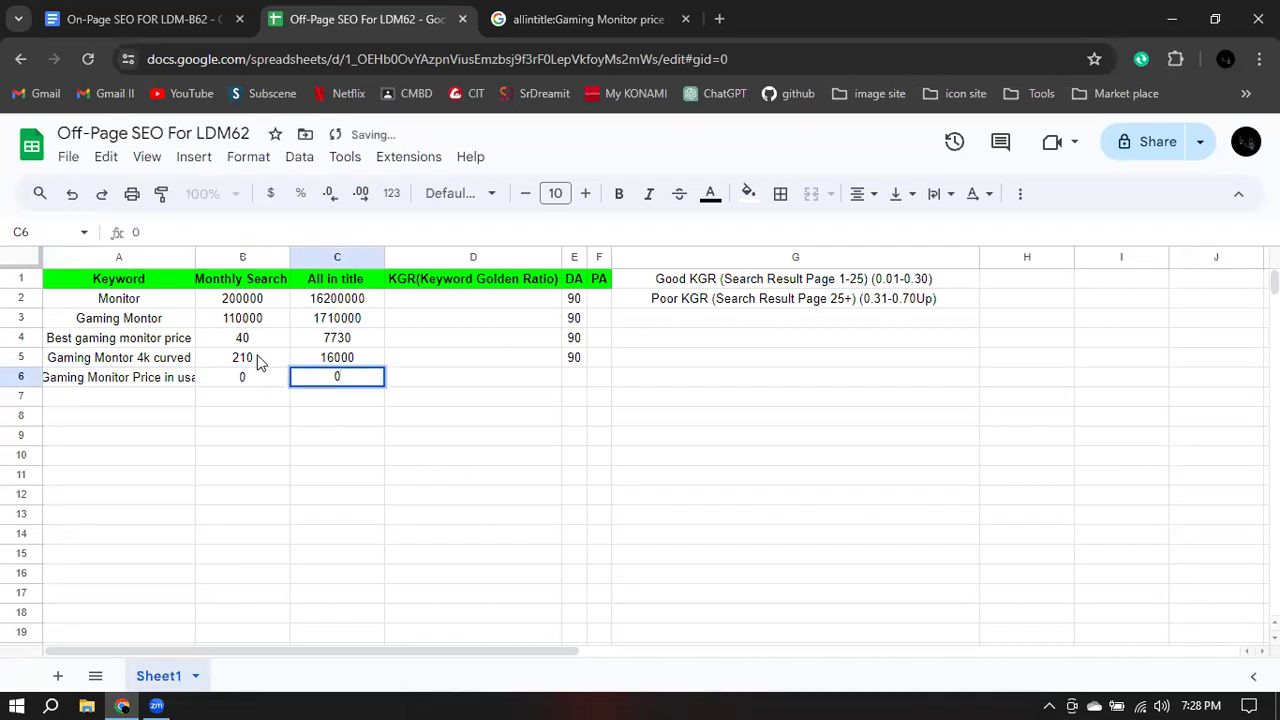
pyautogui.click(573, 378)
pyautogui.write('32')
pyautogui.press('BackSpace')
pyautogui.write('0')
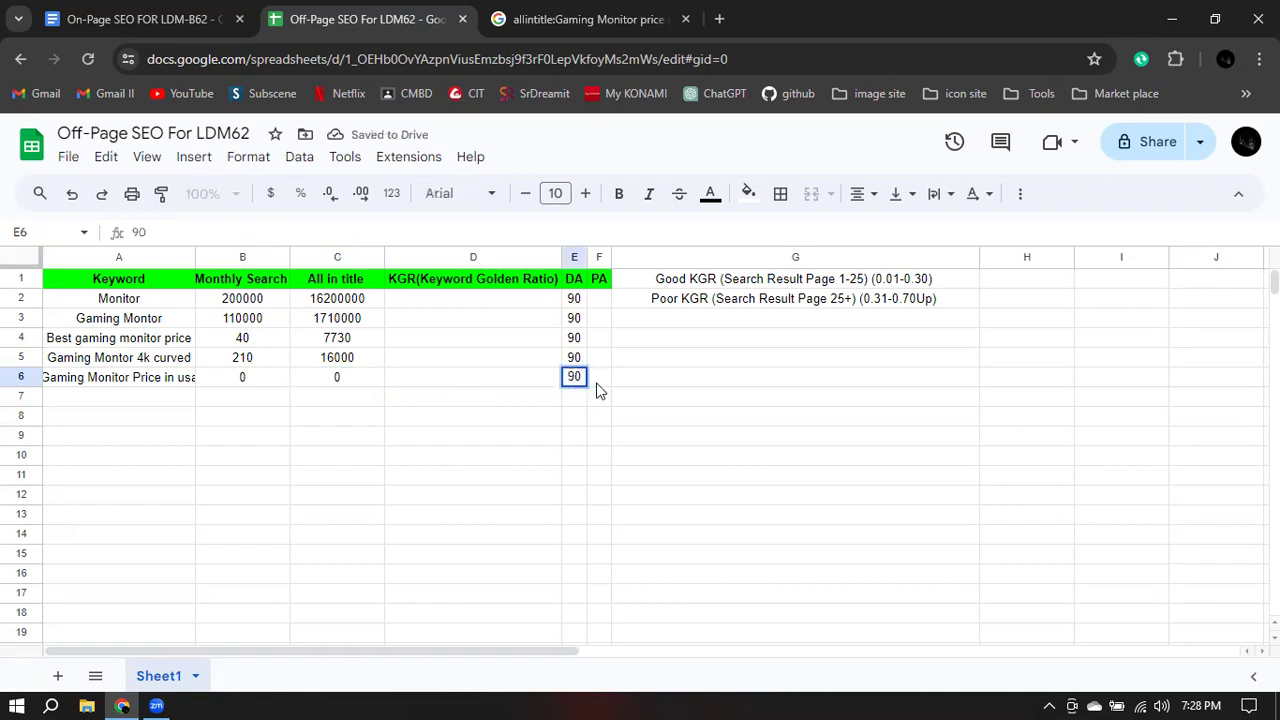
pyautogui.click(151, 394)
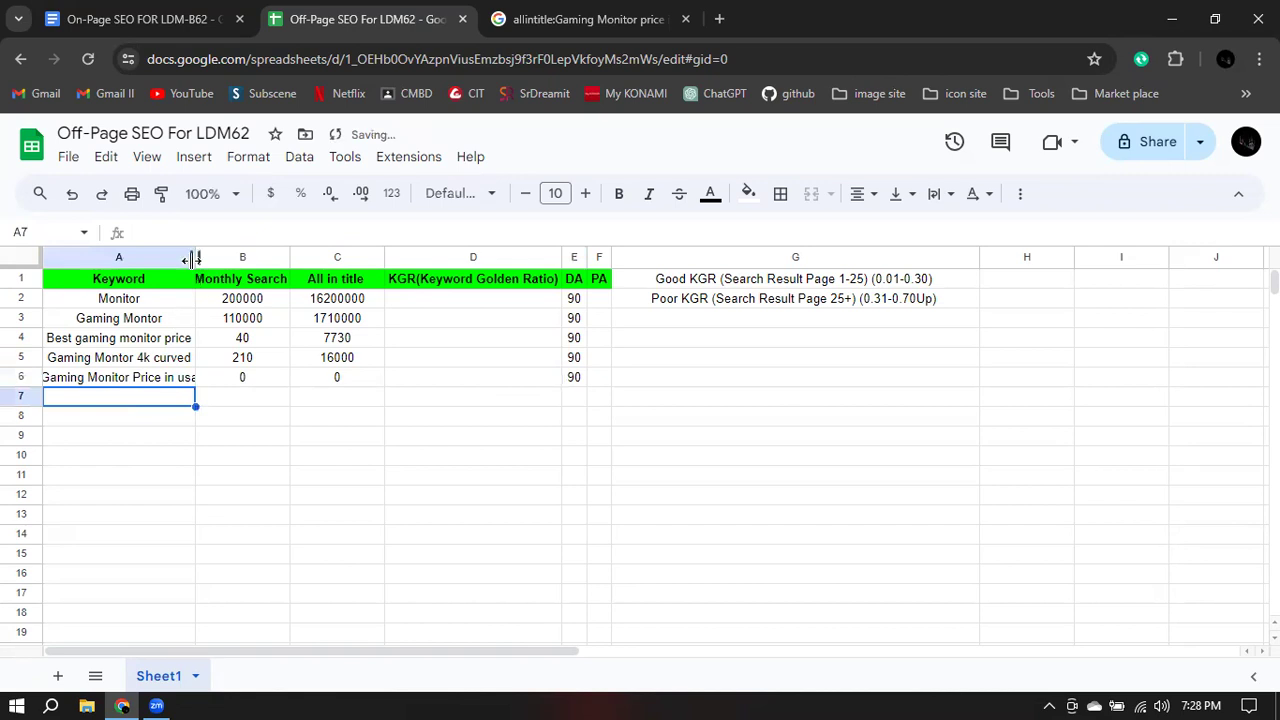
pyautogui.doubleClick(195, 258)
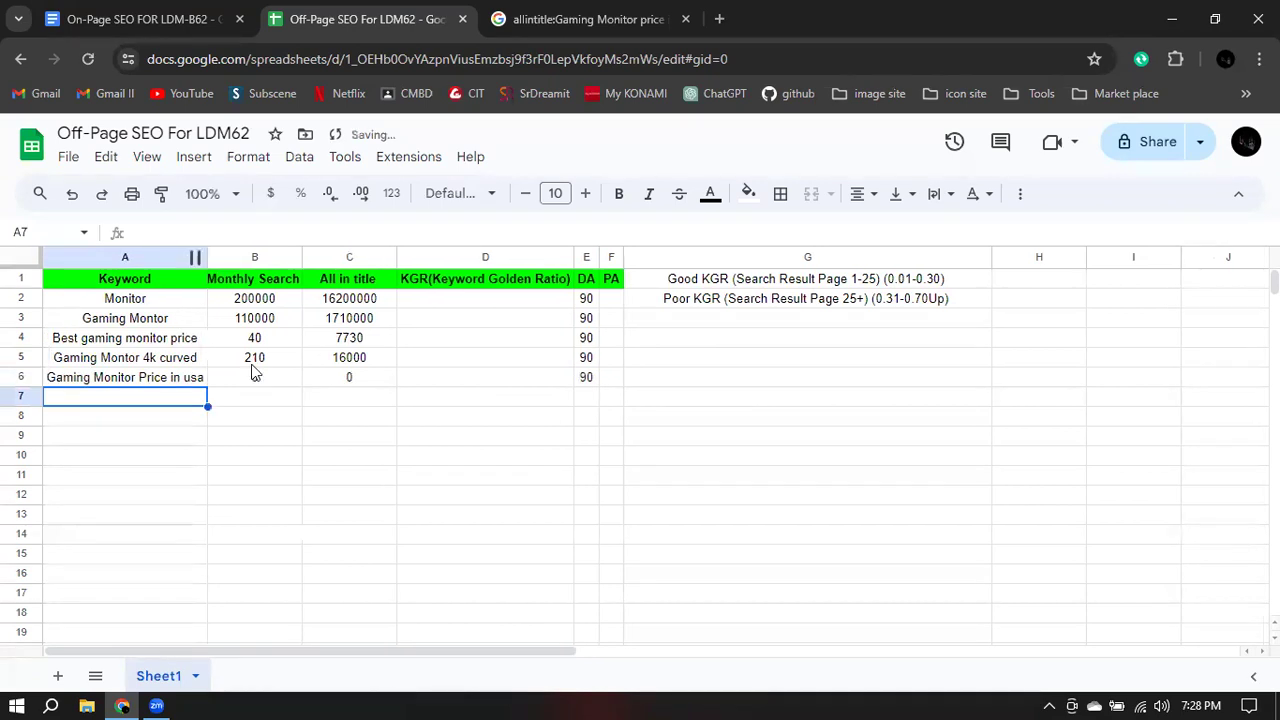
# - Copy the keyword Wide Monitor from the On-Page SEO document and search Google for it
pyautogui.click(546, 14)
pyautogui.click(140, 19)
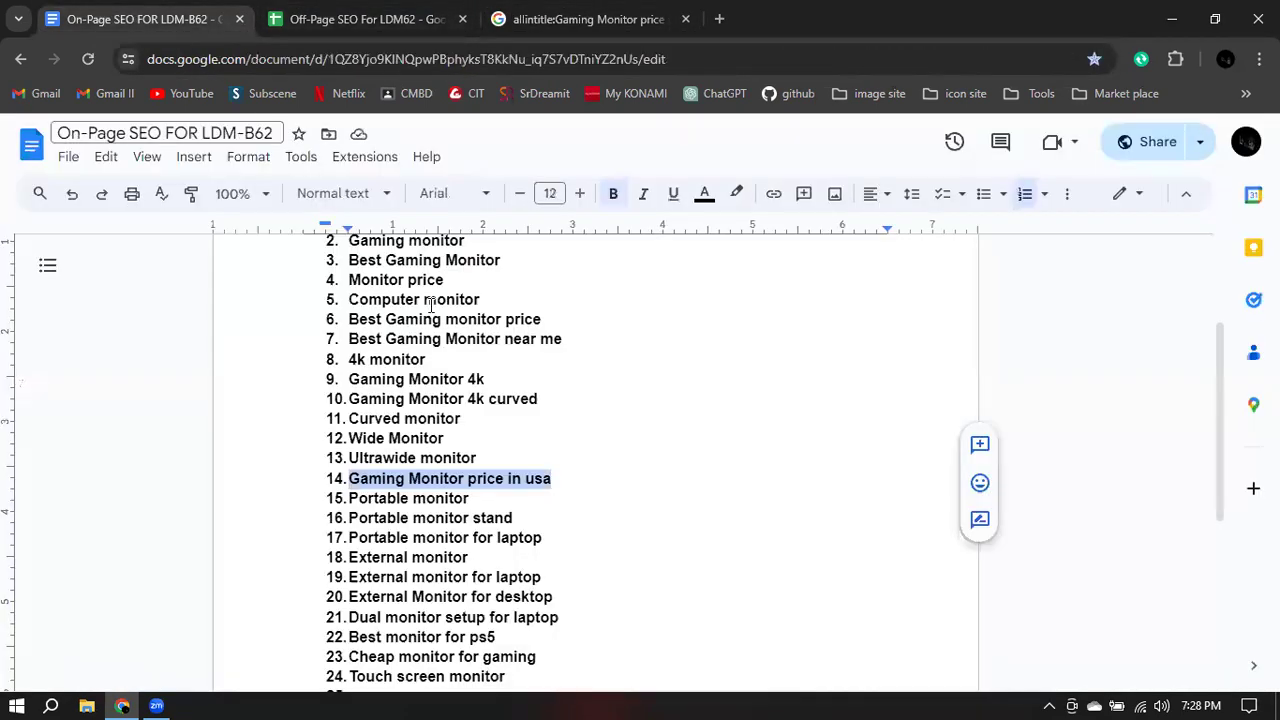
pyautogui.moveTo(352, 440); pyautogui.dragTo(478, 458)
pyautogui.click(459, 449)
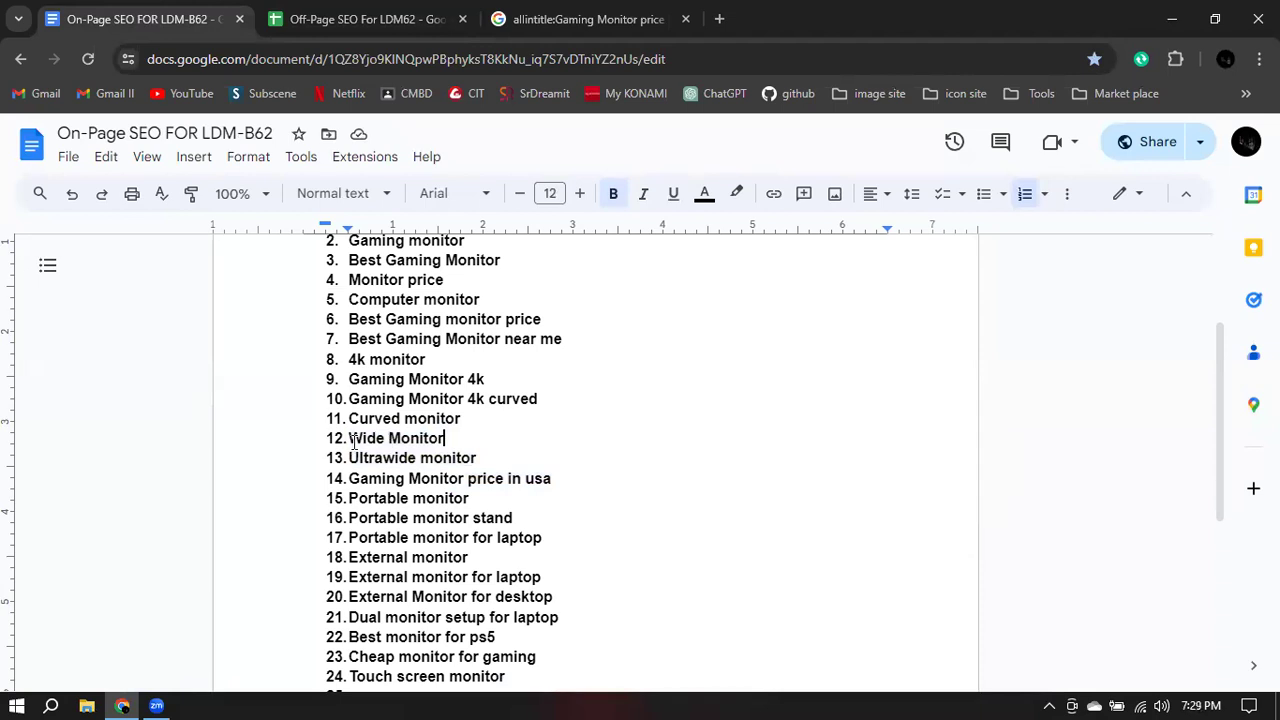
pyautogui.moveTo(352, 440); pyautogui.dragTo(440, 440)
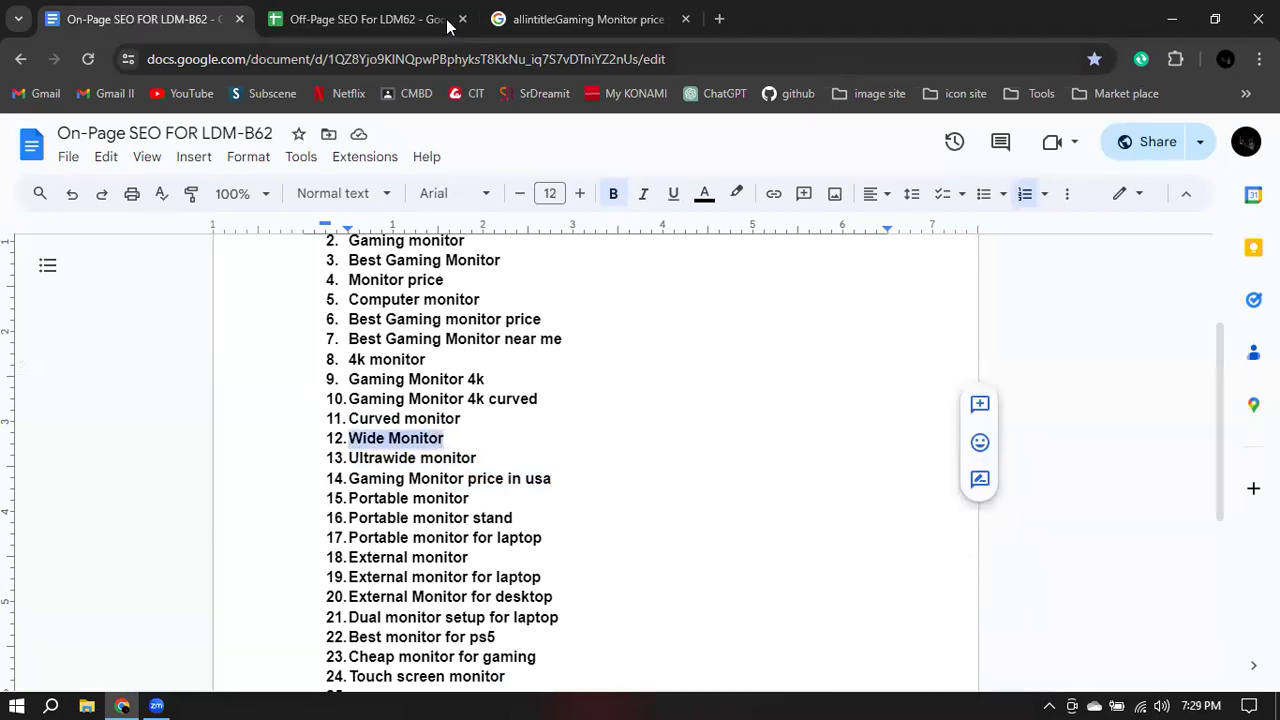
pyautogui.click(586, 19)
pyautogui.click(459, 158)
pyautogui.hotkey('ctrl', 'a')
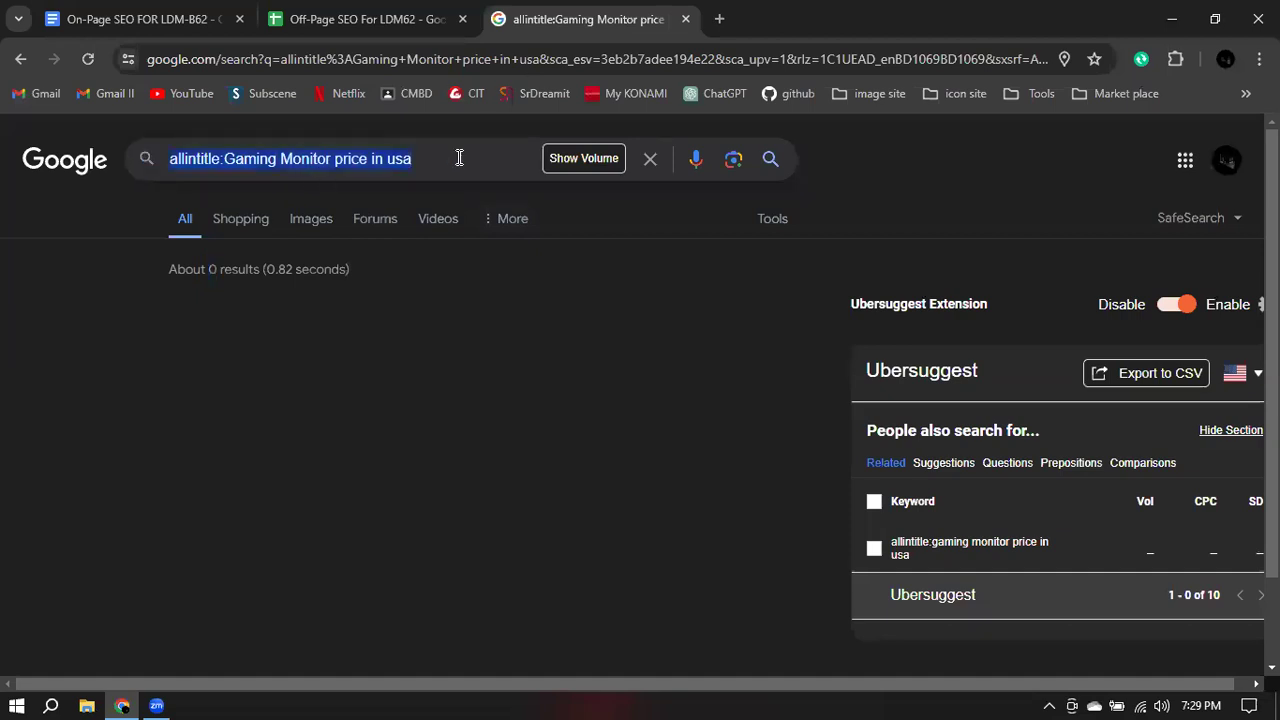
pyautogui.write('Wide Monitor')
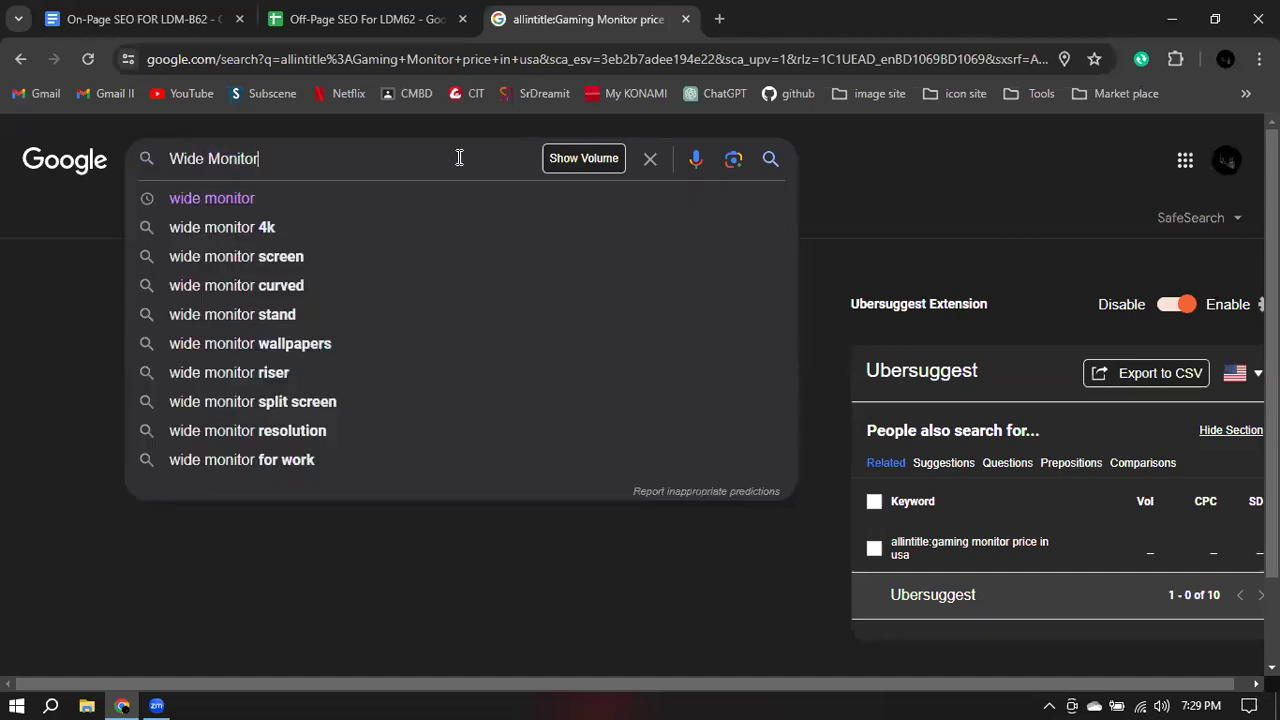
pyautogui.press('Return')
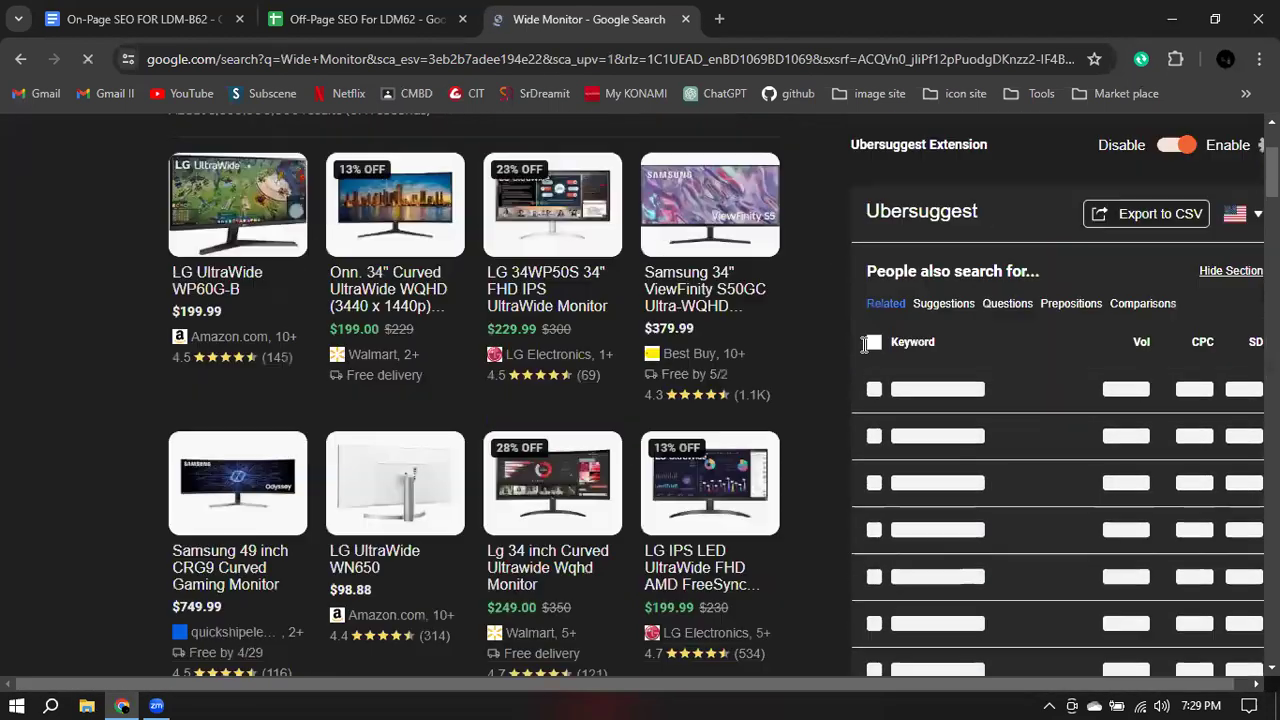
# - Examine the domain authority of the Google results for Wide Monitor and the keyword's search volume
pyautogui.scroll(-5, 800, 311)
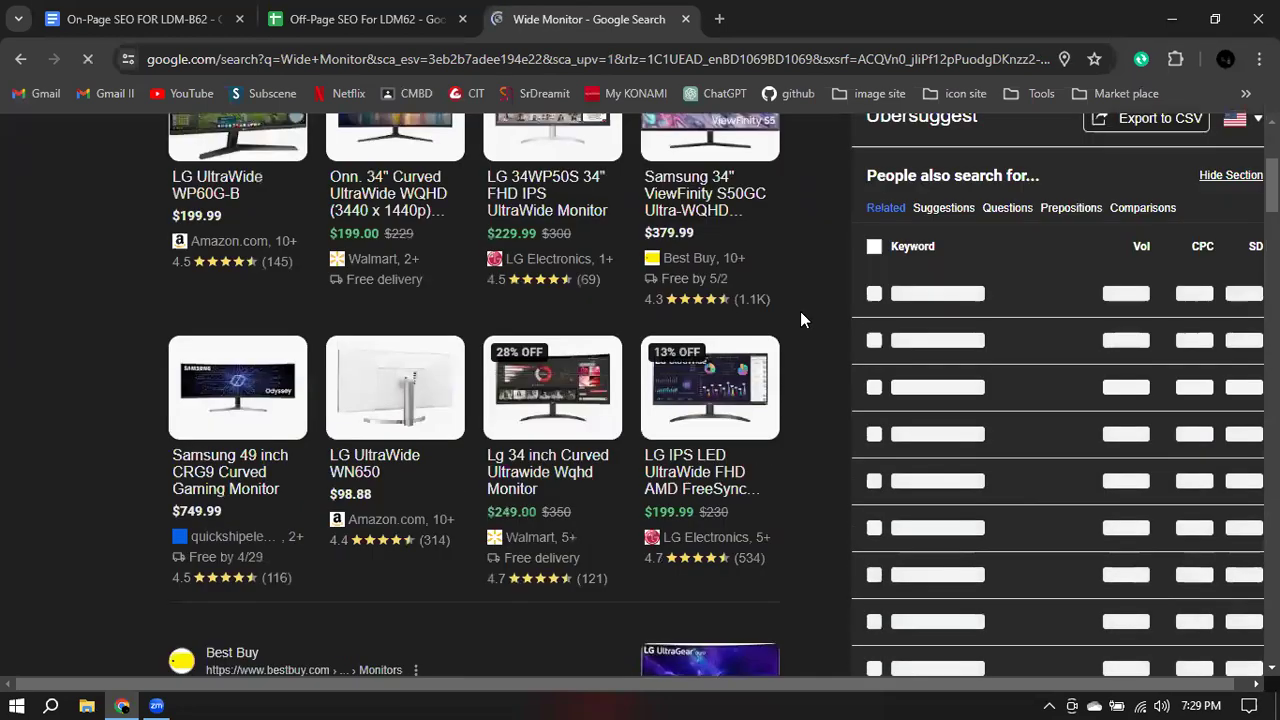
pyautogui.scroll(-1, 286, 400)
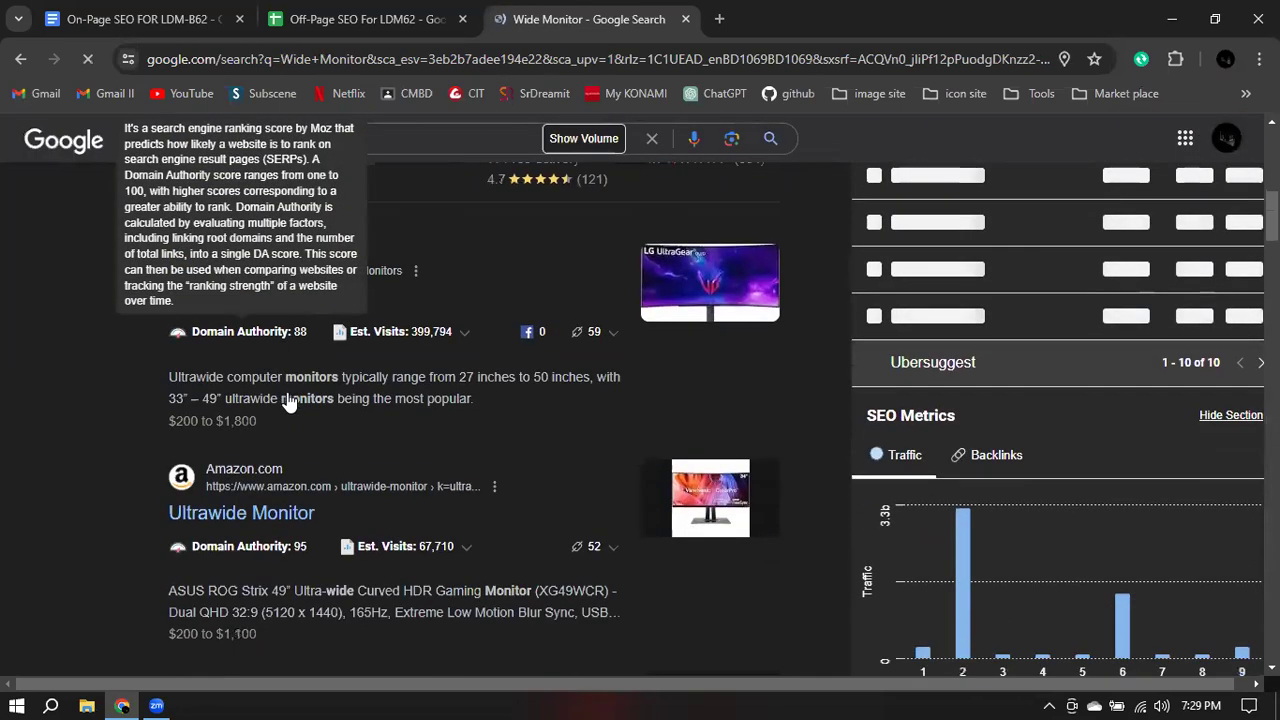
pyautogui.scroll(-3, 360, 510)
pyautogui.scroll(-4, 385, 470)
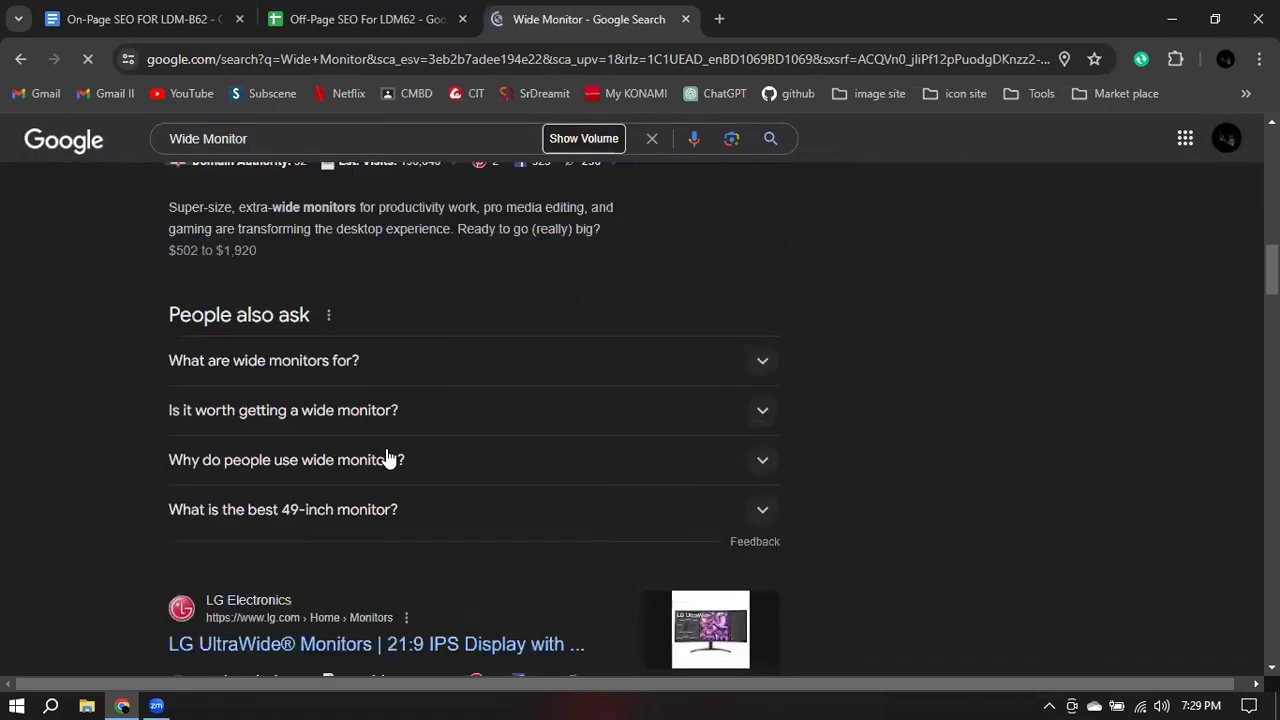
pyautogui.scroll(-7, 390, 450)
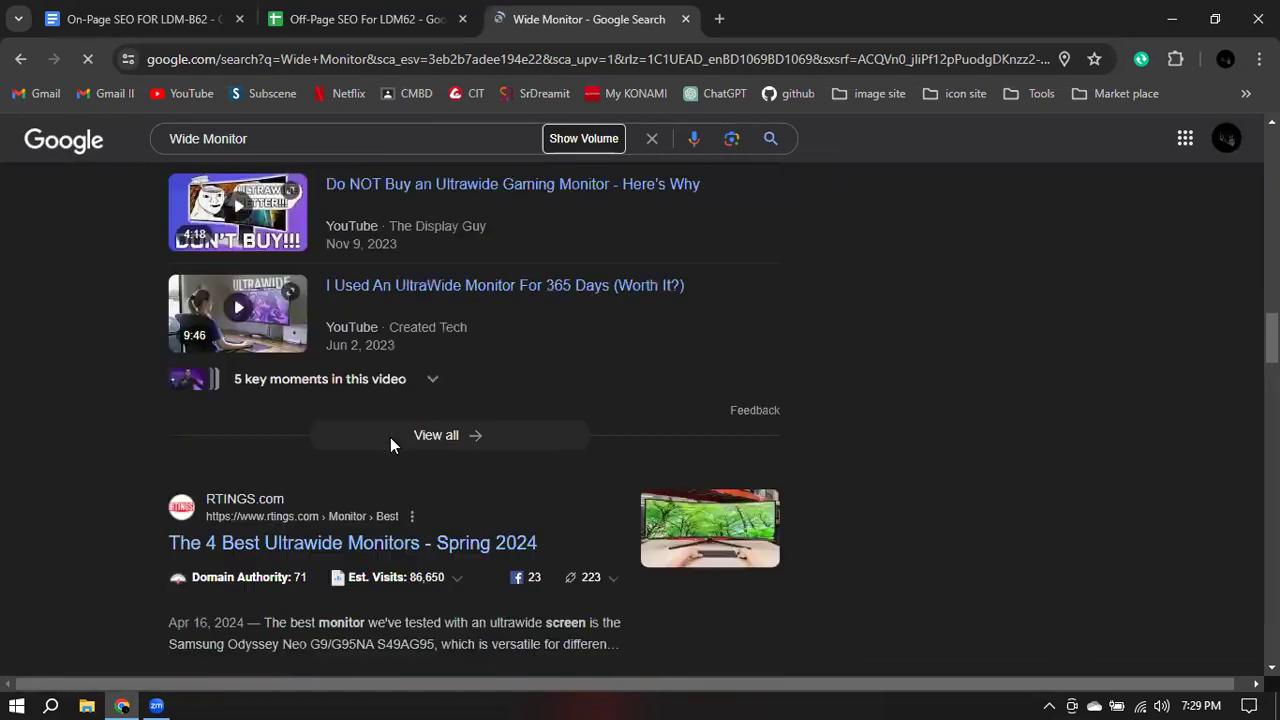
pyautogui.scroll(-3, 393, 445)
pyautogui.scroll(15, 665, 285)
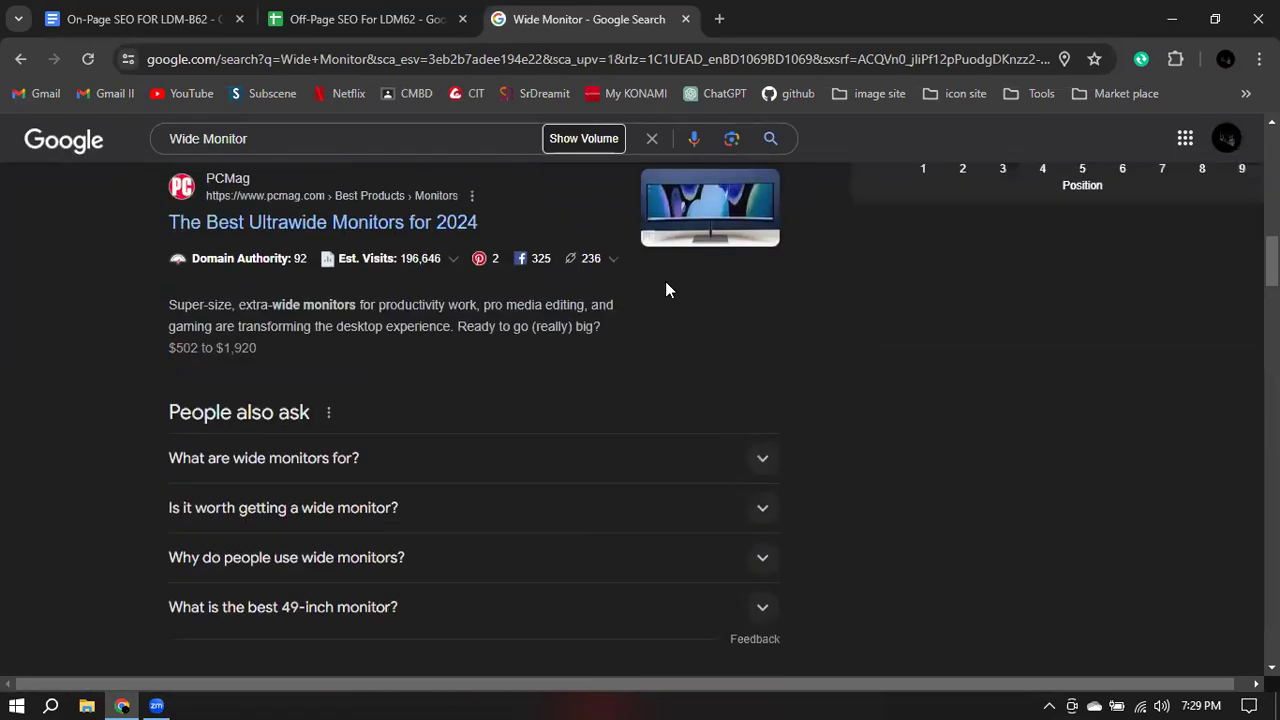
pyautogui.scroll(2, 1134, 411)
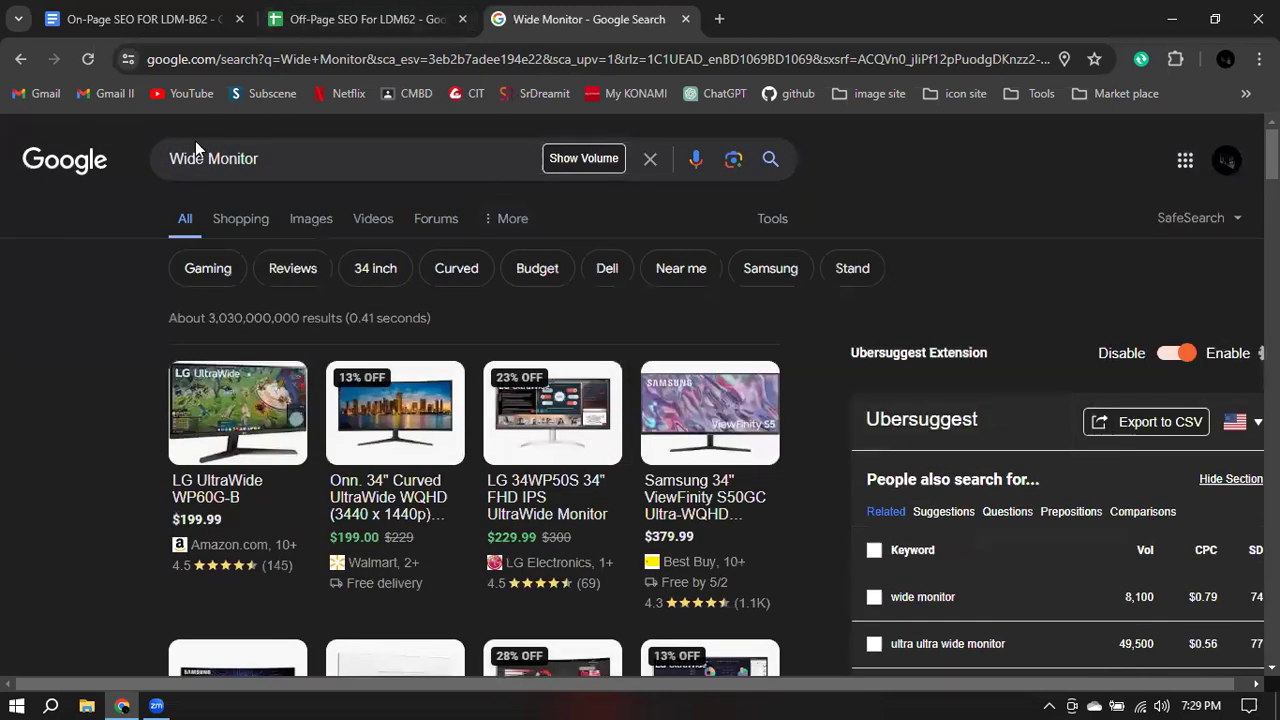
# - Change the Google query to allintitle:Wide Monitor, run the search, and read the result count
pyautogui.click(165, 157)
pyautogui.write('allintitle:')
pyautogui.press('Return')
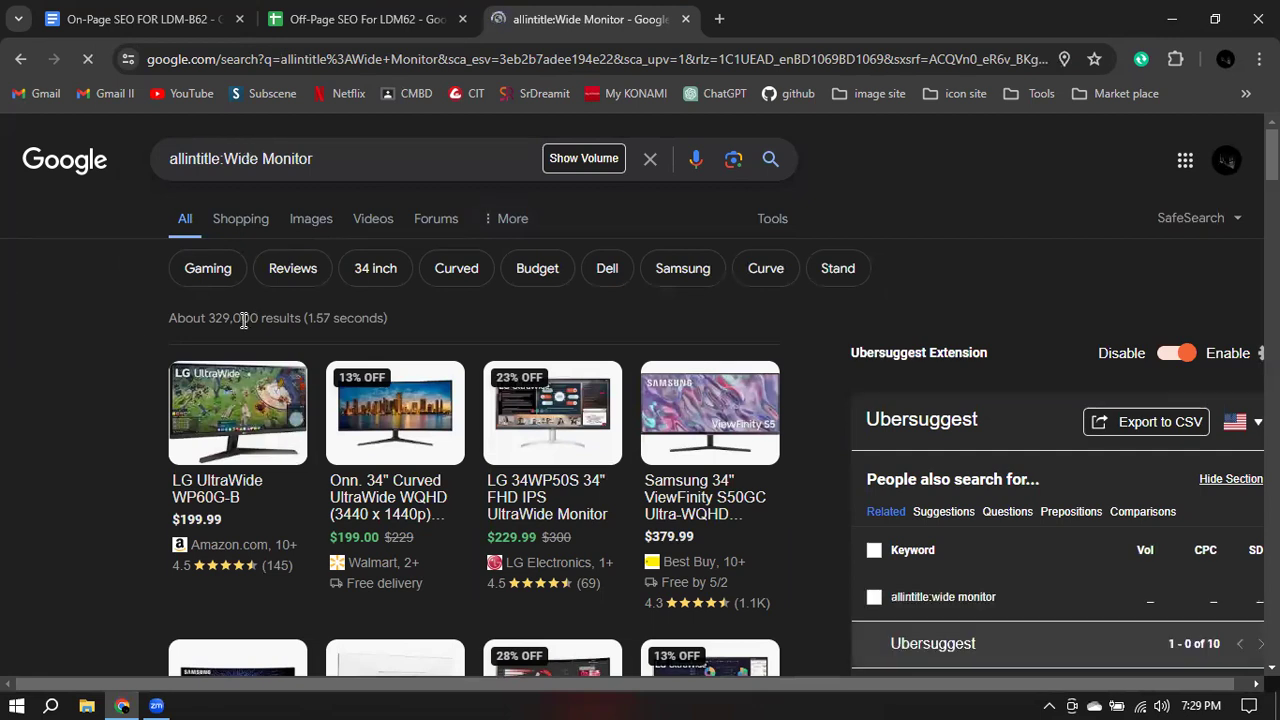
pyautogui.moveTo(216, 320); pyautogui.dragTo(229, 326)
# - Fill row 7 of the Off-Page SEO spreadsheet with Monthly Search 8100, All in title 329000 and DA 90
pyautogui.click(357, 19)
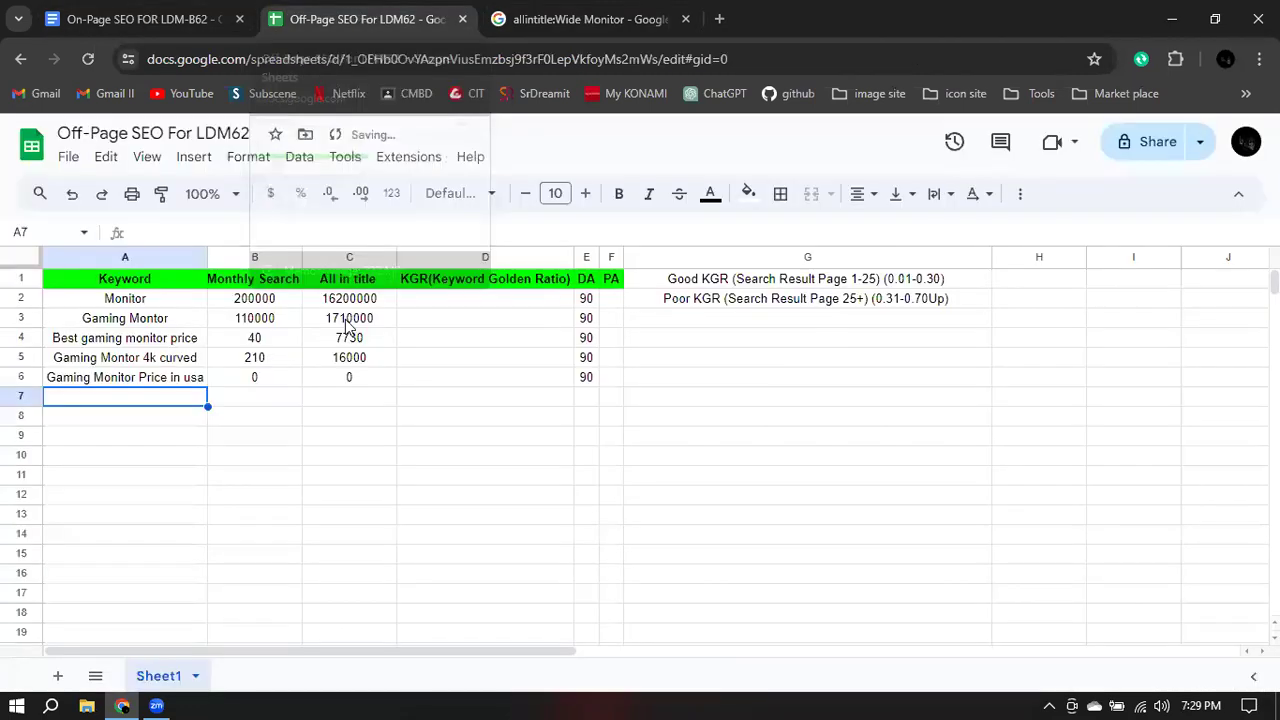
pyautogui.click(263, 398)
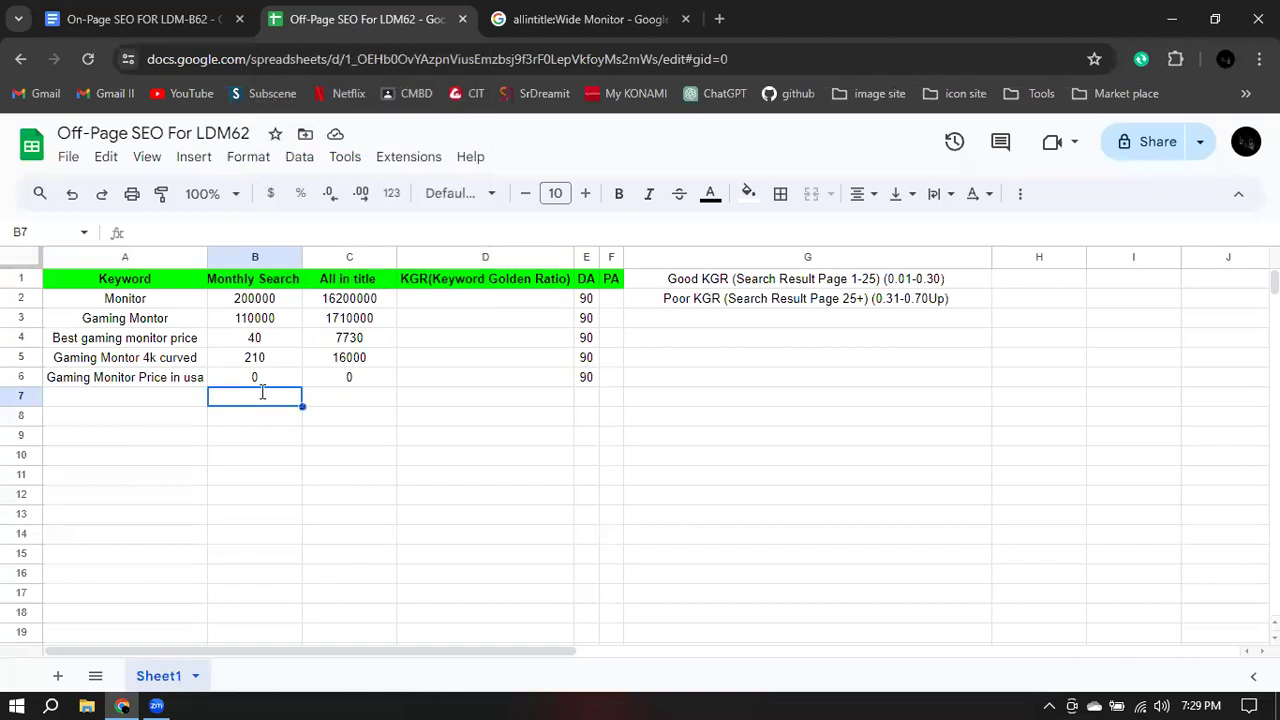
pyautogui.write('8100')
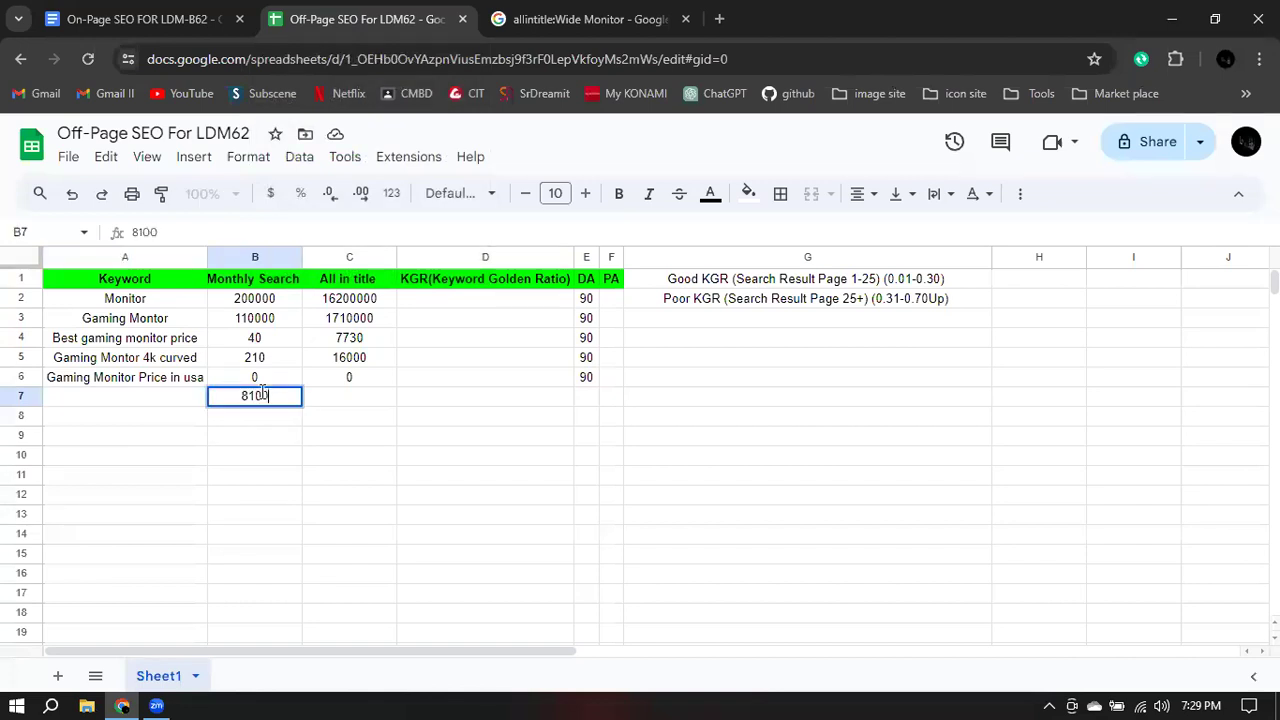
pyautogui.click(357, 395)
pyautogui.write('3290000')
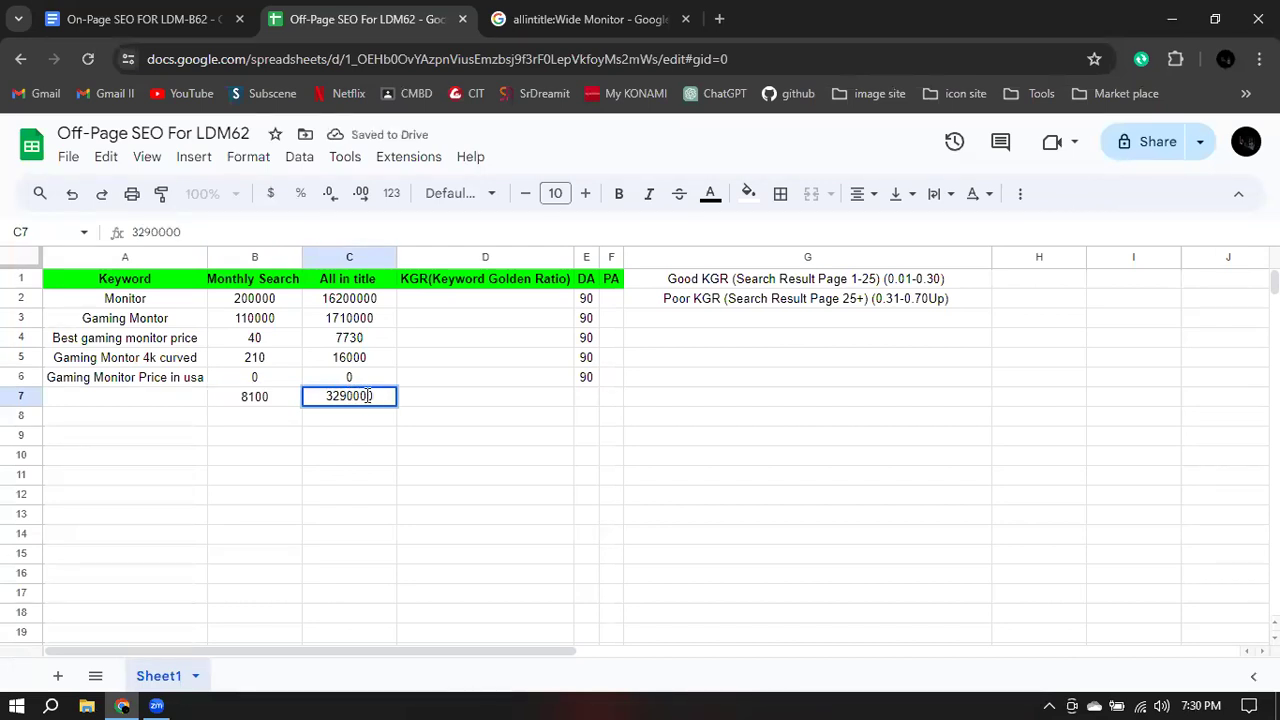
pyautogui.press('BackSpace')
pyautogui.click(396, 398)
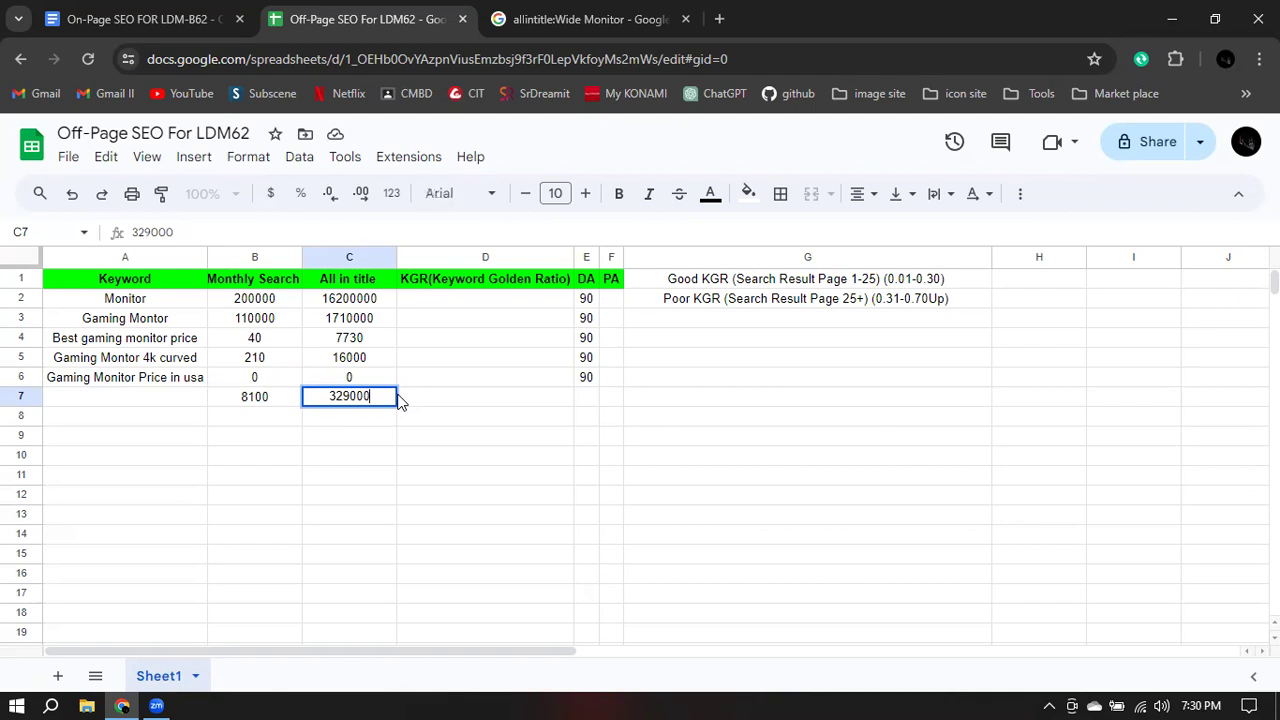
pyautogui.click(583, 397)
pyautogui.write('90')
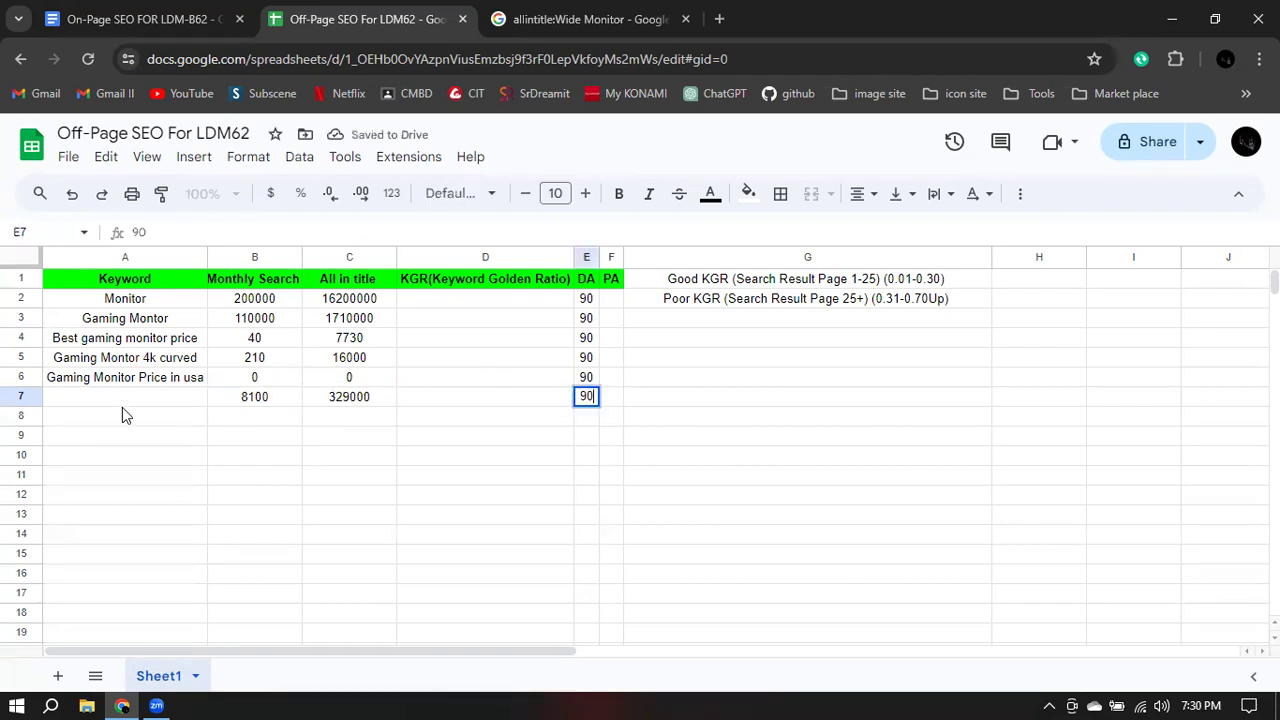
# - Enter the keyword "wide monitor" in the Keyword column of row 7
pyautogui.click(133, 400)
pyautogui.write('wid')
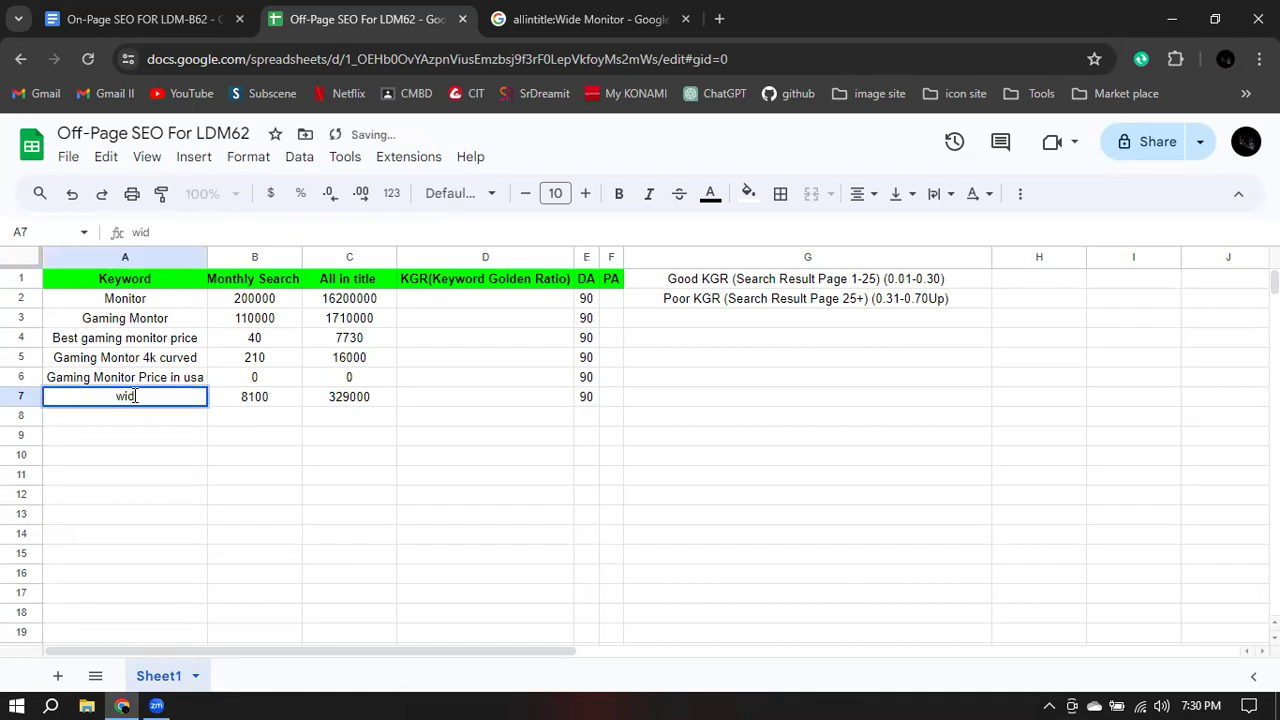
pyautogui.write('e mo')
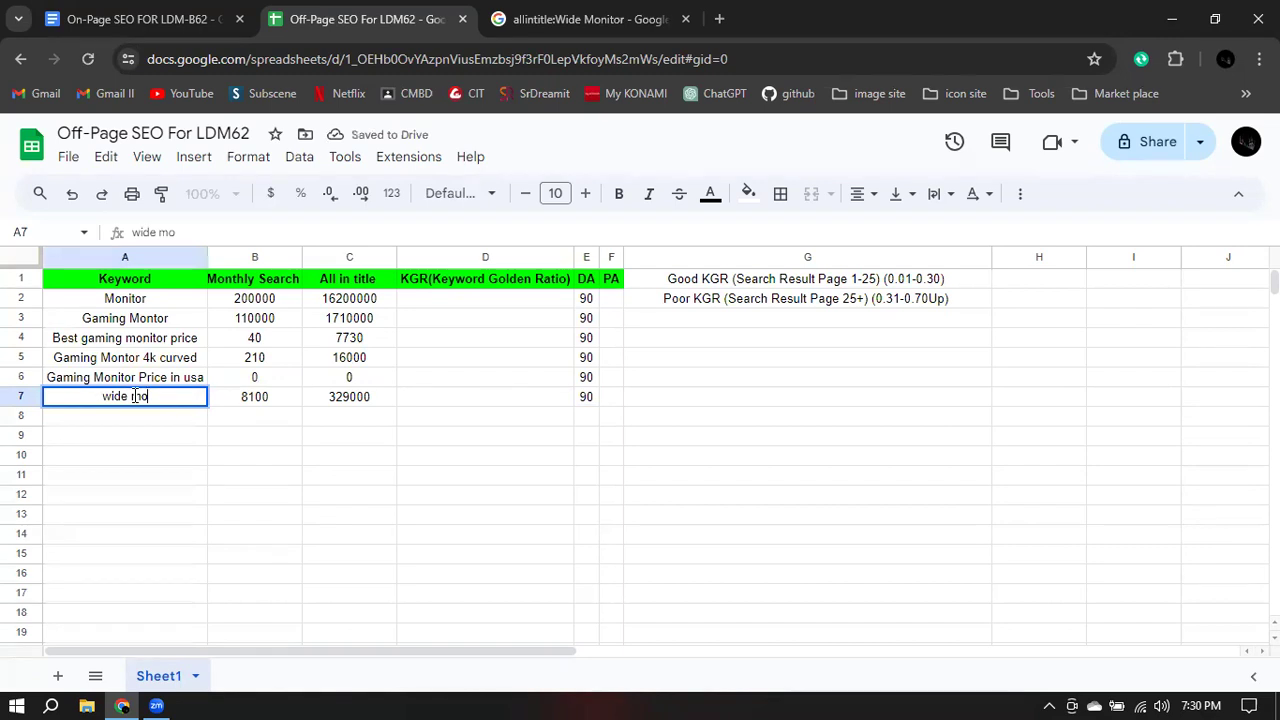
pyautogui.write('nitor')
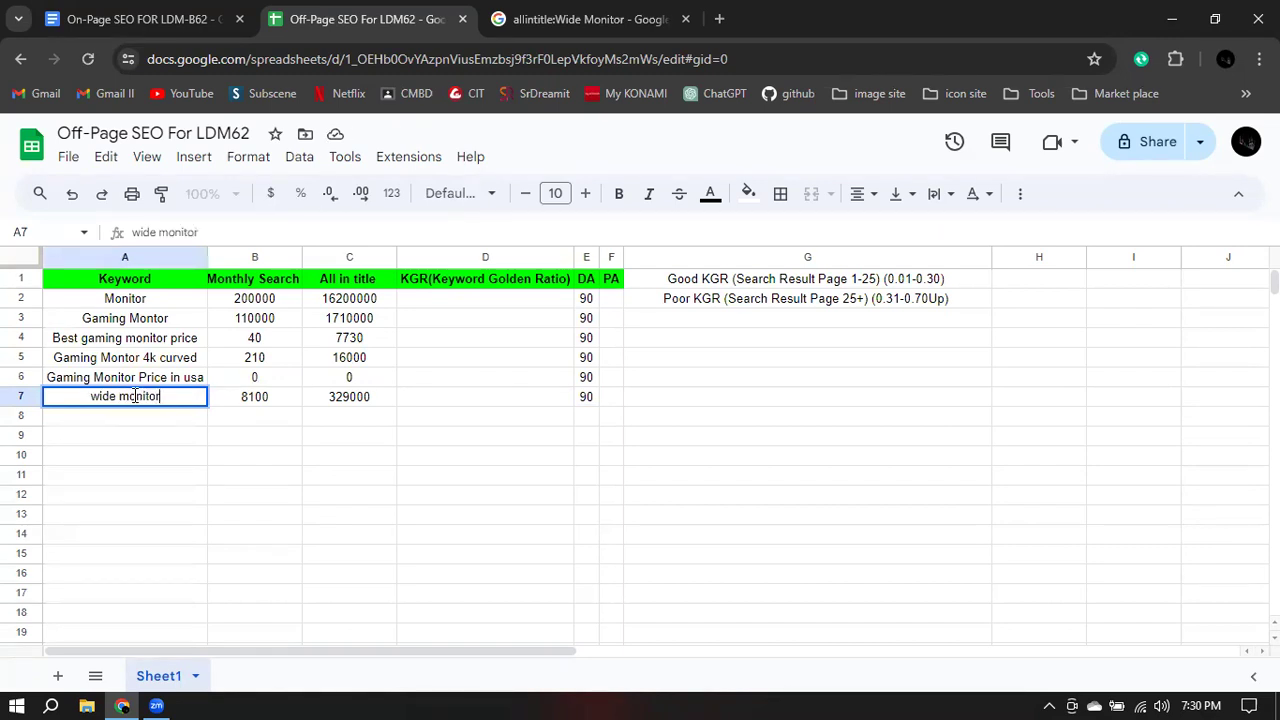
# - Enter the keyword "ultrawide monitor" in the Keyword column of row 8
pyautogui.click(114, 420)
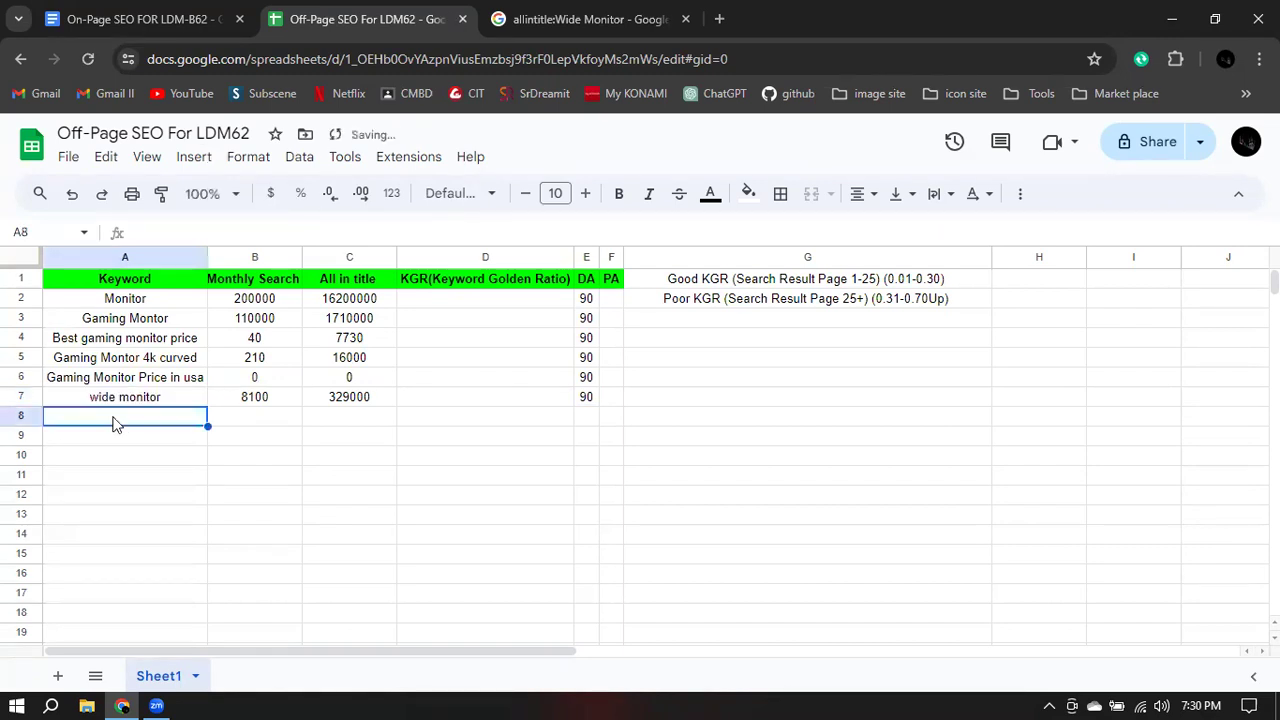
pyautogui.write('cur')
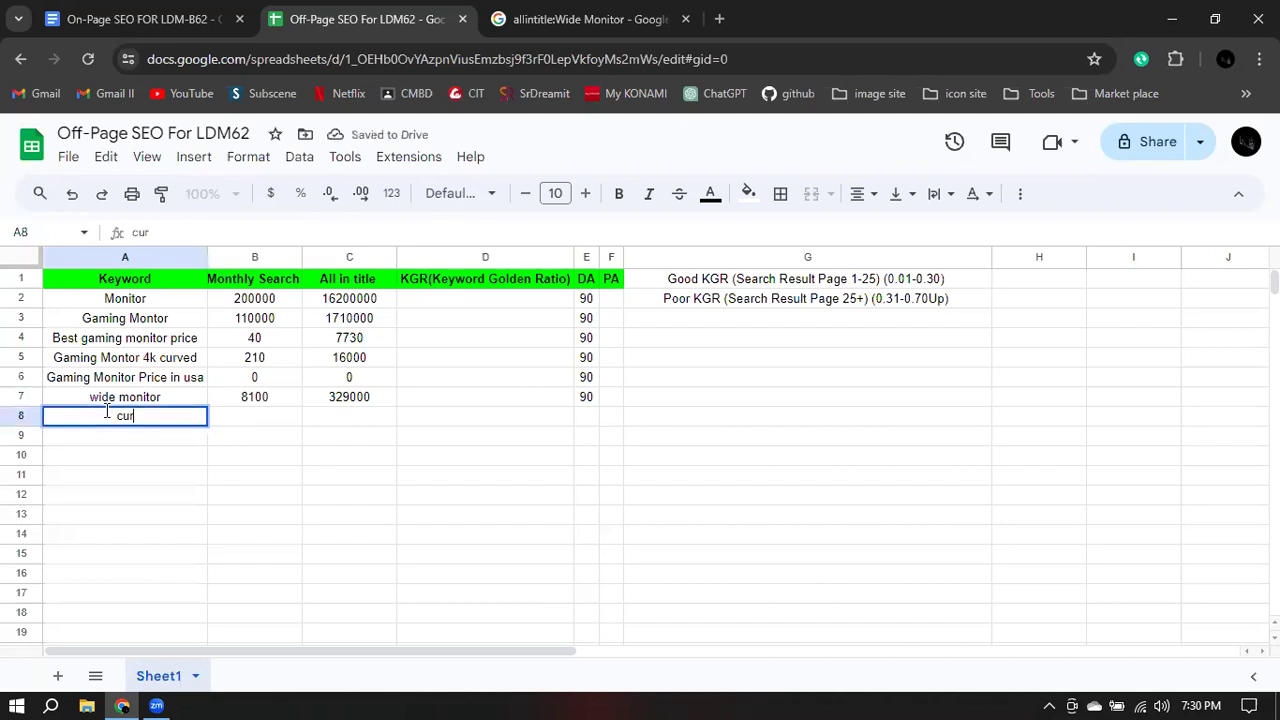
pyautogui.write('ve')
pyautogui.press('BackSpace')
pyautogui.press('BackSpace')
pyautogui.press('BackSpace')
pyautogui.press('BackSpace')
pyautogui.write('ul')
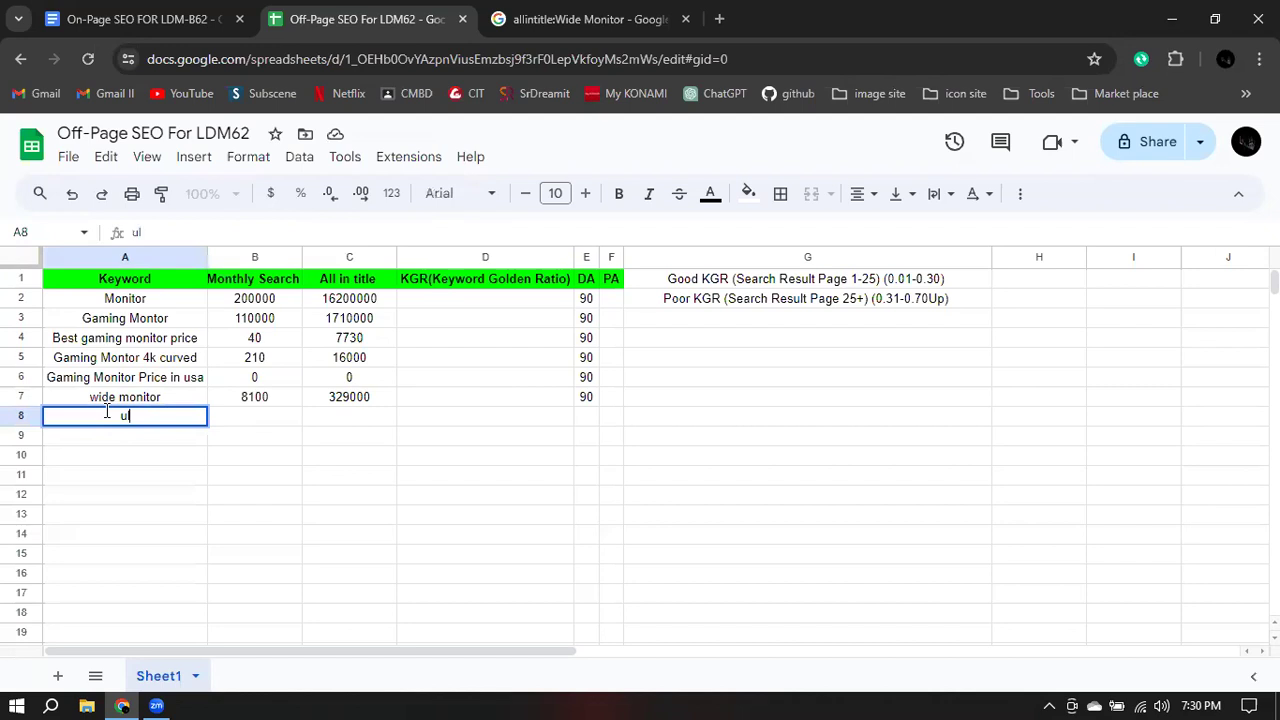
pyautogui.write('trawide monitor')
pyautogui.press('Return')
# - Search Google for "ultrawide Monitor" in place of the allintitle query, using the corrected spelling
pyautogui.hotkey('ctrl', 'Tab')
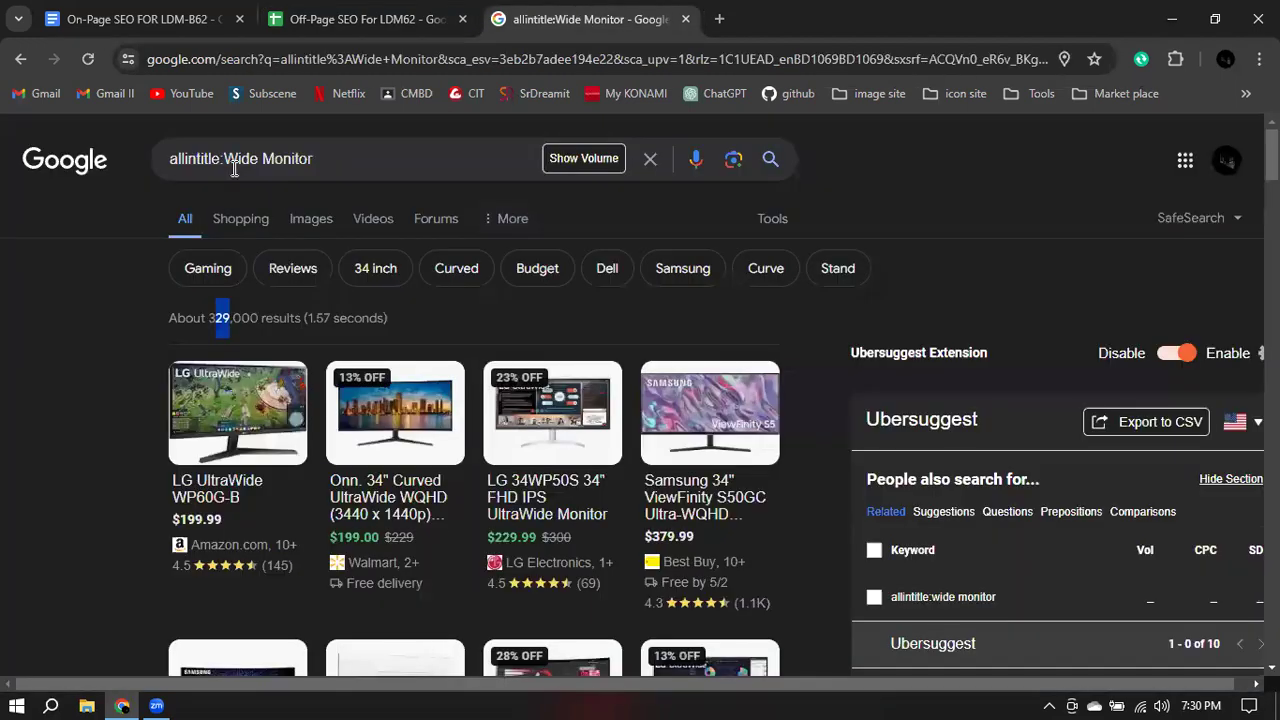
pyautogui.moveTo(232, 162); pyautogui.dragTo(165, 172)
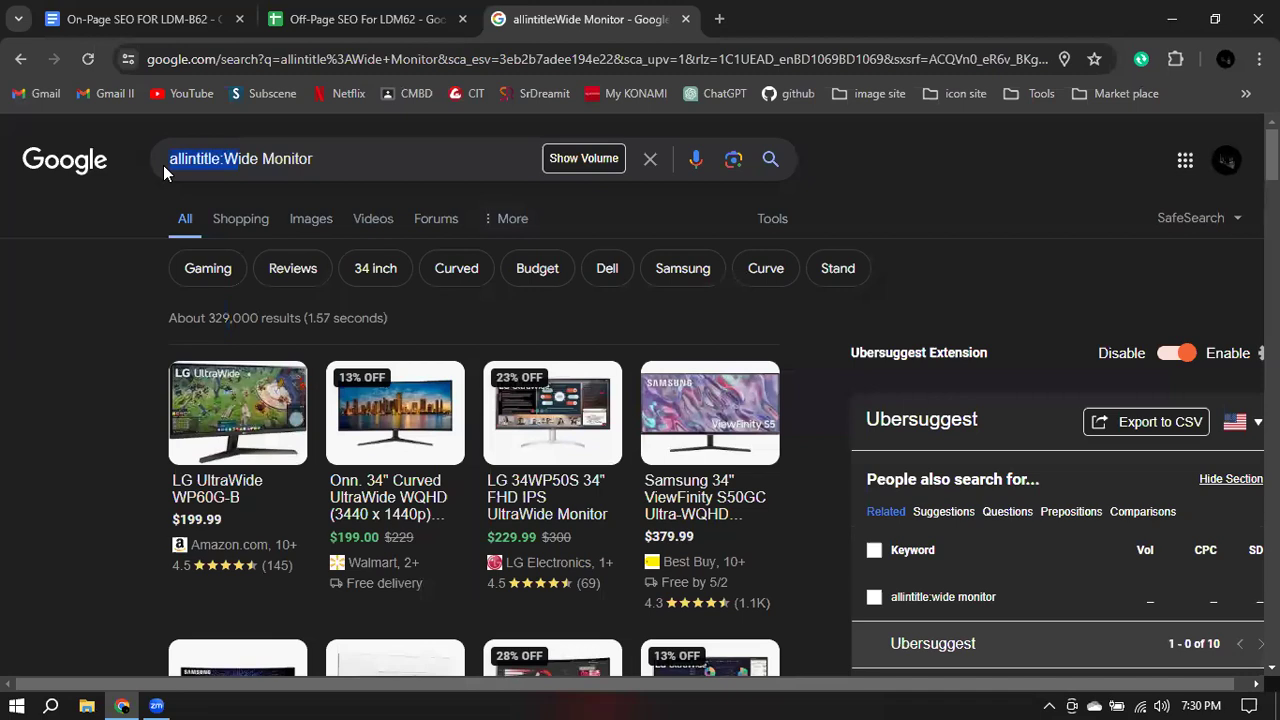
pyautogui.write('w')
pyautogui.write('l')
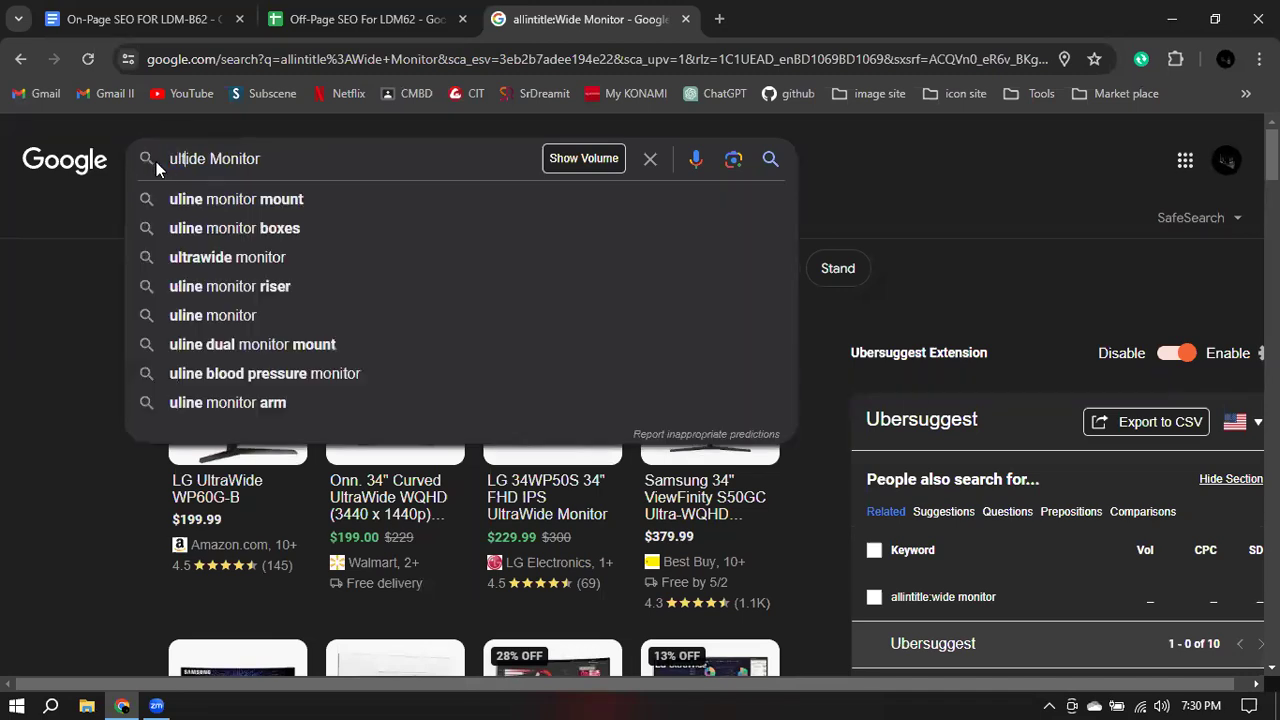
pyautogui.write('tra')
pyautogui.press('Return')
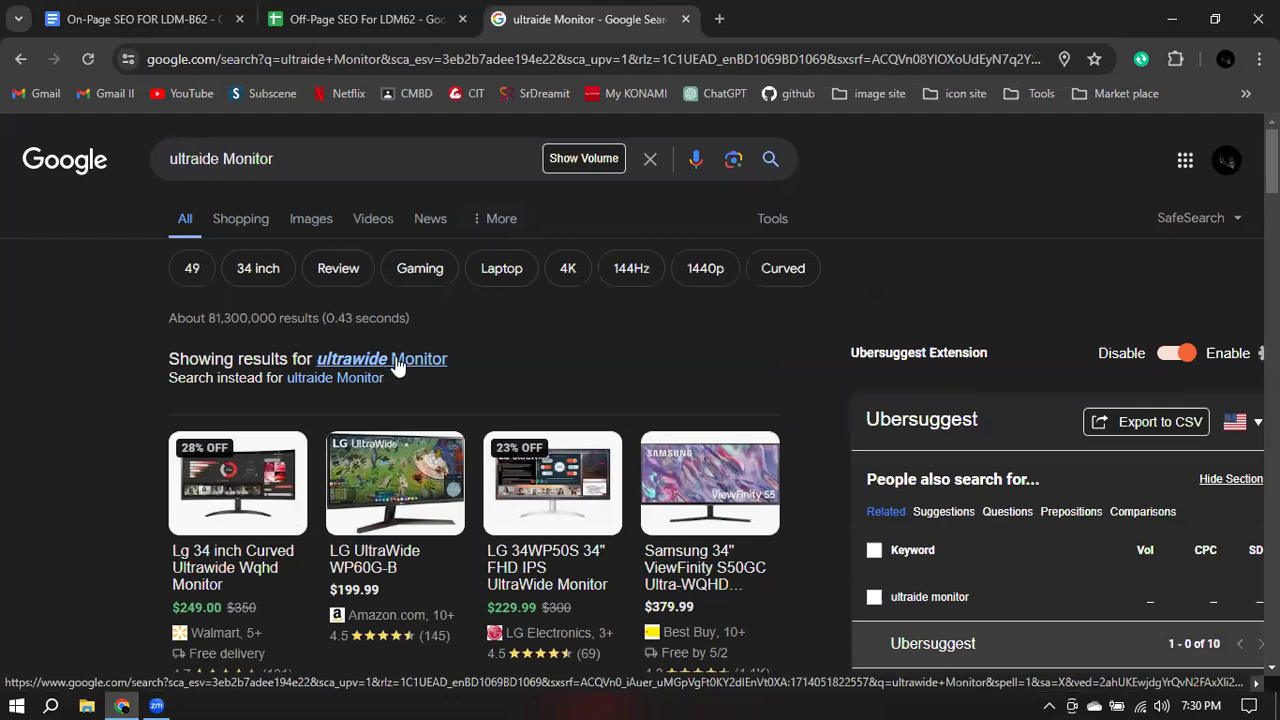
pyautogui.click(398, 362)
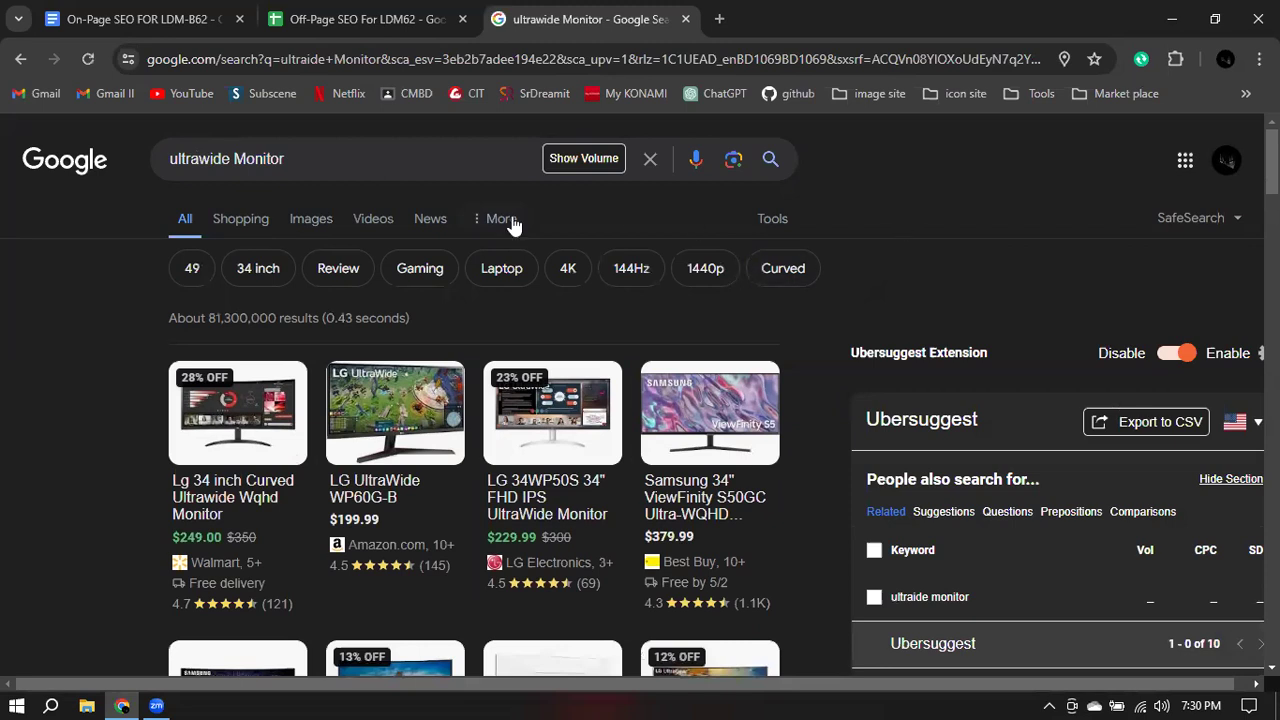
pyautogui.click(776, 166)
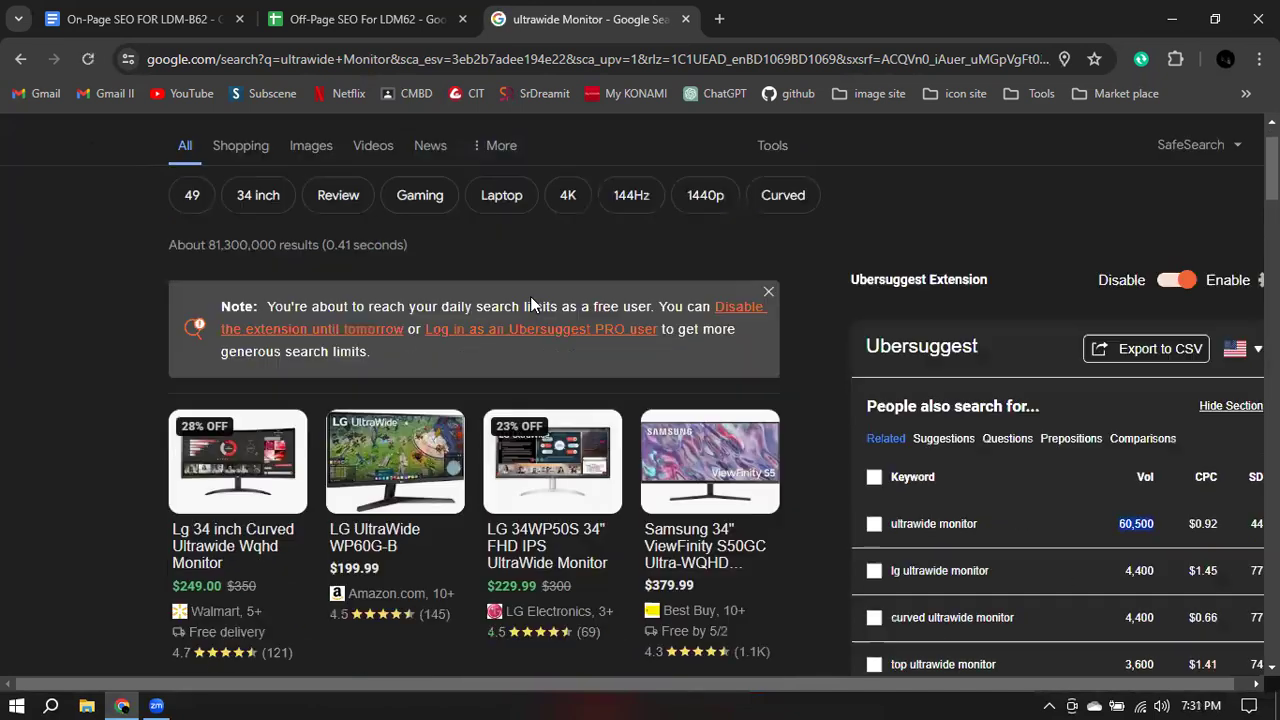
# - Dismiss the Ubersuggest daily-limit note and examine the domain authority of the Google results for ultrawide Monitor
pyautogui.scroll(-1, 648, 280)
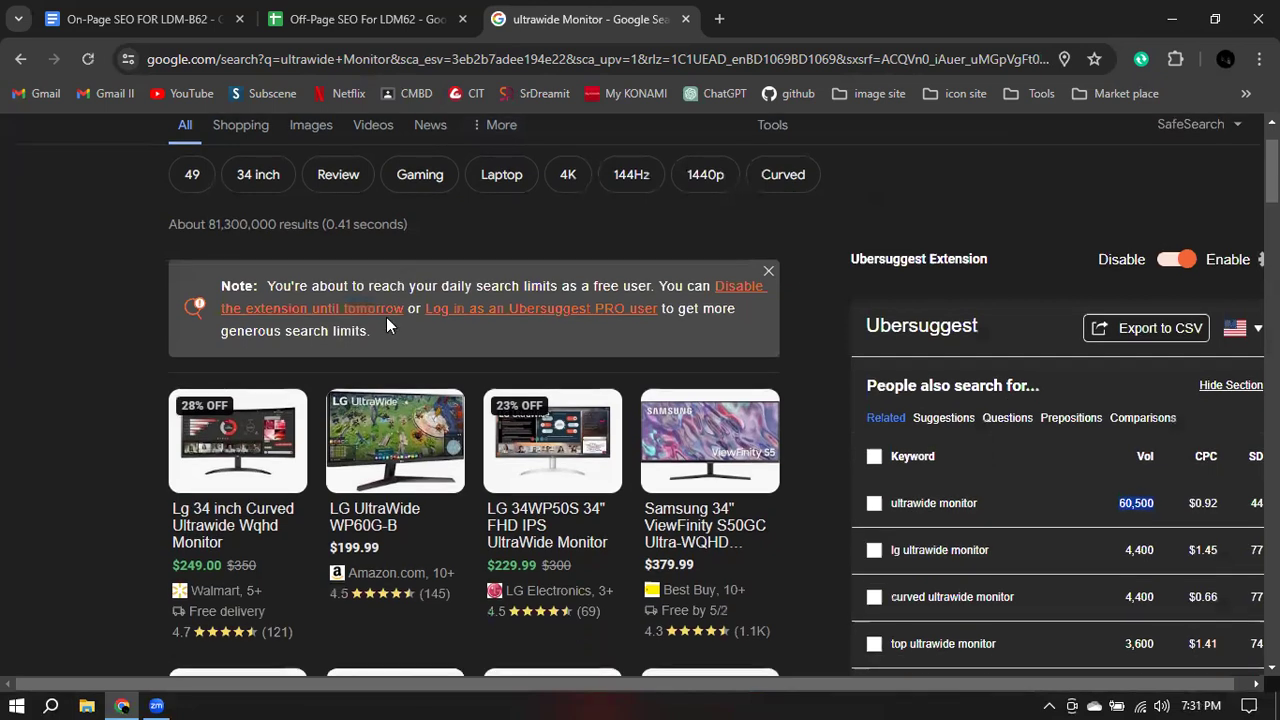
pyautogui.click(768, 271)
pyautogui.scroll(-5, 760, 254)
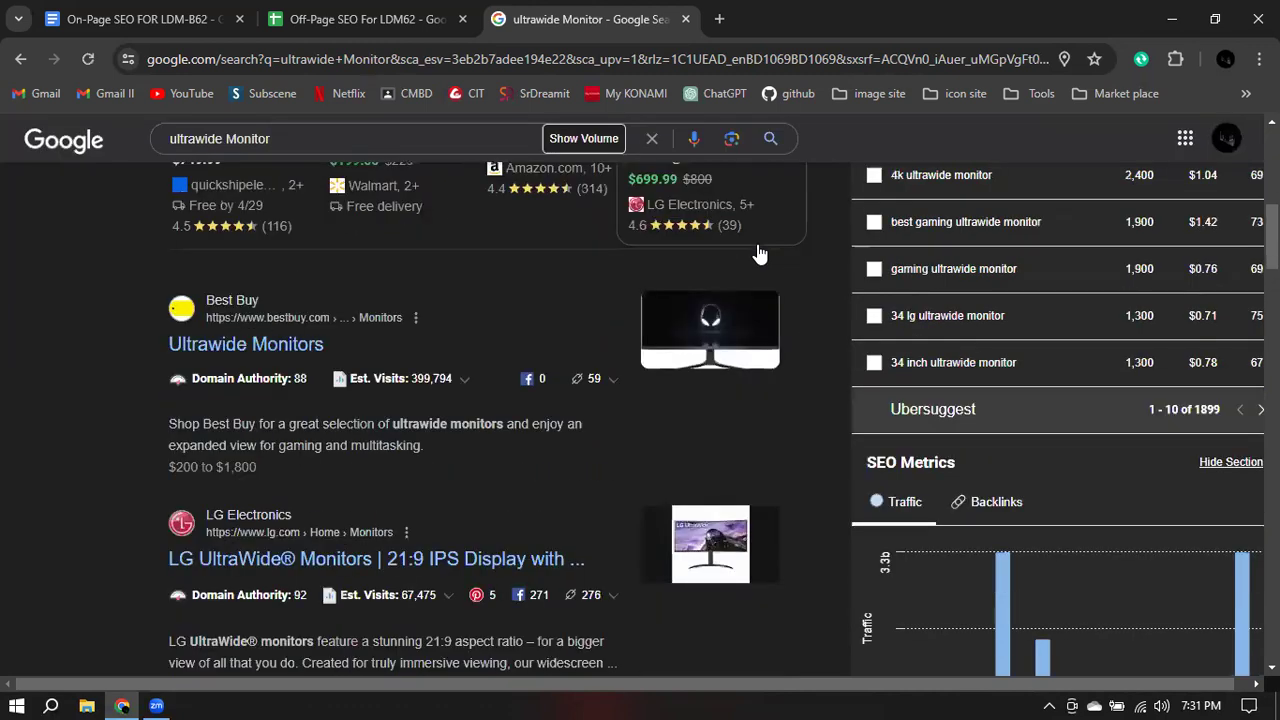
pyautogui.scroll(-2, 758, 253)
pyautogui.scroll(-3, 758, 252)
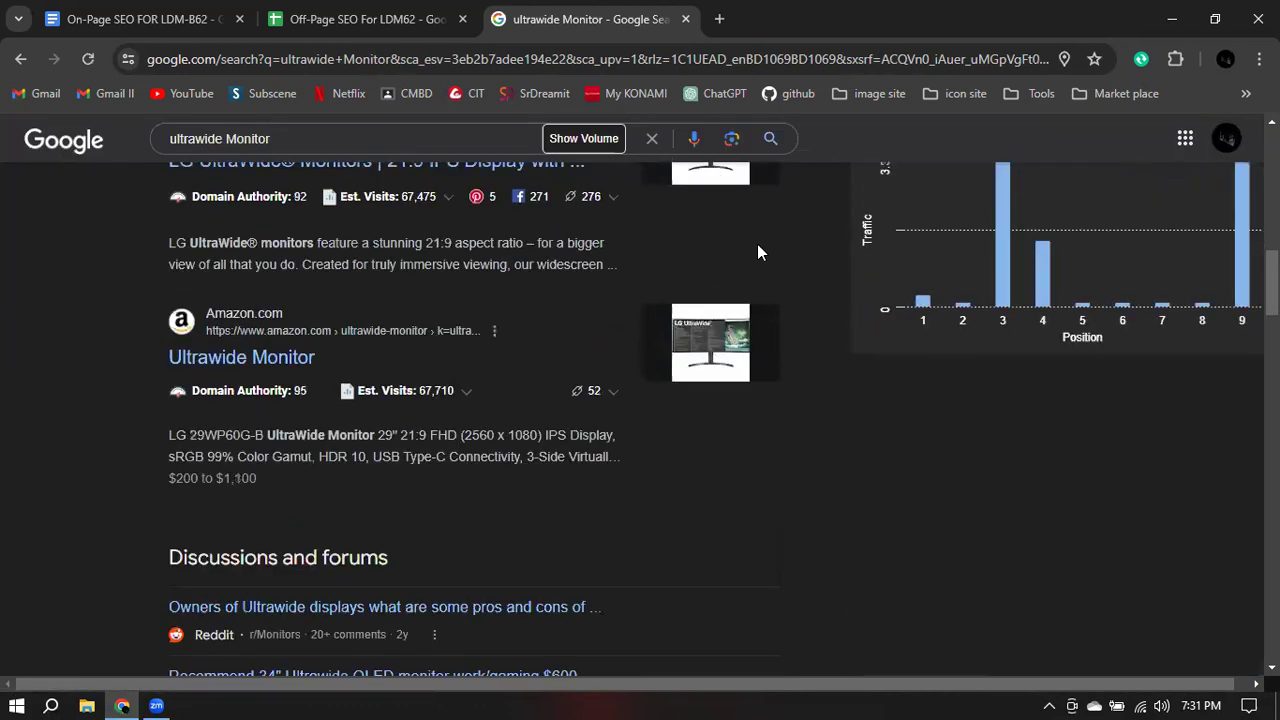
pyautogui.scroll(-5, 758, 252)
pyautogui.scroll(-5, 758, 252)
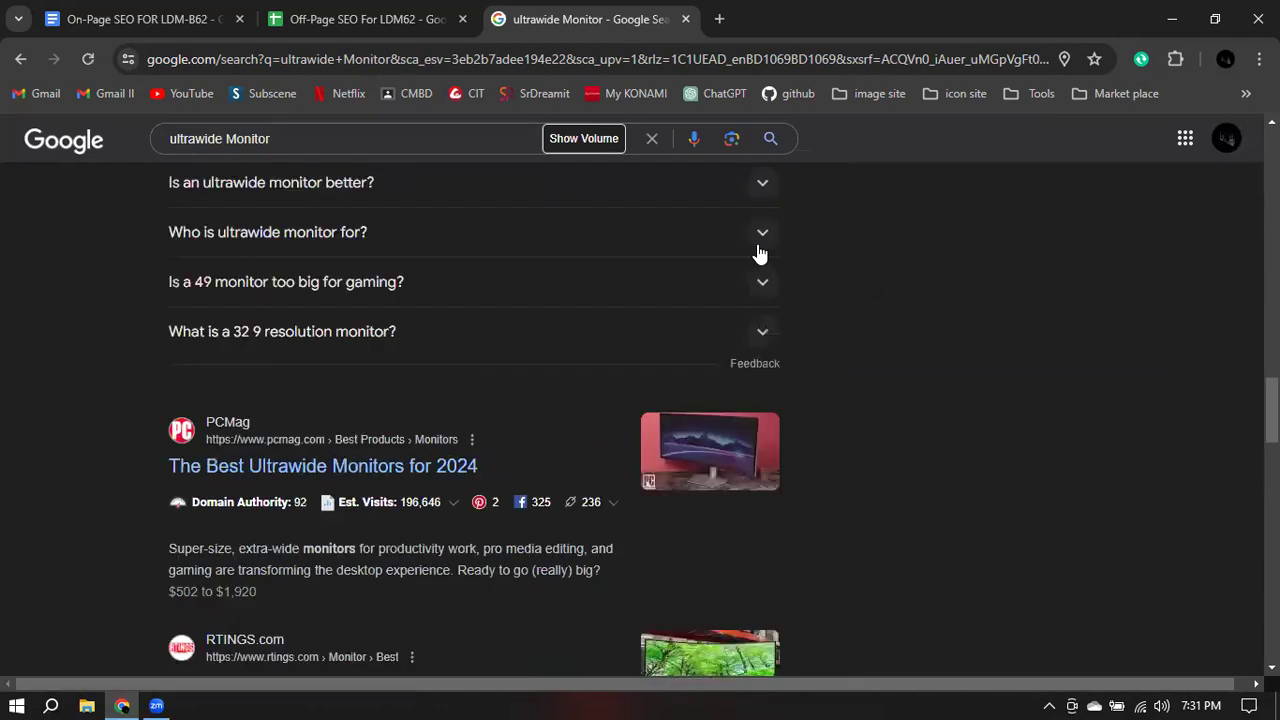
pyautogui.scroll(-5, 758, 252)
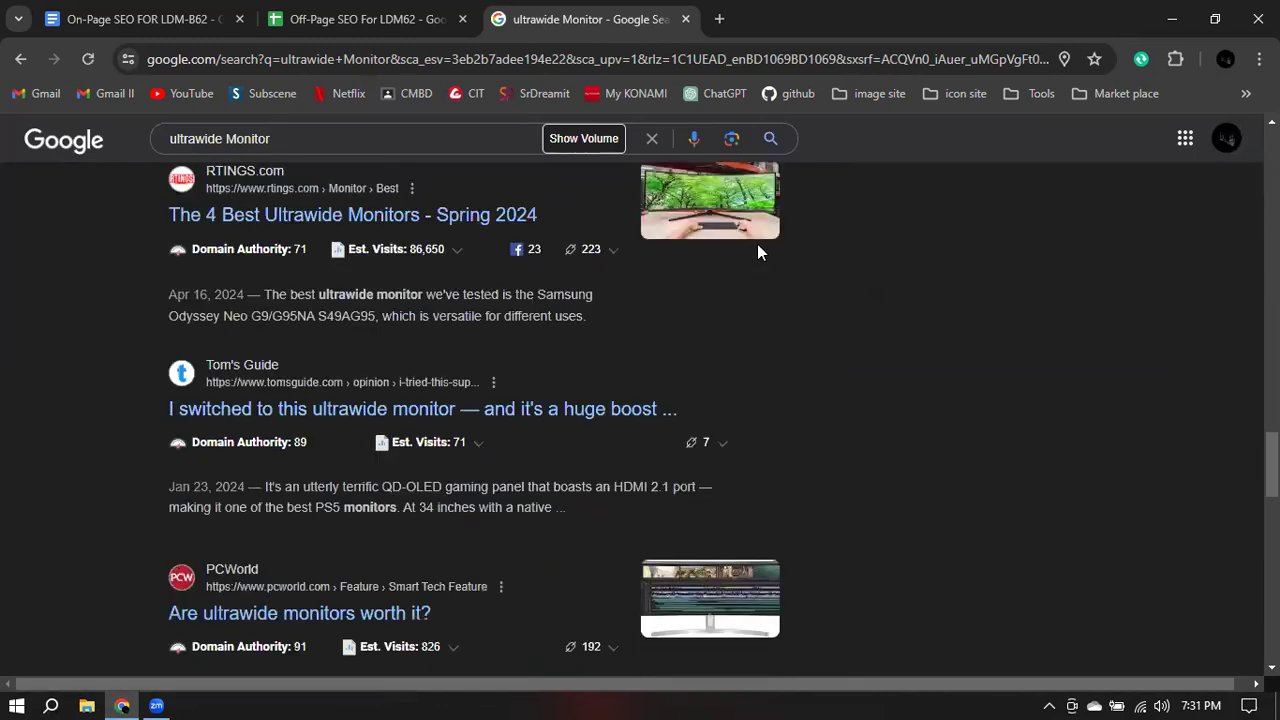
pyautogui.scroll(7, 758, 252)
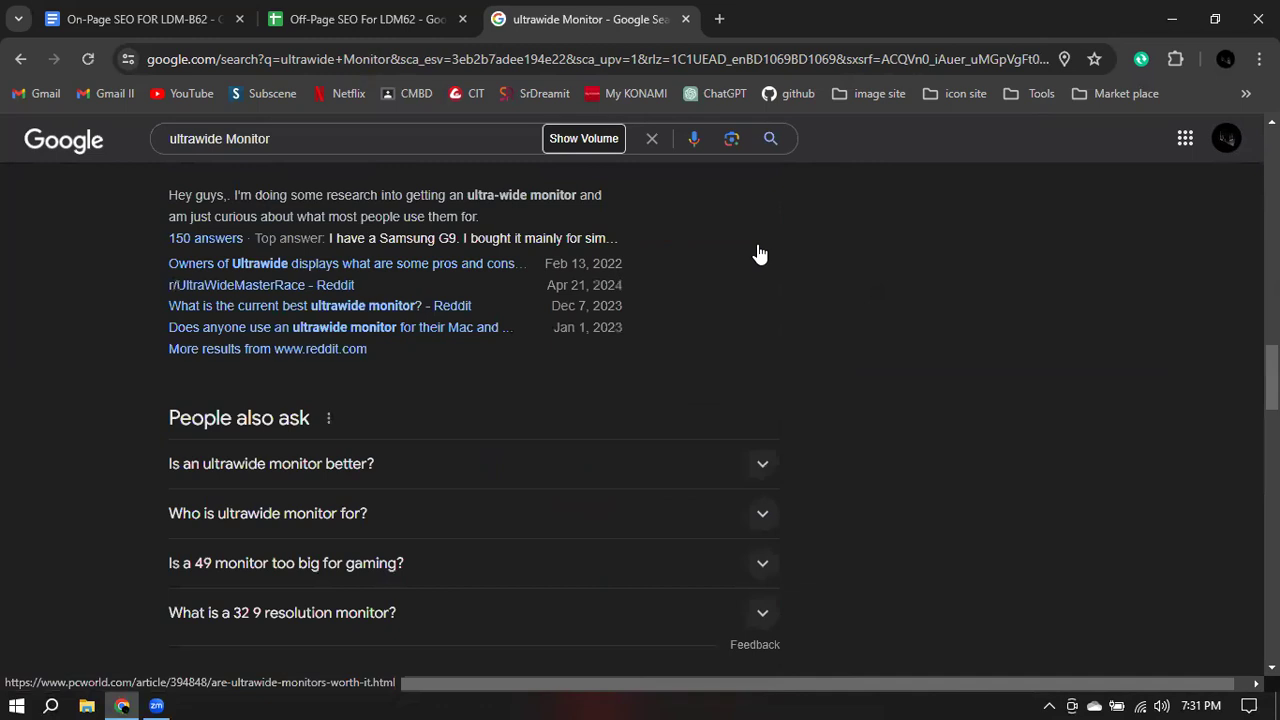
pyautogui.scroll(10, 757, 252)
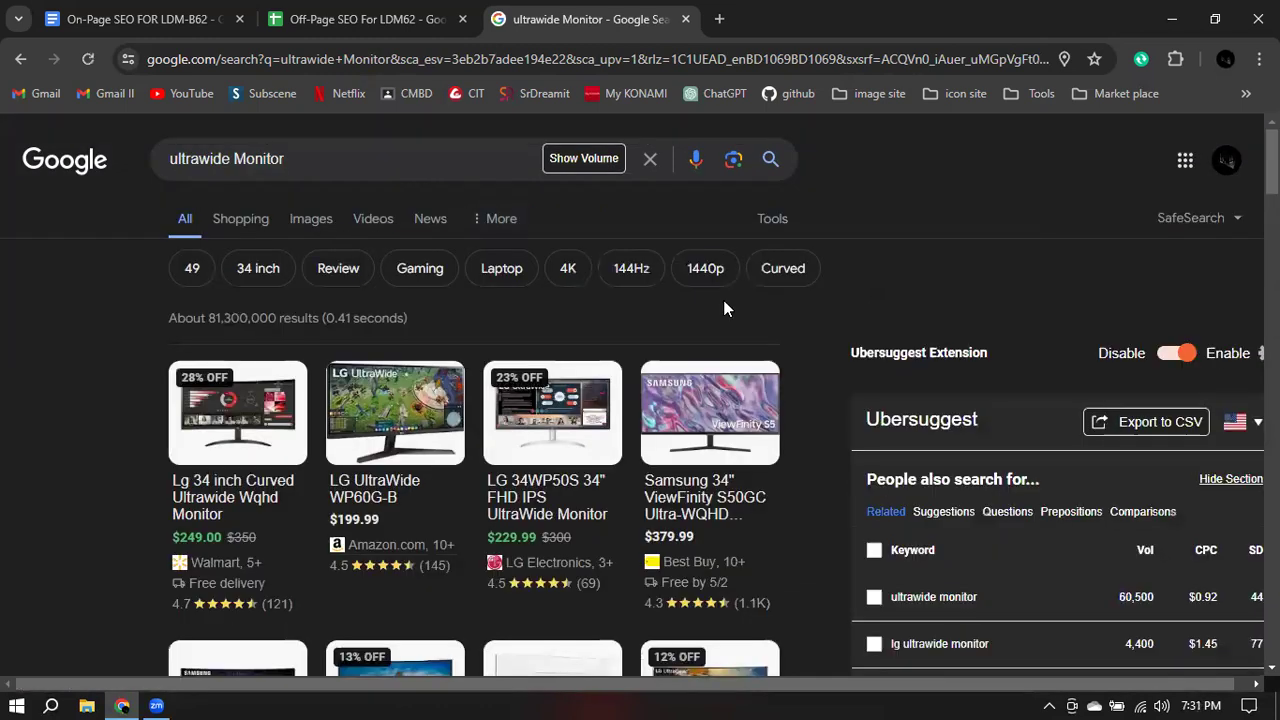
# - Change the Google query to allintitle:ultrawide Monitor, run the search, and read the result count
pyautogui.click(174, 162)
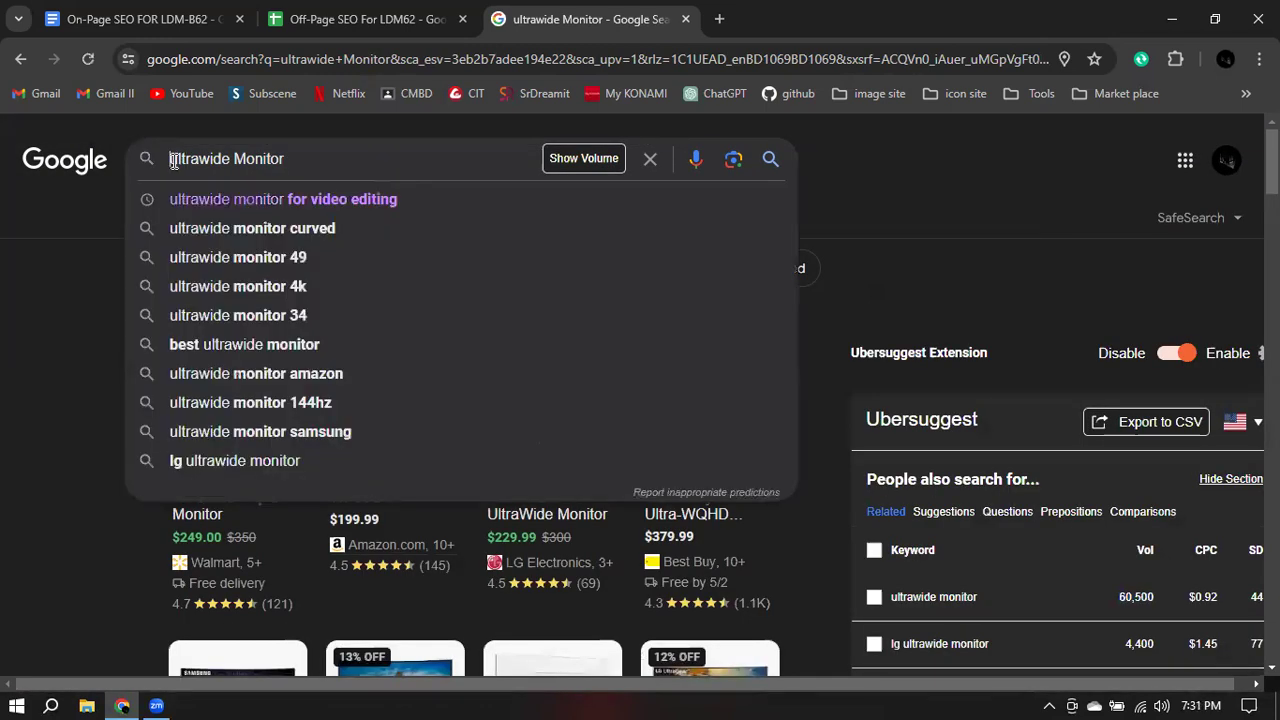
pyautogui.write('alien')
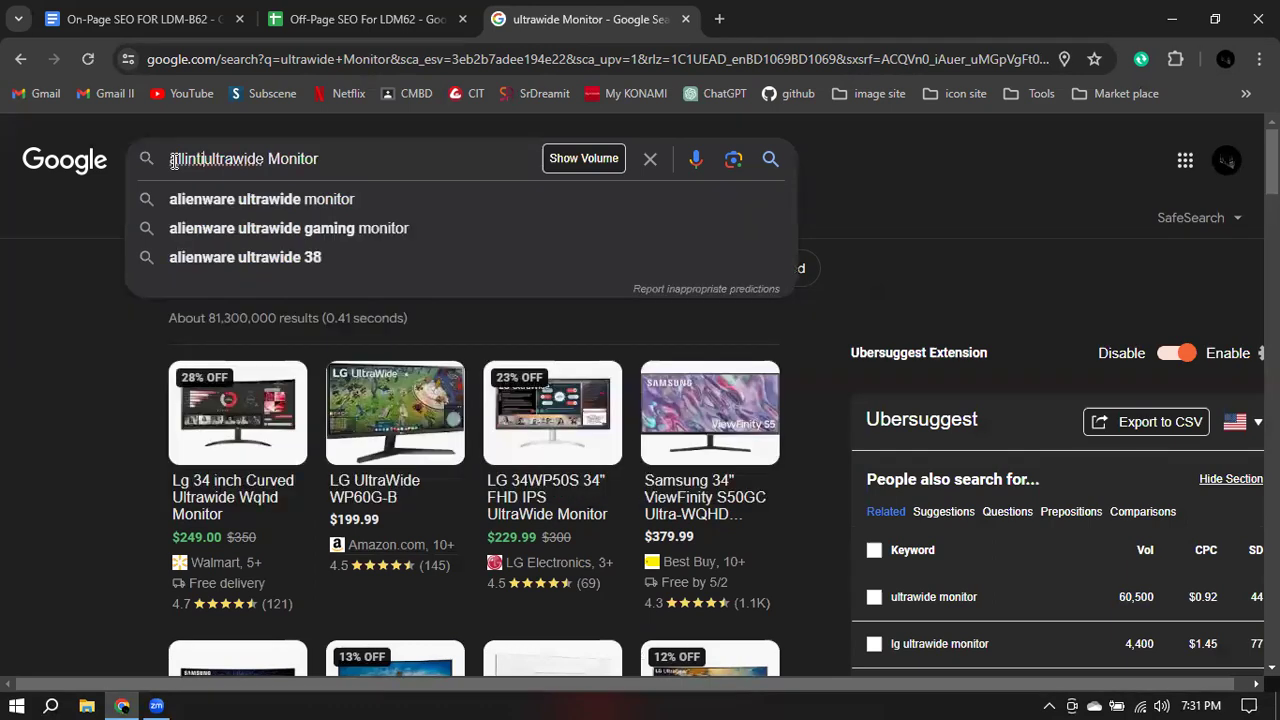
pyautogui.write('tle')
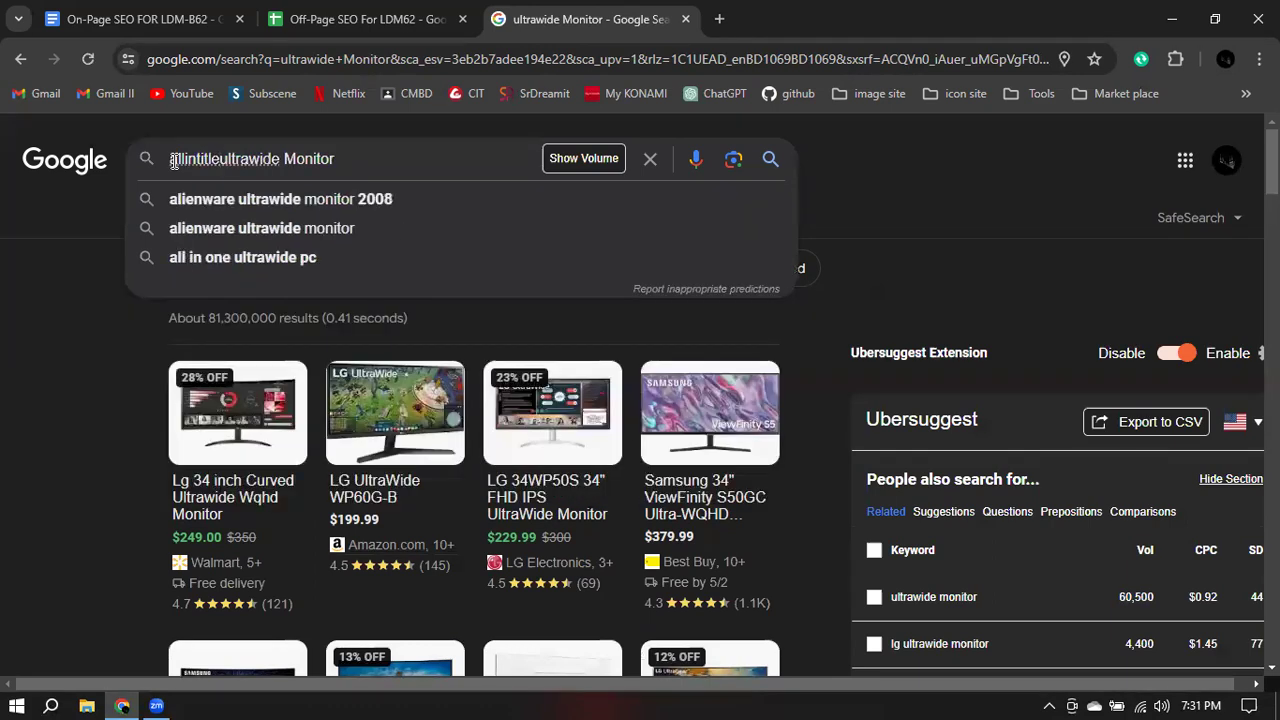
pyautogui.write(':')
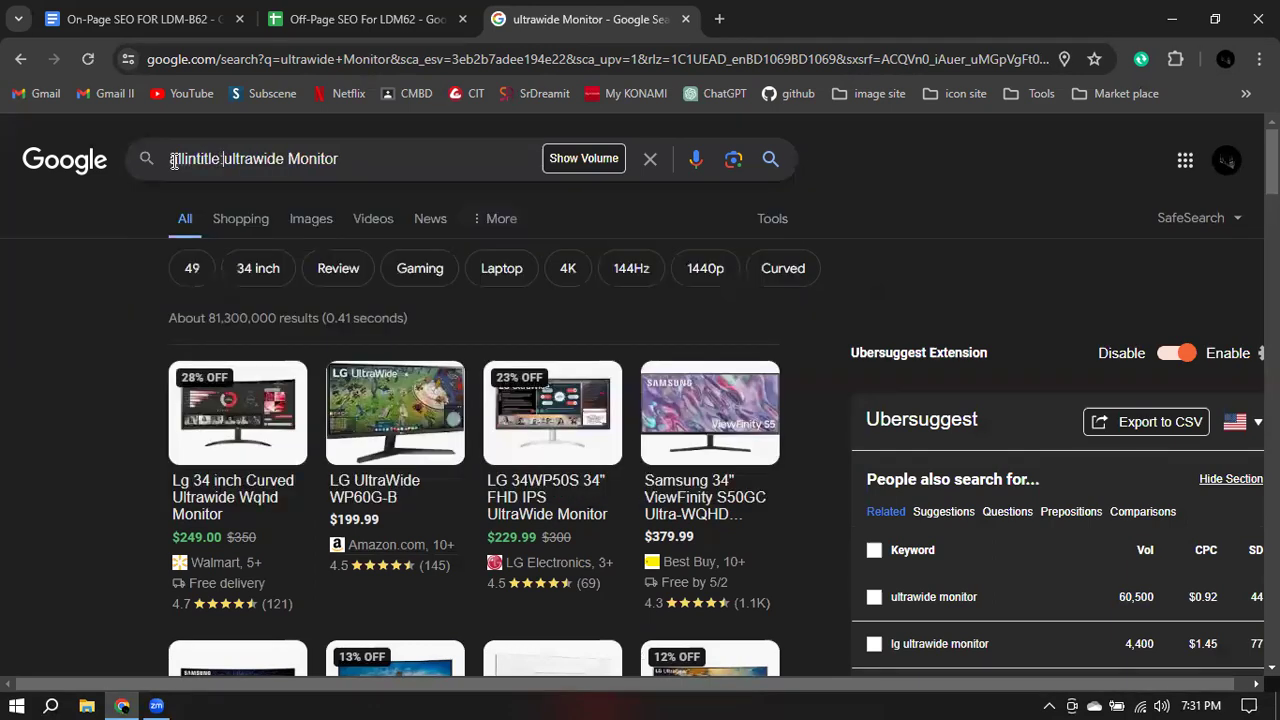
pyautogui.press('Return')
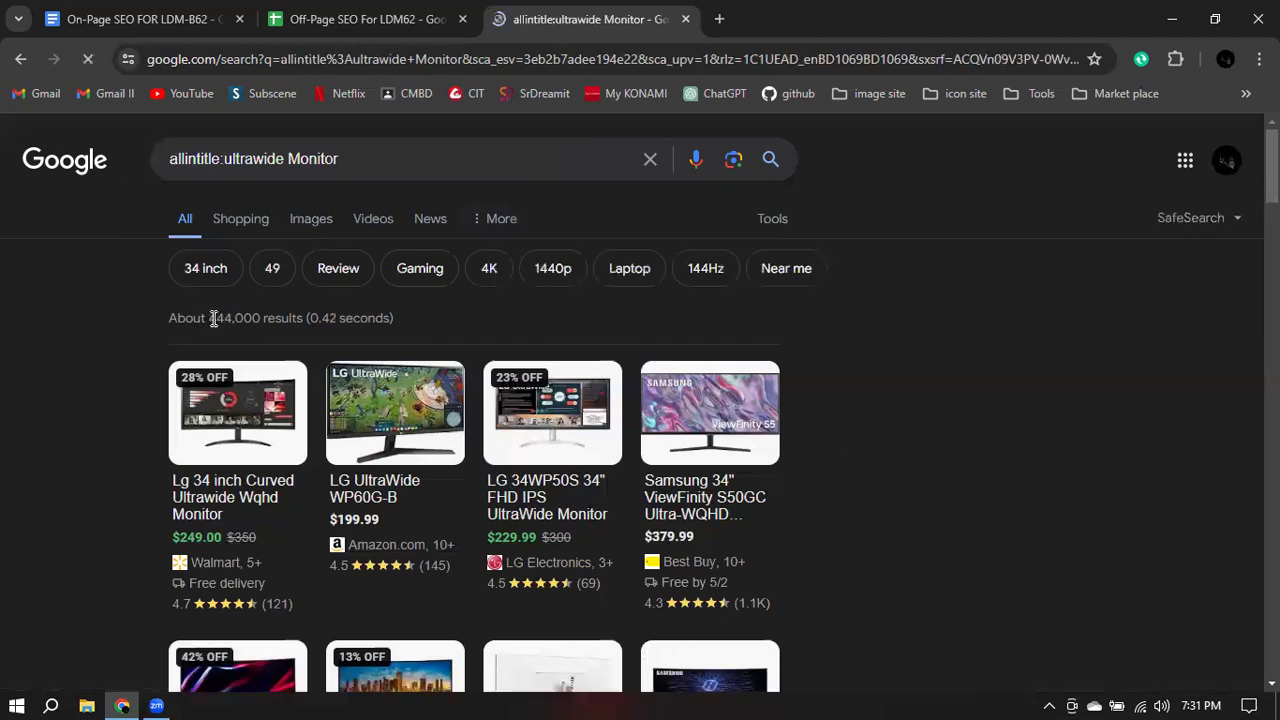
pyautogui.moveTo(216, 318); pyautogui.dragTo(235, 318)
# - Fill row 8 of the Off-Page SEO spreadsheet with Monthly Search 60500, All in title 444000 and DA 92
pyautogui.click(413, 12)
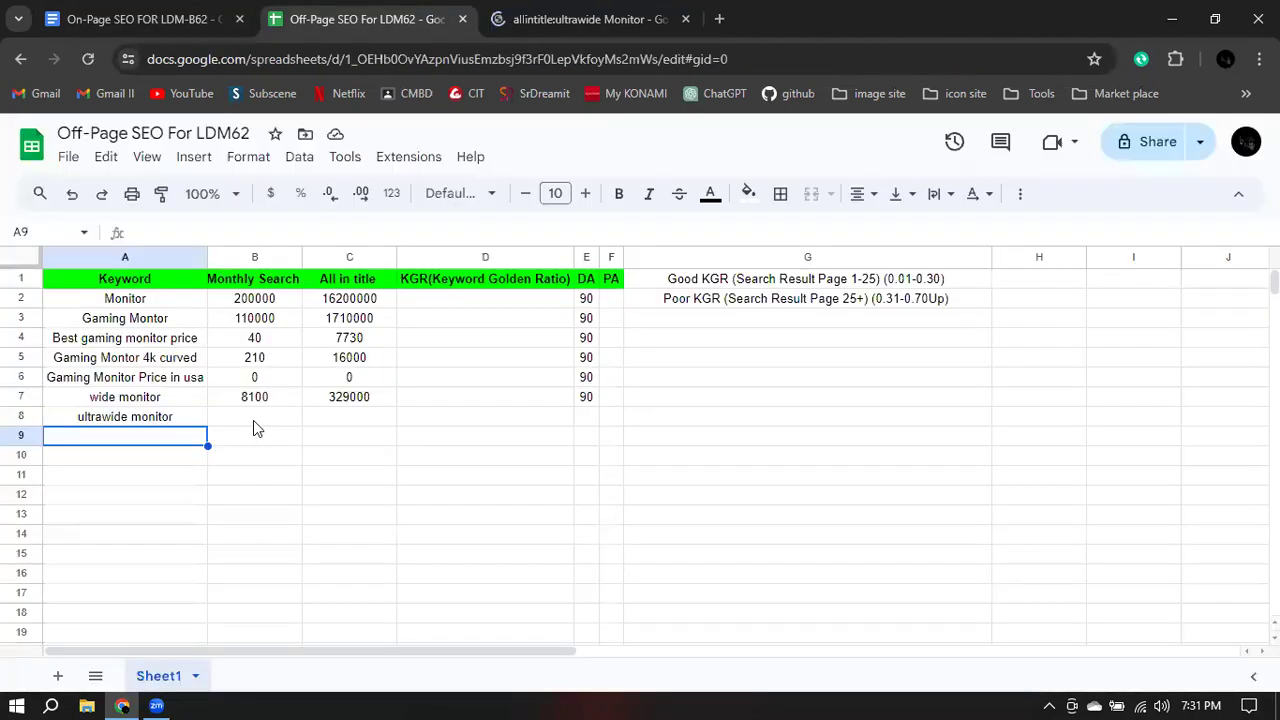
pyautogui.click(253, 420)
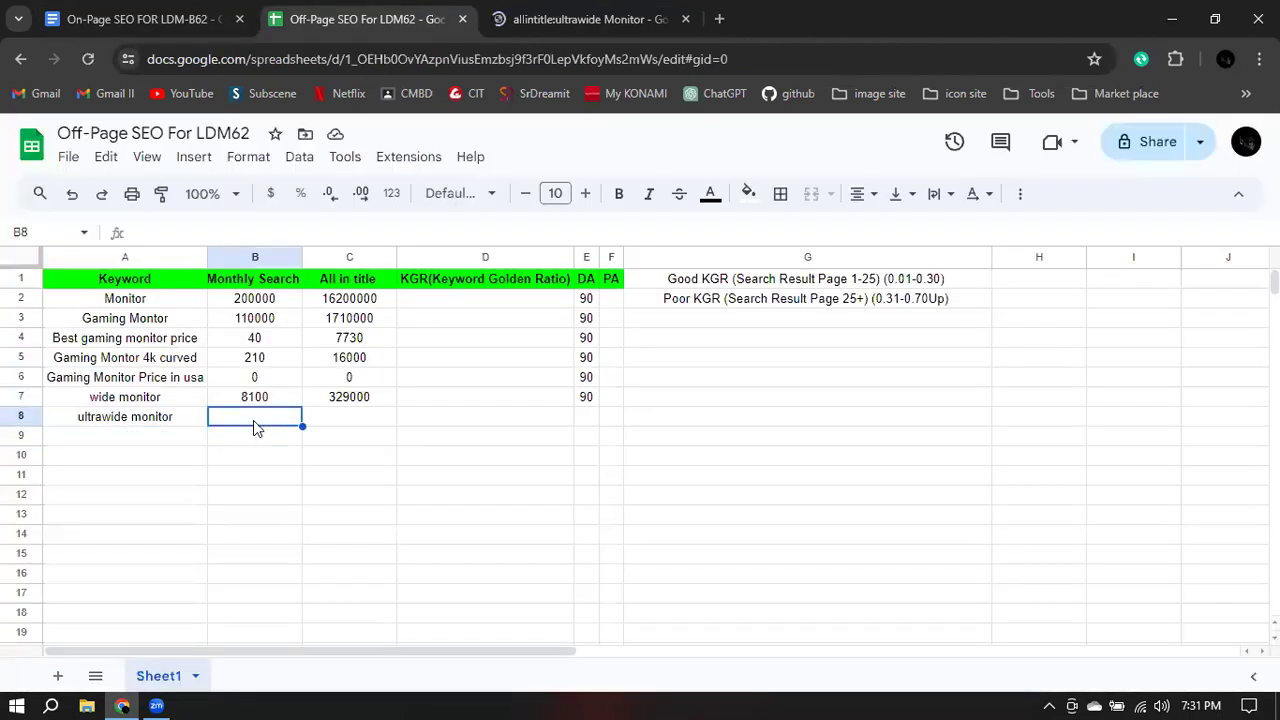
pyautogui.write('60500')
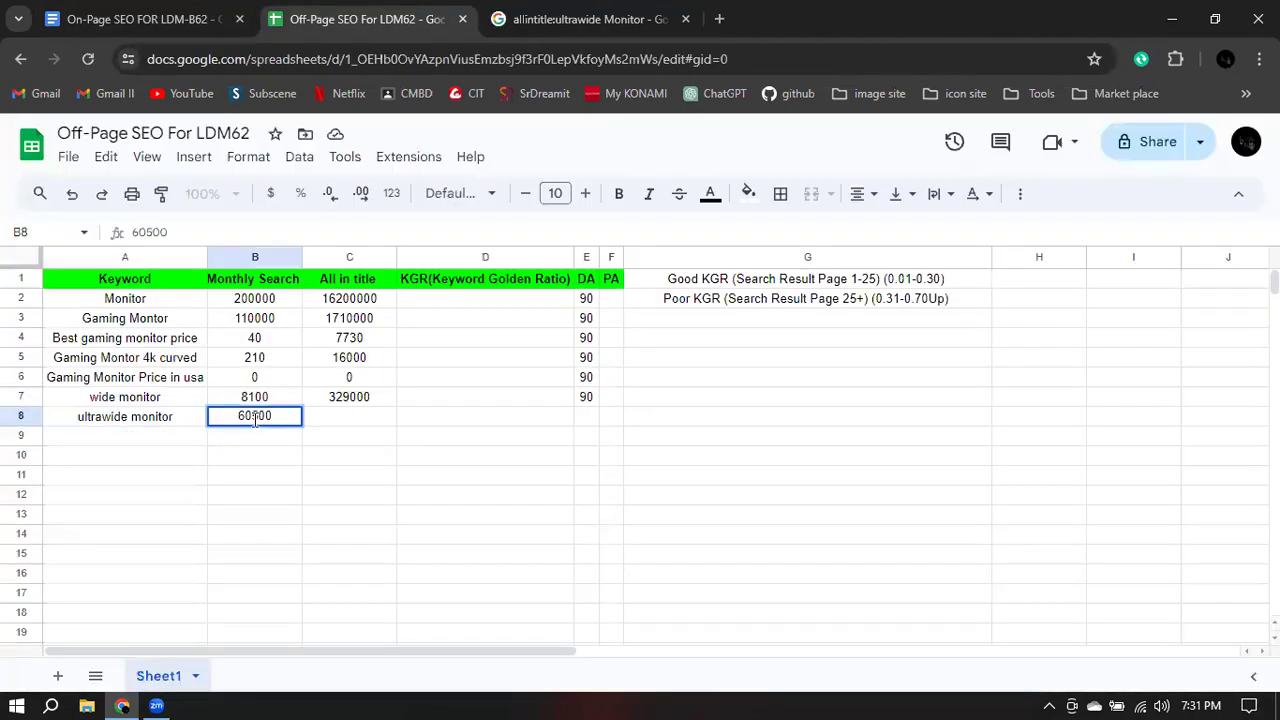
pyautogui.press('Tab')
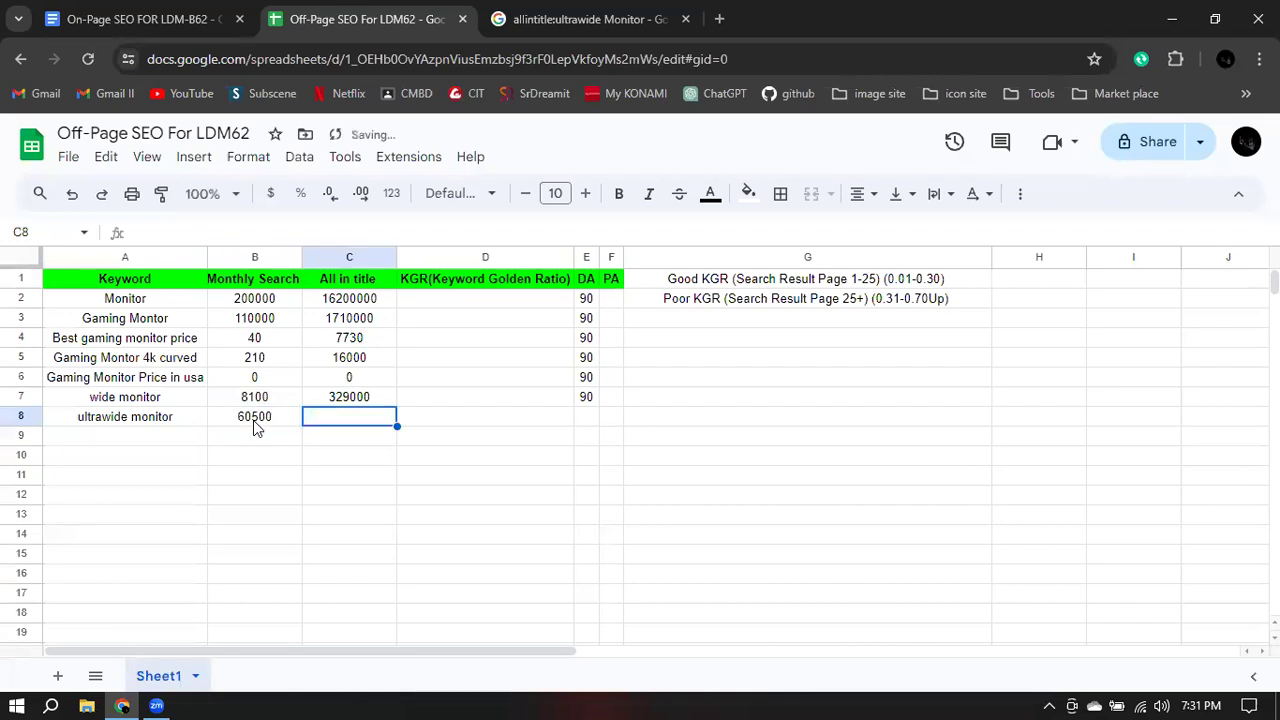
pyautogui.write('4440')
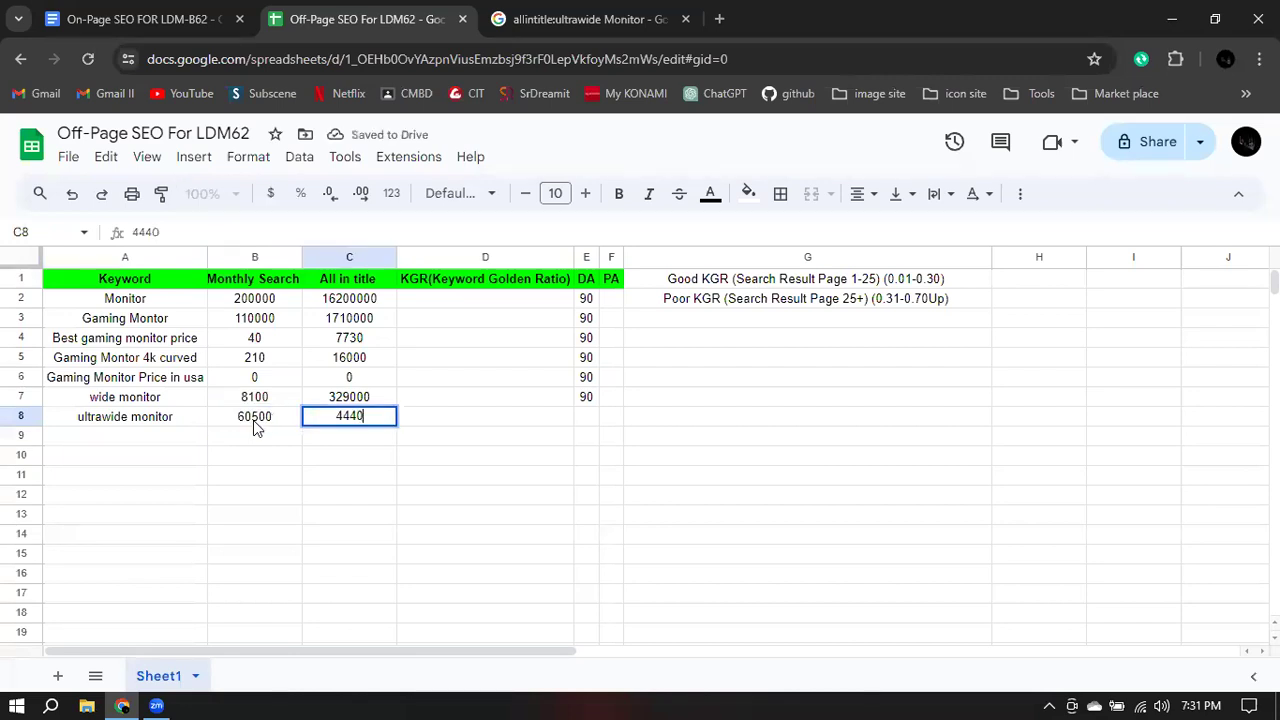
pyautogui.write('00')
pyautogui.click(587, 418)
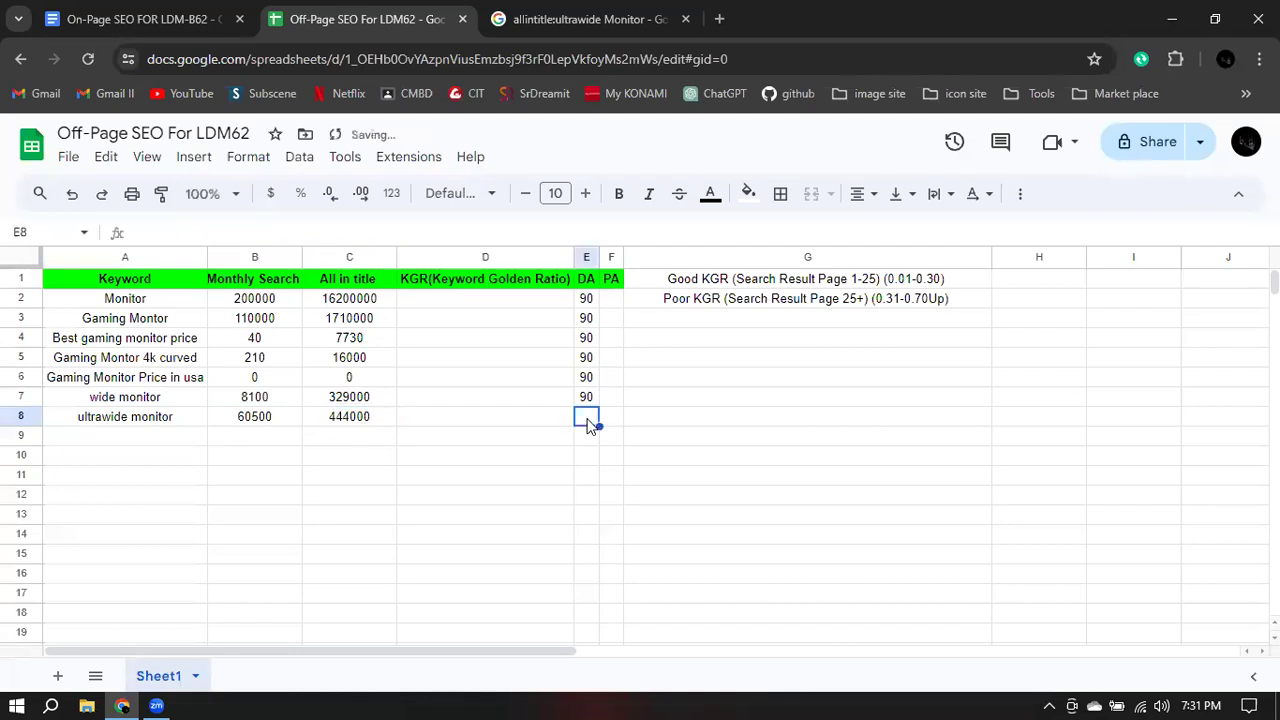
pyautogui.write('92')
pyautogui.click(440, 456)
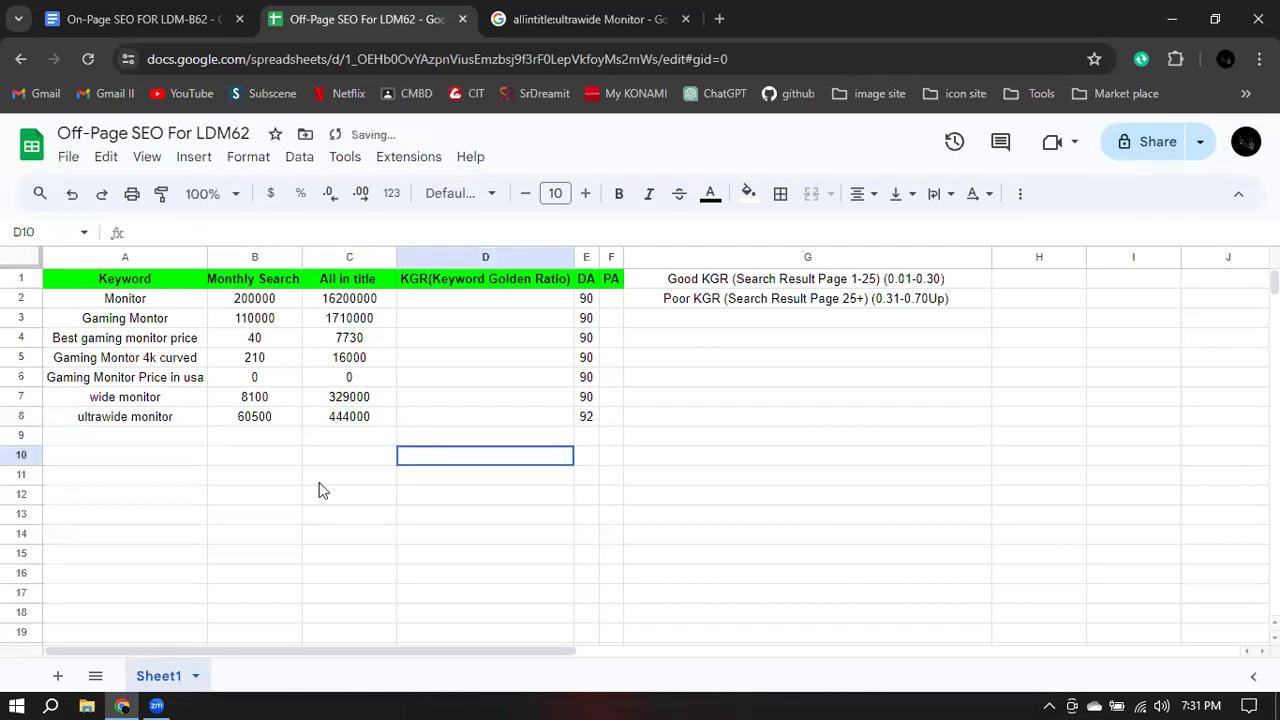
# - Copy the keyword "Cheap monitor for gaming" from the keyword list in the On-Page SEO document
pyautogui.click(120, 434)
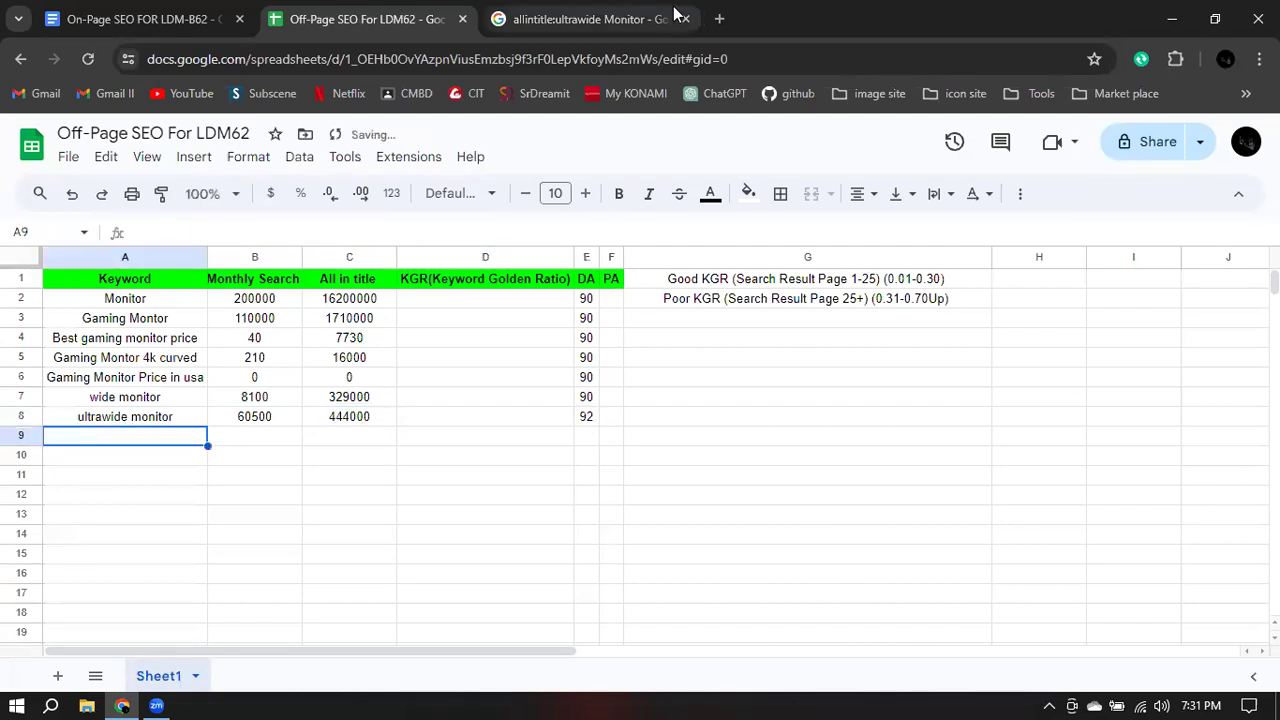
pyautogui.hotkey('ctrl', 'Tab')
pyautogui.hotkey('ctrl', 'Tab')
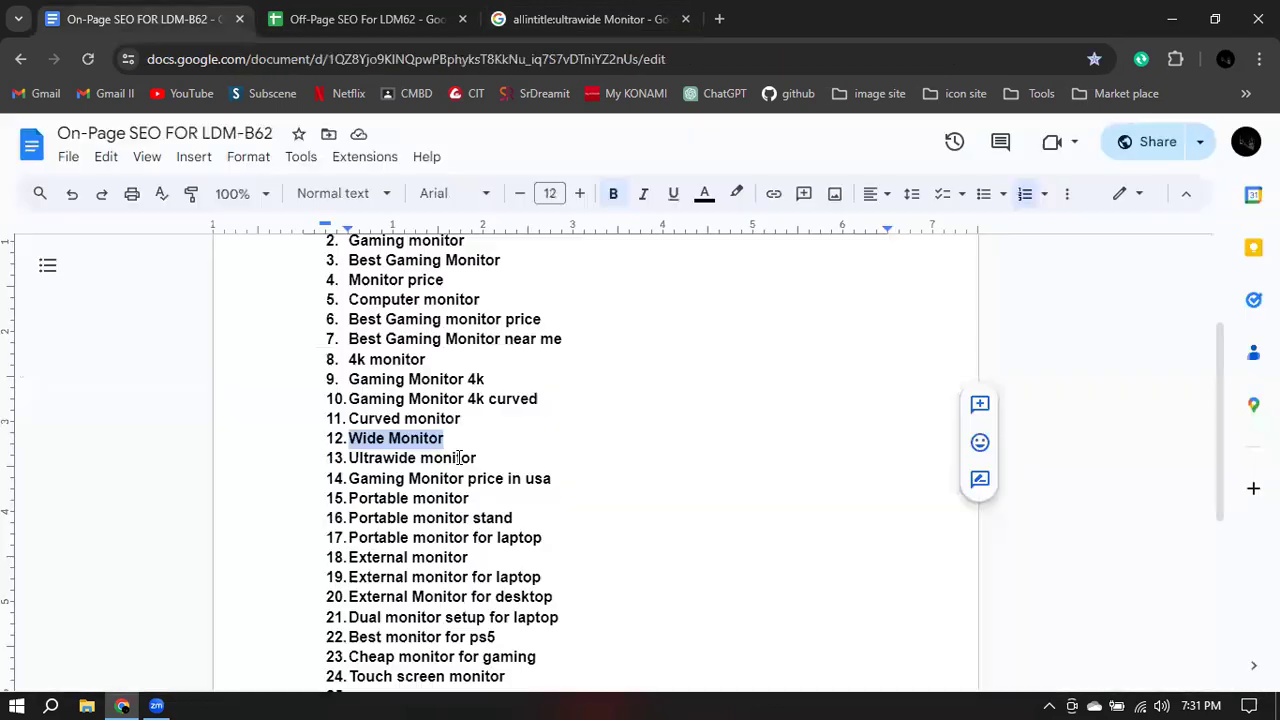
pyautogui.scroll(-1, 458, 457)
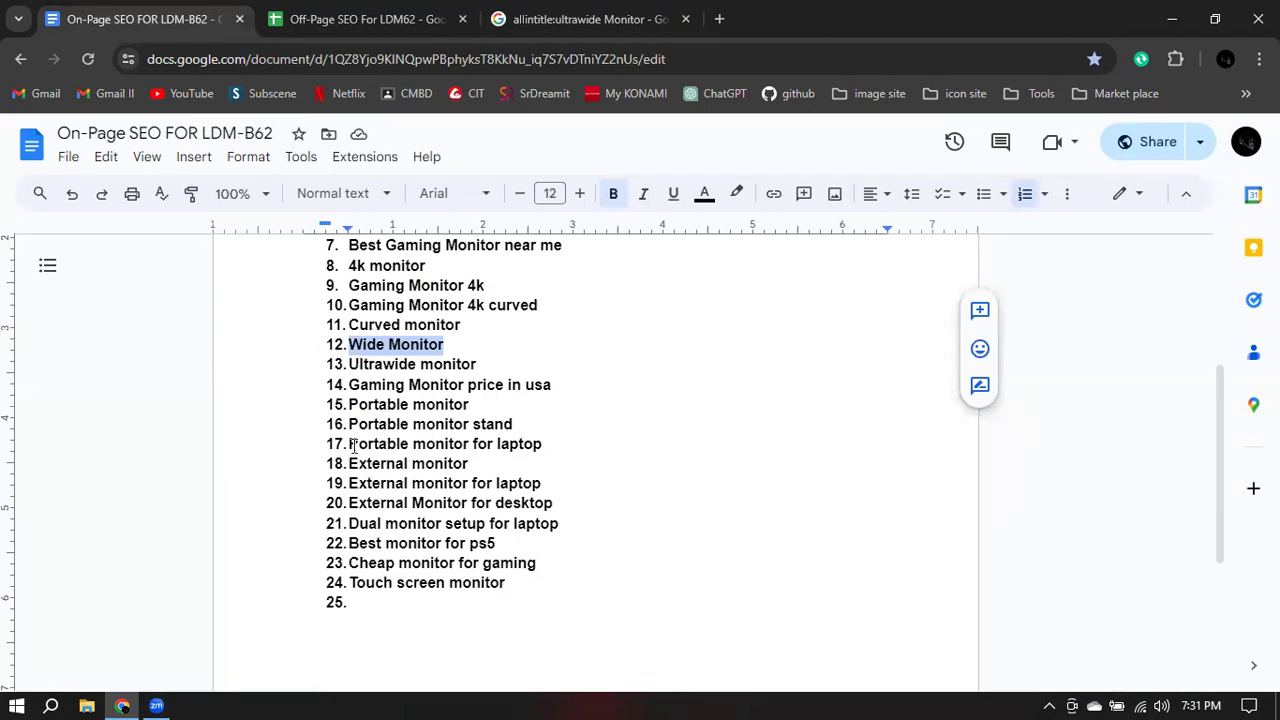
pyautogui.moveTo(413, 444); pyautogui.dragTo(542, 444)
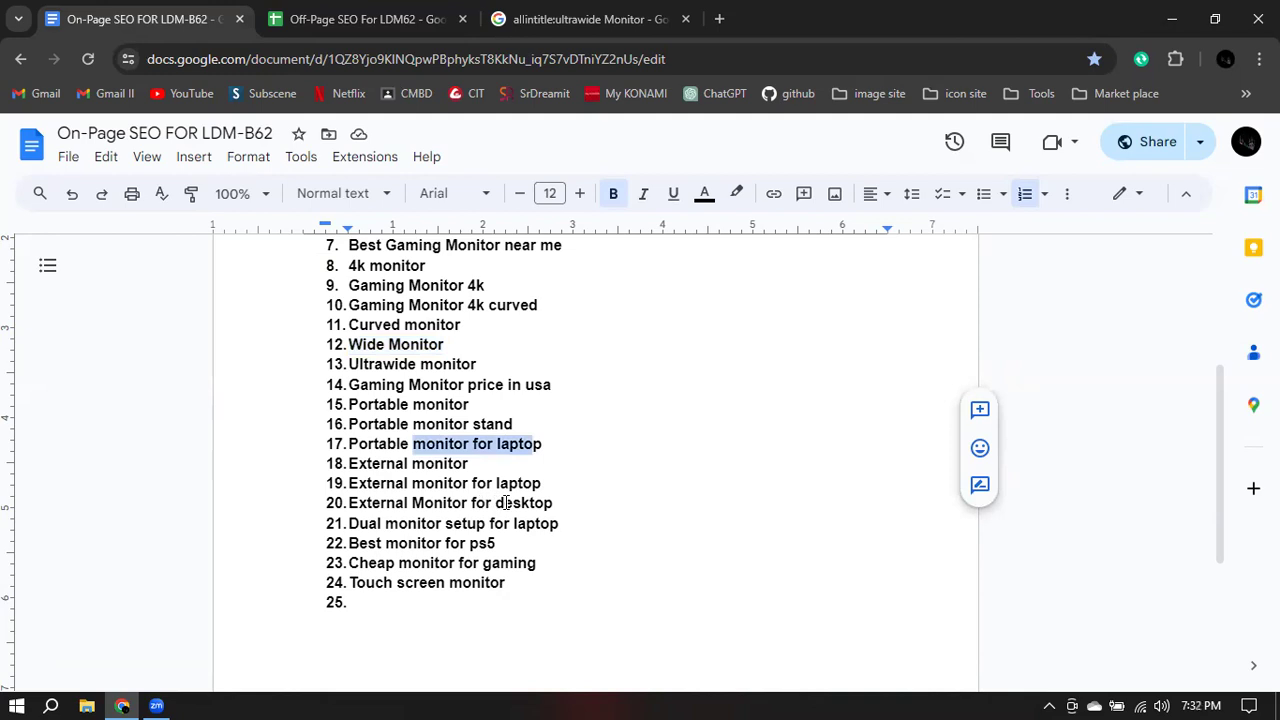
pyautogui.click(354, 565)
pyautogui.moveTo(348, 565); pyautogui.dragTo(527, 568)
pyautogui.rightClick(527, 568)
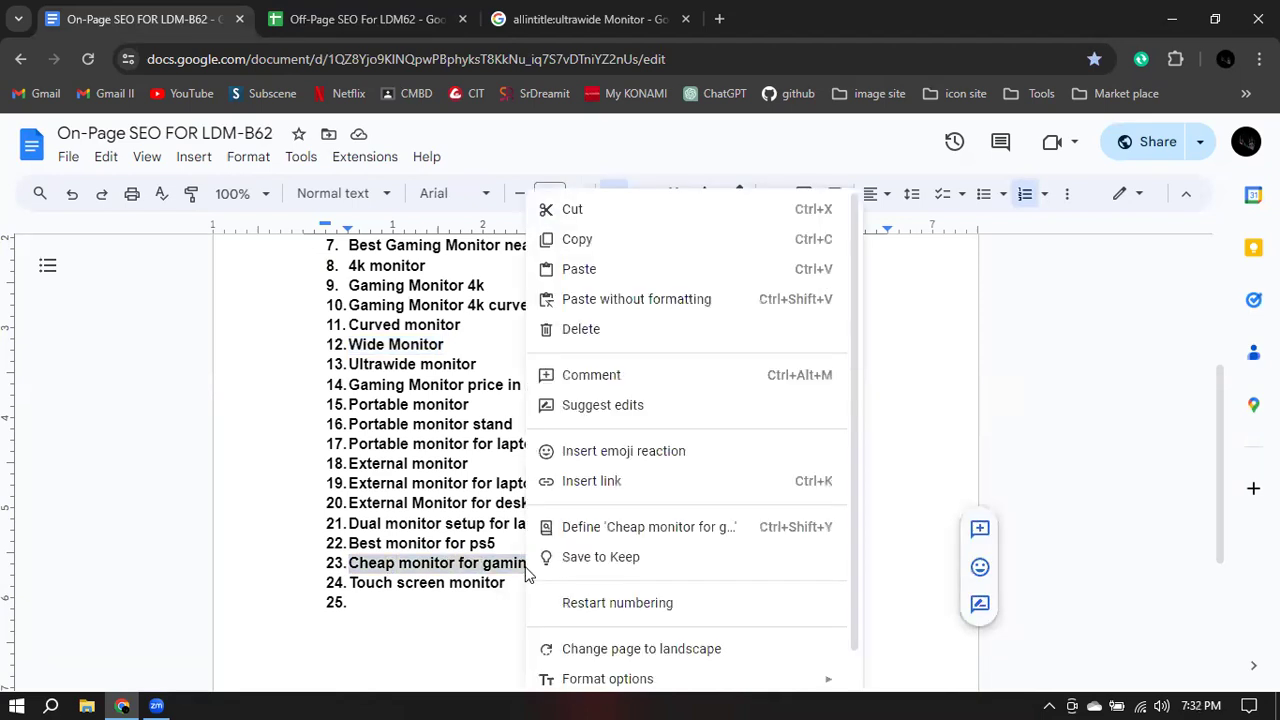
pyautogui.click(583, 252)
# - Replace the Google query with the copied keyword "Cheap monitor for gaming" and run the search
pyautogui.click(525, 15)
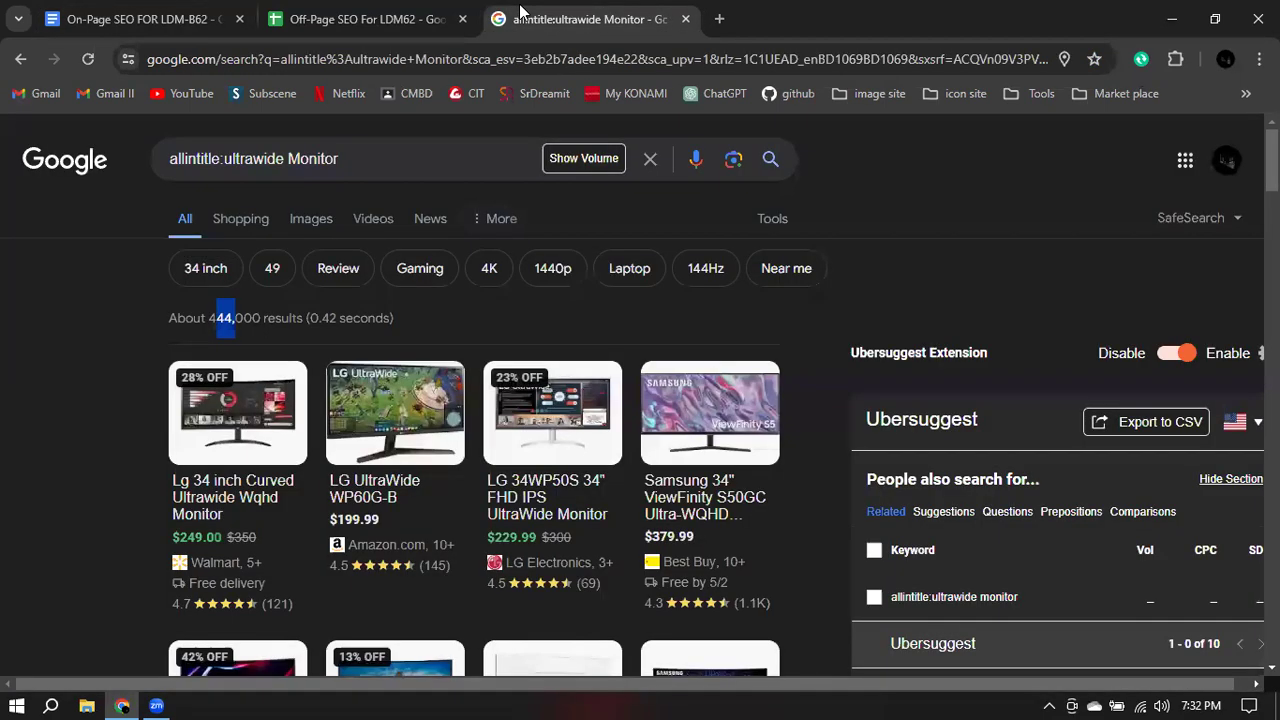
pyautogui.tripleClick(358, 164)
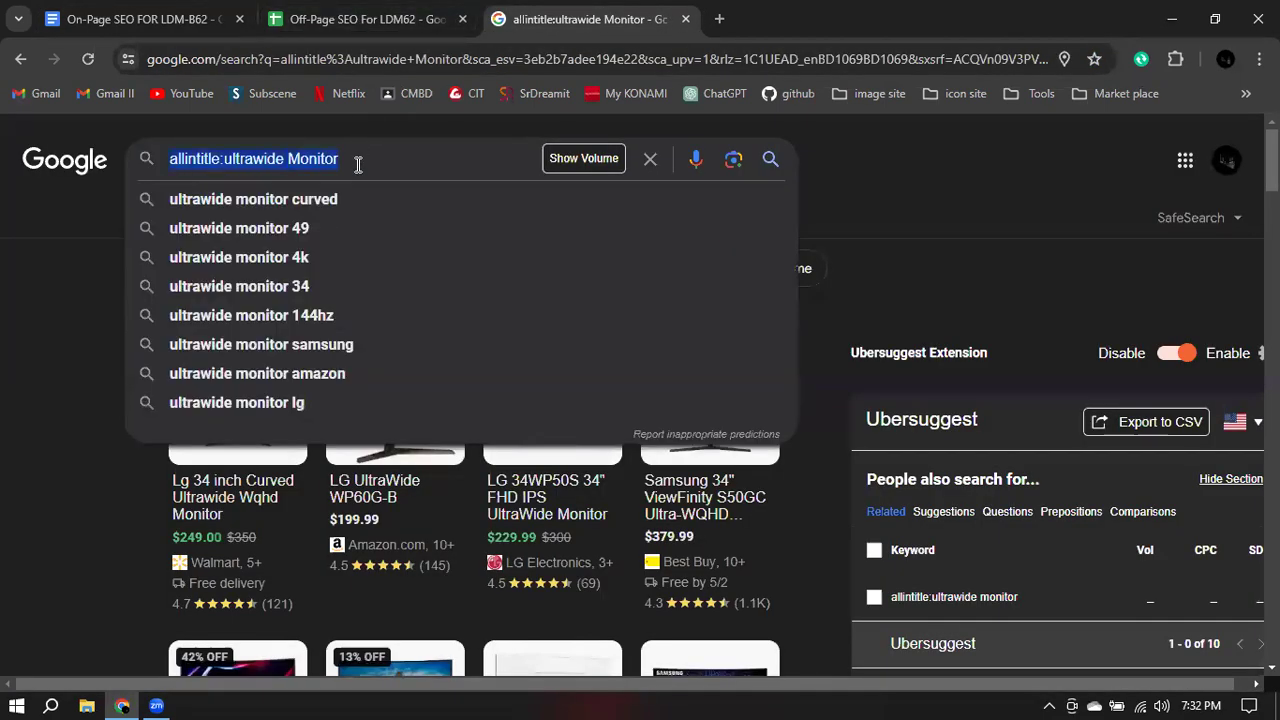
pyautogui.hotkey('ctrl', 'v')
pyautogui.press('Return')
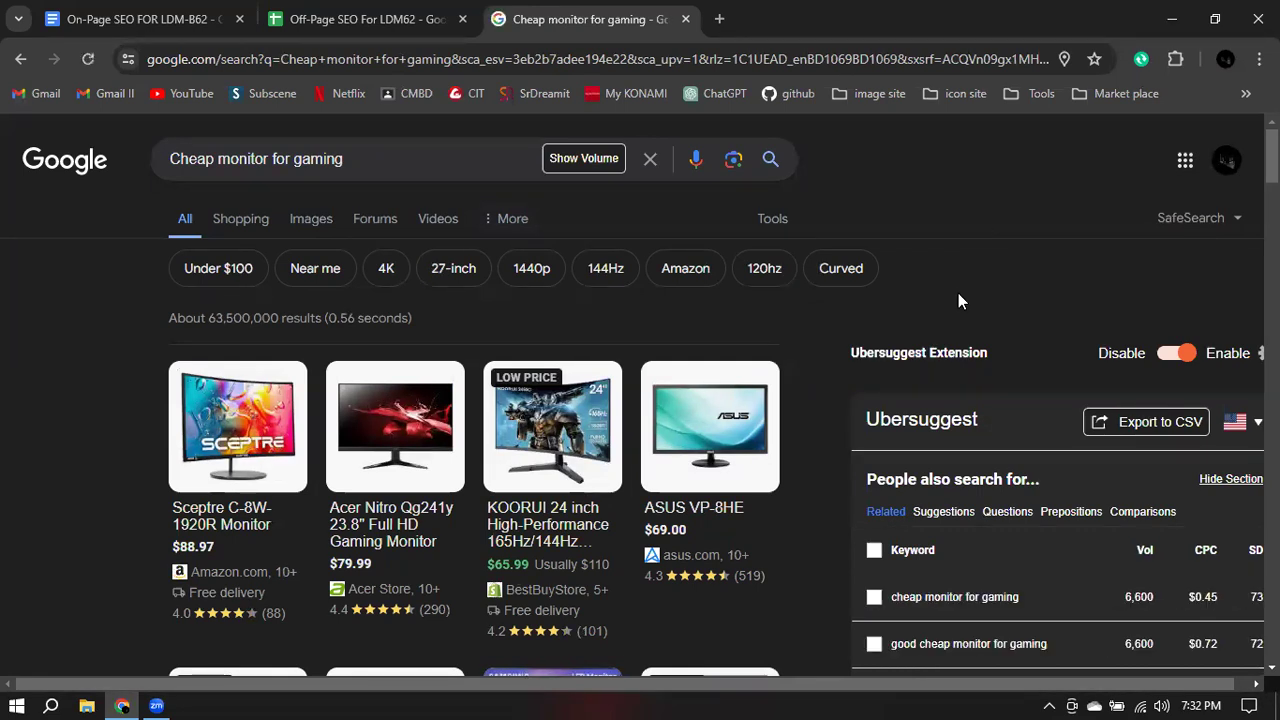
# - Examine the domain authority of the Google results for Cheap monitor for gaming
pyautogui.scroll(-5, 429, 405)
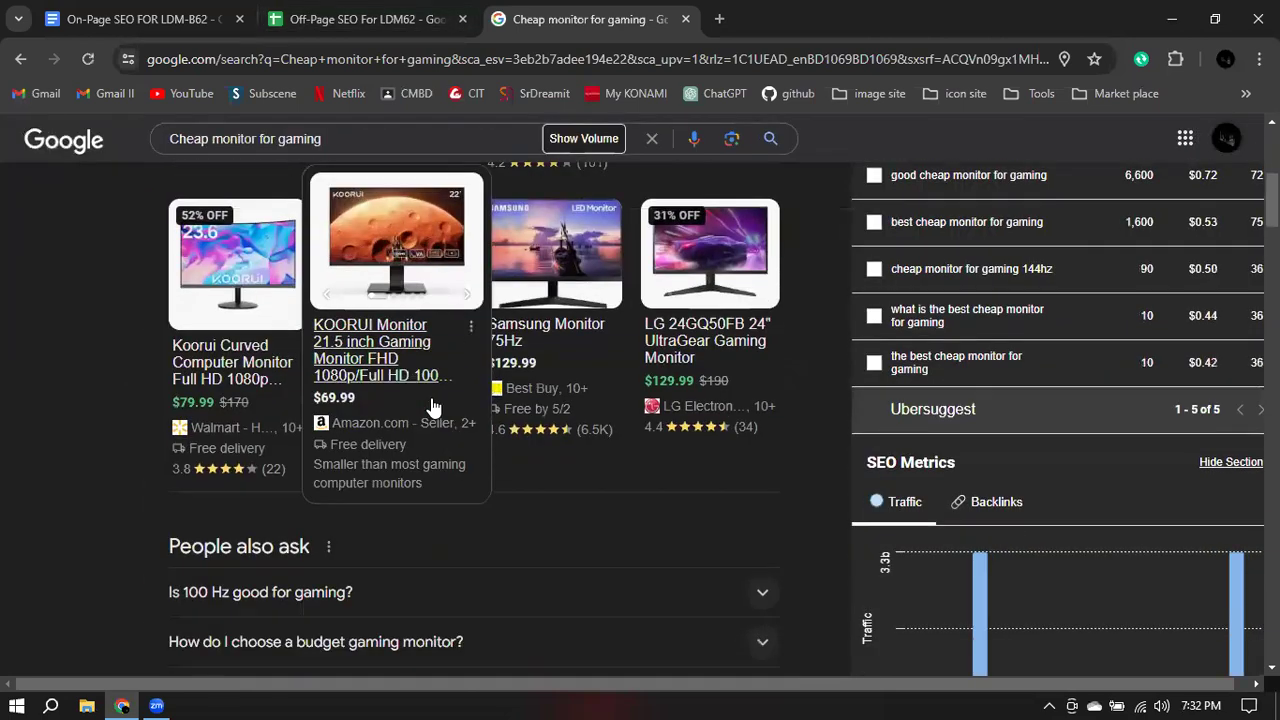
pyautogui.scroll(-5, 433, 405)
pyautogui.scroll(-4, 436, 400)
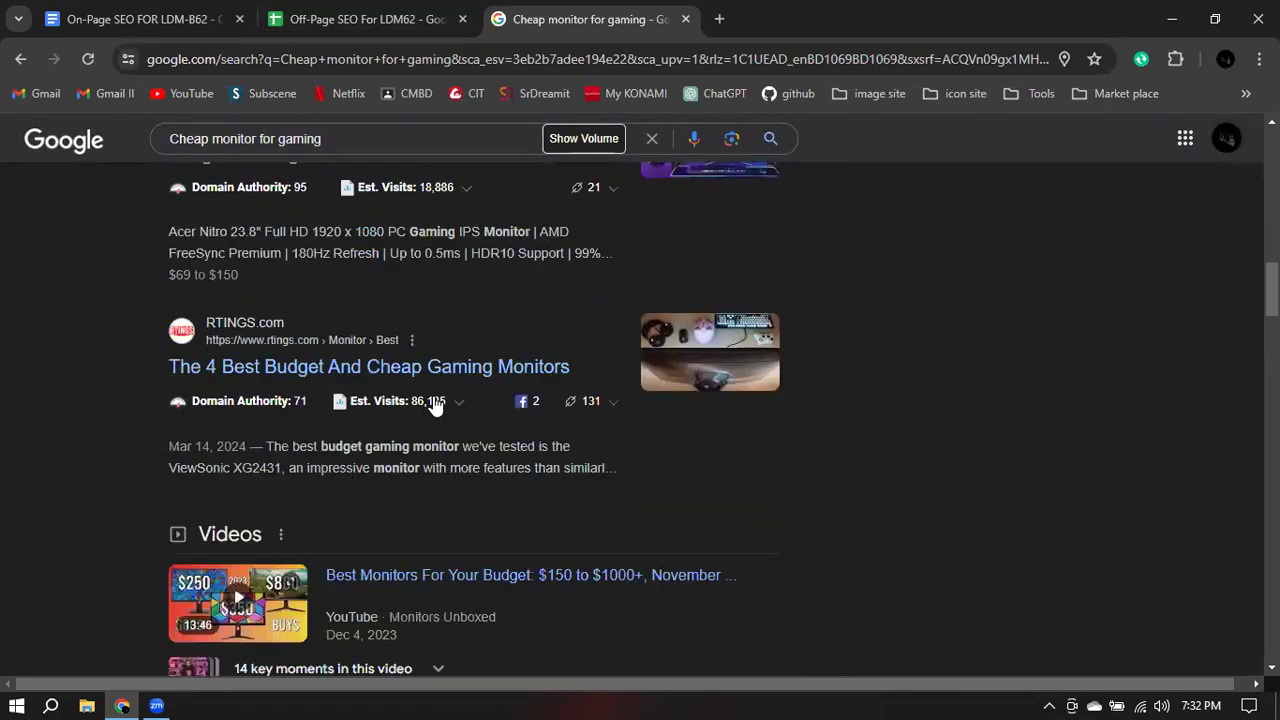
pyautogui.scroll(-12, 434, 400)
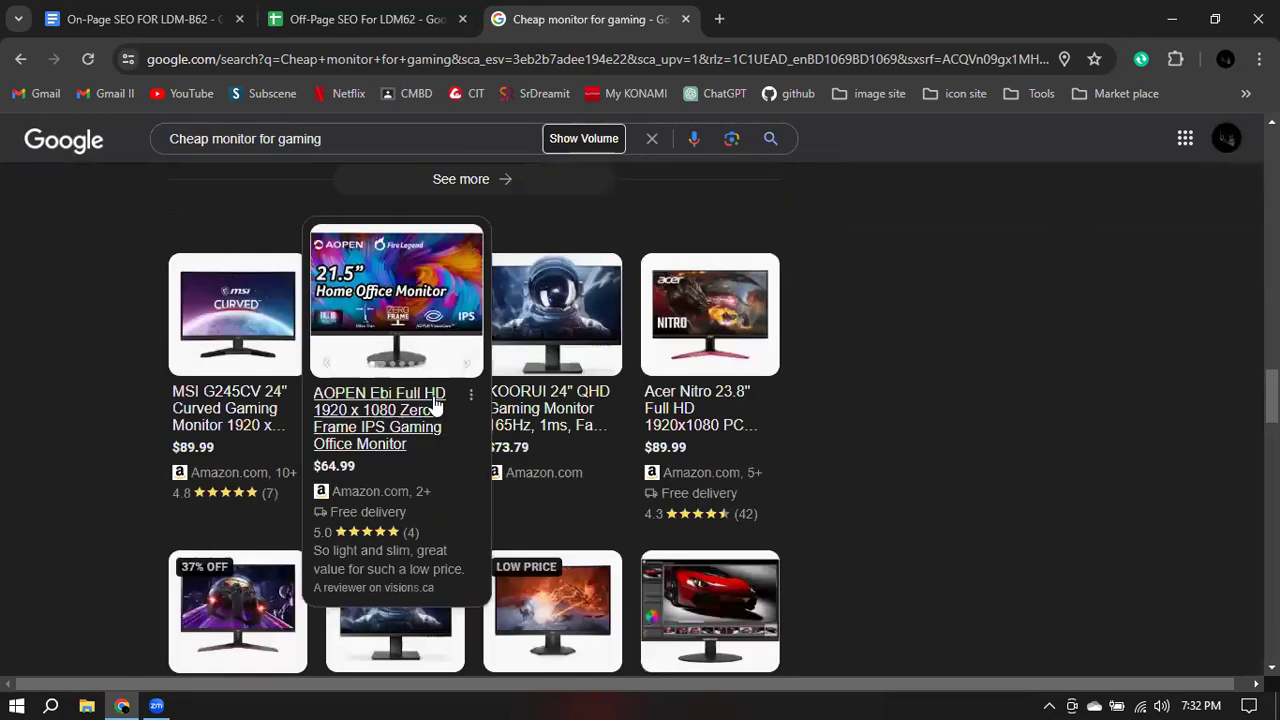
pyautogui.scroll(-10, 433, 404)
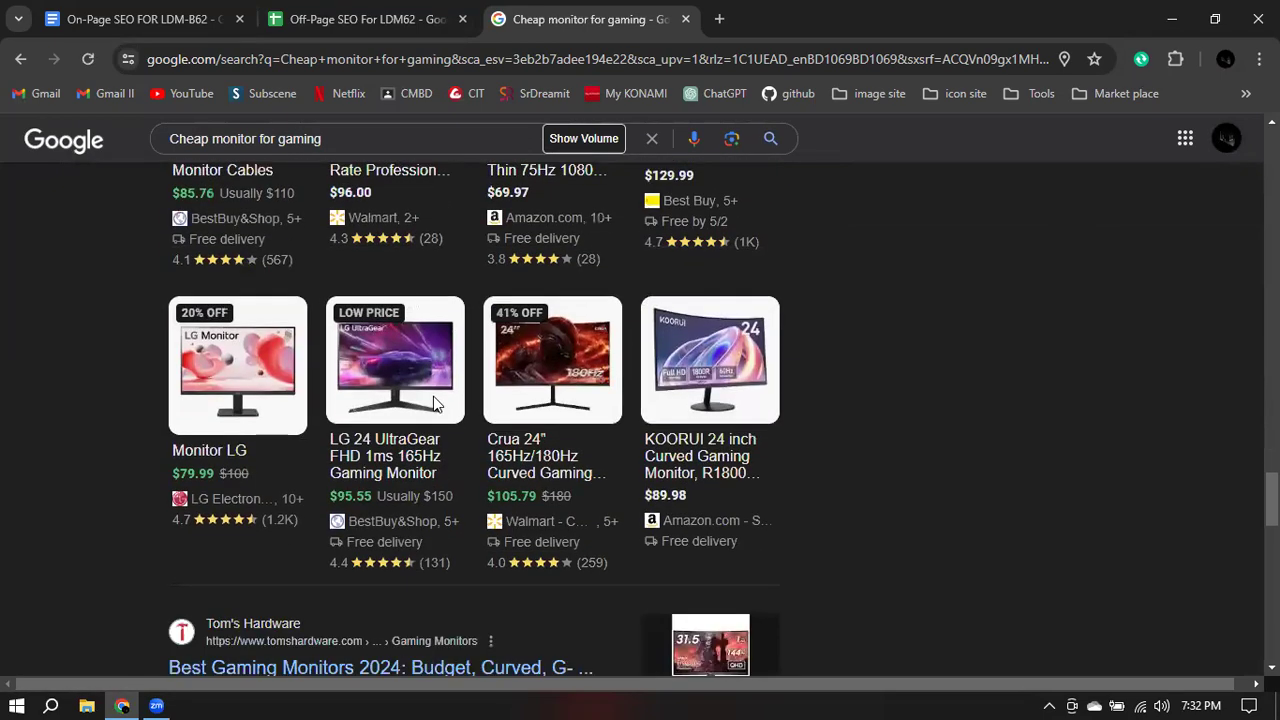
pyautogui.scroll(-3, 433, 404)
pyautogui.scroll(-7, 434, 404)
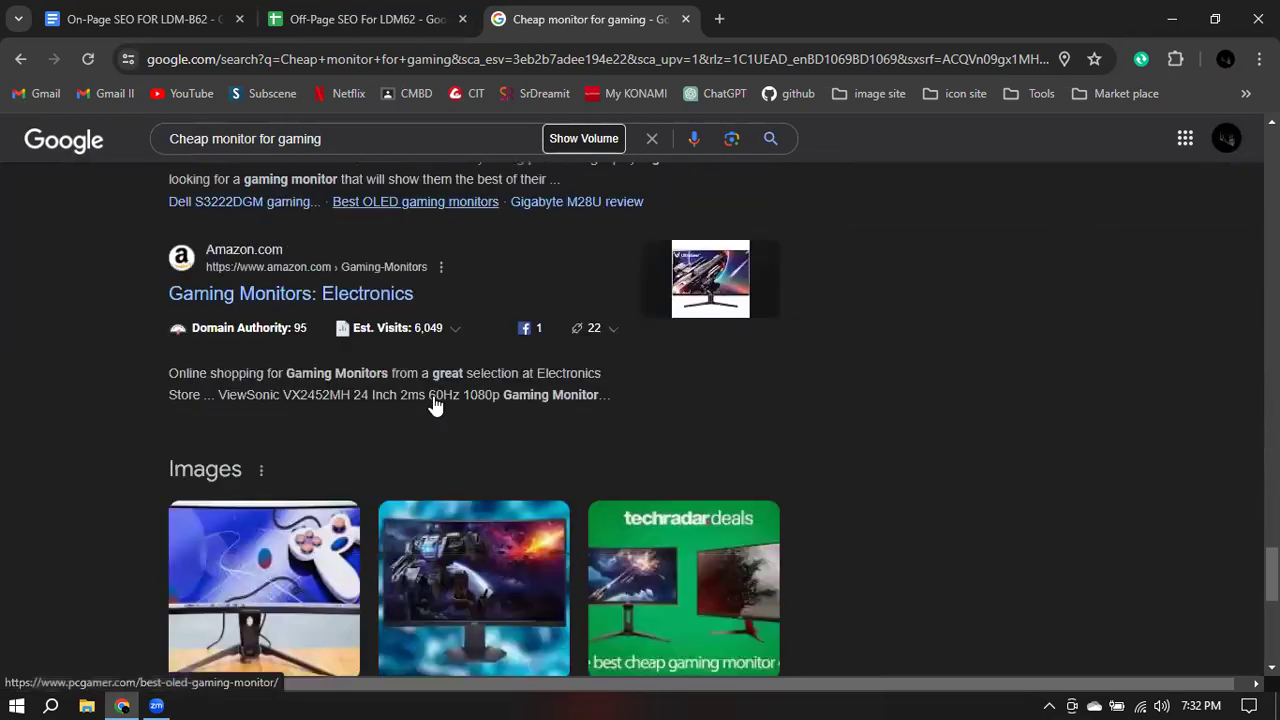
pyautogui.scroll(-3, 434, 395)
pyautogui.scroll(7, 434, 395)
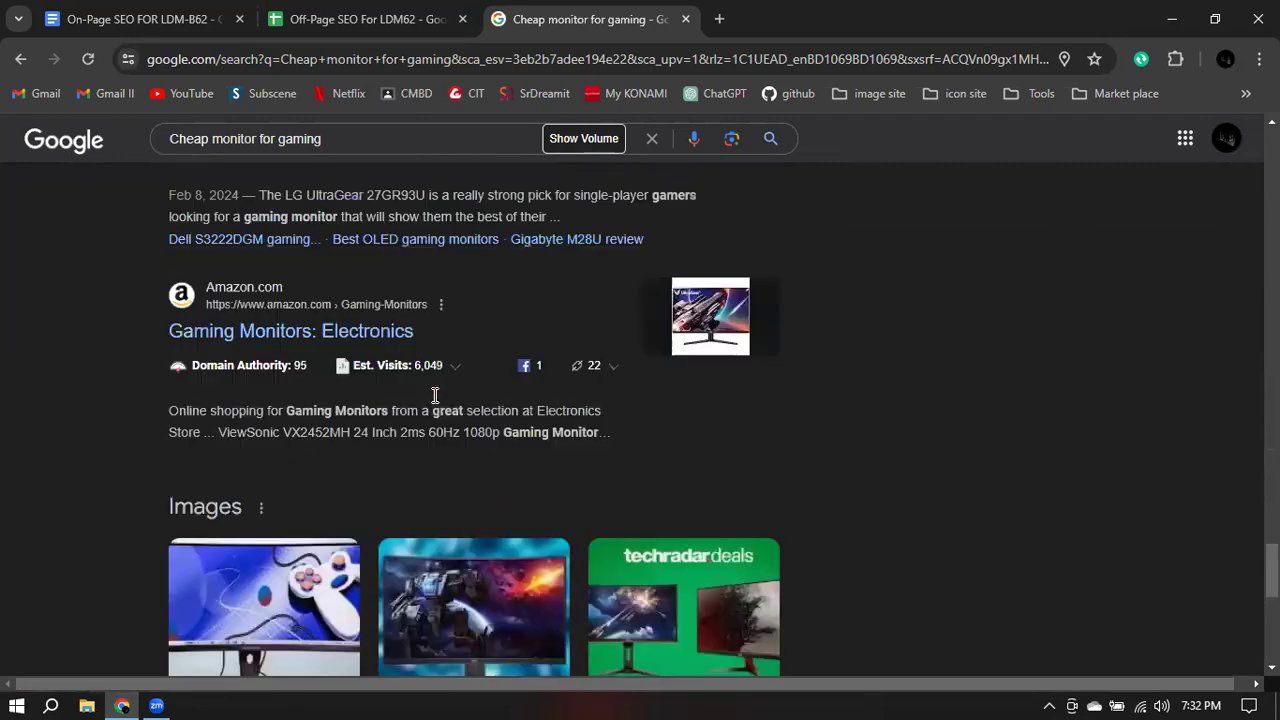
# - Return to the search query and run it again as "allintitle:Cheap monitor for gaming"
pyautogui.scroll(5, 316, 430)
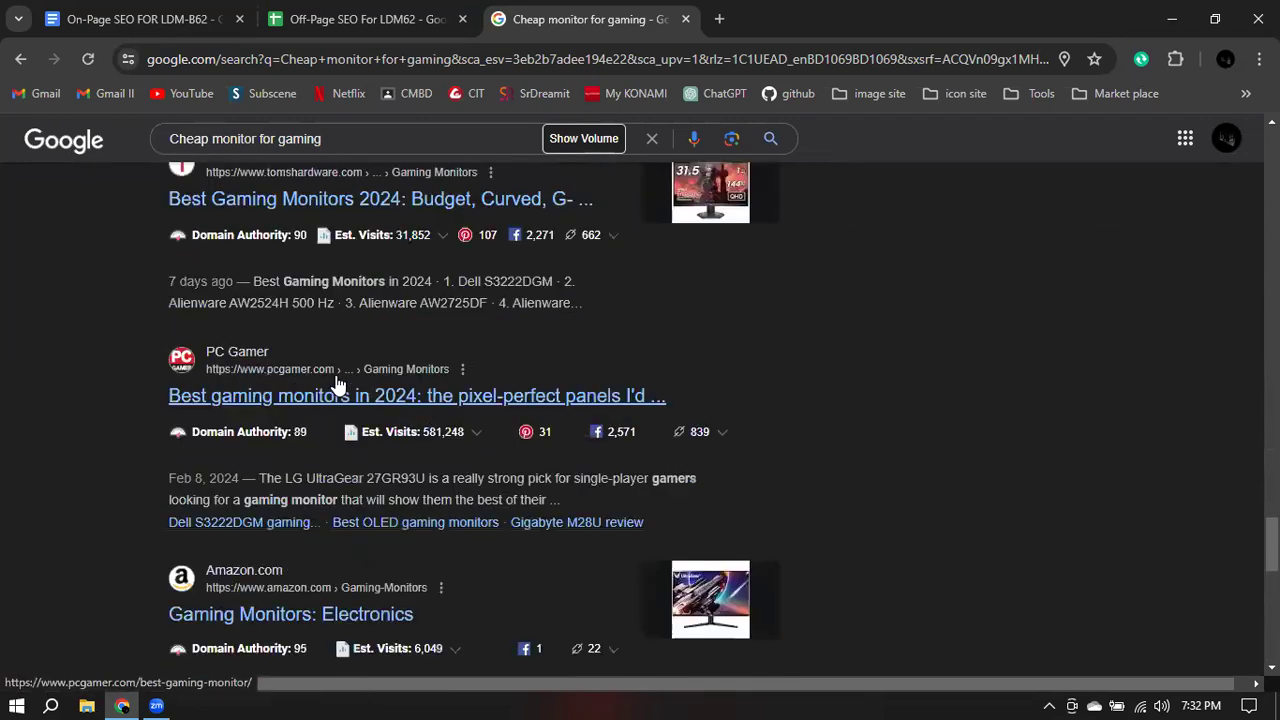
pyautogui.scroll(10, 337, 385)
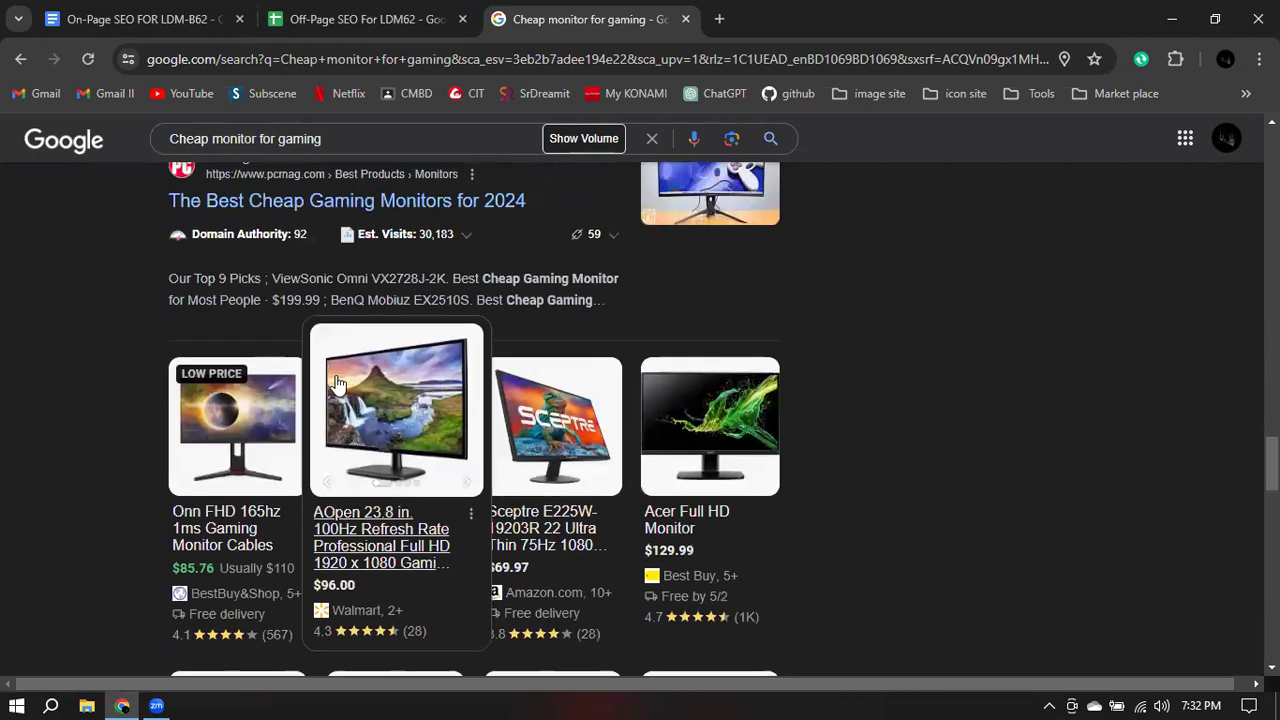
pyautogui.scroll(10, 337, 383)
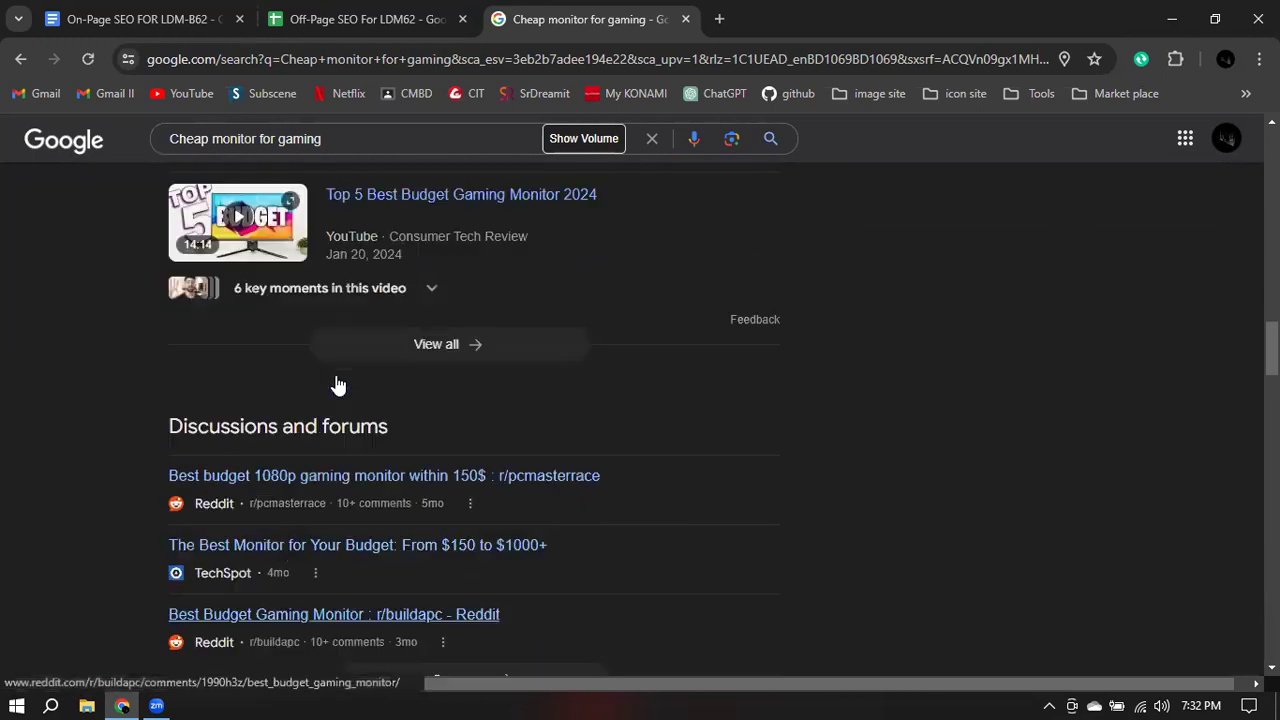
pyautogui.scroll(7, 337, 380)
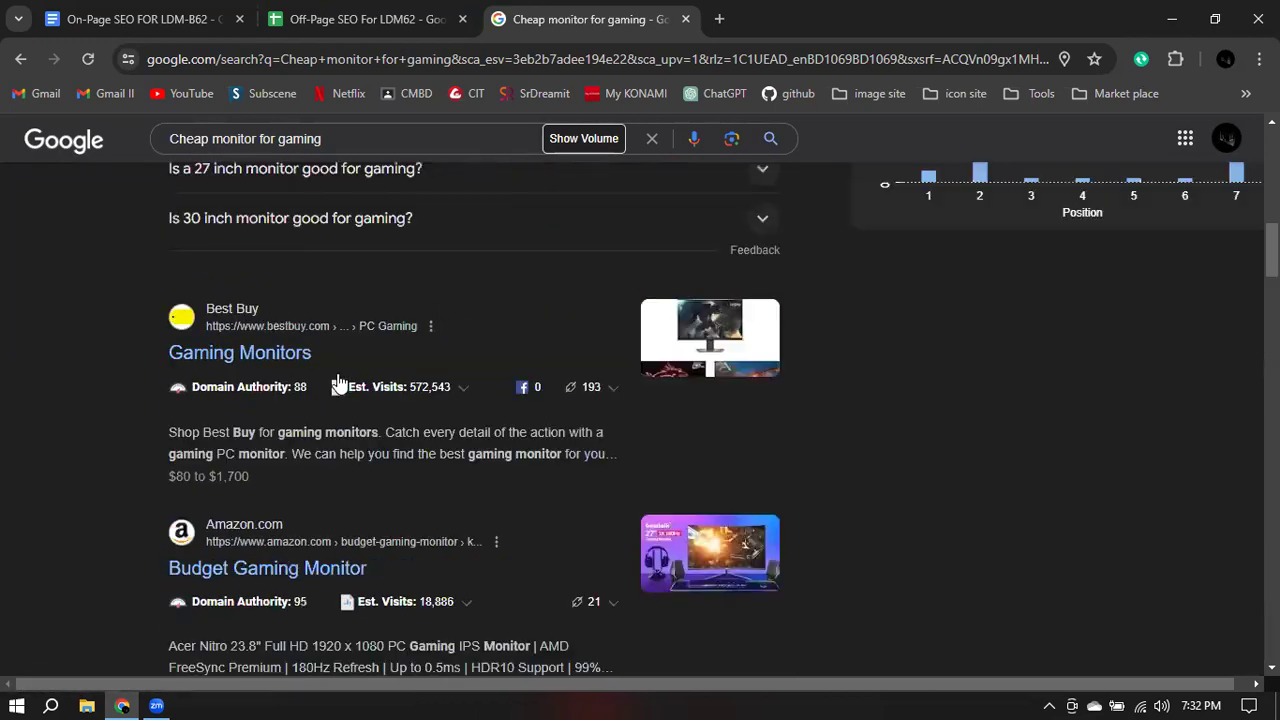
pyautogui.scroll(8, 360, 377)
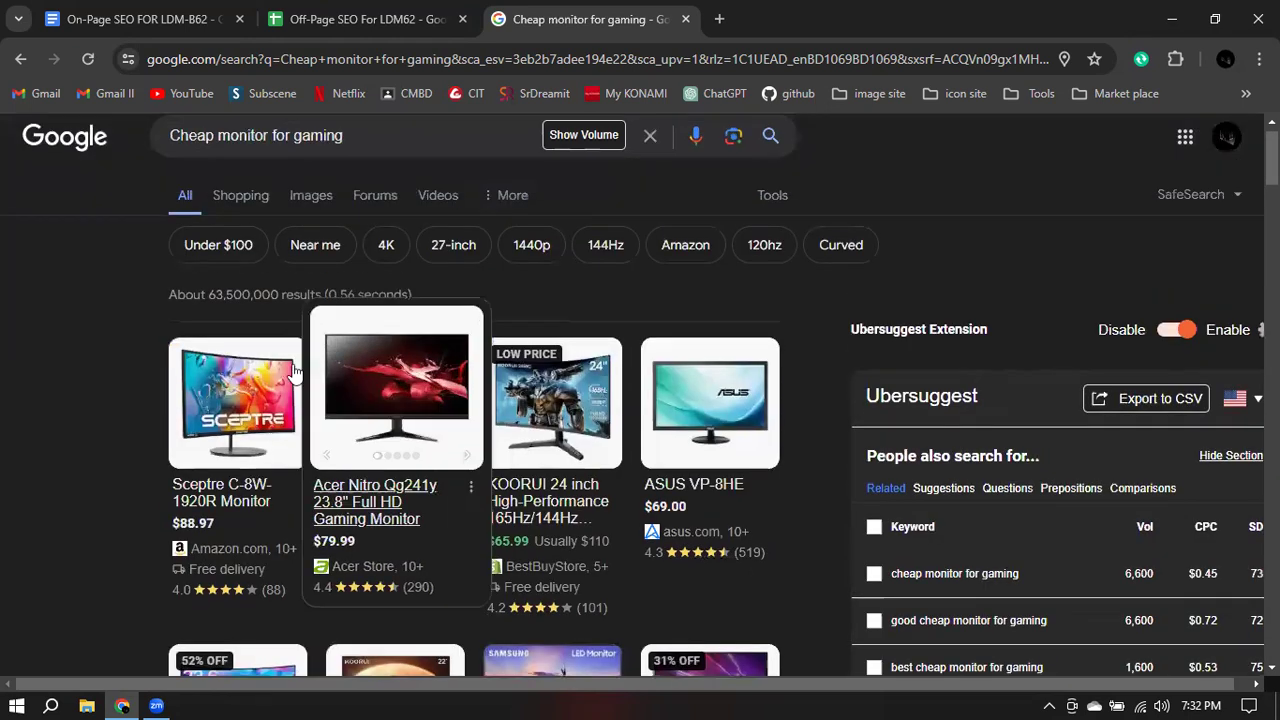
pyautogui.click(170, 160)
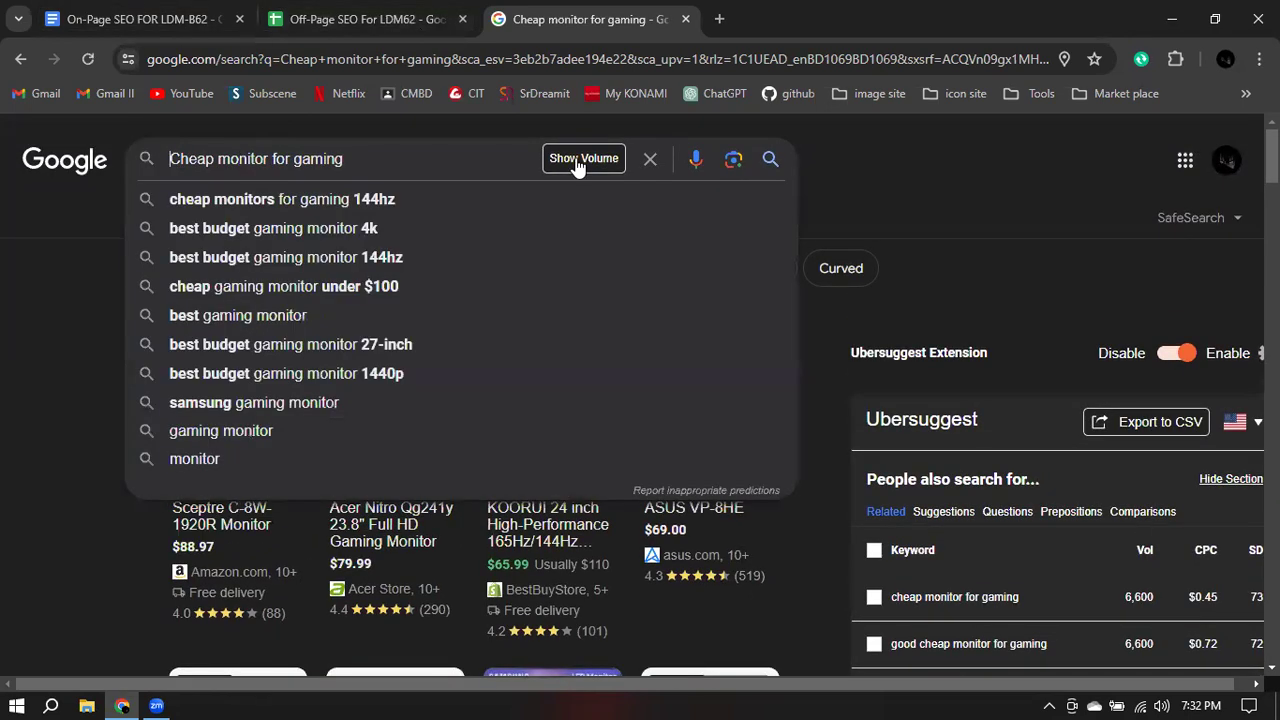
pyautogui.write('allinti')
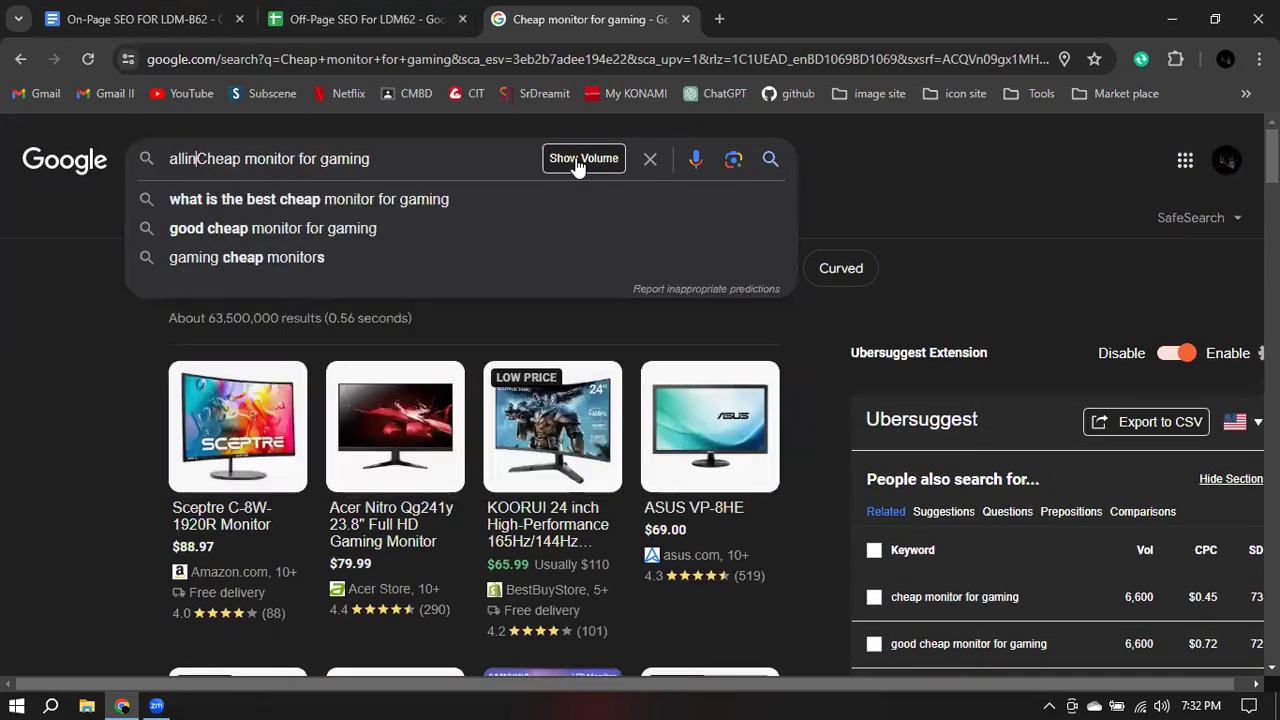
pyautogui.write('tle:')
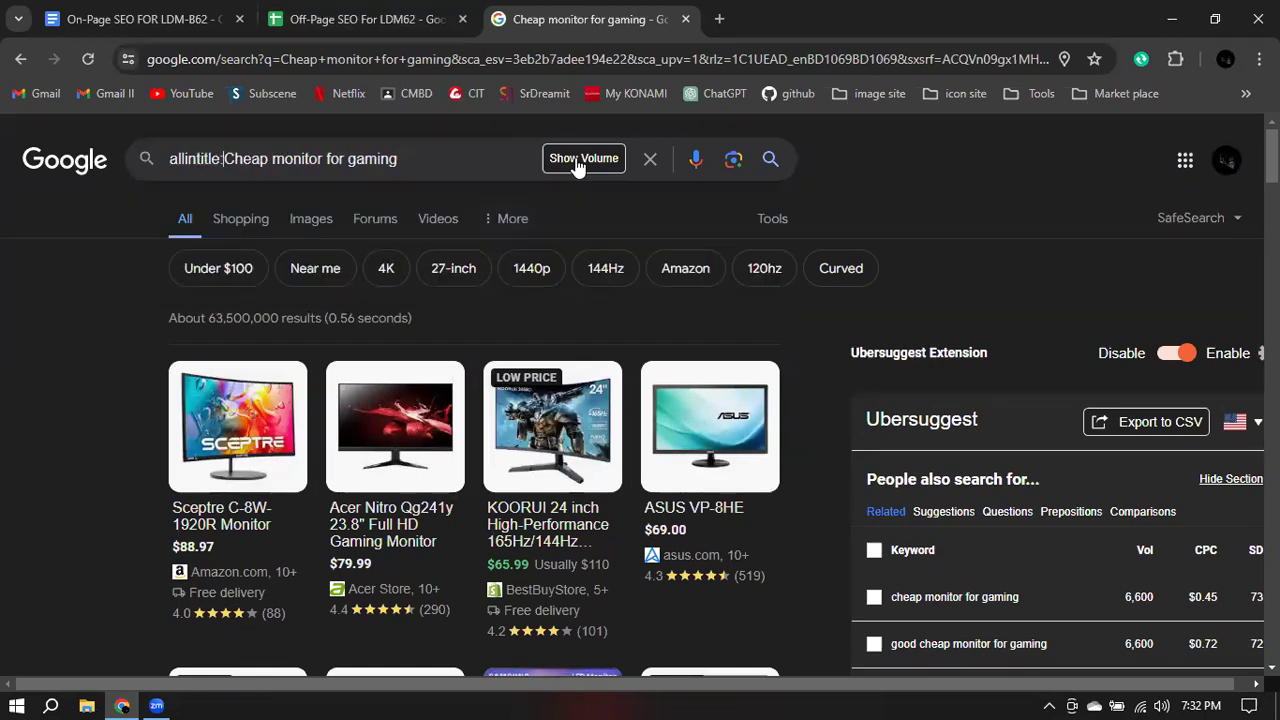
pyautogui.press('Return')
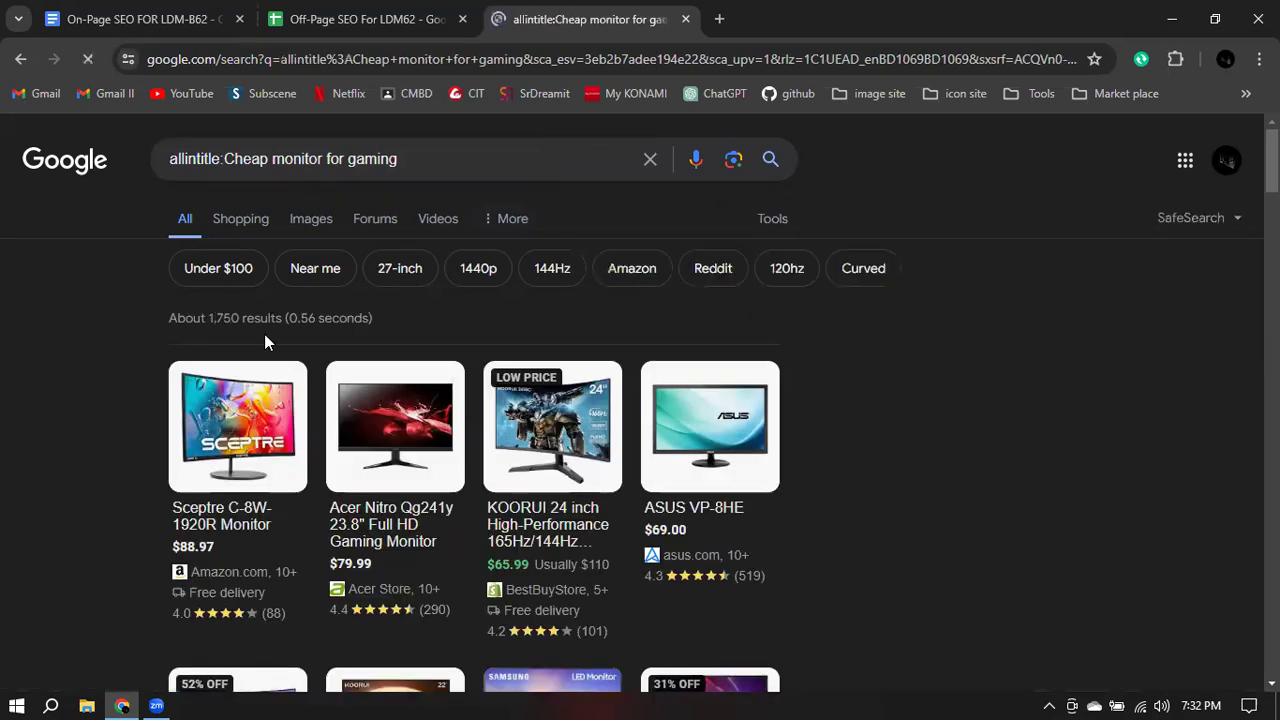
# - In the Off-Page SEO For LDM62 spreadsheet, fill row 9 with monthly search 6600, all in title 1750 and DA 92
pyautogui.click(370, 19)
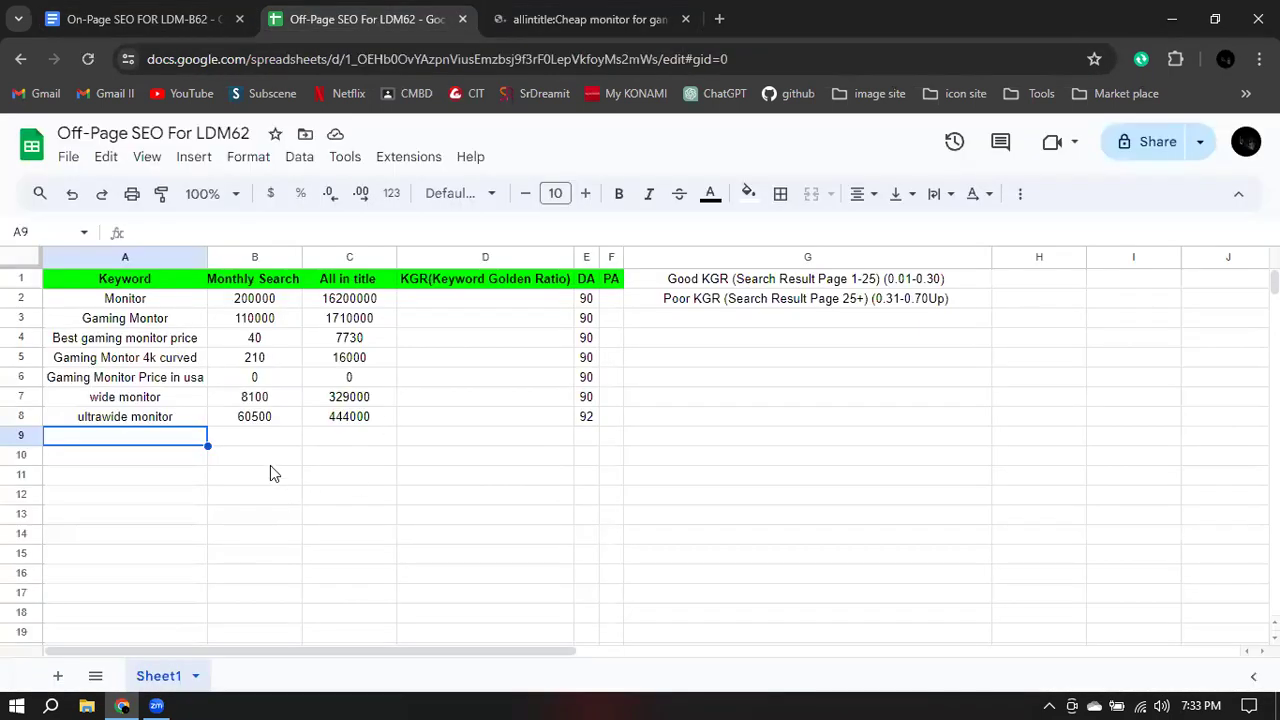
pyautogui.click(262, 435)
pyautogui.write('6600')
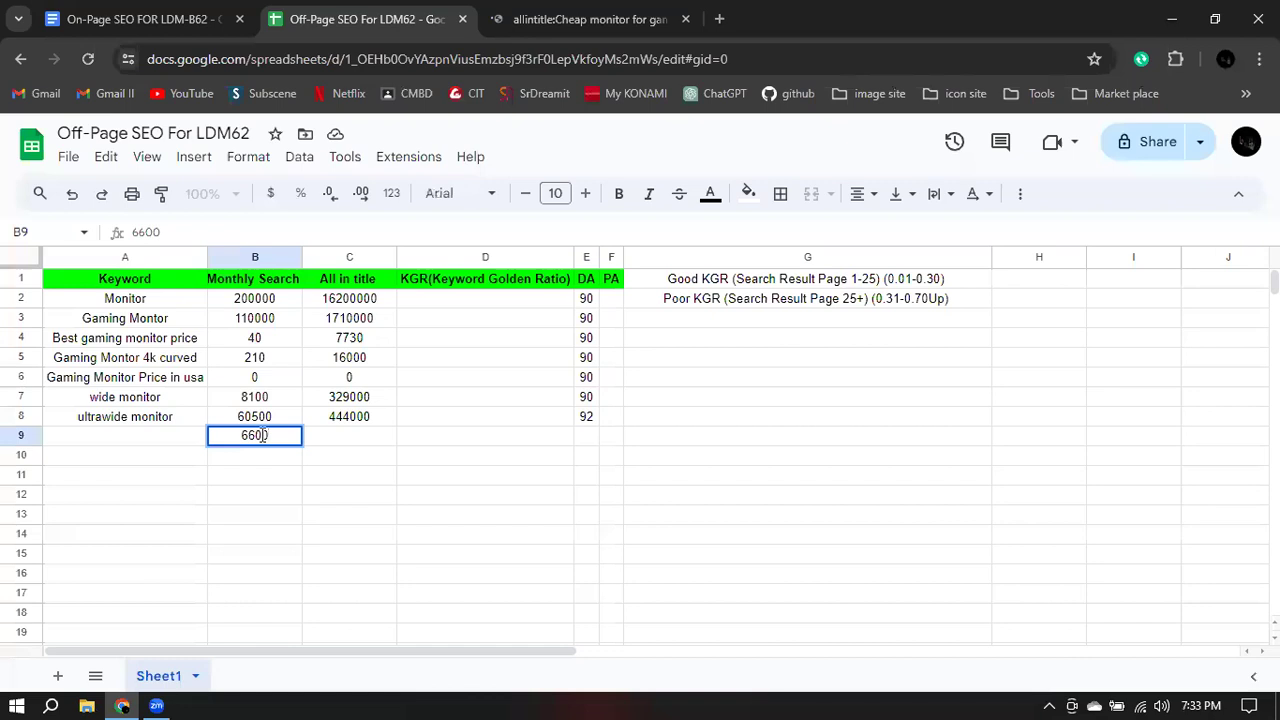
pyautogui.click(363, 438)
pyautogui.write('7')
pyautogui.write('75')
pyautogui.write('0')
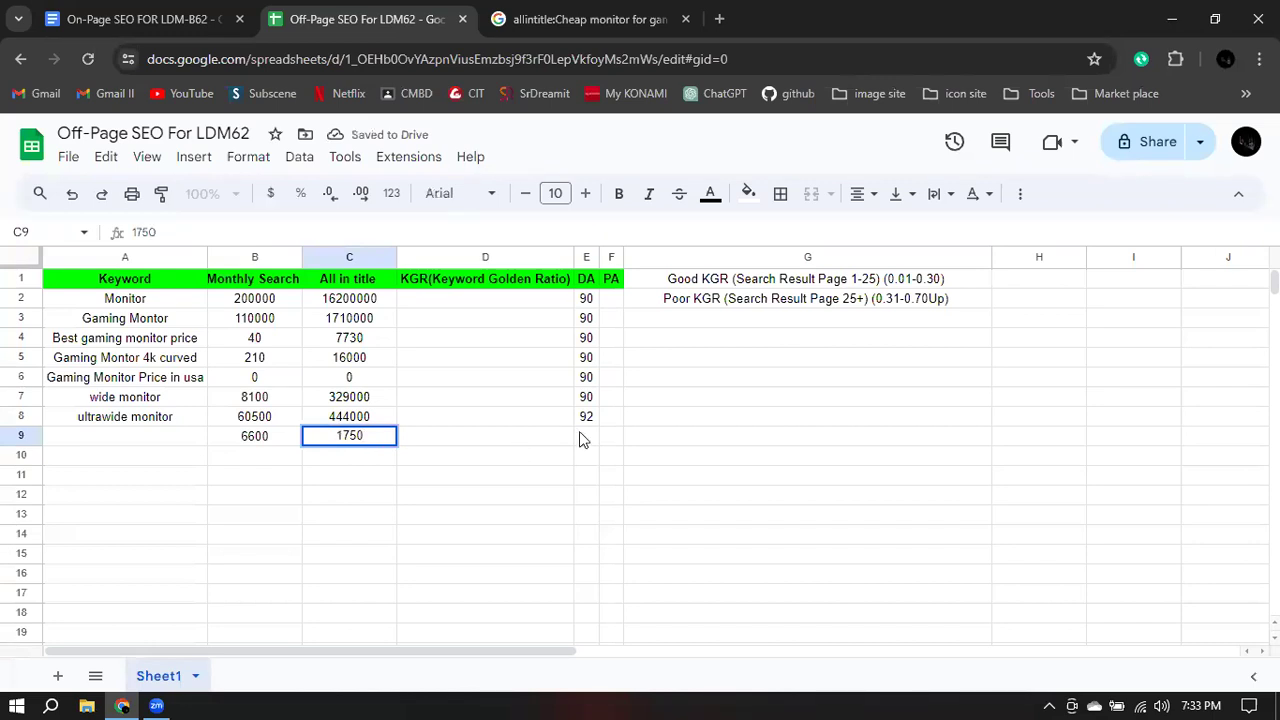
pyautogui.click(588, 436)
pyautogui.write('92')
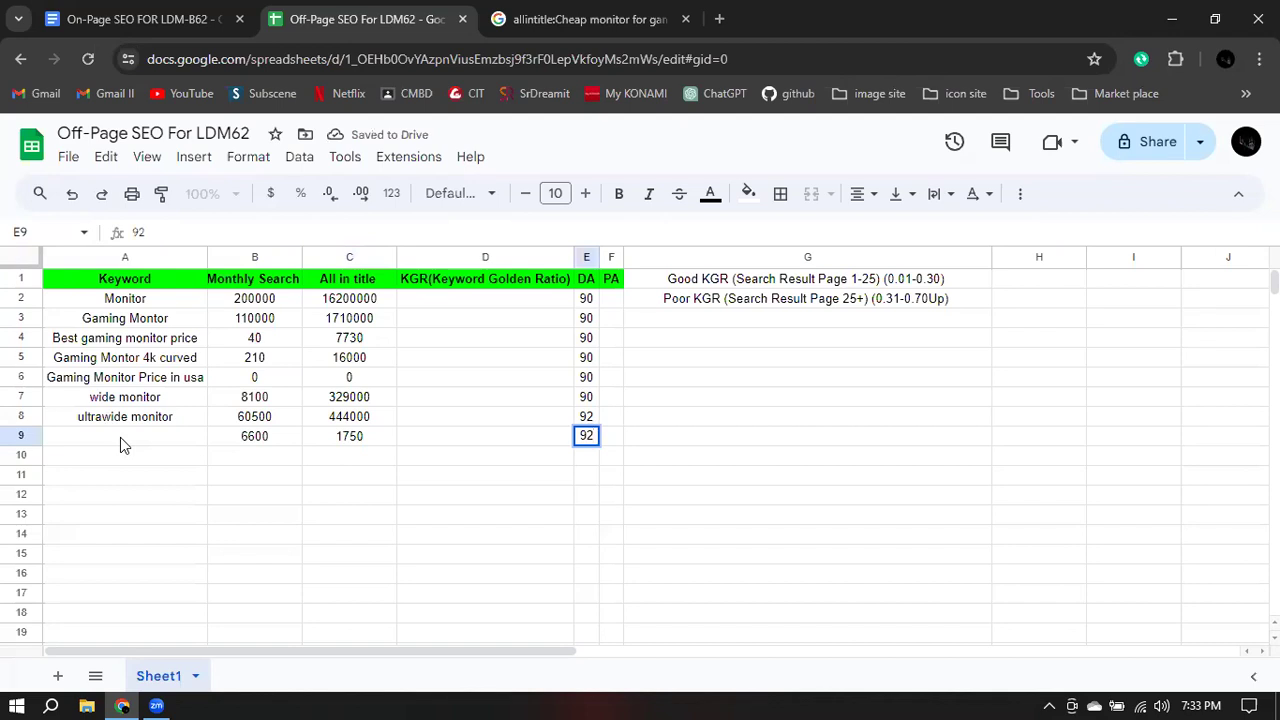
# - Enter the keyword "Cheap monitor for gaming" in cell A9 in non-bold text and fit column A to its content
pyautogui.click(120, 437)
pyautogui.write('Cheap monitor for gaming')
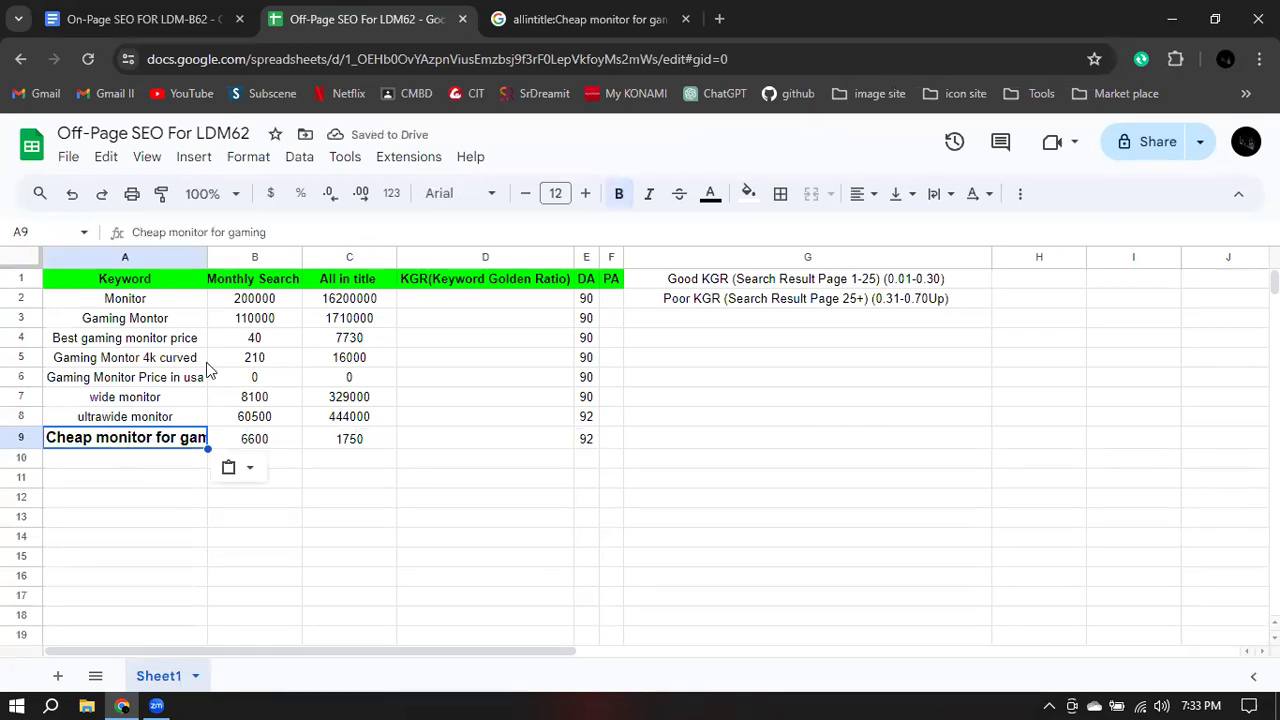
pyautogui.click(619, 194)
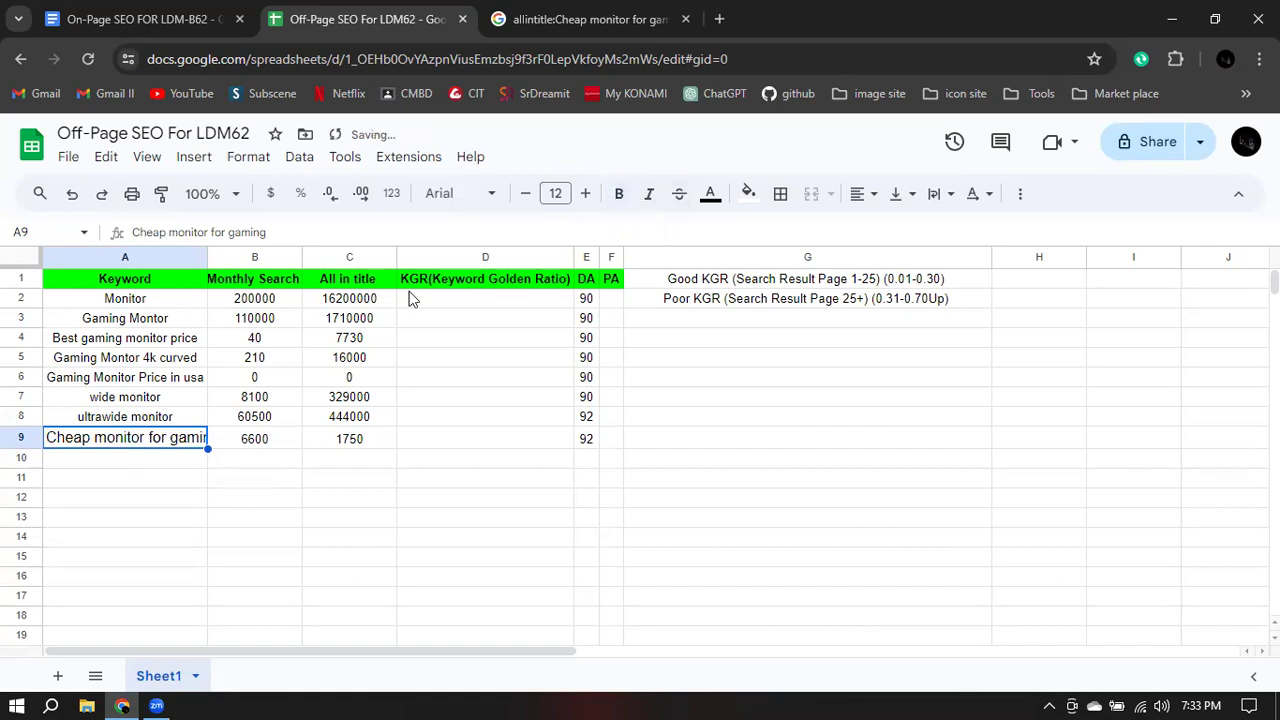
pyautogui.doubleClick(208, 259)
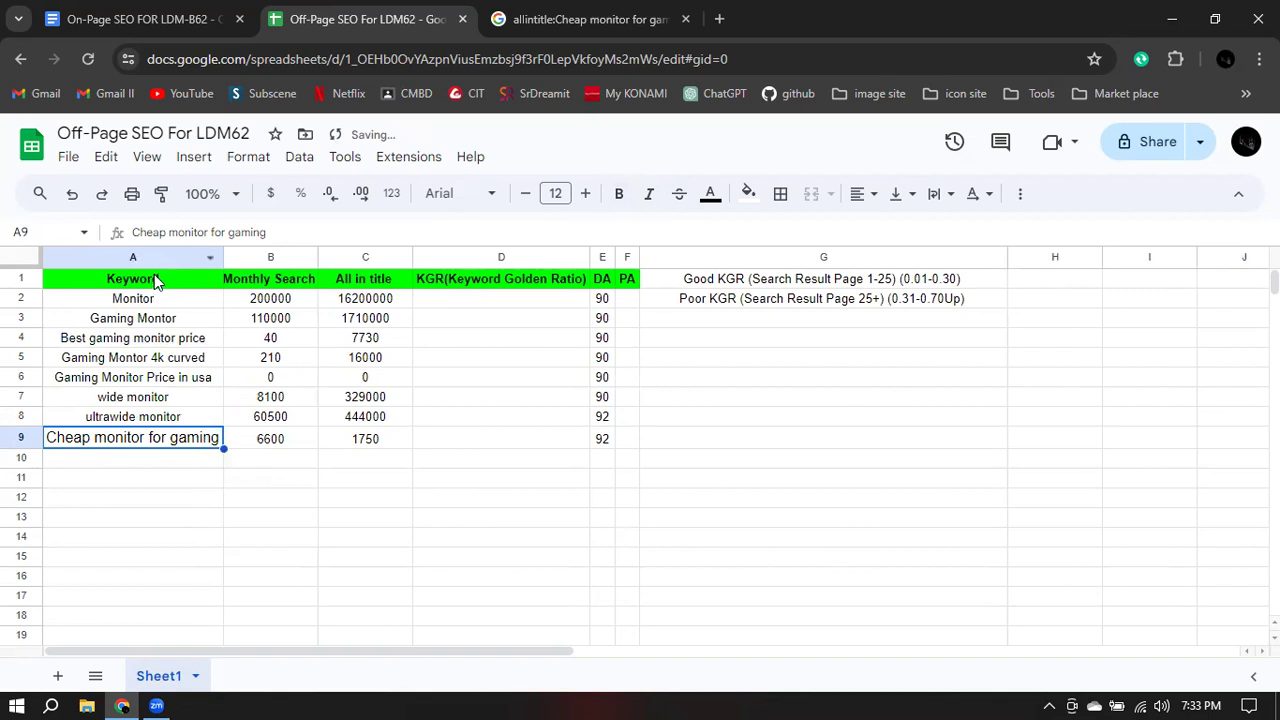
# - Set the font size of the keyword in cell A9 to 10
pyautogui.click(144, 300)
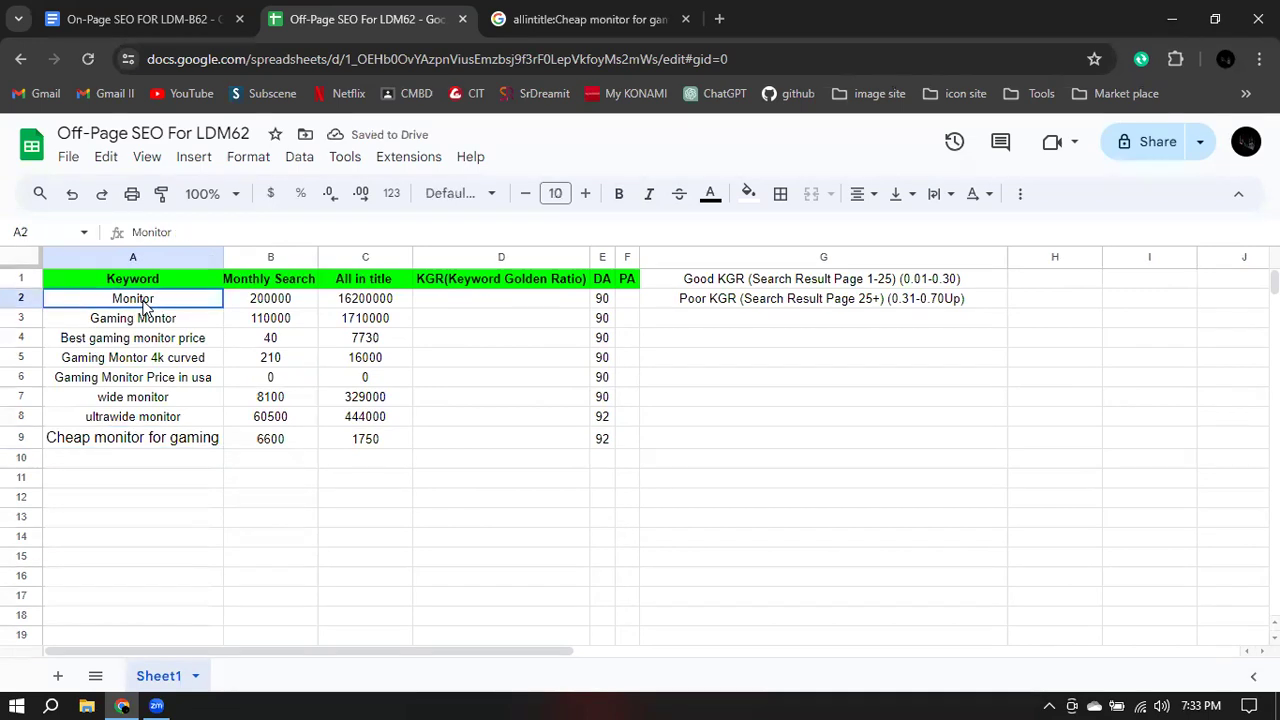
pyautogui.click(168, 440)
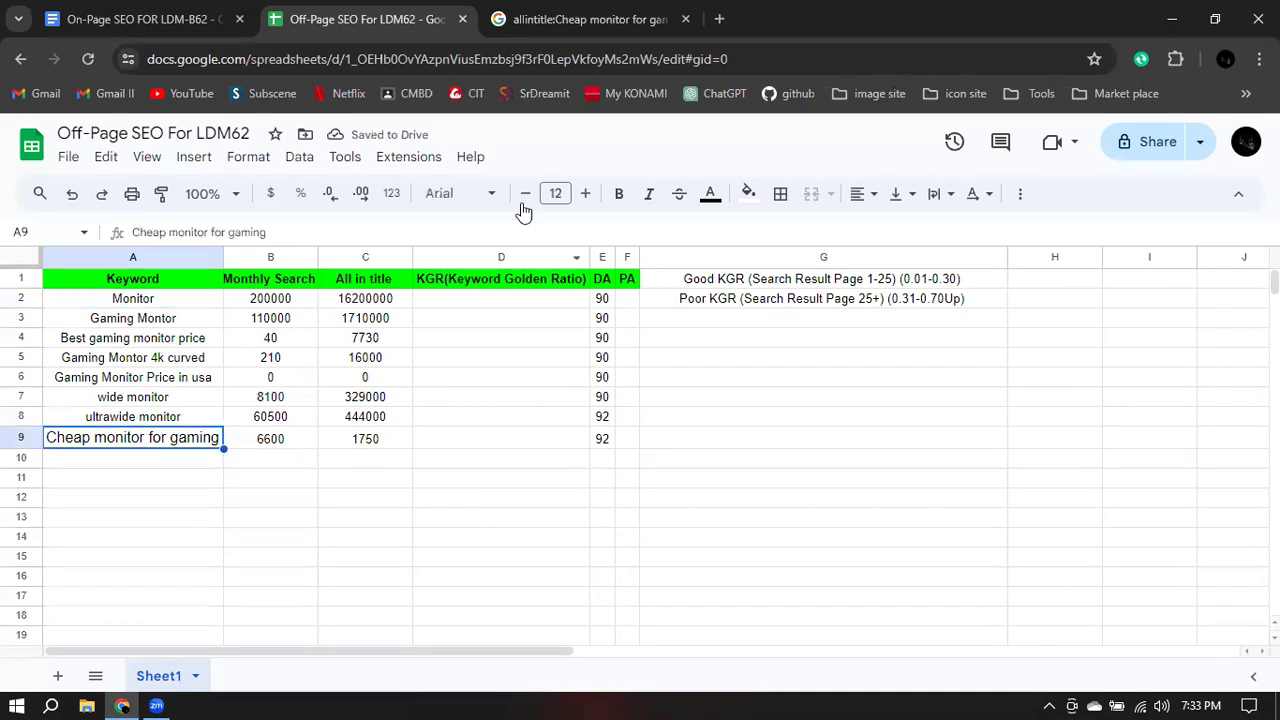
pyautogui.click(560, 193)
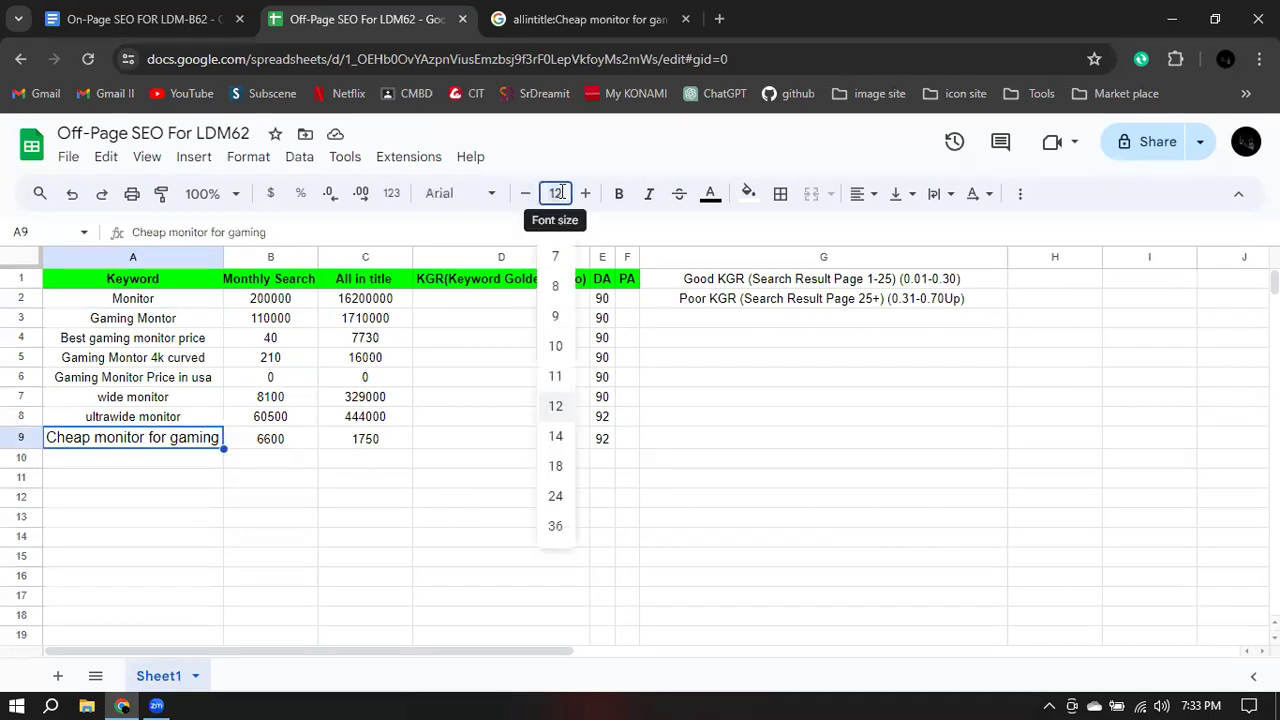
pyautogui.click(553, 347)
pyautogui.press('Down')
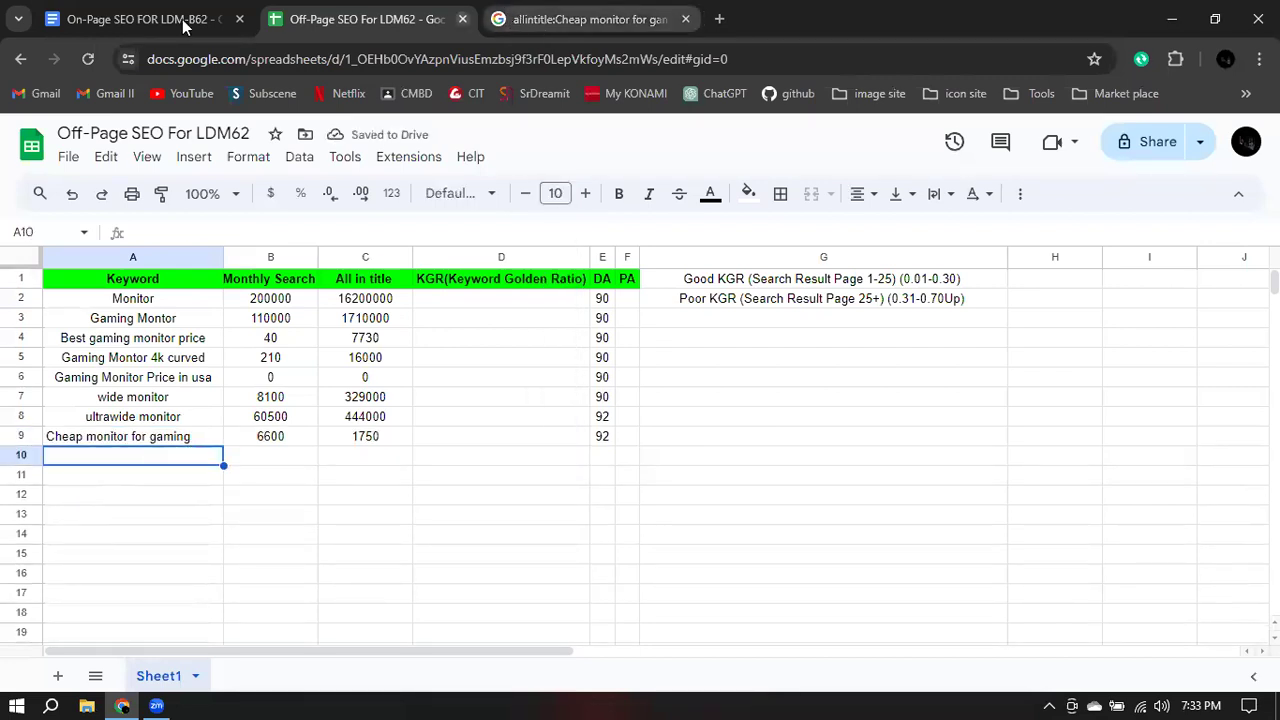
# - Copy keyword 24, "Touch screen monitor", from the On-Page SEO document and search Google for it
pyautogui.click(103, 18)
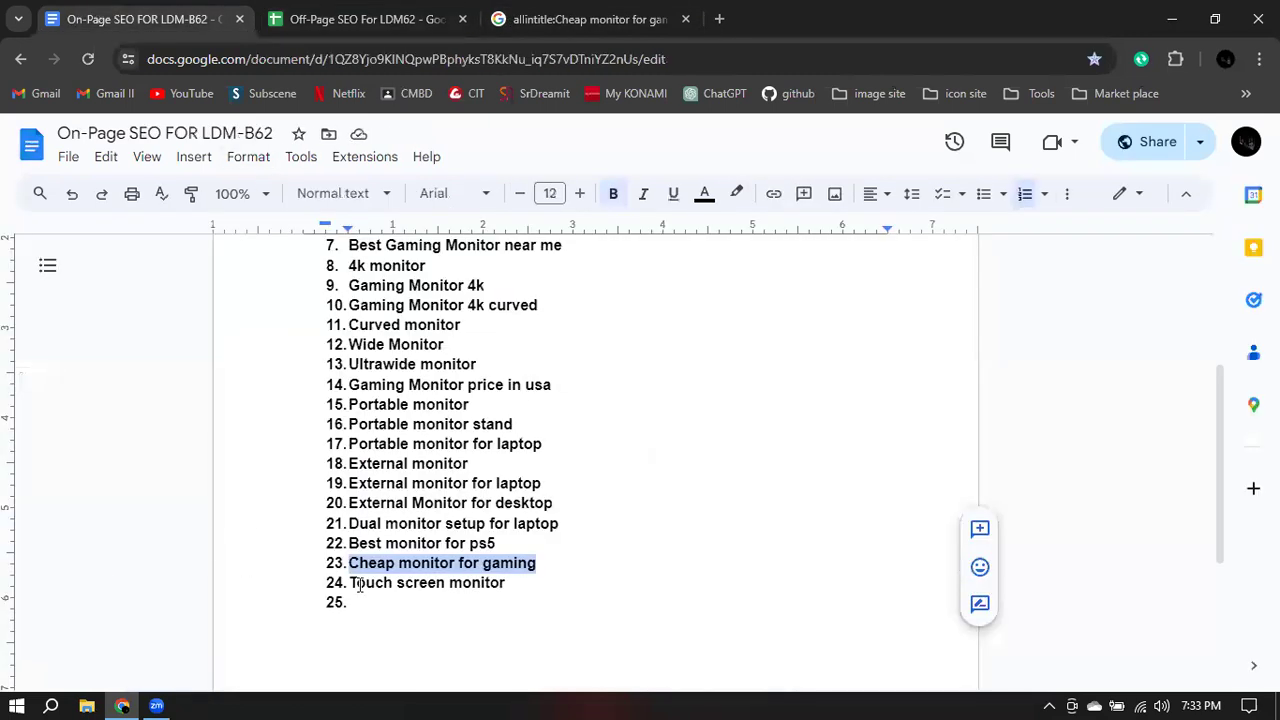
pyautogui.moveTo(352, 585); pyautogui.dragTo(504, 582)
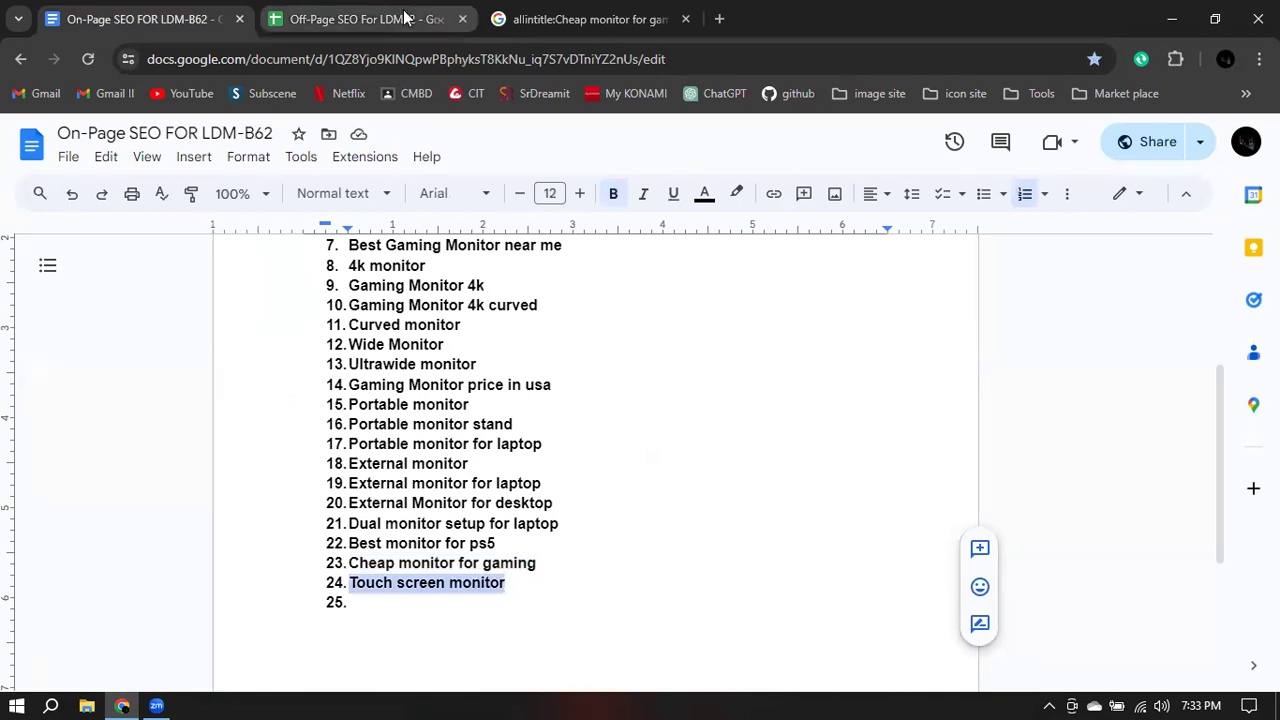
pyautogui.click(560, 19)
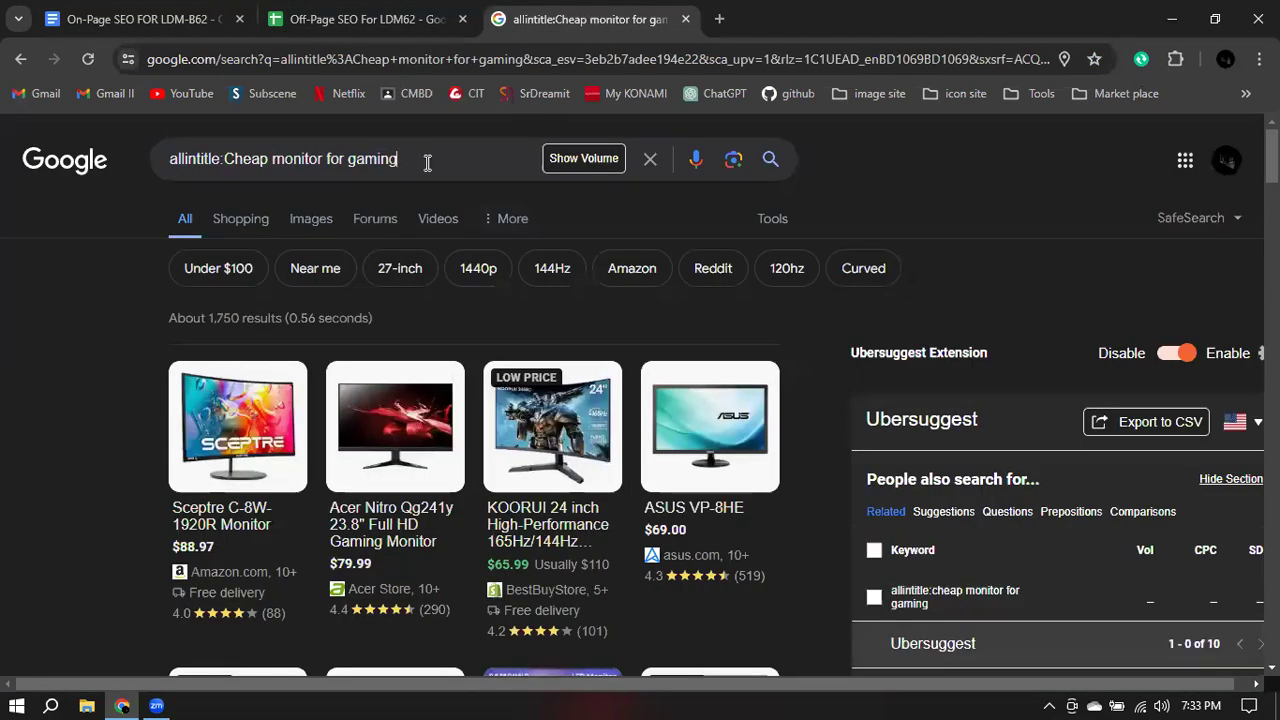
pyautogui.tripleClick(427, 163)
pyautogui.write('Touch screen monitor')
pyautogui.press('Return')
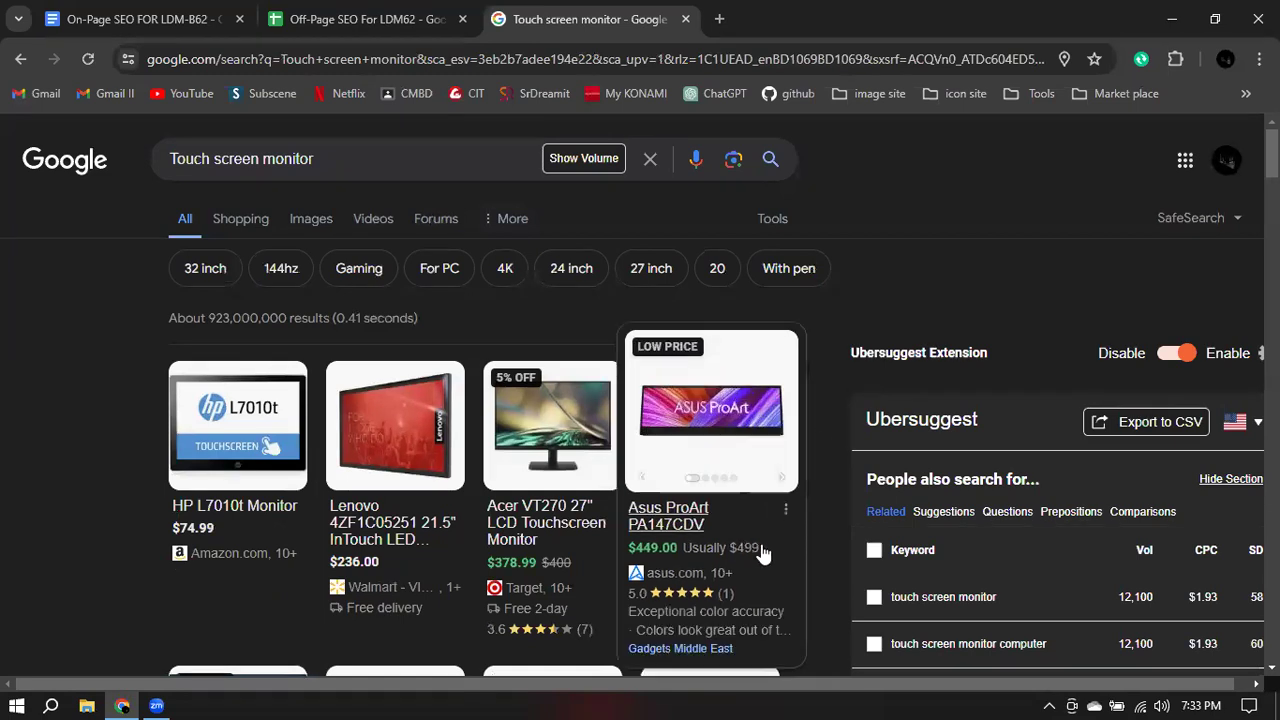
# - Examine the domain authority of the sites listed in the "Touch screen monitor" search results
pyautogui.scroll(-3, 763, 551)
pyautogui.scroll(-3, 763, 551)
pyautogui.scroll(-2, 765, 547)
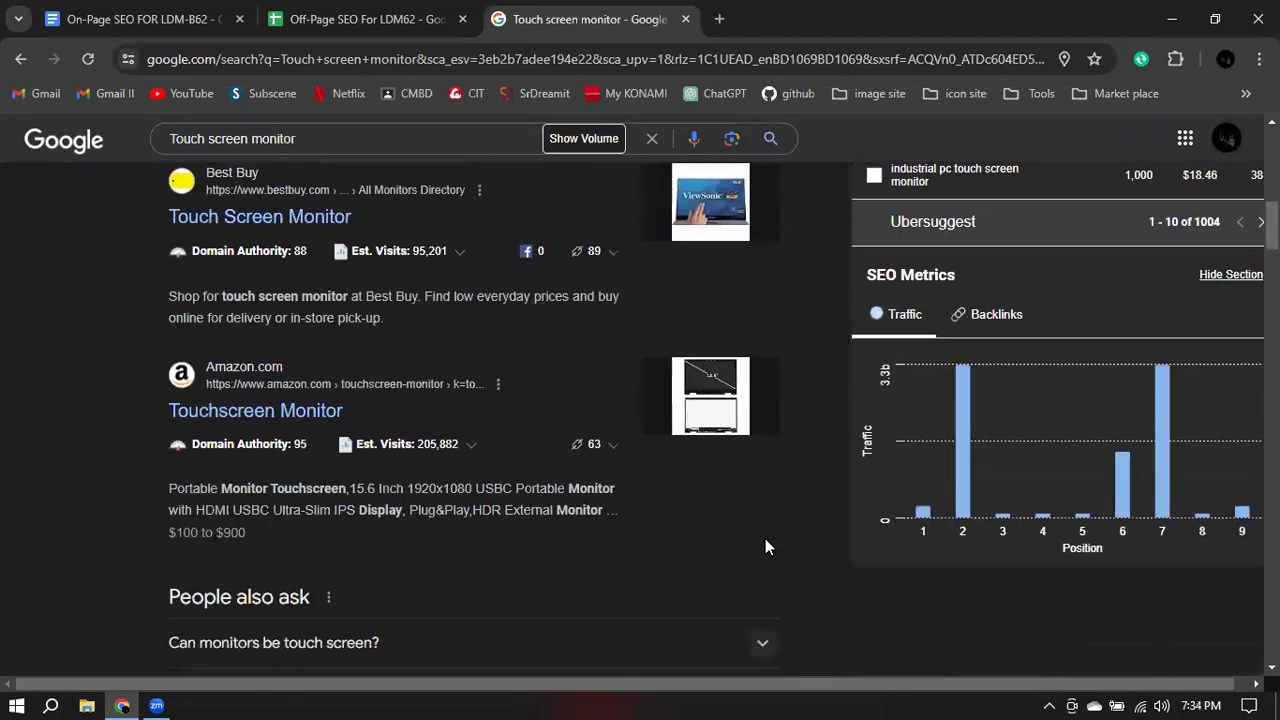
pyautogui.scroll(-6, 765, 547)
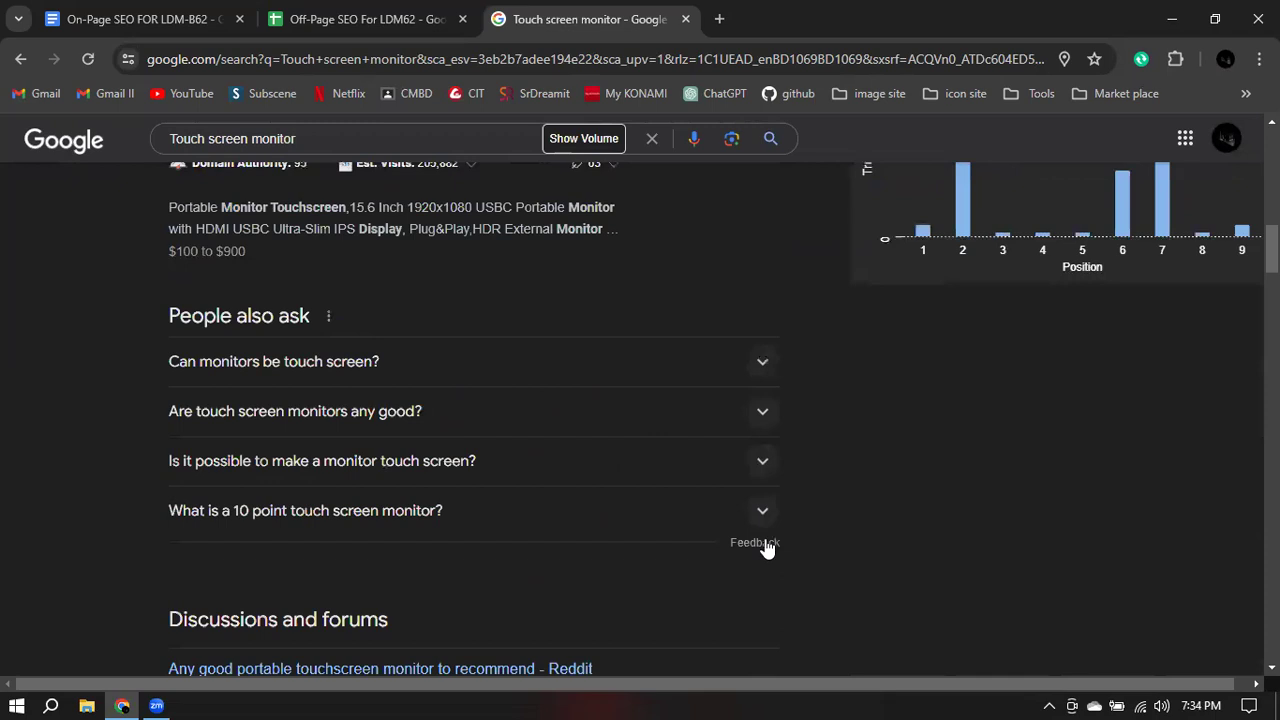
pyautogui.scroll(-1, 767, 546)
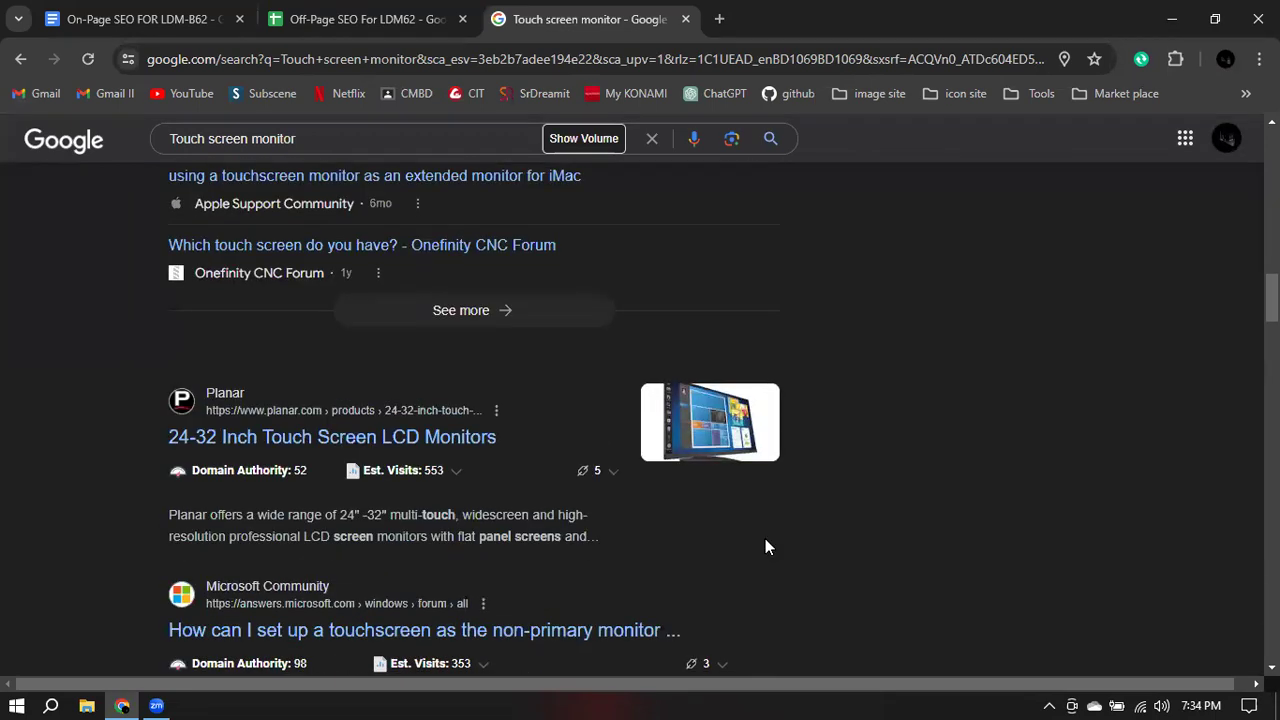
pyautogui.scroll(-3, 628, 458)
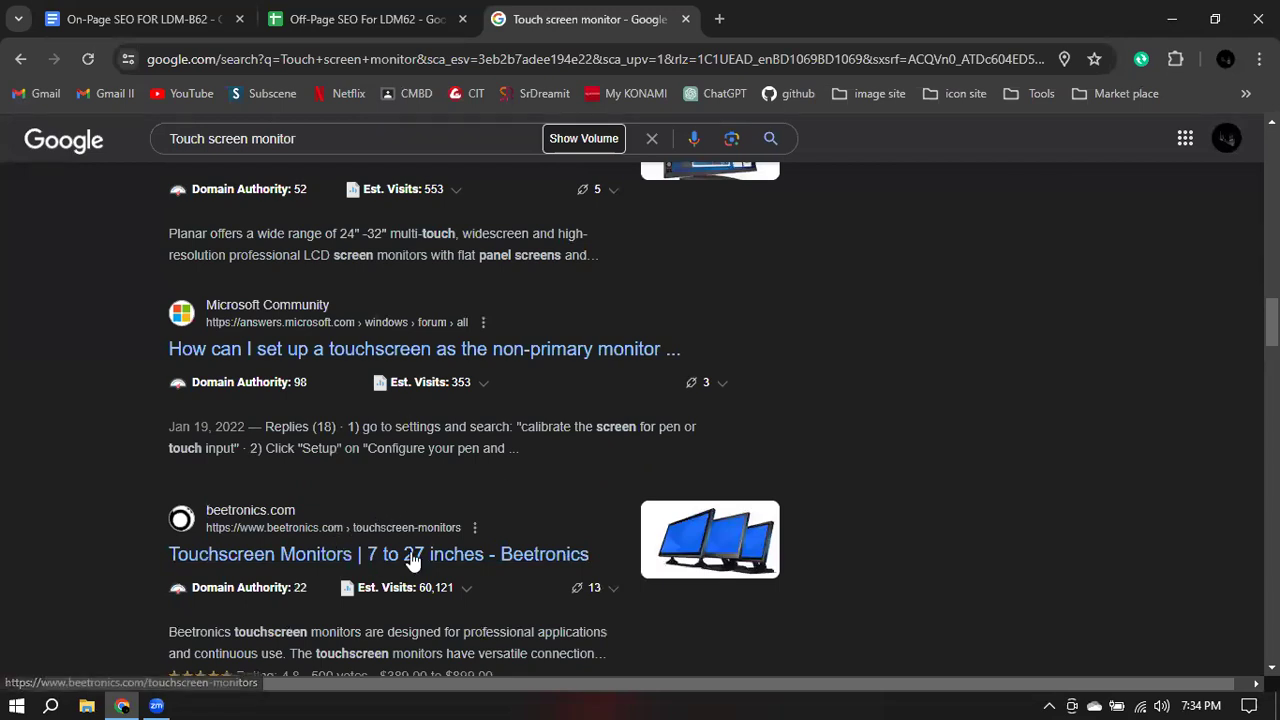
pyautogui.scroll(-1, 405, 545)
pyautogui.scroll(-10, 398, 527)
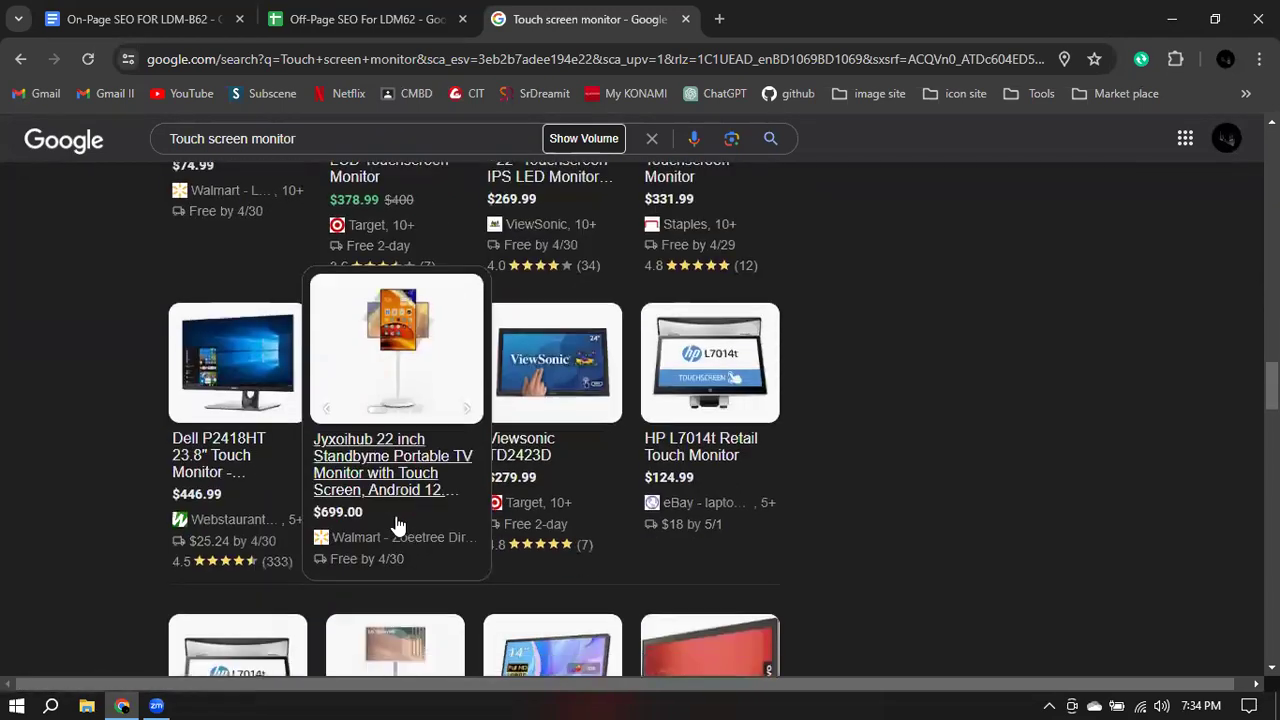
pyautogui.scroll(-10, 397, 527)
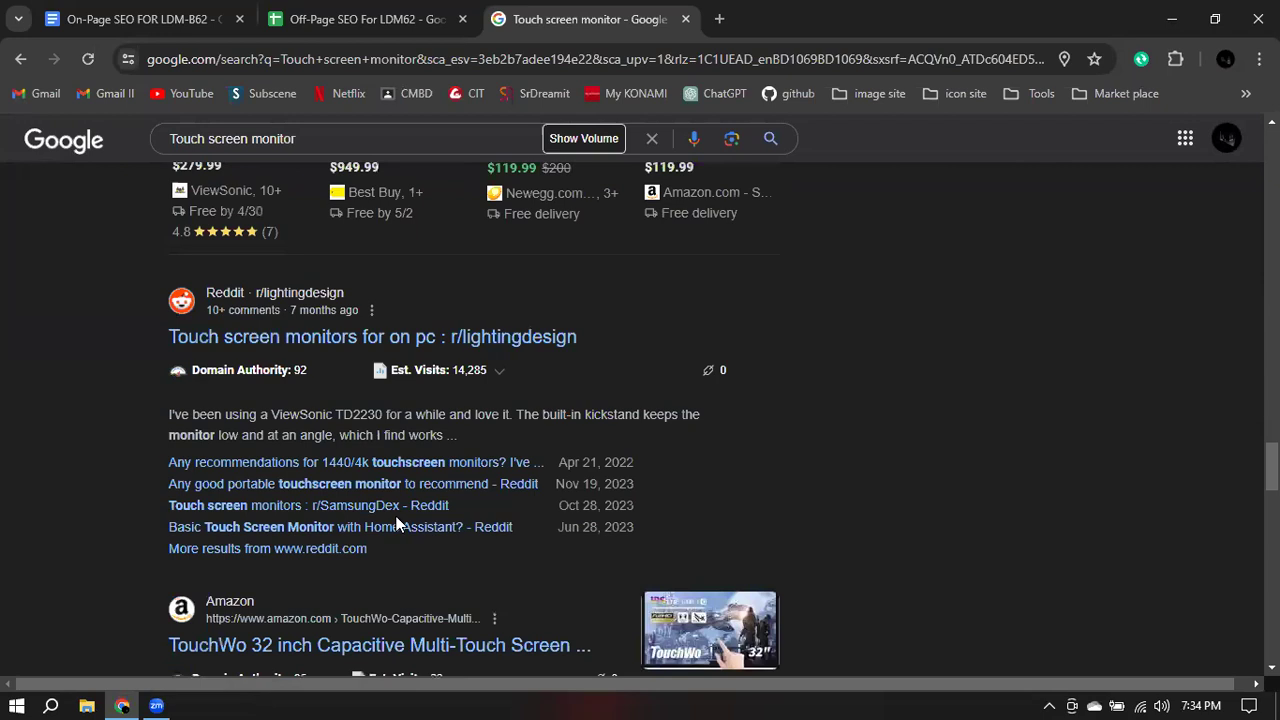
pyautogui.scroll(-2, 398, 527)
pyautogui.scroll(4, 400, 528)
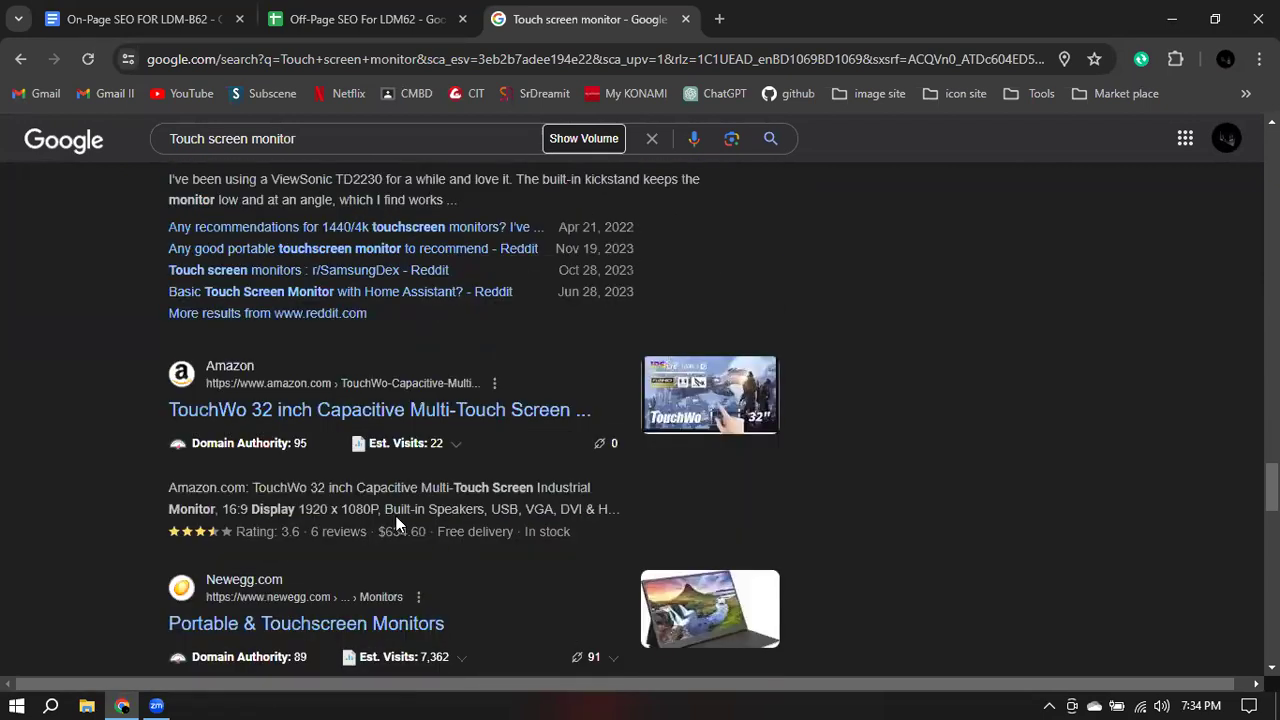
pyautogui.scroll(-9, 450, 528)
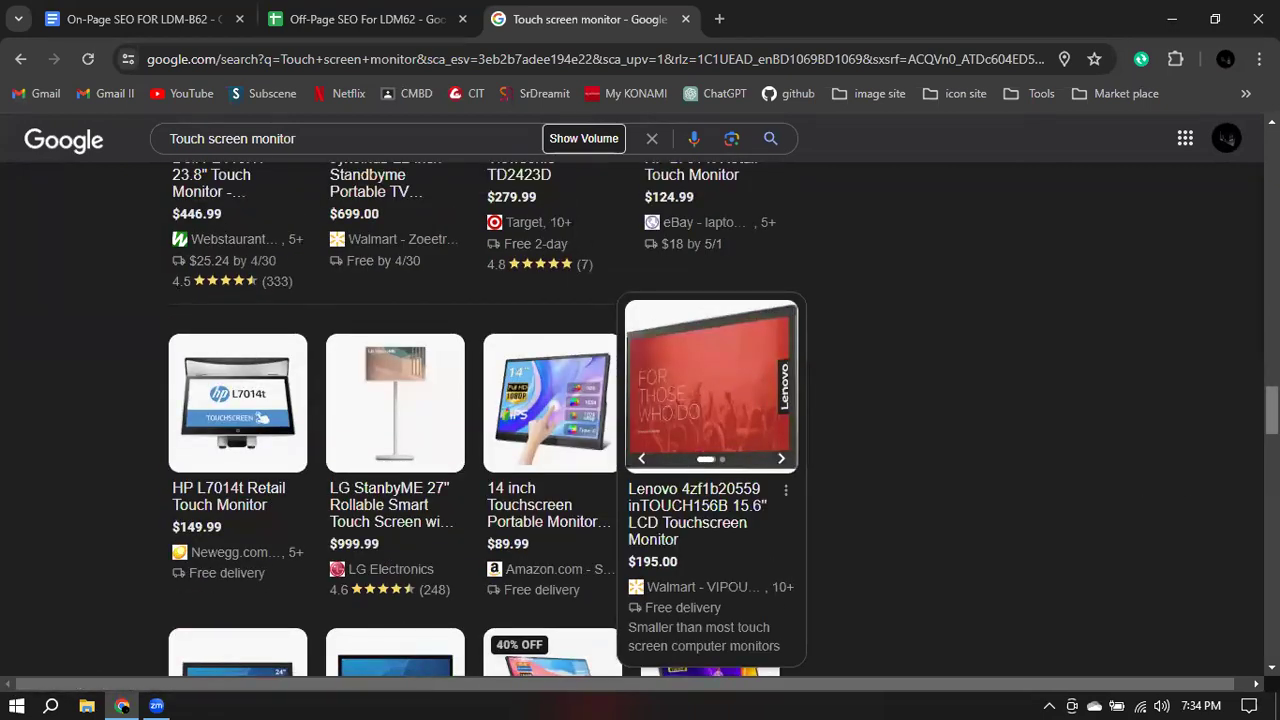
# - Search Google for "allintitle:Touch screen monitor"
pyautogui.scroll(6, 1231, 461)
pyautogui.scroll(8, 1126, 226)
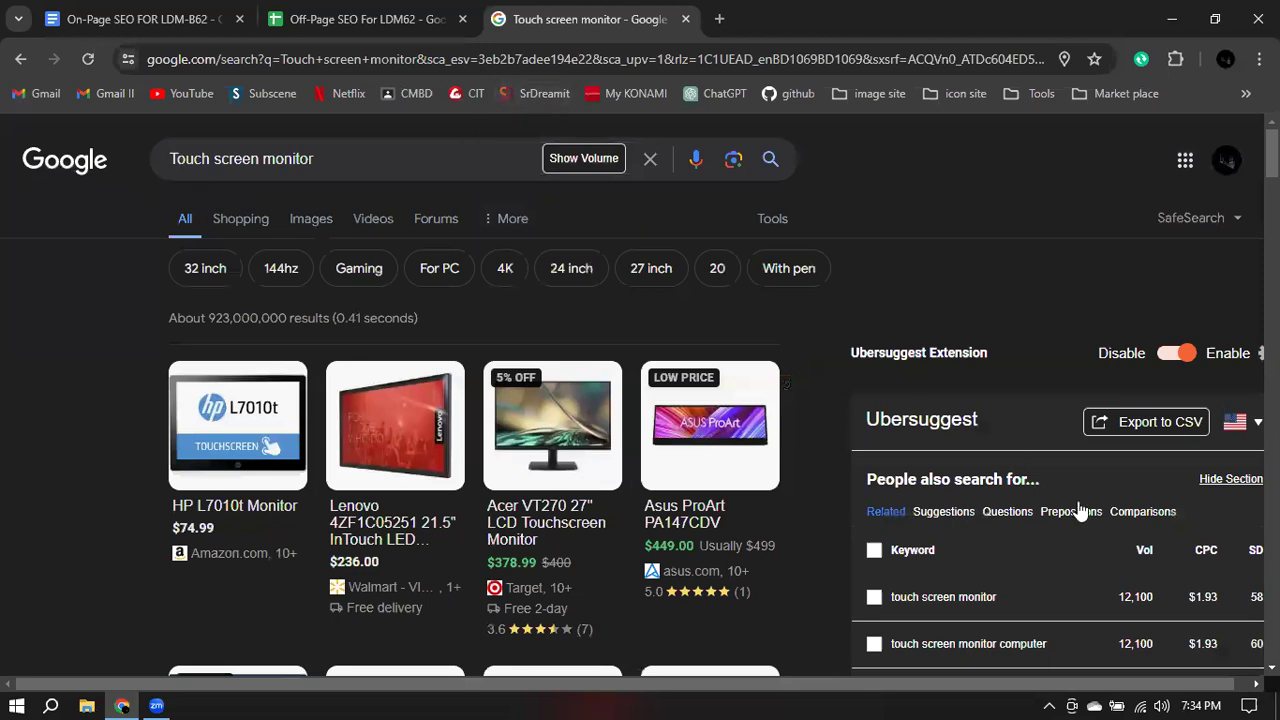
pyautogui.click(171, 158)
pyautogui.write('all')
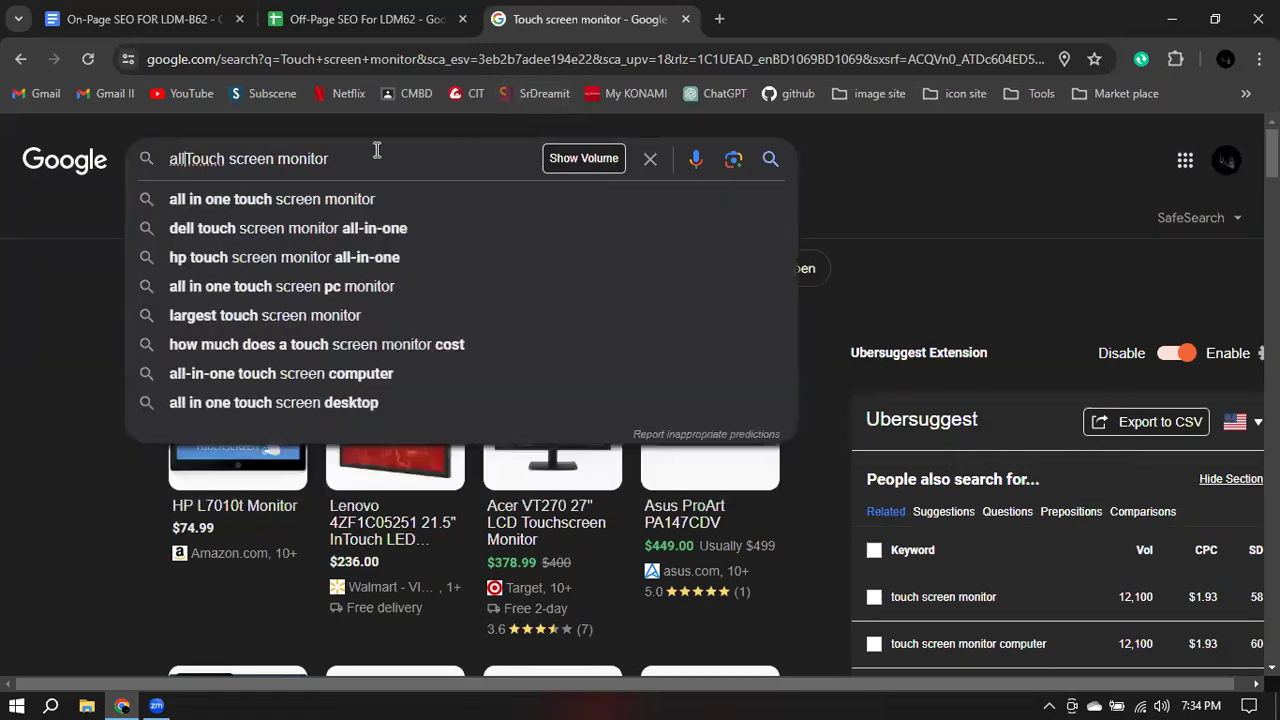
pyautogui.write('intitle')
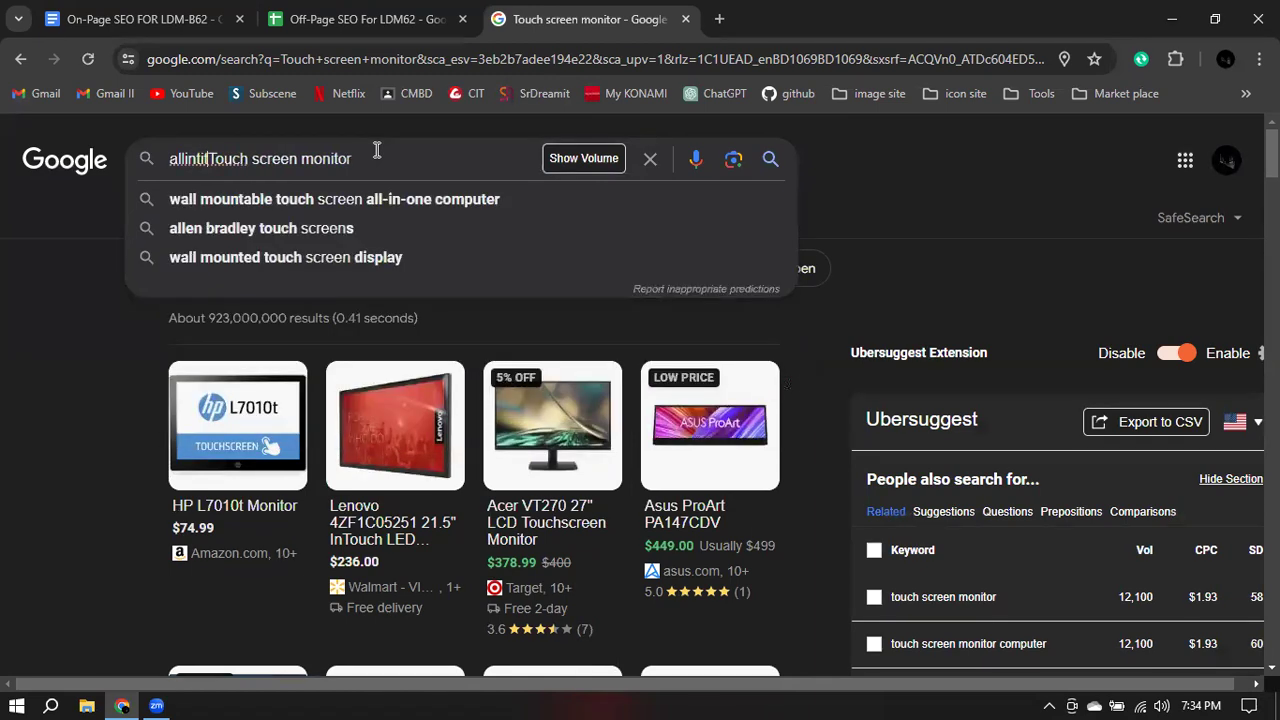
pyautogui.write(':')
pyautogui.press('Return')
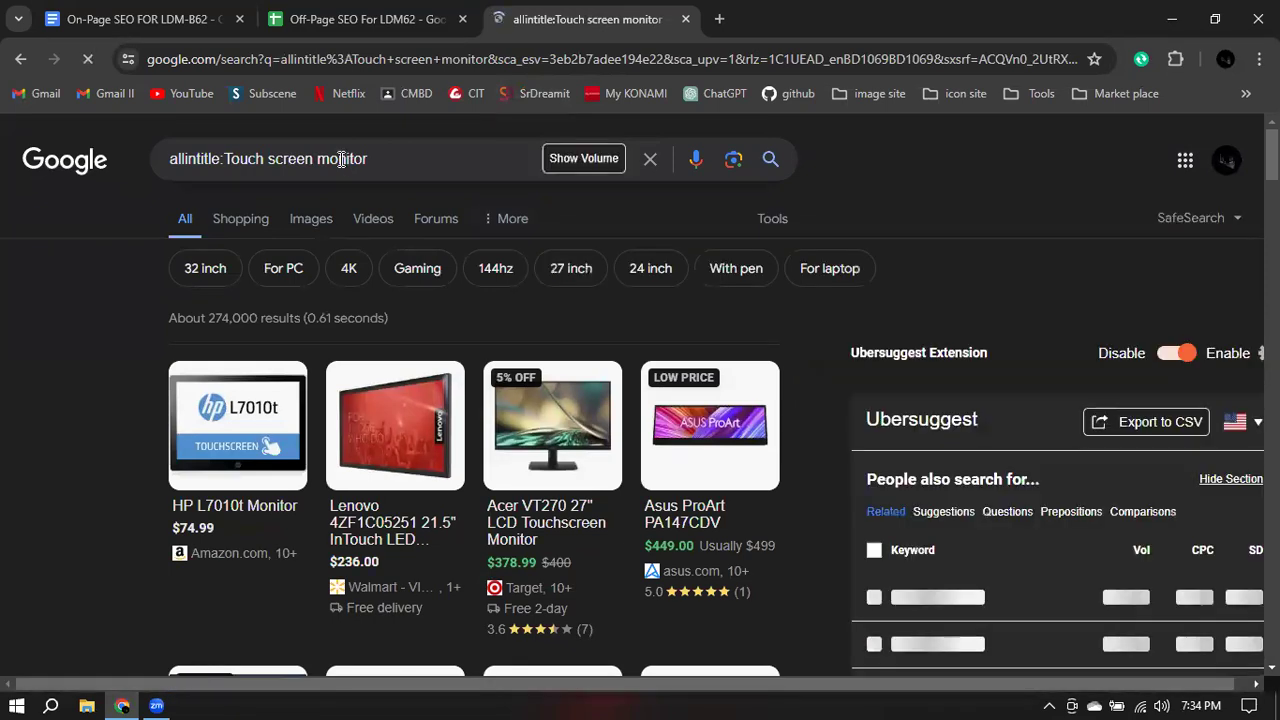
# - In row 10 of the Off-Page SEO spreadsheet, enter monthly search 12100, all in title 274000 and DA 85
pyautogui.click(365, 19)
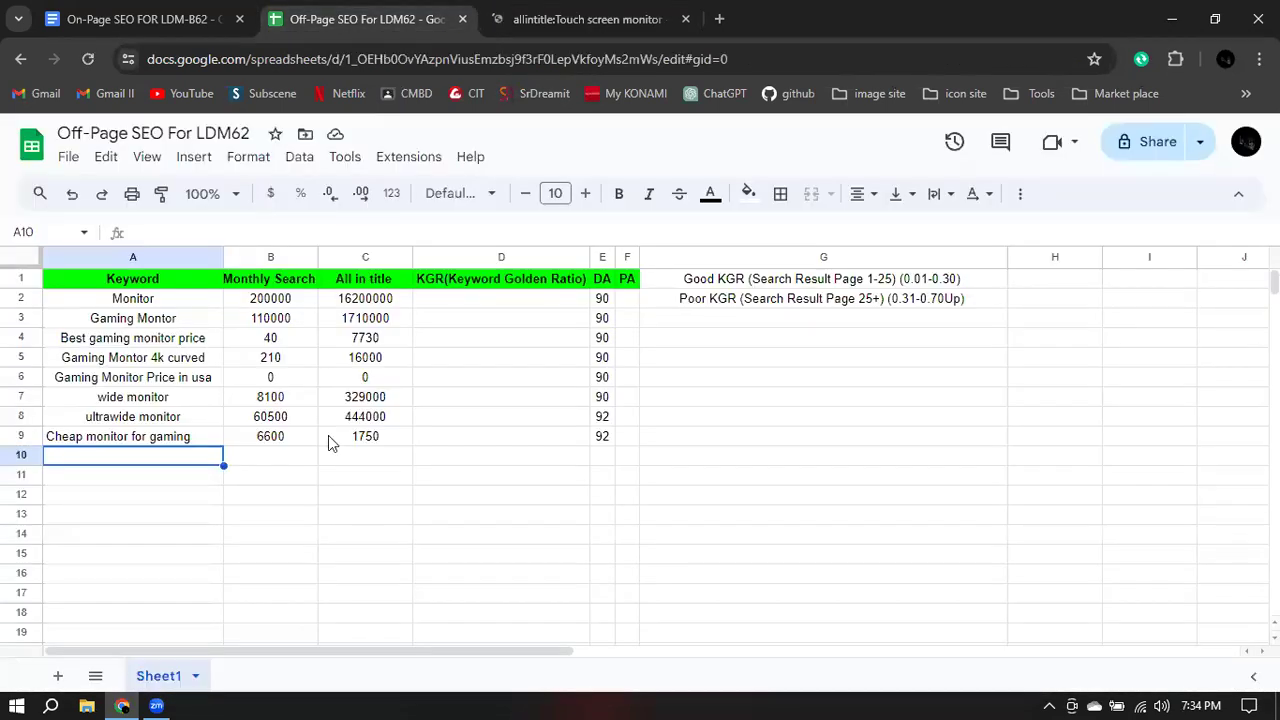
pyautogui.click(277, 455)
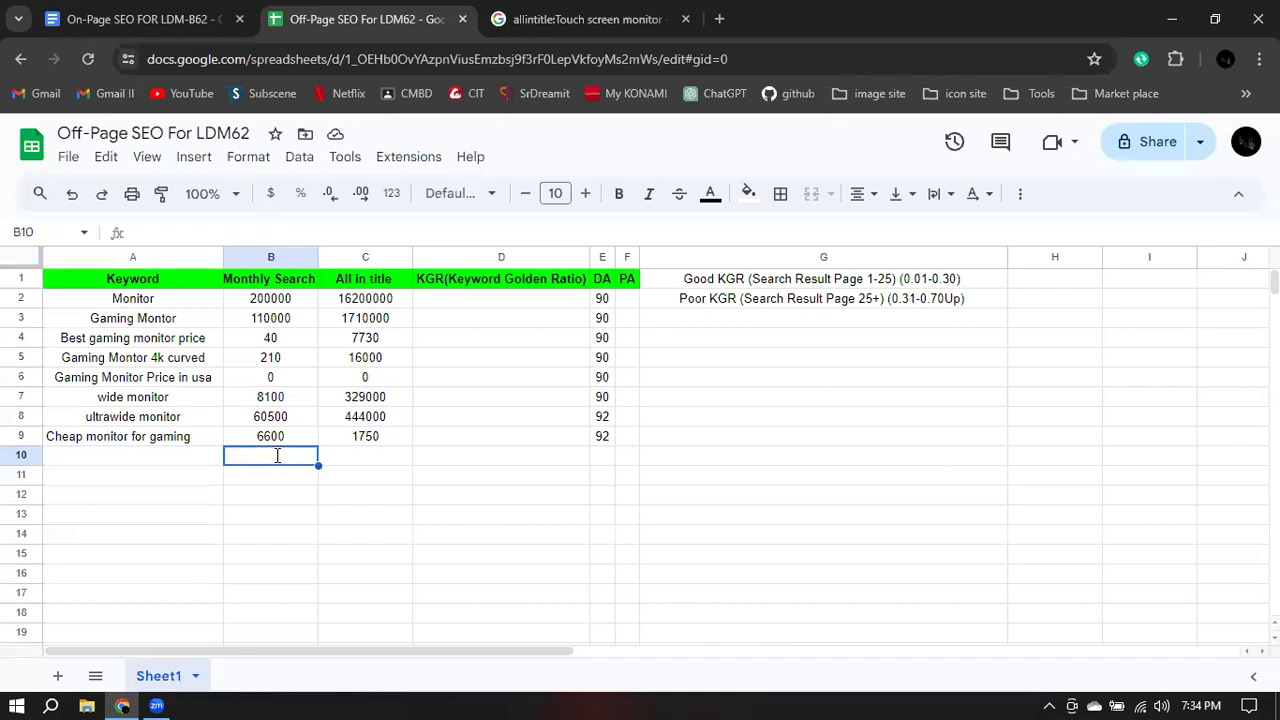
pyautogui.write('12100')
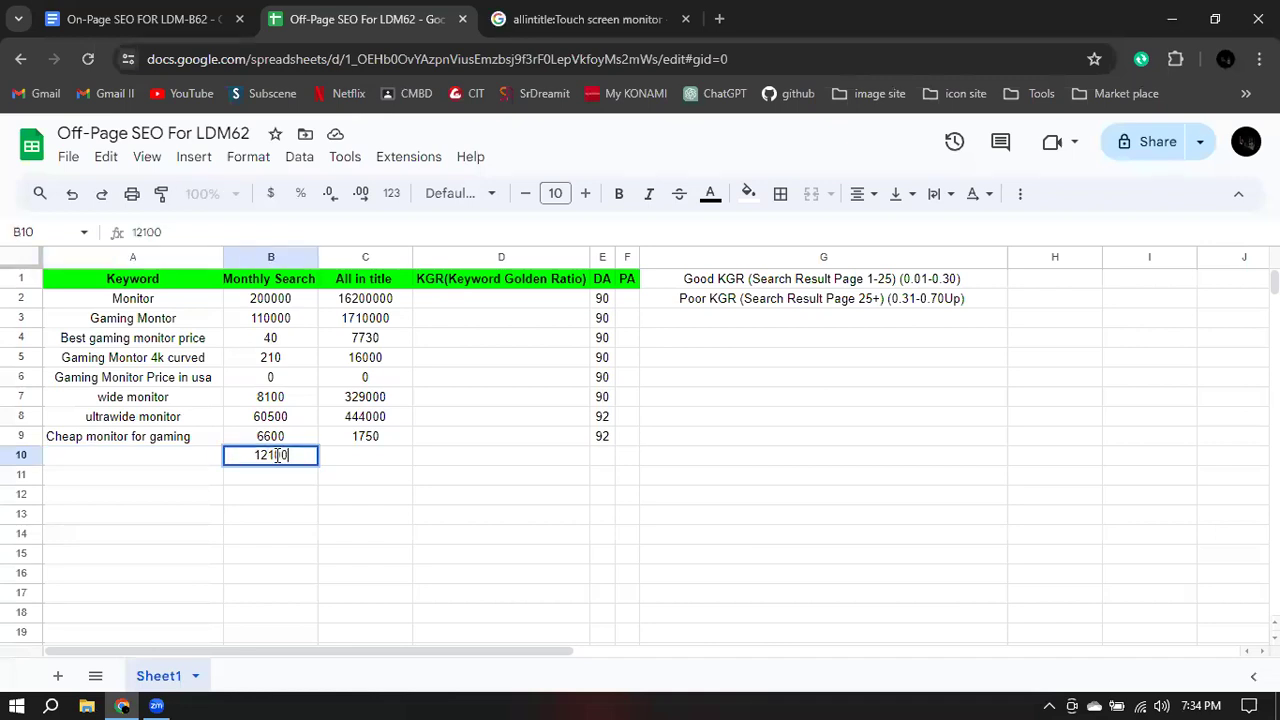
pyautogui.click(374, 460)
pyautogui.write('27')
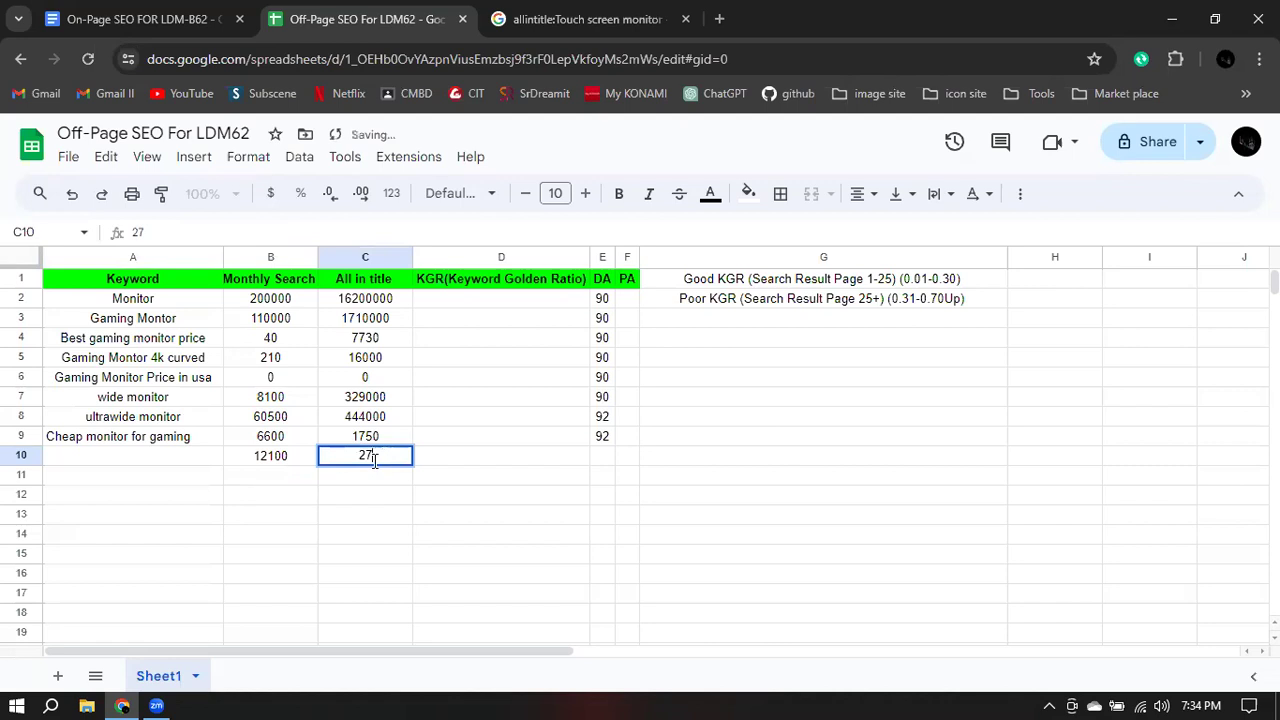
pyautogui.write('4000')
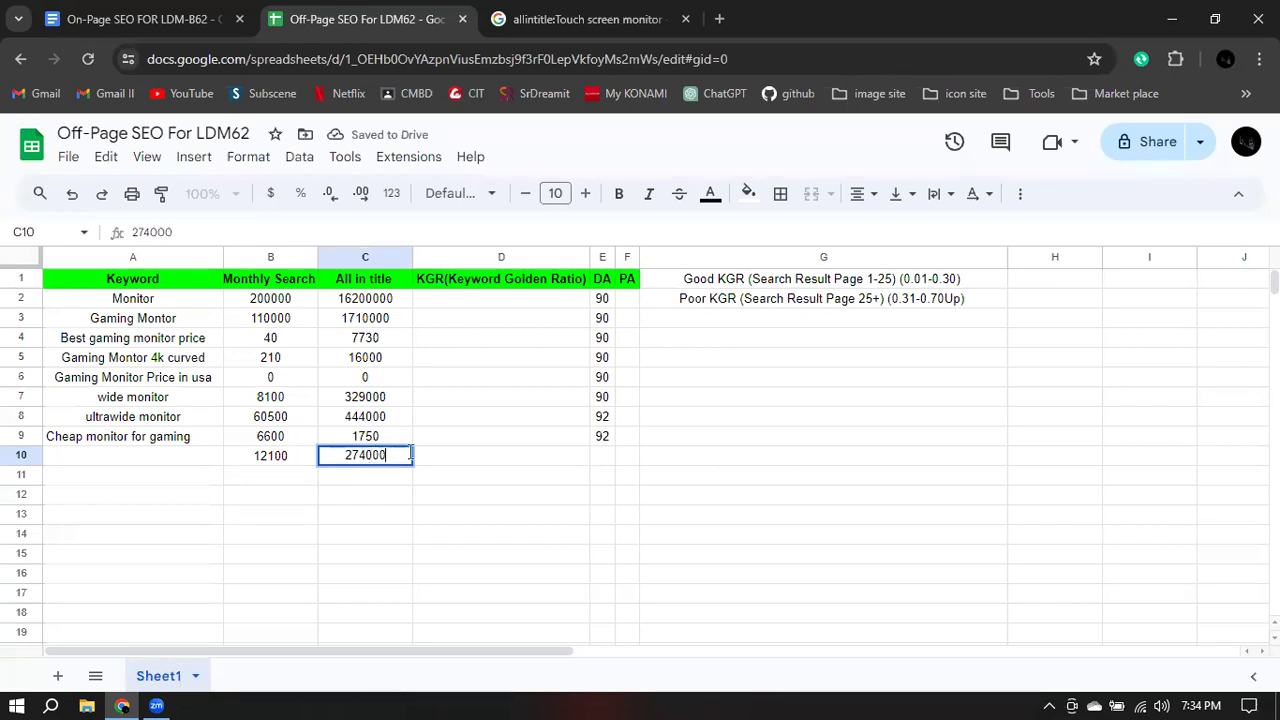
pyautogui.click(600, 455)
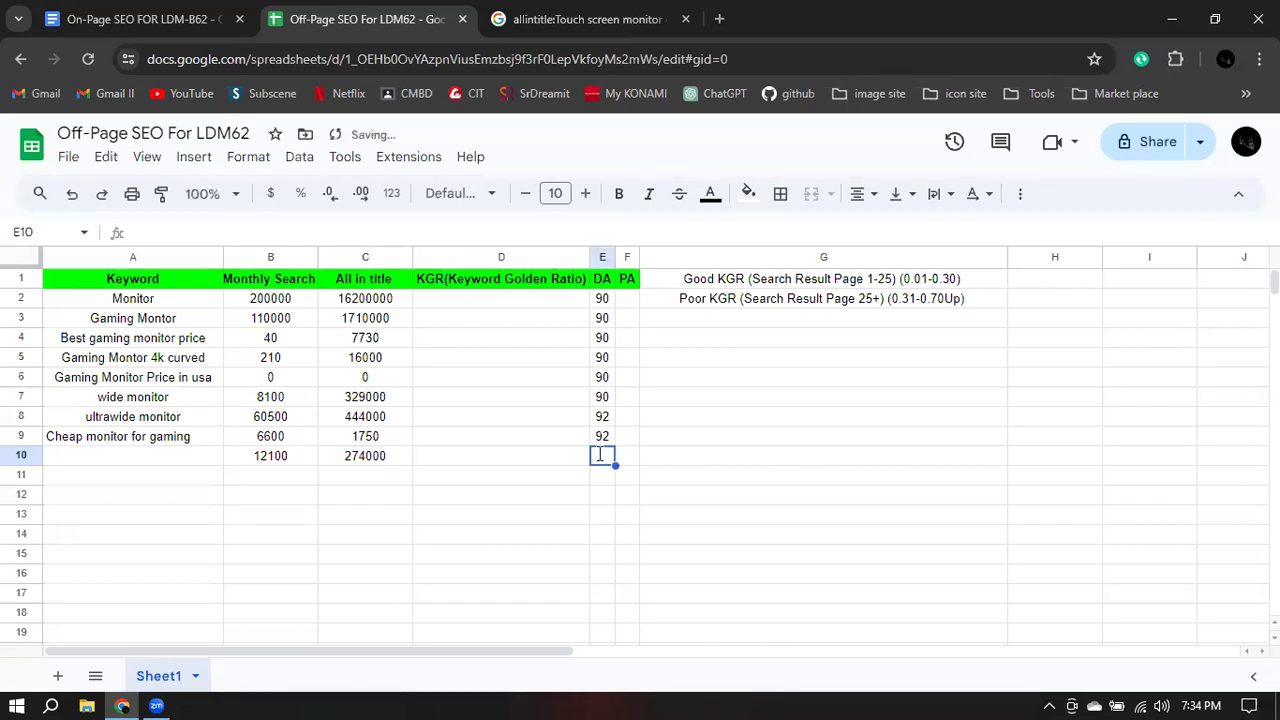
pyautogui.write('85')
# - Enter the keyword "Touch screen monitor" in cell A10 as non-bold text with font size 10
pyautogui.click(133, 456)
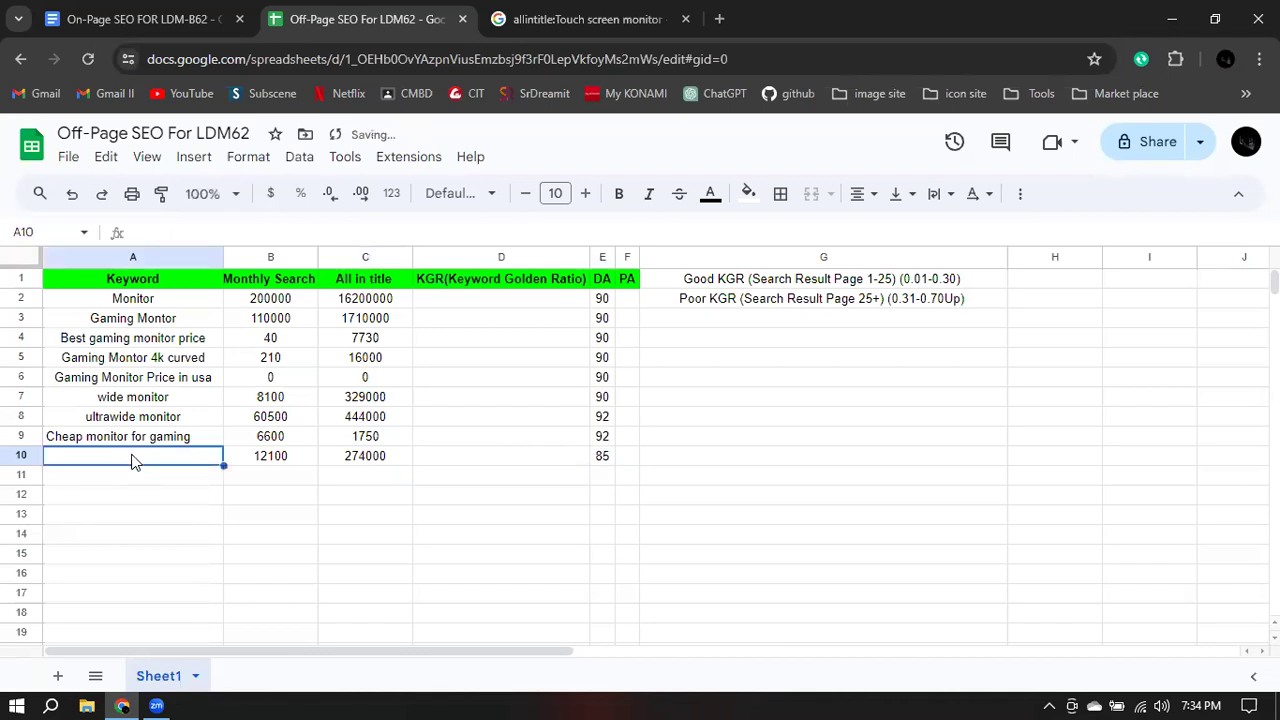
pyautogui.rightClick(134, 460)
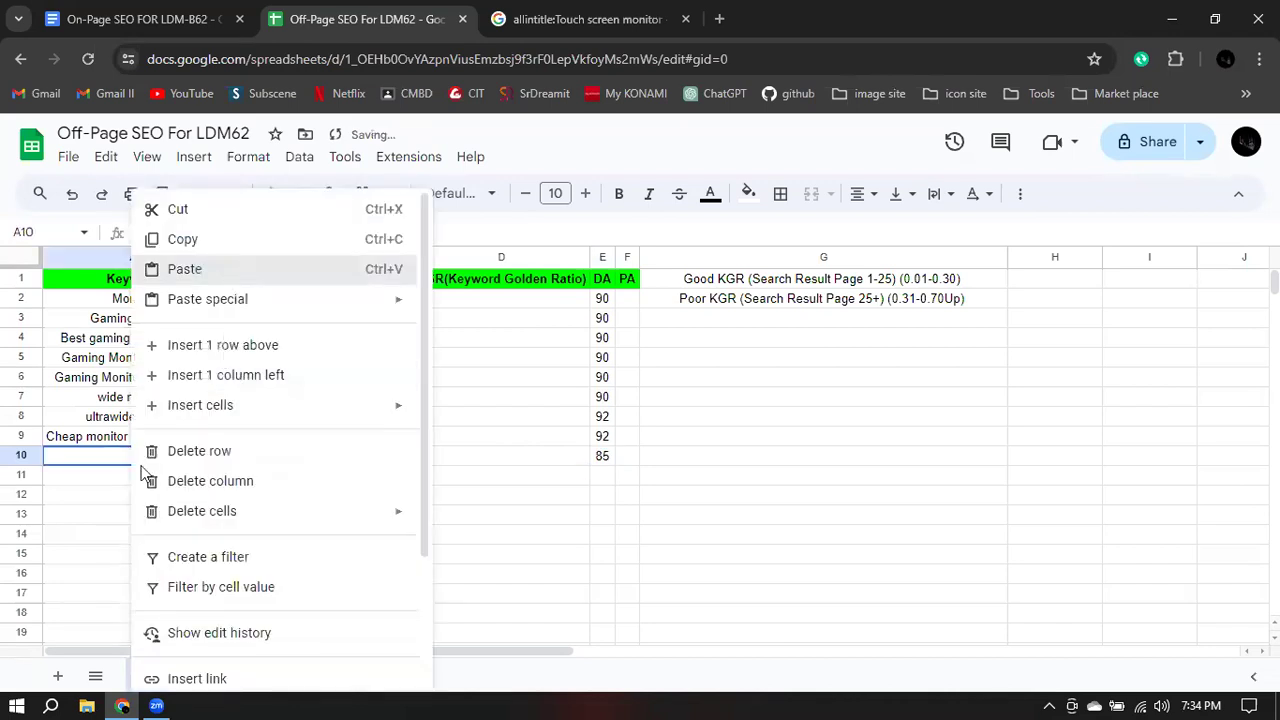
pyautogui.write('Touch screen monitor')
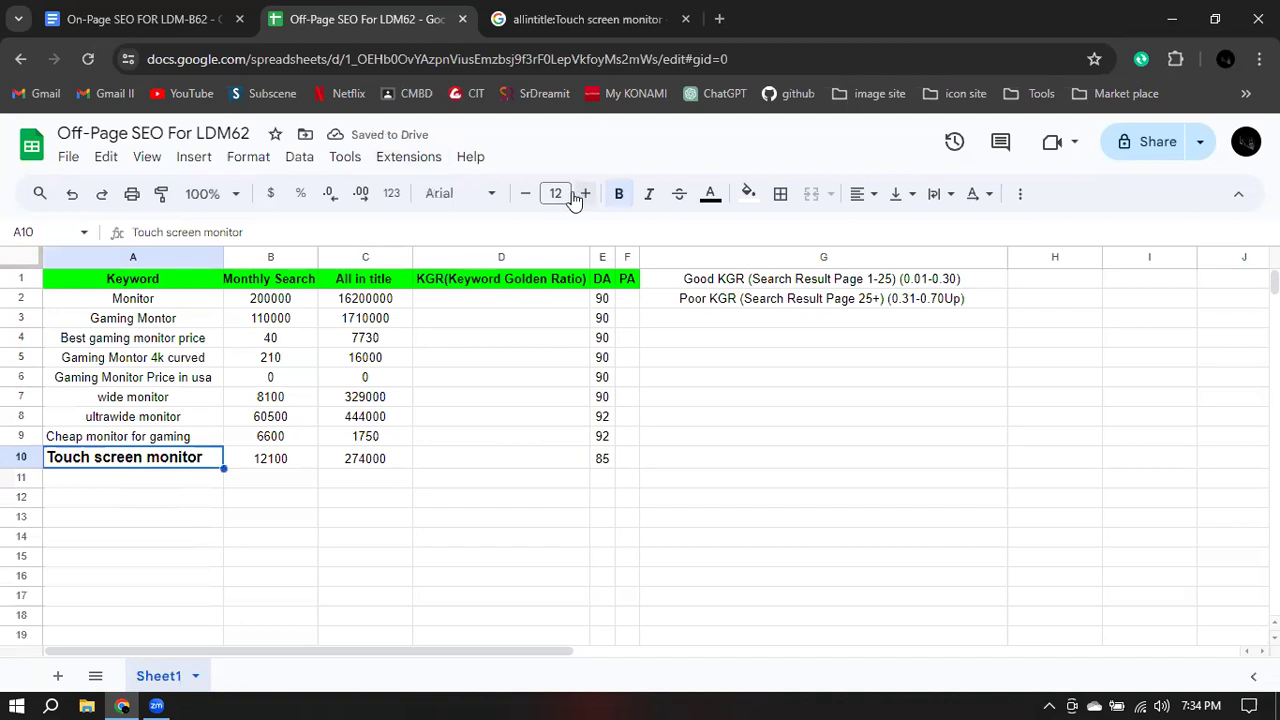
pyautogui.click(525, 193)
pyautogui.click(525, 193)
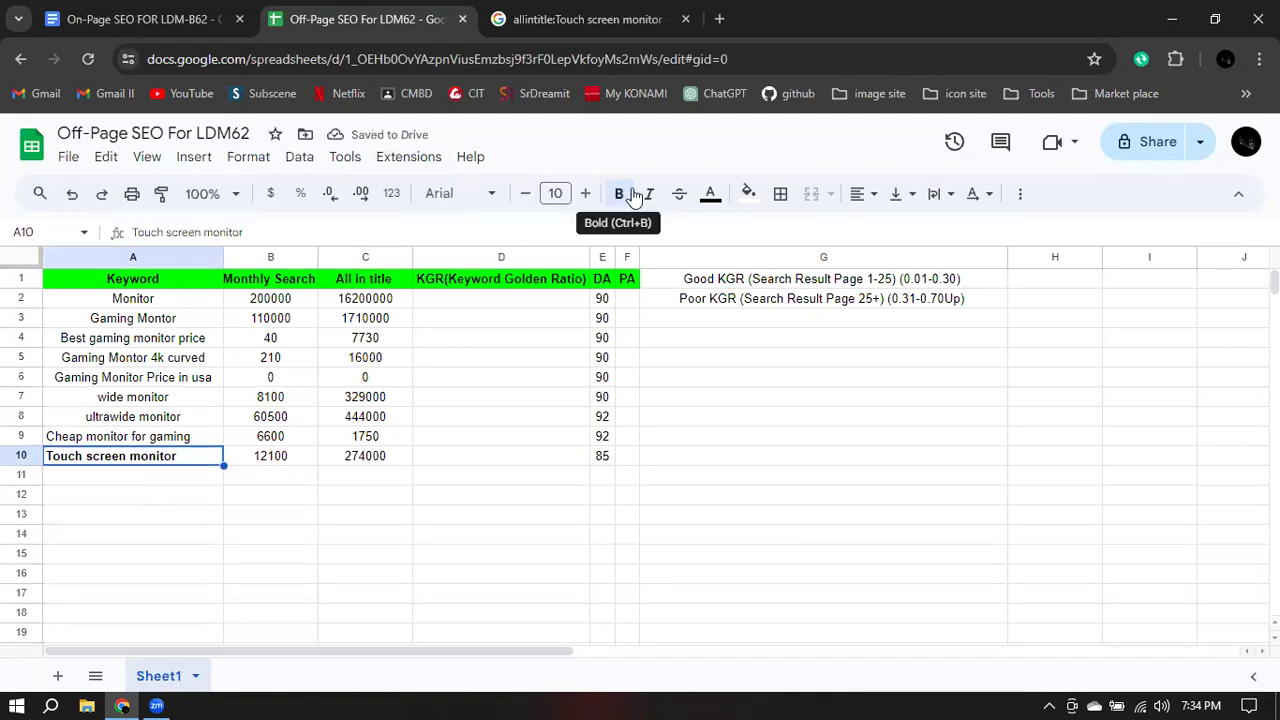
pyautogui.click(620, 194)
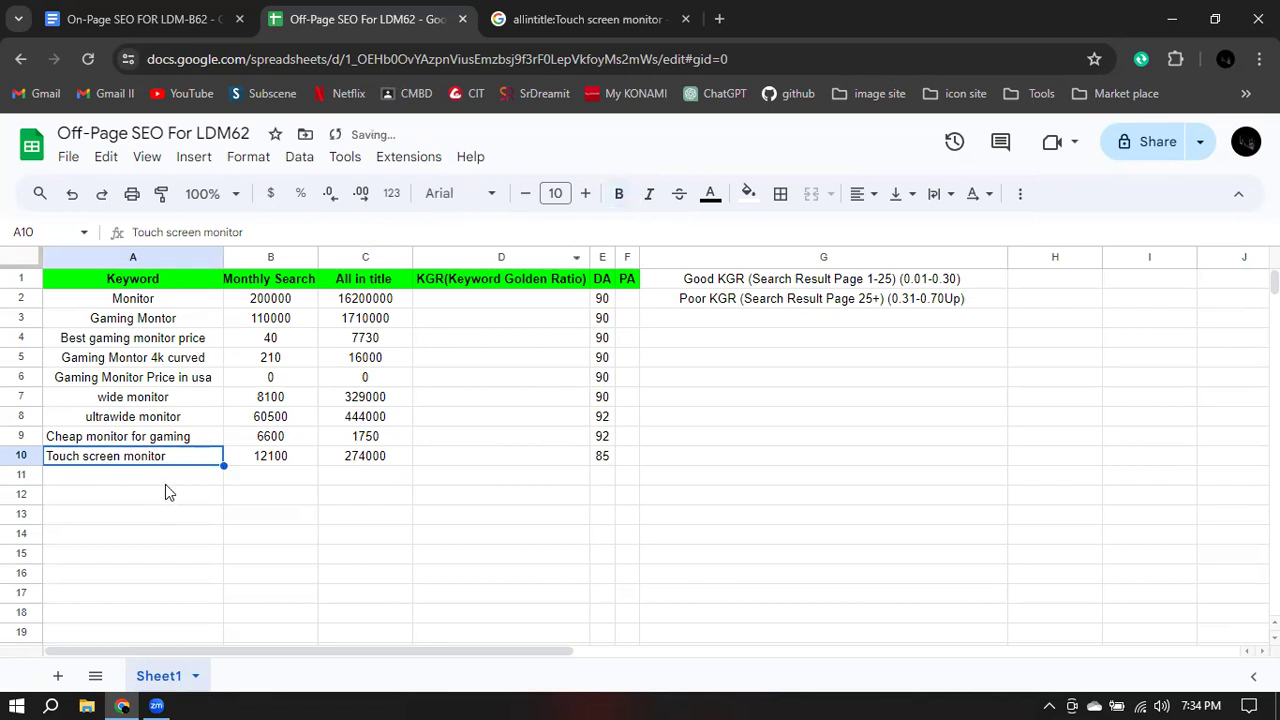
pyautogui.click(165, 482)
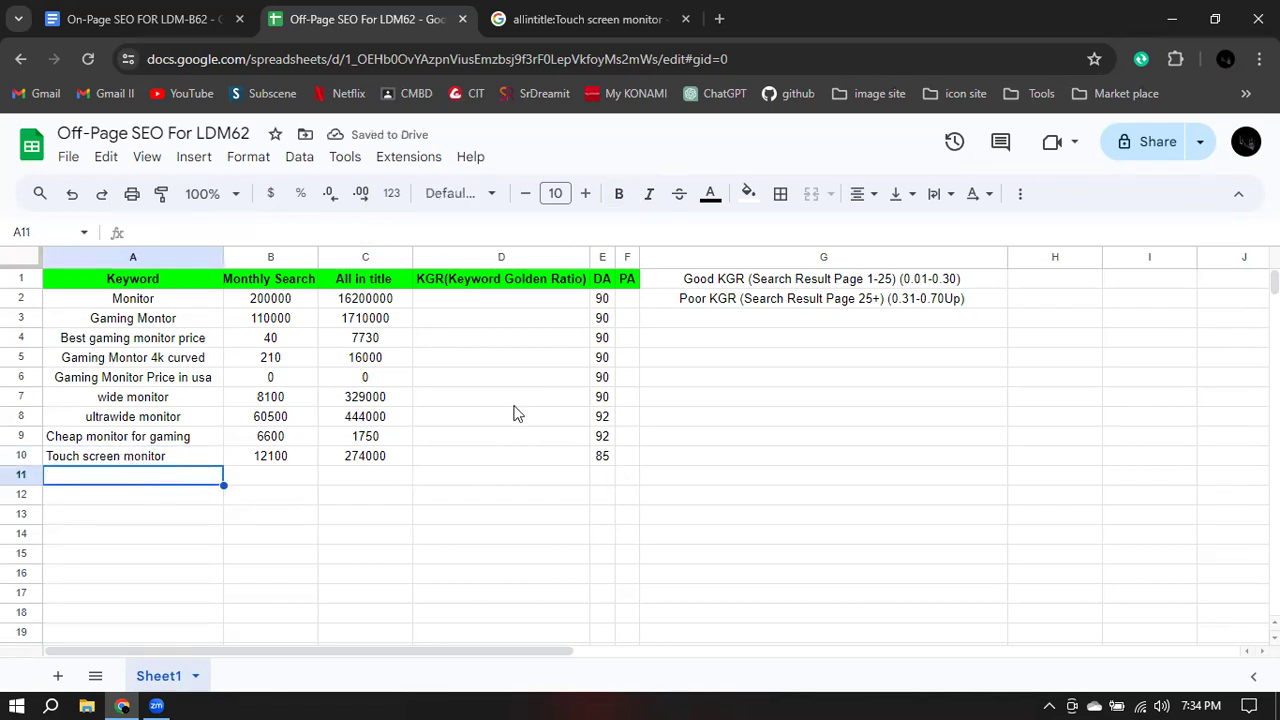
# - Copy keyword 21, "Dual monitor setup for laptop", from the On-Page SEO document
pyautogui.click(530, 15)
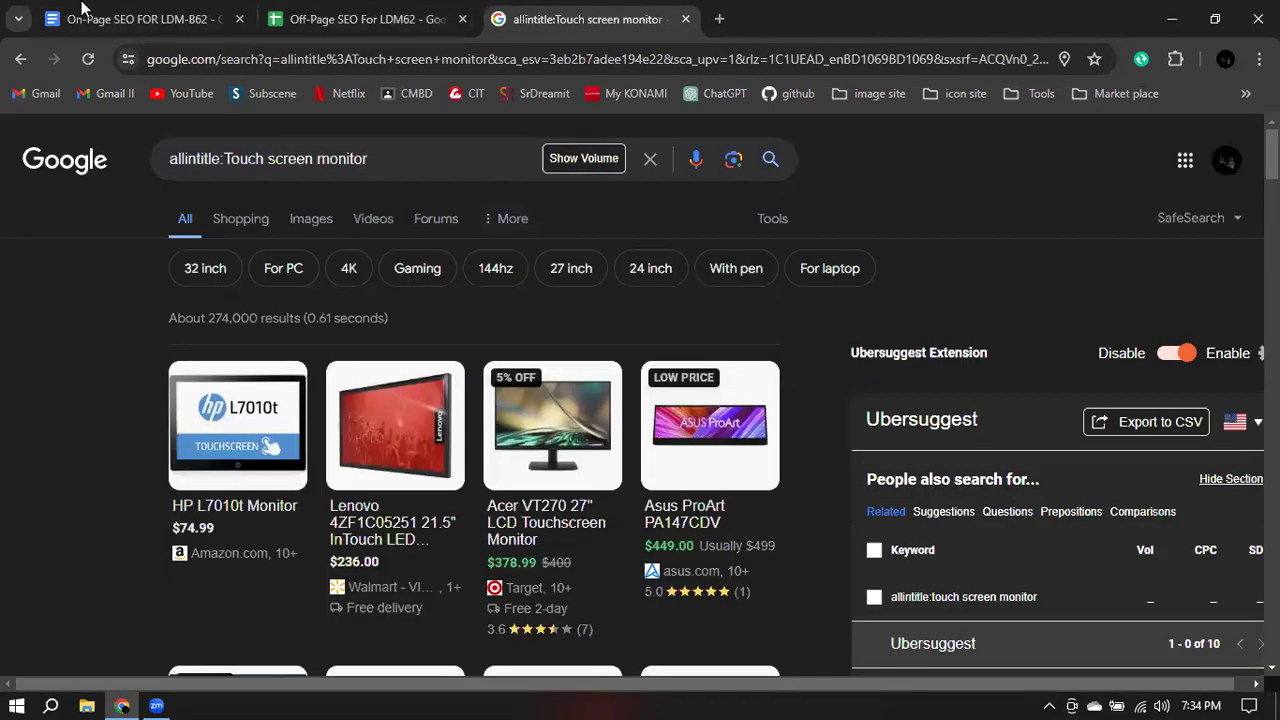
pyautogui.click(83, 10)
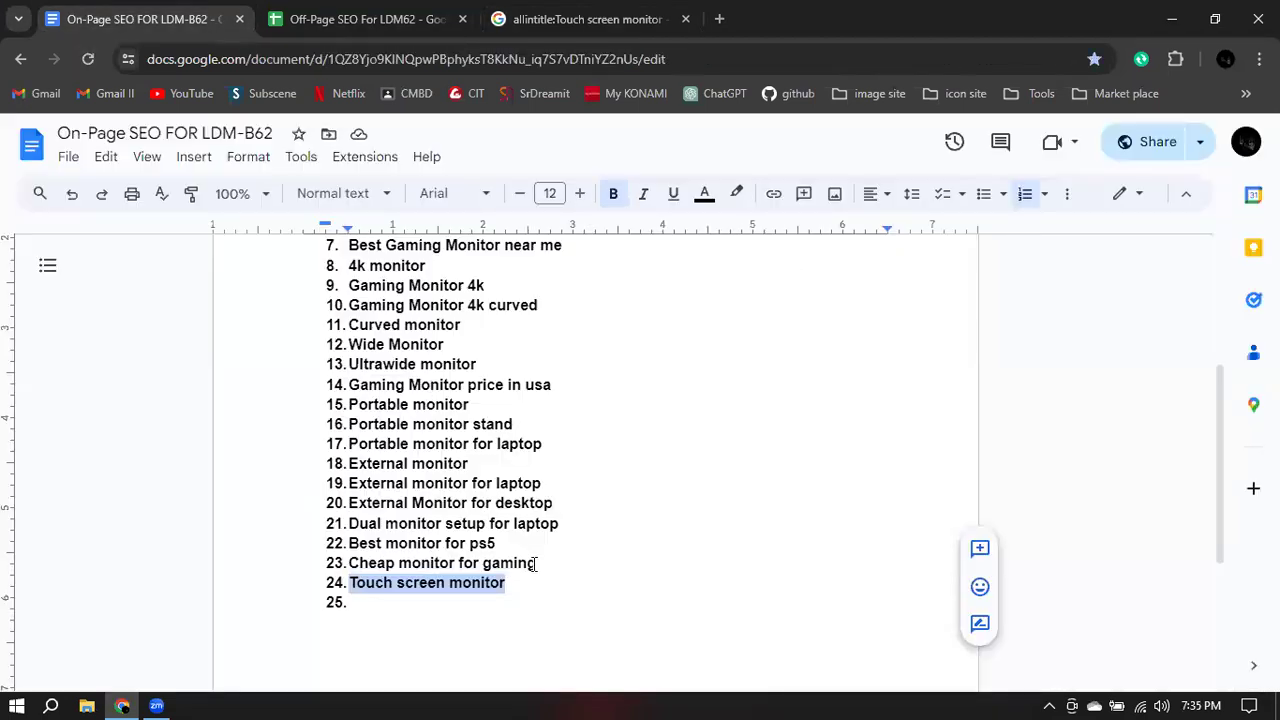
pyautogui.click(420, 566)
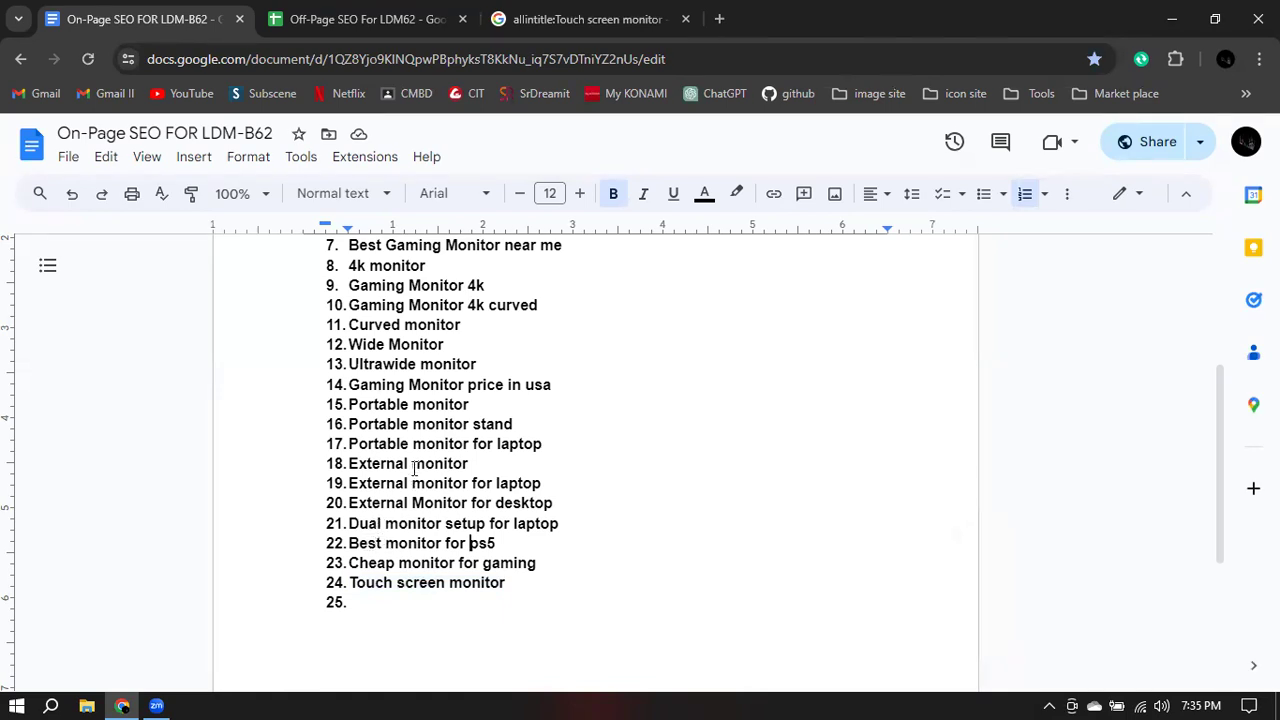
pyautogui.scroll(2, 414, 468)
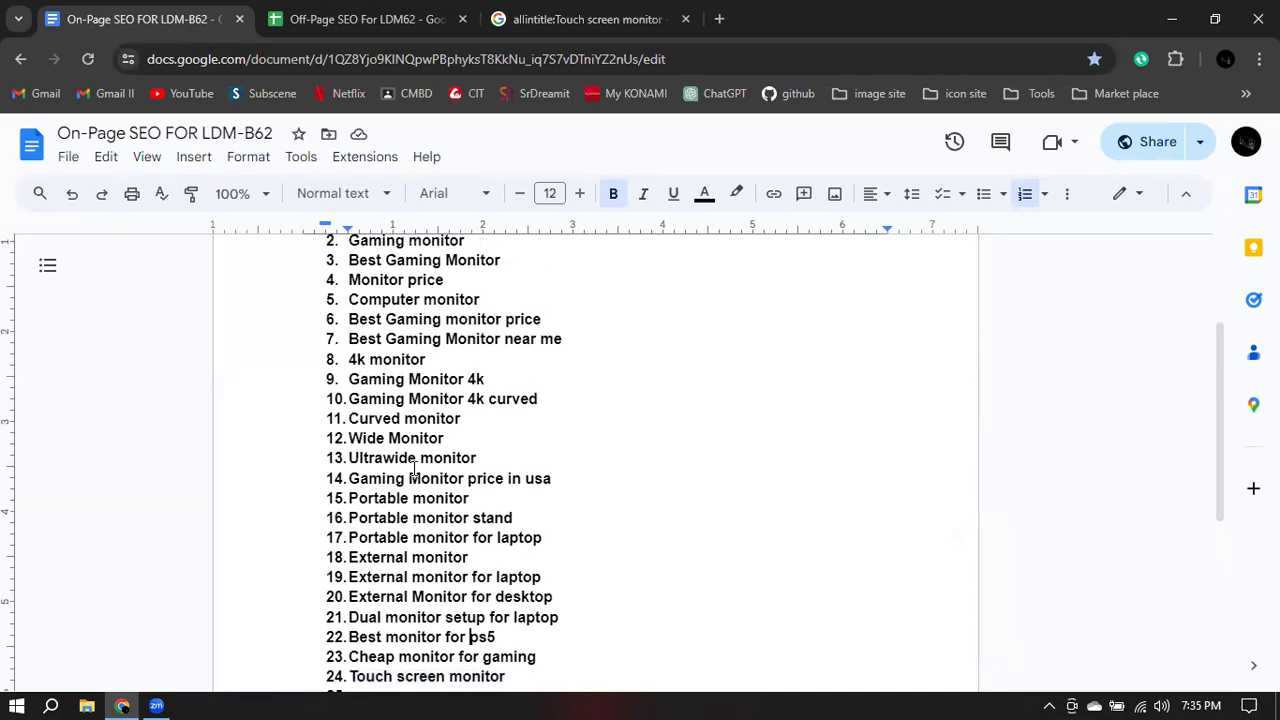
pyautogui.scroll(-4, 414, 468)
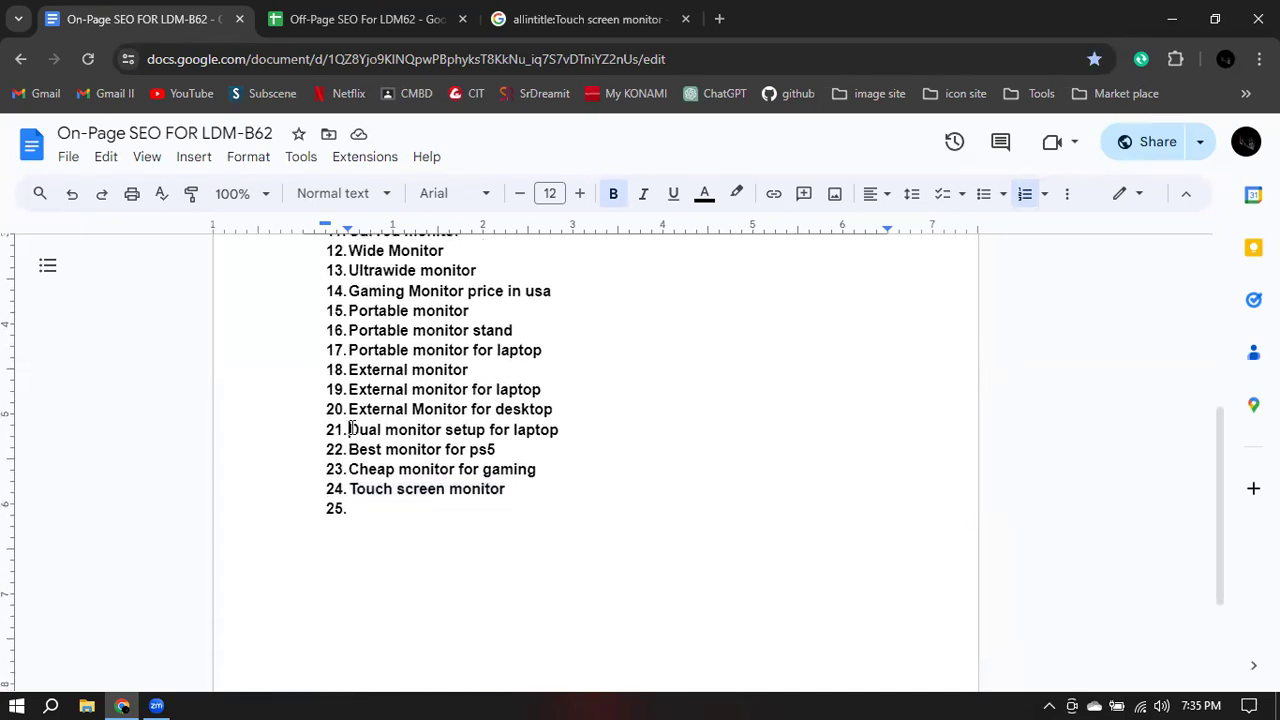
pyautogui.moveTo(352, 429); pyautogui.dragTo(563, 434)
pyautogui.rightClick(548, 432)
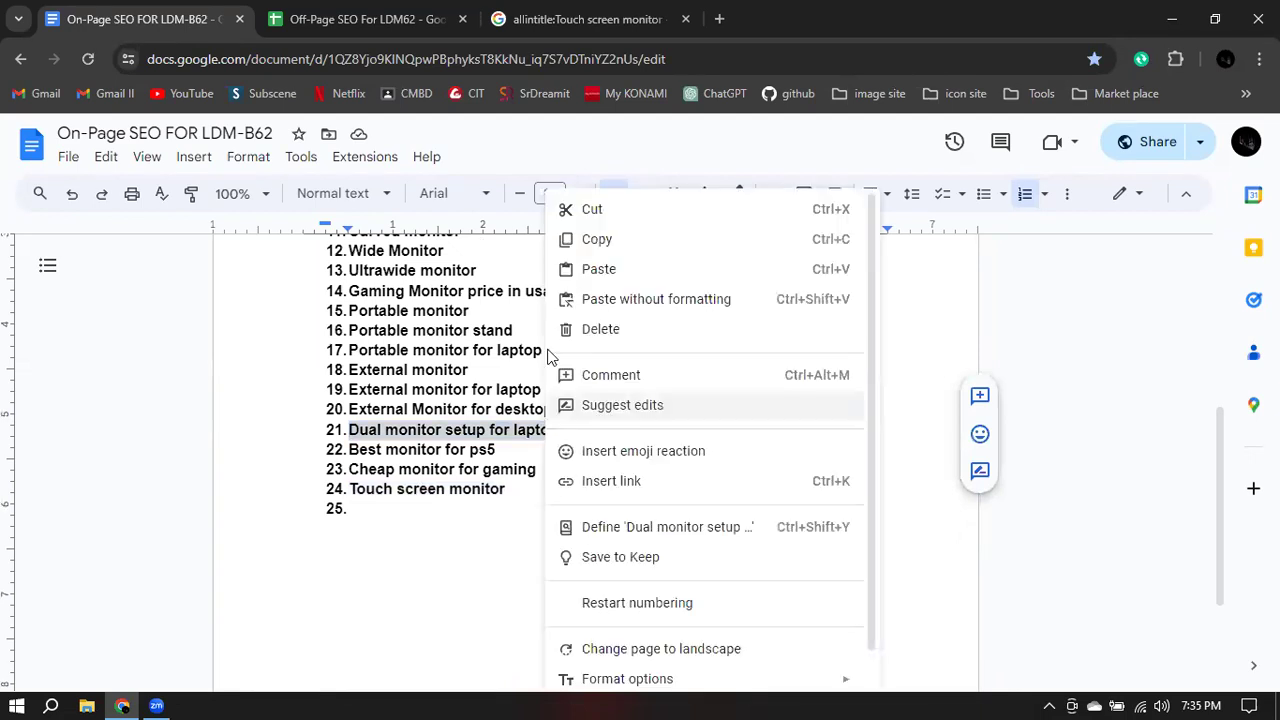
pyautogui.click(585, 244)
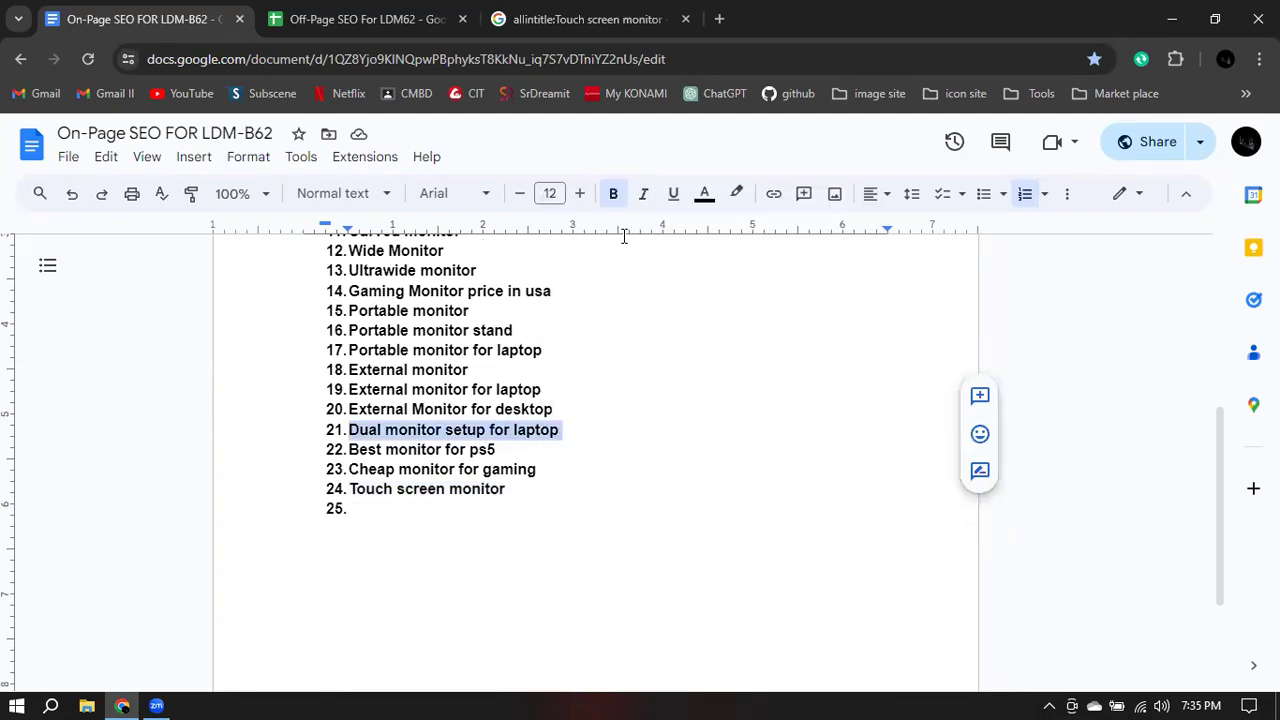
# - Replace the previous Google query with the copied keyword "Dual monitor setup for laptop" and run the search
pyautogui.click(590, 19)
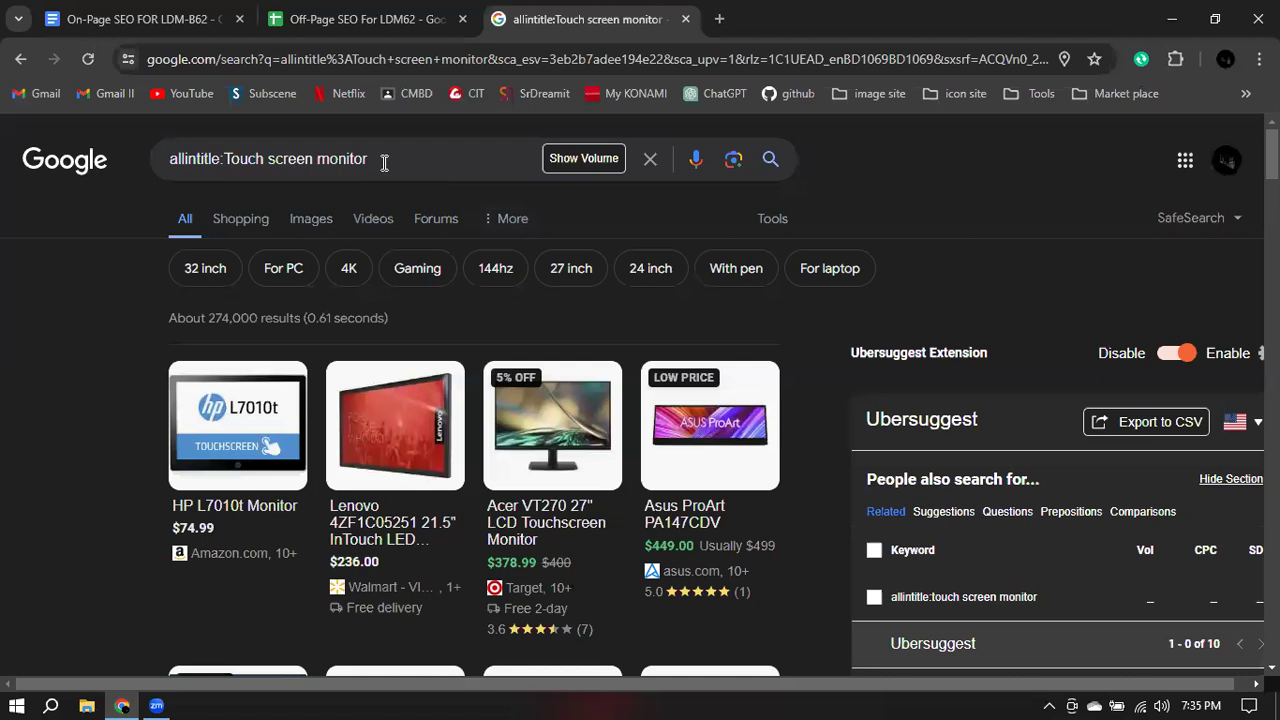
pyautogui.tripleClick(384, 163)
pyautogui.hotkey('ctrl', 'v')
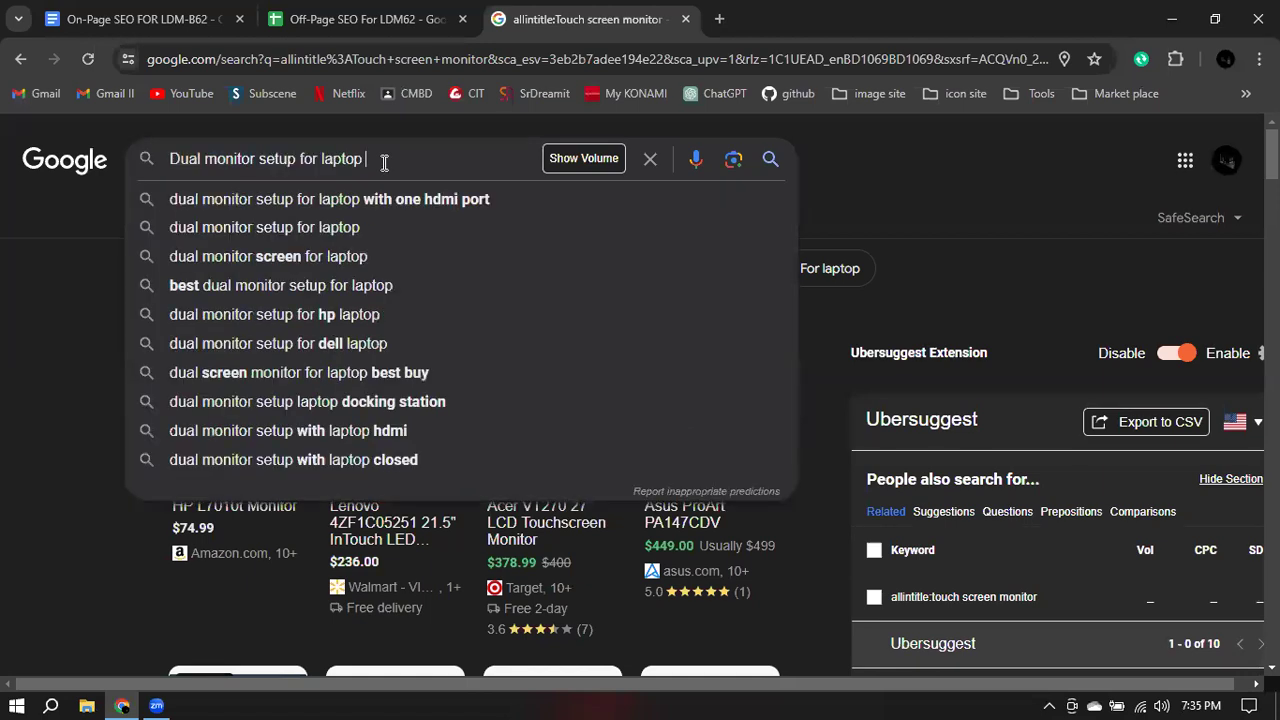
pyautogui.press('Return')
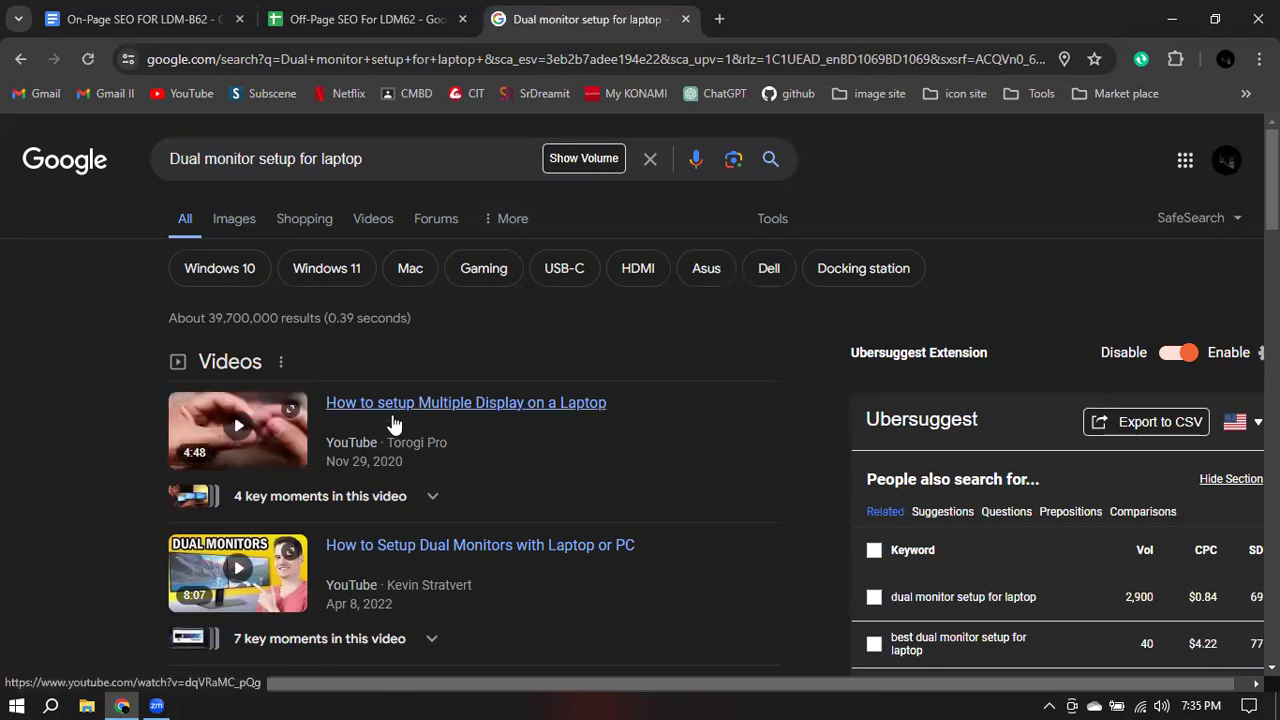
# - Examine the domain authority of the sites in the "Dual monitor setup for laptop" results and the keyword's monthly search volume
pyautogui.scroll(-2, 393, 425)
pyautogui.scroll(-3, 393, 425)
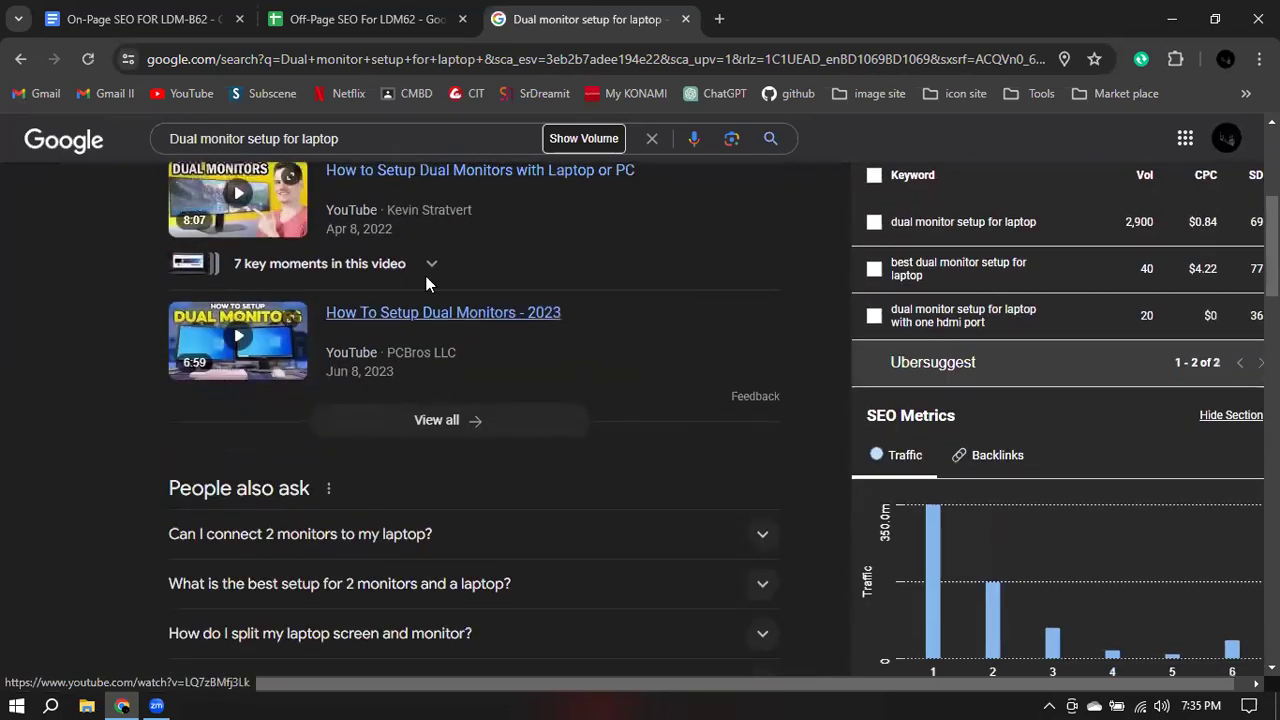
pyautogui.scroll(-8, 425, 285)
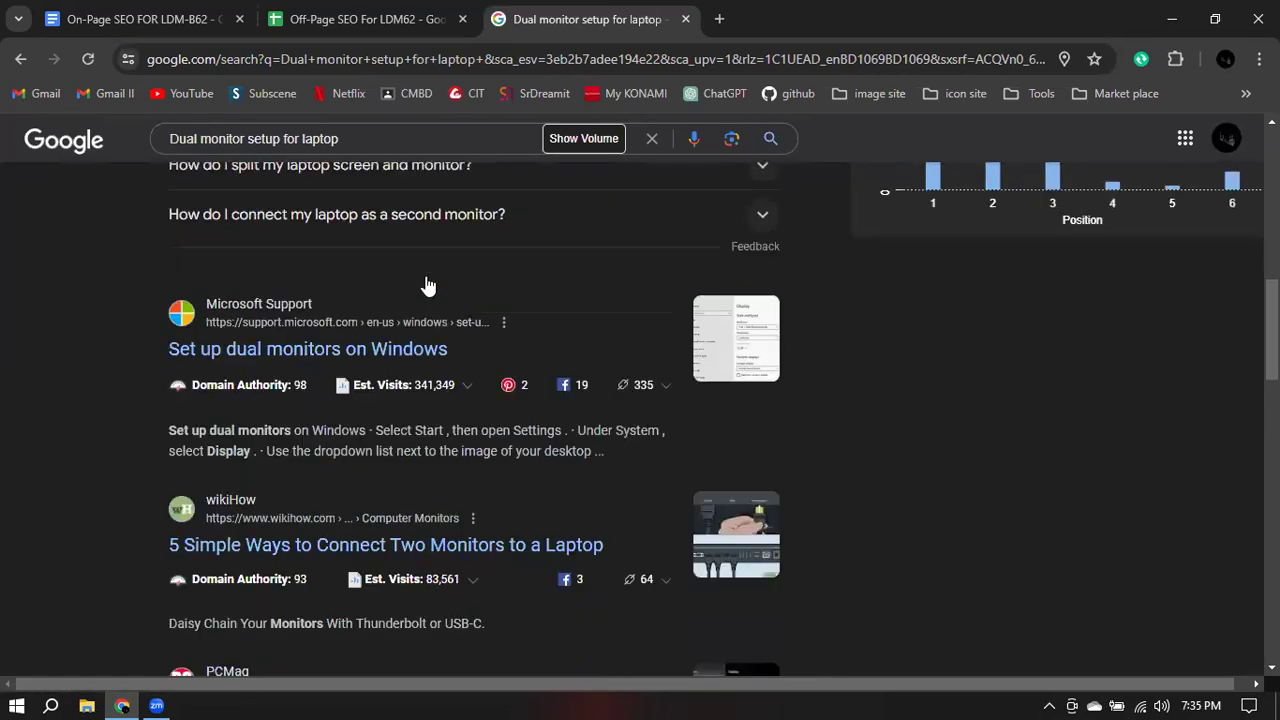
pyautogui.scroll(-8, 426, 277)
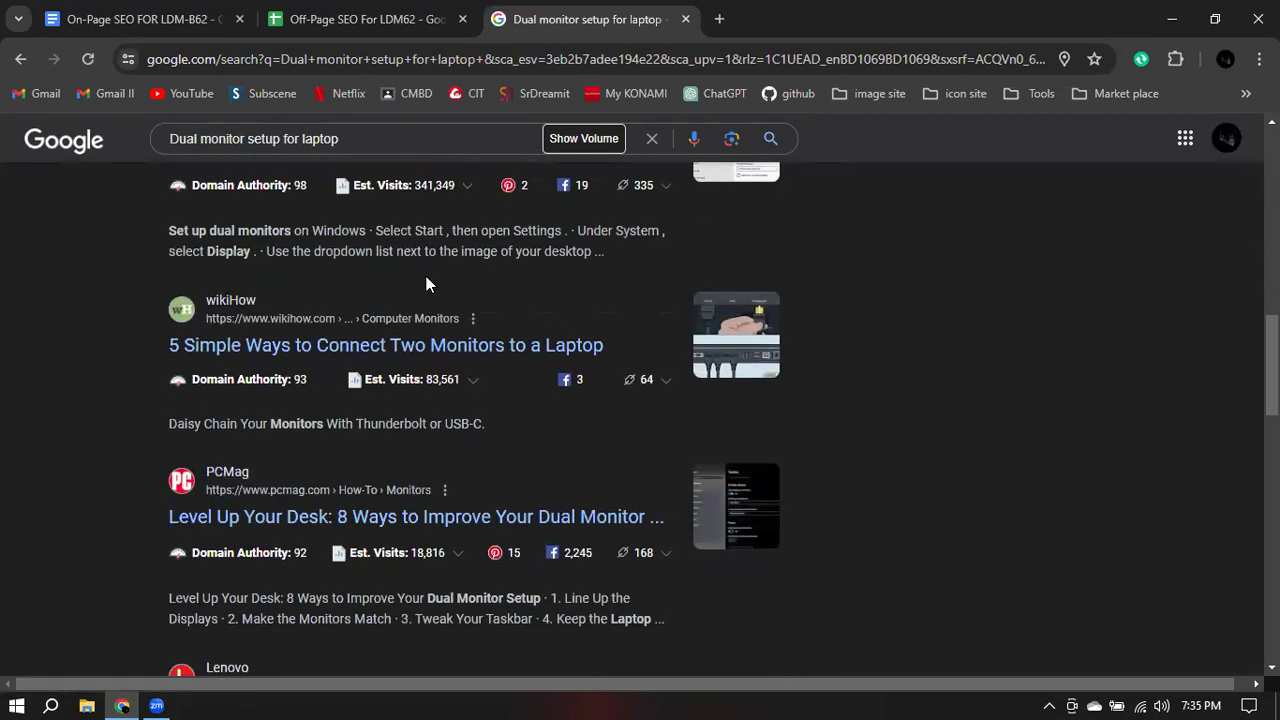
pyautogui.scroll(-2, 426, 285)
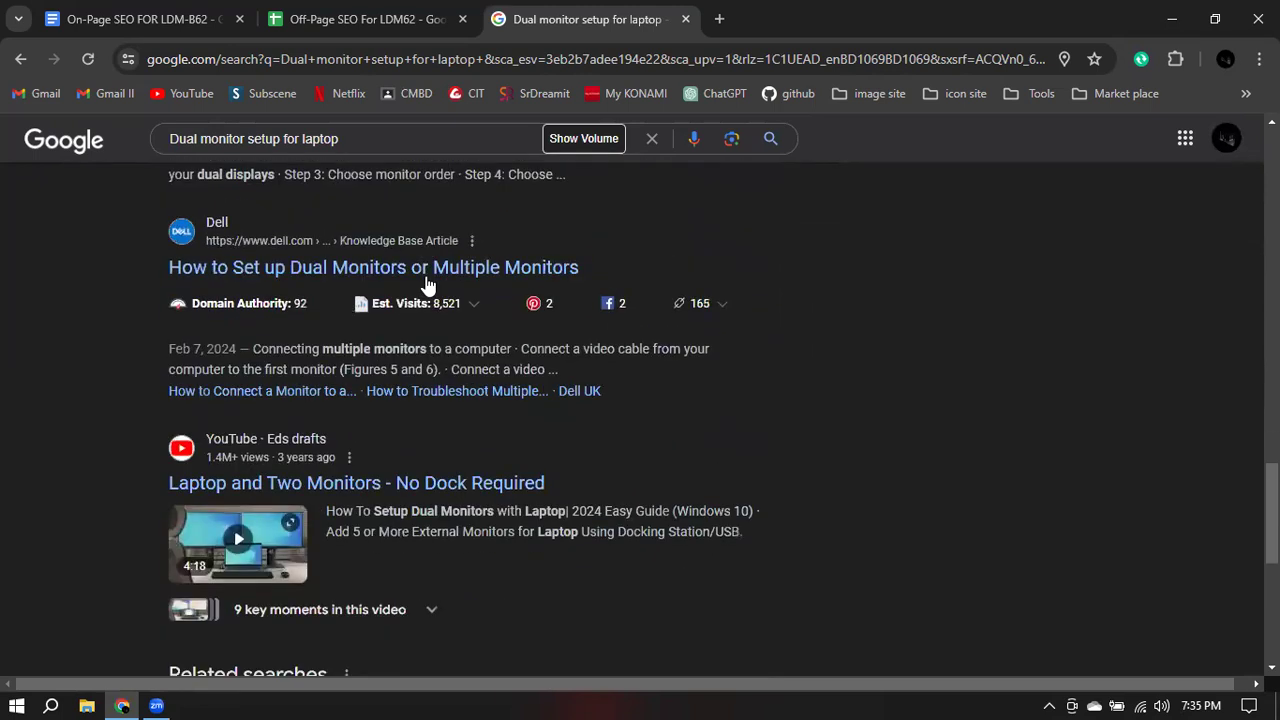
pyautogui.scroll(-6, 352, 308)
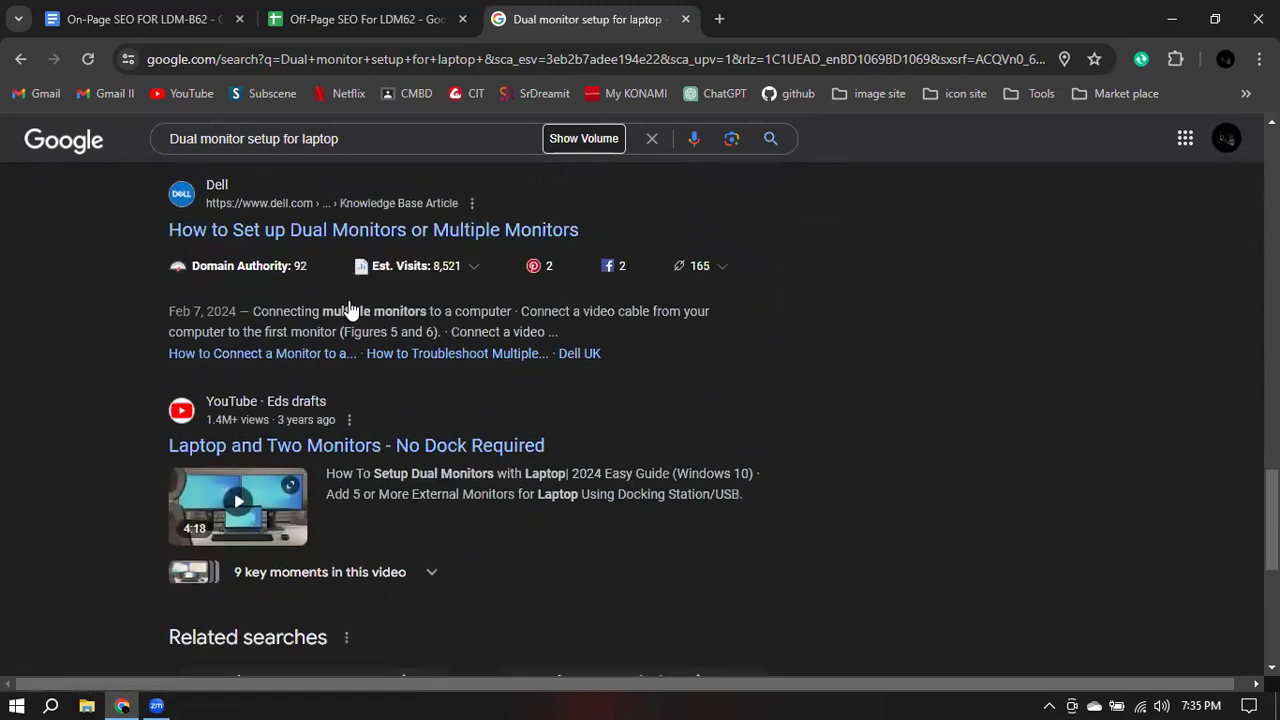
pyautogui.scroll(10, 352, 308)
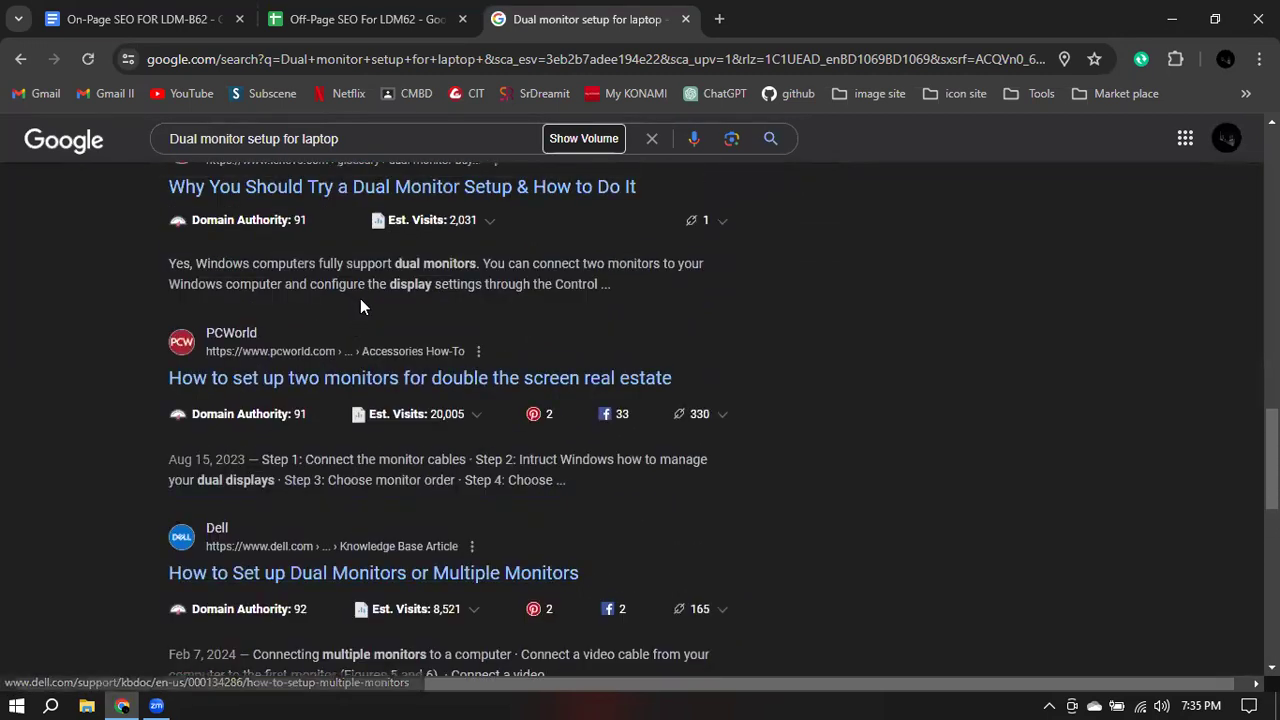
pyautogui.scroll(5, 360, 305)
pyautogui.scroll(10, 360, 298)
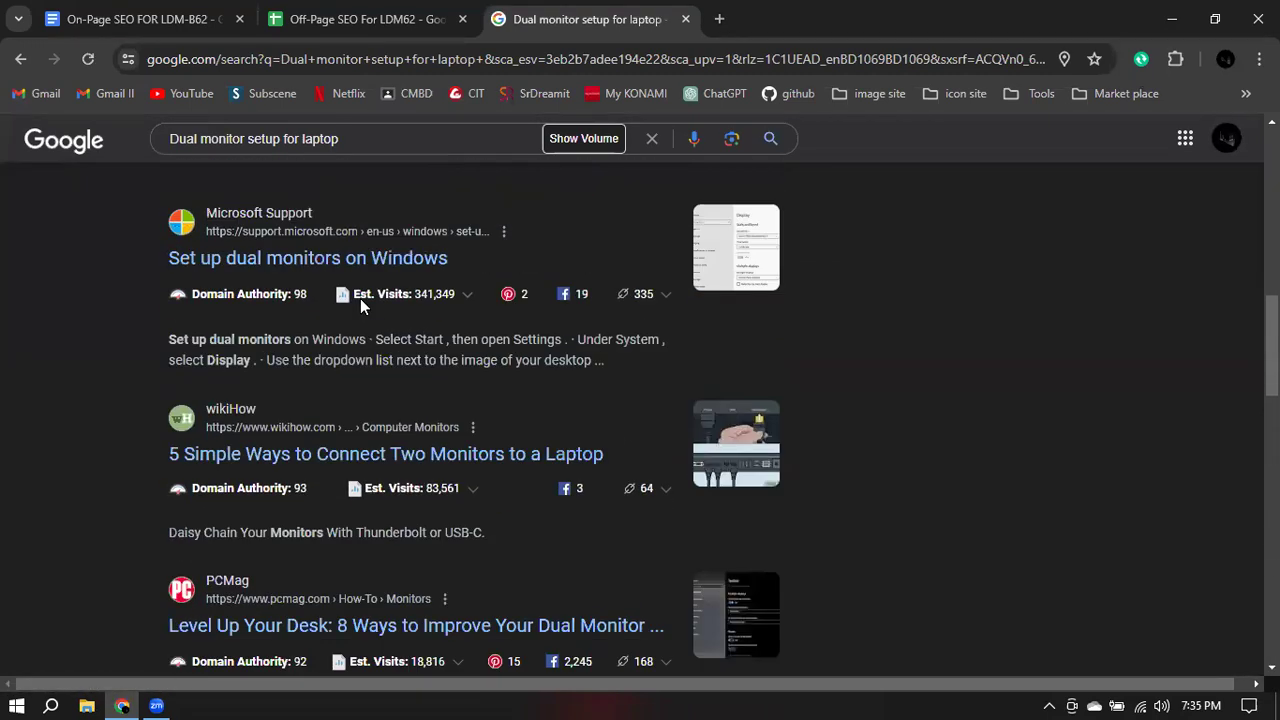
pyautogui.scroll(3, 360, 300)
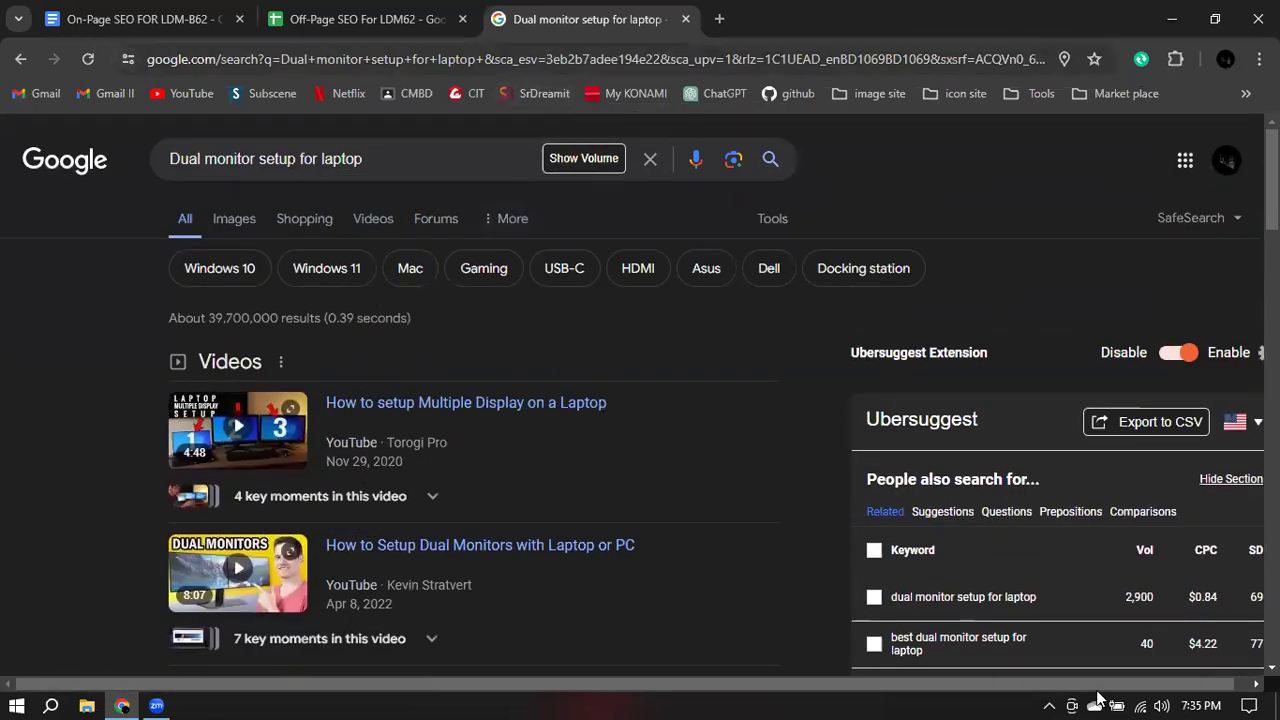
pyautogui.moveTo(1126, 598); pyautogui.dragTo(1155, 596)
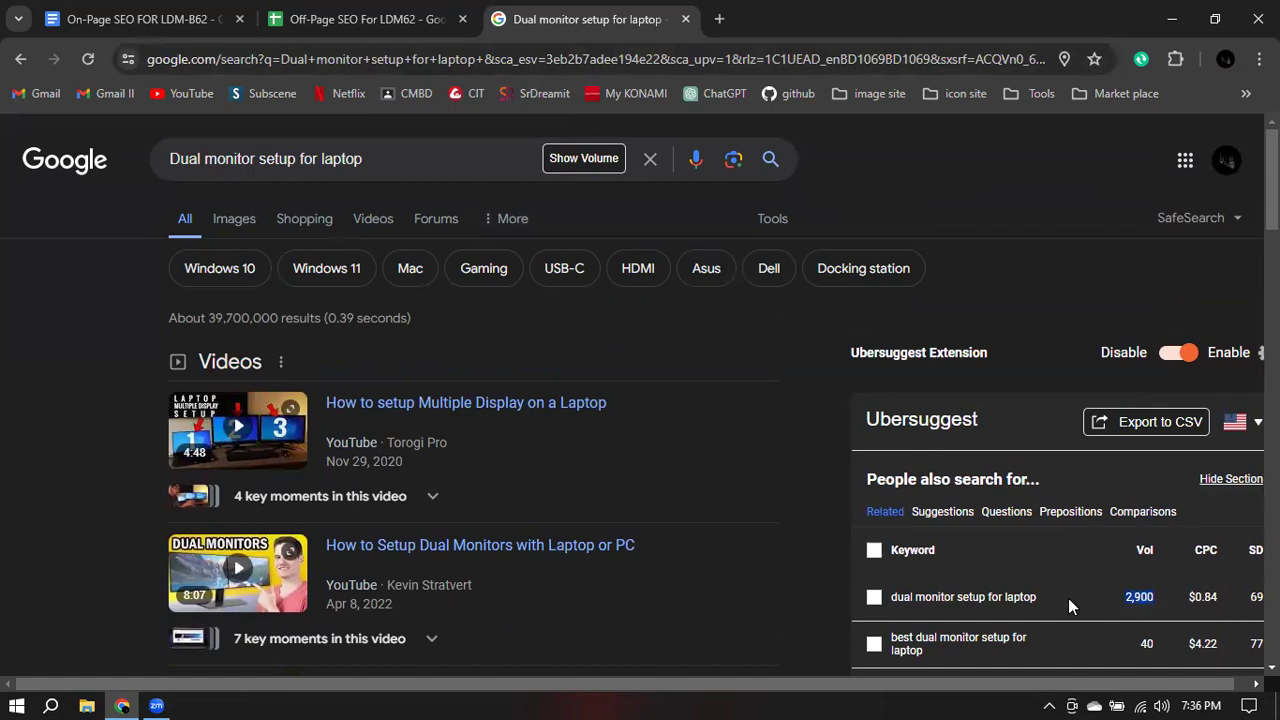
# - Add the "allintitle:" operator before "Dual monitor setup for laptop" in the Google query and run the search
pyautogui.click(174, 162)
pyautogui.write('all')
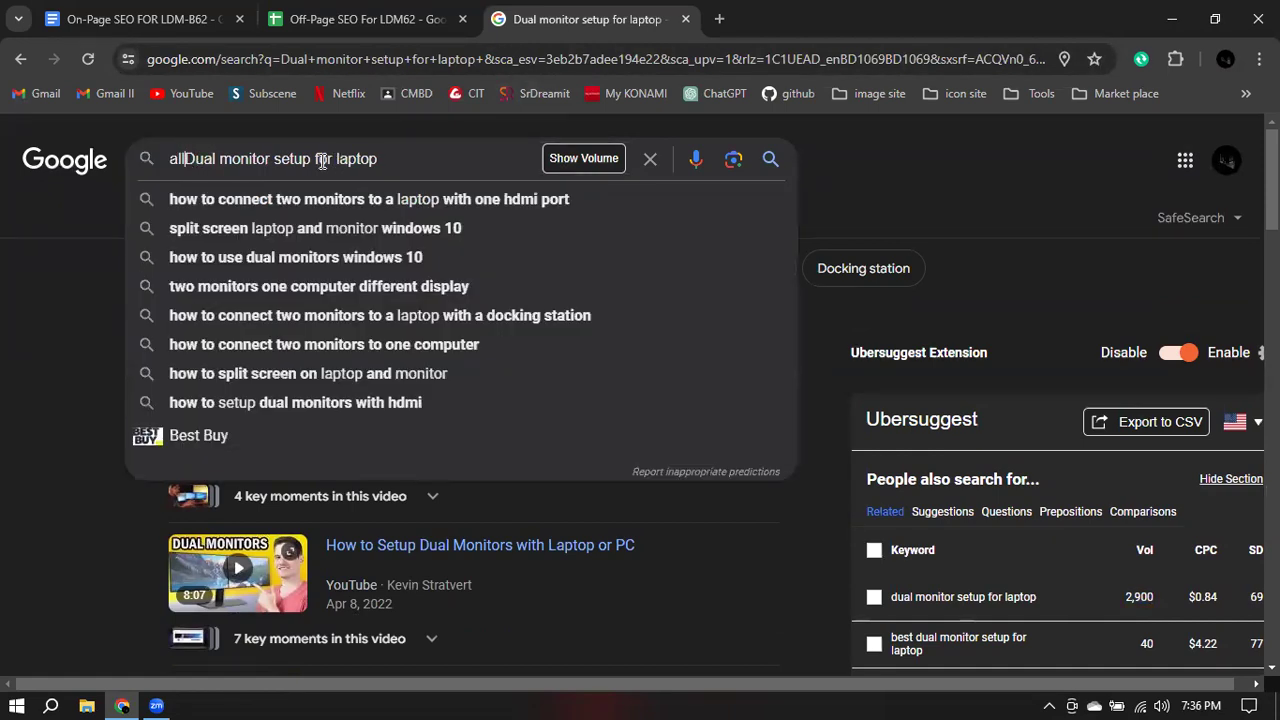
pyautogui.write('intitle:')
pyautogui.press('Return')
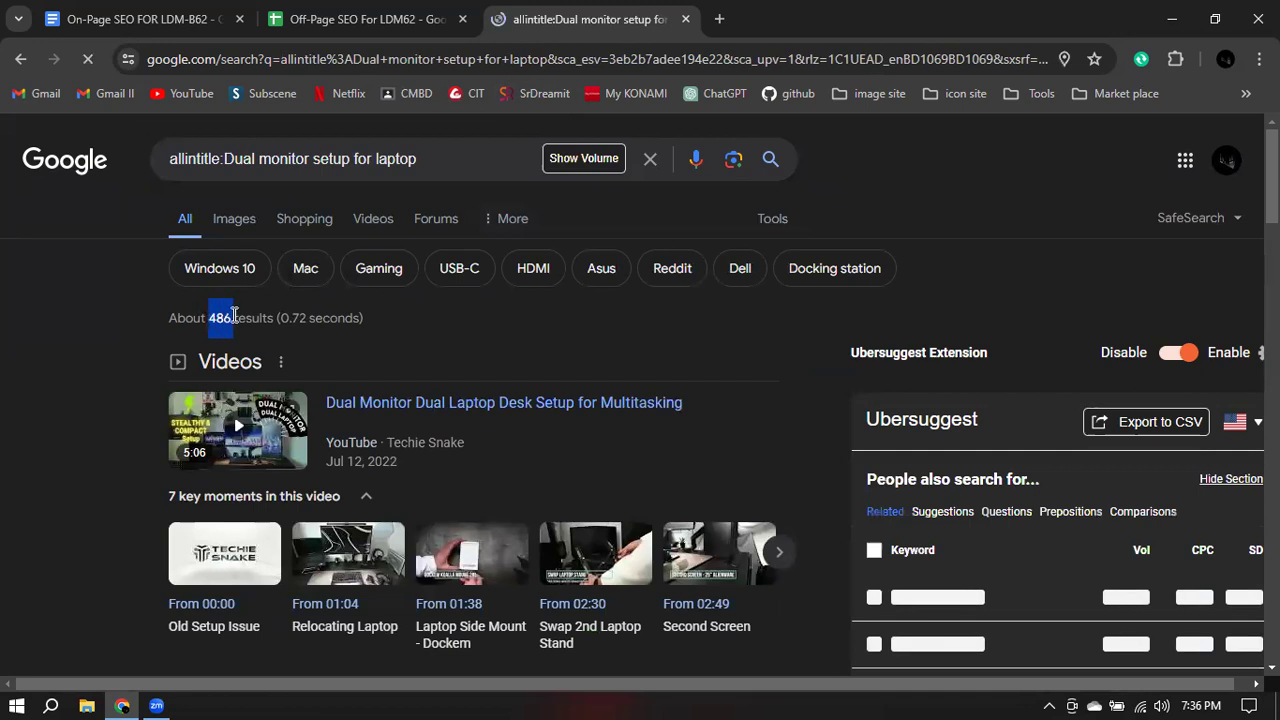
# - Record 2900 monthly searches, 486 all-in-title results and a DA of 95 in row 11 of the Off-Page SEO spreadsheet
pyautogui.hotkey('ctrl', 'Tab')
pyautogui.hotkey('ctrl', 'Tab')
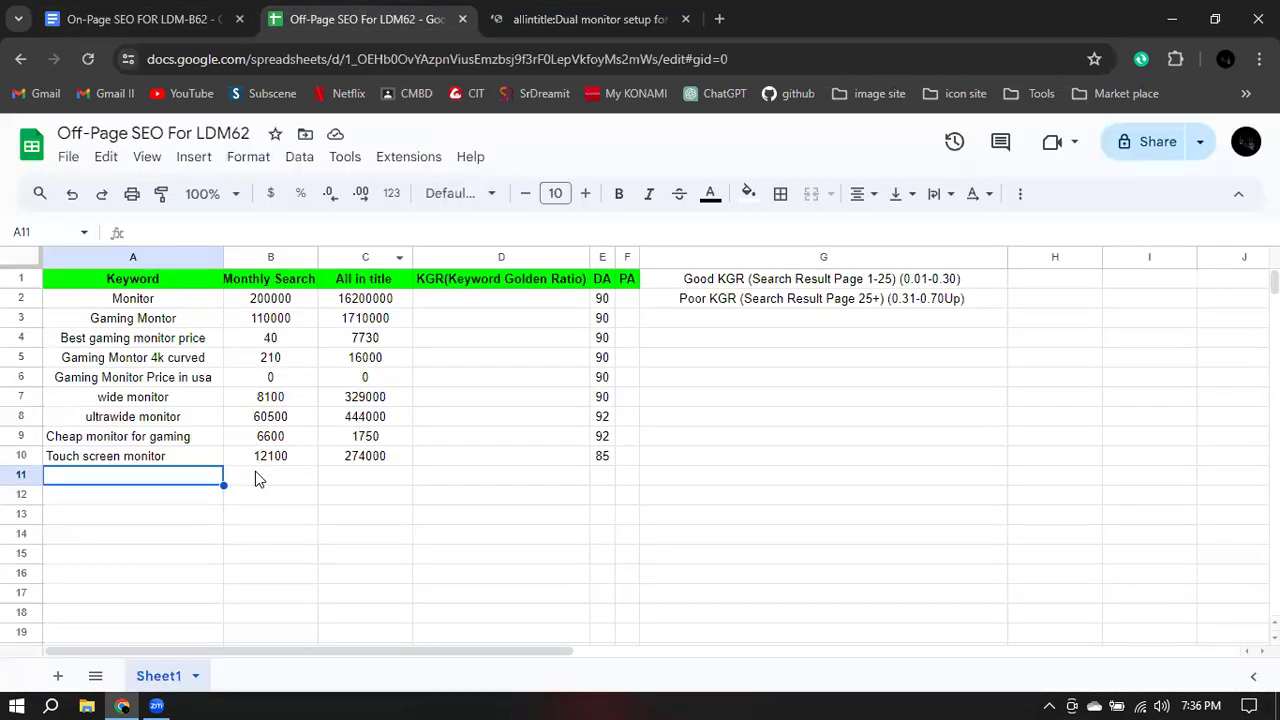
pyautogui.click(259, 477)
pyautogui.write('2900')
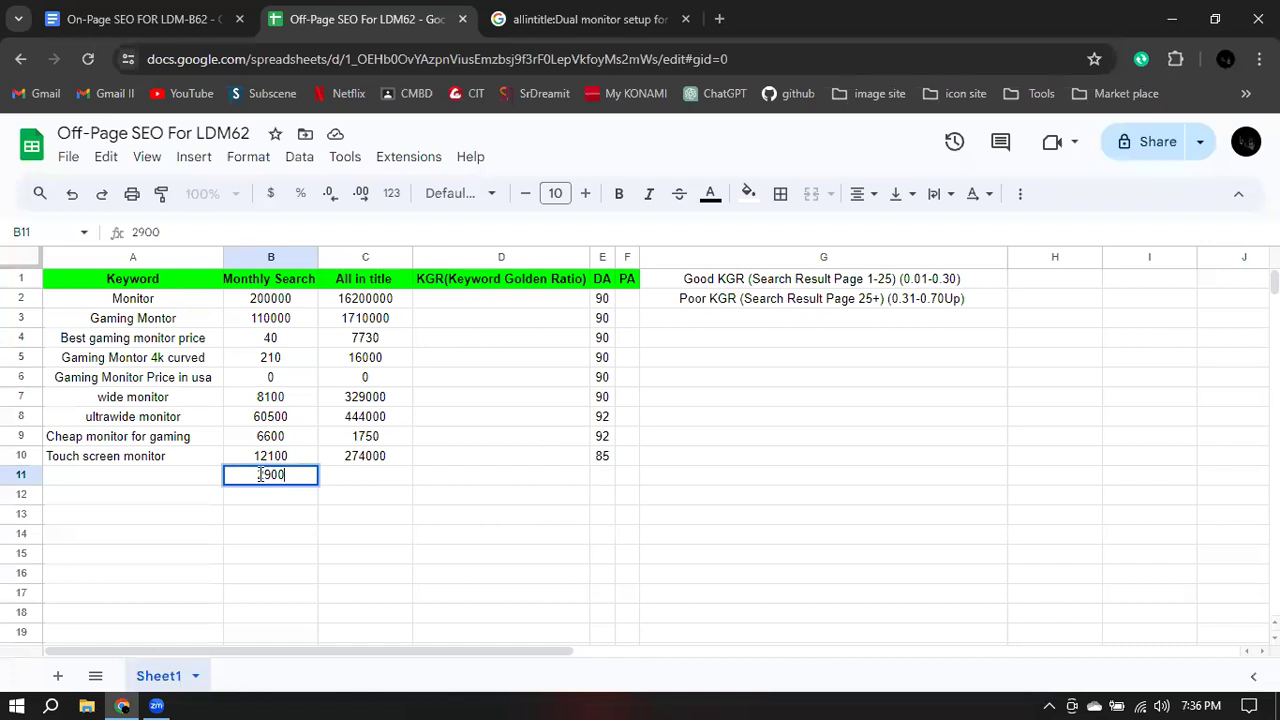
pyautogui.press('Tab')
pyautogui.write('486')
pyautogui.click(597, 478)
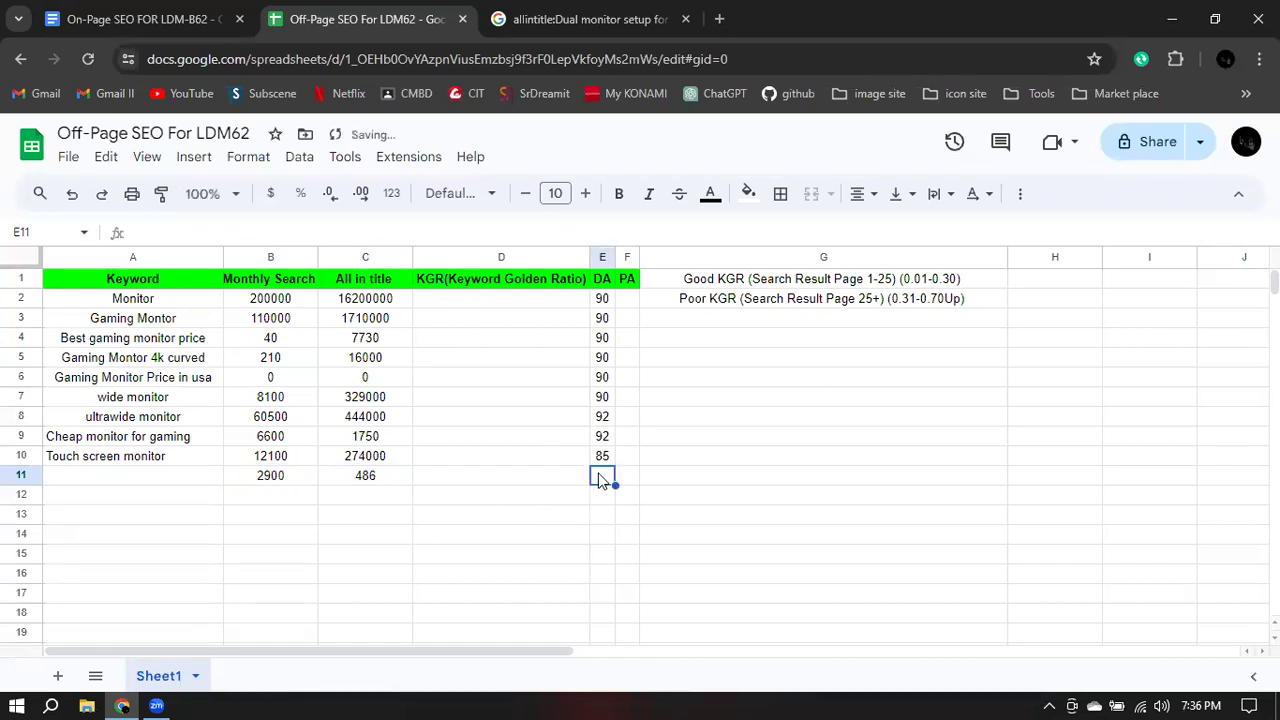
pyautogui.write('95')
# - Enter the keyword "Dual monitor setup for laptop" in cell A11 as non-bold text with font size 10
pyautogui.click(157, 462)
pyautogui.click(157, 478)
pyautogui.rightClick(157, 478)
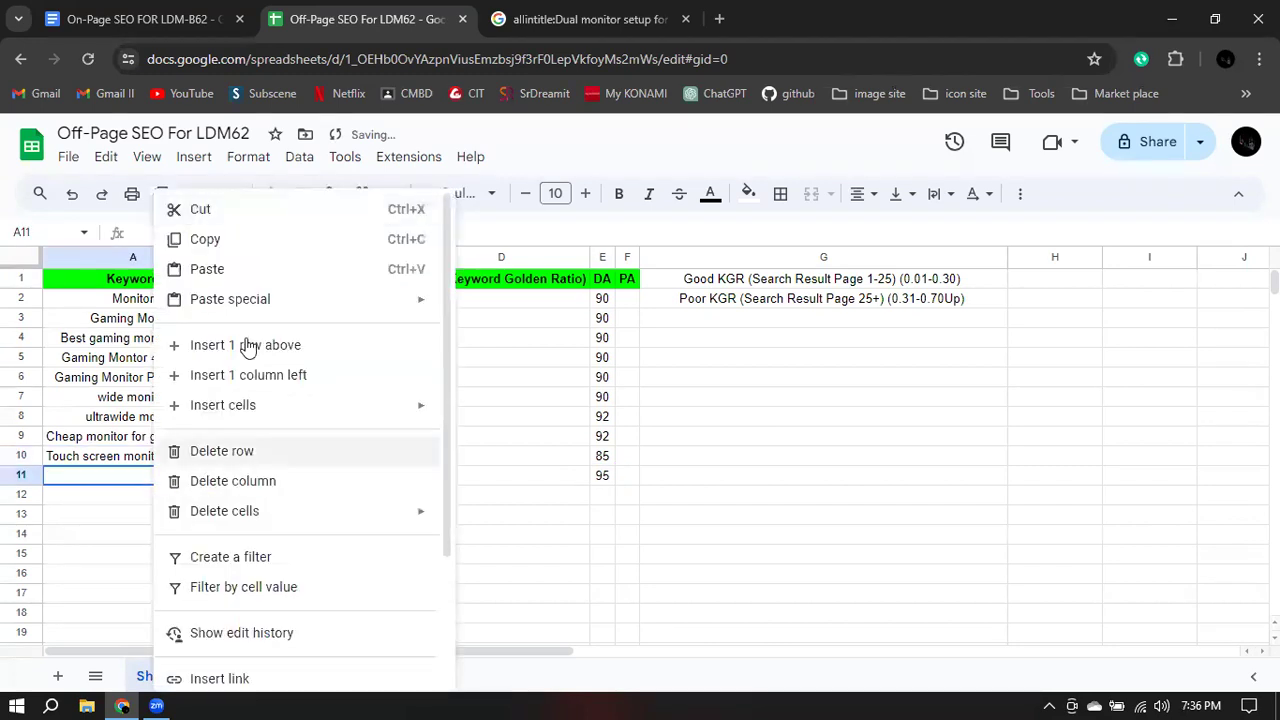
pyautogui.click(247, 281)
pyautogui.click(525, 193)
pyautogui.click(525, 193)
pyautogui.click(620, 193)
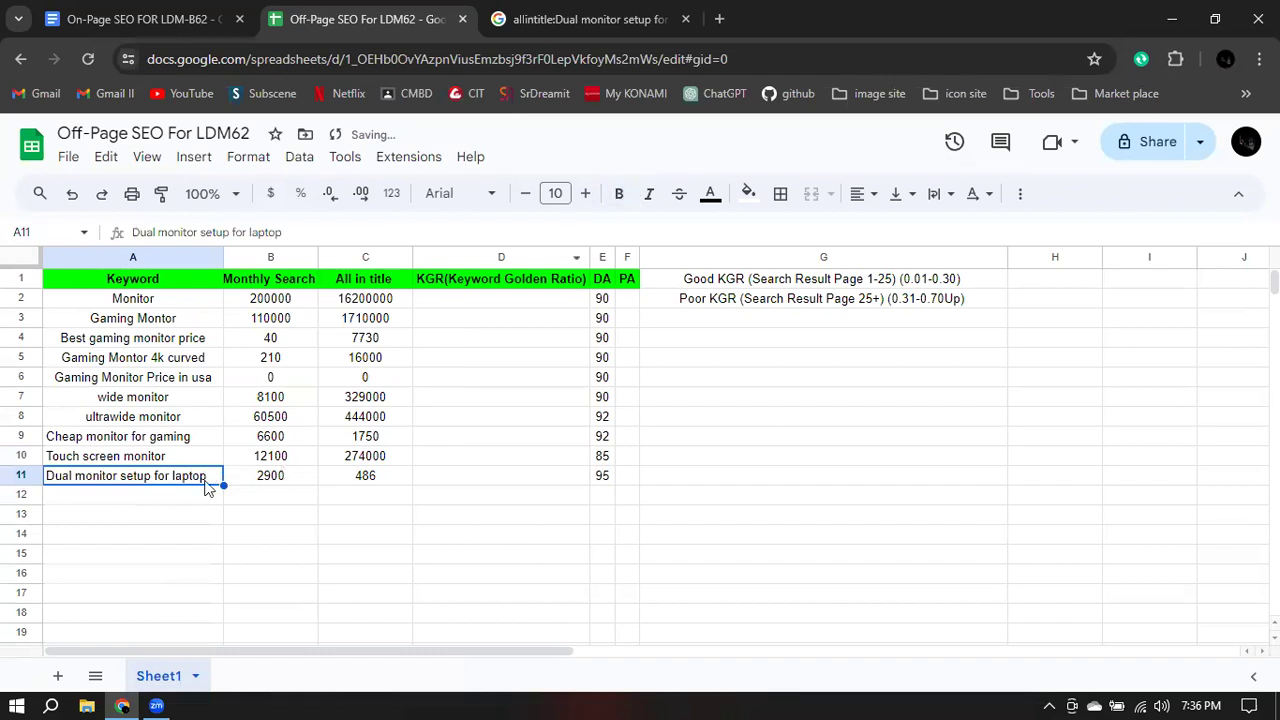
pyautogui.click(185, 498)
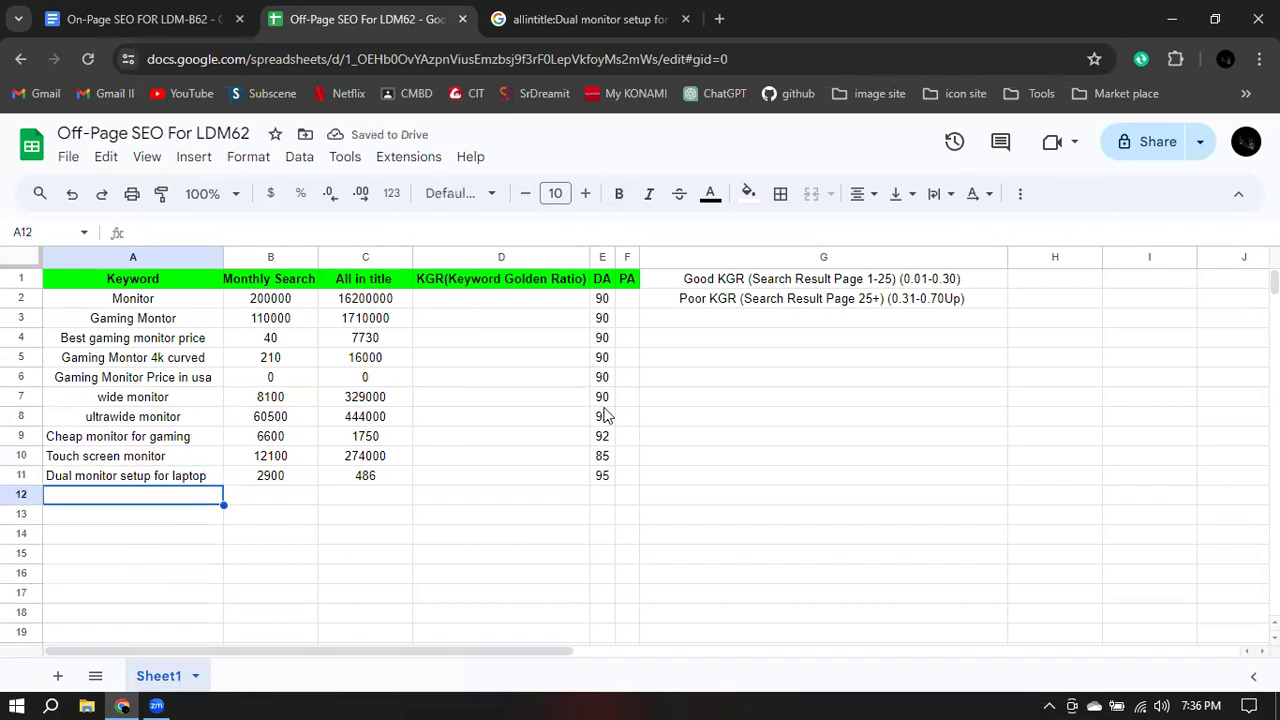
# - Compare the On-Page SEO document's keywords with the recorded ones and copy keyword 17, "Portable monitor for laptop"
pyautogui.click(206, 12)
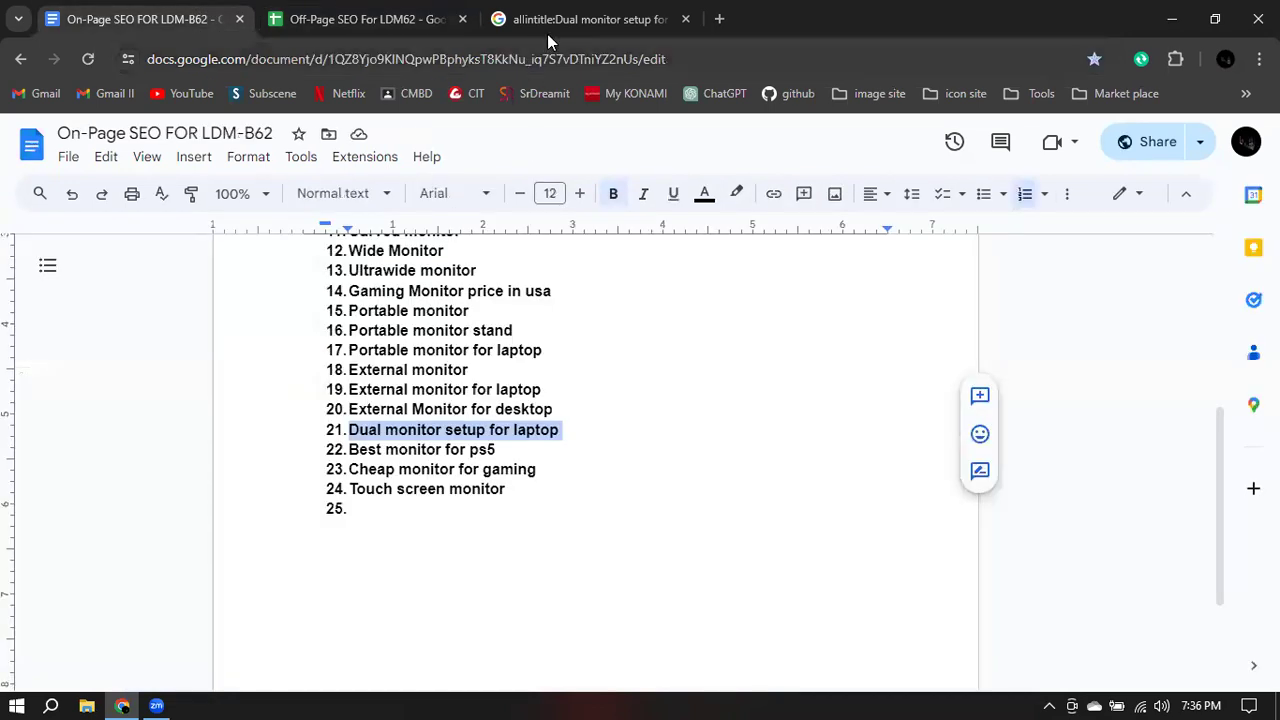
pyautogui.click(370, 19)
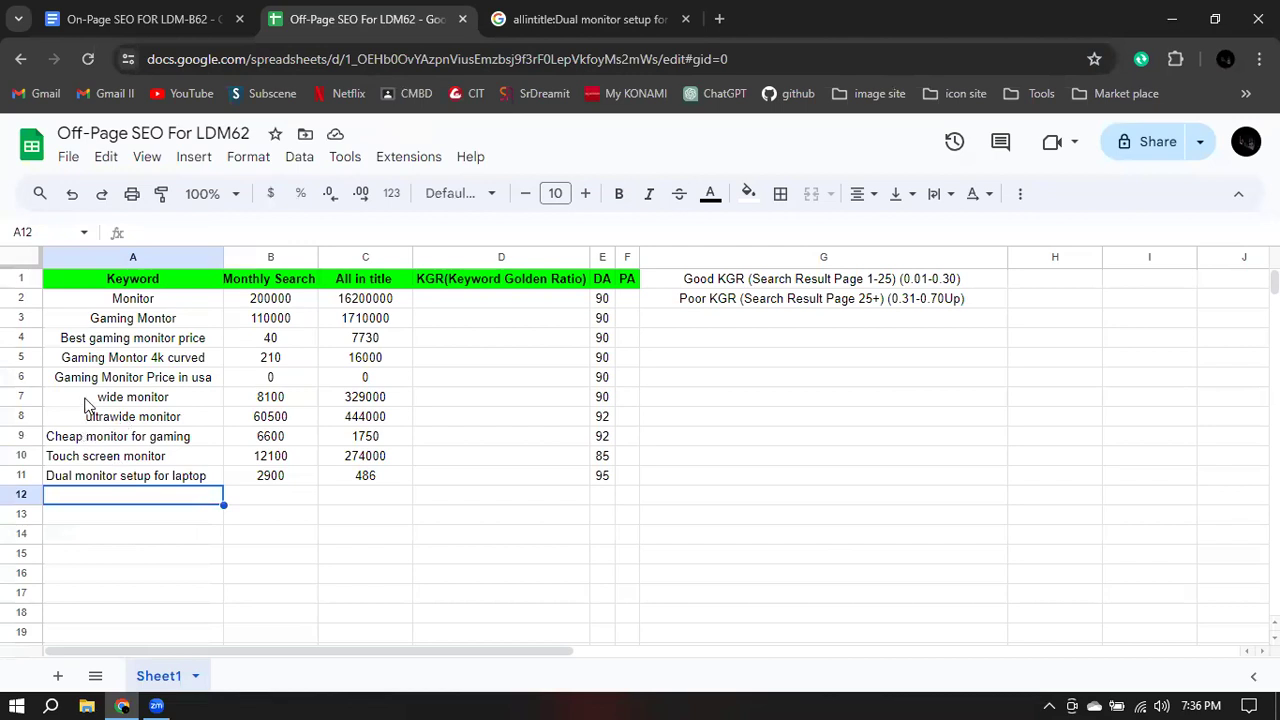
pyautogui.click(136, 362)
pyautogui.click(136, 436)
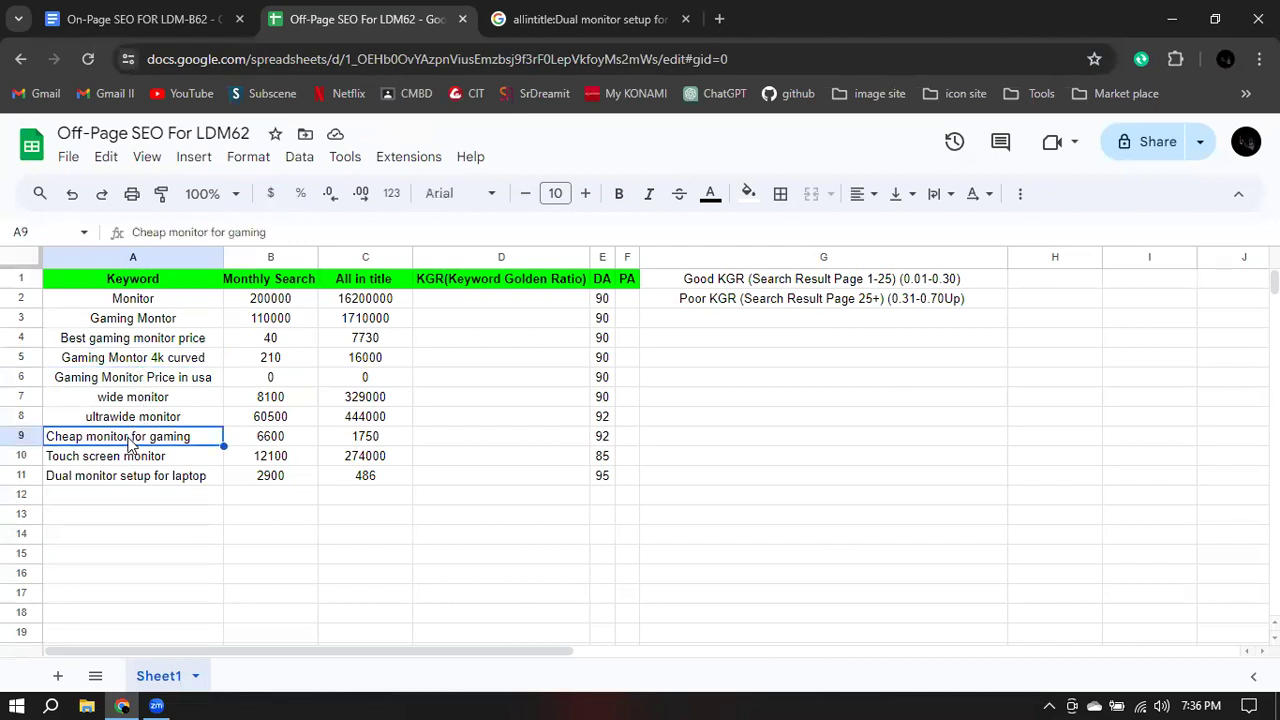
pyautogui.click(130, 457)
pyautogui.click(162, 420)
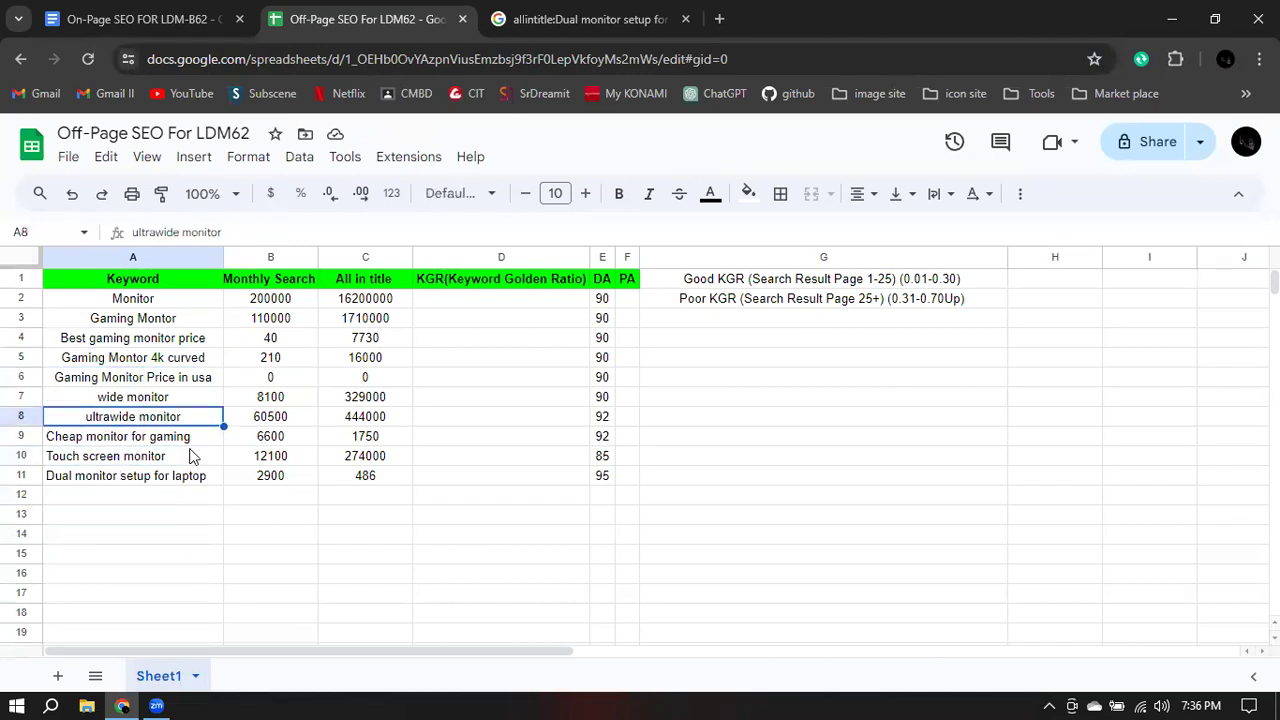
pyautogui.click(150, 19)
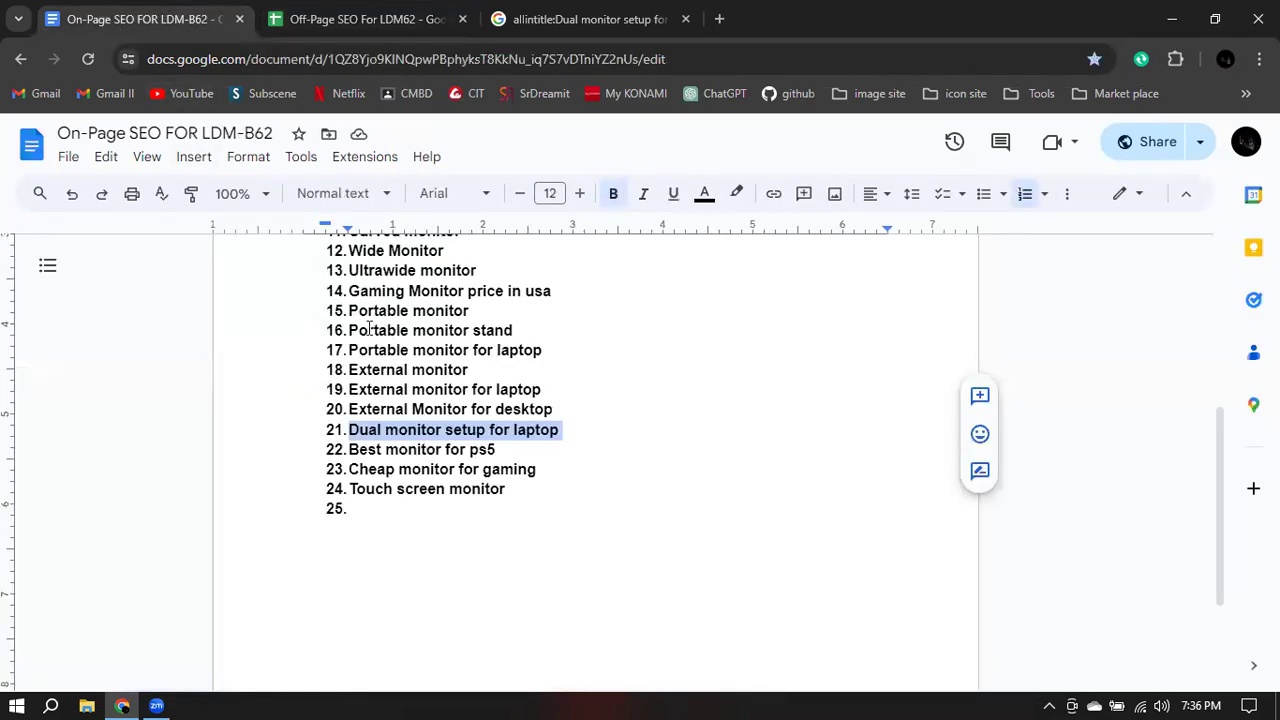
pyautogui.click(370, 411)
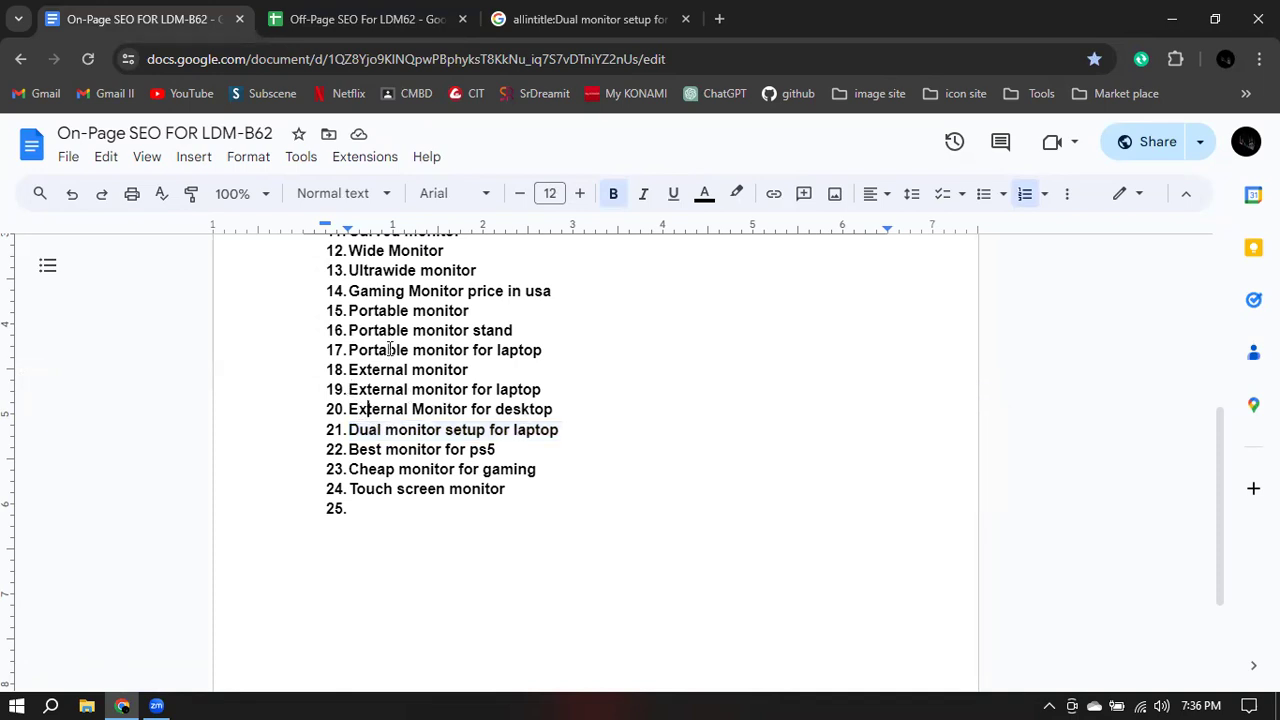
pyautogui.moveTo(350, 350); pyautogui.dragTo(551, 352)
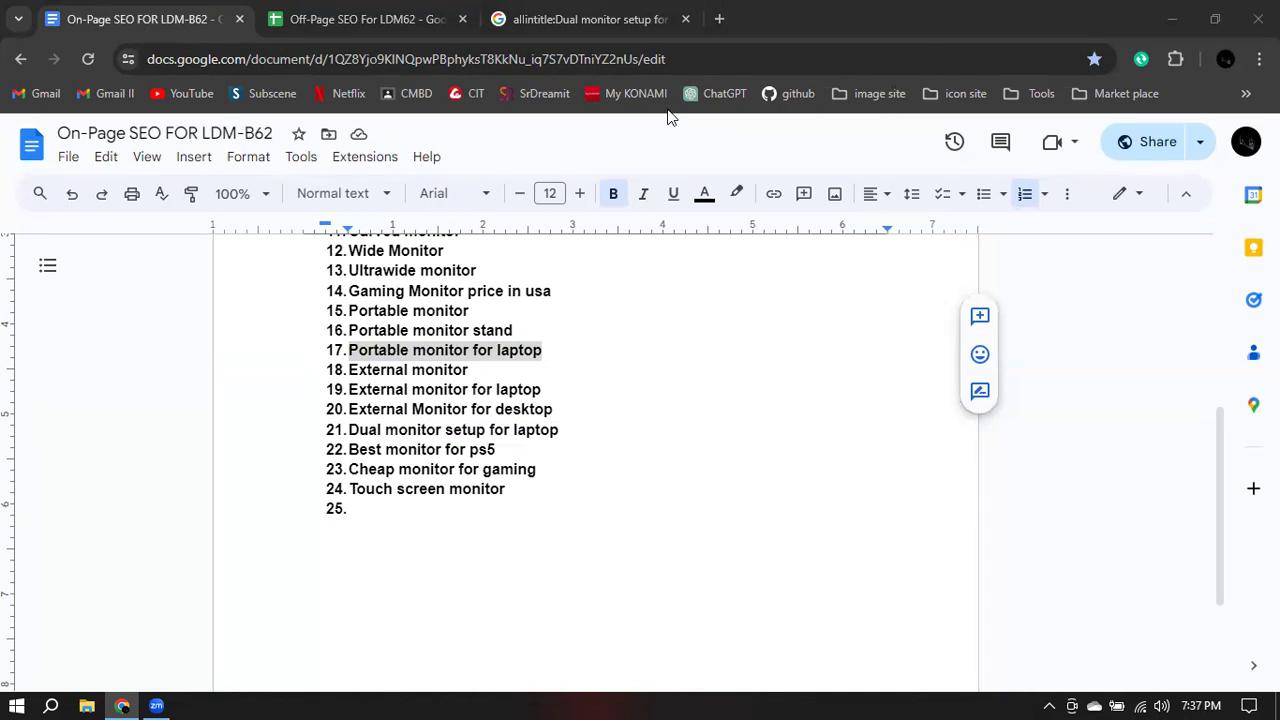
pyautogui.click(538, 351)
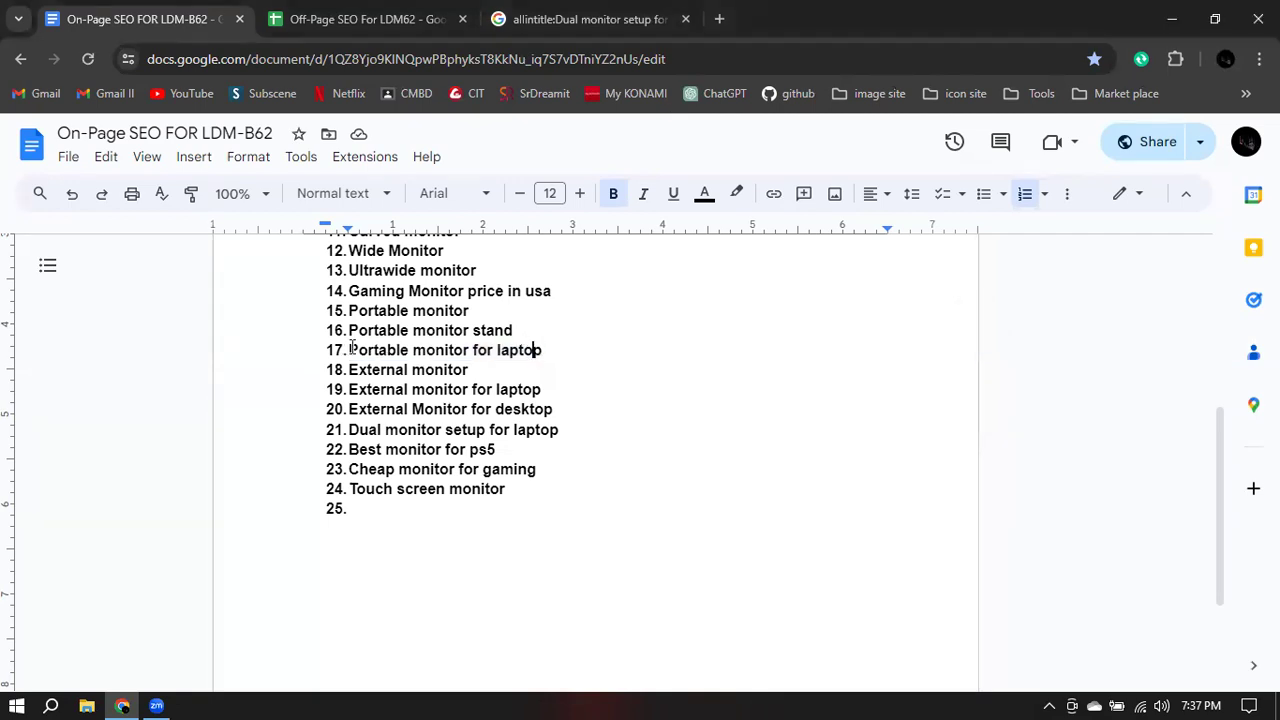
pyautogui.moveTo(352, 350); pyautogui.dragTo(546, 352)
pyautogui.hotkey('ctrl', 'c')
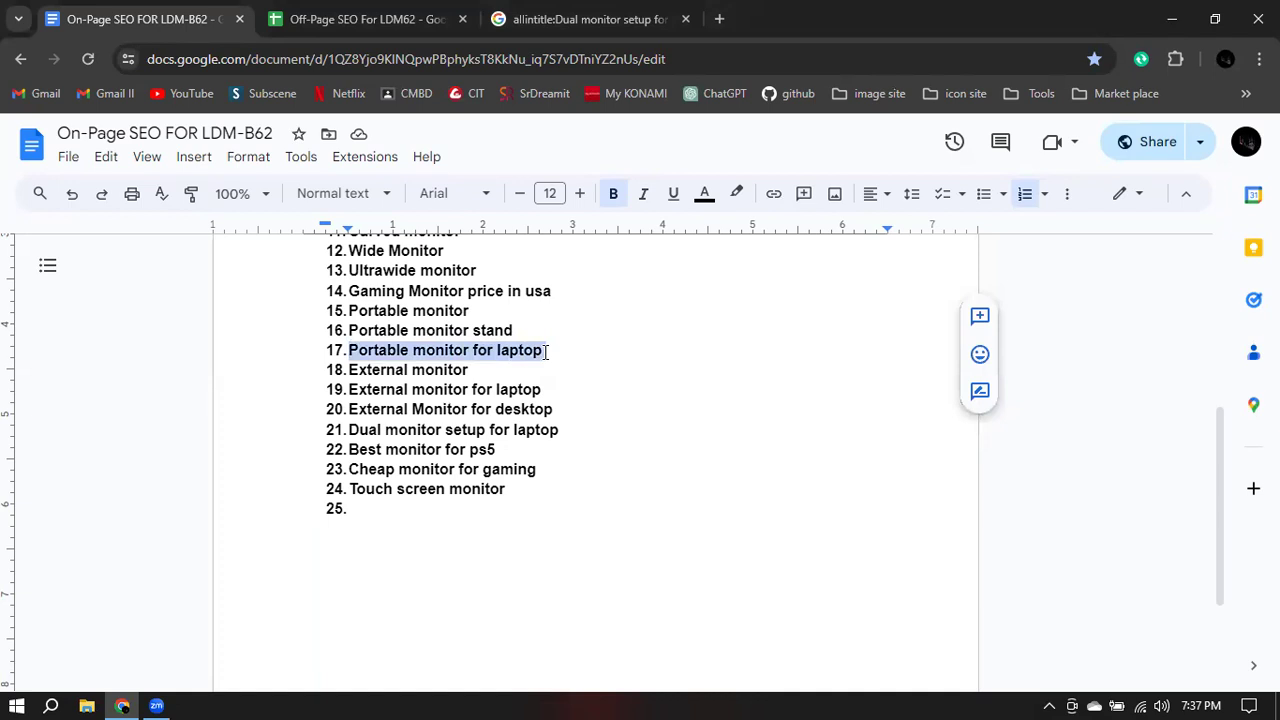
# - Search Google for the copied keyword "Portable monitor for laptop" and examine the domain authority of the resulting sites
pyautogui.click(566, 24)
pyautogui.doubleClick(444, 152)
pyautogui.hotkey('ctrl', 'a')
pyautogui.hotkey('ctrl', 'v')
pyautogui.press('Return')
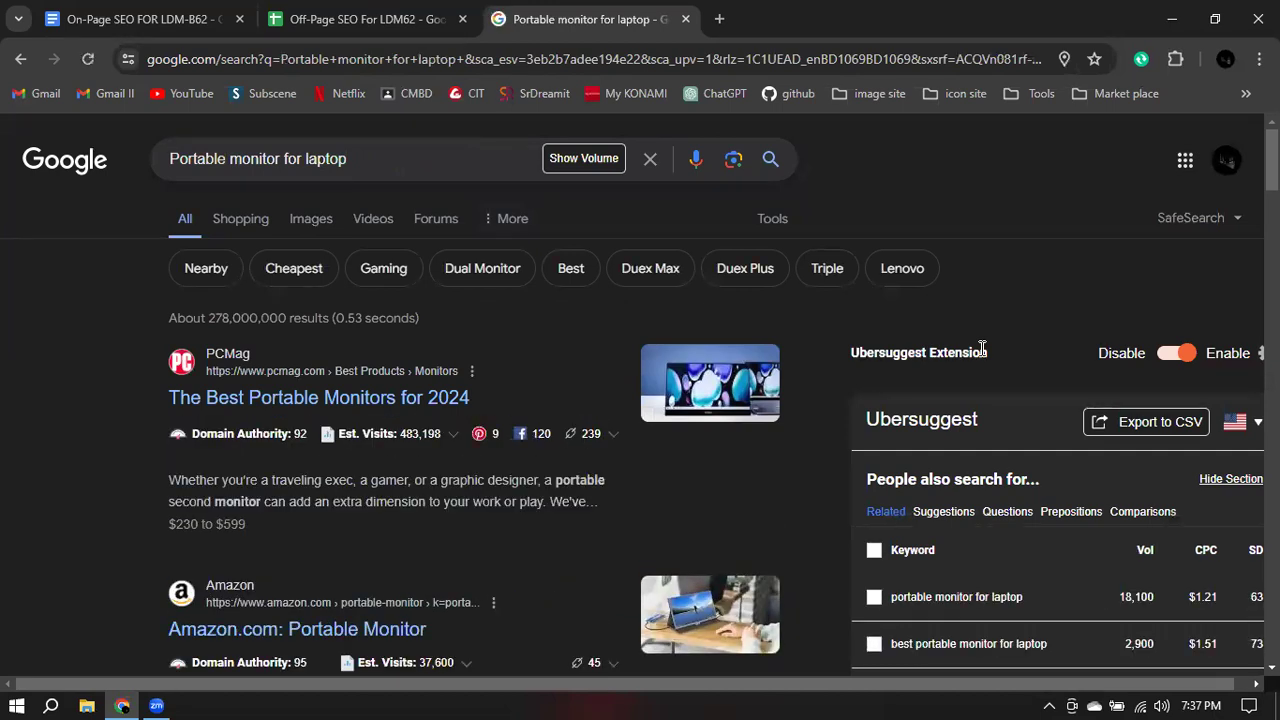
pyautogui.scroll(-2, 1010, 400)
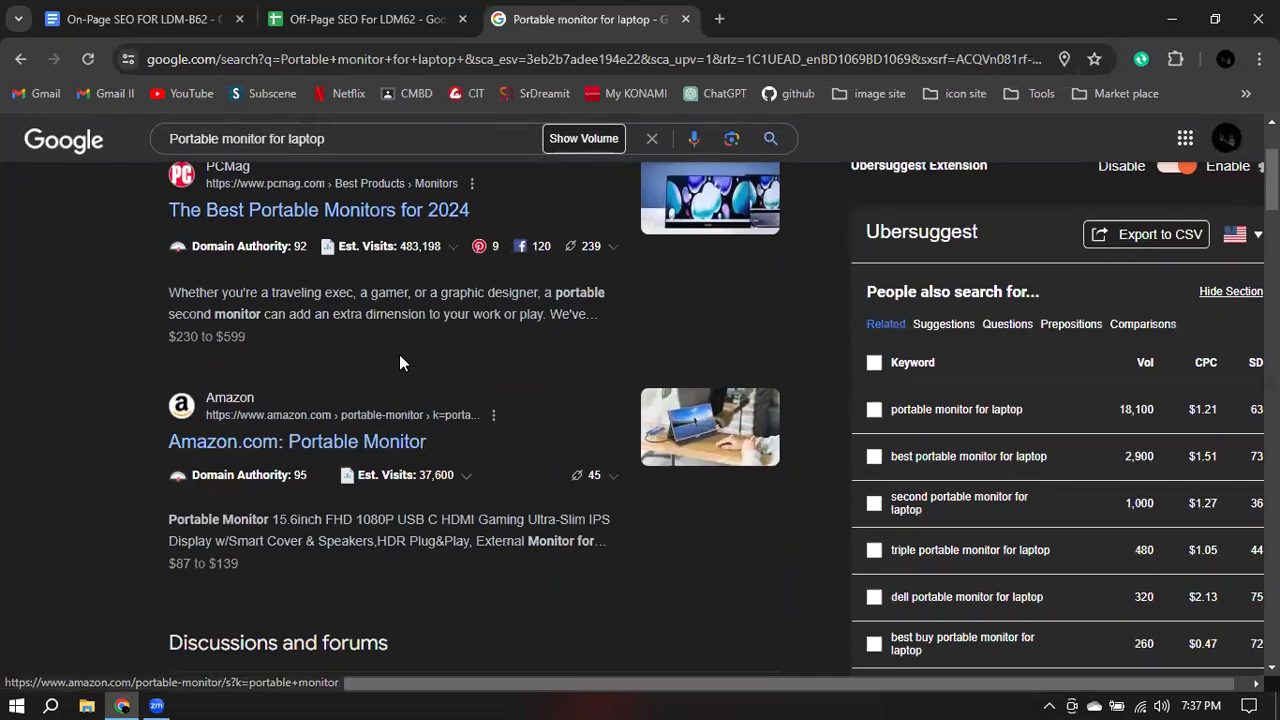
pyautogui.scroll(-7, 330, 500)
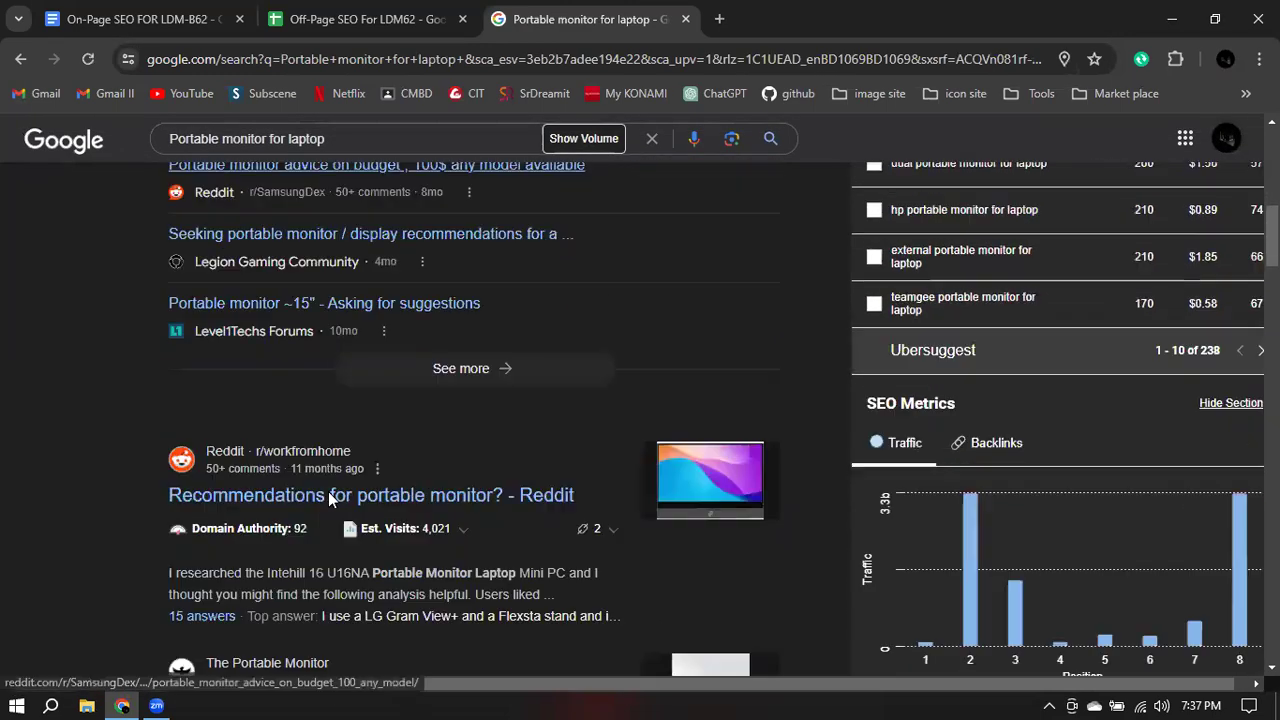
pyautogui.scroll(7, 457, 435)
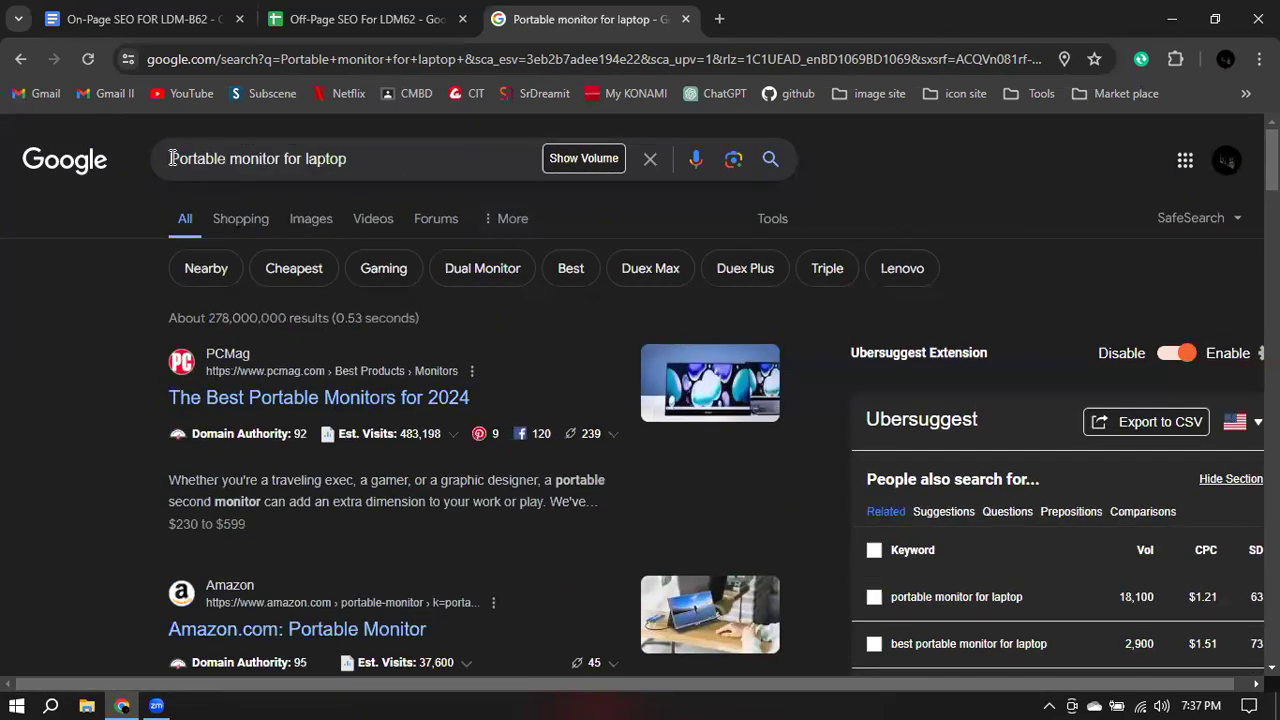
# - Add the "allintitle:" operator before "Portable monitor for laptop" in the Google query and run the search
pyautogui.write('allin')
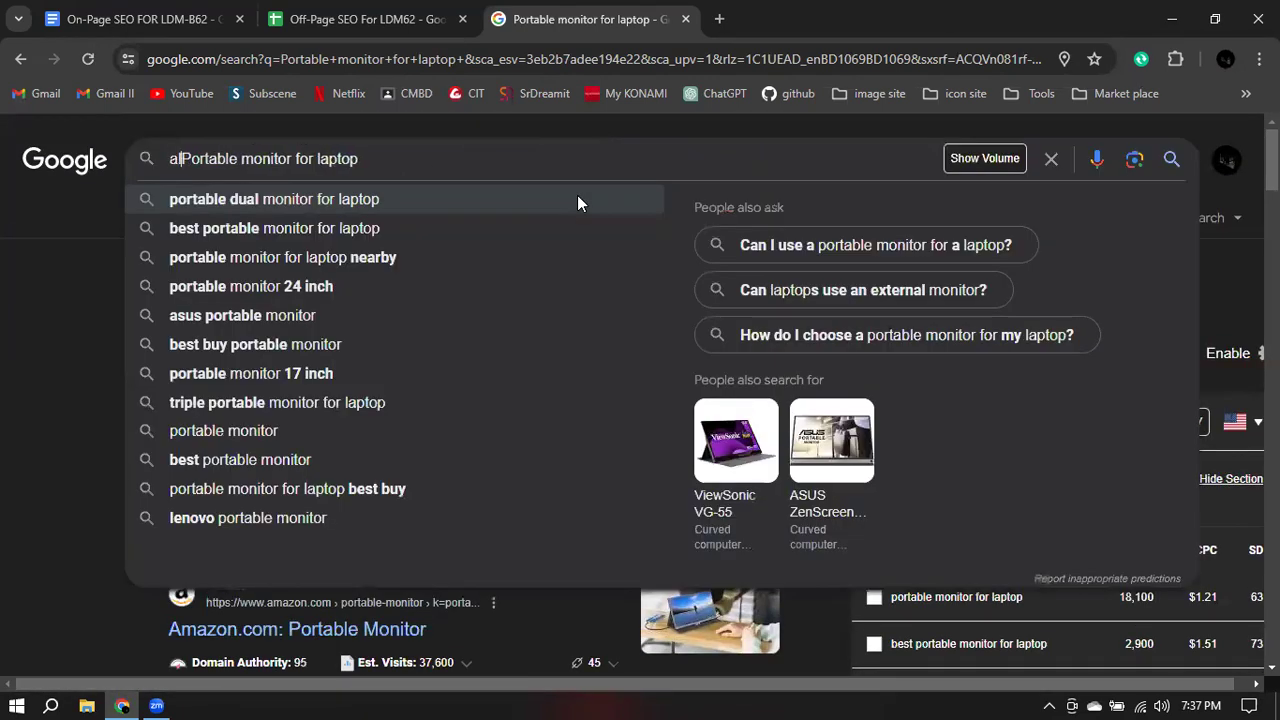
pyautogui.write('title:')
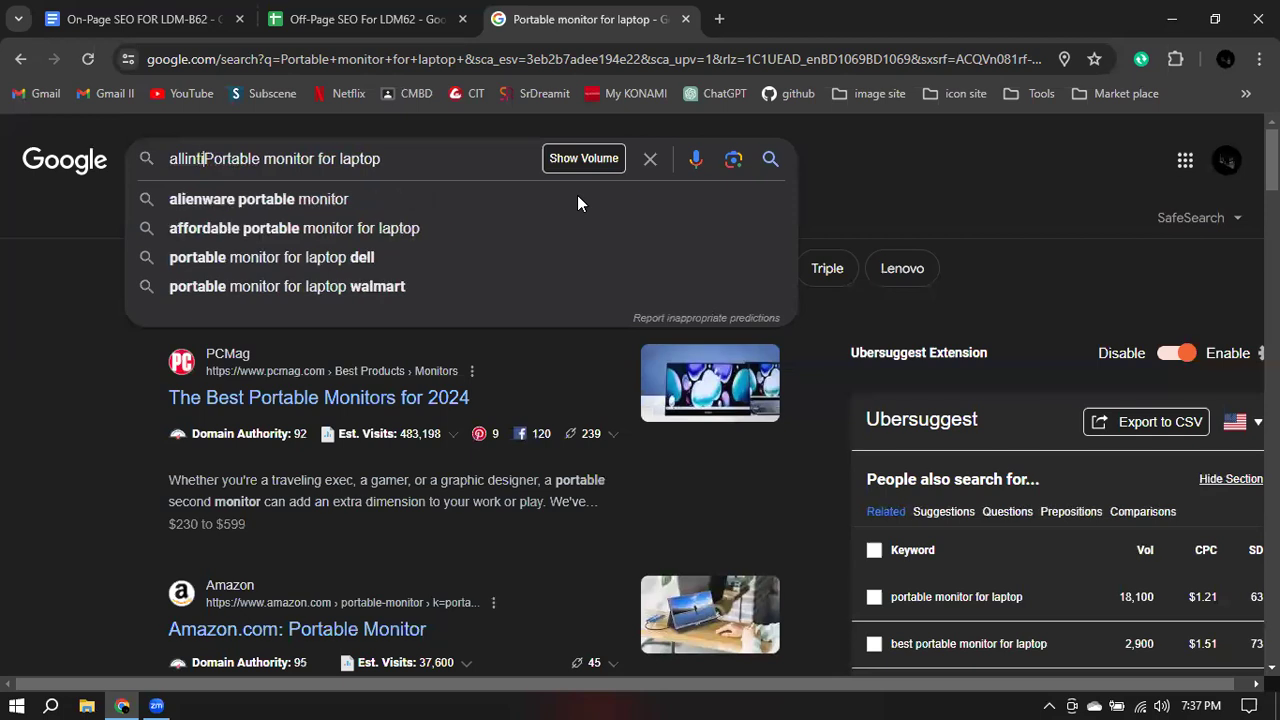
pyautogui.press('Return')
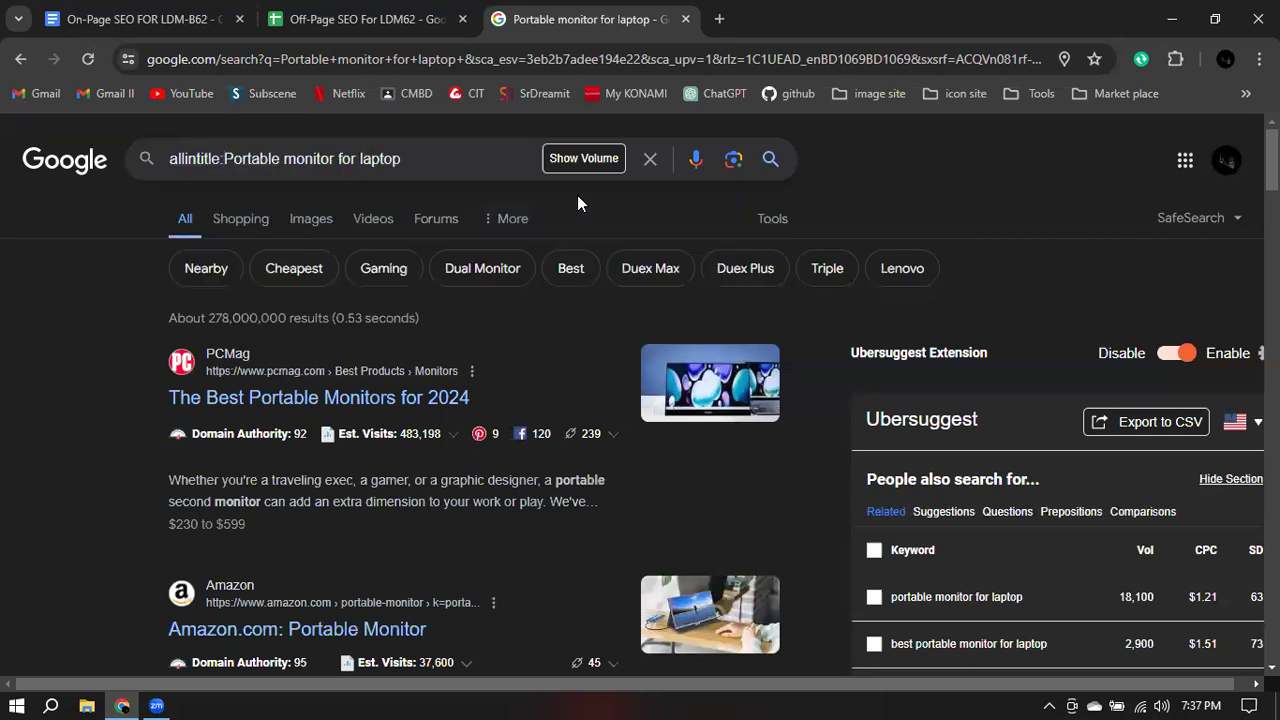
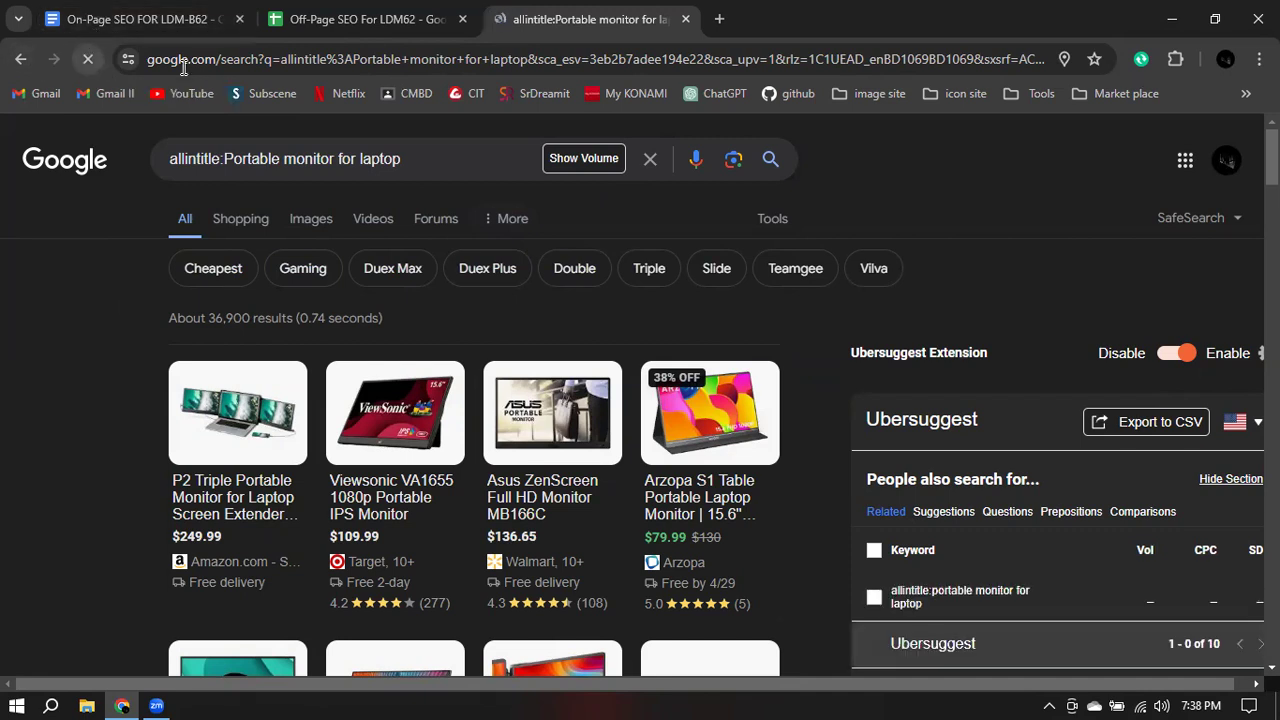
# - Return to the plain "Portable monitor for laptop" results and check the keyword's monthly search volume
pyautogui.click(21, 60)
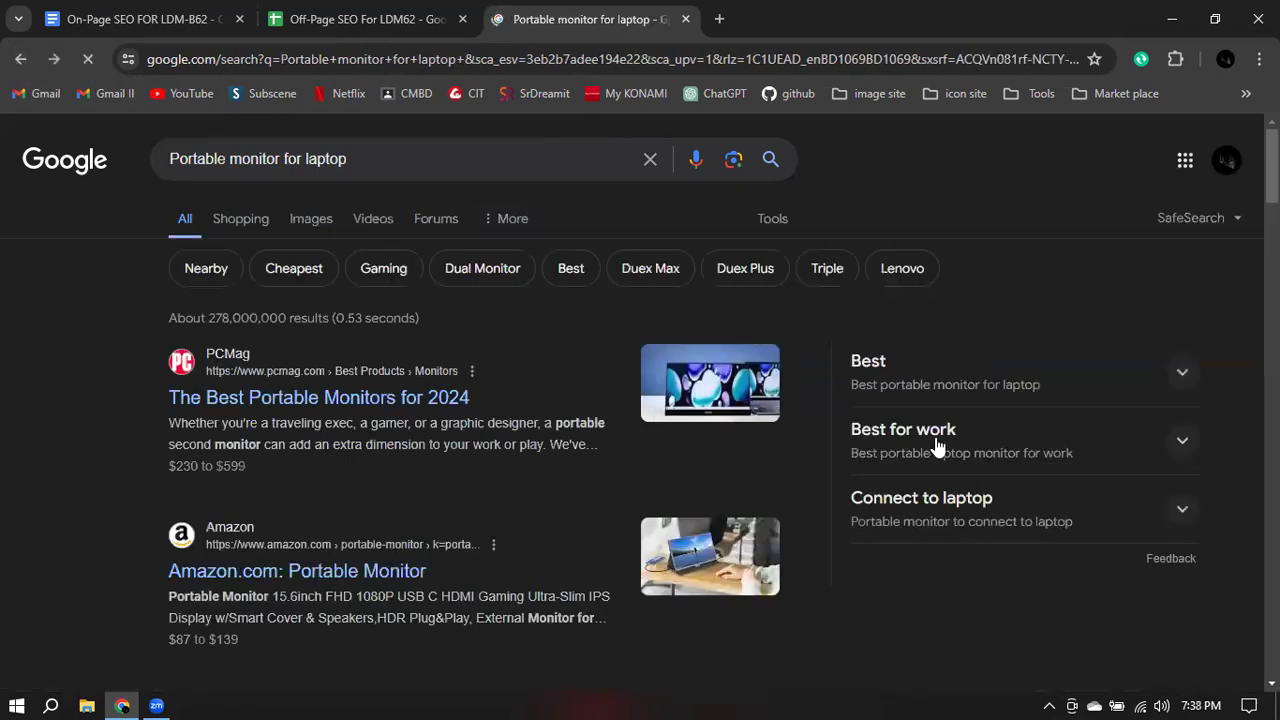
pyautogui.scroll(-4, 940, 437)
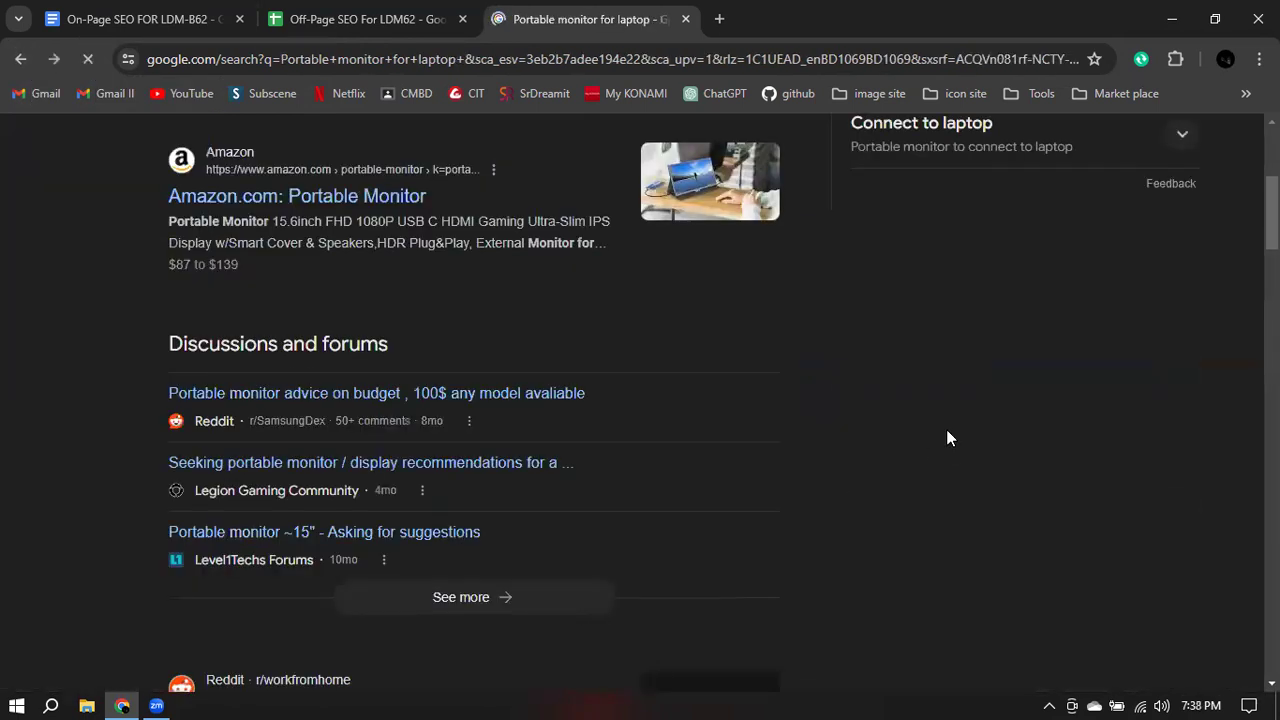
pyautogui.scroll(4, 949, 440)
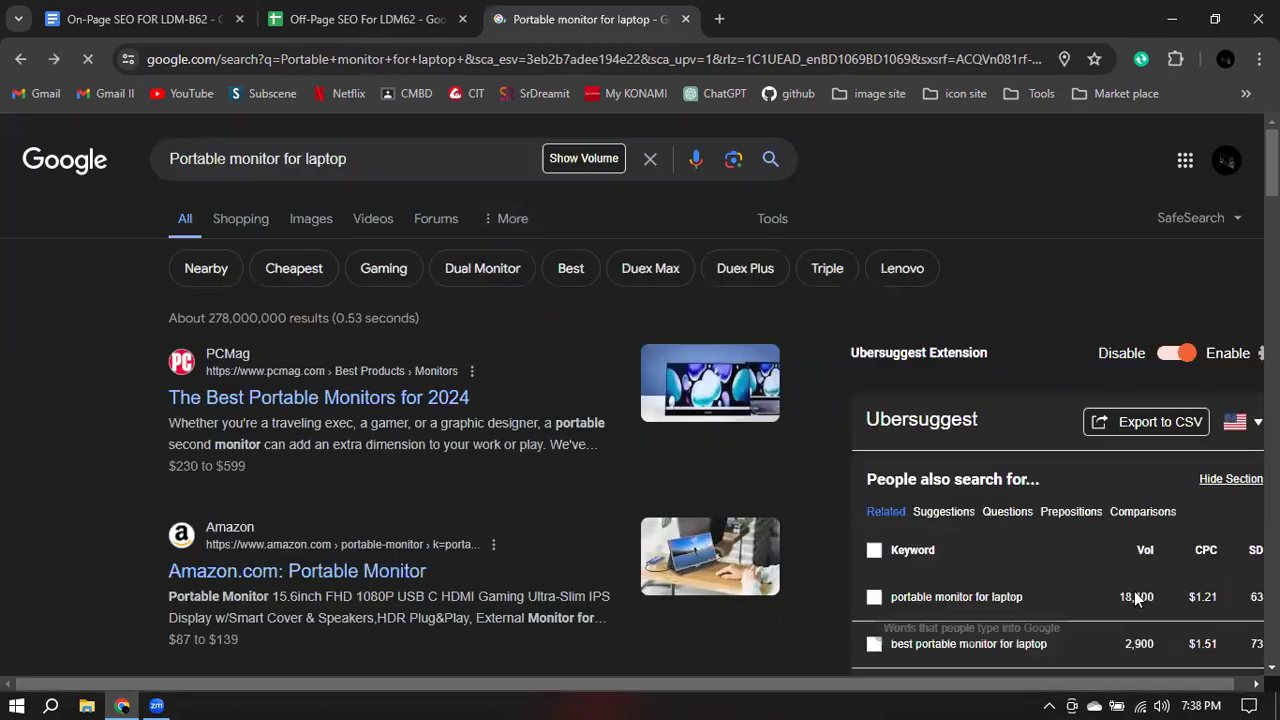
# - Record 36900 all-in-title results, 18100 monthly searches and a DA of 92 in row 12 of the Off-Page SEO spreadsheet
pyautogui.click(382, 17)
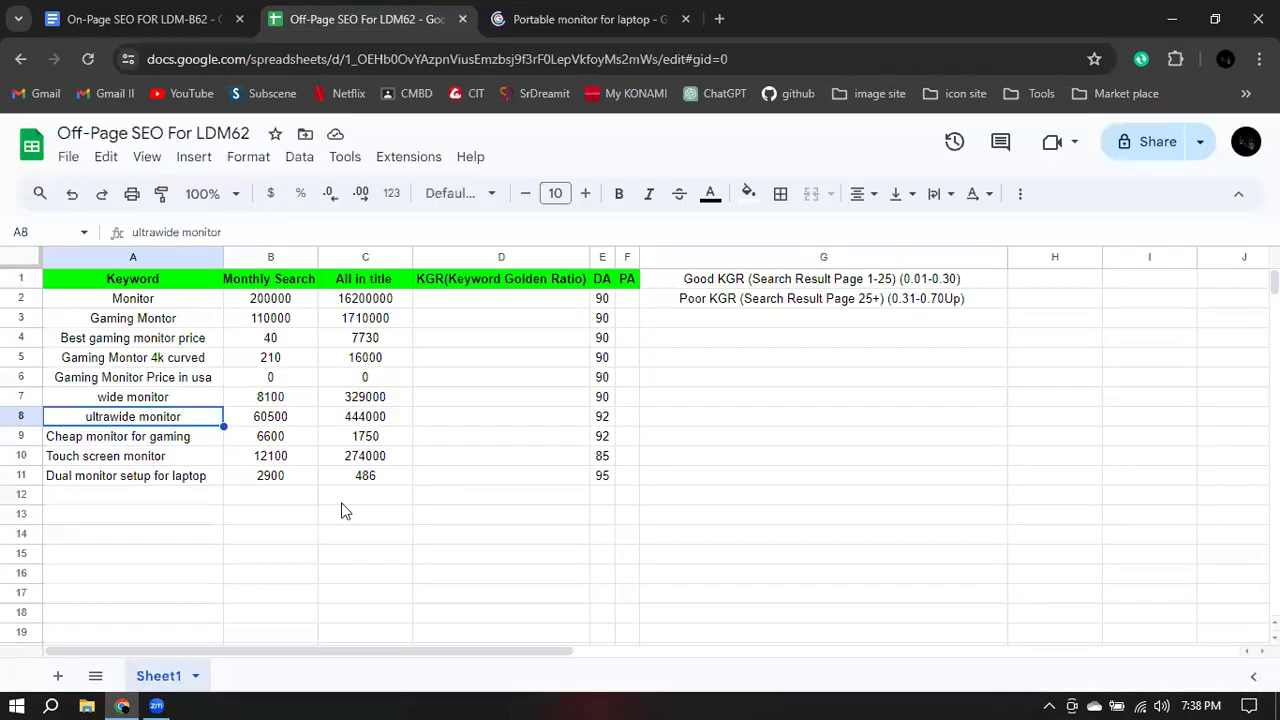
pyautogui.click(358, 502)
pyautogui.write('36')
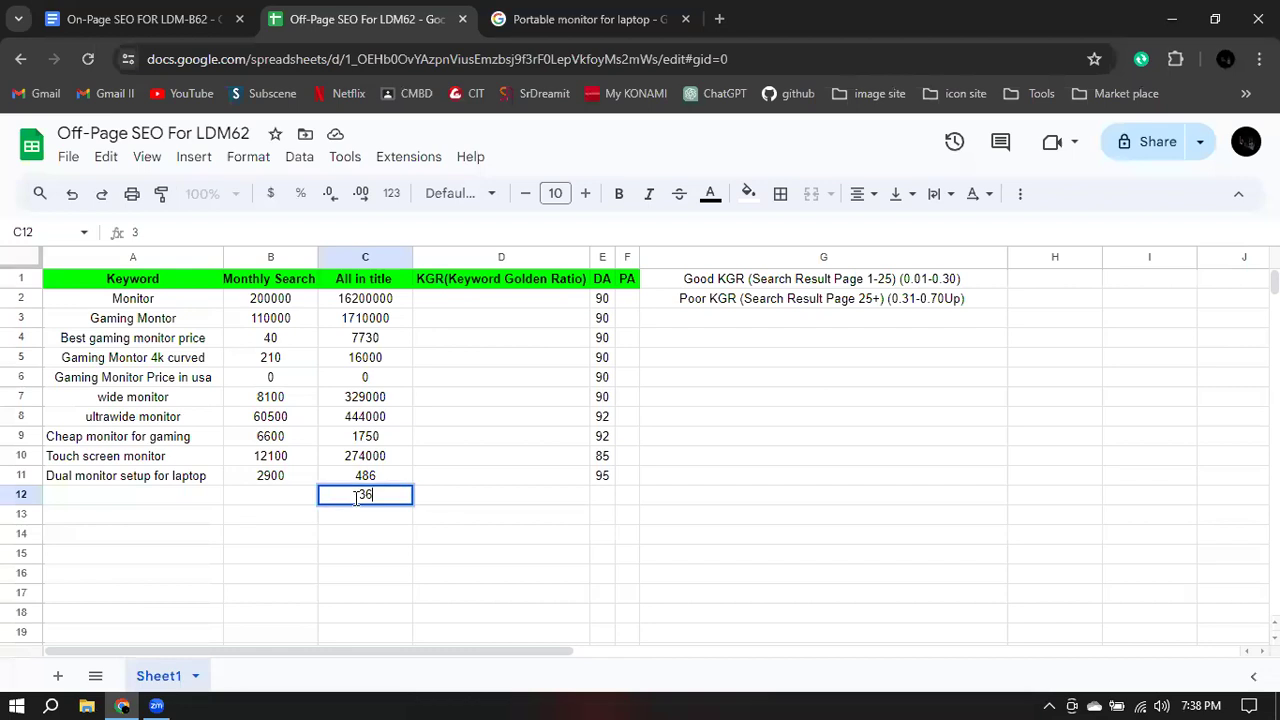
pyautogui.write('900')
pyautogui.click(289, 497)
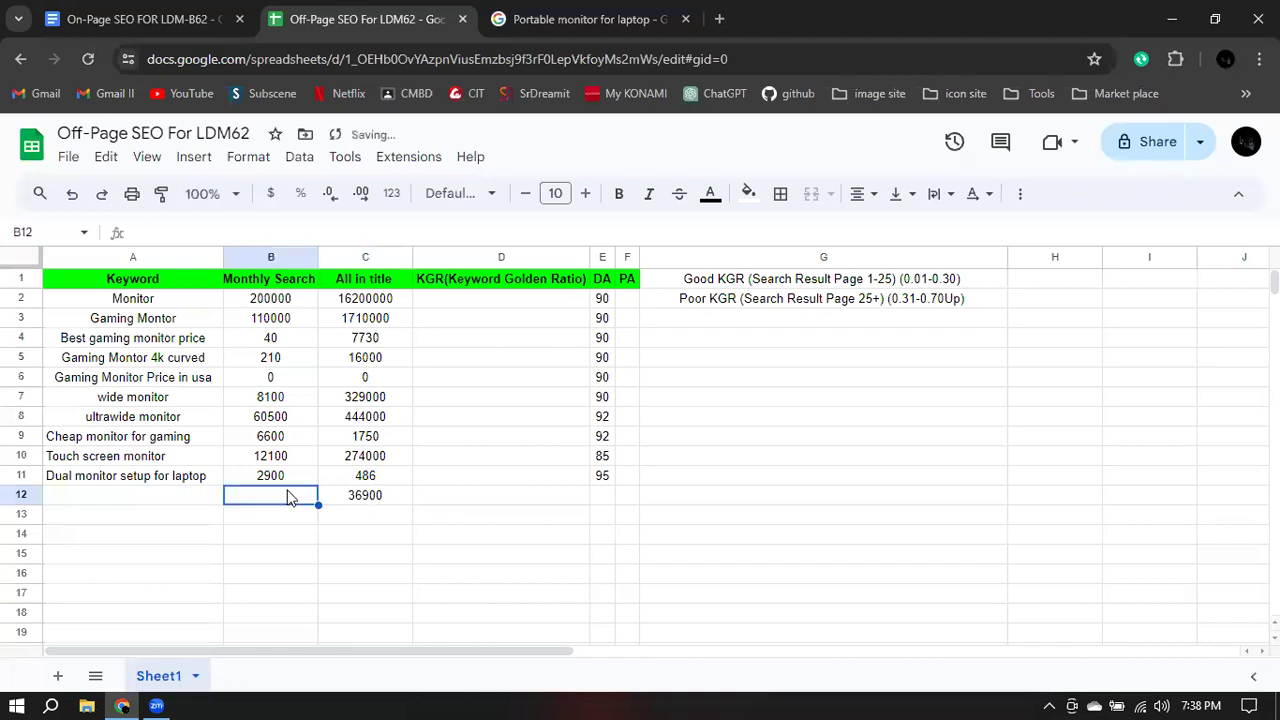
pyautogui.write('18100')
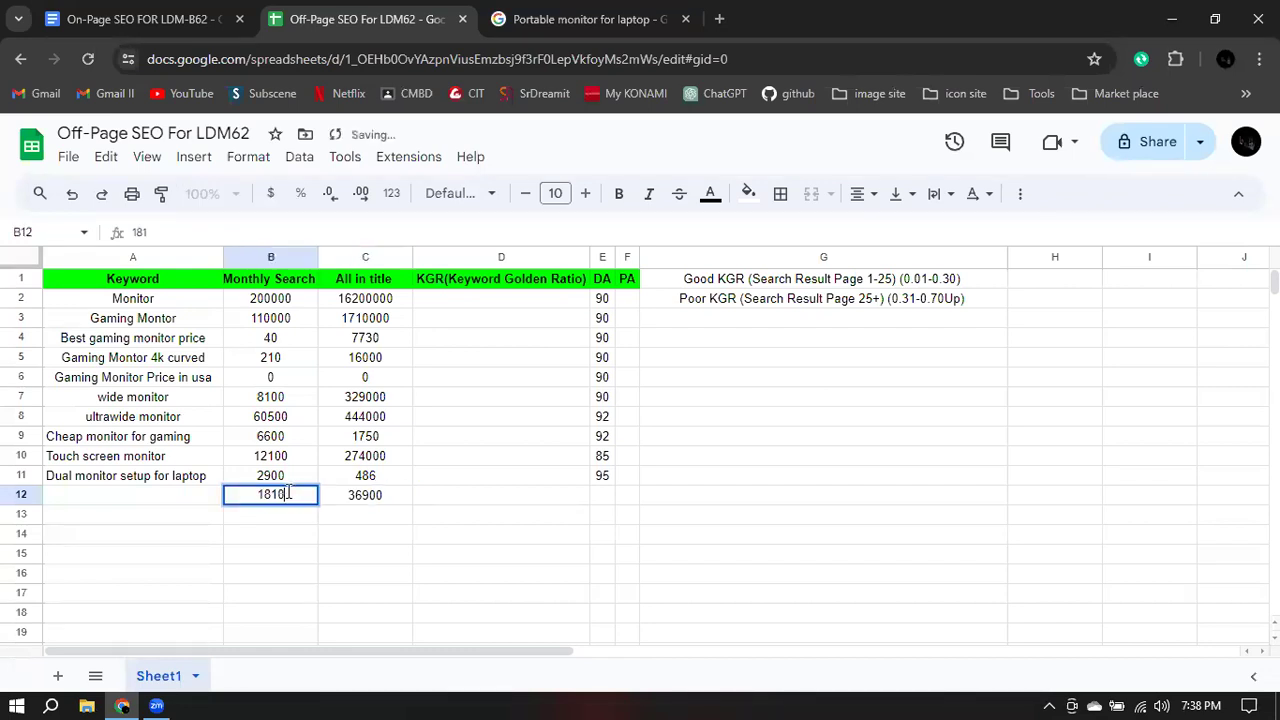
pyautogui.click(613, 499)
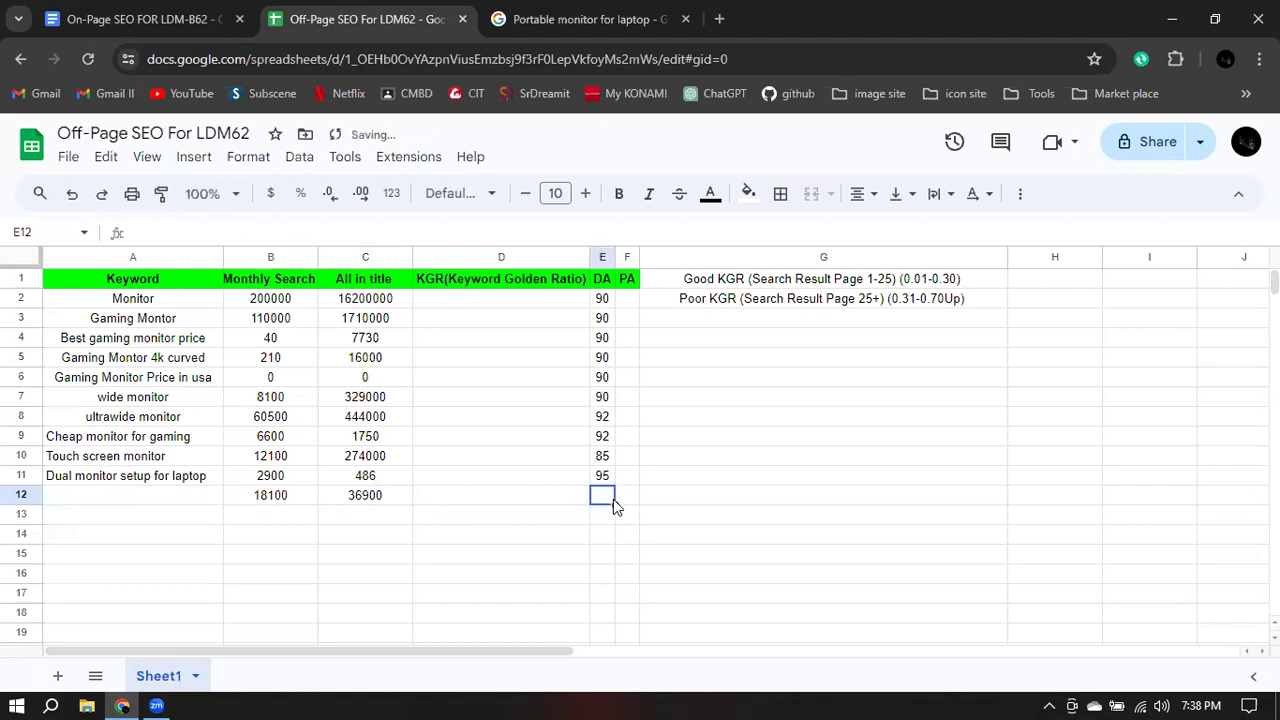
pyautogui.write('92')
# - Paste the copied keyword "Portable monitor for laptop" into the Keyword cell of row 12
pyautogui.click(122, 505)
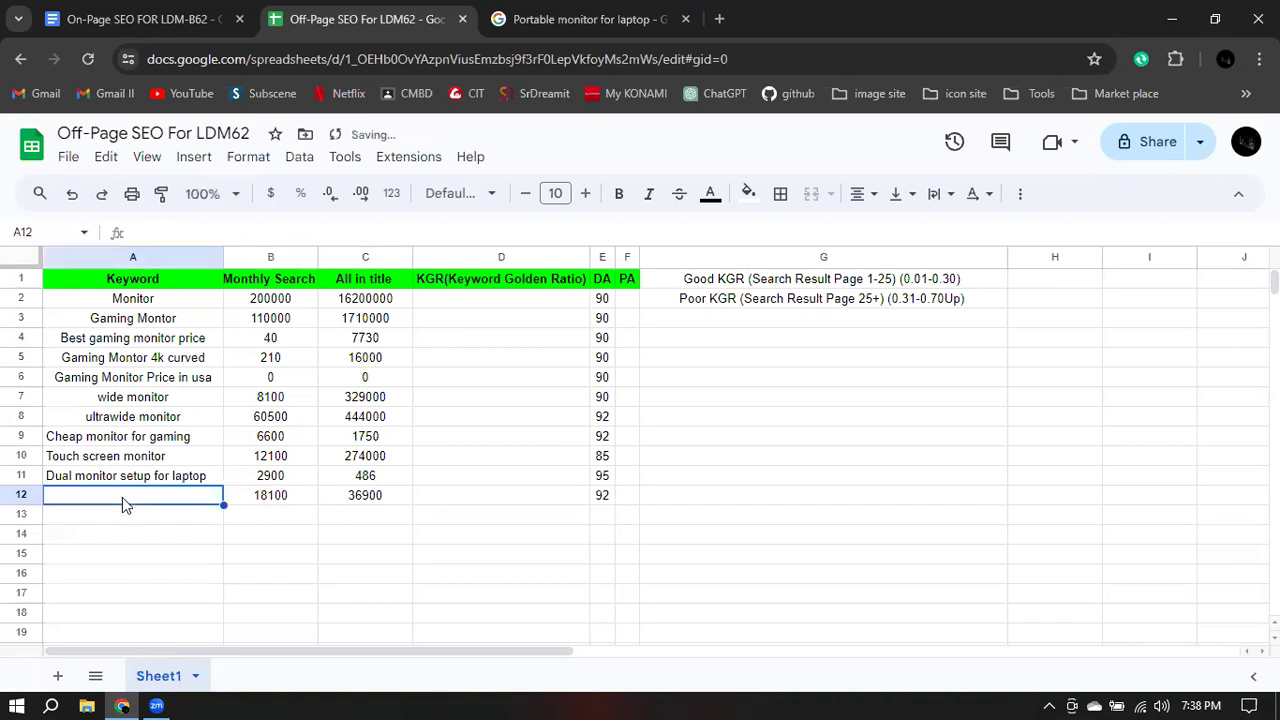
pyautogui.rightClick(149, 496)
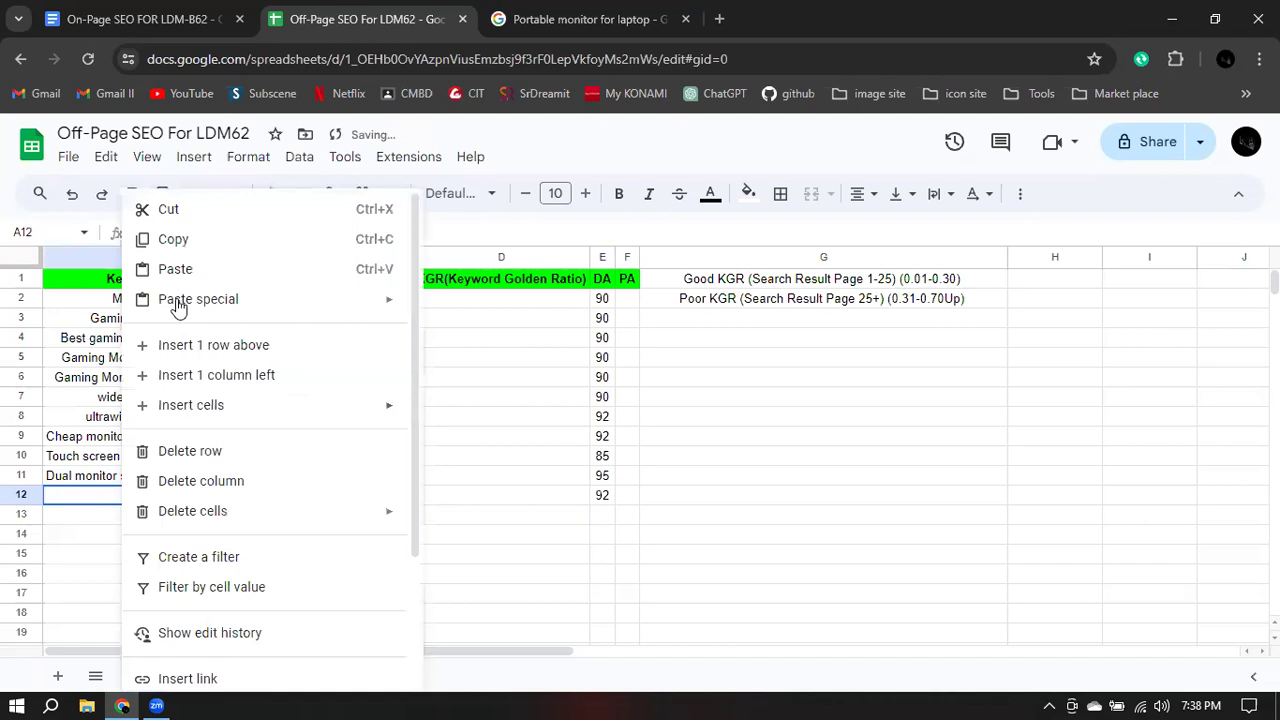
pyautogui.click(180, 268)
pyautogui.click(88, 519)
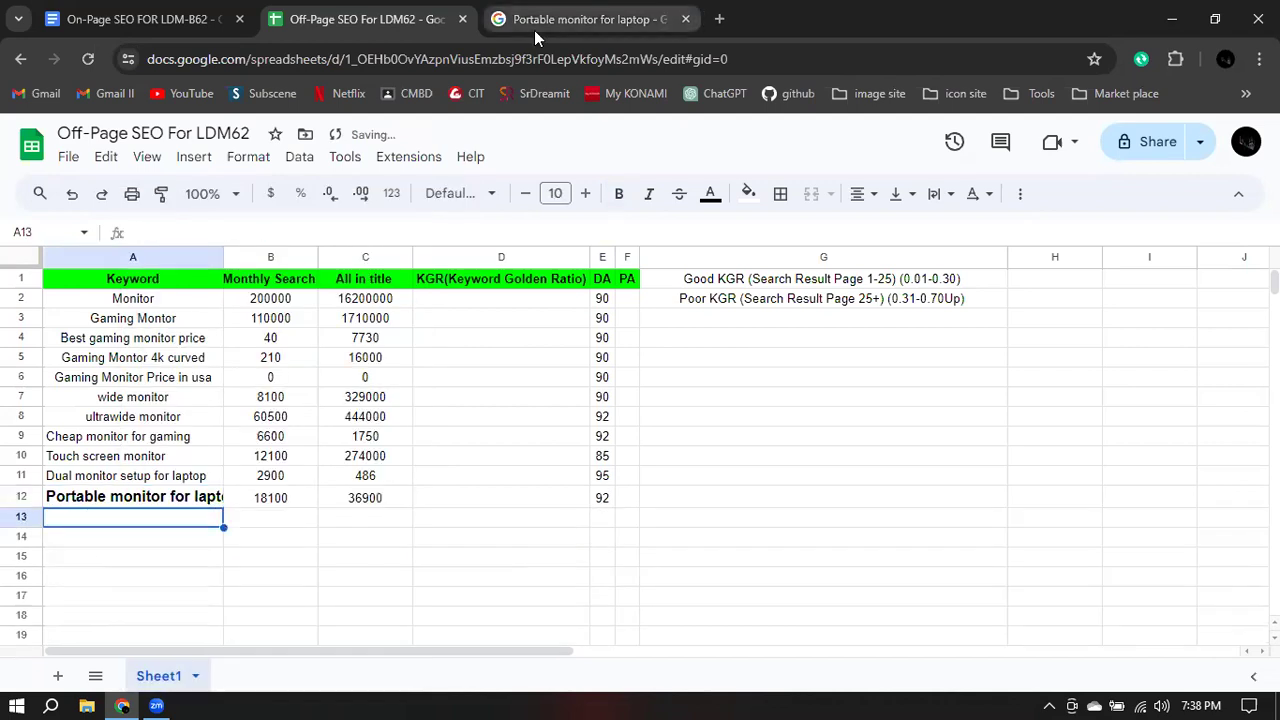
# - Copy the keyword "External monitor for laptop" from item 19 of the On-Page SEO document
pyautogui.click(150, 19)
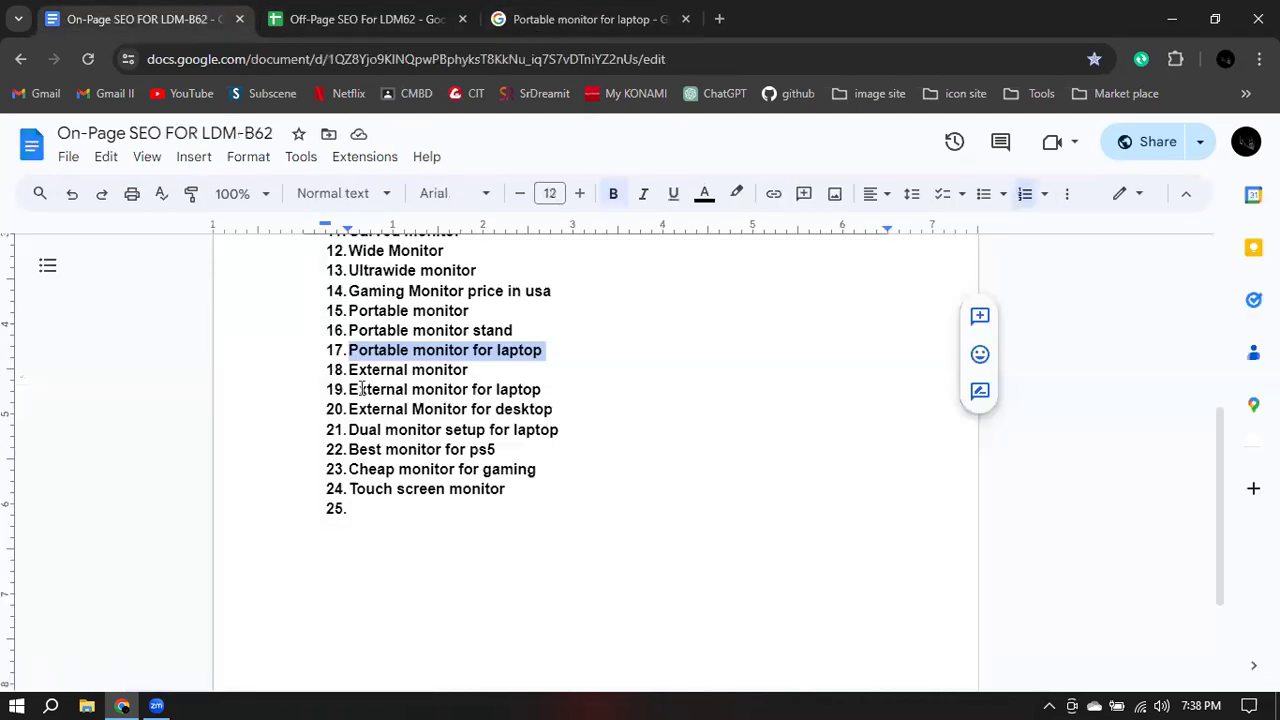
pyautogui.moveTo(350, 389); pyautogui.dragTo(543, 389)
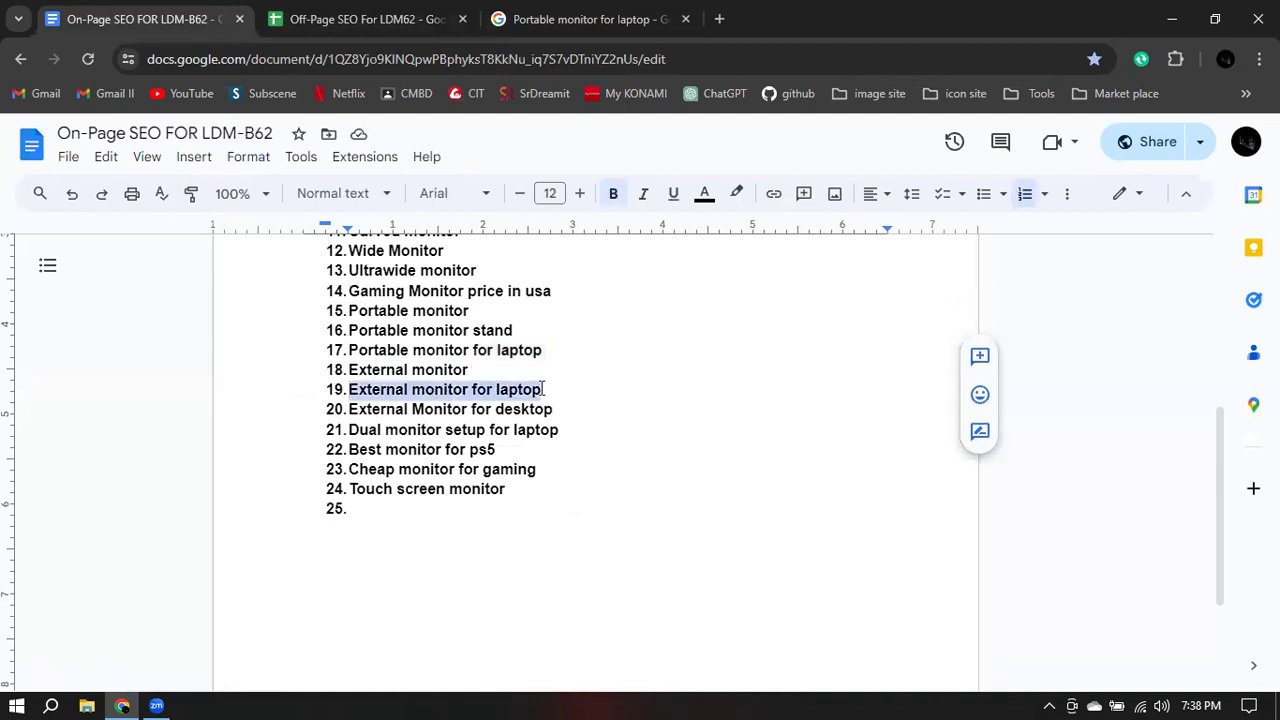
pyautogui.rightClick(525, 390)
pyautogui.click(570, 242)
# - Replace the Google query with the copied keyword "External monitor for laptop" and run the search
pyautogui.click(528, 15)
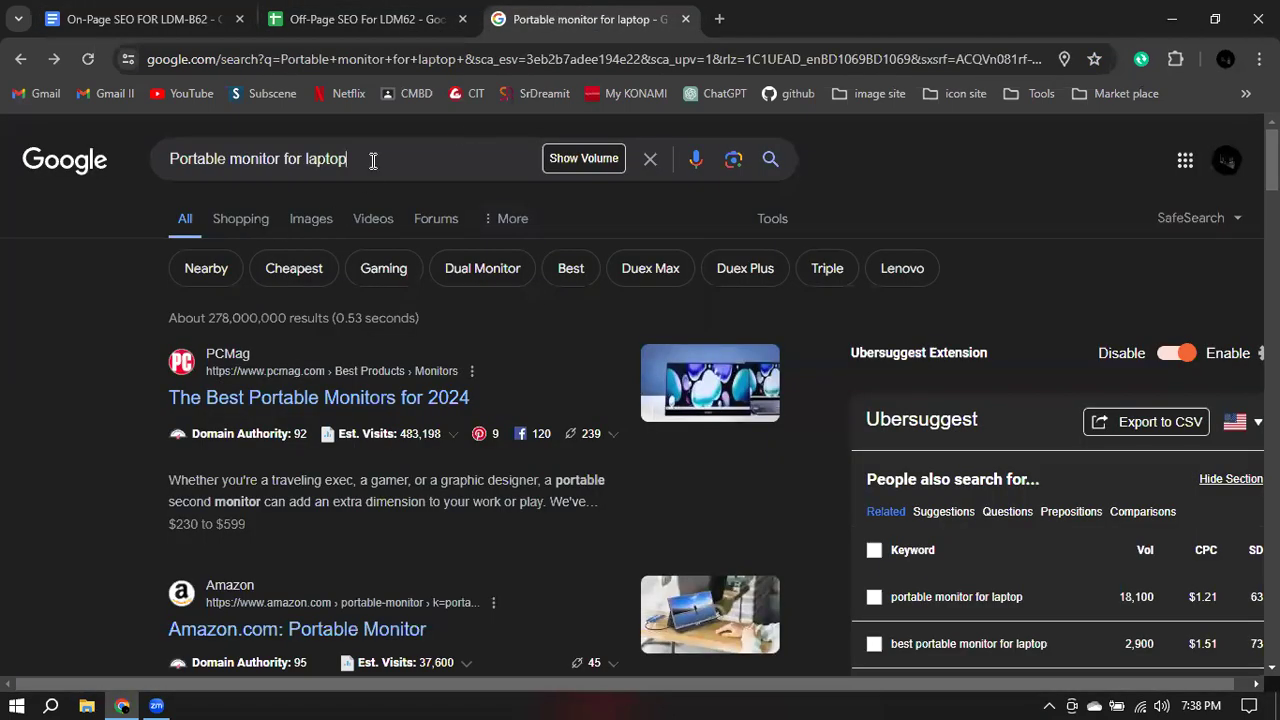
pyautogui.click(373, 160)
pyautogui.hotkey('ctrl', 'a')
pyautogui.hotkey('ctrl', 'v')
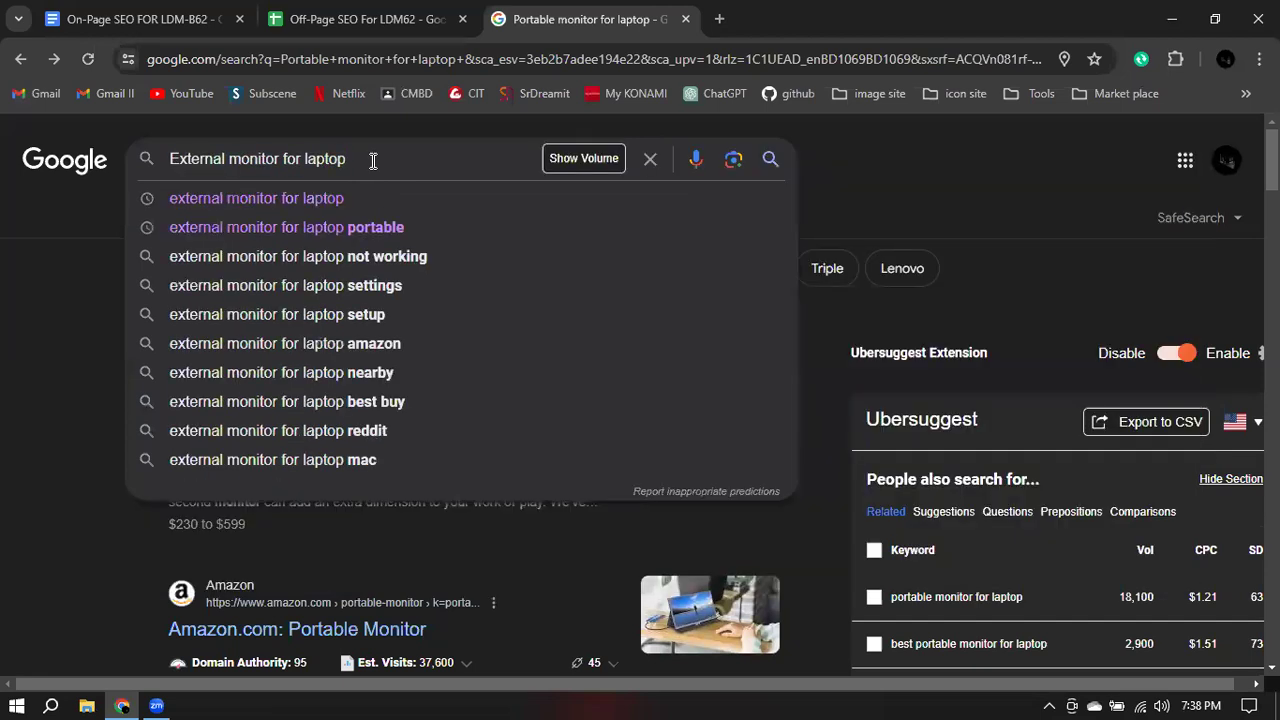
pyautogui.press('Return')
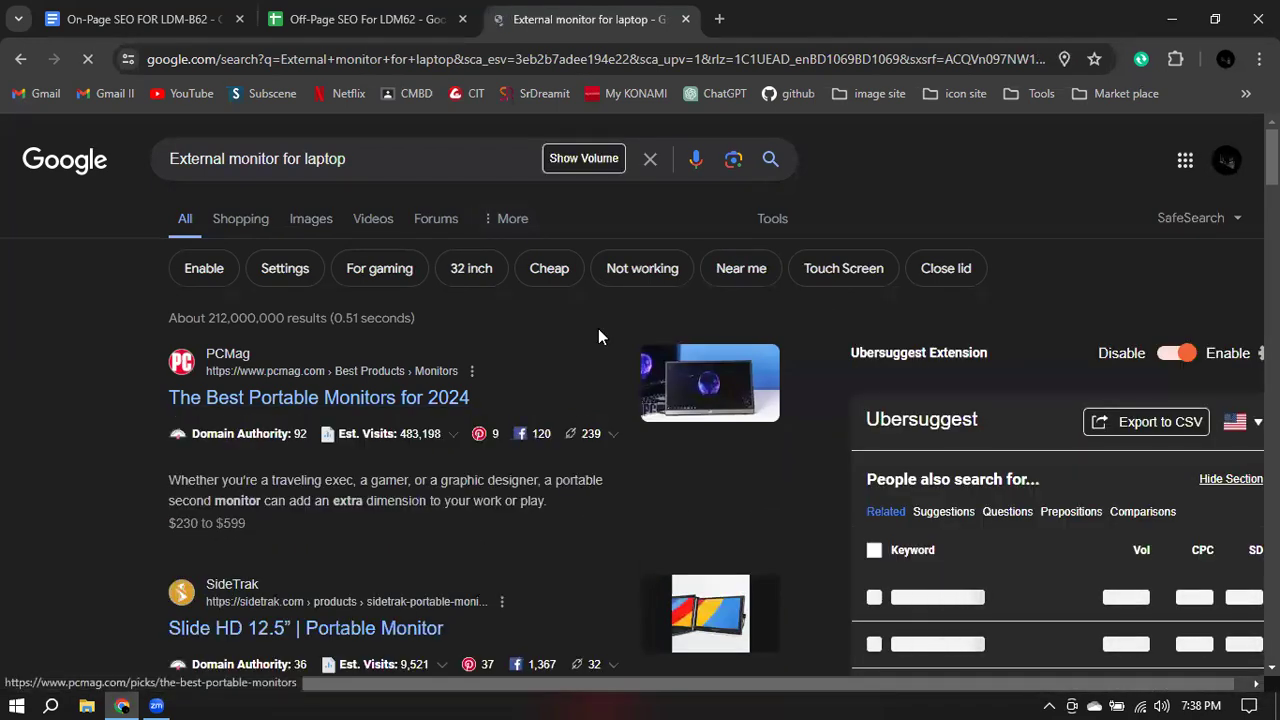
# - Examine the domain authority of the sites ranking for "External monitor for laptop" and the keyword's monthly search volume
pyautogui.scroll(-2, 598, 337)
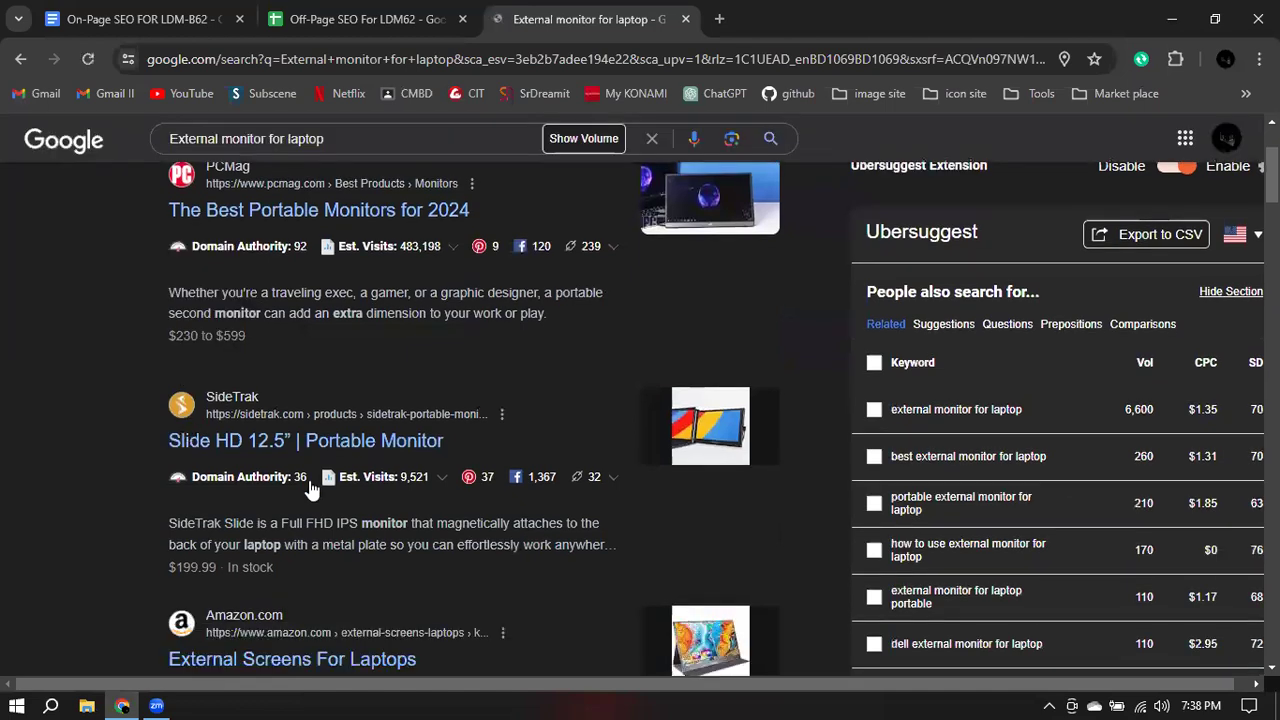
pyautogui.scroll(-2, 309, 484)
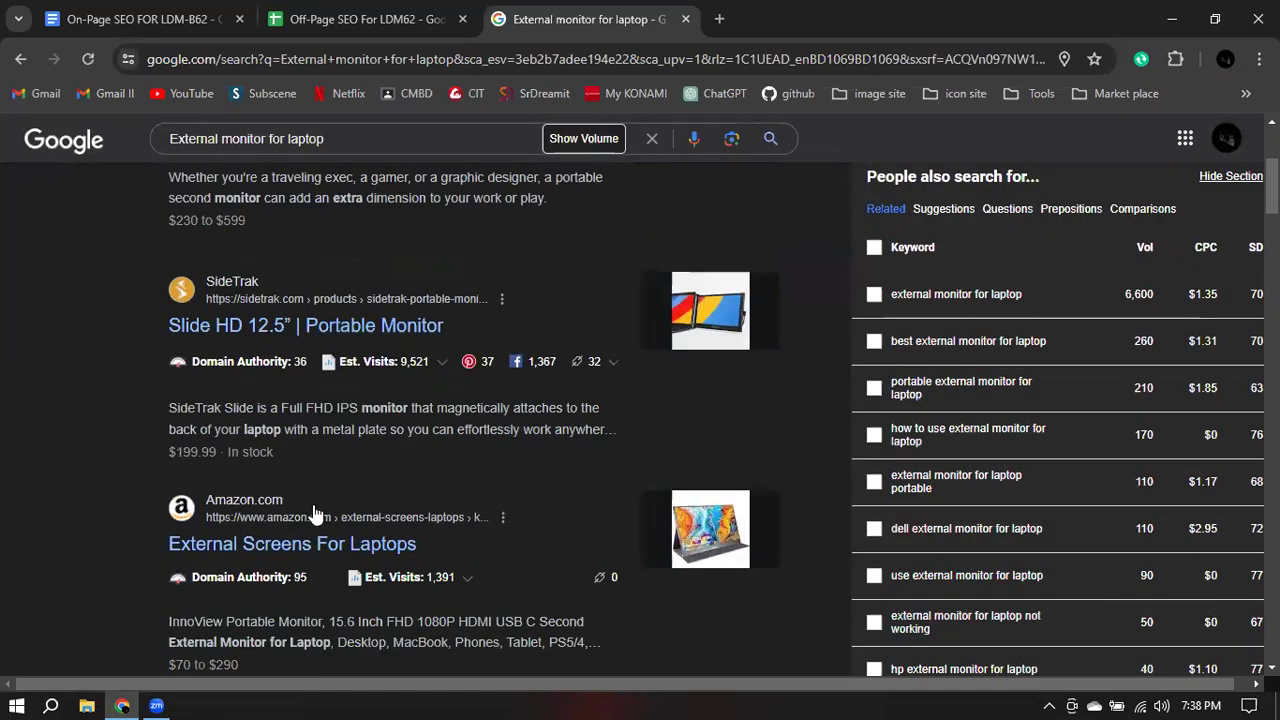
pyautogui.scroll(-3, 313, 511)
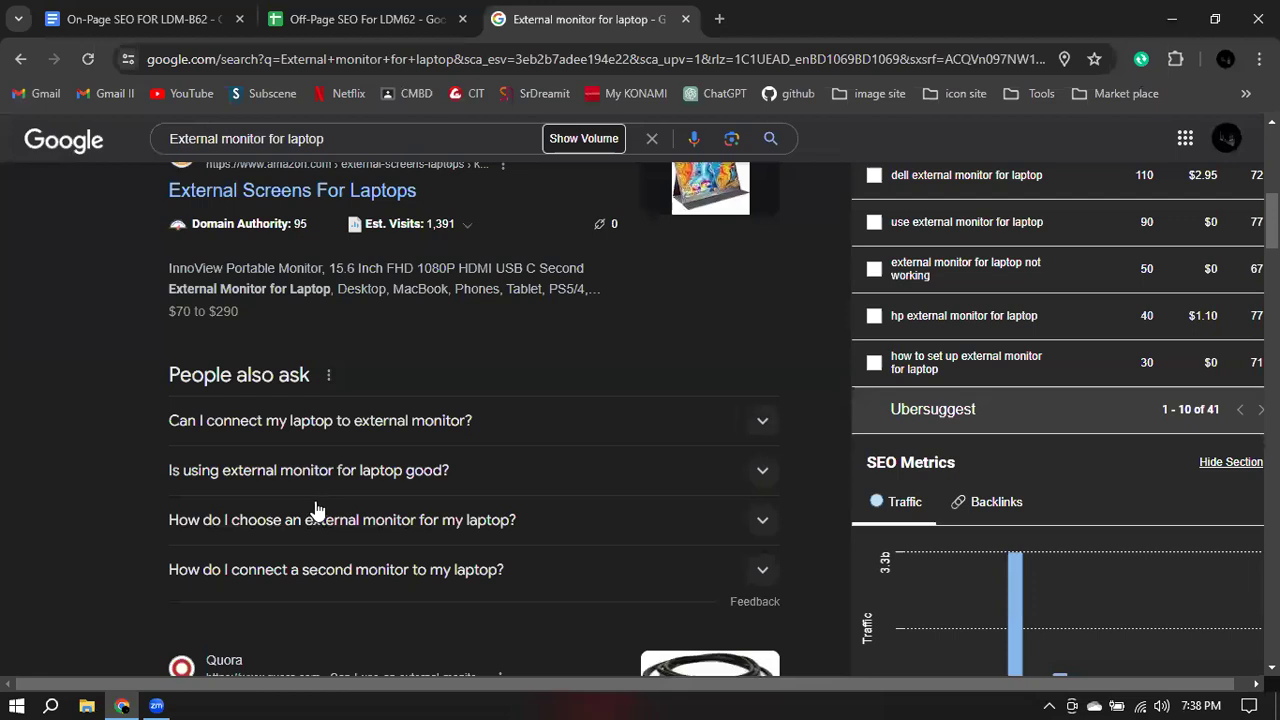
pyautogui.scroll(-2, 314, 508)
pyautogui.scroll(-2, 316, 502)
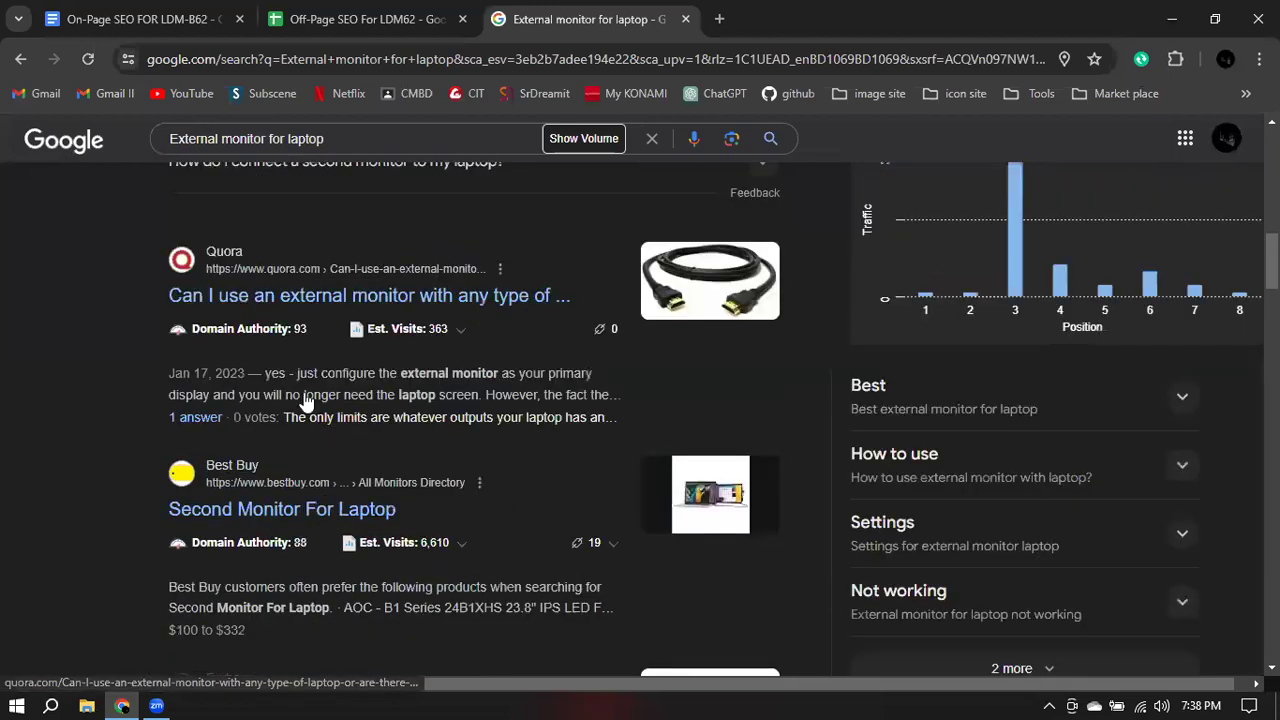
pyautogui.scroll(-2, 305, 404)
pyautogui.scroll(-1, 300, 430)
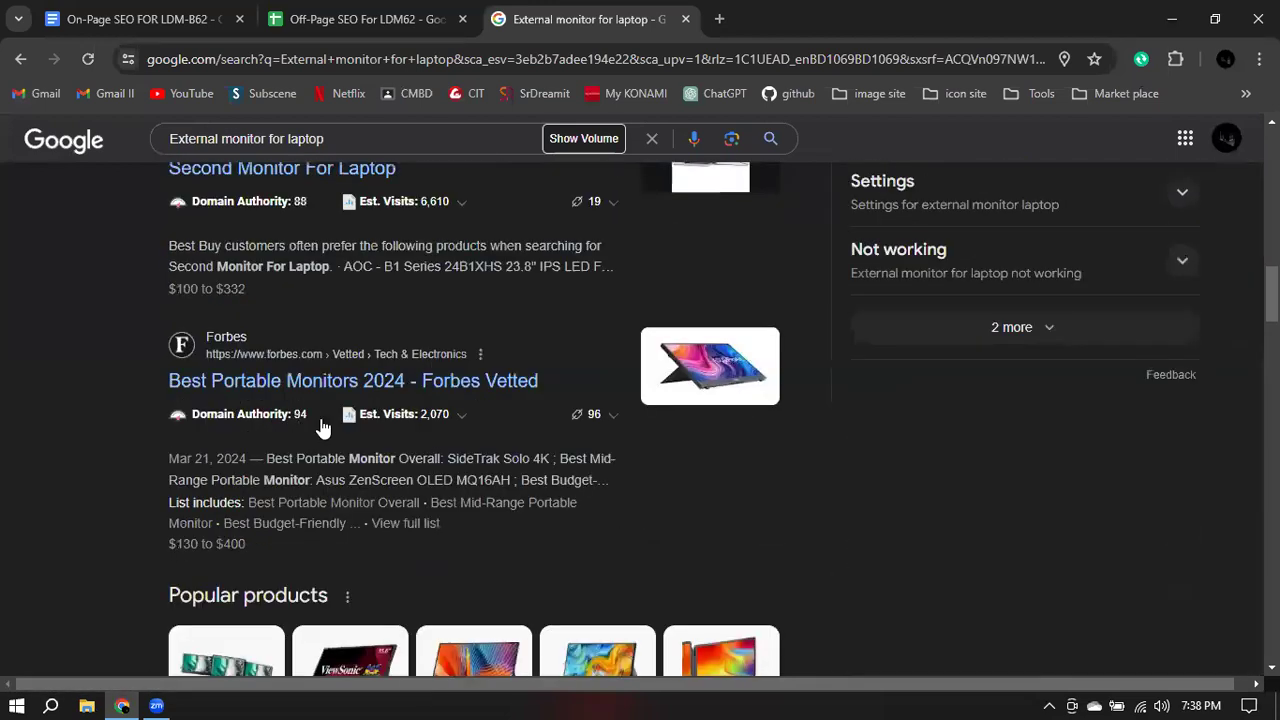
pyautogui.scroll(-1, 296, 424)
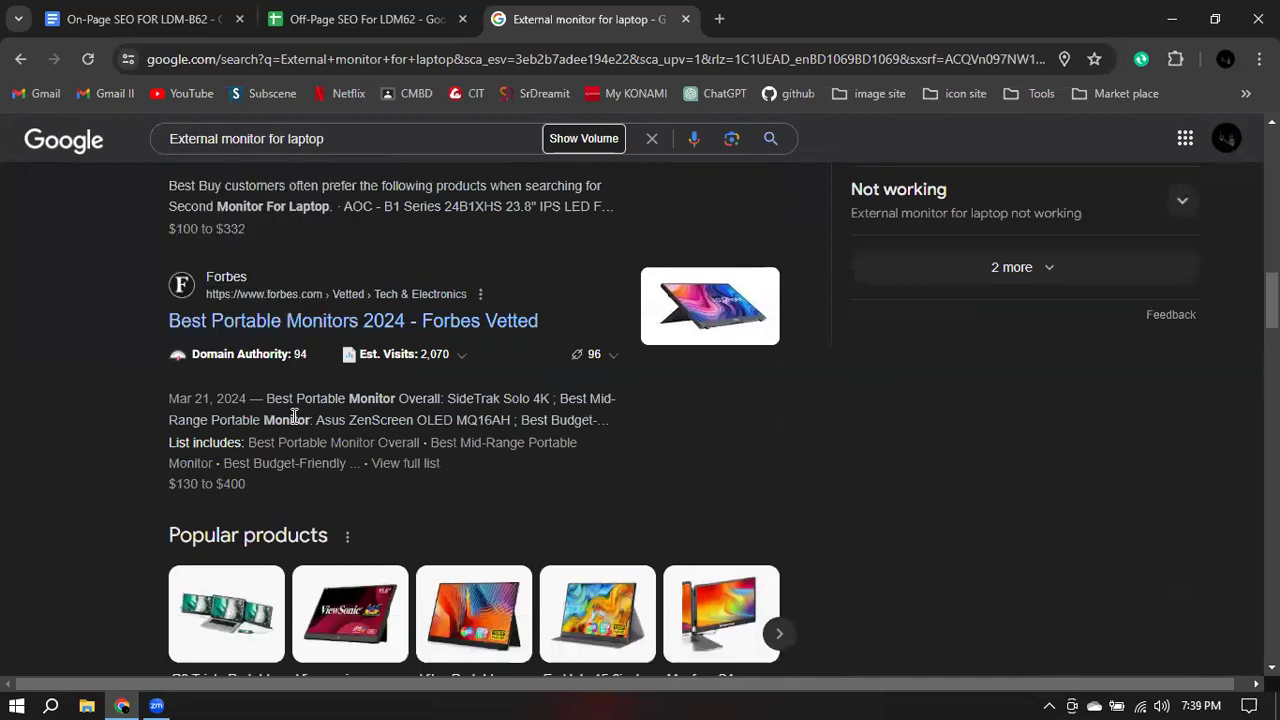
pyautogui.scroll(-1, 295, 420)
pyautogui.scroll(-3, 295, 422)
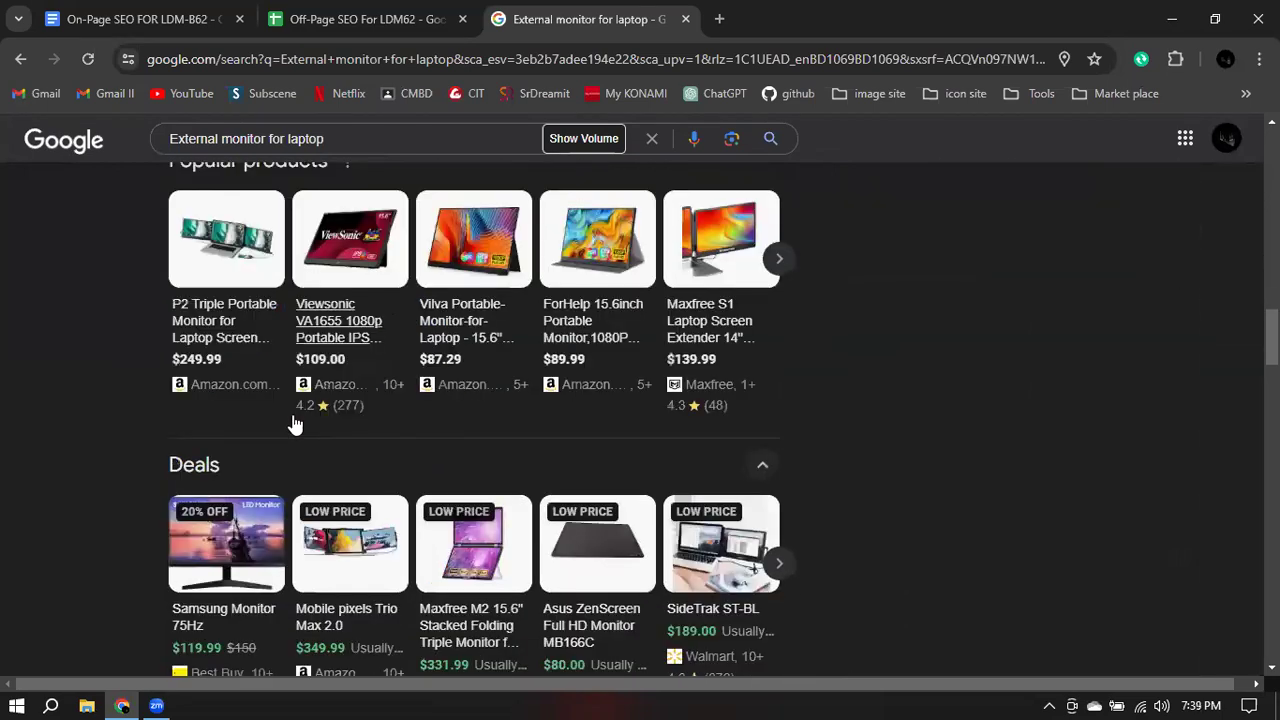
pyautogui.scroll(-4, 295, 425)
pyautogui.scroll(-4, 320, 405)
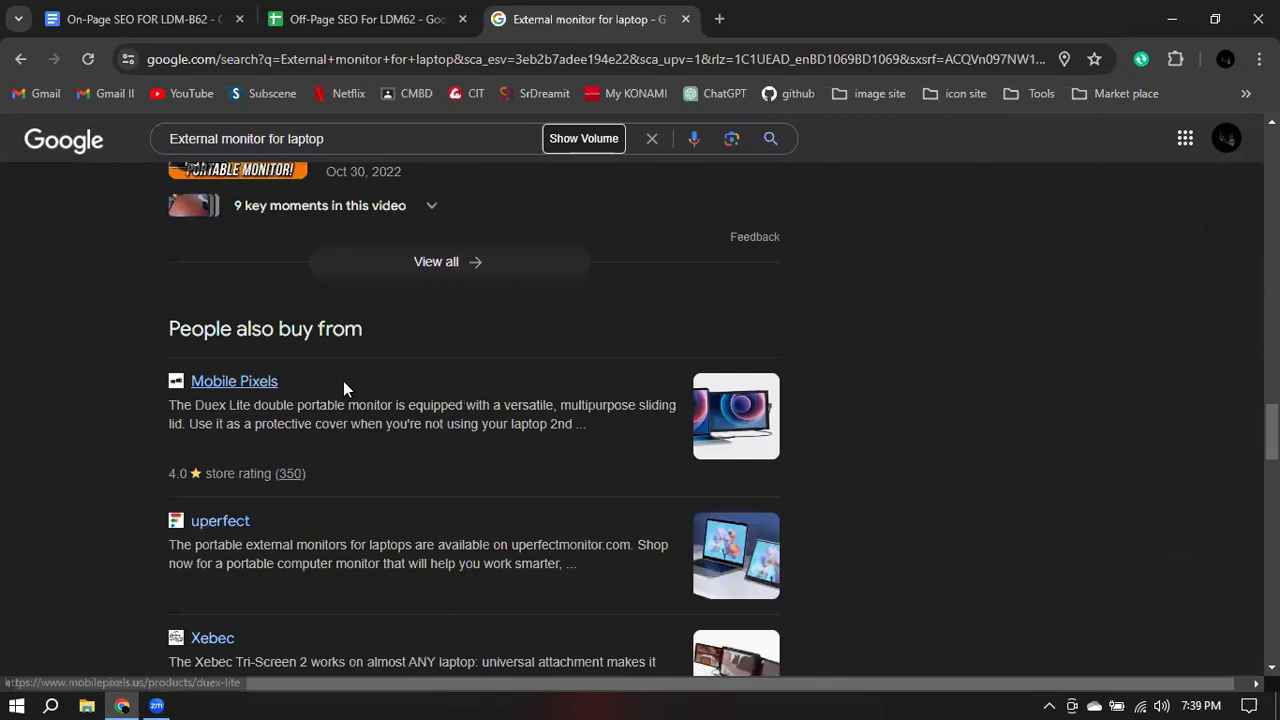
pyautogui.scroll(12, 343, 388)
pyautogui.scroll(8, 343, 385)
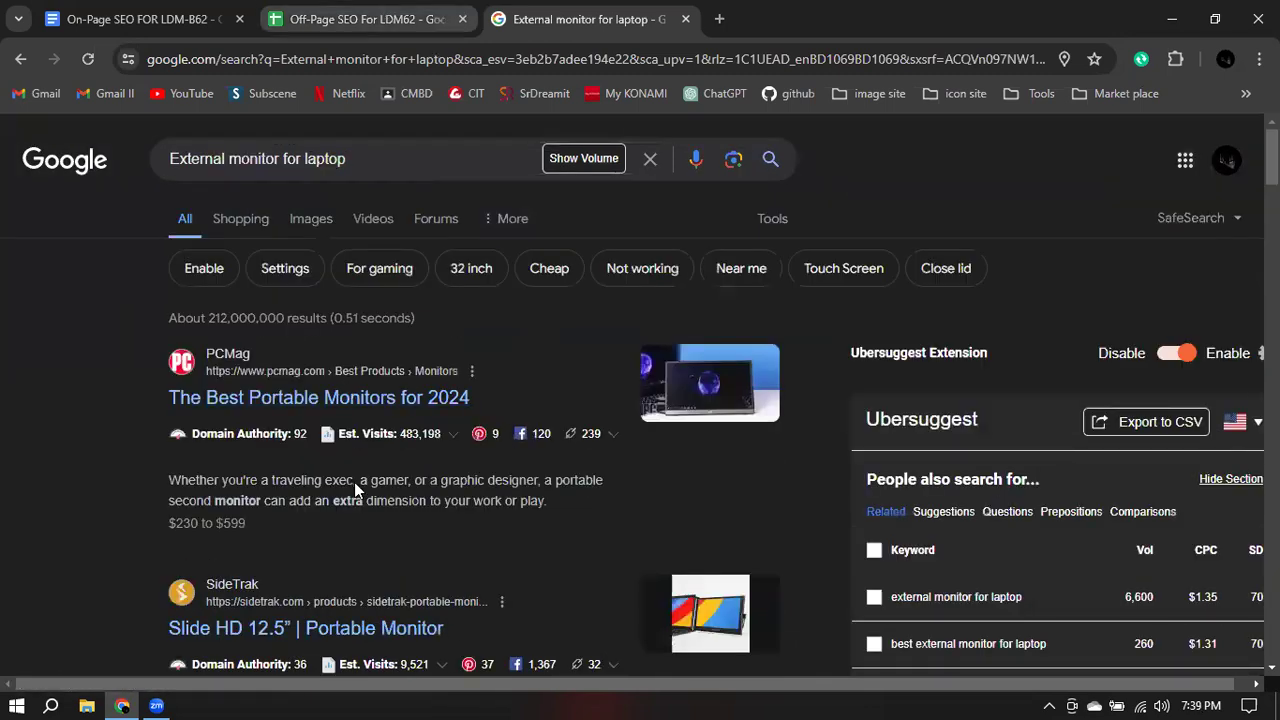
# - Fill row 13 of the Off-Page SEO spreadsheet with the keyword "External monitor for laptop", 6600 monthly searches and a DA of 85
pyautogui.hotkey('ctrl', 'shift', 'Tab')
pyautogui.click(290, 526)
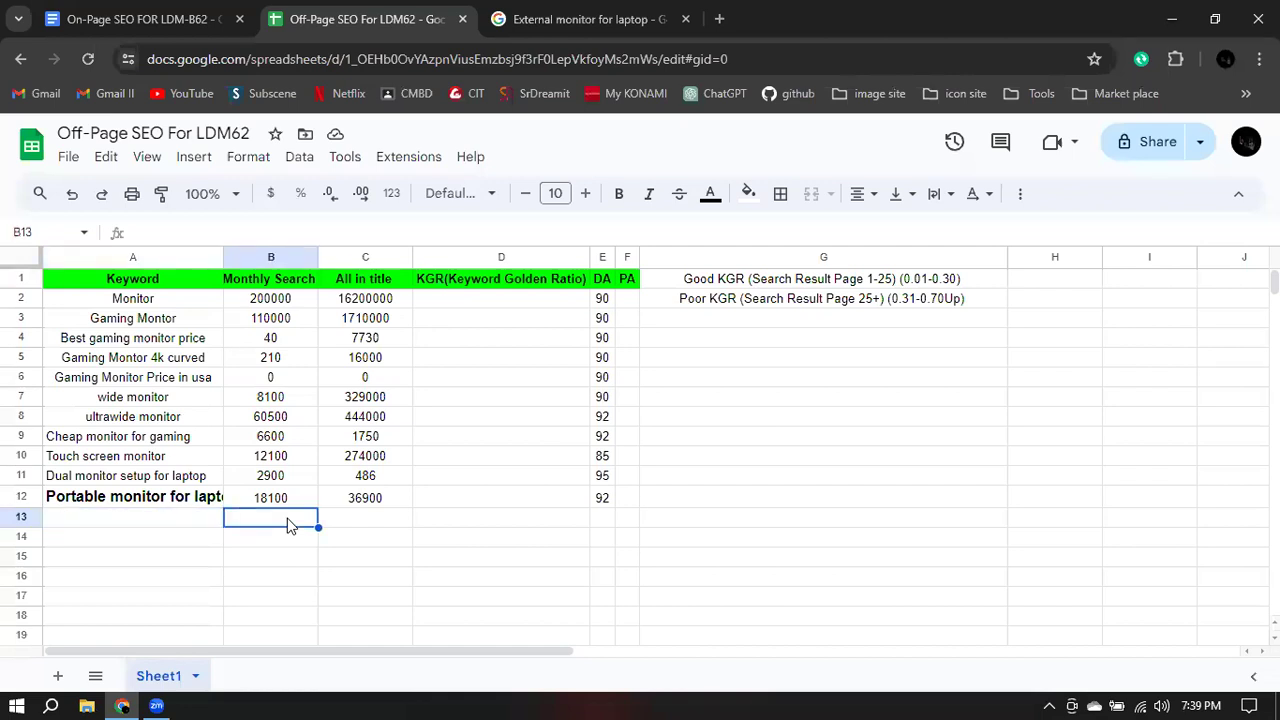
pyautogui.write('6600')
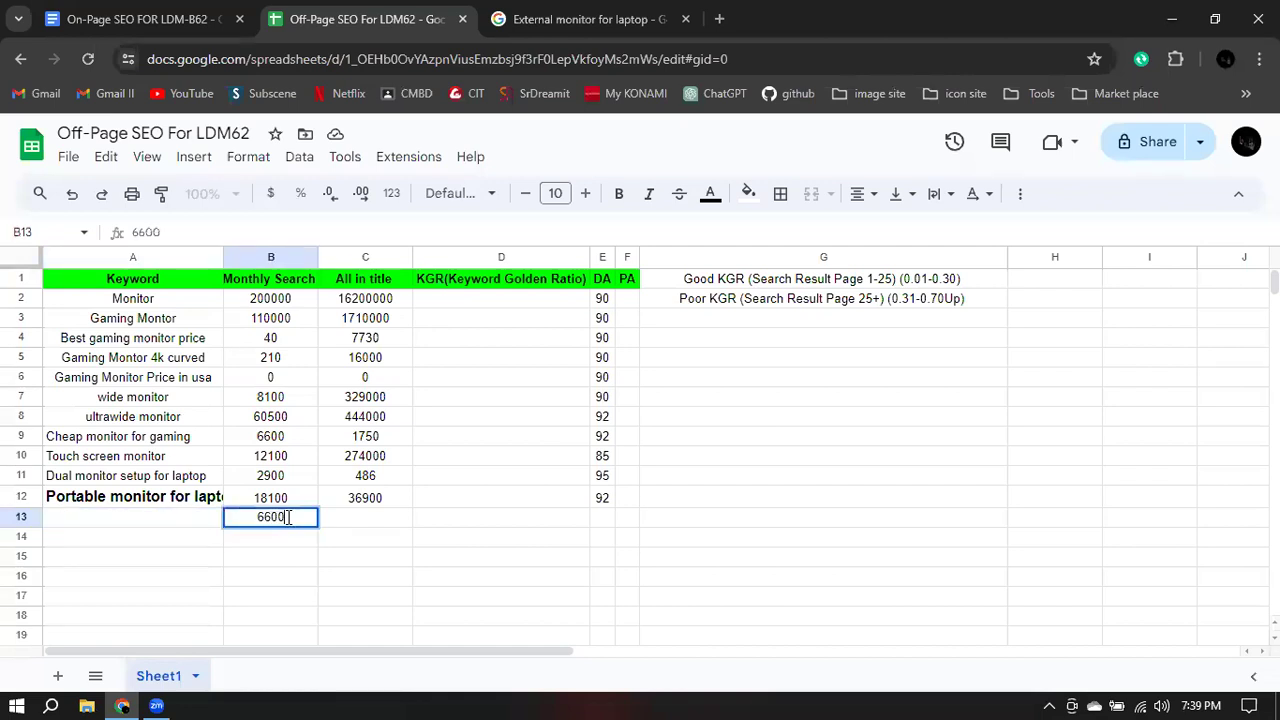
pyautogui.click(604, 520)
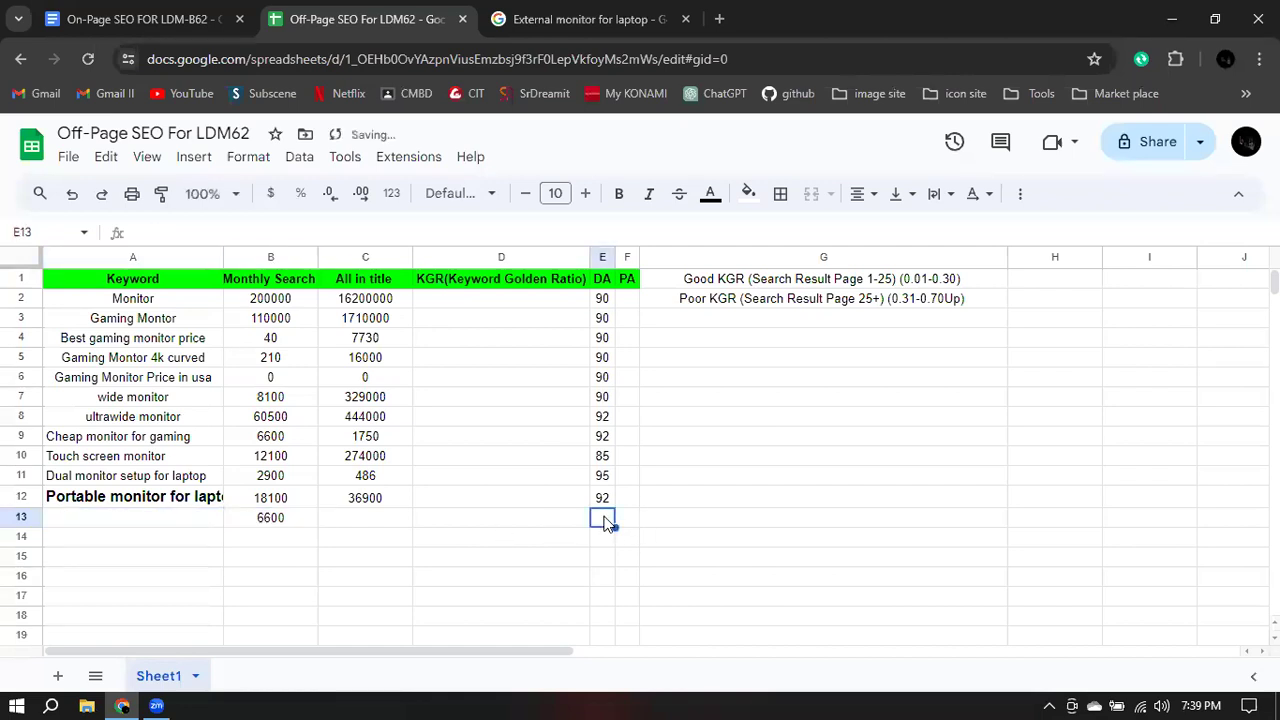
pyautogui.write('85')
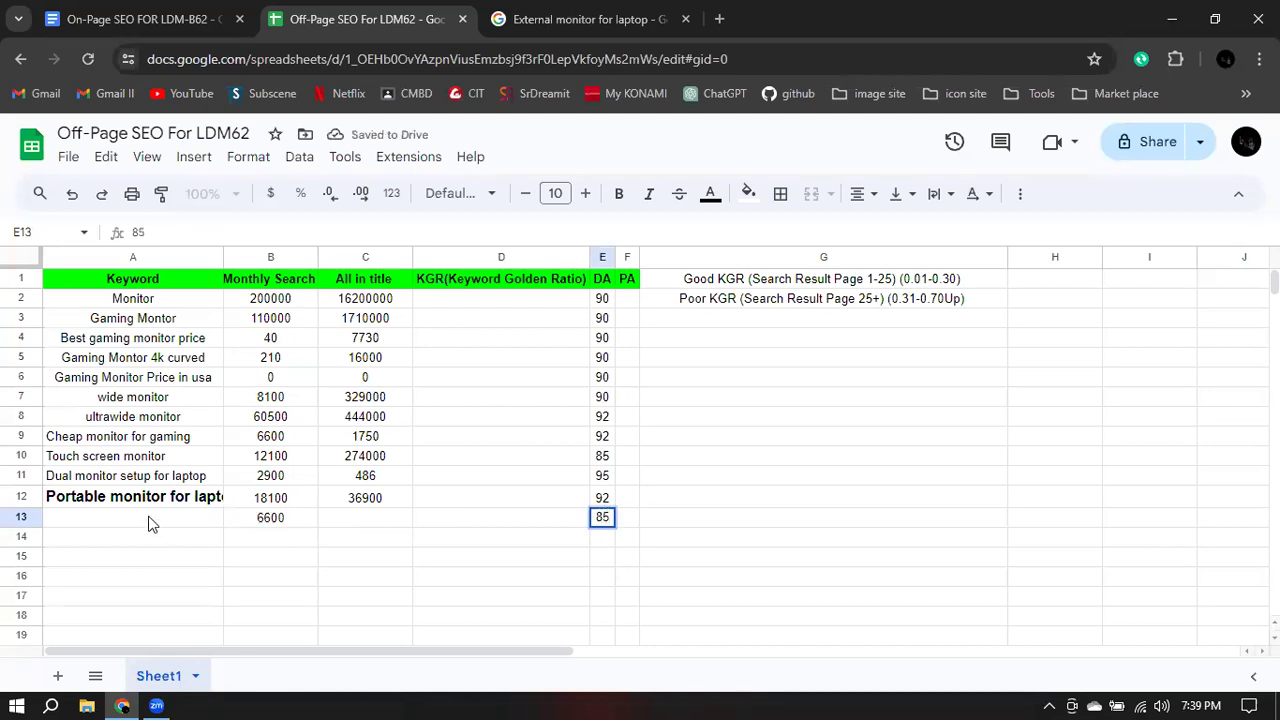
pyautogui.click(147, 520)
pyautogui.write('External monitor for laptop')
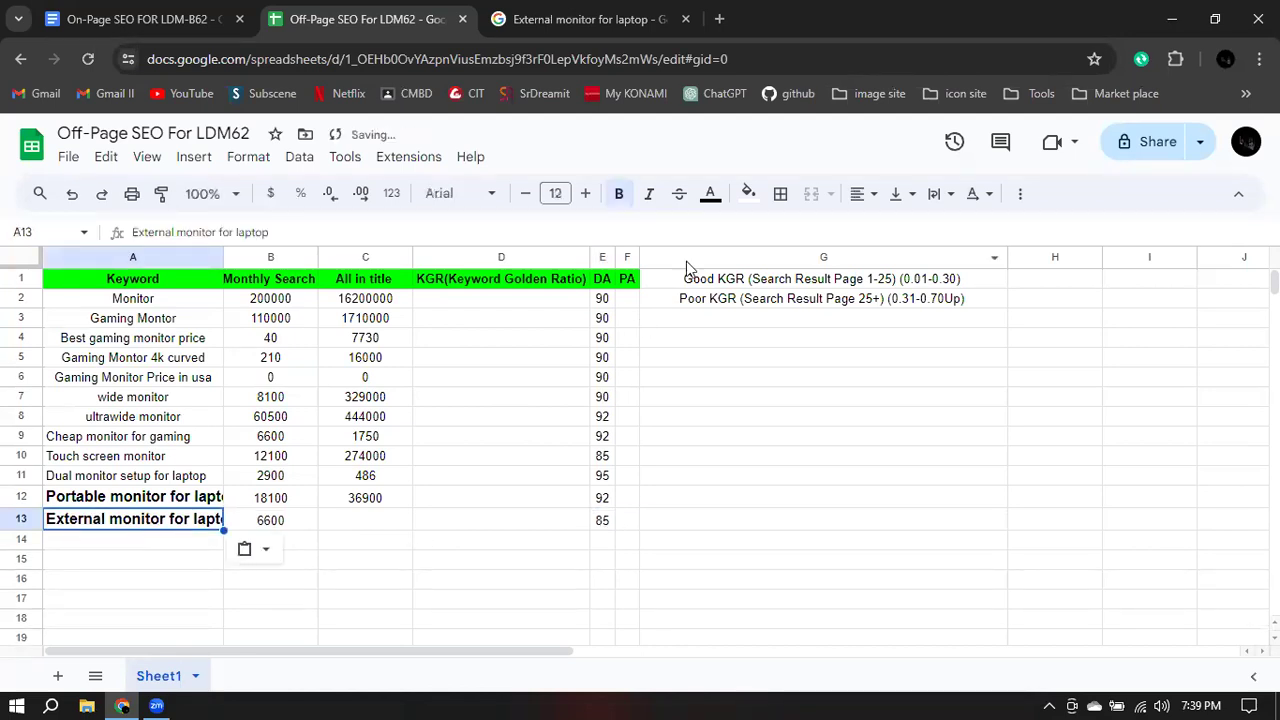
# - Add the "allintitle:" operator before "External monitor for laptop" in the Google query and run the search
pyautogui.click(540, 19)
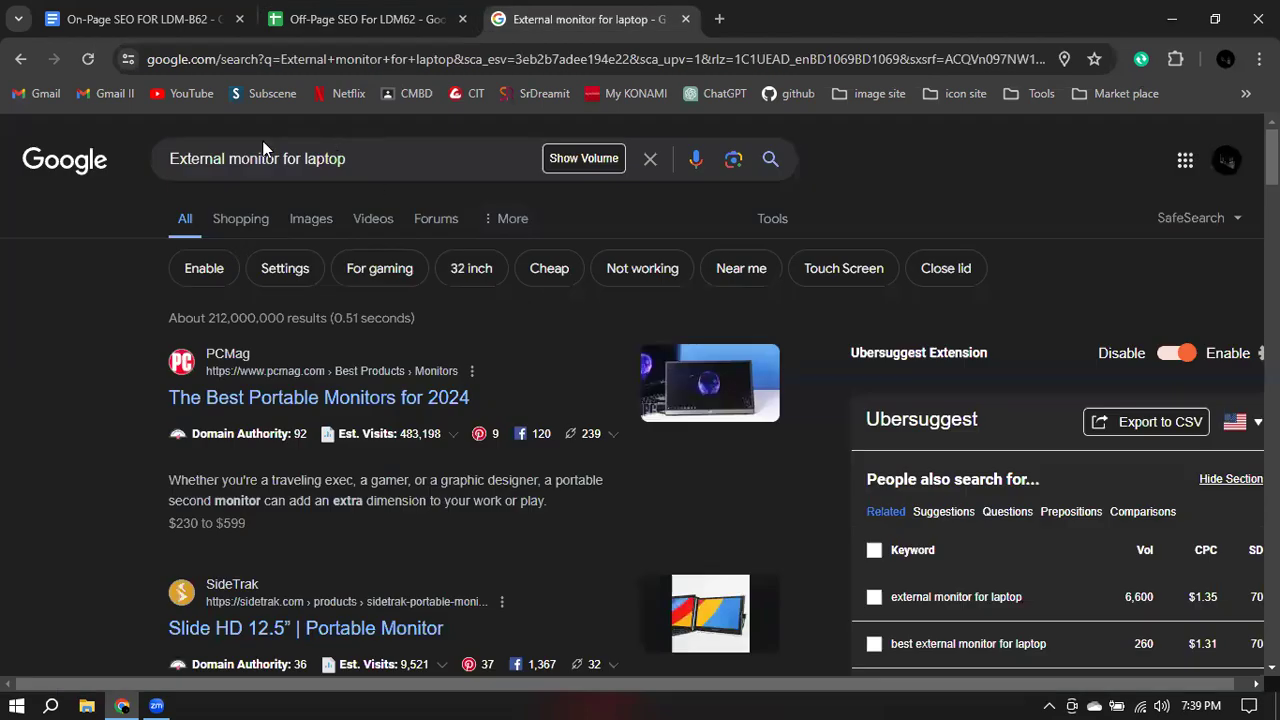
pyautogui.click(175, 158)
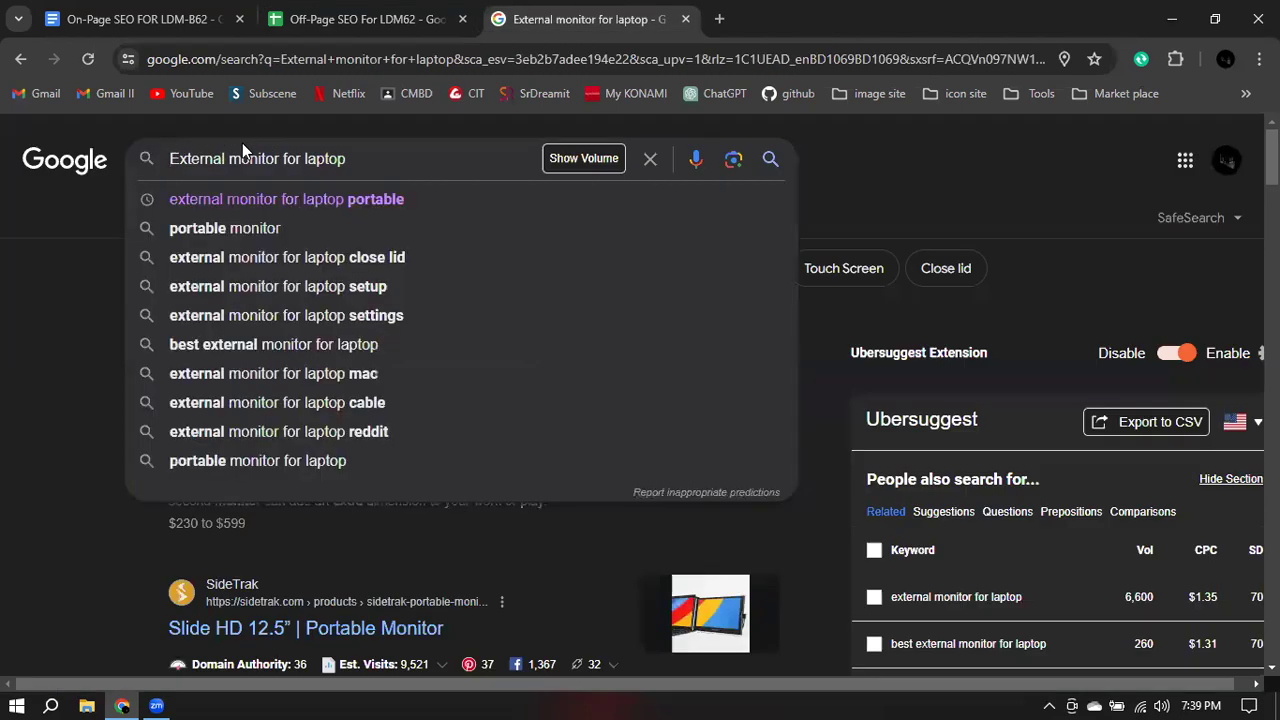
pyautogui.write('allin')
pyautogui.write('title:')
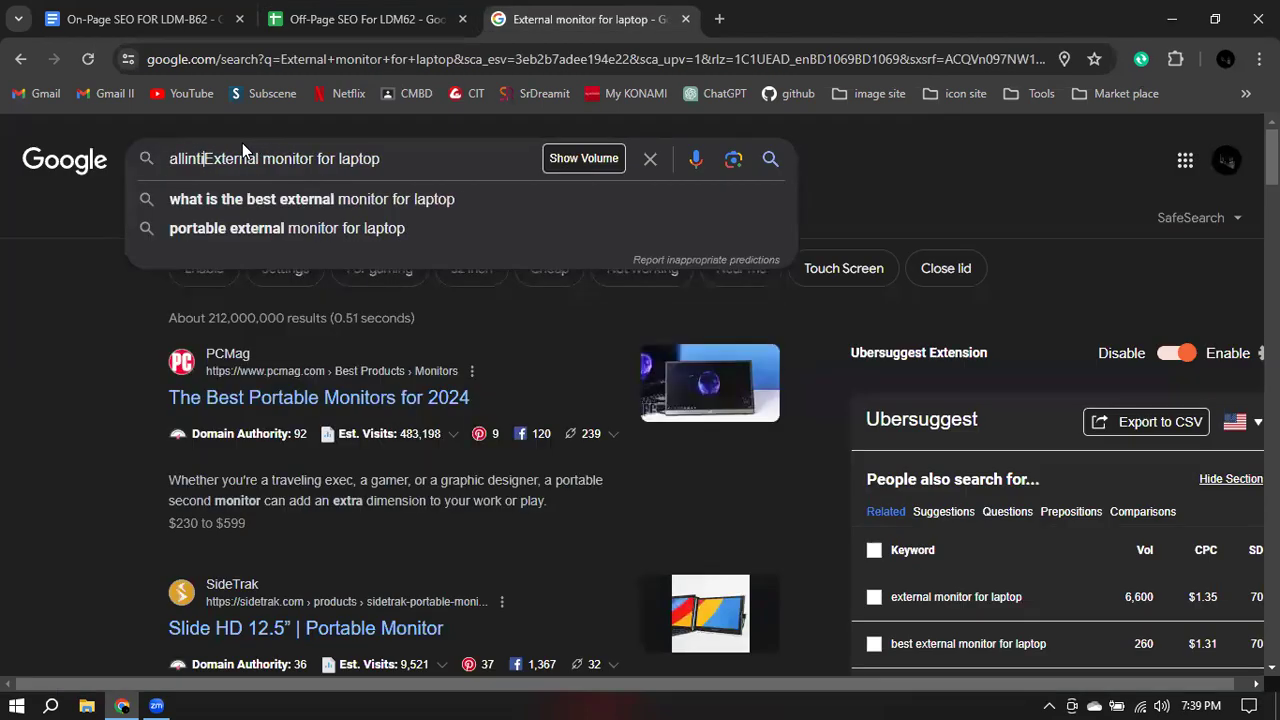
pyautogui.press('Return')
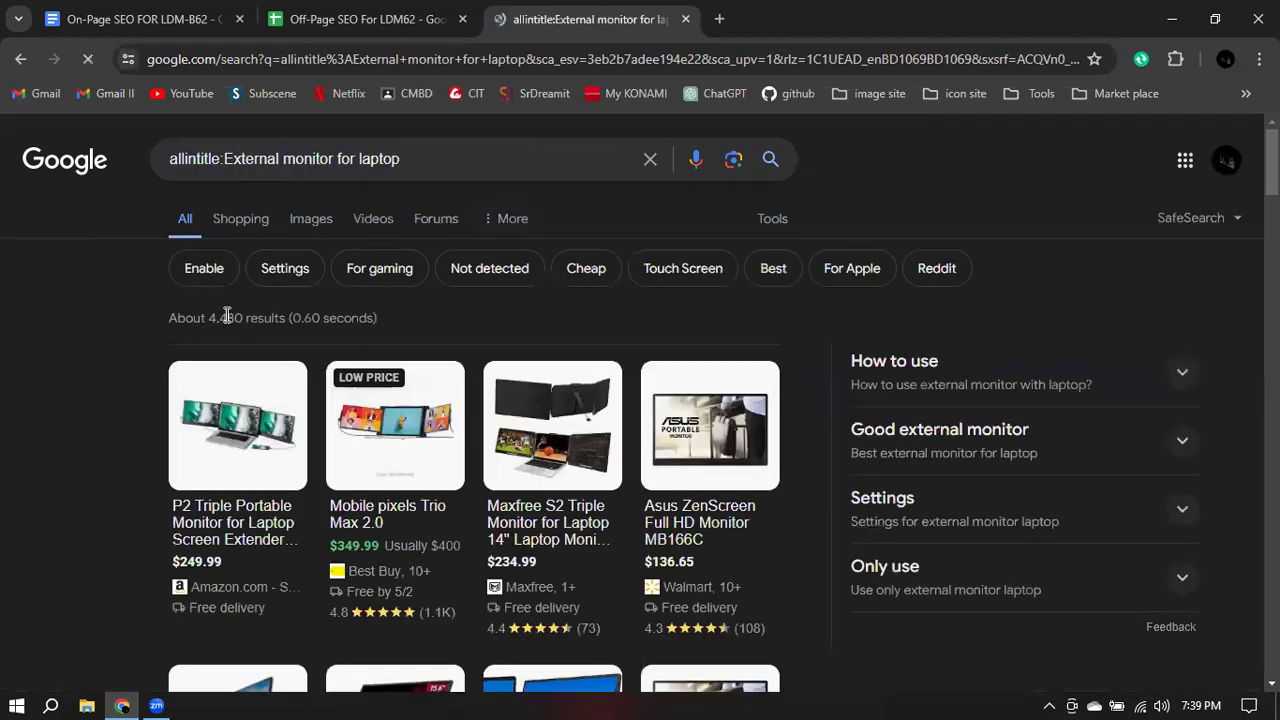
# - Record 4480 as the all-in-title count for "External monitor for laptop" in row 13 of the spreadsheet
pyautogui.moveTo(209, 318); pyautogui.dragTo(246, 318)
pyautogui.click(381, 8)
pyautogui.click(349, 516)
pyautogui.write('4480')
pyautogui.click(302, 559)
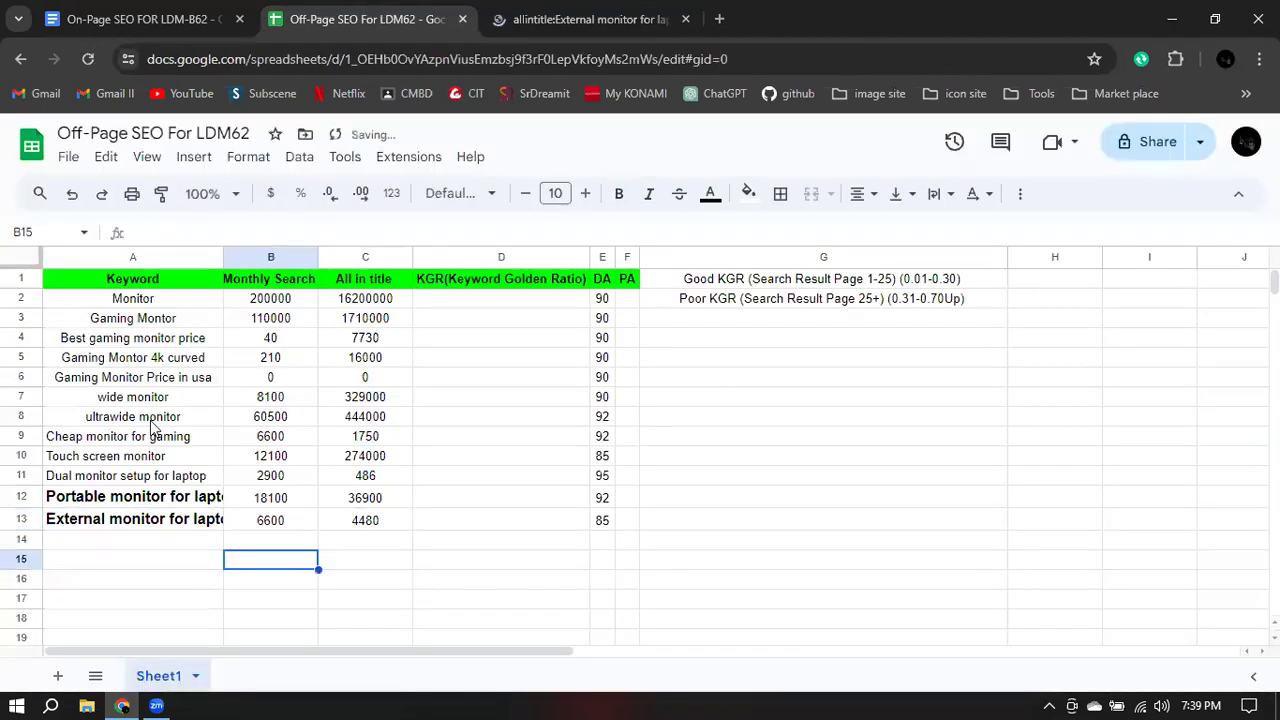
# - Set the keywords in A7:A13 to font size 10 and remove their bold formatting
pyautogui.moveTo(131, 401); pyautogui.dragTo(151, 523)
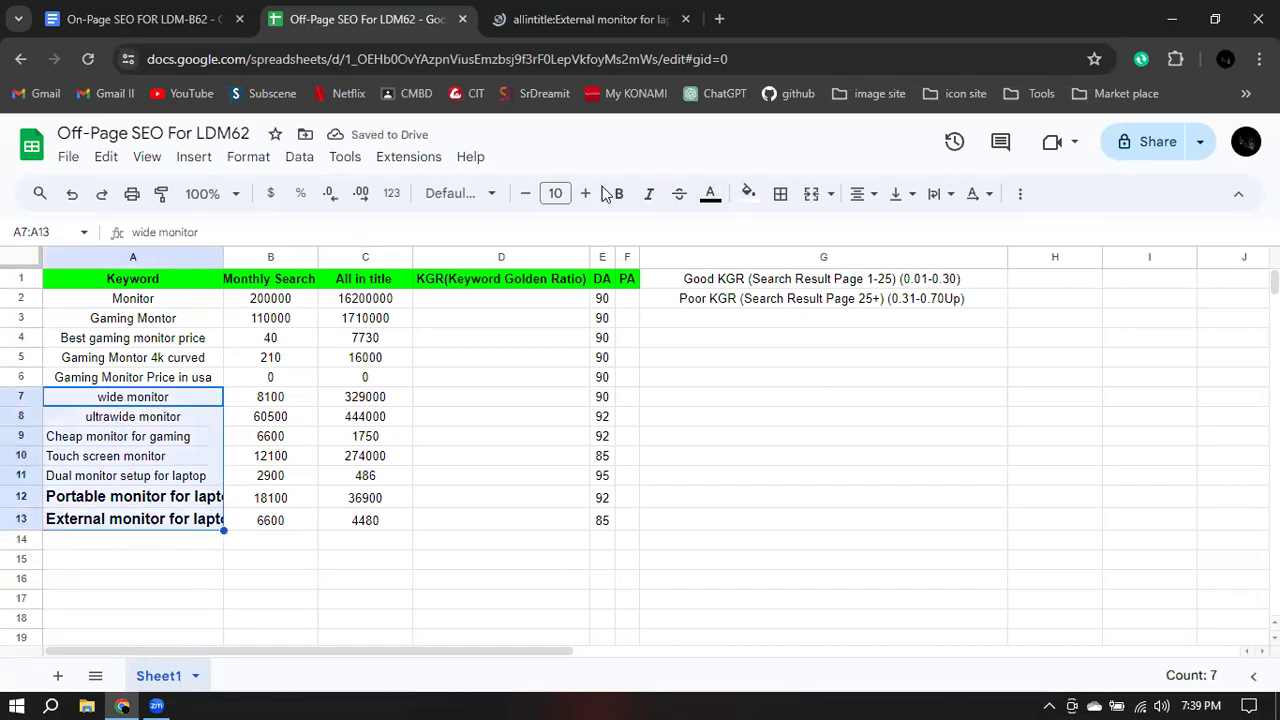
pyautogui.click(557, 193)
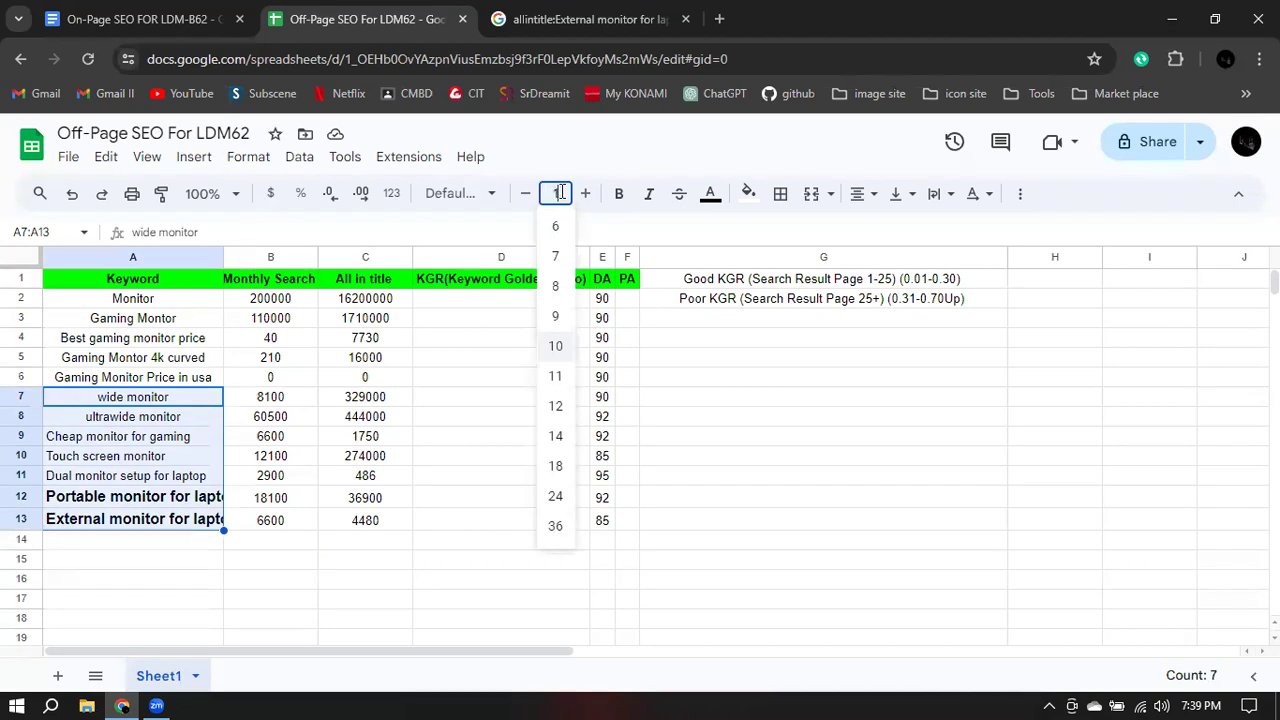
pyautogui.press('Return')
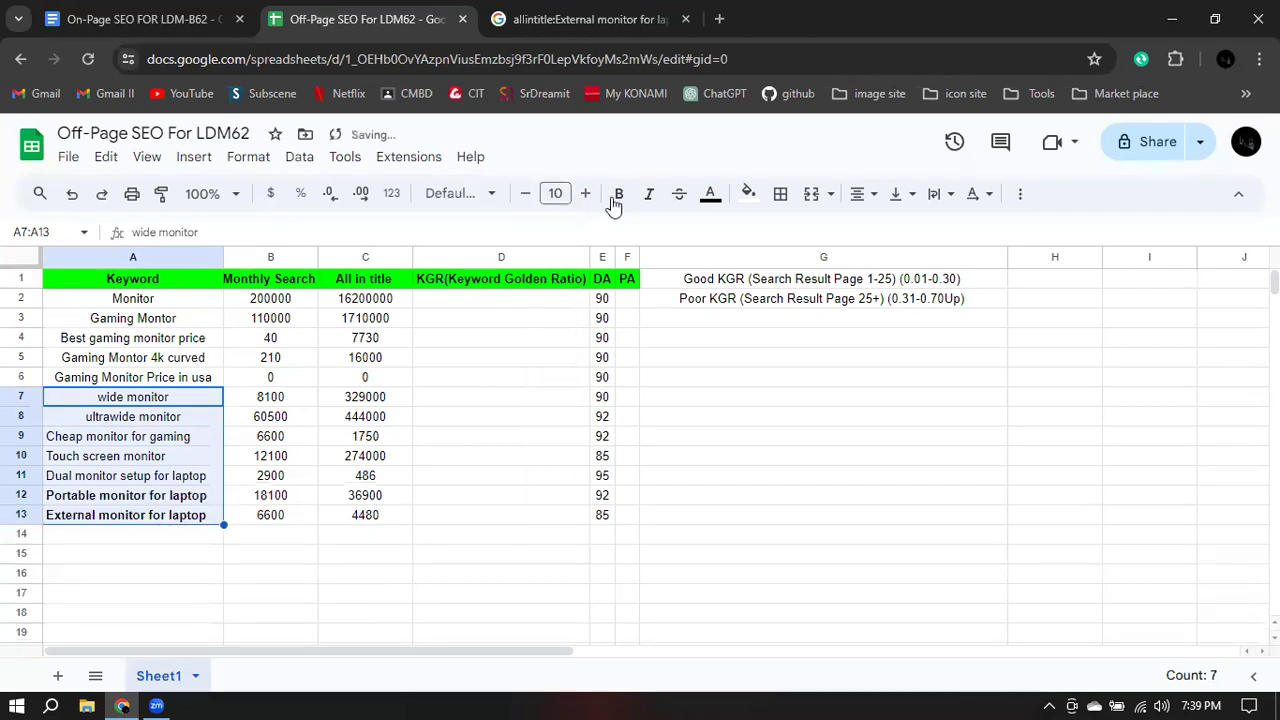
pyautogui.click(618, 195)
pyautogui.click(618, 195)
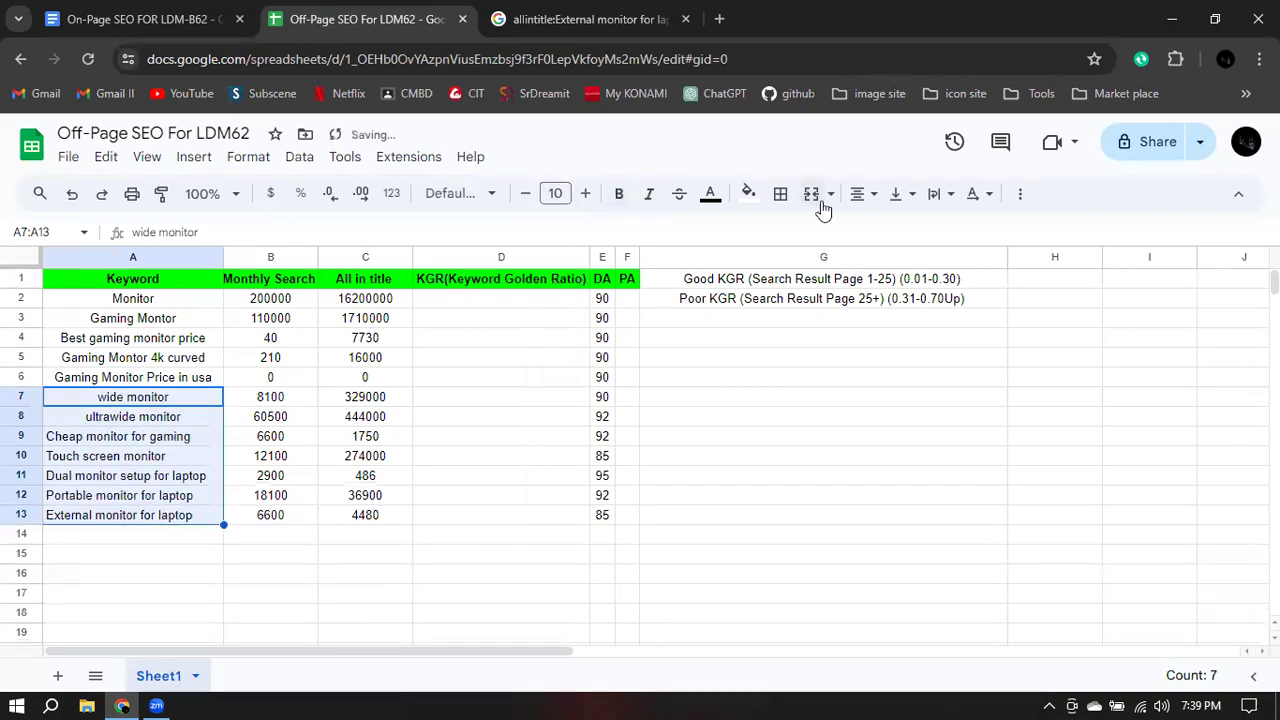
# - Center the keywords in A7:A13 horizontally
pyautogui.click(857, 193)
pyautogui.click(884, 229)
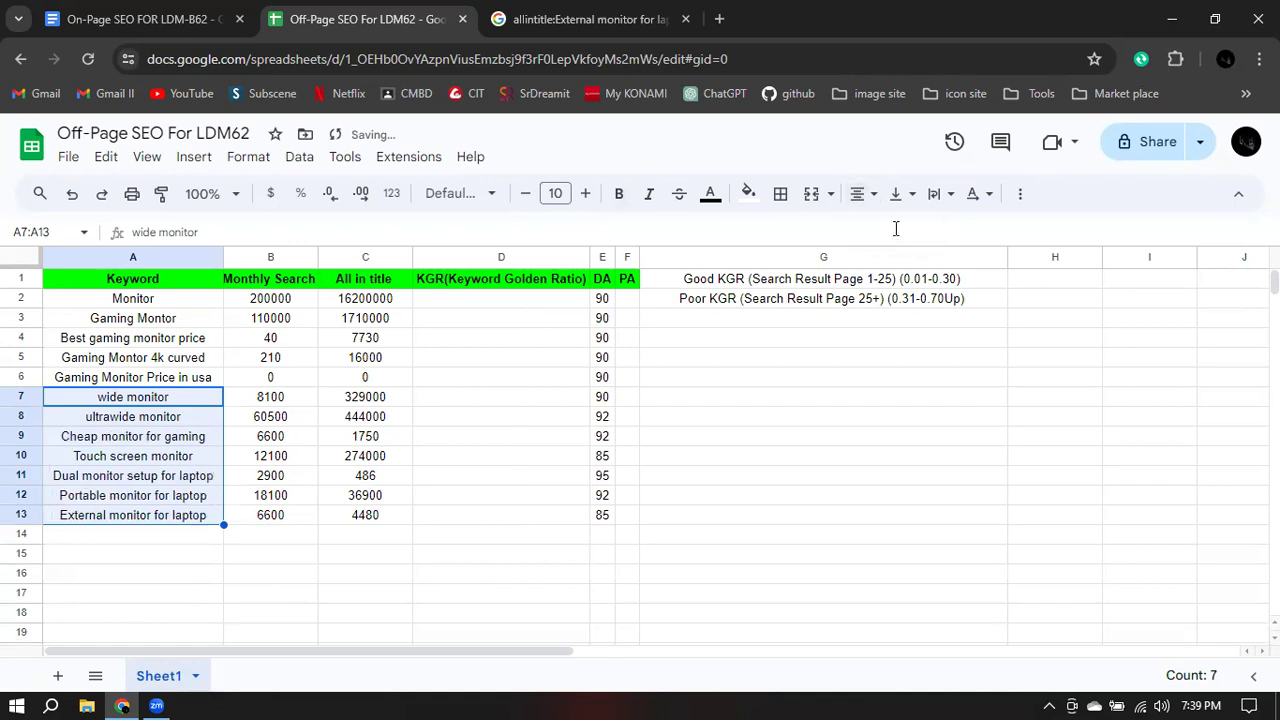
pyautogui.click(495, 520)
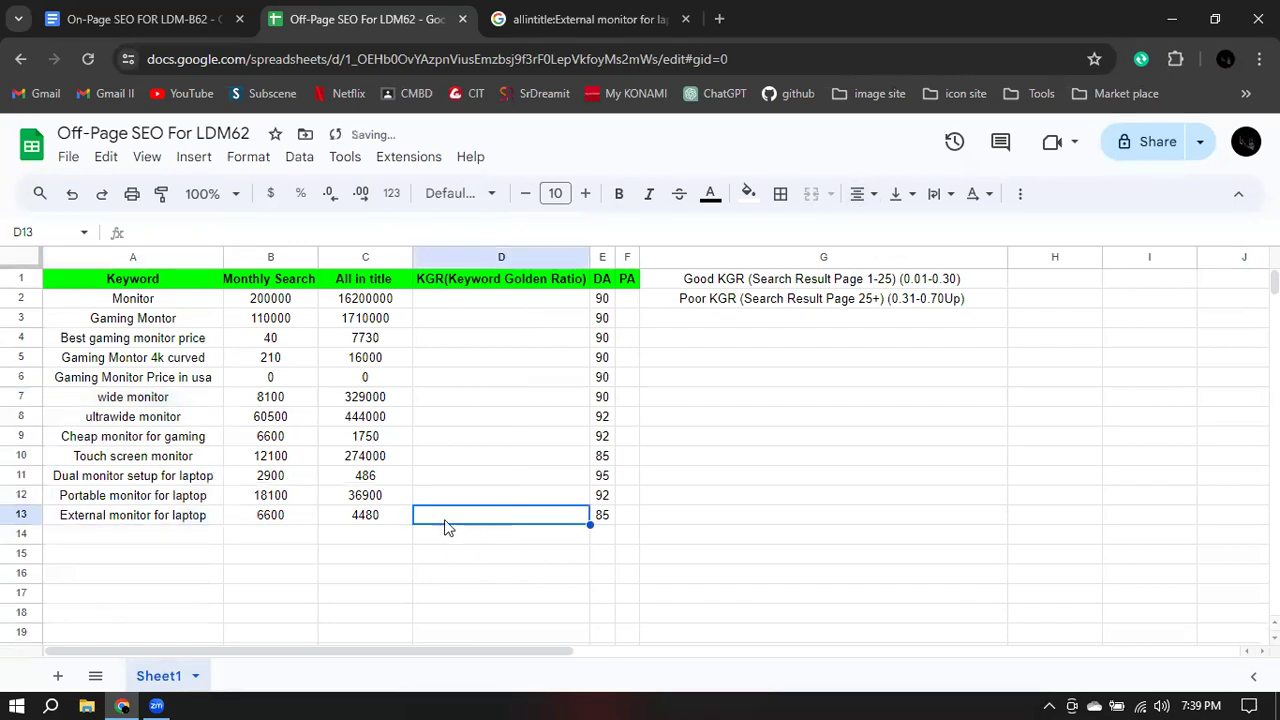
pyautogui.click(163, 306)
pyautogui.click(186, 318)
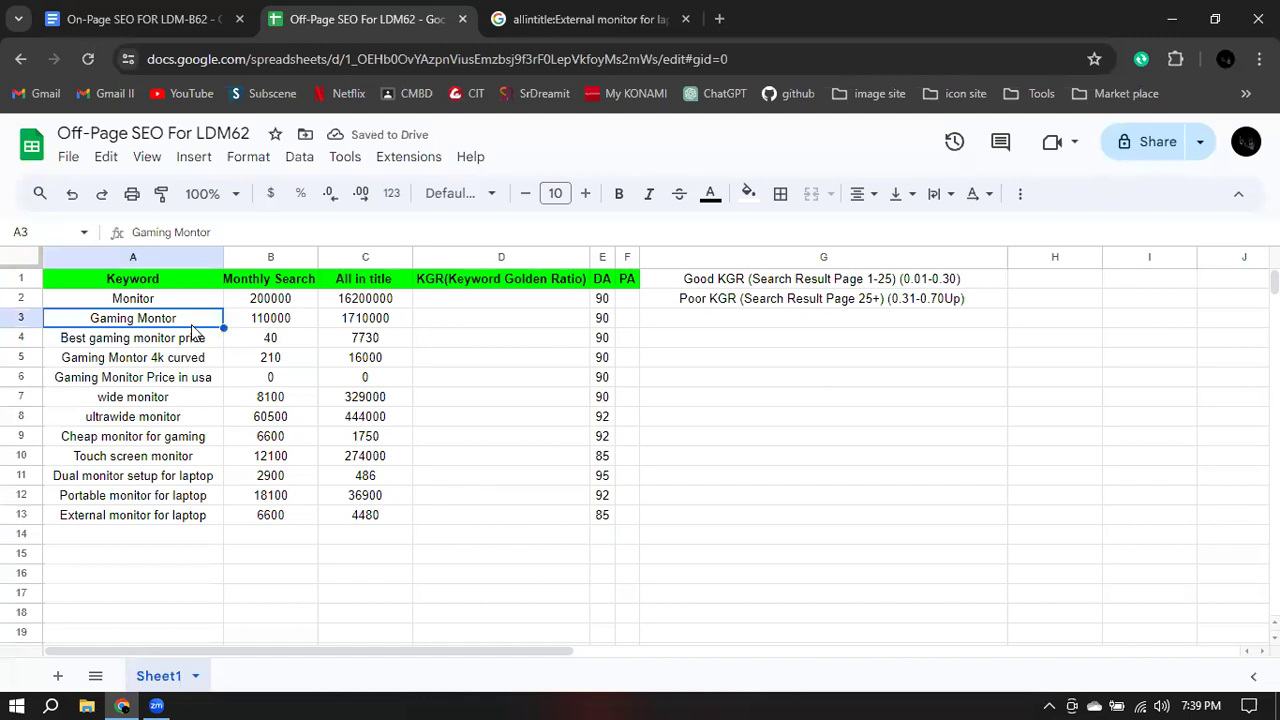
pyautogui.click(168, 397)
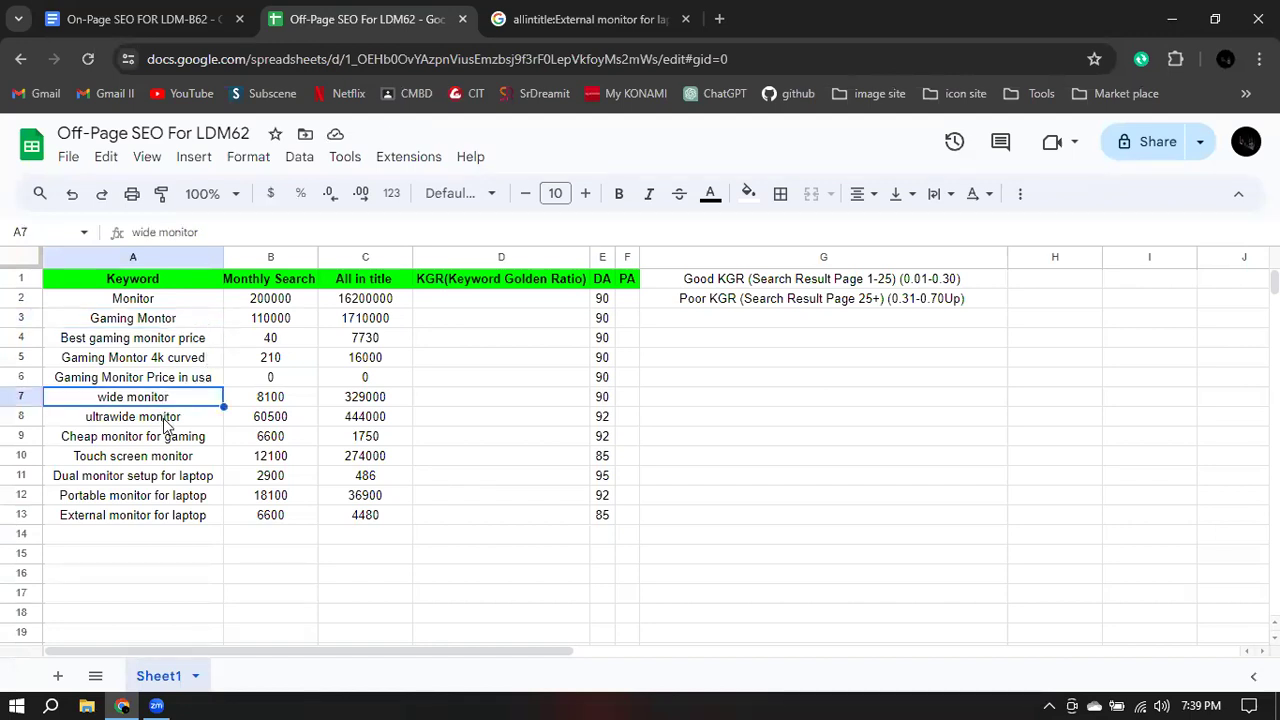
pyautogui.click(166, 424)
pyautogui.click(156, 460)
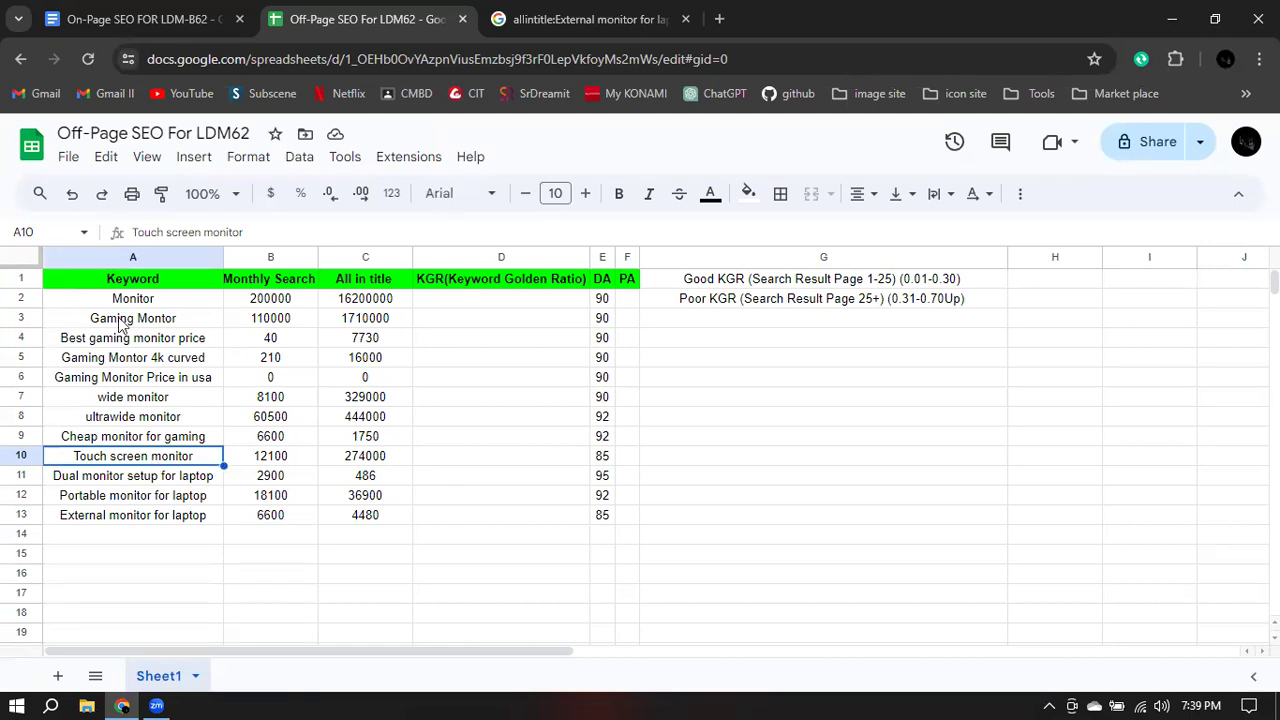
pyautogui.click(168, 536)
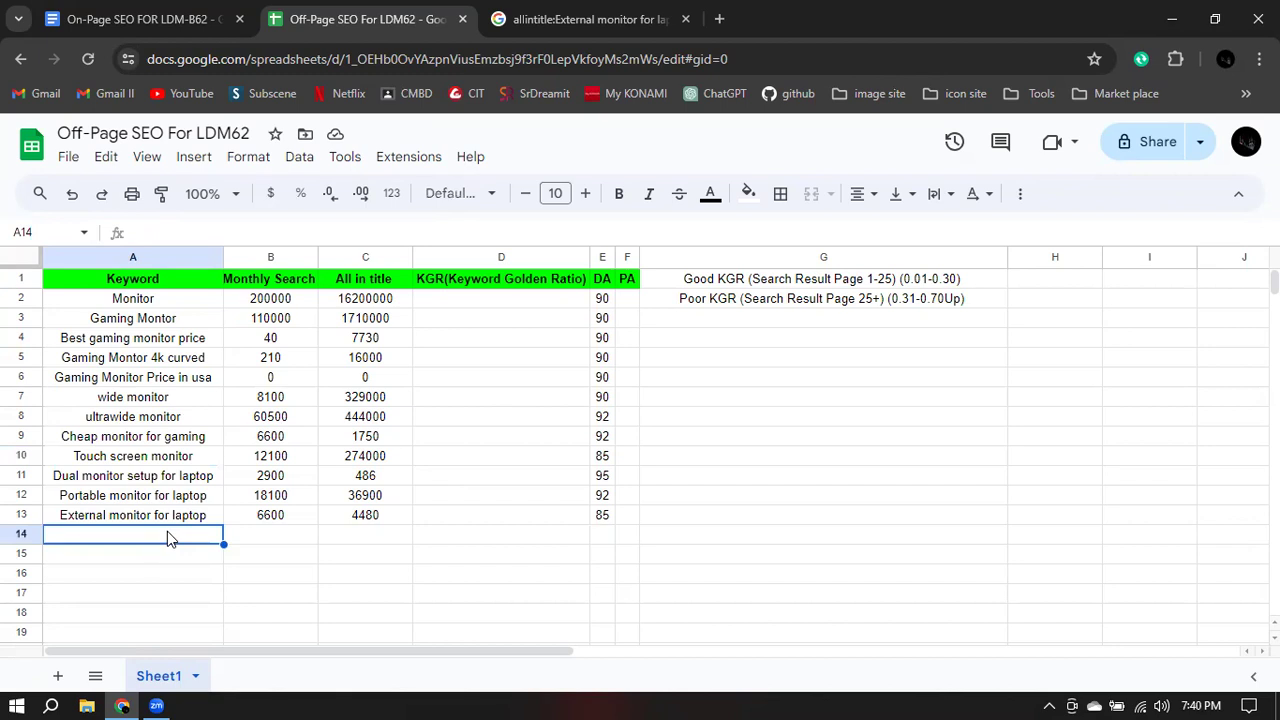
pyautogui.click(383, 560)
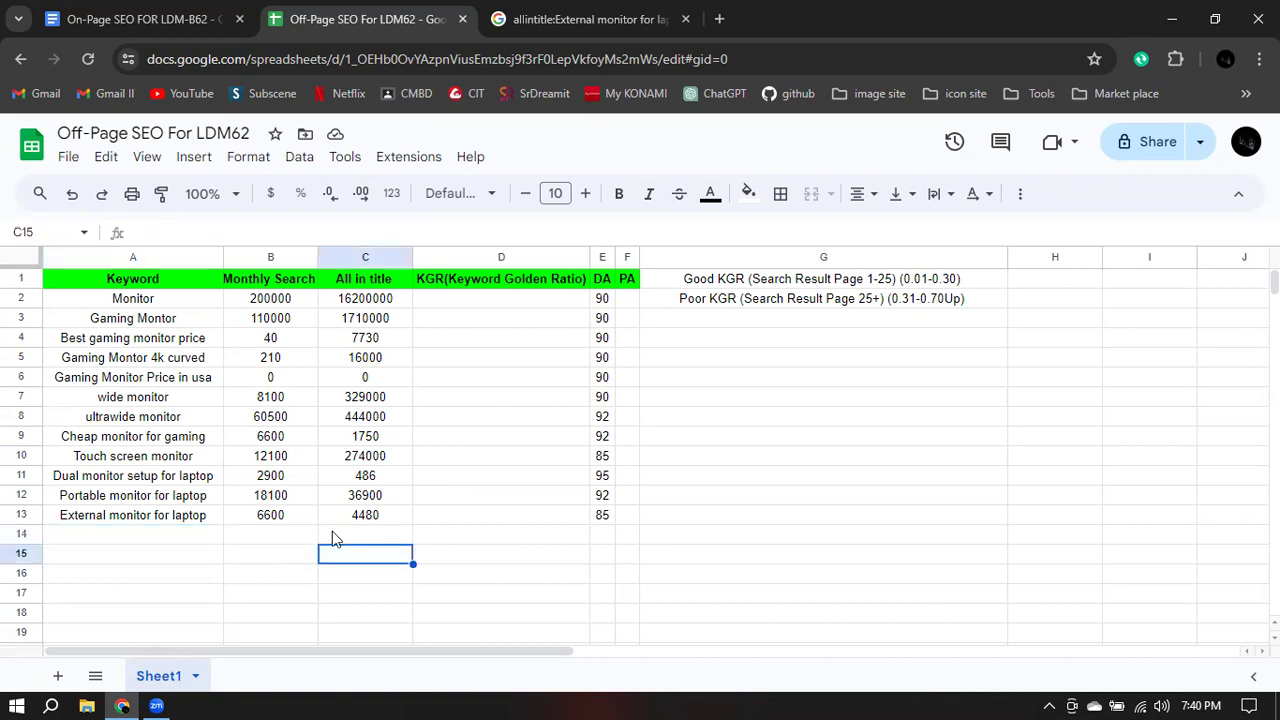
# - Calculate the KGR for "Monitor" in D2 with the formula =B2/C2 and autofill it down through D13
pyautogui.click(448, 300)
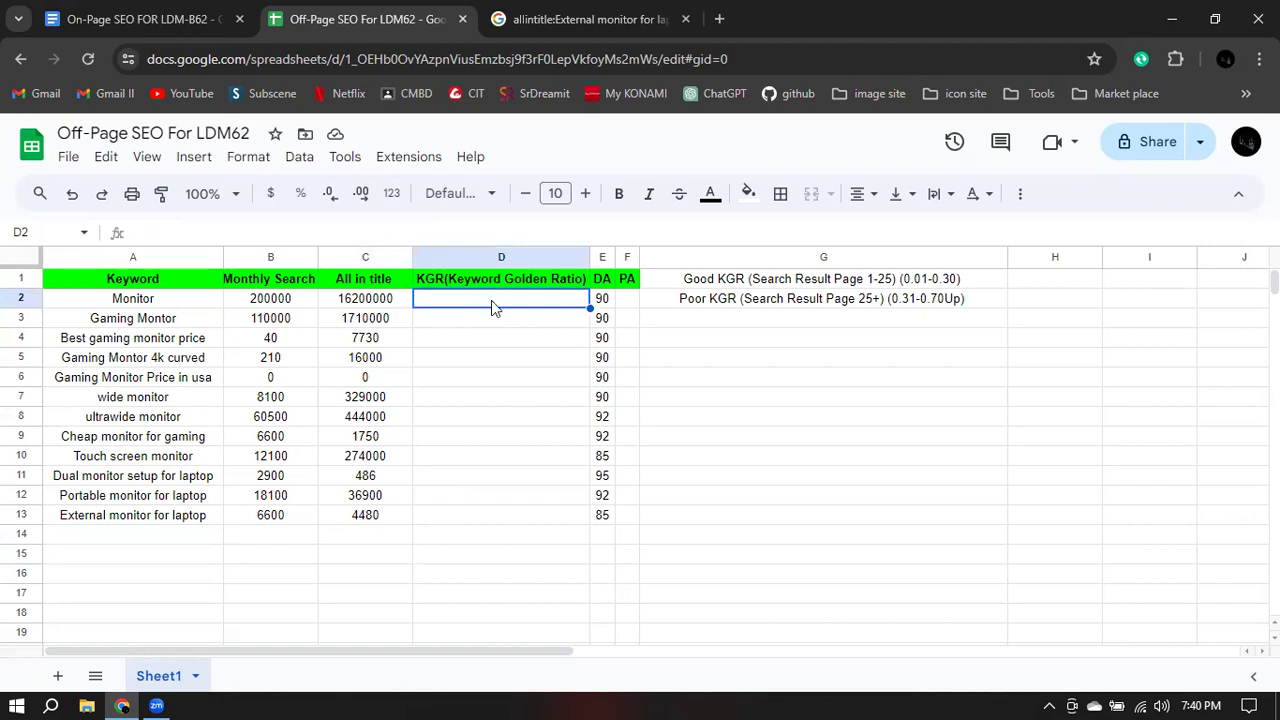
pyautogui.write('=')
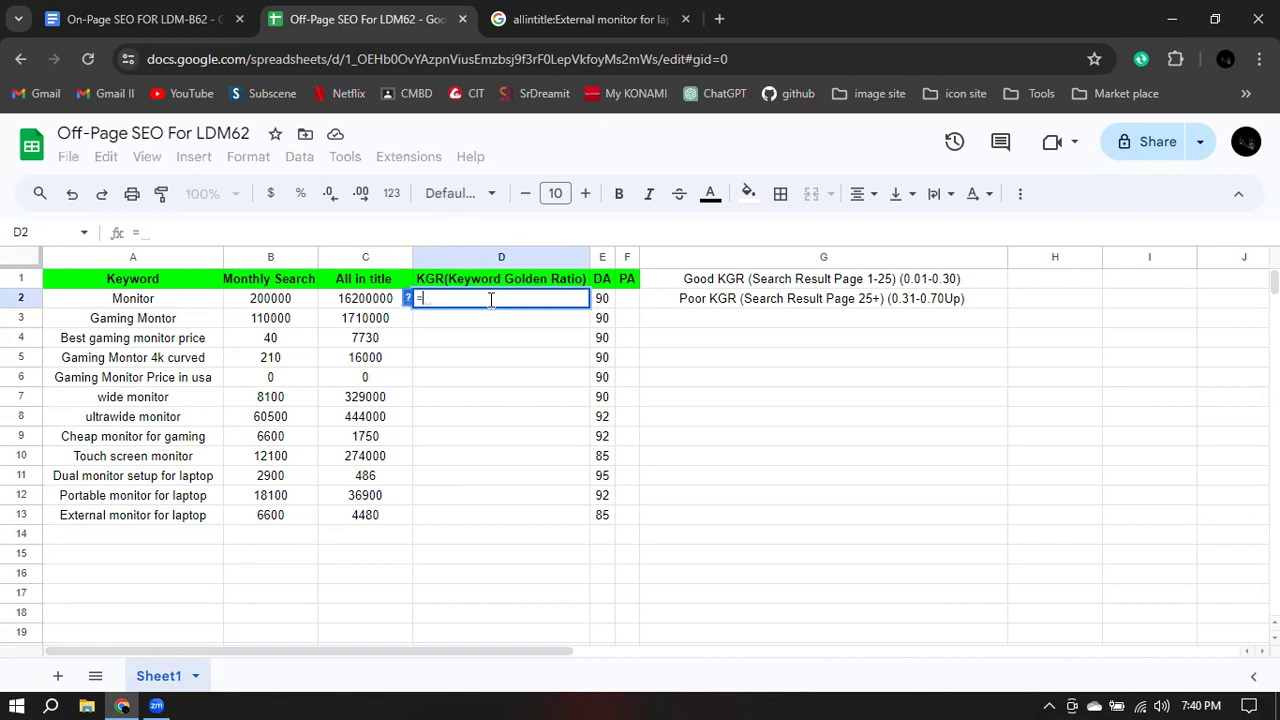
pyautogui.click(276, 306)
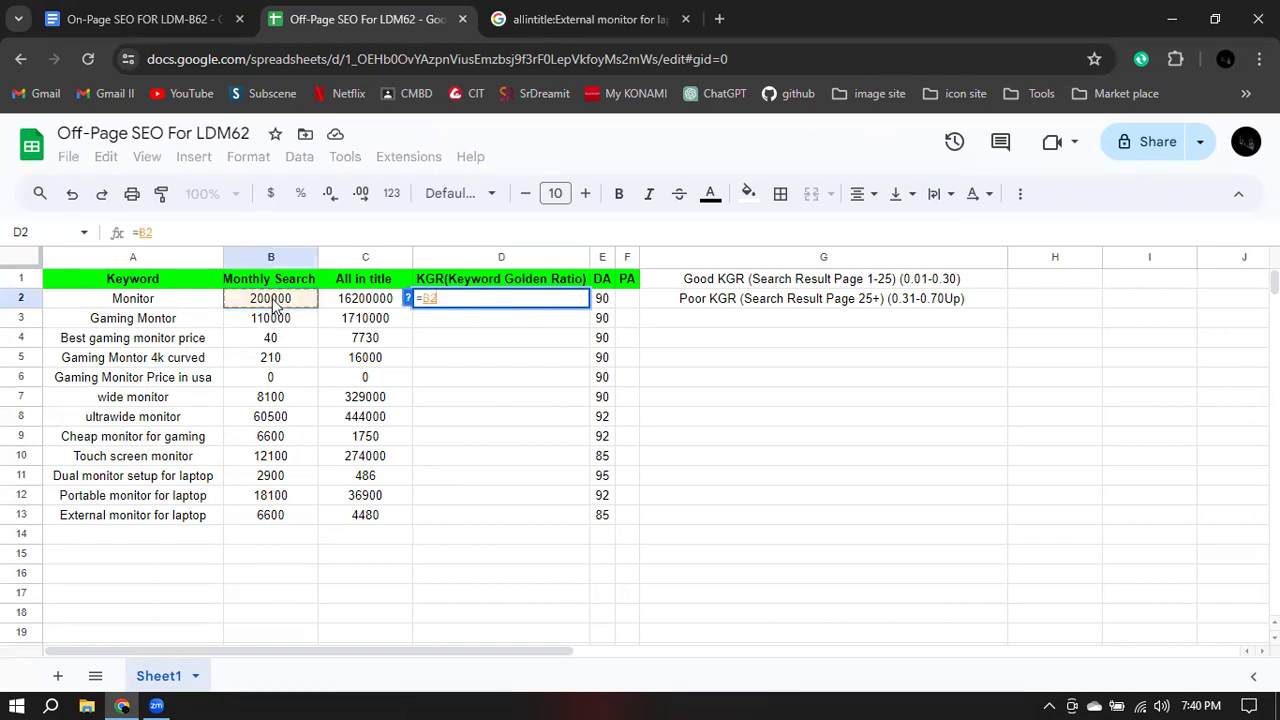
pyautogui.write('/')
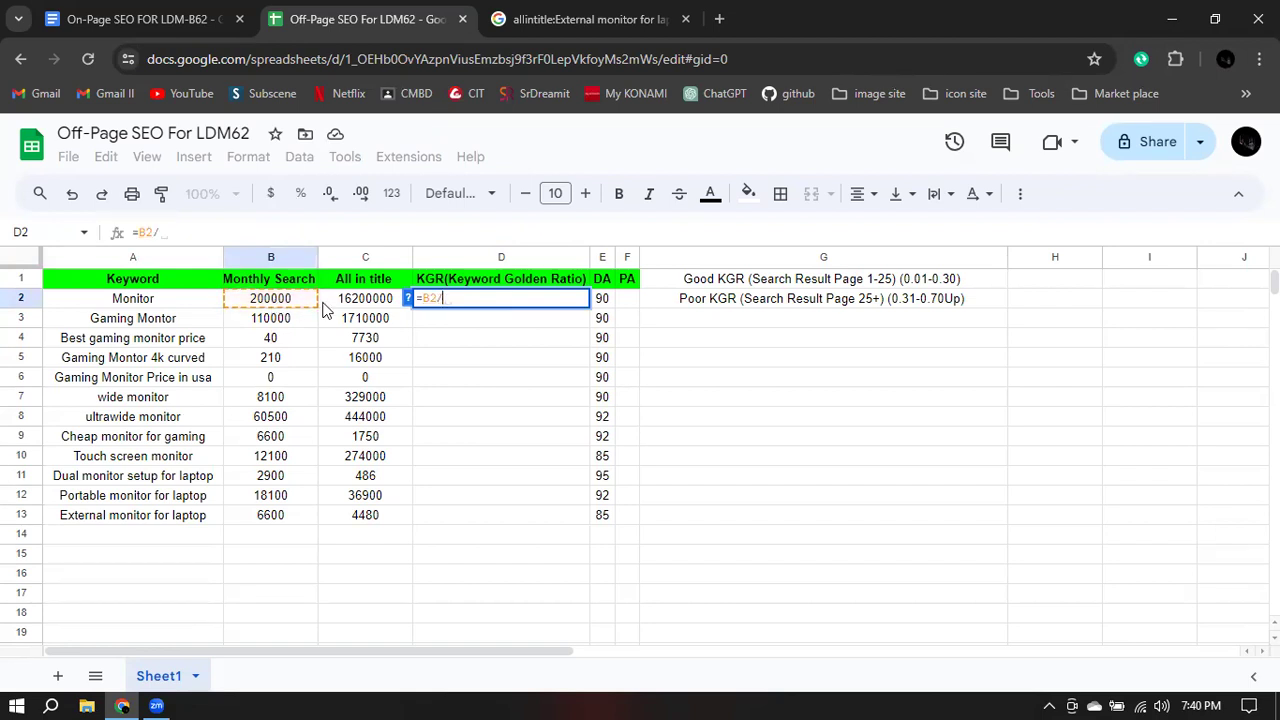
pyautogui.click(378, 306)
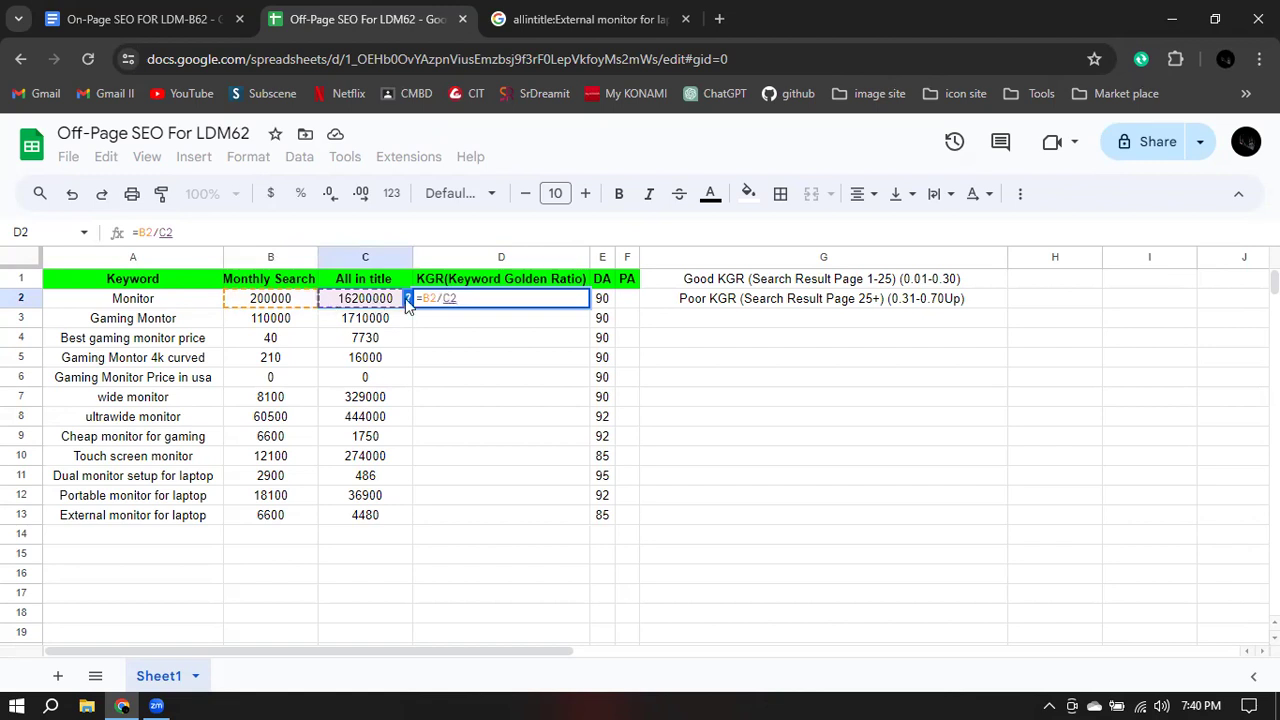
pyautogui.press('Return')
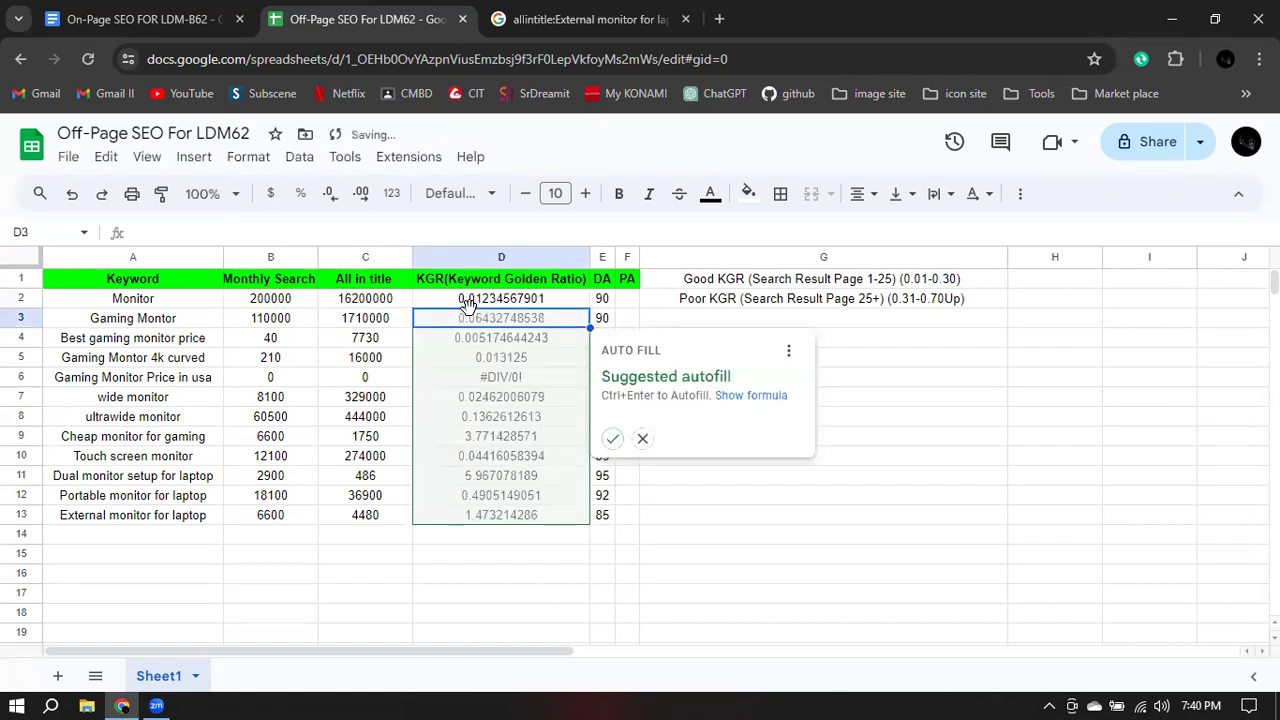
pyautogui.click(613, 440)
pyautogui.click(530, 541)
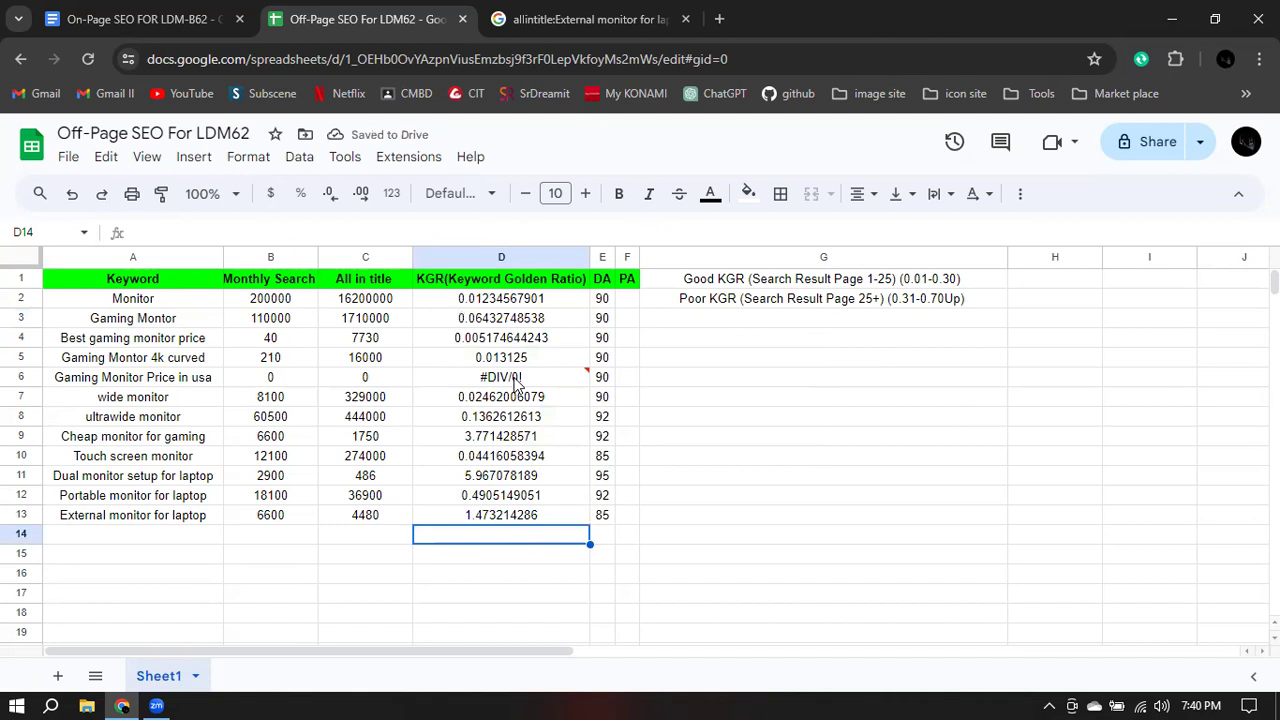
# - Inspect the failing KGR formula in D6 and the monthly search and all-in-title values it uses
pyautogui.click(511, 380)
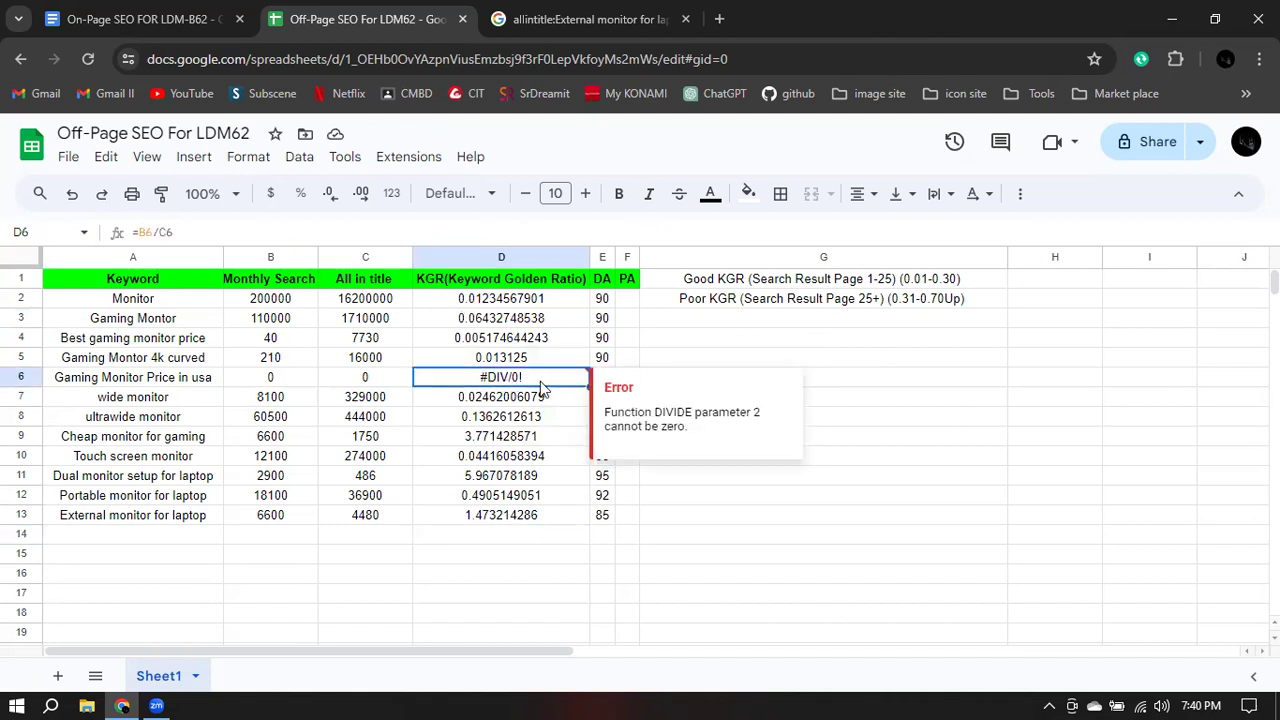
pyautogui.click(271, 382)
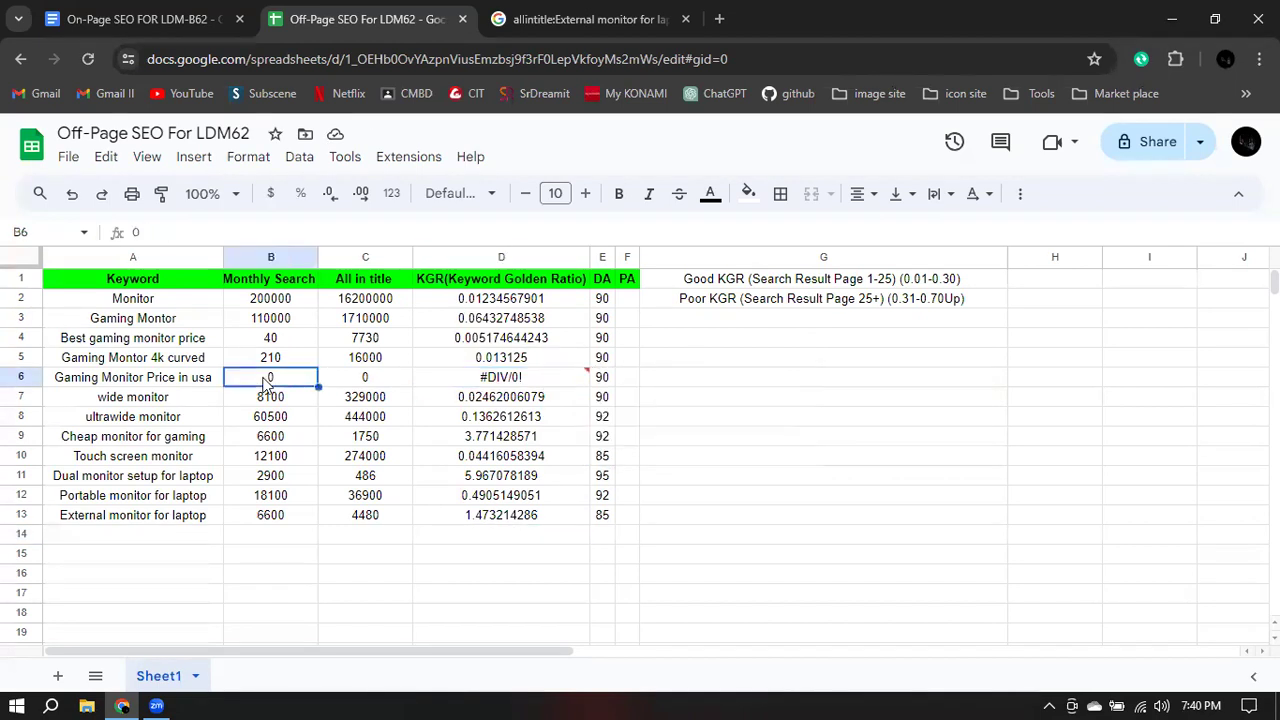
pyautogui.click(388, 385)
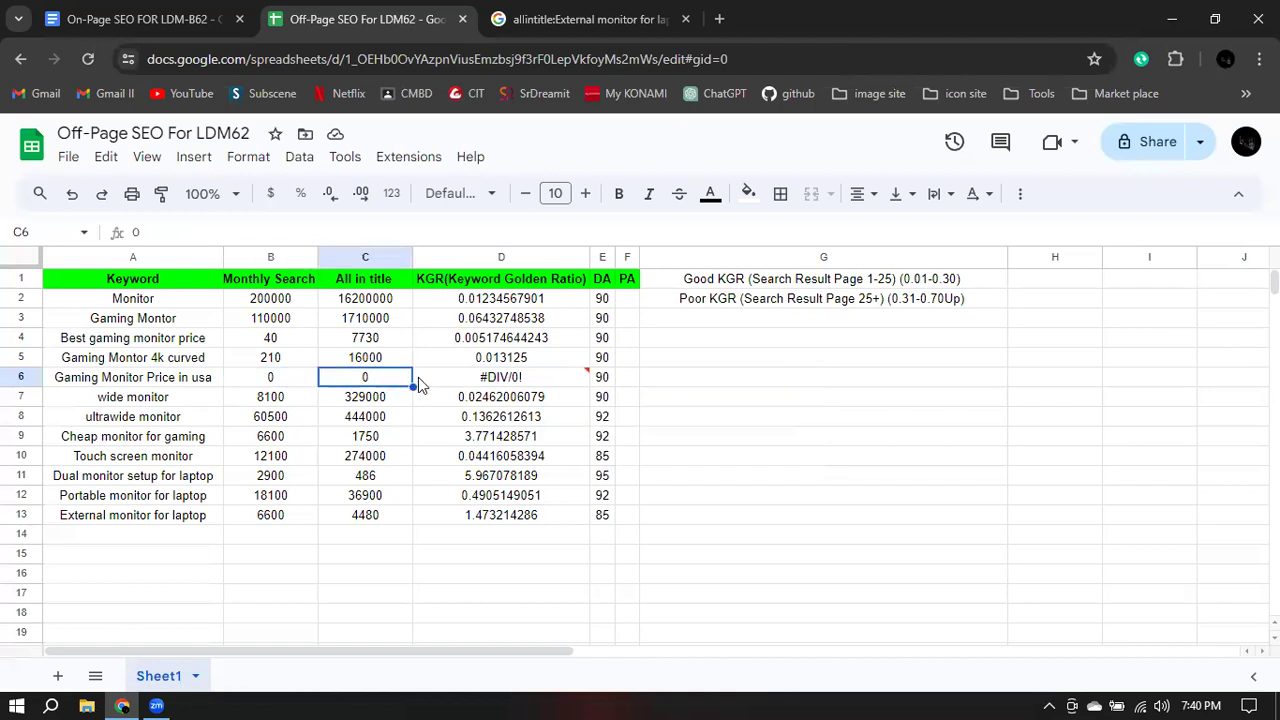
pyautogui.click(510, 389)
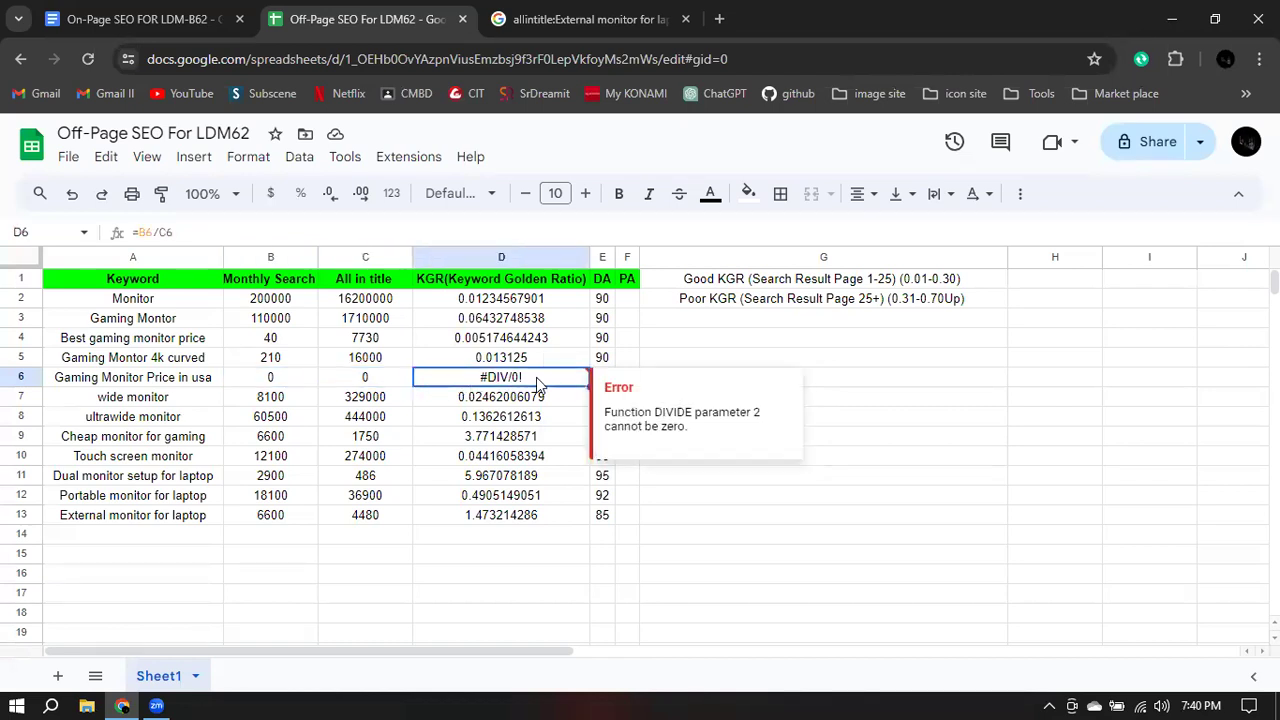
pyautogui.doubleClick(533, 378)
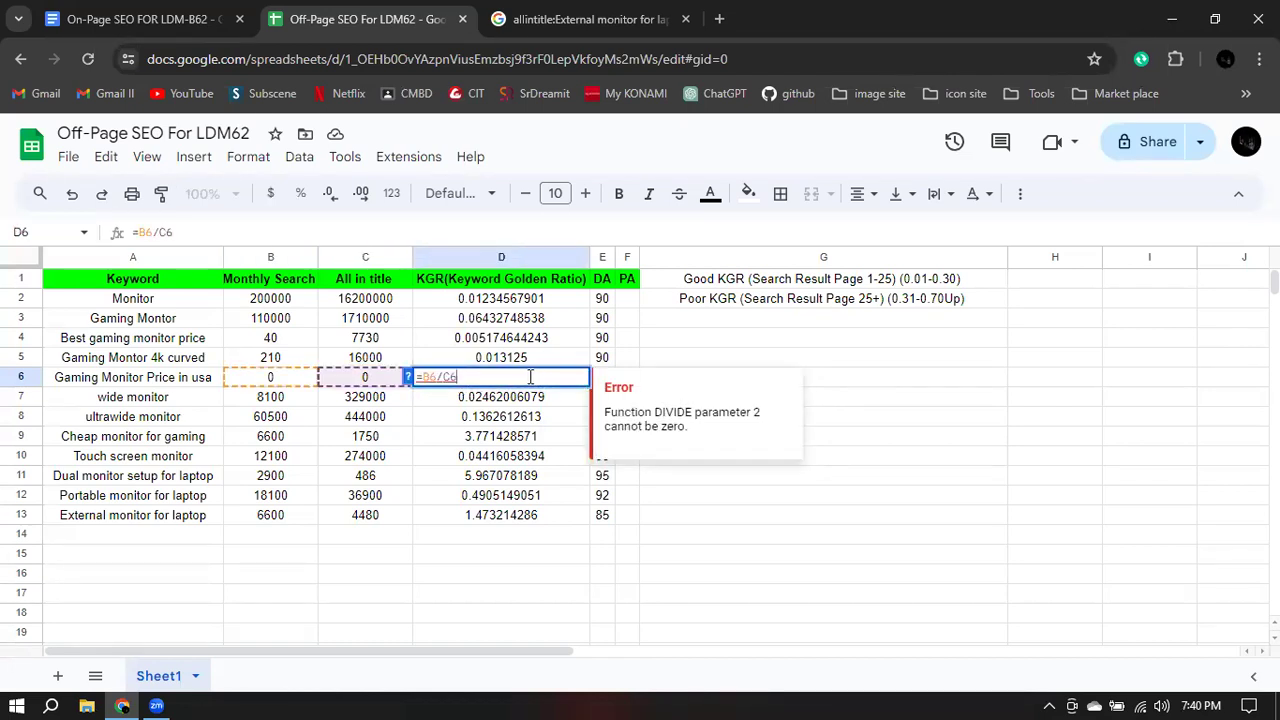
pyautogui.press('Return')
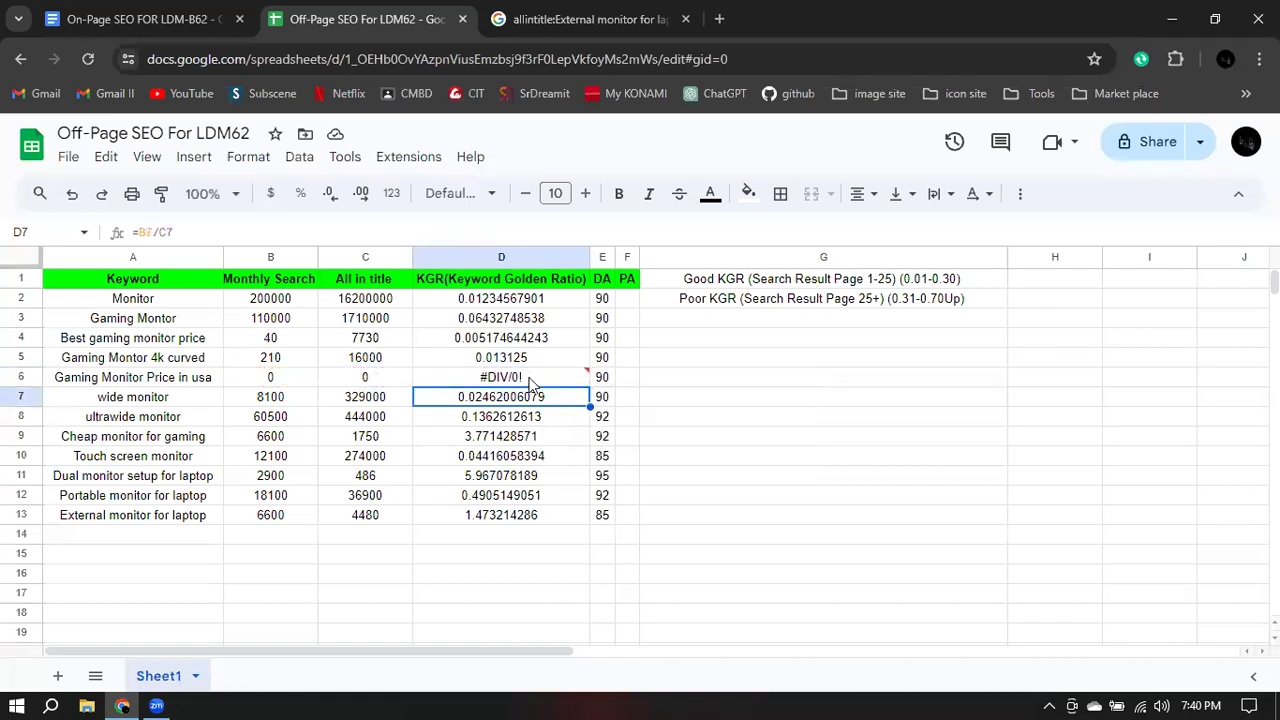
pyautogui.click(530, 378)
pyautogui.doubleClick(530, 378)
pyautogui.click(505, 553)
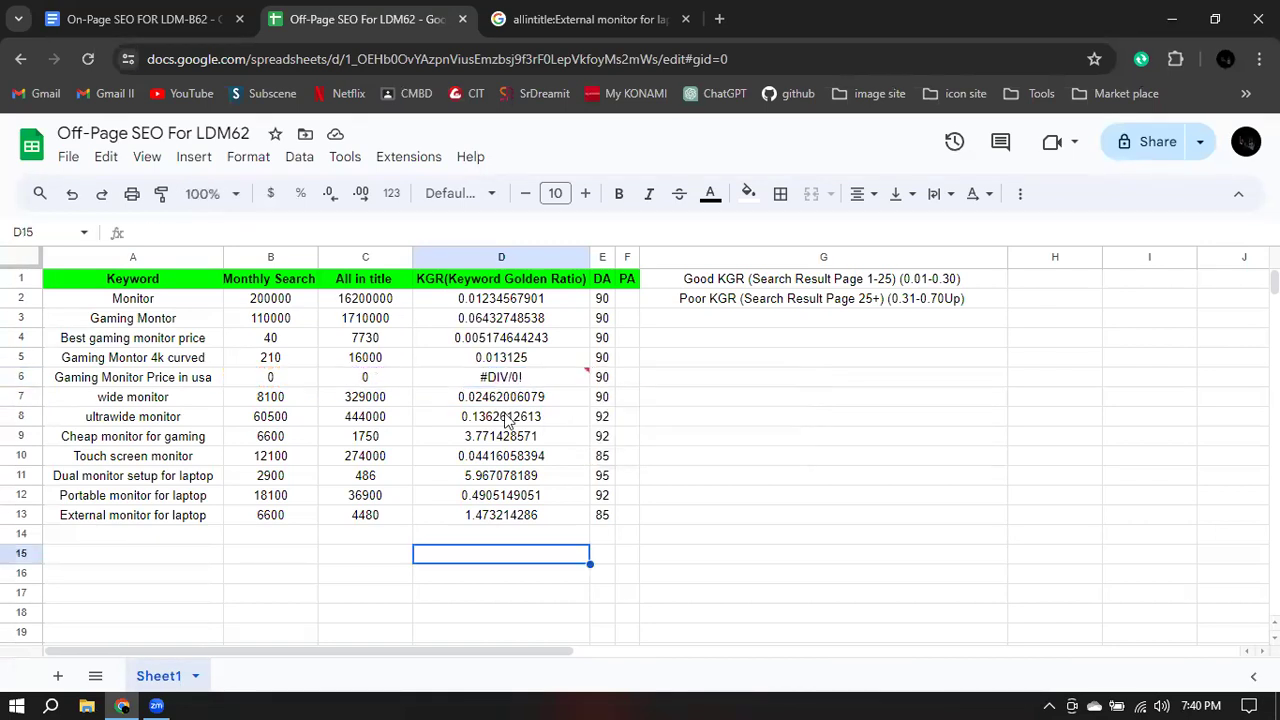
# - Replace the KGR formula for "Gaming Monitor Price in usa" in D6 with 0
pyautogui.click(518, 378)
pyautogui.write('0')
pyautogui.press('Return')
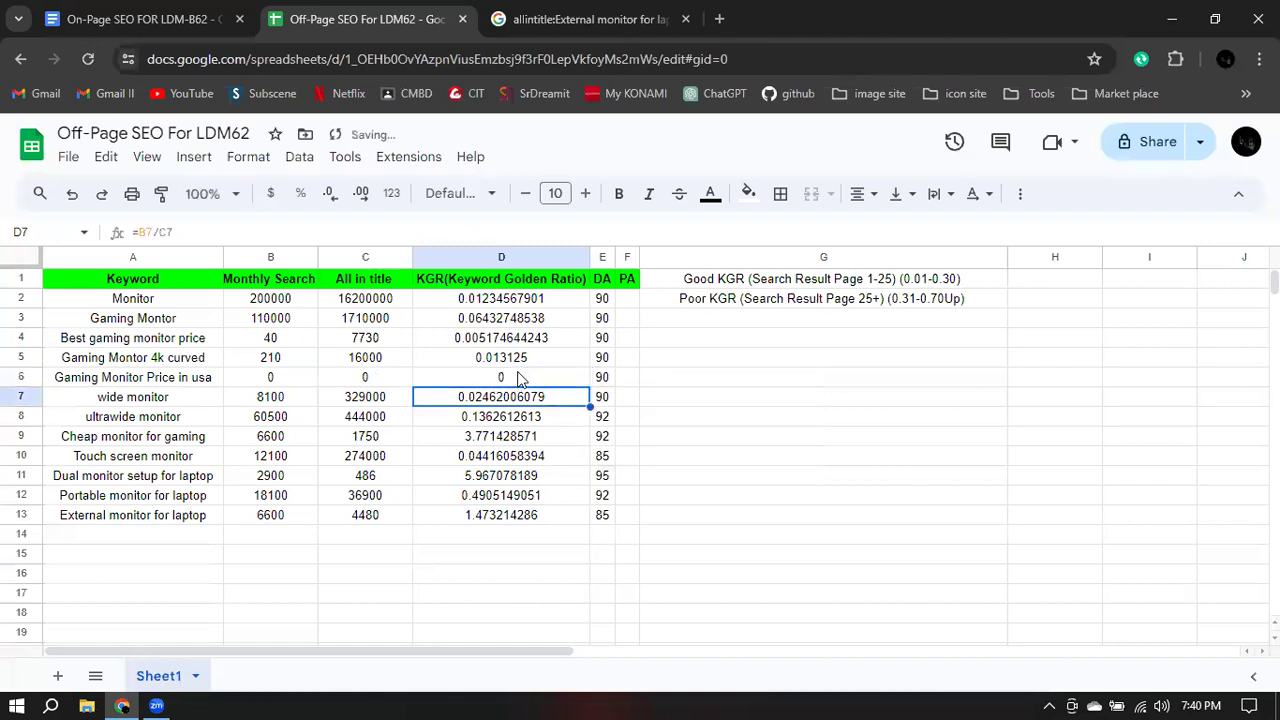
pyautogui.click(530, 577)
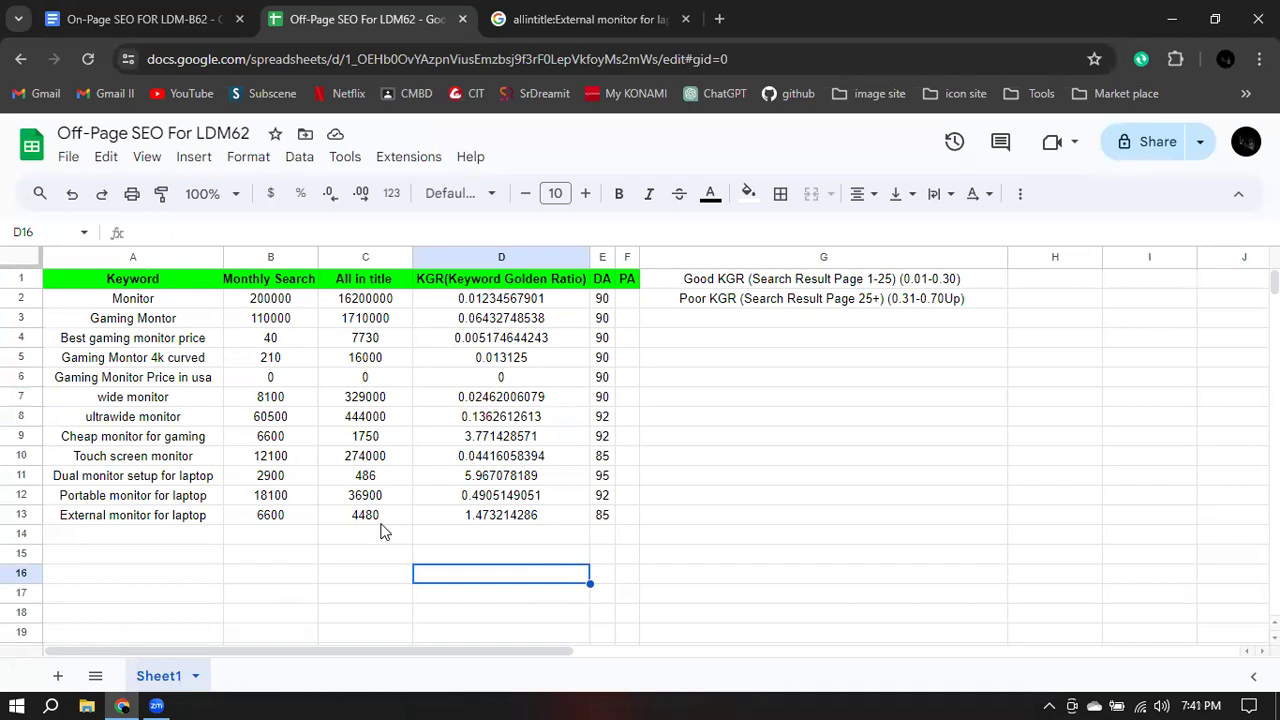
# - Fill the "Good KGR" legend cell G1 with yellow
pyautogui.click(728, 282)
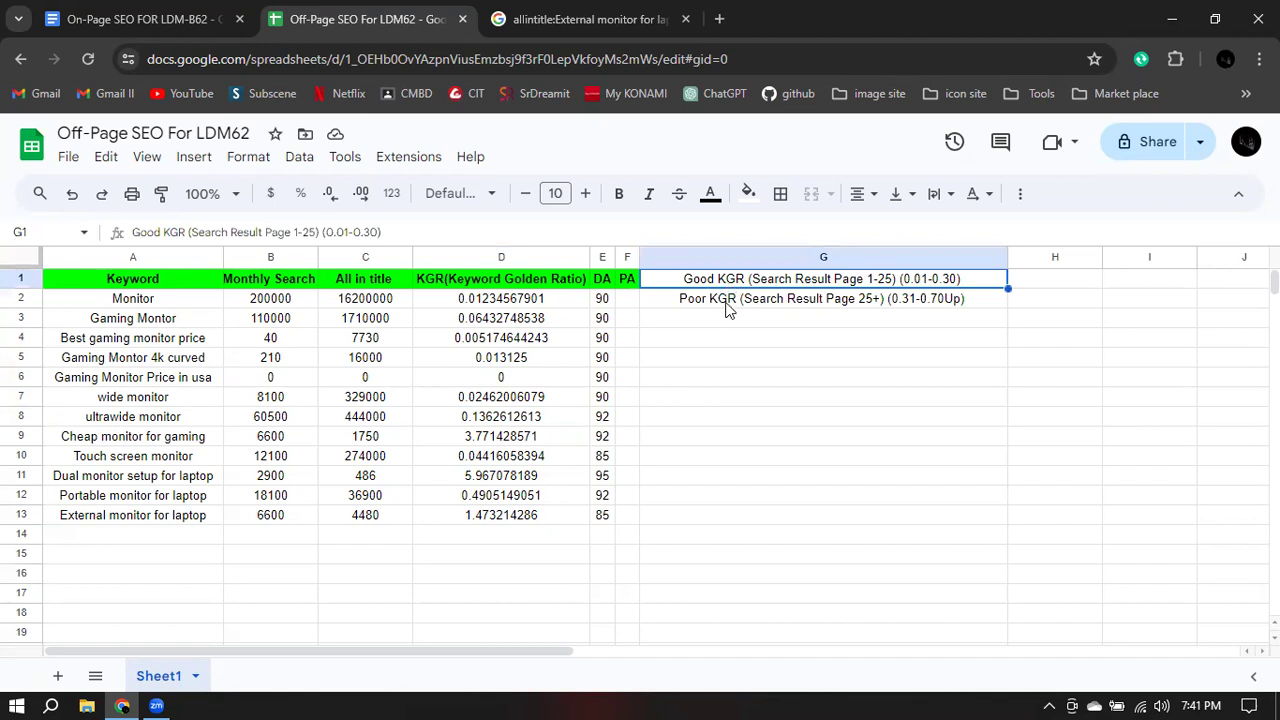
pyautogui.click(727, 306)
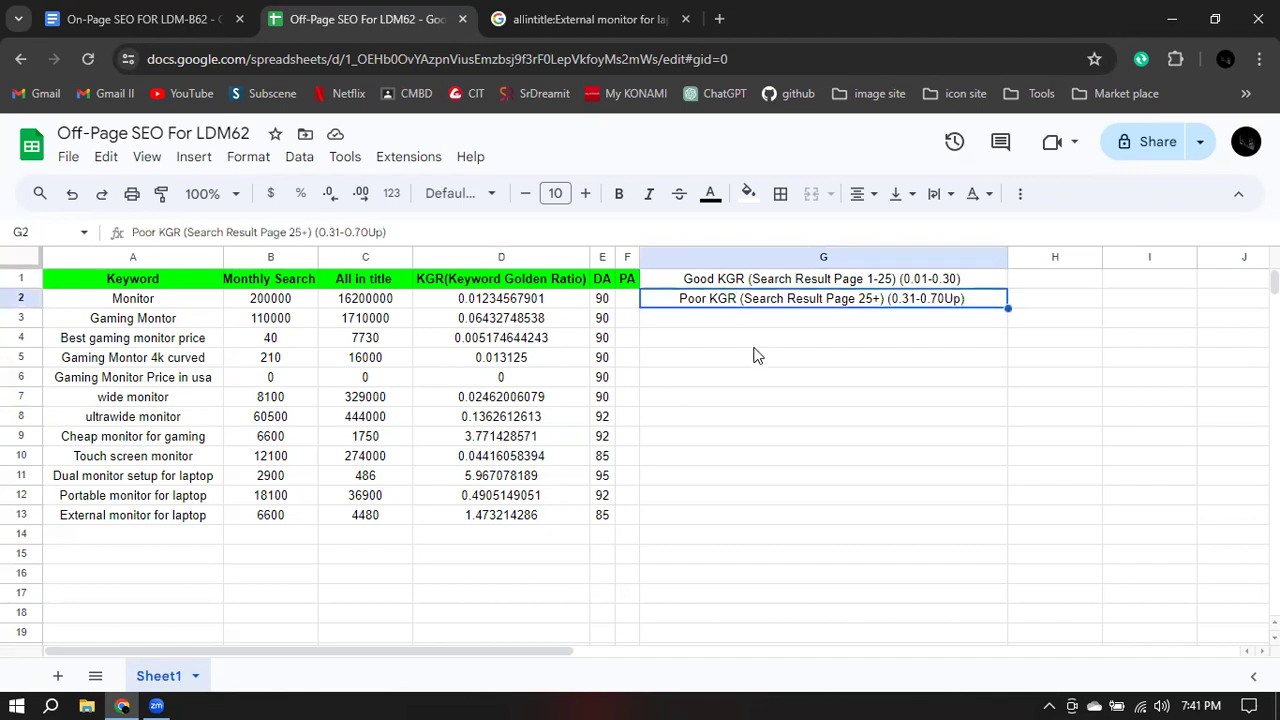
pyautogui.click(680, 282)
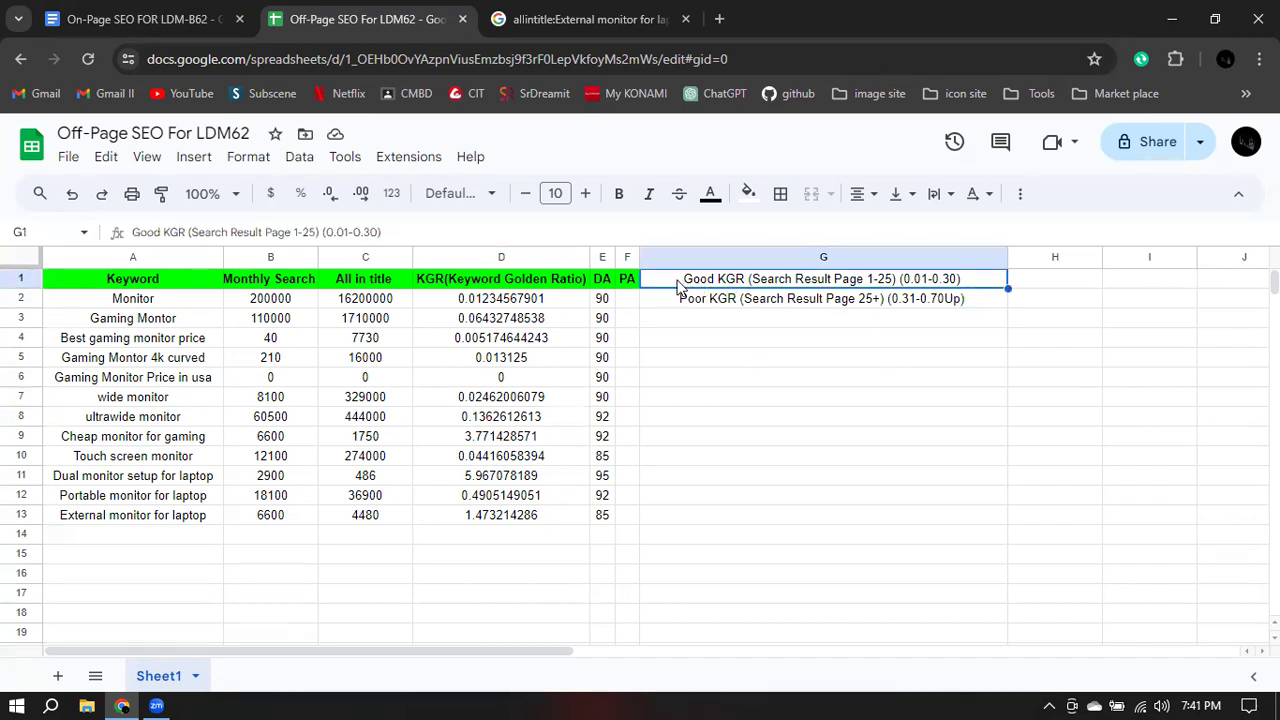
pyautogui.click(746, 195)
pyautogui.click(817, 284)
# - Fill the "Poor KGR" legend cell G2 with orange
pyautogui.click(757, 304)
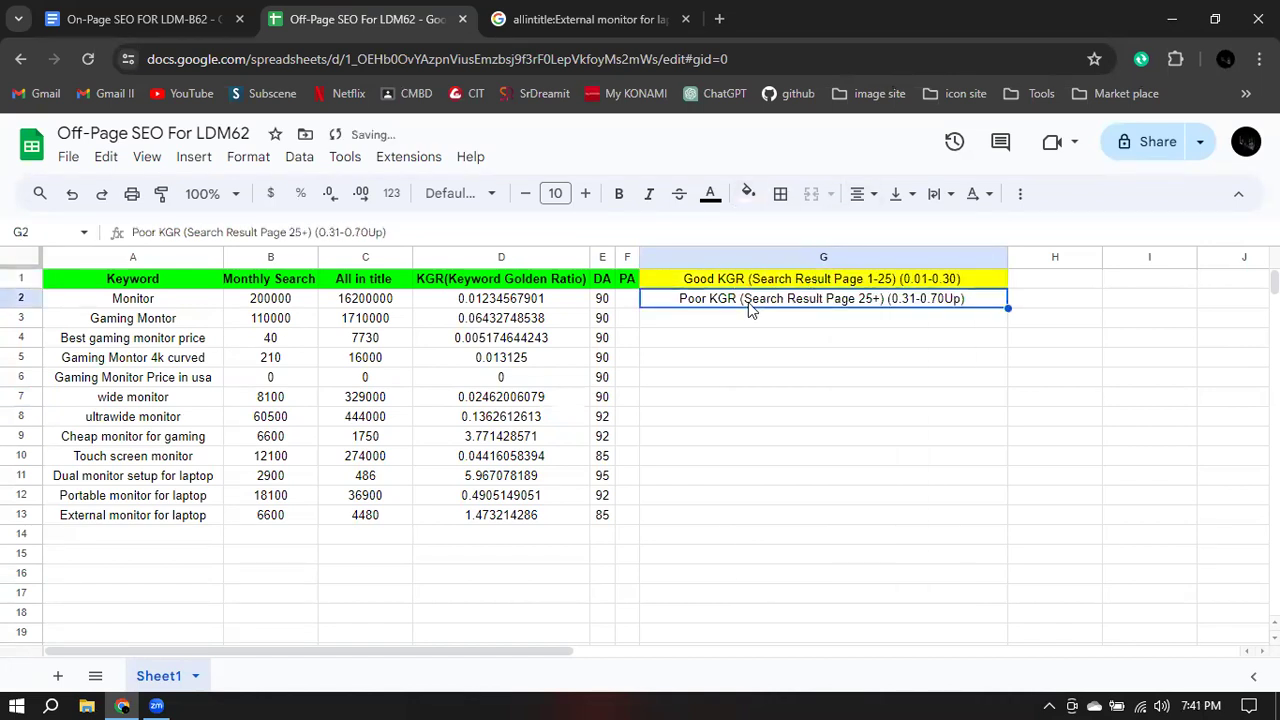
pyautogui.click(746, 193)
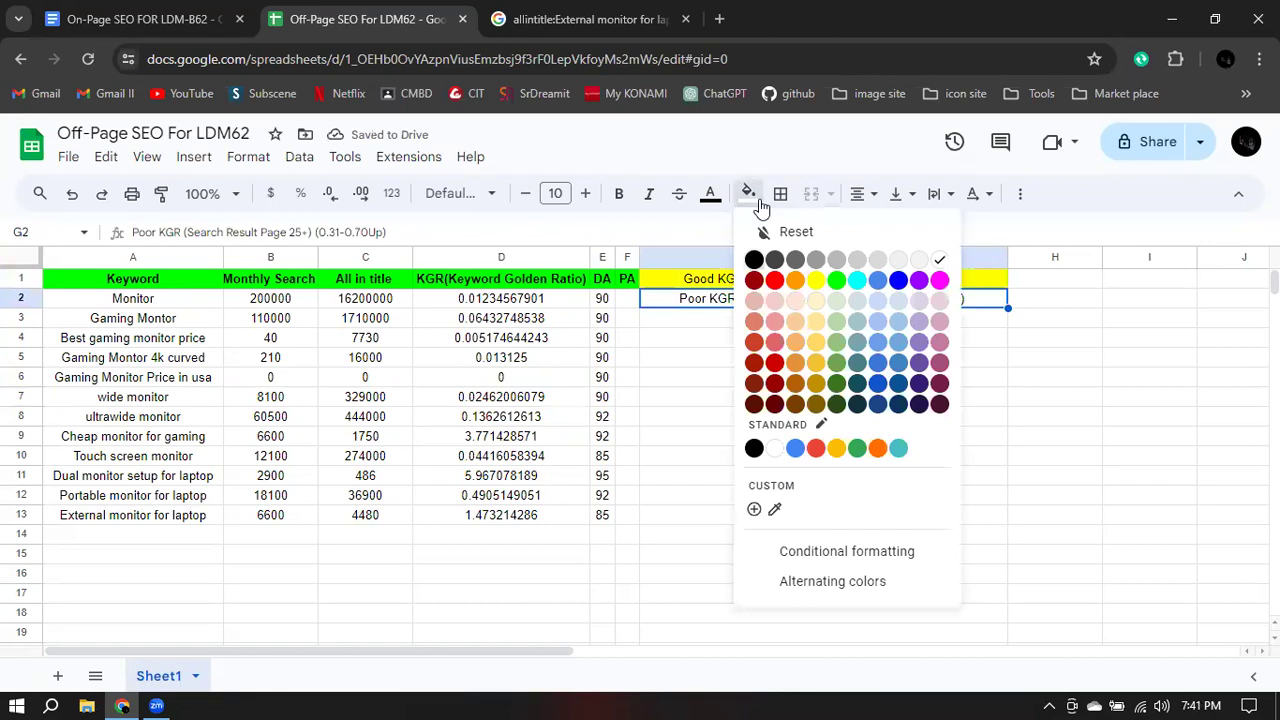
pyautogui.click(795, 281)
pyautogui.click(776, 358)
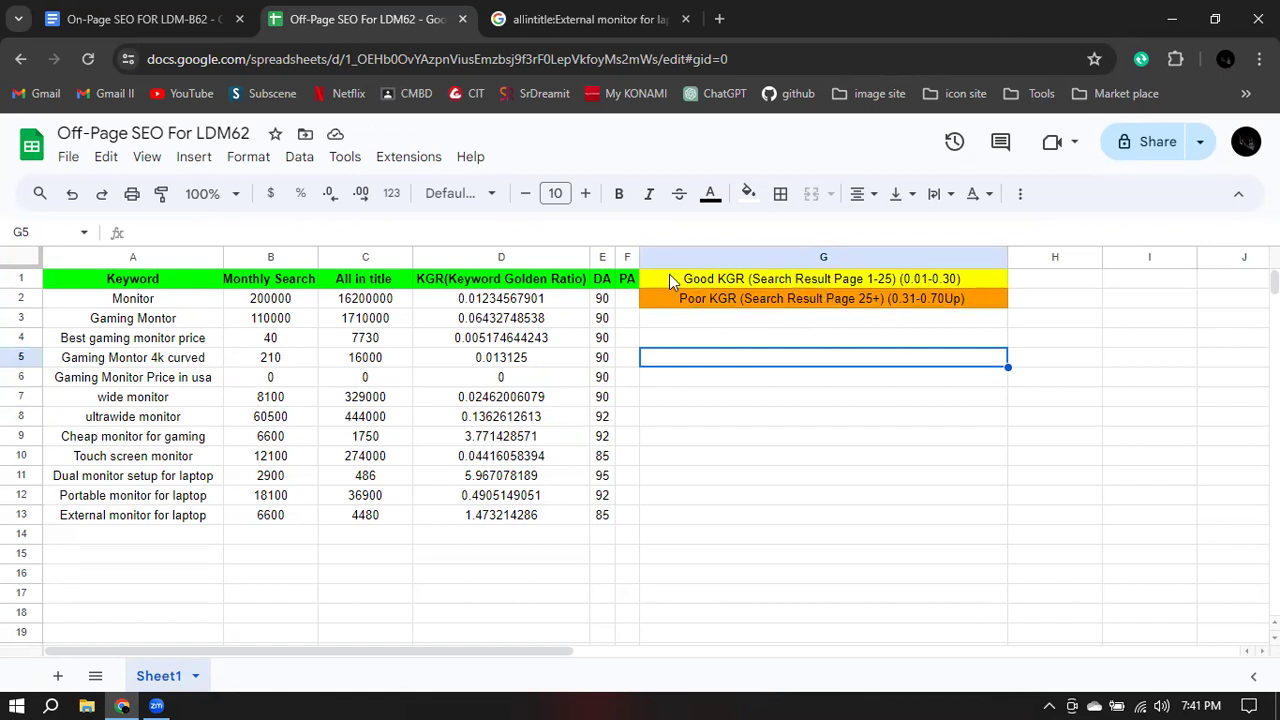
# - Make the two KGR legend entries in G1:G2 bold
pyautogui.moveTo(675, 282); pyautogui.dragTo(669, 301)
pyautogui.click(619, 193)
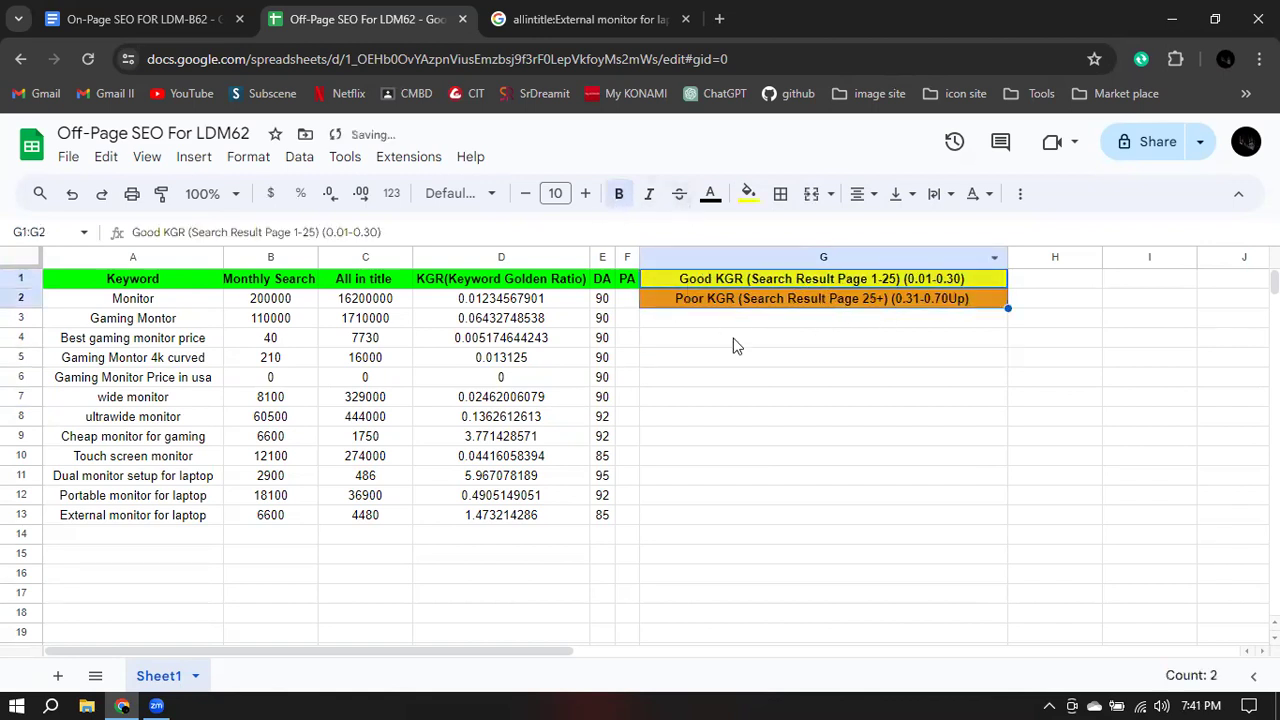
pyautogui.click(736, 345)
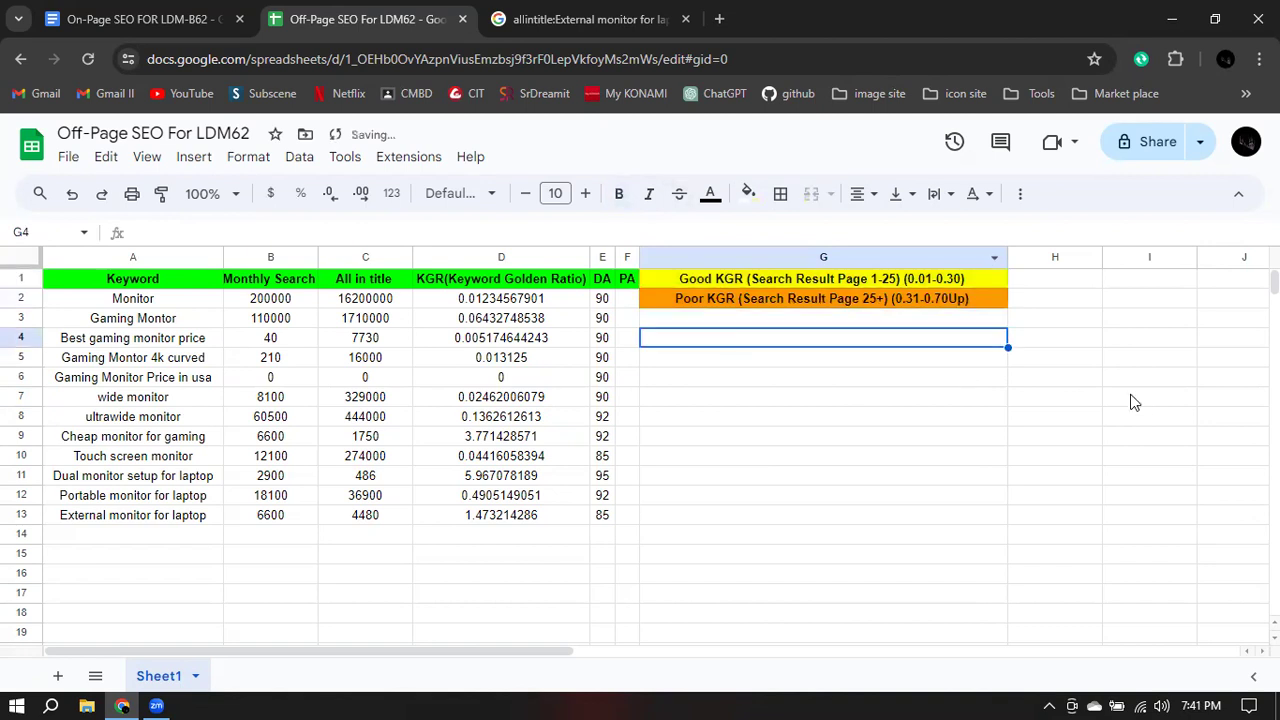
pyautogui.click(820, 381)
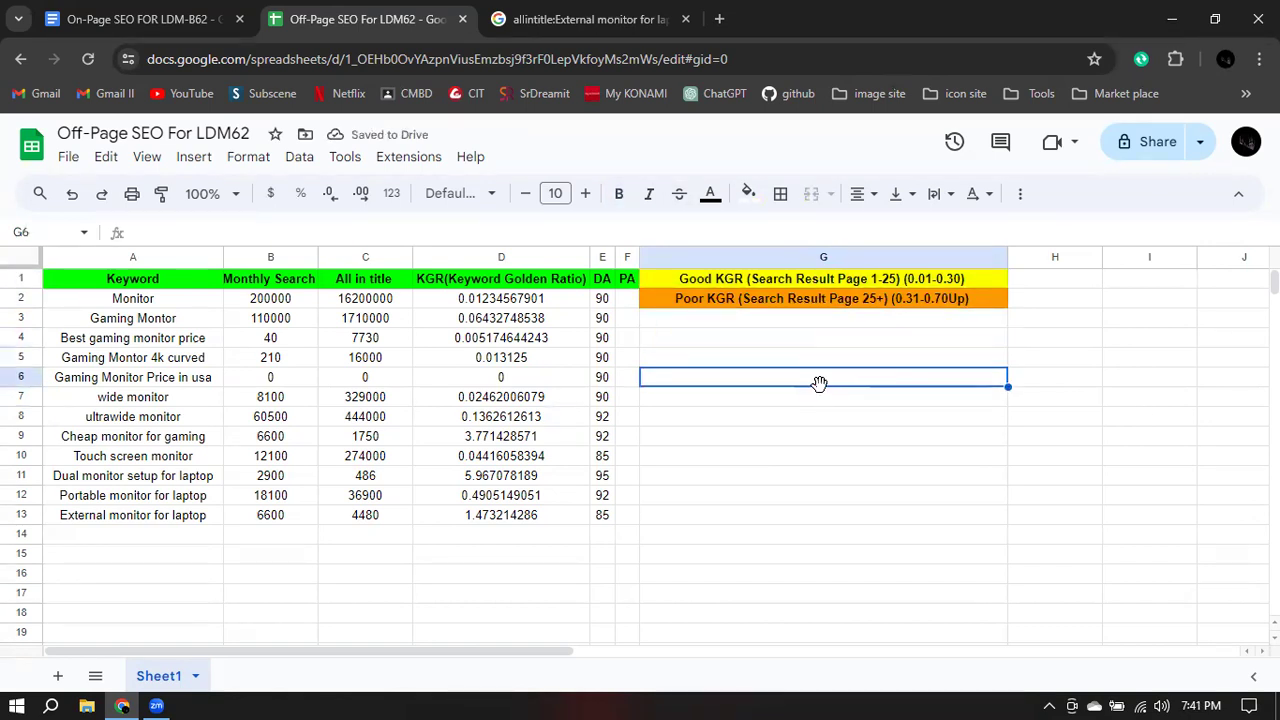
pyautogui.click(785, 400)
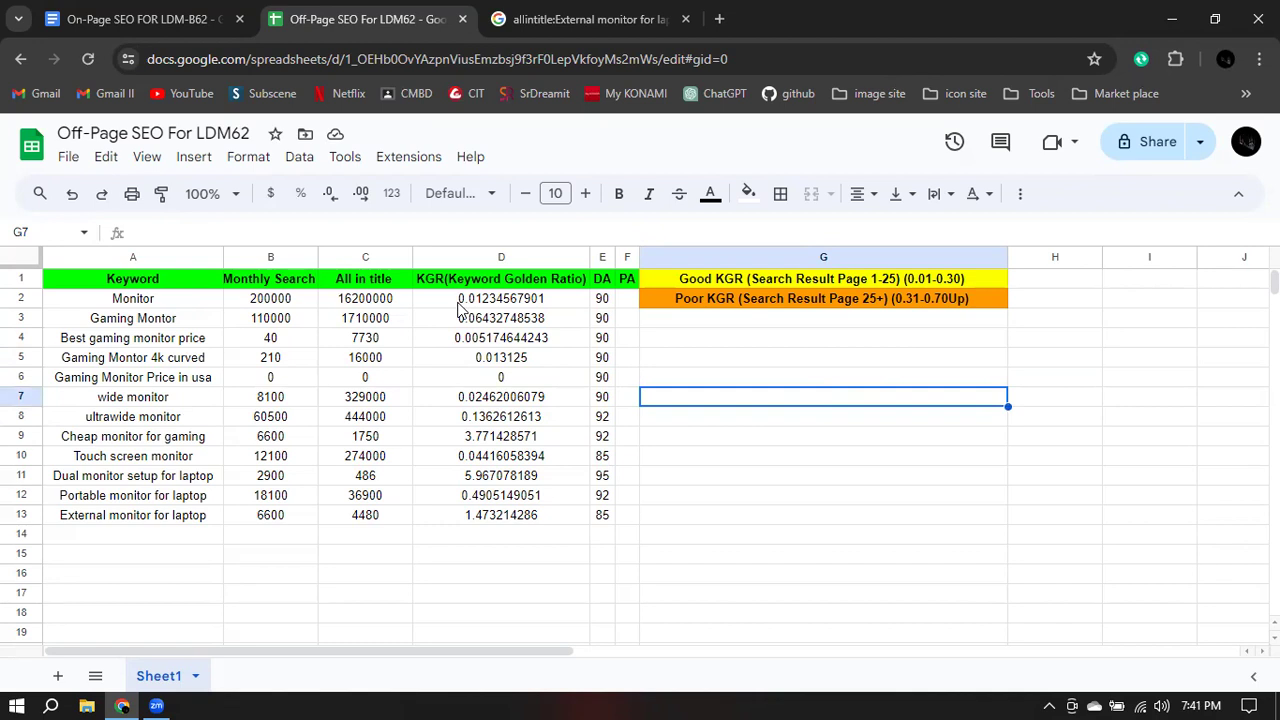
pyautogui.click(699, 414)
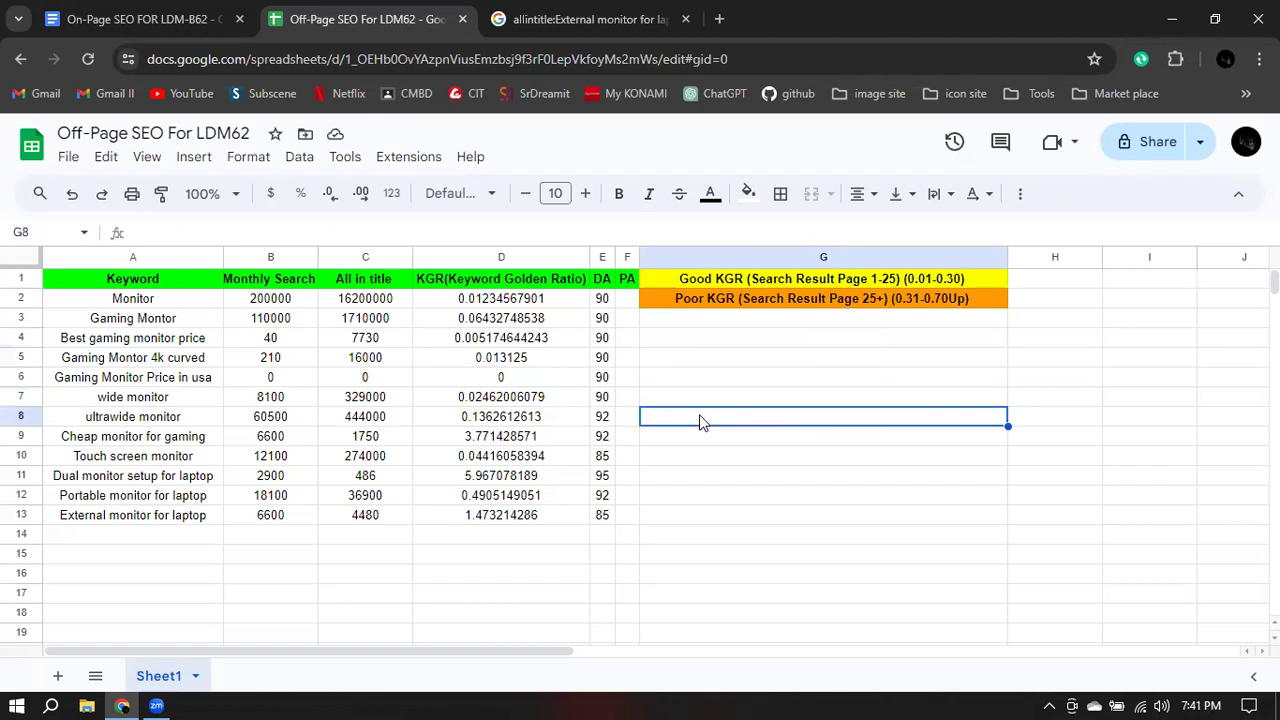
pyautogui.click(100, 302)
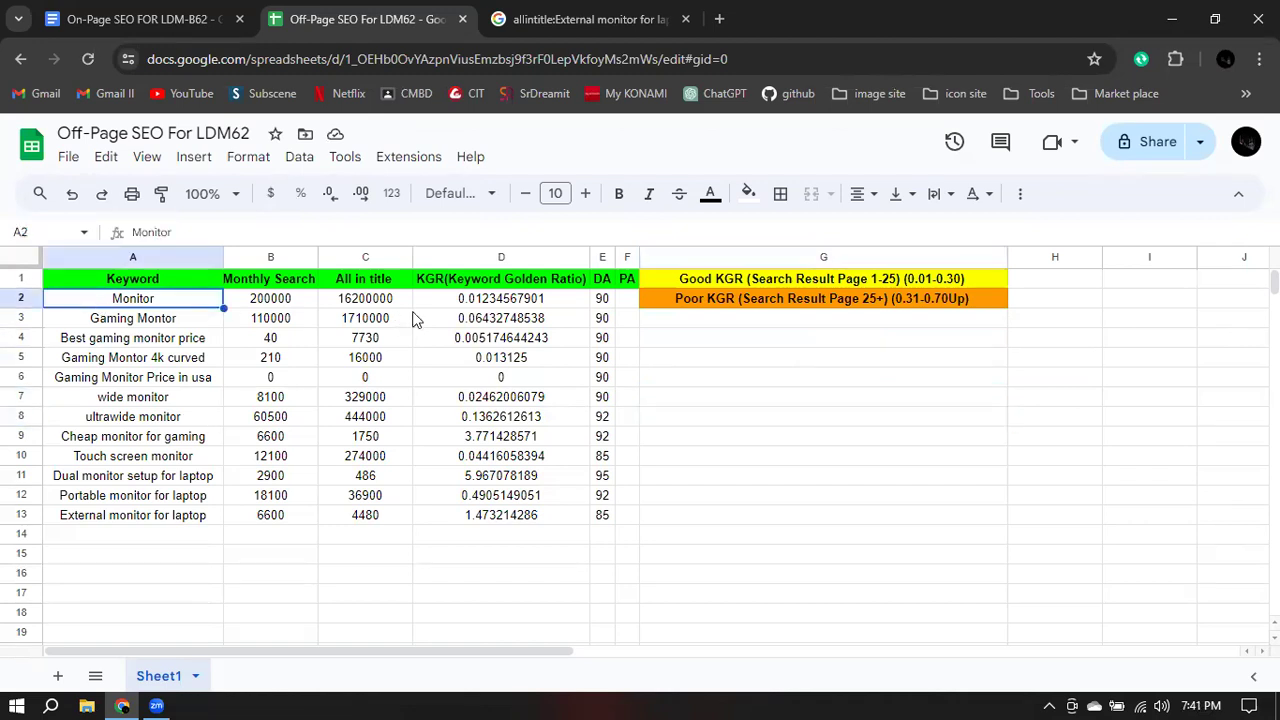
pyautogui.click(478, 302)
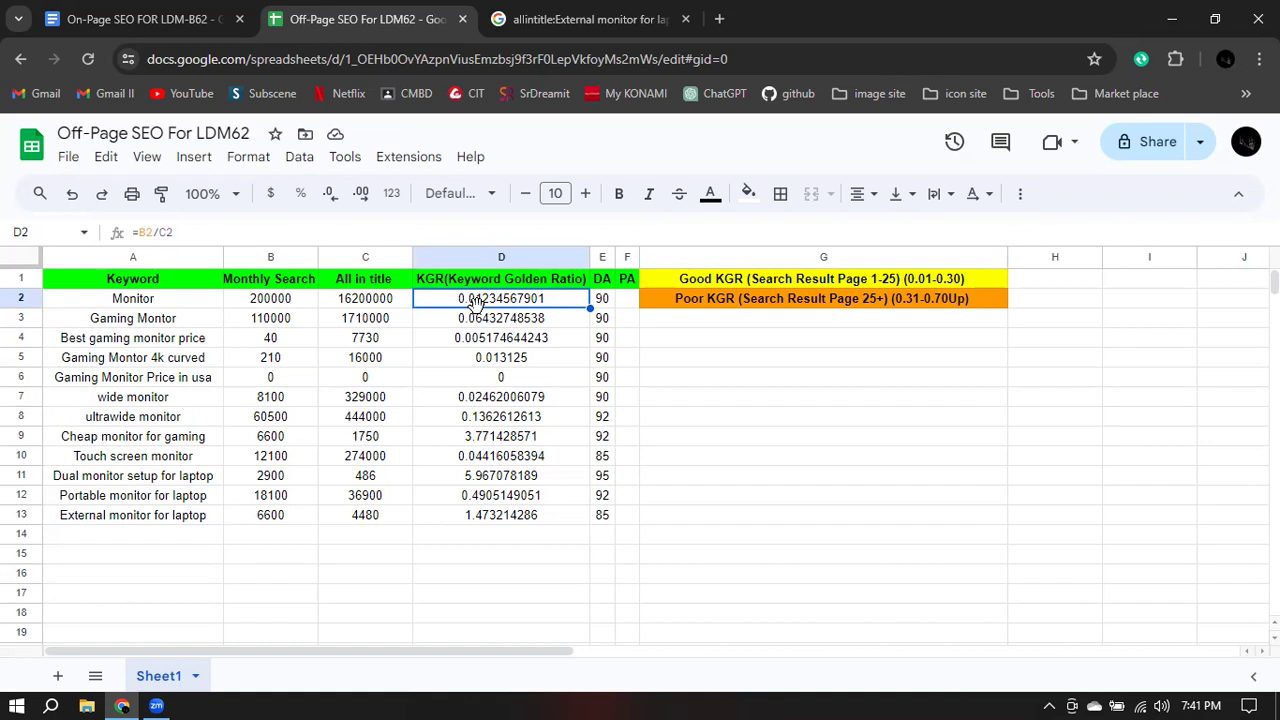
# - Fill the empty cell G5 below the KGR legend with bright green
pyautogui.click(787, 360)
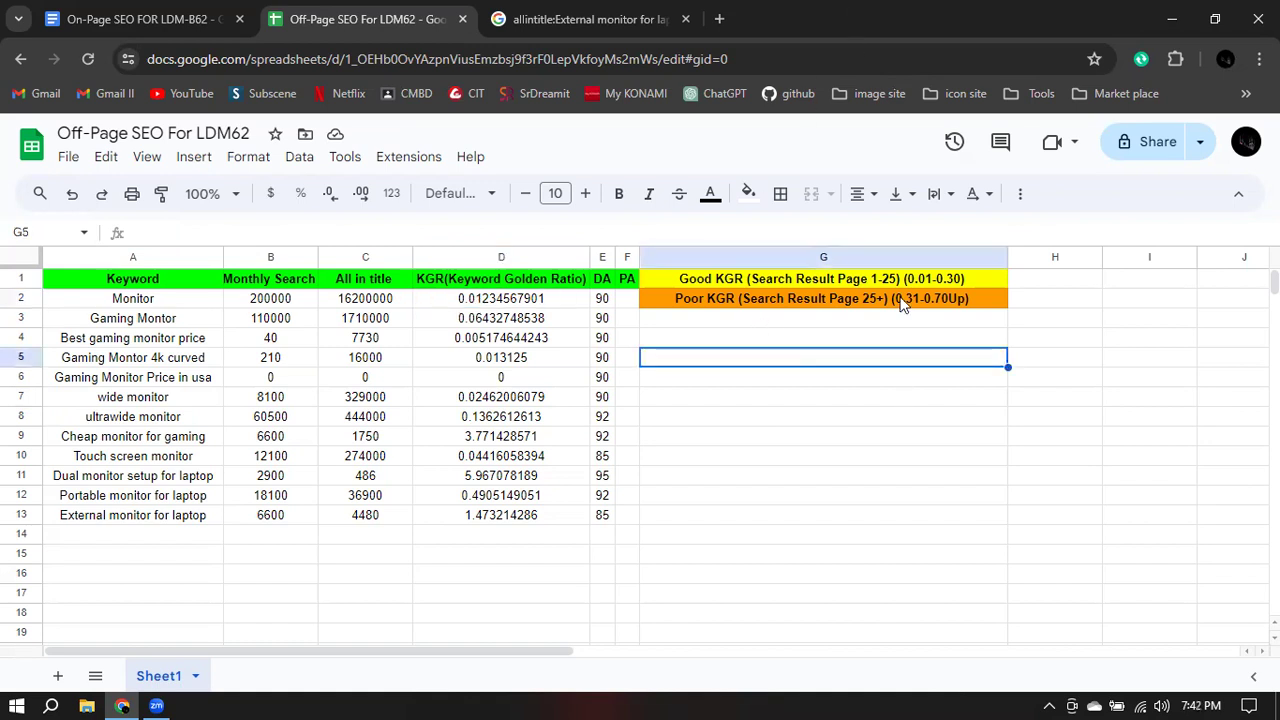
pyautogui.click(746, 193)
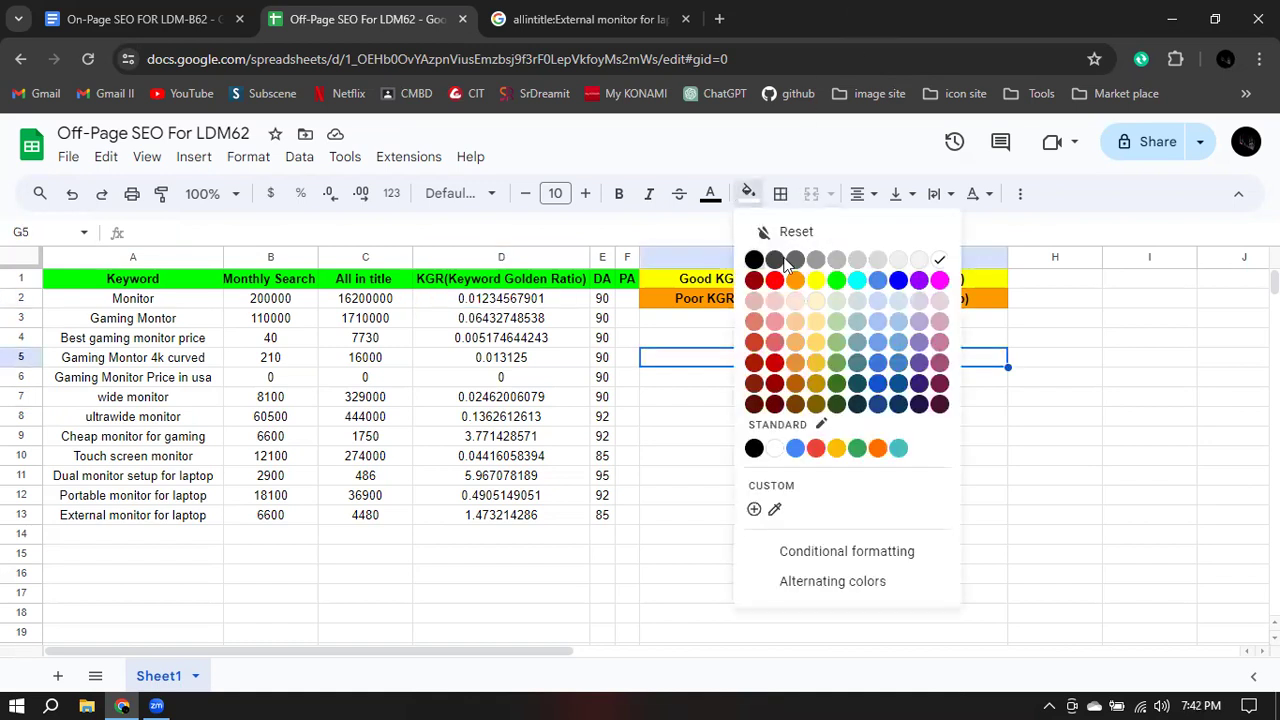
pyautogui.click(838, 280)
pyautogui.click(797, 377)
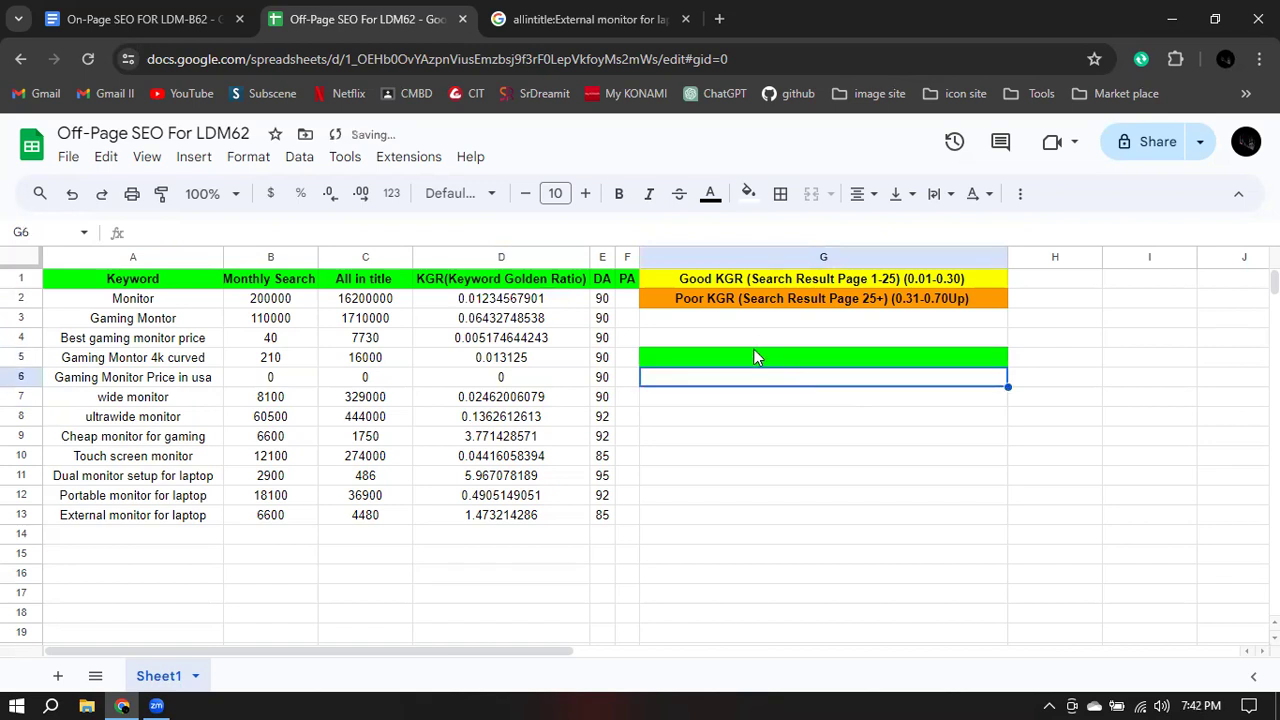
# - Fill the empty cell G6 below the green cell with yellow, then try red and undo it
pyautogui.click(748, 193)
pyautogui.click(818, 282)
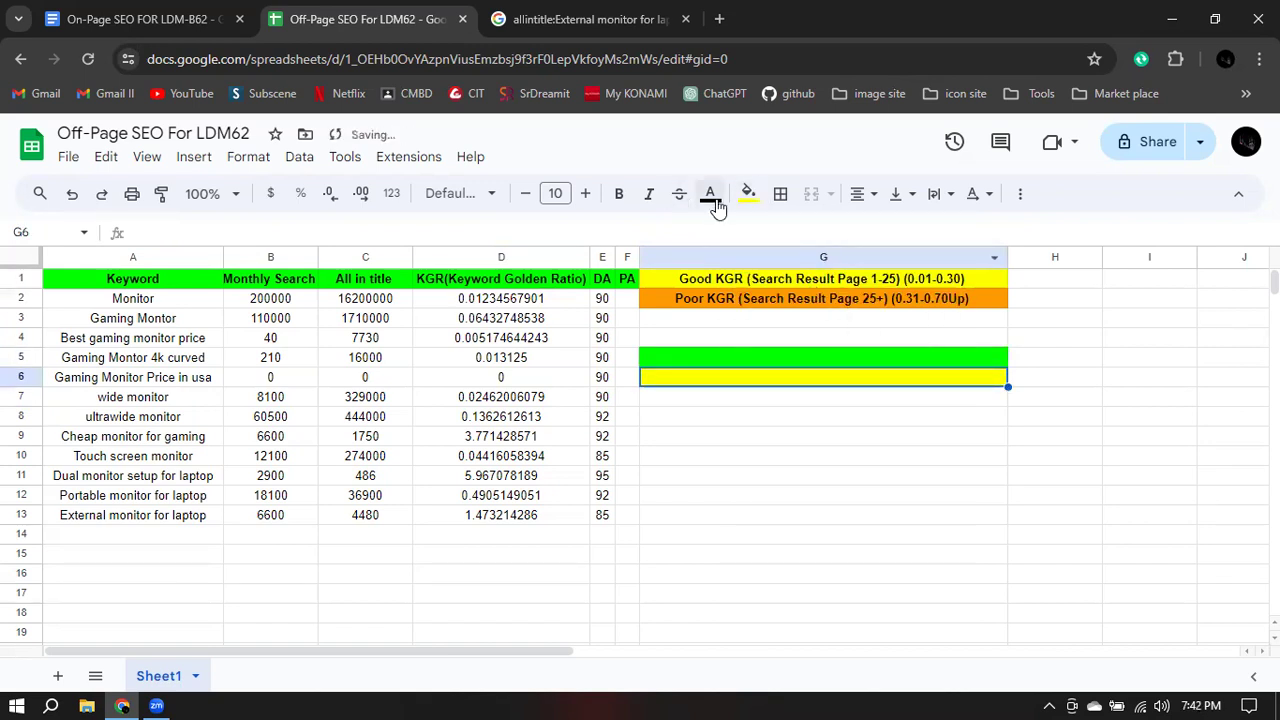
pyautogui.click(748, 193)
pyautogui.click(774, 280)
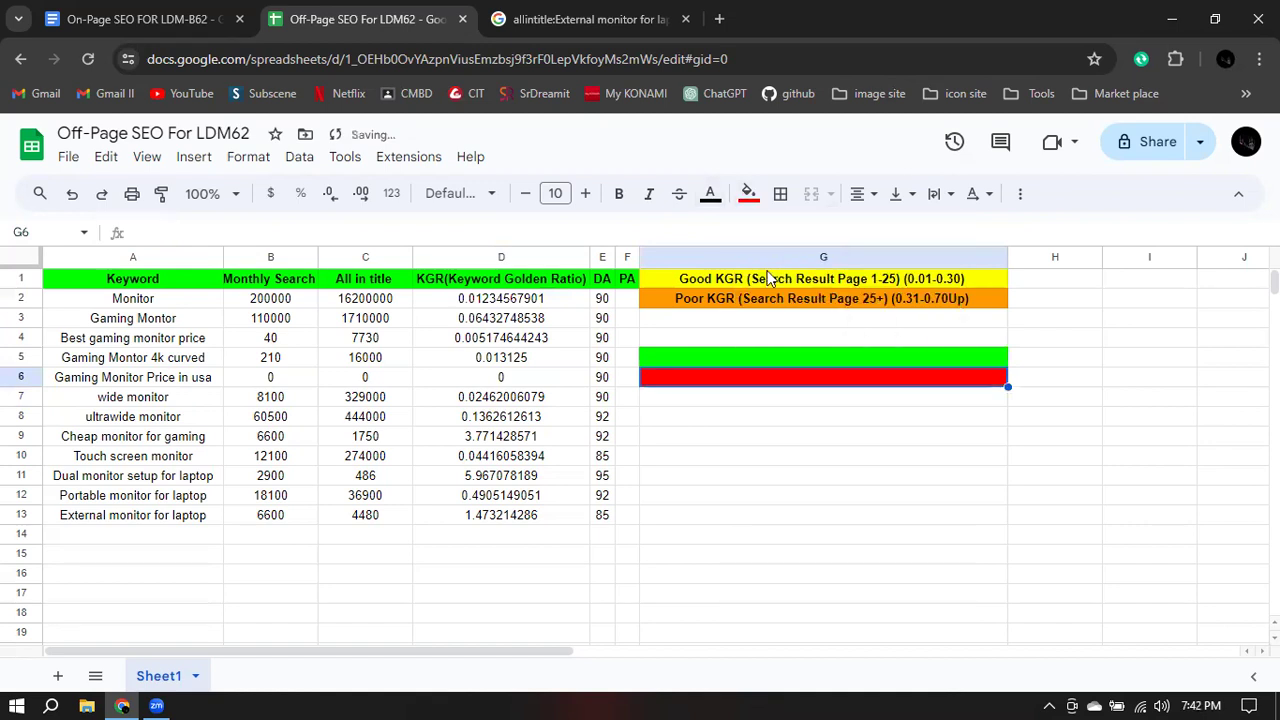
pyautogui.hotkey('ctrl', 'z')
# - Fill the empty cell G7 below the yellow cell with red
pyautogui.click(805, 395)
pyautogui.click(748, 193)
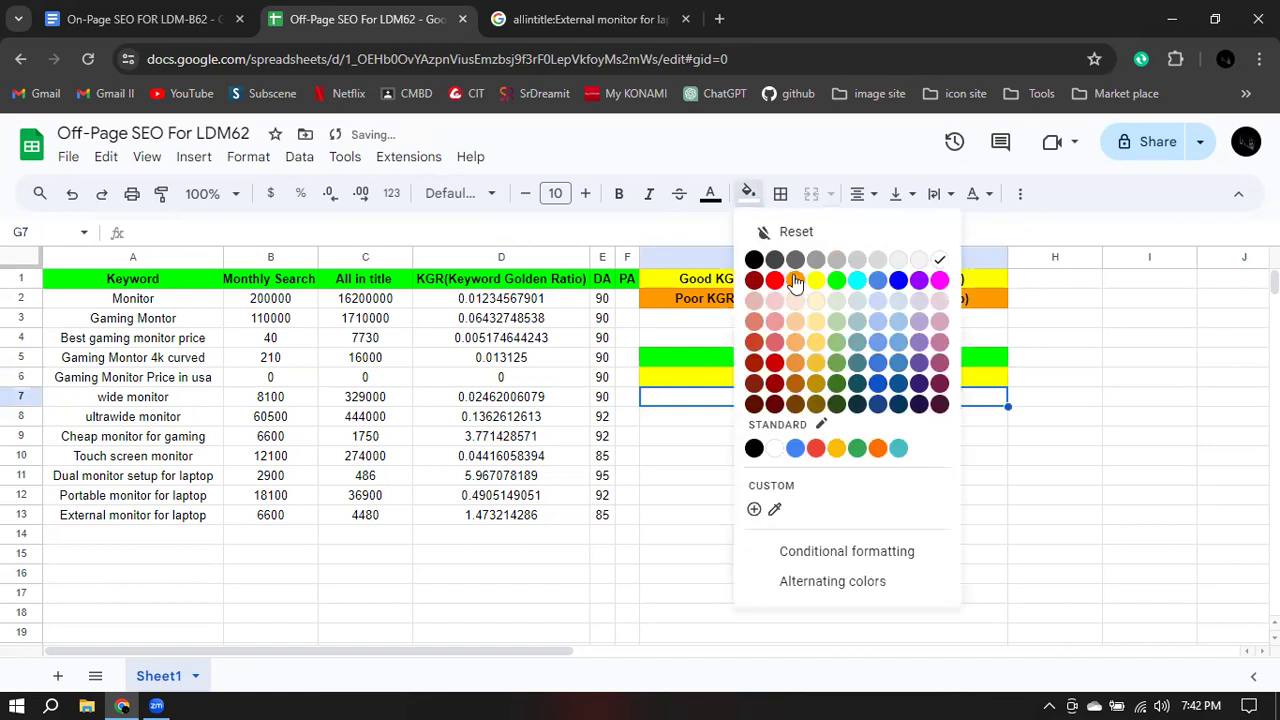
pyautogui.click(776, 282)
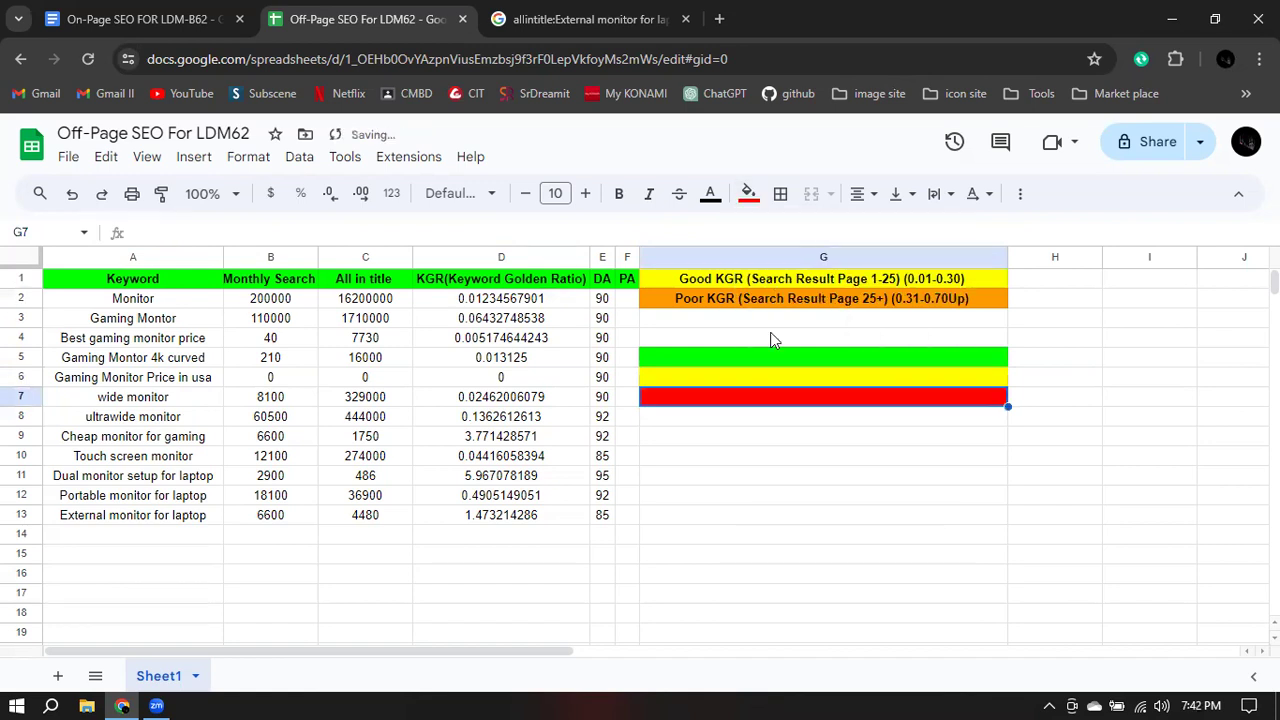
pyautogui.click(815, 456)
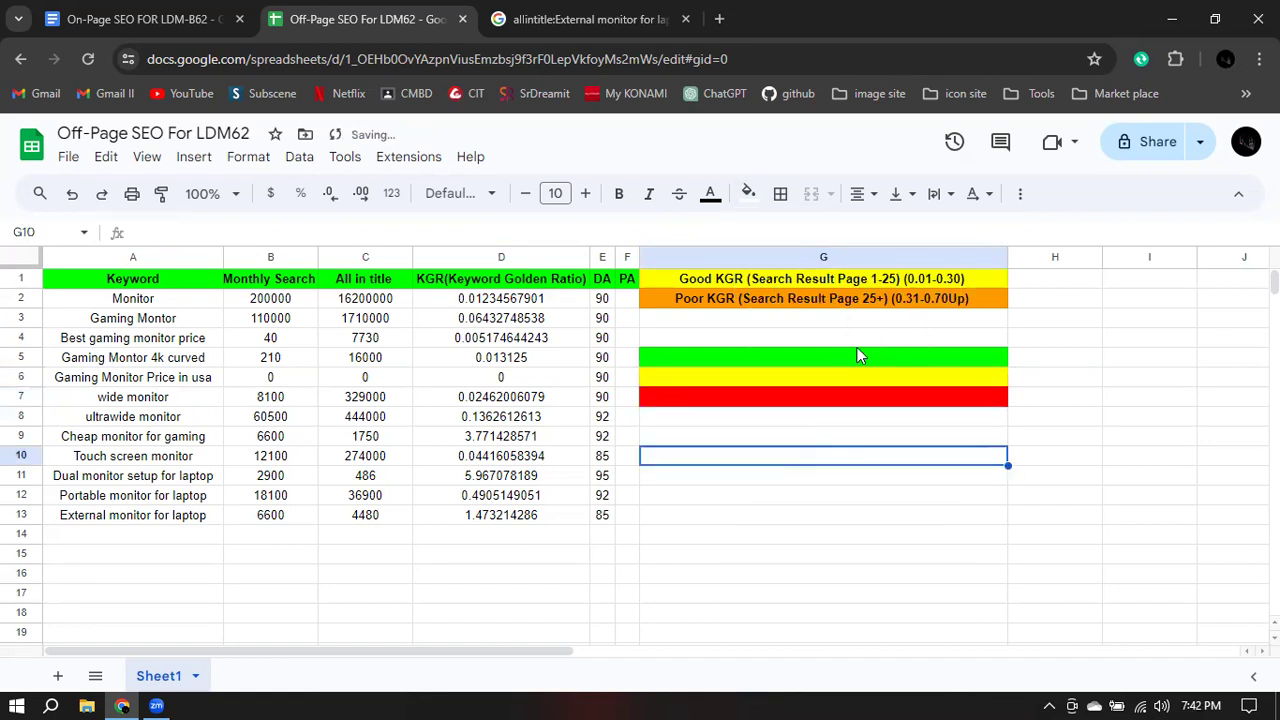
# - Enter "Best Keyword for your website" as the label in the green cell G5
pyautogui.click(828, 360)
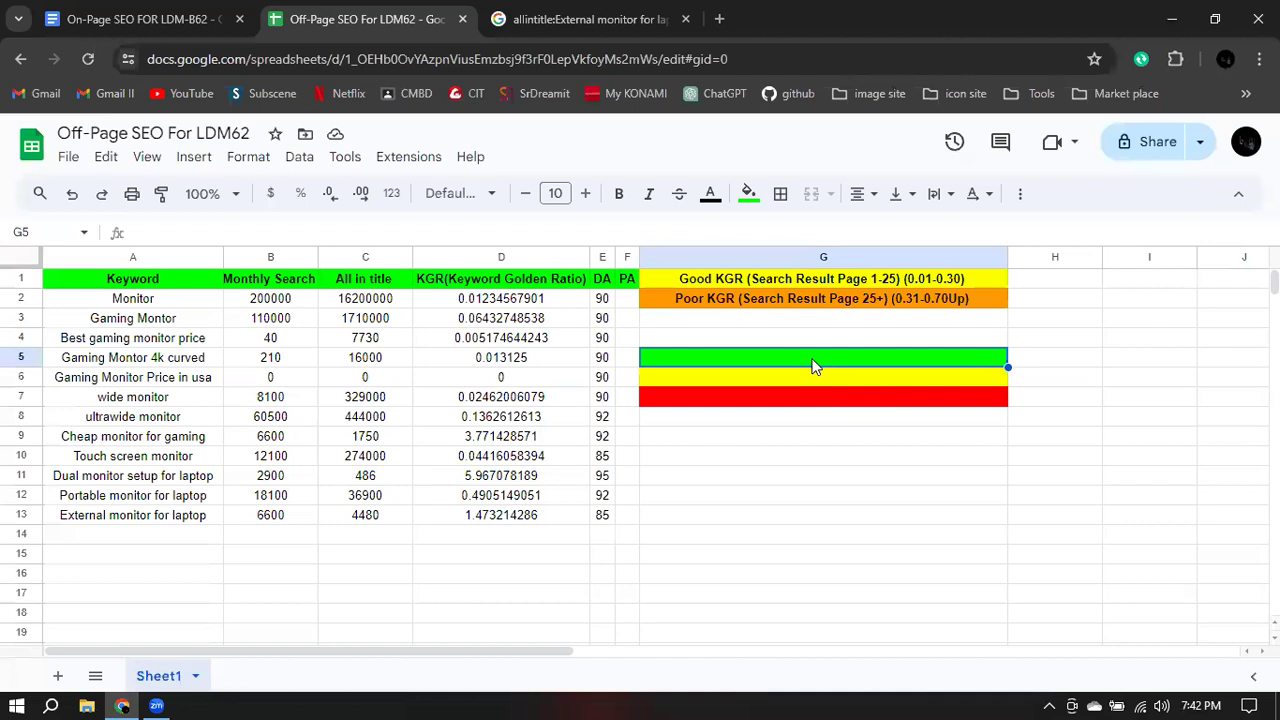
pyautogui.doubleClick(905, 360)
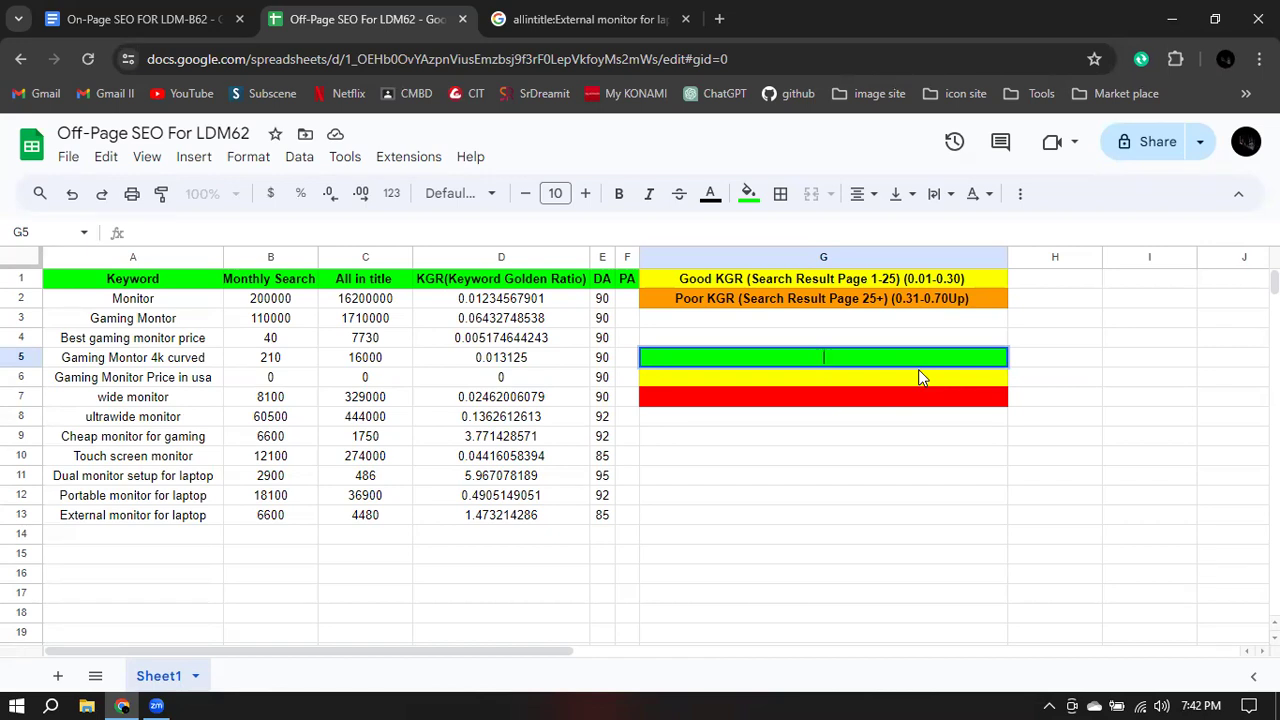
pyautogui.write('Good for your')
pyautogui.press('BackSpace')
pyautogui.press('BackSpace')
pyautogui.press('BackSpace')
pyautogui.press('BackSpace')
pyautogui.press('BackSpace')
pyautogui.press('BackSpace')
pyautogui.press('BackSpace')
pyautogui.press('BackSpace')
pyautogui.press('BackSpace')
pyautogui.press('BackSpace')
pyautogui.press('BackSpace')
pyautogui.press('BackSpace')
pyautogui.press('BackSpace')
pyautogui.press('BackSpace')
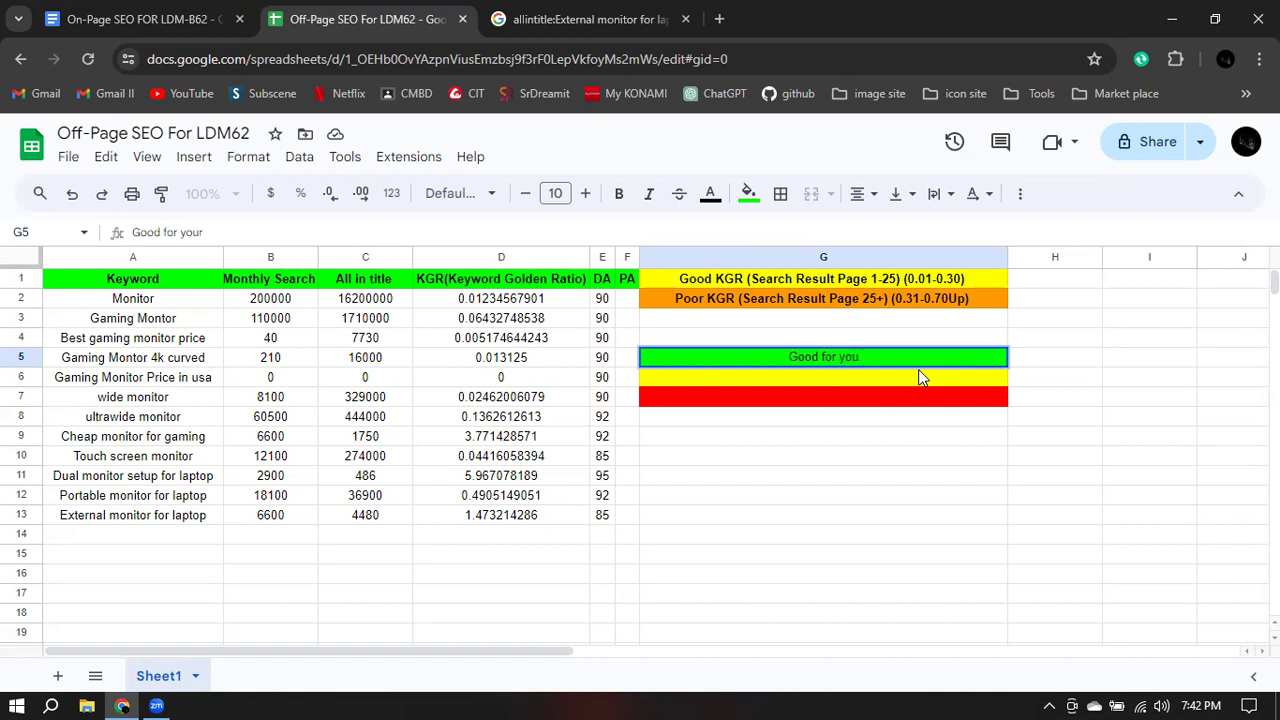
pyautogui.write('Best For')
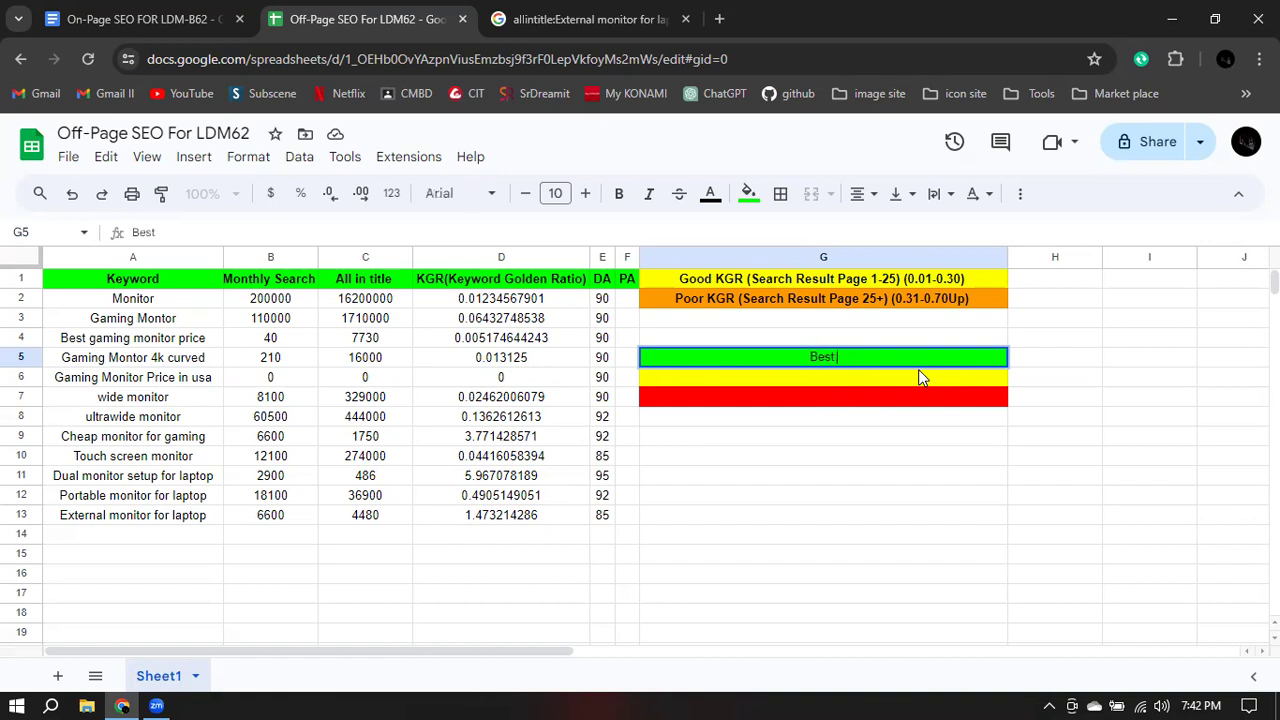
pyautogui.press('BackSpace')
pyautogui.press('BackSpace')
pyautogui.press('BackSpace')
pyautogui.write('Keu=yword for')
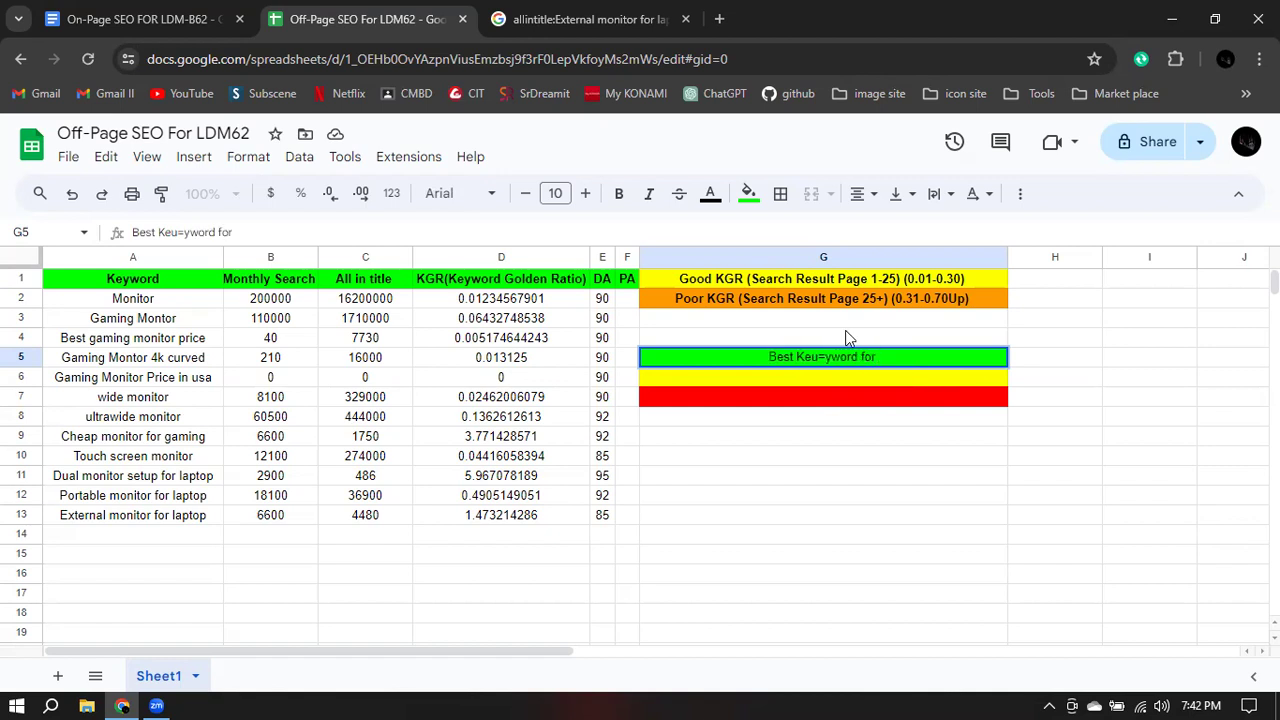
pyautogui.press('BackSpace')
pyautogui.write('your website')
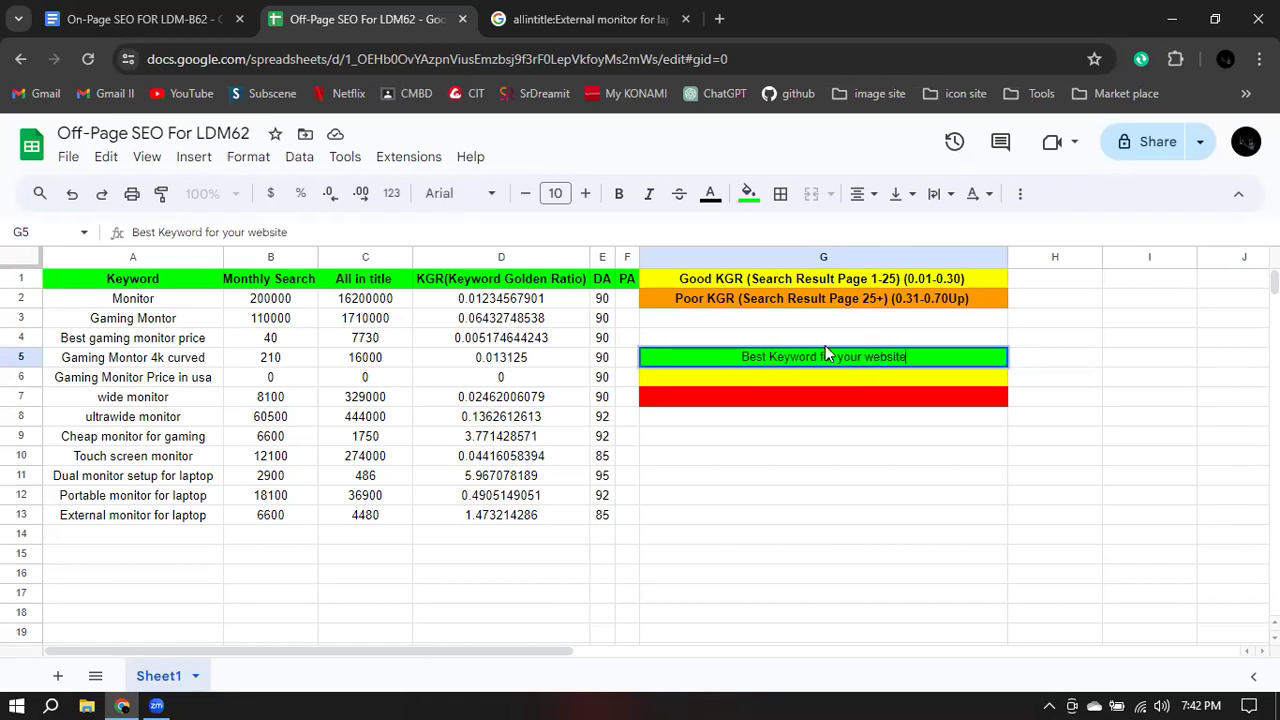
# - Copy the "Best Keyword for your website" label from G5 into cells G6 and G7
pyautogui.moveTo(744, 354); pyautogui.dragTo(922, 356)
pyautogui.hotkey('ctrl', 'c')
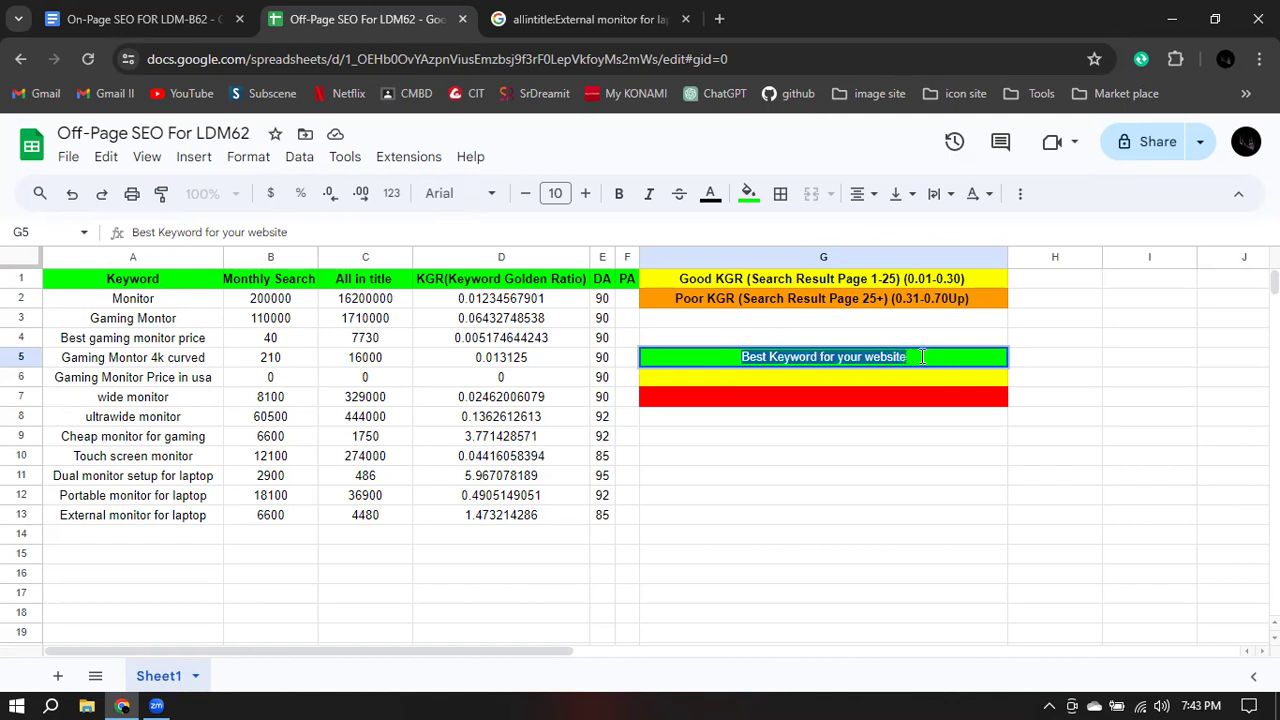
pyautogui.click(868, 378)
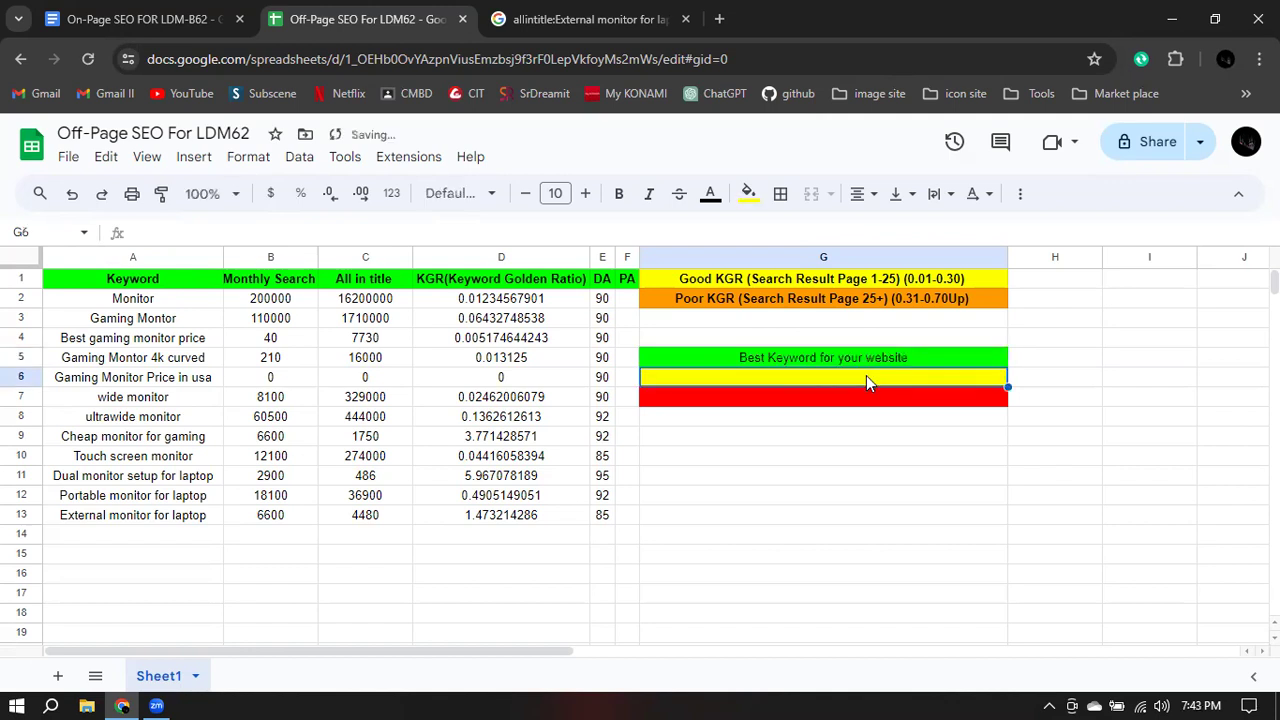
pyautogui.hotkey('ctrl', 'v')
pyautogui.click(812, 401)
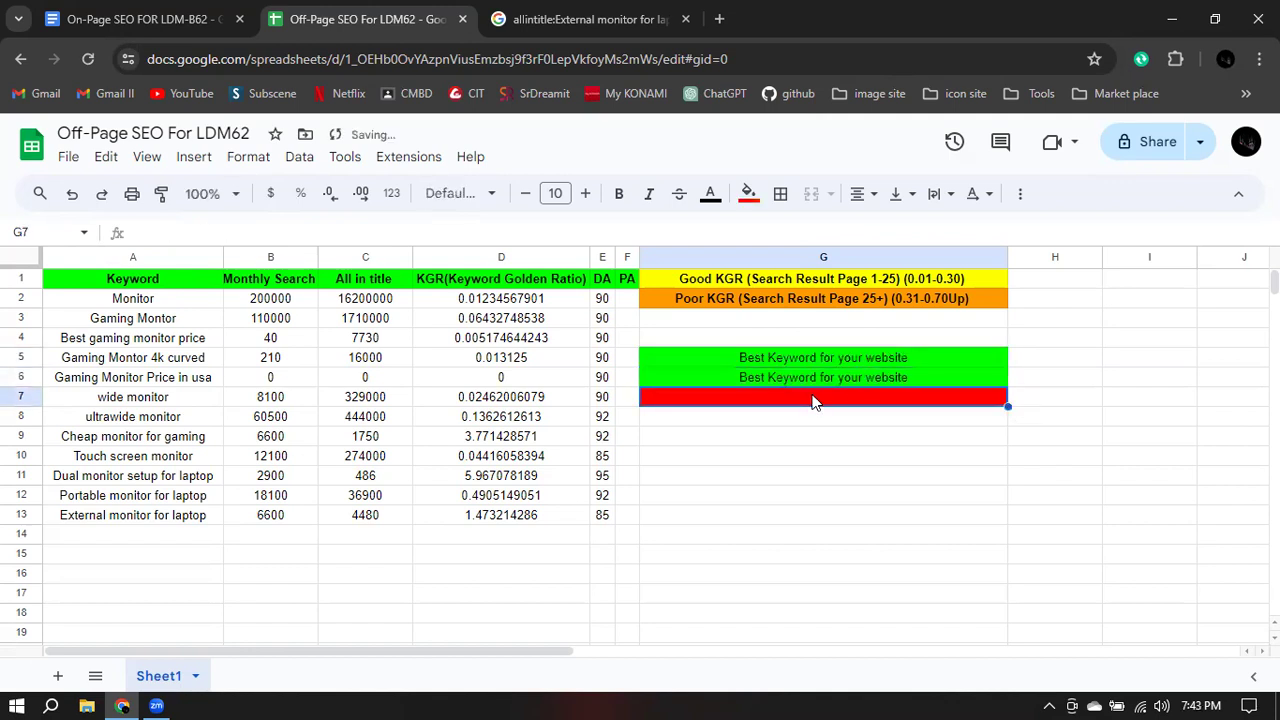
pyautogui.hotkey('ctrl', 'v')
pyautogui.hotkey('ctrl', 'z')
pyautogui.hotkey('ctrl', 'v')
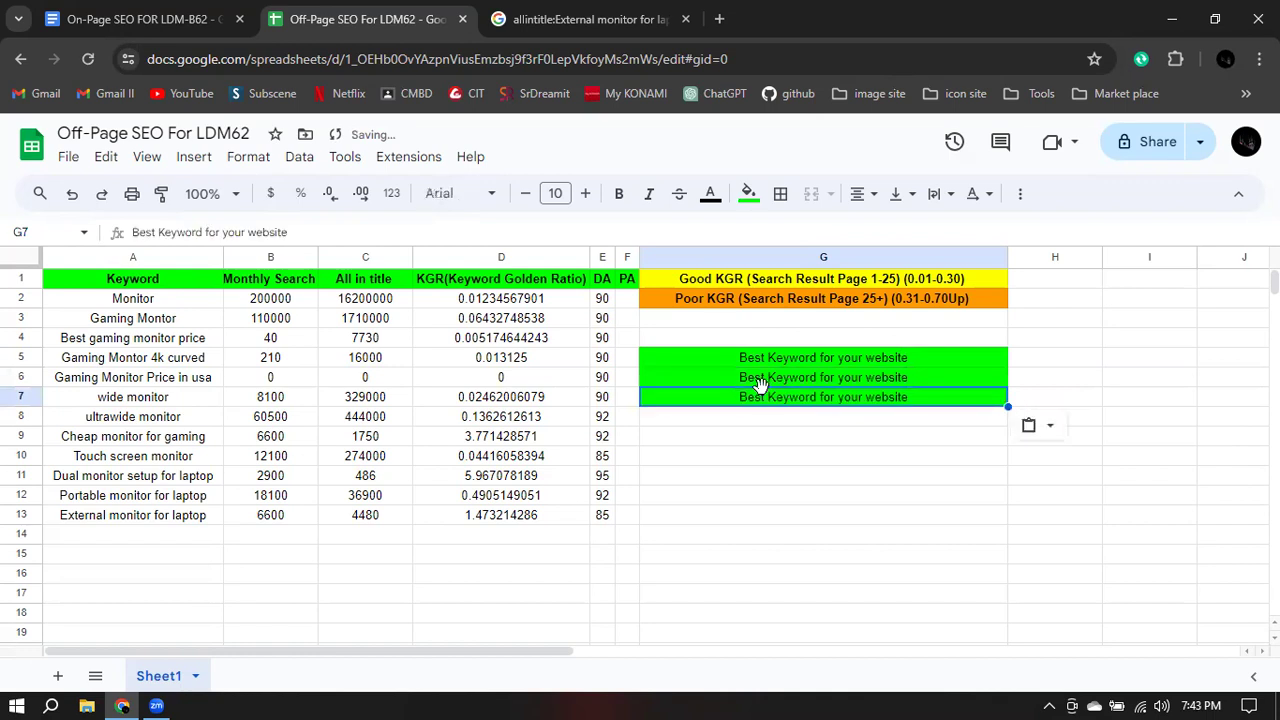
# - Change the label in cell G7 to "Poor/Bad Keyword for your website"
pyautogui.doubleClick(765, 400)
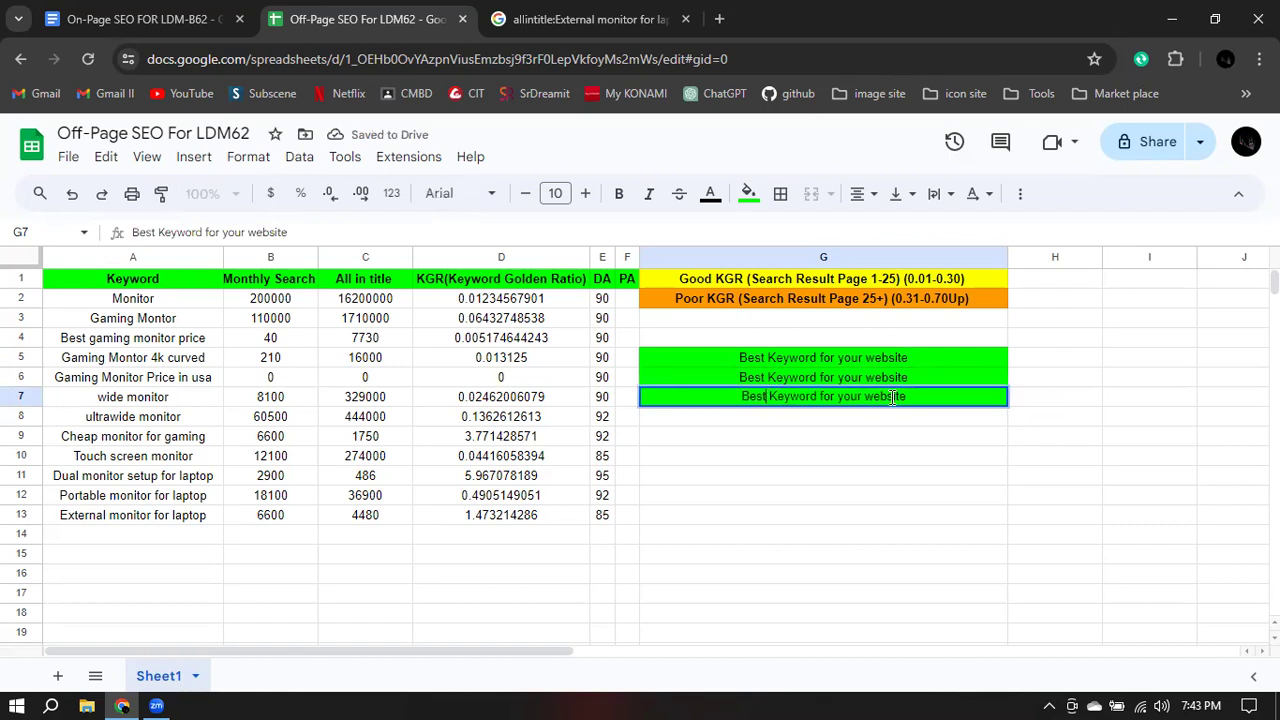
pyautogui.press('BackSpace')
pyautogui.press('BackSpace')
pyautogui.press('BackSpace')
pyautogui.press('BackSpace')
pyautogui.write('Poor/Bad')
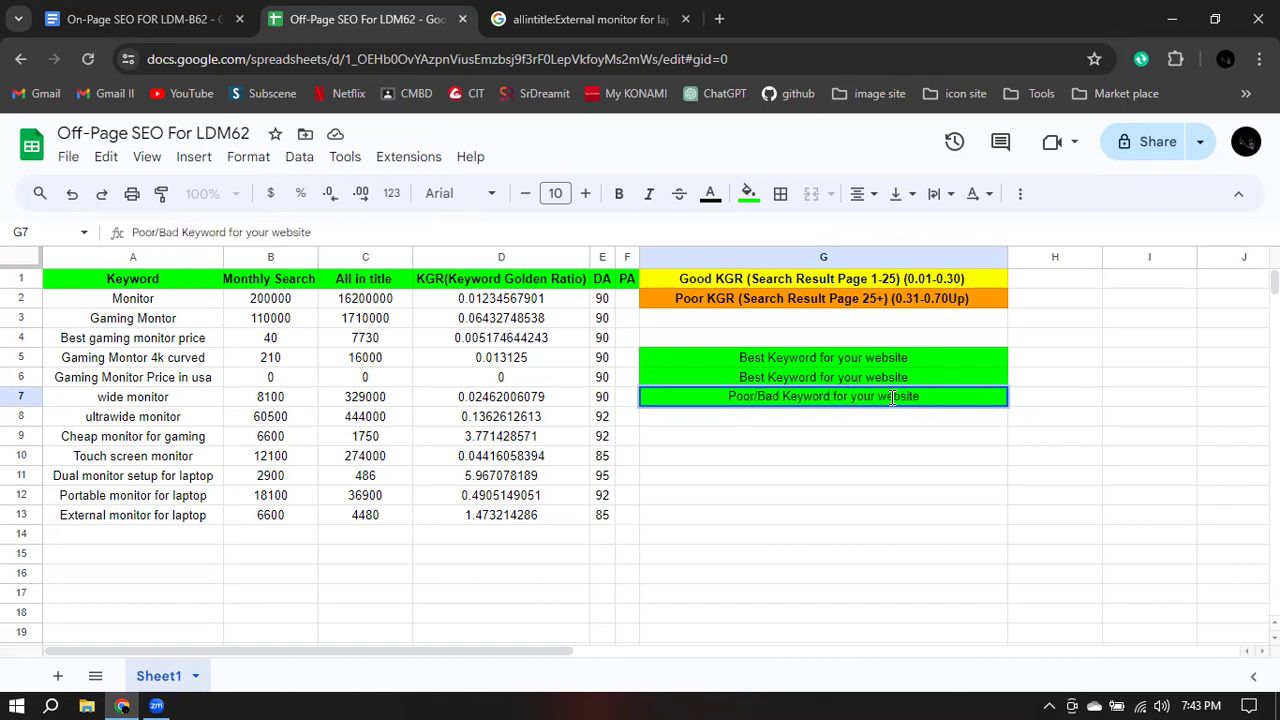
# - Change the label in cell G6 to "Good Keyword for your website"
pyautogui.click(761, 379)
pyautogui.doubleClick(763, 376)
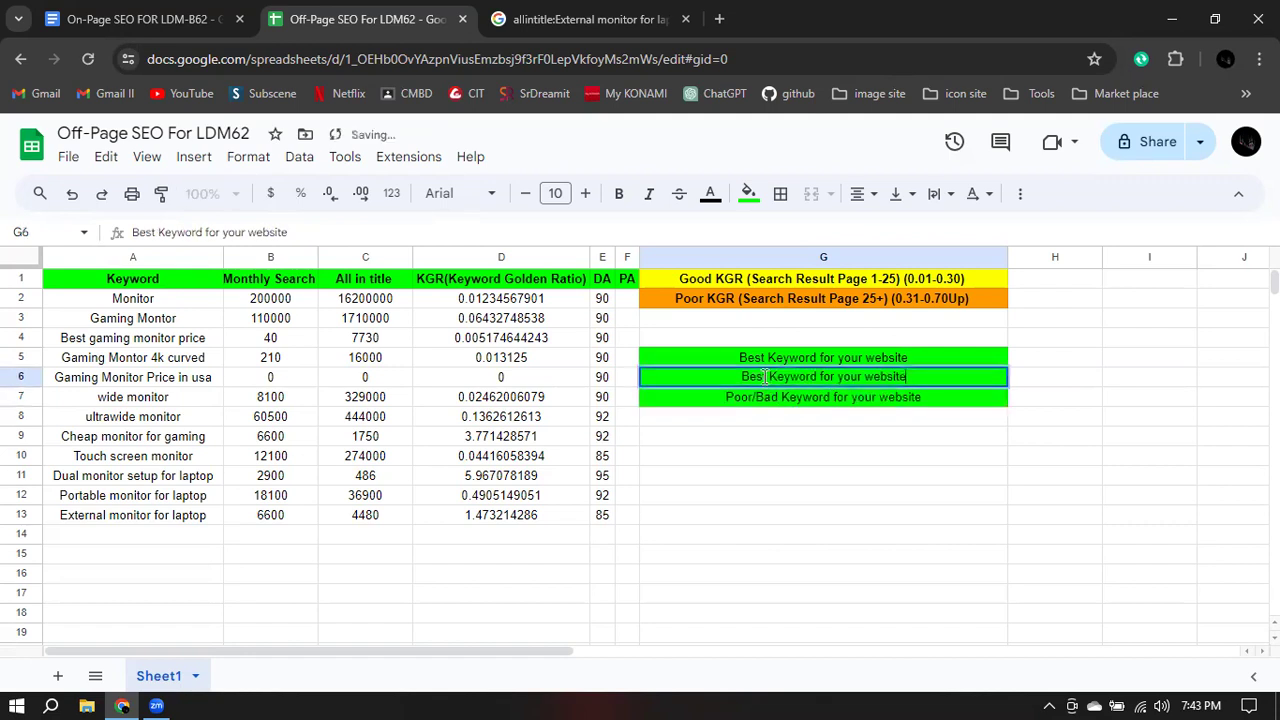
pyautogui.click(768, 376)
pyautogui.press('BackSpace')
pyautogui.press('BackSpace')
pyautogui.press('BackSpace')
pyautogui.press('BackSpace')
pyautogui.press('BackSpace')
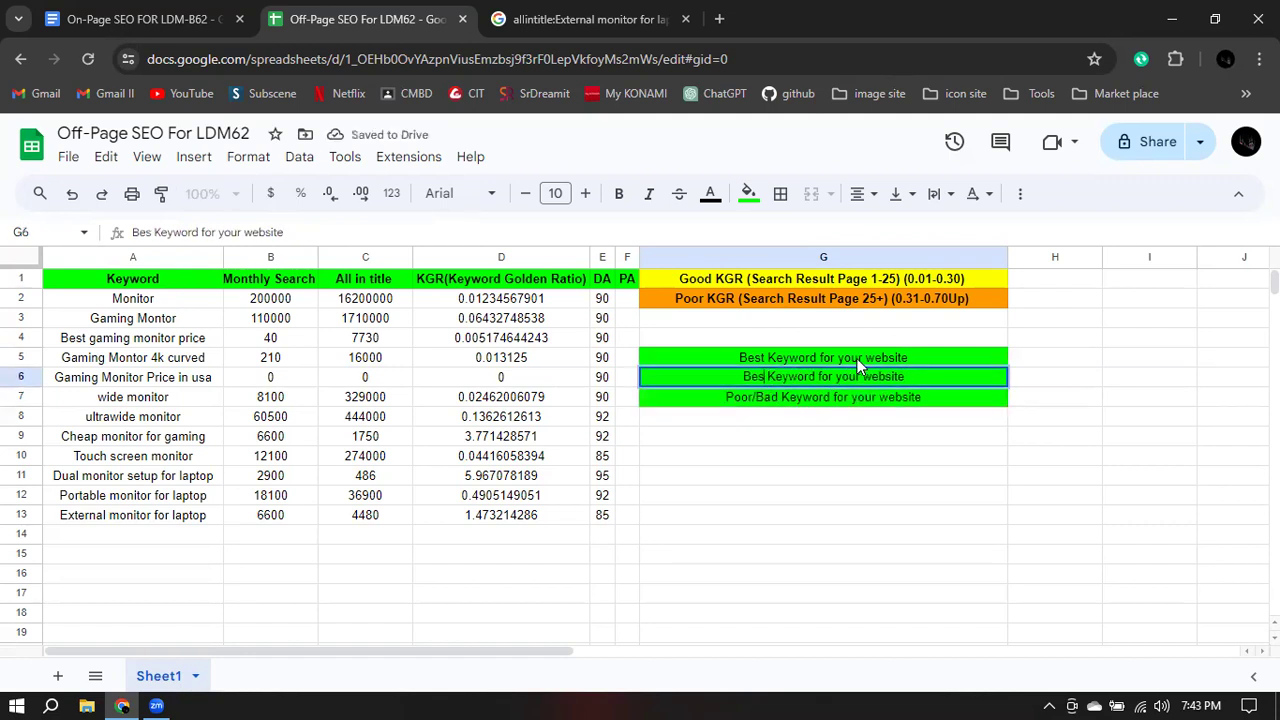
pyautogui.write('Good')
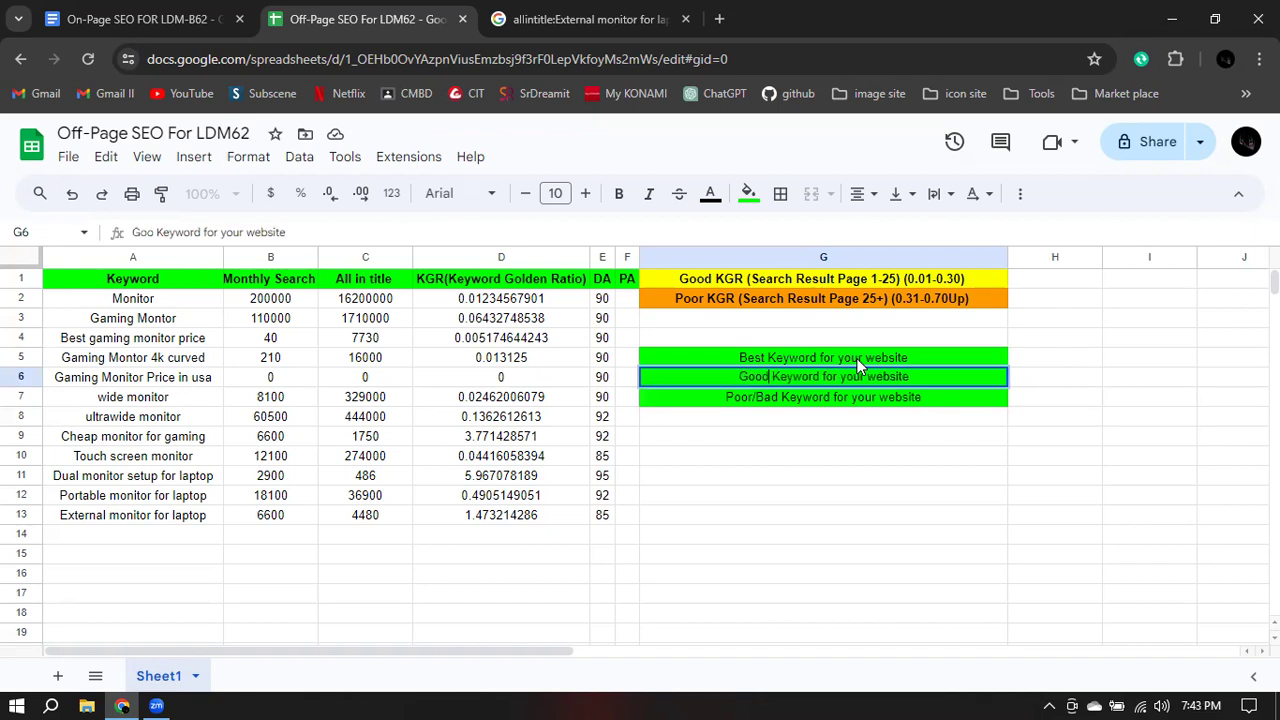
pyautogui.click(950, 494)
# - Fill the "Good Keyword for your website" cell G6 with yellow
pyautogui.click(952, 371)
pyautogui.click(748, 193)
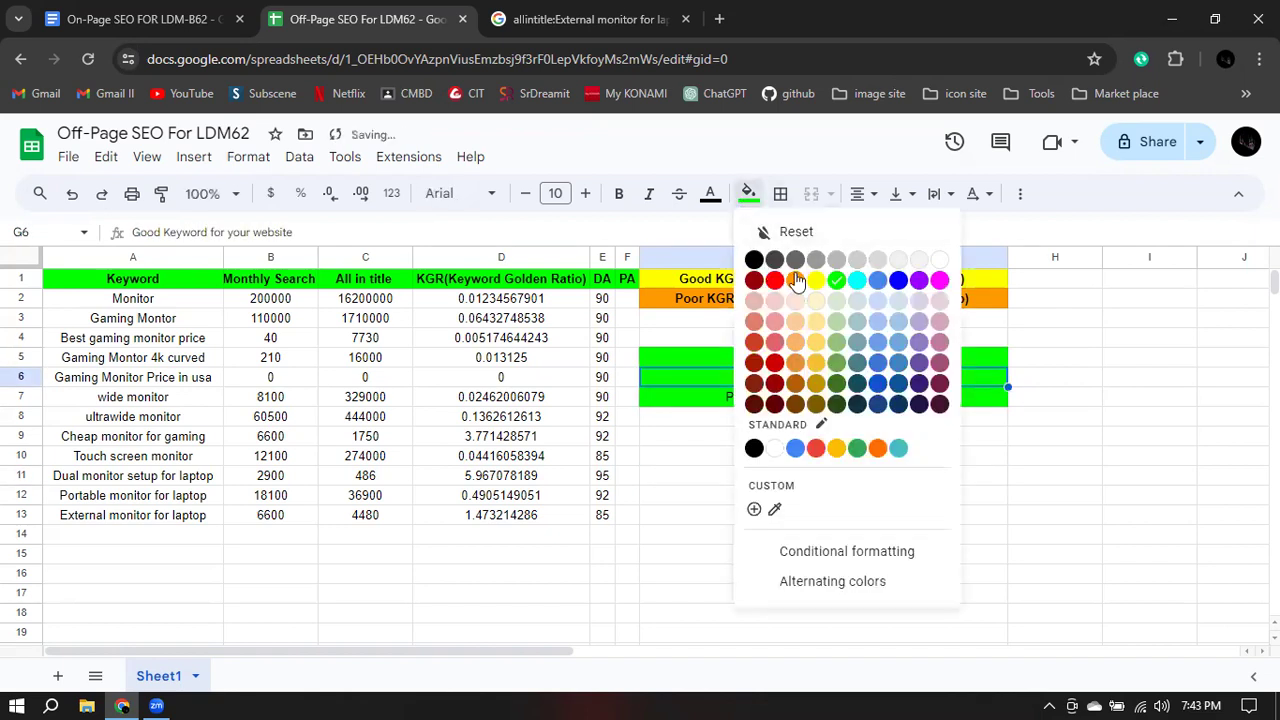
pyautogui.click(814, 280)
# - Fill the "Poor/Bad Keyword for your website" cell G7 with red
pyautogui.click(766, 400)
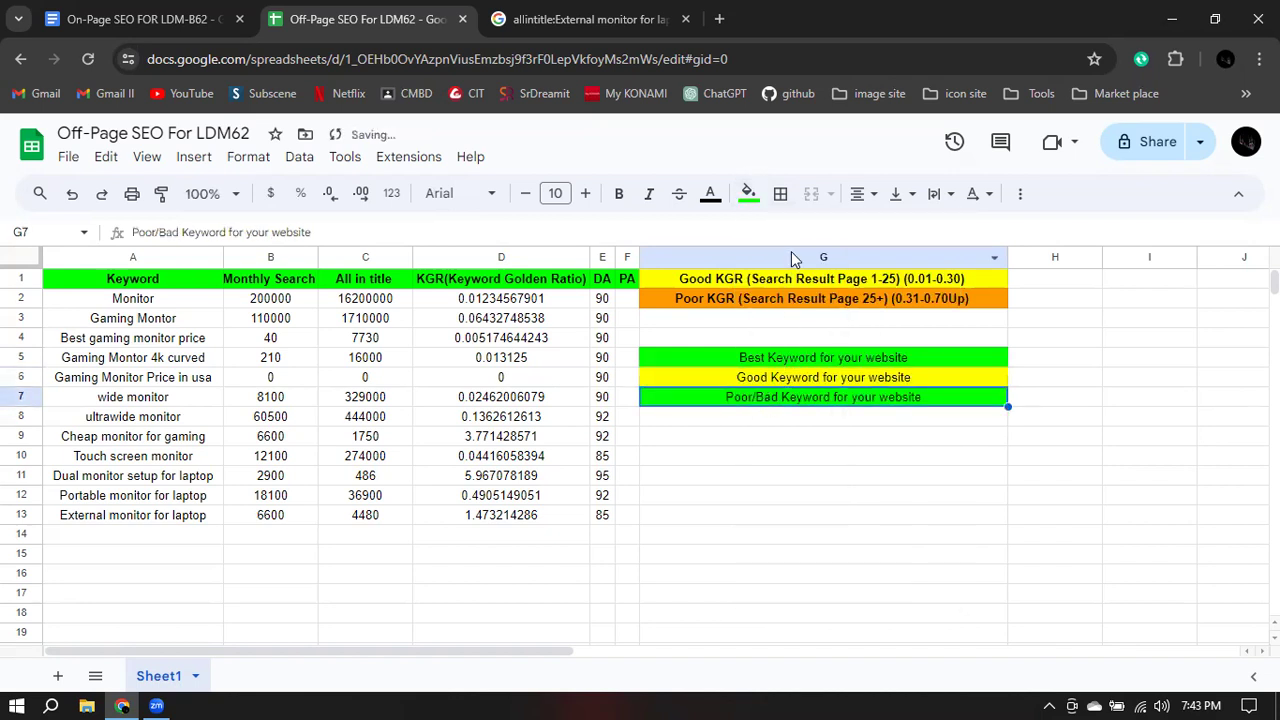
pyautogui.click(748, 193)
pyautogui.click(814, 280)
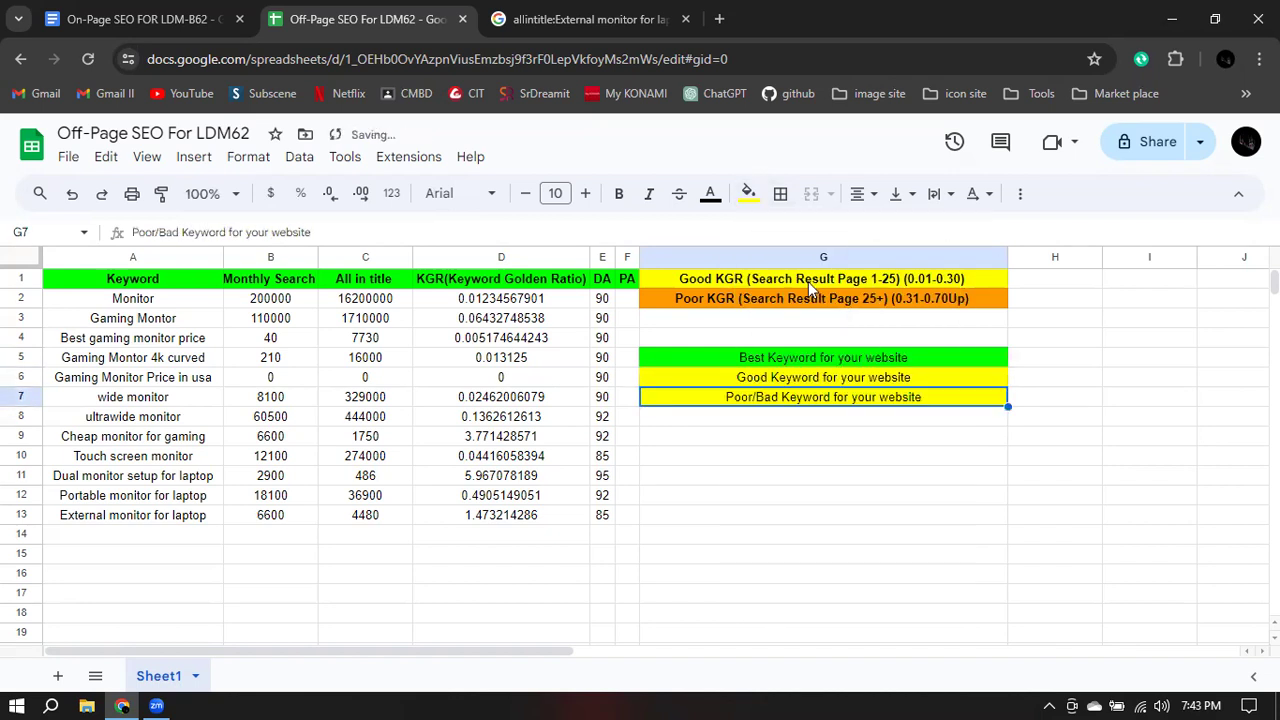
pyautogui.click(748, 193)
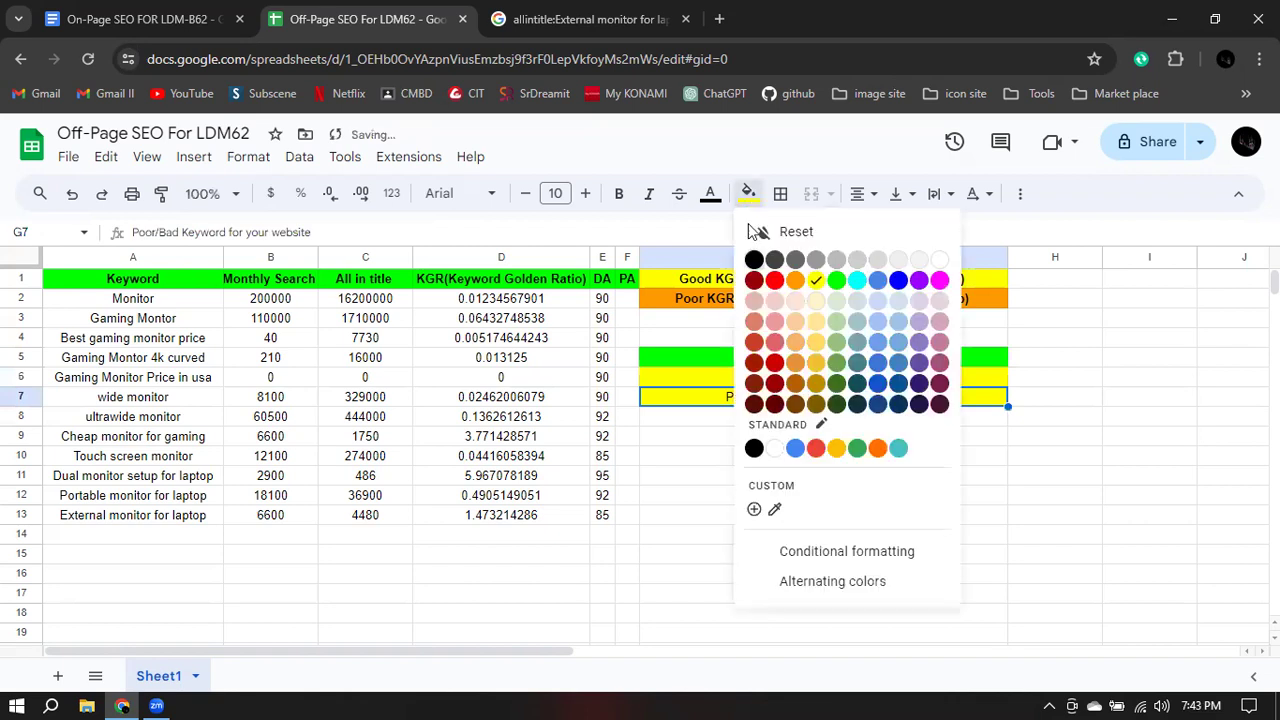
pyautogui.click(772, 280)
pyautogui.click(786, 413)
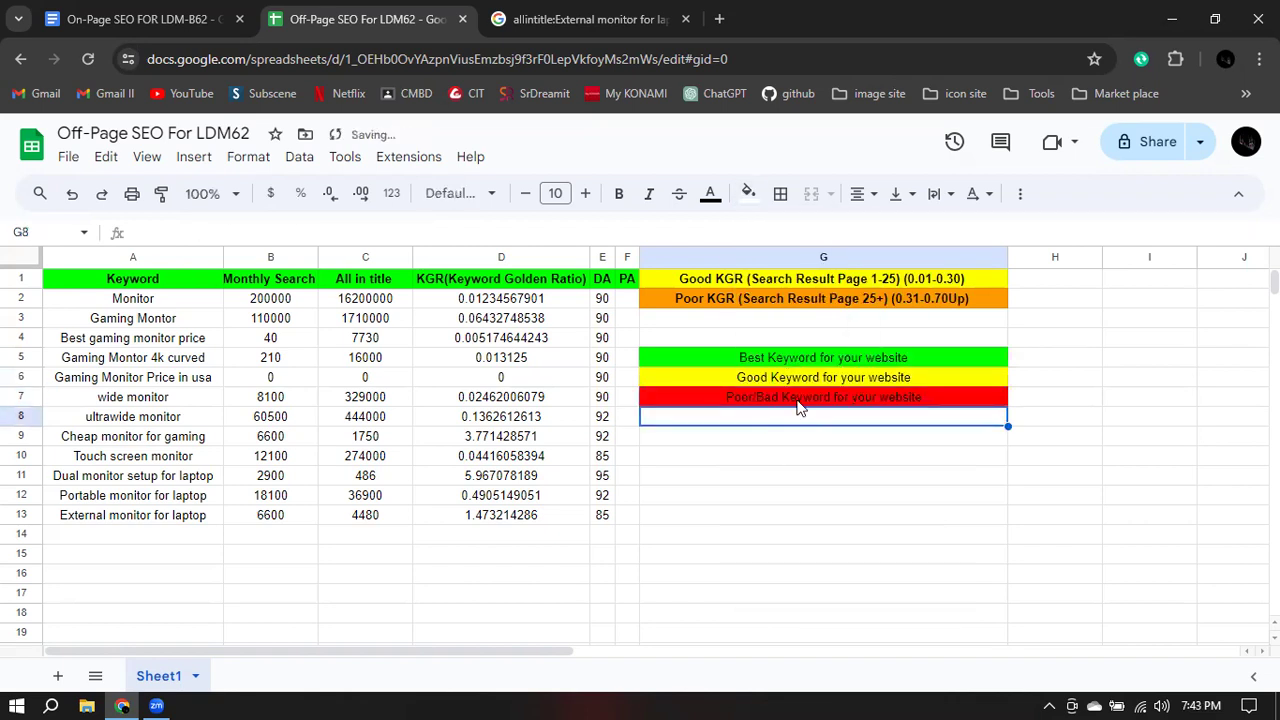
# - Make the three keyword-quality legend labels bold by formatting the range G5:G8
pyautogui.moveTo(742, 356); pyautogui.dragTo(750, 418)
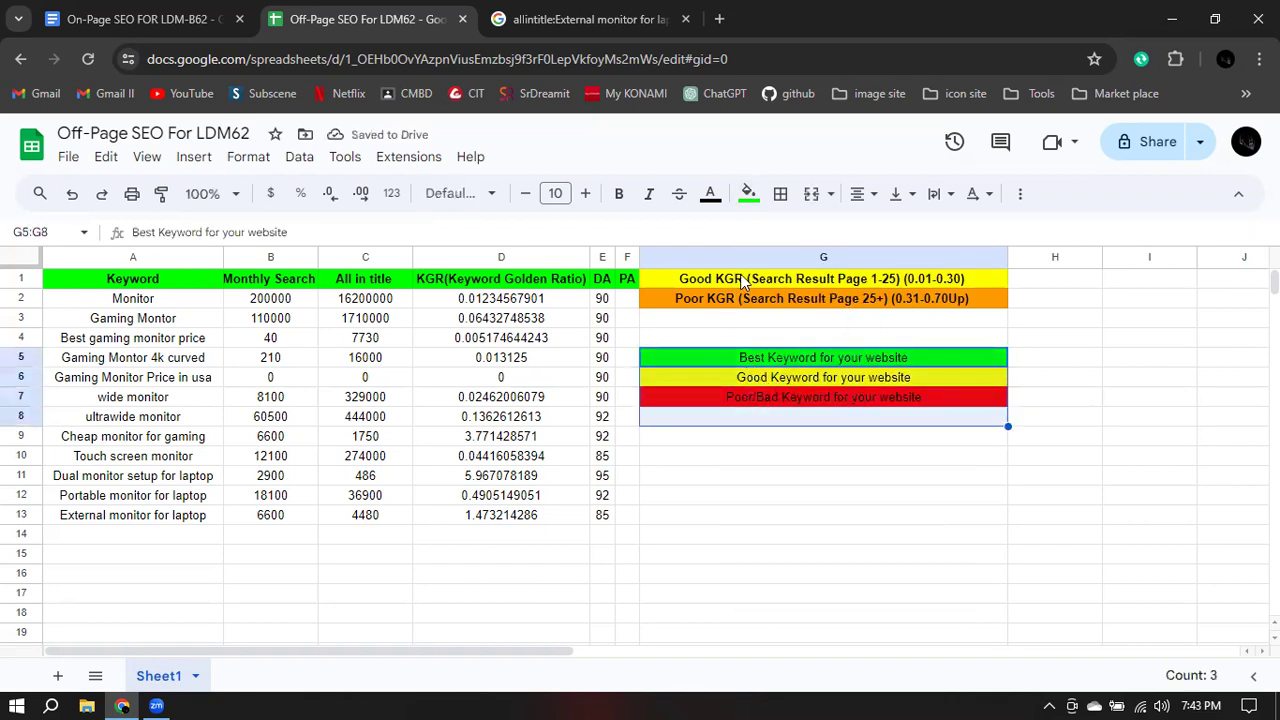
pyautogui.click(619, 193)
pyautogui.click(800, 476)
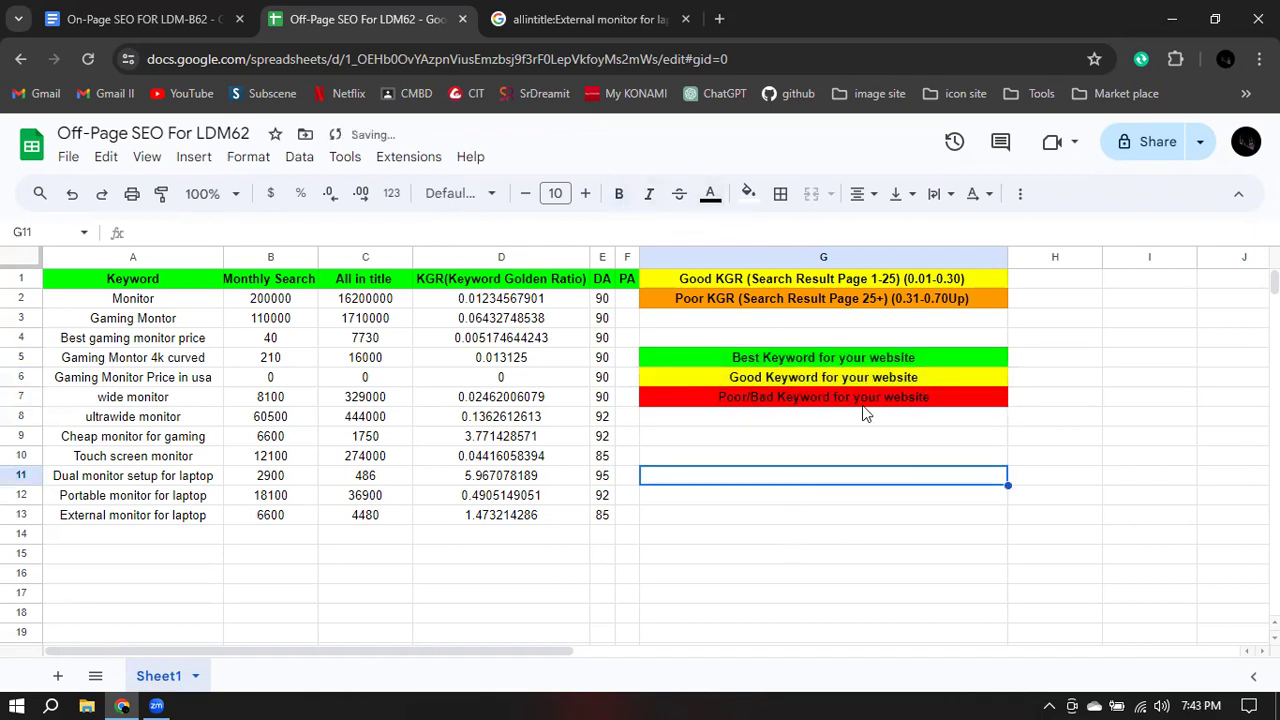
# - Review the keyword-quality legend, the Good KGR entry's search result page range, and the KGR values in column D, including the Monitor row A2:D2
pyautogui.click(963, 352)
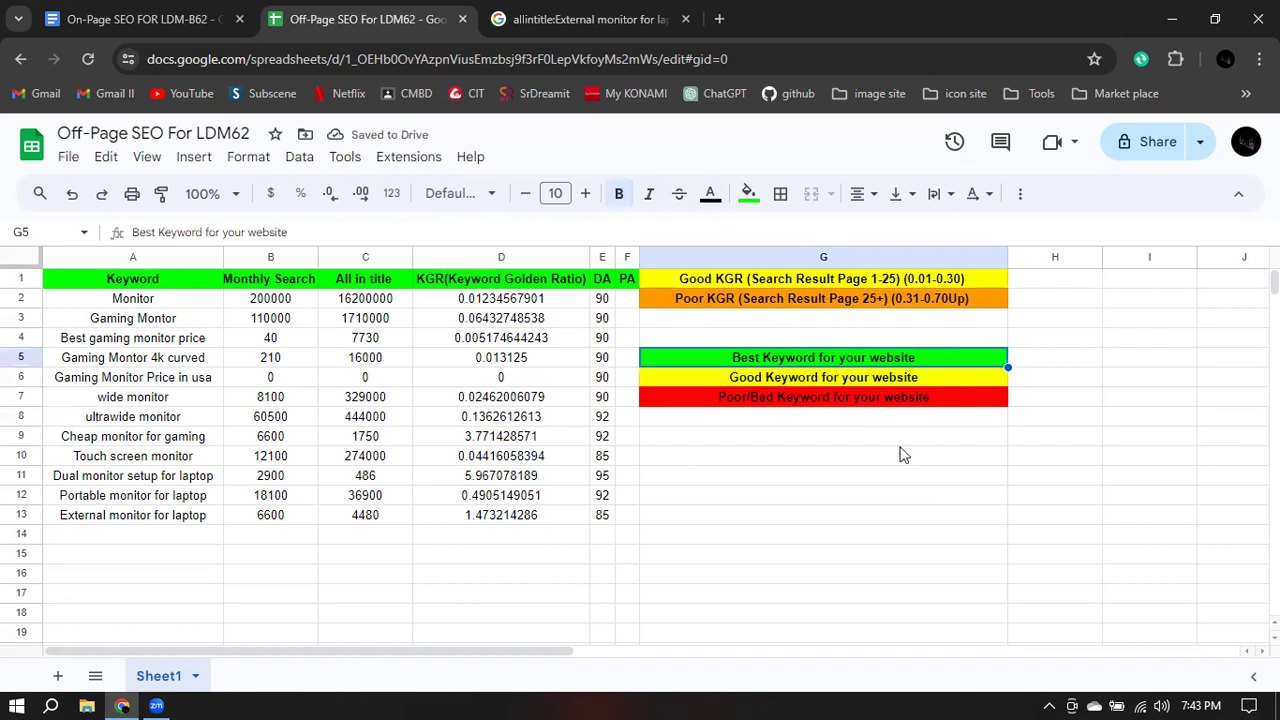
pyautogui.click(761, 478)
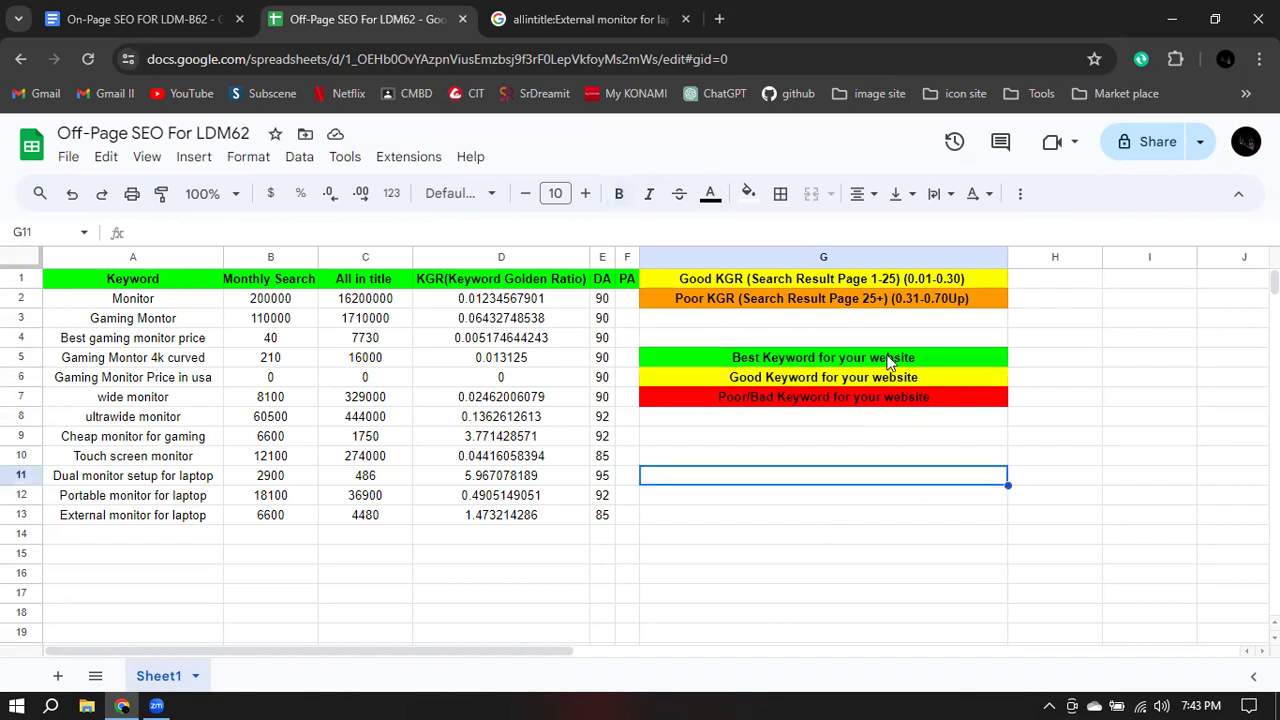
pyautogui.click(688, 552)
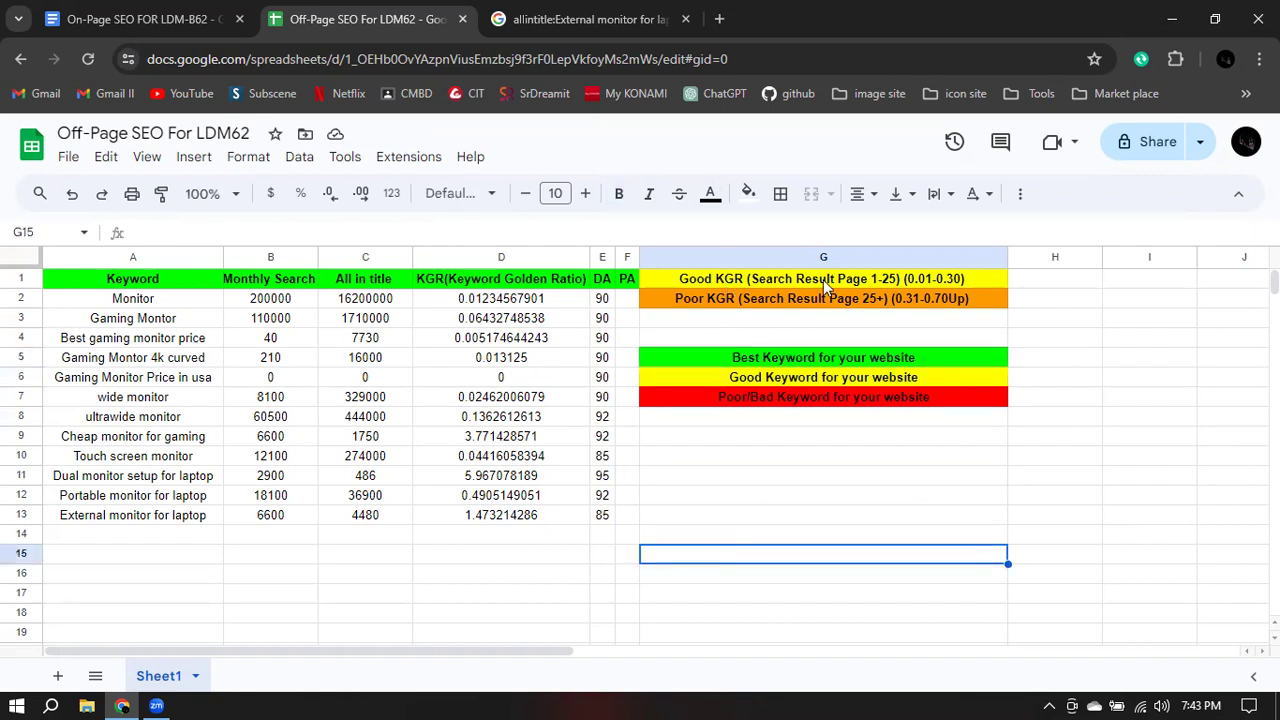
pyautogui.doubleClick(874, 281)
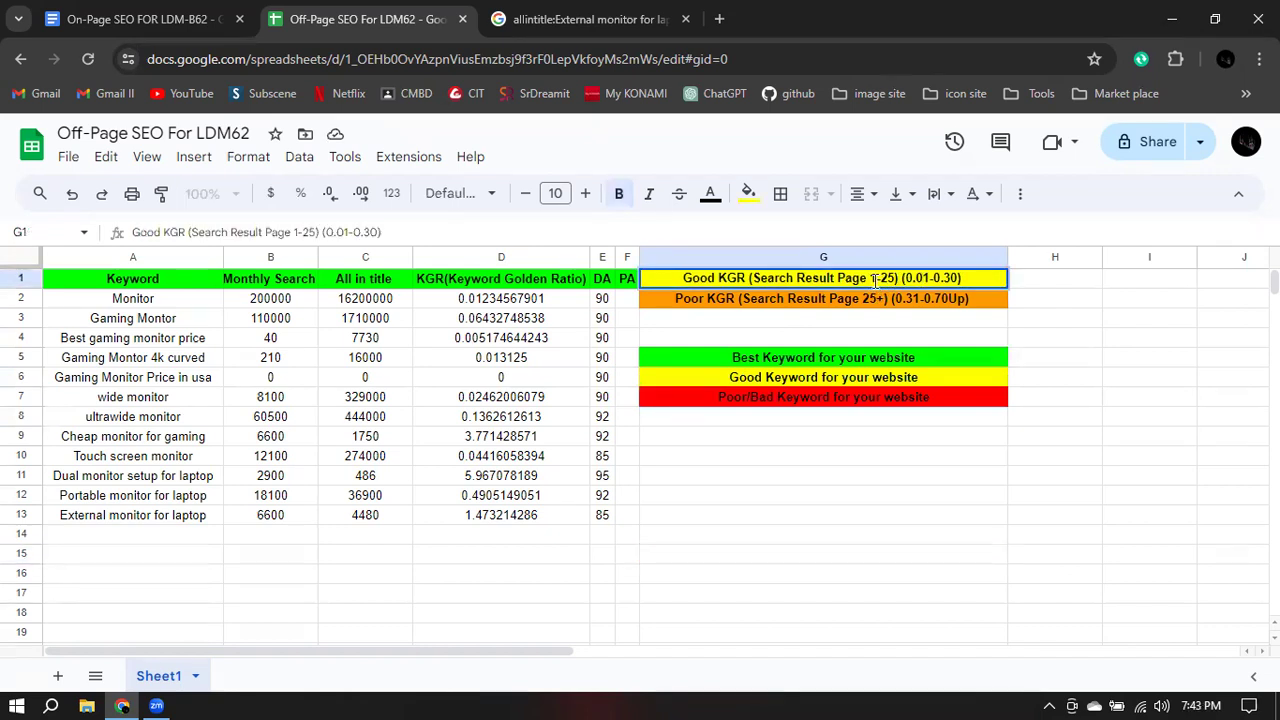
pyautogui.click(823, 281)
pyautogui.moveTo(869, 279); pyautogui.dragTo(898, 280)
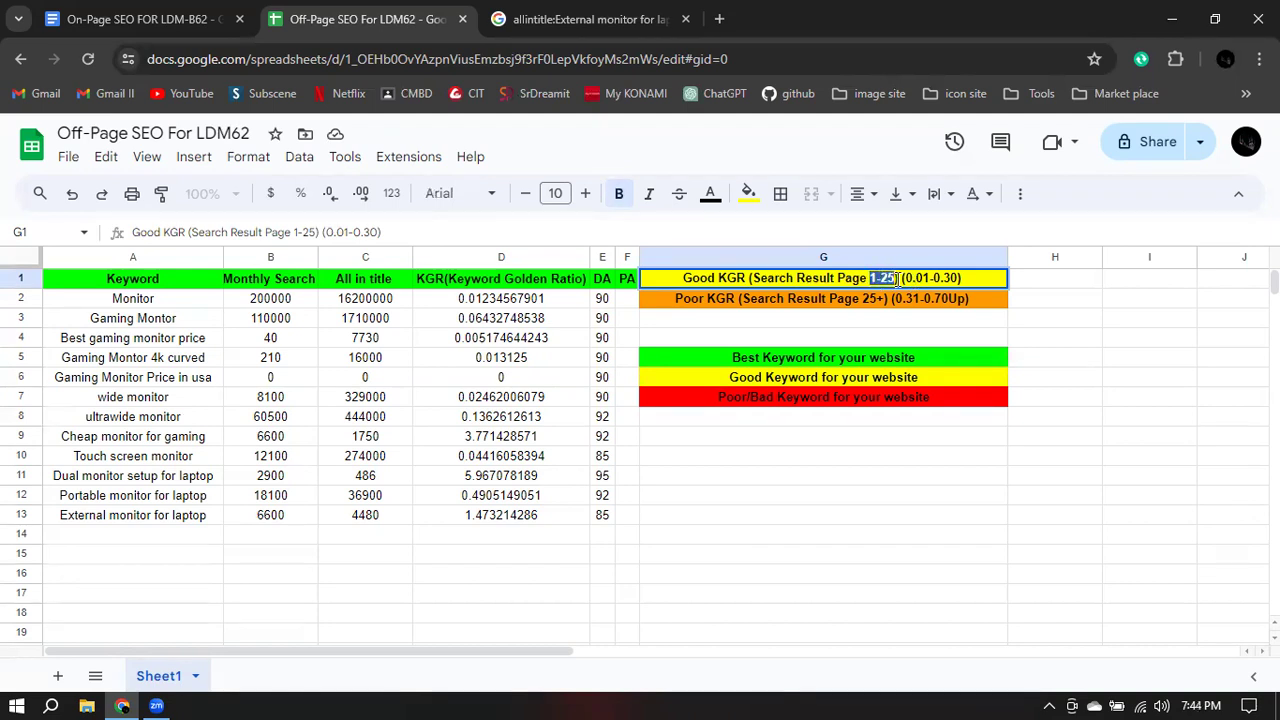
pyautogui.click(720, 470)
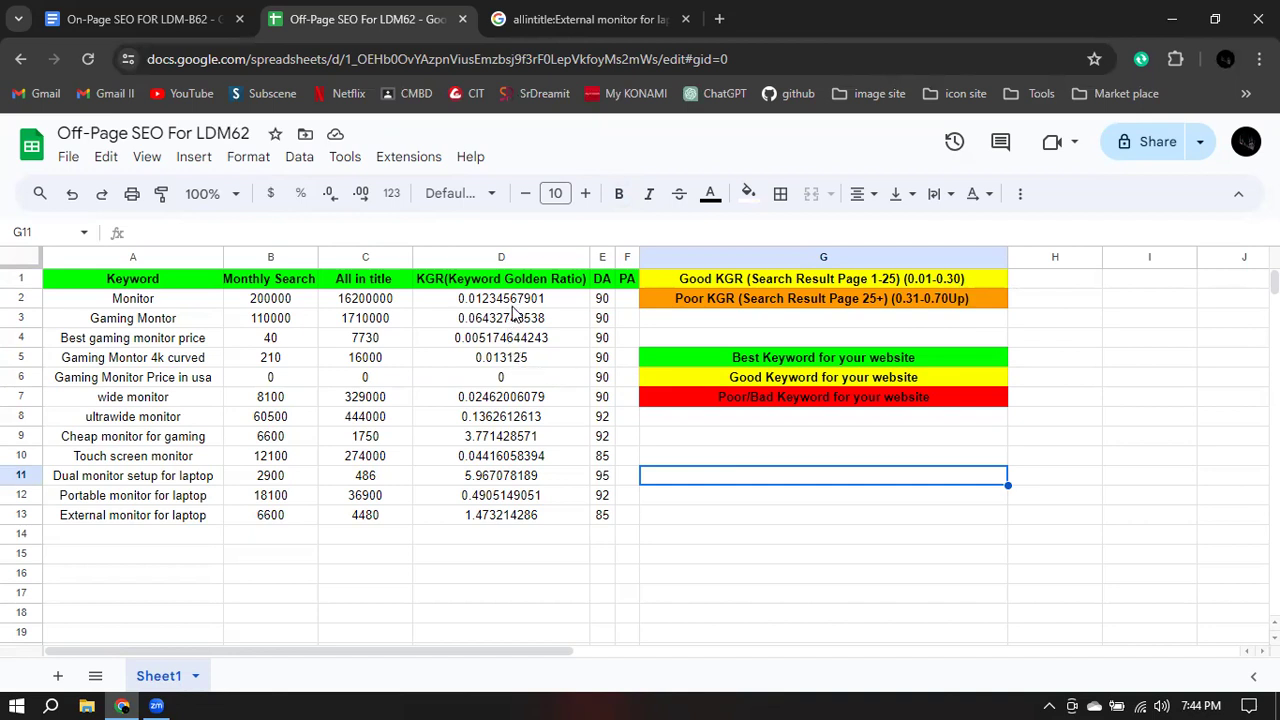
pyautogui.click(529, 362)
pyautogui.click(434, 403)
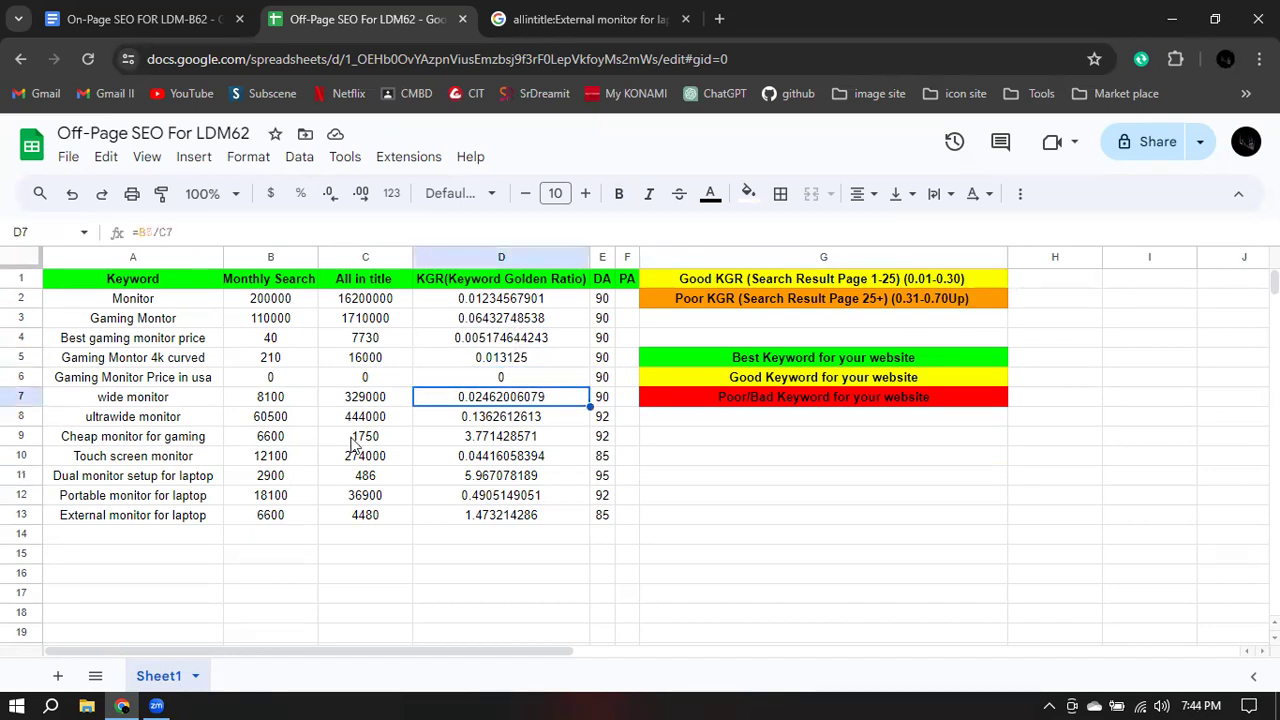
pyautogui.click(74, 302)
pyautogui.moveTo(235, 309); pyautogui.dragTo(508, 310)
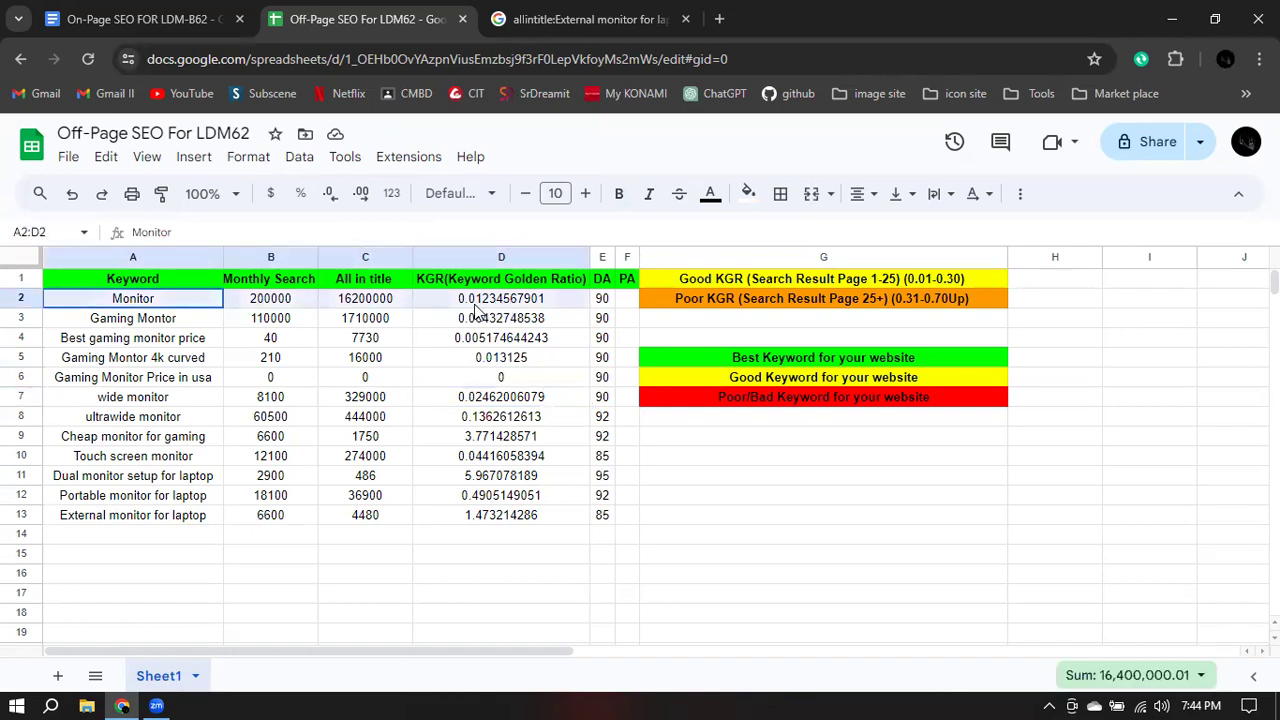
# - Fill the first four keyword rows, Monitor through Gaming Montor 4k curved (A2:F5), with green
pyautogui.moveTo(475, 310); pyautogui.dragTo(474, 365)
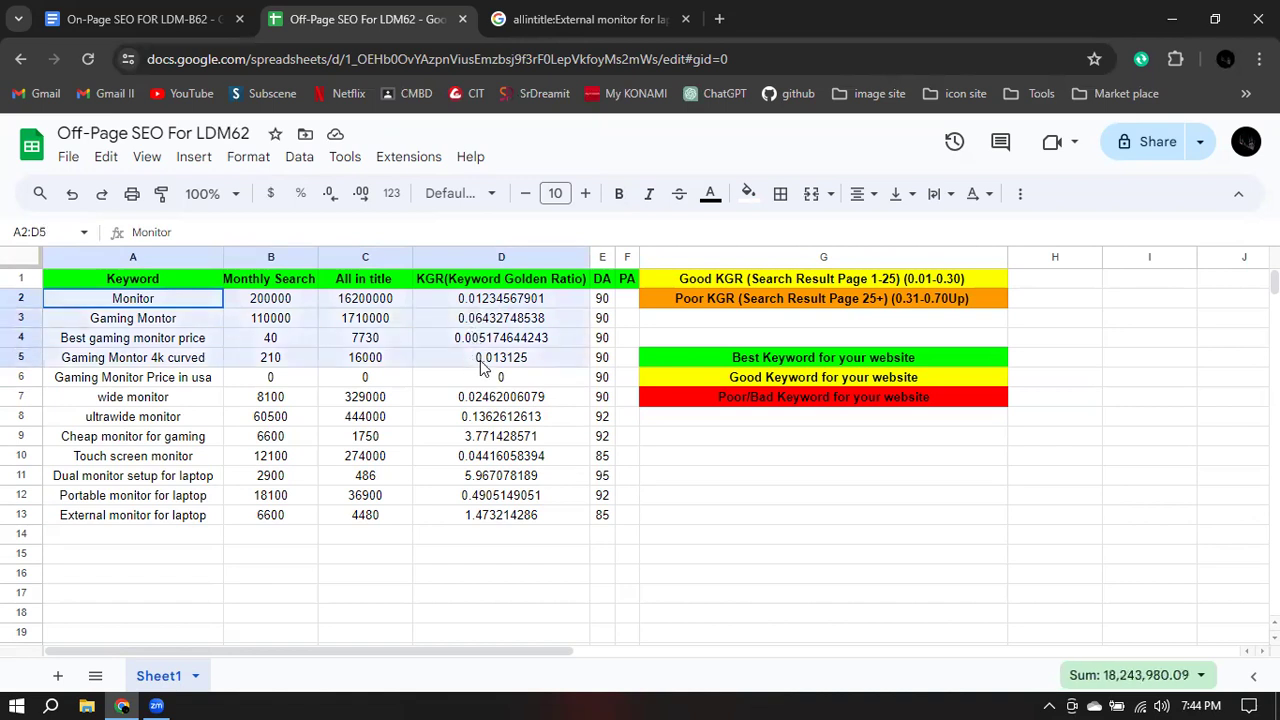
pyautogui.moveTo(562, 366); pyautogui.dragTo(626, 378)
pyautogui.moveTo(145, 305); pyautogui.dragTo(625, 358)
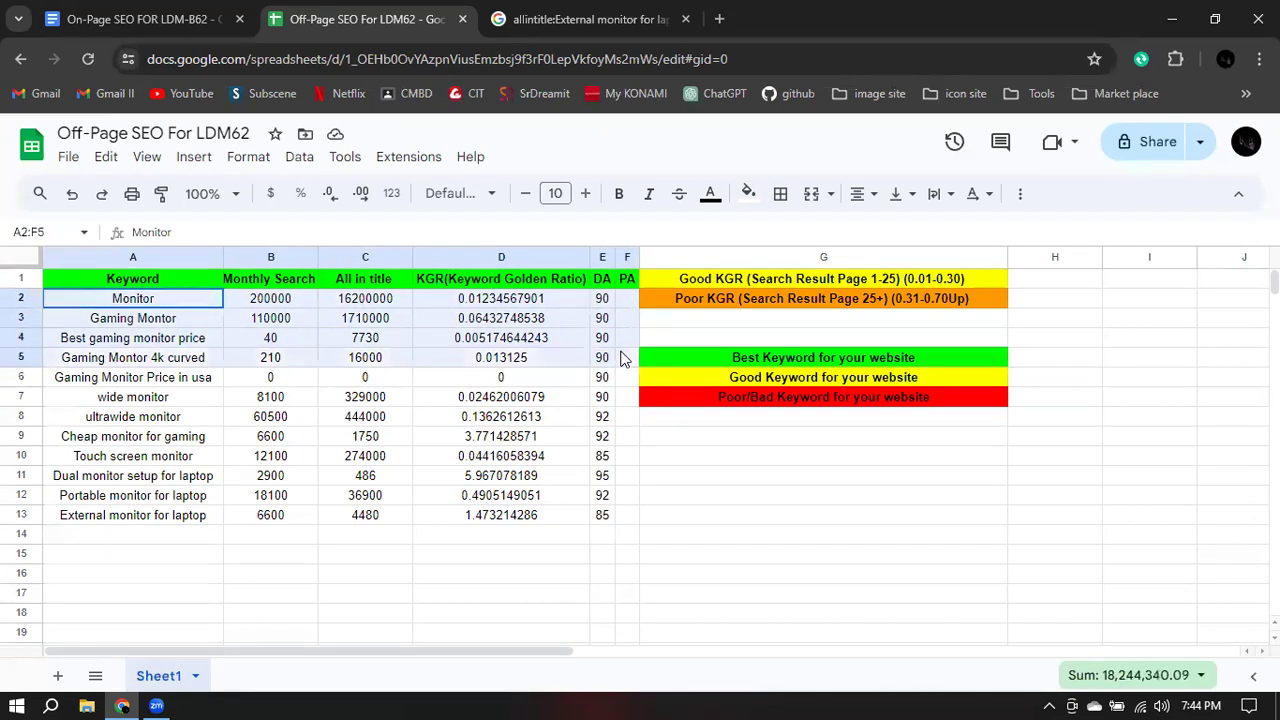
pyautogui.click(748, 193)
pyautogui.click(834, 283)
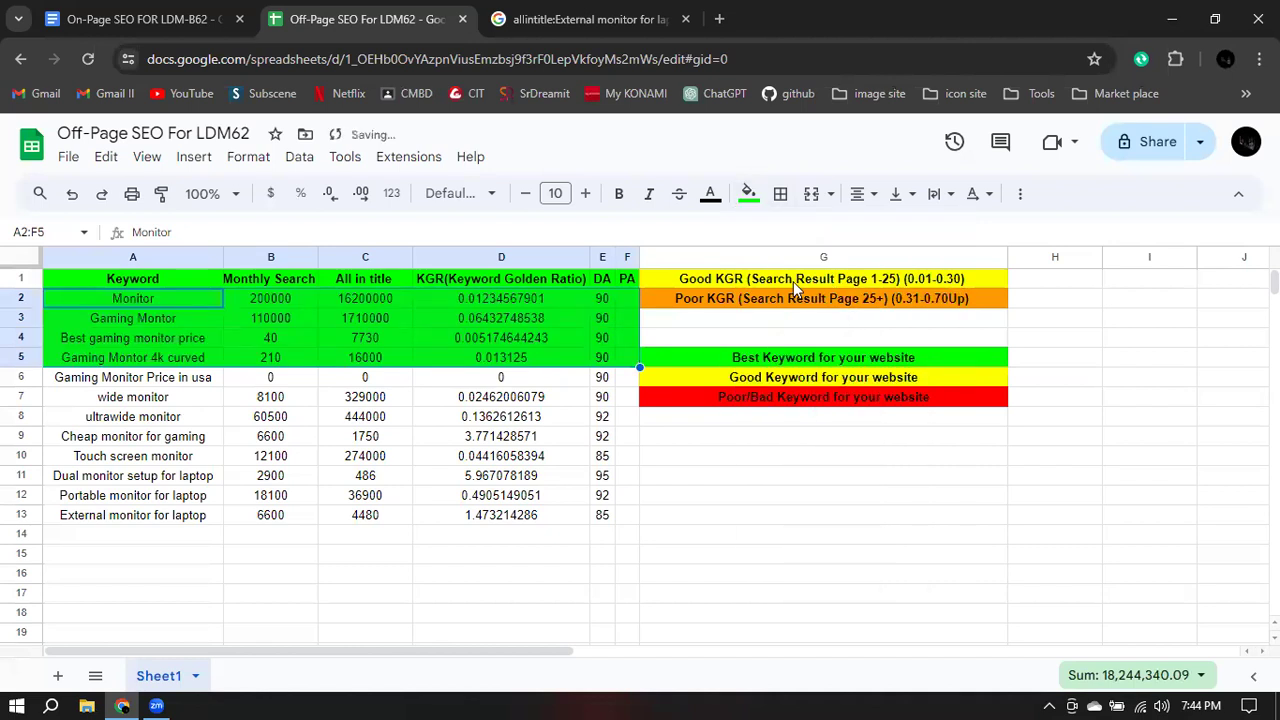
pyautogui.click(657, 482)
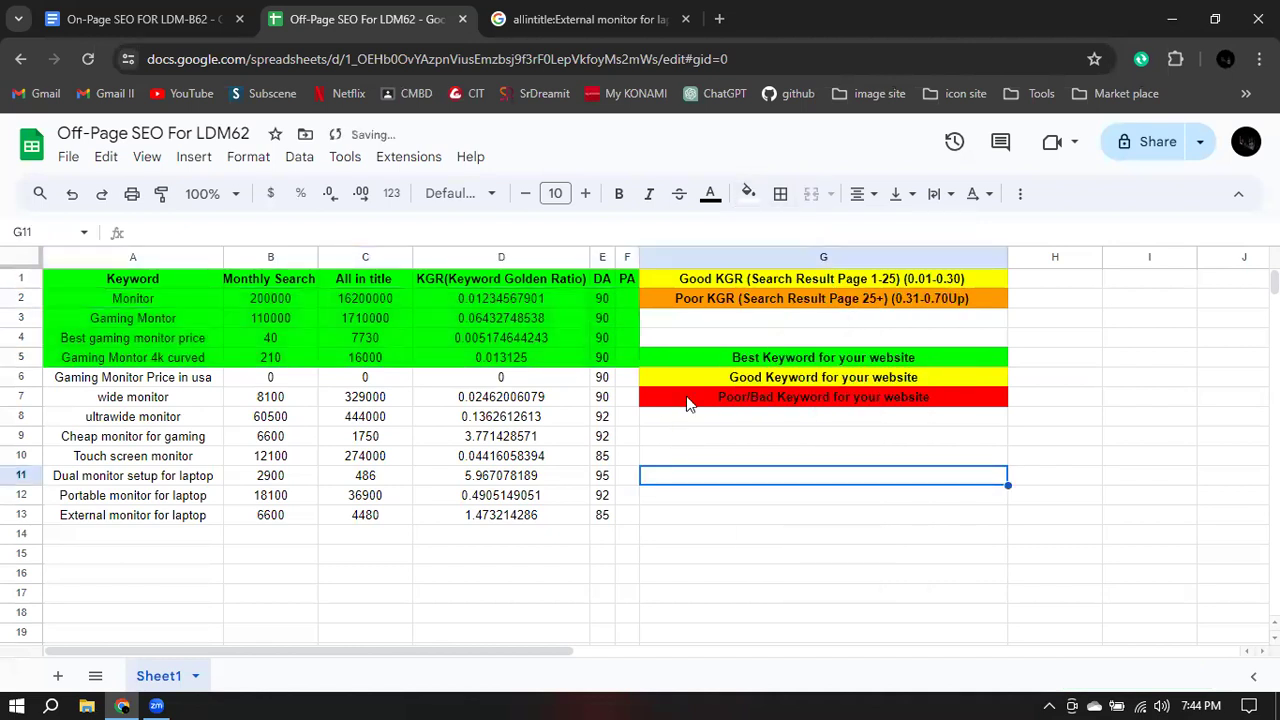
# - Fill the Gaming Monitor Price in usa row (A6:F6) with red
pyautogui.click(72, 383)
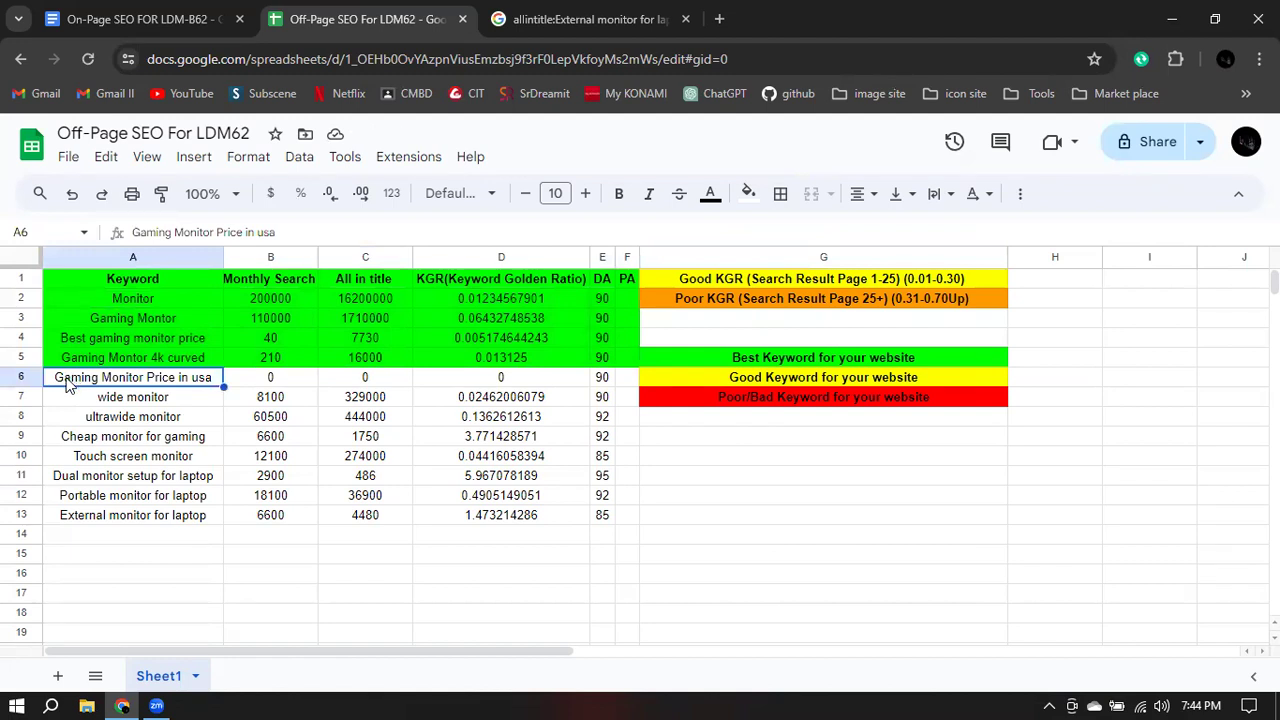
pyautogui.moveTo(68, 385); pyautogui.dragTo(614, 390)
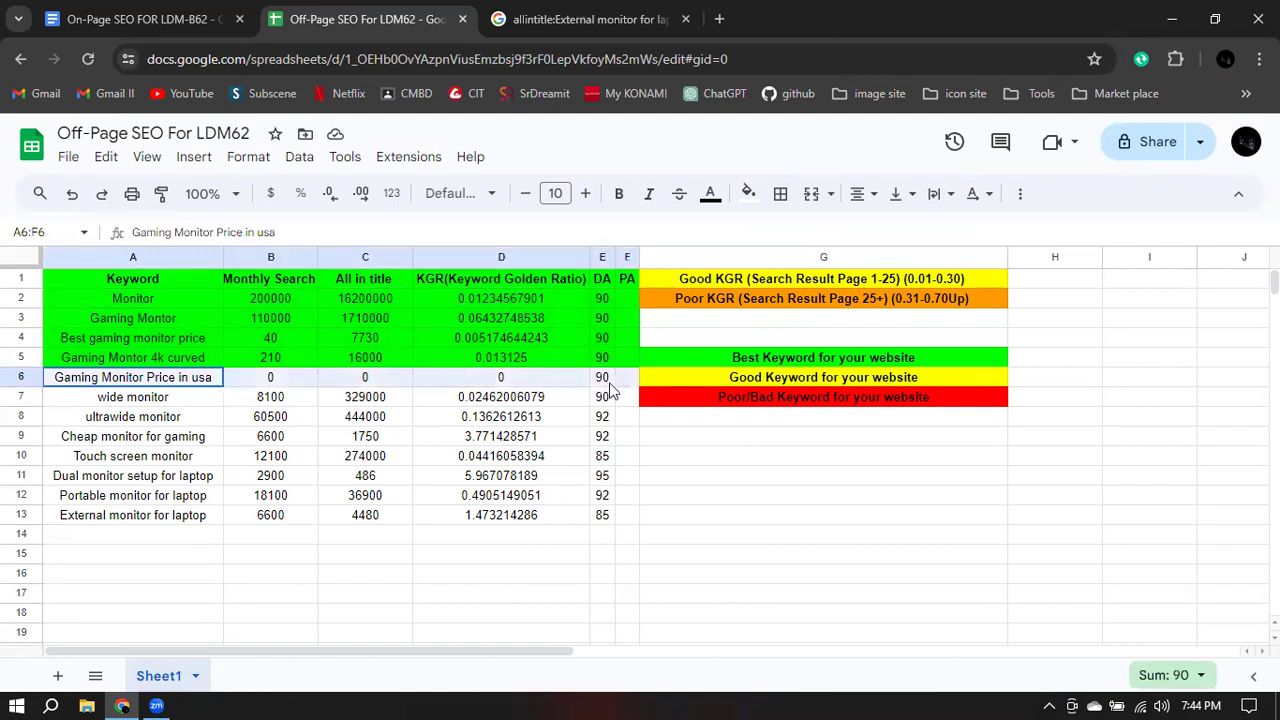
pyautogui.click(748, 193)
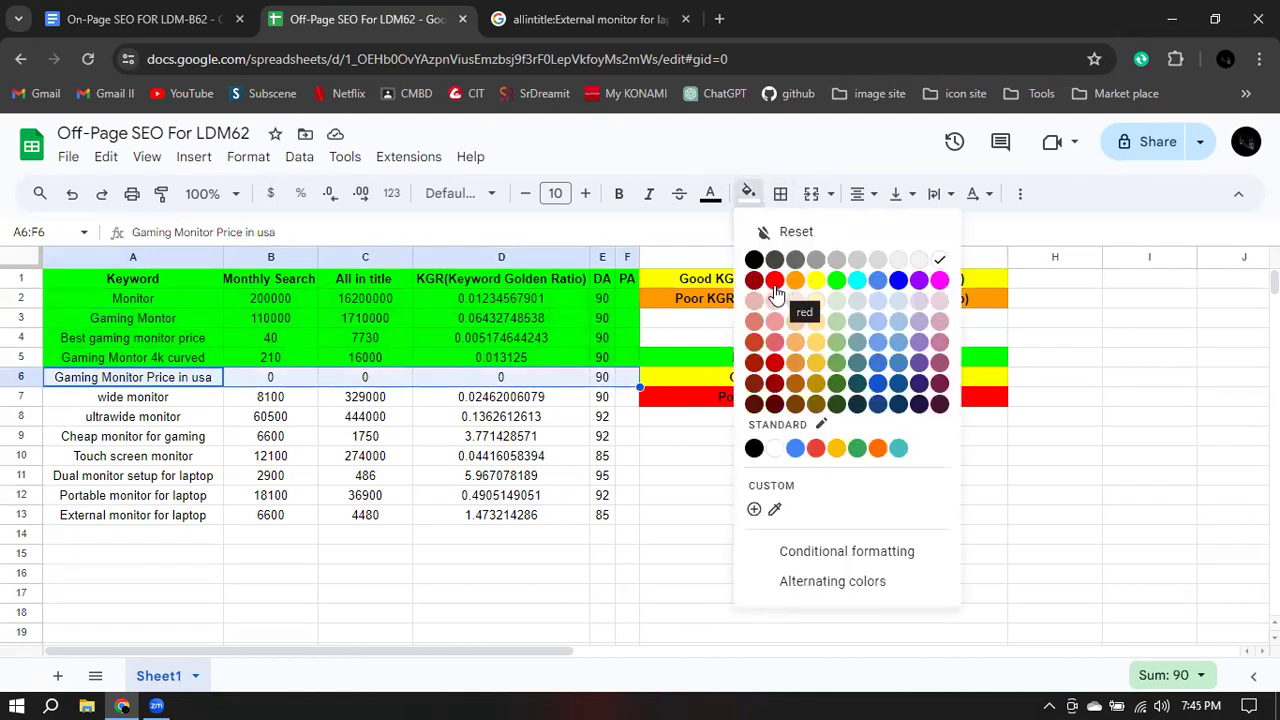
pyautogui.click(776, 284)
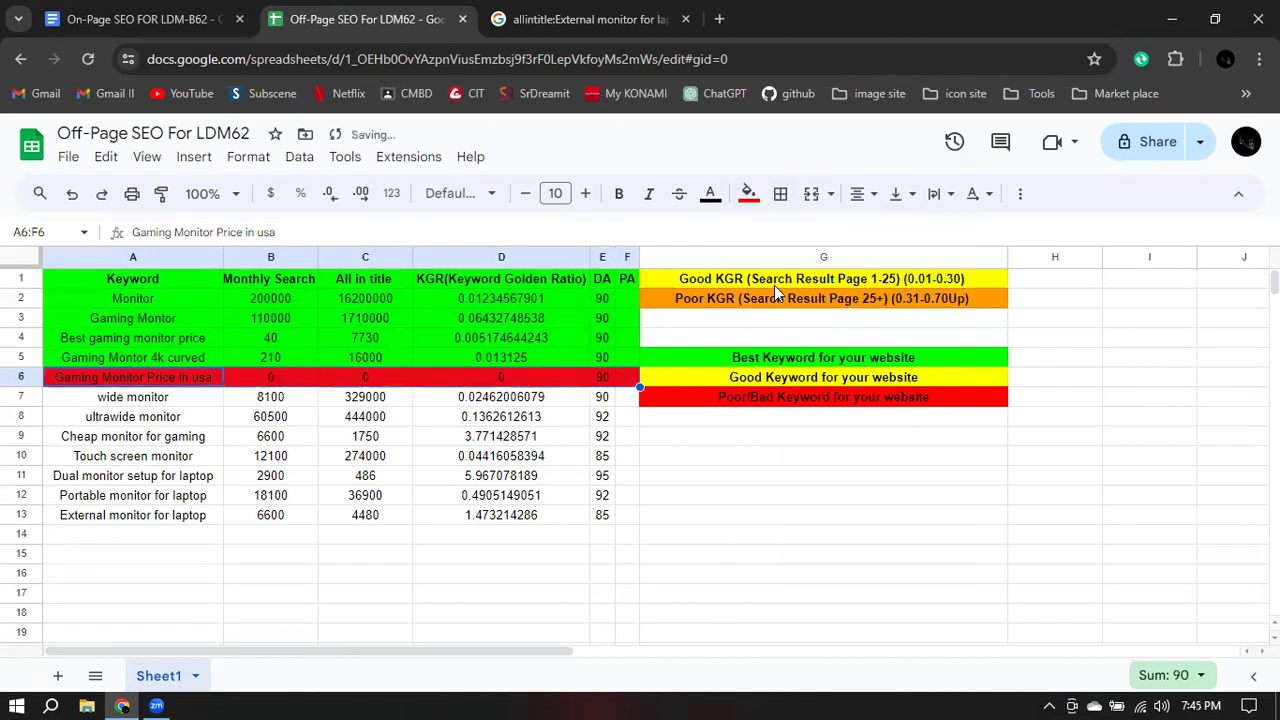
pyautogui.click(762, 385)
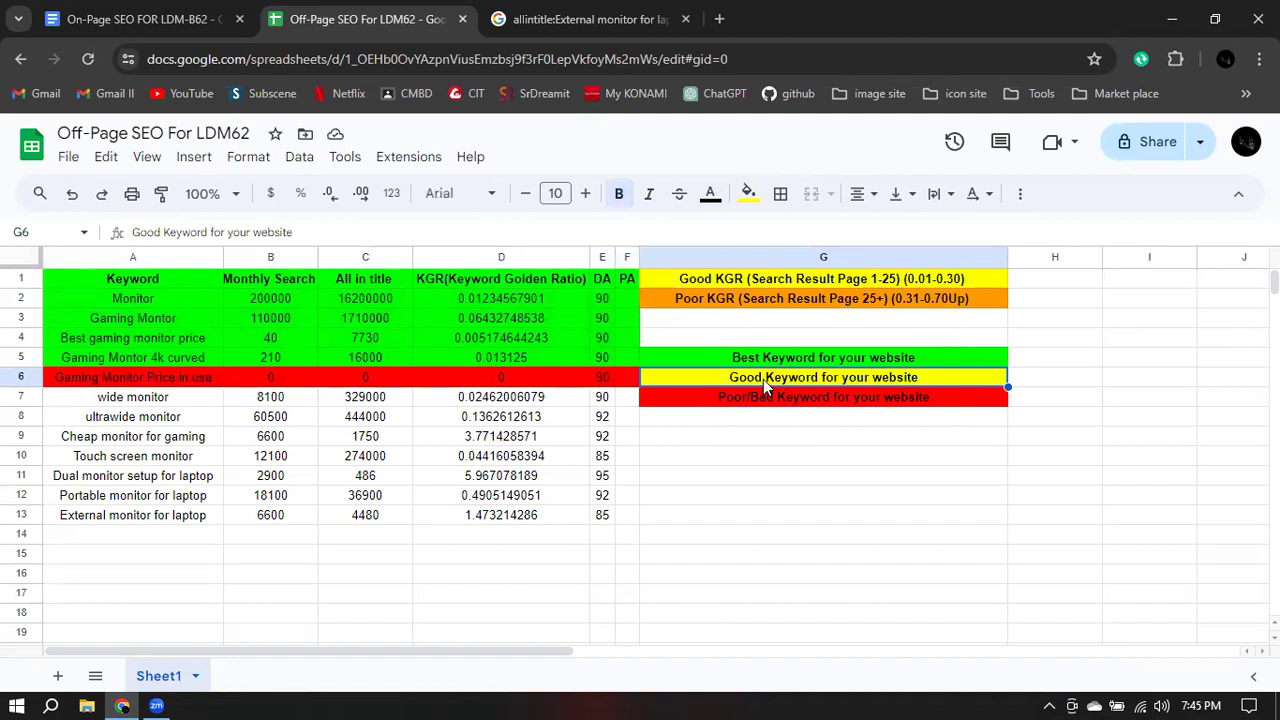
# - Fill the wide monitor and ultrawide monitor rows (A7:F8) with green
pyautogui.click(470, 402)
pyautogui.moveTo(72, 402); pyautogui.dragTo(622, 416)
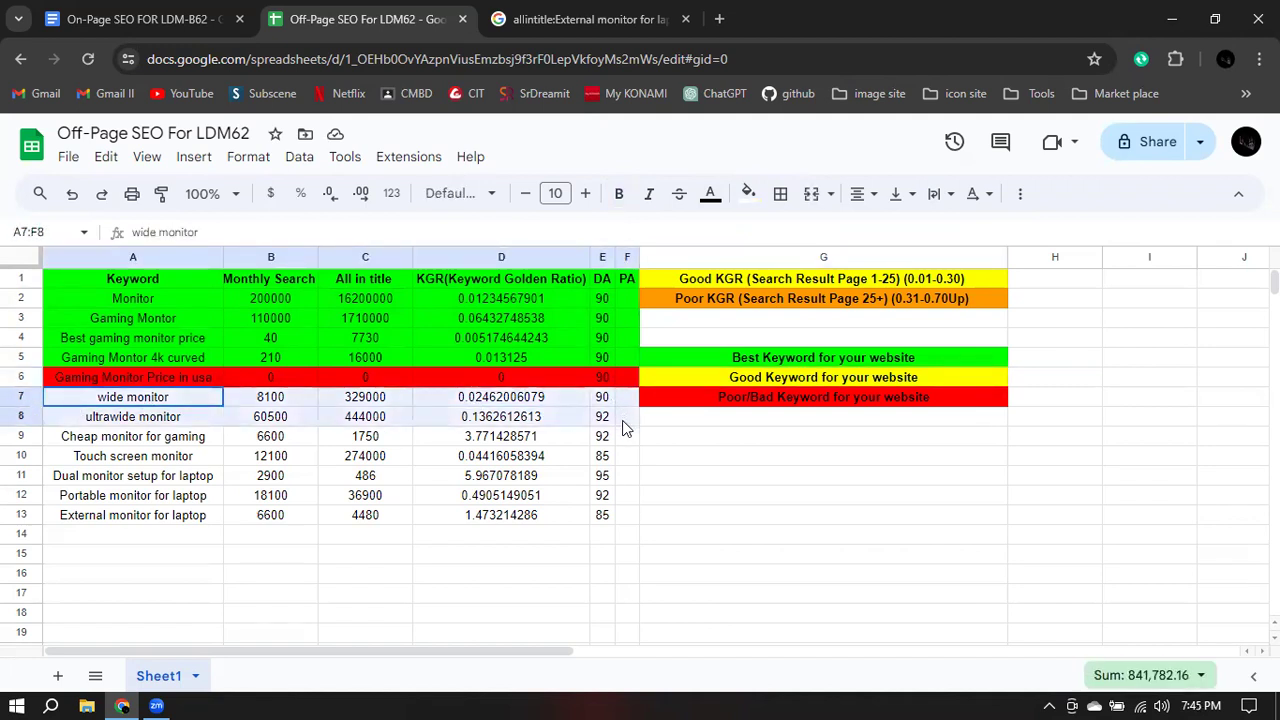
pyautogui.click(748, 193)
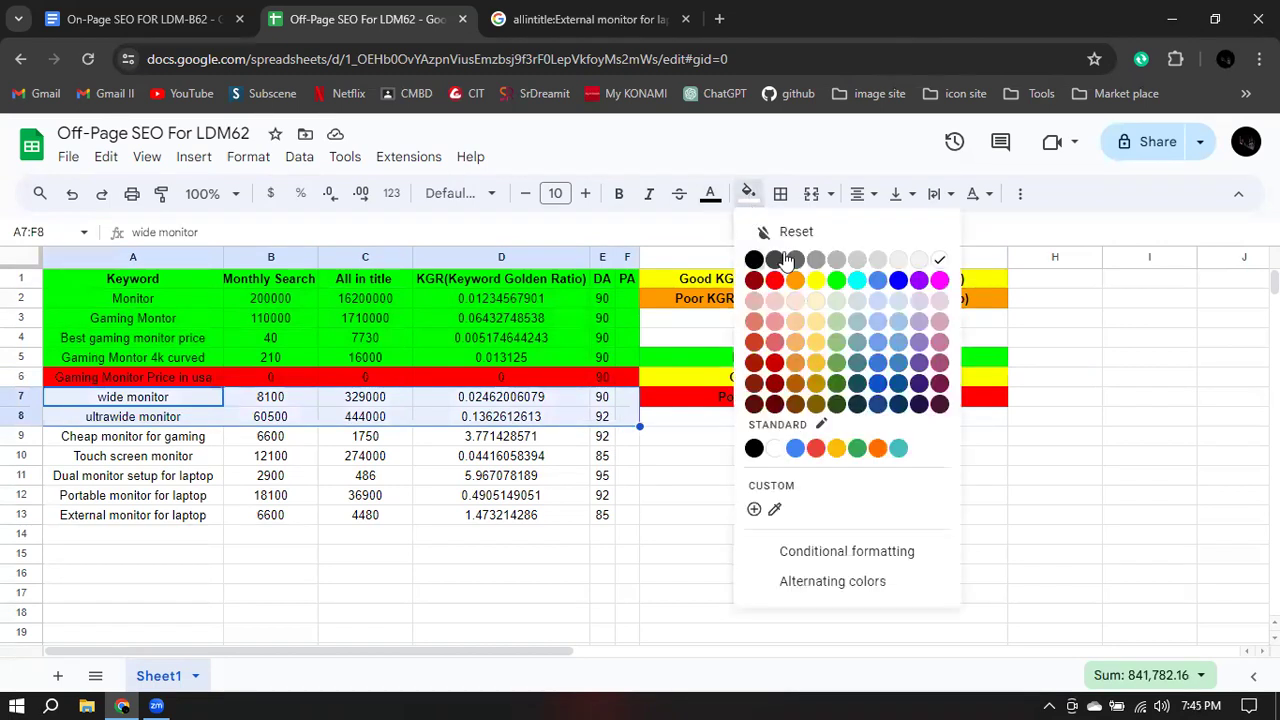
pyautogui.click(835, 282)
pyautogui.click(655, 534)
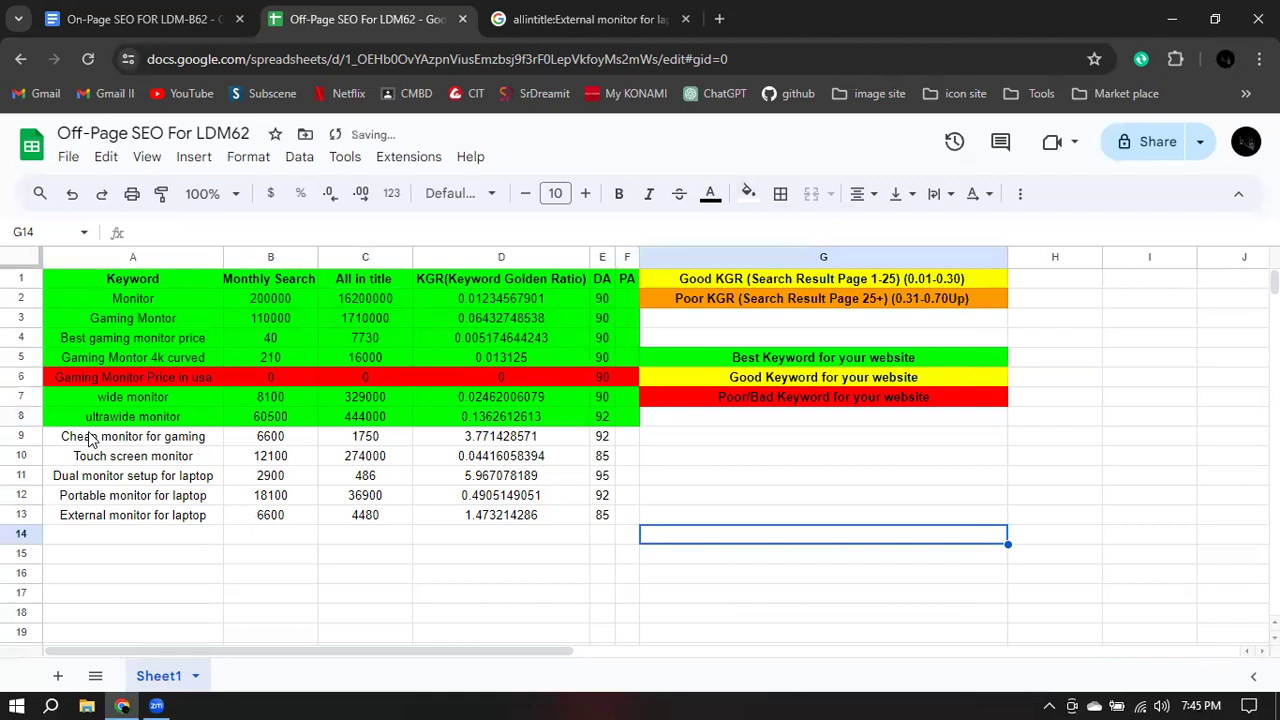
# - Fill the Cheap monitor for gaming row (A9:F9) with yellow
pyautogui.moveTo(85, 442); pyautogui.dragTo(630, 444)
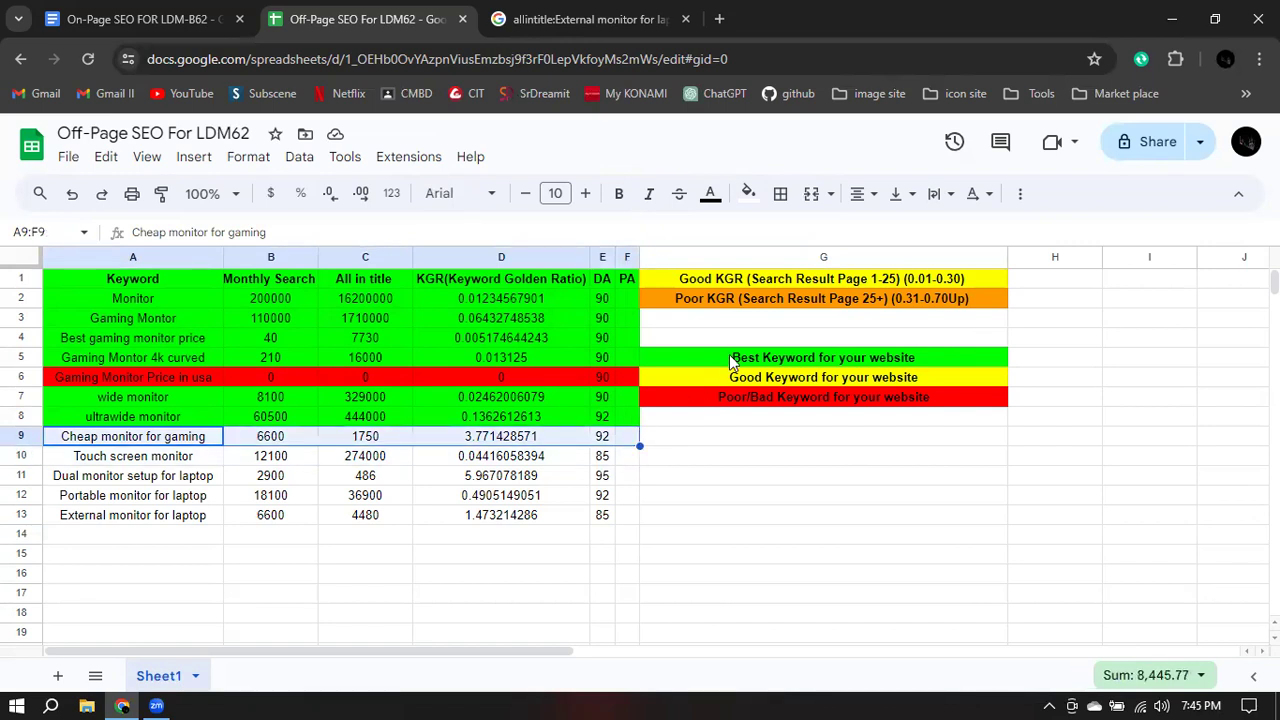
pyautogui.click(748, 193)
pyautogui.click(812, 287)
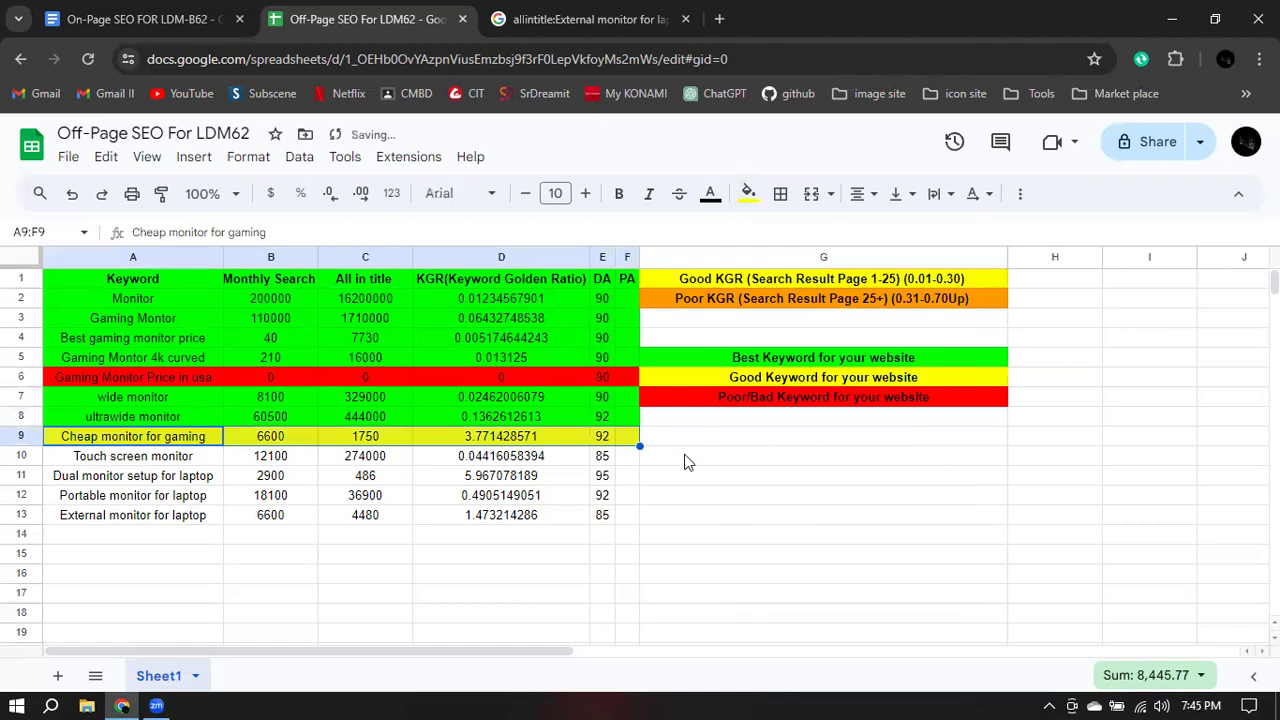
# - Fill the Touch screen monitor row (A10:F10) with green
pyautogui.moveTo(92, 458); pyautogui.dragTo(628, 460)
pyautogui.click(748, 193)
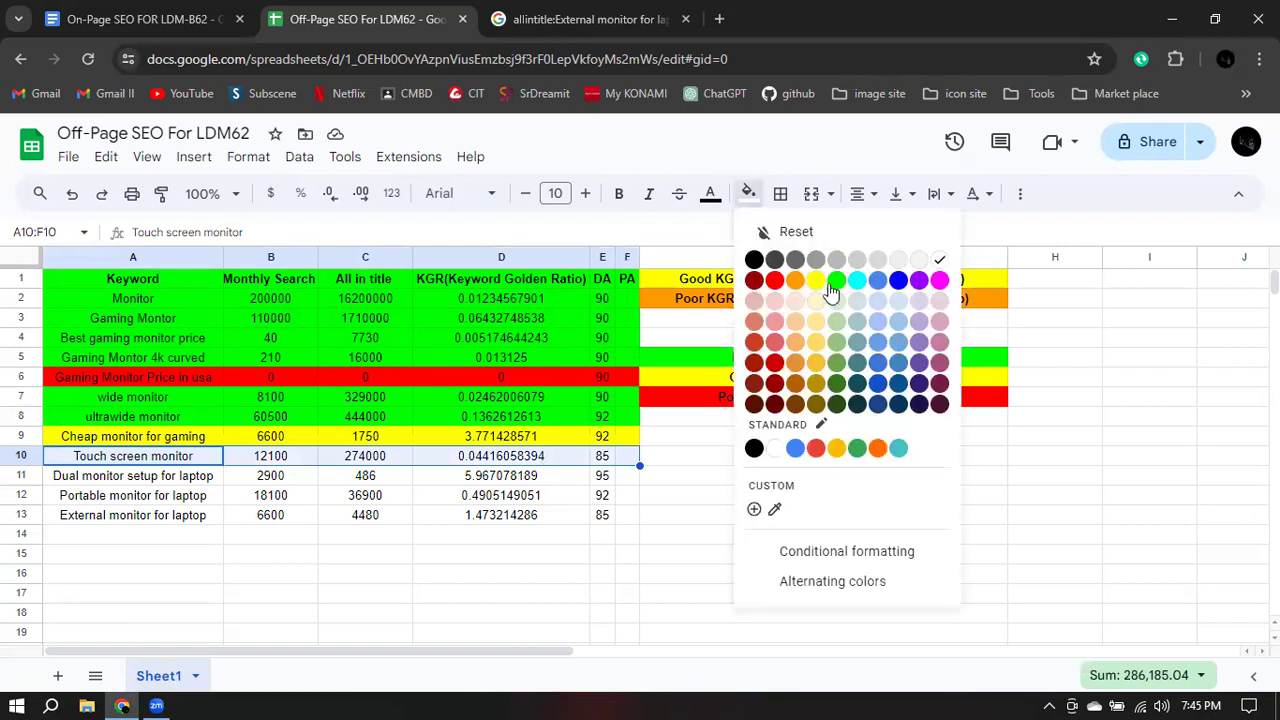
pyautogui.click(836, 280)
pyautogui.click(705, 460)
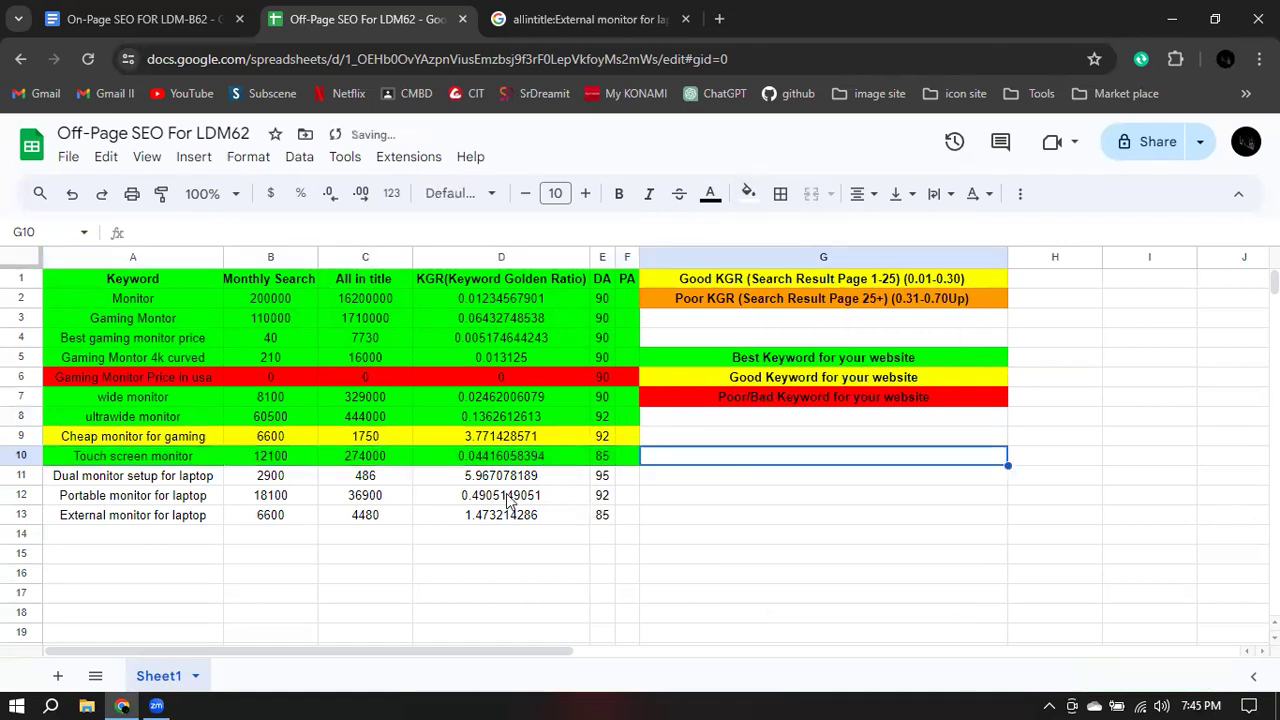
# - Fill the Dual monitor setup for laptop row (A11:F11) with yellow
pyautogui.click(105, 478)
pyautogui.moveTo(116, 484); pyautogui.dragTo(515, 495)
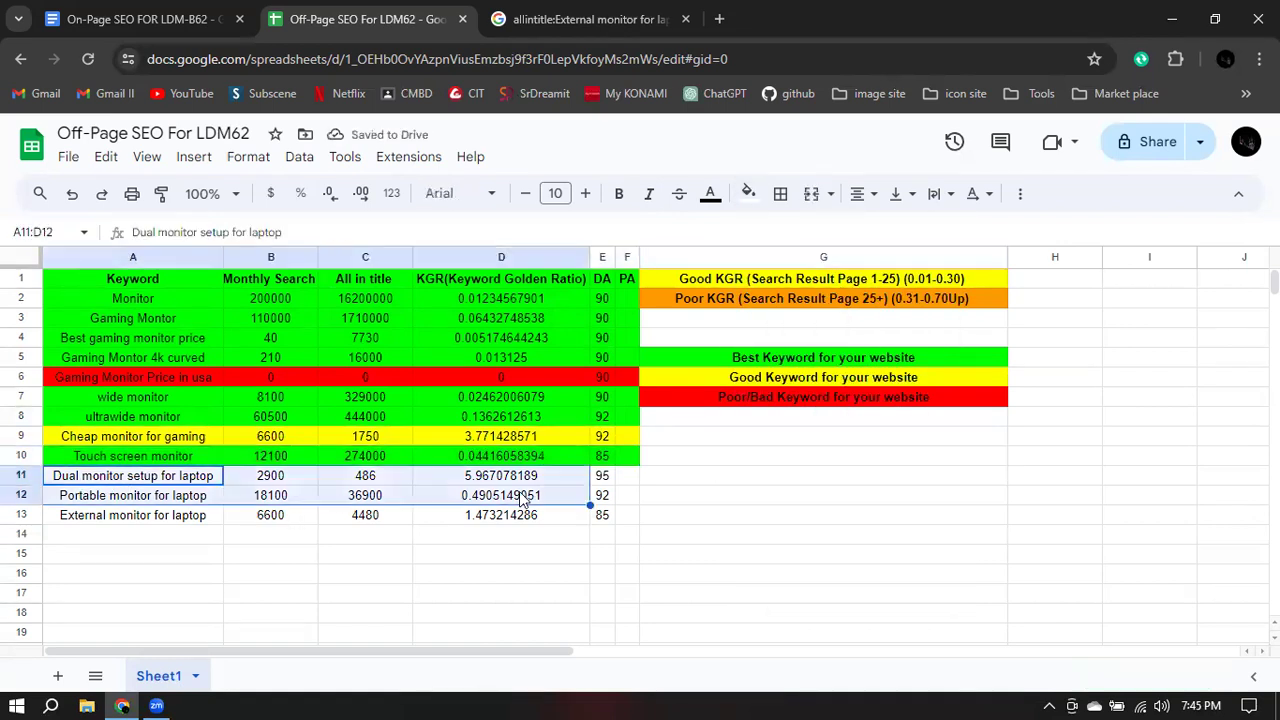
pyautogui.click(710, 556)
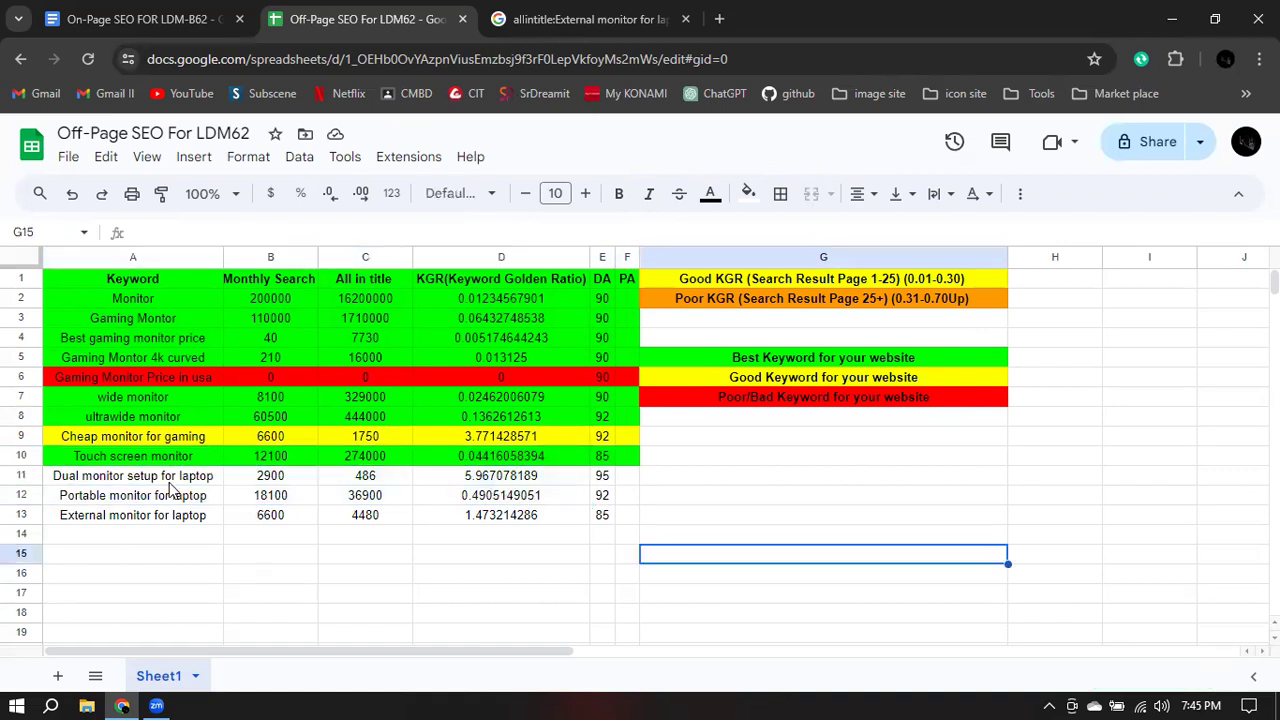
pyautogui.moveTo(155, 484); pyautogui.dragTo(623, 480)
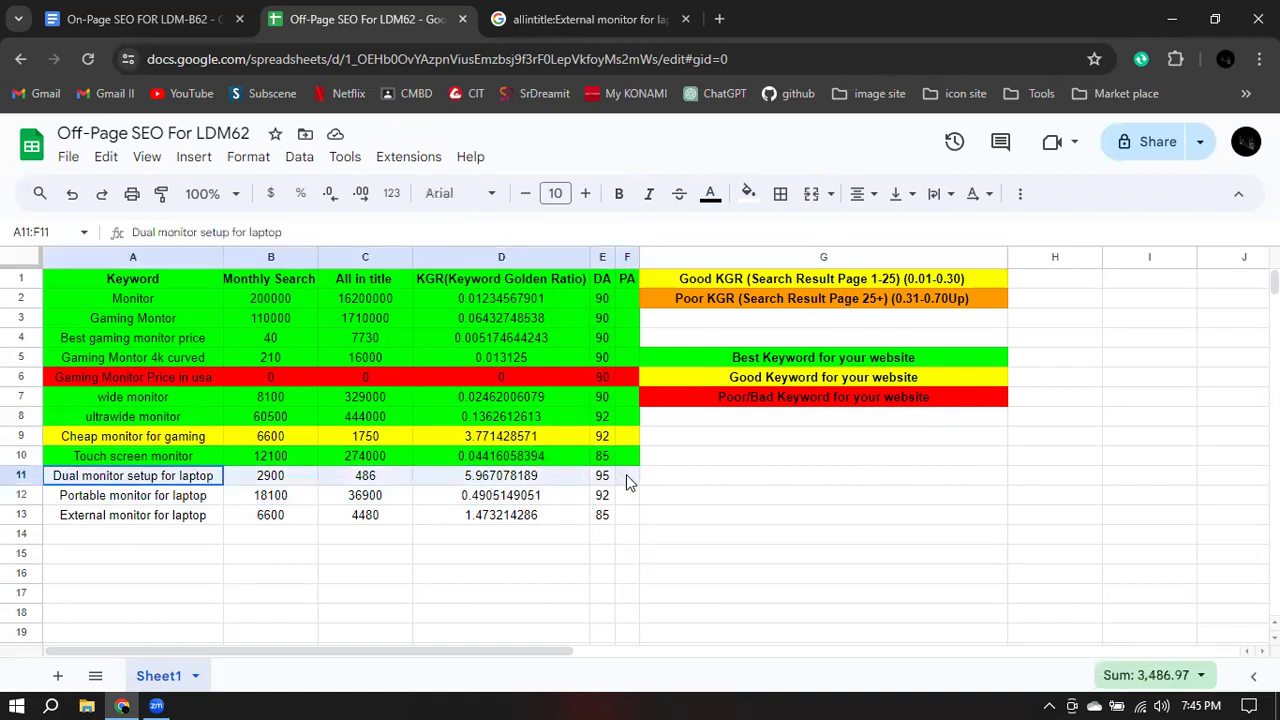
pyautogui.click(750, 192)
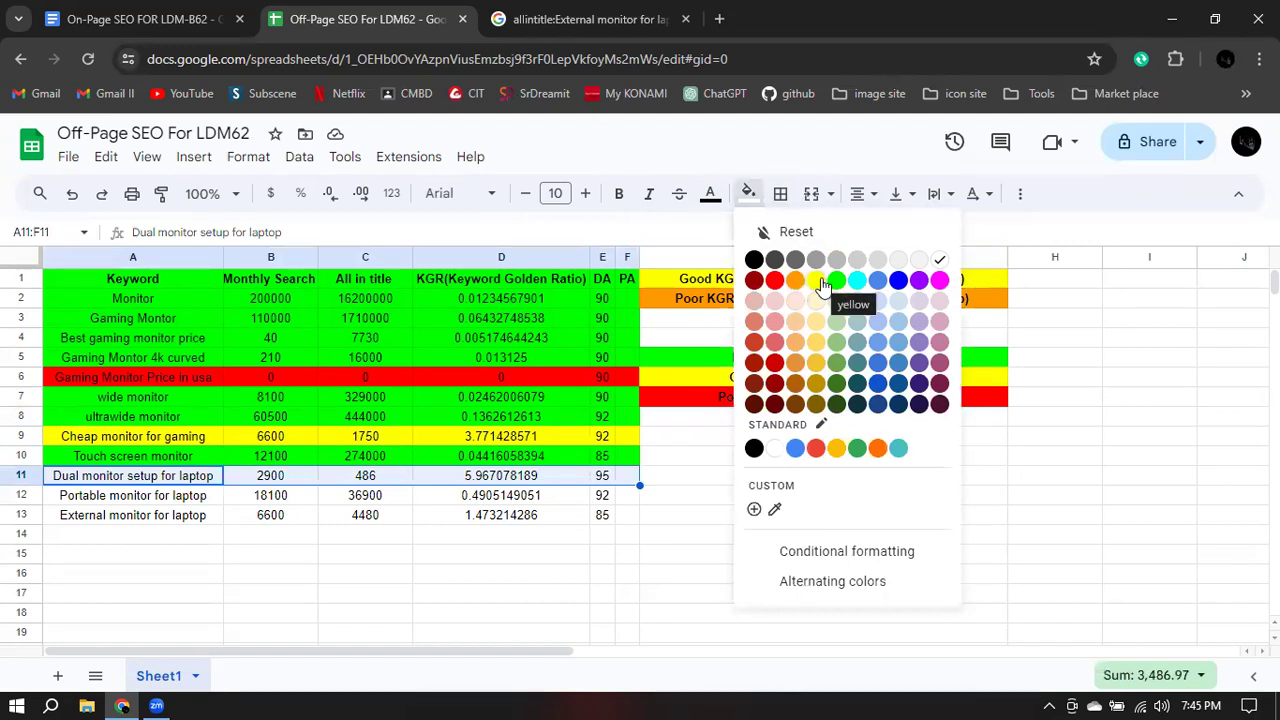
pyautogui.click(816, 282)
pyautogui.click(746, 538)
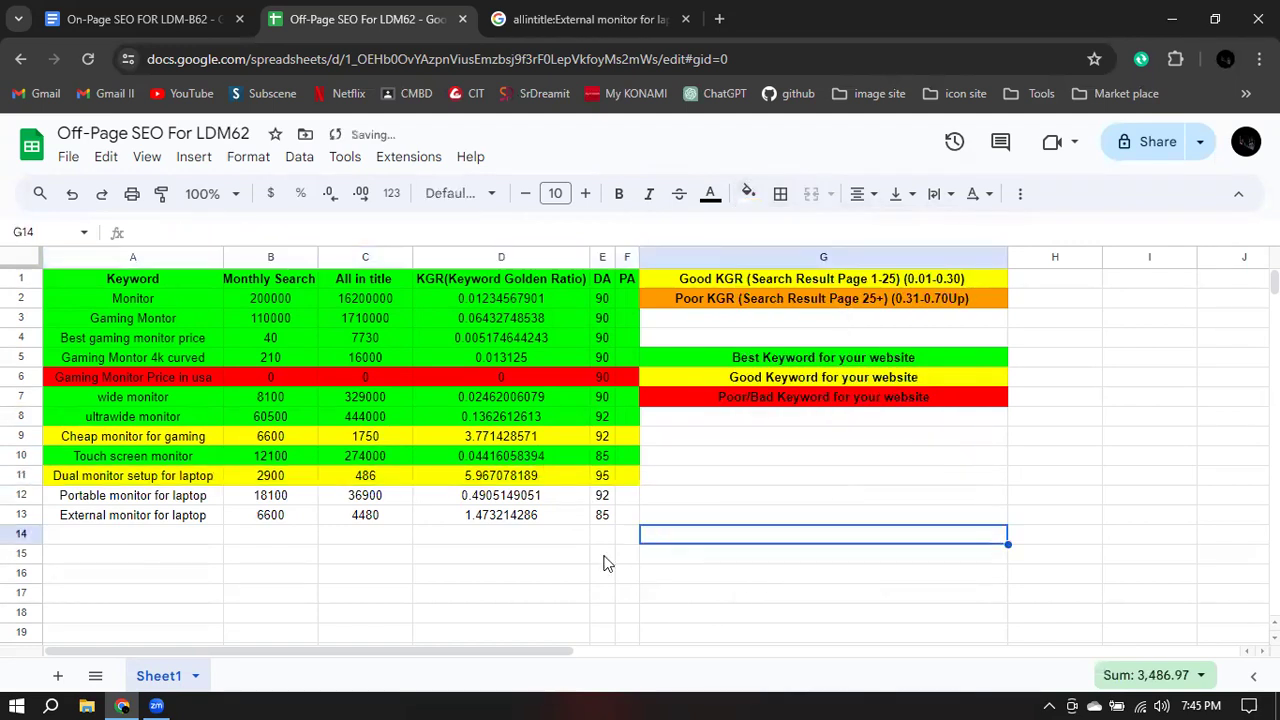
# - Fill the External monitor for laptop row (A13:F13) with yellow
pyautogui.click(468, 500)
pyautogui.moveTo(90, 518); pyautogui.dragTo(628, 516)
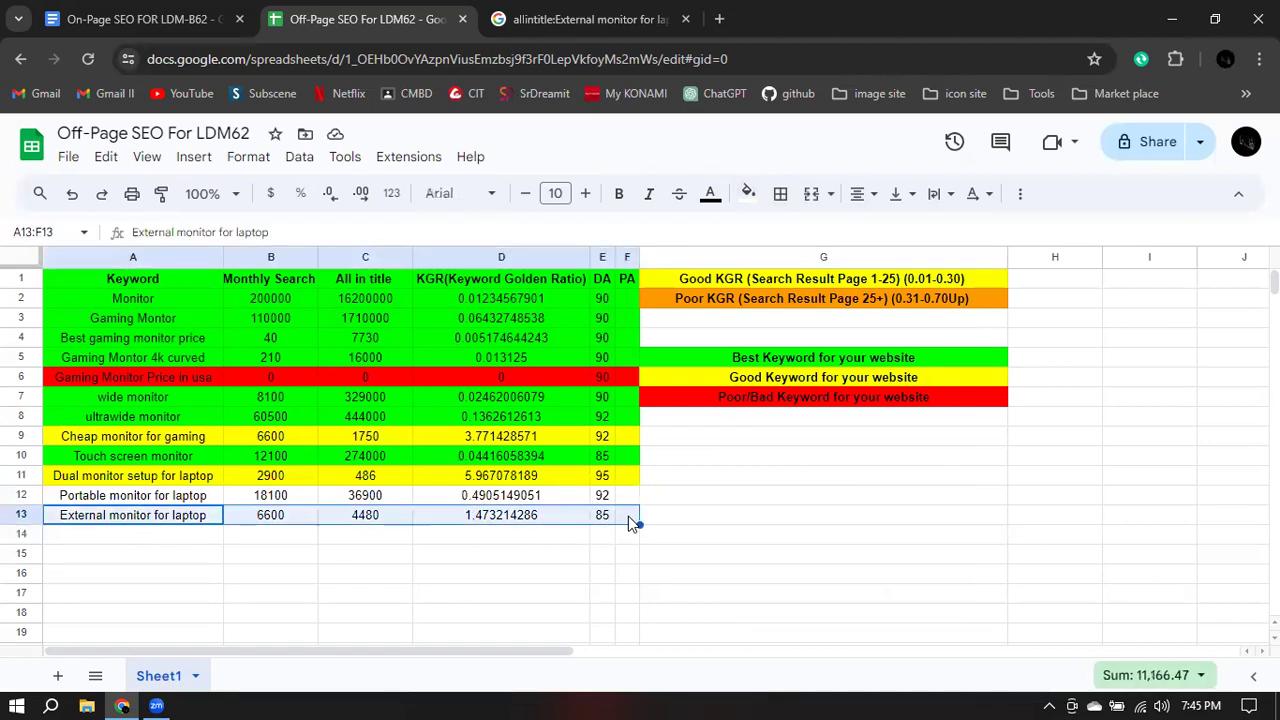
pyautogui.click(748, 196)
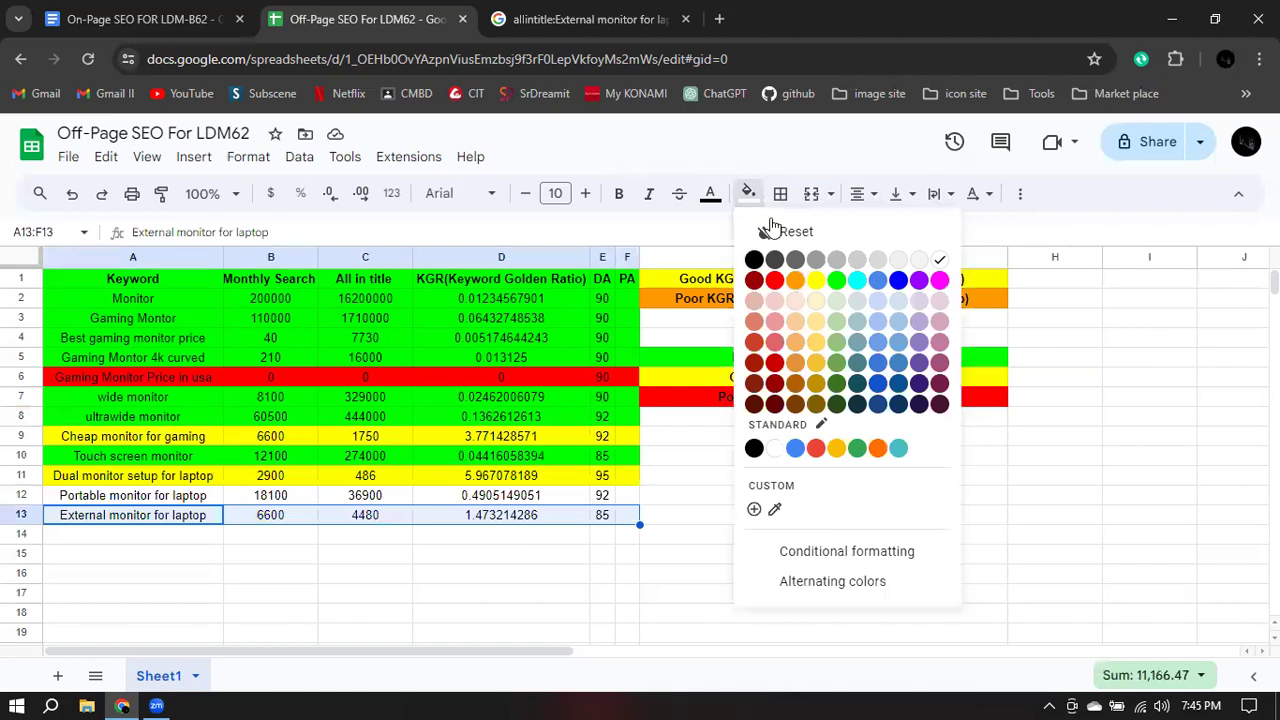
pyautogui.click(816, 281)
pyautogui.click(601, 593)
# - Fill the Portable monitor for laptop row (A12:F12) with green
pyautogui.click(186, 503)
pyautogui.moveTo(186, 507); pyautogui.dragTo(632, 501)
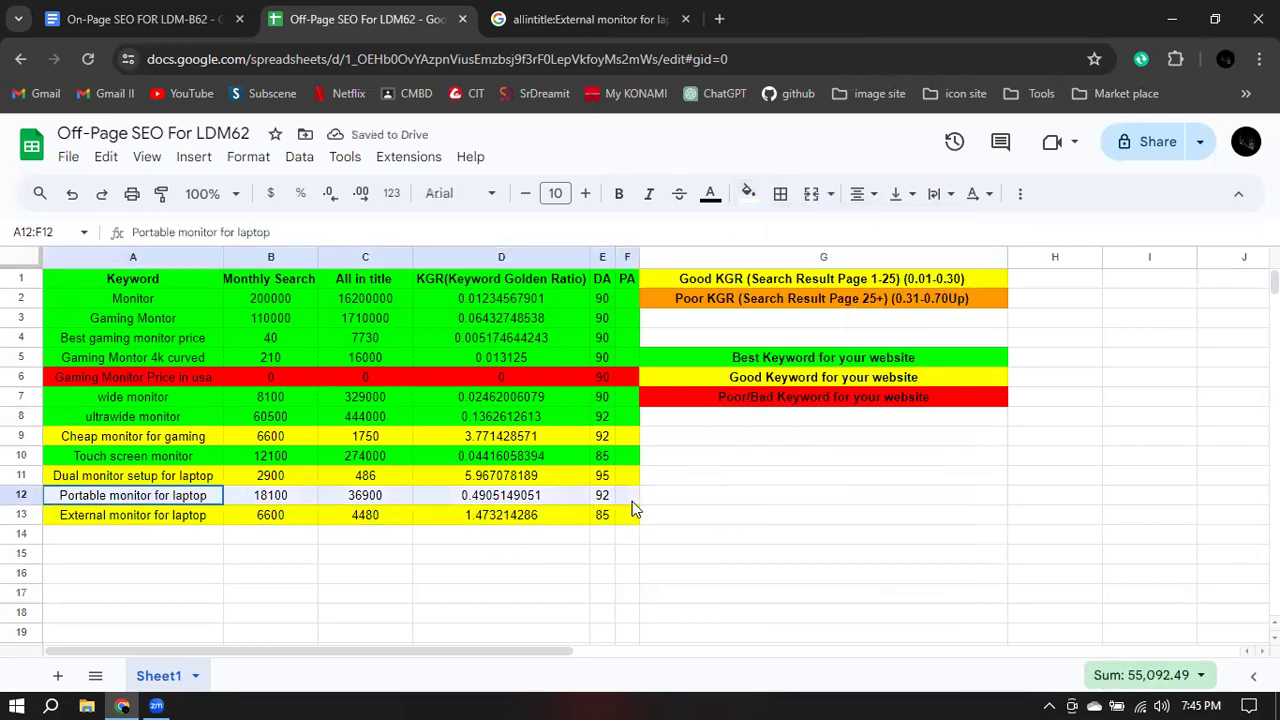
pyautogui.click(750, 196)
pyautogui.click(833, 281)
pyautogui.click(699, 545)
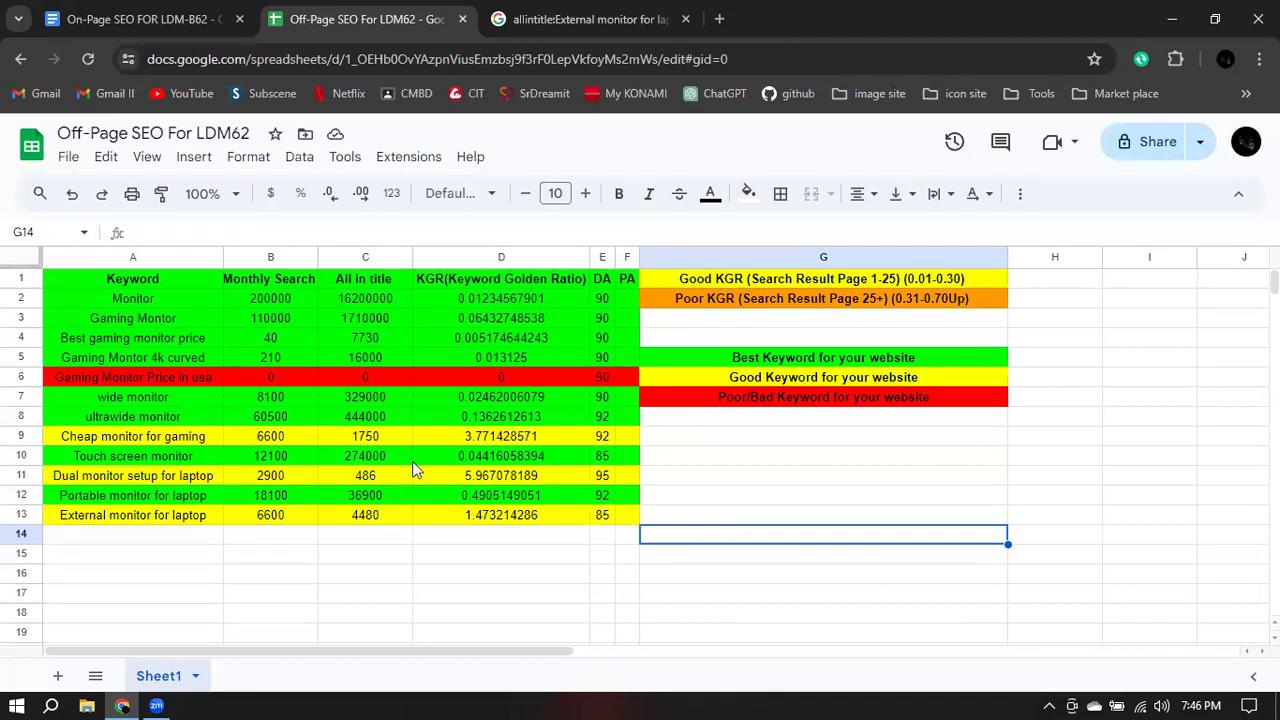
# - Review the KGR values of the yellow keyword rows (D9, D11, D13) against the Poor KGR and Poor/Bad Keyword legend entries
pyautogui.click(461, 438)
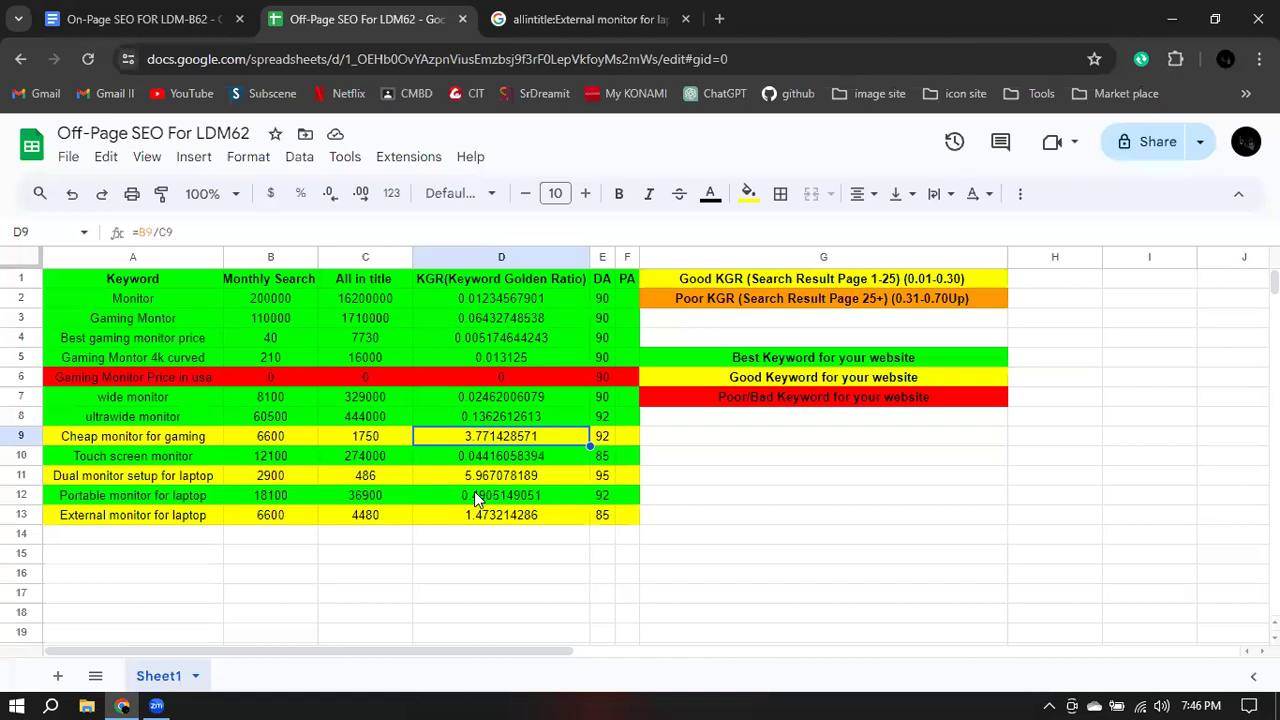
pyautogui.click(470, 478)
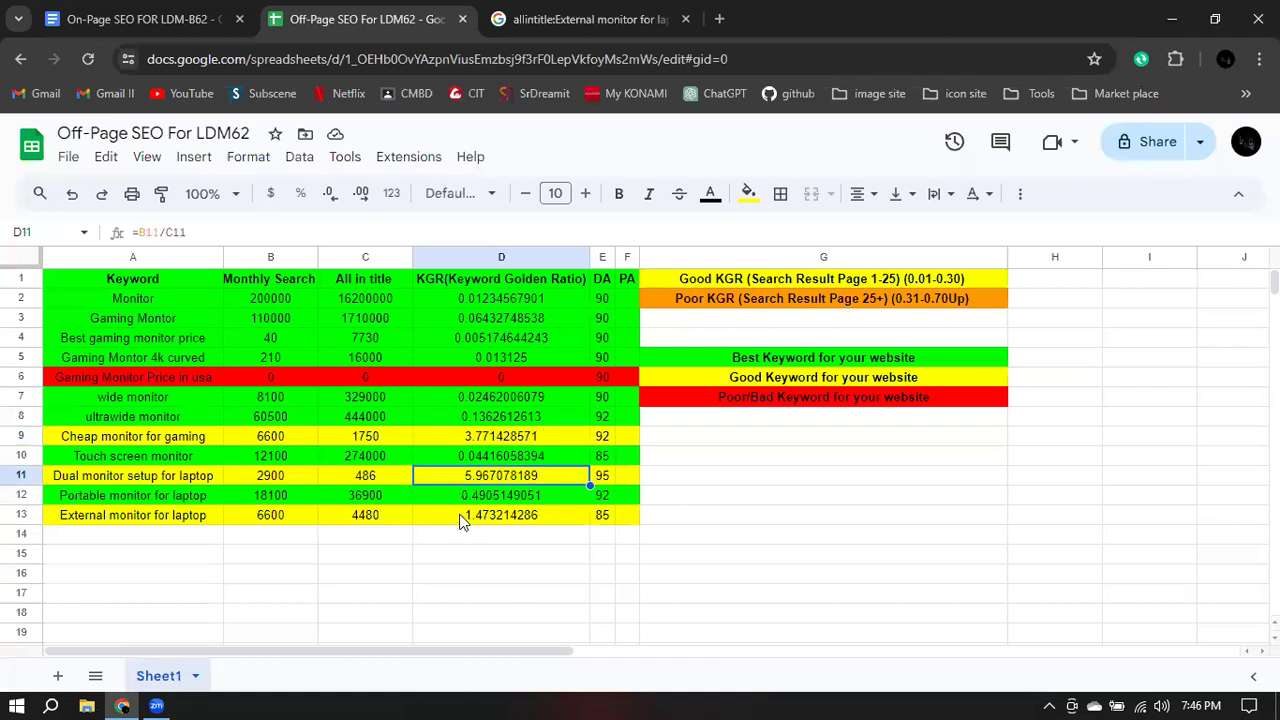
pyautogui.click(462, 520)
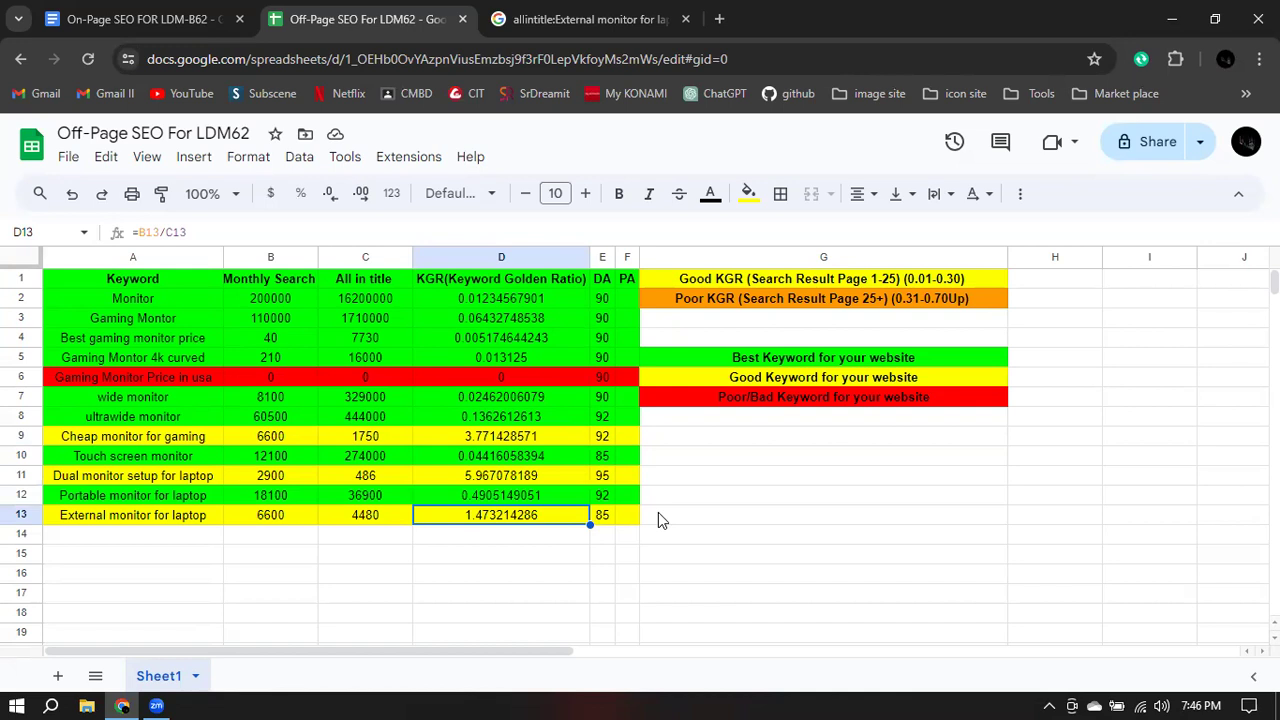
pyautogui.click(830, 302)
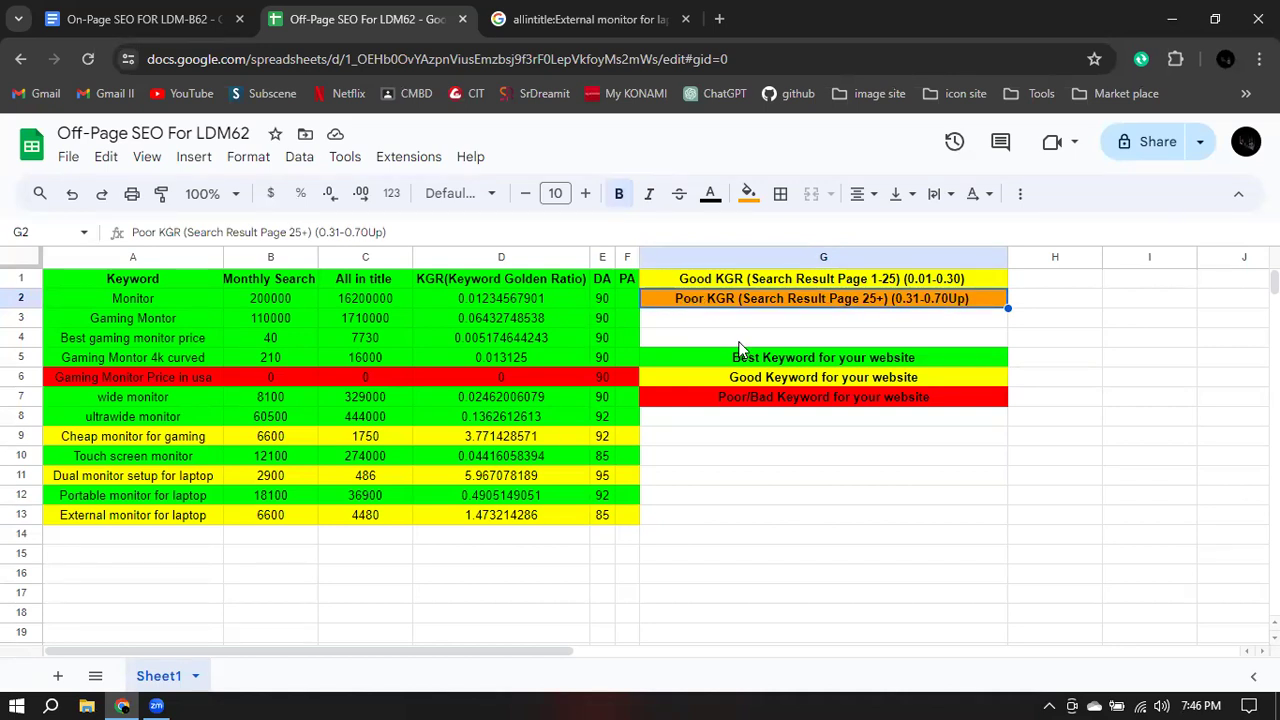
pyautogui.click(762, 400)
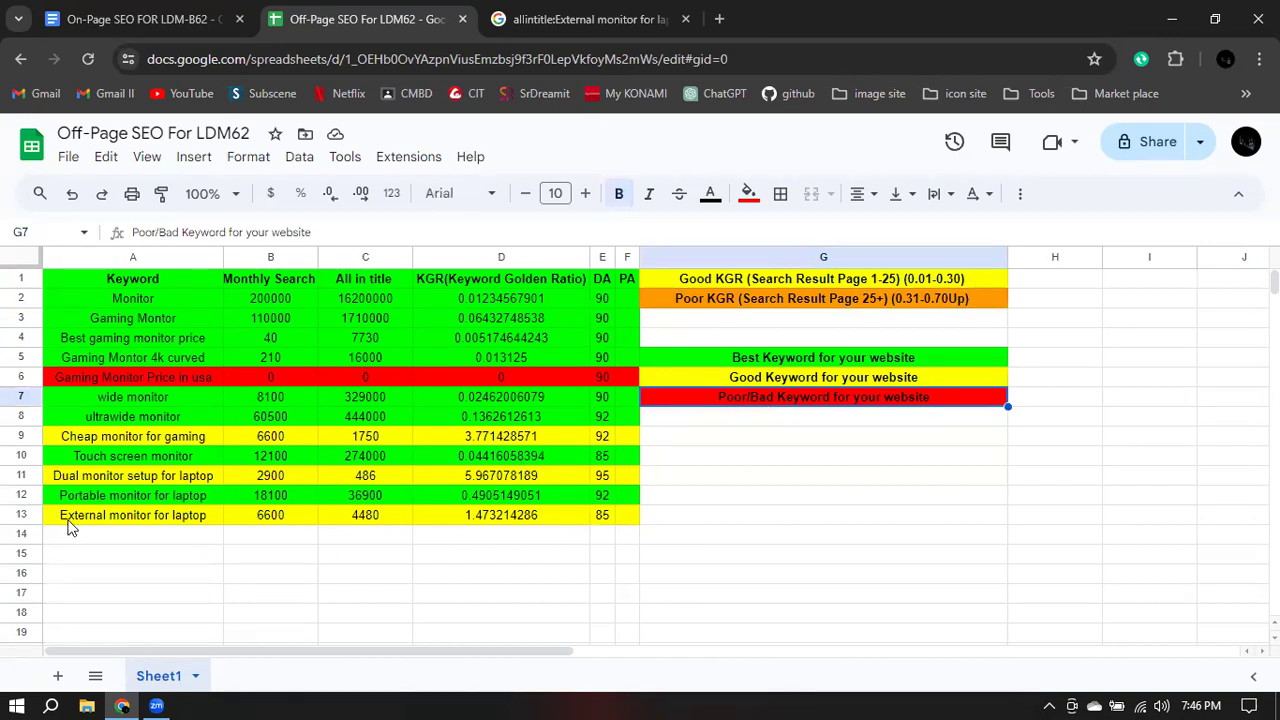
pyautogui.moveTo(57, 518); pyautogui.dragTo(621, 514)
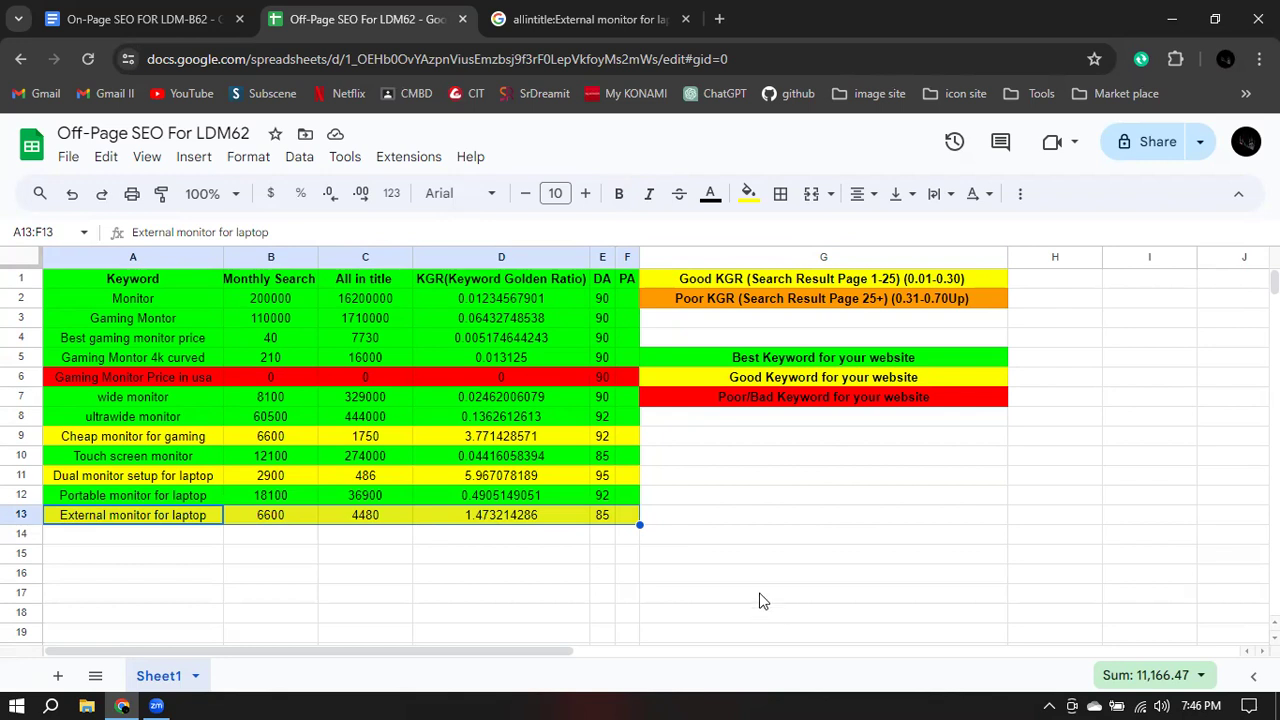
pyautogui.click(712, 558)
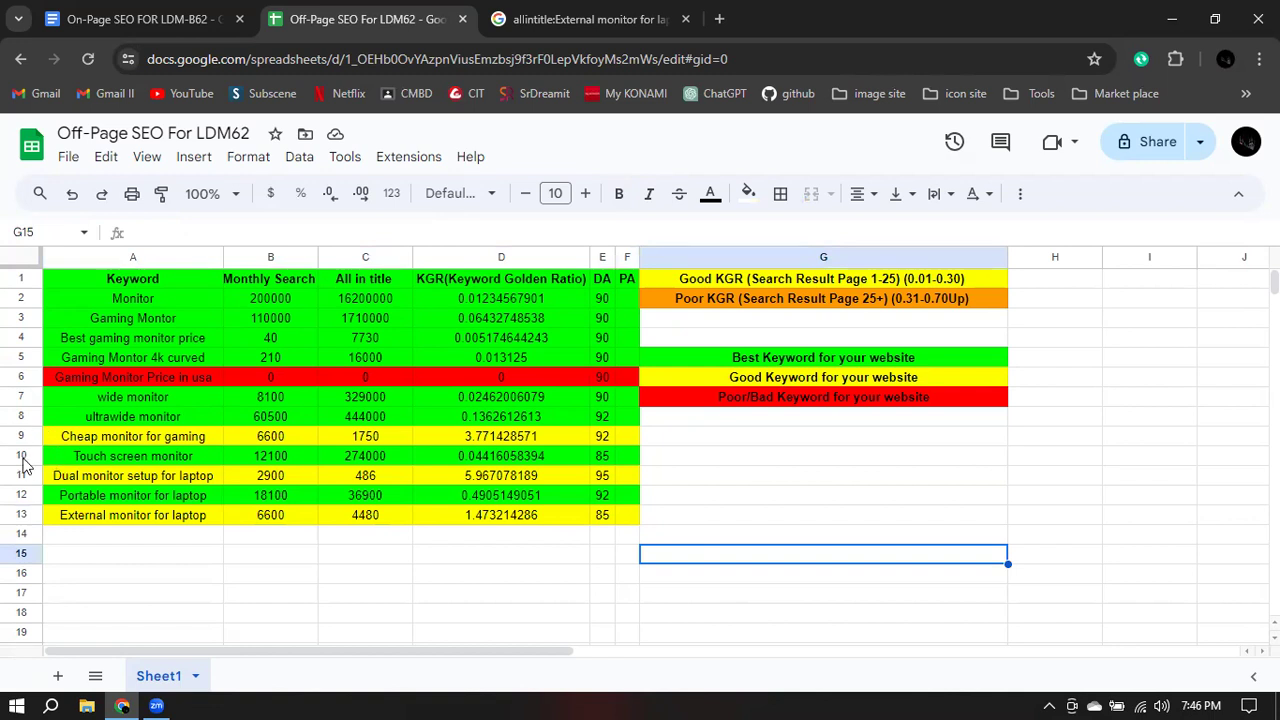
# - Move the Touch screen monitor and Portable monitor for laptop rows above the Cheap monitor for gaming row
pyautogui.click(23, 458)
pyautogui.moveTo(23, 458); pyautogui.dragTo(25, 440)
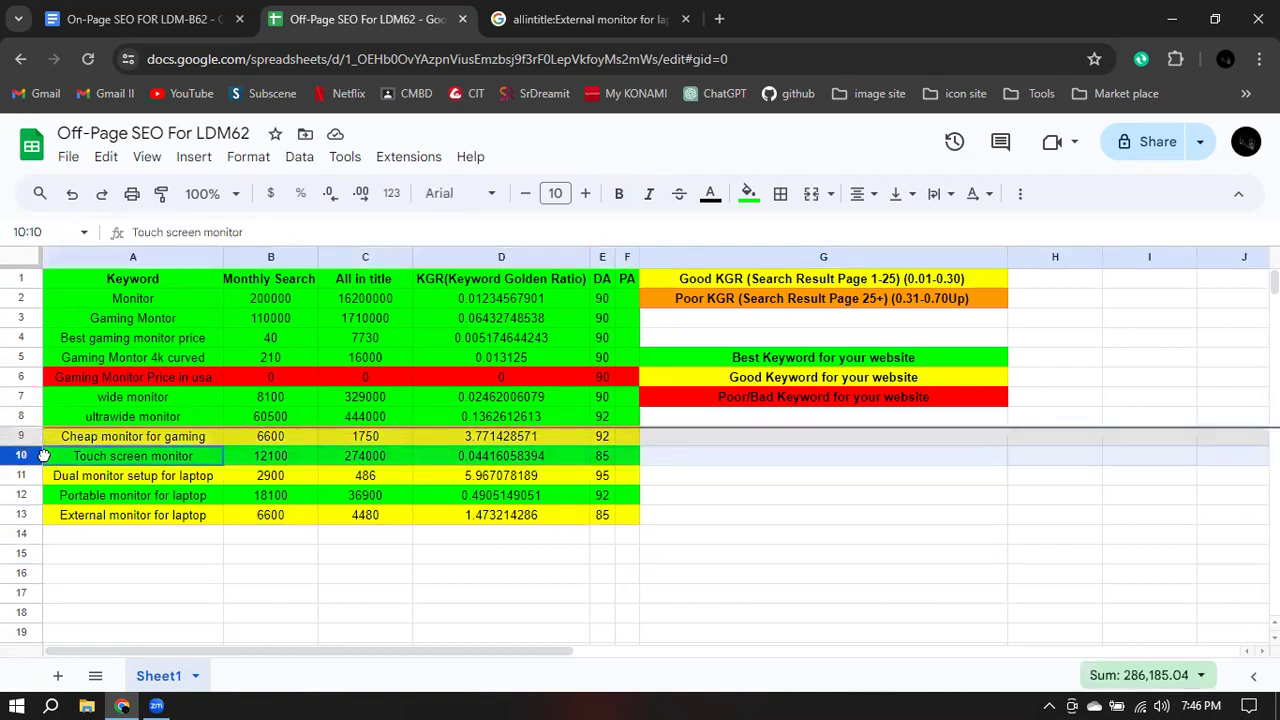
pyautogui.click(137, 559)
pyautogui.click(22, 495)
pyautogui.moveTo(22, 495); pyautogui.dragTo(27, 471)
# - Move the red Gaming Monitor Price in usa row below the External monitor for laptop row
pyautogui.click(22, 376)
pyautogui.moveTo(22, 376); pyautogui.dragTo(226, 583)
pyautogui.click(262, 578)
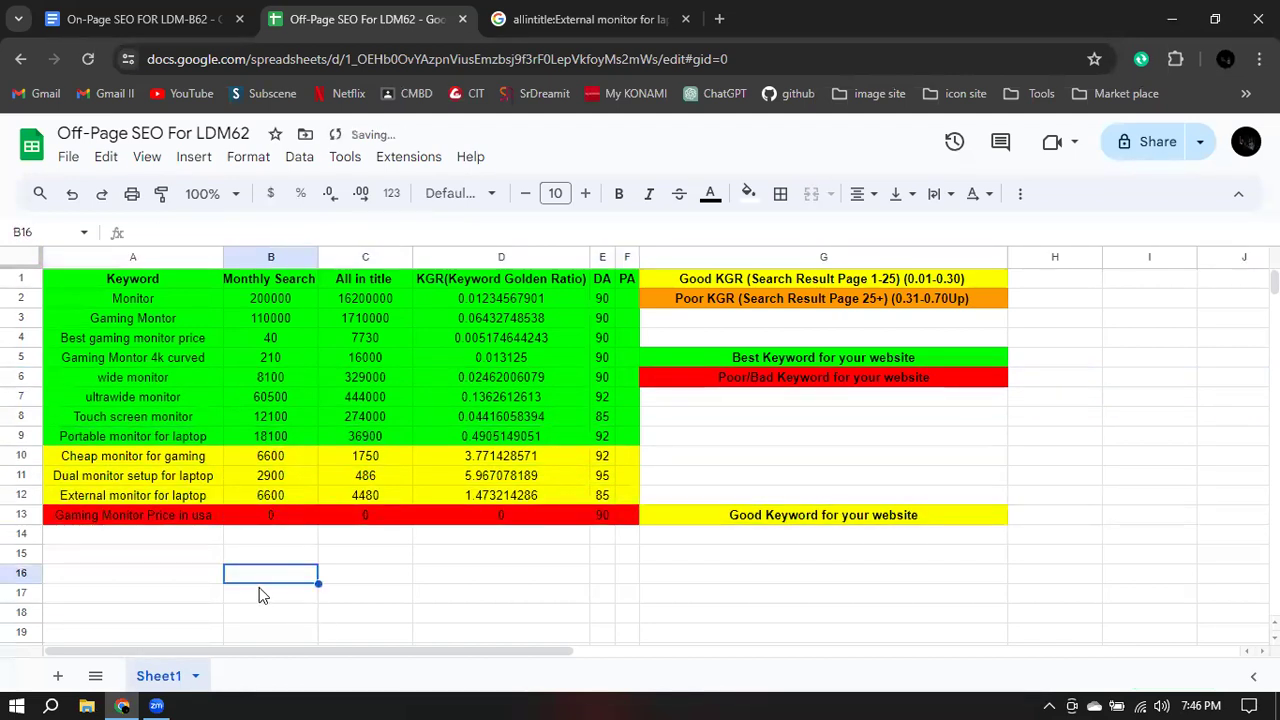
# - Move the yellow "Good Keyword for your website" legend entry from G13 to G4, directly above the Best Keyword entry
pyautogui.click(663, 519)
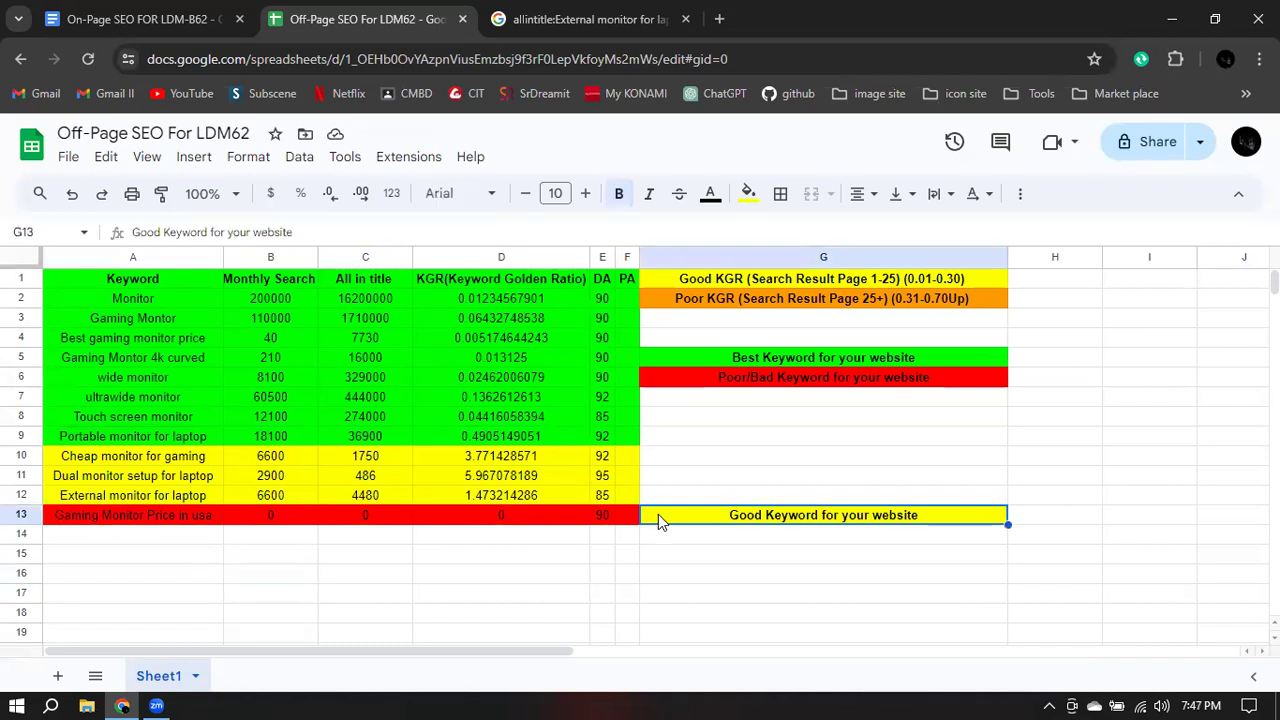
pyautogui.hotkey('ctrl', 'c')
pyautogui.click(766, 343)
pyautogui.hotkey('ctrl', 'v')
pyautogui.click(803, 426)
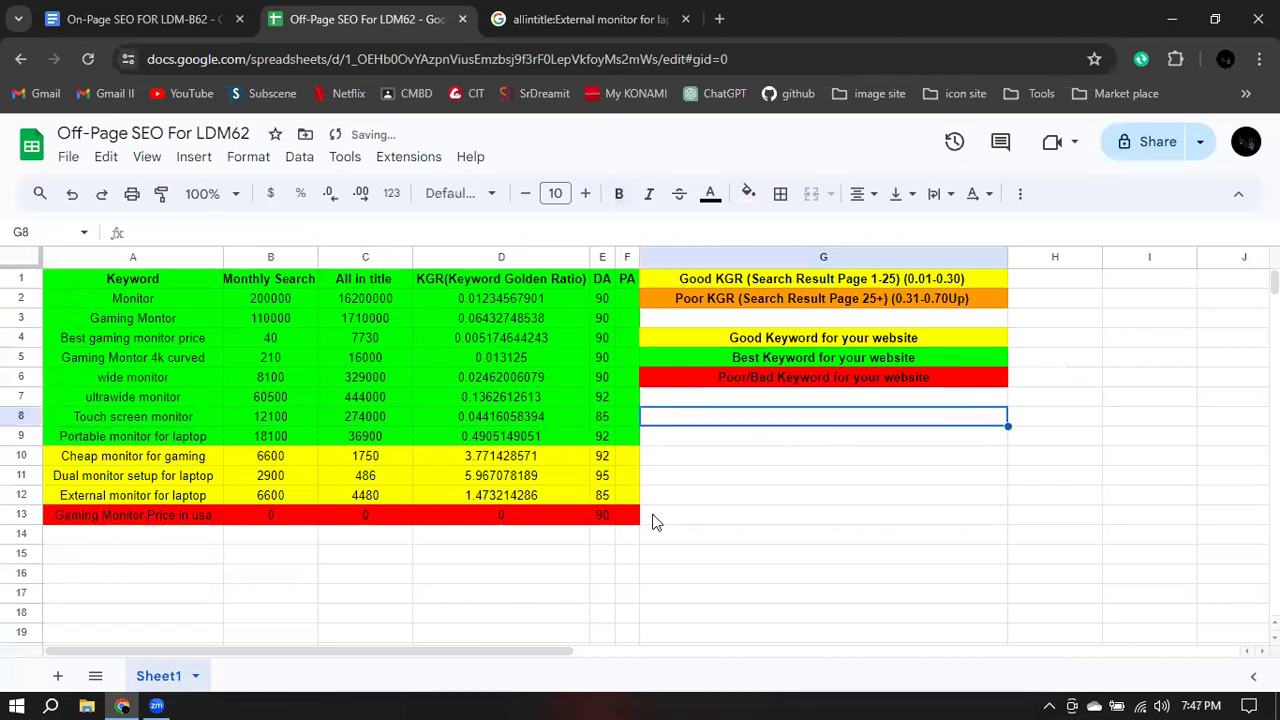
pyautogui.click(755, 515)
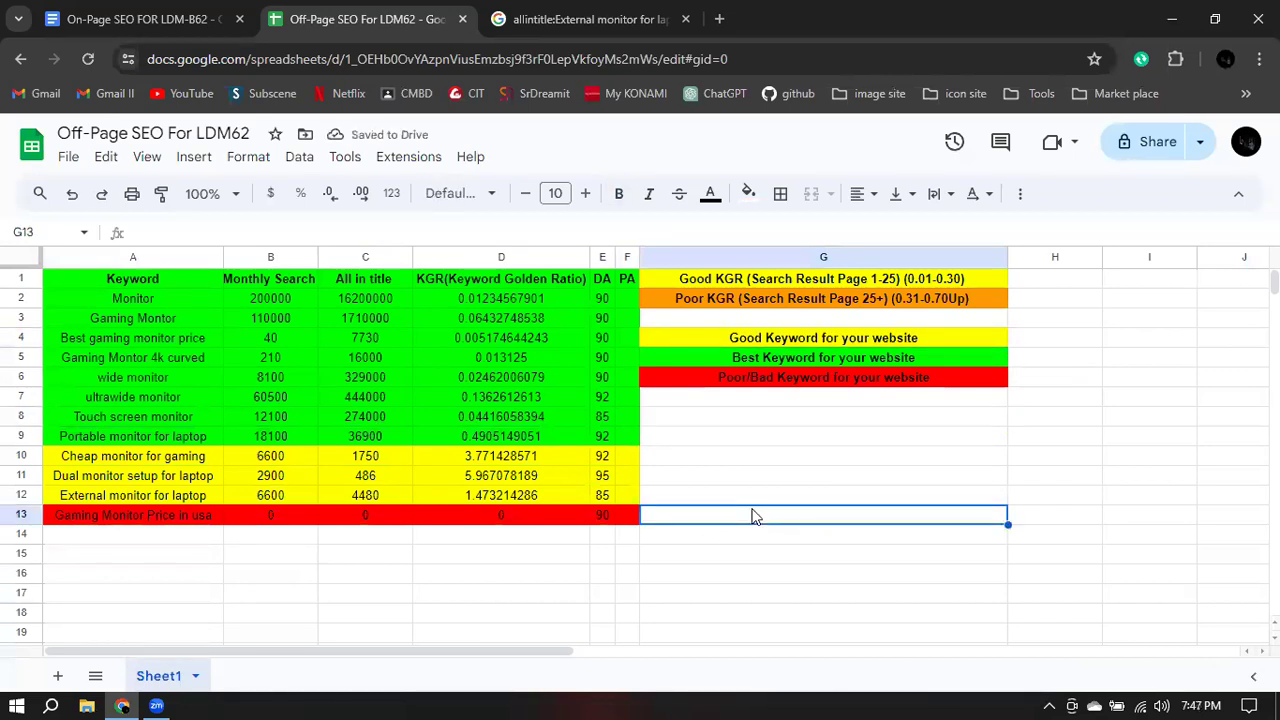
pyautogui.click(458, 594)
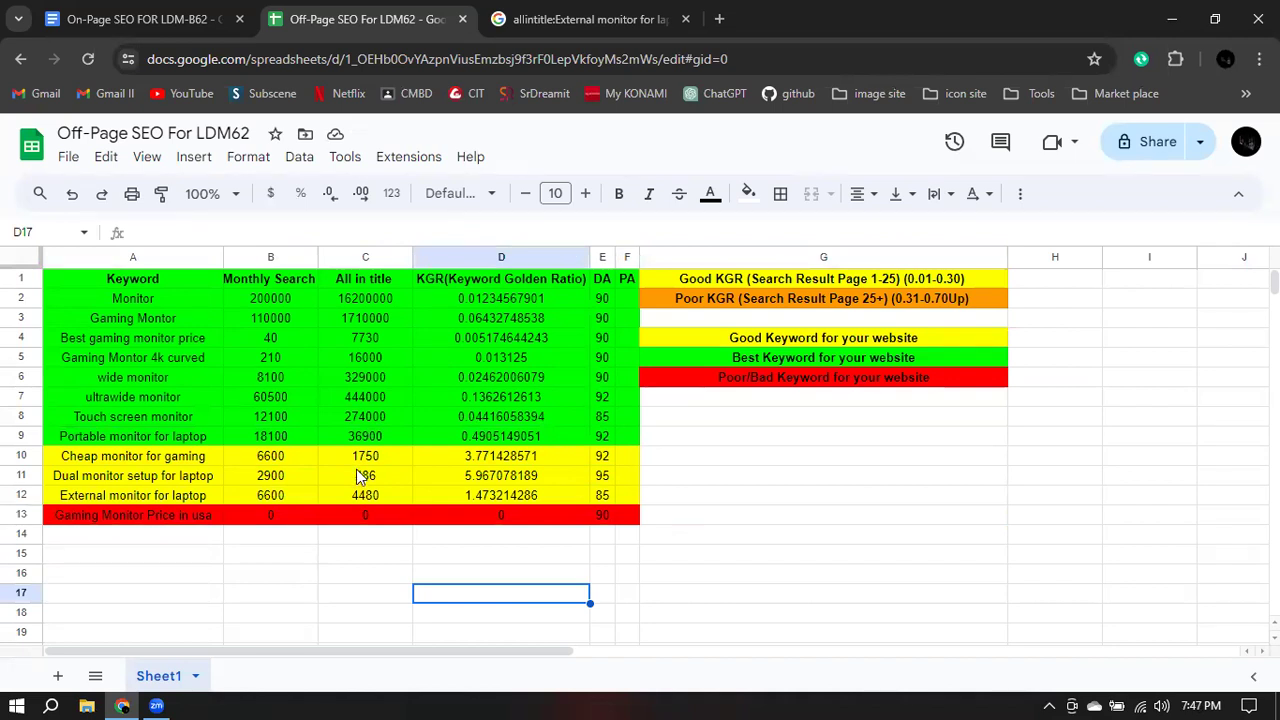
# - Review the keyword color groups and the red Gaming Monitor Price in usa row's monthly search, all in title, KGR and DA values
pyautogui.click(128, 292)
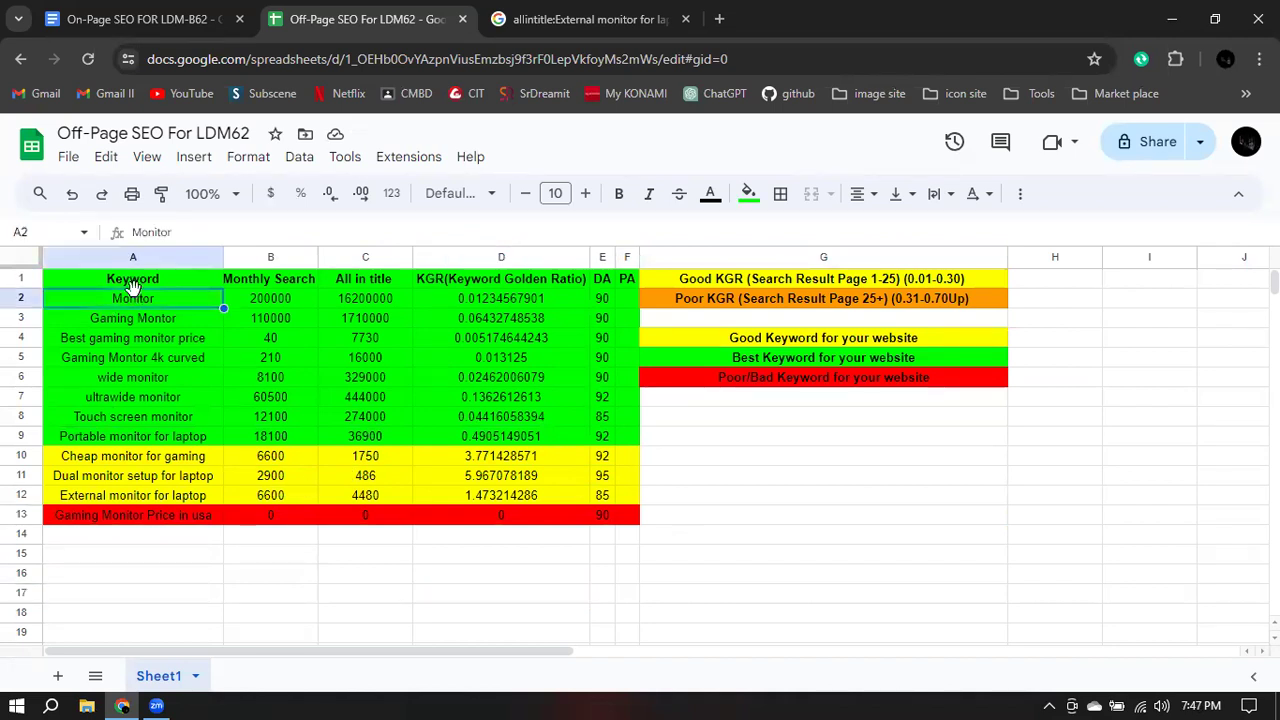
pyautogui.click(144, 320)
pyautogui.click(152, 454)
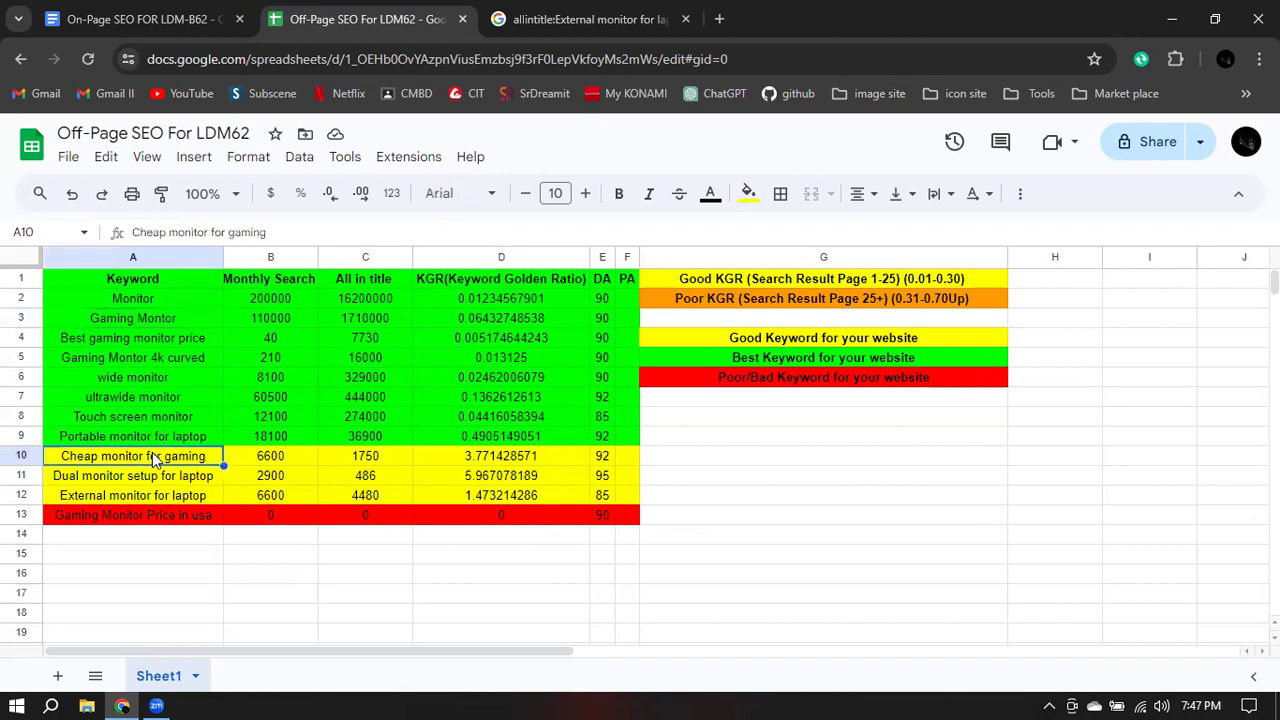
pyautogui.click(137, 516)
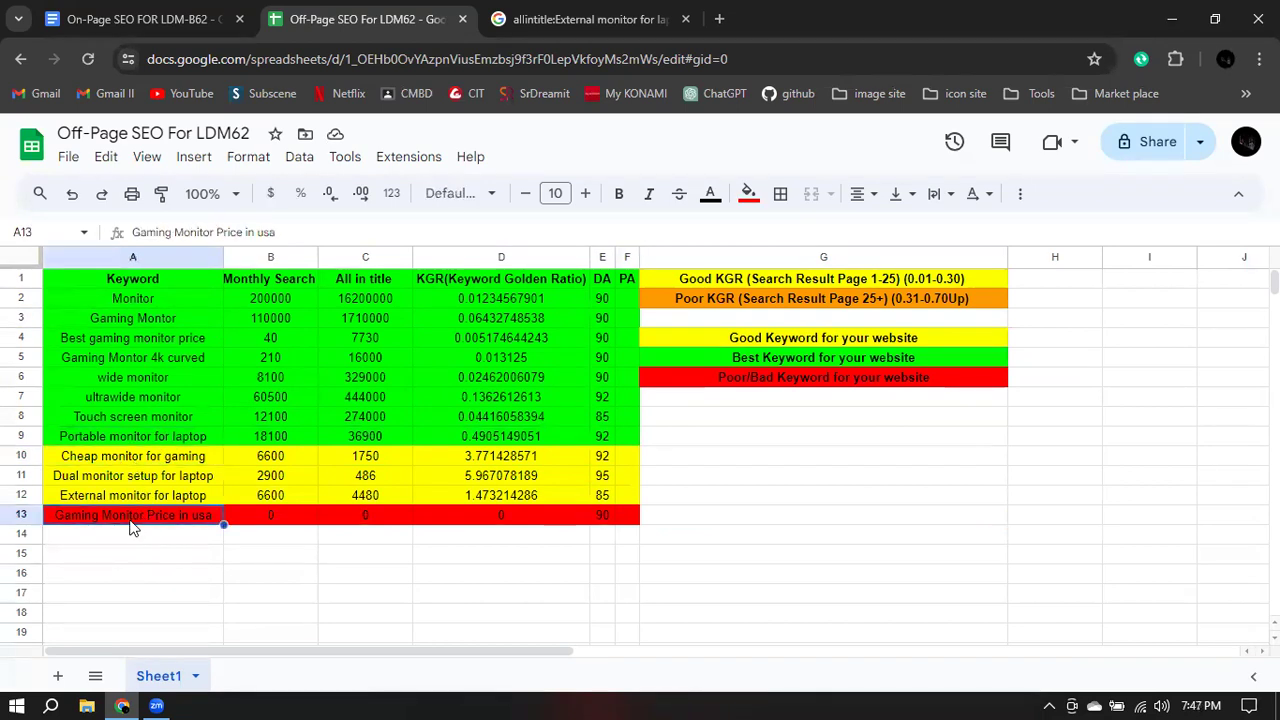
pyautogui.click(281, 528)
pyautogui.click(356, 528)
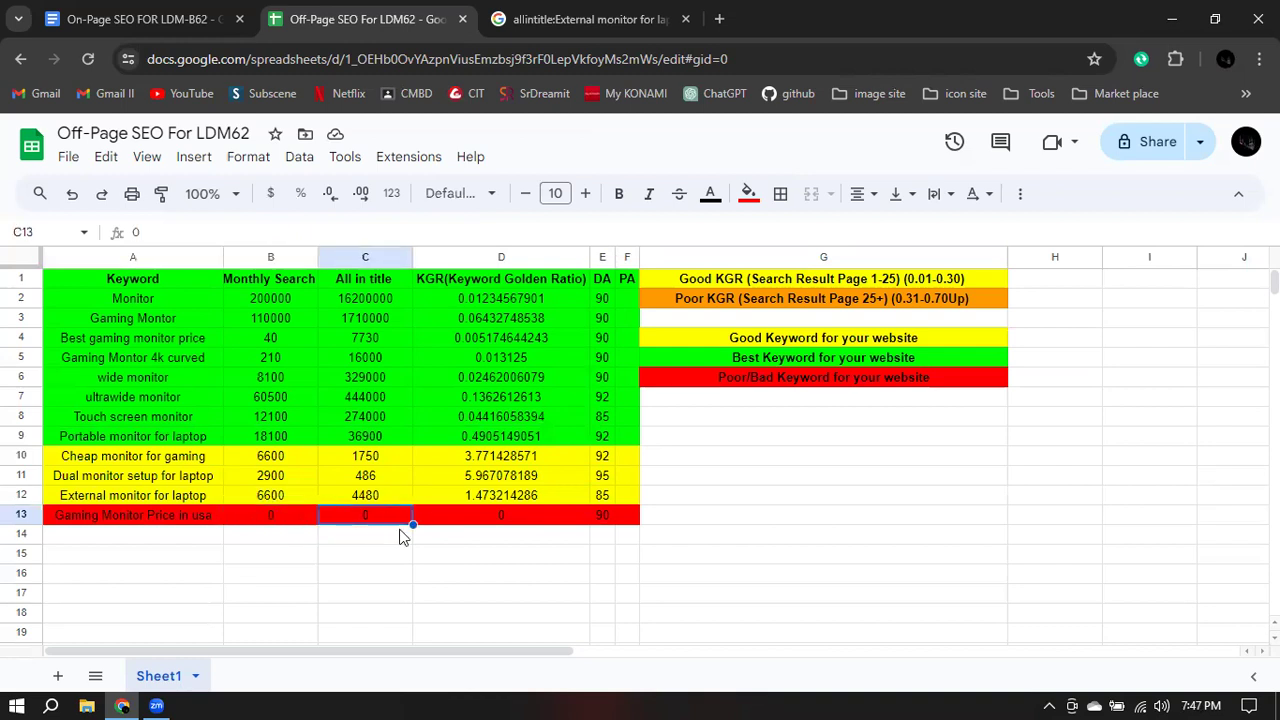
pyautogui.click(499, 527)
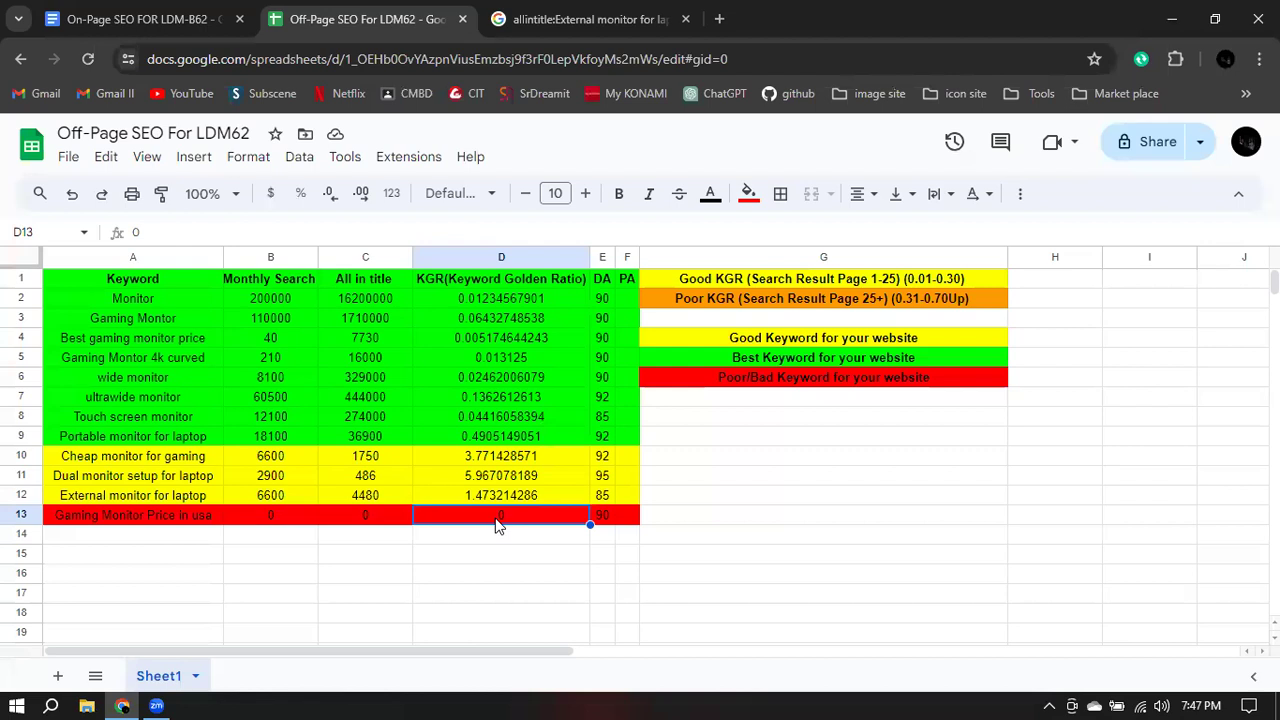
pyautogui.click(606, 520)
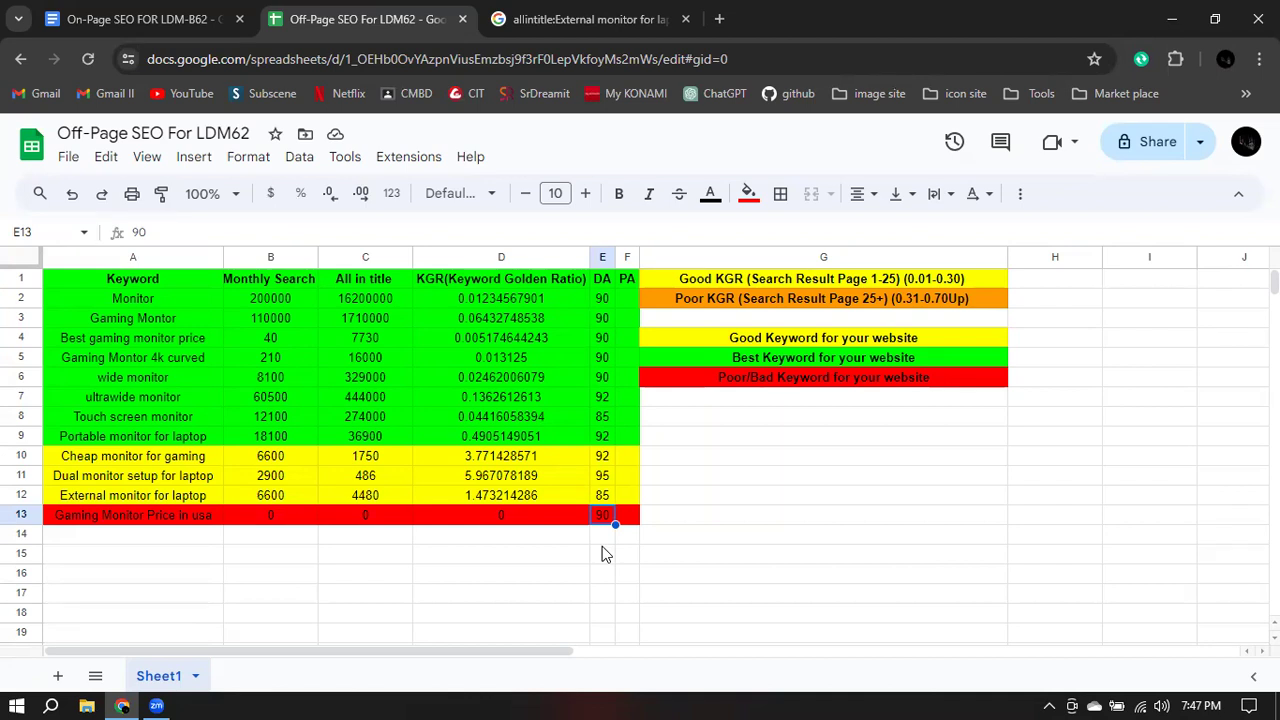
# - Examine the monthly search, all in title and KGR values of the yellow keyword rows 10 to 12
pyautogui.click(114, 459)
pyautogui.click(277, 458)
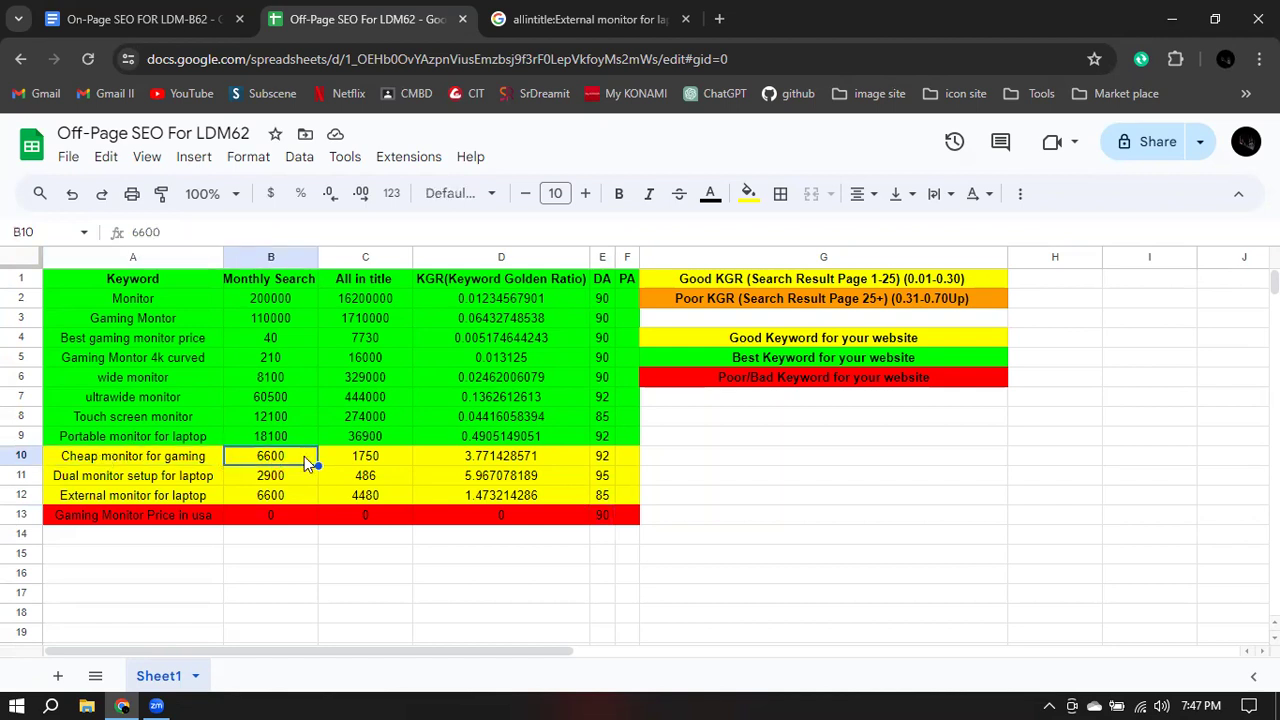
pyautogui.click(133, 459)
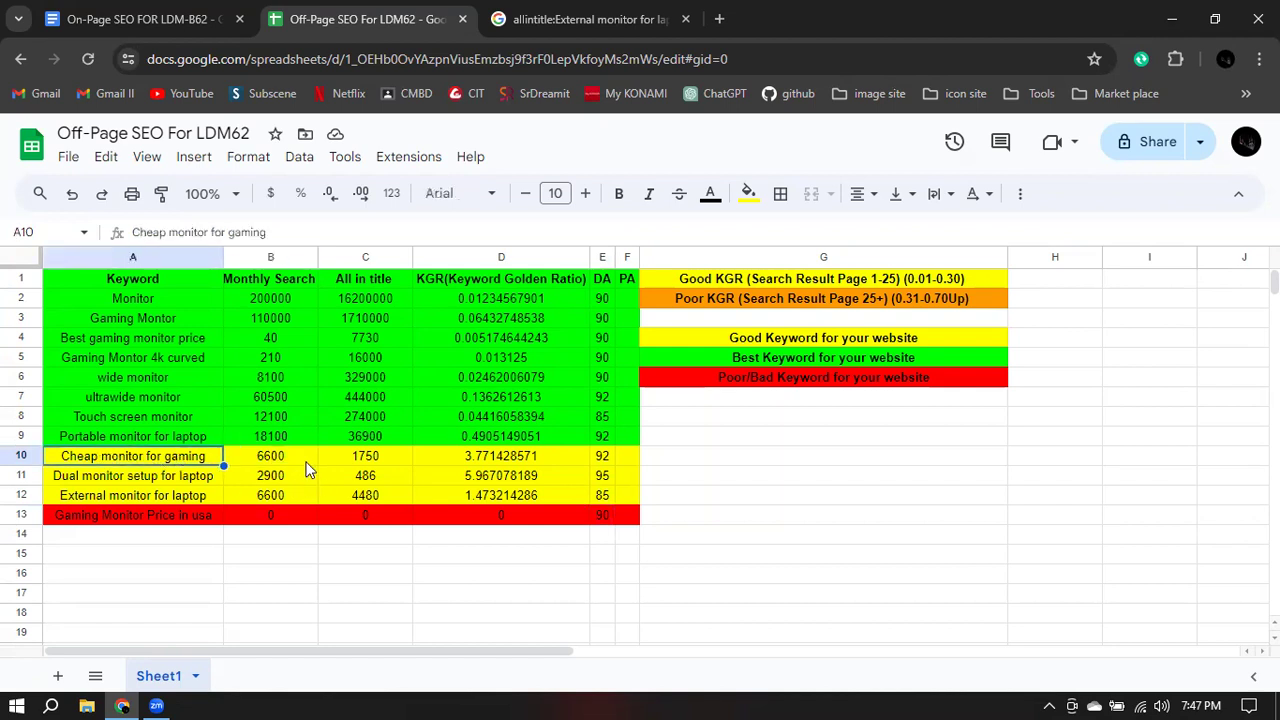
pyautogui.click(271, 457)
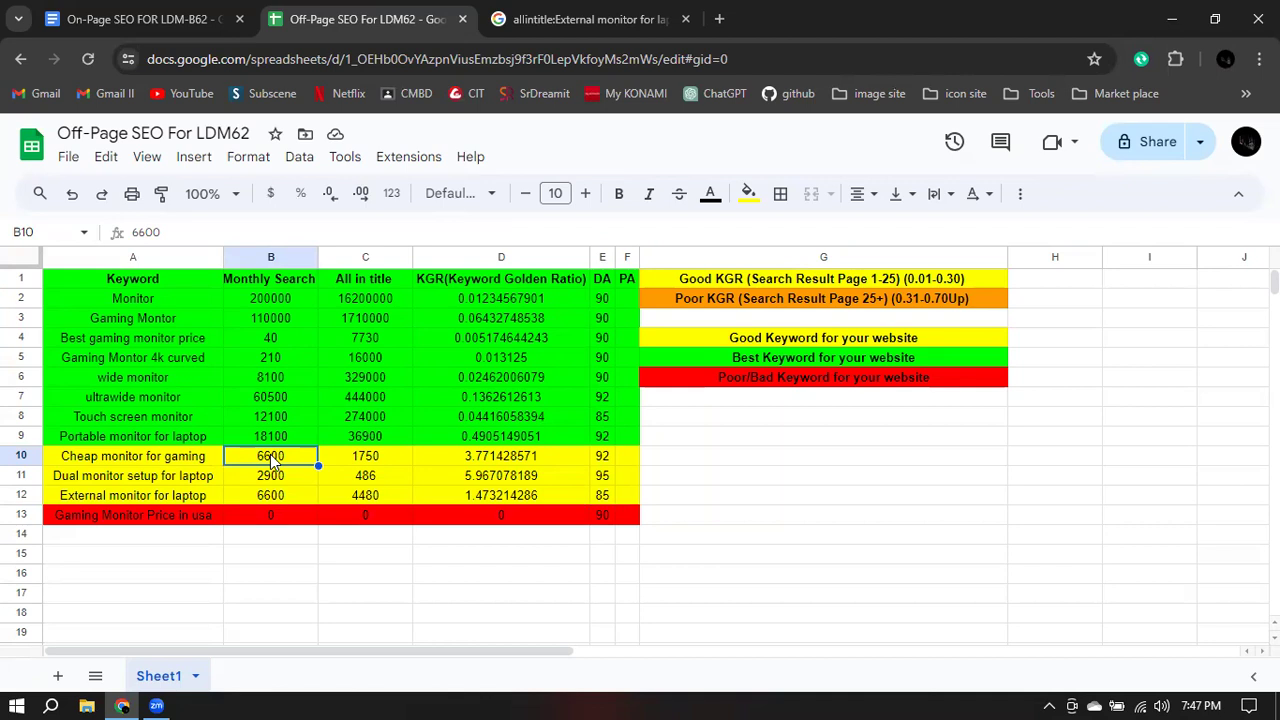
pyautogui.click(463, 458)
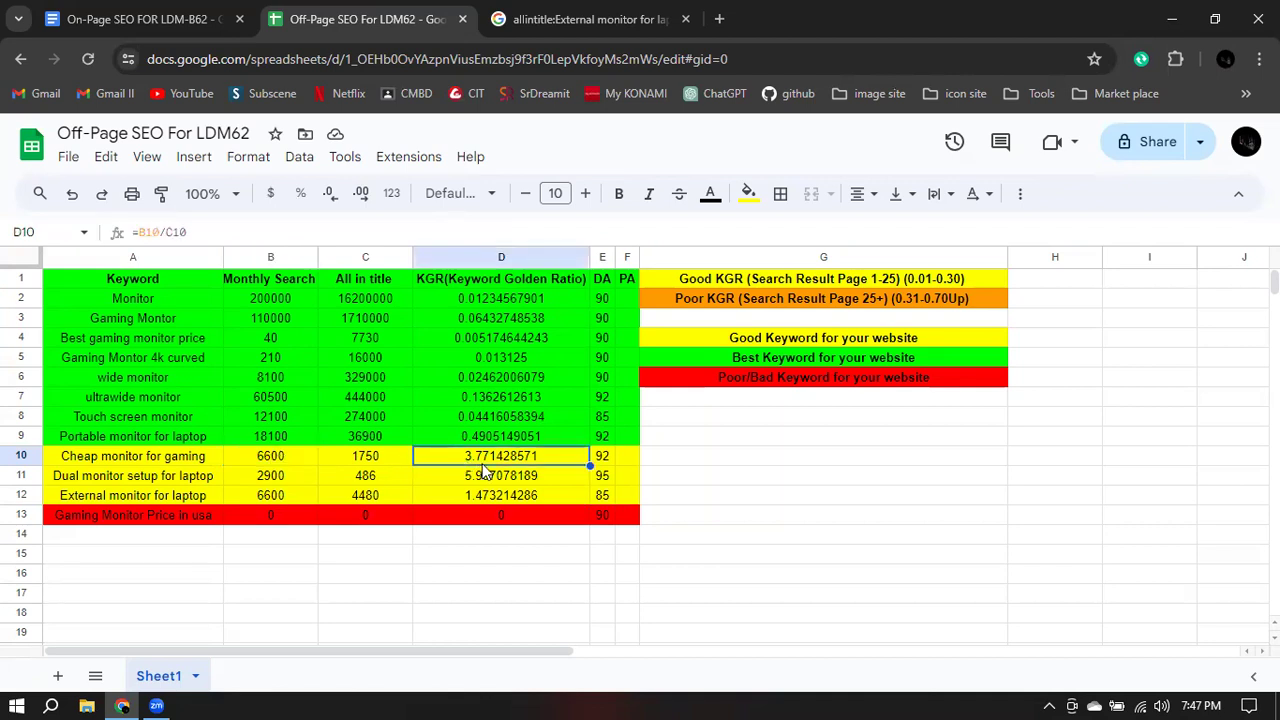
pyautogui.click(365, 456)
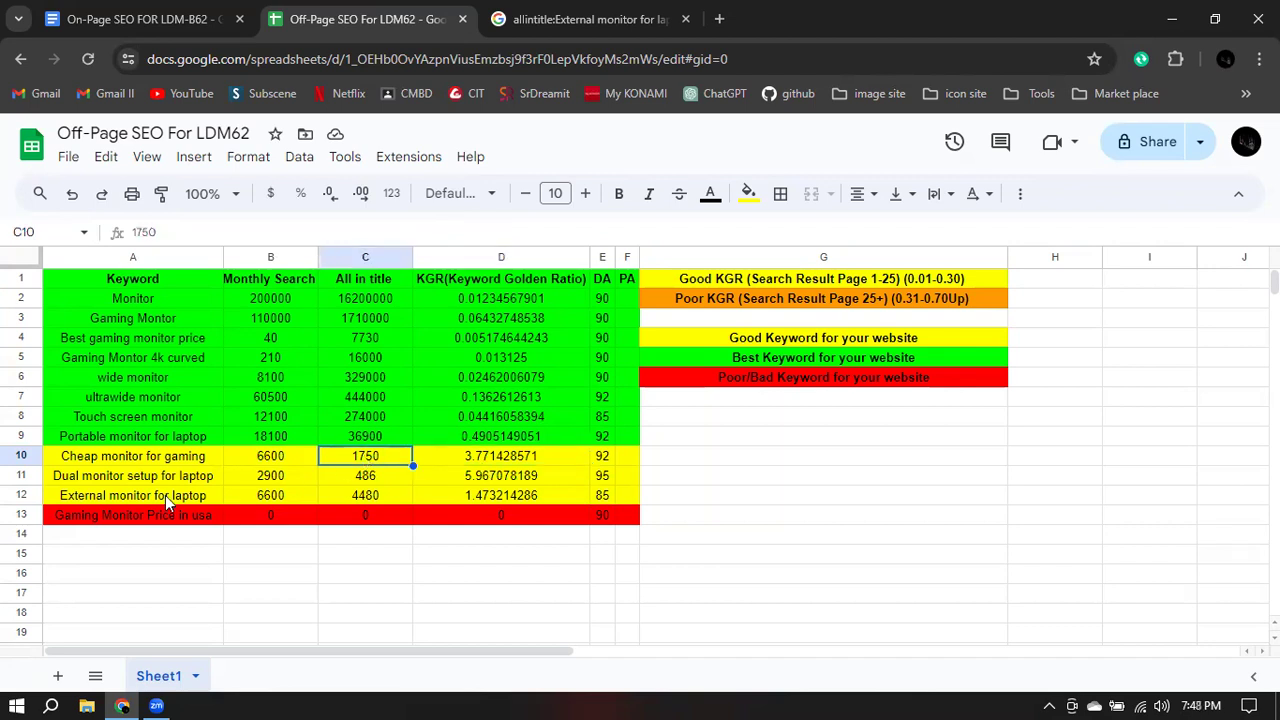
pyautogui.click(154, 474)
pyautogui.click(383, 477)
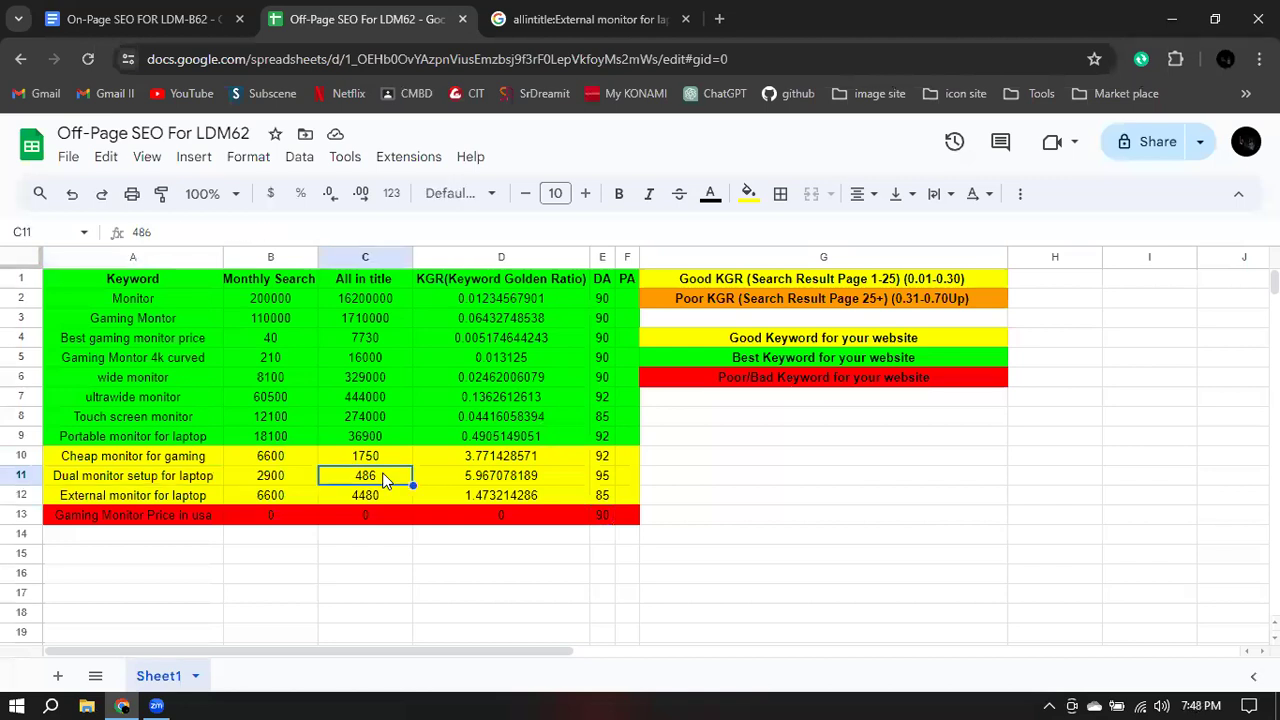
pyautogui.click(479, 477)
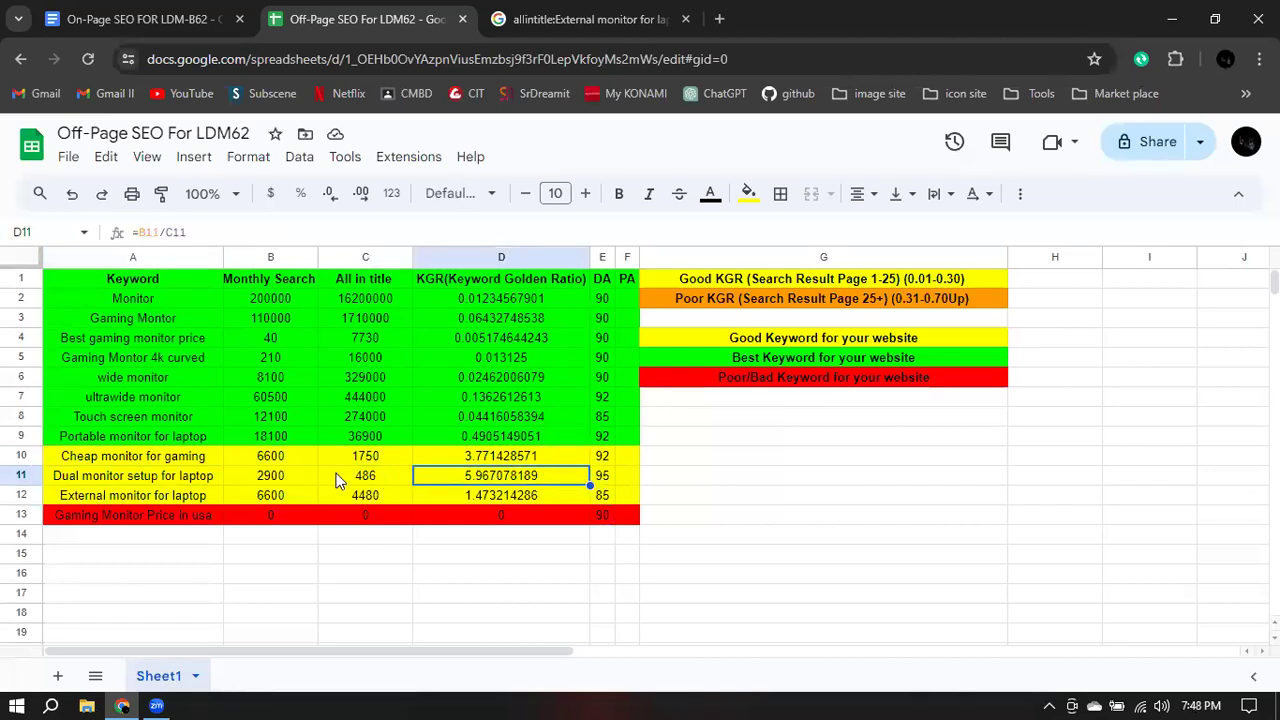
pyautogui.click(264, 493)
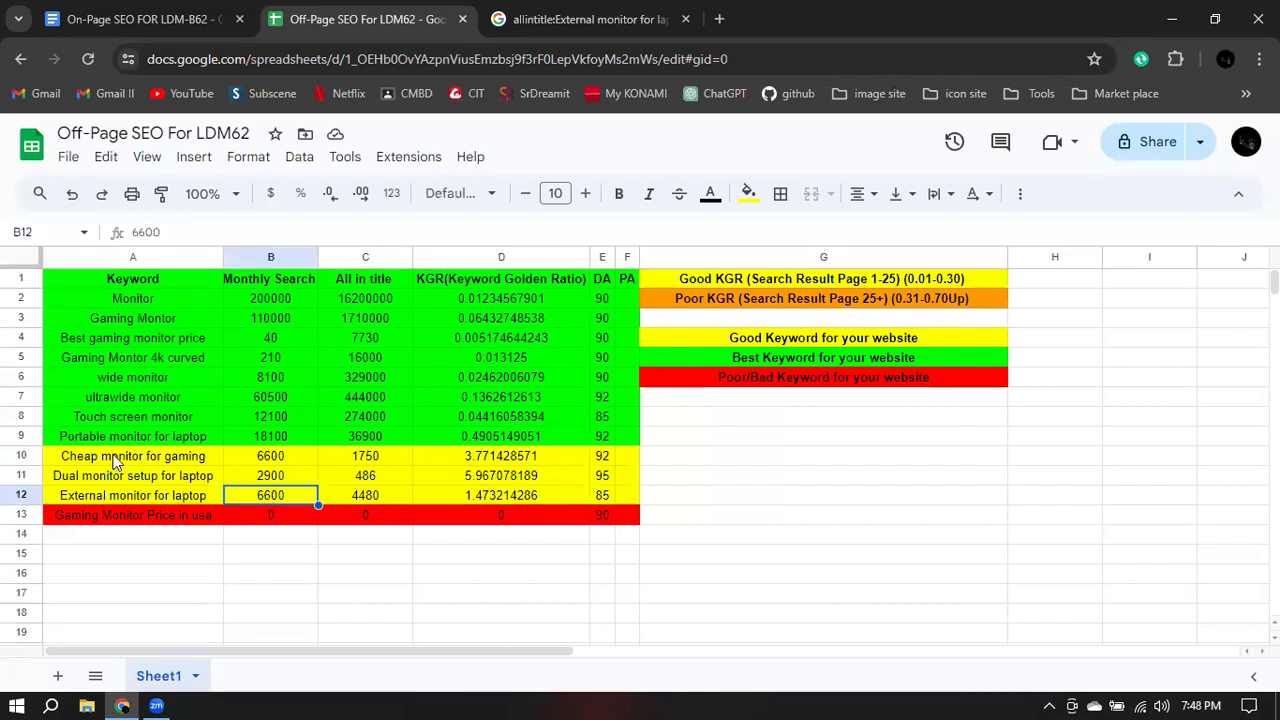
# - Check the yellow rows' DA values (E10:E12) and compare A10:F12 with the Good Keyword legend entry in G4
pyautogui.click(605, 456)
pyautogui.moveTo(605, 456); pyautogui.dragTo(607, 495)
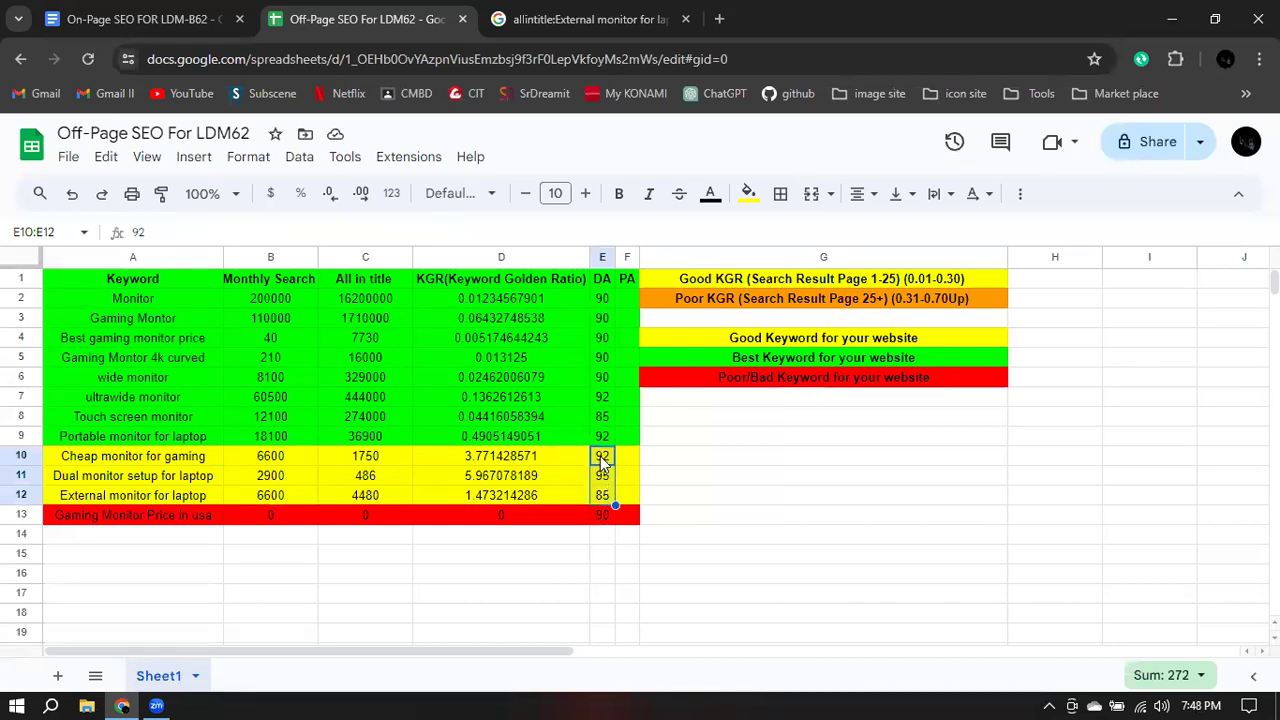
pyautogui.click(597, 540)
pyautogui.moveTo(72, 458); pyautogui.dragTo(620, 500)
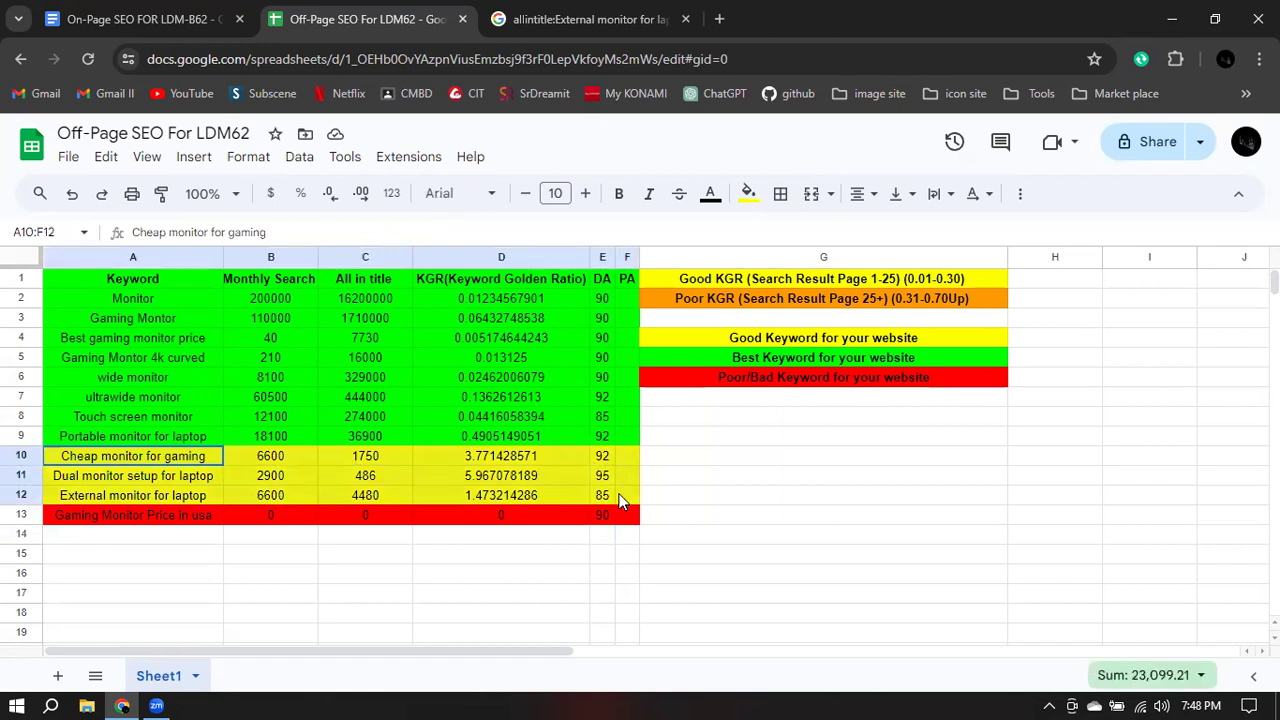
pyautogui.moveTo(620, 500); pyautogui.dragTo(622, 500)
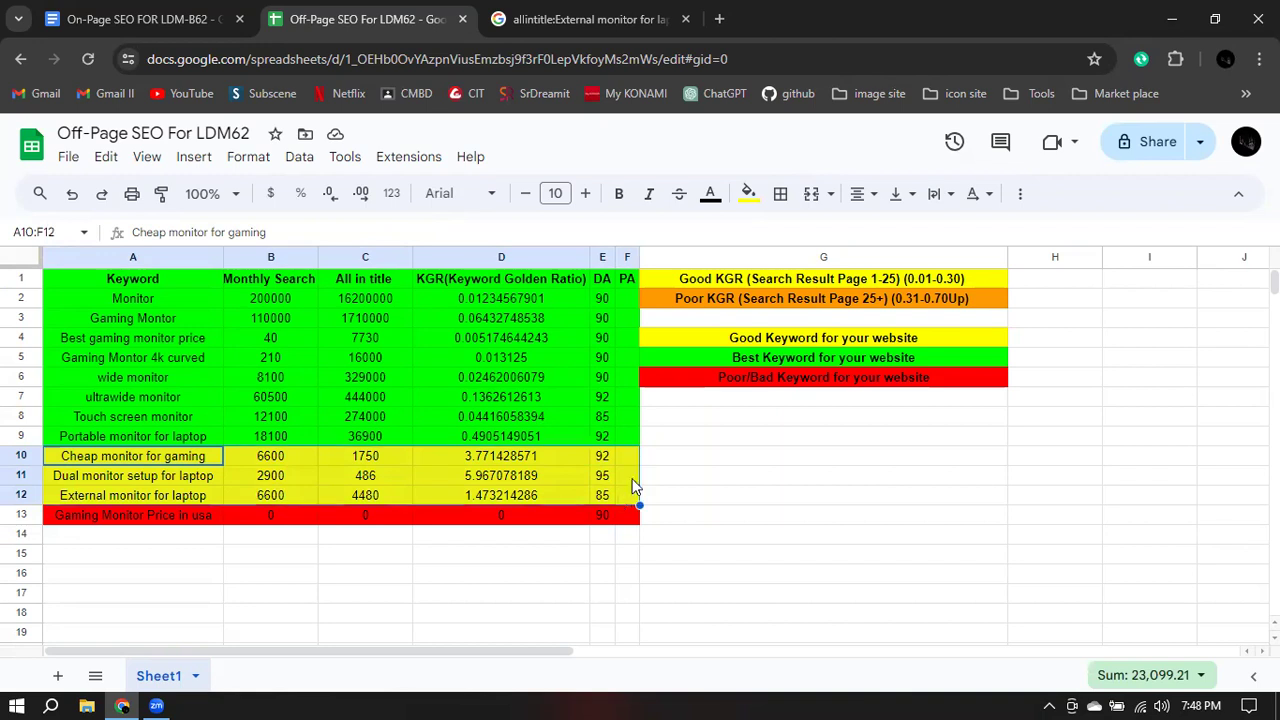
pyautogui.click(722, 338)
pyautogui.click(689, 463)
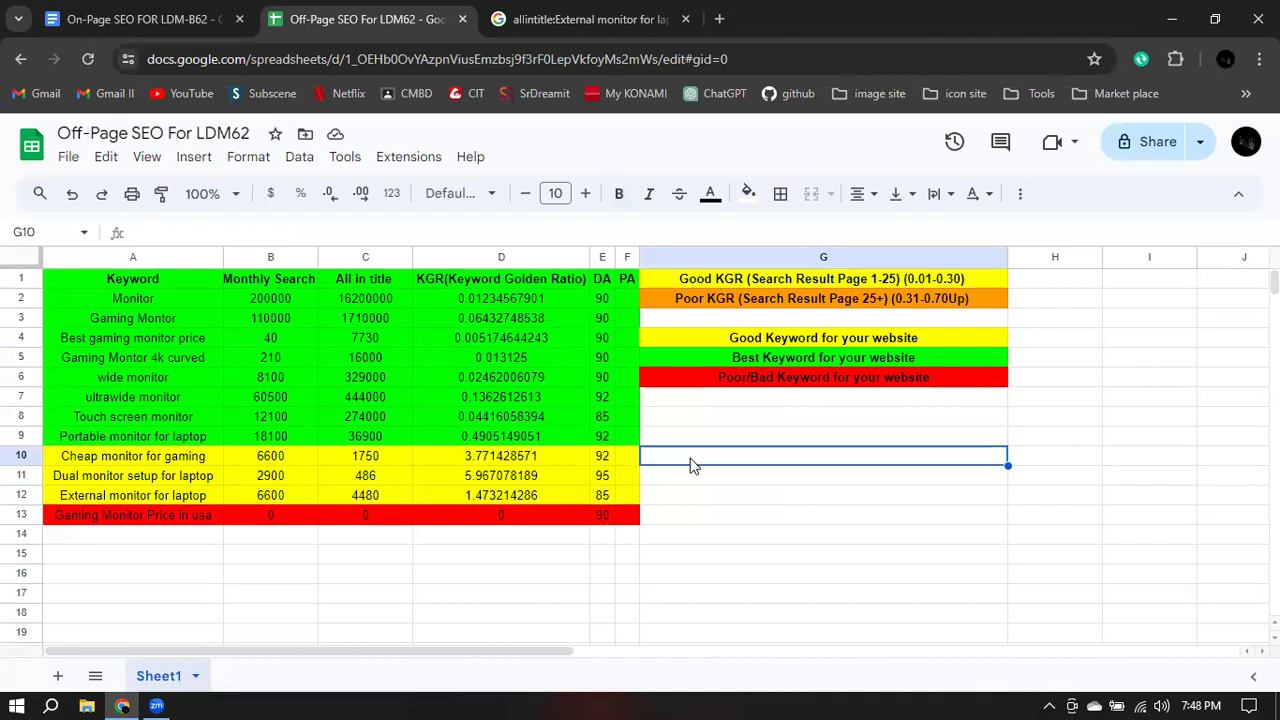
pyautogui.click(684, 525)
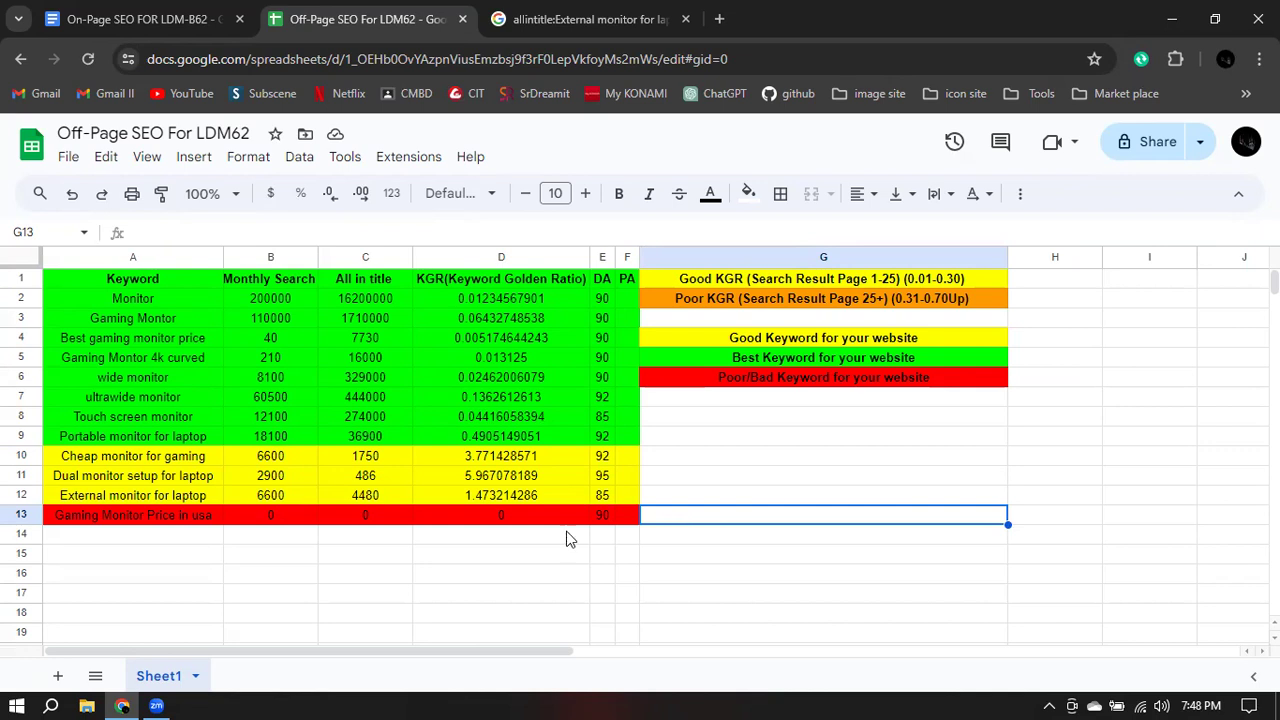
# - Compare the KGR values in D10 and D12 with the DA values in E9, E10 and E12
pyautogui.click(486, 457)
pyautogui.click(525, 495)
pyautogui.click(600, 441)
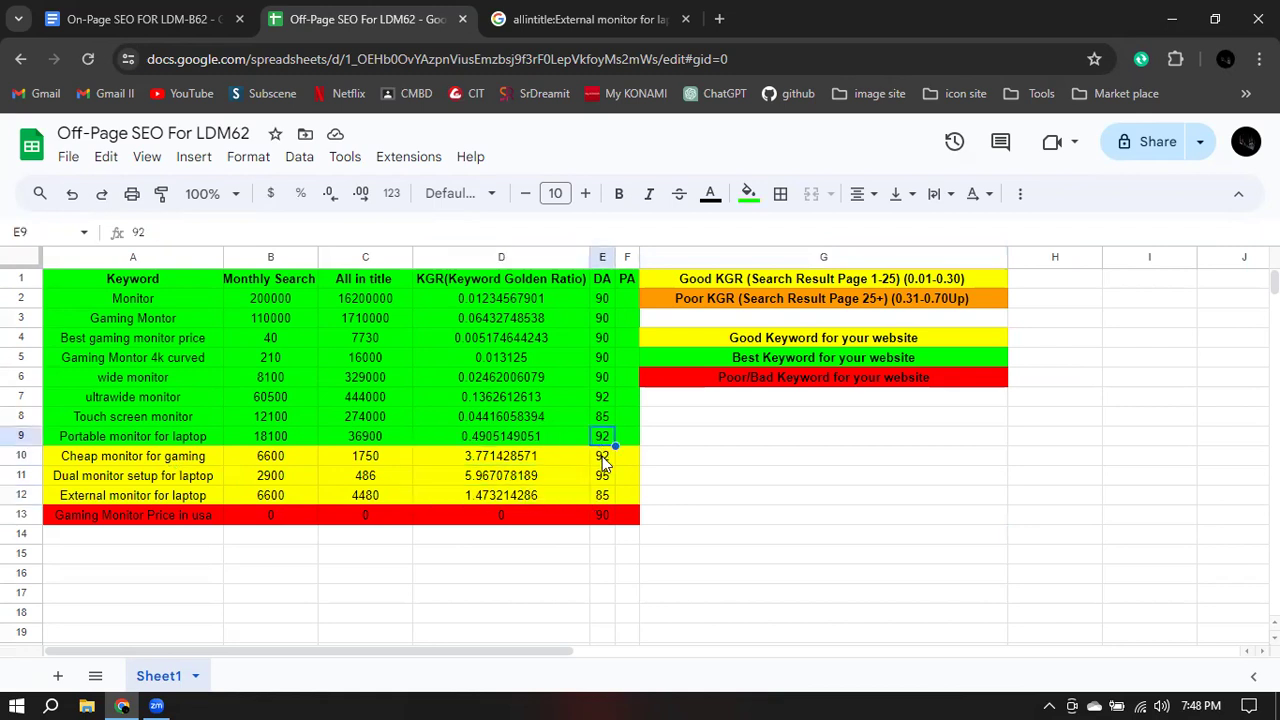
pyautogui.click(611, 456)
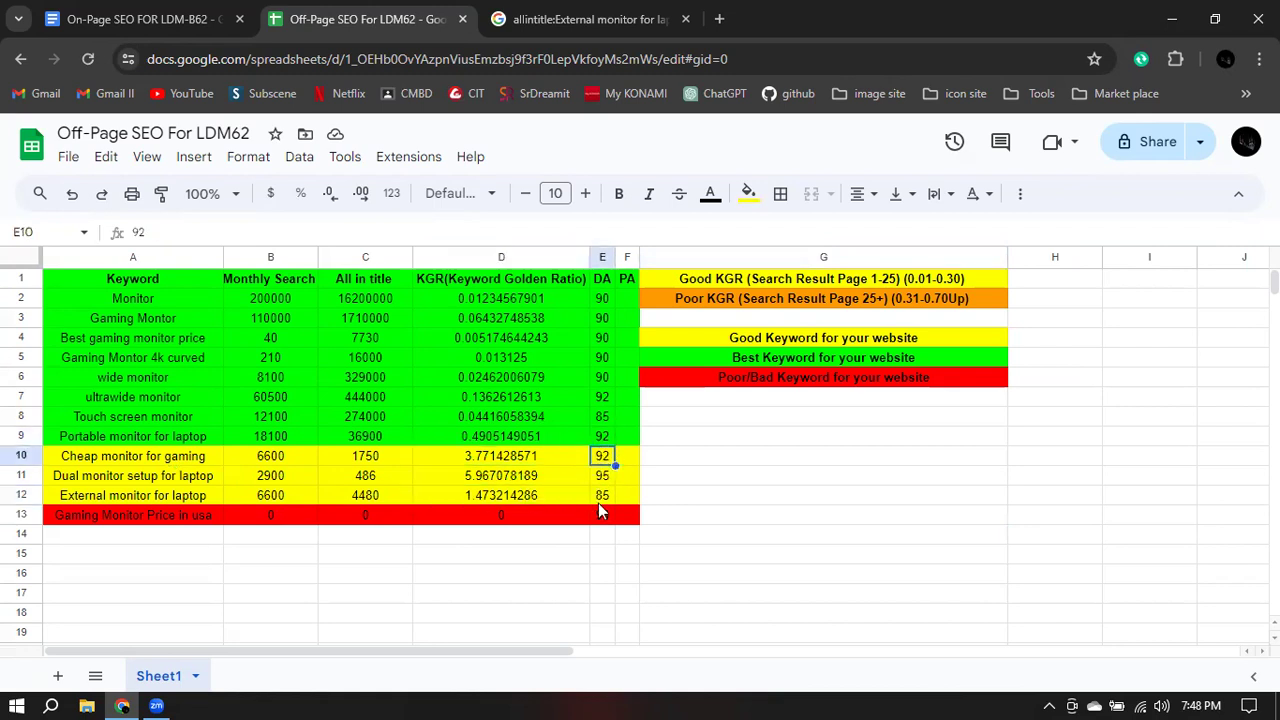
pyautogui.click(598, 495)
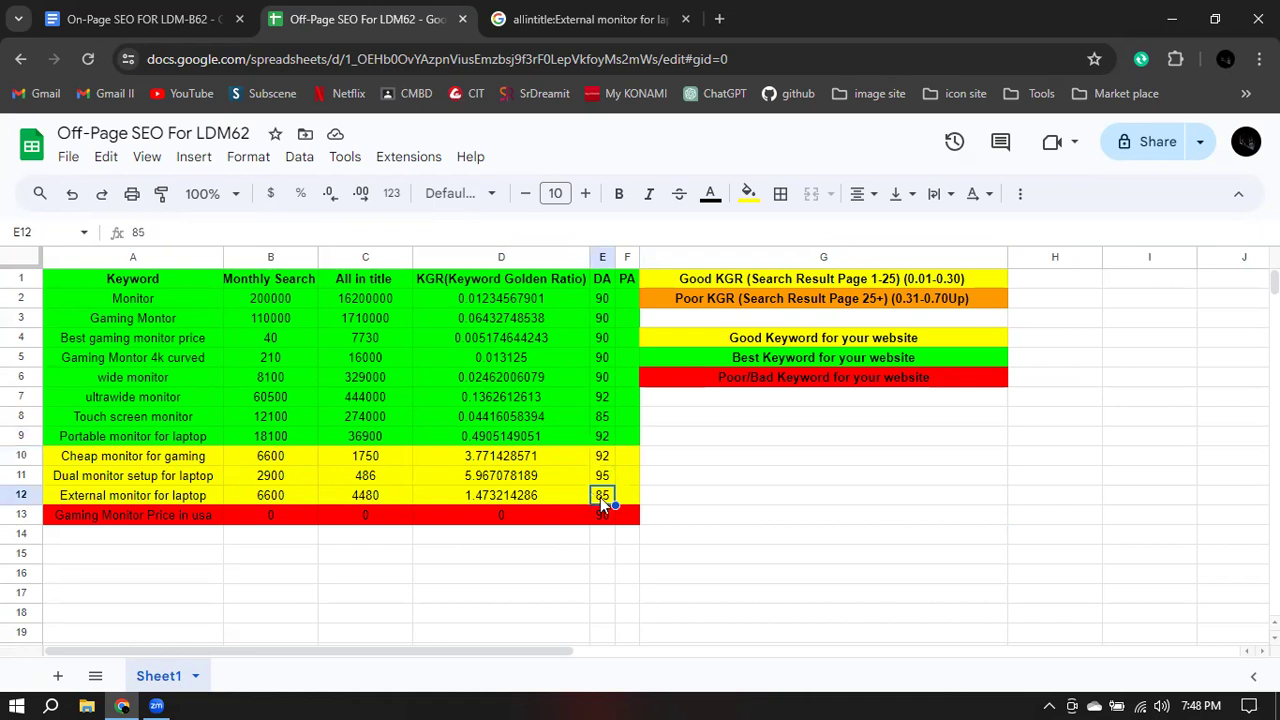
pyautogui.click(712, 538)
# - Review the green keyword block A2:F9 and the metrics of the red keyword row 13
pyautogui.click(116, 298)
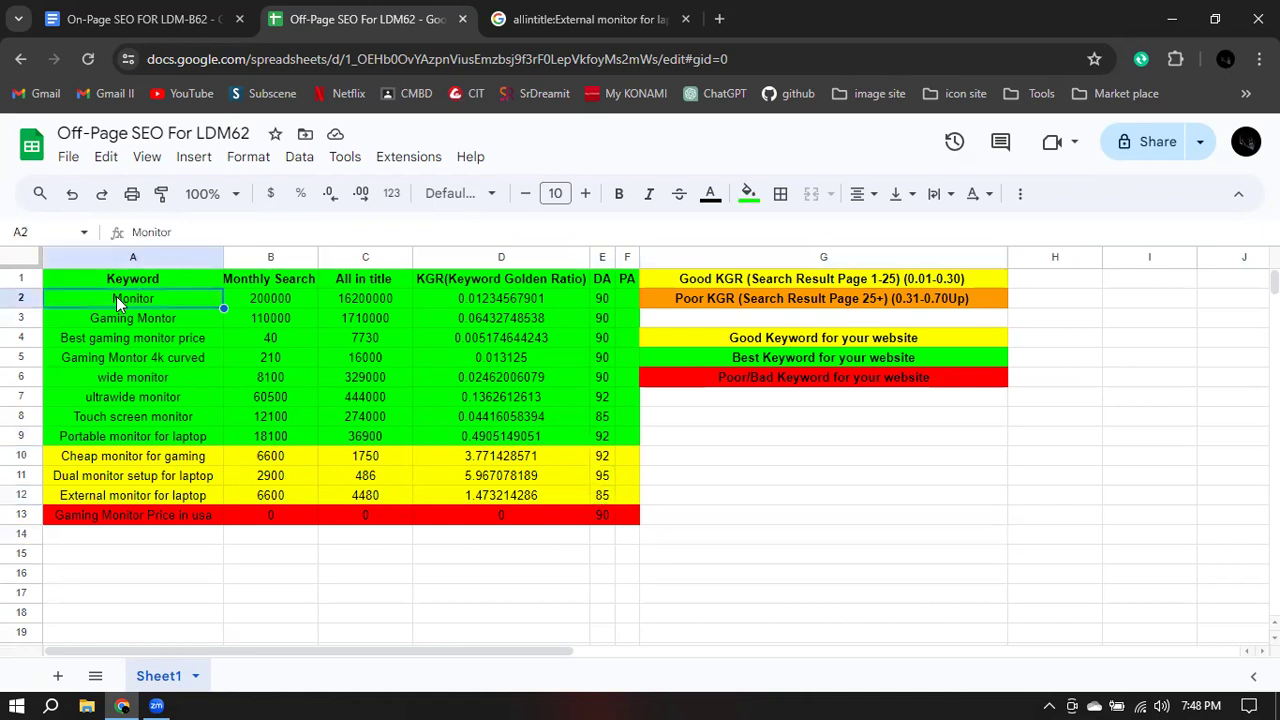
pyautogui.moveTo(116, 296); pyautogui.dragTo(622, 433)
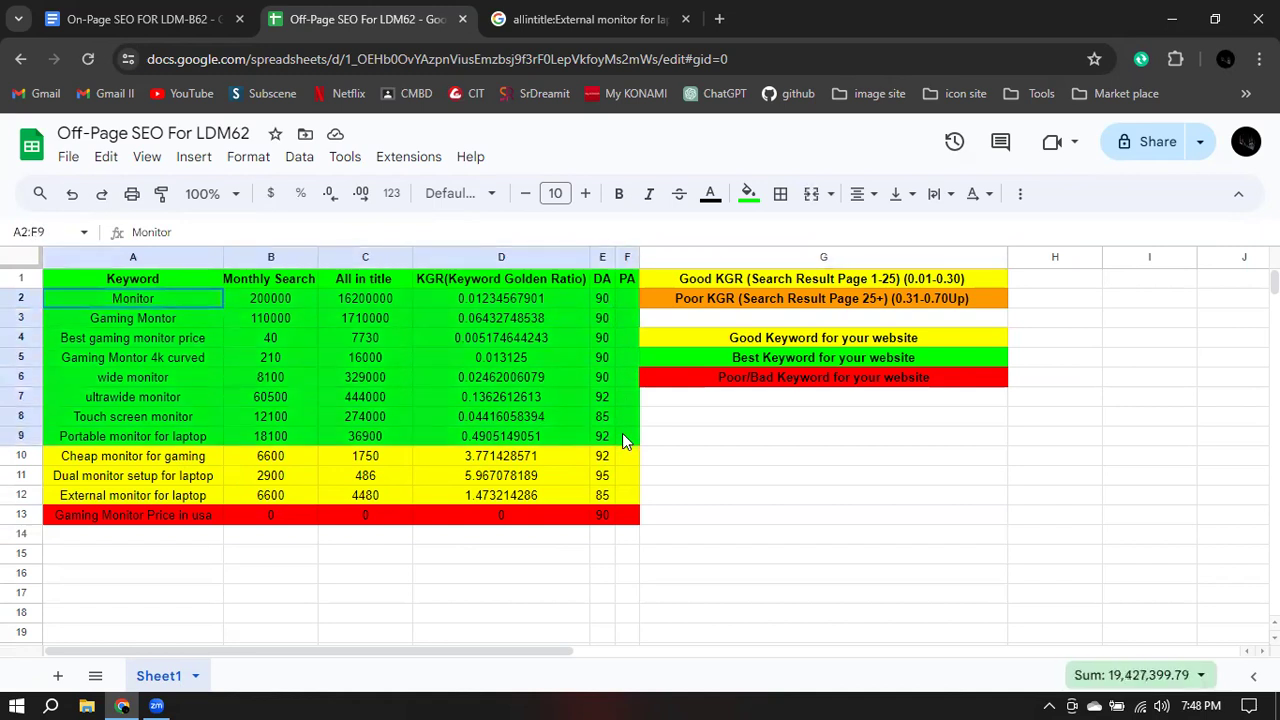
pyautogui.click(668, 436)
pyautogui.click(82, 518)
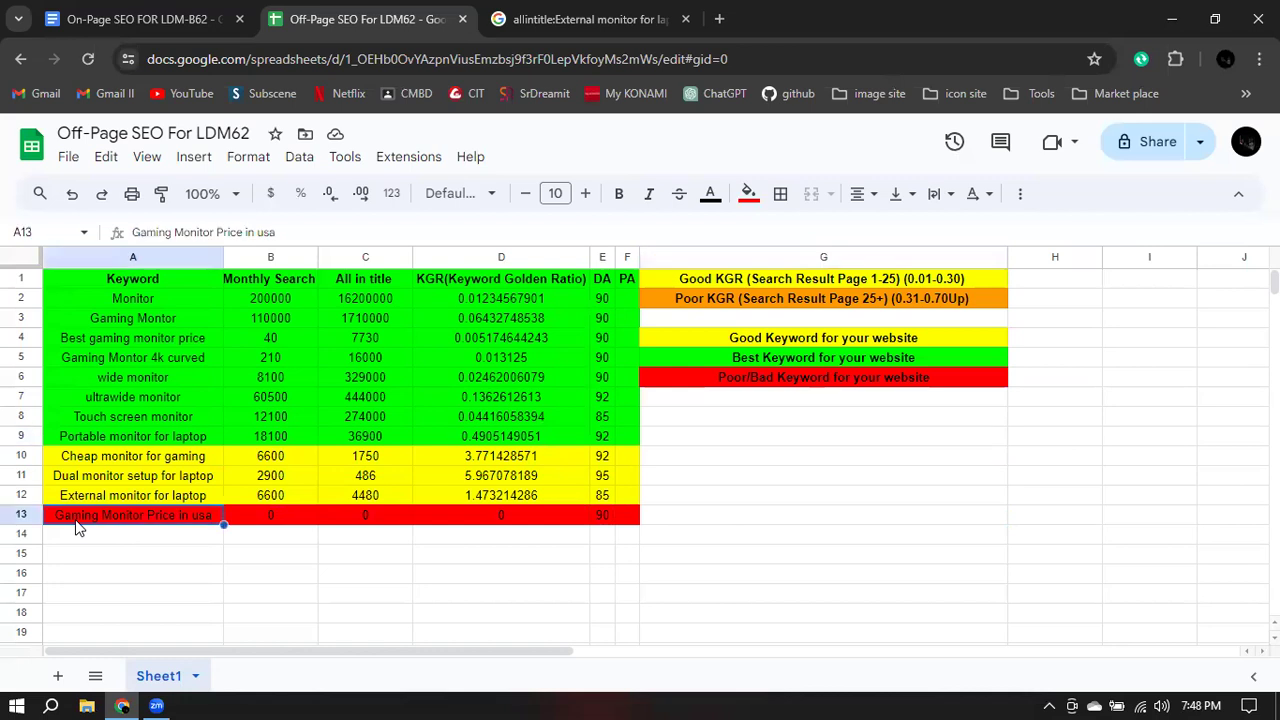
pyautogui.click(627, 518)
pyautogui.click(300, 518)
pyautogui.click(360, 518)
pyautogui.click(500, 518)
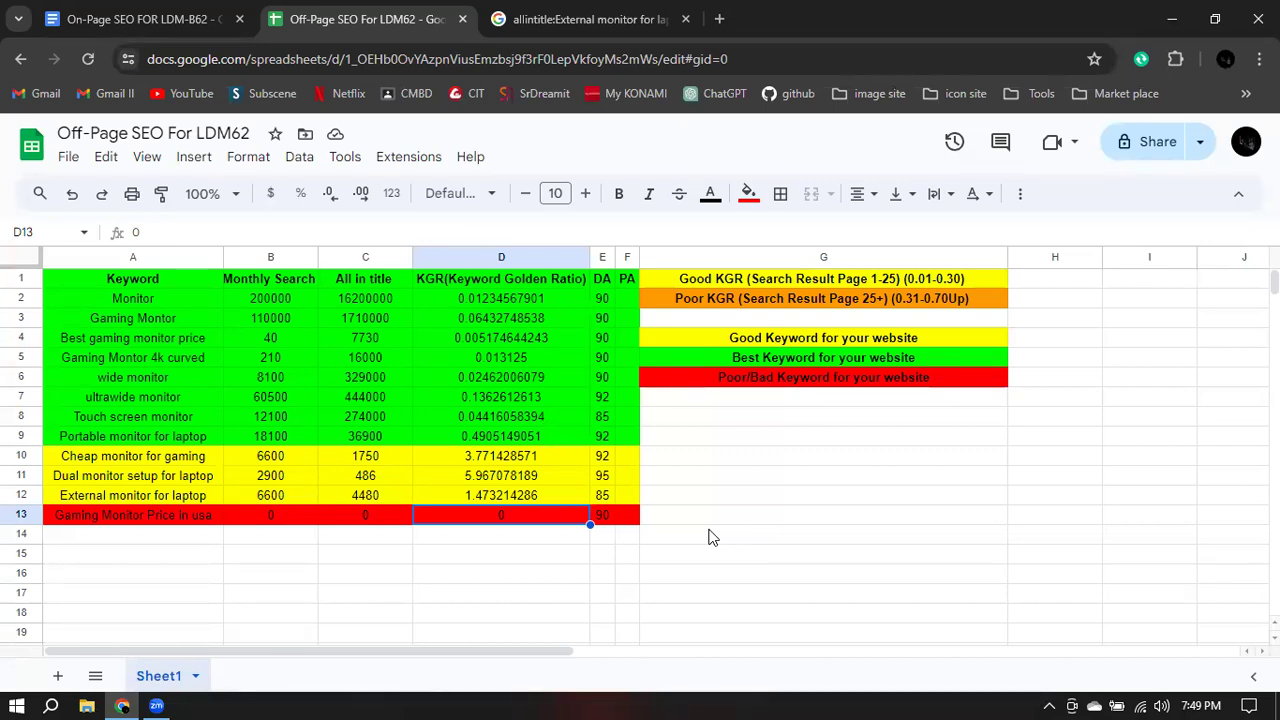
# - Look through the numbered keyword list in the On-Page SEO FOR LDM-B62 document and return to the red row in the Off-Page SEO spreadsheet
pyautogui.click(205, 19)
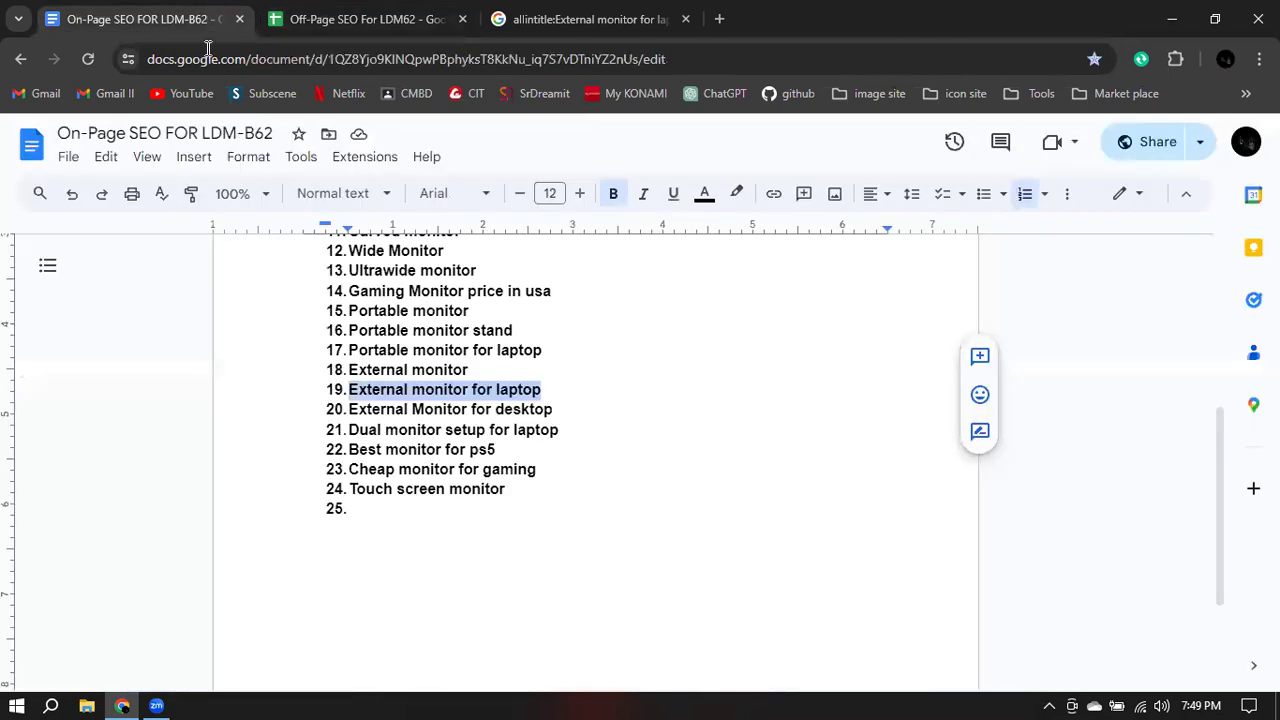
pyautogui.click(579, 457)
pyautogui.scroll(5, 251, 357)
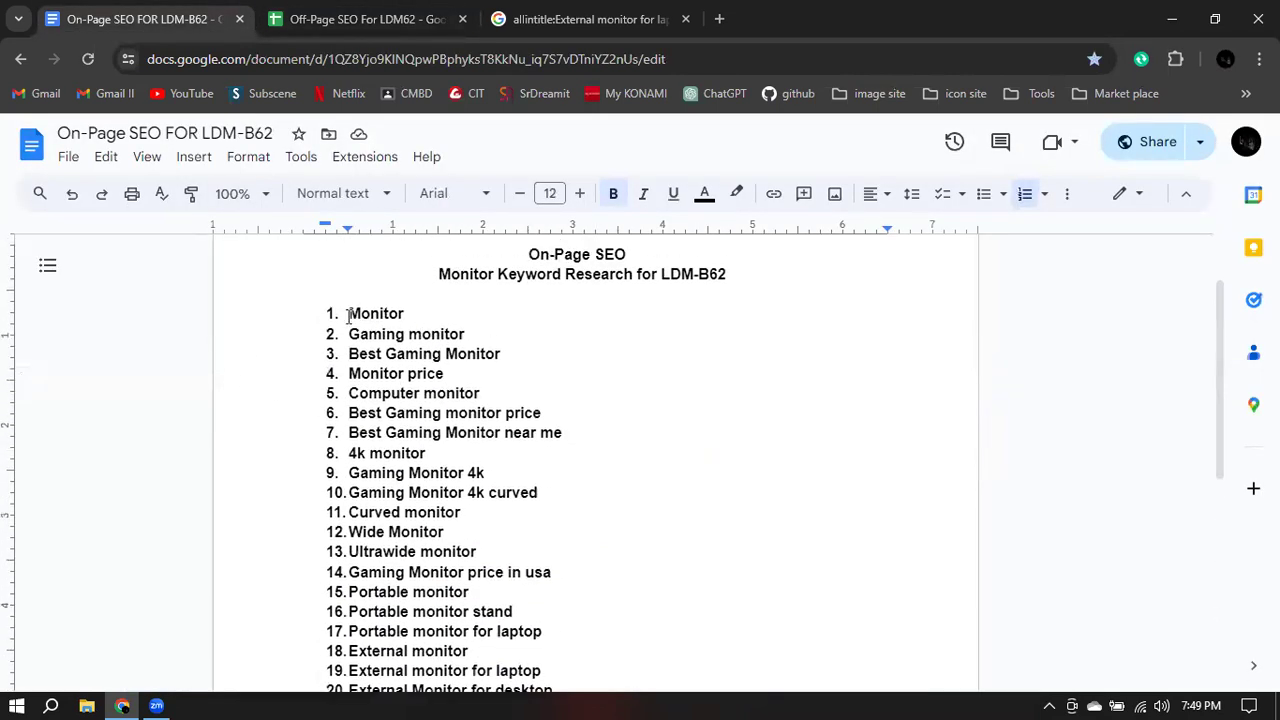
pyautogui.scroll(-3, 443, 449)
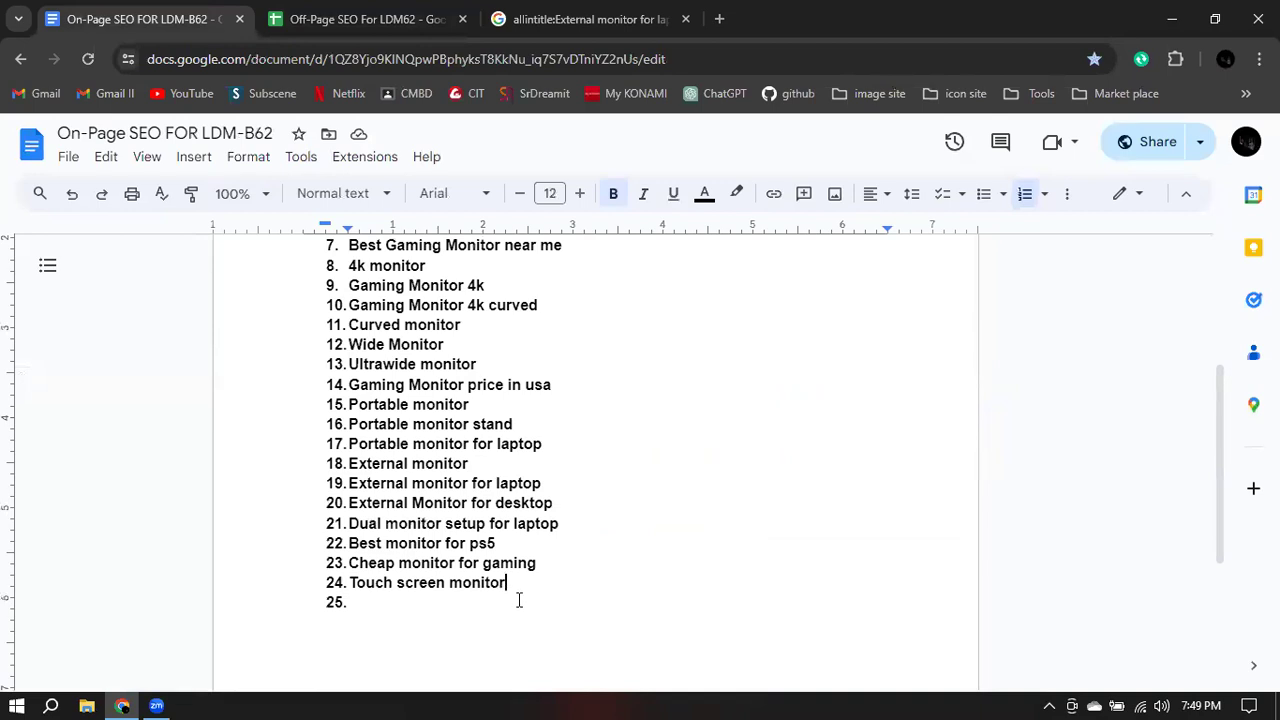
pyautogui.click(380, 19)
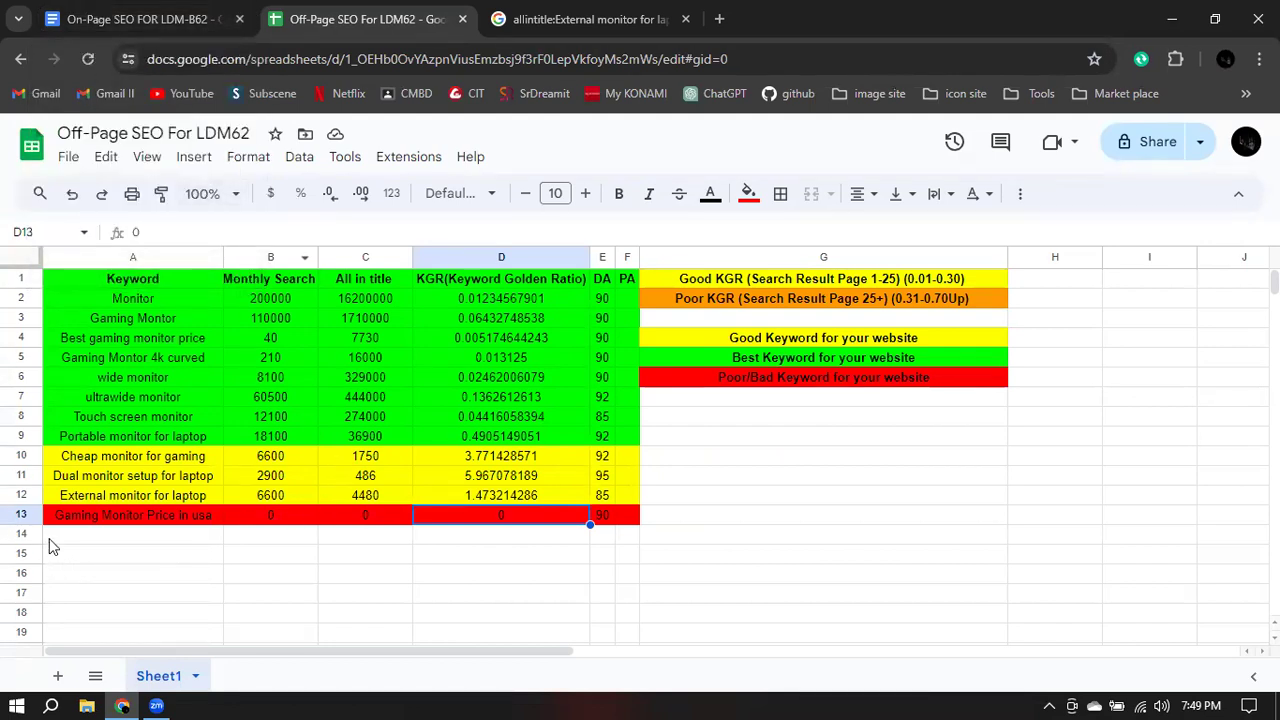
pyautogui.click(98, 519)
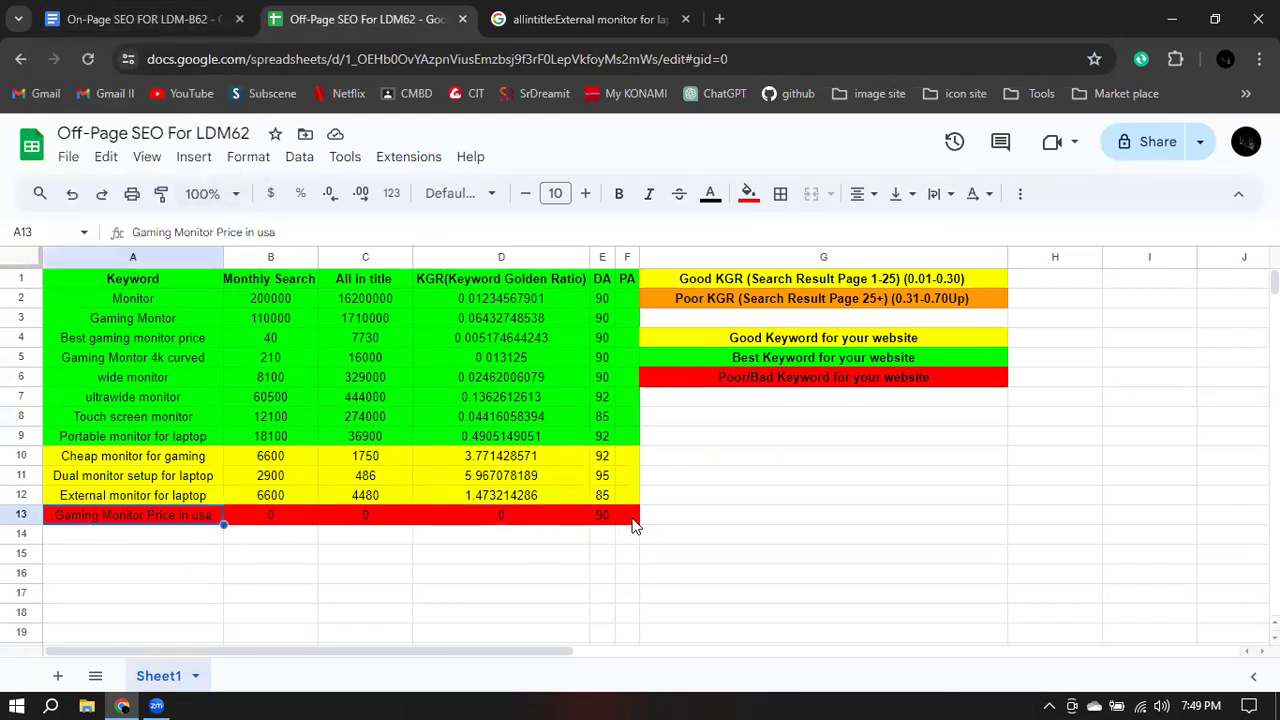
# - Compare the yellow keyword rows 10 to 12 with the metrics of the red keyword row 13
pyautogui.click(632, 518)
pyautogui.click(690, 527)
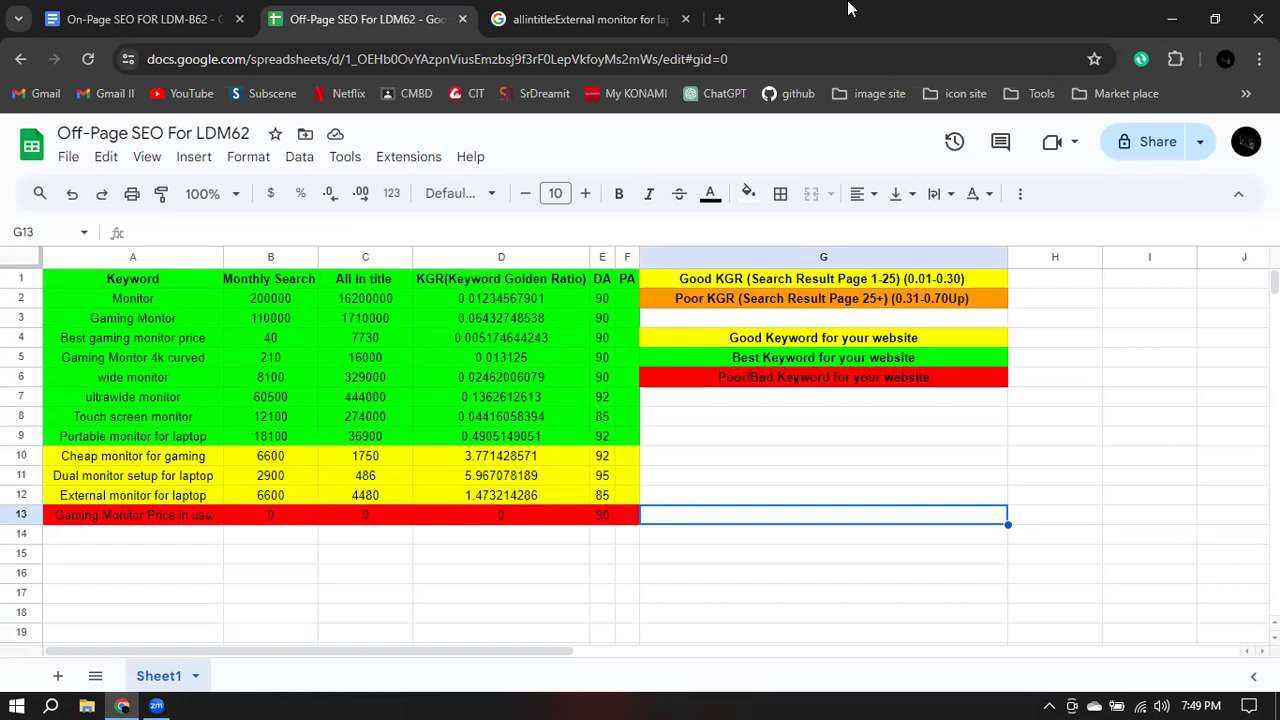
pyautogui.moveTo(152, 458); pyautogui.dragTo(154, 490)
pyautogui.click(373, 493)
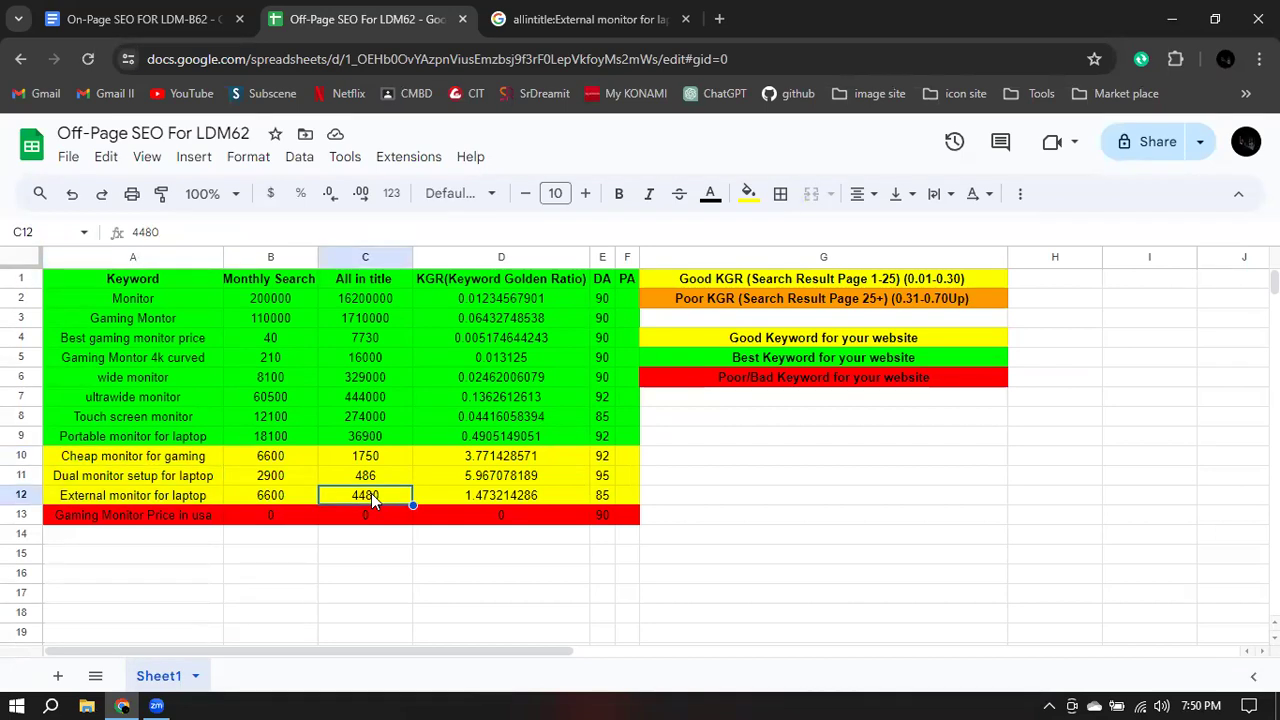
pyautogui.click(360, 516)
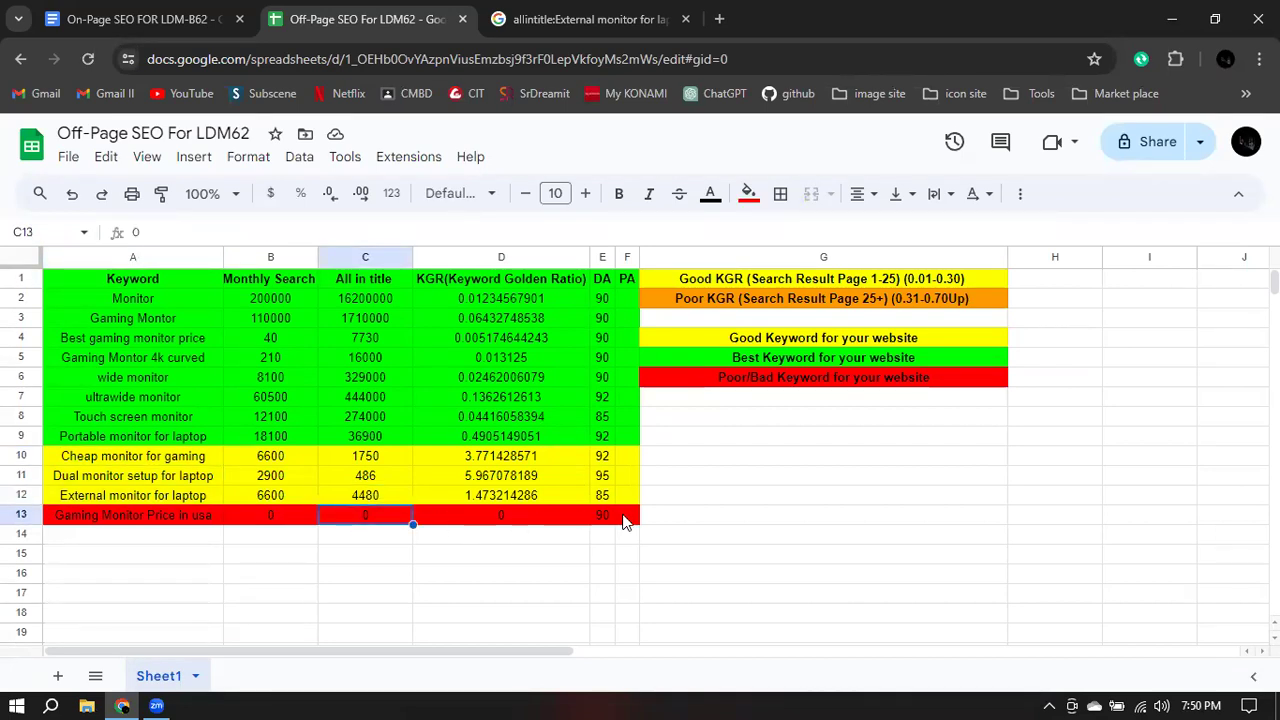
pyautogui.click(624, 517)
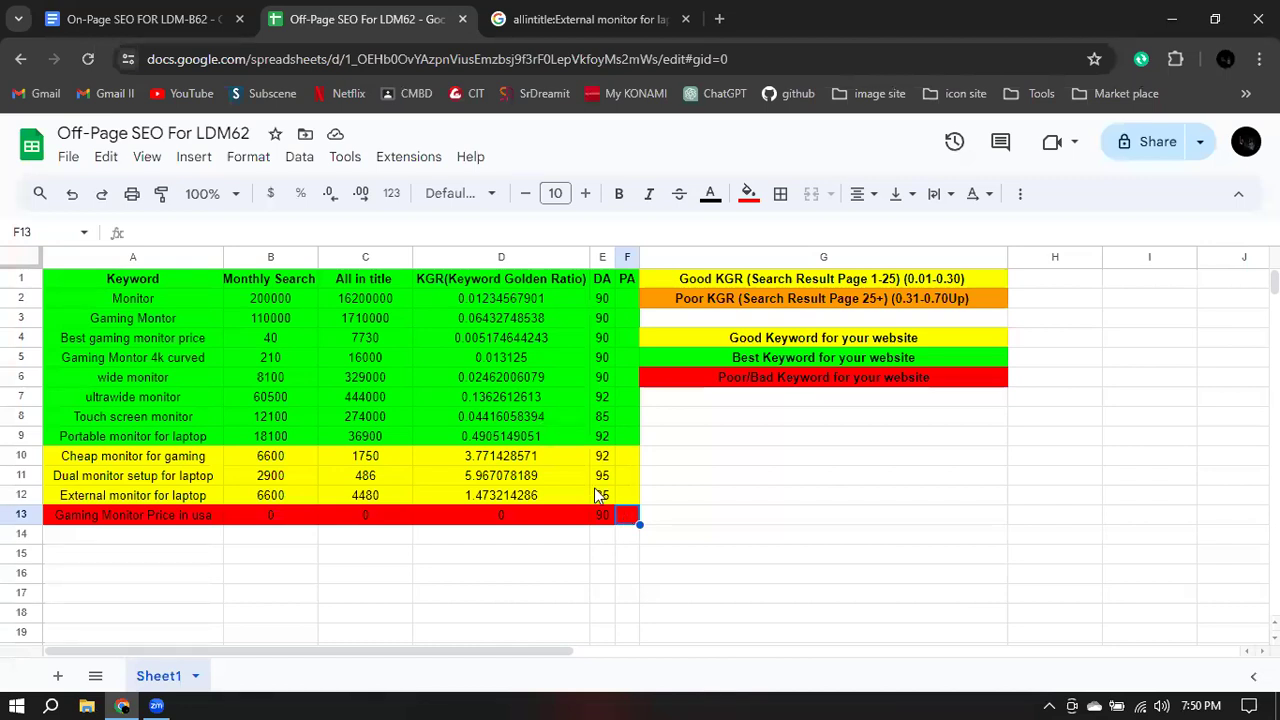
# - Check the last entries of the numbered keyword list in the On-Page SEO FOR LDM-B62 document and return to the Off-Page SEO spreadsheet
pyautogui.click(130, 20)
pyautogui.click(545, 568)
pyautogui.click(454, 598)
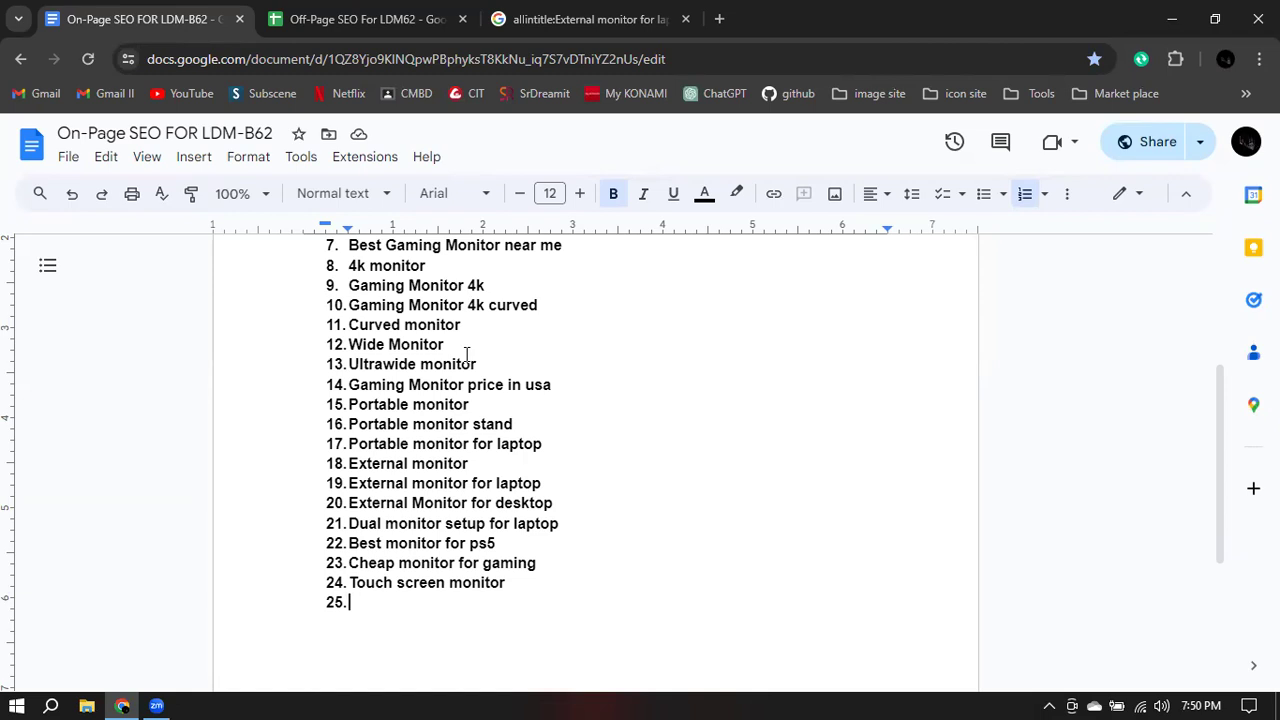
pyautogui.click(369, 17)
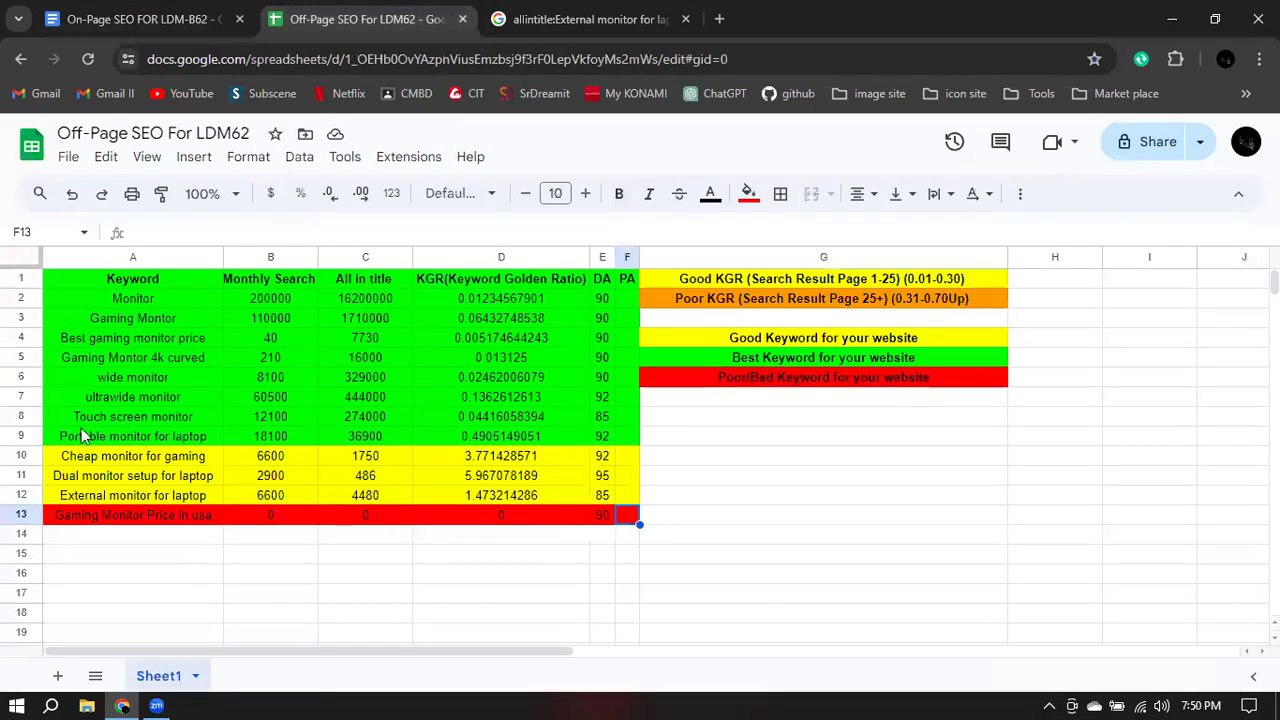
# - Examine the red Gaming Monitor Price in usa row across A13:F13
pyautogui.click(503, 478)
pyautogui.click(98, 514)
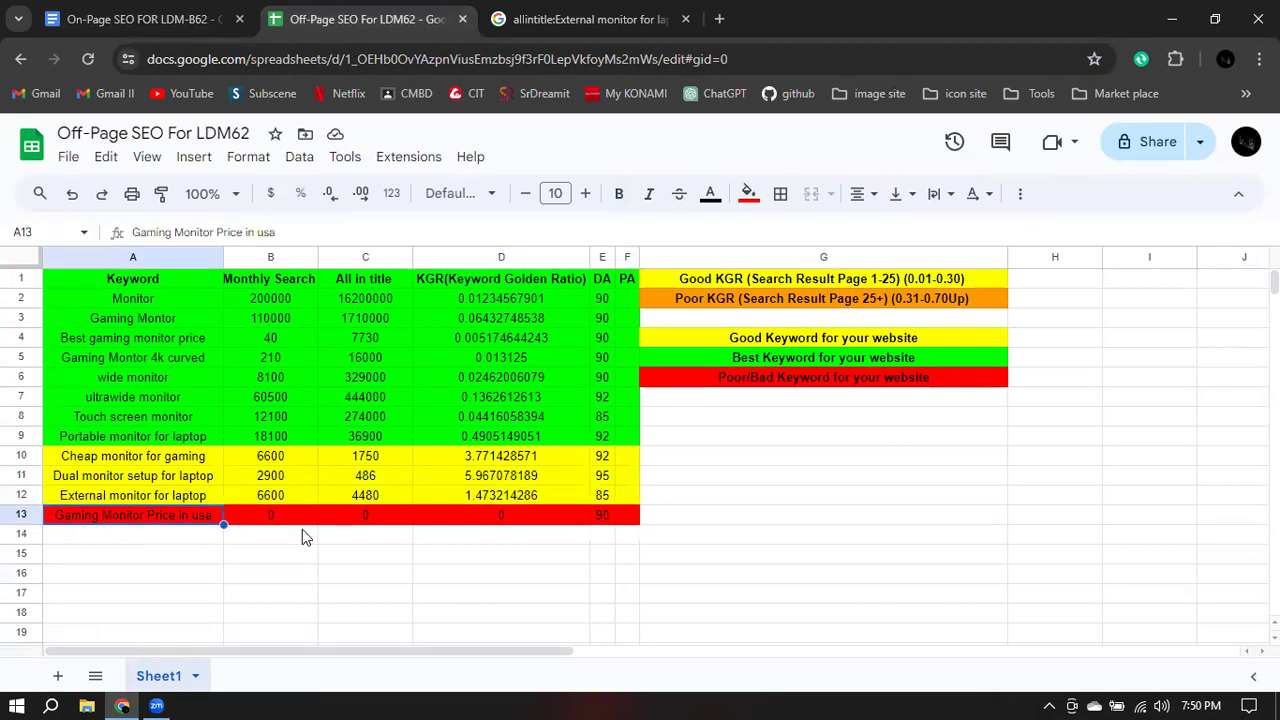
pyautogui.click(378, 520)
pyautogui.click(627, 517)
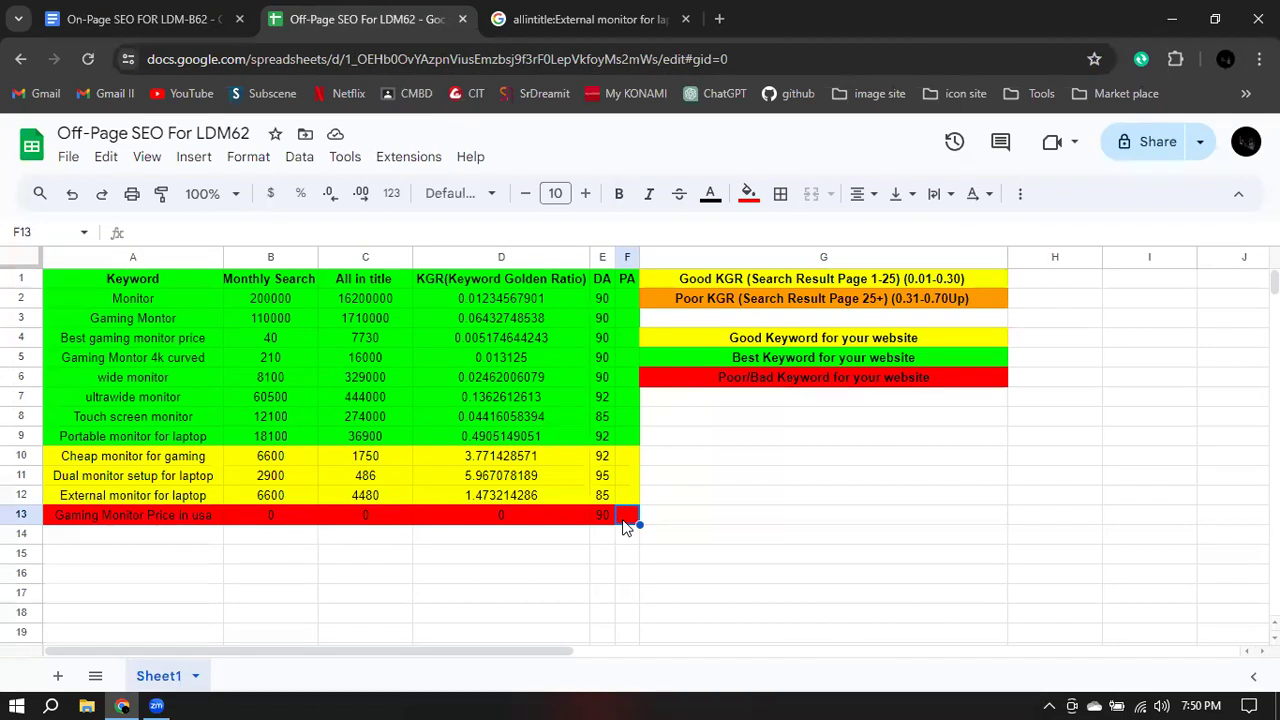
# - Review the yellow keyword rows 10 to 12 and the green keyword block A2:D9
pyautogui.click(82, 462)
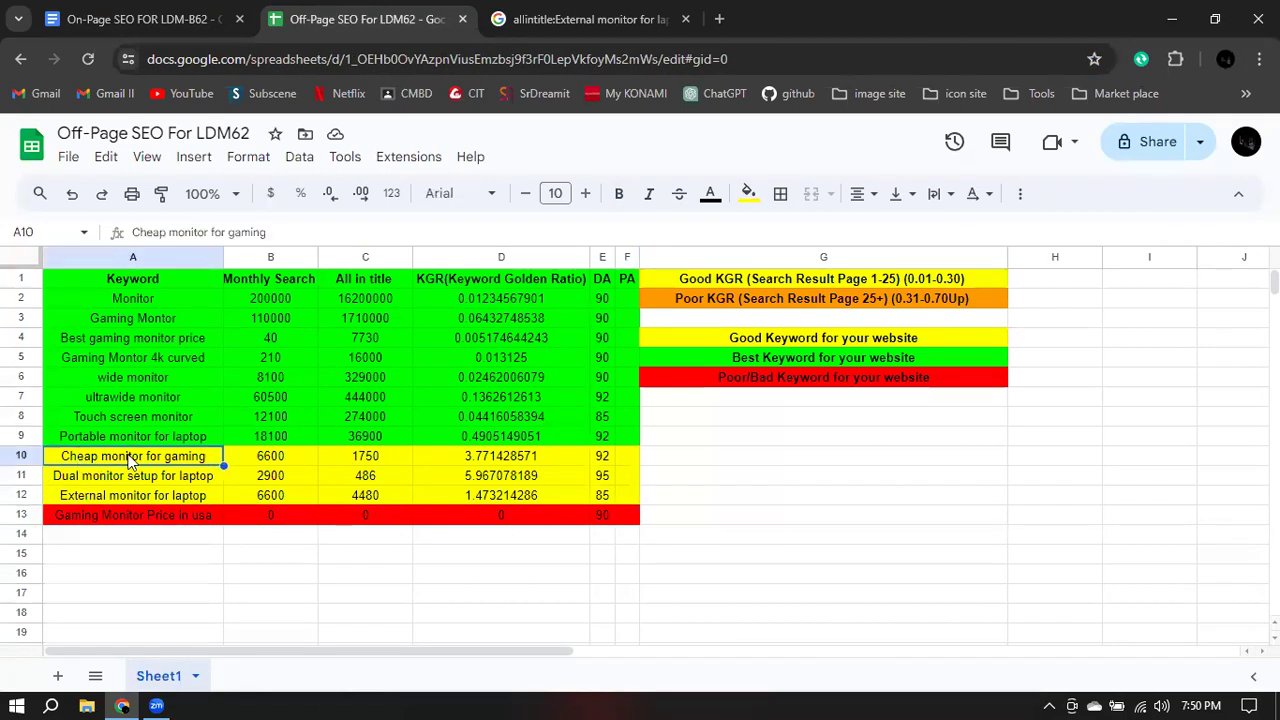
pyautogui.moveTo(630, 456); pyautogui.dragTo(236, 487)
pyautogui.click(718, 494)
pyautogui.moveTo(439, 298); pyautogui.dragTo(120, 436)
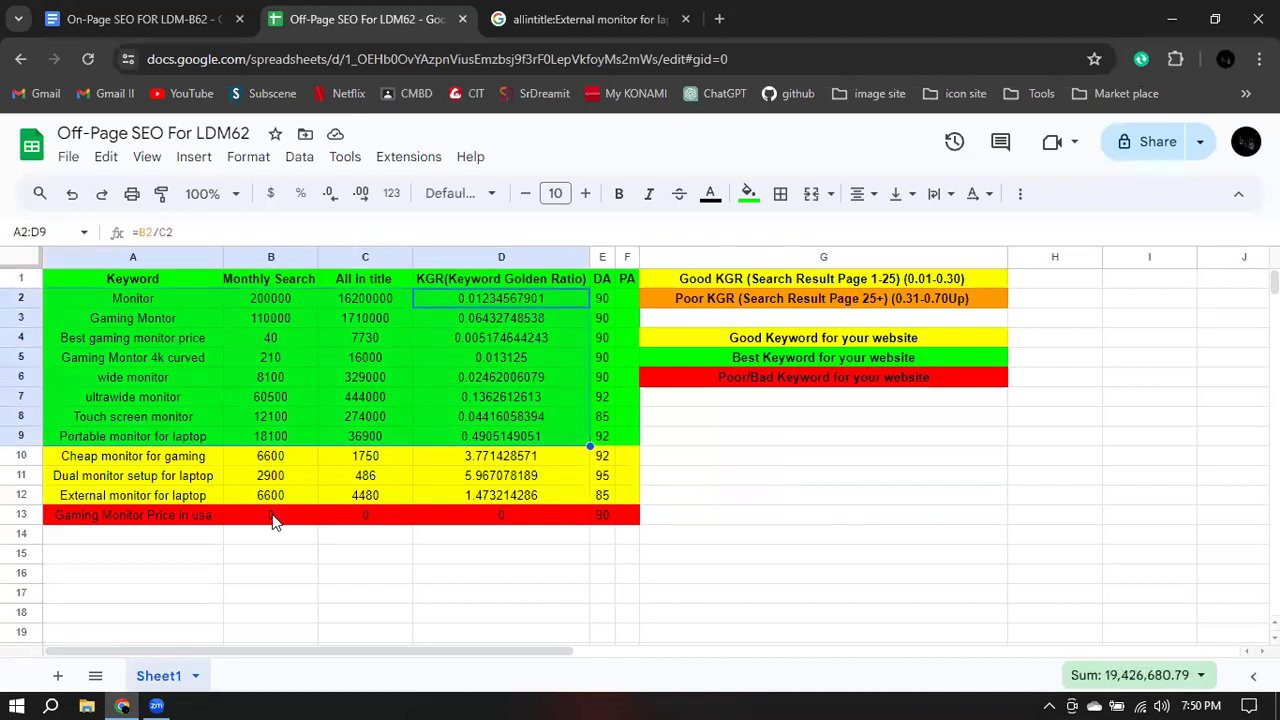
pyautogui.click(488, 598)
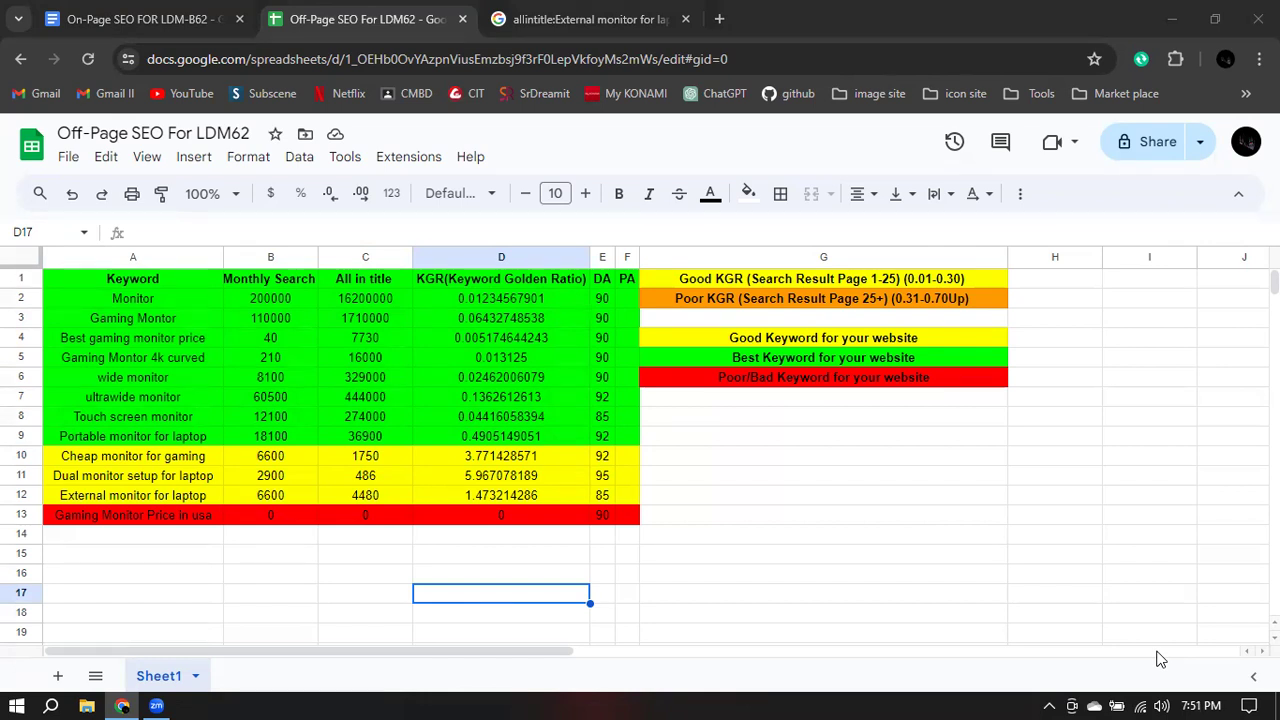
# - Go through the green and yellow keywords and their metrics in A2:E12
pyautogui.click(312, 558)
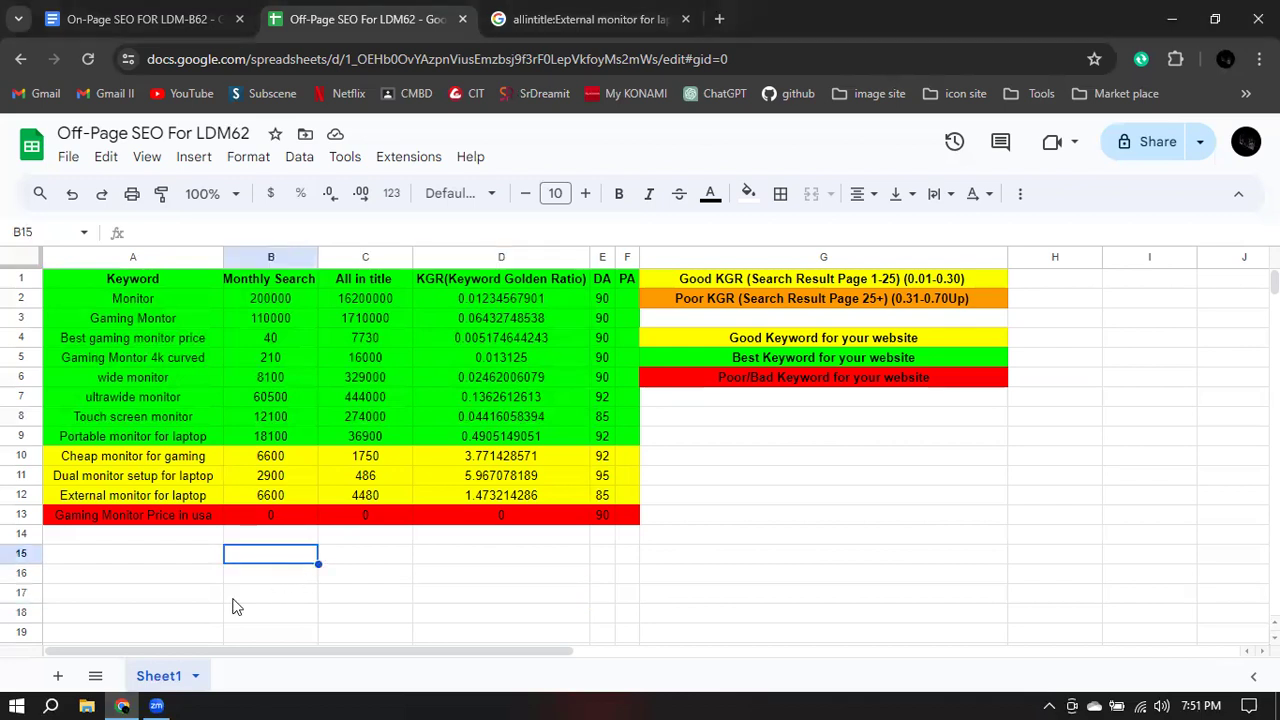
pyautogui.click(138, 556)
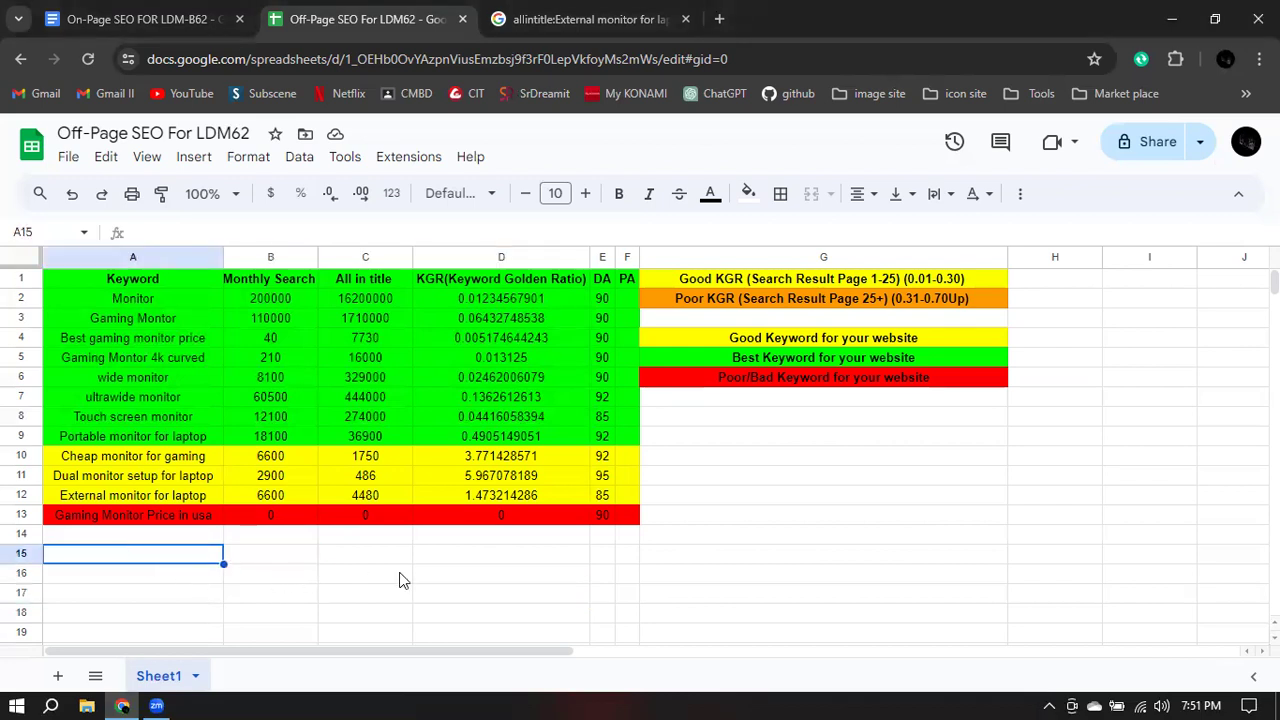
pyautogui.click(133, 304)
pyautogui.click(625, 306)
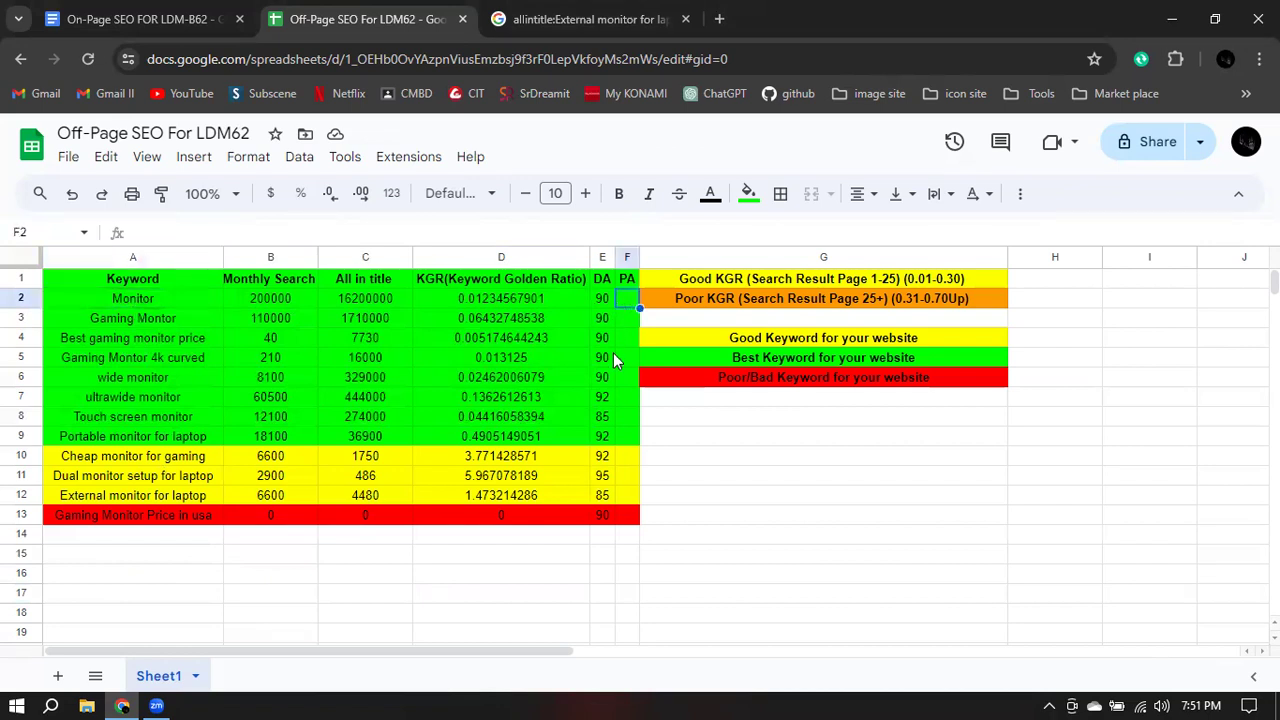
pyautogui.click(598, 474)
pyautogui.moveTo(126, 297); pyautogui.dragTo(609, 489)
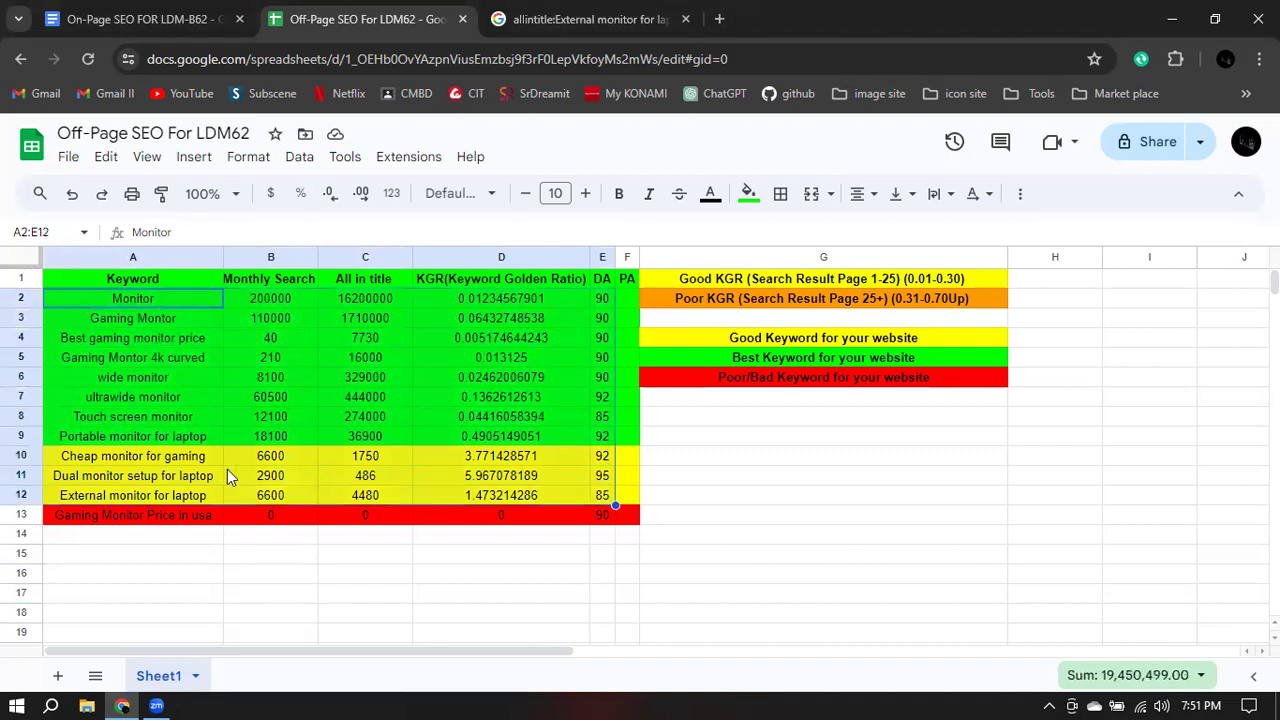
pyautogui.click(129, 318)
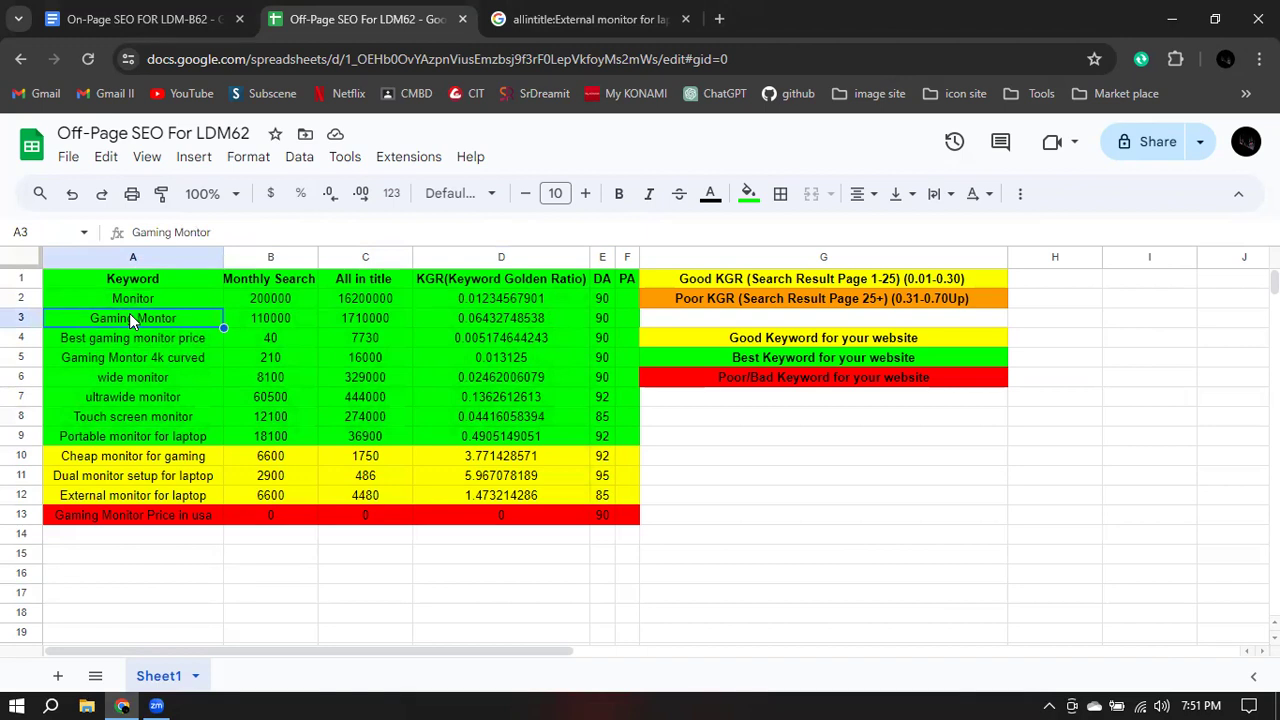
# - Disable the Ubersuggest extension in Chrome's extension manager
pyautogui.click(640, 12)
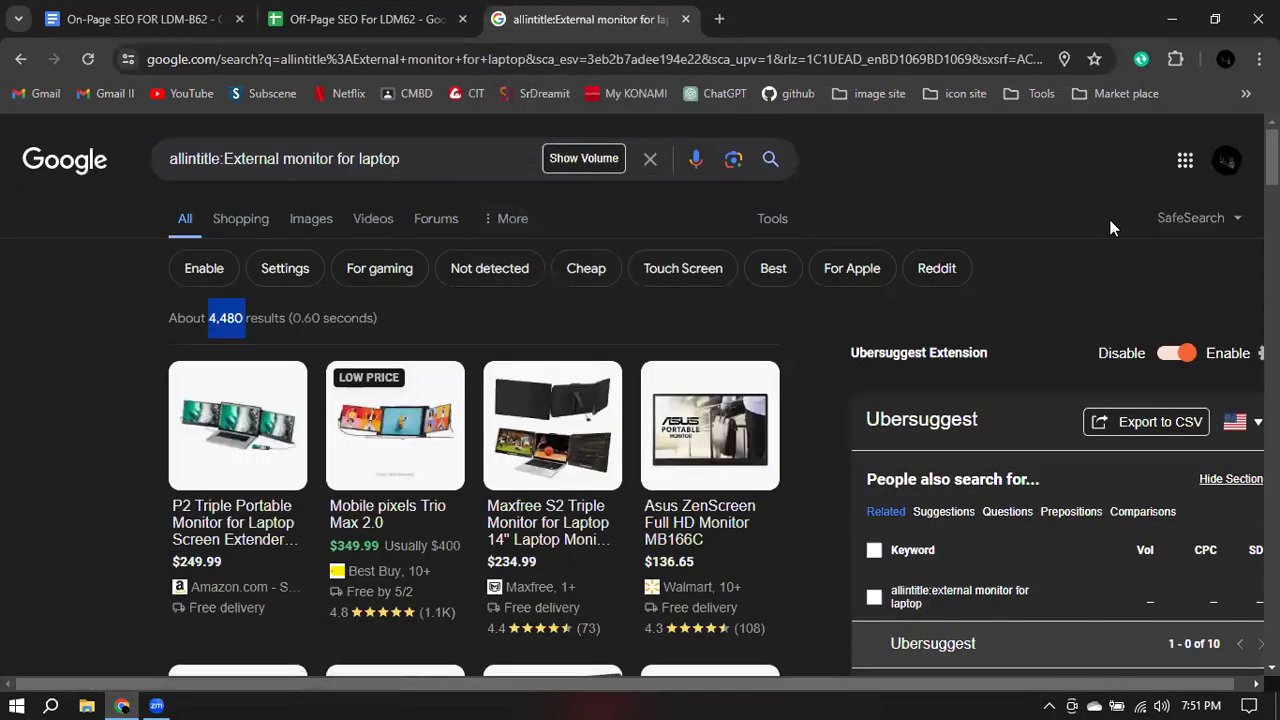
pyautogui.click(1176, 59)
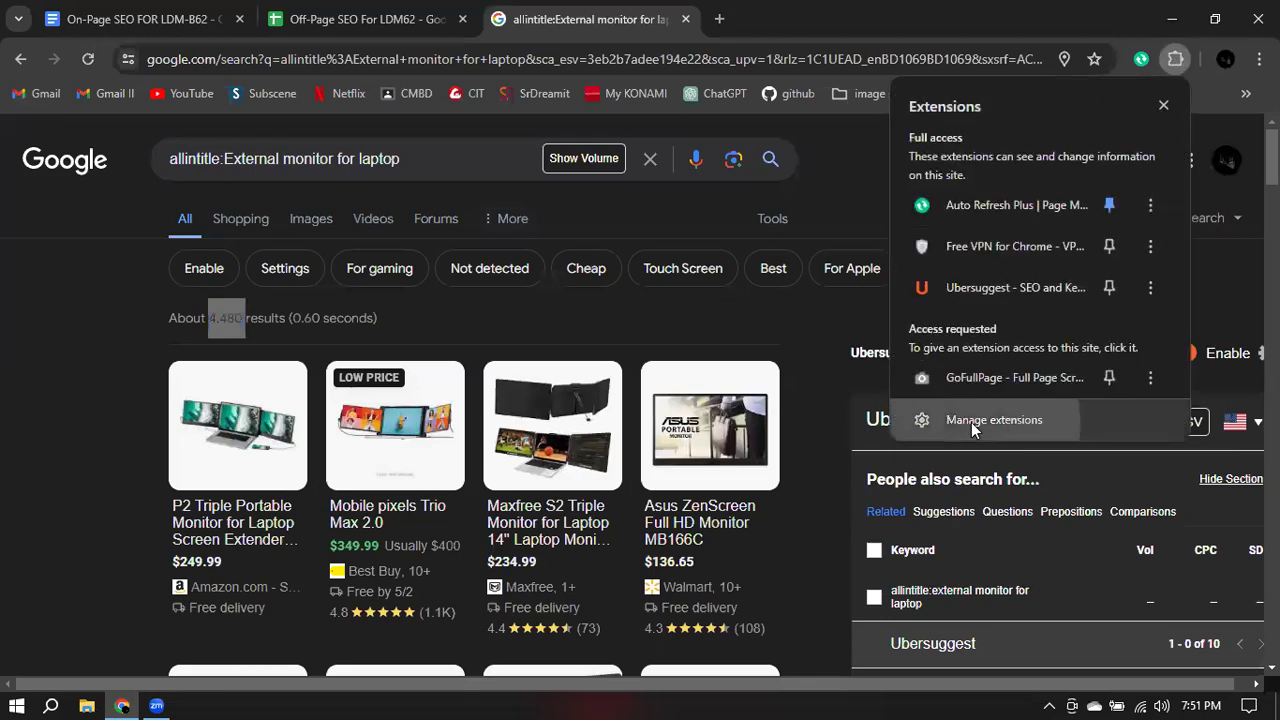
pyautogui.click(895, 421)
pyautogui.scroll(-10, 920, 460)
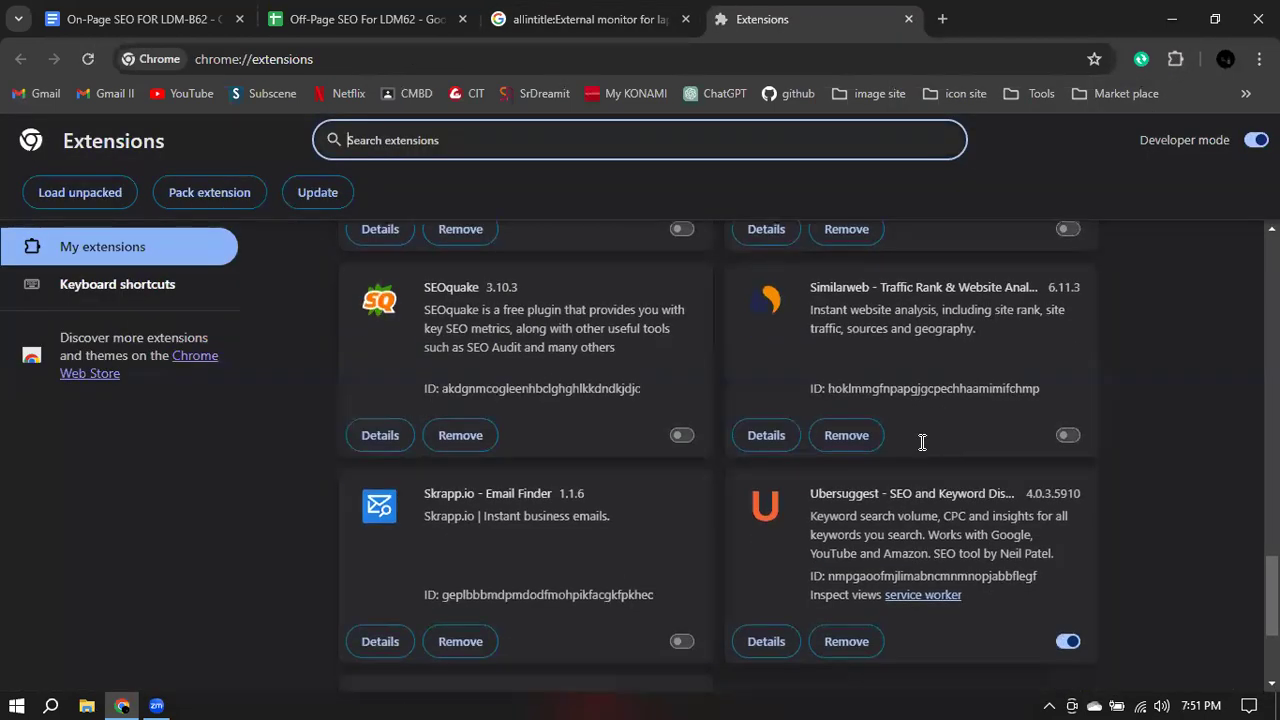
pyautogui.scroll(2, 956, 430)
pyautogui.scroll(-2, 1040, 435)
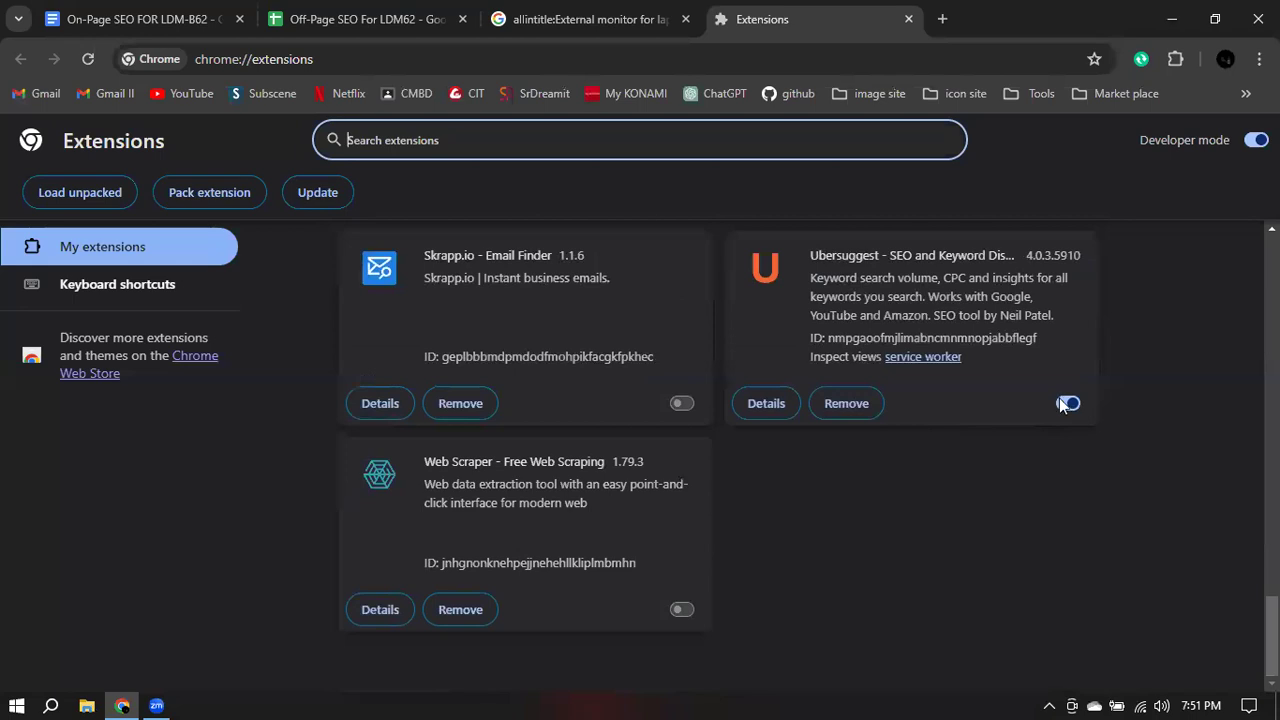
pyautogui.click(1064, 403)
pyautogui.scroll(10, 930, 470)
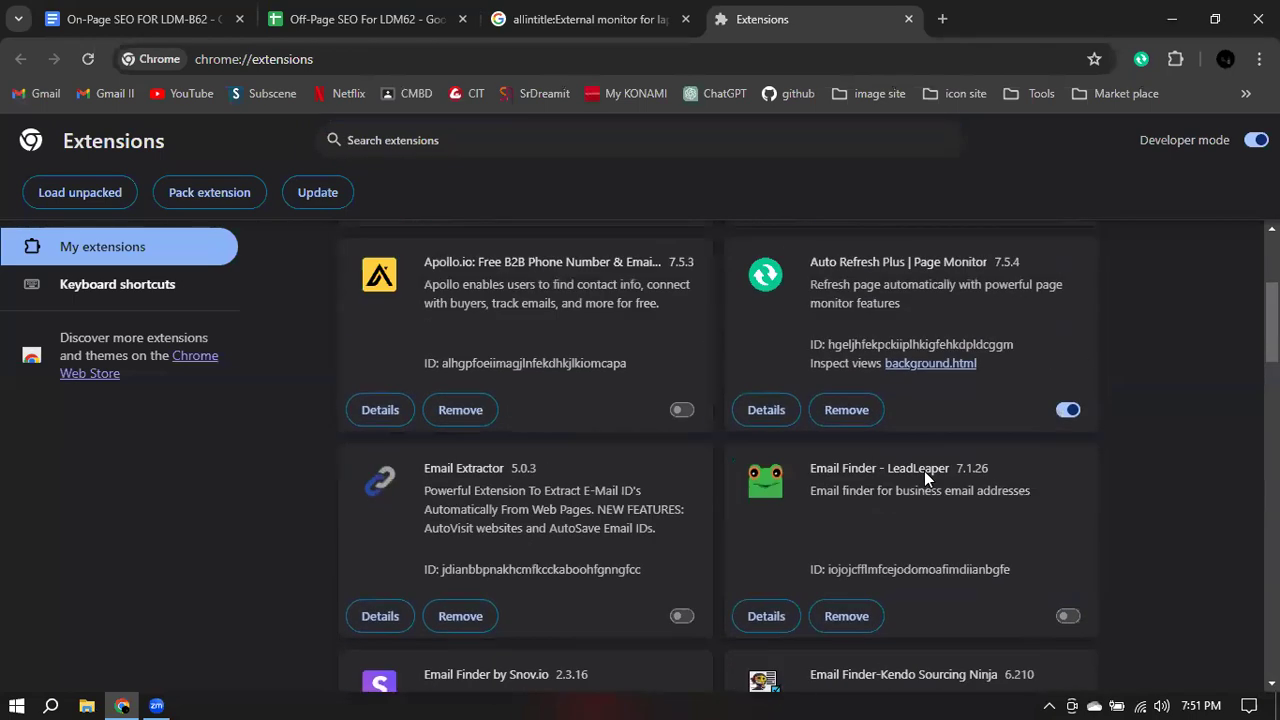
pyautogui.scroll(3, 924, 471)
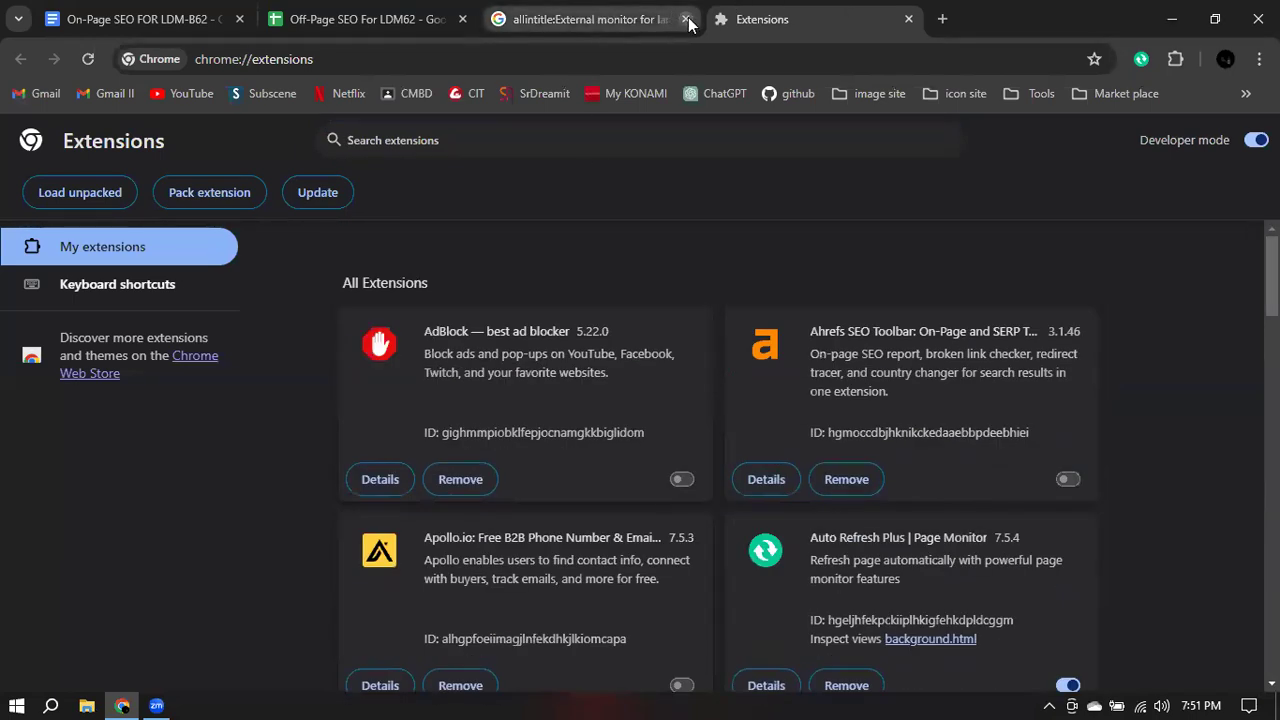
# - Open the Language & region page in Google's Search settings
pyautogui.click(613, 21)
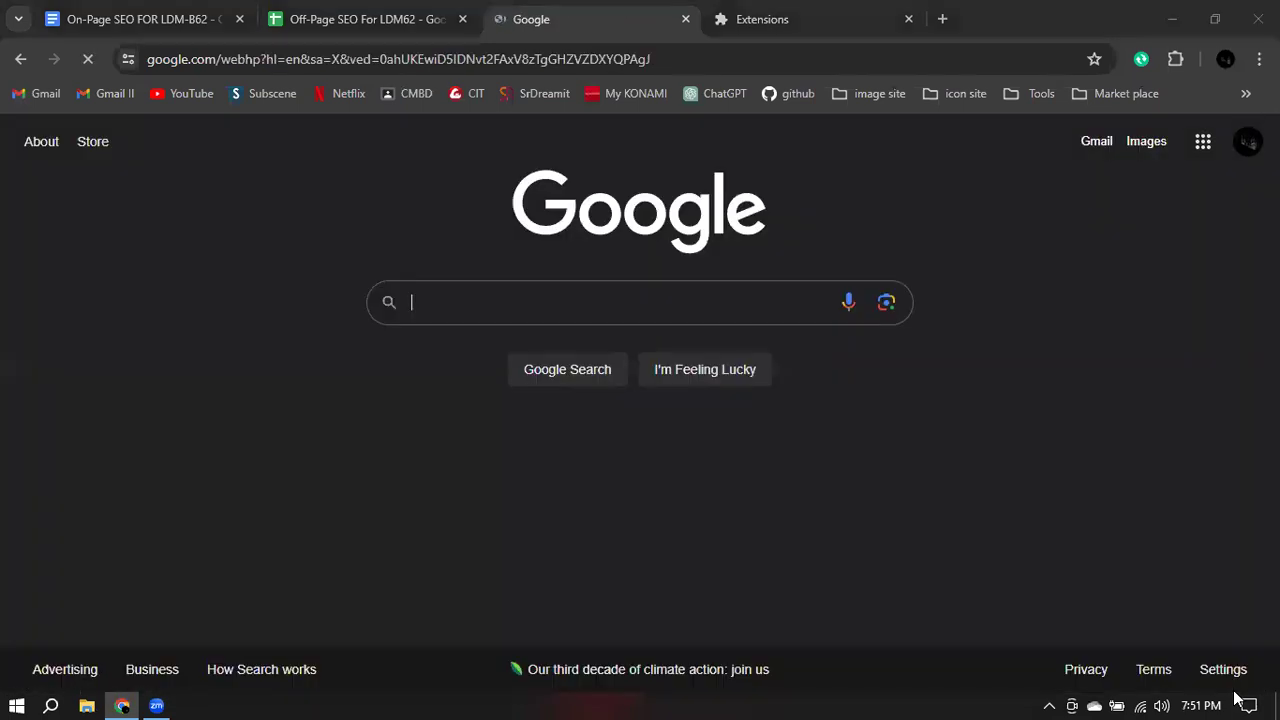
pyautogui.click(1228, 672)
pyautogui.click(1134, 453)
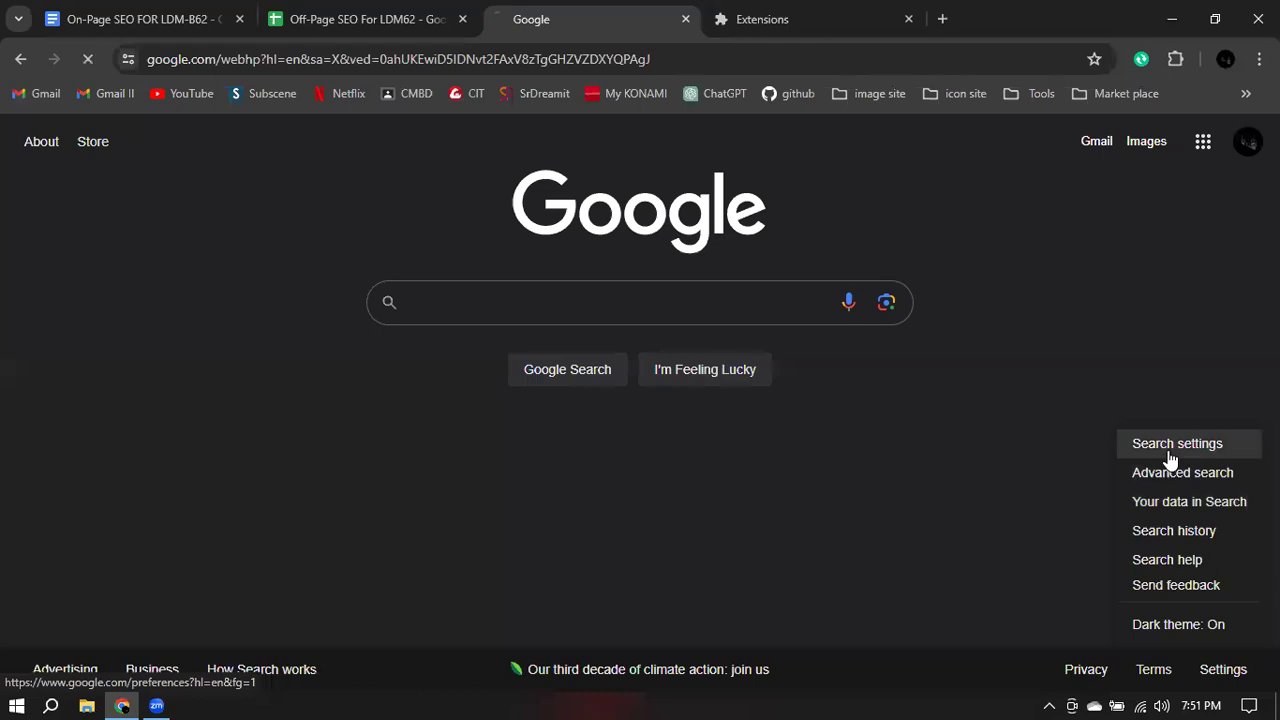
pyautogui.click(128, 258)
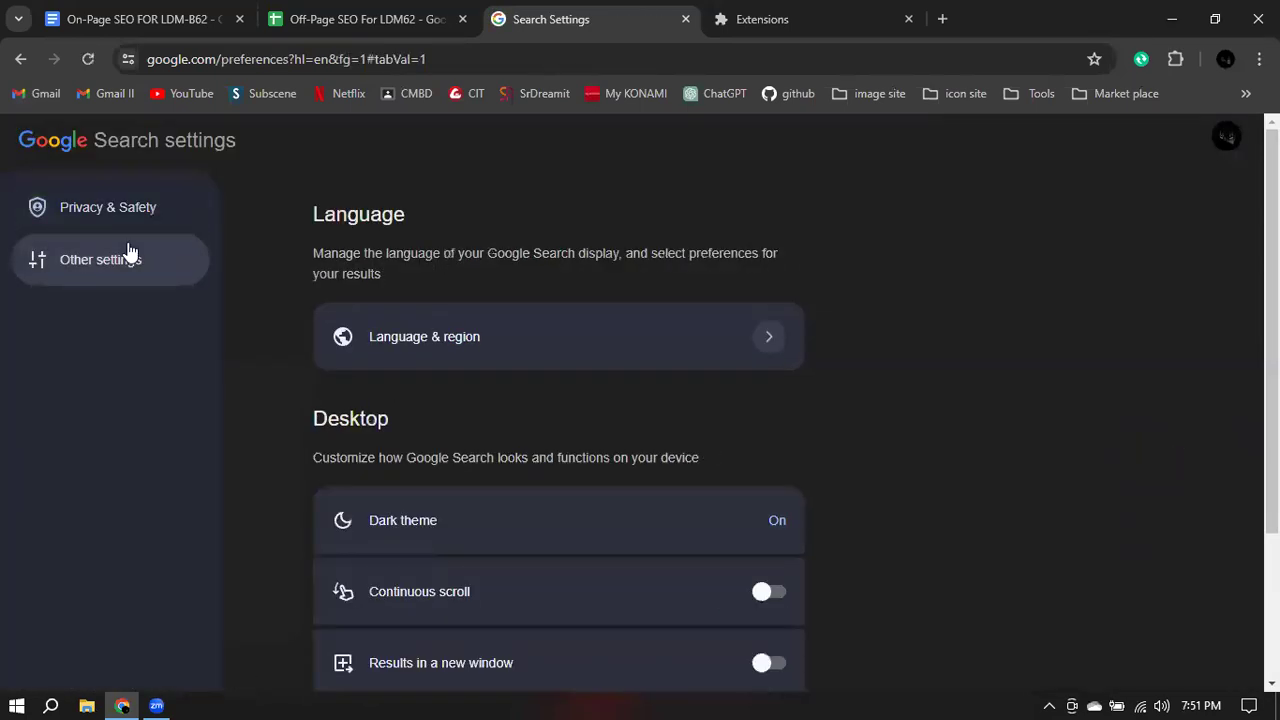
pyautogui.scroll(-3, 532, 384)
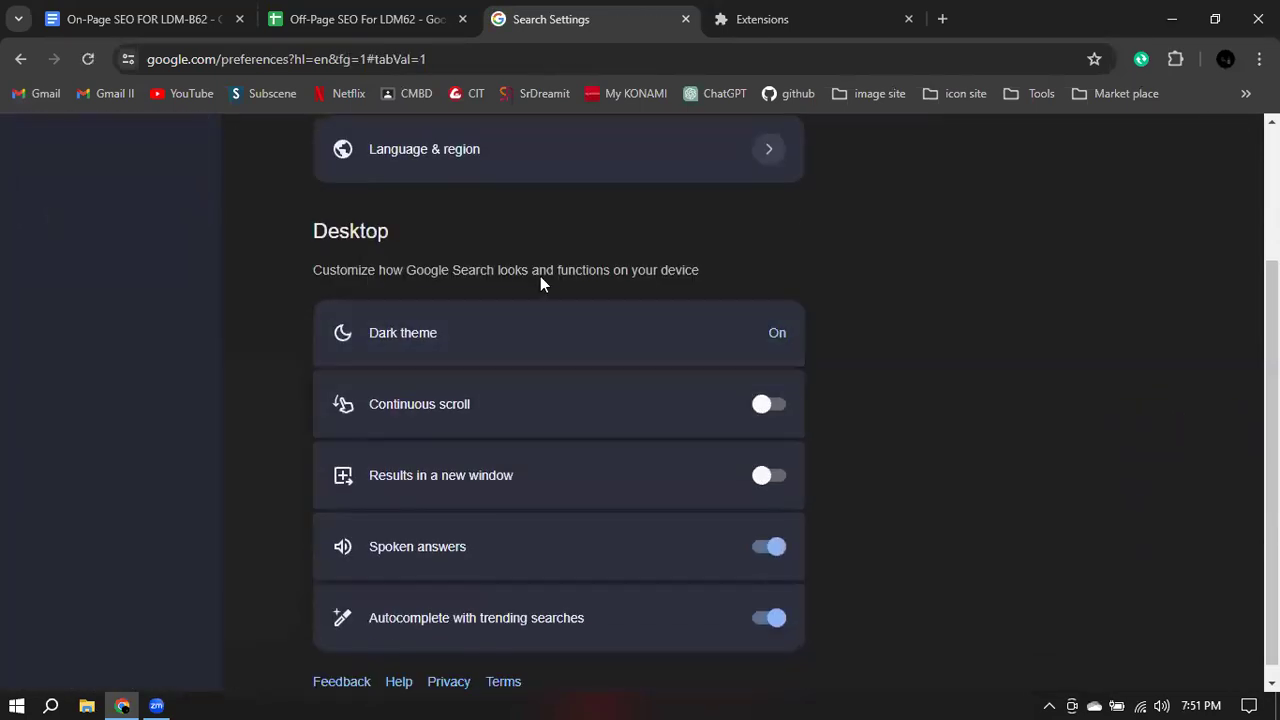
pyautogui.click(607, 160)
pyautogui.scroll(-1, 628, 416)
pyautogui.scroll(1, 645, 420)
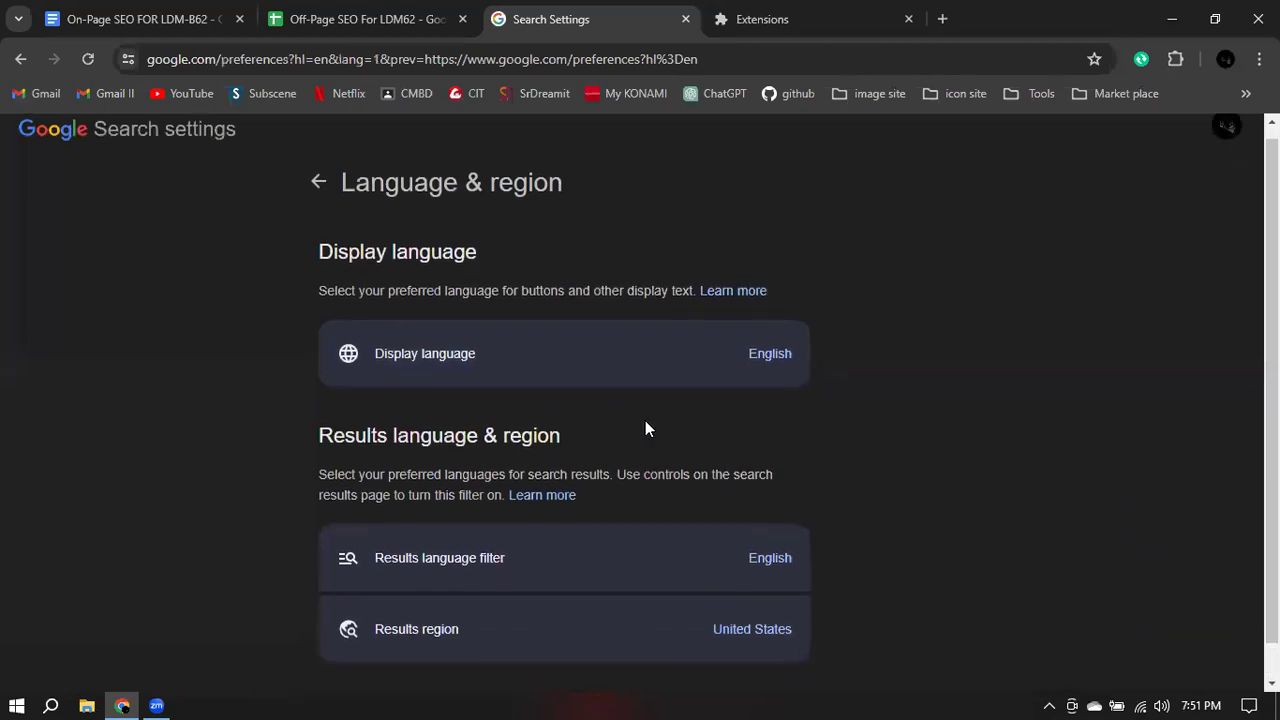
# - Set the Google results region to Bangladesh
pyautogui.click(750, 643)
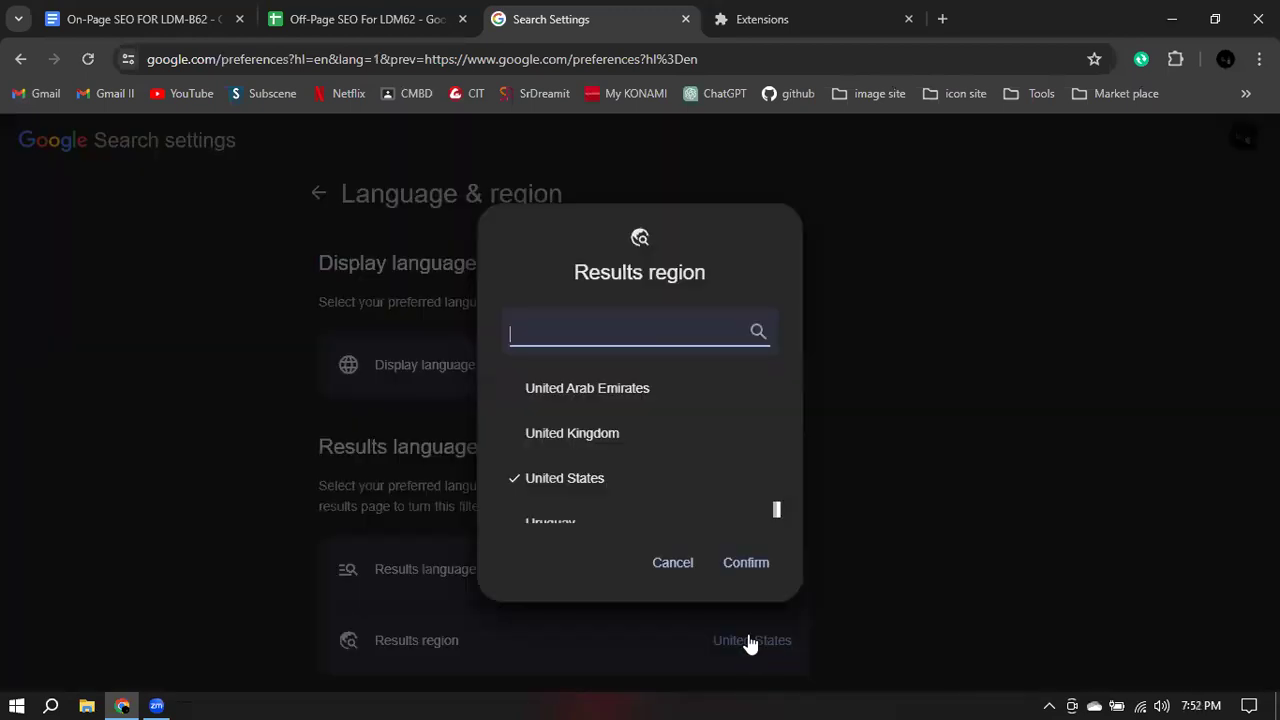
pyautogui.write('ba')
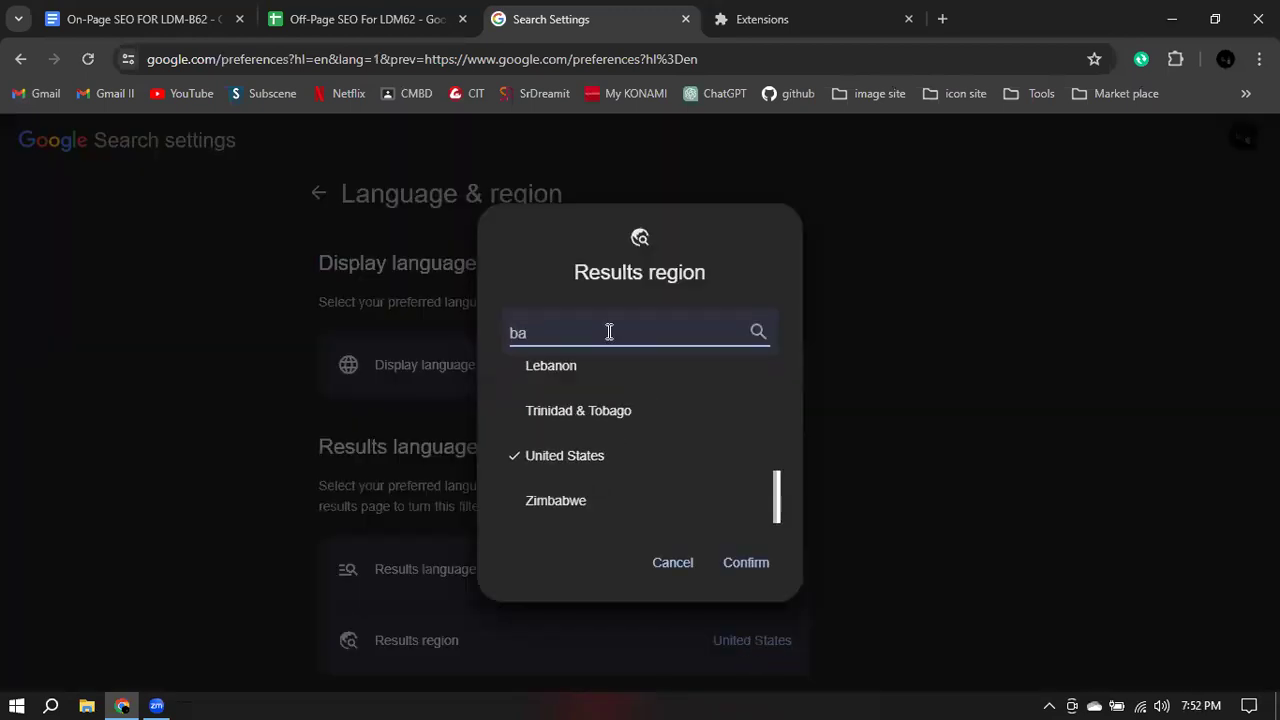
pyautogui.write('n')
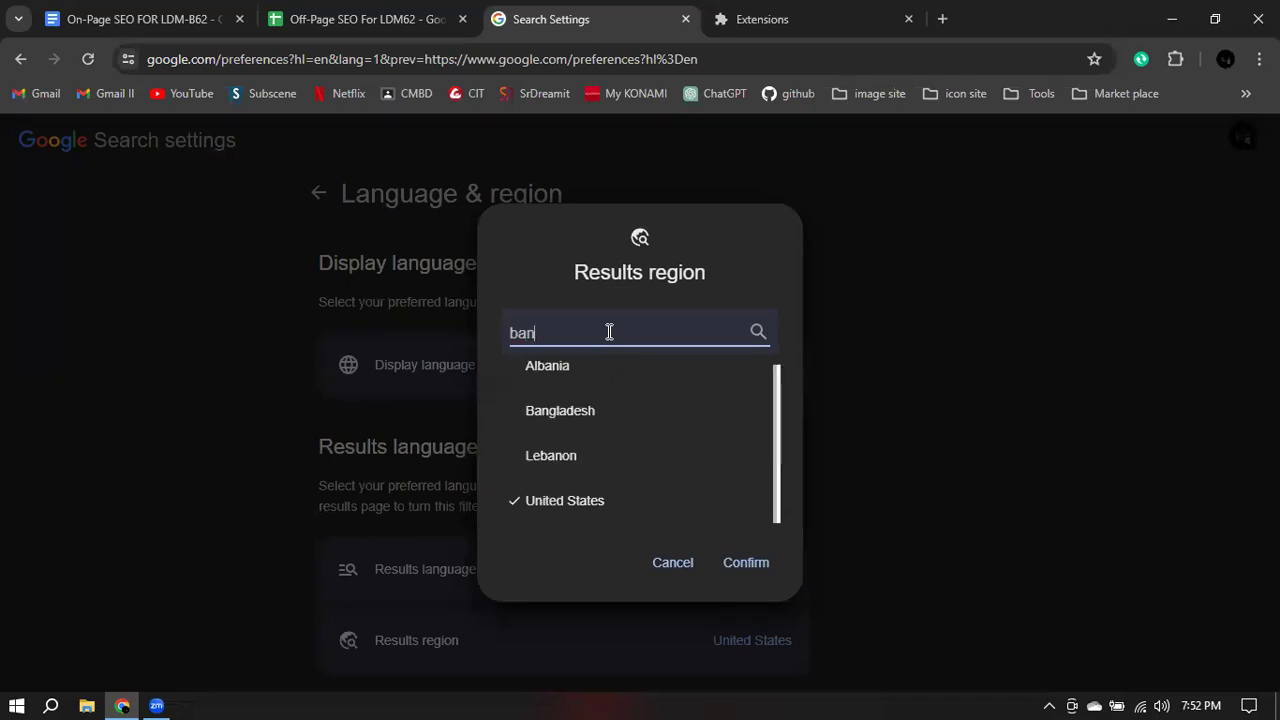
pyautogui.click(574, 409)
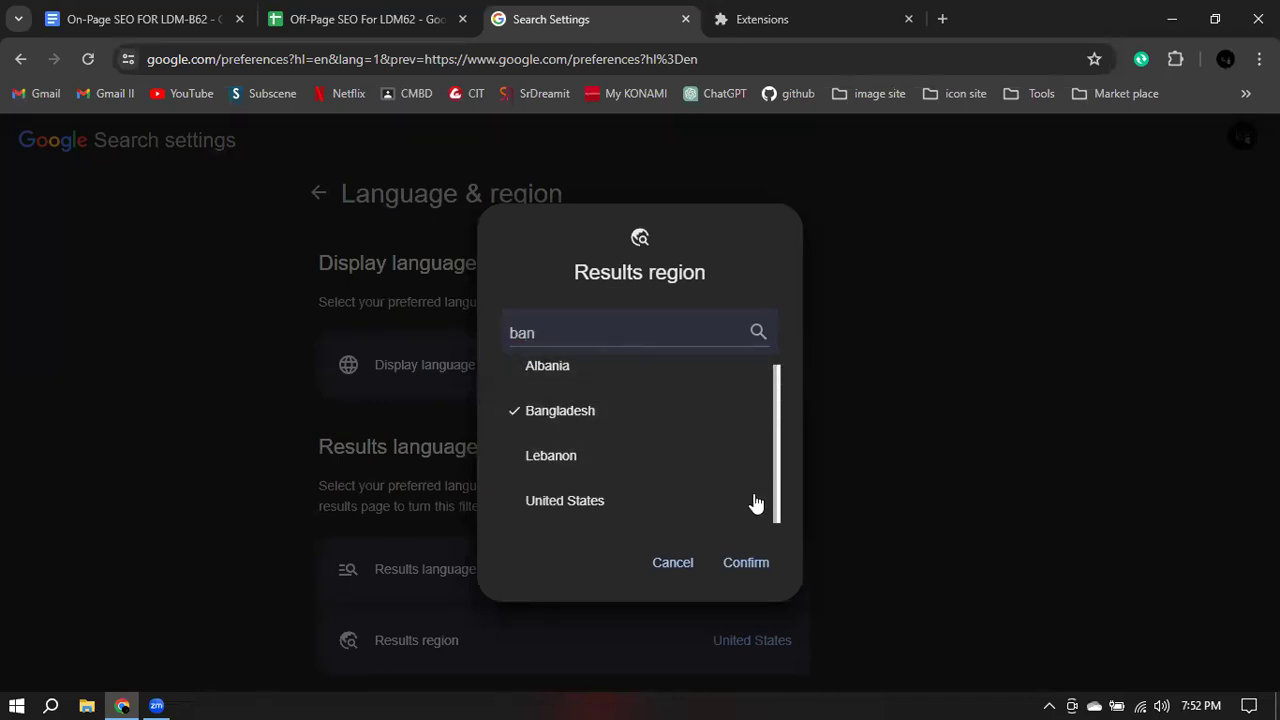
pyautogui.click(746, 562)
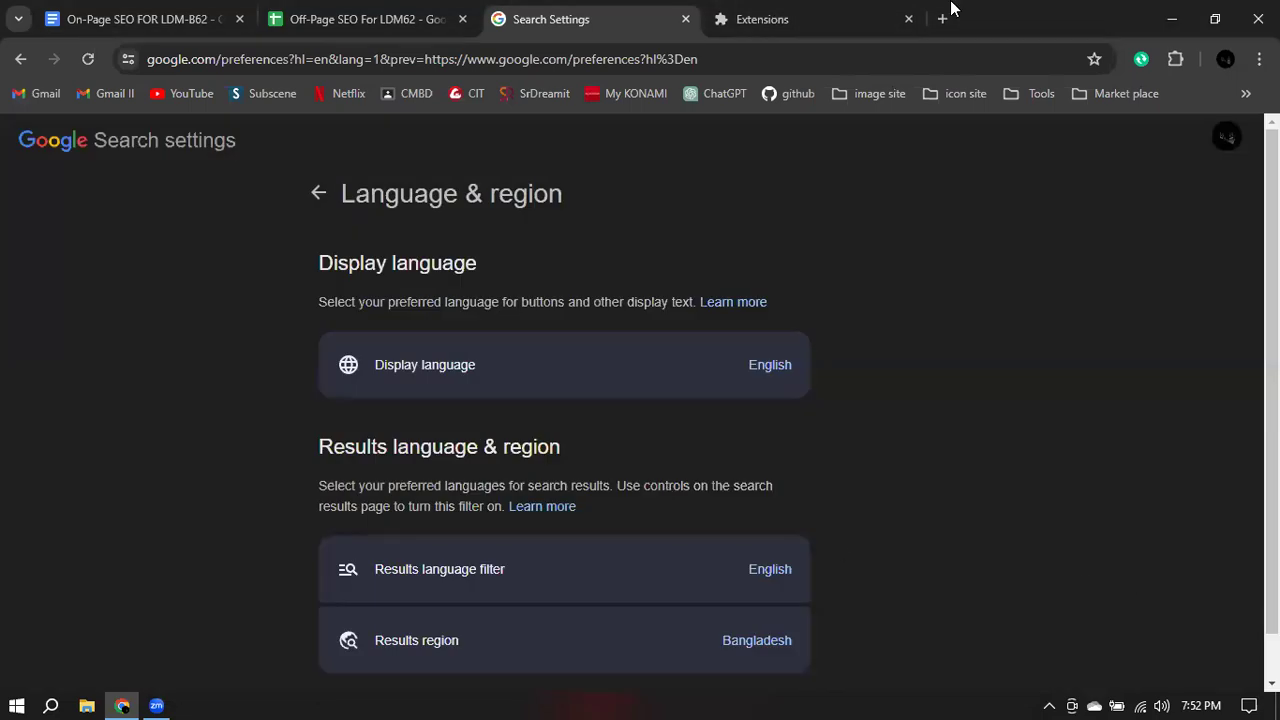
# - Search Google for "monitor" and close the Extensions page
pyautogui.click(628, 58)
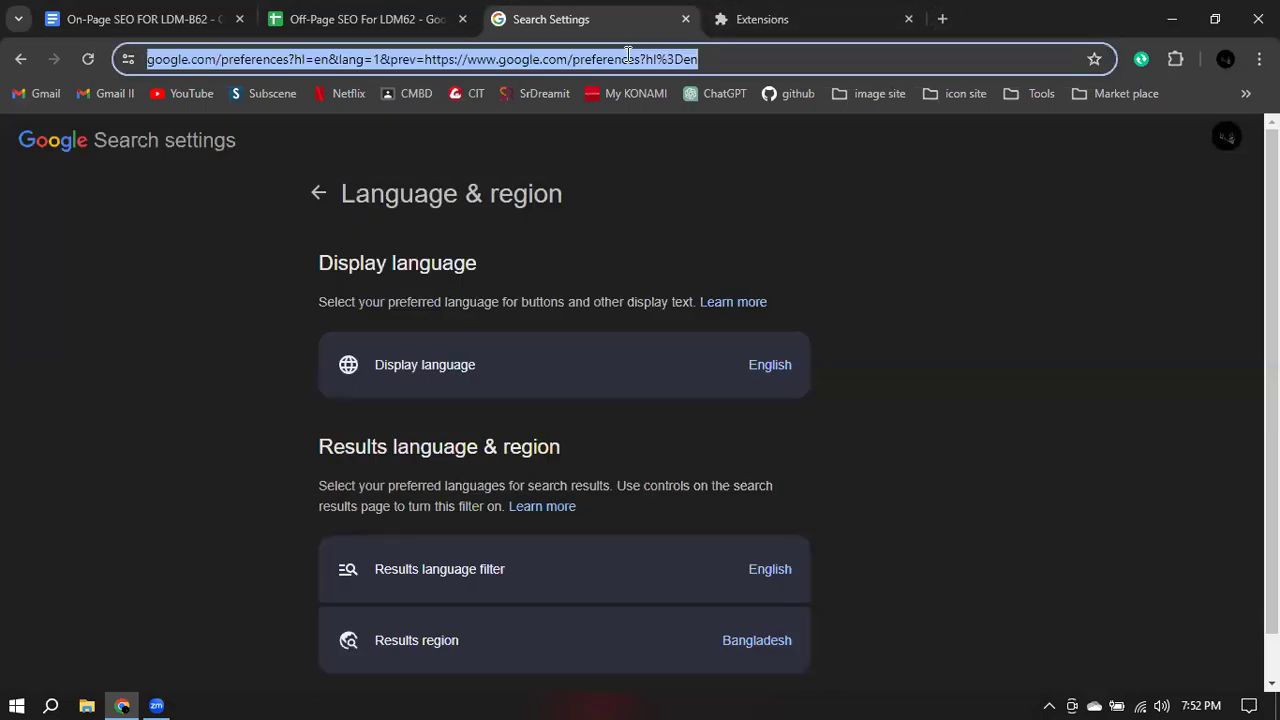
pyautogui.write('monitor')
pyautogui.press('Return')
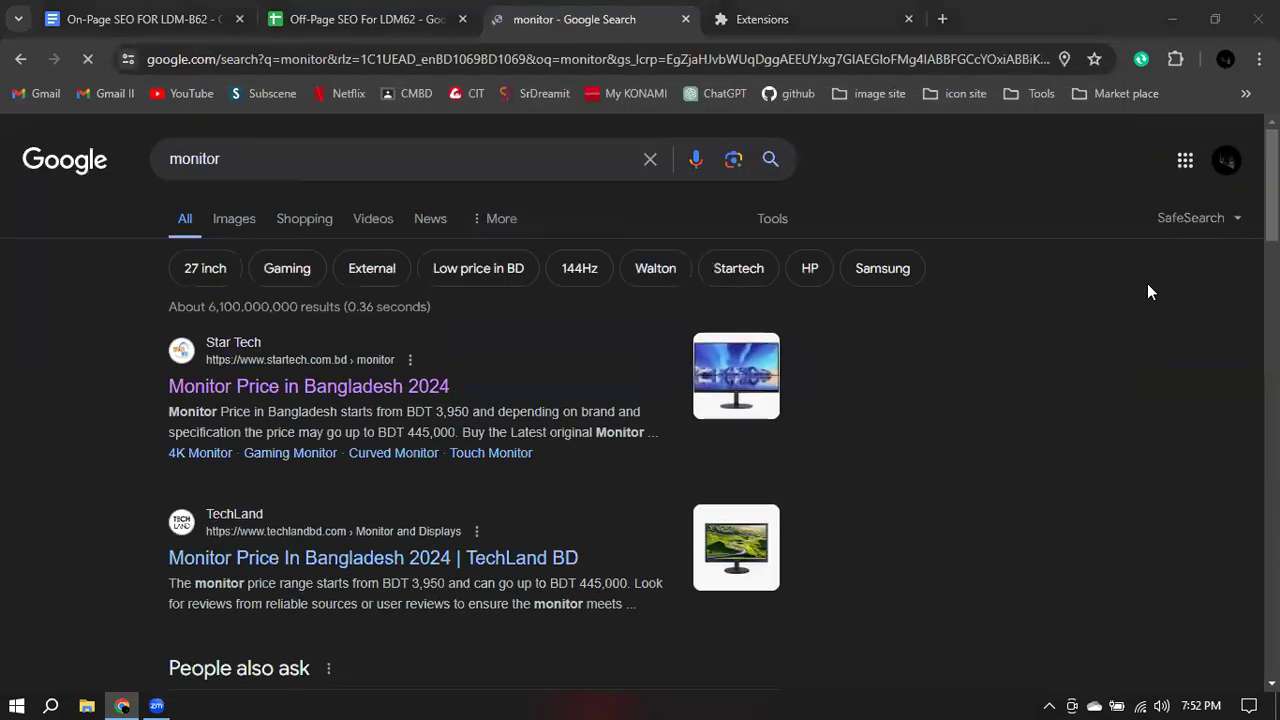
pyautogui.click(885, 19)
pyautogui.click(908, 19)
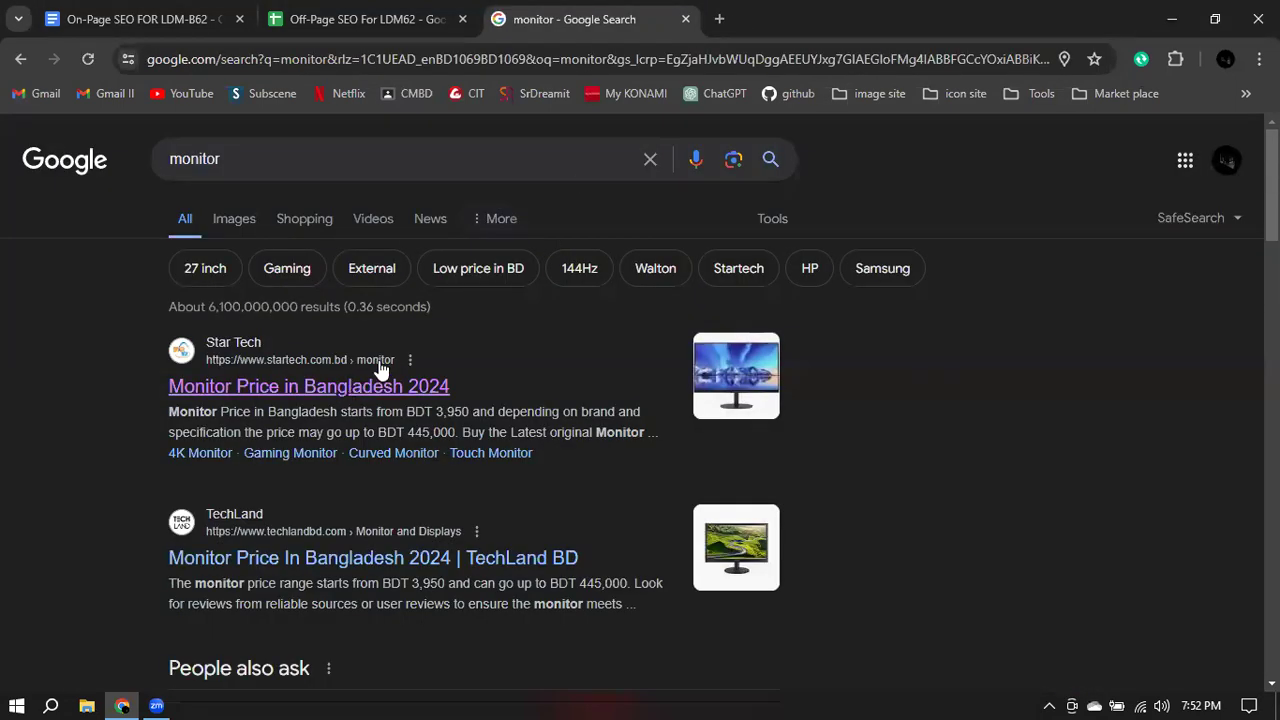
# - Open the Star Tech "Monitor Price in Bangladesh 2024" search result in a new tab
pyautogui.doubleClick(207, 411)
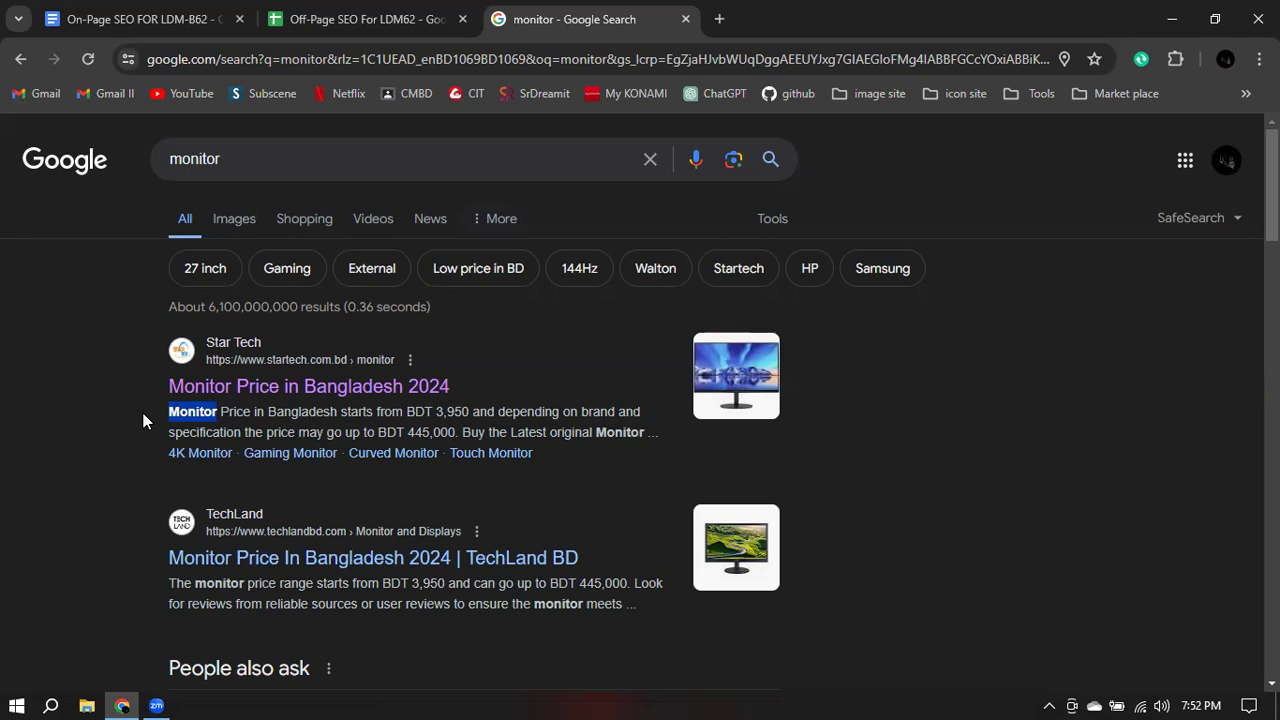
pyautogui.rightClick(377, 403)
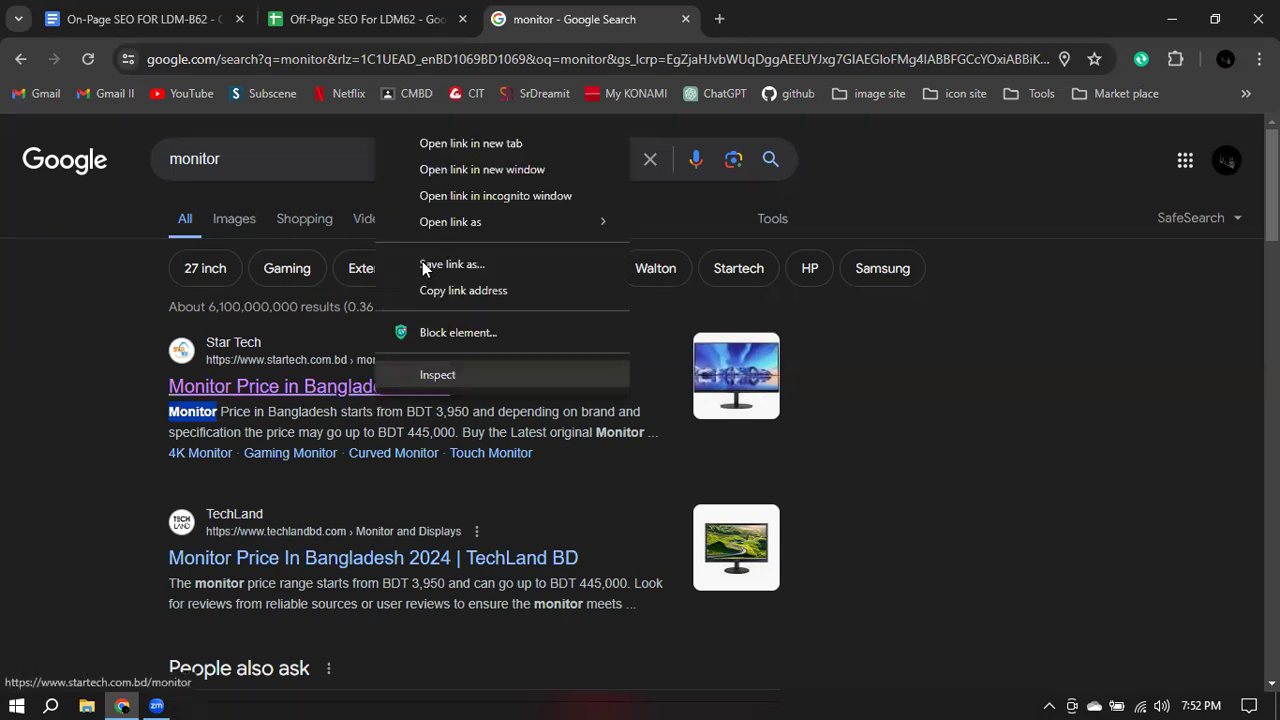
pyautogui.click(450, 141)
pyautogui.click(799, 8)
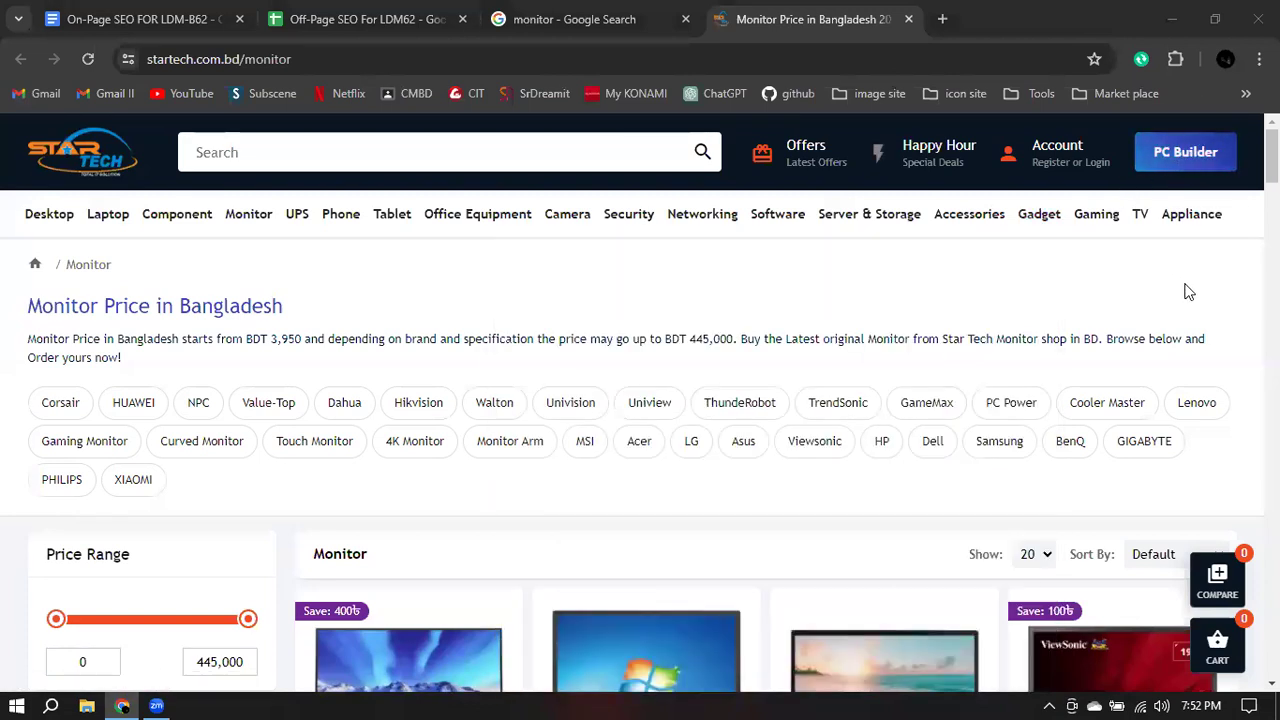
pyautogui.scroll(-2, 1188, 291)
pyautogui.scroll(1, 1188, 290)
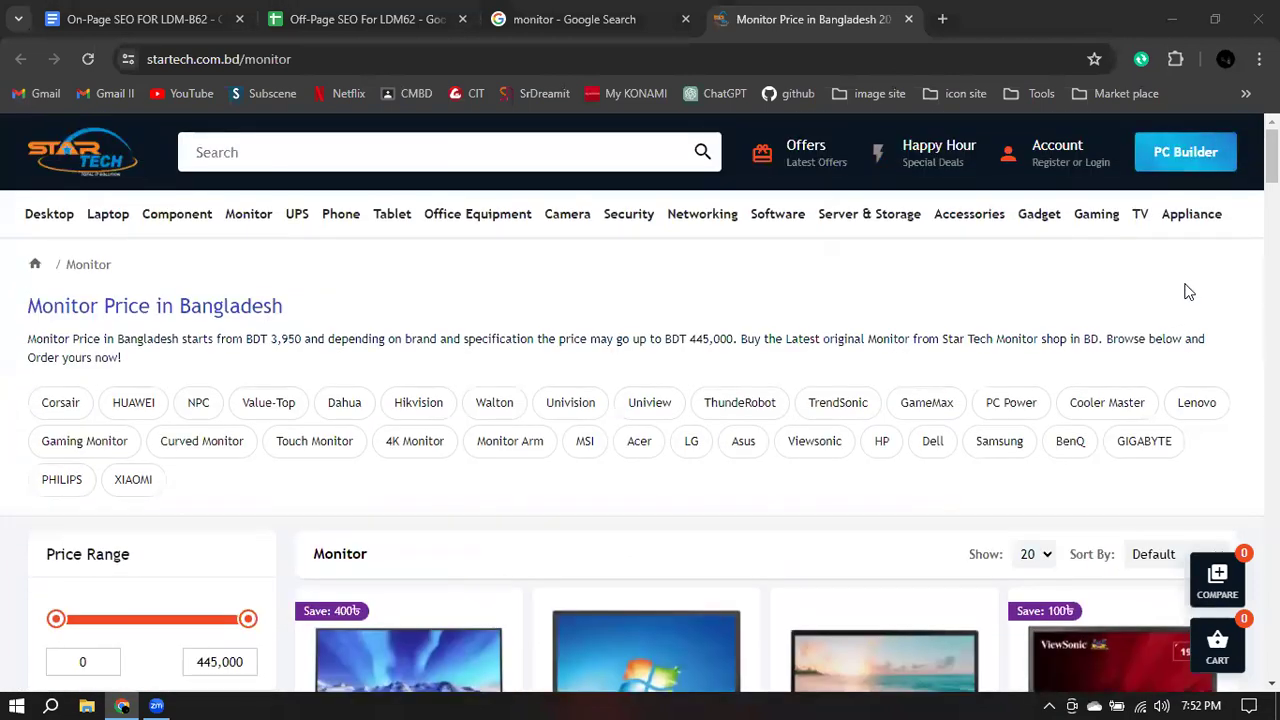
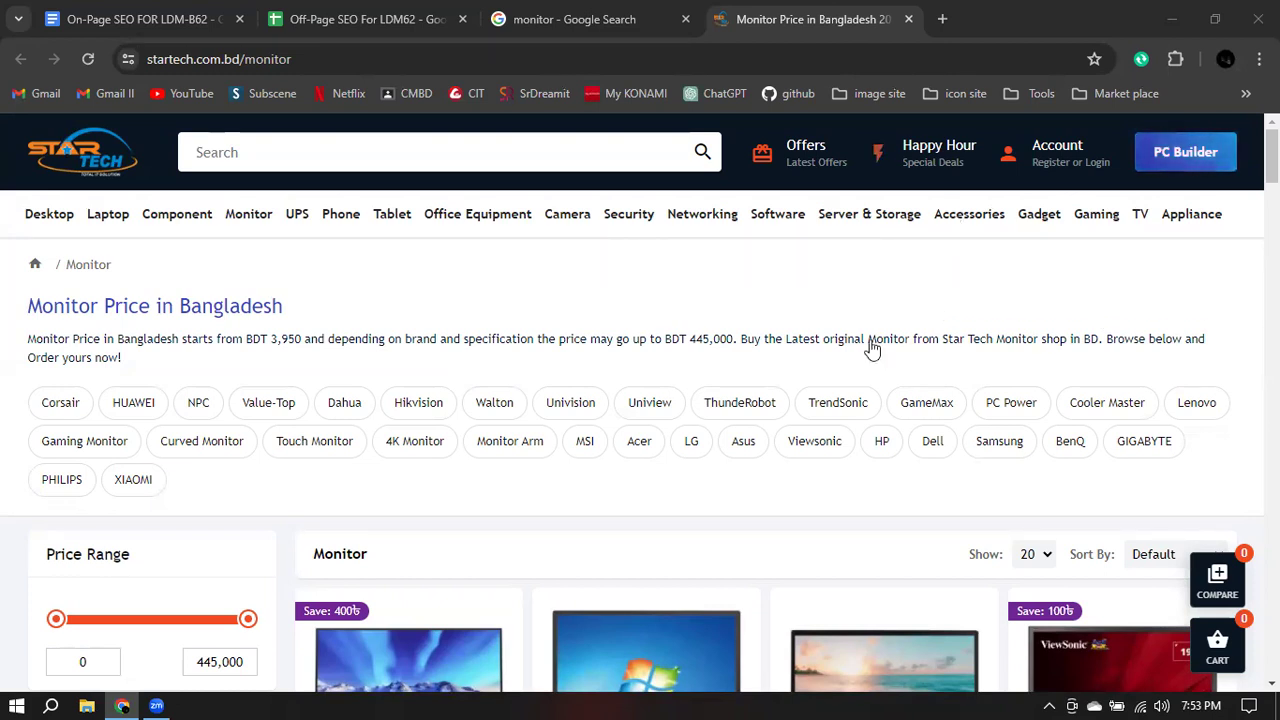
# - Open the HTML source of the Star Tech monitor page and skim it from beginning to end
pyautogui.rightClick(838, 270)
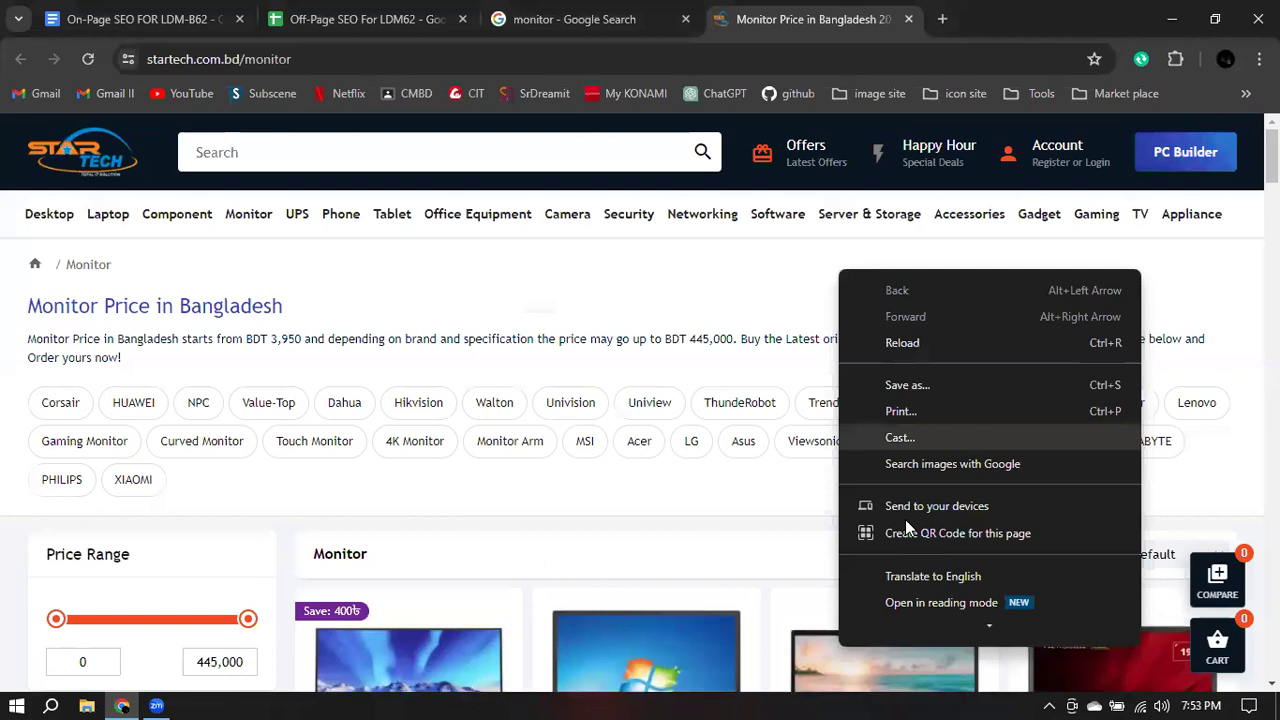
pyautogui.scroll(-2, 962, 527)
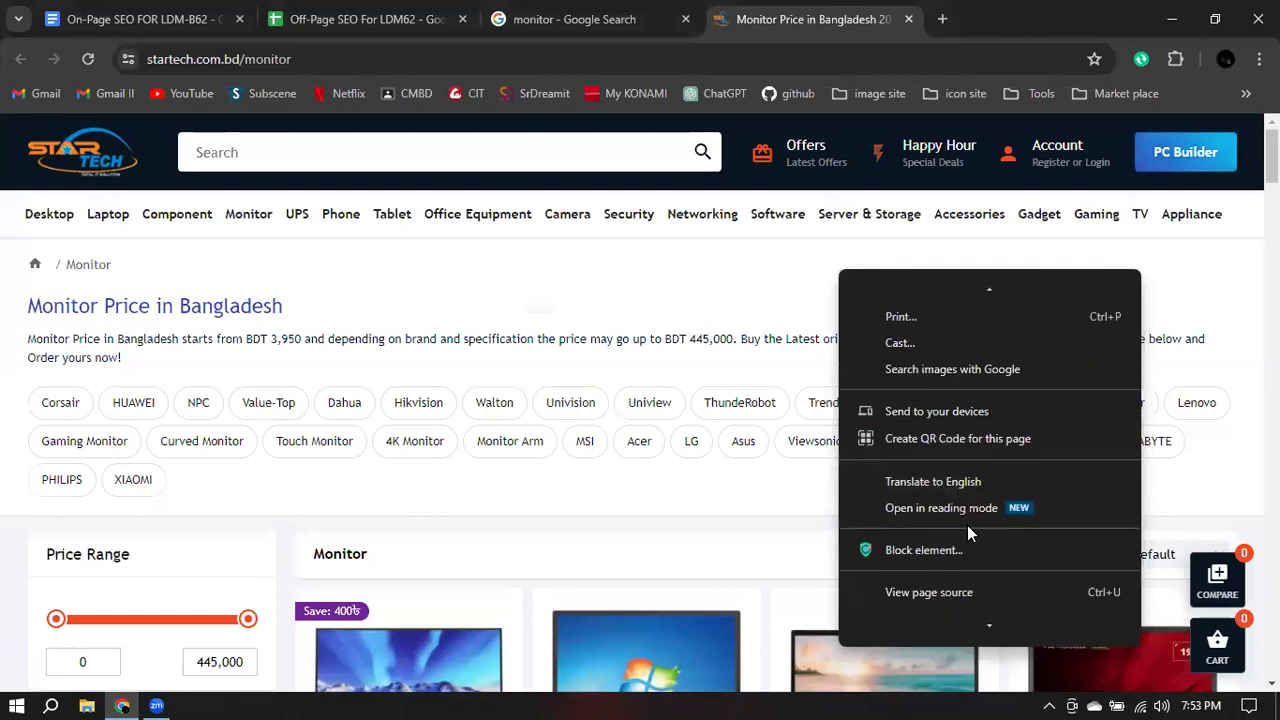
pyautogui.click(948, 605)
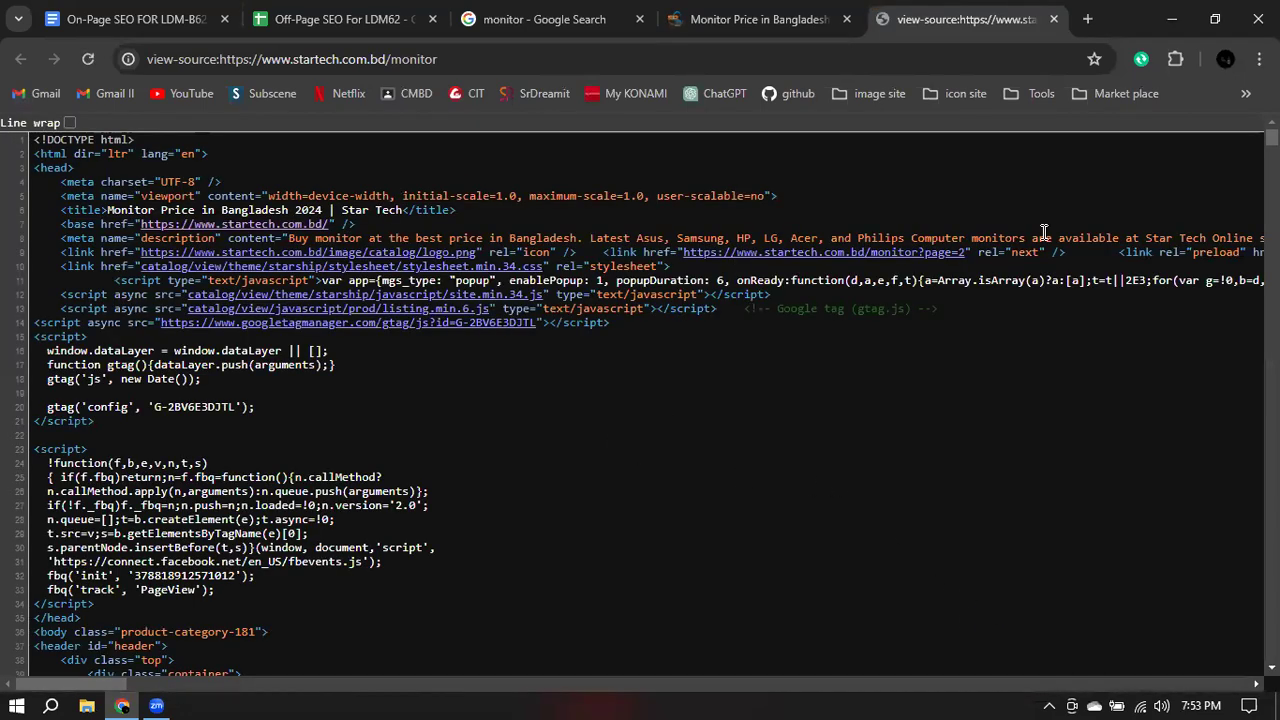
pyautogui.scroll(-13, 590, 463)
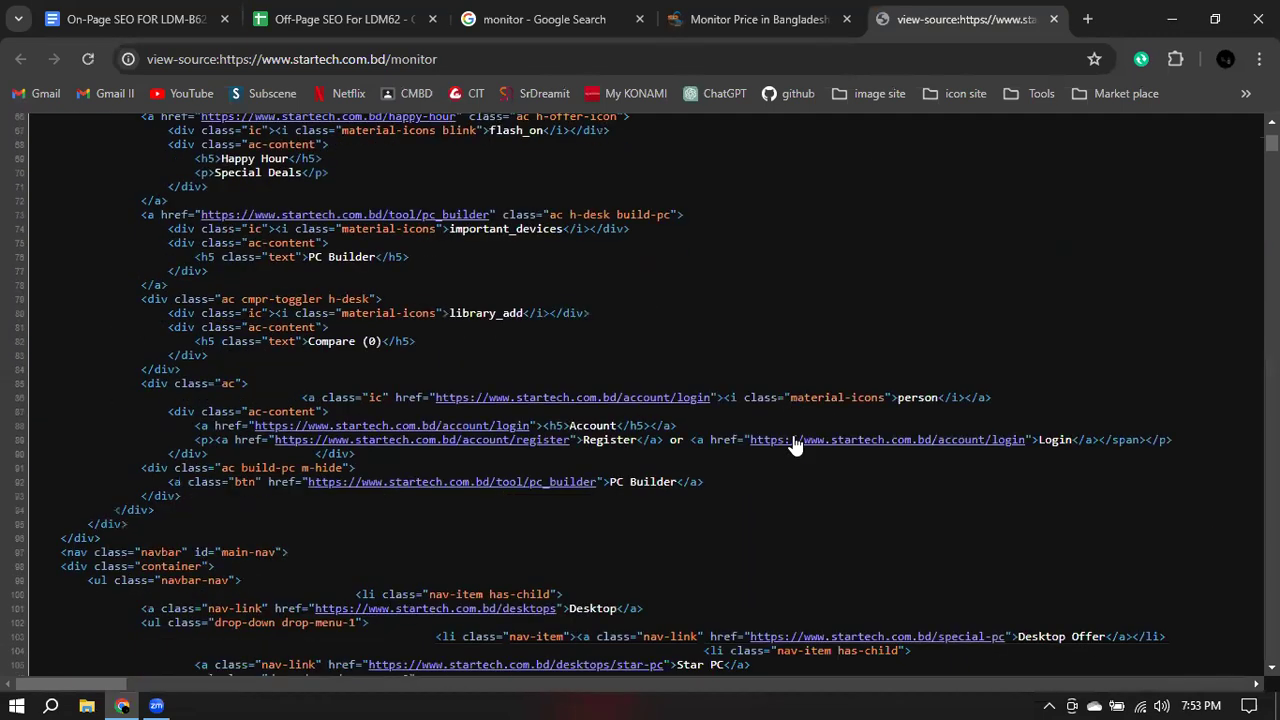
pyautogui.scroll(-4, 772, 375)
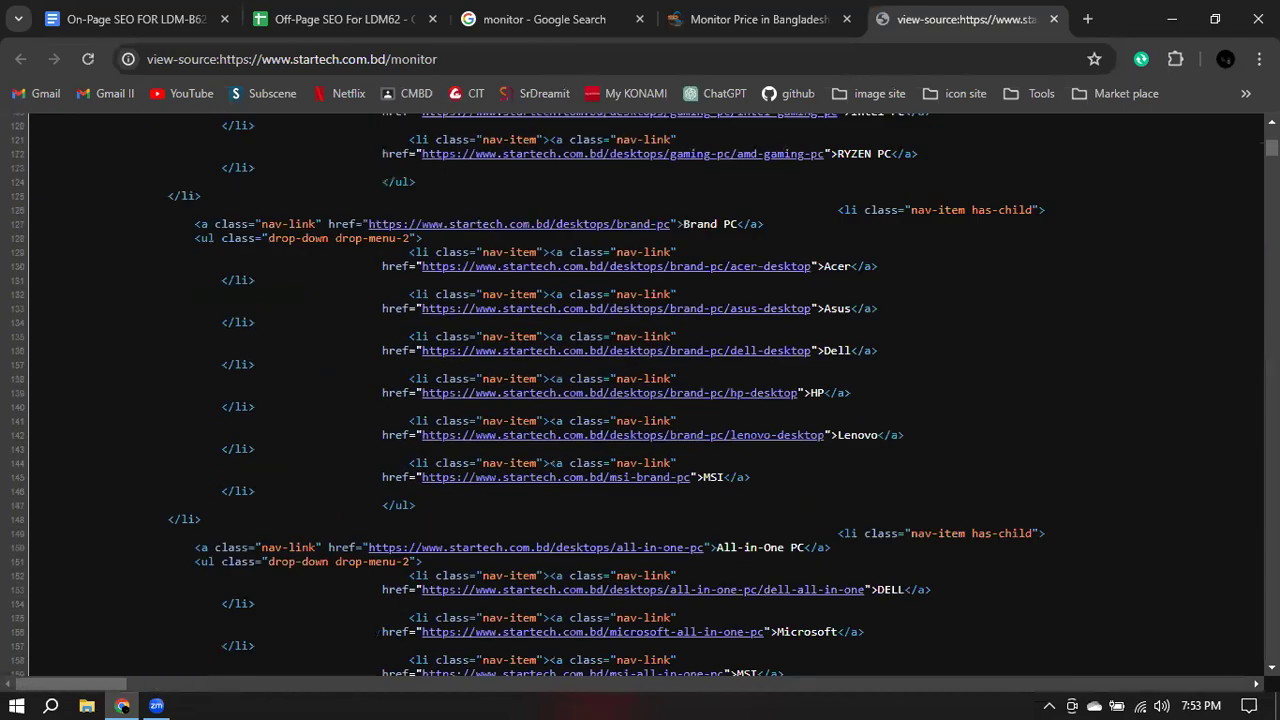
pyautogui.moveTo(1271, 148); pyautogui.dragTo(1271, 651)
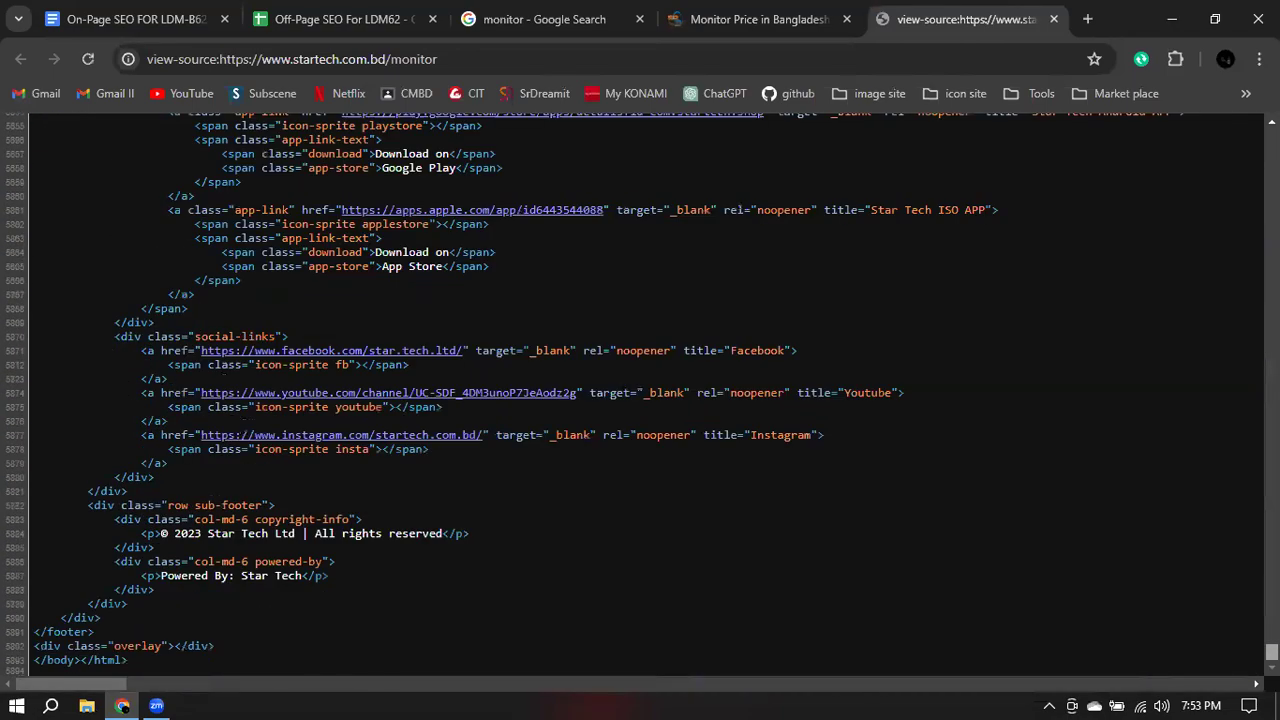
pyautogui.moveTo(1271, 651); pyautogui.dragTo(1271, 135)
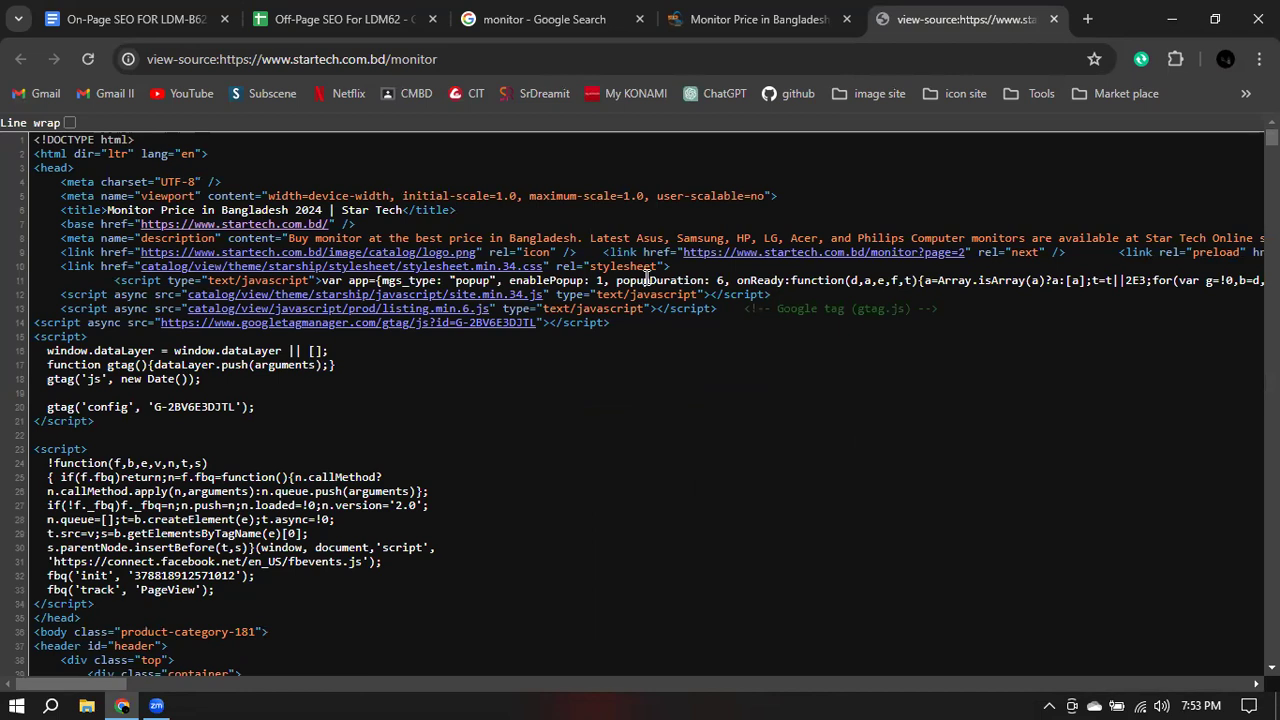
# - In the On-Page SEO document, add the line "Must follow this tags" below the keyword list, followed by an indented new line
pyautogui.click(340, 19)
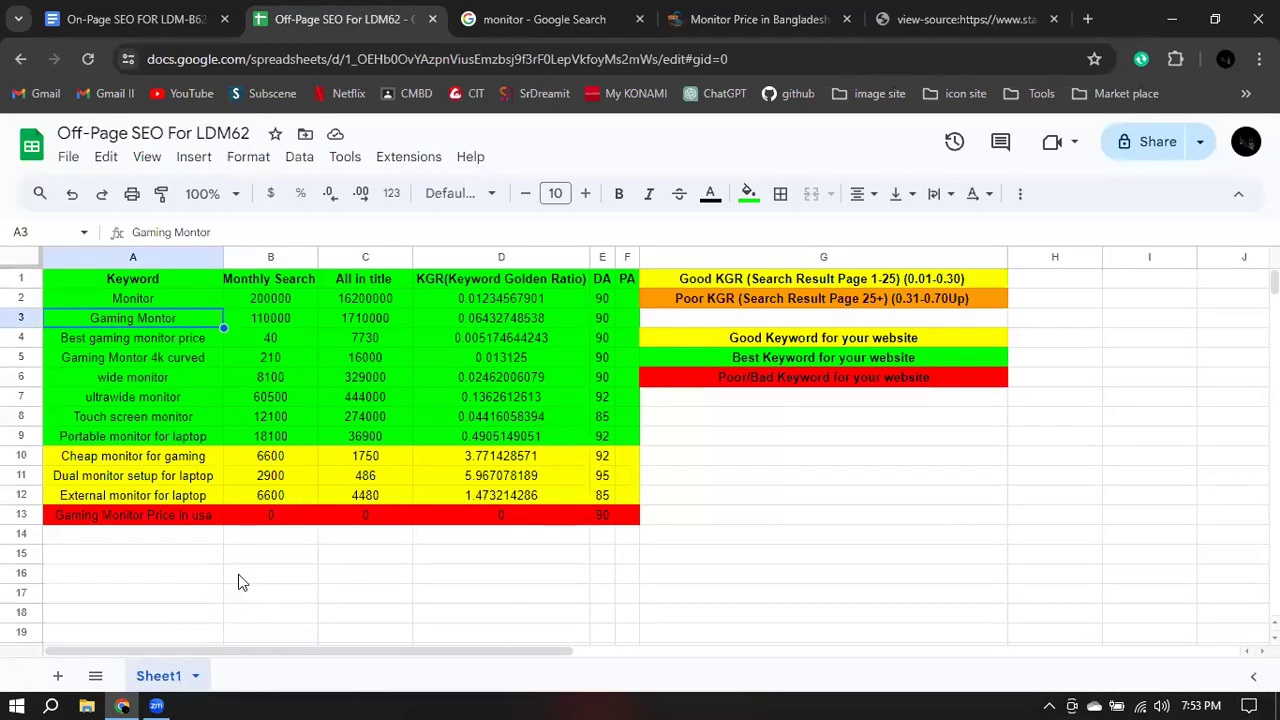
pyautogui.scroll(-3, 238, 574)
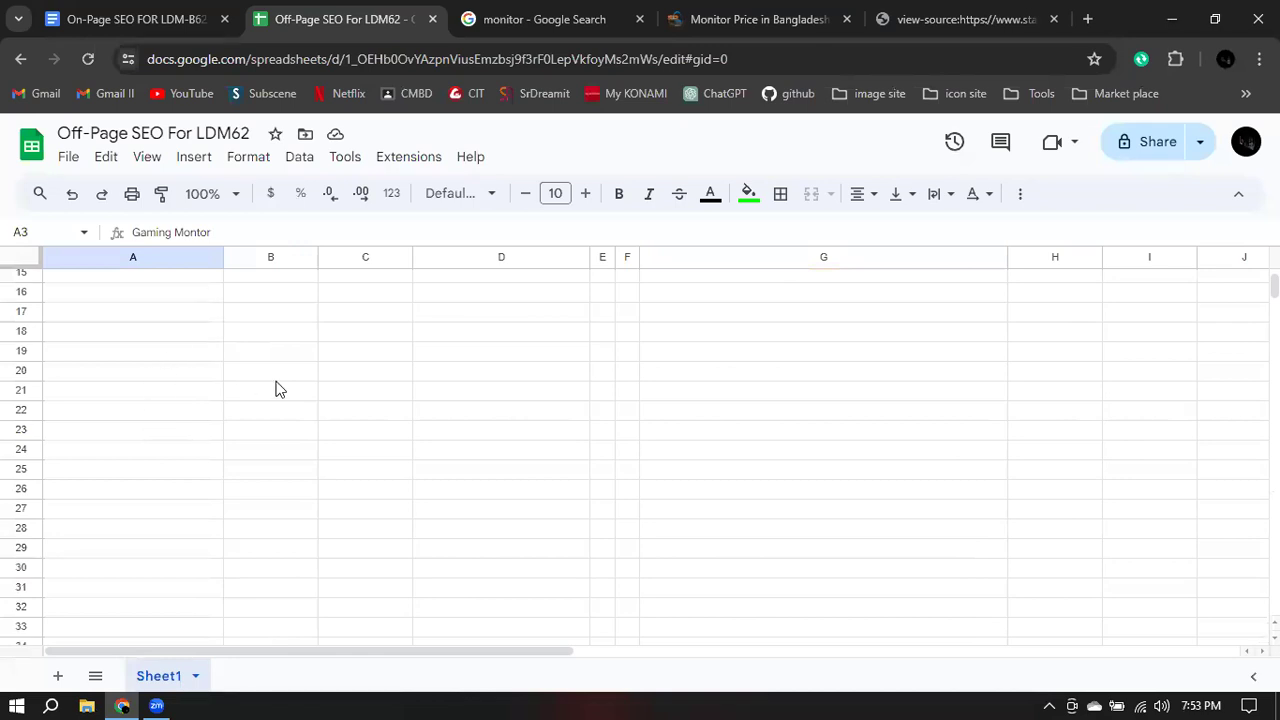
pyautogui.click(130, 19)
pyautogui.scroll(-3, 477, 566)
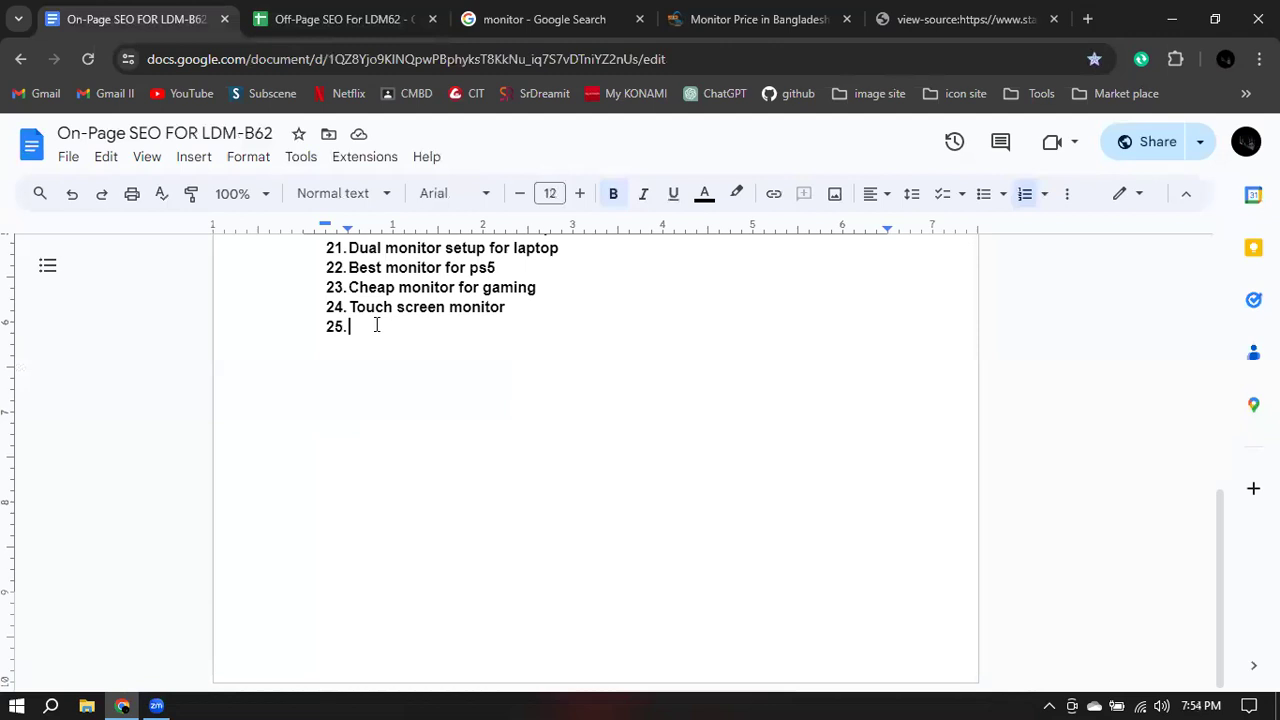
pyautogui.press('Return')
pyautogui.press('Return')
pyautogui.press('Return')
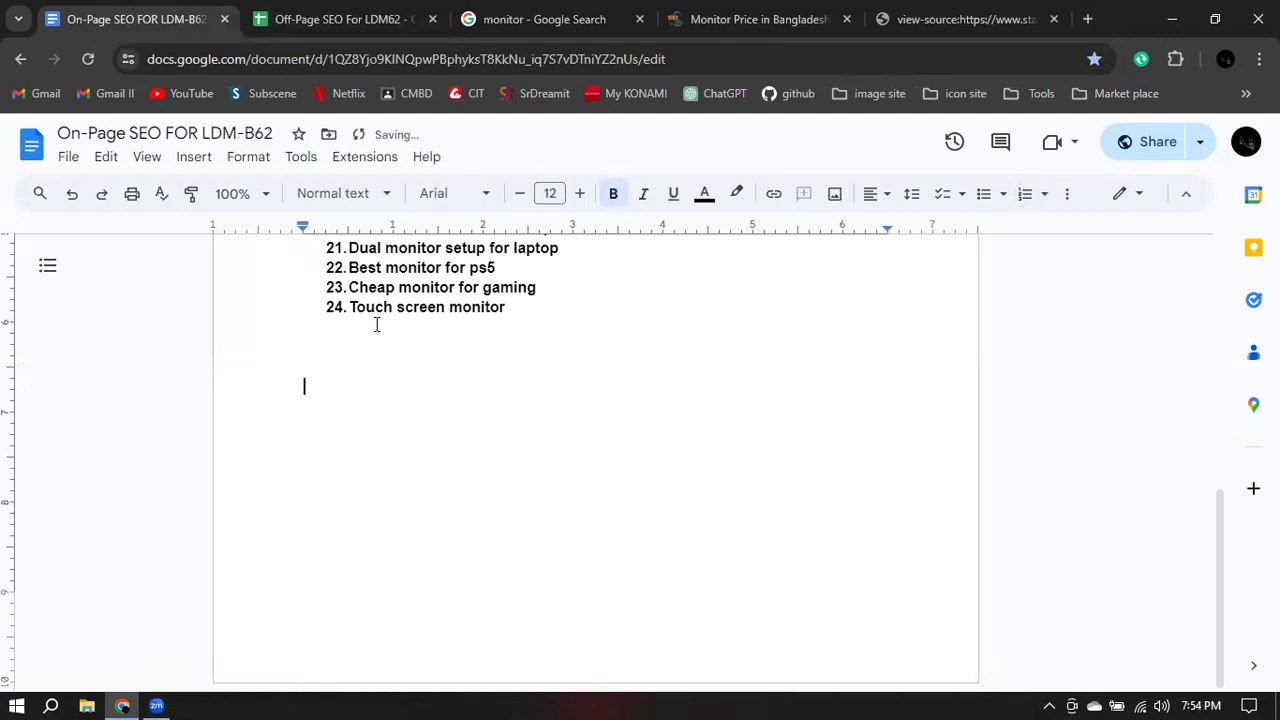
pyautogui.write('Must follow this tags')
pyautogui.press('Return')
pyautogui.press('Tab')
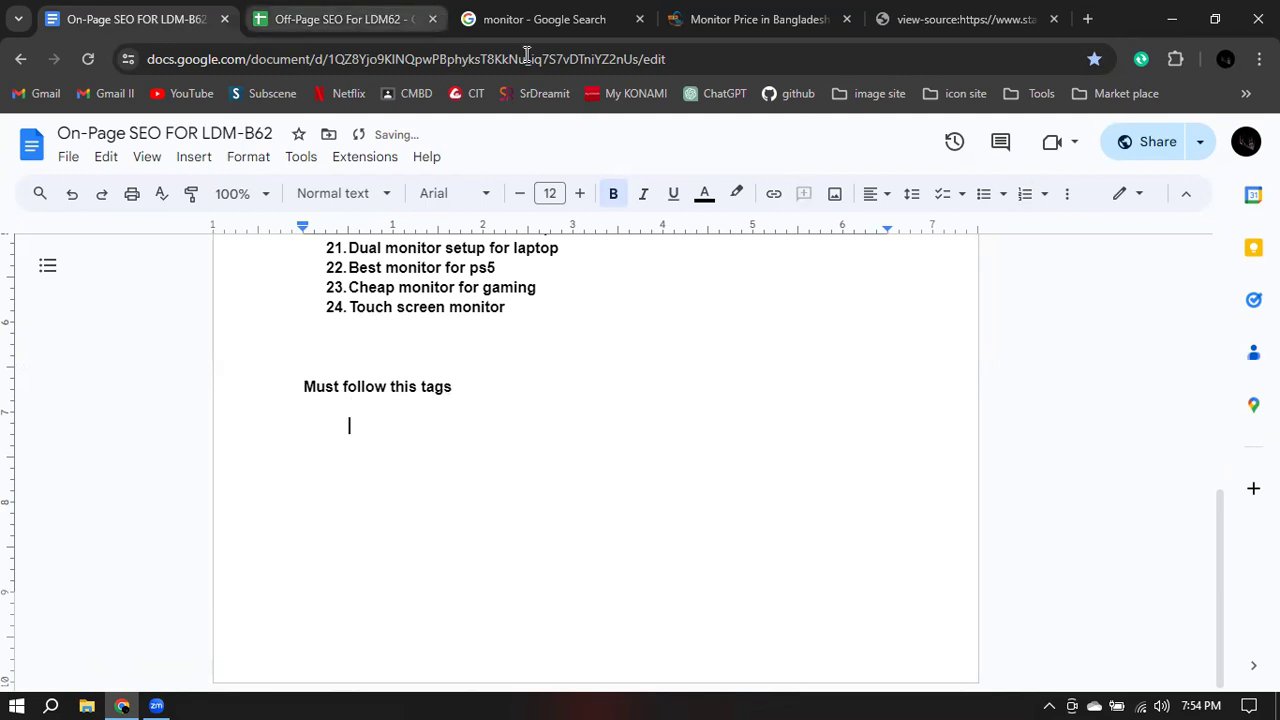
# - Copy the opening <title> tag from the Star Tech page source into the indented line under "Must follow this tags"
pyautogui.click(780, 17)
pyautogui.click(975, 18)
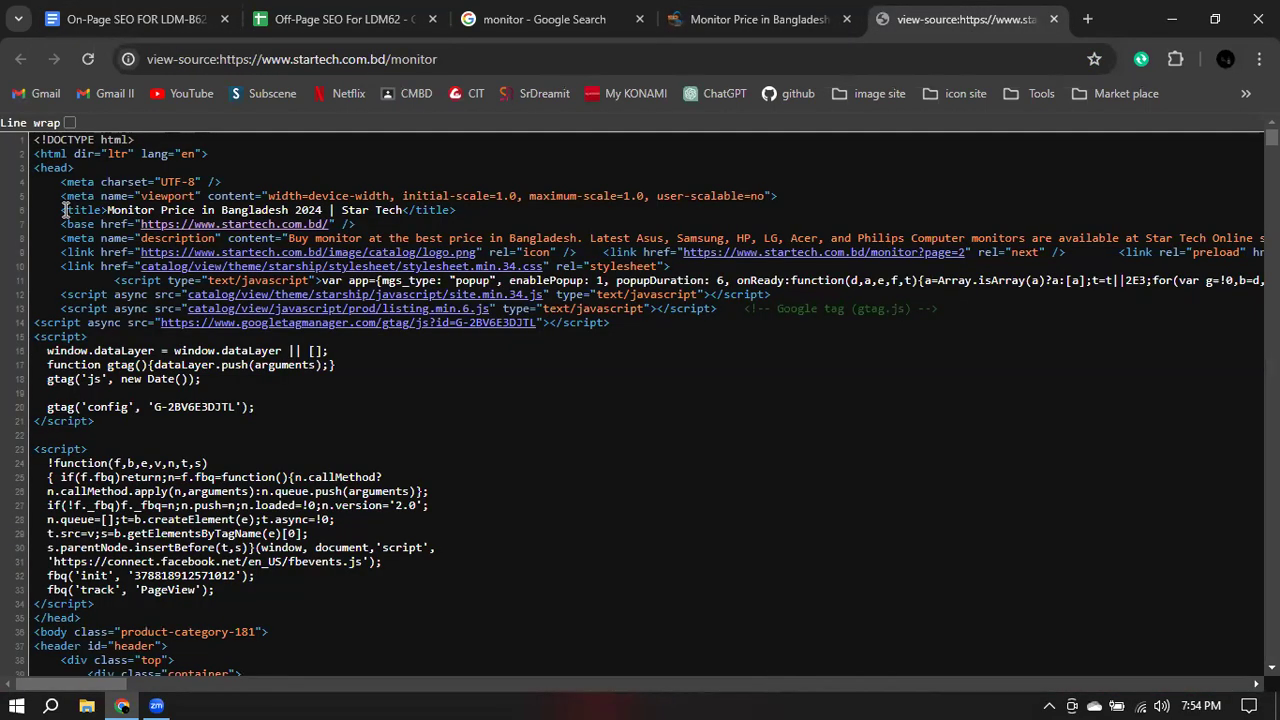
pyautogui.moveTo(62, 214); pyautogui.dragTo(110, 211)
pyautogui.hotkey('ctrl', 'c')
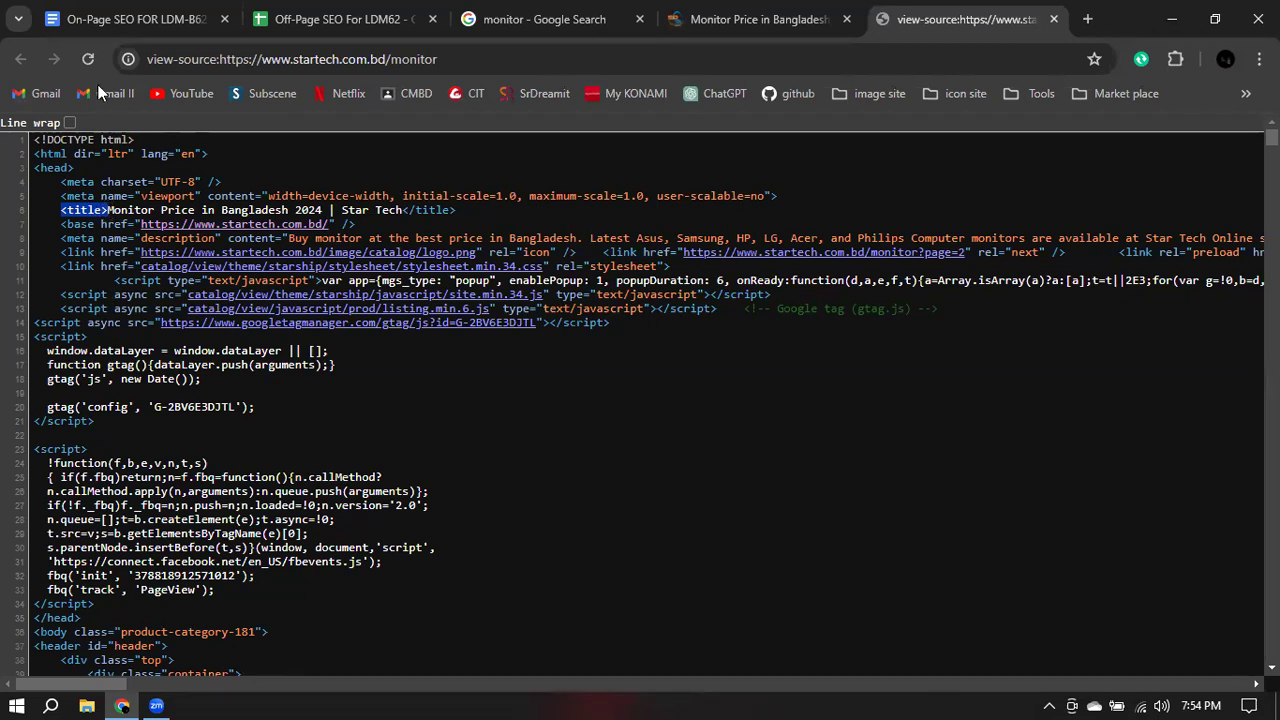
pyautogui.click(157, 17)
pyautogui.click(395, 480)
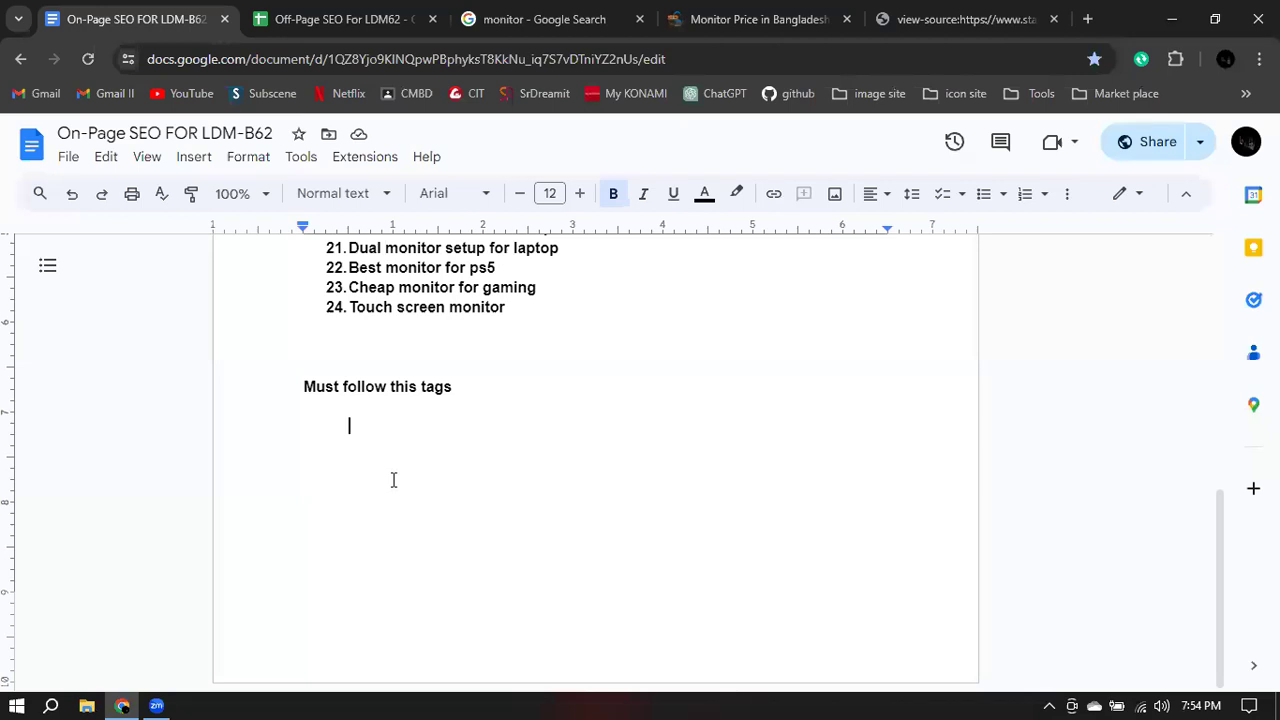
pyautogui.hotkey('ctrl', 'v')
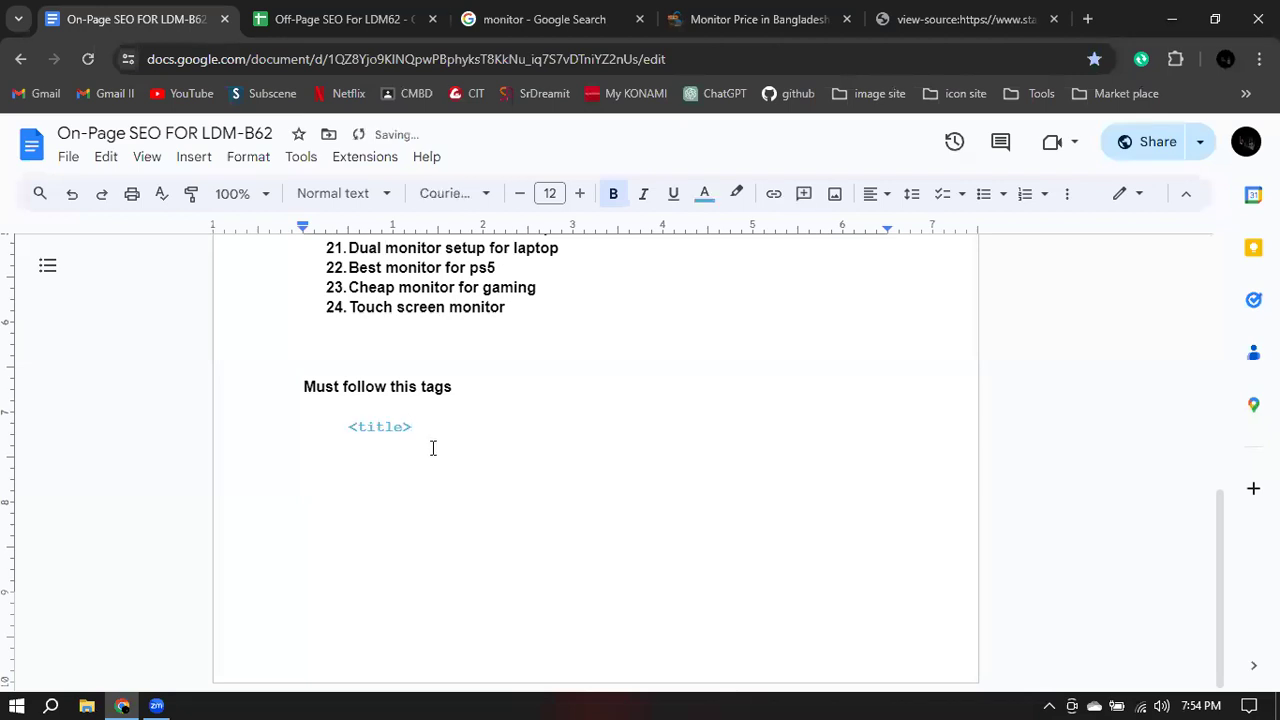
# - Examine the title and description snippet of the Star Tech result in the Google results for "monitor"
pyautogui.click(975, 18)
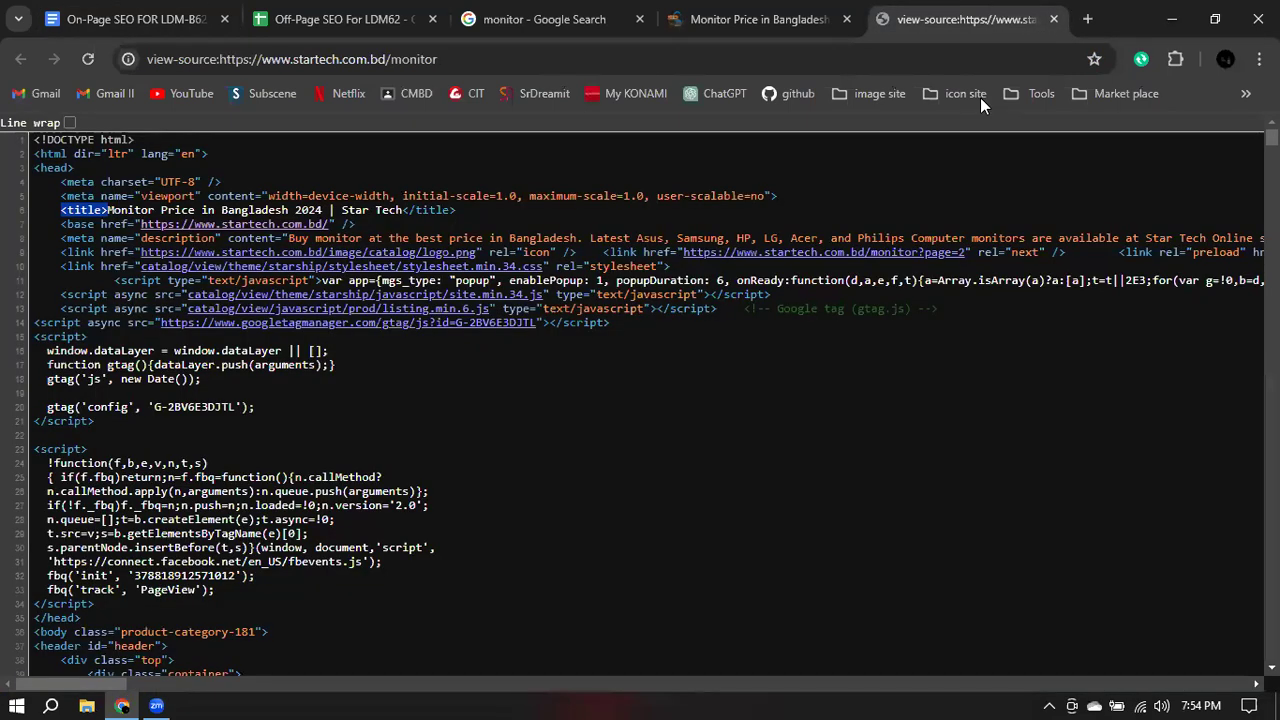
pyautogui.click(838, 456)
pyautogui.click(648, 18)
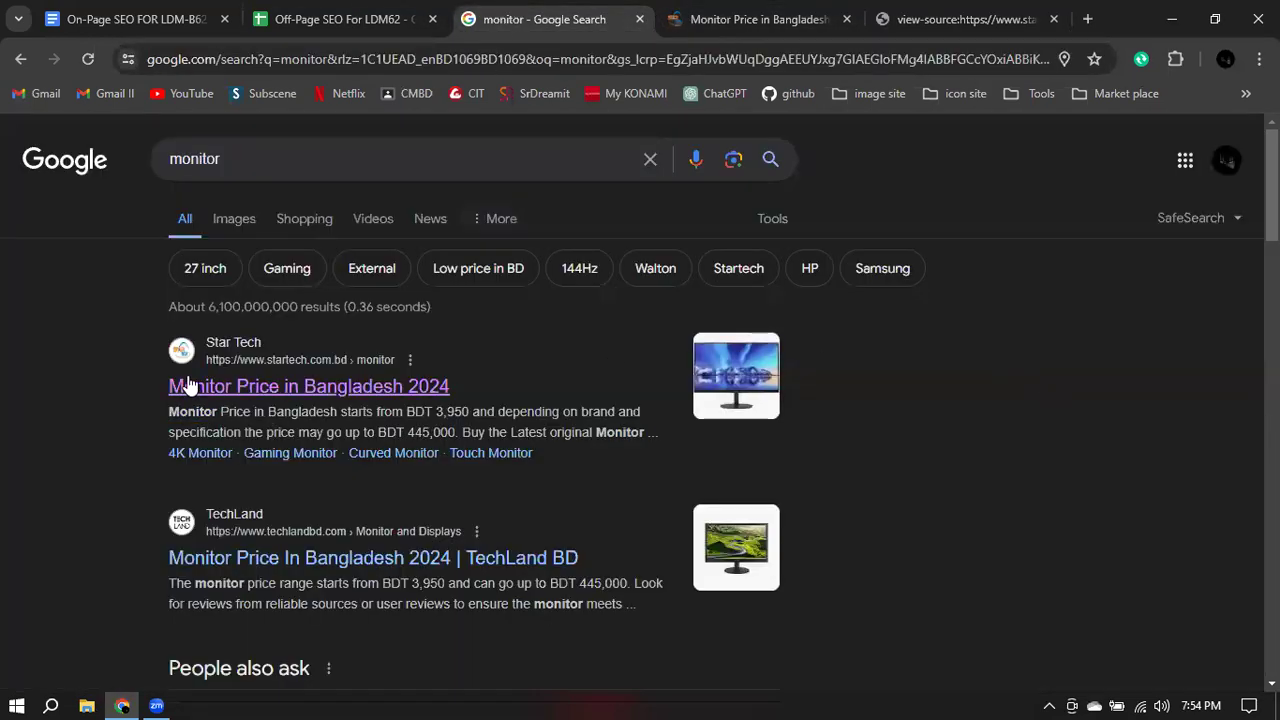
pyautogui.moveTo(165, 411); pyautogui.dragTo(656, 441)
pyautogui.click(933, 460)
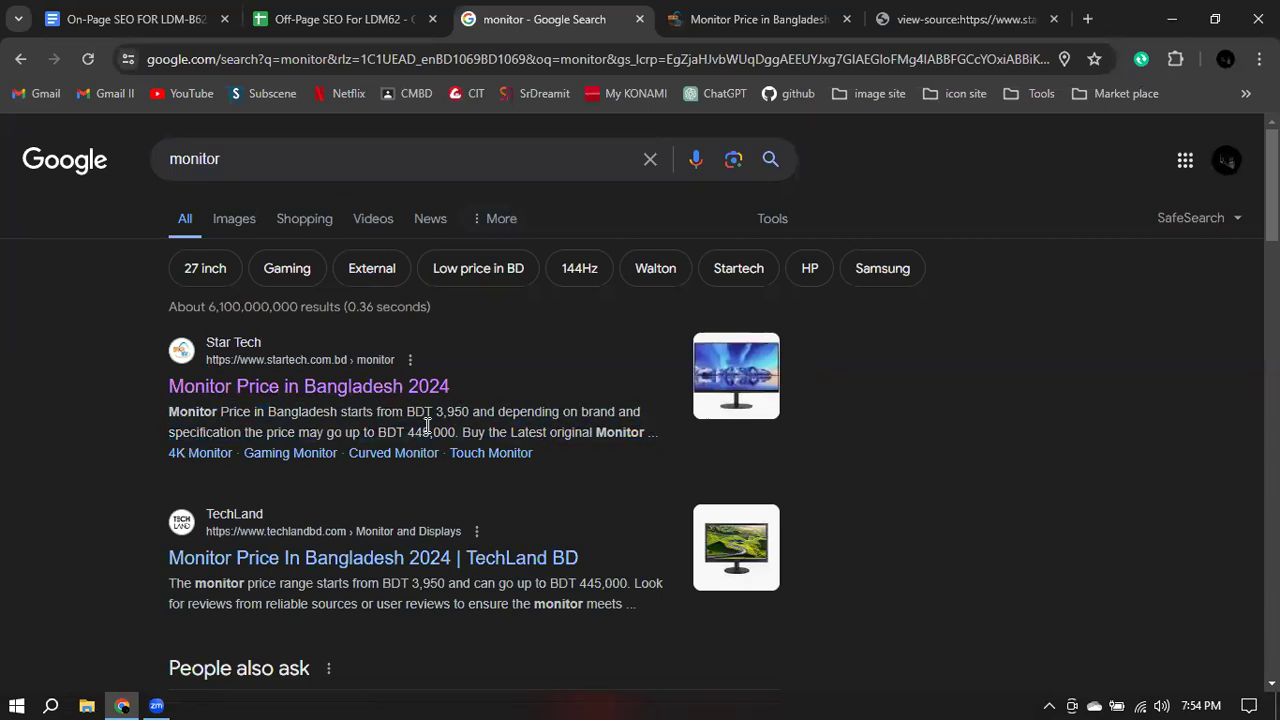
pyautogui.moveTo(596, 434); pyautogui.dragTo(647, 438)
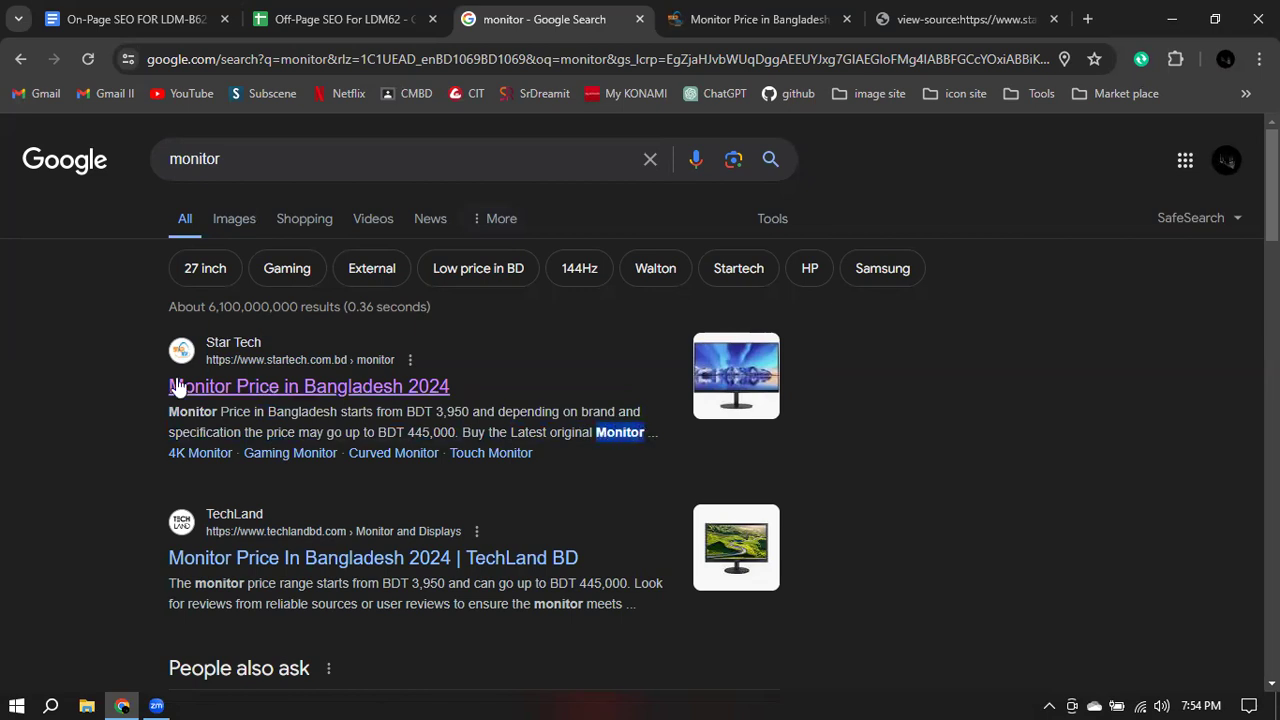
# - Search the Star Tech page source for "monitor", and narrow the search to "monitor price"
pyautogui.click(975, 15)
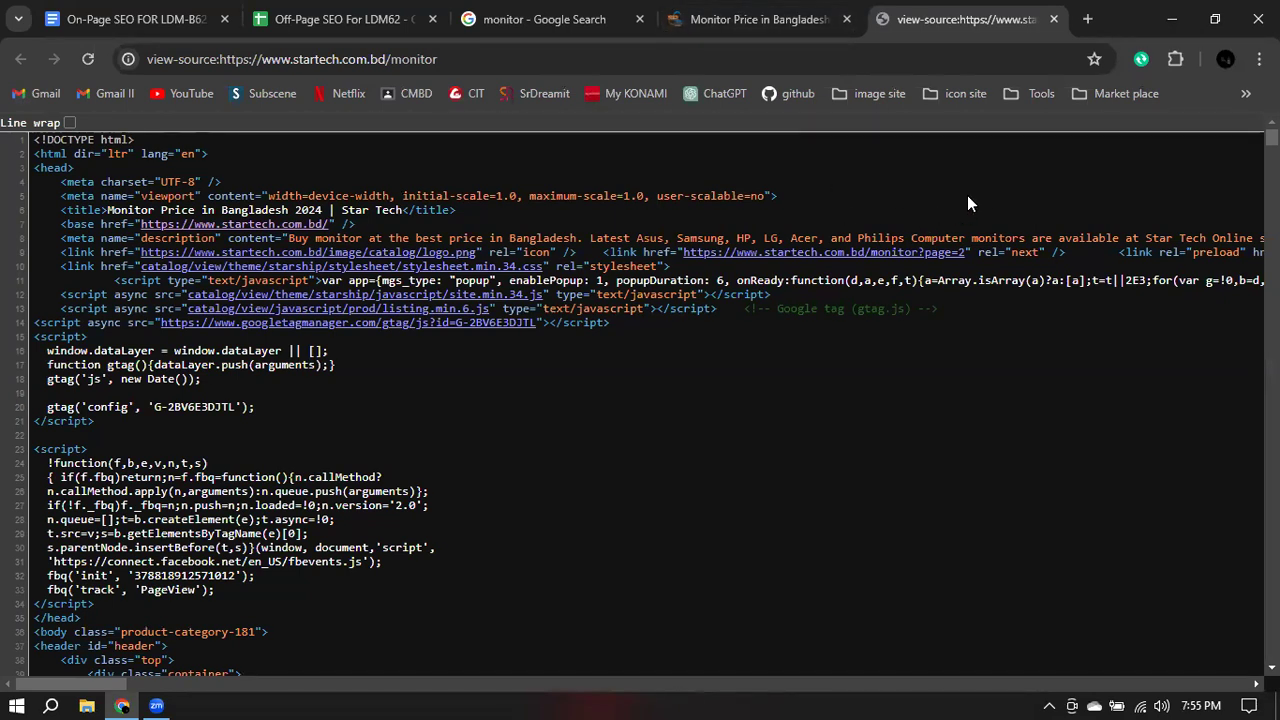
pyautogui.hotkey('ctrl', 'f')
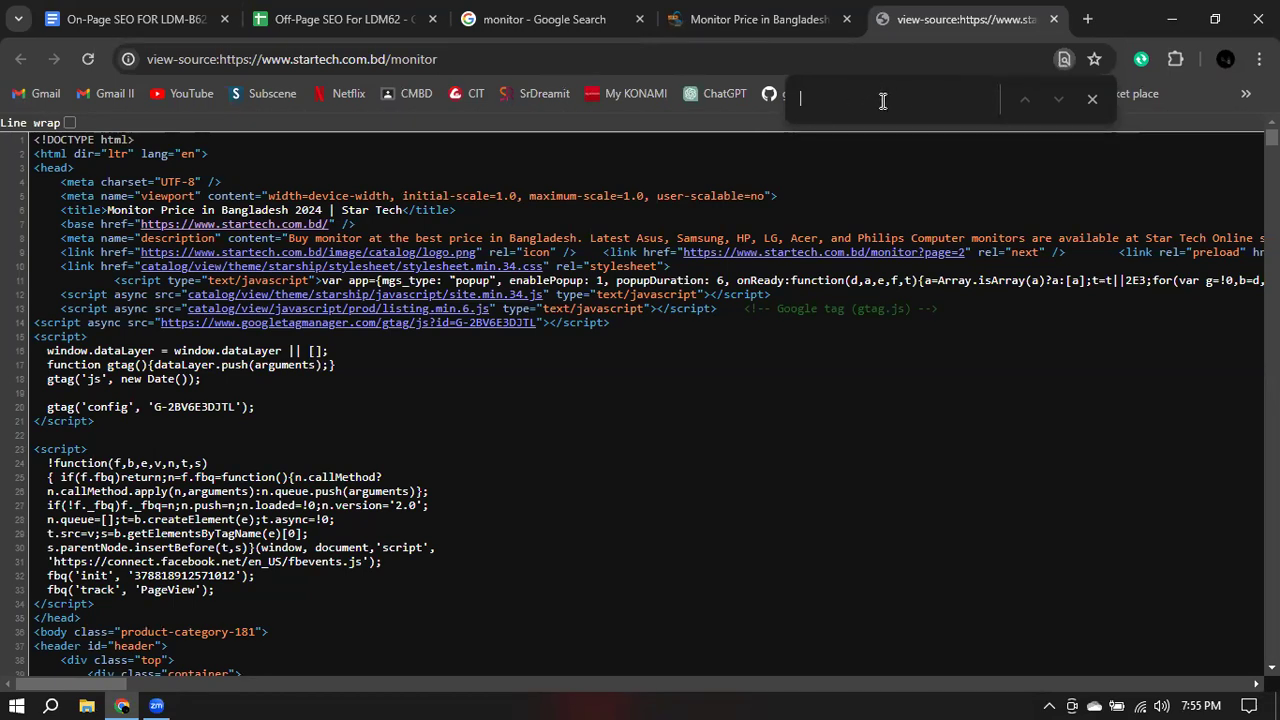
pyautogui.write('monitor')
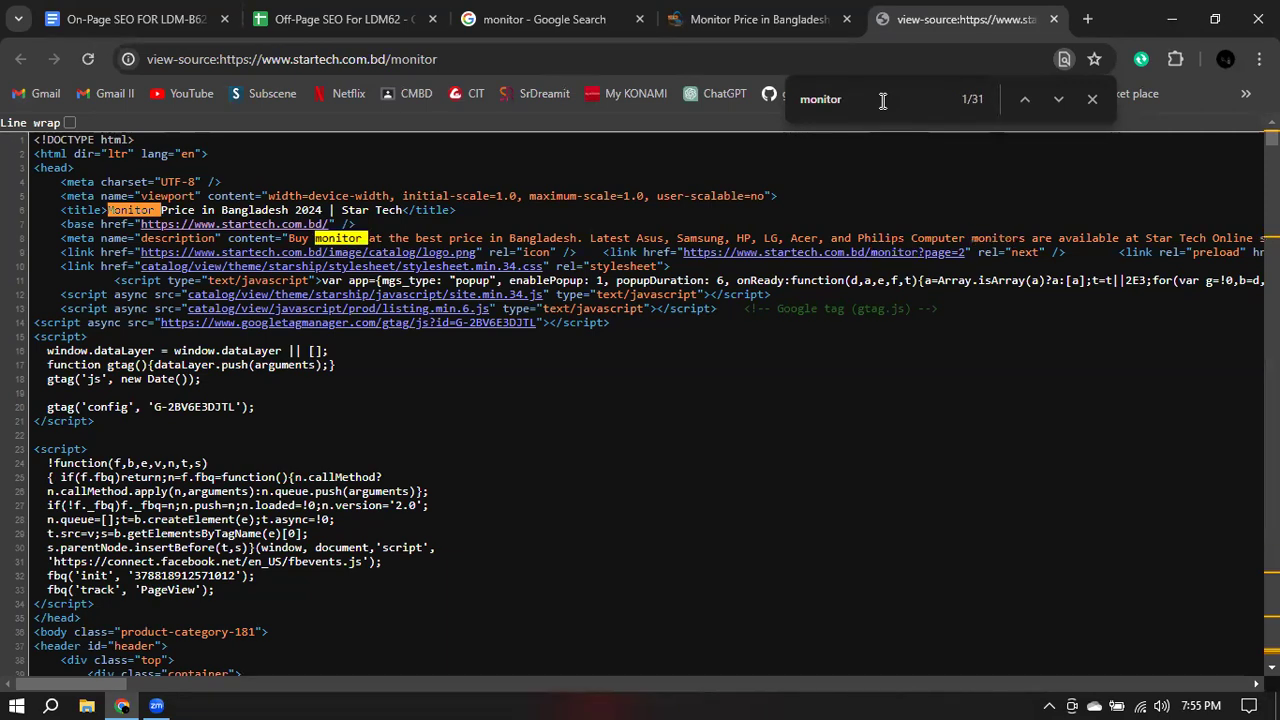
pyautogui.write('price')
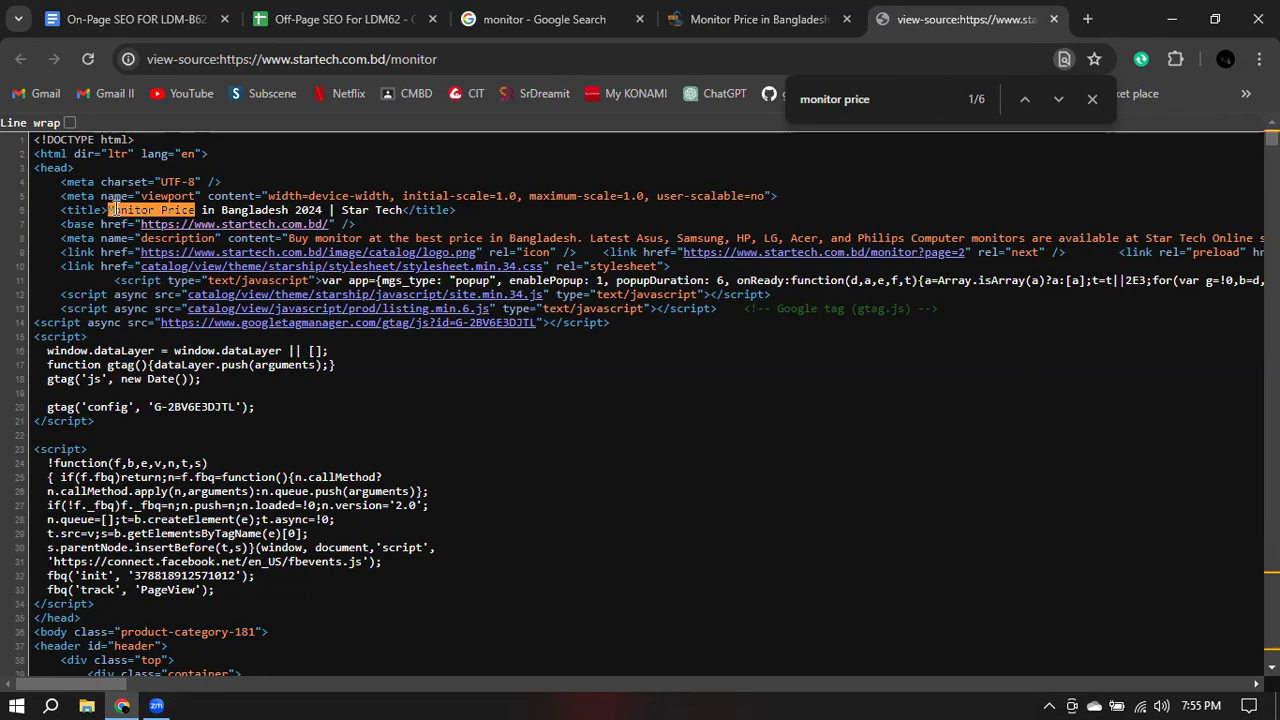
# - Examine which HTML tags contain the highlighted "monitor price" matches throughout the page source
pyautogui.scroll(-2, 1272, 140)
pyautogui.moveTo(1272, 140); pyautogui.dragTo(1272, 563)
pyautogui.scroll(-3, 640, 400)
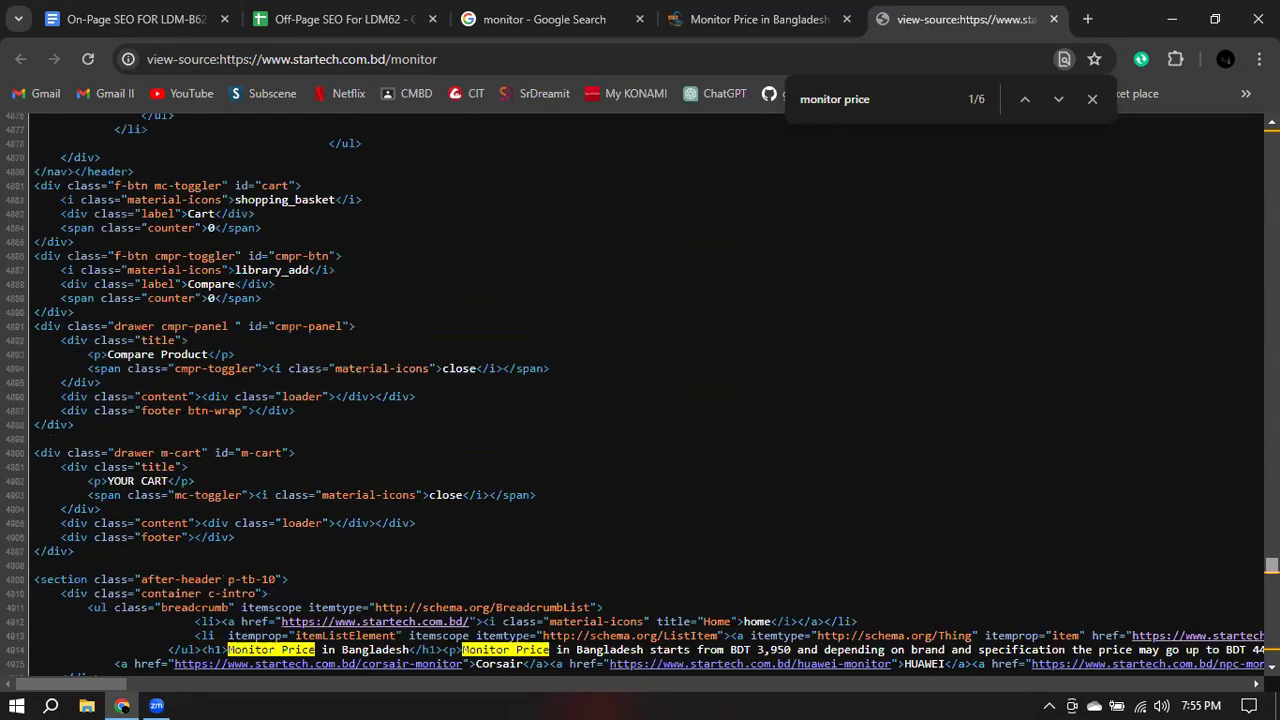
pyautogui.scroll(2, 640, 400)
pyautogui.scroll(2, 640, 400)
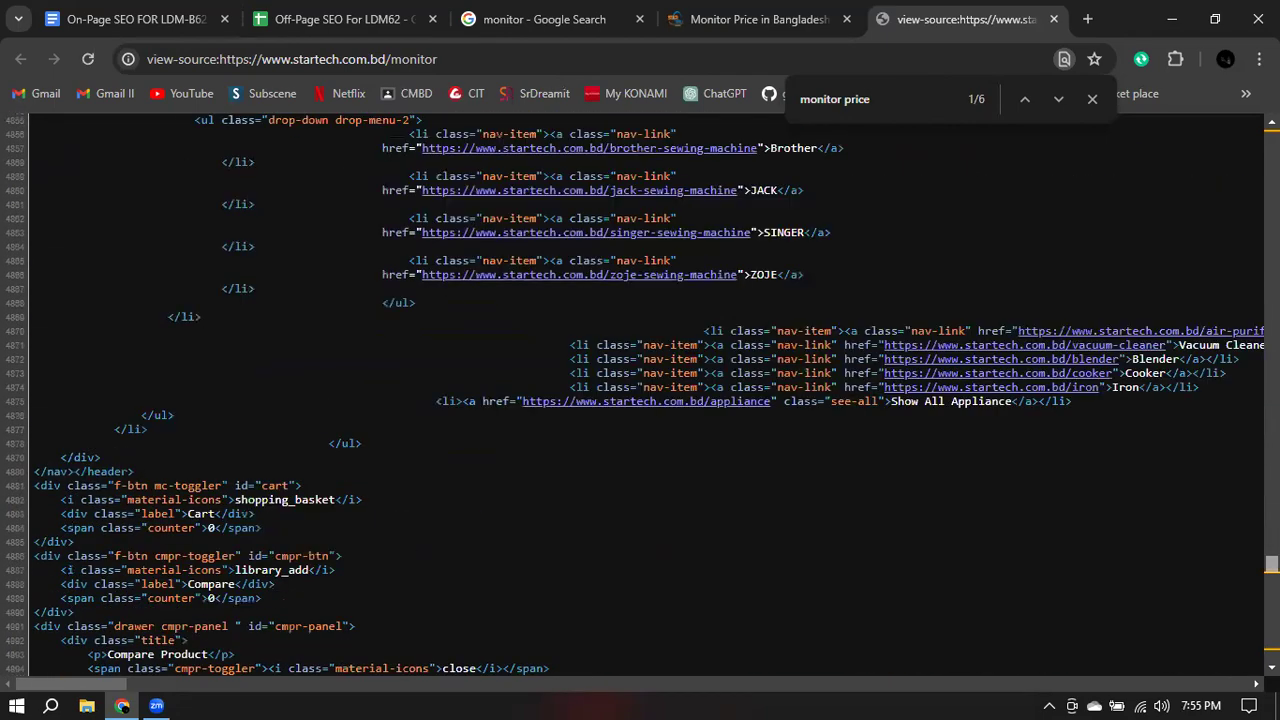
pyautogui.scroll(-10, 640, 400)
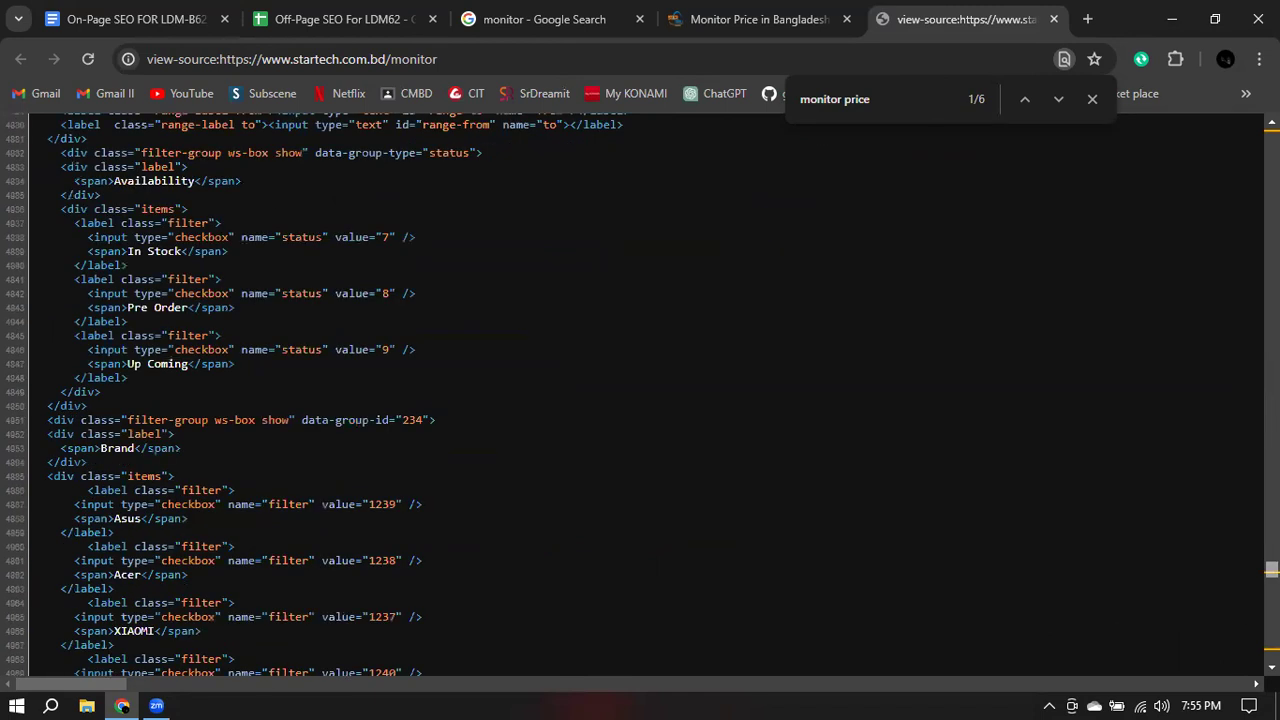
pyautogui.scroll(4, 873, 525)
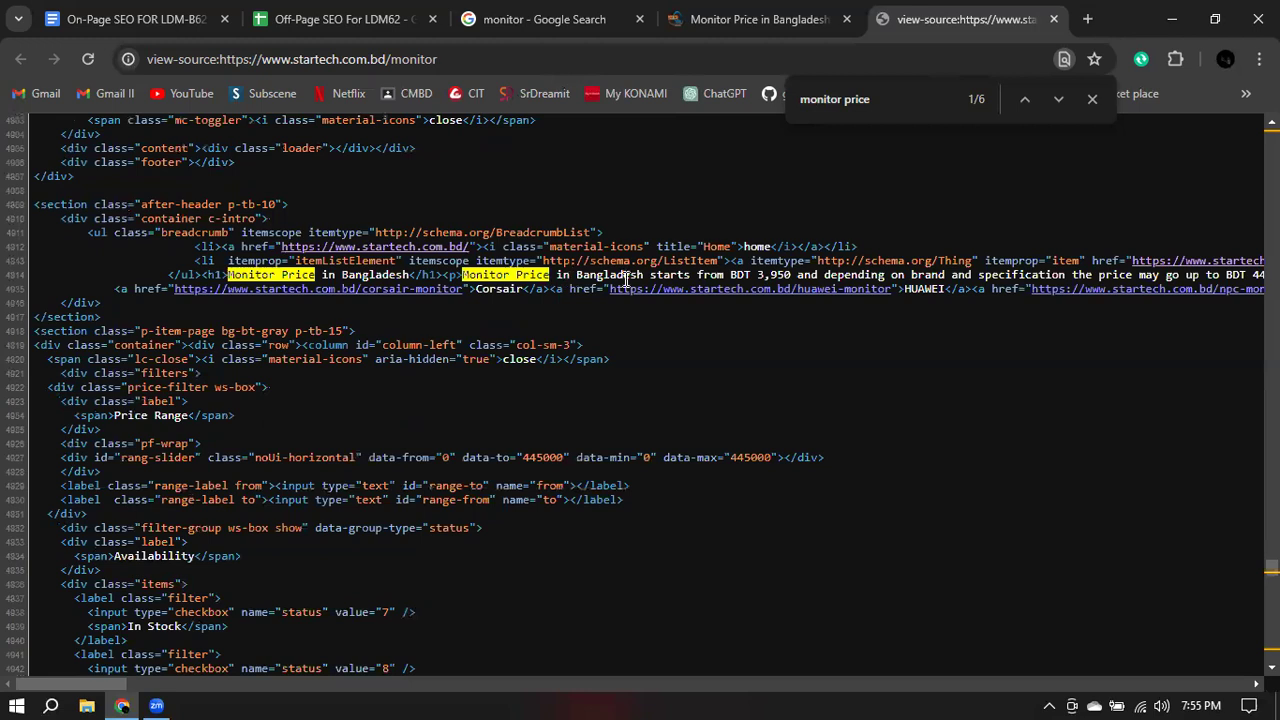
pyautogui.scroll(-18, 684, 335)
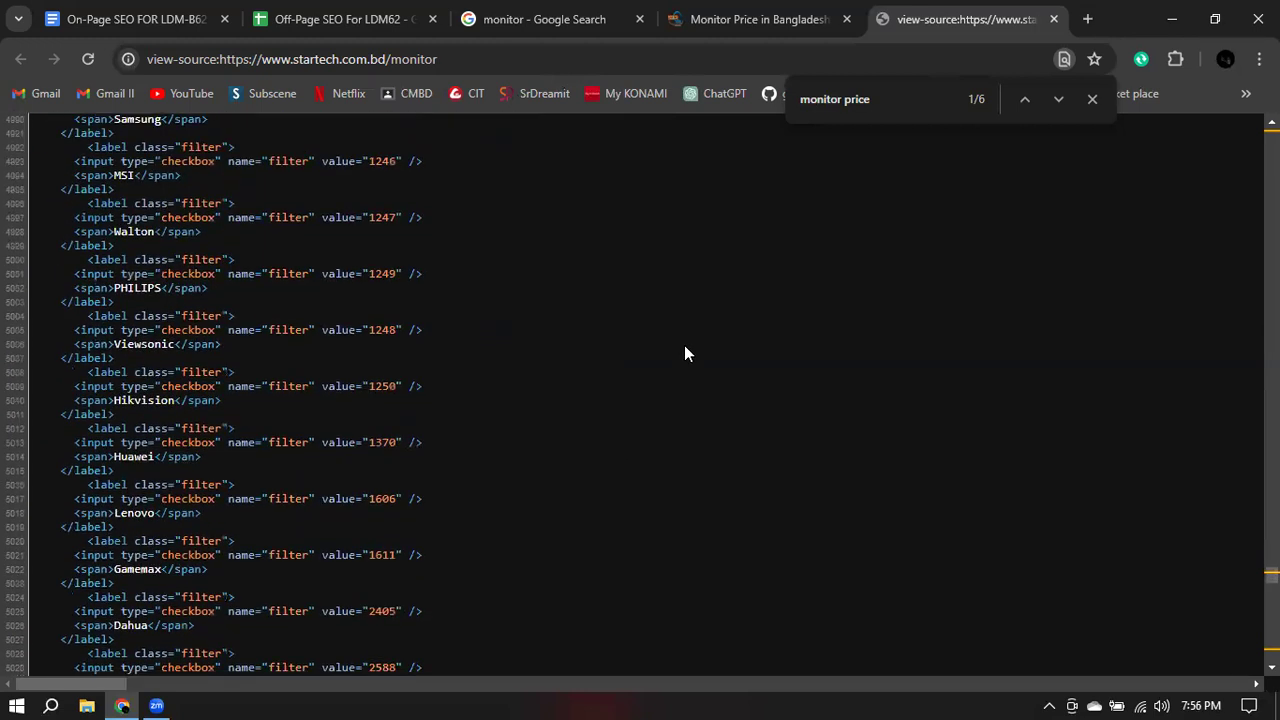
pyautogui.press('End')
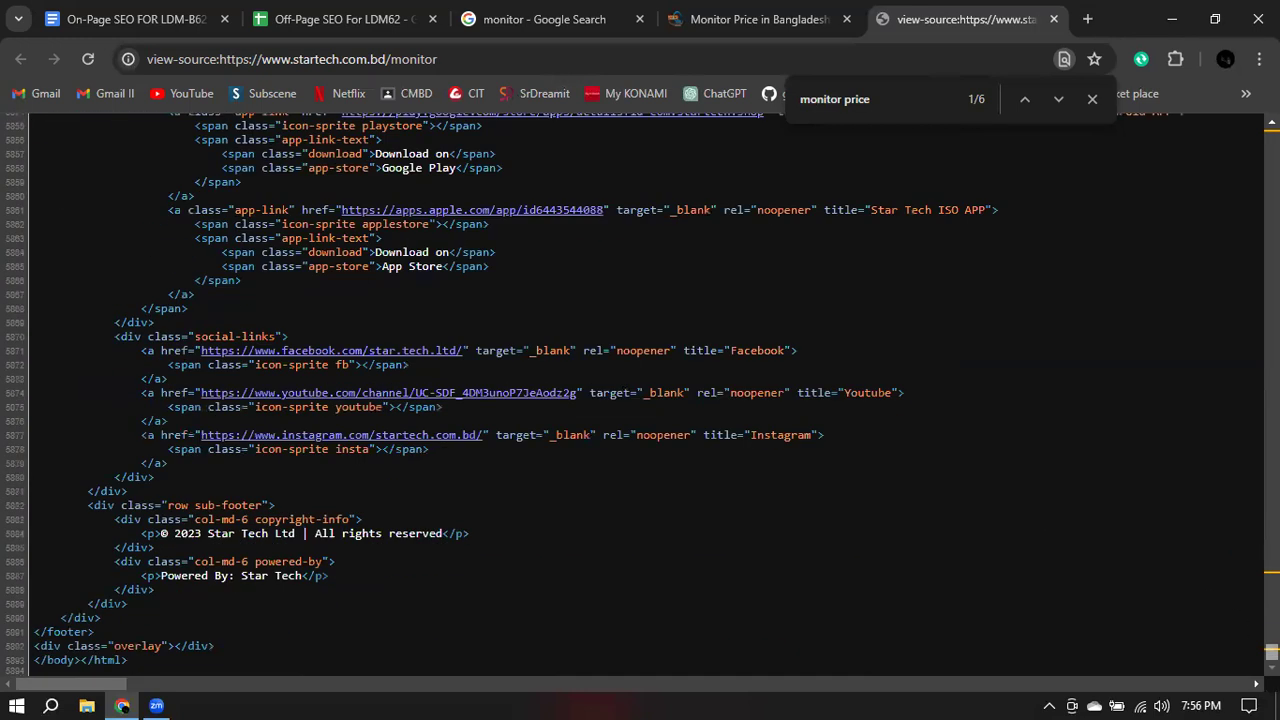
pyautogui.scroll(4, 744, 510)
pyautogui.scroll(-5, 770, 512)
pyautogui.scroll(12, 800, 512)
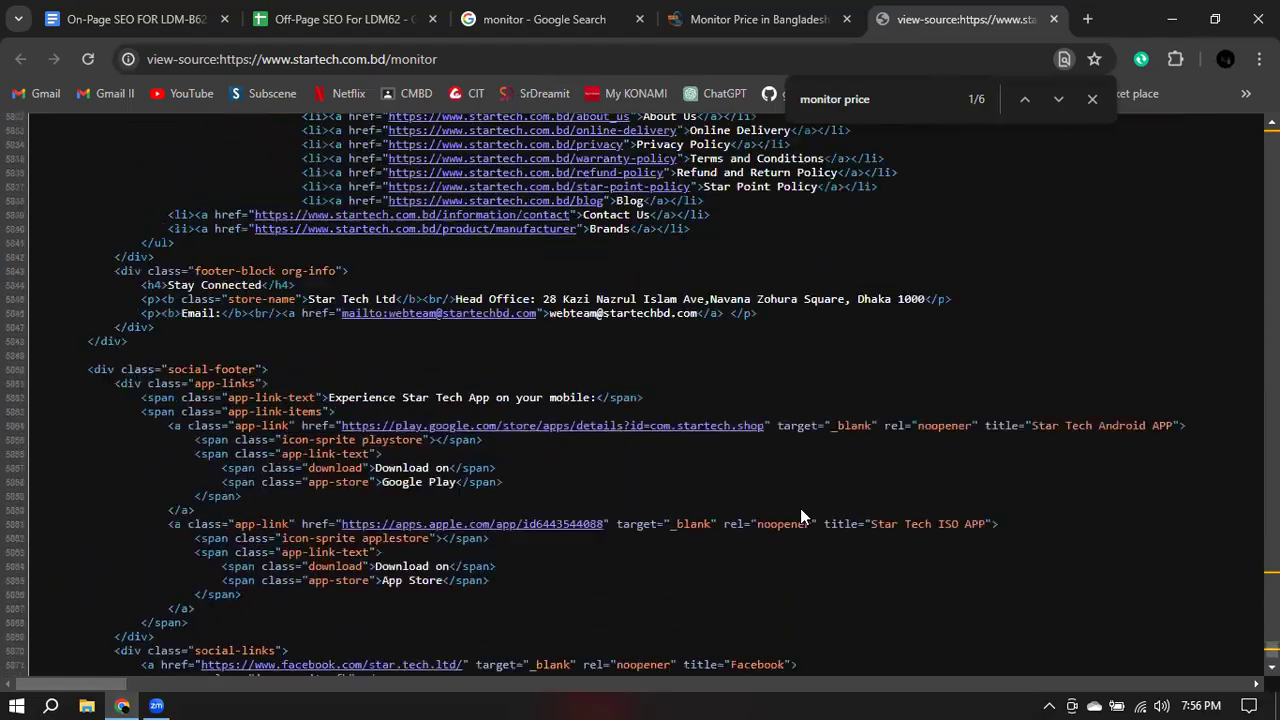
# - Examine the Star Tech monitor page's source from the footer through the article and product listings back to the head section
pyautogui.scroll(2, 801, 517)
pyautogui.scroll(-9, 801, 517)
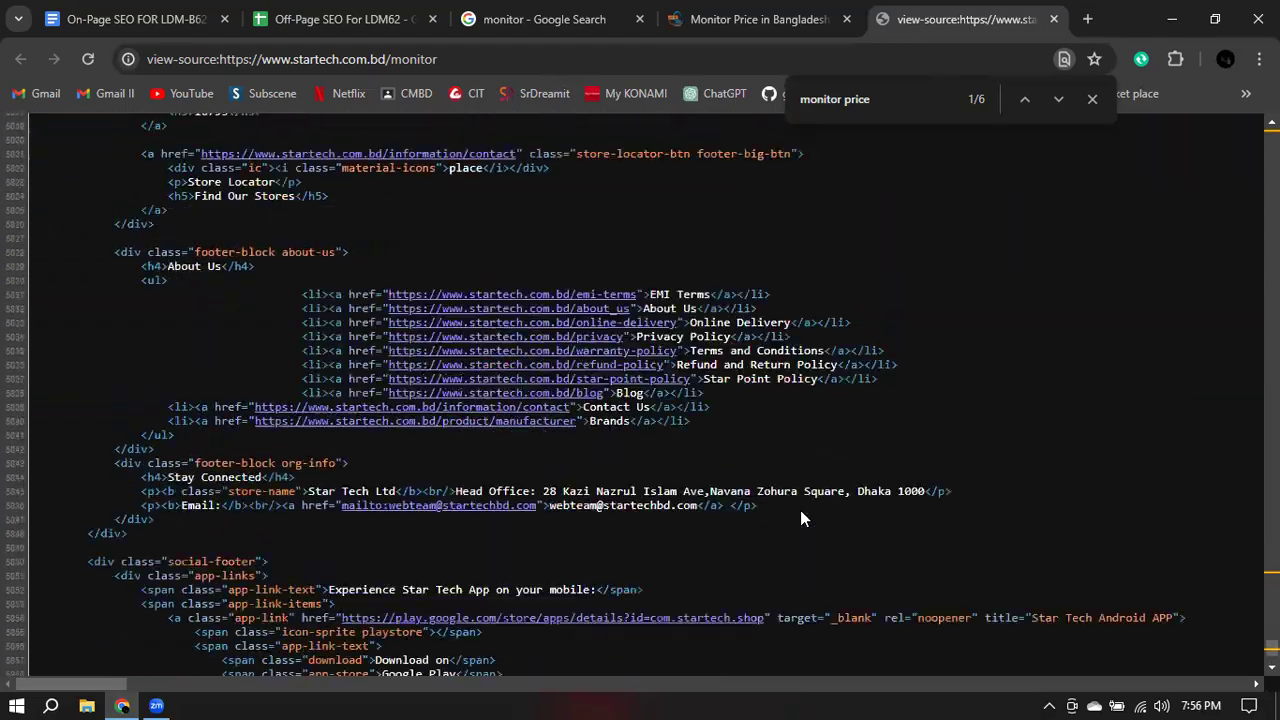
pyautogui.scroll(-1, 801, 517)
pyautogui.scroll(4, 801, 517)
pyautogui.scroll(2, 800, 517)
pyautogui.scroll(-2, 800, 517)
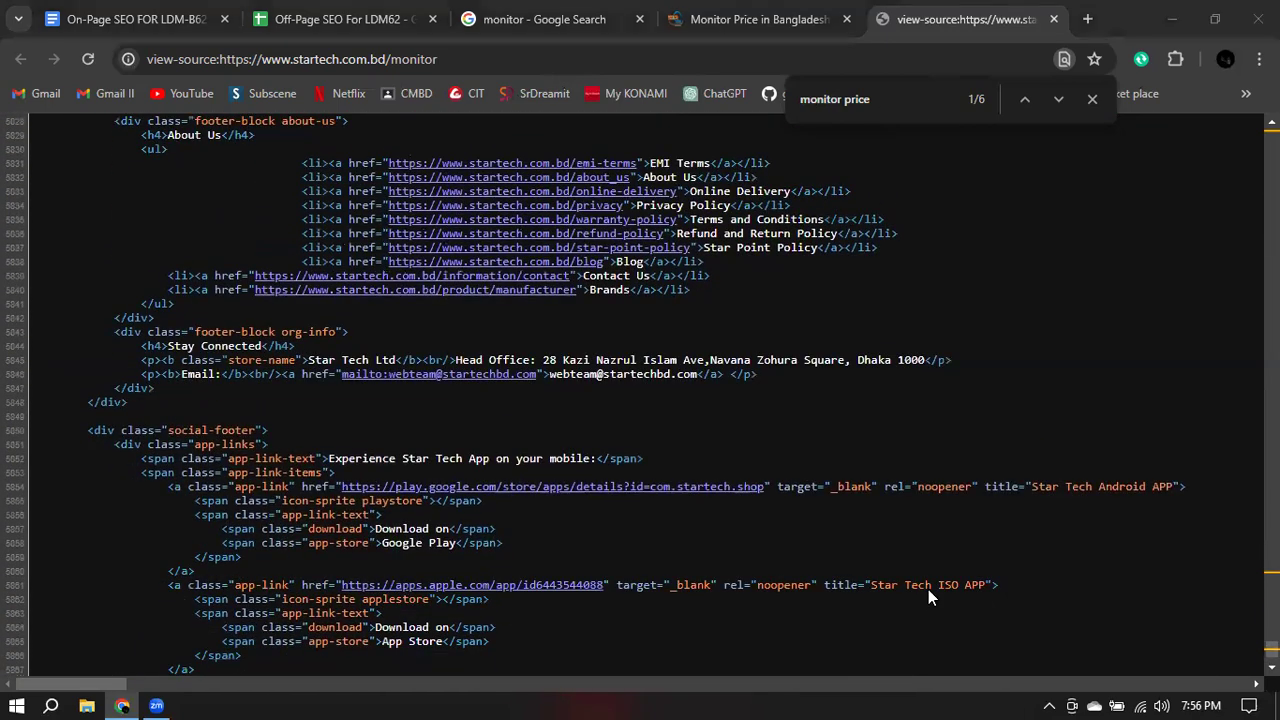
pyautogui.moveTo(122, 688)
pyautogui.mouseDown()
pyautogui.moveTo(305, 688)
pyautogui.moveTo(112, 688)
pyautogui.mouseUp()
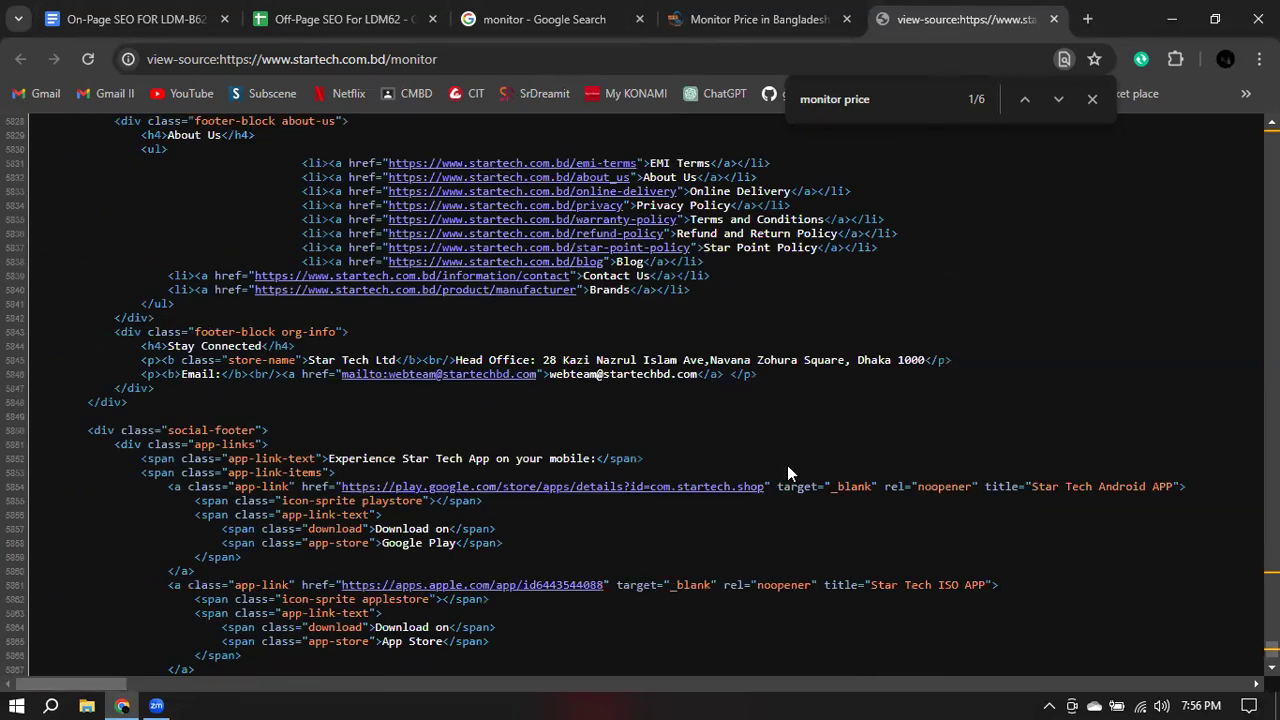
pyautogui.scroll(15, 712, 538)
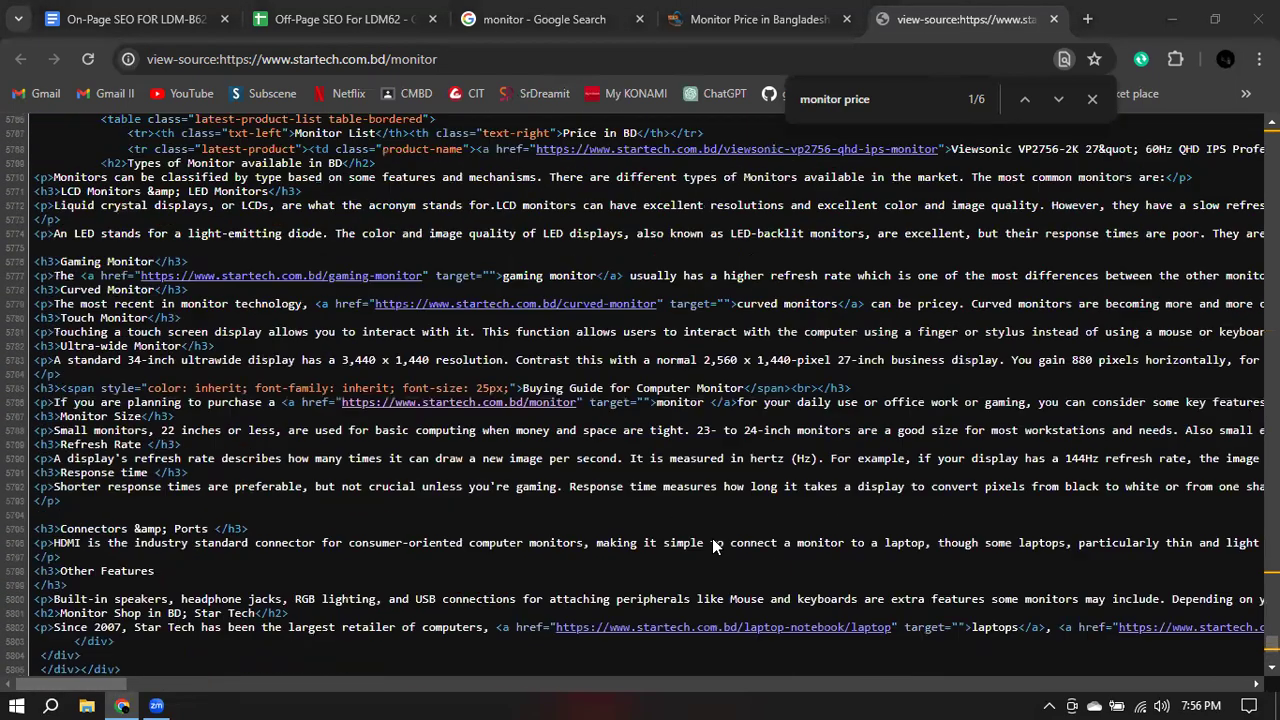
pyautogui.scroll(7, 712, 538)
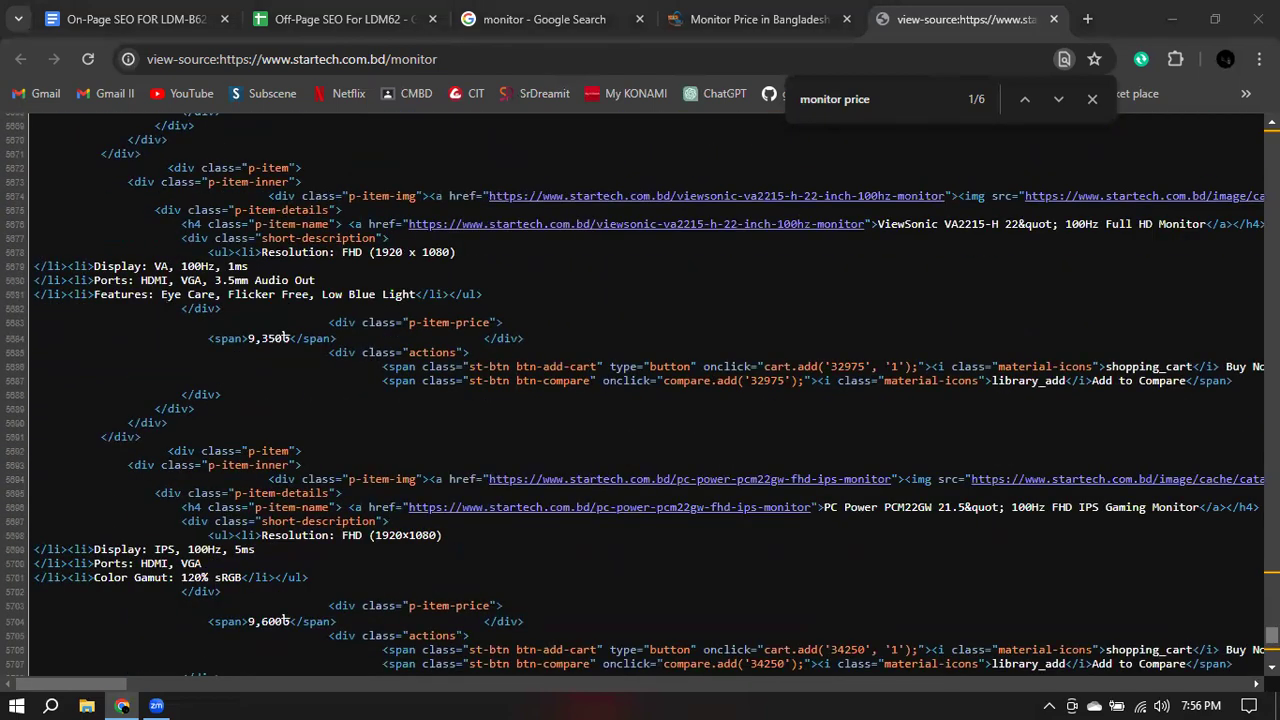
pyautogui.hotkey('ctrl', 'Home')
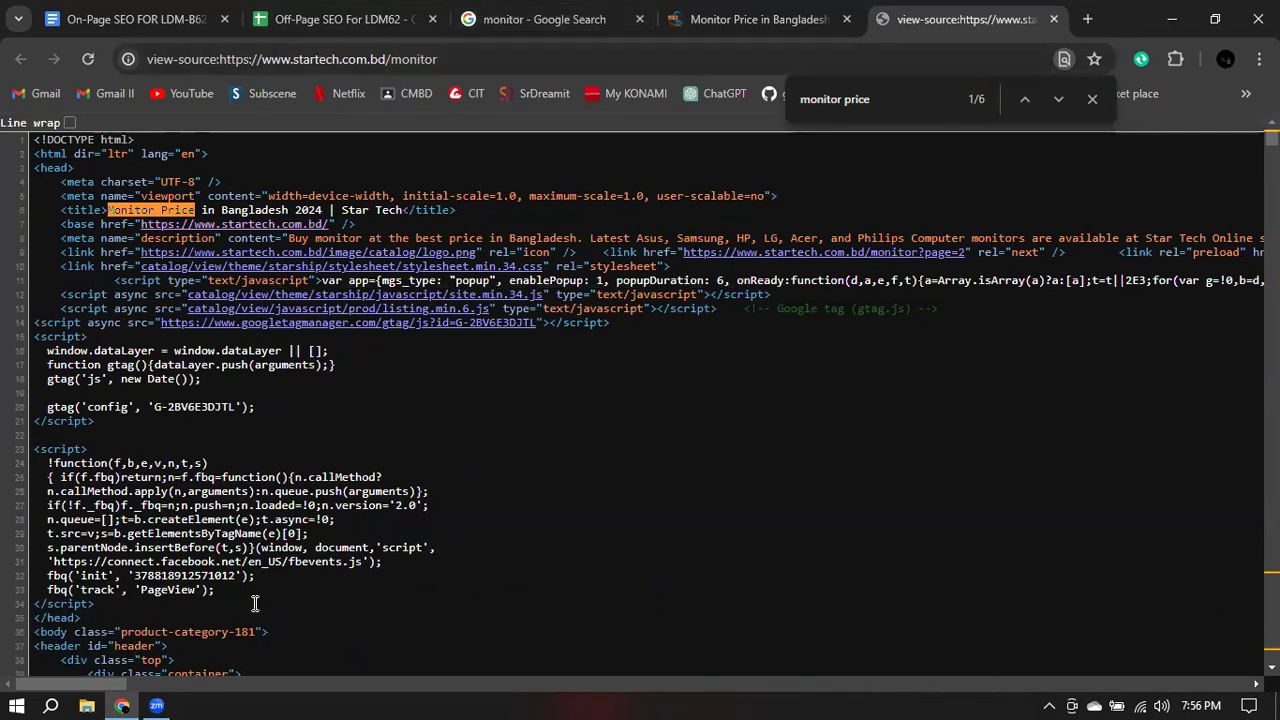
# - Check the title tag entry in the On-Page SEO notes and the Star Tech result's description in the "monitor" Google search
pyautogui.click(75, 12)
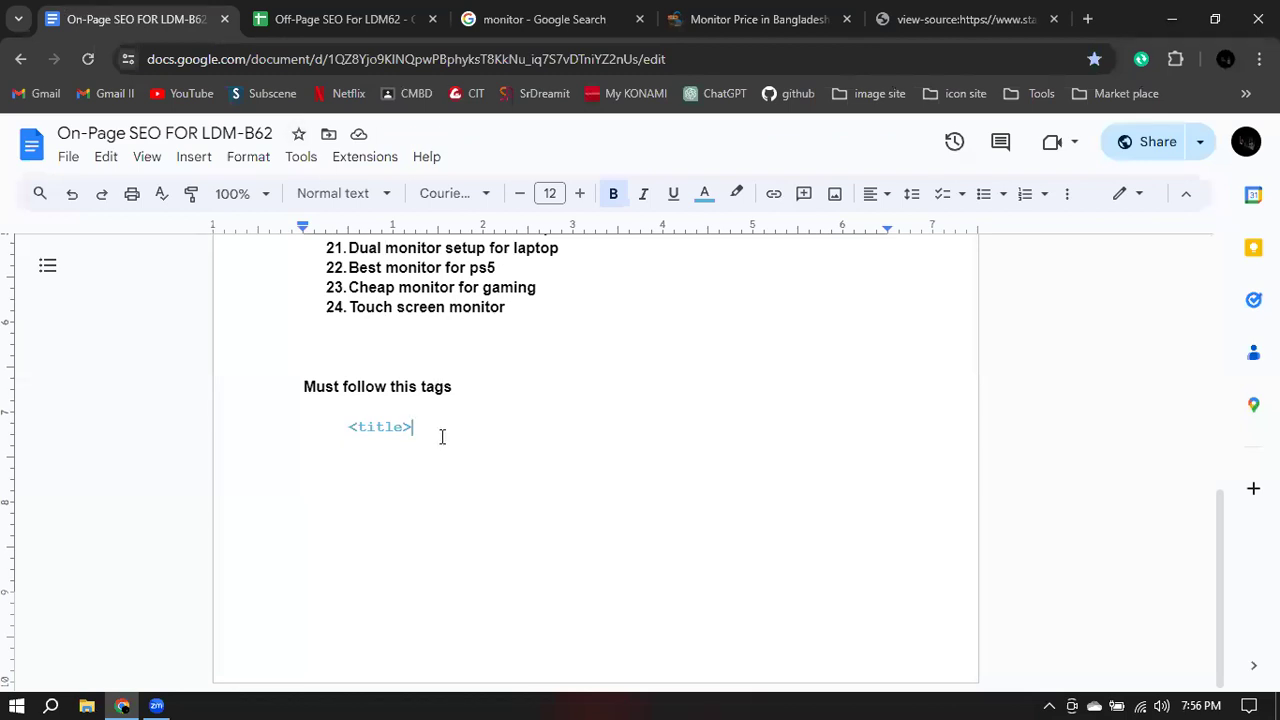
pyautogui.click(545, 19)
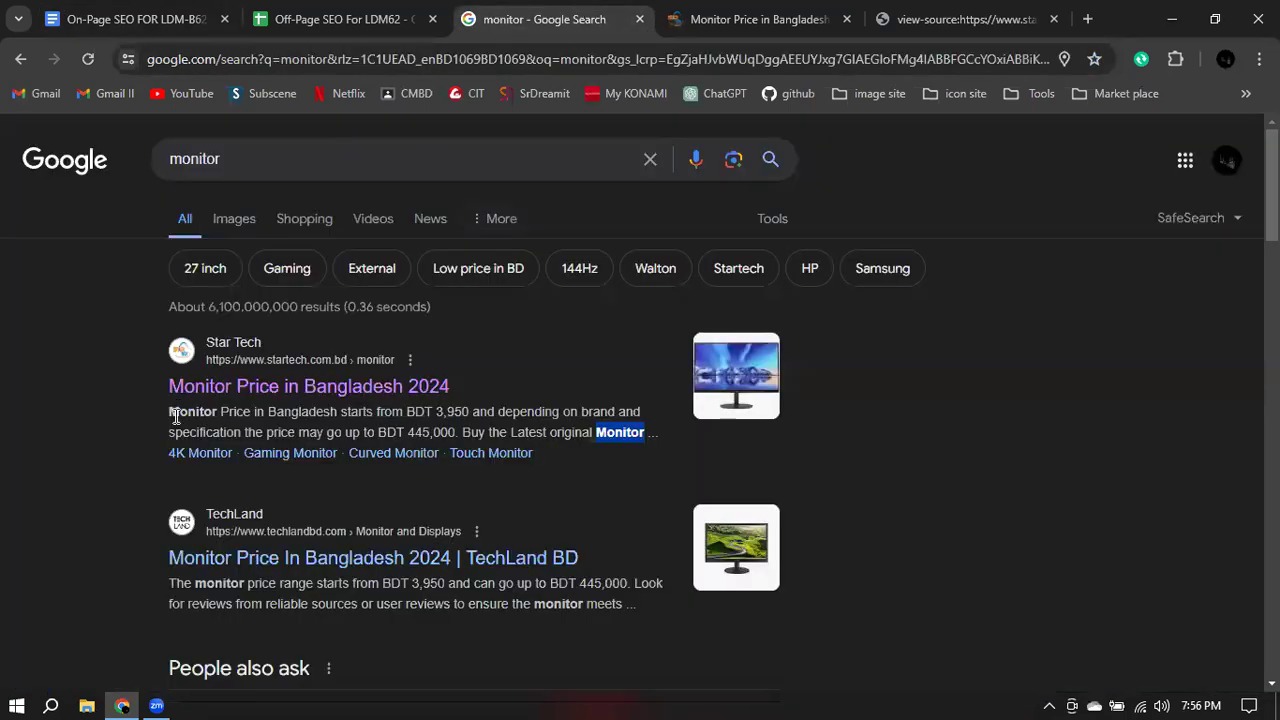
pyautogui.moveTo(220, 411); pyautogui.dragTo(646, 426)
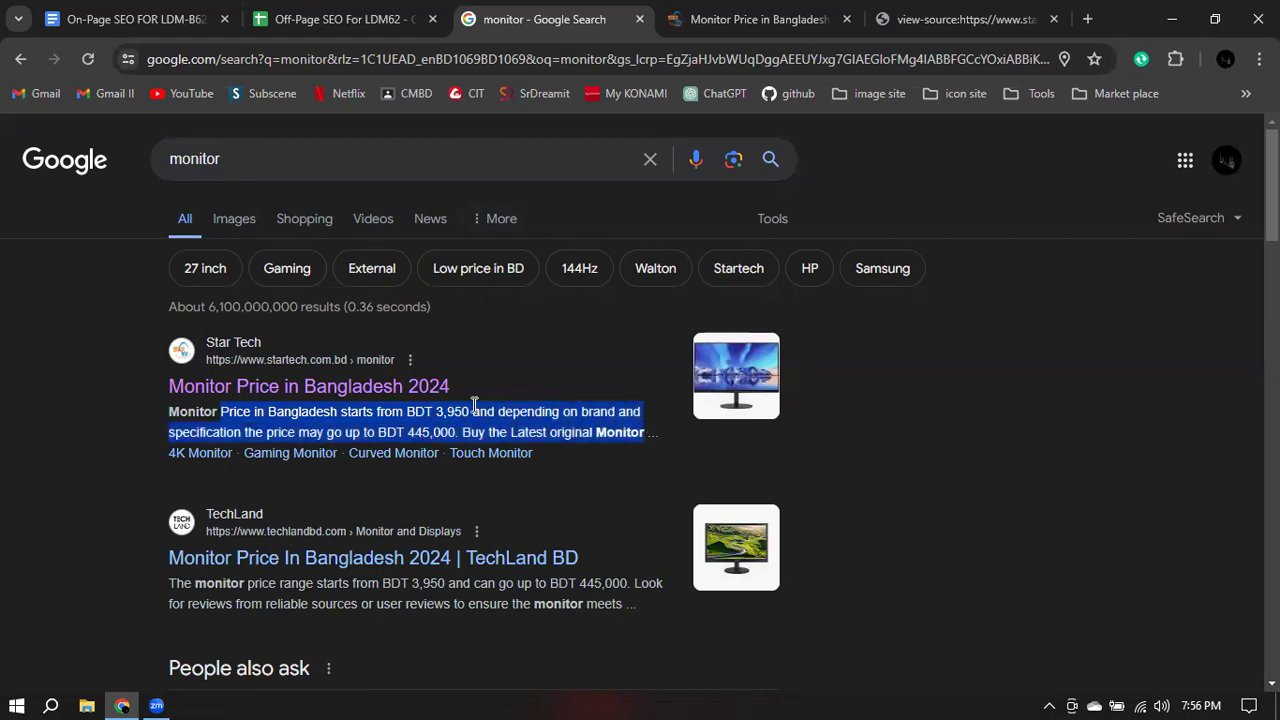
pyautogui.click(593, 434)
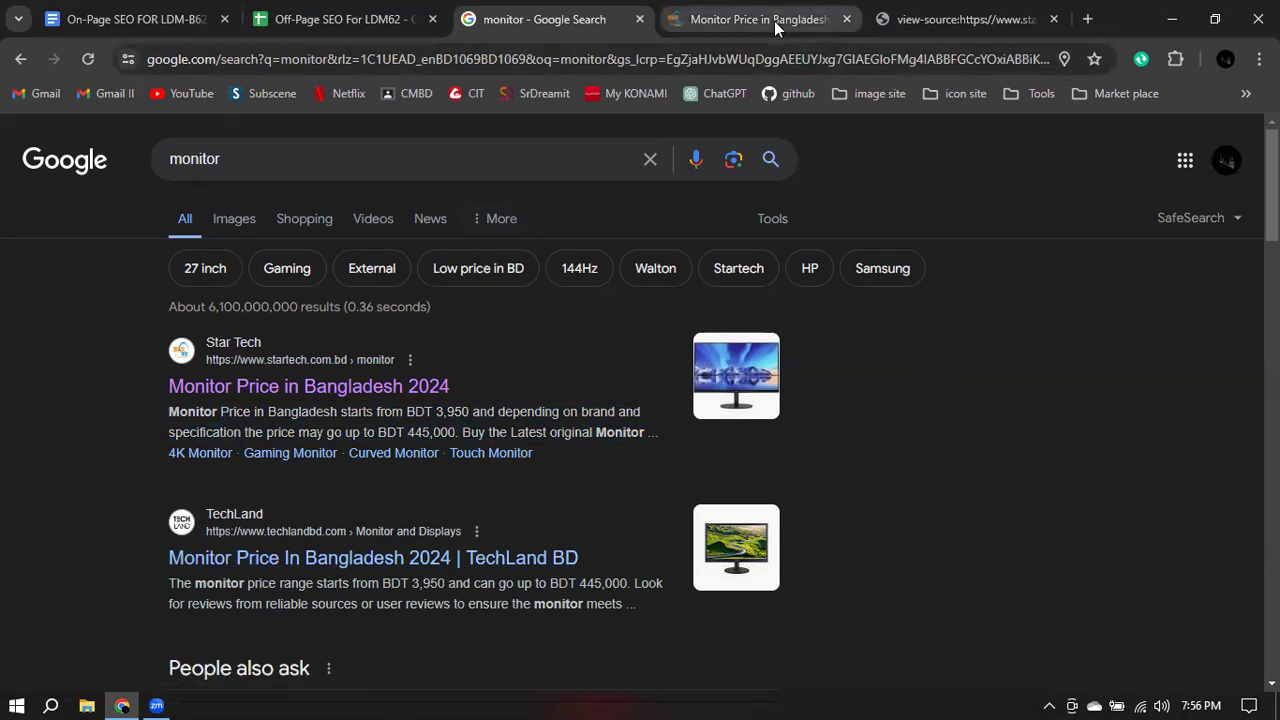
# - Open the Star Tech "Monitor Price in Bangladesh 2024" result in a new tab and inspect the intro text under its heading
pyautogui.rightClick(312, 388)
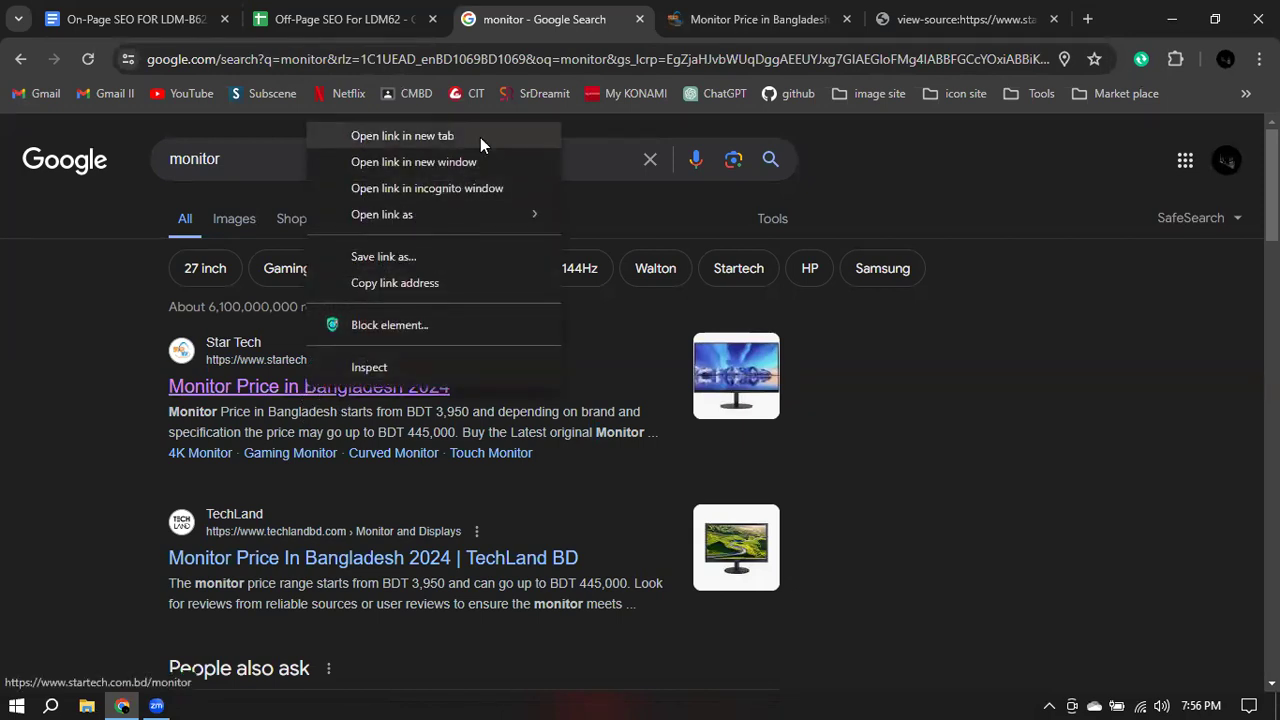
pyautogui.click(480, 137)
pyautogui.click(766, 18)
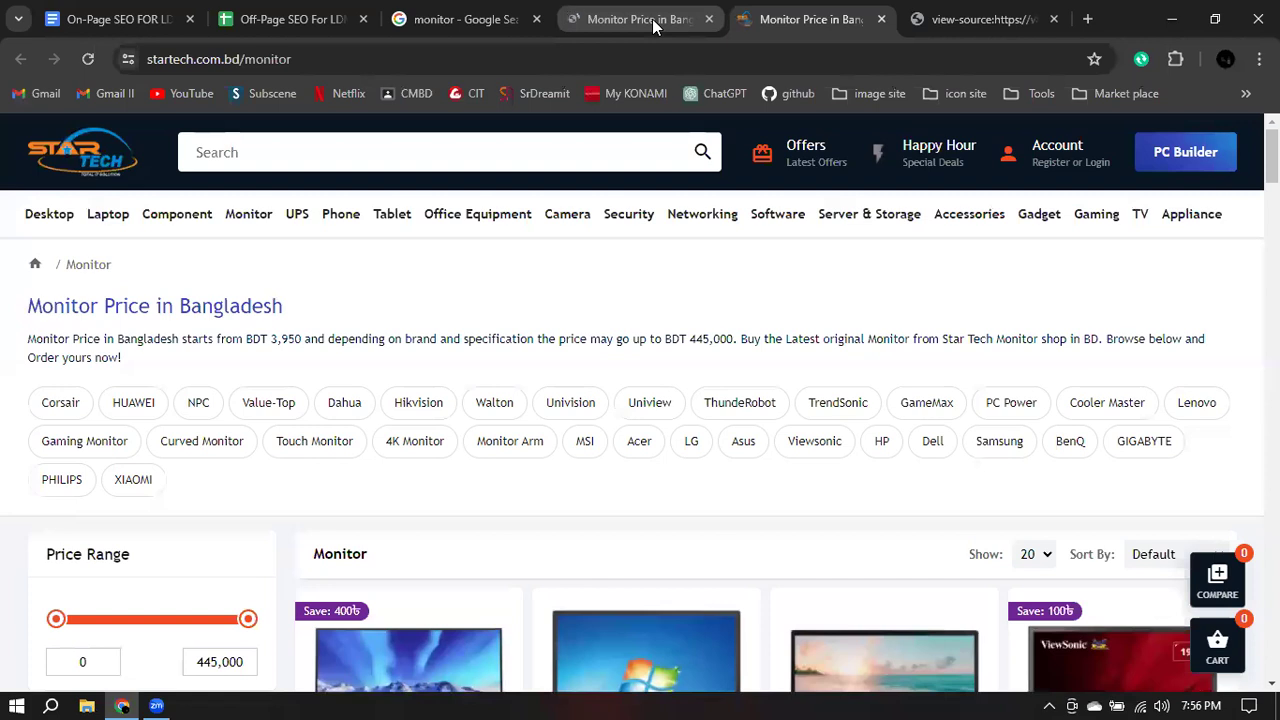
pyautogui.click(652, 20)
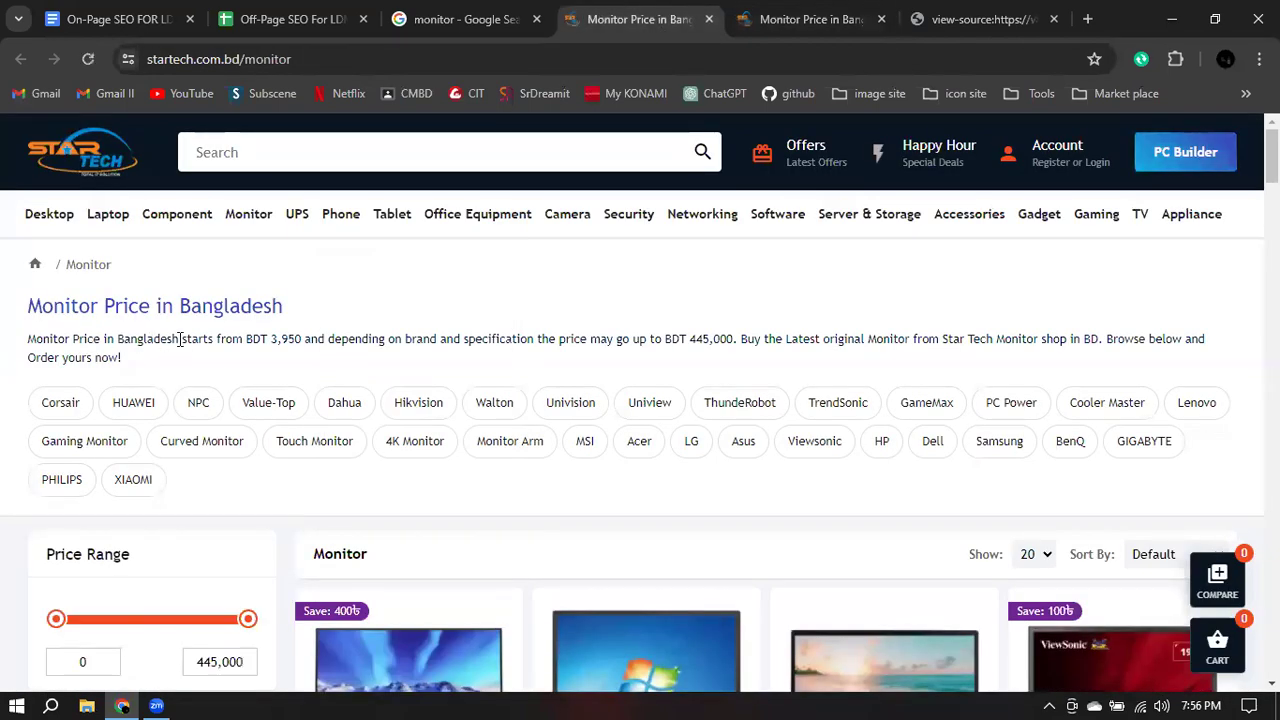
pyautogui.moveTo(272, 340); pyautogui.dragTo(437, 340)
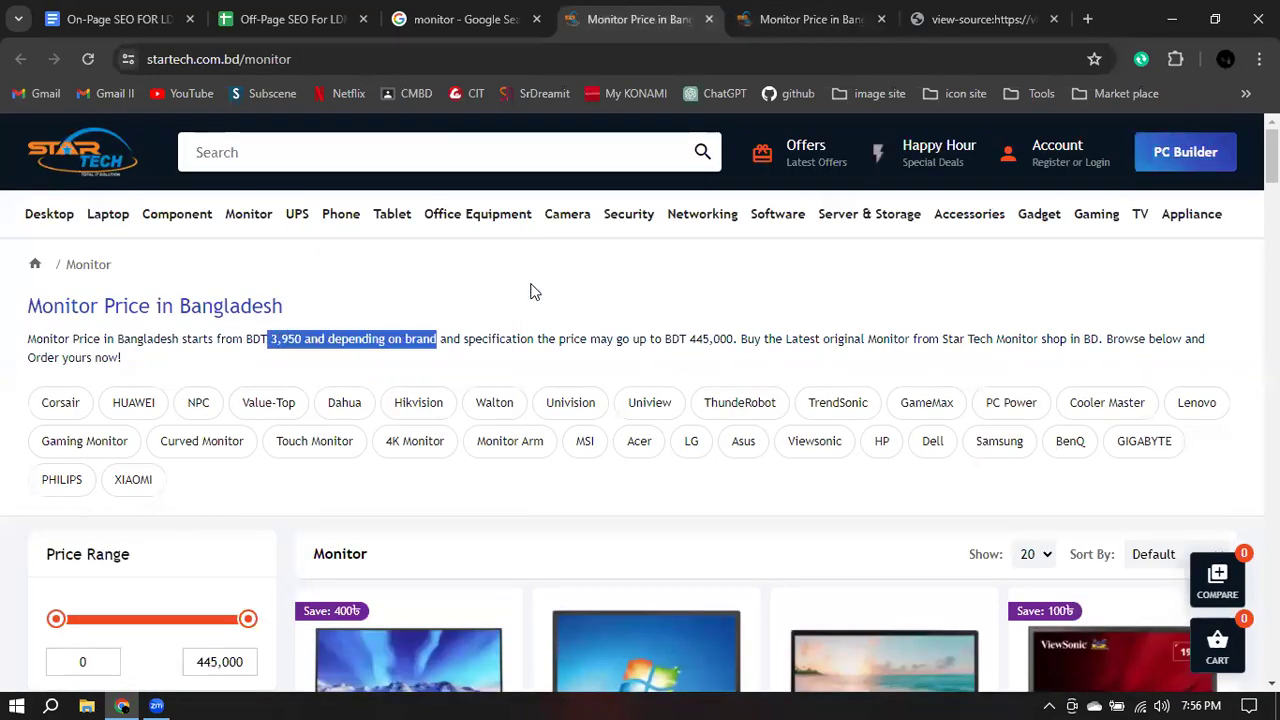
# - Close the older duplicate Star Tech monitor tab and the existing page source tab
pyautogui.click(848, 18)
pyautogui.click(881, 19)
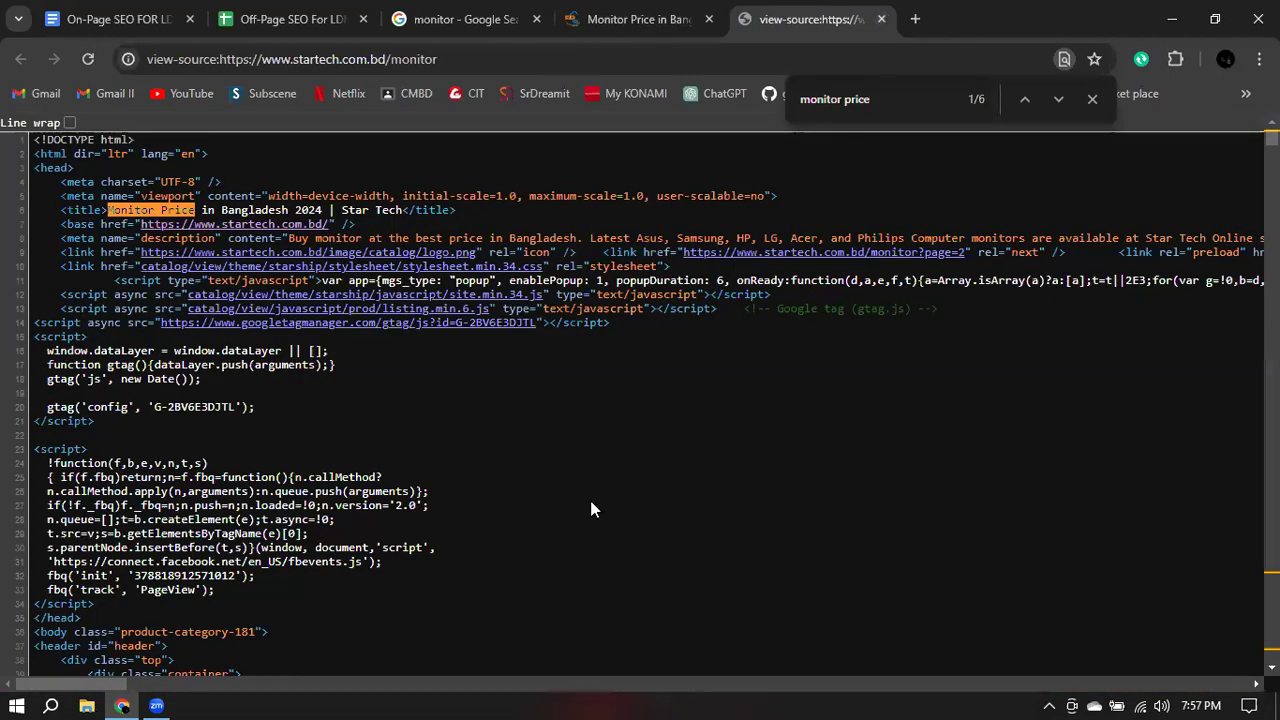
pyautogui.click(1092, 99)
pyautogui.hotkey('ctrl', 'shift', 'Tab')
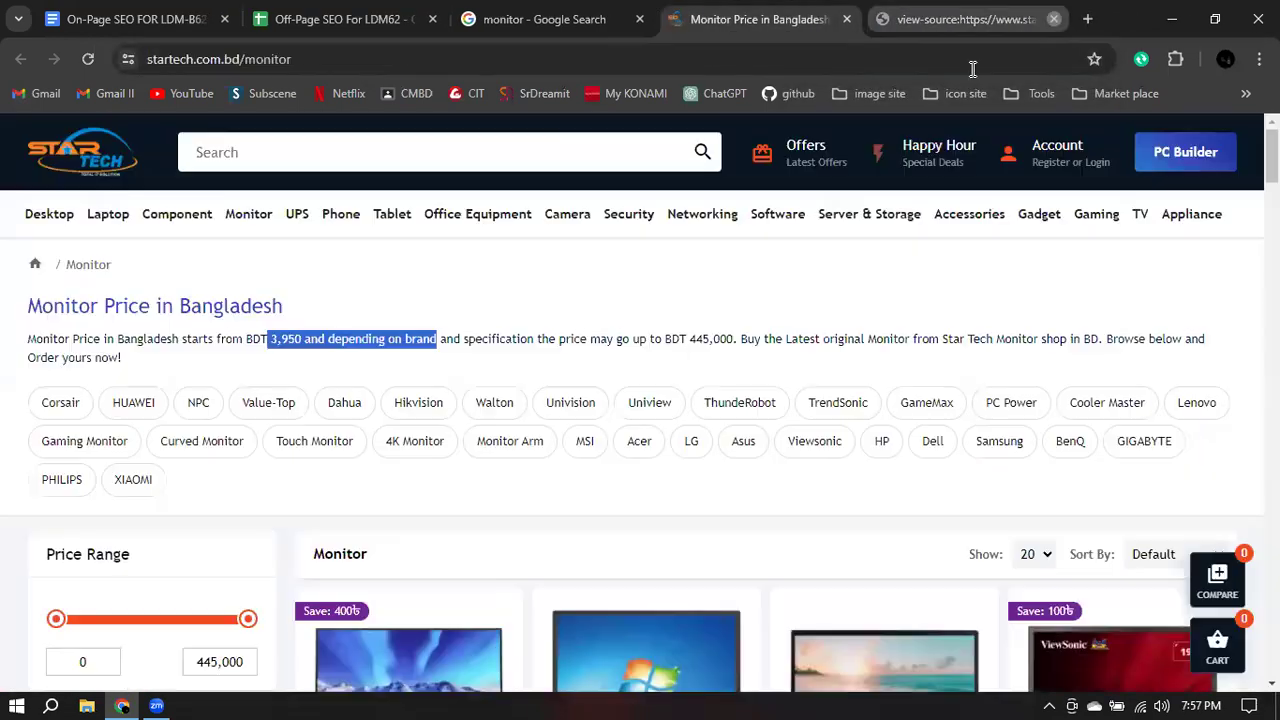
pyautogui.click(1053, 19)
# - Open the page source of the freshly loaded Star Tech monitor page
pyautogui.click(483, 289)
pyautogui.rightClick(482, 288)
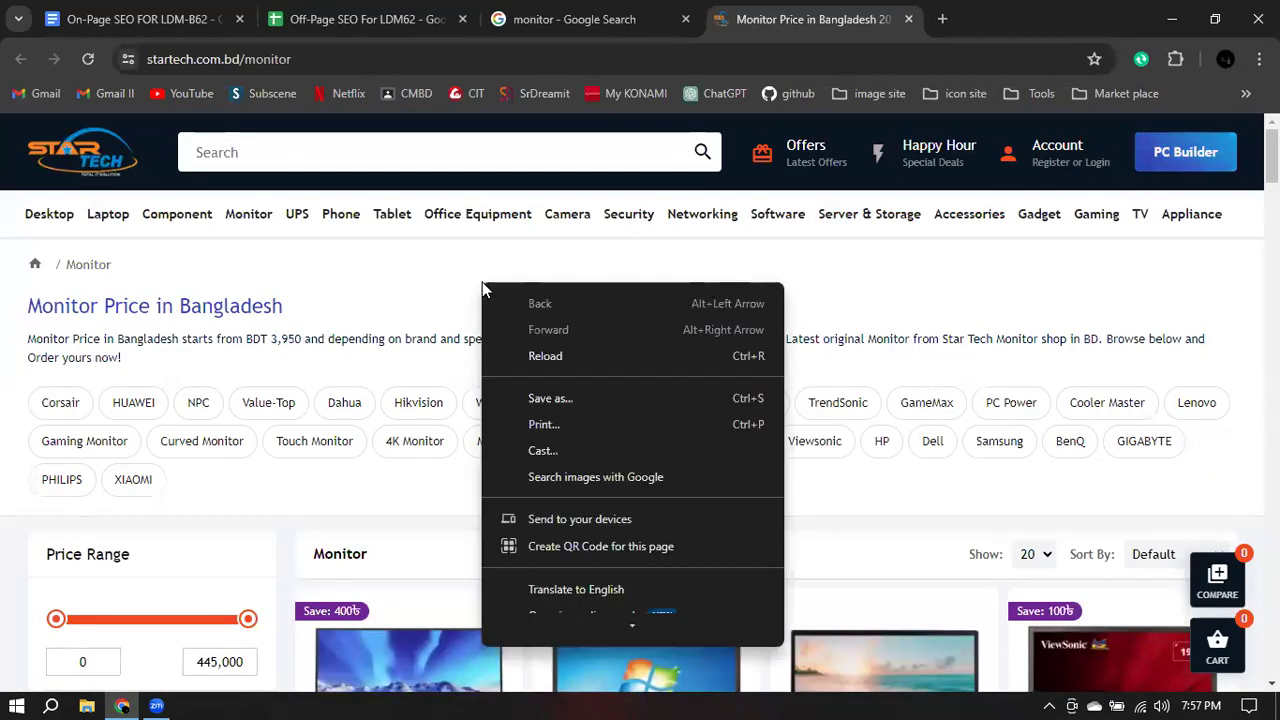
pyautogui.scroll(-3, 720, 430)
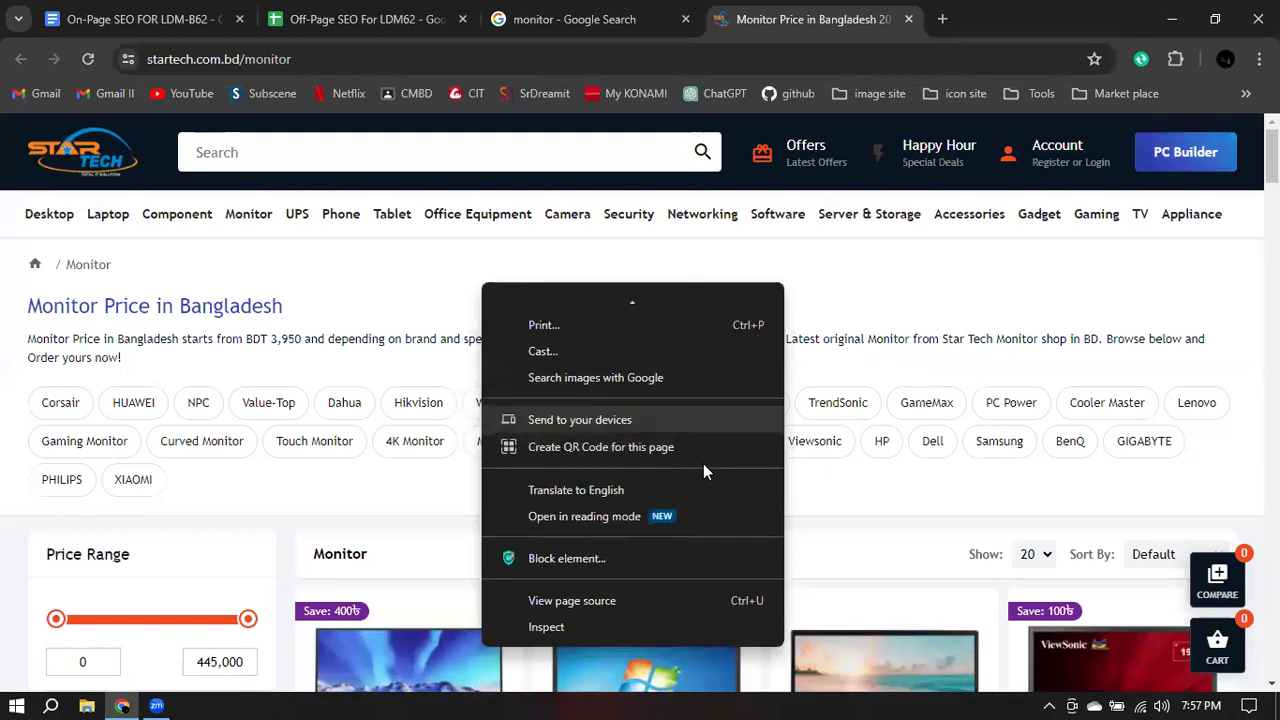
pyautogui.click(592, 601)
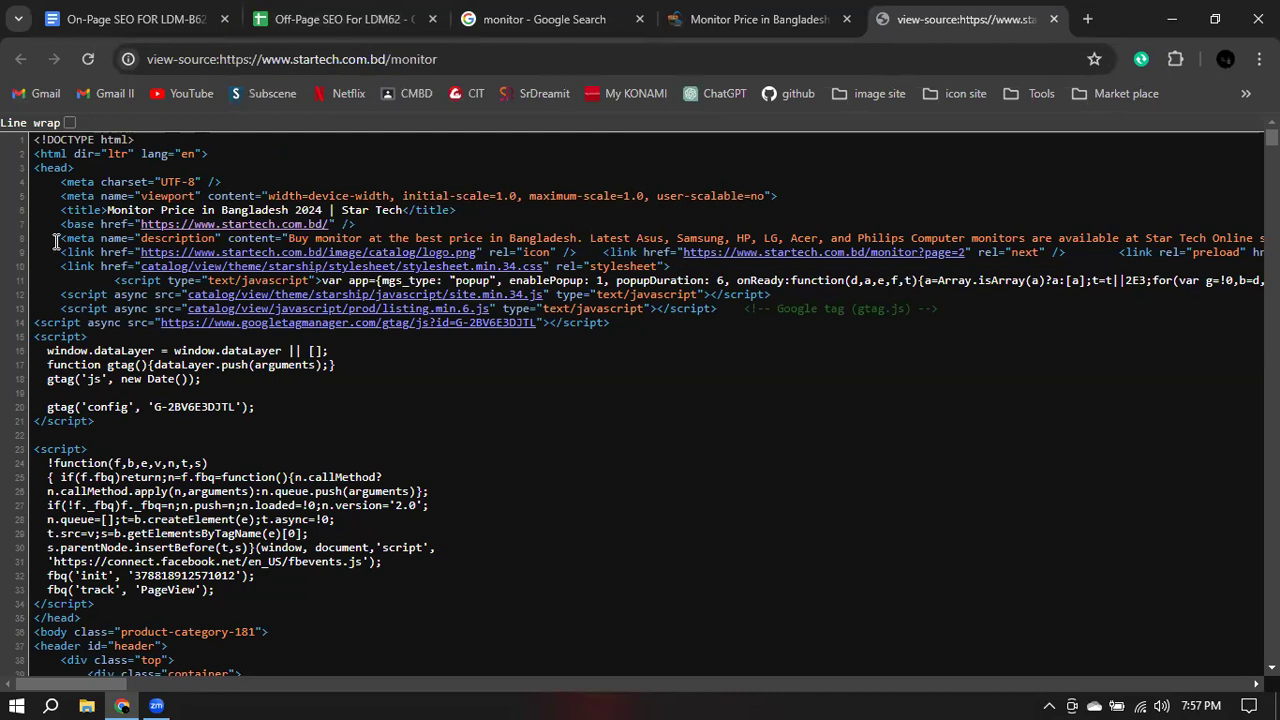
# - Highlight the meta description content in the source and compare it with the Star Tech snippet in the "monitor" search results
pyautogui.moveTo(60, 240); pyautogui.dragTo(908, 240)
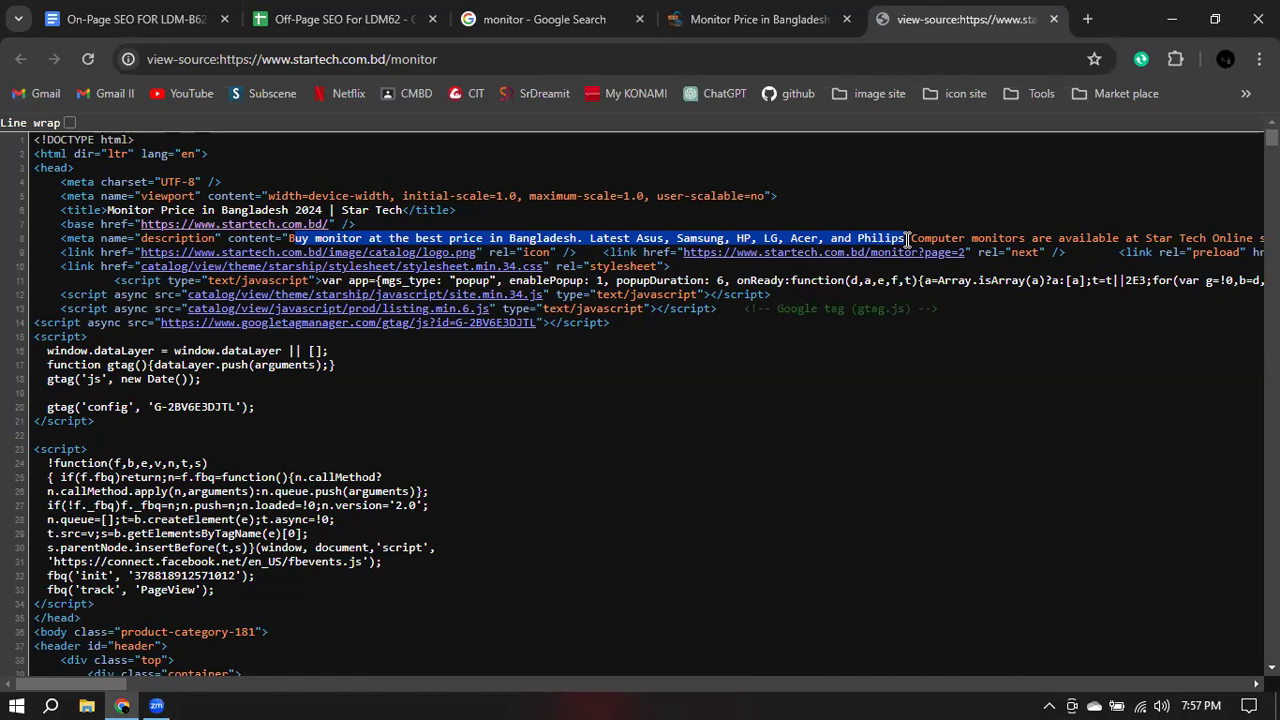
pyautogui.moveTo(908, 240); pyautogui.dragTo(1027, 238)
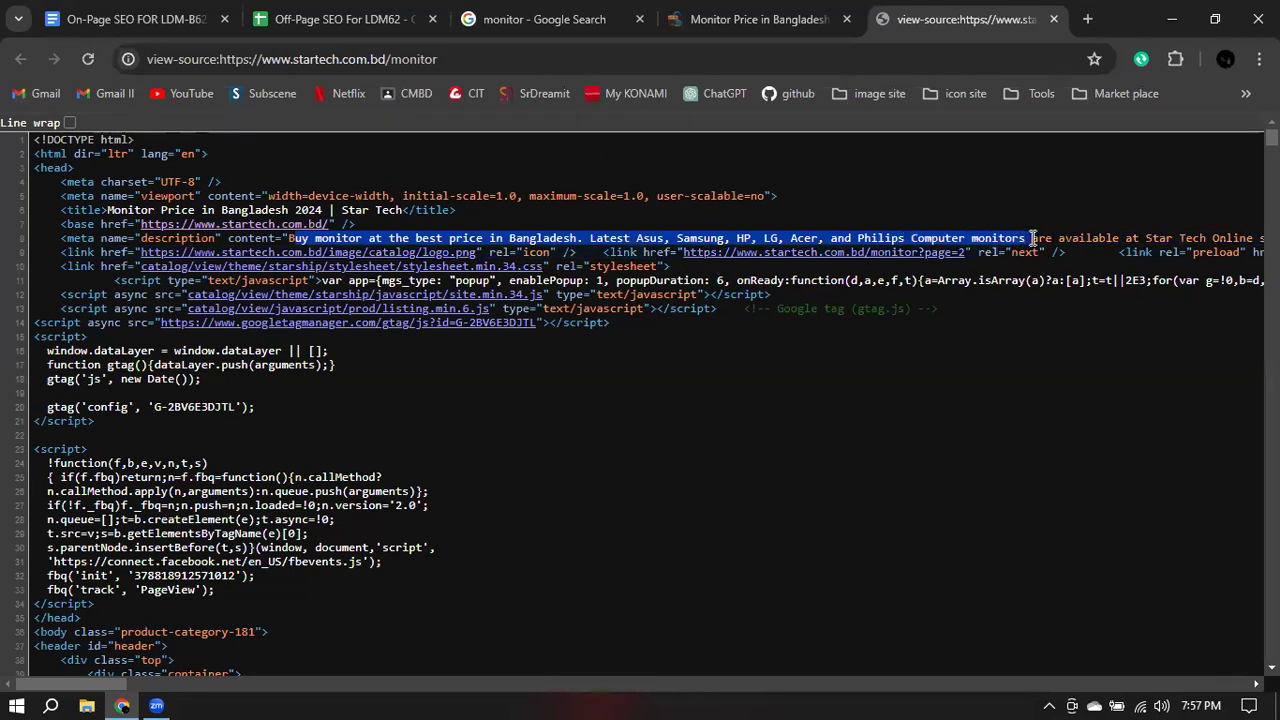
pyautogui.click(585, 17)
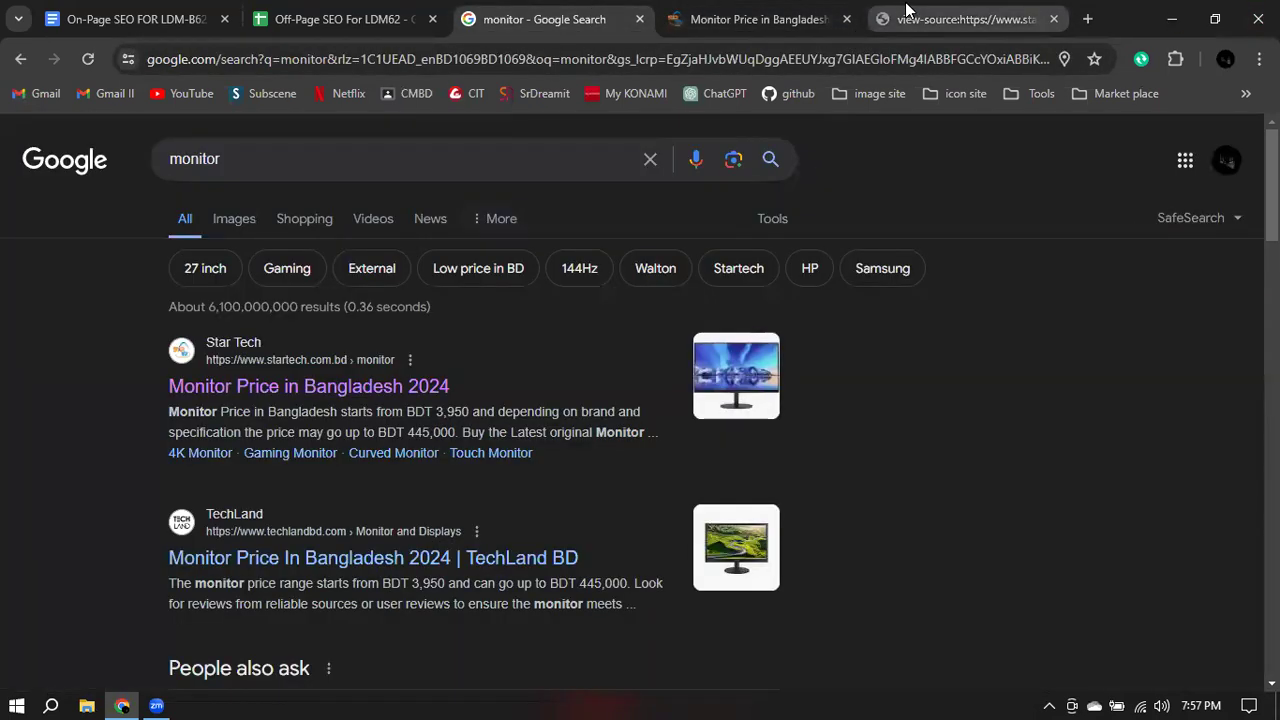
pyautogui.click(908, 16)
pyautogui.click(1030, 240)
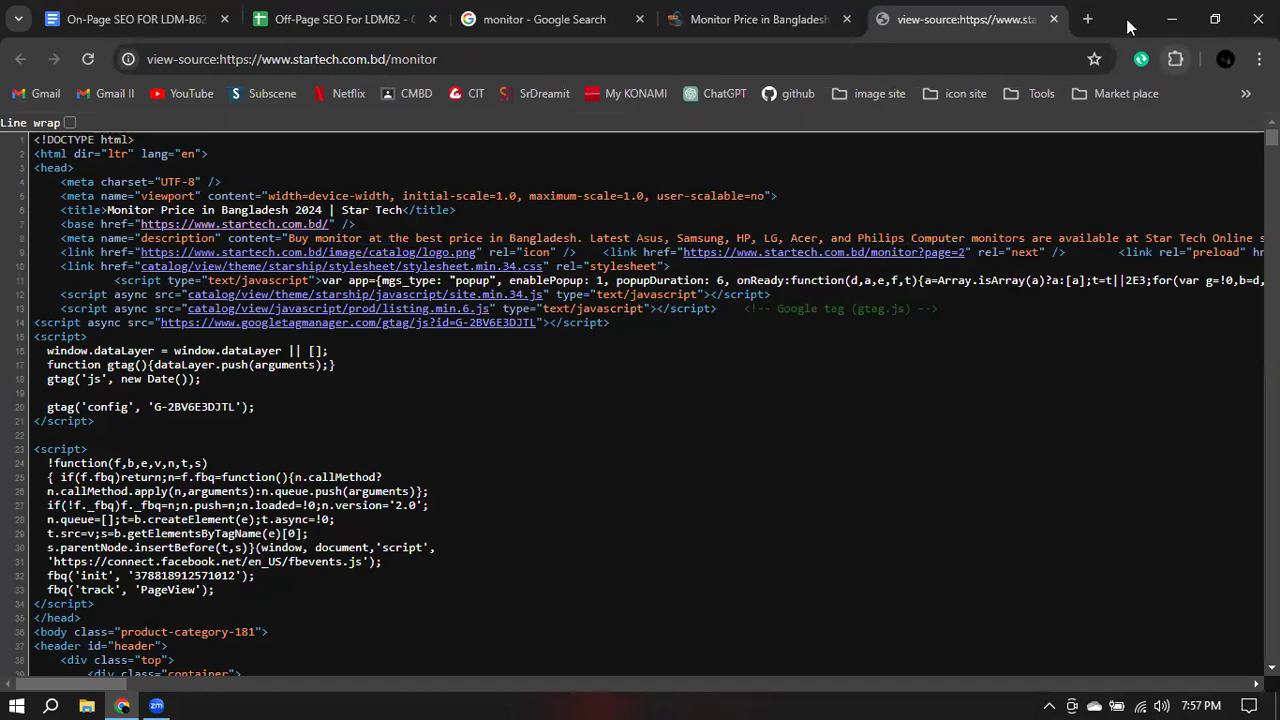
# - Search Google for "startech" in a new tab
pyautogui.hotkey('ctrl', 't')
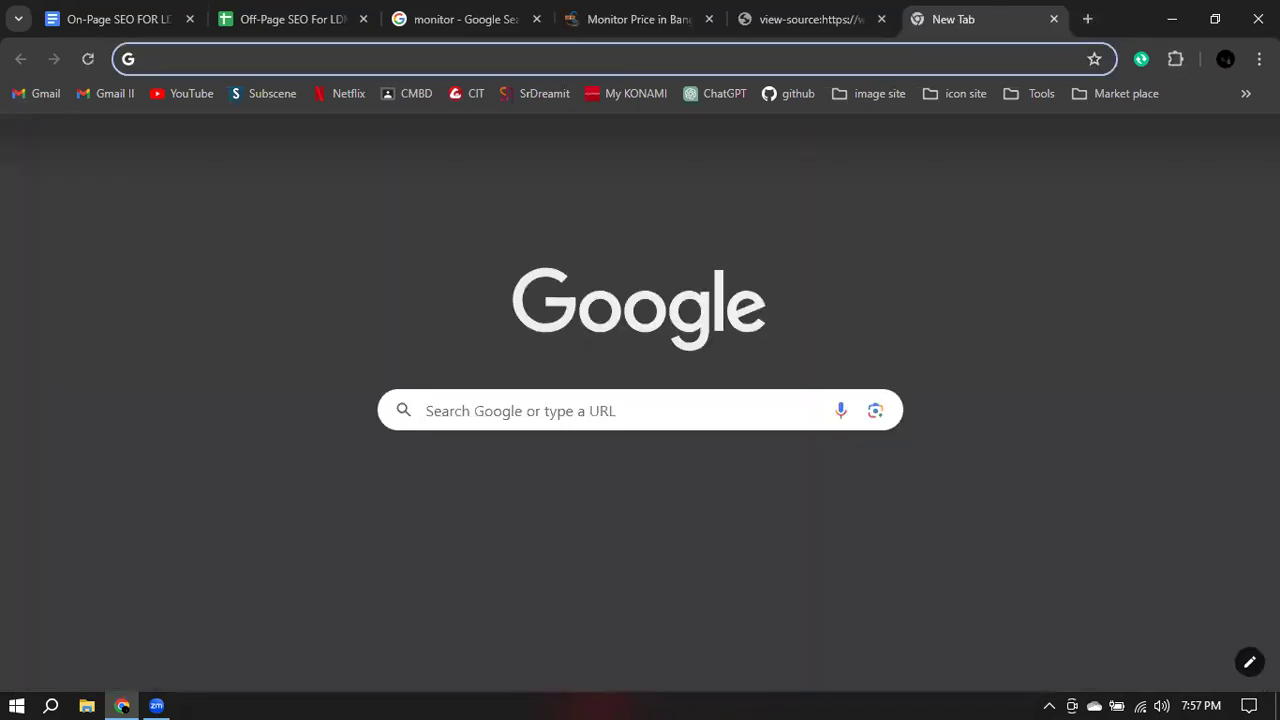
pyautogui.write('atsrt')
pyautogui.press('BackSpace')
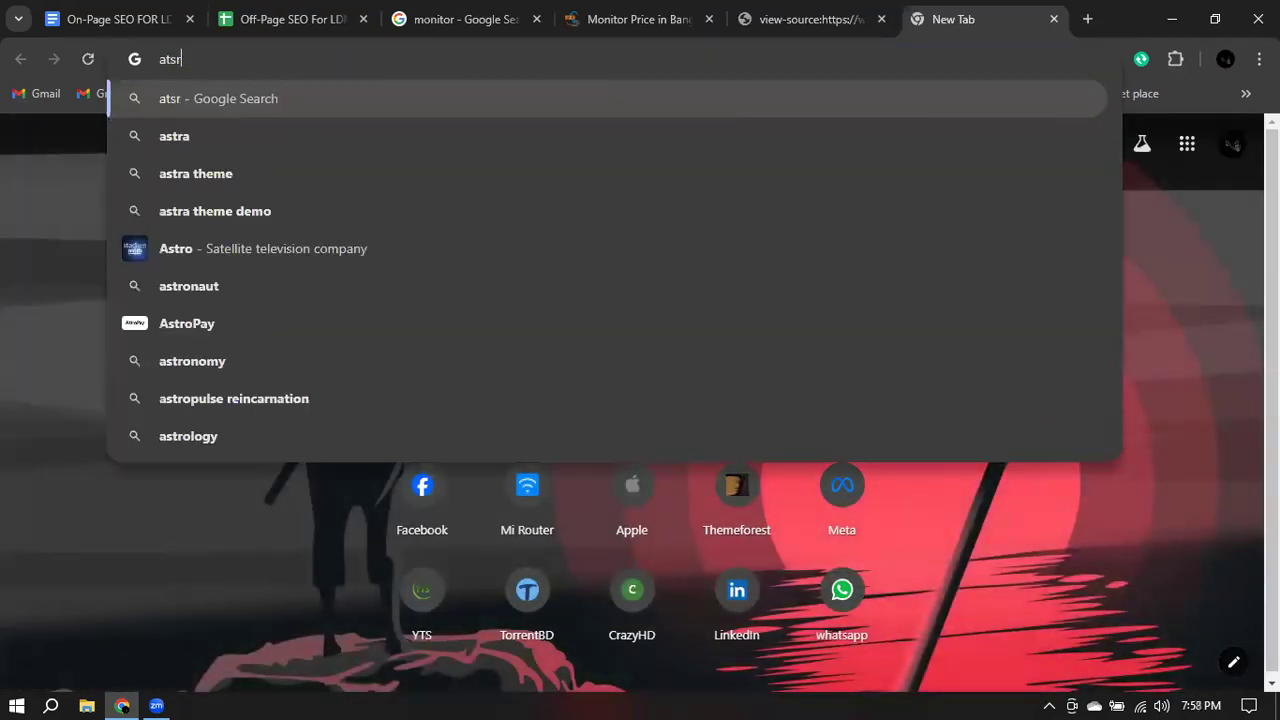
pyautogui.press('BackSpace')
pyautogui.press('BackSpace')
pyautogui.press('BackSpace')
pyautogui.press('BackSpace')
pyautogui.write('star')
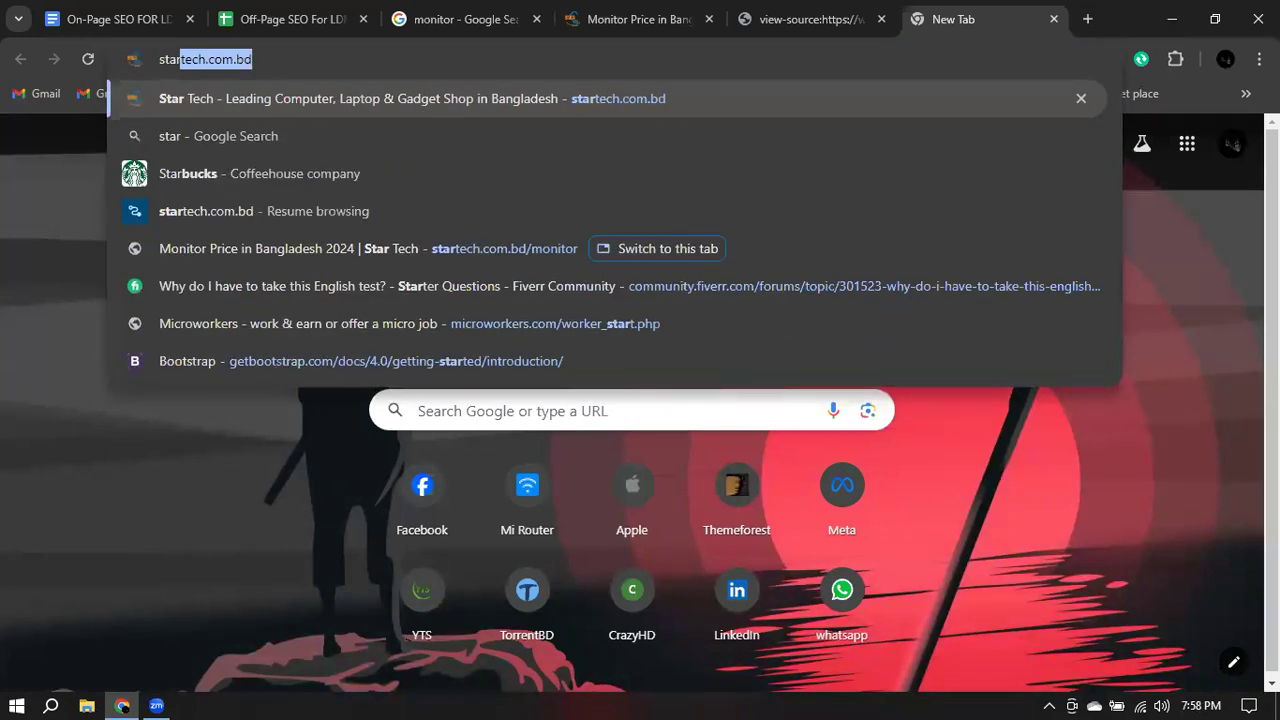
pyautogui.write('tech')
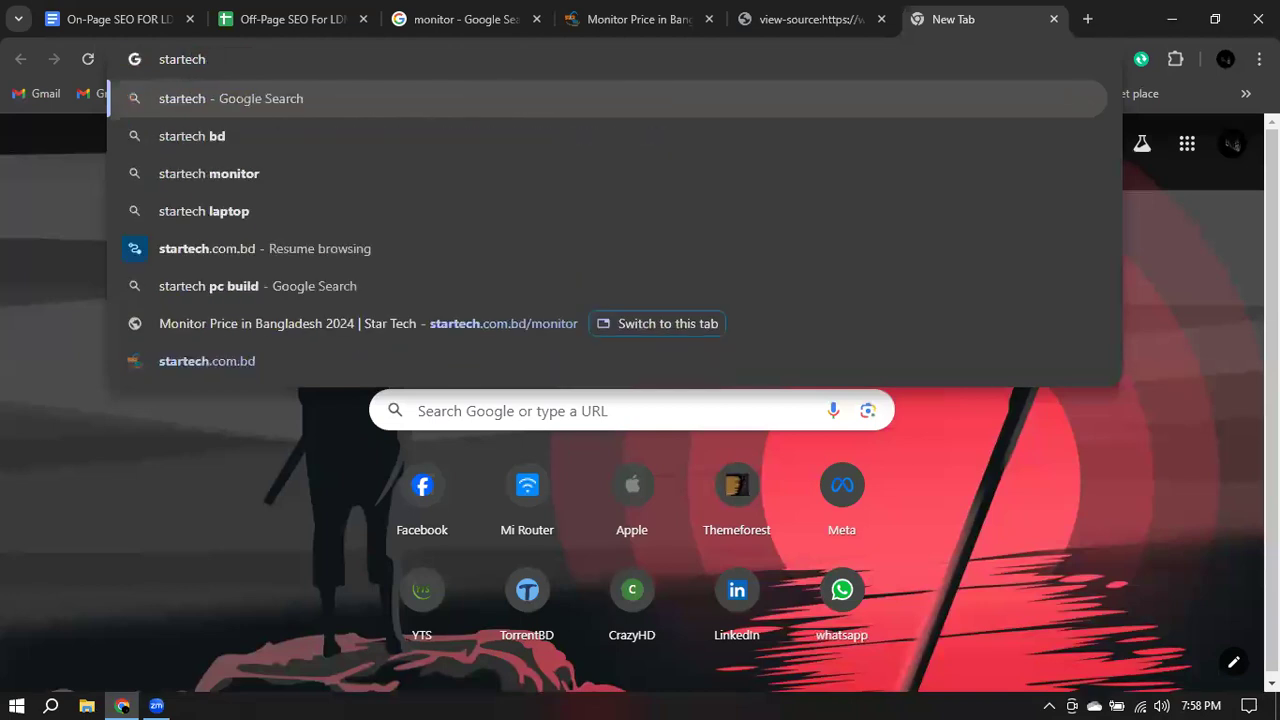
pyautogui.press('Return')
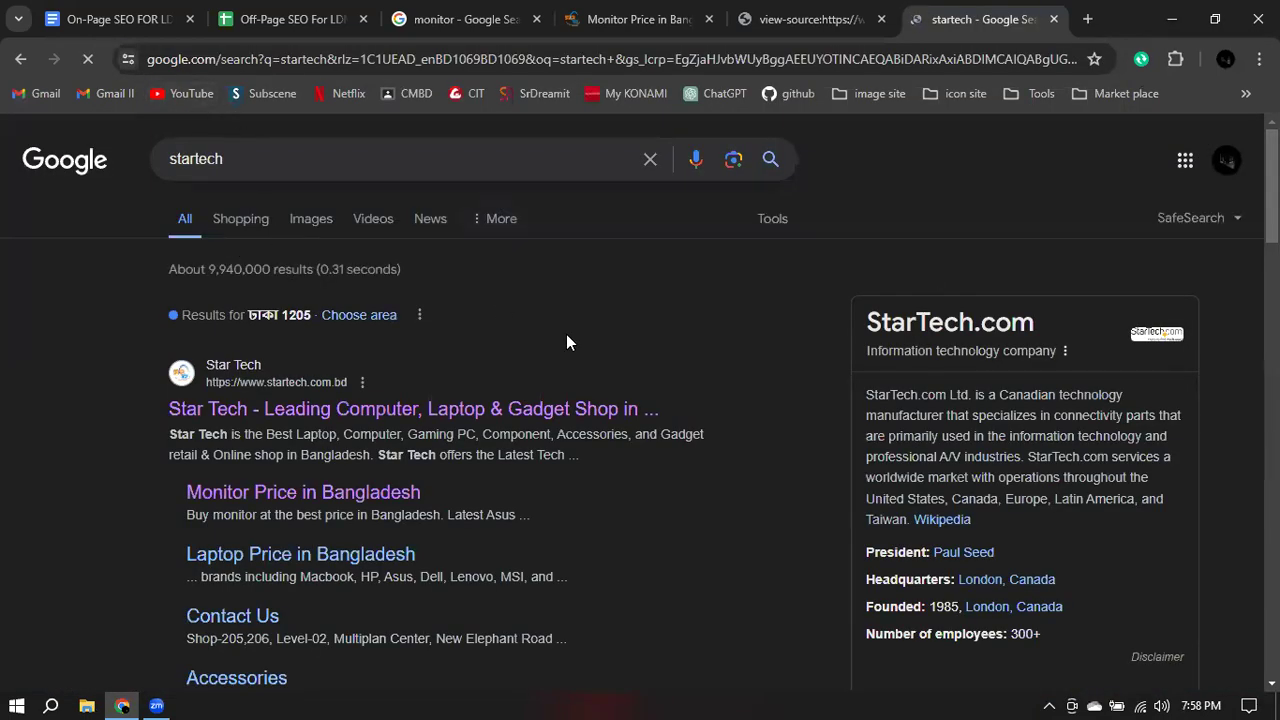
# - Compare the "Monitor Price in Bangladesh" sitelink description with the meta description in the page source
pyautogui.scroll(-1, 566, 334)
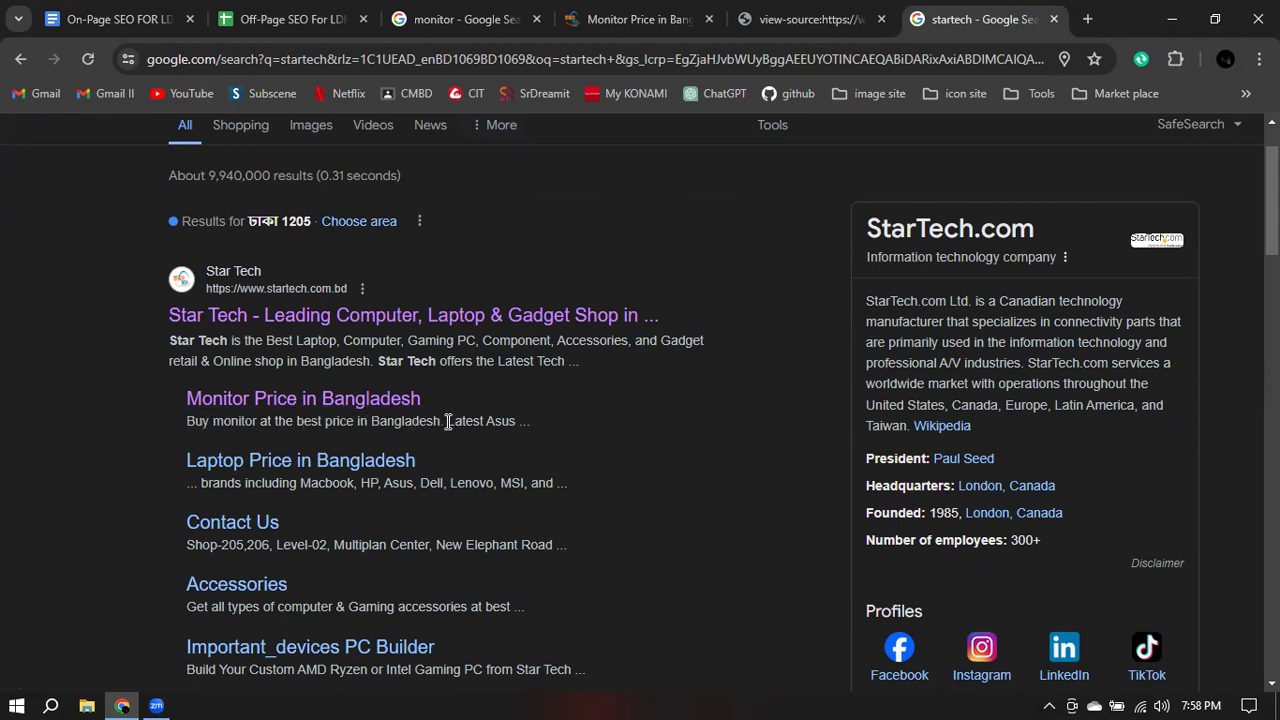
pyautogui.moveTo(444, 421); pyautogui.dragTo(502, 426)
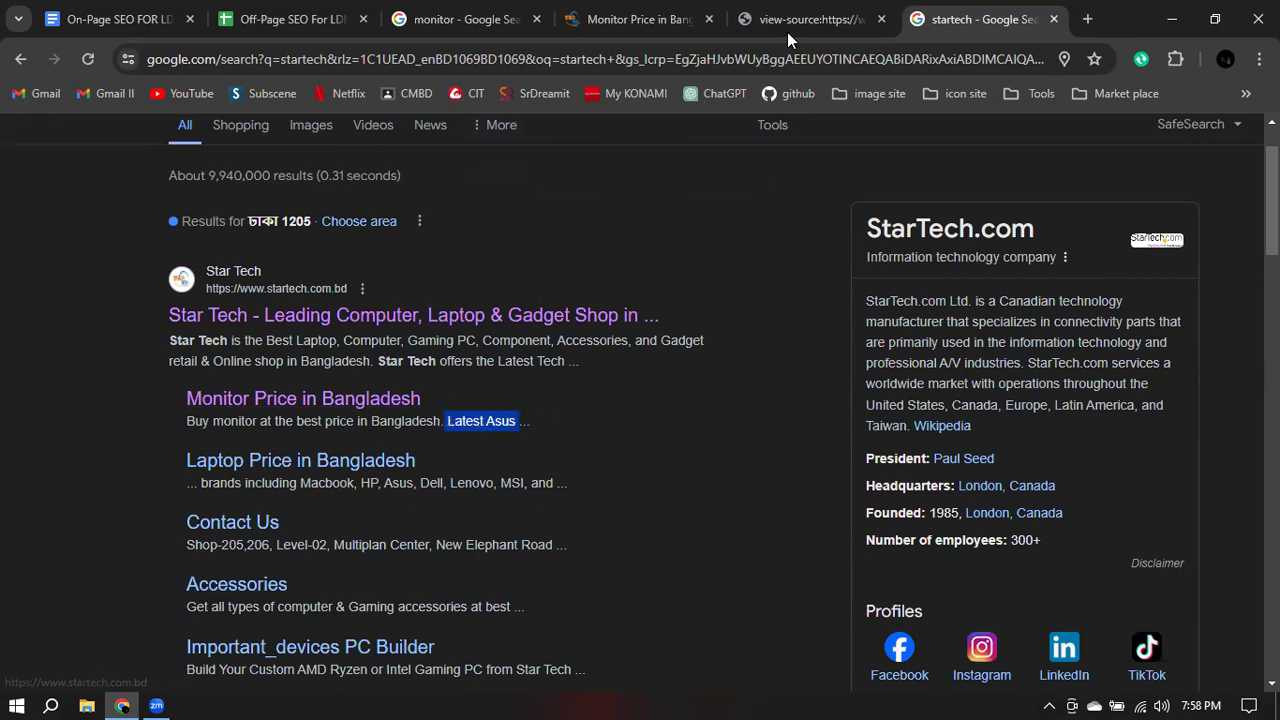
pyautogui.click(826, 20)
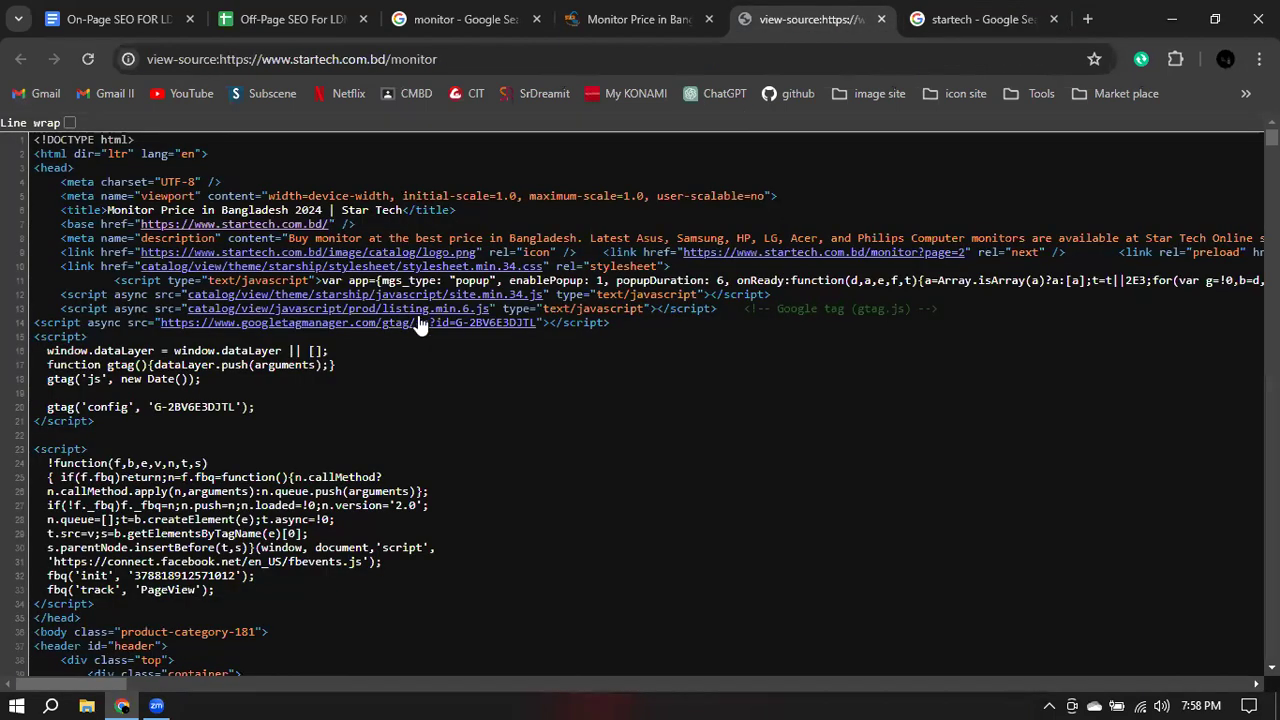
pyautogui.moveTo(284, 238); pyautogui.dragTo(578, 234)
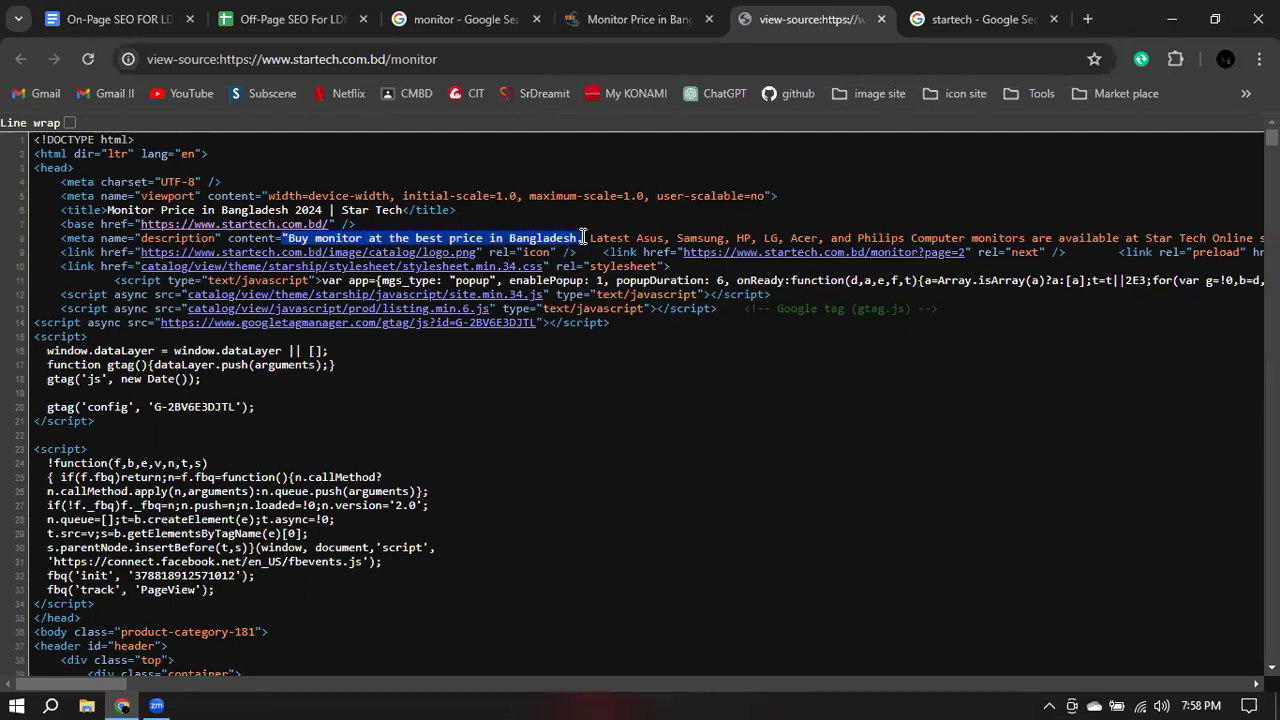
# - Copy "Monitor Price in Bangladesh starts from BDT 3,950" from the Star Tech snippet in the "monitor" search results
pyautogui.click(458, 17)
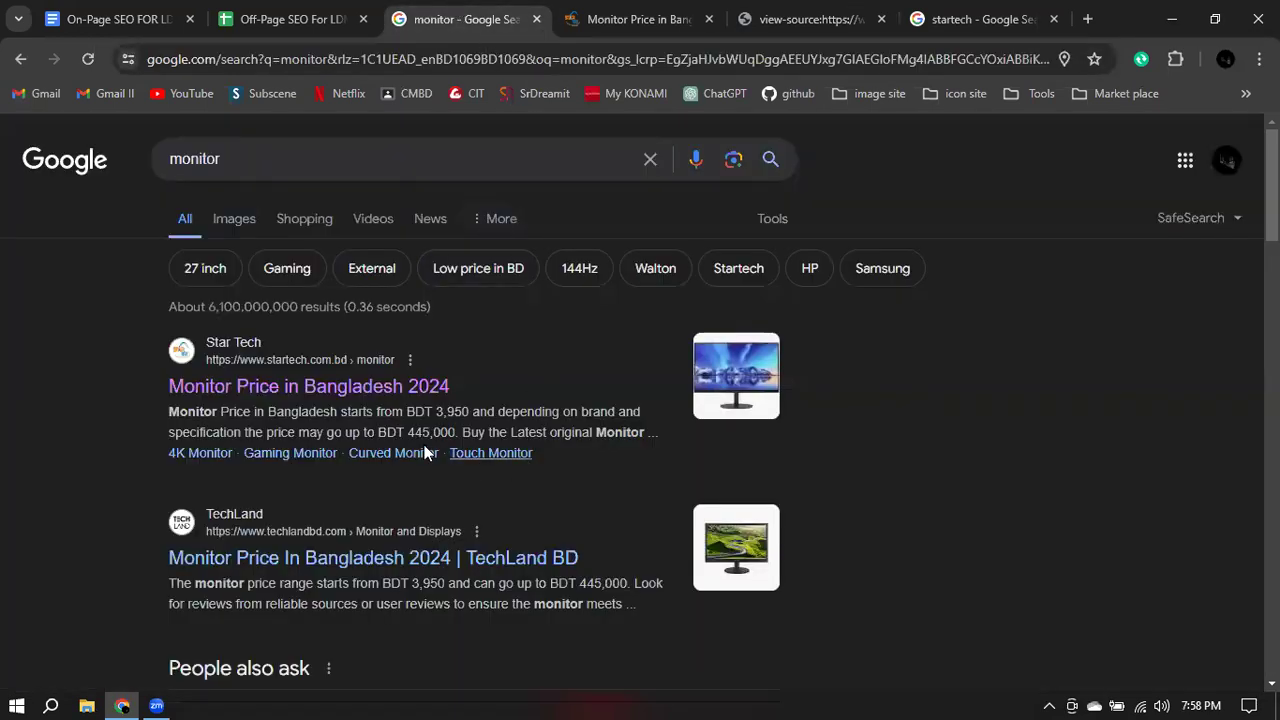
pyautogui.moveTo(220, 411); pyautogui.dragTo(613, 430)
pyautogui.click(613, 430)
pyautogui.moveTo(170, 411); pyautogui.dragTo(466, 412)
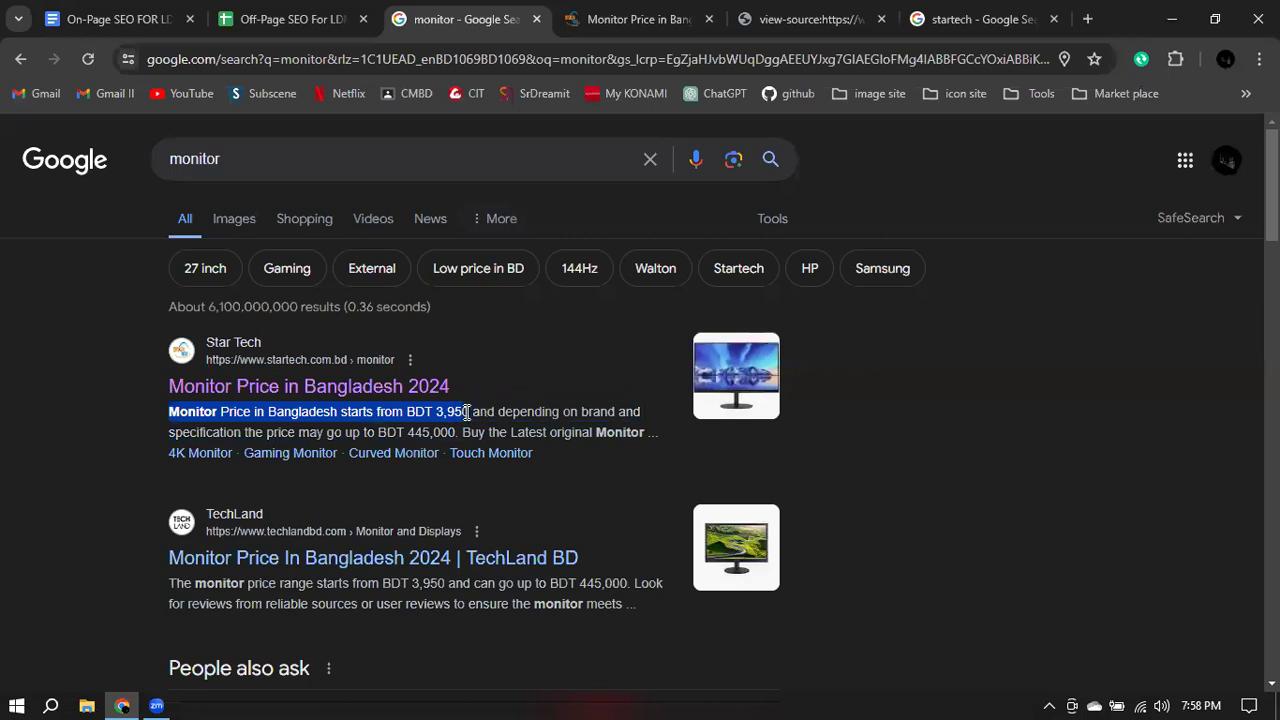
pyautogui.rightClick(454, 413)
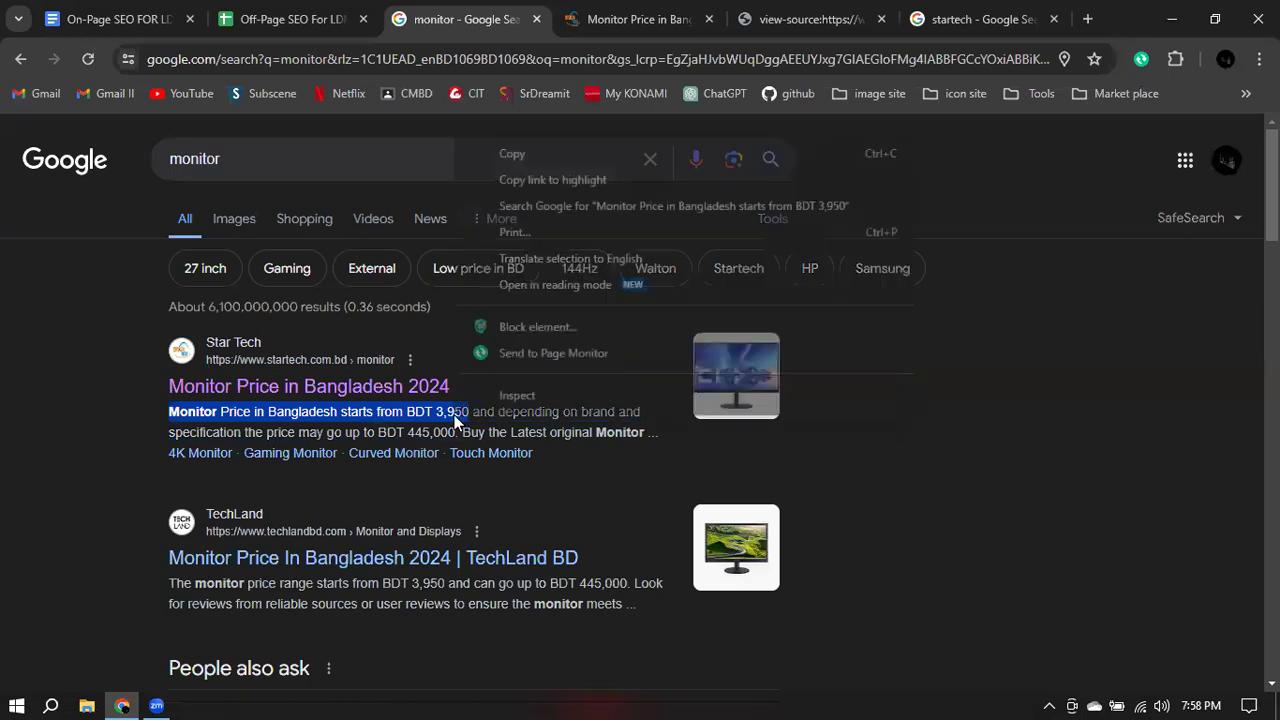
pyautogui.click(534, 153)
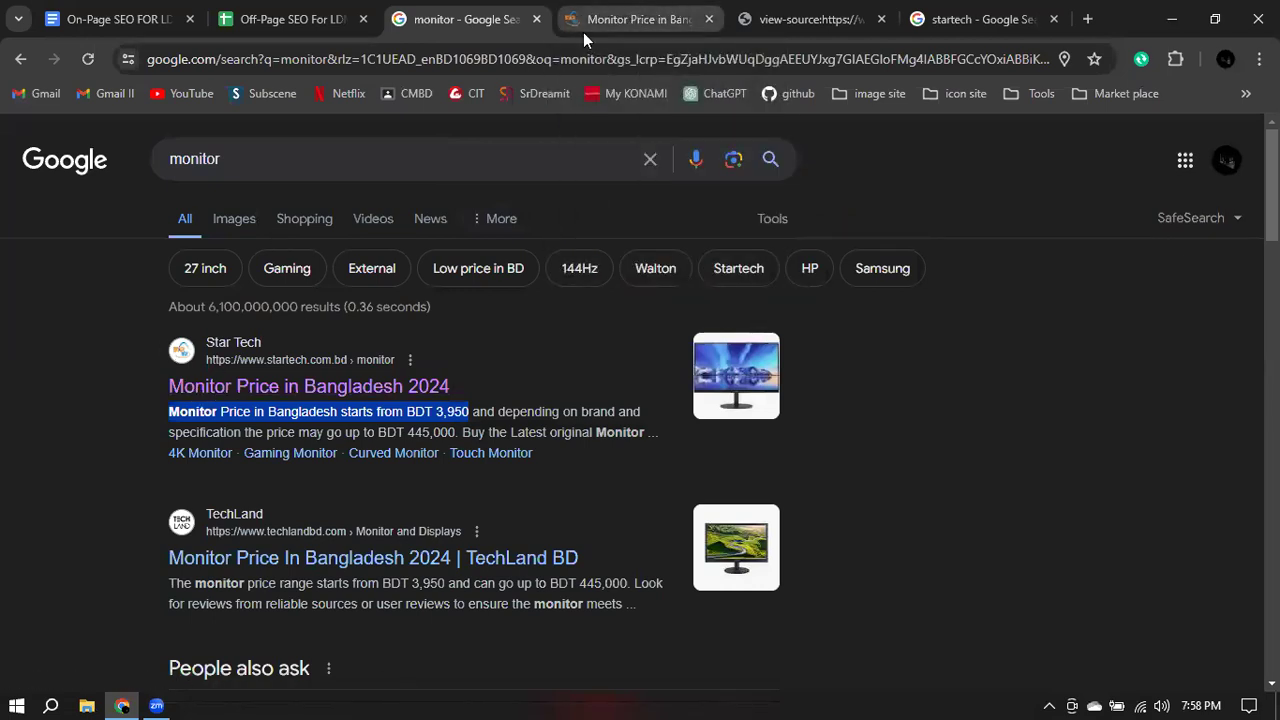
# - Search the Star Tech monitor page source for "Monitor Price in Bangladesh starts from BDT 3,950"
pyautogui.click(621, 19)
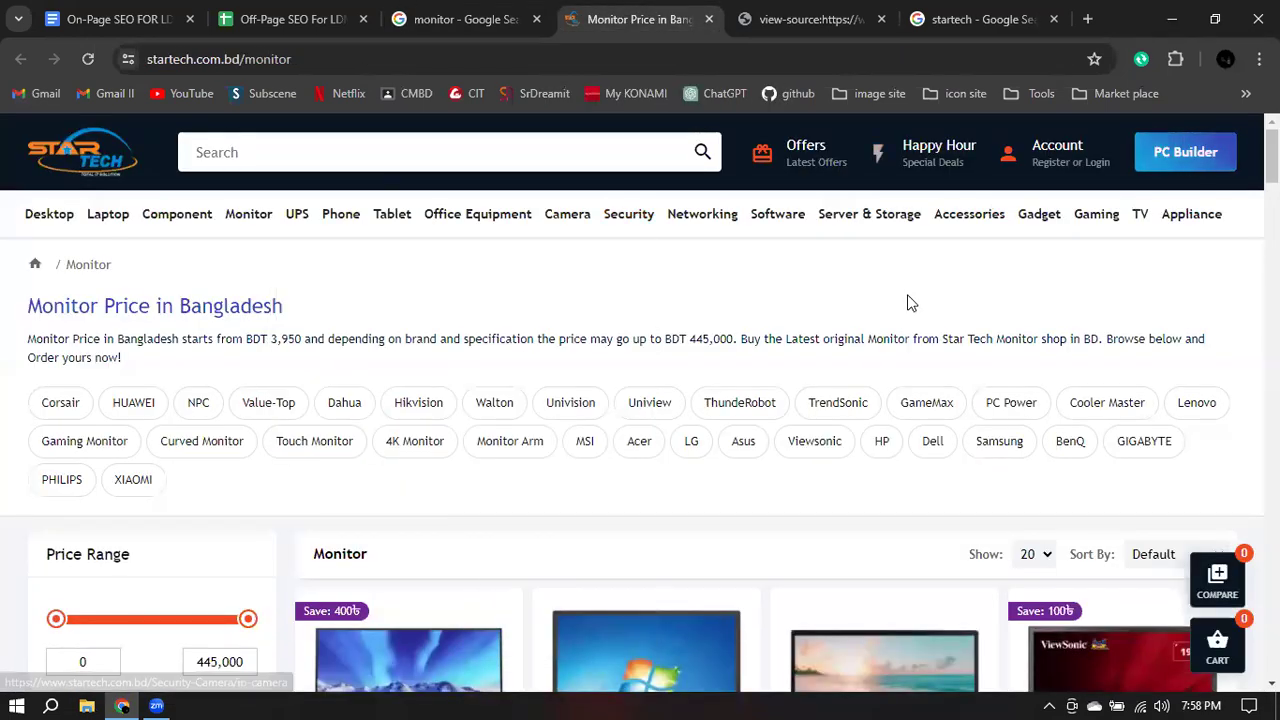
pyautogui.click(802, 12)
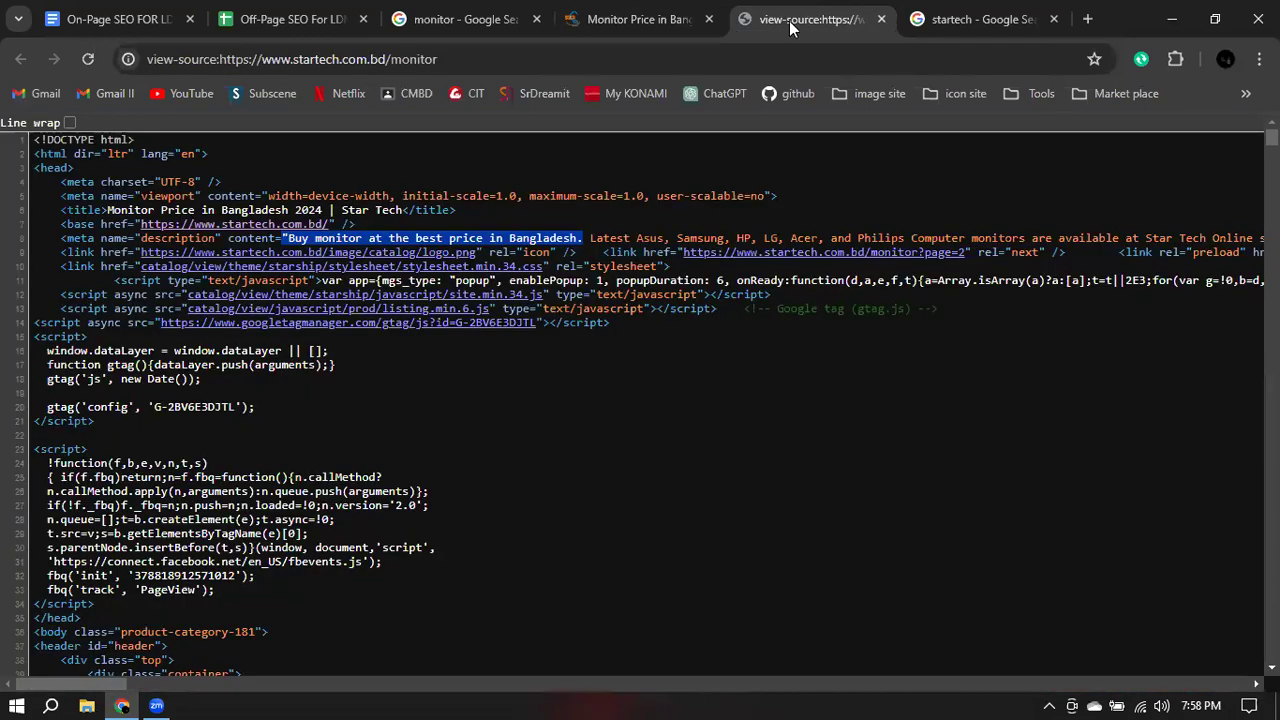
pyautogui.click(709, 434)
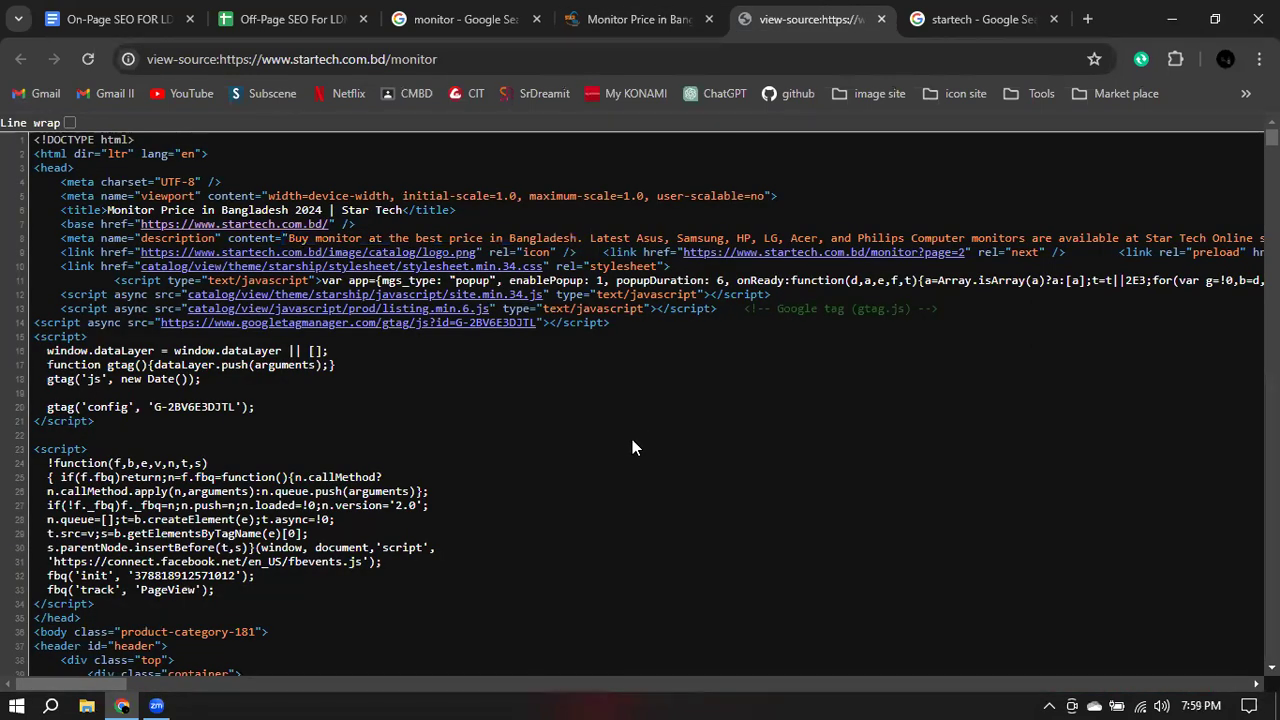
pyautogui.hotkey('ctrl', 'f')
pyautogui.tripleClick(877, 98)
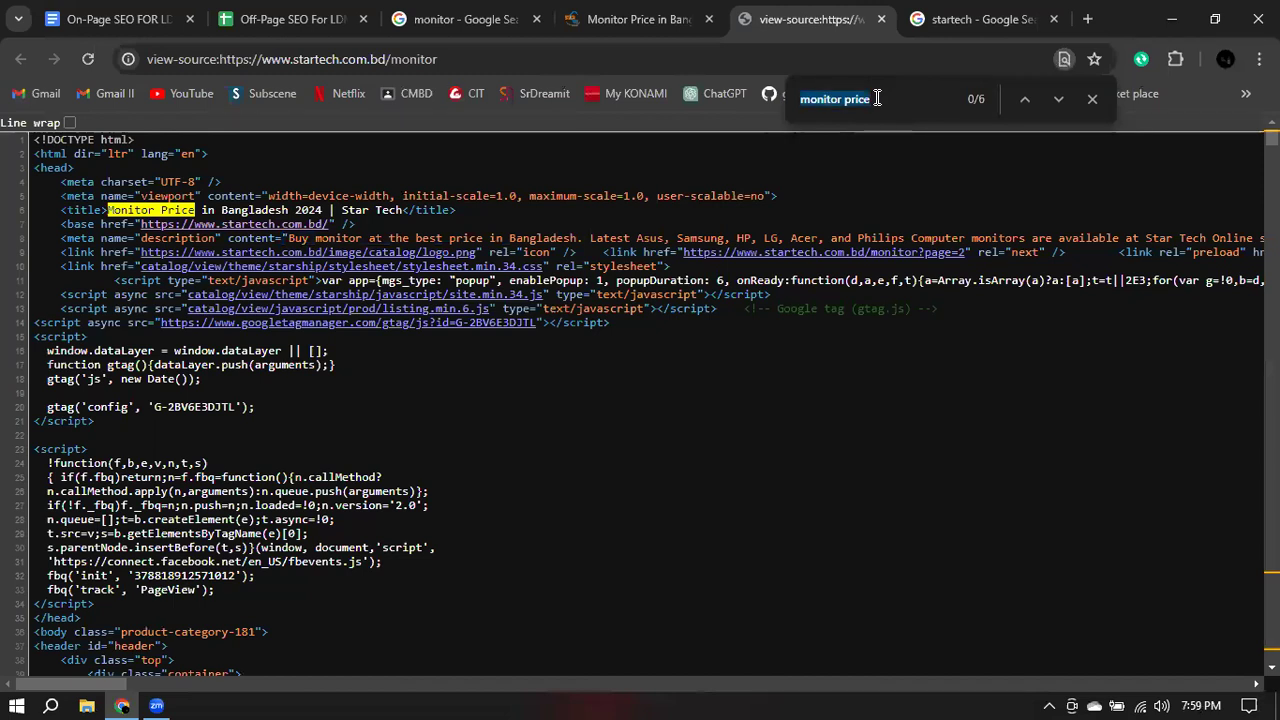
pyautogui.press('BackSpace')
pyautogui.hotkey('ctrl', 'v')
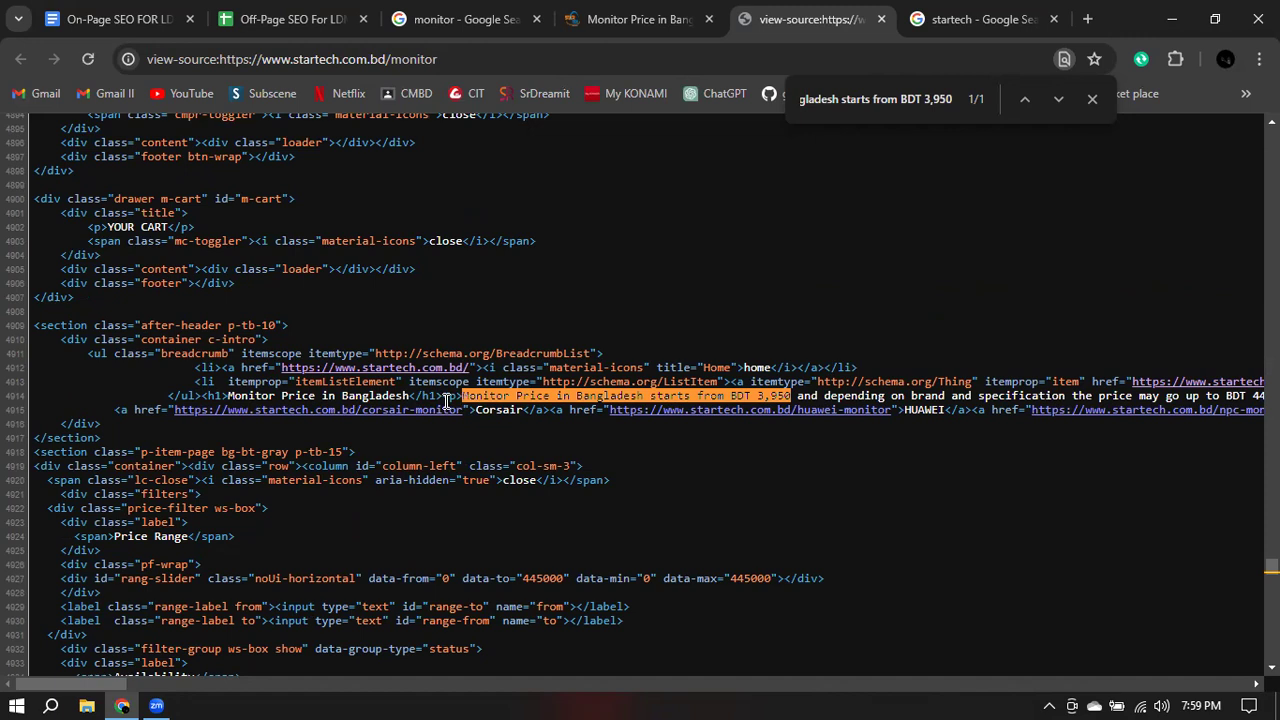
# - Compare the "Monitor Price in Bangladesh" sitelink in the "startech" results with the Star Tech snippet in the "monitor" results
pyautogui.click(957, 12)
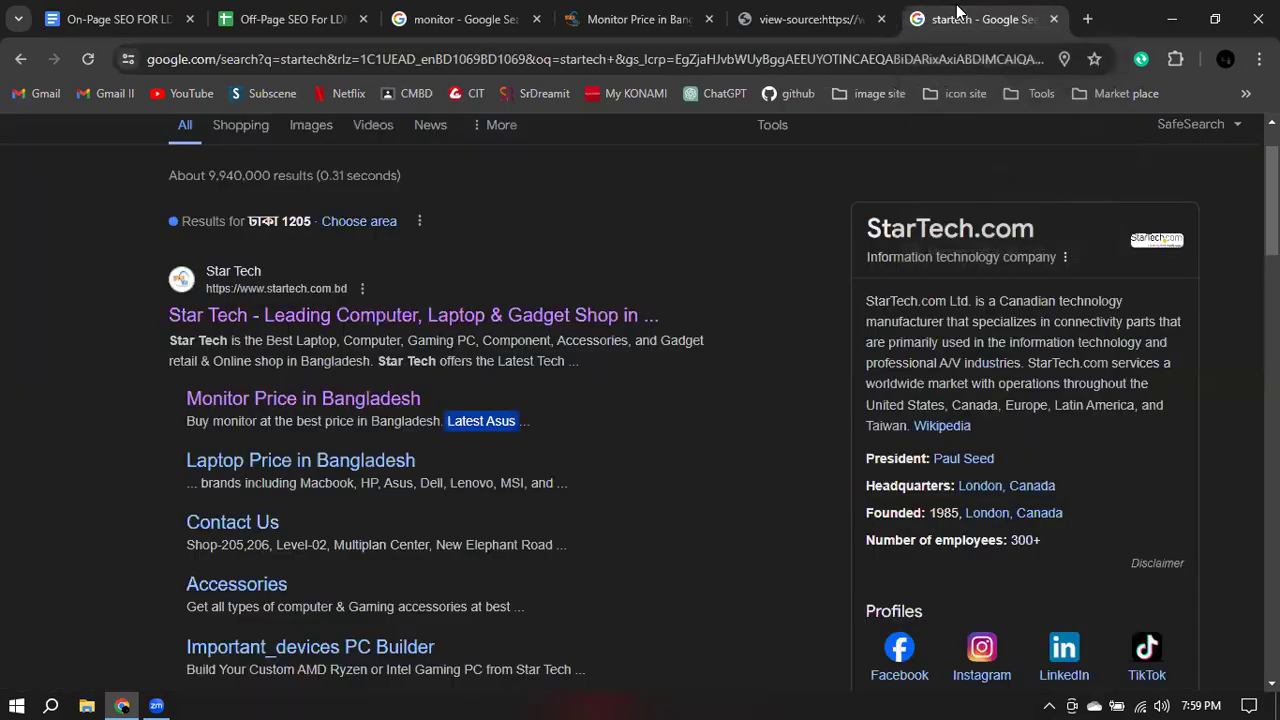
pyautogui.moveTo(188, 428); pyautogui.dragTo(518, 426)
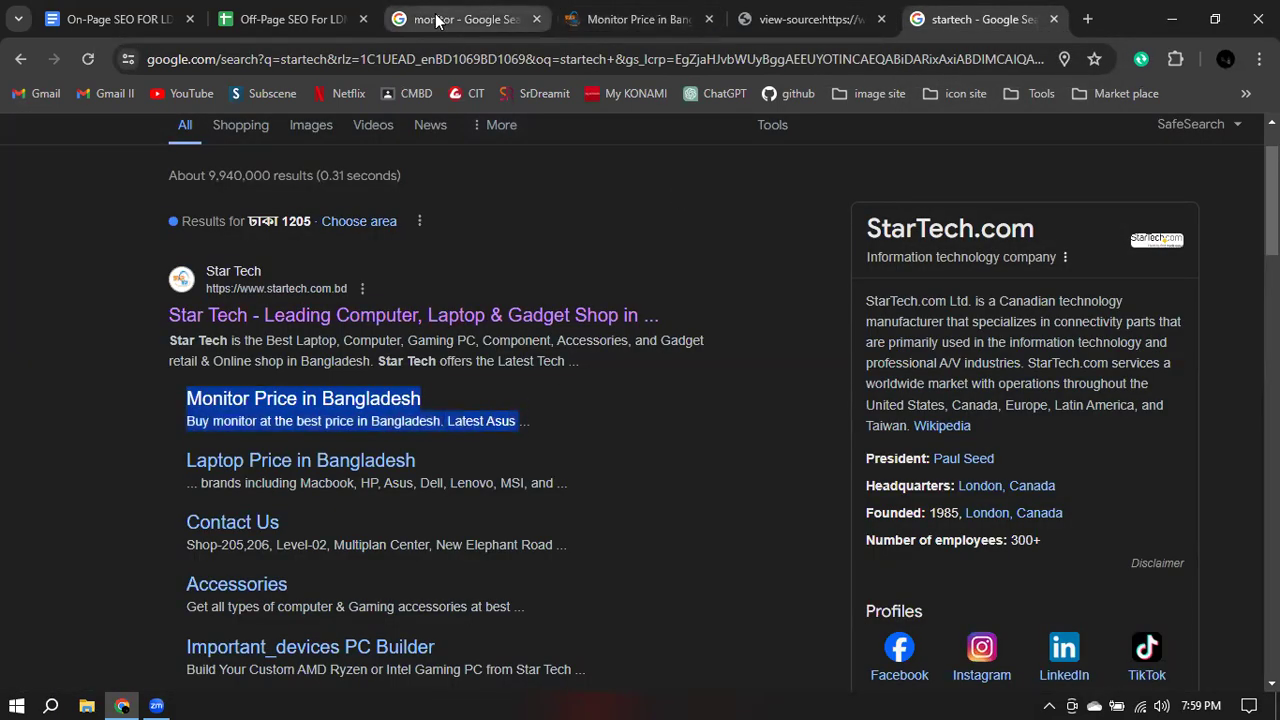
pyautogui.click(465, 19)
pyautogui.click(171, 434)
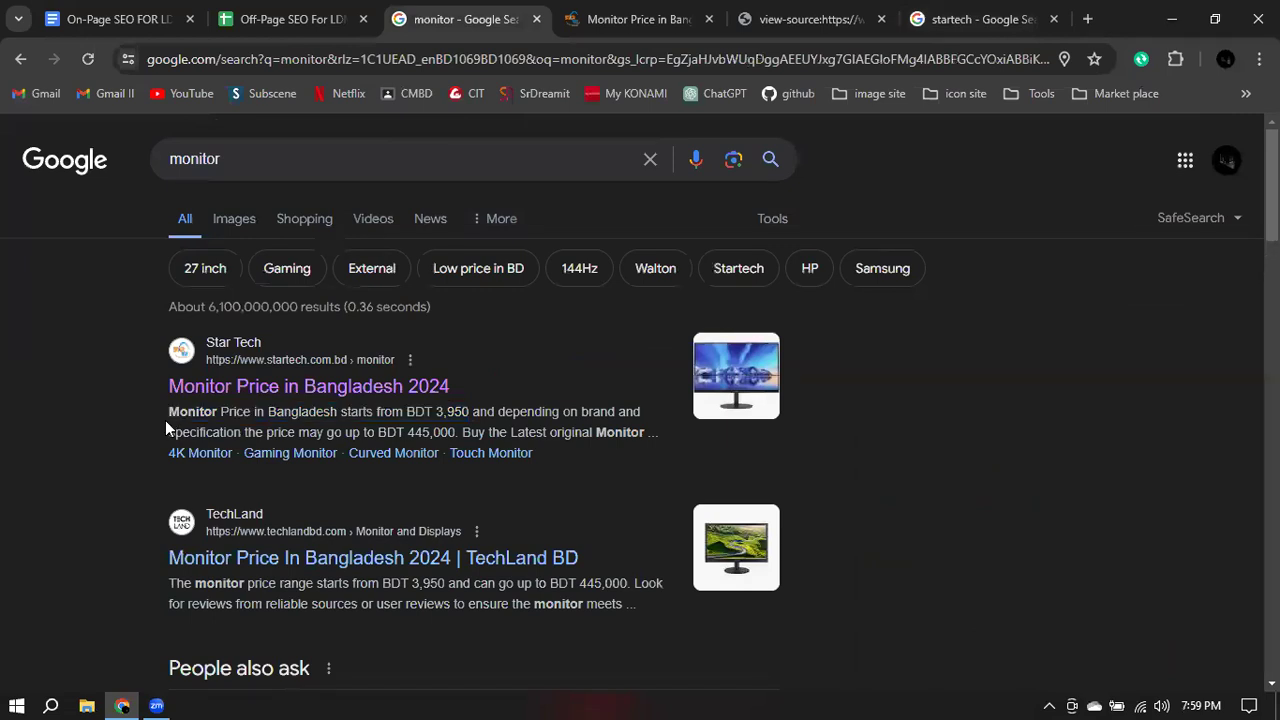
pyautogui.moveTo(168, 410); pyautogui.dragTo(649, 426)
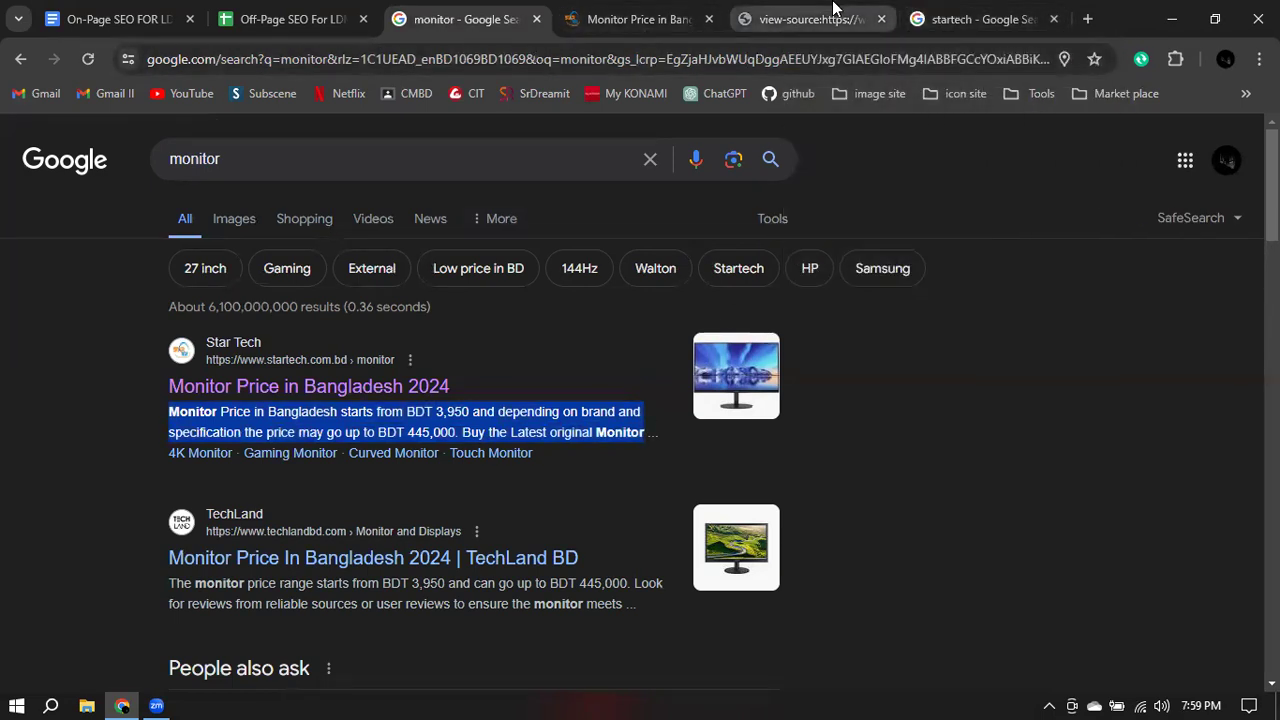
# - Copy the opening code <meta name="description" content= from the head of the Star Tech page source
pyautogui.click(658, 11)
pyautogui.click(806, 19)
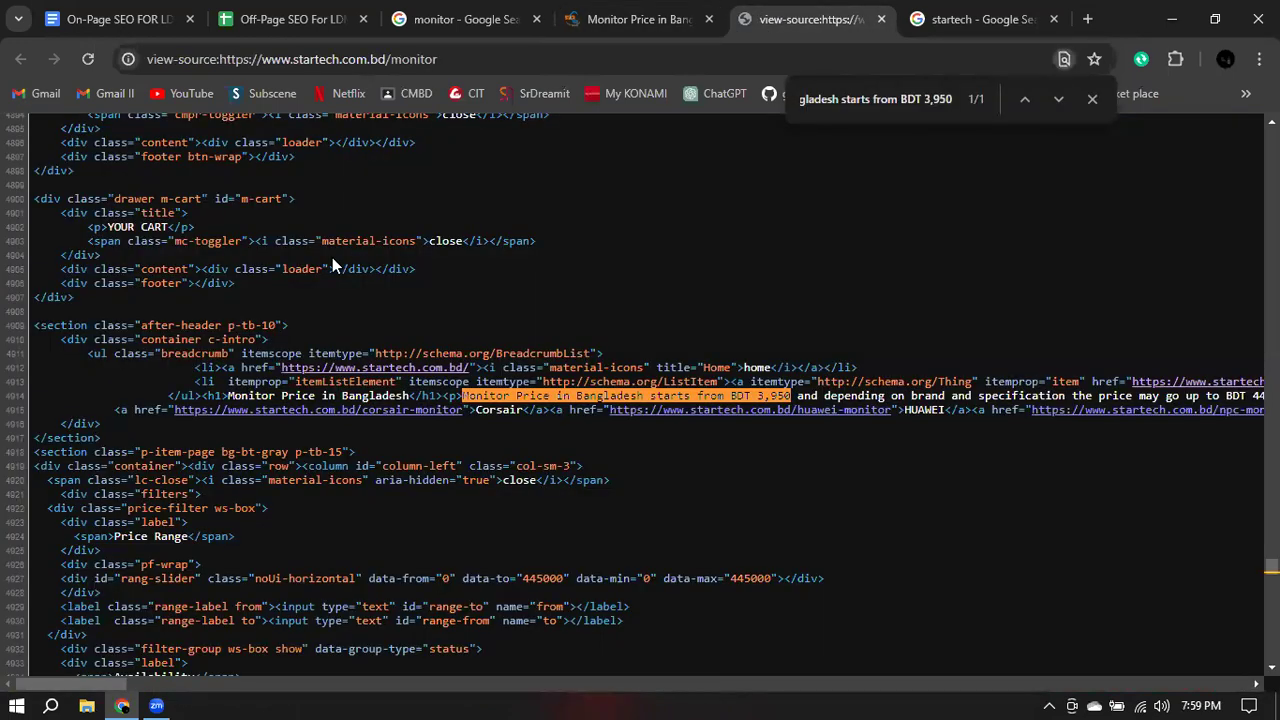
pyautogui.scroll(5, 322, 288)
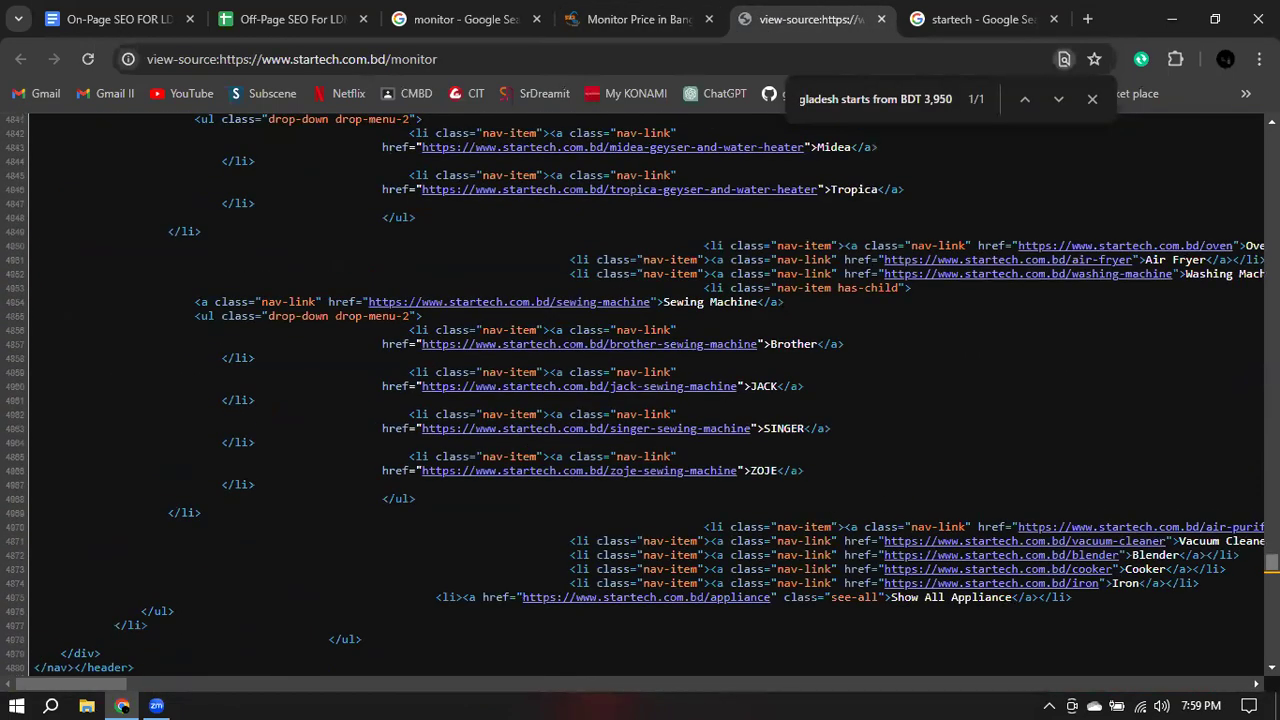
pyautogui.moveTo(1271, 562); pyautogui.dragTo(1271, 137)
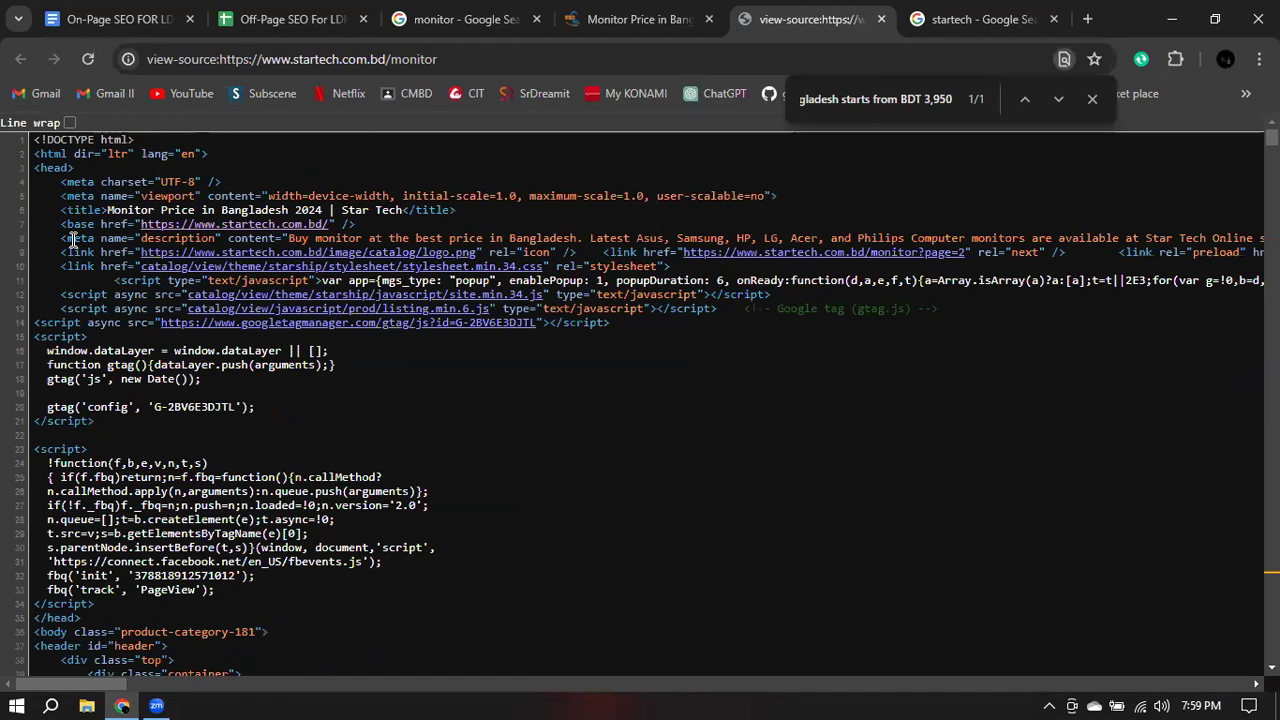
pyautogui.moveTo(60, 241); pyautogui.dragTo(286, 241)
pyautogui.hotkey('ctrl', 'c')
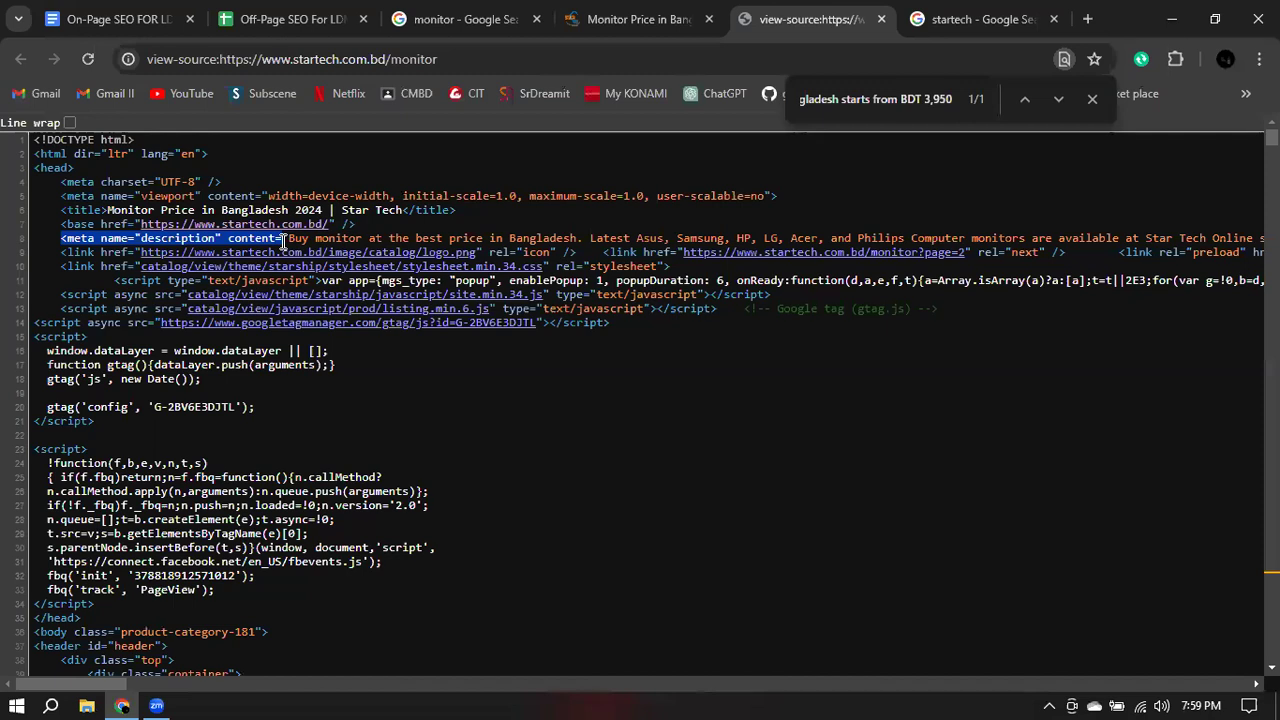
# - Paste <meta name="description" content= on a new line below <title> in the On-Page SEO document
pyautogui.click(274, 18)
pyautogui.click(143, 24)
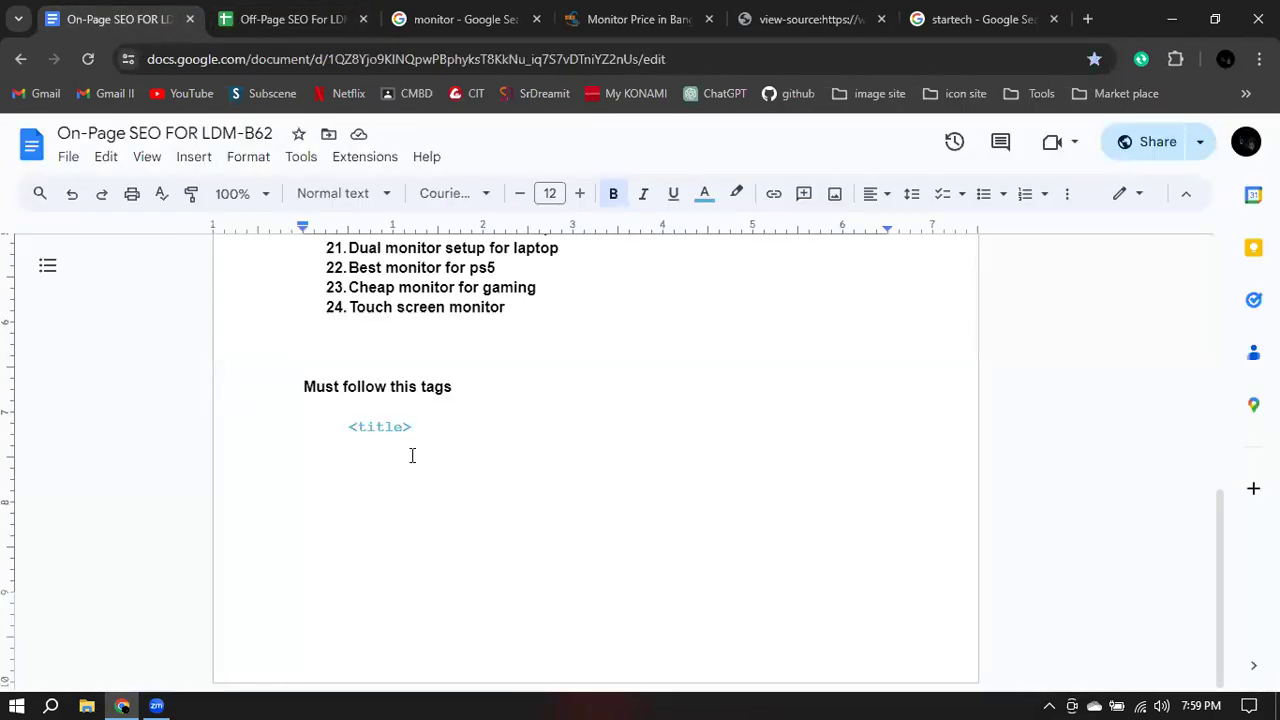
pyautogui.click(432, 418)
pyautogui.click(437, 418)
pyautogui.press('Return')
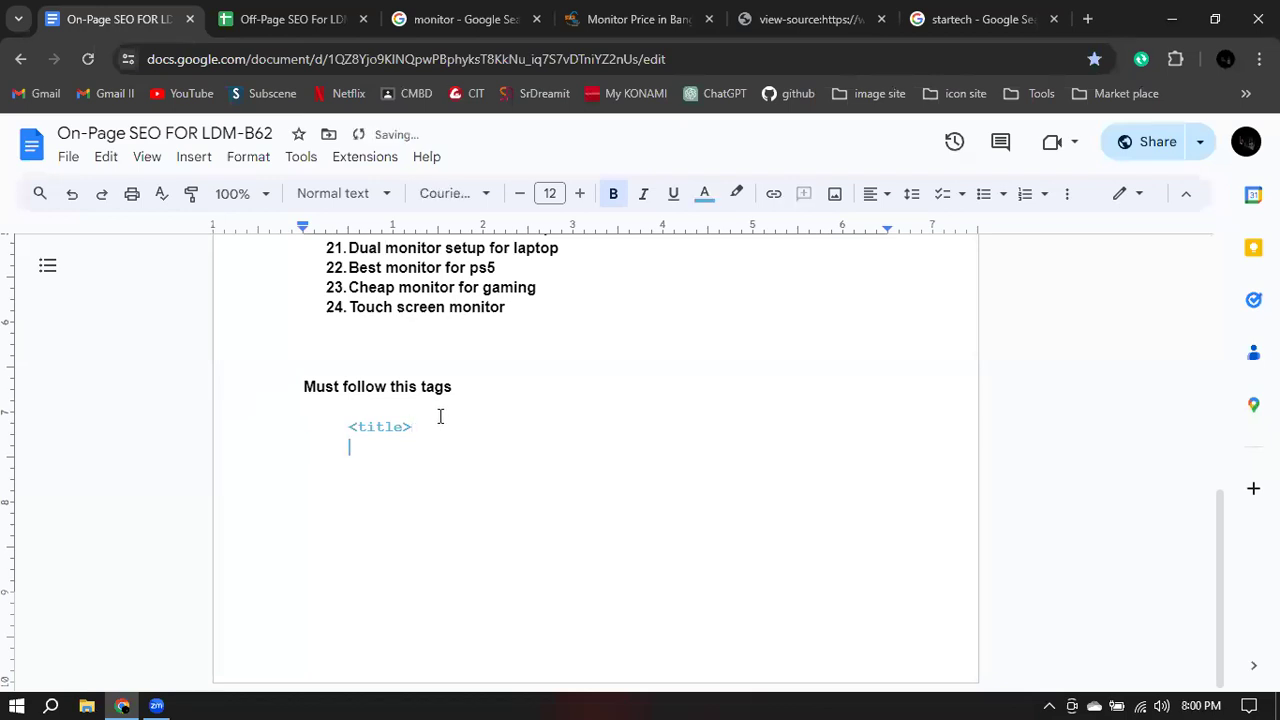
pyautogui.hotkey('ctrl', 'v')
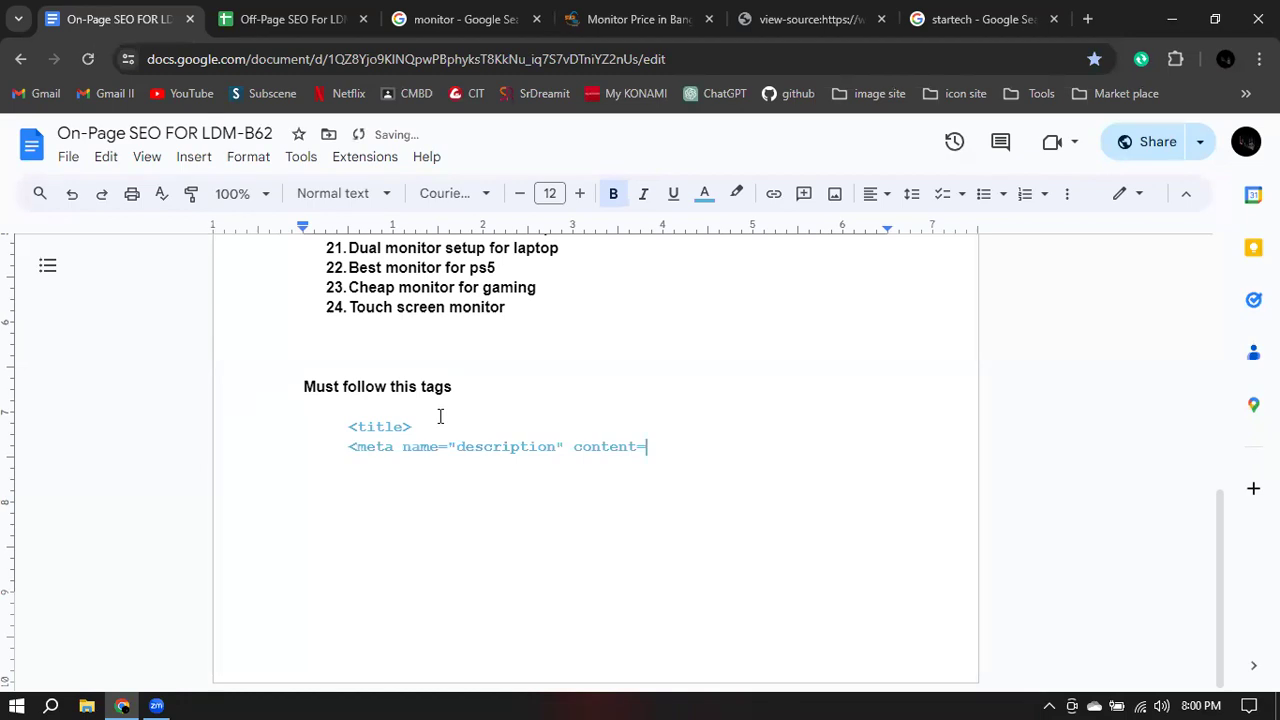
# - Add the line <meta name="title" content= below the description tag, reusing the copied code with "description" replaced by "title"
pyautogui.press('Return')
pyautogui.press('Tab')
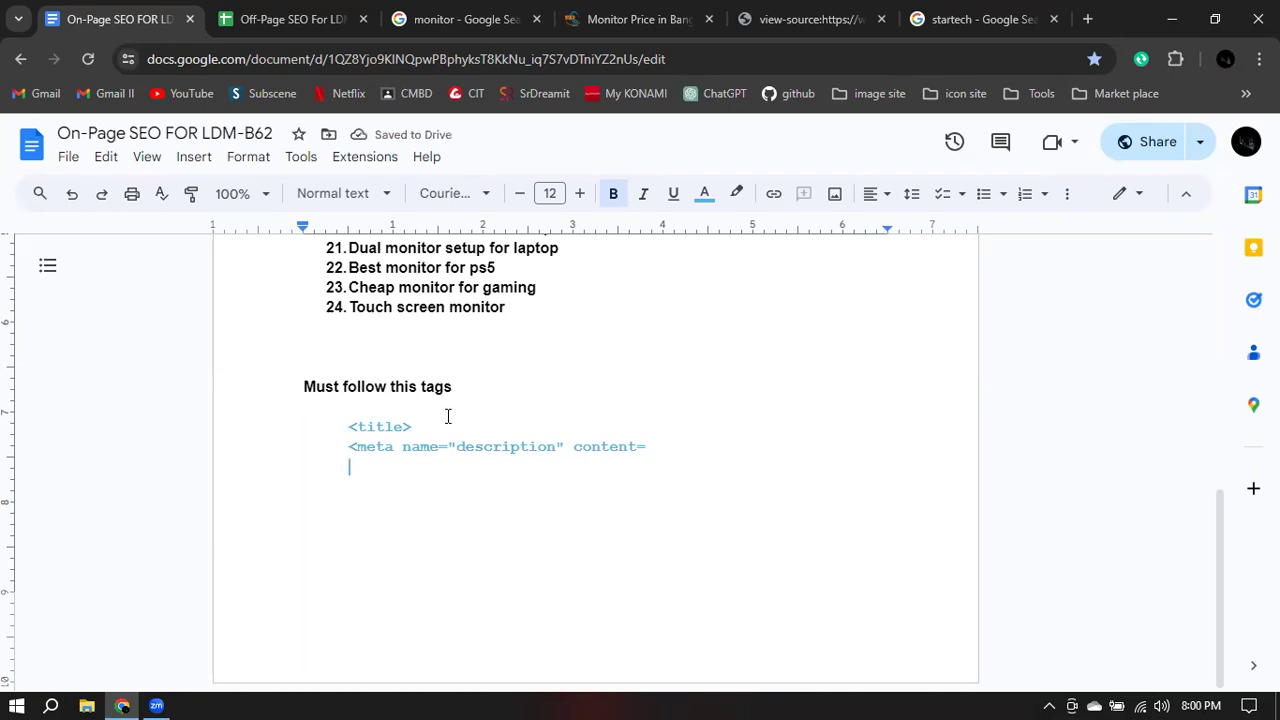
pyautogui.hotkey('ctrl', 'v')
pyautogui.click(557, 470)
pyautogui.press('BackSpace')
pyautogui.press('BackSpace')
pyautogui.press('BackSpace')
pyautogui.press('BackSpace')
pyautogui.press('BackSpace')
pyautogui.press('BackSpace')
pyautogui.press('BackSpace')
pyautogui.press('BackSpace')
pyautogui.press('BackSpace')
pyautogui.press('BackSpace')
pyautogui.press('BackSpace')
pyautogui.write('title')
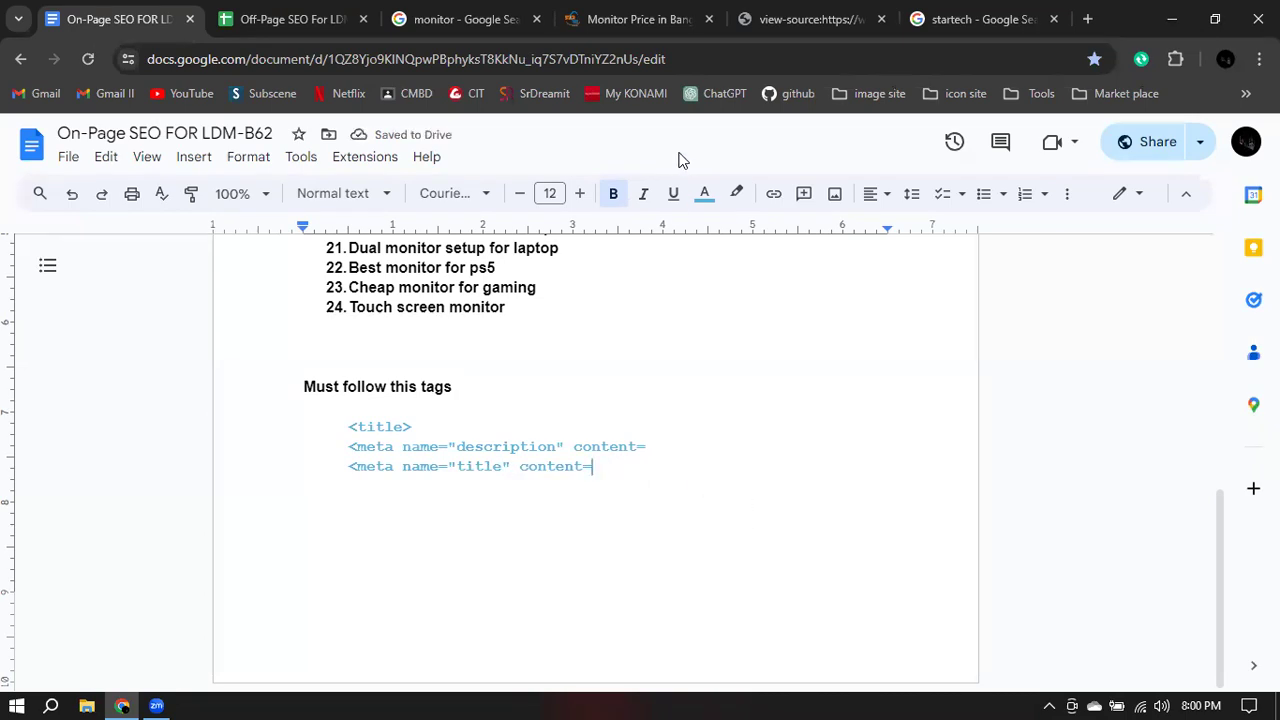
# - Add the entry <h1 to h6 tag> to the tag list, one blank line below the meta title tag
pyautogui.press('Return')
pyautogui.press('Return')
pyautogui.press('Tab')
pyautogui.write('<h')
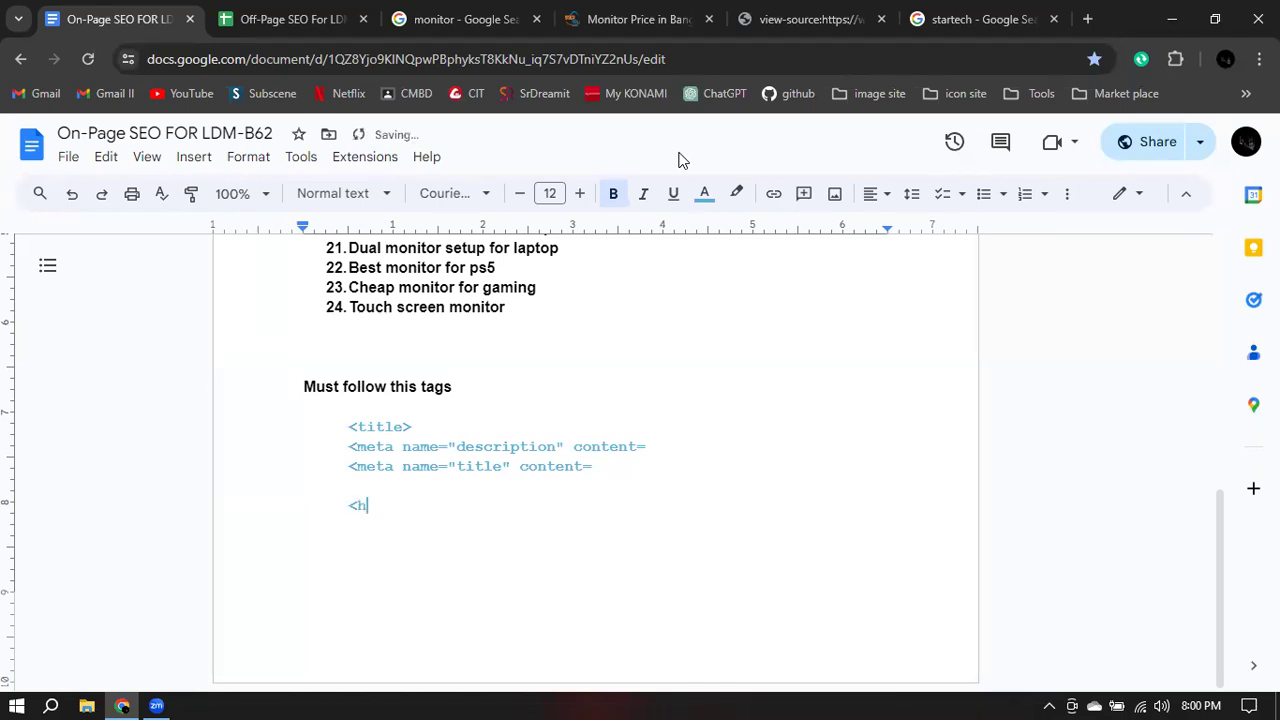
pyautogui.write('1 to ')
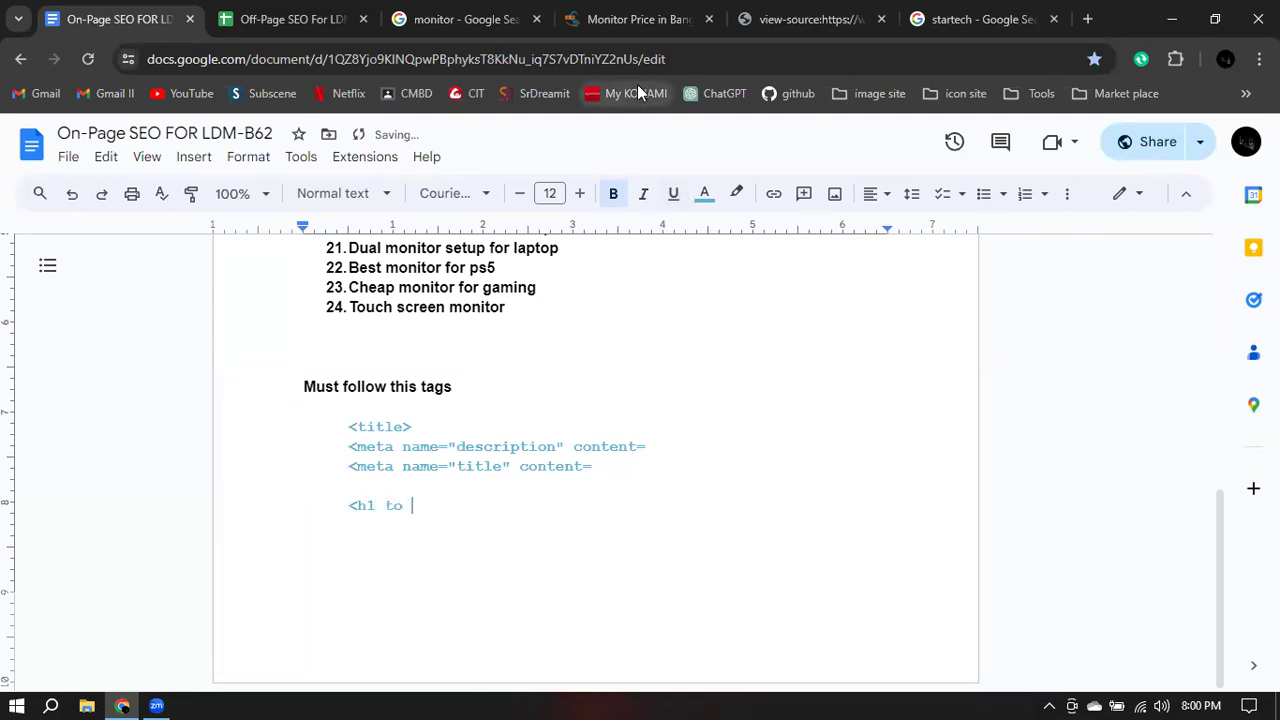
pyautogui.write('h^')
pyautogui.press('BackSpace')
pyautogui.write('6>')
pyautogui.press('Left')
pyautogui.write('tag')
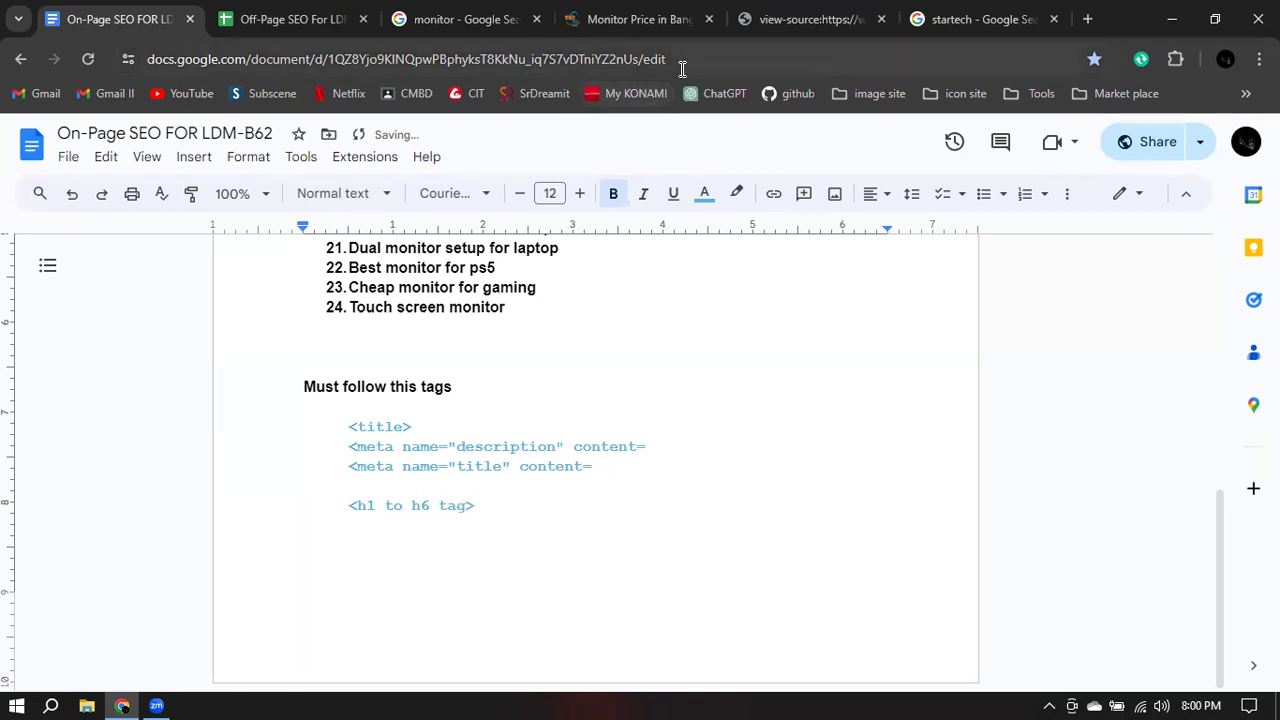
pyautogui.click(489, 517)
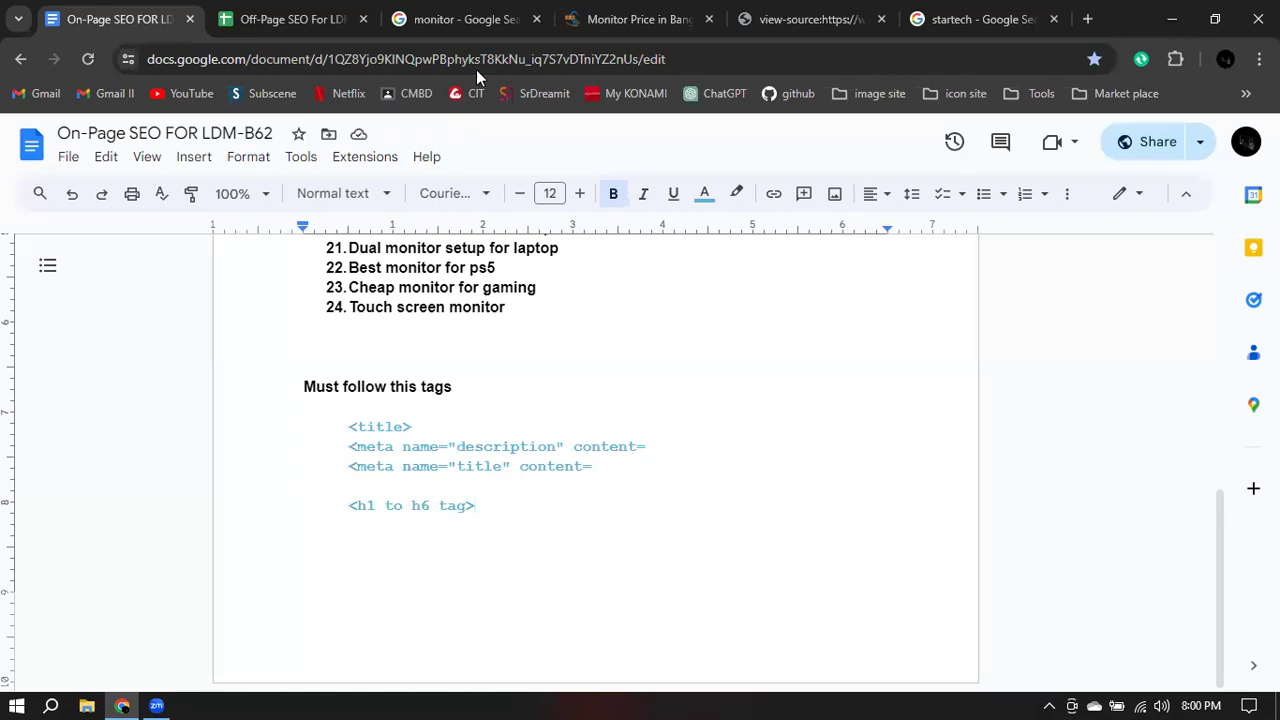
# - Close the "startech" search, page source and "monitor" search tabs, leaving the Star Tech monitor page in view
pyautogui.click(1054, 19)
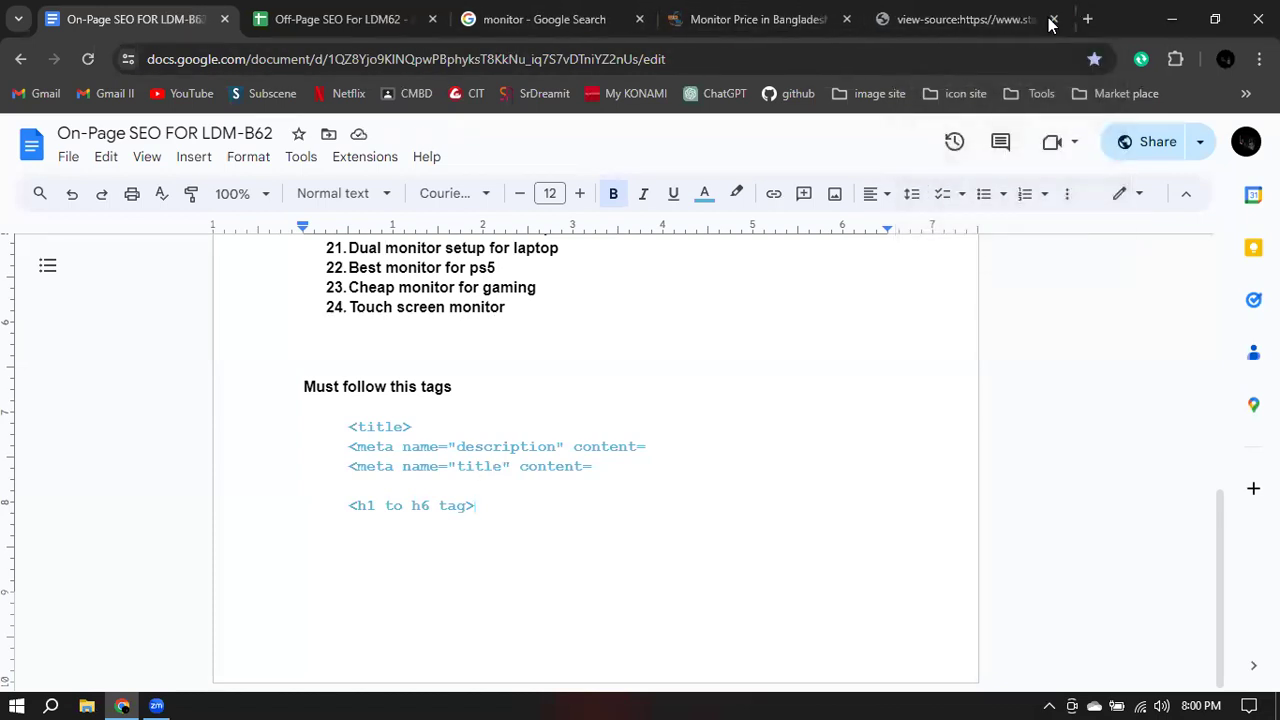
pyautogui.click(1051, 19)
pyautogui.click(634, 22)
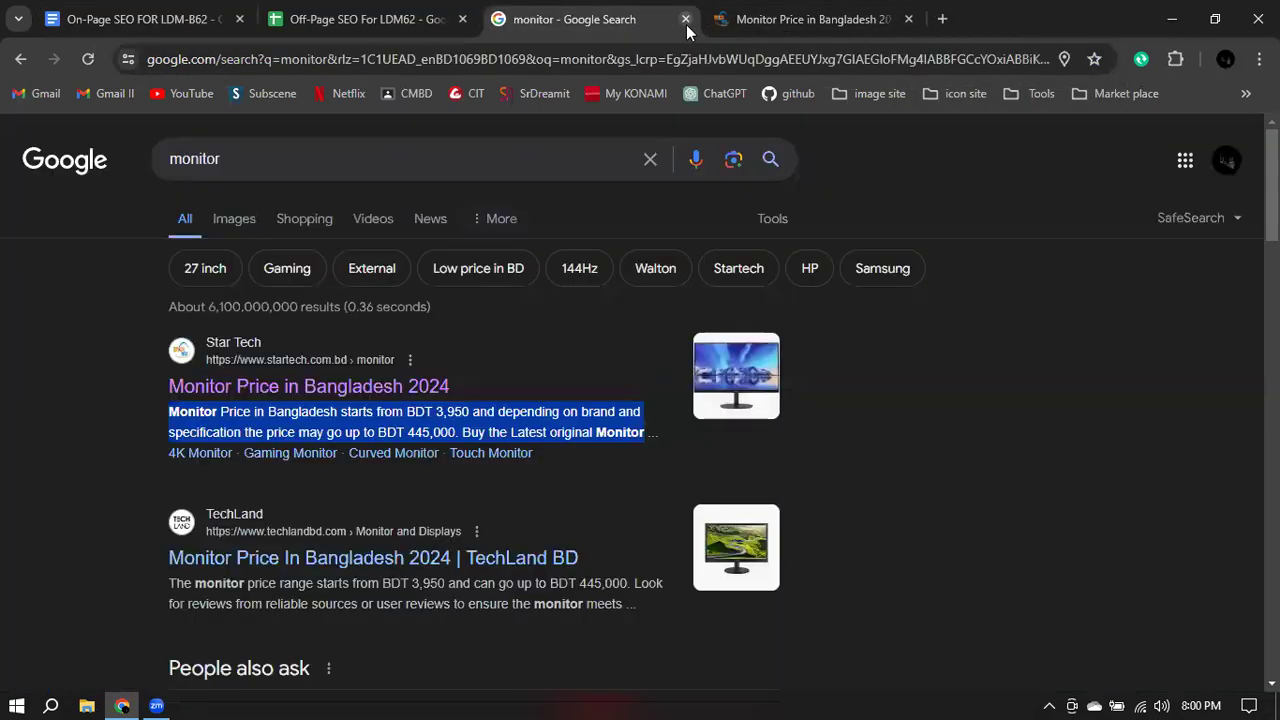
pyautogui.click(565, 355)
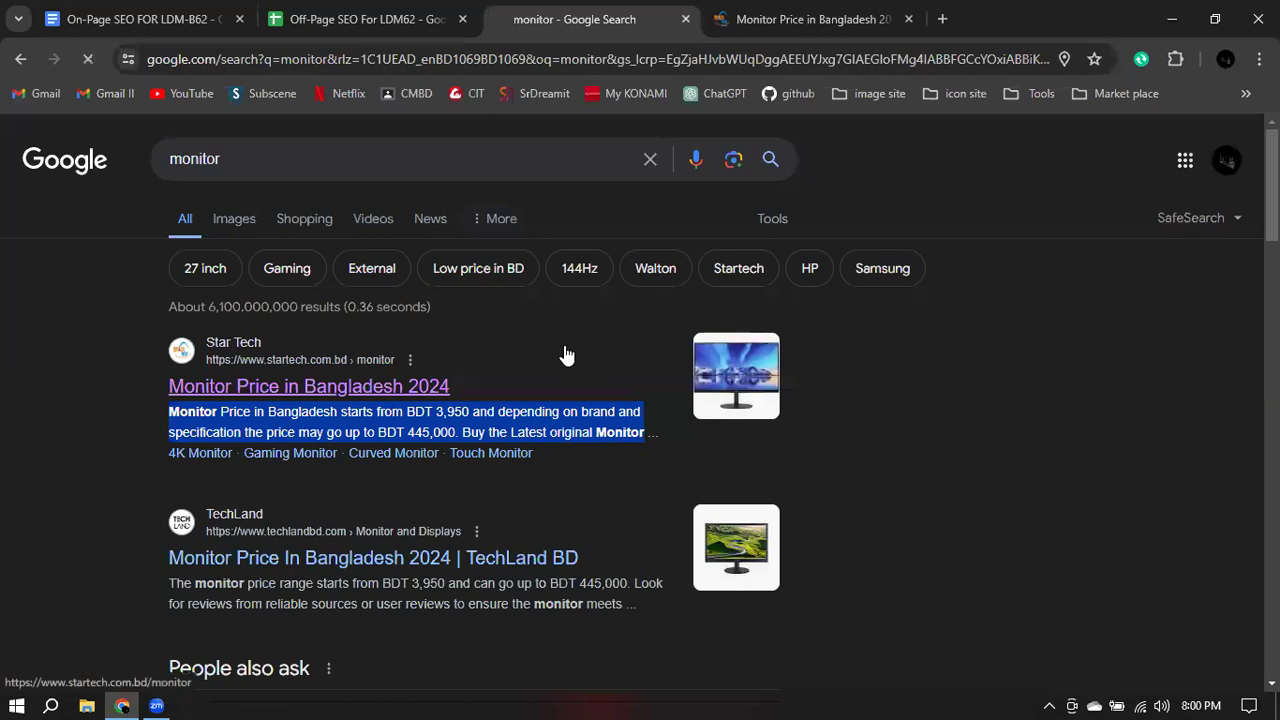
pyautogui.click(688, 21)
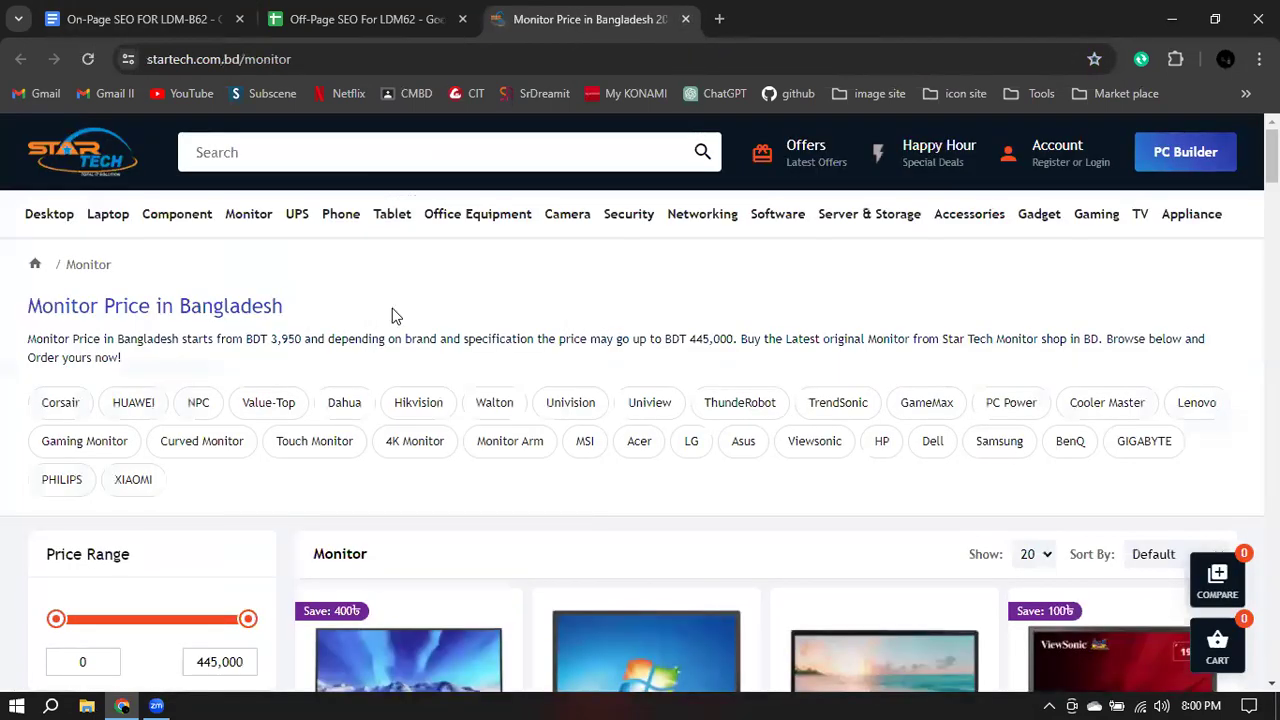
# - Examine the main heading and the subheadings of the descriptive text below the product list on the Star Tech monitor page
pyautogui.scroll(-3, 480, 288)
pyautogui.scroll(3, 481, 292)
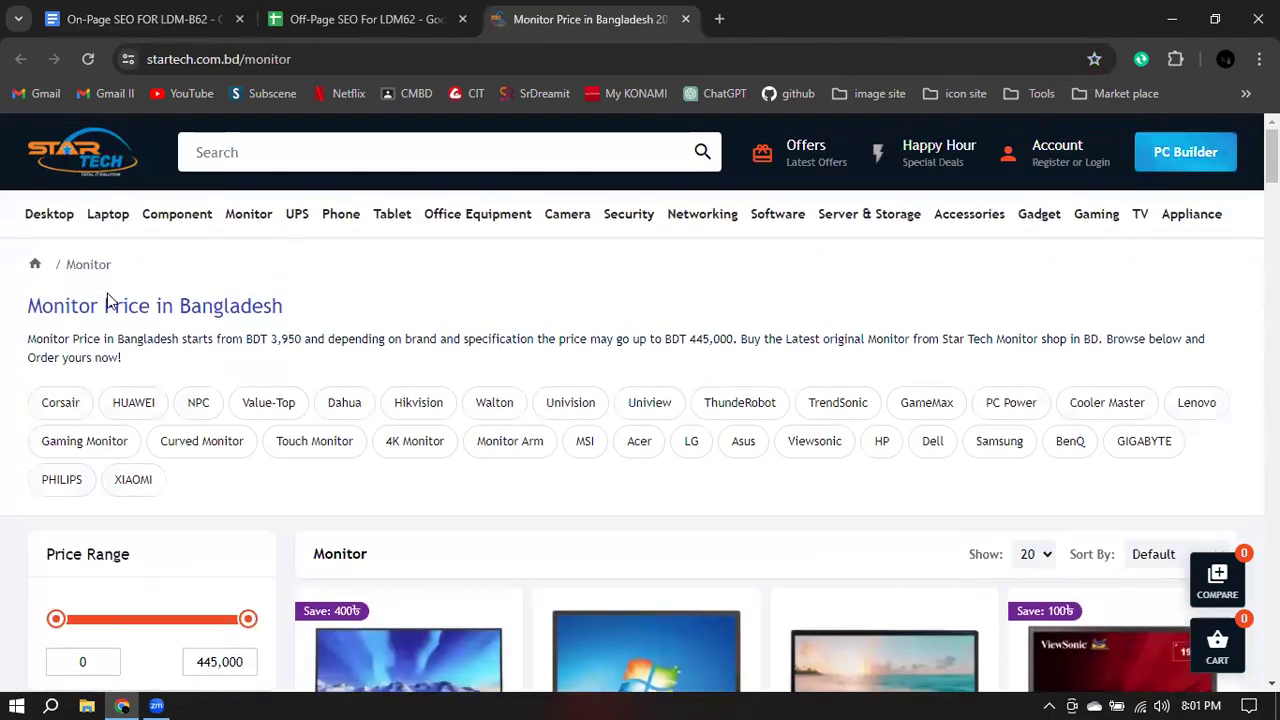
pyautogui.moveTo(27, 315); pyautogui.dragTo(337, 303)
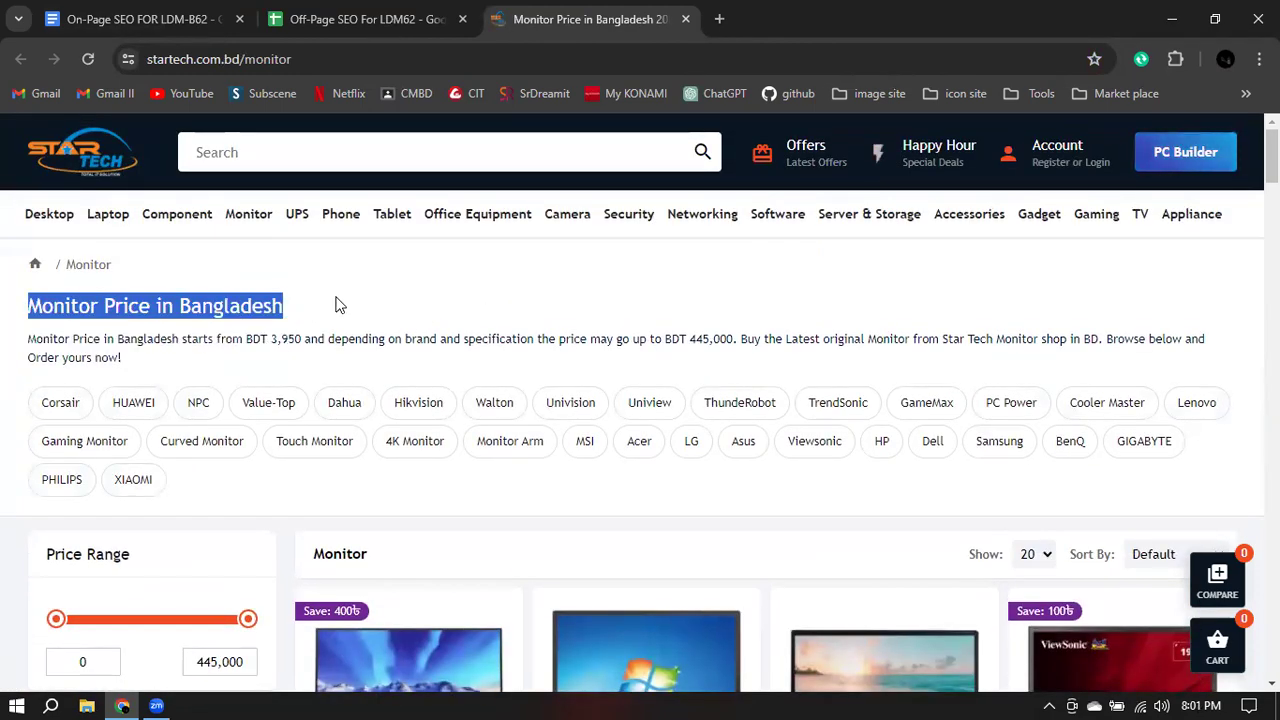
pyautogui.scroll(-5, 340, 302)
pyautogui.scroll(-15, 340, 302)
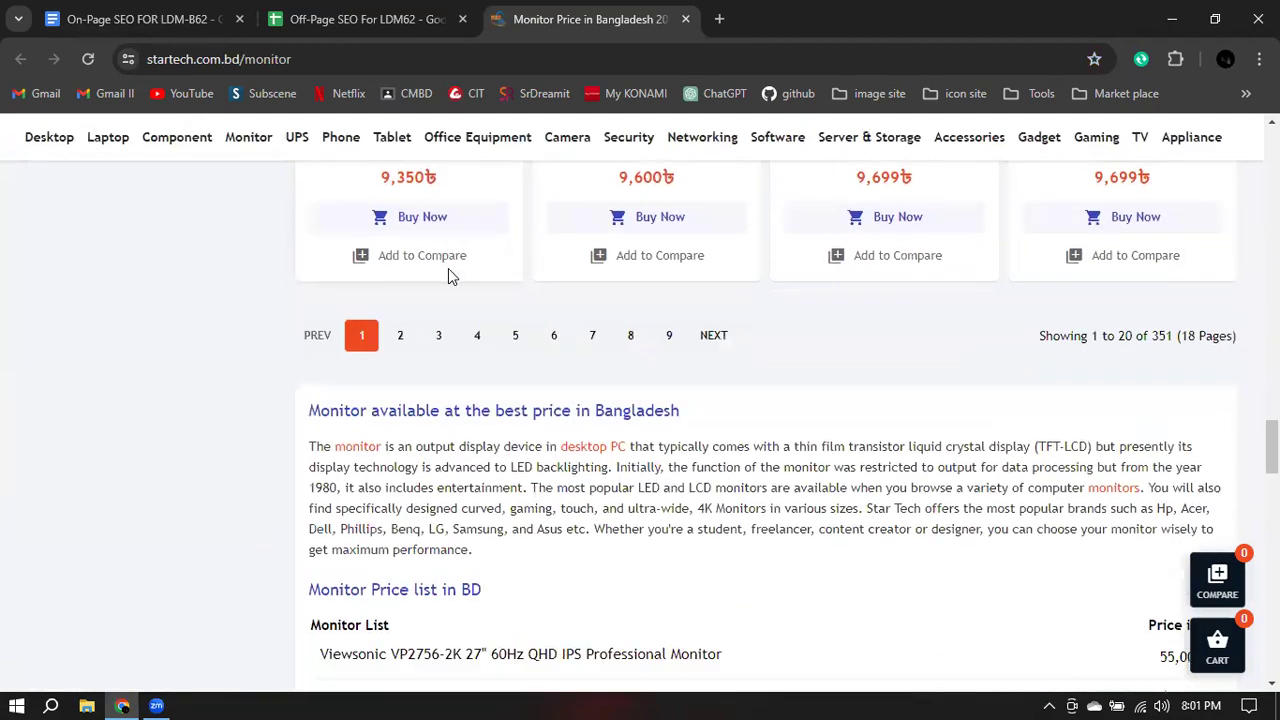
pyautogui.scroll(4, 448, 272)
pyautogui.moveTo(310, 294); pyautogui.dragTo(538, 402)
pyautogui.click(310, 287)
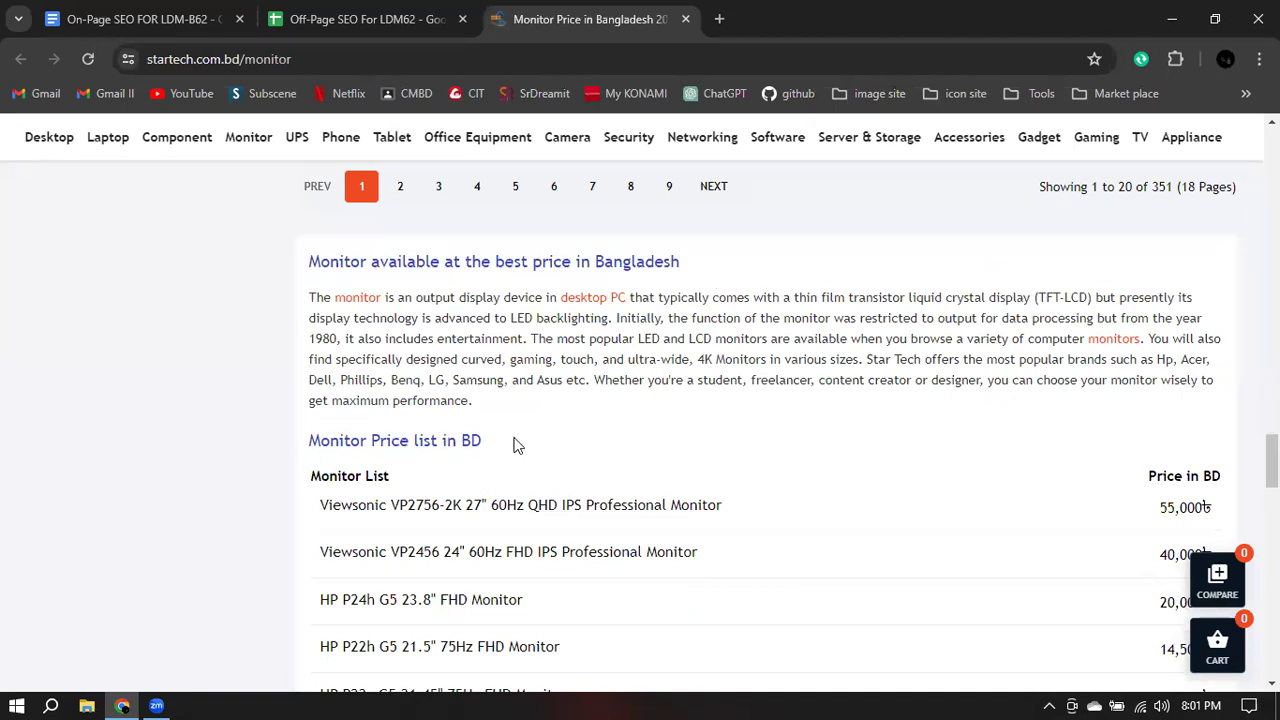
pyautogui.scroll(-10, 414, 413)
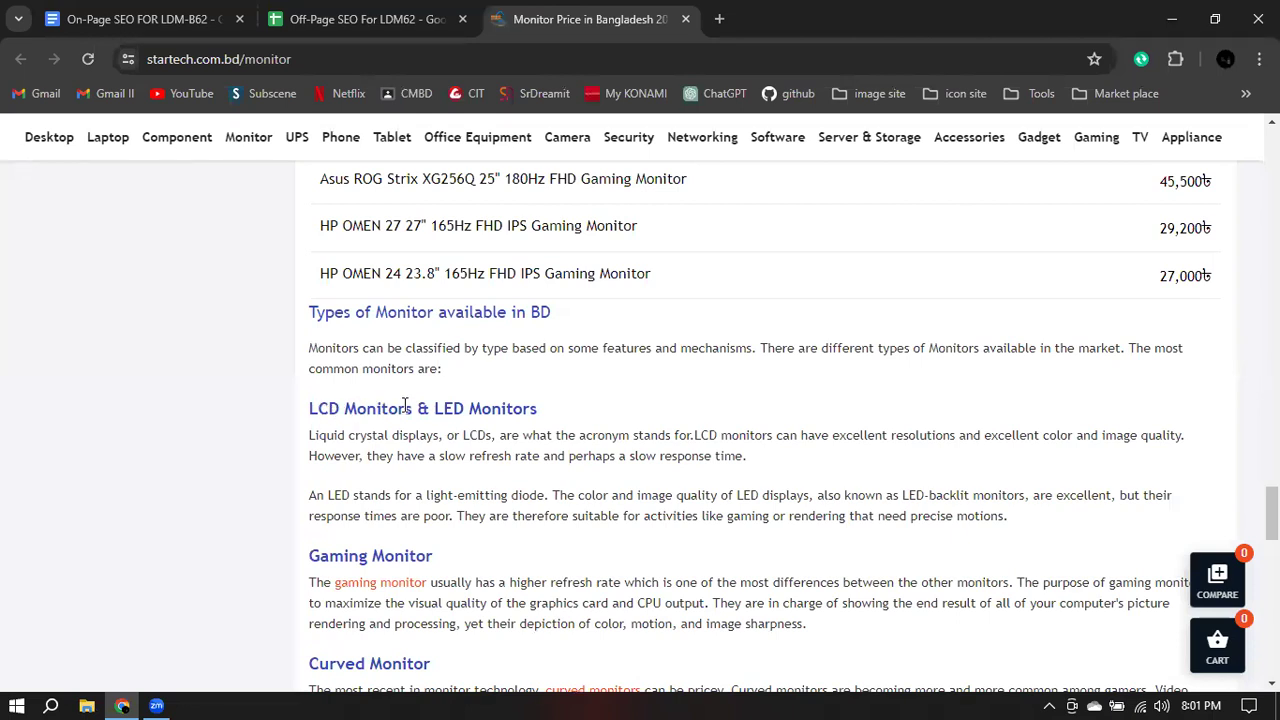
# - Examine the subheadings from "LCD Monitors & LED Monitors" through the buying guide sections on the Star Tech monitor page
pyautogui.moveTo(308, 408); pyautogui.dragTo(565, 418)
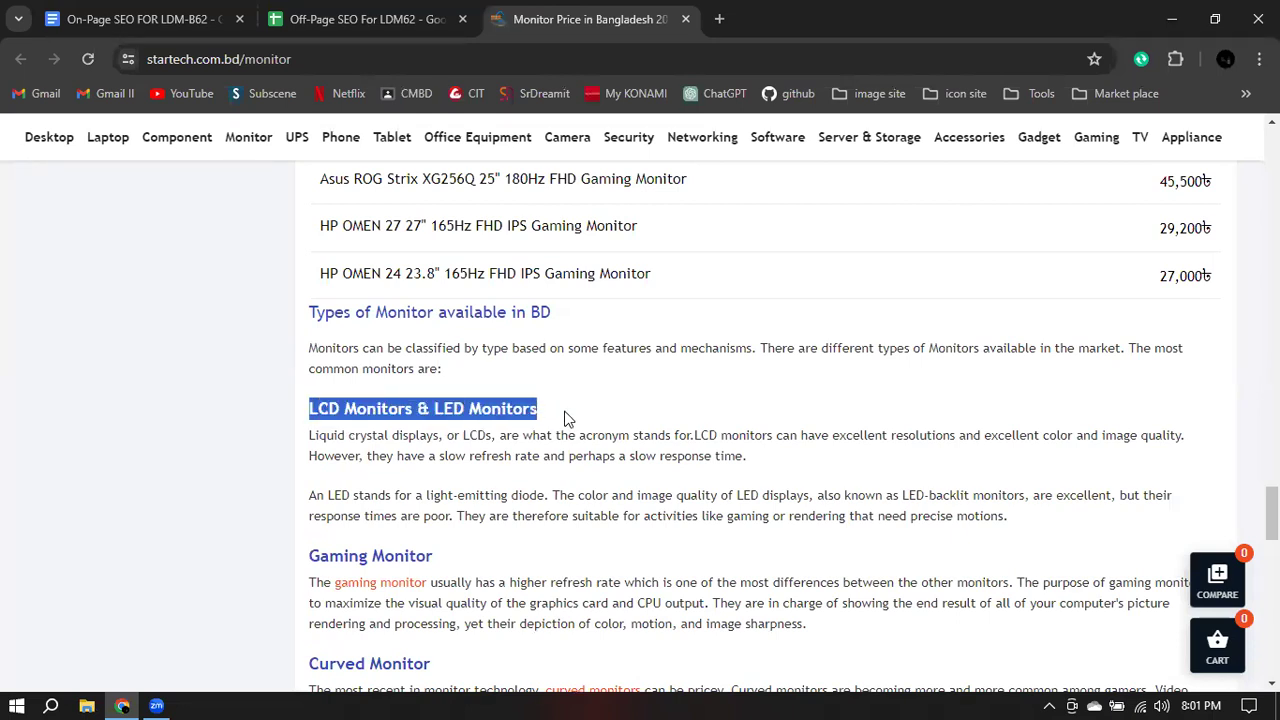
pyautogui.click(479, 411)
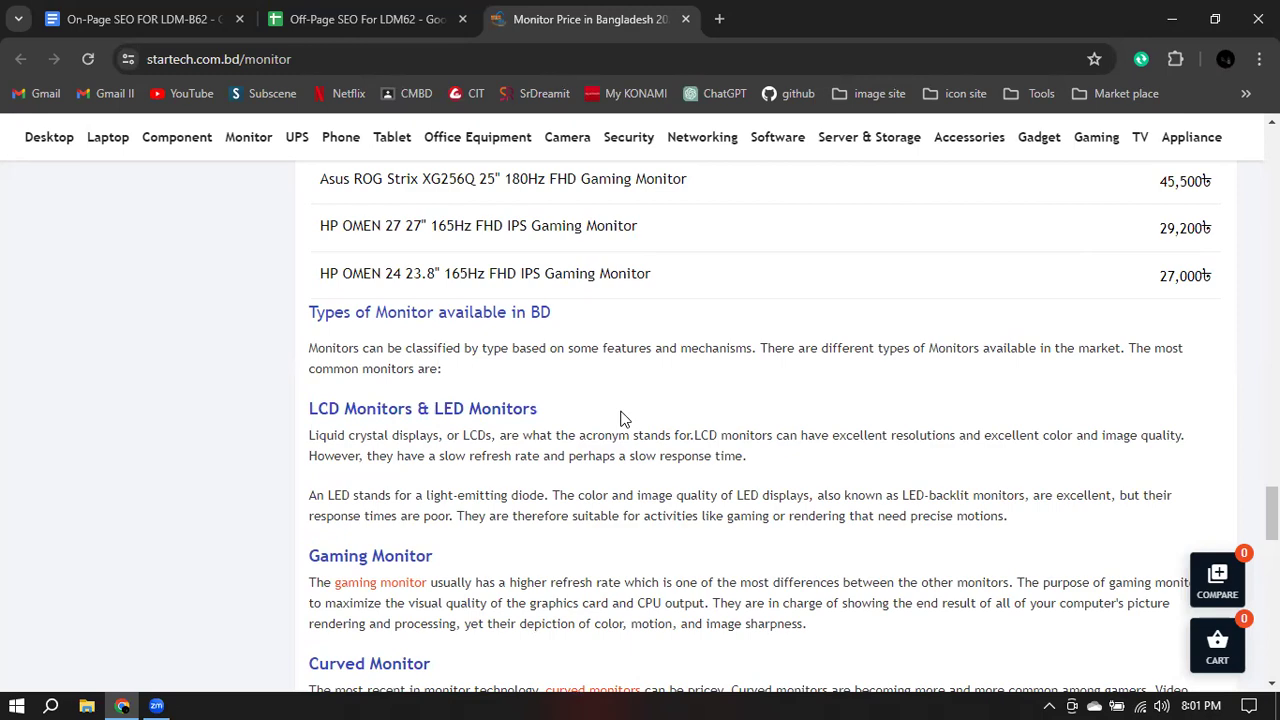
pyautogui.scroll(-2, 620, 418)
pyautogui.scroll(-1, 446, 490)
pyautogui.scroll(-1, 446, 490)
pyautogui.scroll(-1, 440, 462)
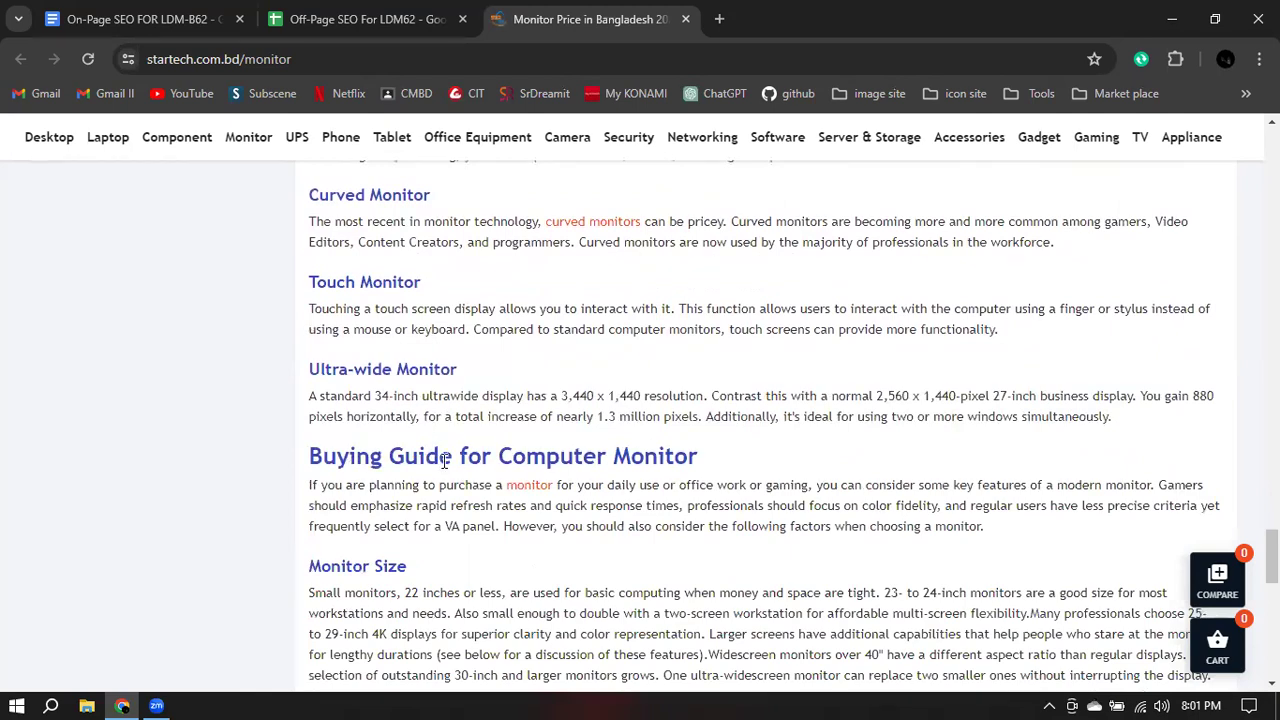
pyautogui.scroll(-2, 697, 477)
pyautogui.scroll(-3, 356, 440)
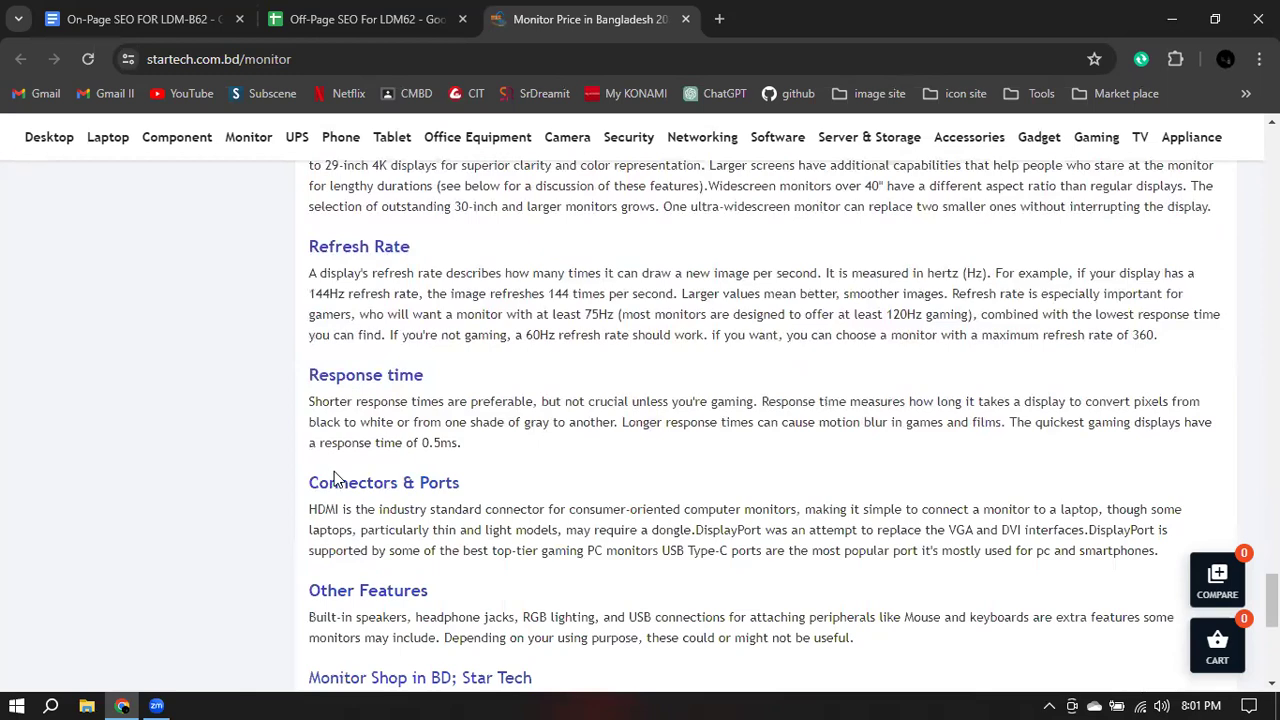
pyautogui.scroll(2, 625, 455)
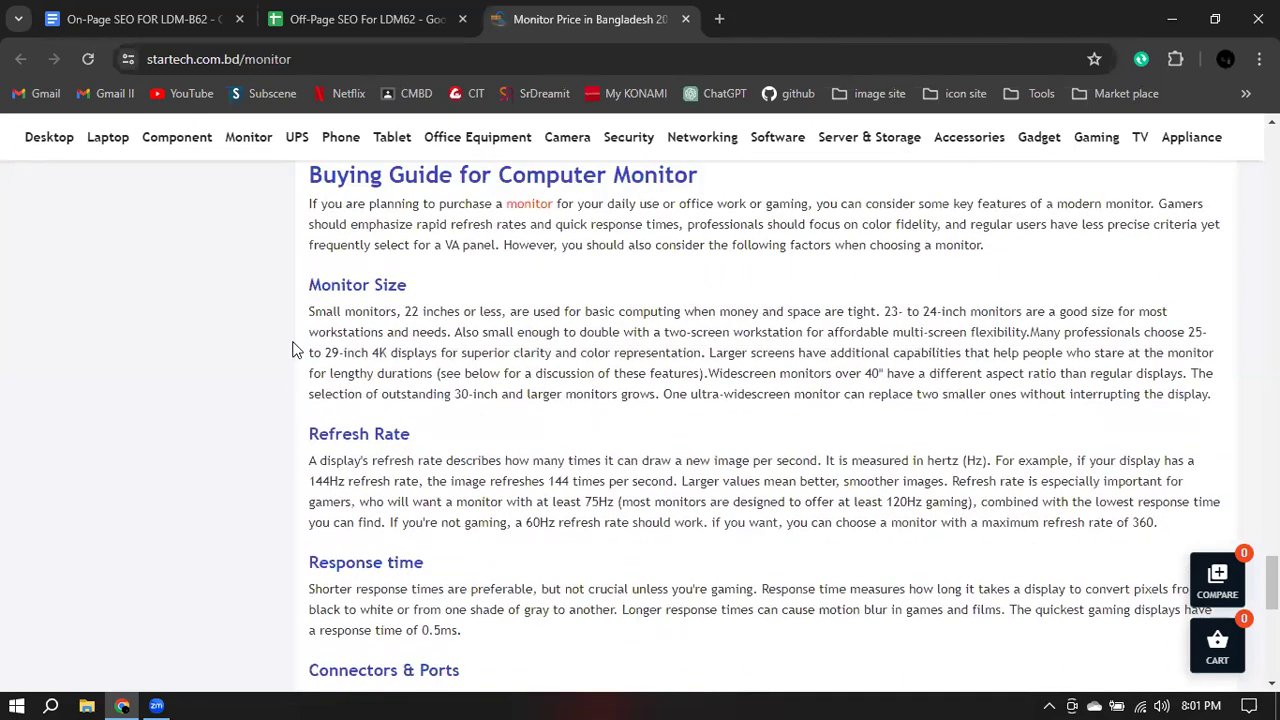
# - Compare the "Monitor Size" subheading with the monitor type subheadings, going back up to "Types of Monitor available in BD"
pyautogui.moveTo(313, 288); pyautogui.dragTo(521, 294)
pyautogui.click(522, 373)
pyautogui.scroll(3, 320, 363)
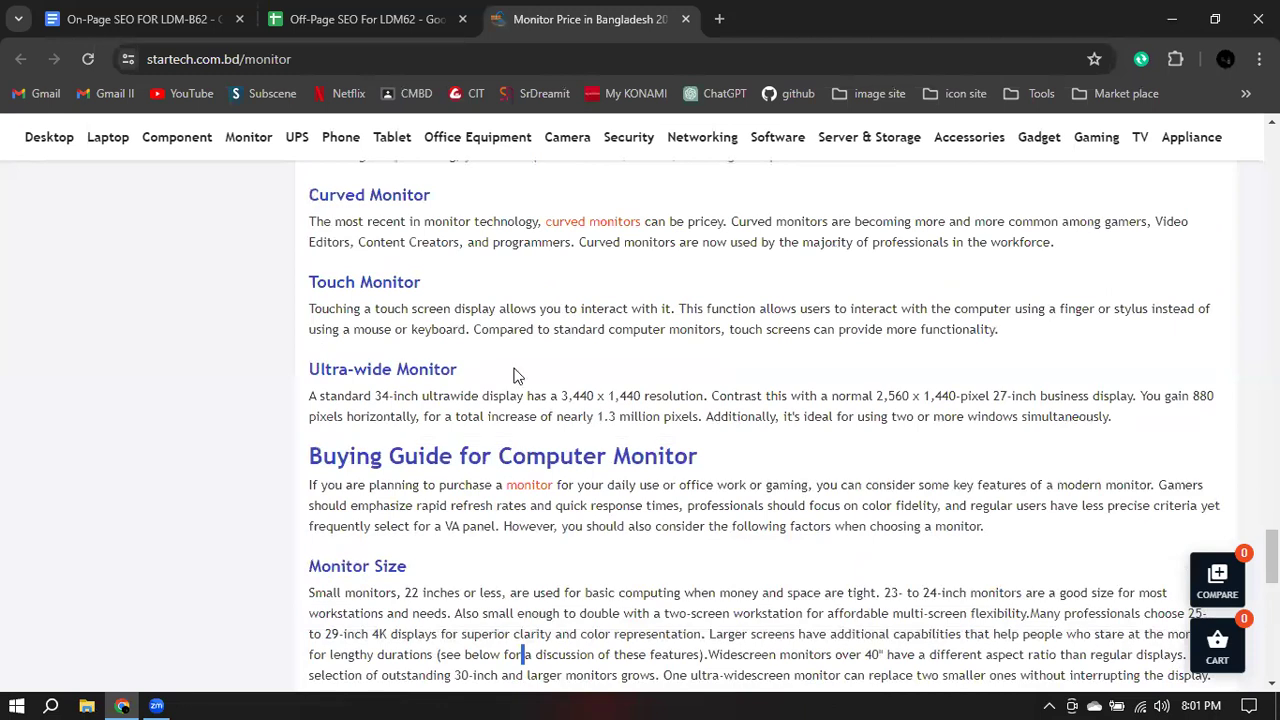
pyautogui.doubleClick(381, 190)
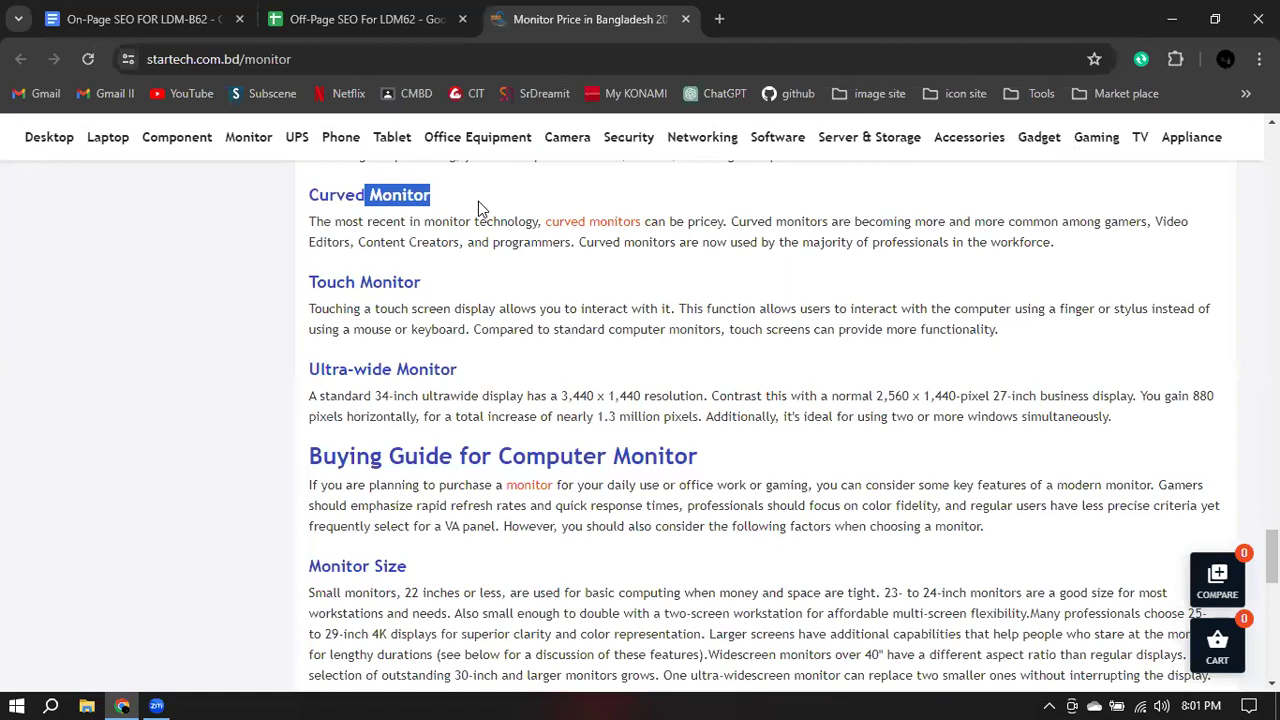
pyautogui.click(667, 216)
pyautogui.scroll(5, 667, 216)
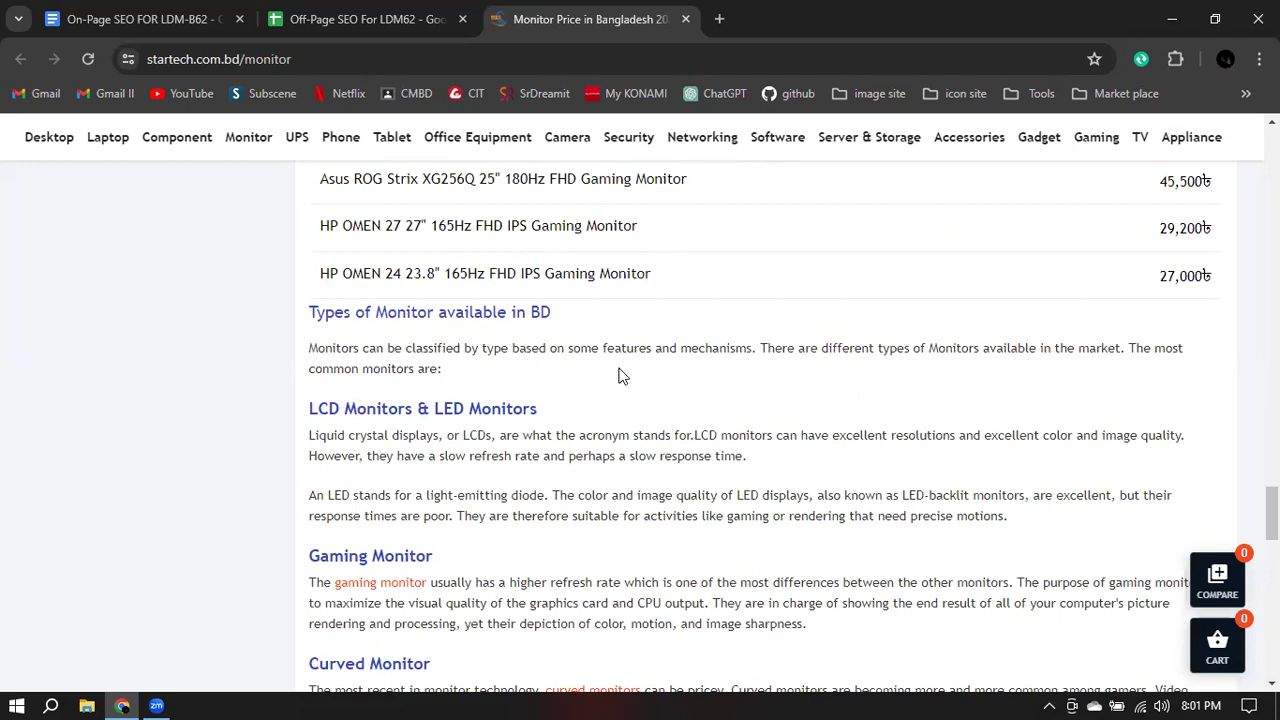
pyautogui.scroll(-1, 620, 375)
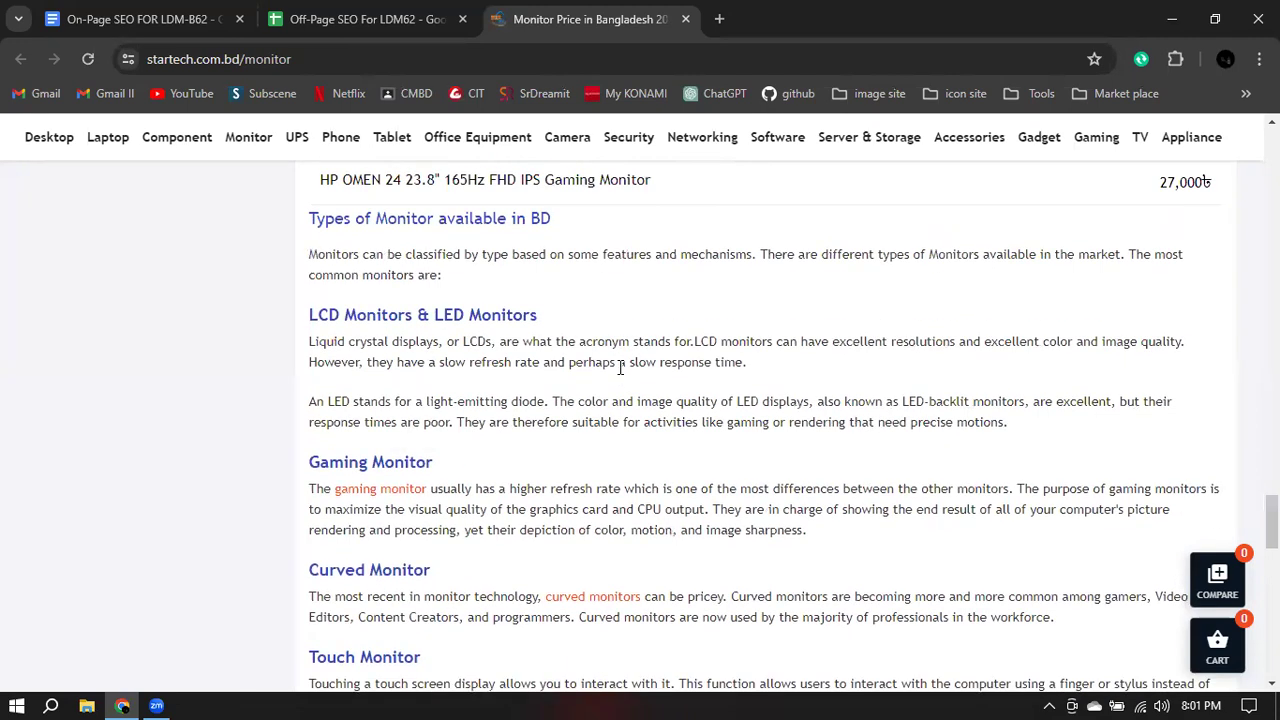
pyautogui.scroll(-2, 406, 424)
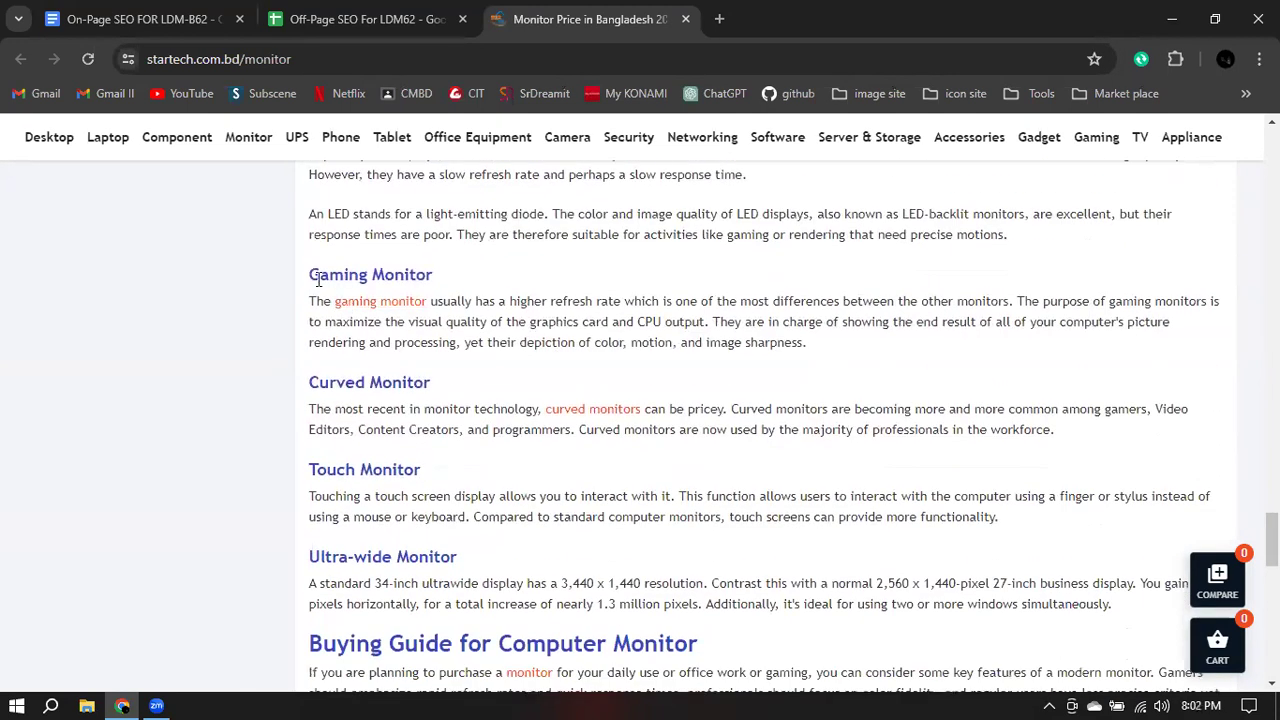
# - Inspect the HTML tag of the "Curved Monitor" heading and of its neighbouring headings, closing the developer tools when done
pyautogui.moveTo(309, 277); pyautogui.dragTo(451, 277)
pyautogui.moveTo(312, 380); pyautogui.dragTo(455, 383)
pyautogui.click(548, 395)
pyautogui.rightClick(395, 386)
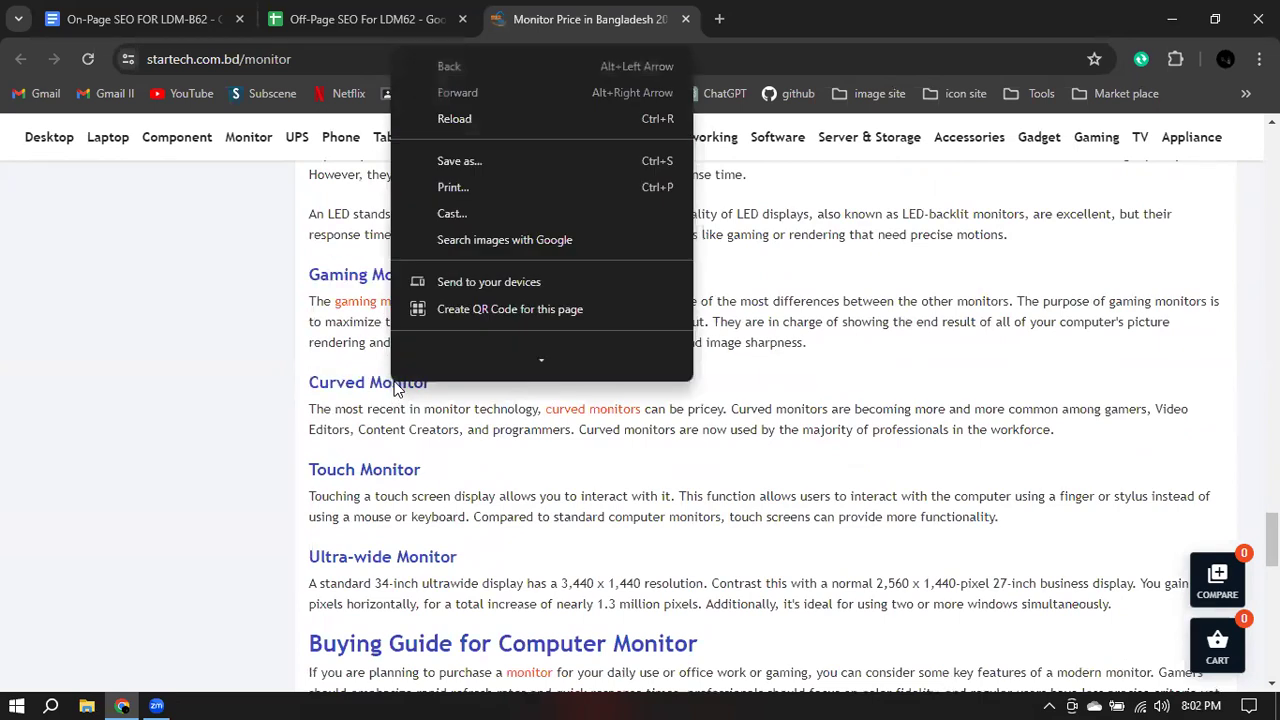
pyautogui.click(516, 366)
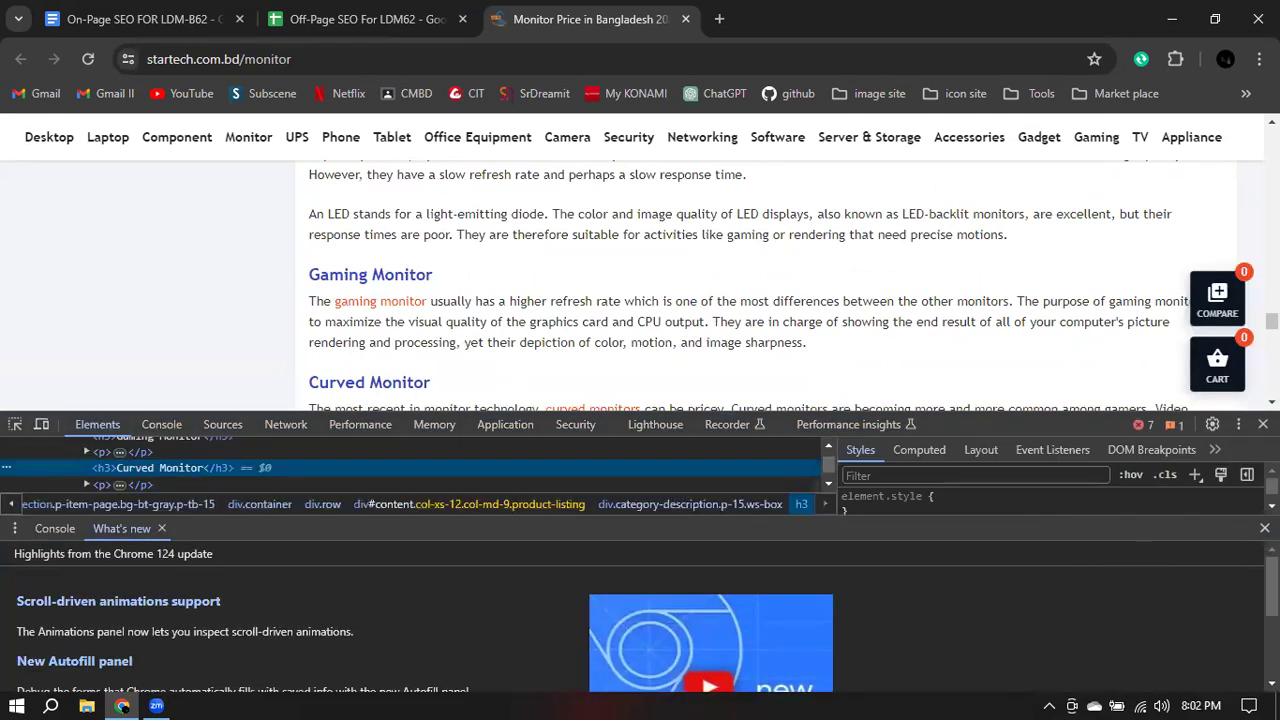
pyautogui.click(1264, 528)
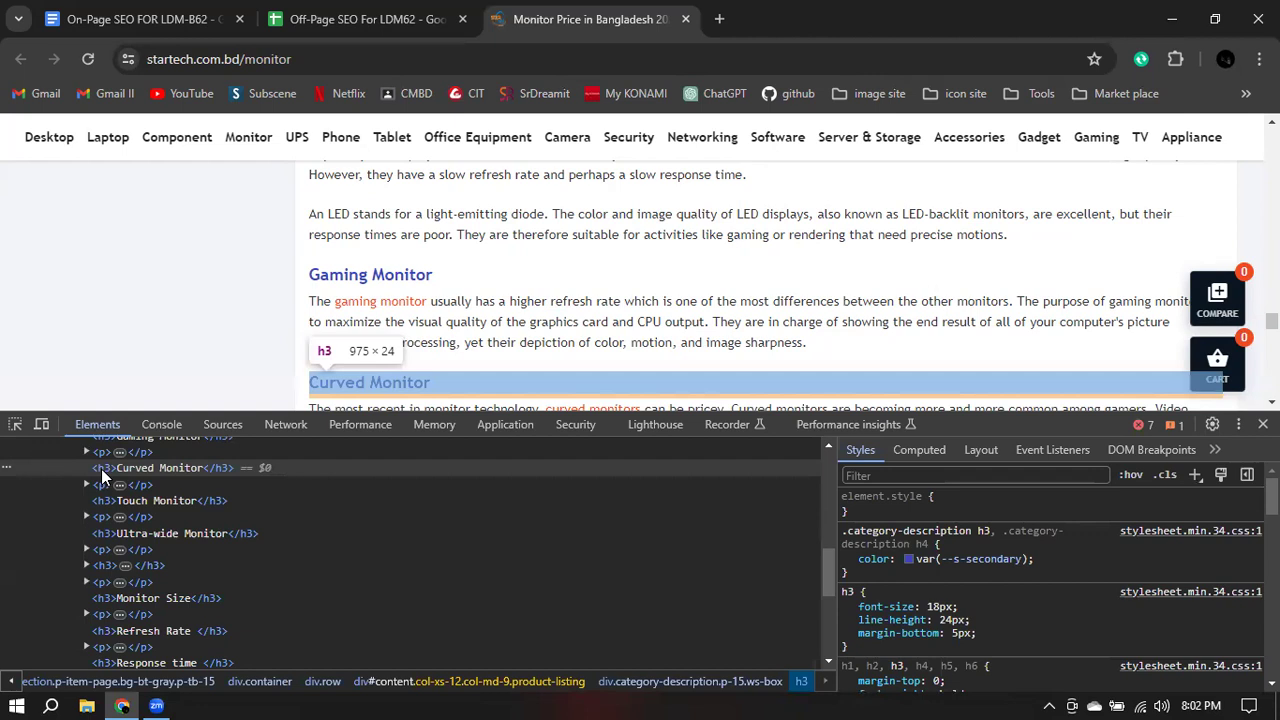
pyautogui.scroll(2, 101, 472)
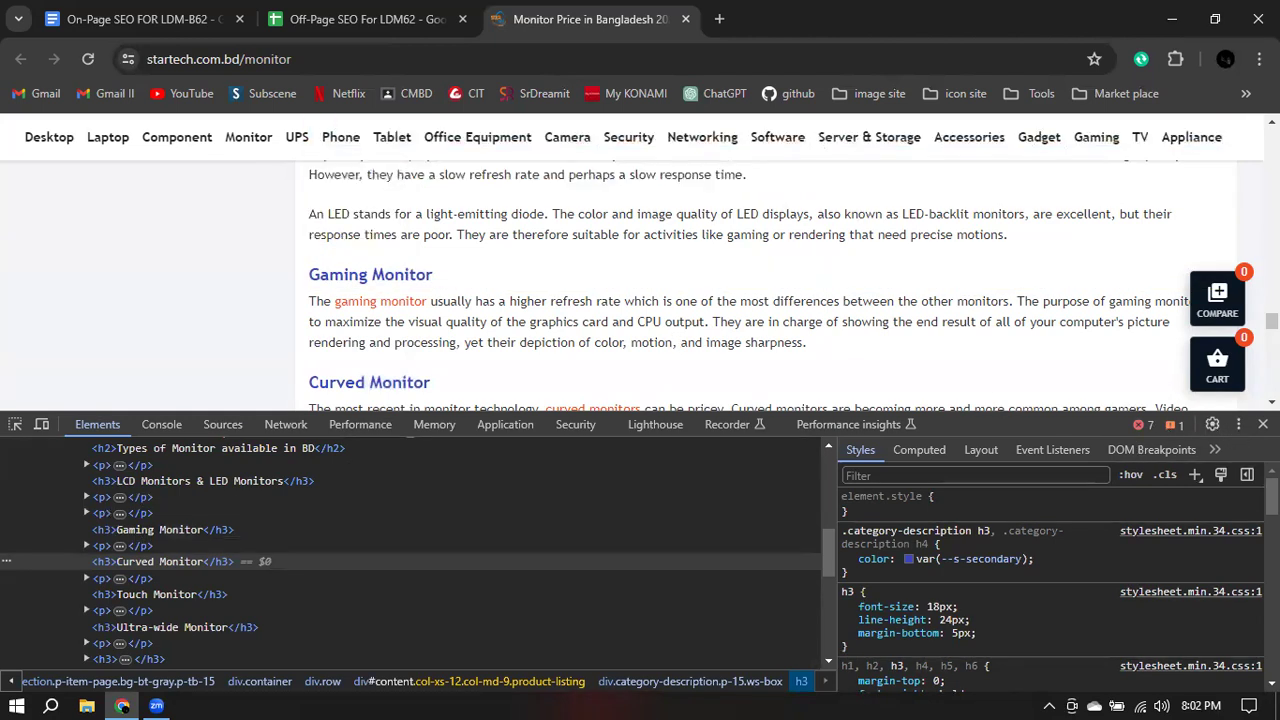
pyautogui.click(1263, 424)
# - Inspect the HTML tag of the larger "Buying Guide for Computer Monitor" heading, closing the developer tools when done
pyautogui.moveTo(316, 277); pyautogui.dragTo(504, 280)
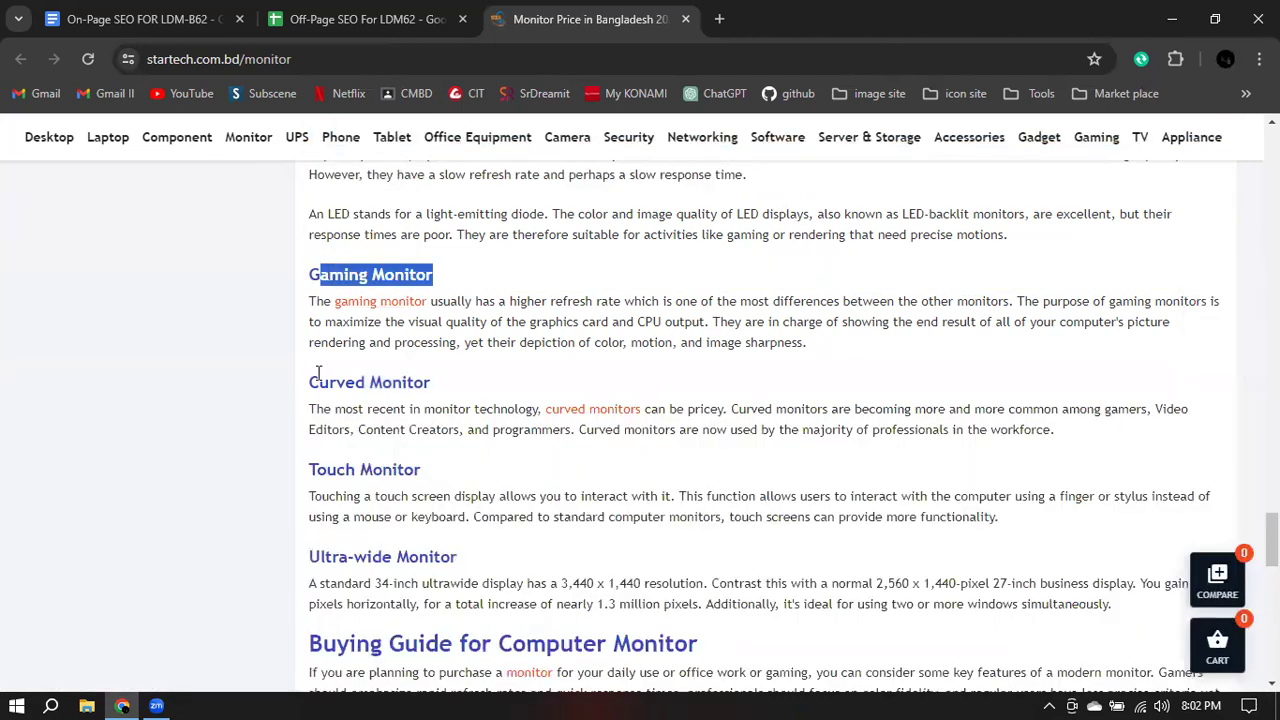
pyautogui.moveTo(308, 390); pyautogui.dragTo(485, 392)
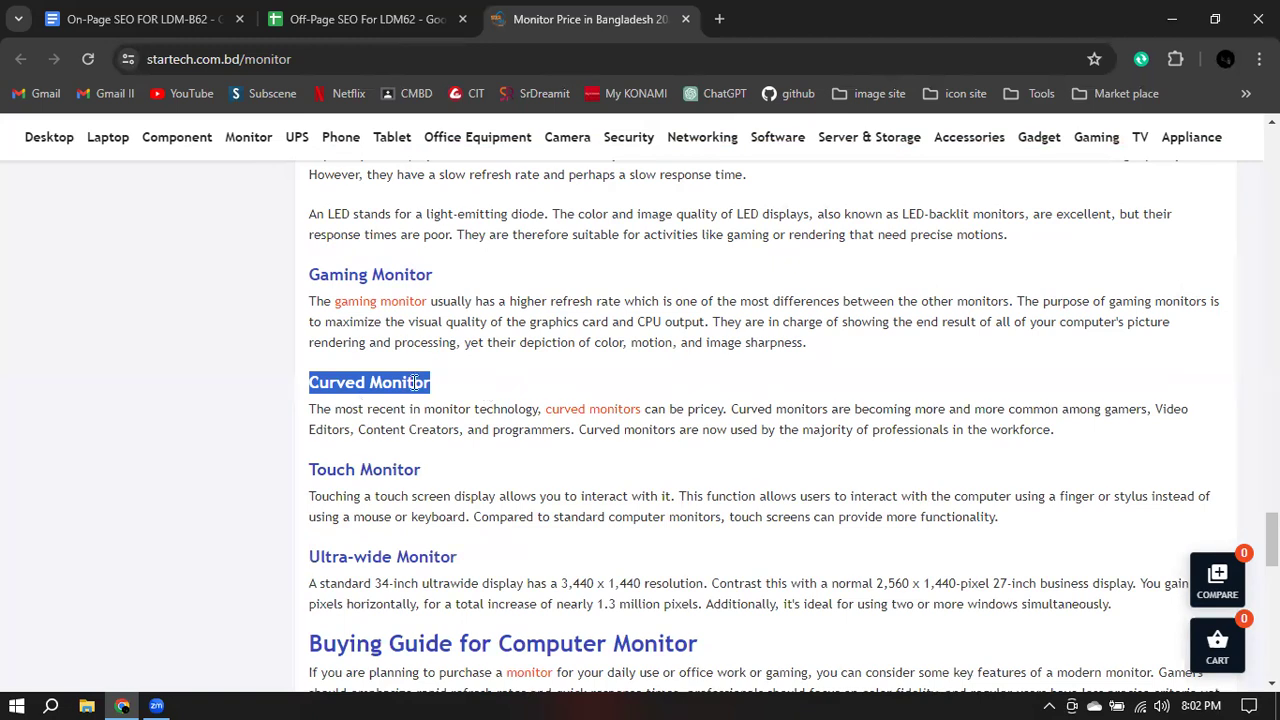
pyautogui.click(610, 371)
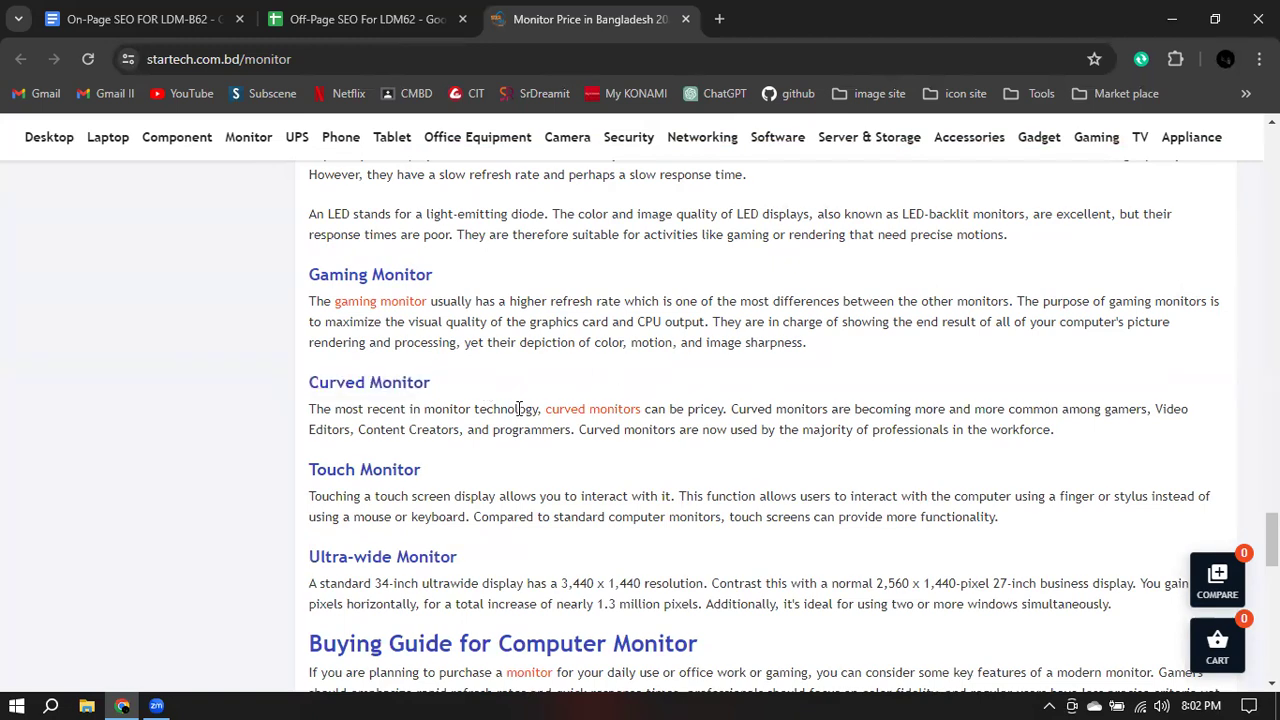
pyautogui.scroll(-4, 519, 408)
pyautogui.moveTo(307, 270); pyautogui.dragTo(716, 276)
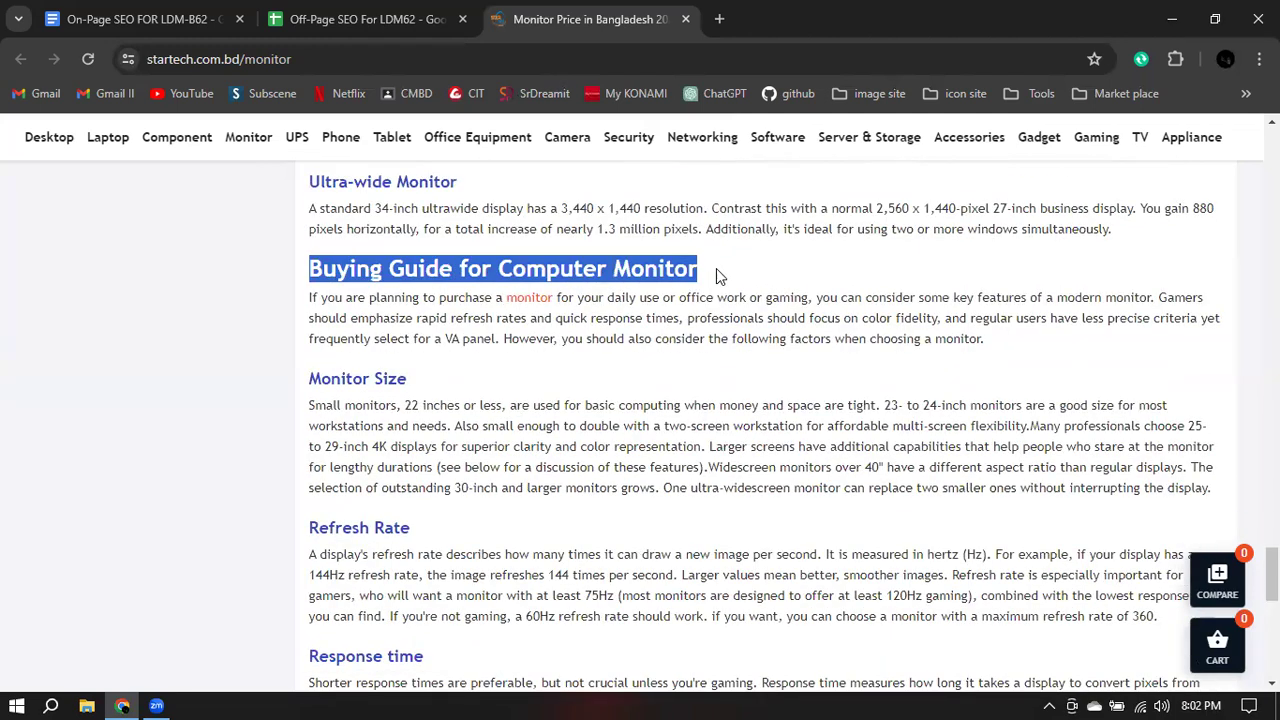
pyautogui.rightClick(548, 270)
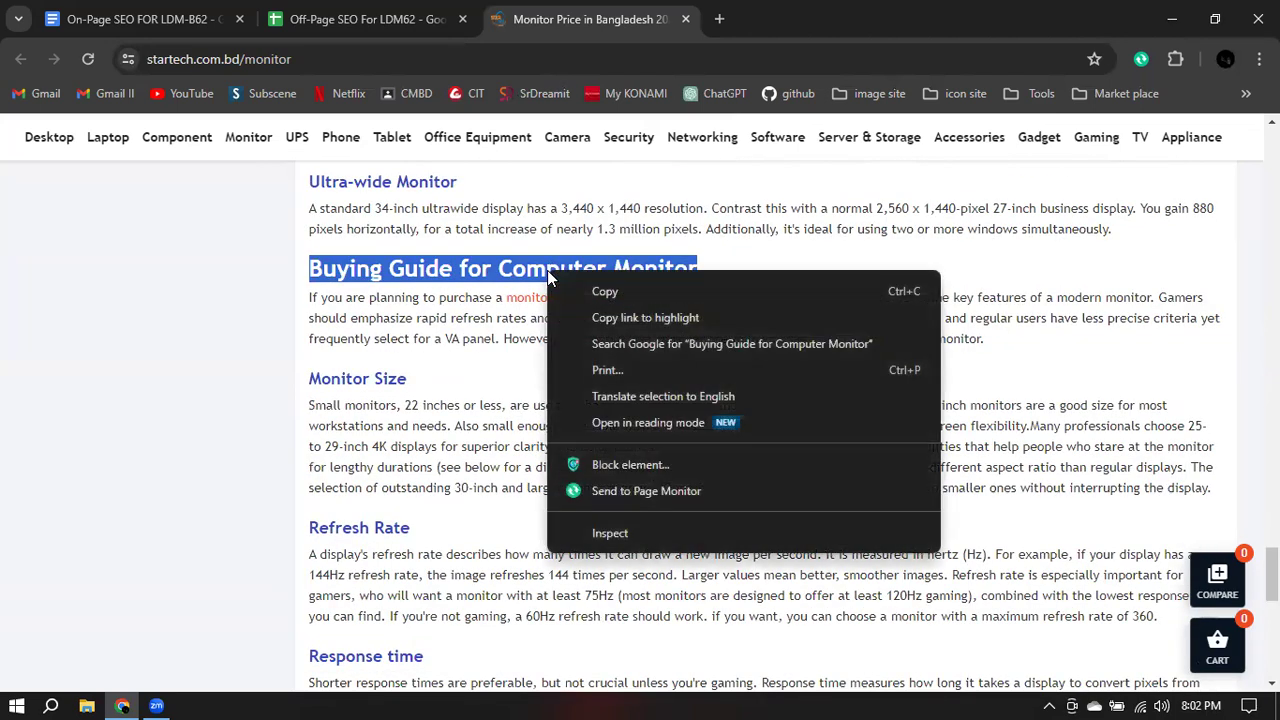
pyautogui.click(598, 536)
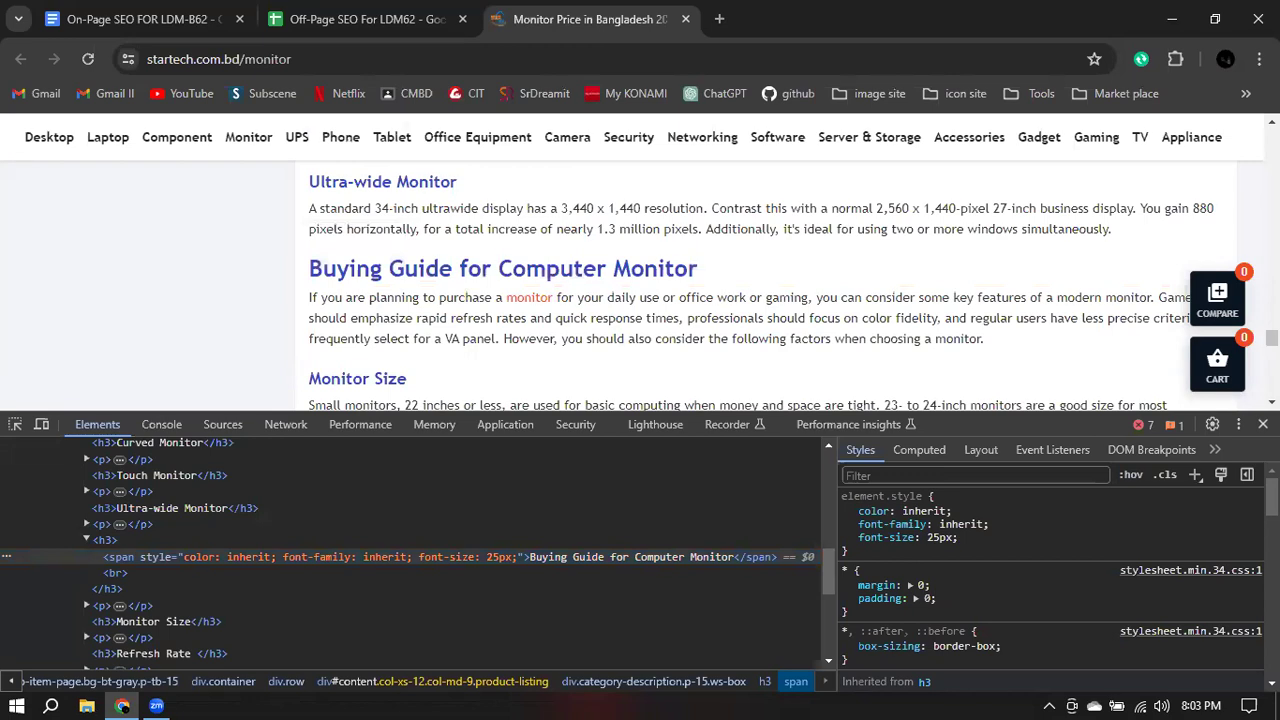
pyautogui.press('F12')
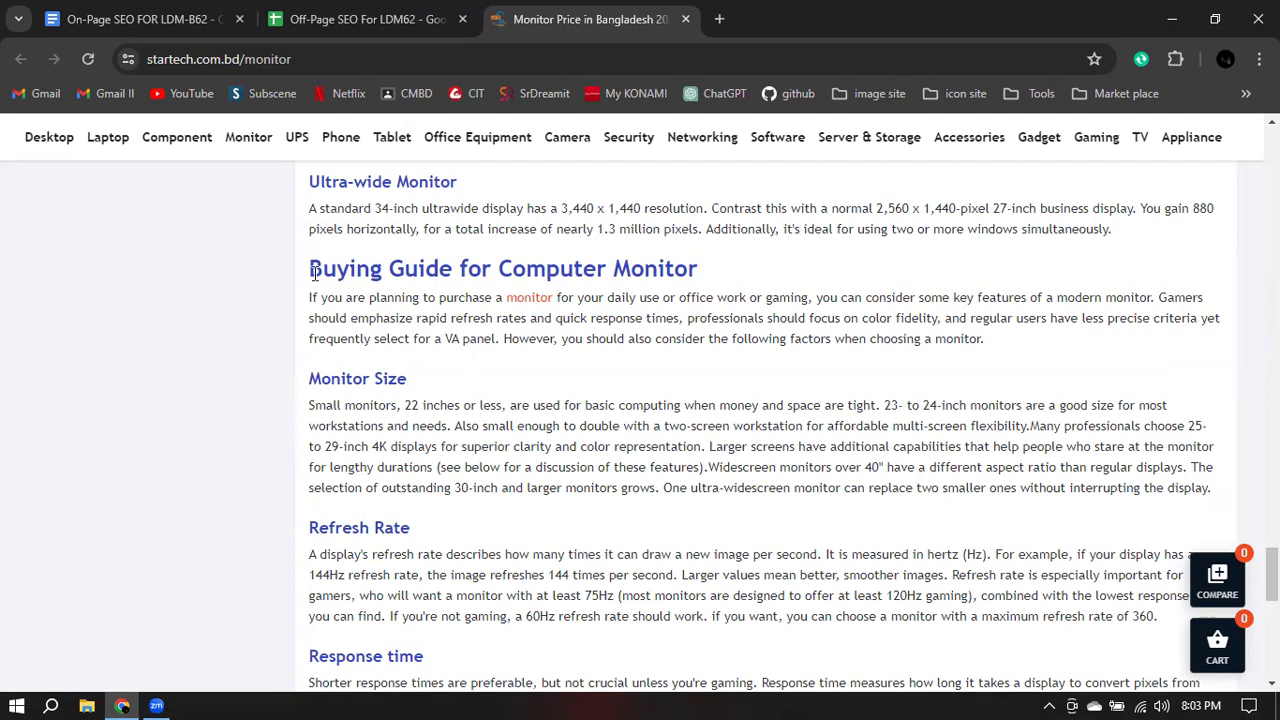
# - Inspect the "Buying Guide for Computer Monitor" heading again and toggle its inline font-size style off and back on
pyautogui.moveTo(318, 271); pyautogui.dragTo(733, 280)
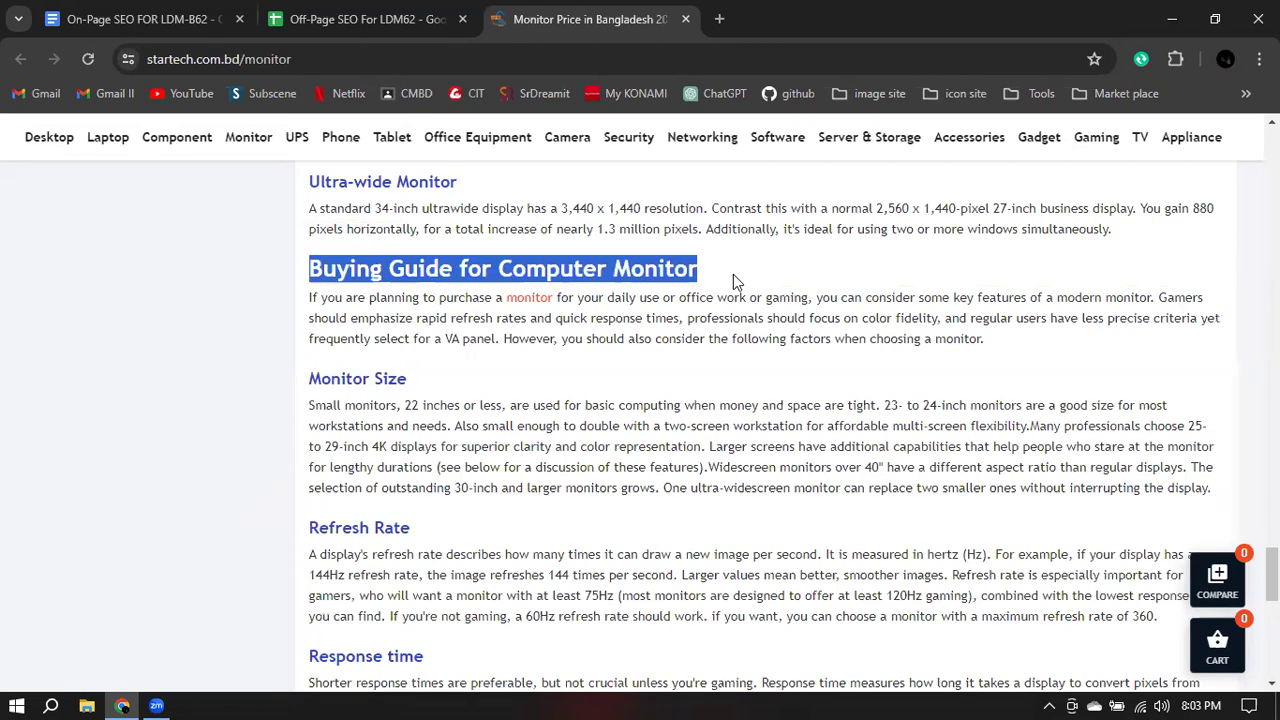
pyautogui.click(730, 283)
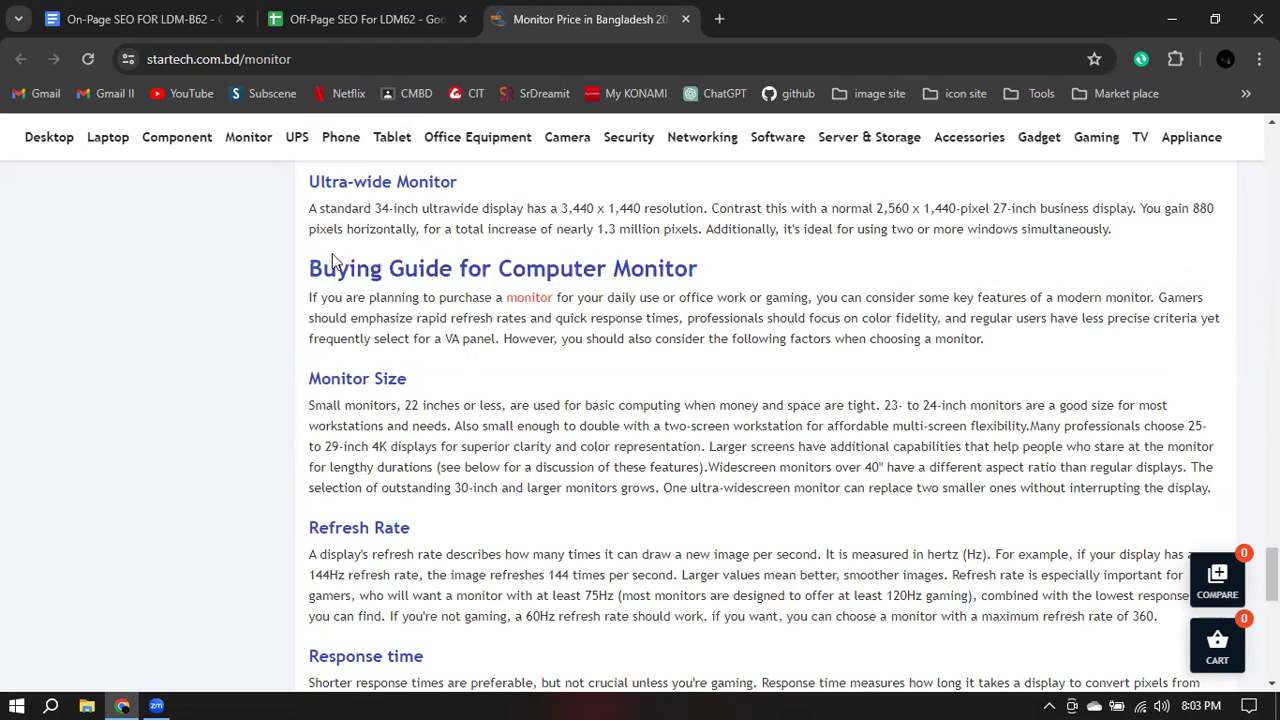
pyautogui.moveTo(314, 266); pyautogui.dragTo(723, 274)
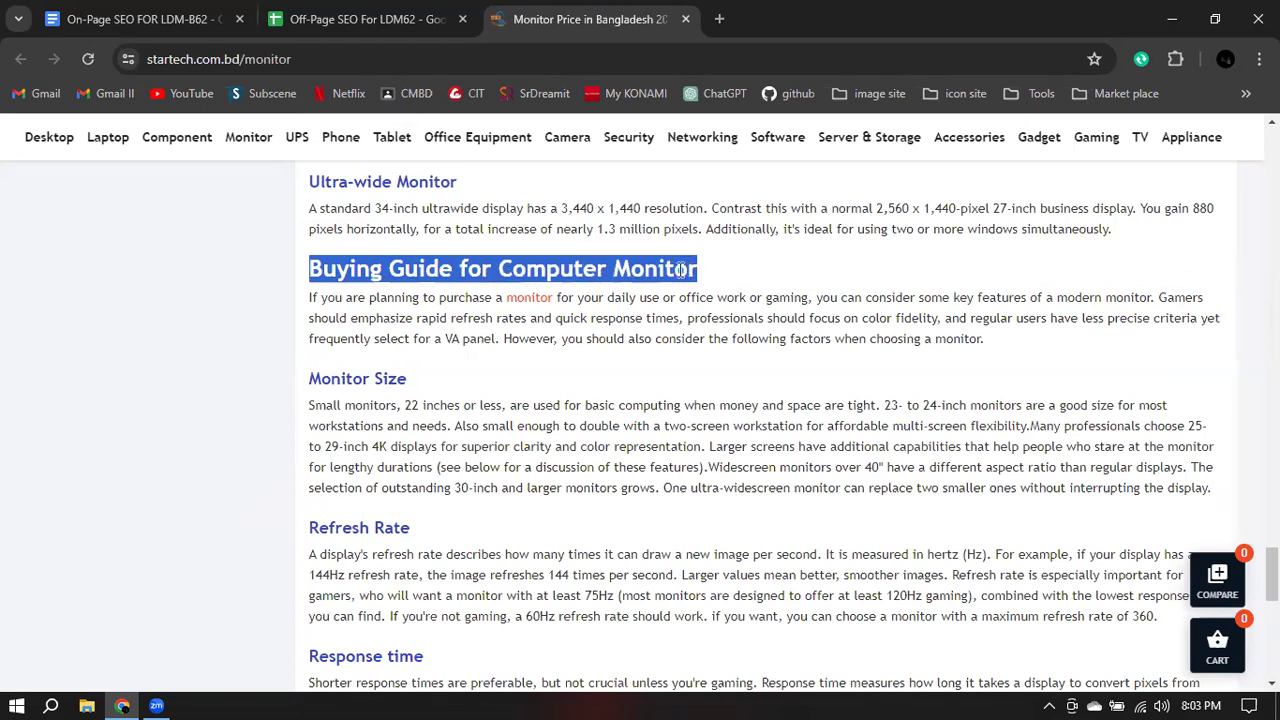
pyautogui.rightClick(684, 268)
pyautogui.click(740, 532)
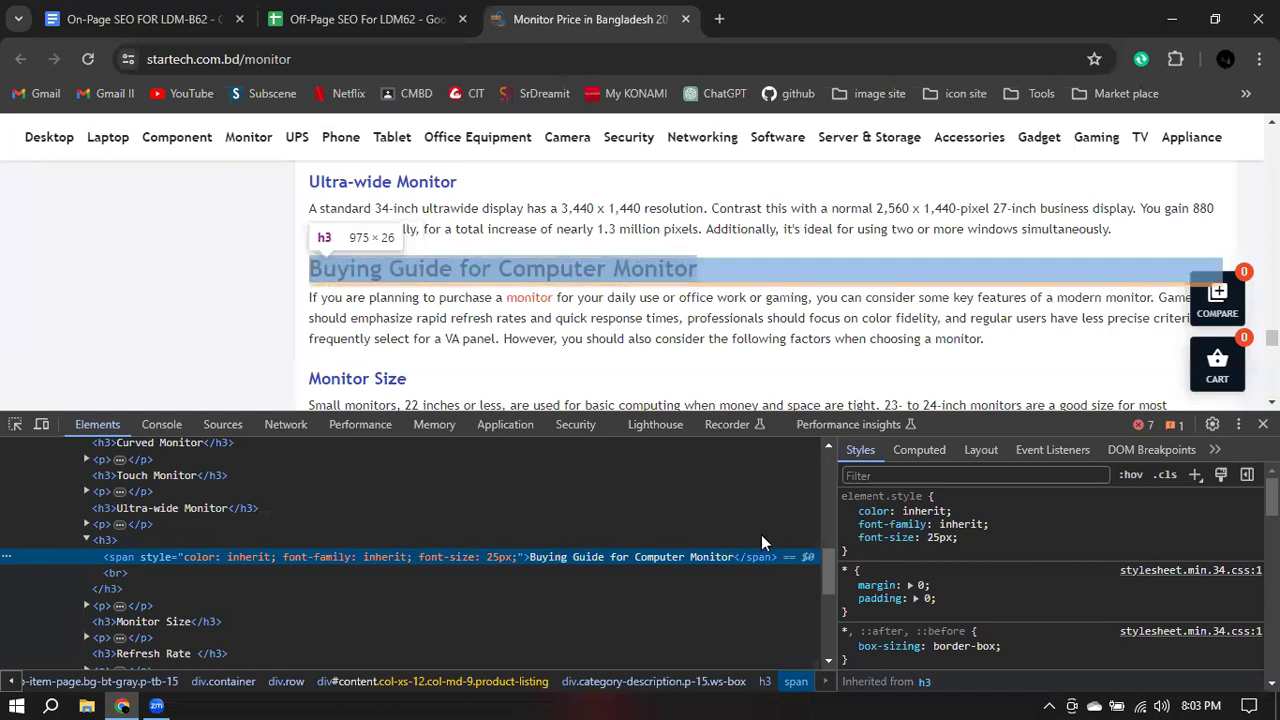
pyautogui.click(950, 538)
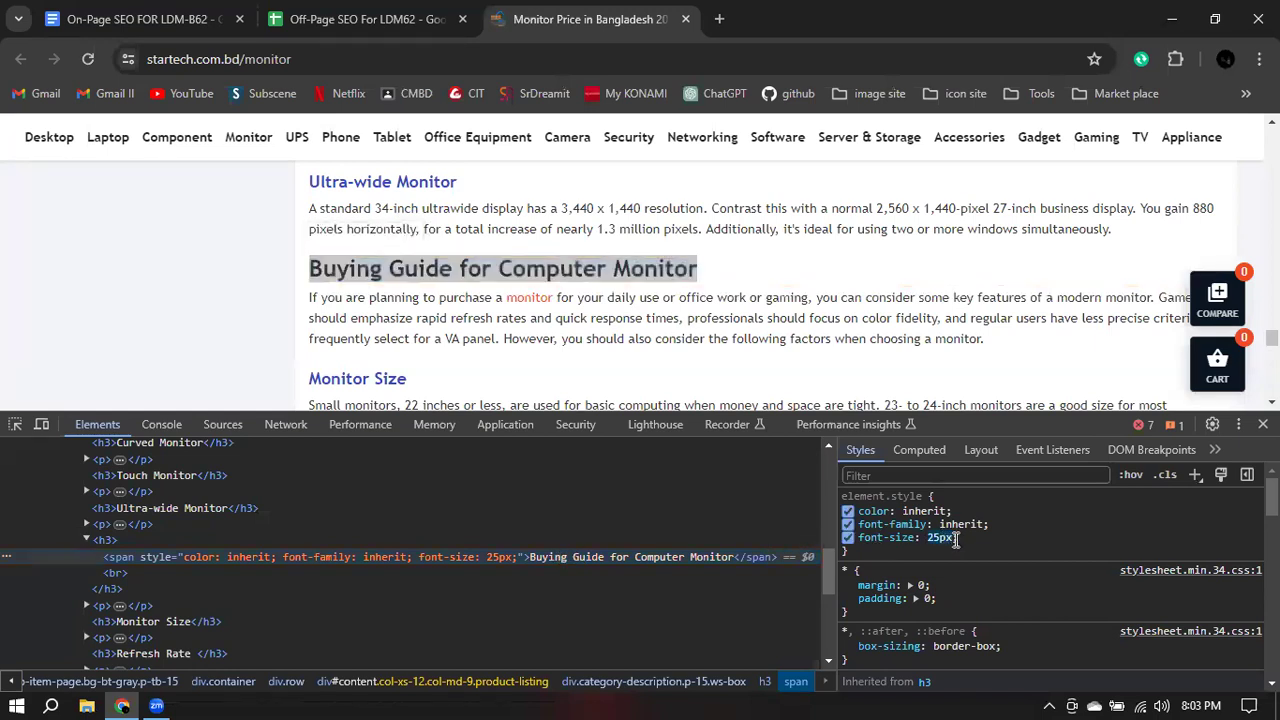
pyautogui.click(848, 538)
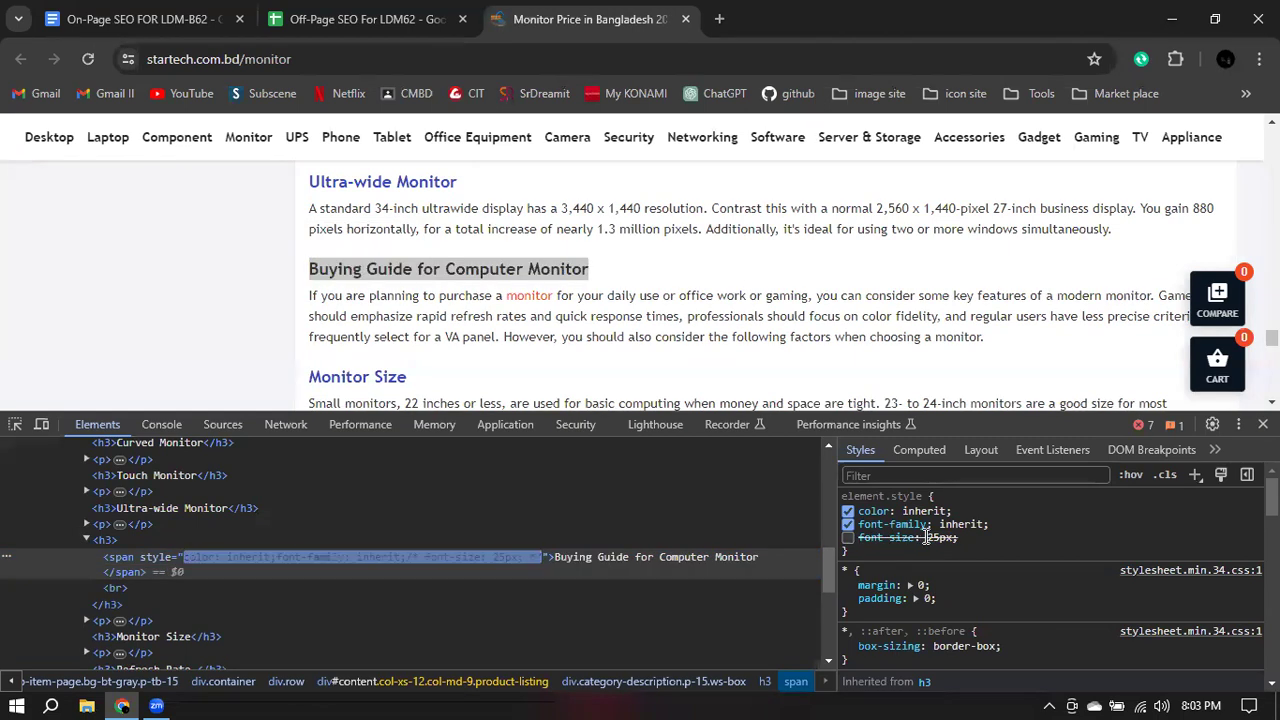
pyautogui.click(849, 540)
pyautogui.click(849, 540)
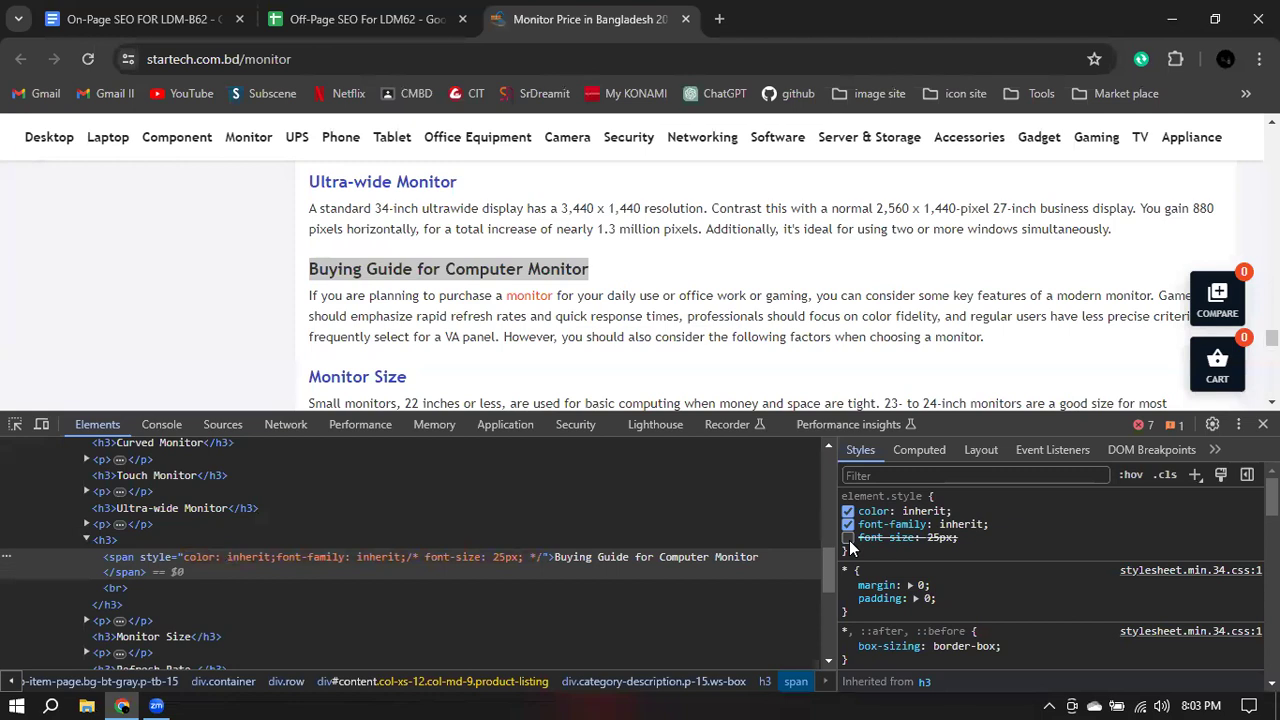
pyautogui.click(849, 540)
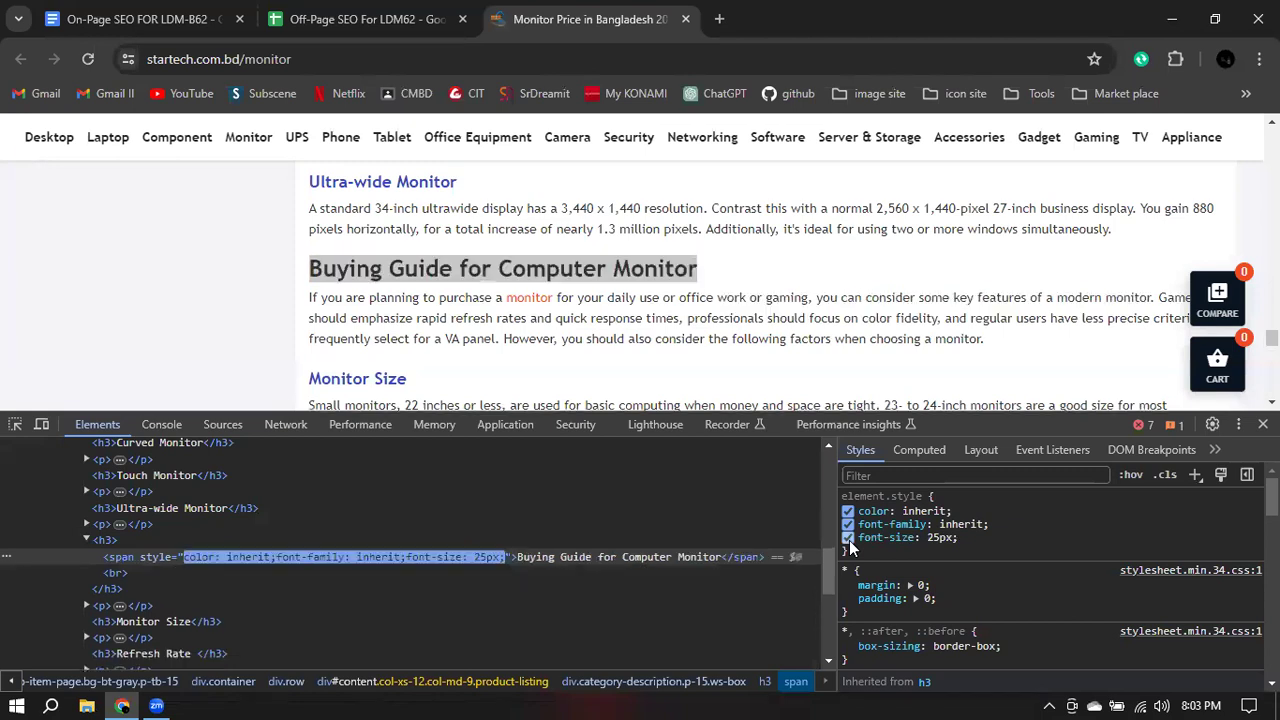
# - Try a font-size of 50px on the "Buying Guide for Computer Monitor" heading in its inline style
pyautogui.click(934, 538)
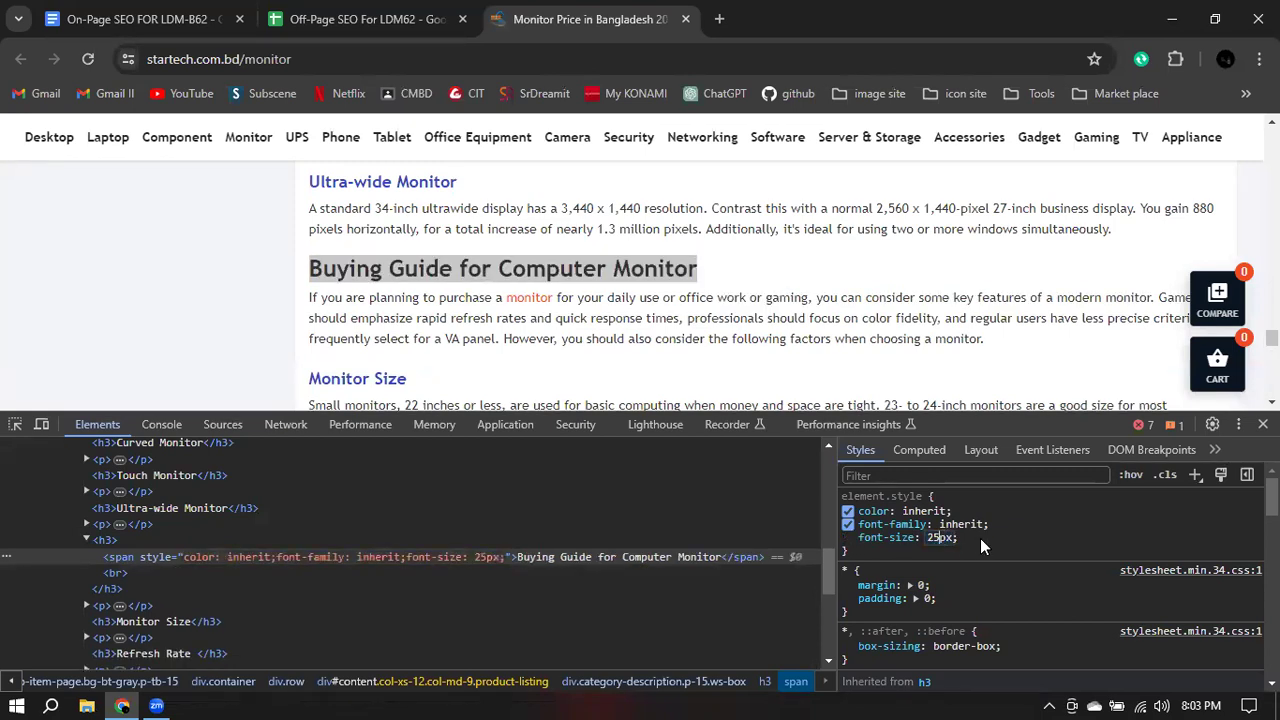
pyautogui.press('BackSpace')
pyautogui.press('BackSpace')
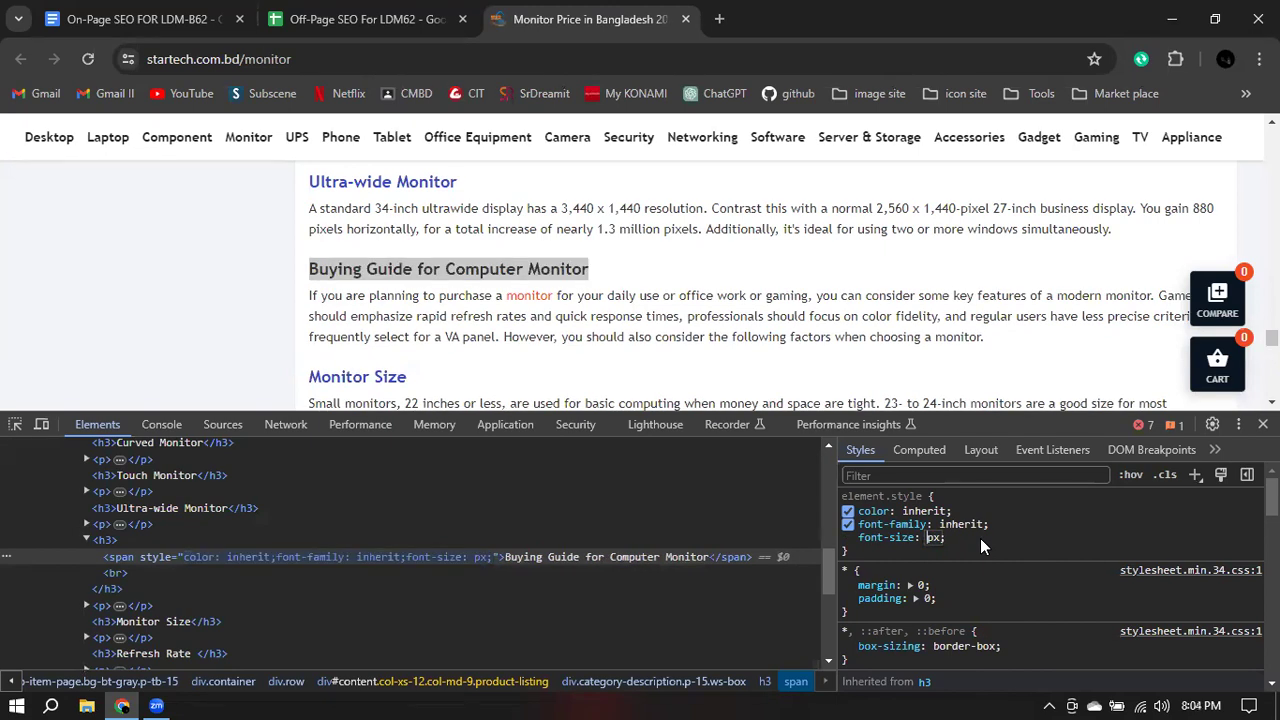
pyautogui.write('50')
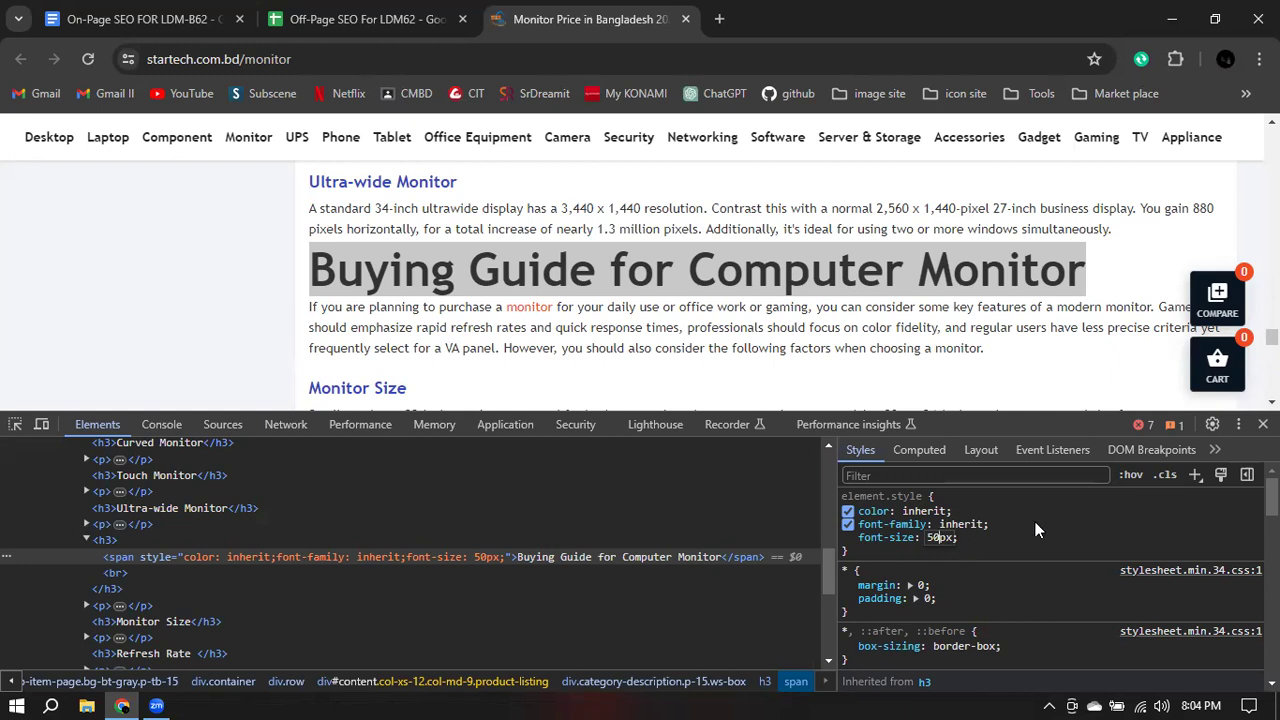
# - Discard the font-size edit, close the developer tools, reload the monitor page, and return to the "On-Page SEO FOR LDM-B62" document
pyautogui.press('Escape')
pyautogui.press('F12')
pyautogui.click(1092, 300)
pyautogui.click(80, 60)
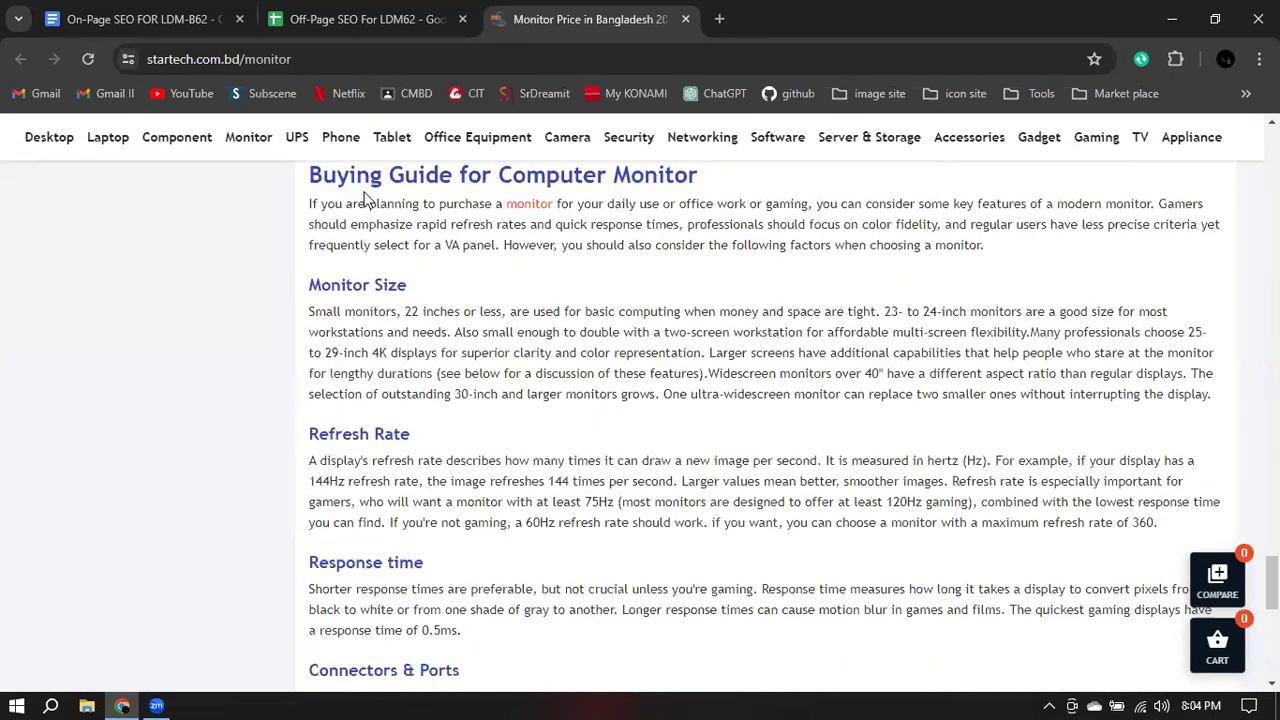
pyautogui.scroll(2, 866, 363)
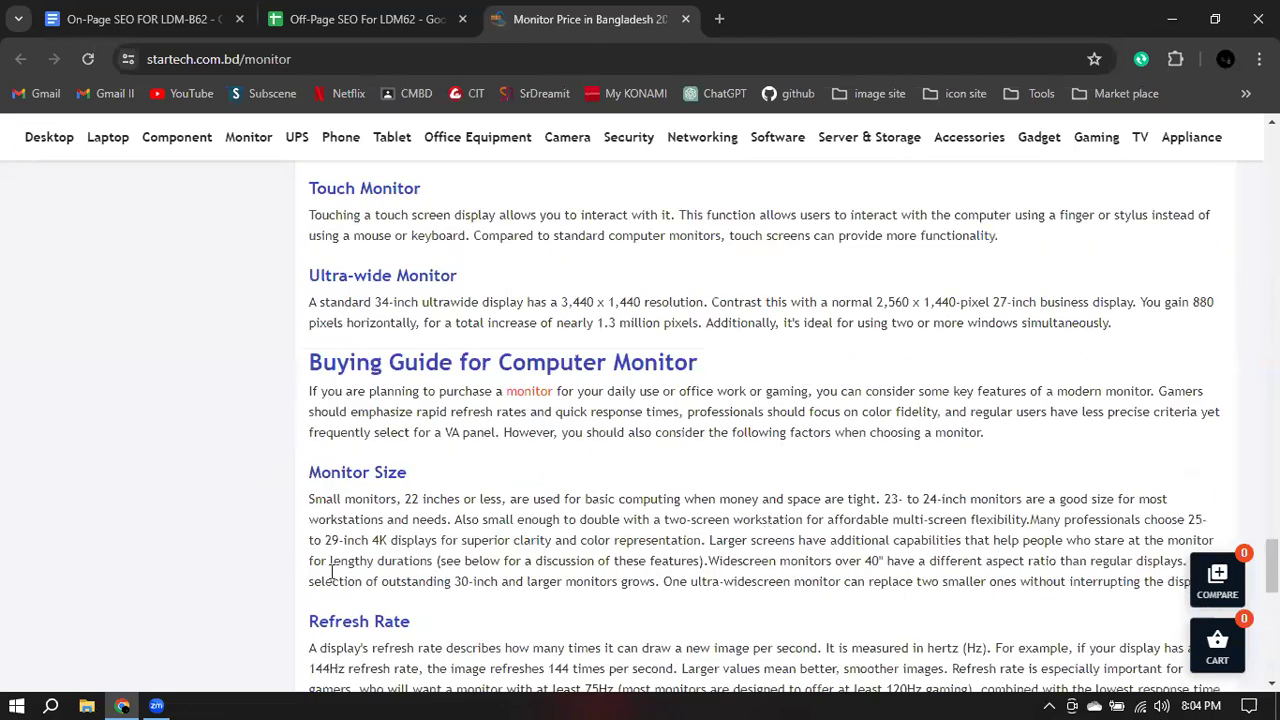
pyautogui.click(176, 14)
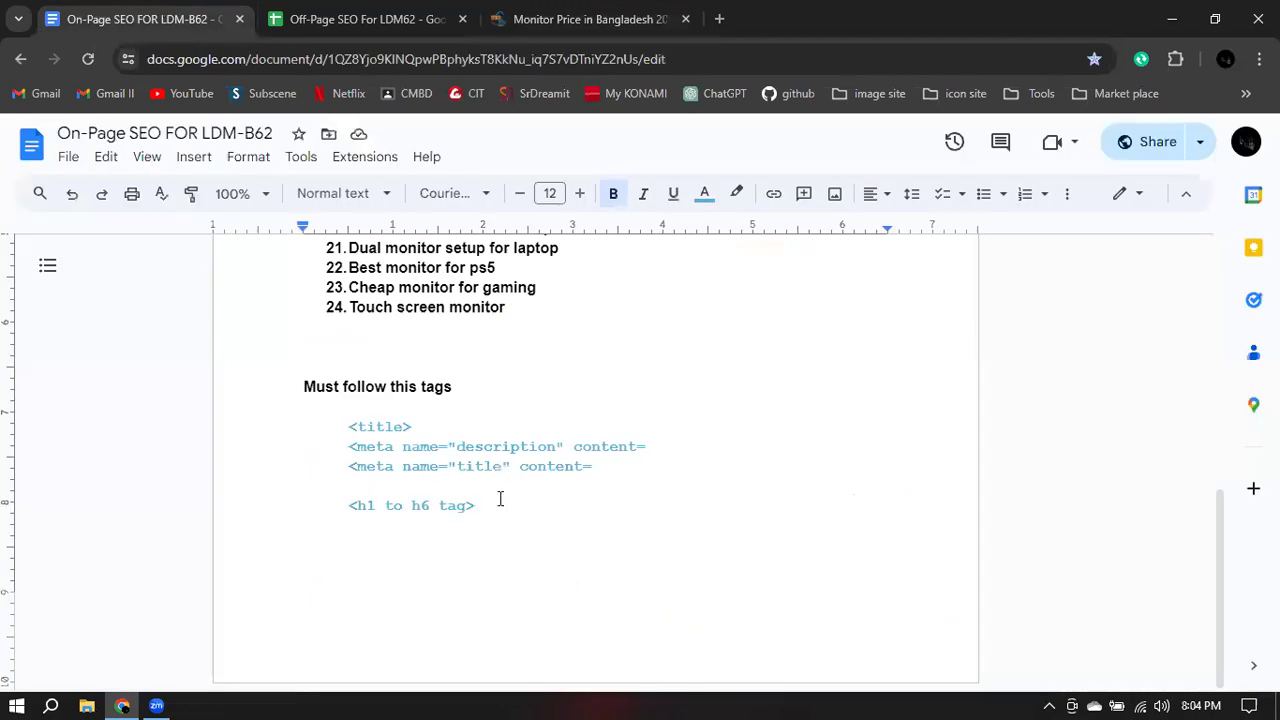
# - Add an indented "<p>" line below "<h1 to h6 tag>" in the "Must follow this tags" list
pyautogui.press('Return')
pyautogui.press('Tab')
pyautogui.write('<p>')
pyautogui.press('Left')
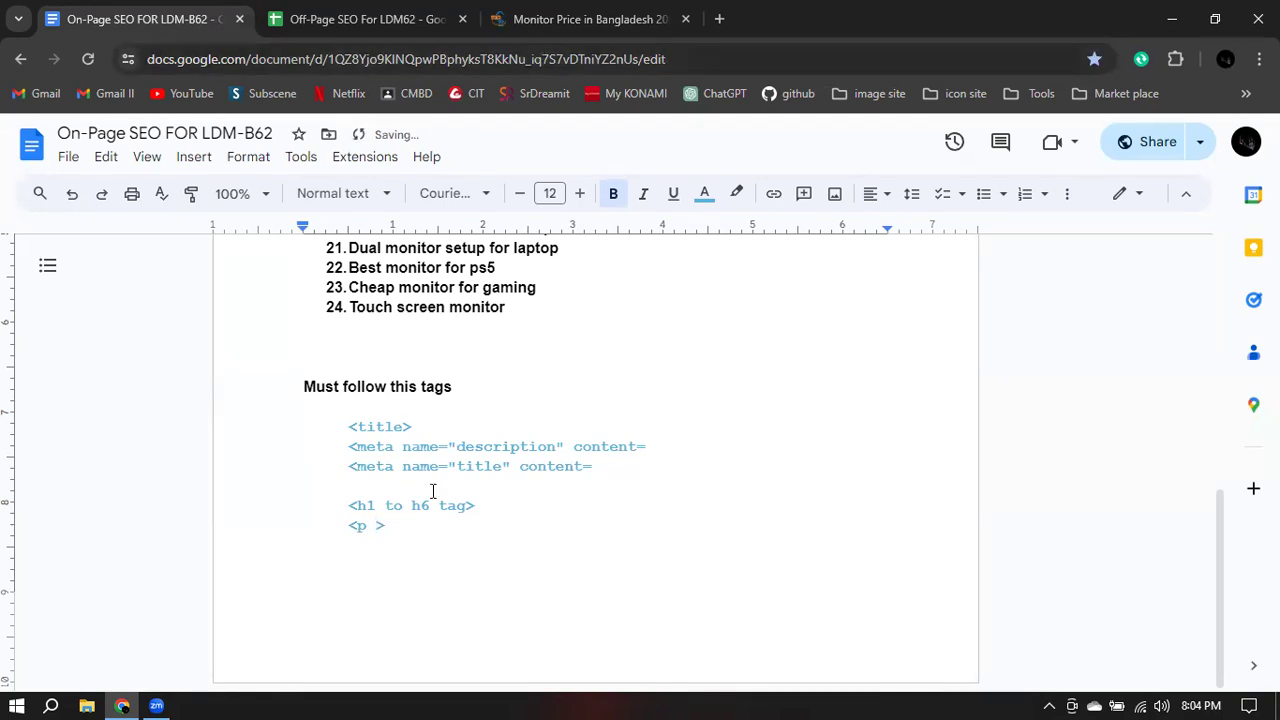
pyautogui.press('BackSpace')
pyautogui.press('Right')
# - On the Star Tech monitor page, highlight the paragraphs under "Buying Guide for Computer Monitor", "Ultra-wide Monitor" and "Touch Monitor", and clear the selection
pyautogui.click(556, 19)
pyautogui.moveTo(309, 392); pyautogui.dragTo(988, 435)
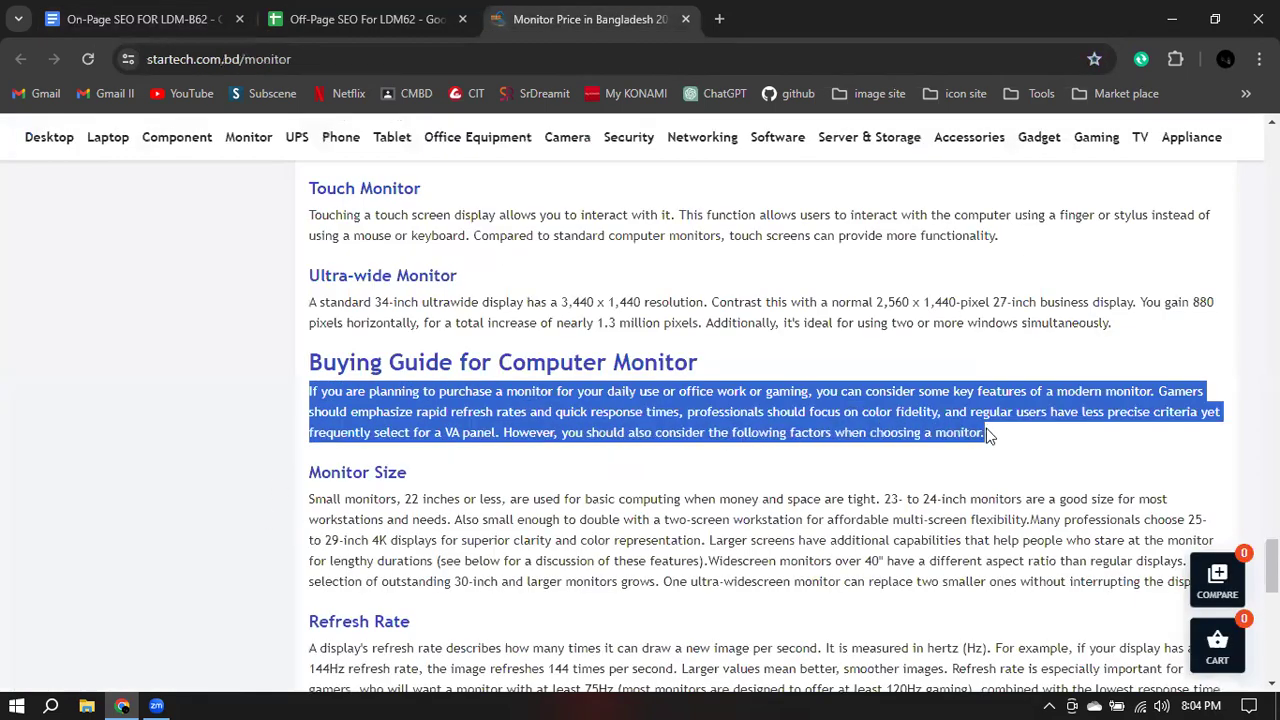
pyautogui.moveTo(309, 300); pyautogui.dragTo(1134, 330)
pyautogui.moveTo(310, 214); pyautogui.dragTo(1004, 238)
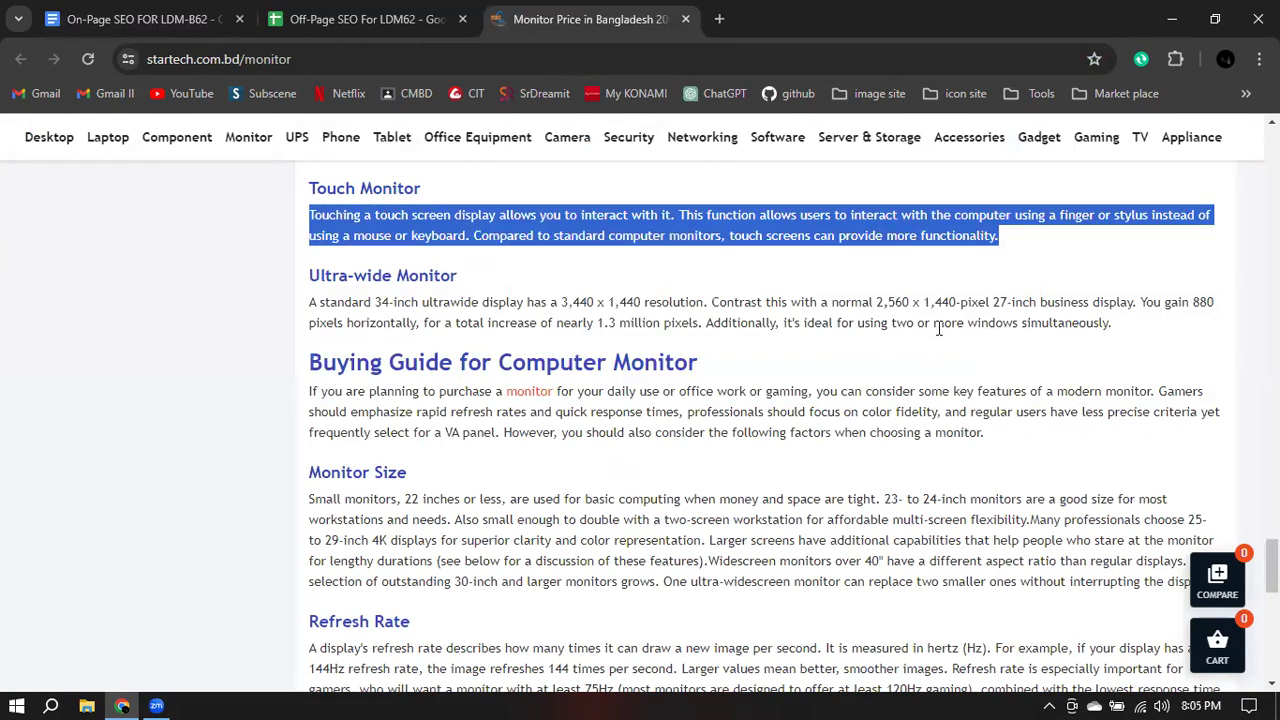
pyautogui.click(766, 237)
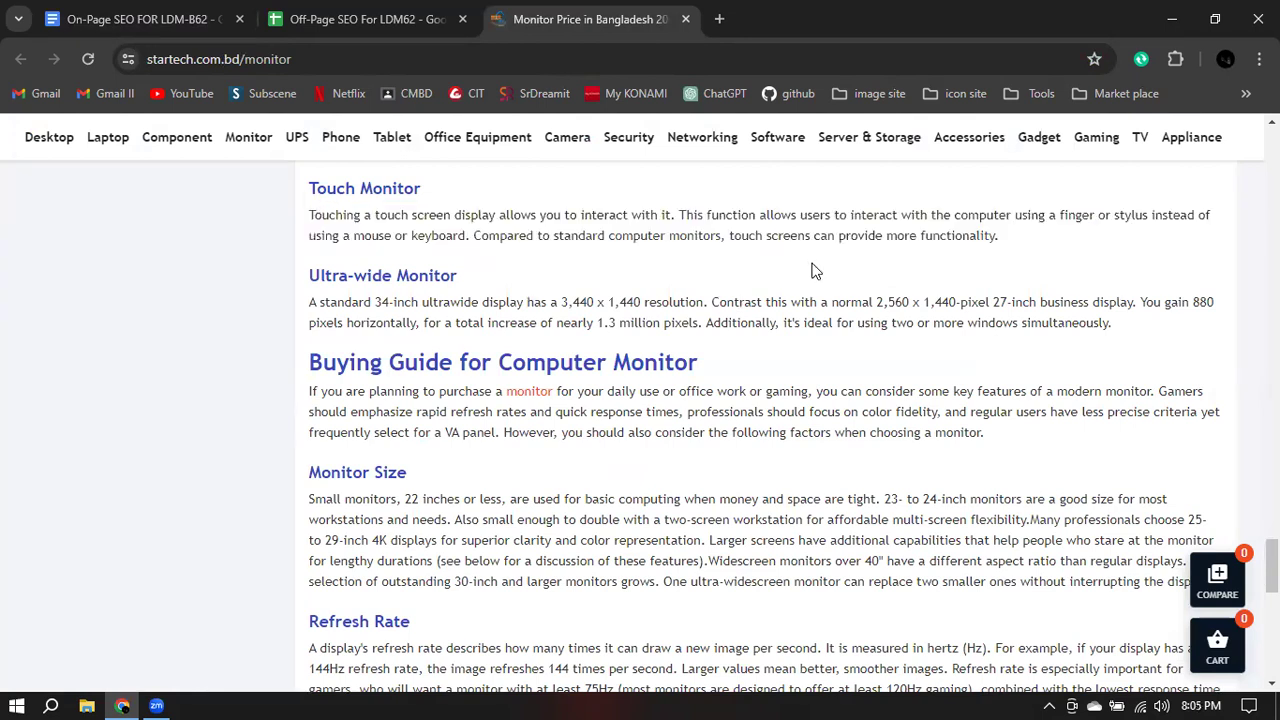
# - Inspect the Touch Monitor paragraph, expand its <p> element and the Curved Monitor one, and close the developer tools
pyautogui.rightClick(412, 212)
pyautogui.scroll(-1, 504, 405)
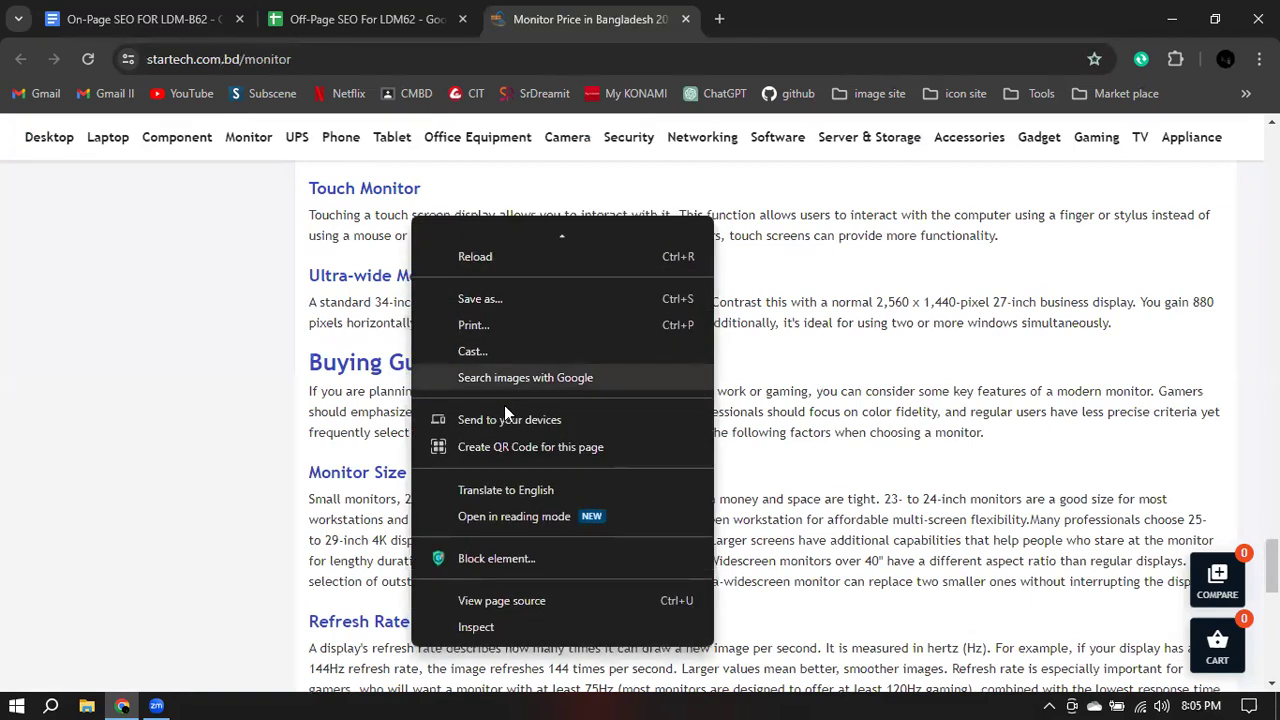
pyautogui.click(532, 626)
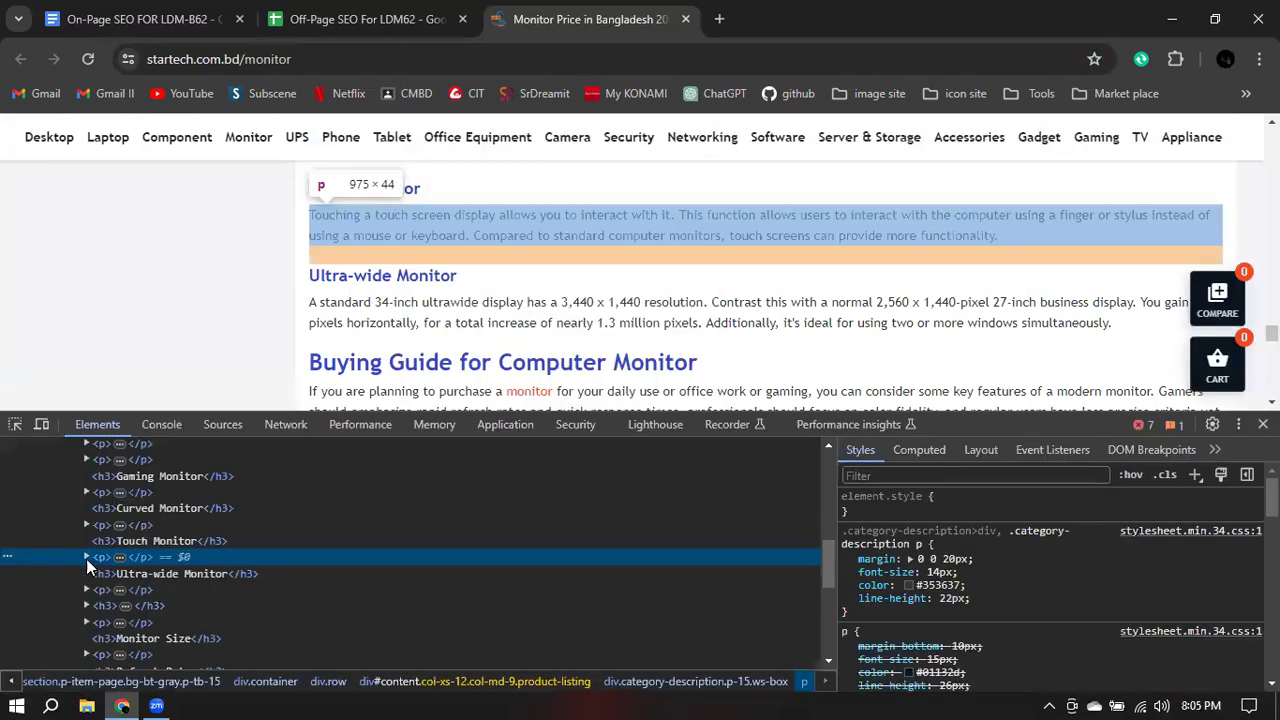
pyautogui.click(86, 557)
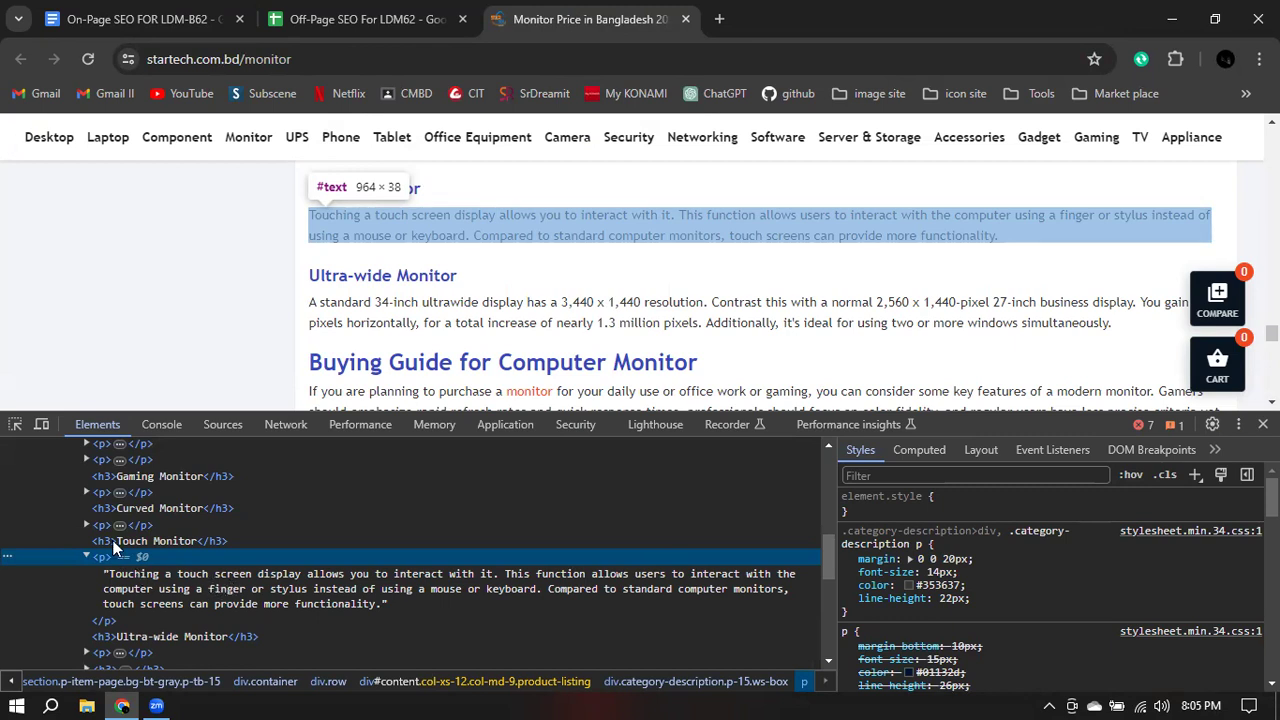
pyautogui.click(86, 524)
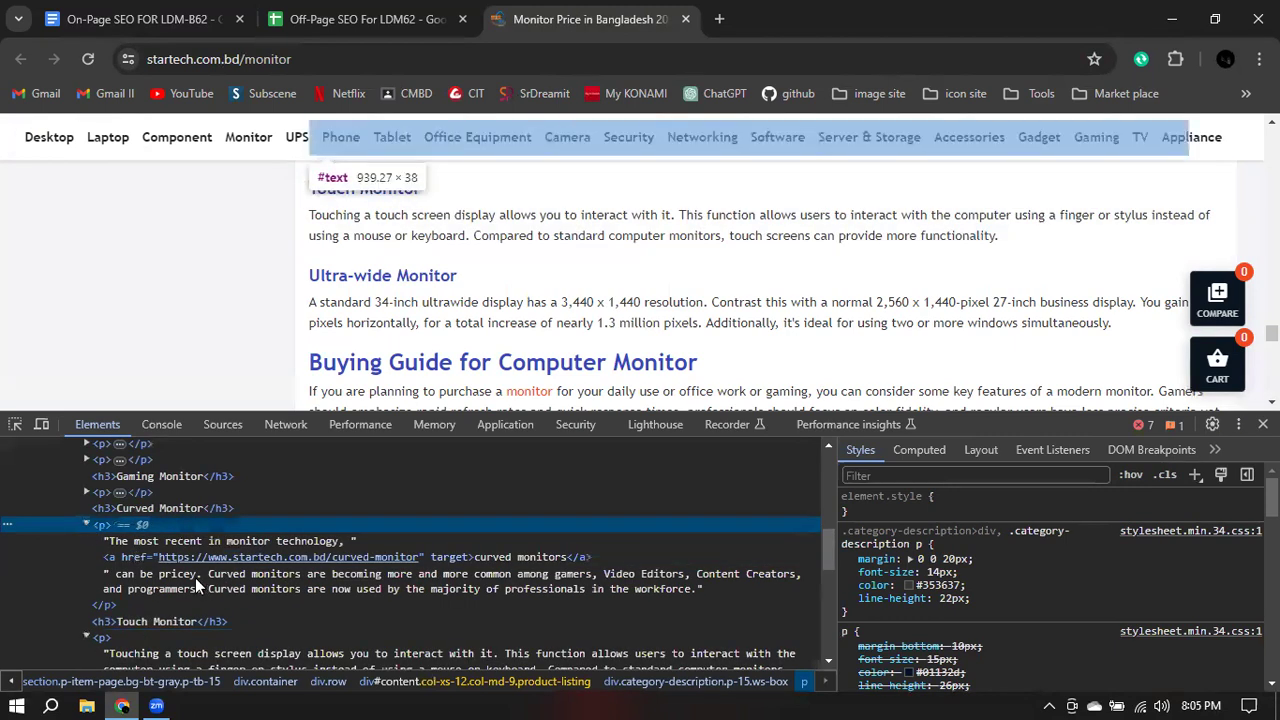
pyautogui.scroll(1, 352, 290)
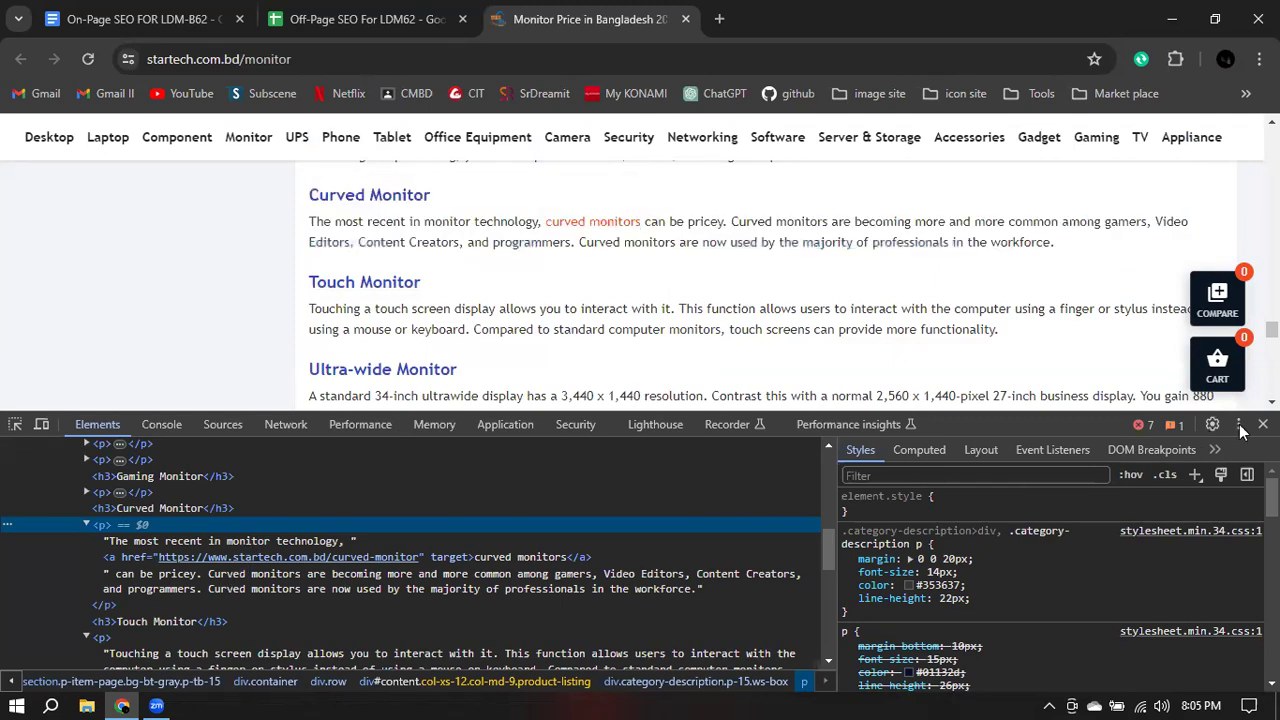
pyautogui.press('F12')
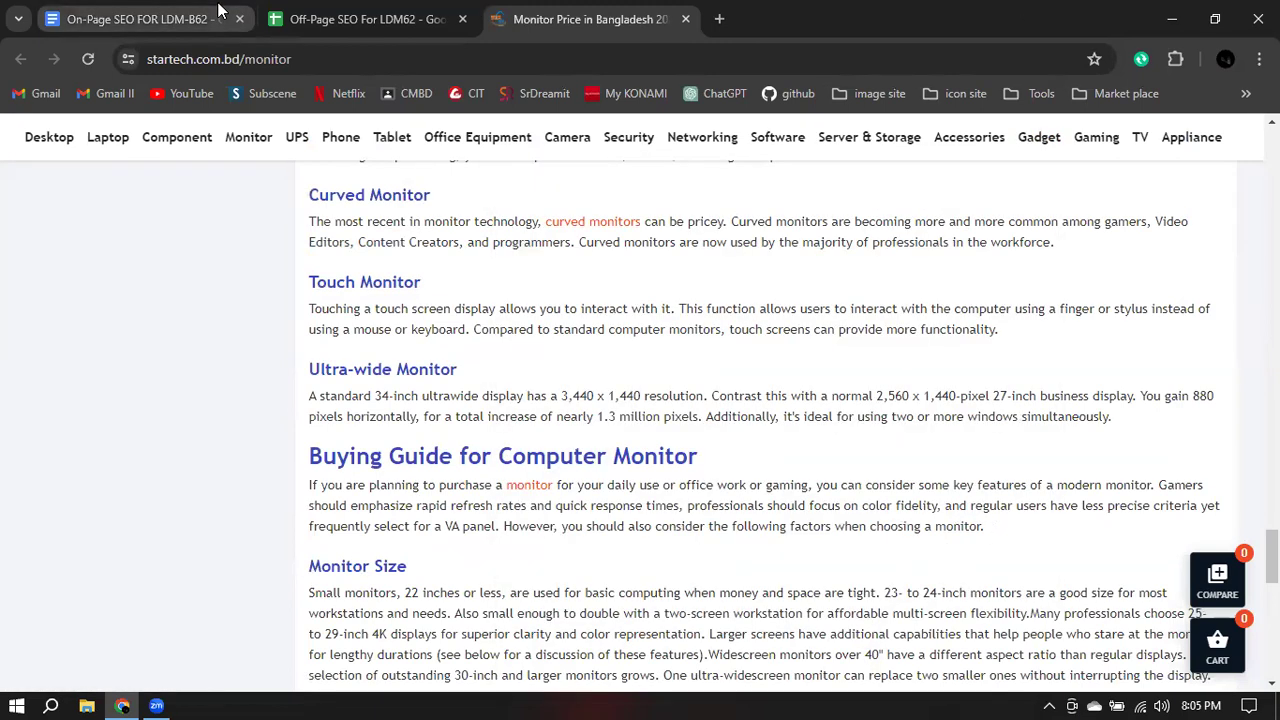
# - Return to the "On-Page SEO FOR LDM-B62" document and add an "<img alt=>" line below "<p>"
pyautogui.scroll(2, 654, 289)
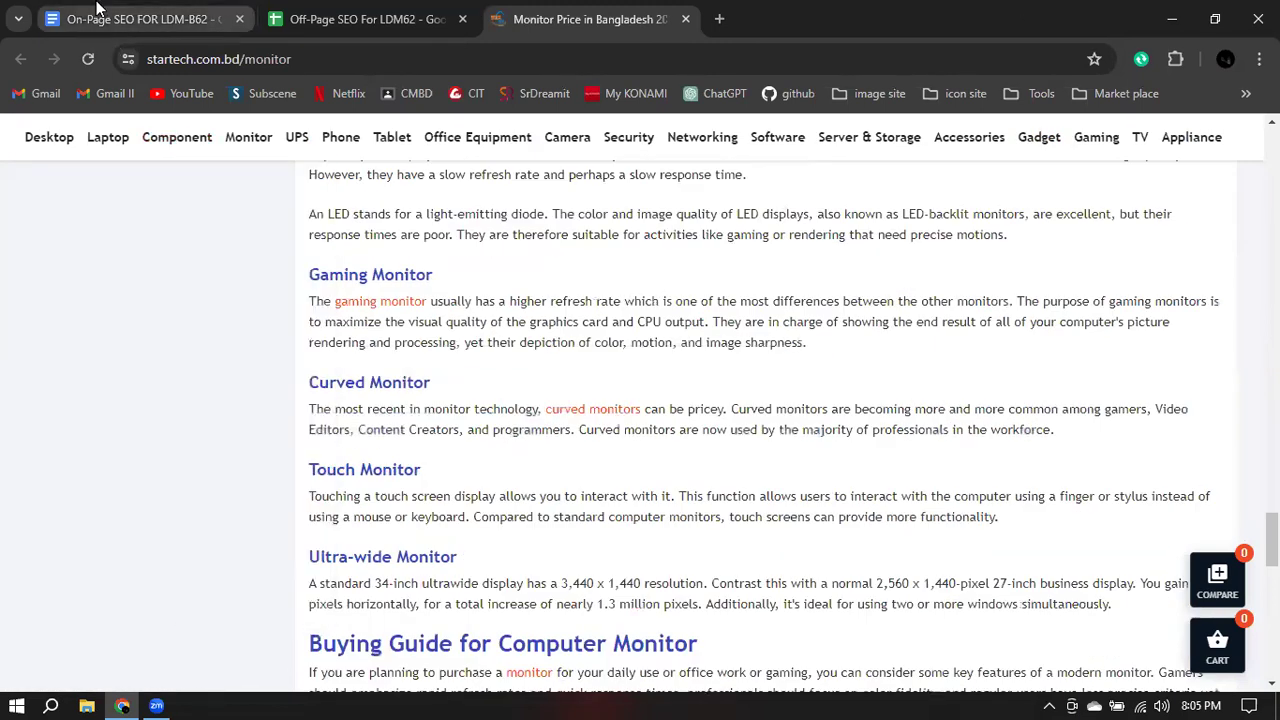
pyautogui.scroll(10, 571, 443)
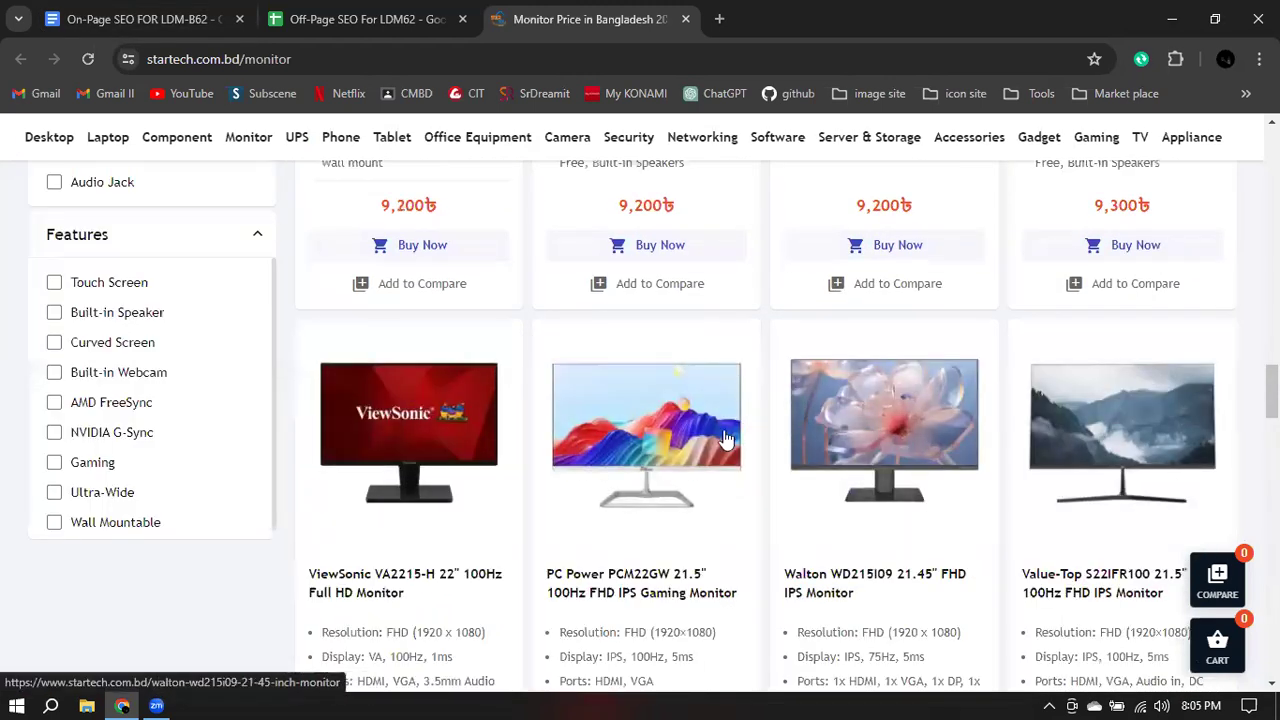
pyautogui.scroll(-2, 469, 158)
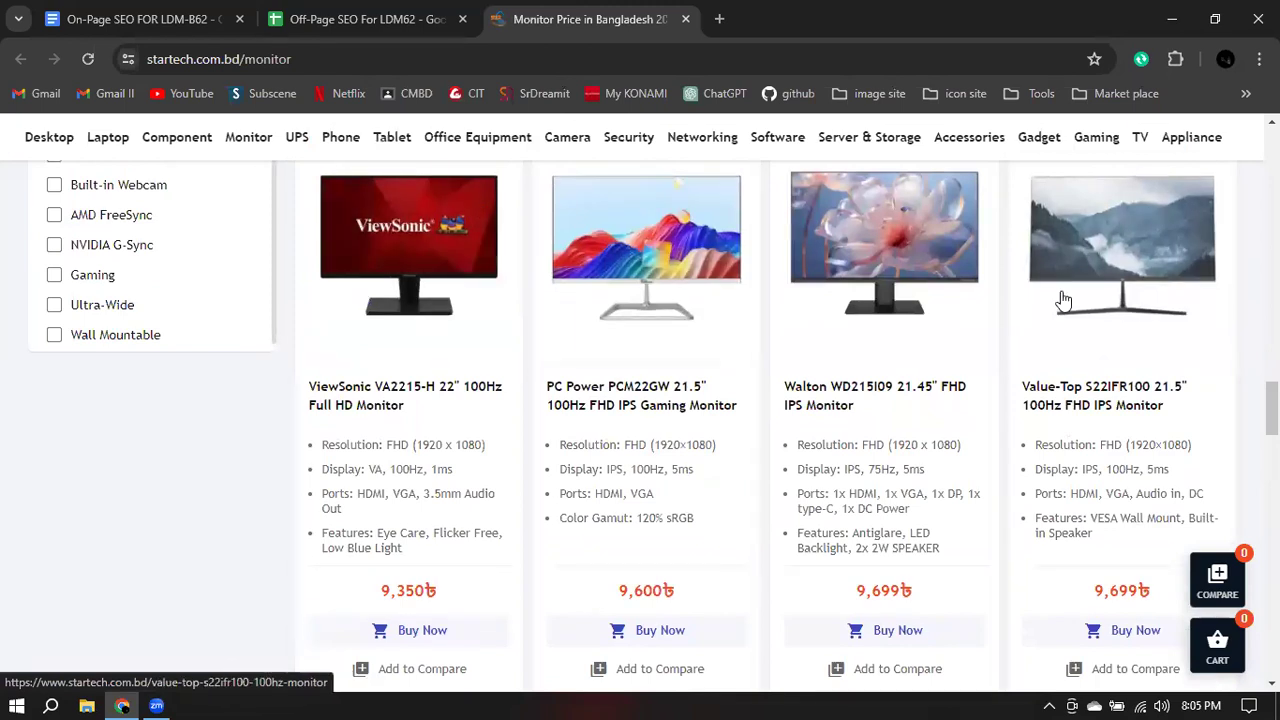
pyautogui.scroll(1, 1063, 301)
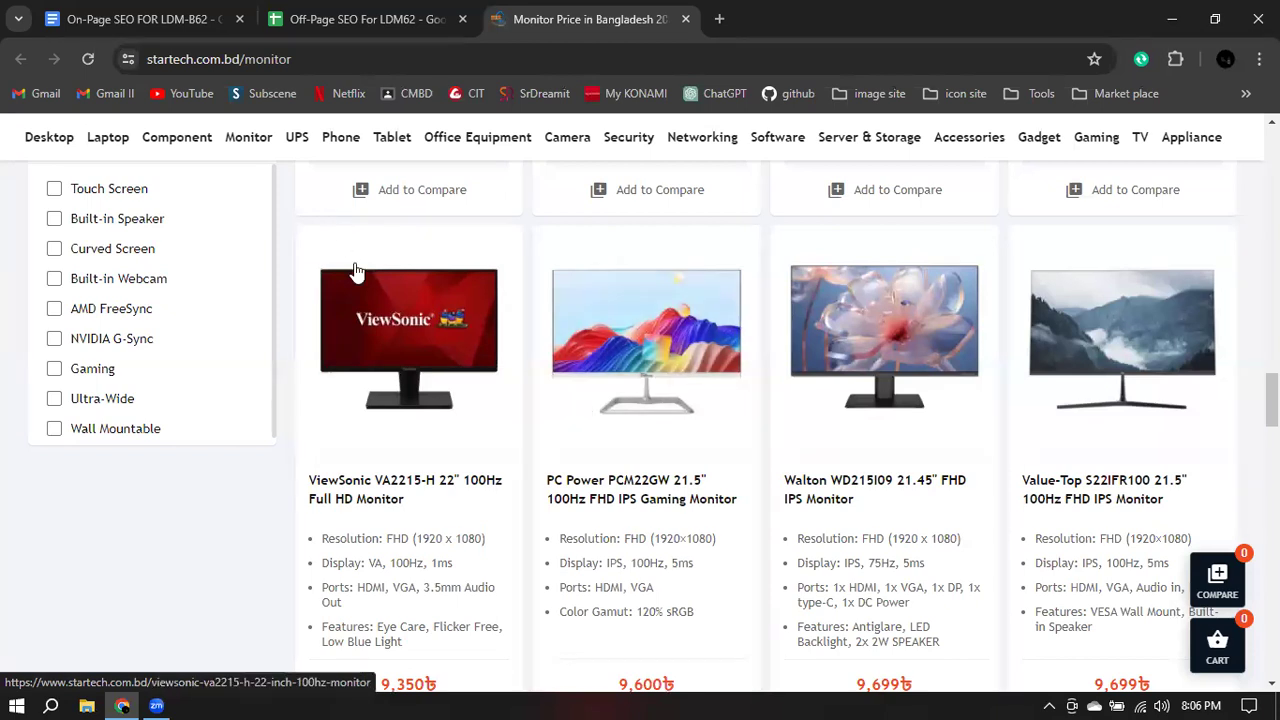
pyautogui.click(174, 32)
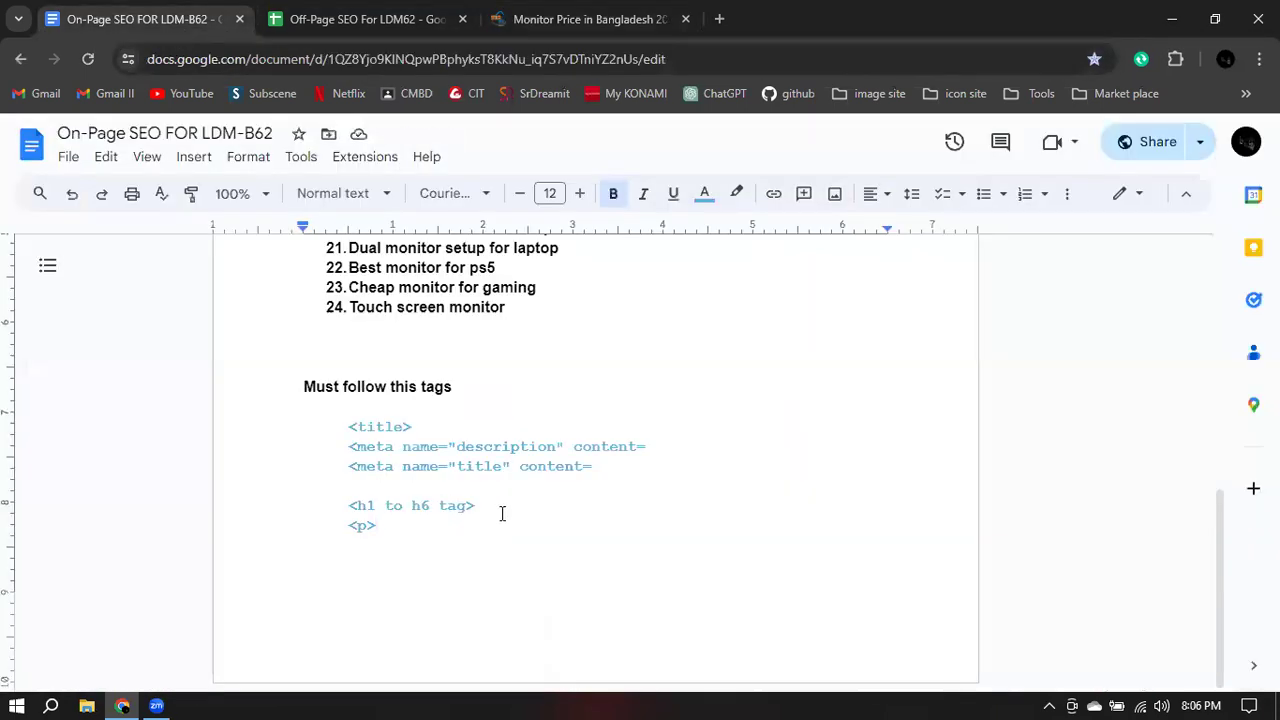
pyautogui.press('Return')
pyautogui.write('<img> al')
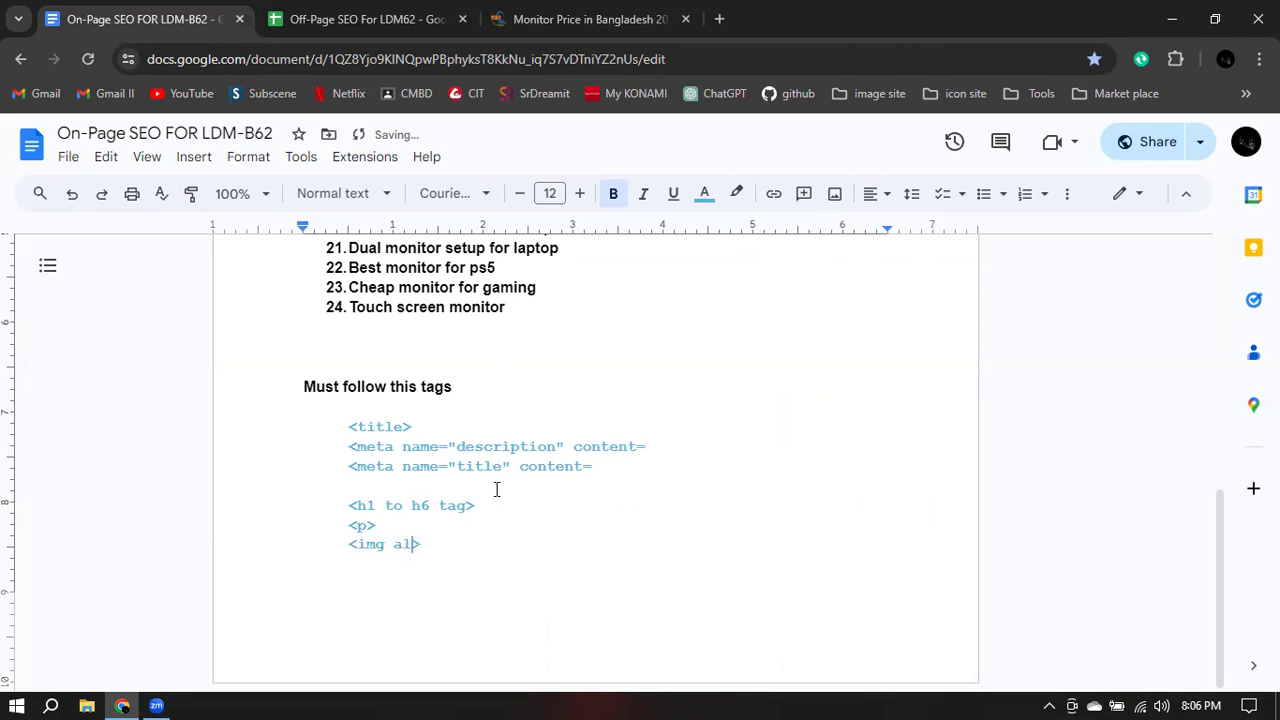
pyautogui.write('t=')
# - Inspect the alt attribute of the ViewSonic VA2215-H product image on the monitor page, close the developer tools, and return to the document
pyautogui.click(565, 18)
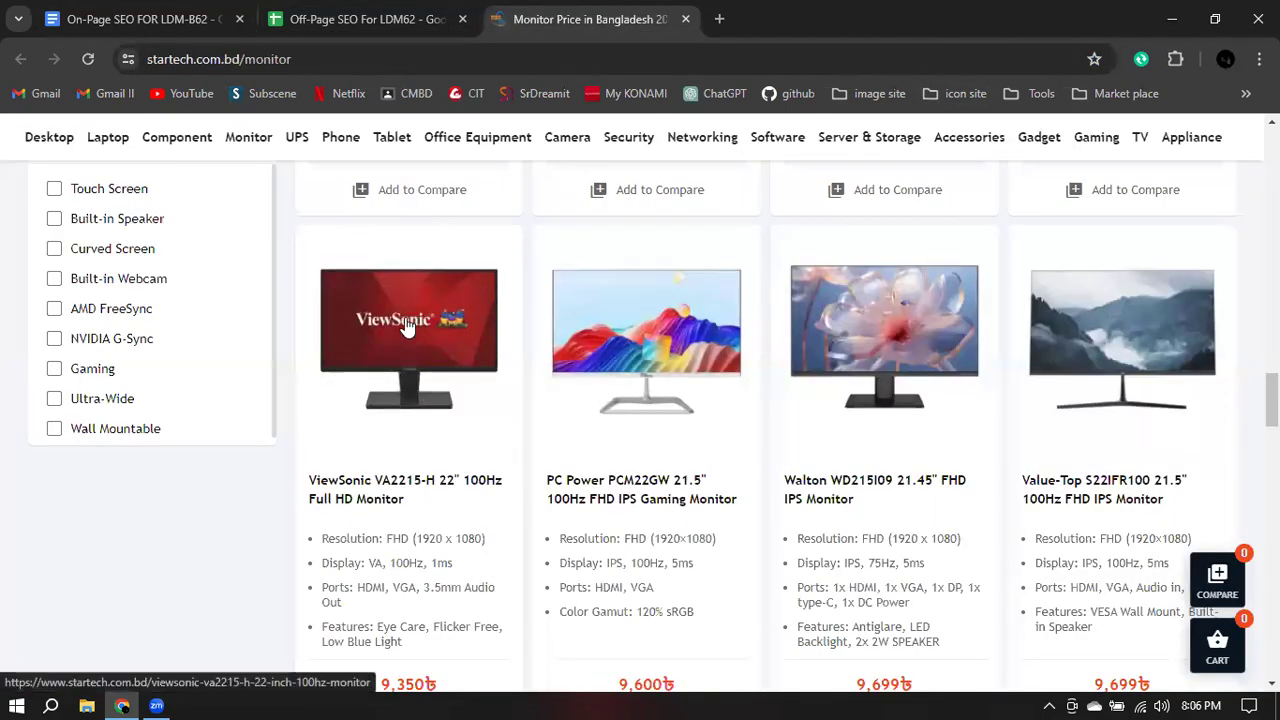
pyautogui.rightClick(405, 317)
pyautogui.scroll(-3, 566, 491)
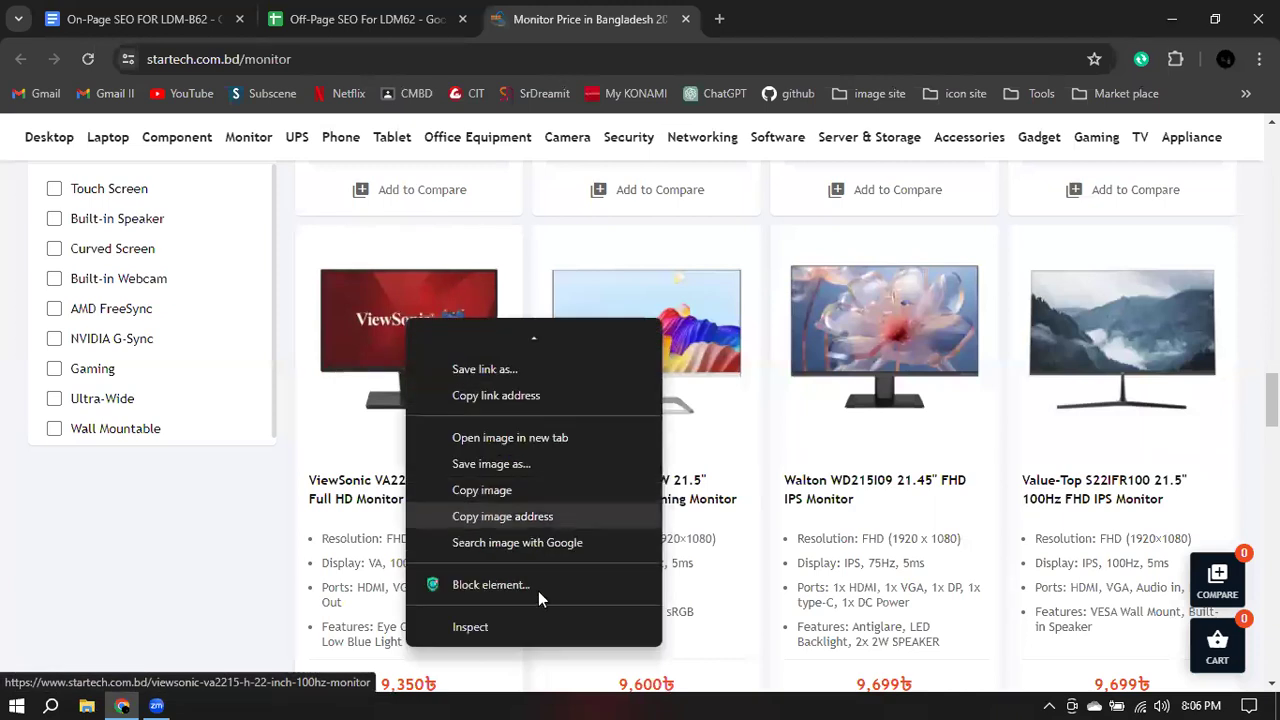
pyautogui.click(497, 625)
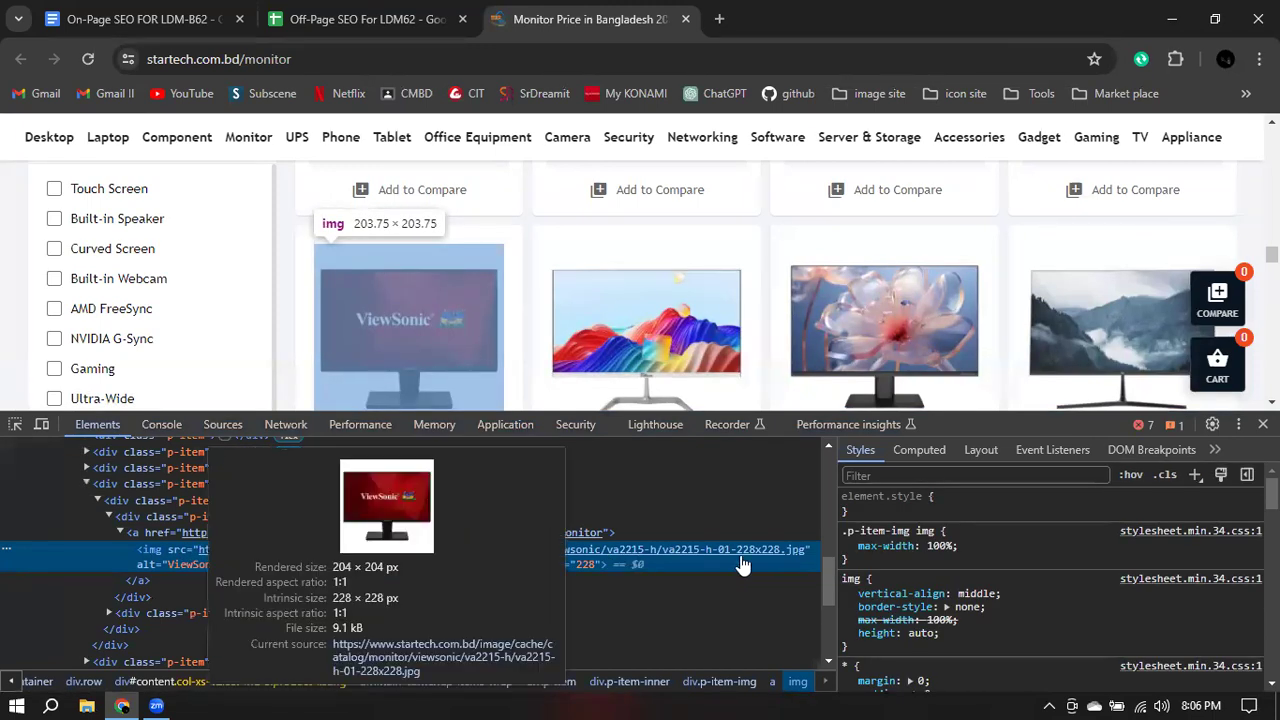
pyautogui.scroll(-2, 748, 338)
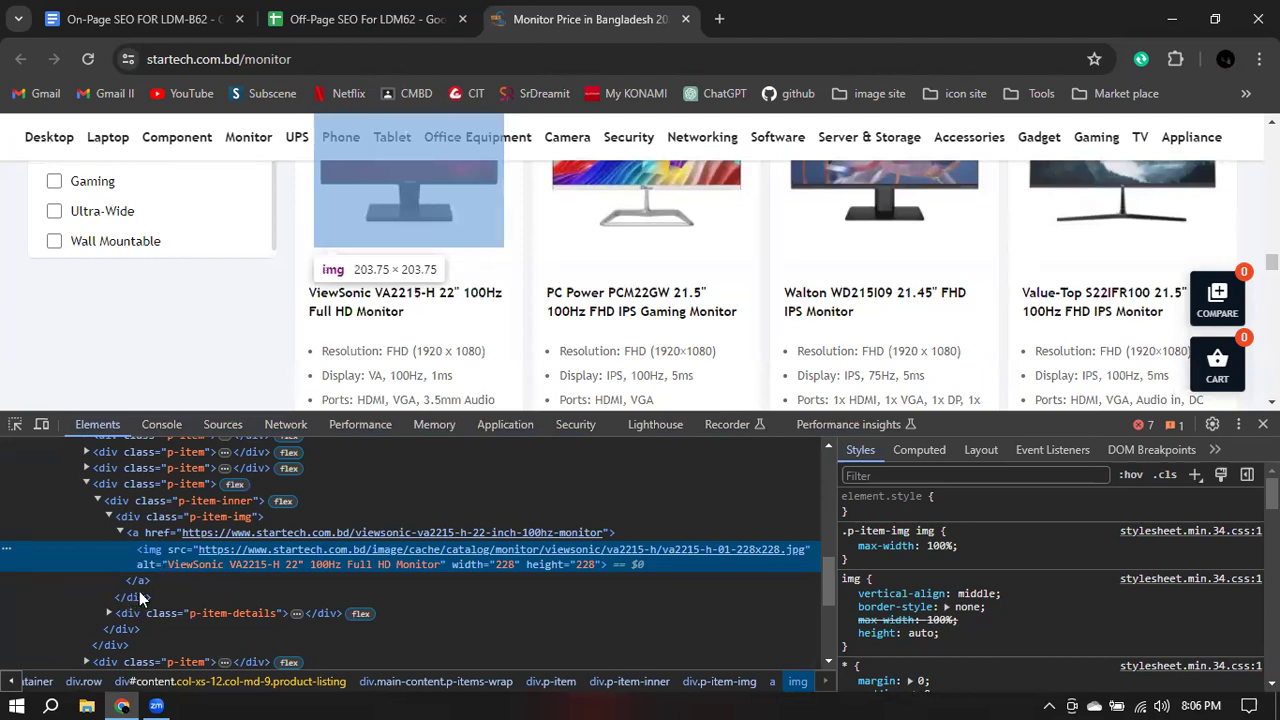
pyautogui.press('F12')
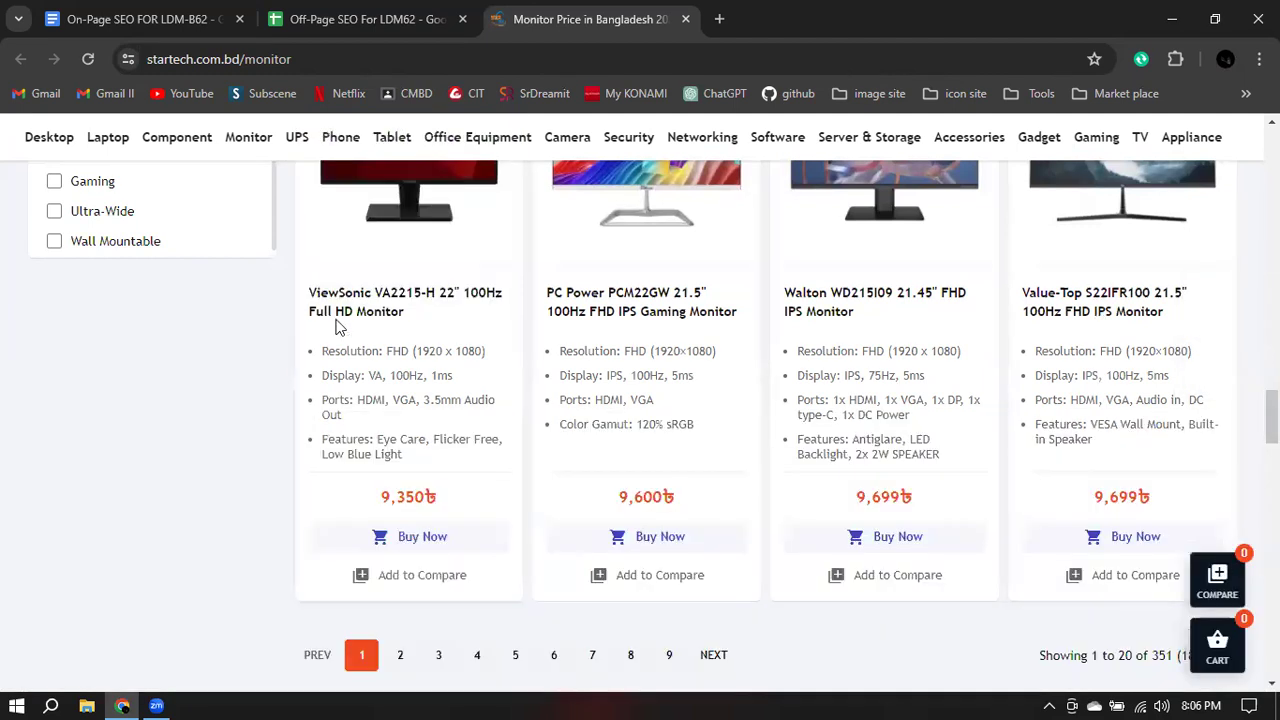
pyautogui.click(124, 19)
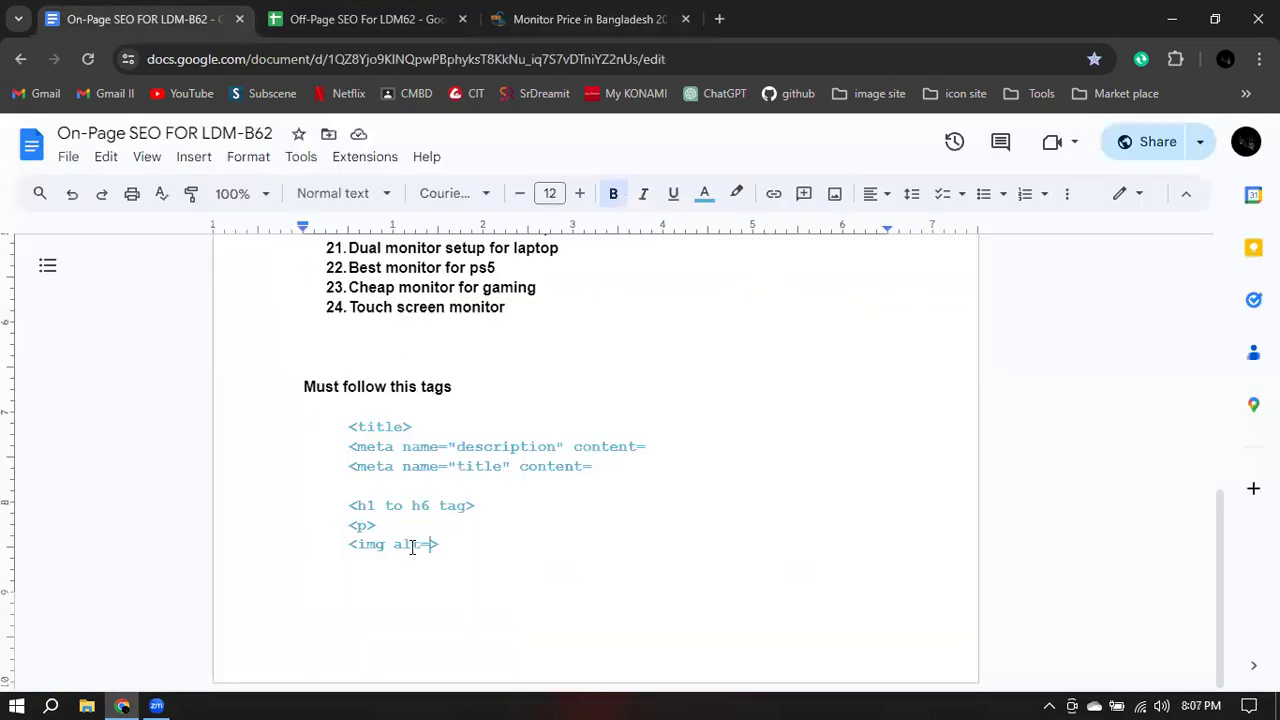
# - Minimize the browser and open the gym folder inside ES RWD 2007 on the D: drive
pyautogui.click(578, 20)
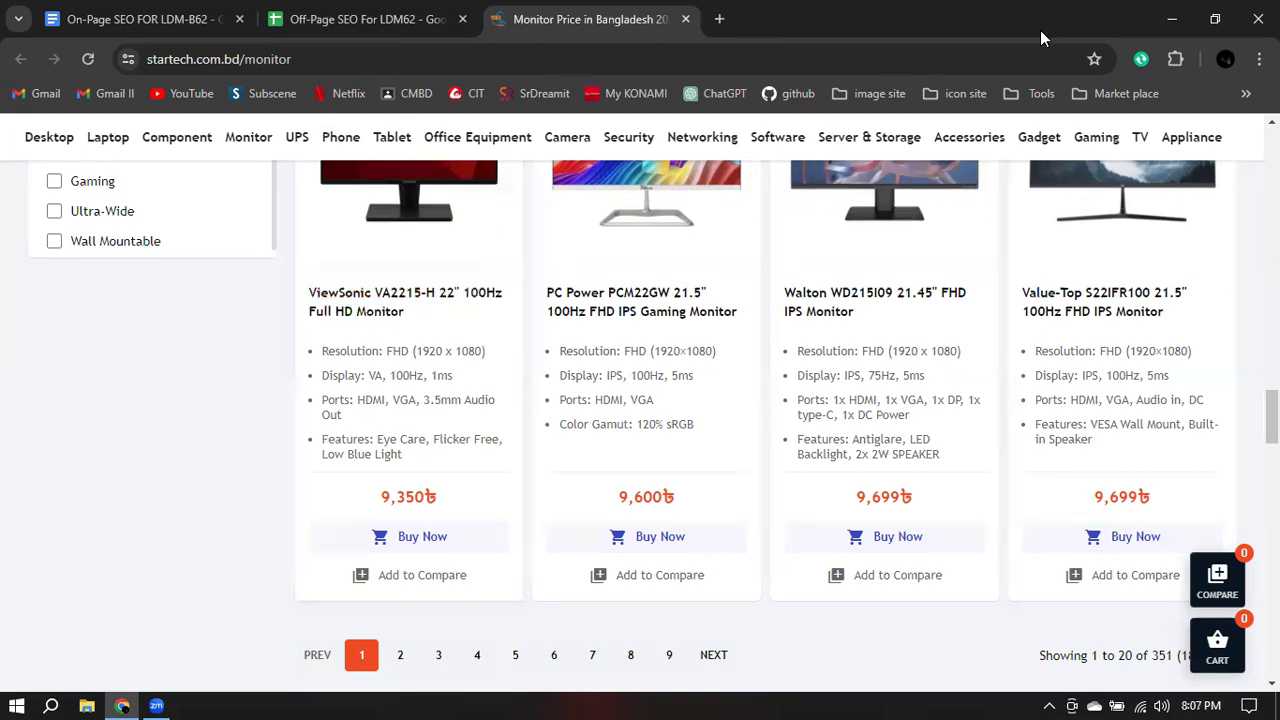
pyautogui.click(1172, 28)
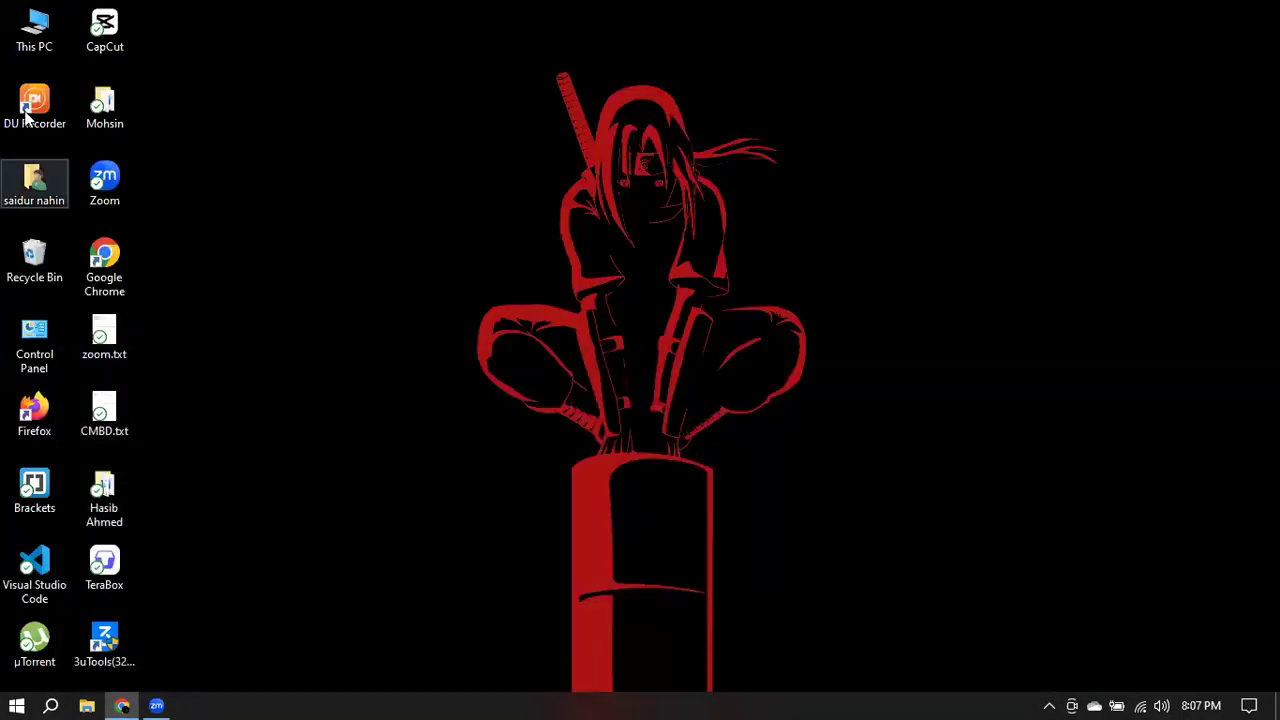
pyautogui.doubleClick(20, 50)
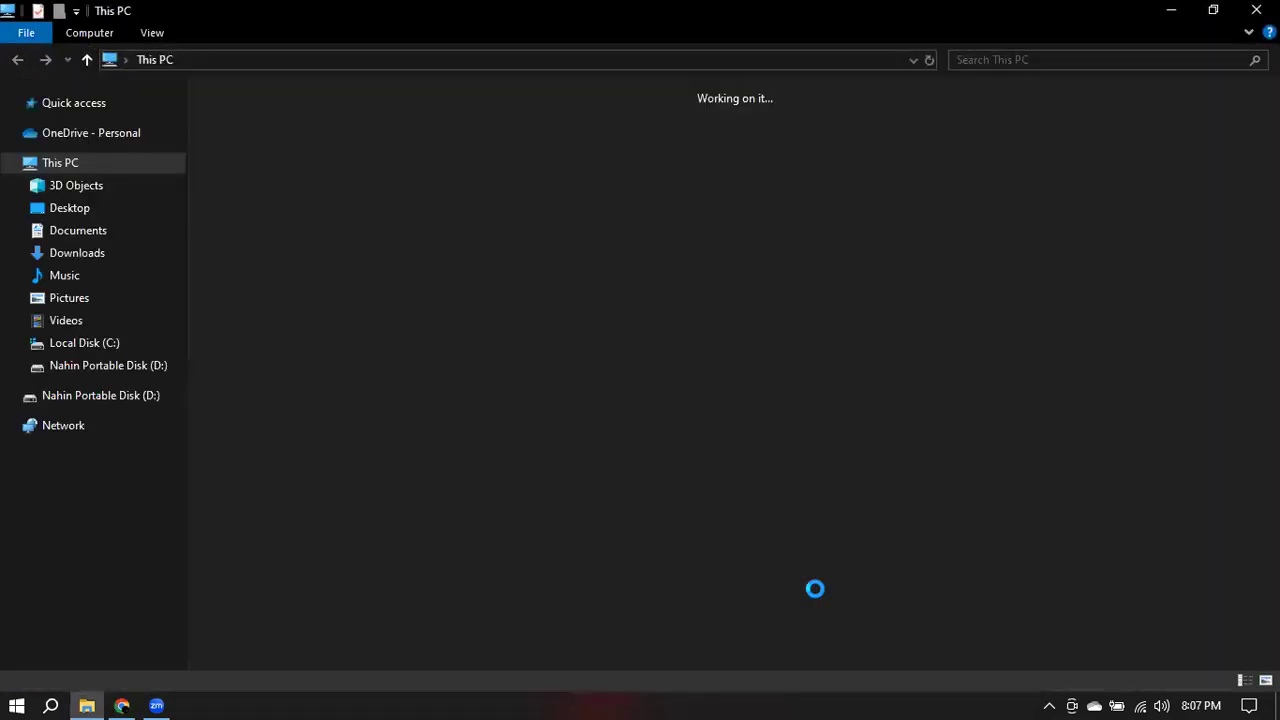
pyautogui.doubleClick(949, 286)
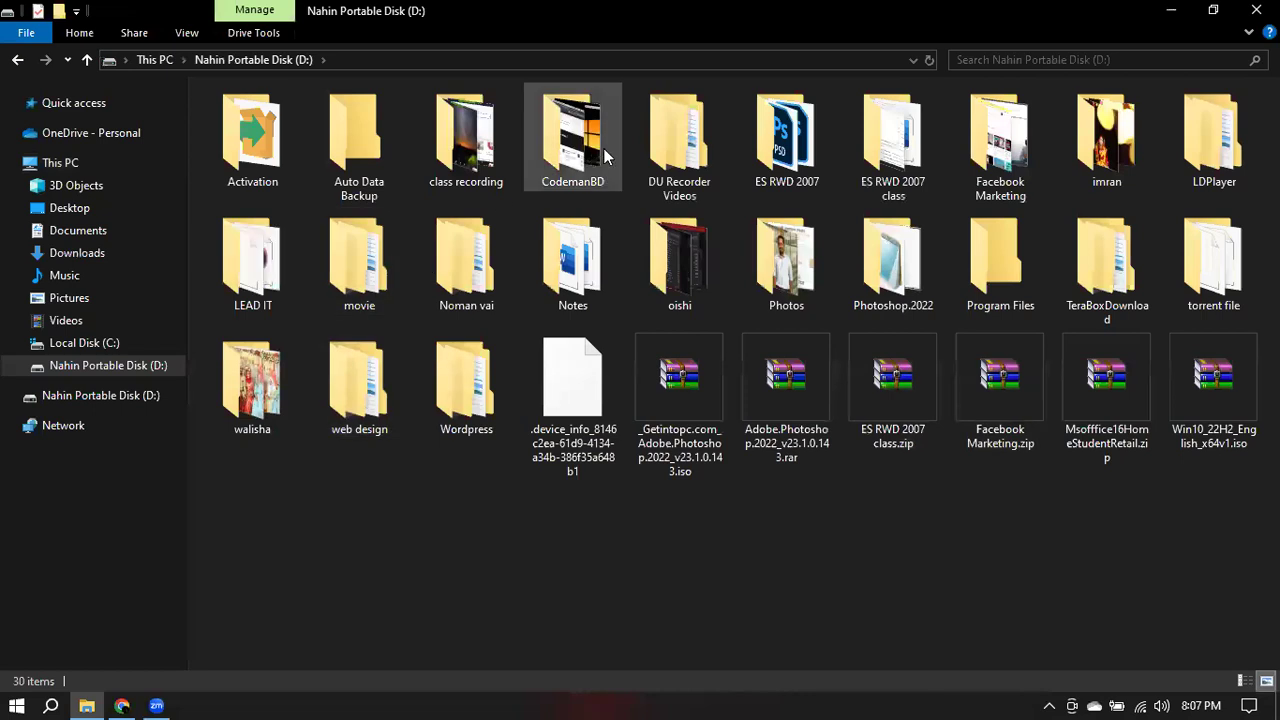
pyautogui.doubleClick(787, 159)
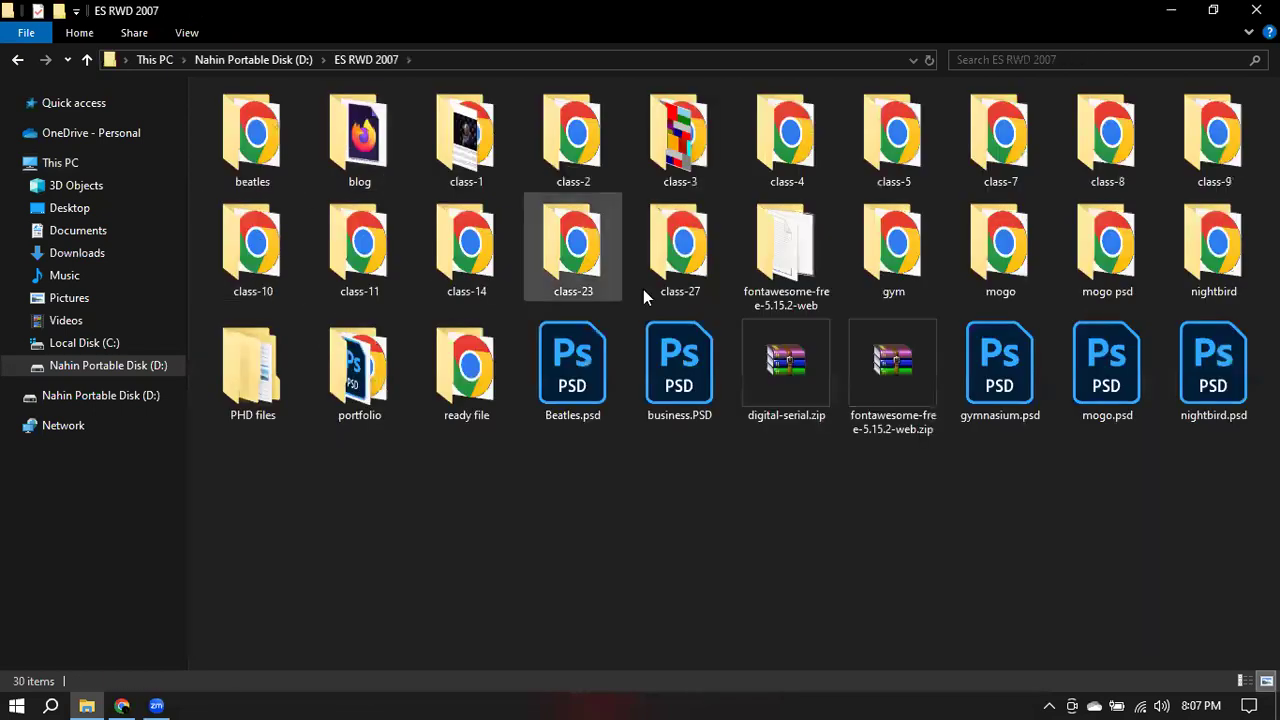
pyautogui.doubleClick(866, 280)
# - Open the gym folder's index.html in the Brackets editor
pyautogui.click(815, 157)
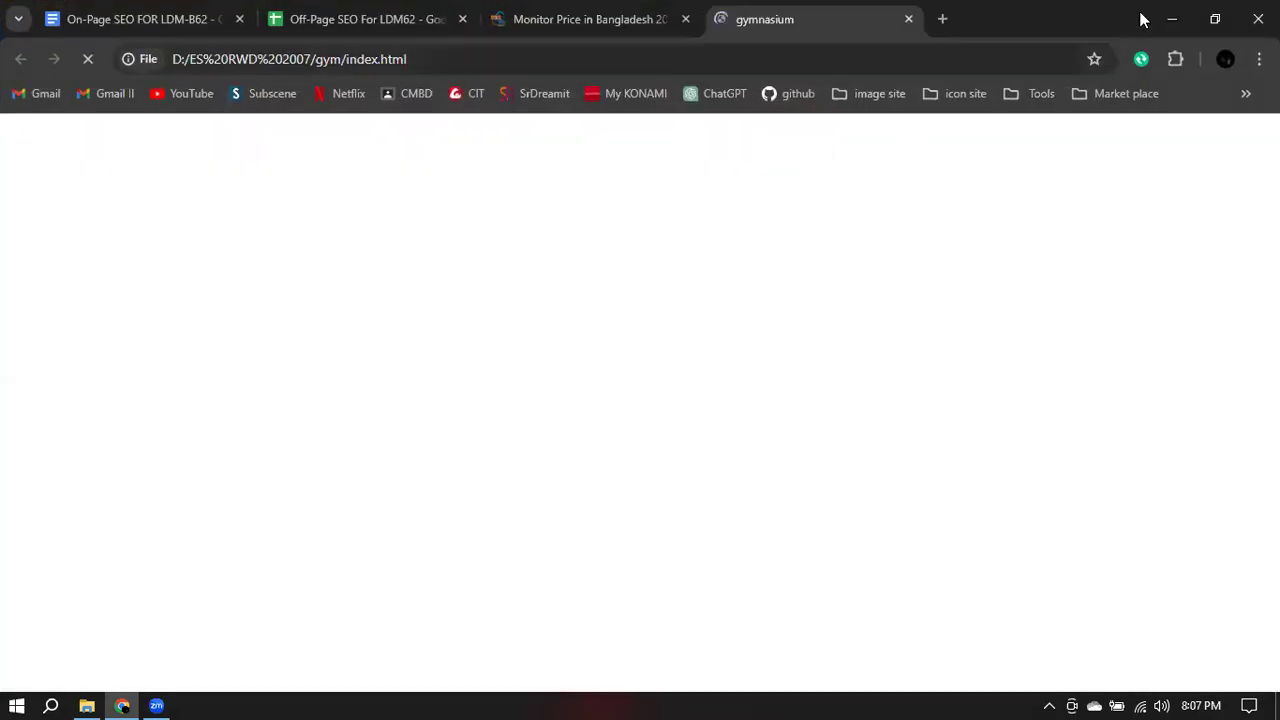
pyautogui.click(1166, 17)
pyautogui.doubleClick(765, 162)
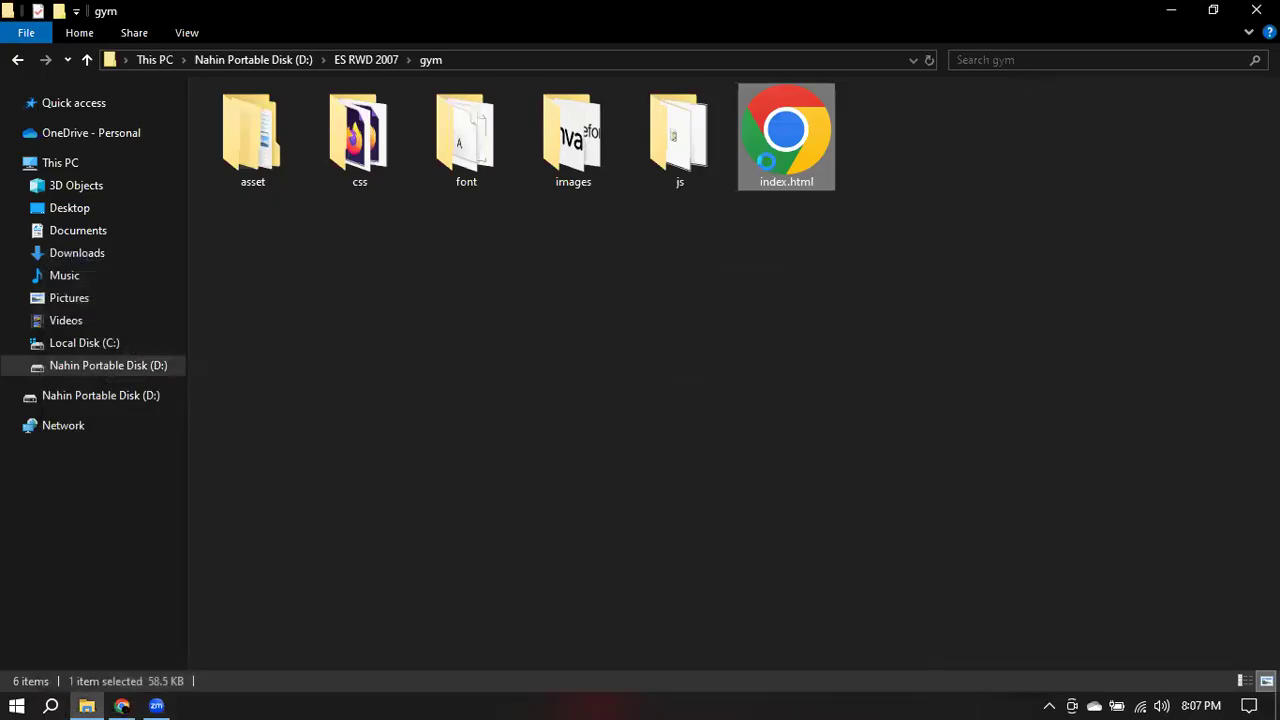
pyautogui.rightClick(765, 162)
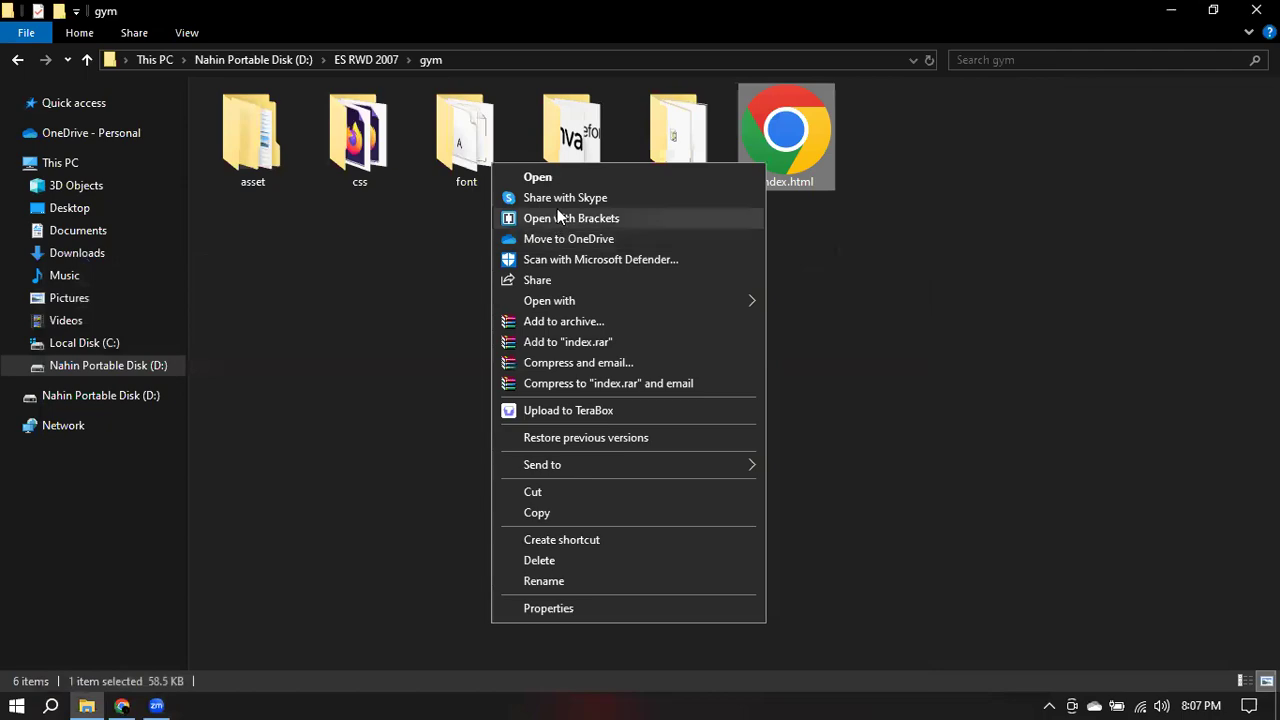
pyautogui.click(542, 218)
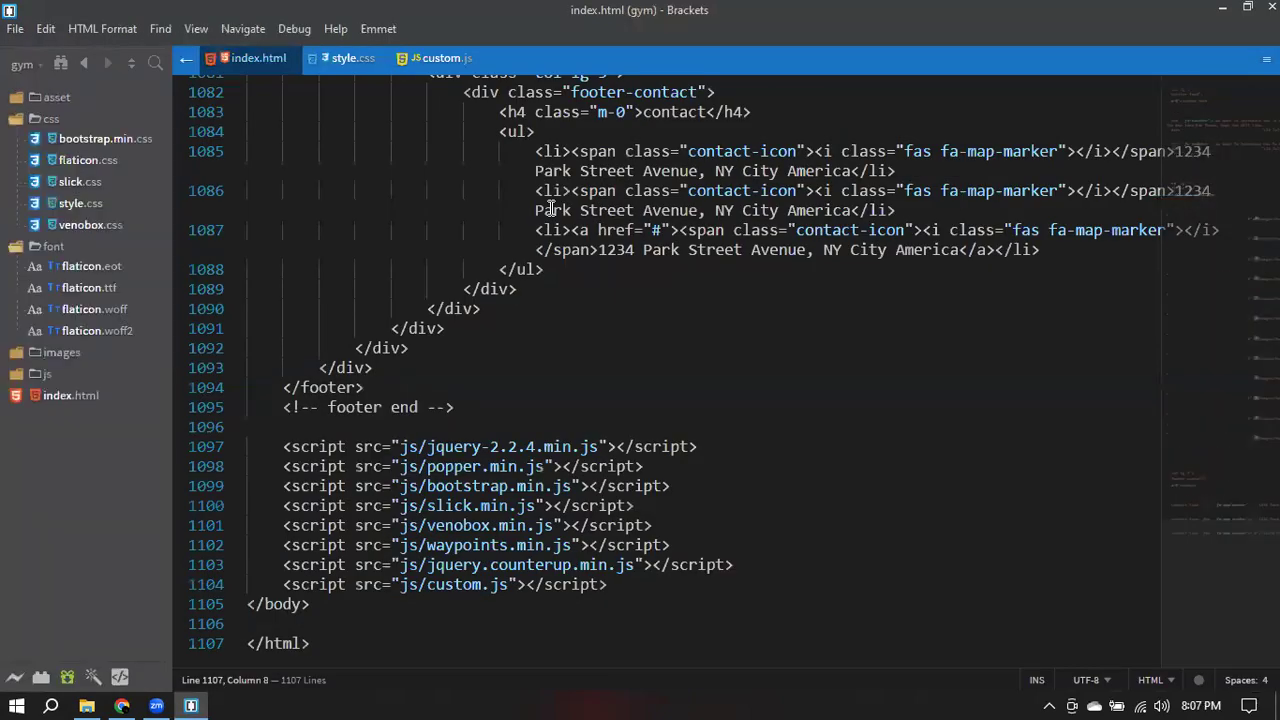
# - Locate the navbar logo's <img> tag with its alt attribute near the start of index.html and highlight the whole tag
pyautogui.click(1239, 574)
pyautogui.click(1242, 114)
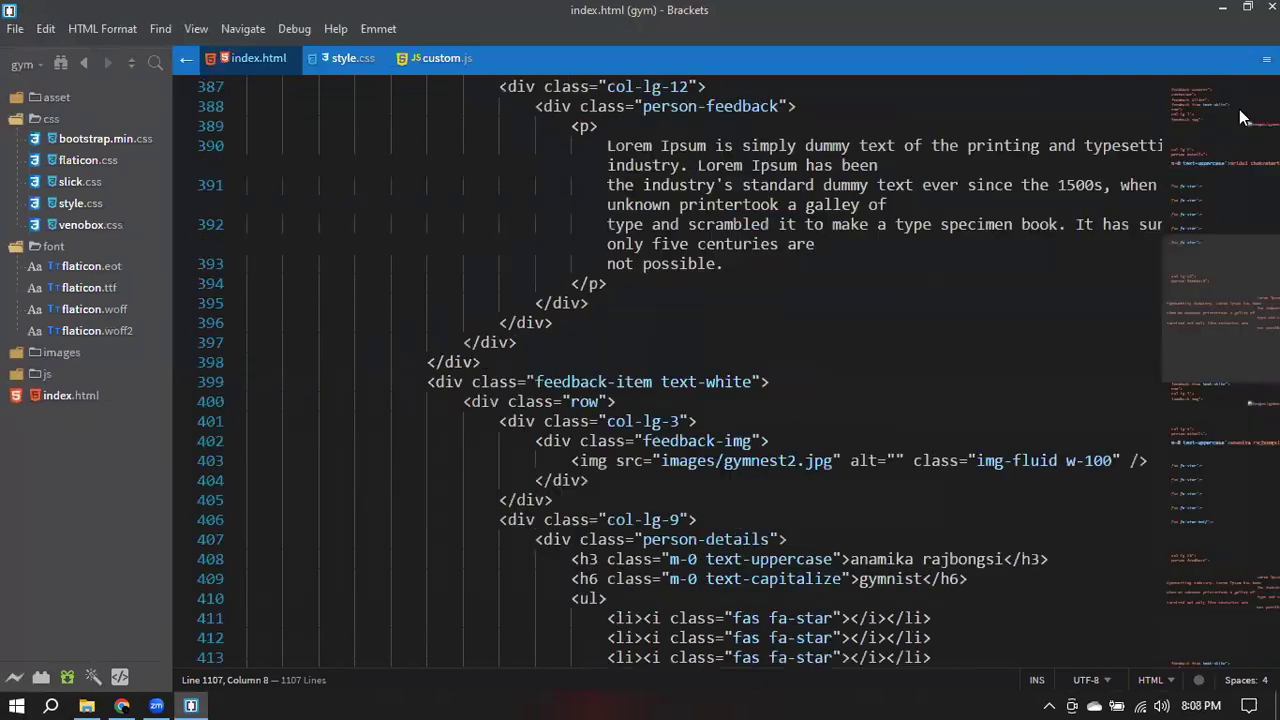
pyautogui.click(1242, 114)
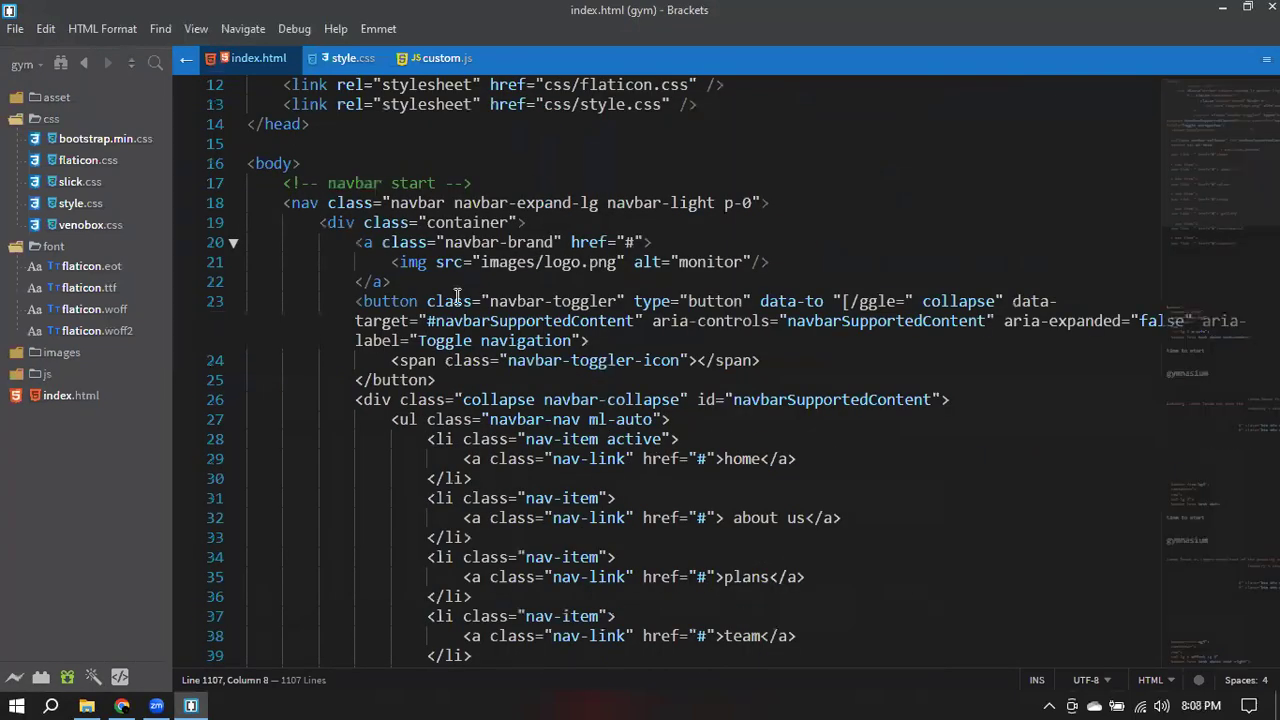
pyautogui.moveTo(390, 268); pyautogui.dragTo(769, 262)
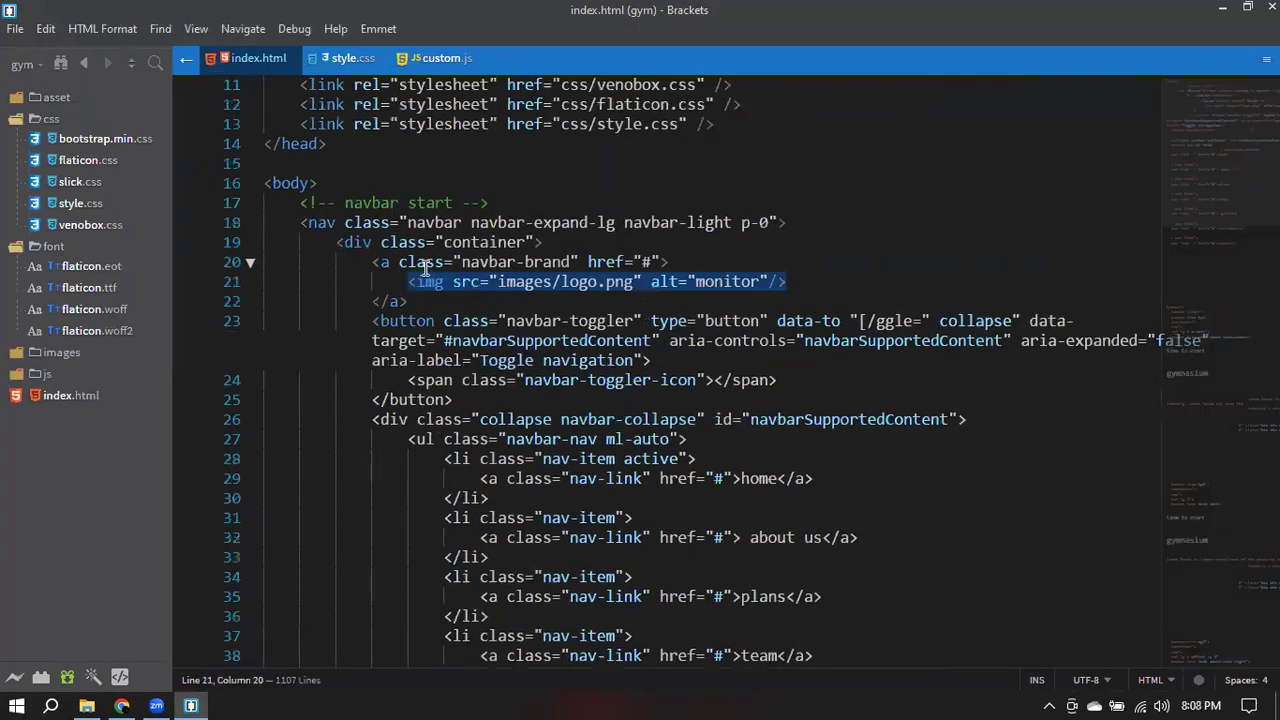
pyautogui.scroll(3, 531, 327)
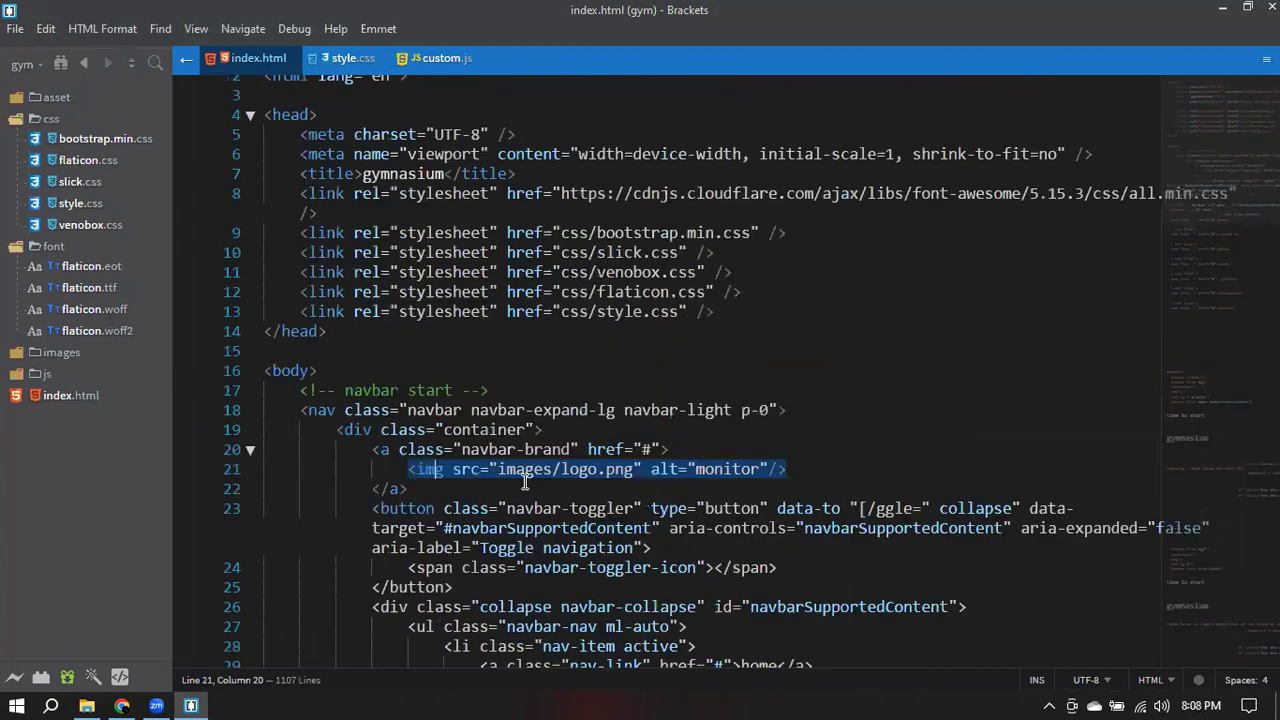
# - Remove the file name logo.png from the navbar logo's src path, leaving only images/, and save index.html
pyautogui.click(579, 469)
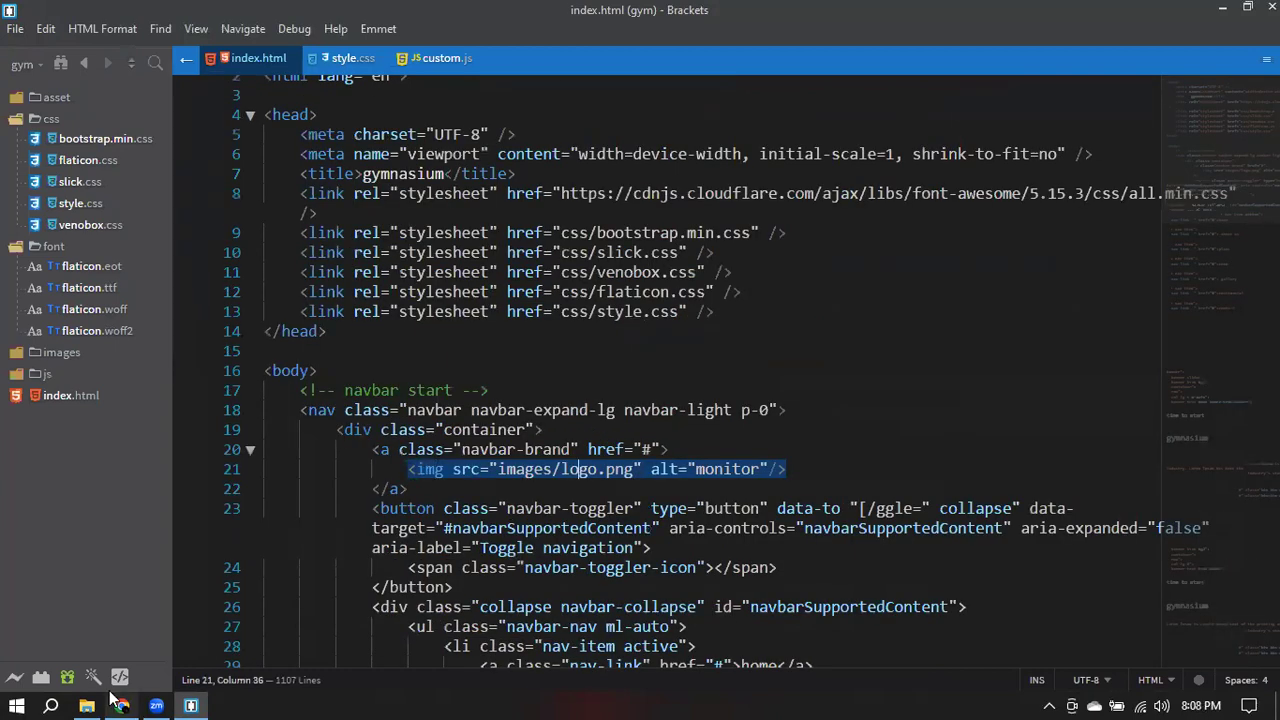
pyautogui.click(636, 469)
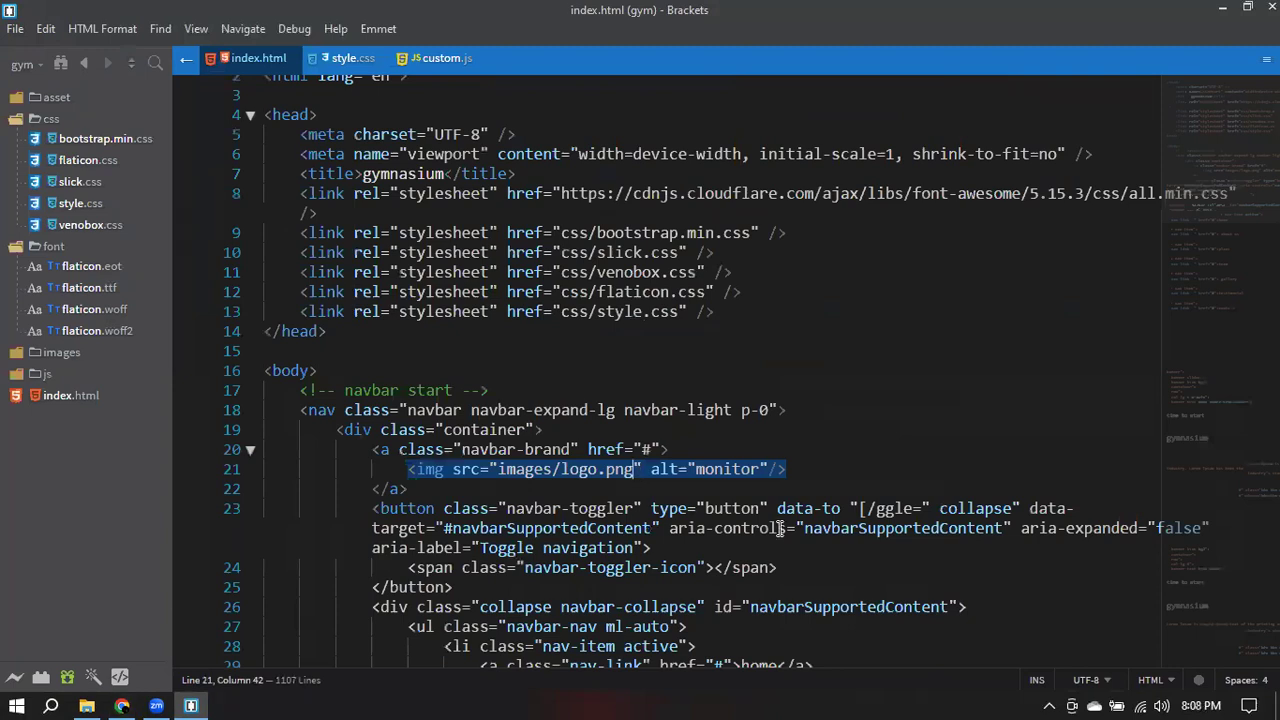
pyautogui.press('BackSpace')
pyautogui.press('BackSpace')
pyautogui.press('BackSpace')
pyautogui.press('BackSpace')
pyautogui.press('BackSpace')
pyautogui.press('BackSpace')
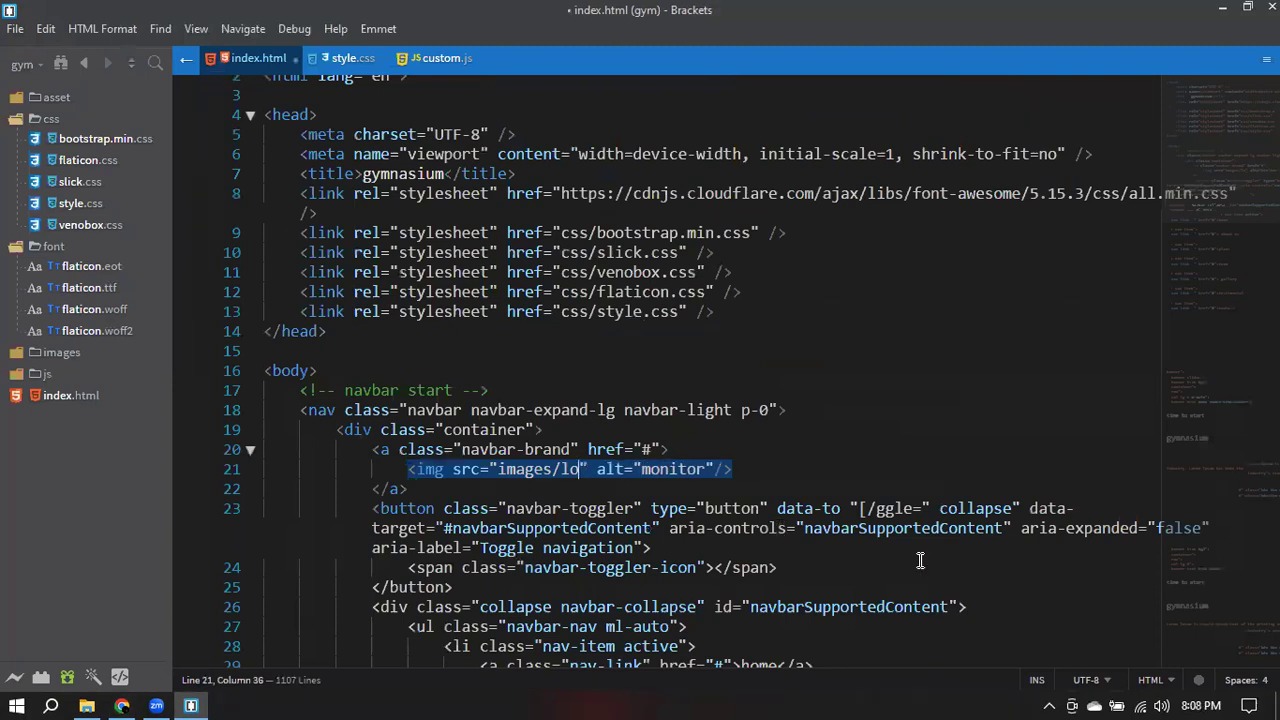
pyautogui.press('BackSpace')
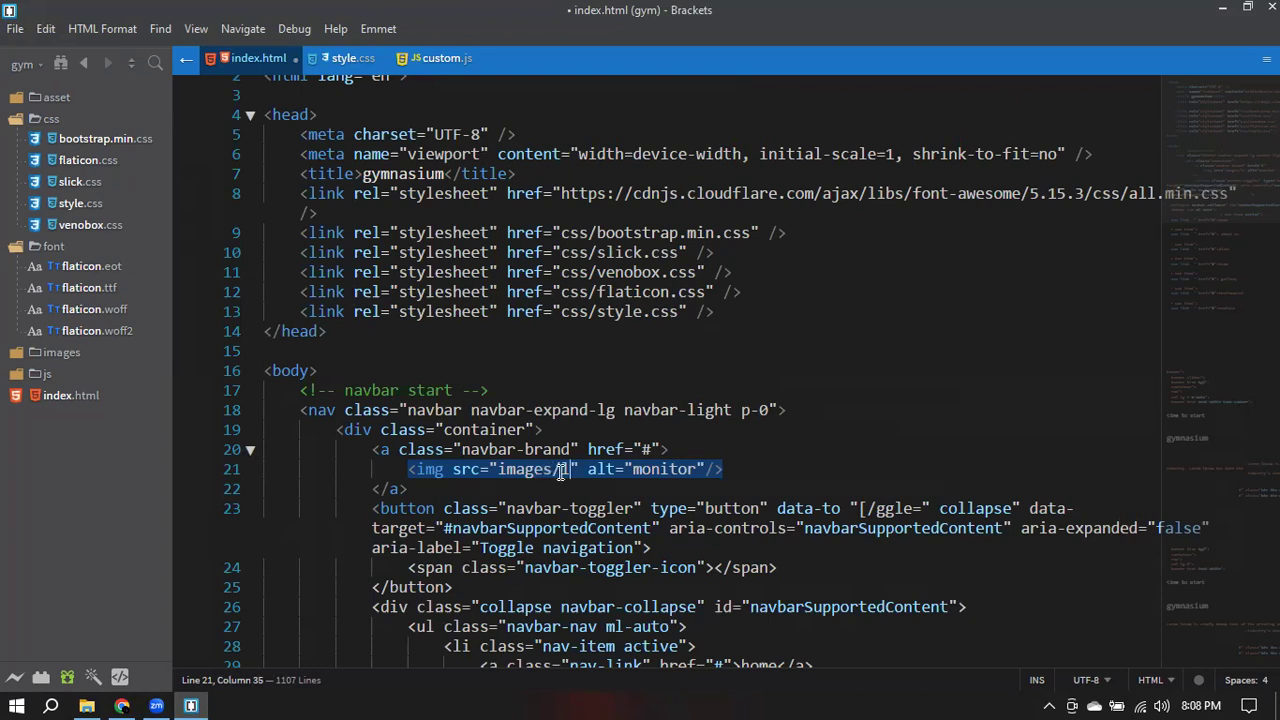
pyautogui.press('BackSpace')
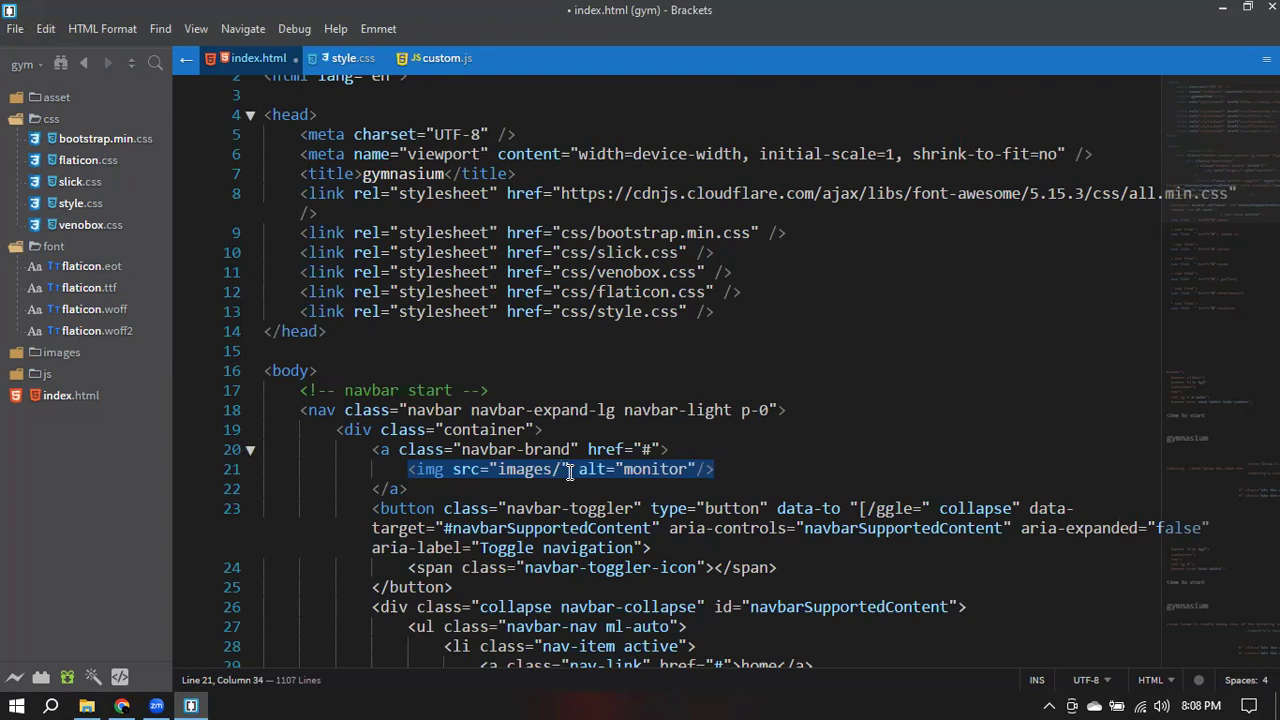
pyautogui.hotkey('ctrl', 's')
# - Switch to Chrome and reload the gymnasium page to check how the logo's alt text displays without its image
pyautogui.click(689, 469)
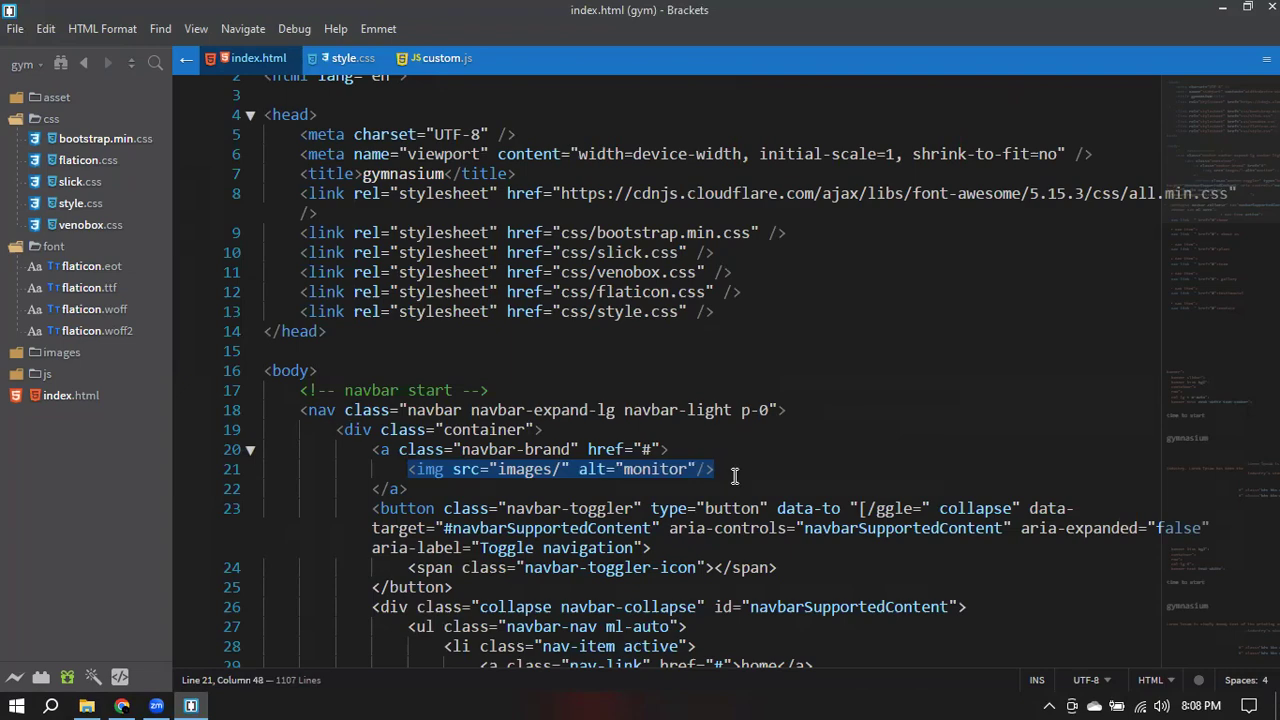
pyautogui.hotkey('alt', 'Tab')
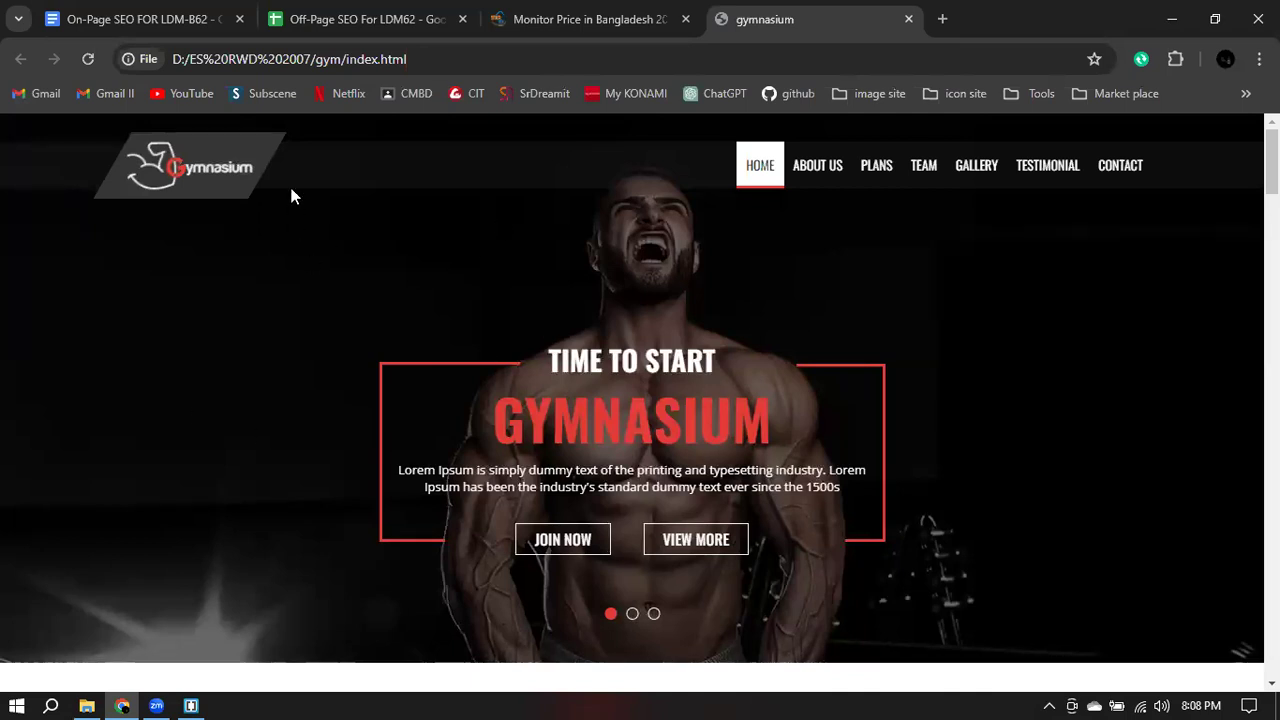
pyautogui.click(88, 66)
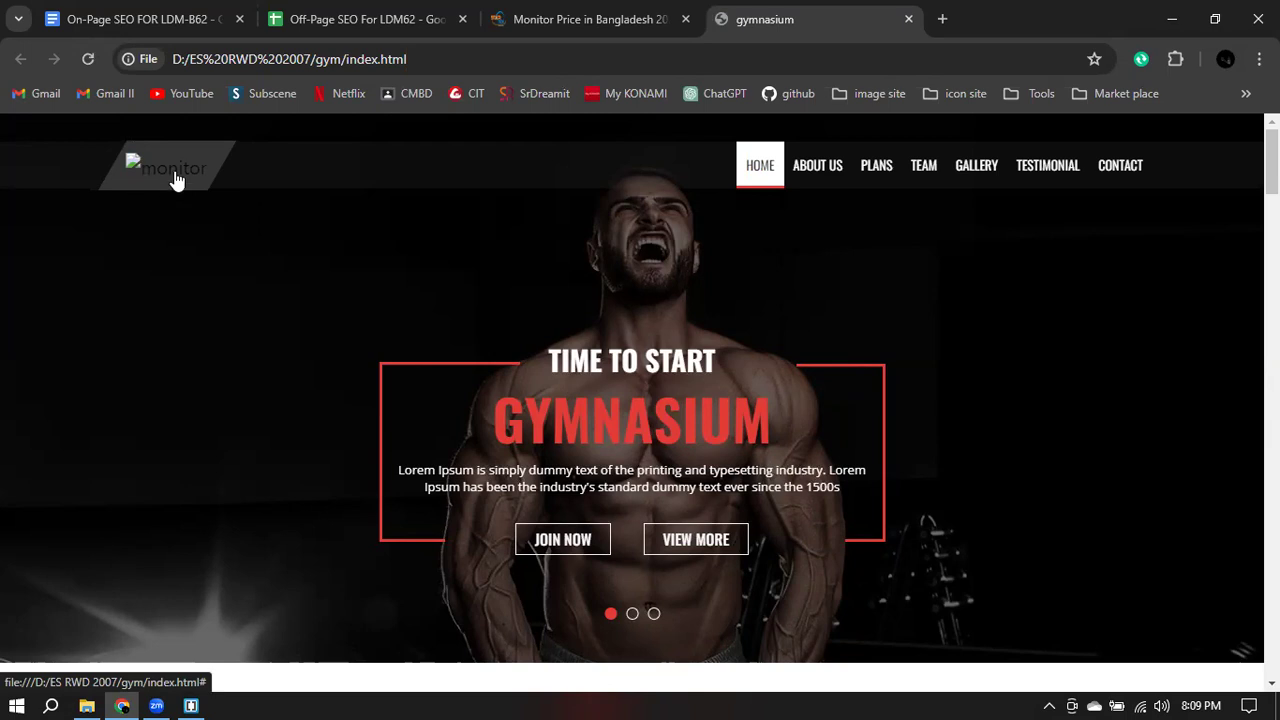
# - Change the navbar logo's alt text to gym in Brackets, save index.html, and reload the gymnasium page in Chrome
pyautogui.click(191, 706)
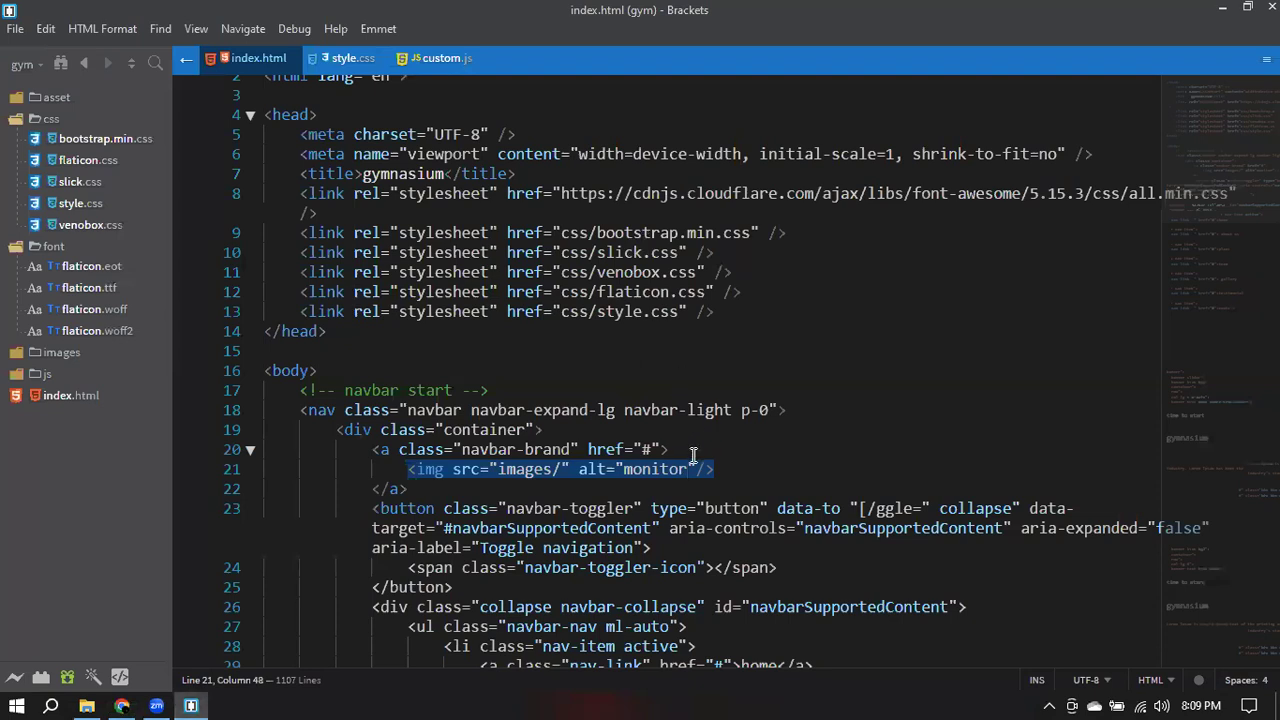
pyautogui.press('BackSpace')
pyautogui.press('BackSpace')
pyautogui.press('BackSpace')
pyautogui.press('BackSpace')
pyautogui.press('BackSpace')
pyautogui.press('BackSpace')
pyautogui.press('BackSpace')
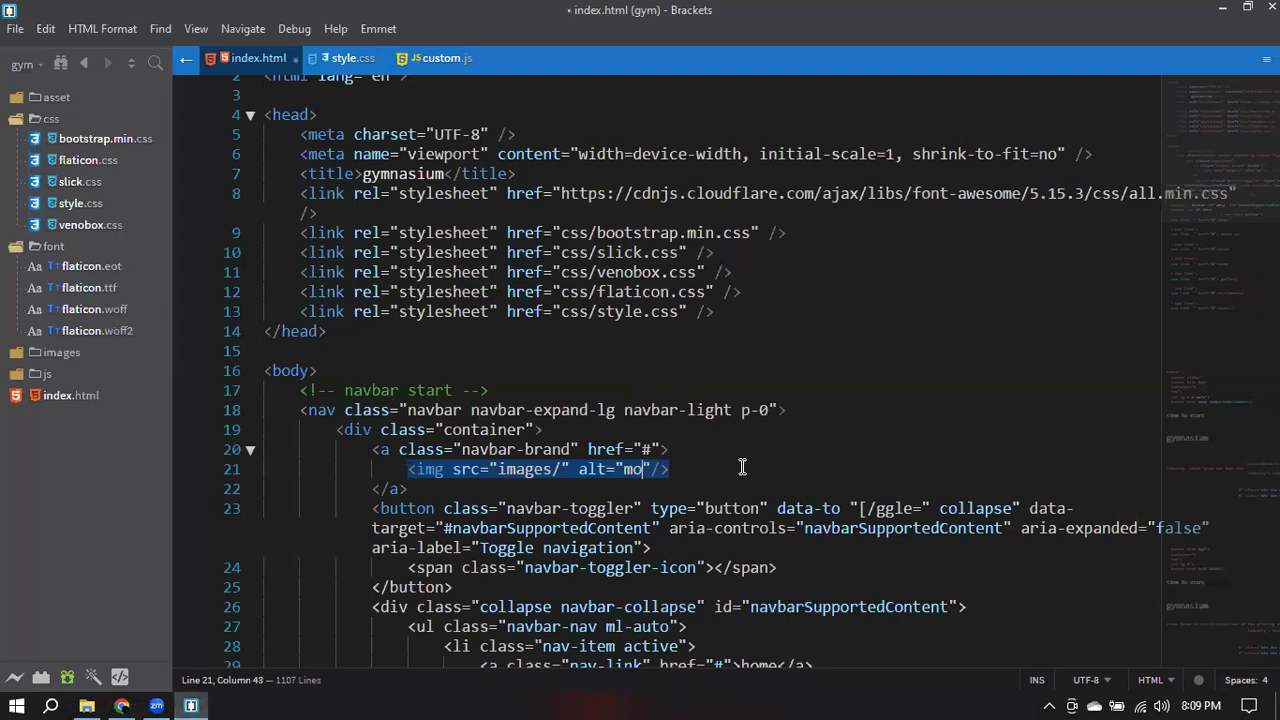
pyautogui.write('gym')
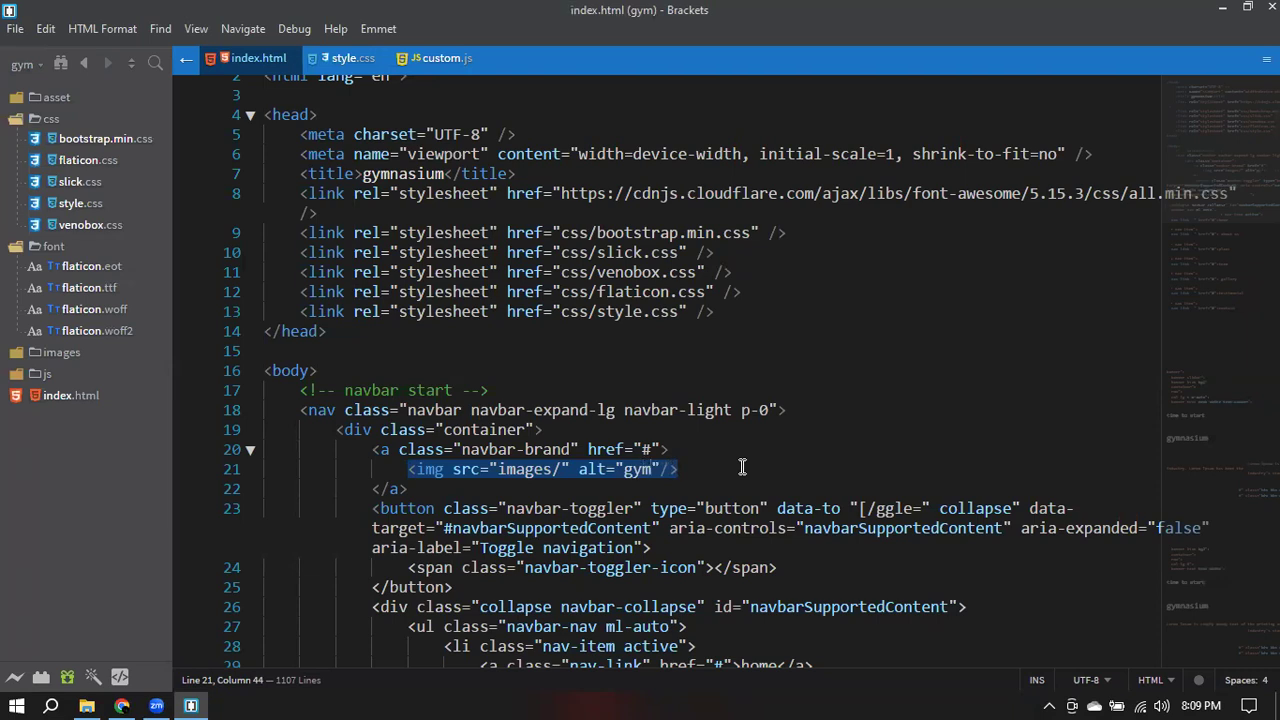
pyautogui.click(122, 706)
pyautogui.click(88, 59)
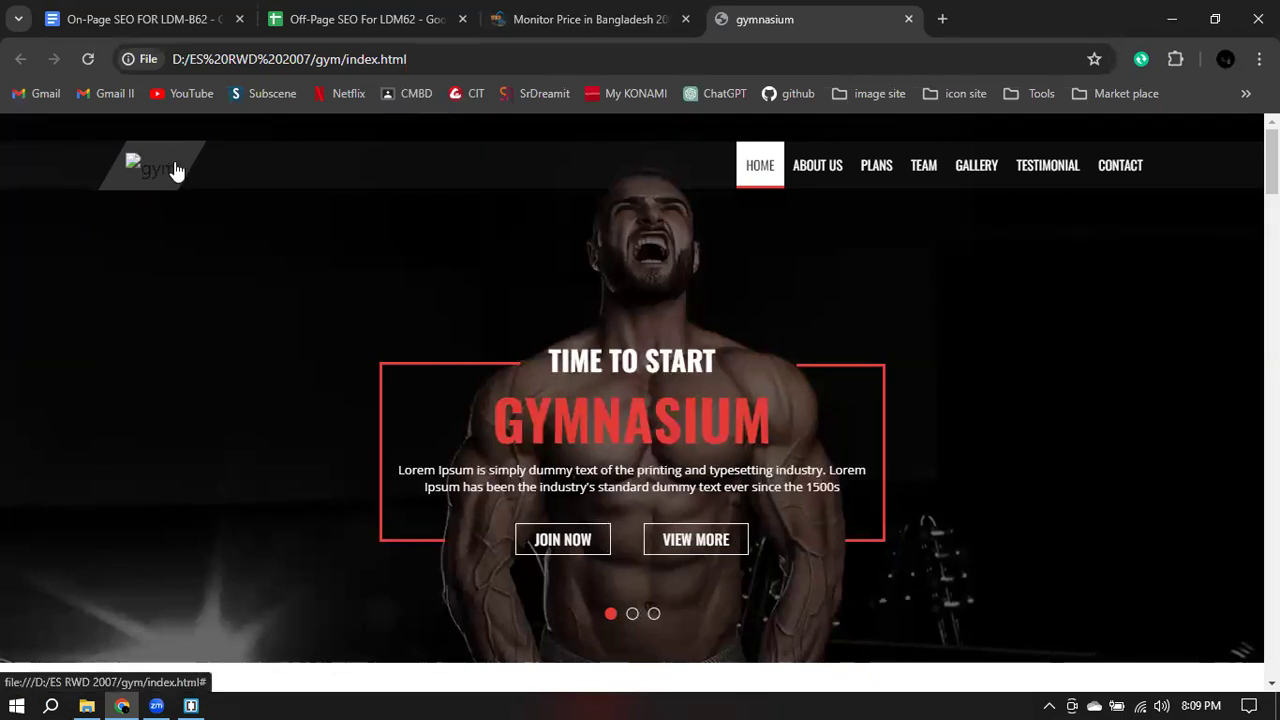
# - Restore the navbar logo's src to images/logo.png in Brackets, save index.html, and reload the gymnasium page in Chrome
pyautogui.click(190, 706)
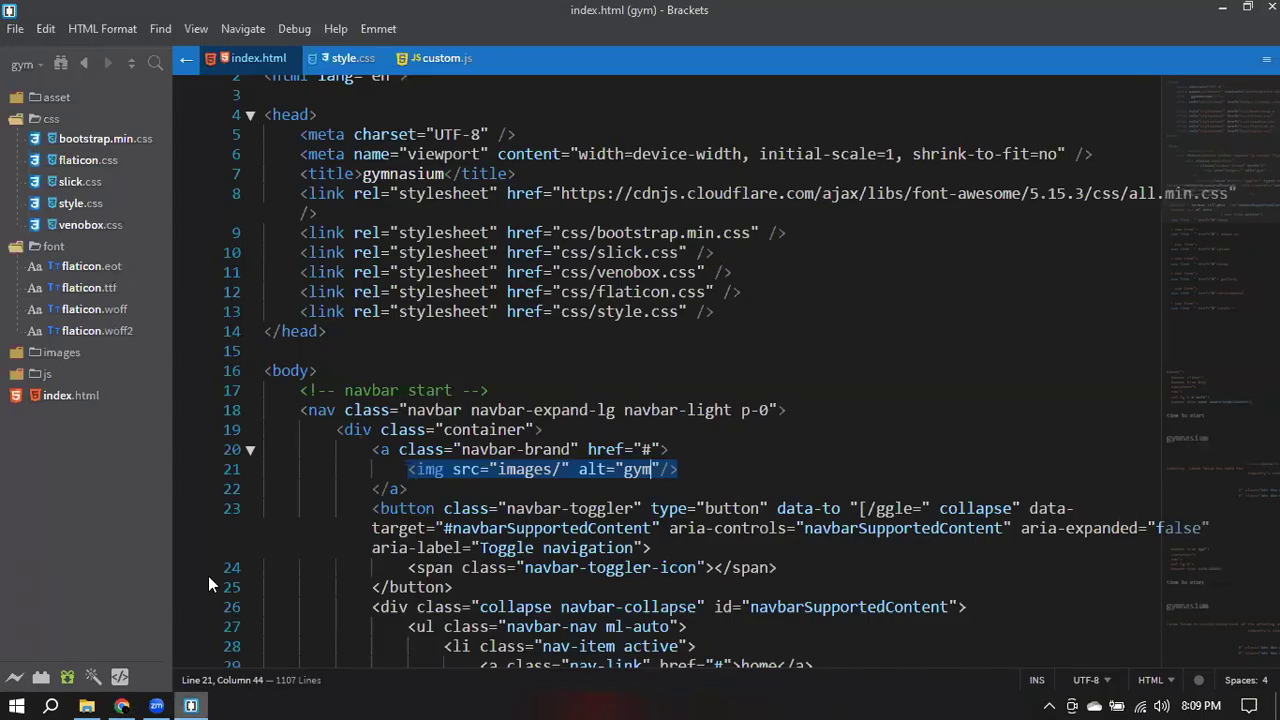
pyautogui.click(562, 470)
pyautogui.write('lo')
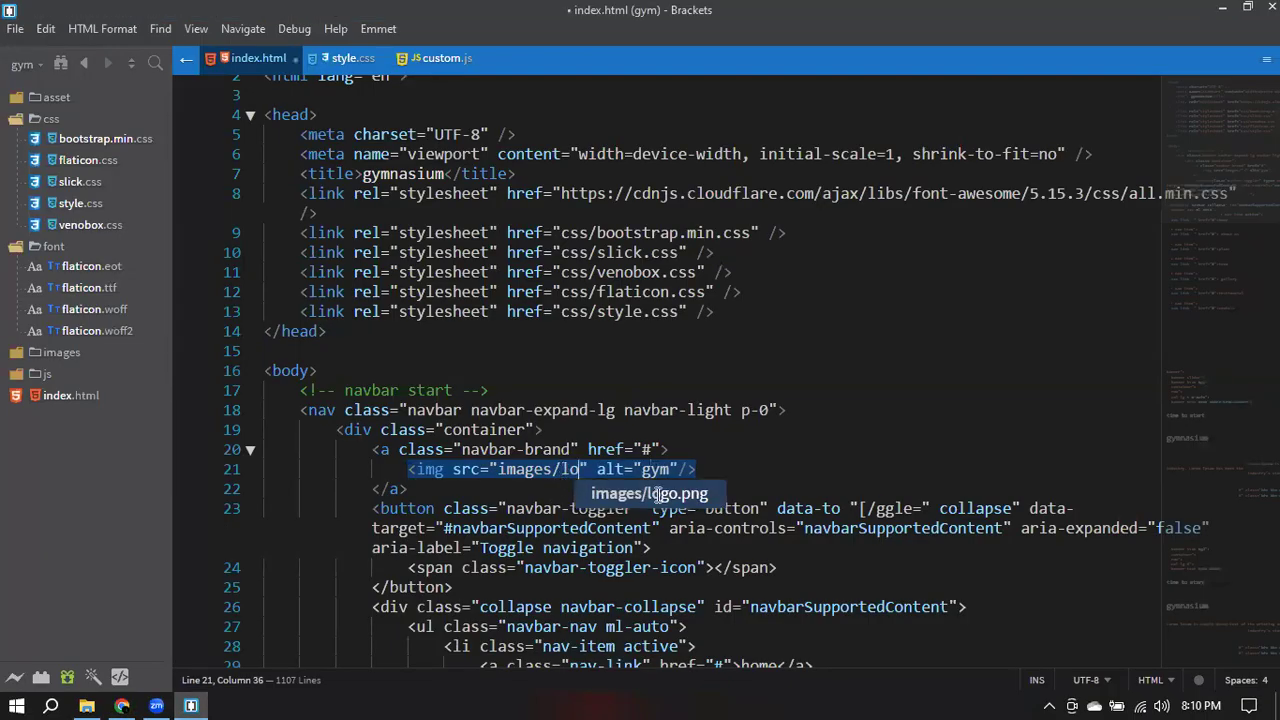
pyautogui.click(655, 492)
pyautogui.hotkey('ctrl', 's')
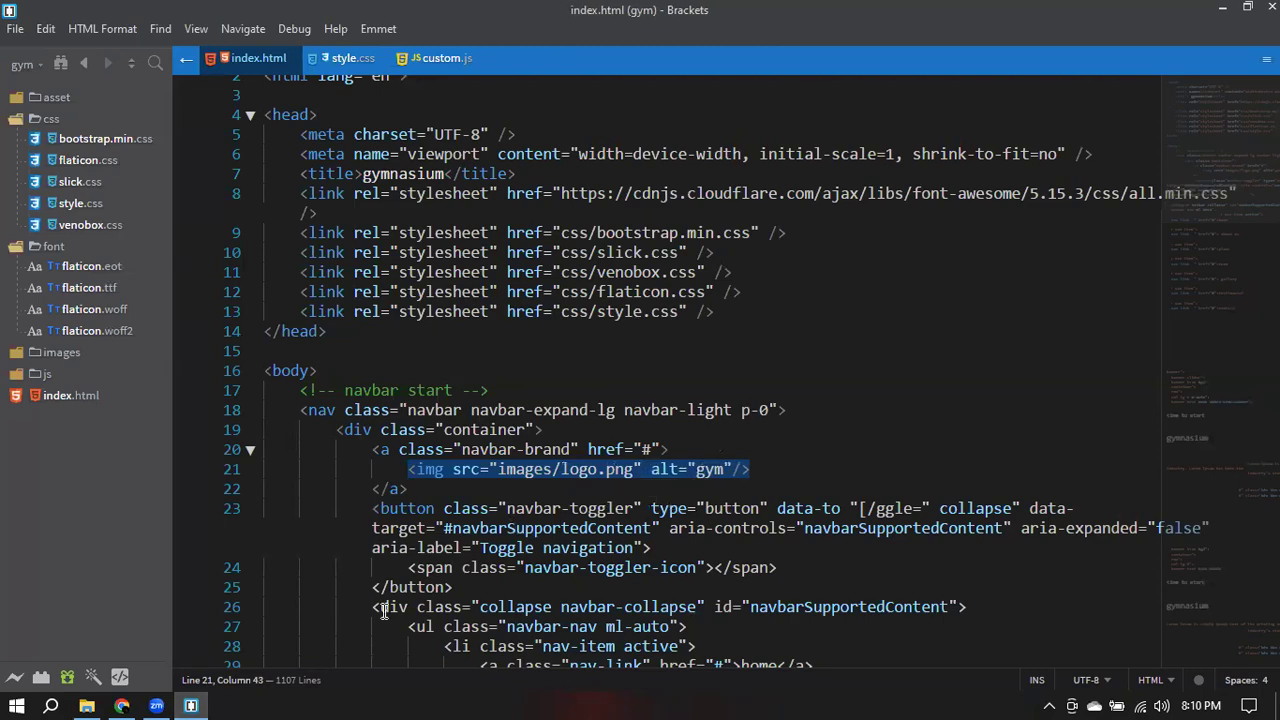
pyautogui.click(122, 706)
pyautogui.click(87, 60)
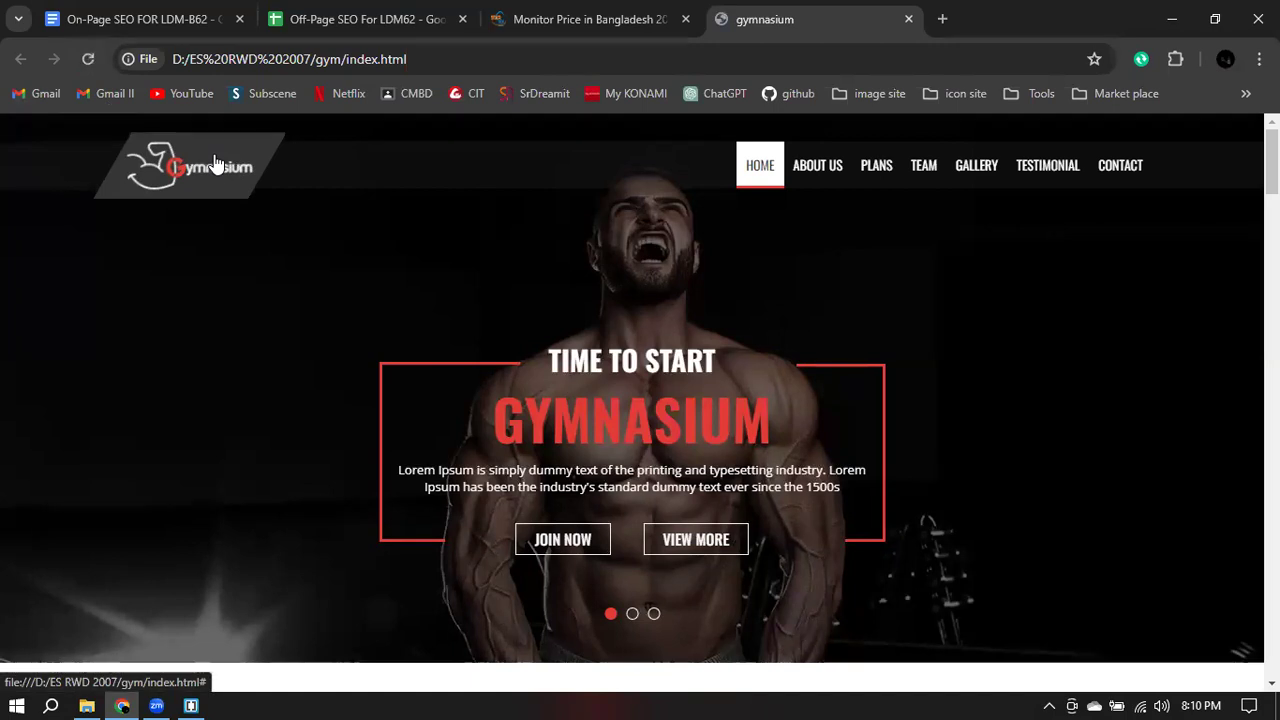
# - Look over the description section of the Star Tech monitor page and return to the On-Page SEO document
pyautogui.click(590, 19)
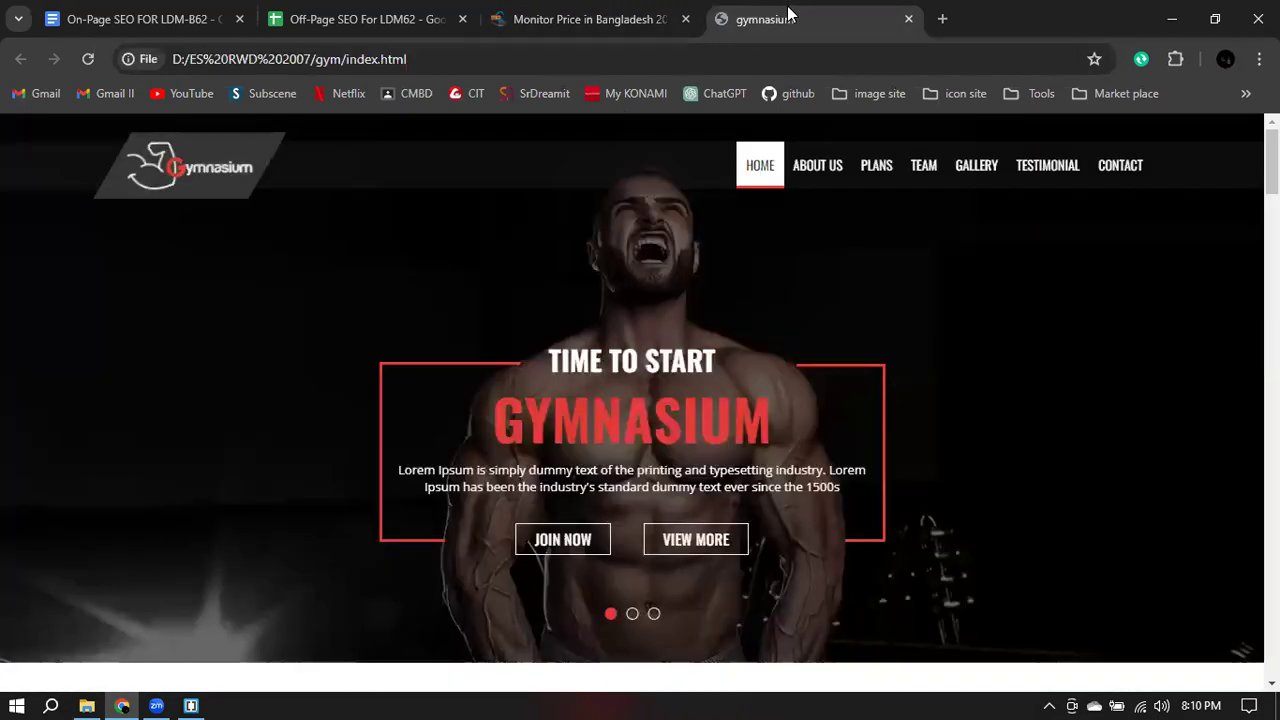
pyautogui.click(785, 16)
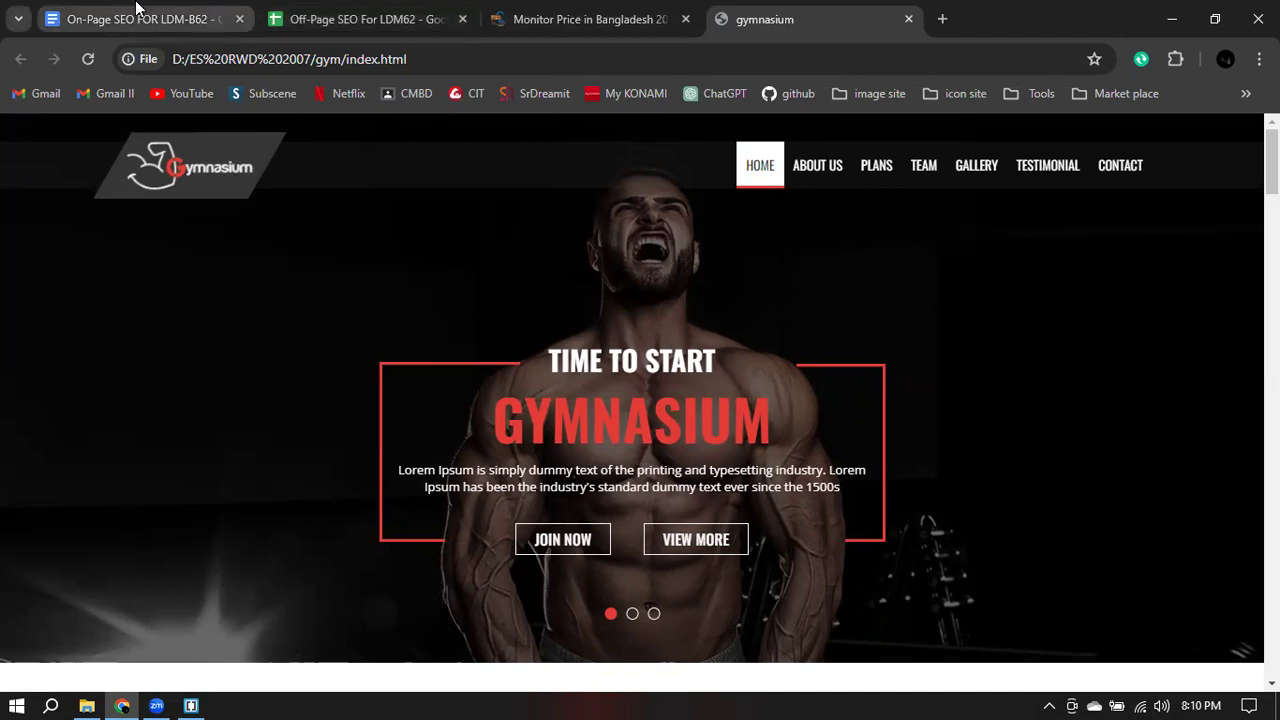
pyautogui.hotkey('ctrl', 'Tab')
pyautogui.hotkey('ctrl', 'Tab')
pyautogui.hotkey('ctrl', 'Tab')
pyautogui.scroll(-5, 627, 194)
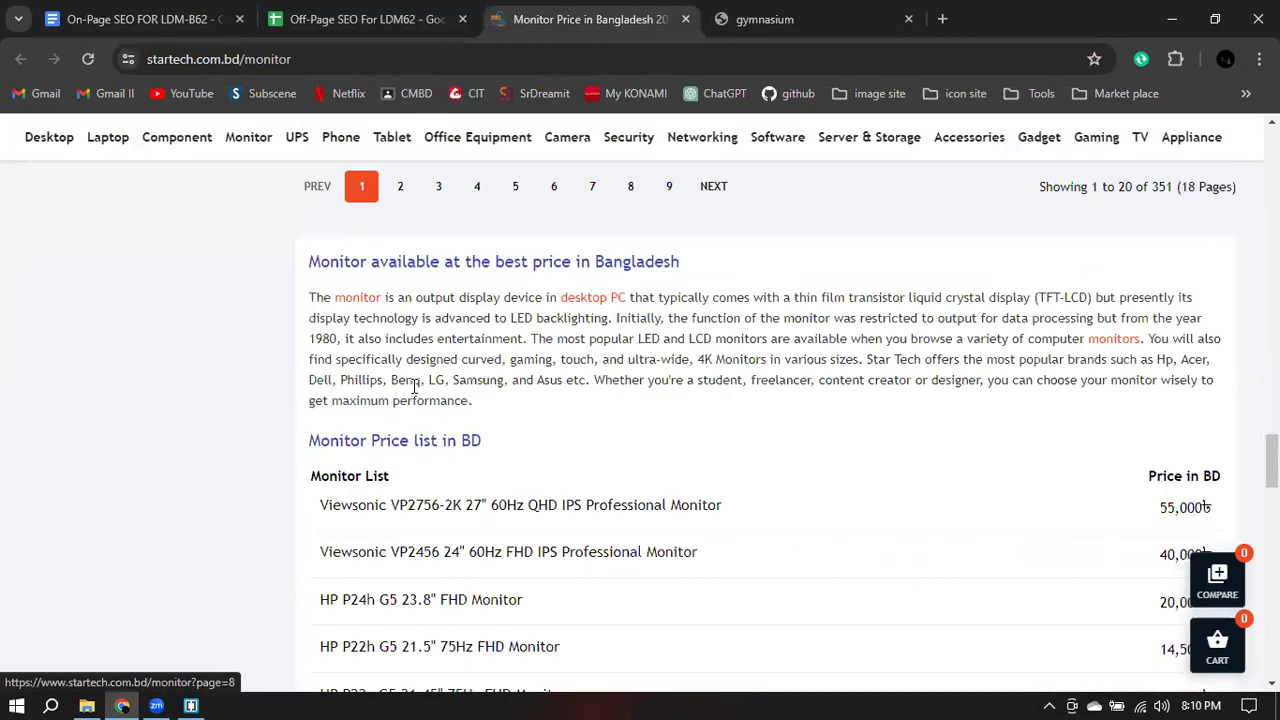
pyautogui.hotkey('ctrl', 'Tab')
pyautogui.hotkey('ctrl', 'Tab')
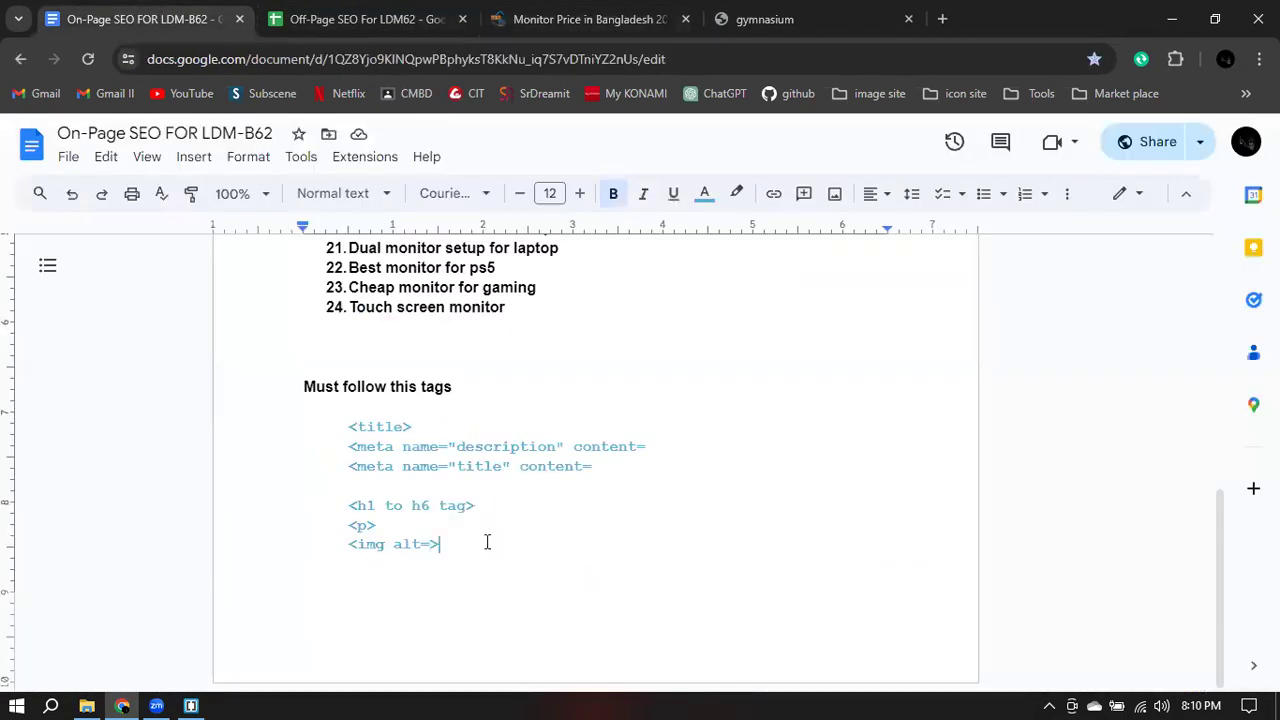
# - Add a <span> line below <img alt=> in the "Must follow this tags" list
pyautogui.press('Return')
pyautogui.write('<p')
pyautogui.press('BackSpace')
pyautogui.press('BackSpace')
pyautogui.write('<>span')
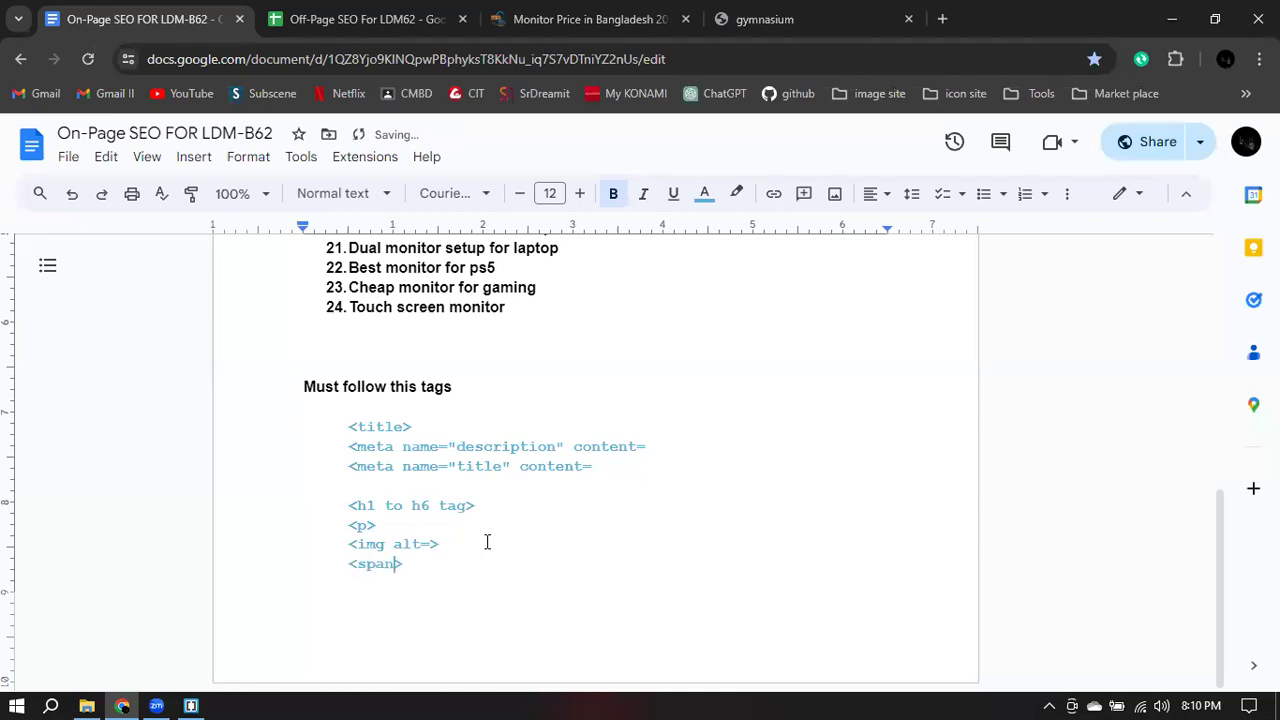
pyautogui.click(425, 563)
pyautogui.moveTo(349, 505); pyautogui.dragTo(472, 530)
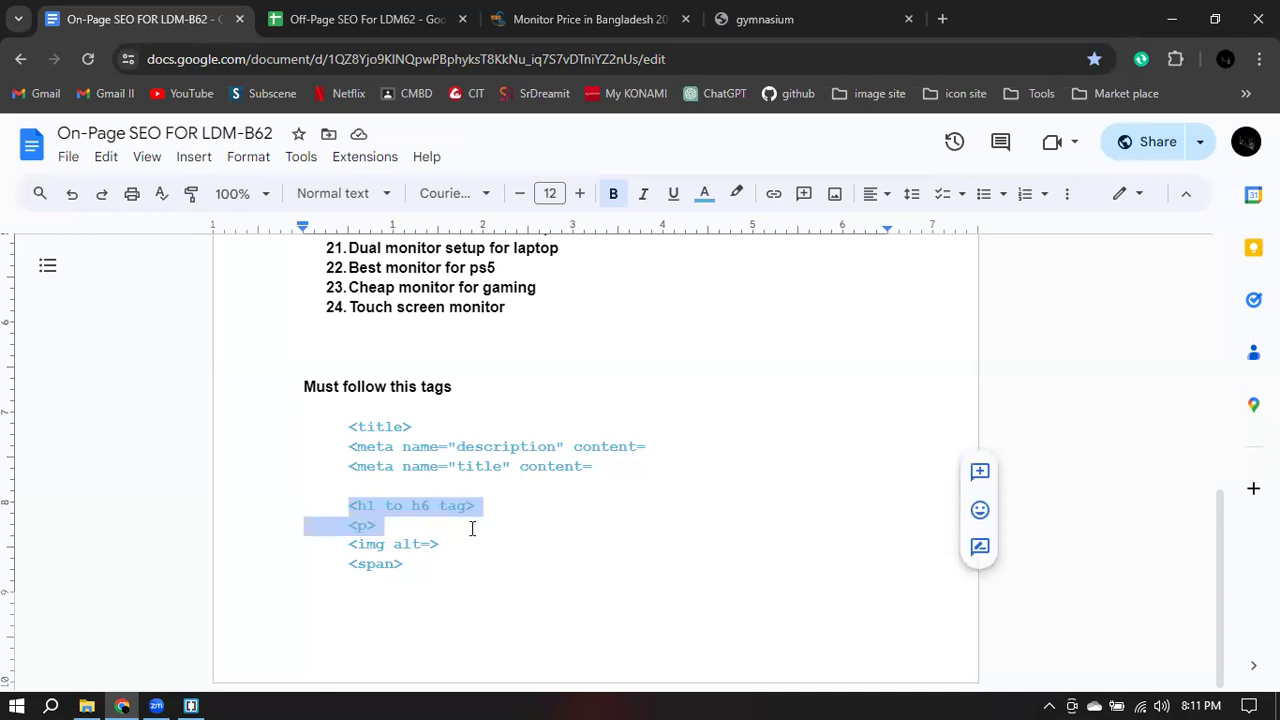
pyautogui.click(406, 570)
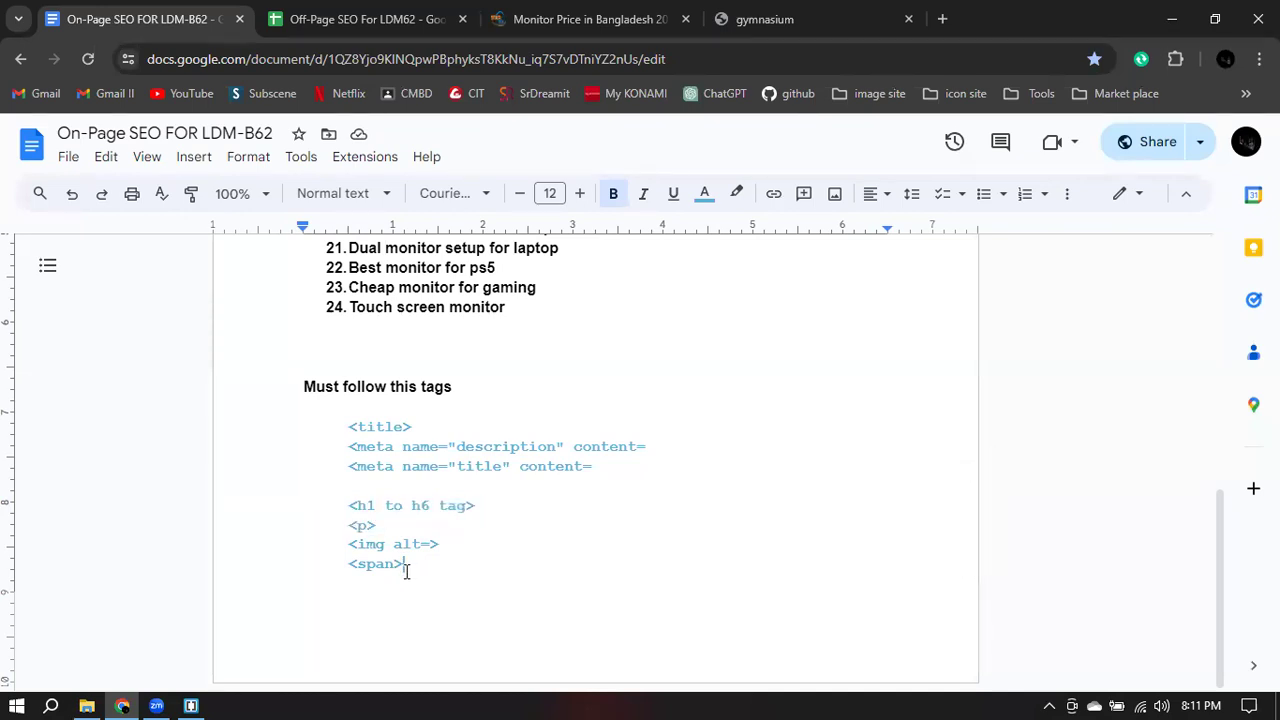
# - Inspect the "Monitor Price list in BD" heading on the Star Tech monitor page, review the heading tags, and close the developer tools
pyautogui.click(590, 19)
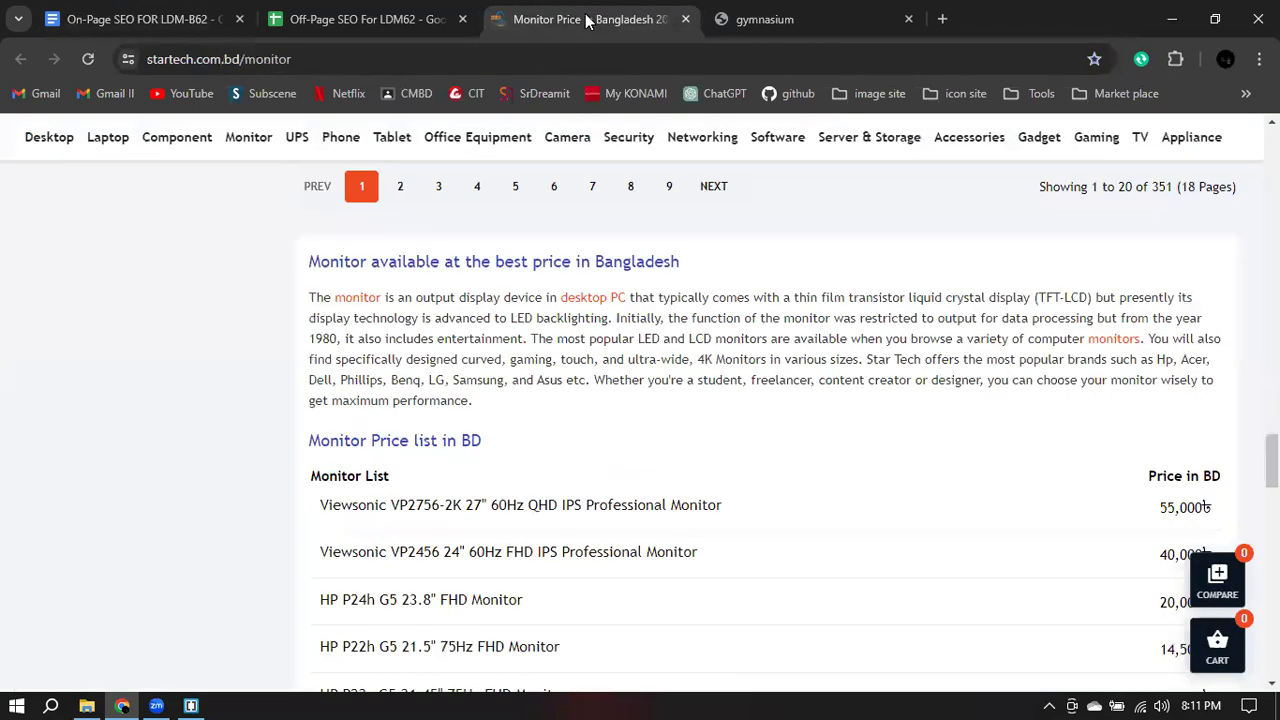
pyautogui.scroll(-1, 893, 445)
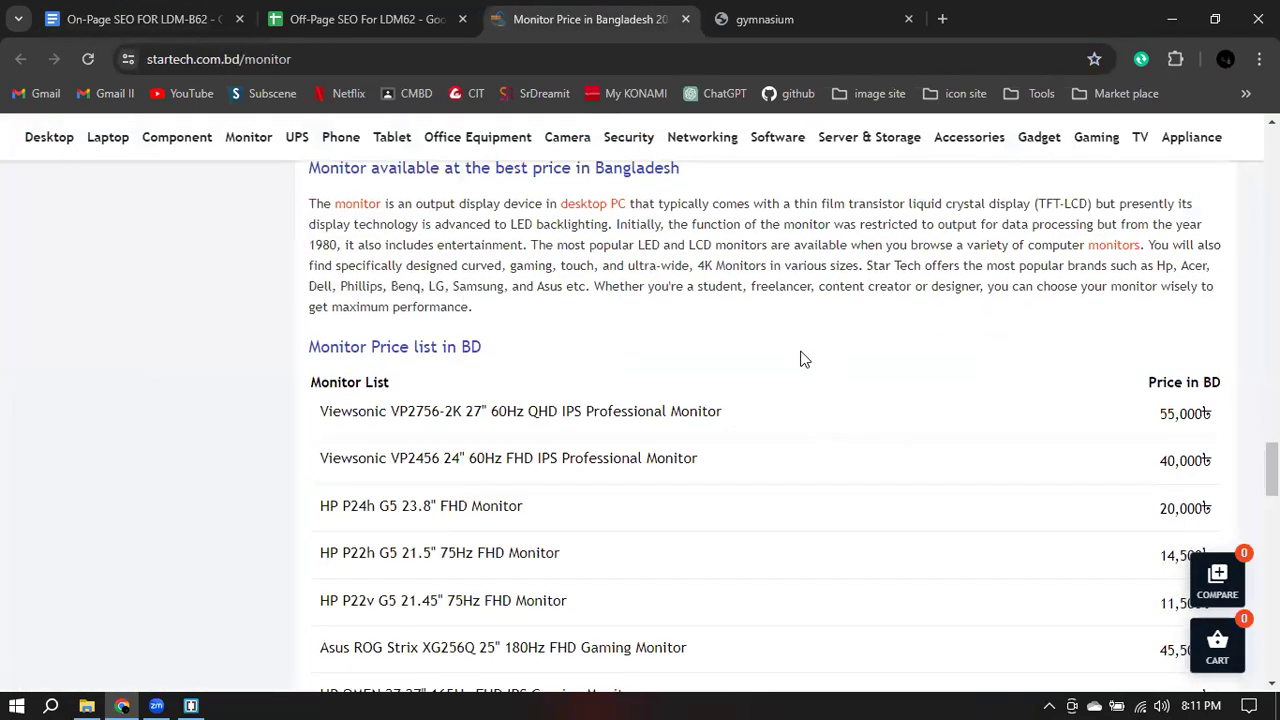
pyautogui.rightClick(431, 348)
pyautogui.scroll(-3, 549, 564)
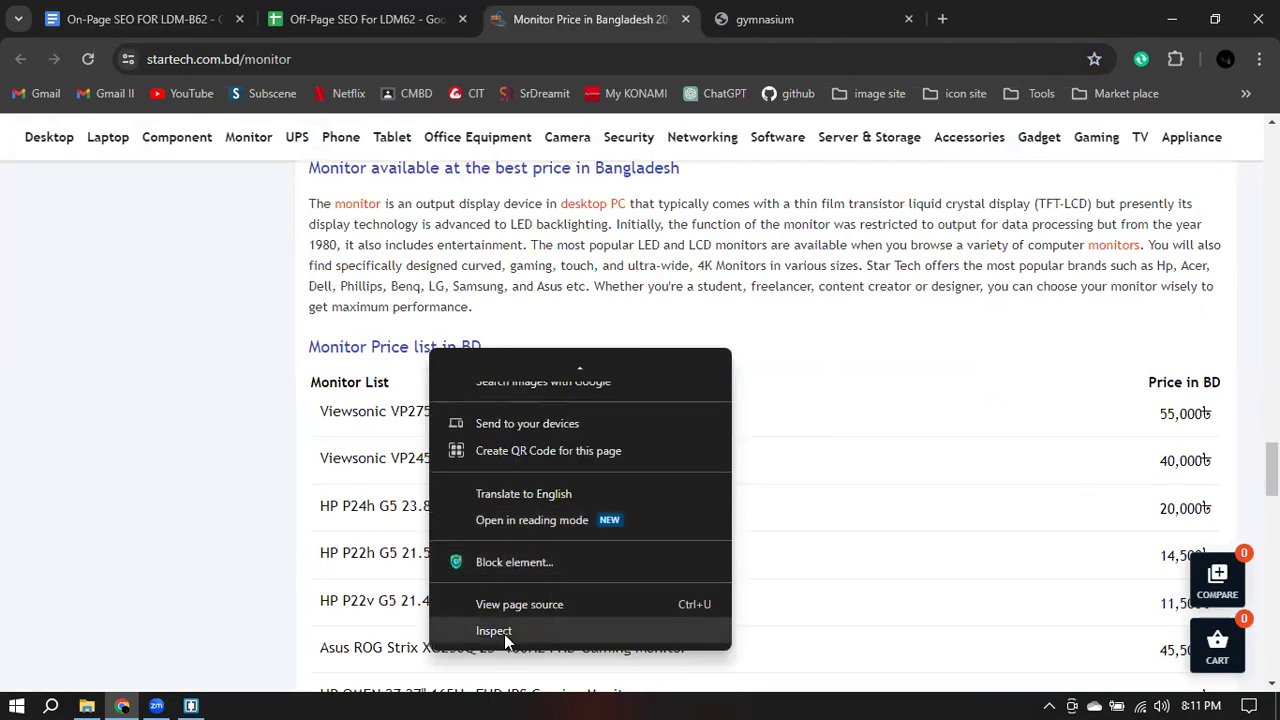
pyautogui.click(493, 630)
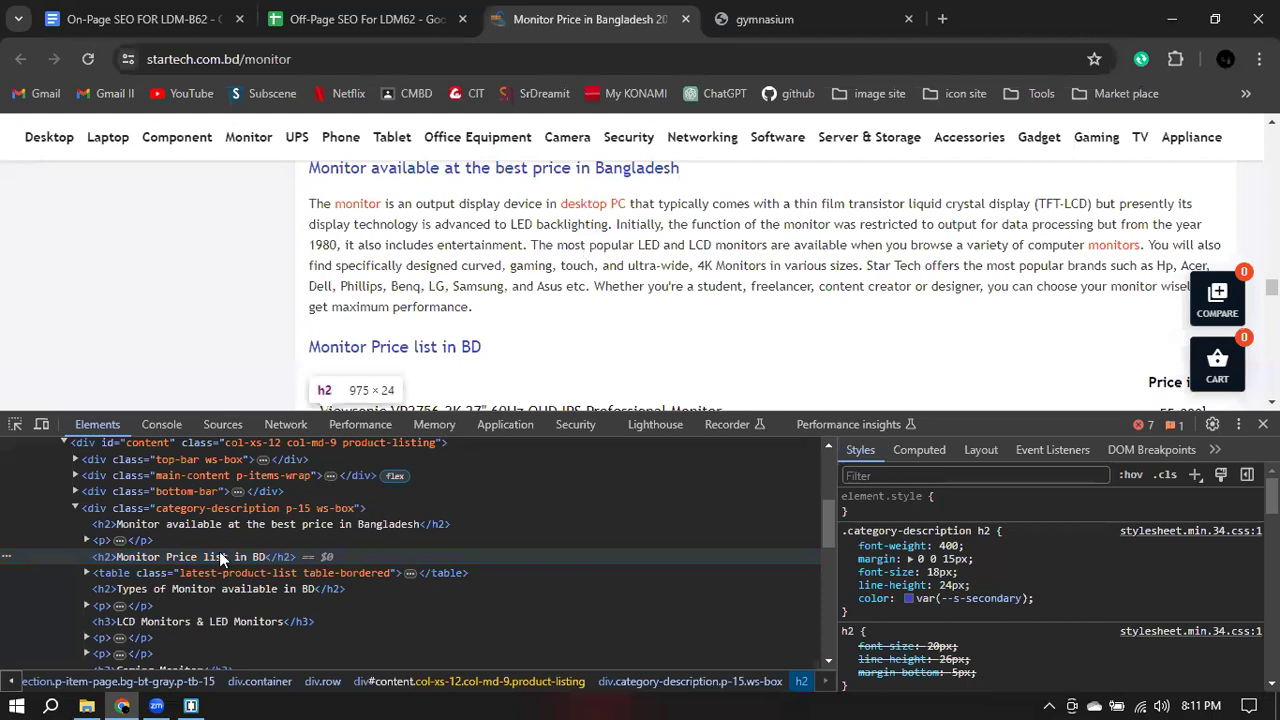
pyautogui.scroll(-5, 225, 546)
pyautogui.scroll(-3, 230, 535)
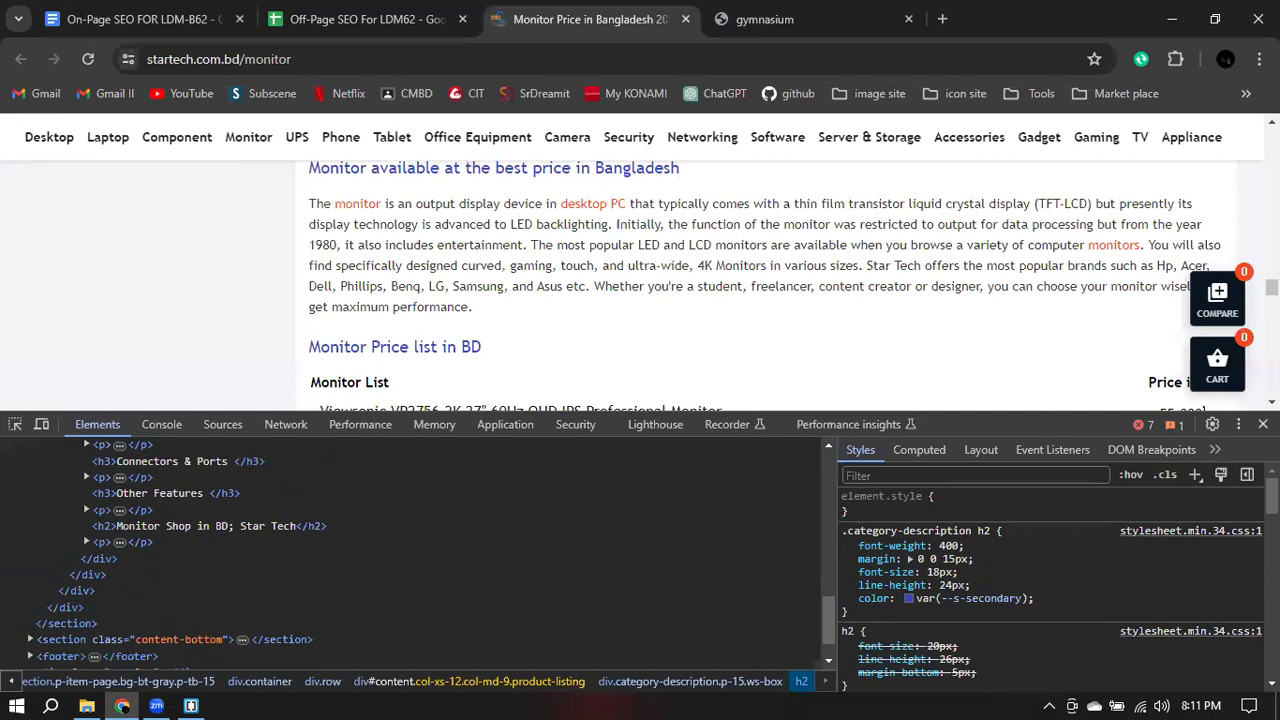
pyautogui.press('F12')
# - Inspect the "Buying Guide for Computer Monitor" heading's markup on the Star Tech page and close the developer tools
pyautogui.scroll(-10, 709, 346)
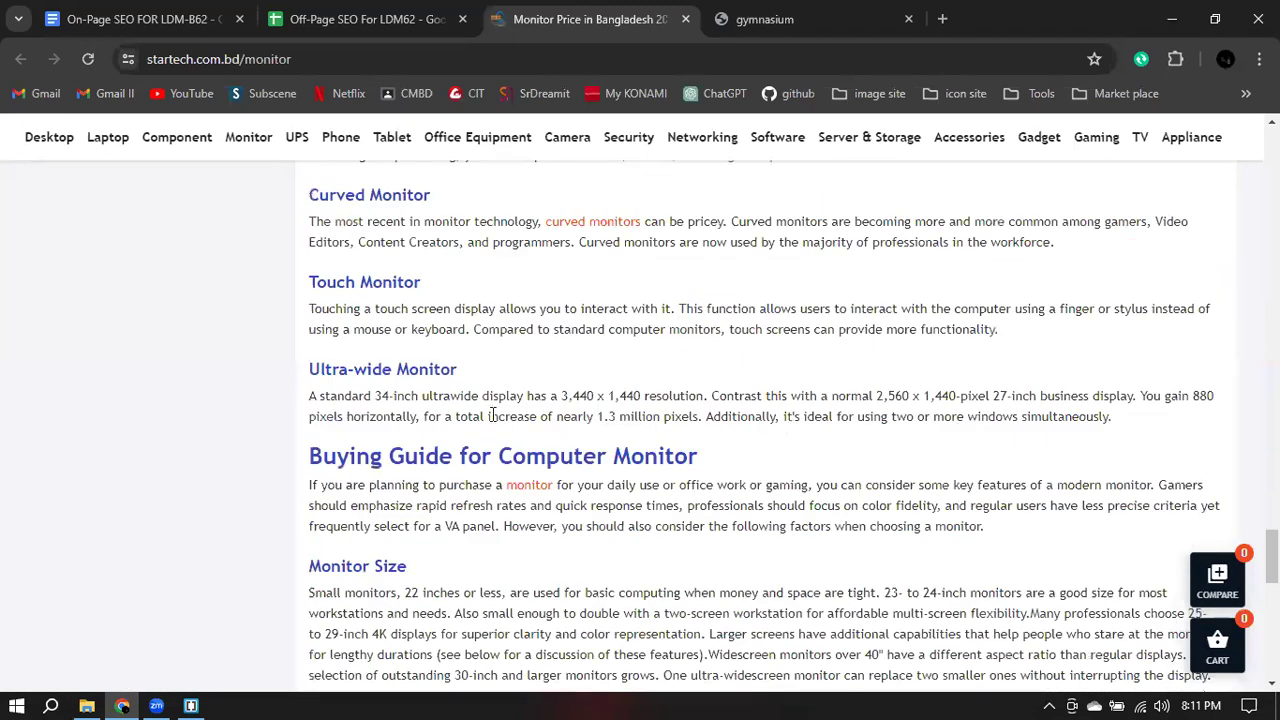
pyautogui.scroll(-1, 600, 453)
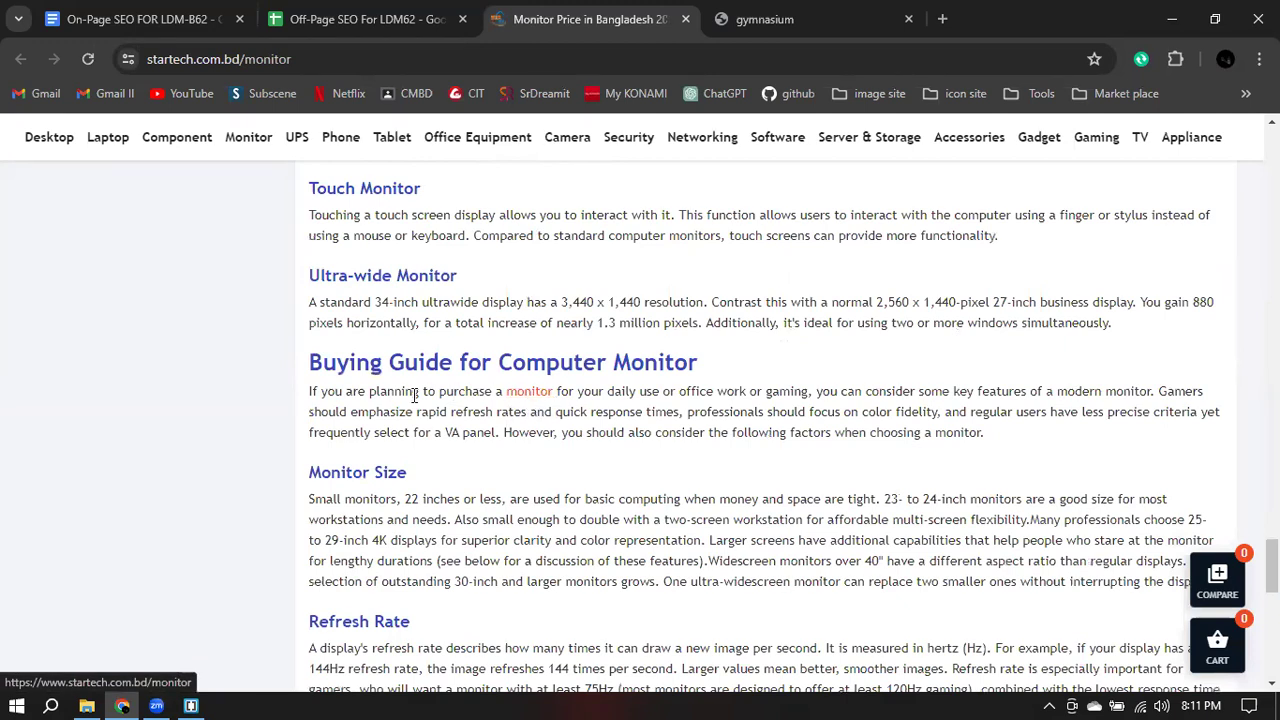
pyautogui.rightClick(586, 362)
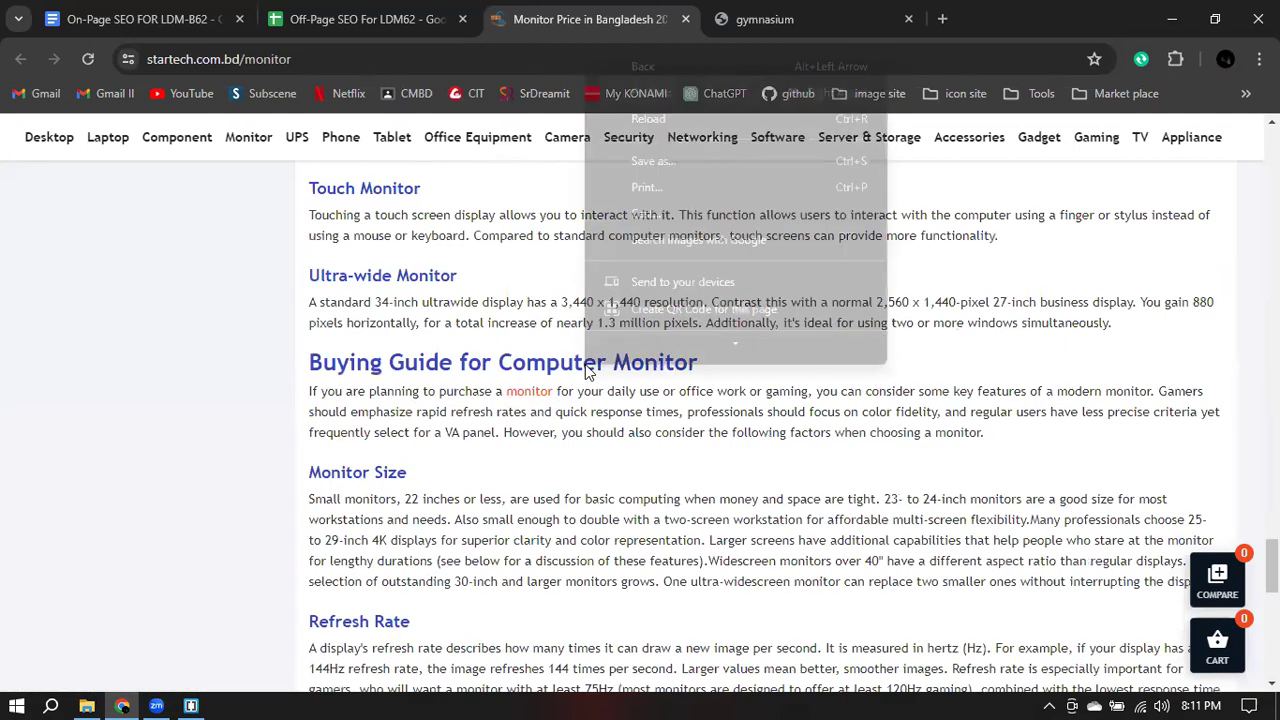
pyautogui.click(690, 343)
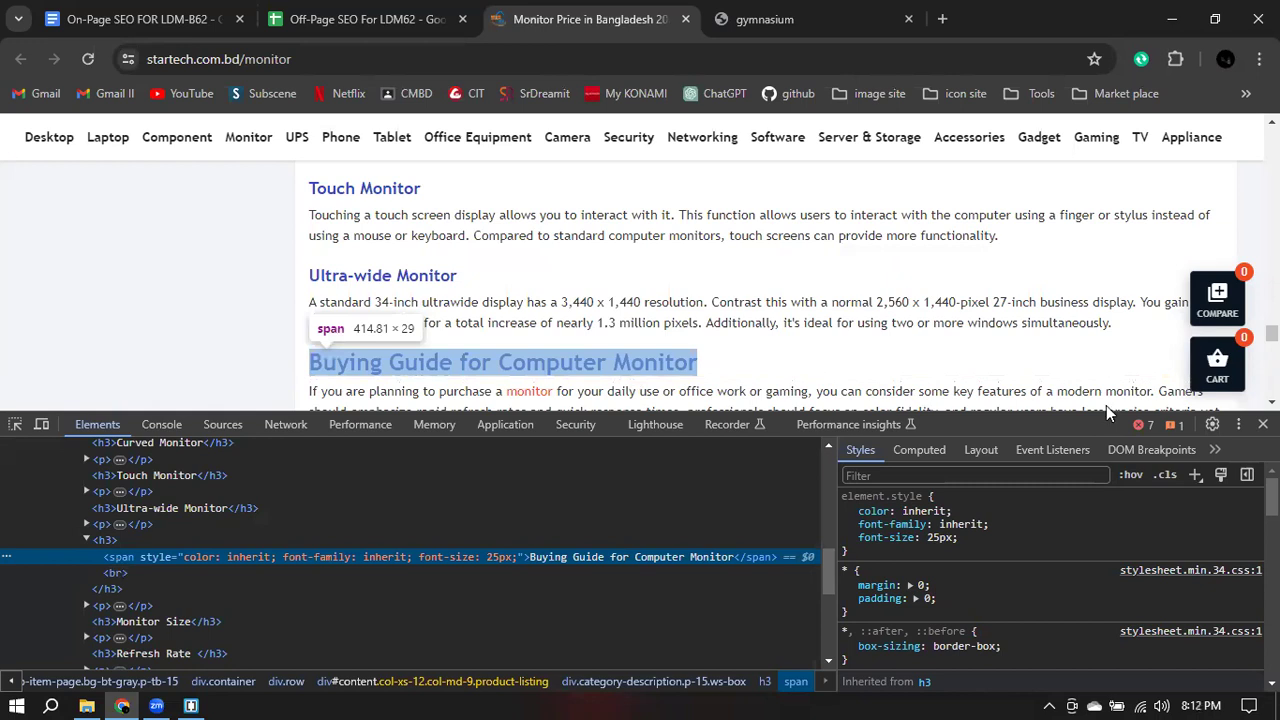
pyautogui.press('F12')
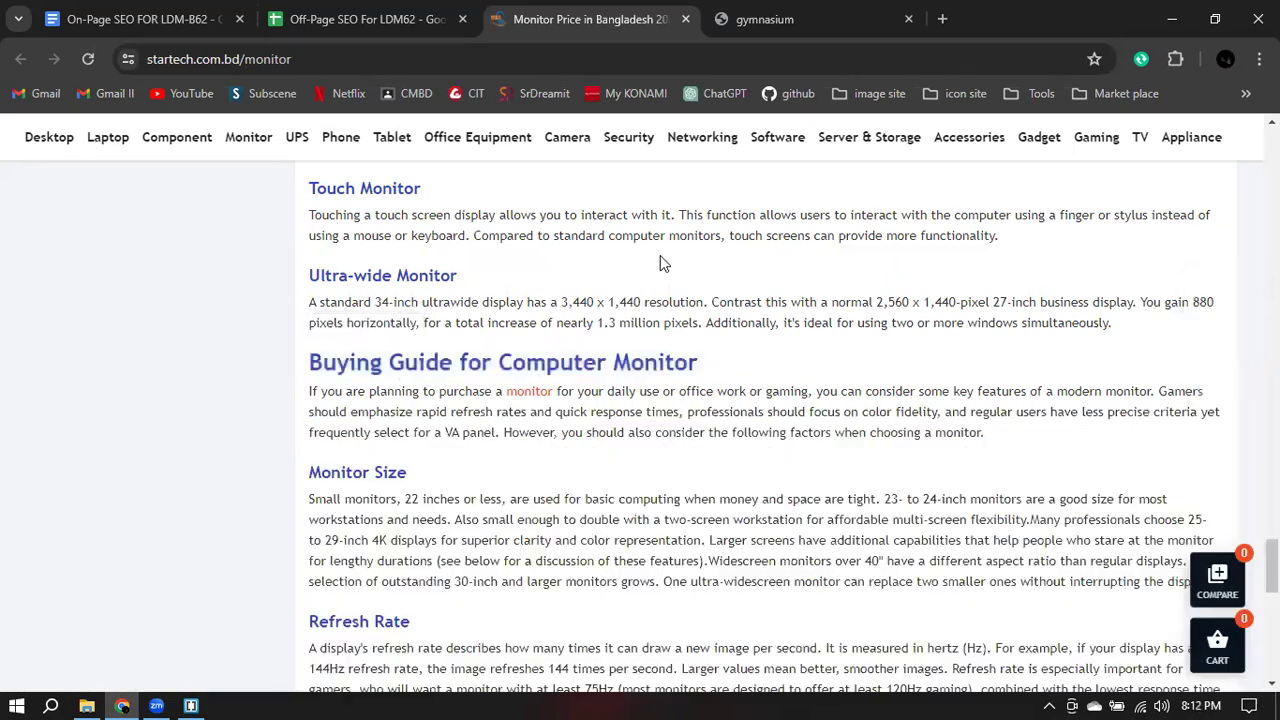
# - Open the HTML page source of the Star Tech monitor page
pyautogui.scroll(5, 588, 262)
pyautogui.rightClick(680, 305)
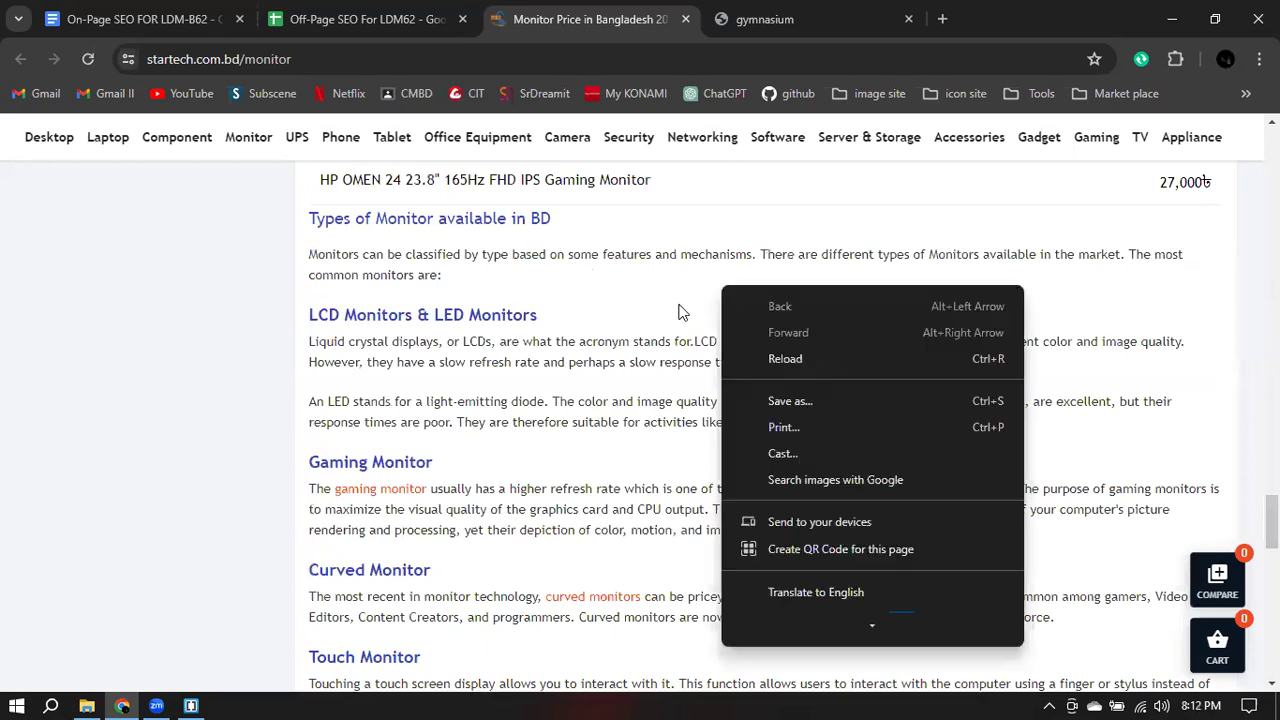
pyautogui.scroll(-2, 843, 416)
pyautogui.click(842, 604)
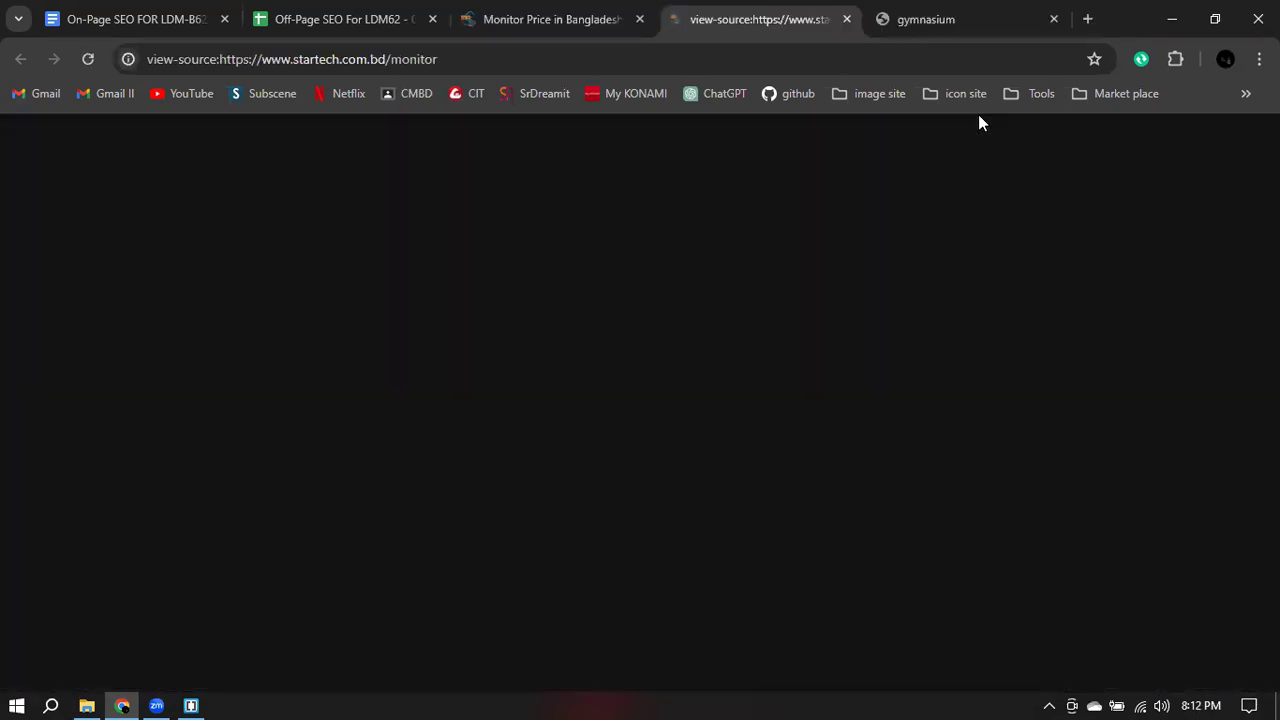
# - Search the Star Tech page source for "<span" and examine the first matches in the header markup
pyautogui.hotkey('ctrl', 'f')
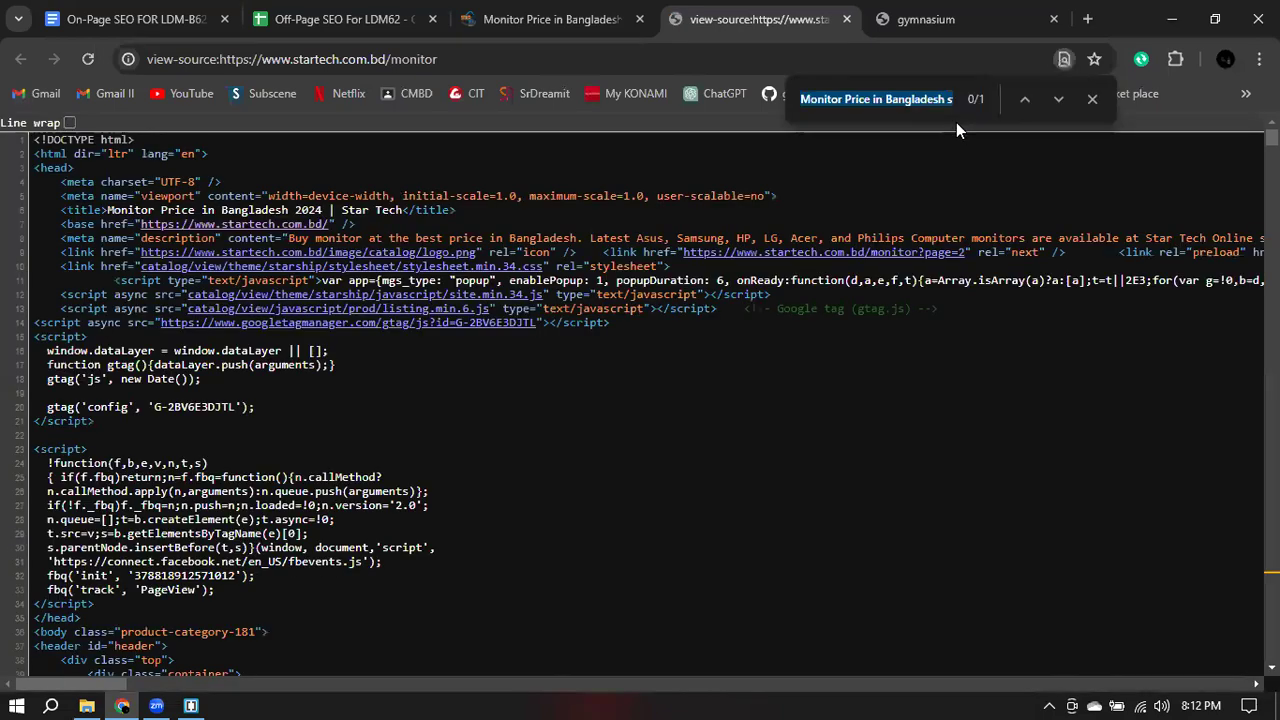
pyautogui.write('<')
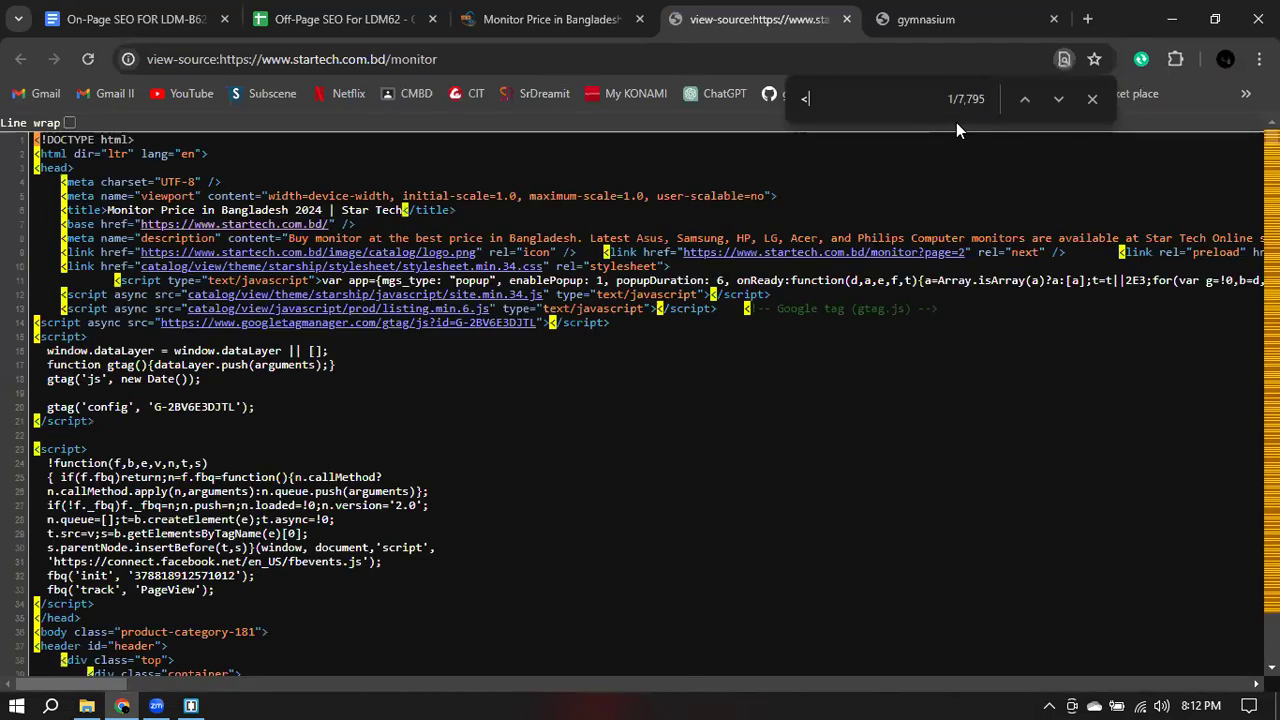
pyautogui.write('sp')
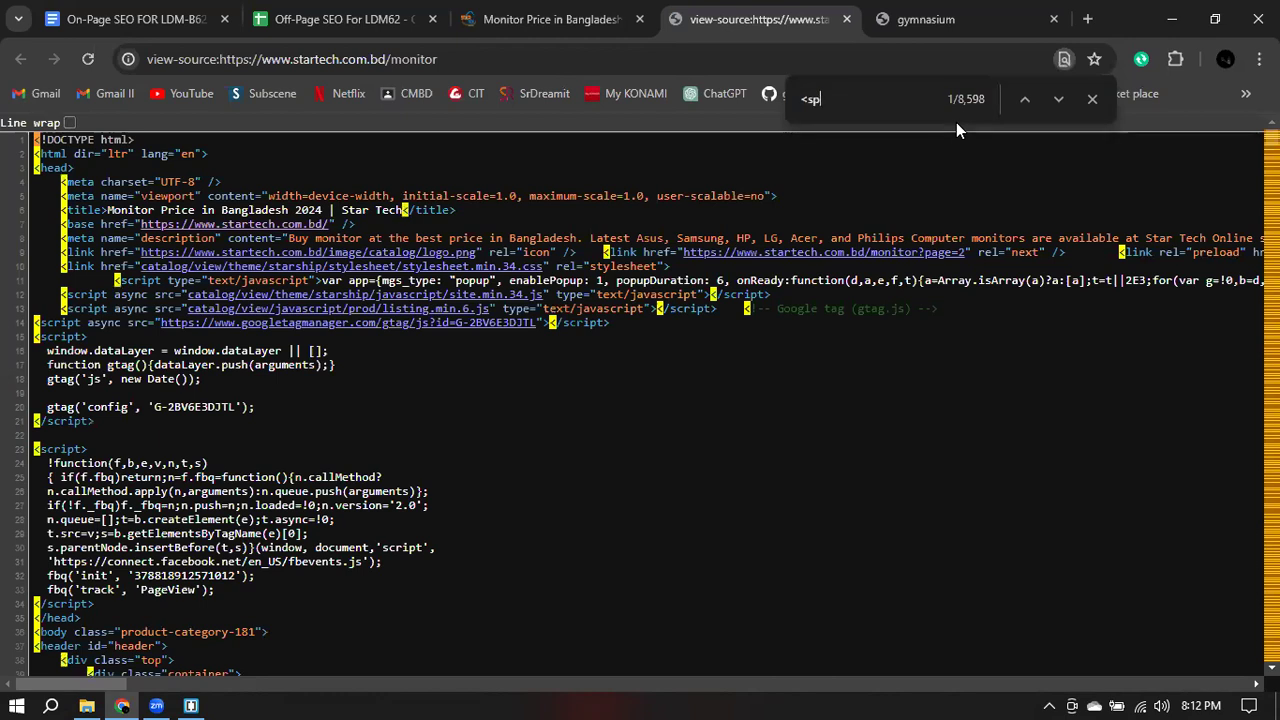
pyautogui.write('an')
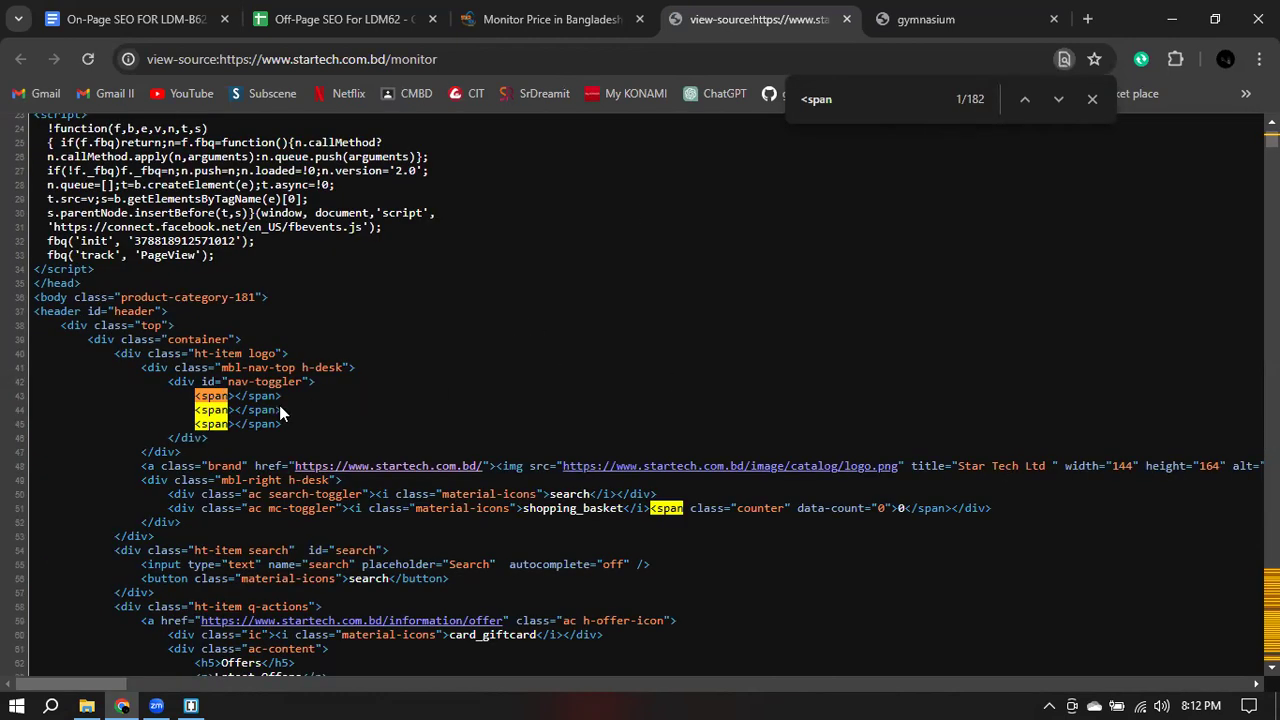
pyautogui.moveTo(525, 508); pyautogui.dragTo(678, 418)
pyautogui.scroll(-1, 646, 514)
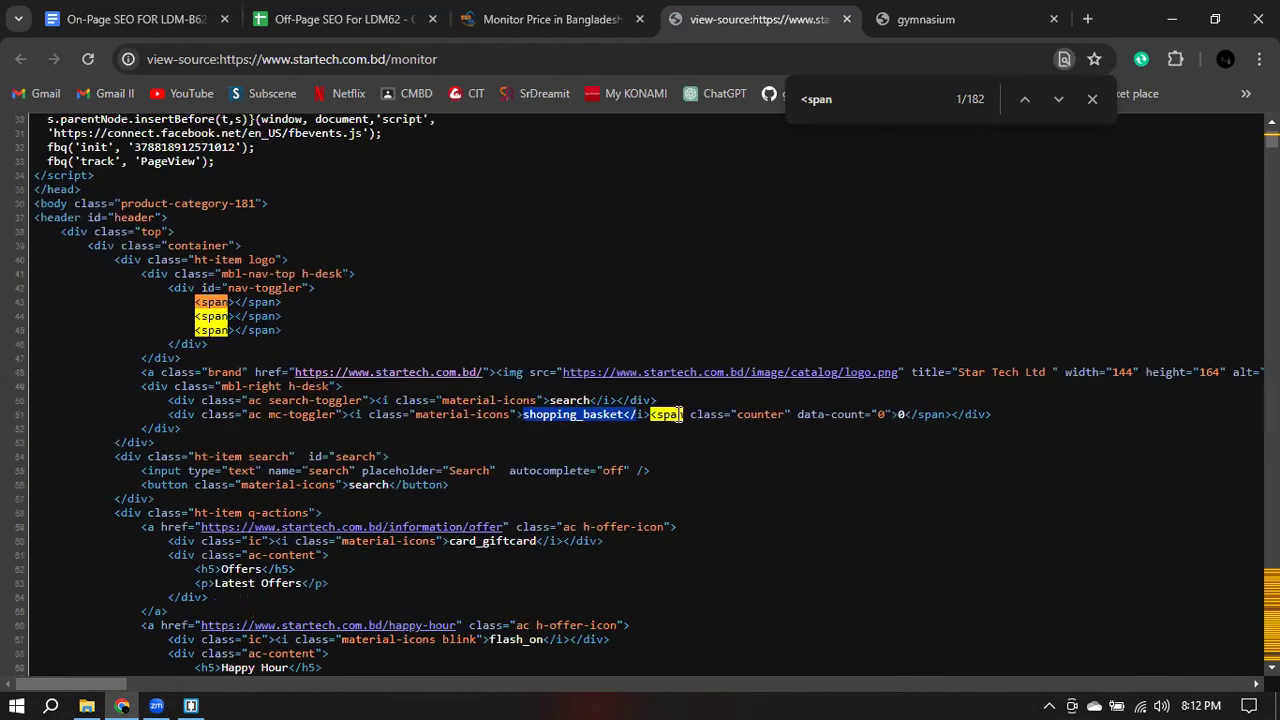
pyautogui.click(678, 414)
# - Review the span tags in the Availability, Brand and Screen Size filter markup, and close the page source
pyautogui.moveTo(1271, 140); pyautogui.dragTo(1271, 578)
pyautogui.scroll(1, 360, 400)
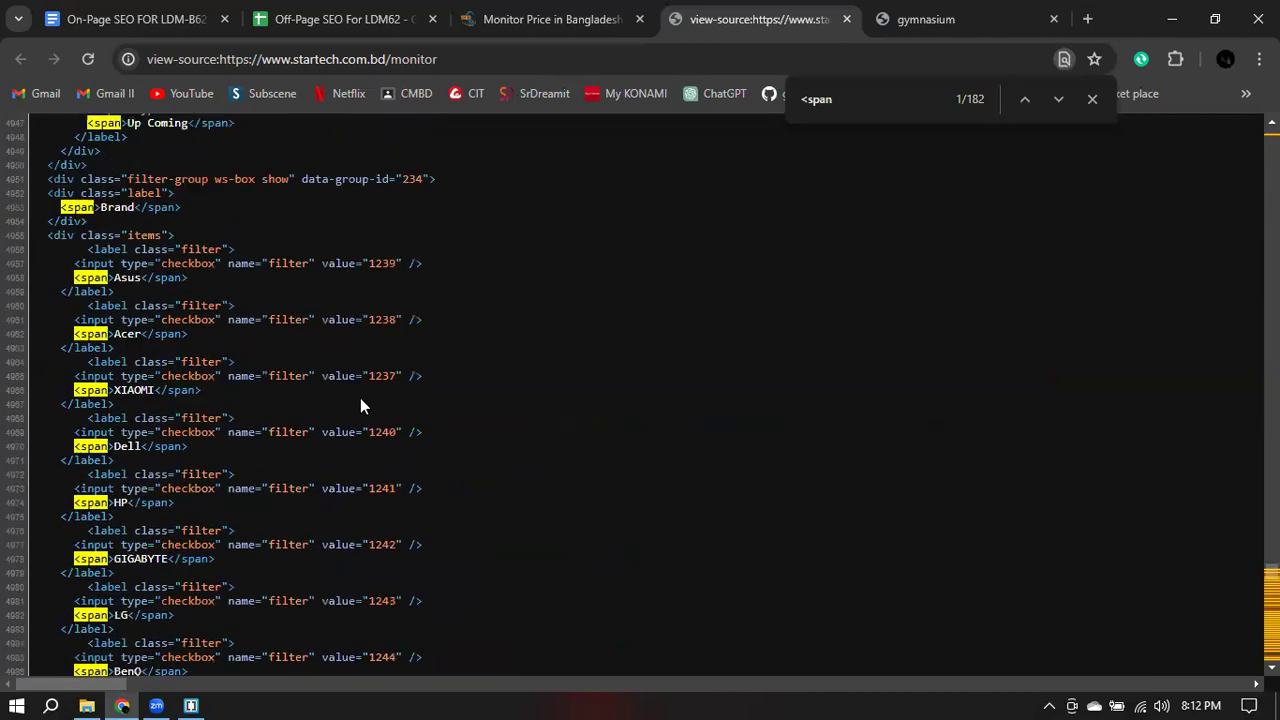
pyautogui.scroll(2, 82, 260)
pyautogui.scroll(9, 82, 260)
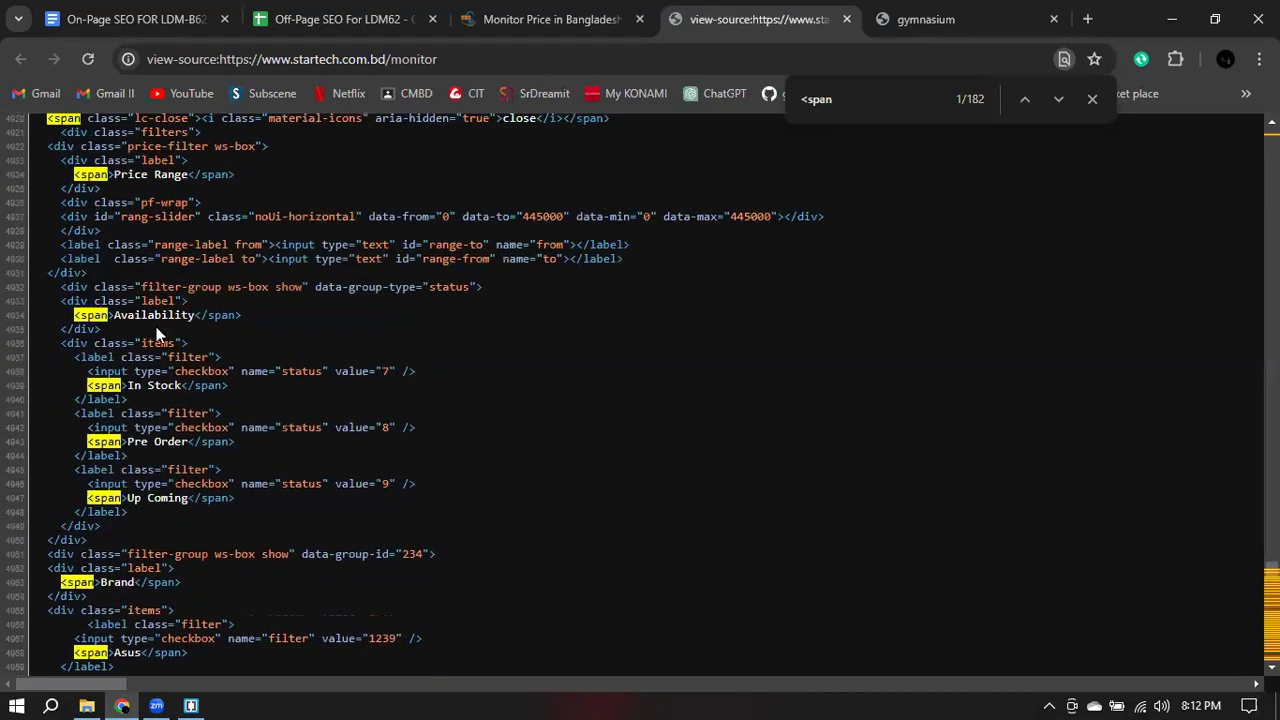
pyautogui.scroll(-10, 107, 316)
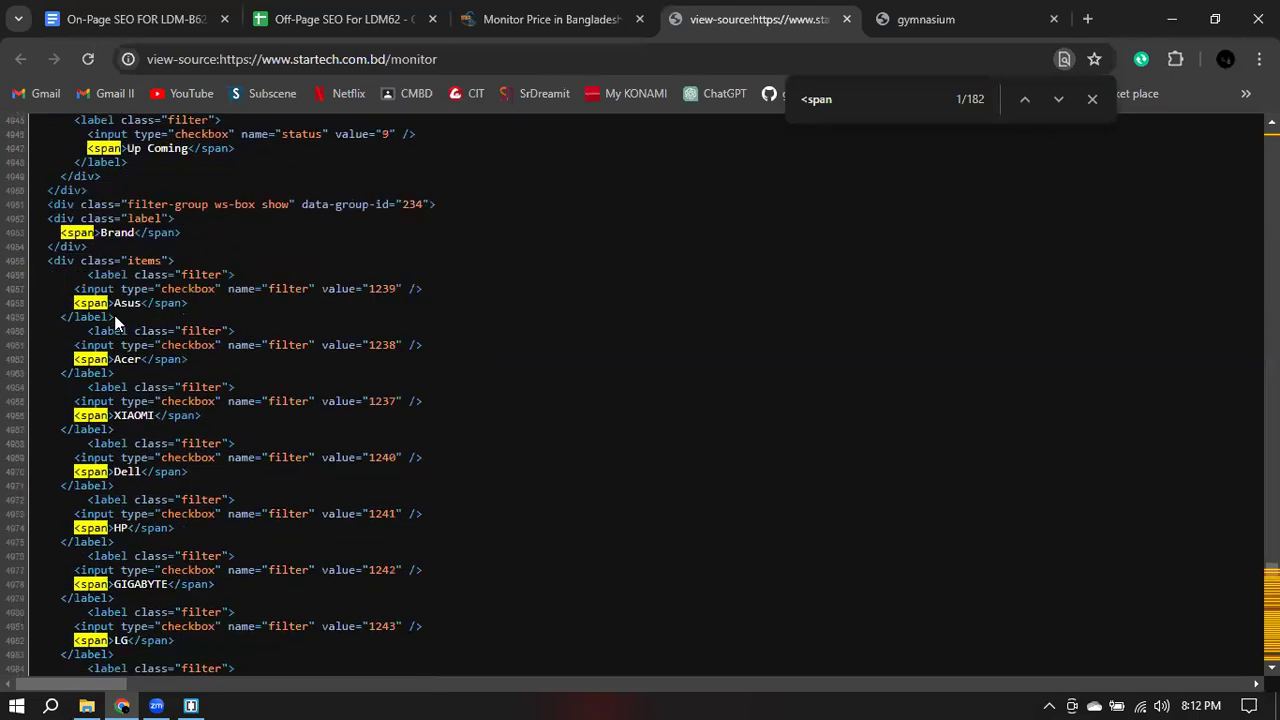
pyautogui.scroll(-7, 103, 325)
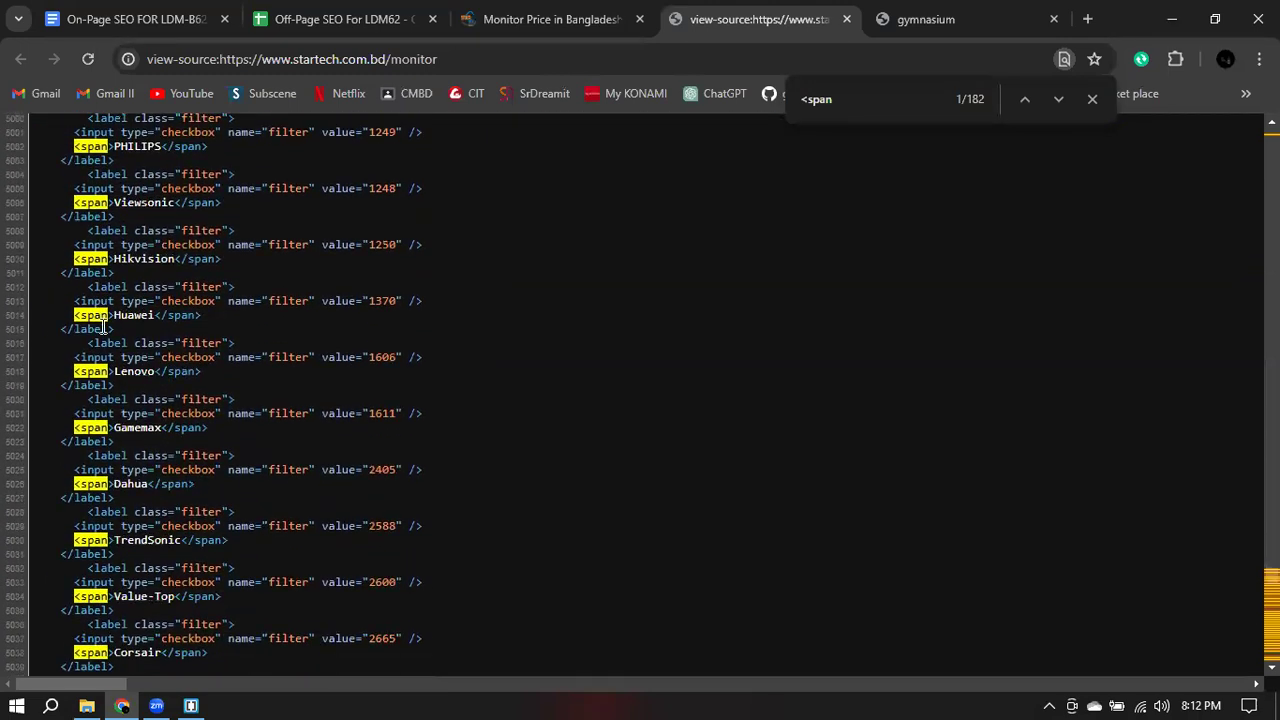
pyautogui.scroll(-4, 103, 325)
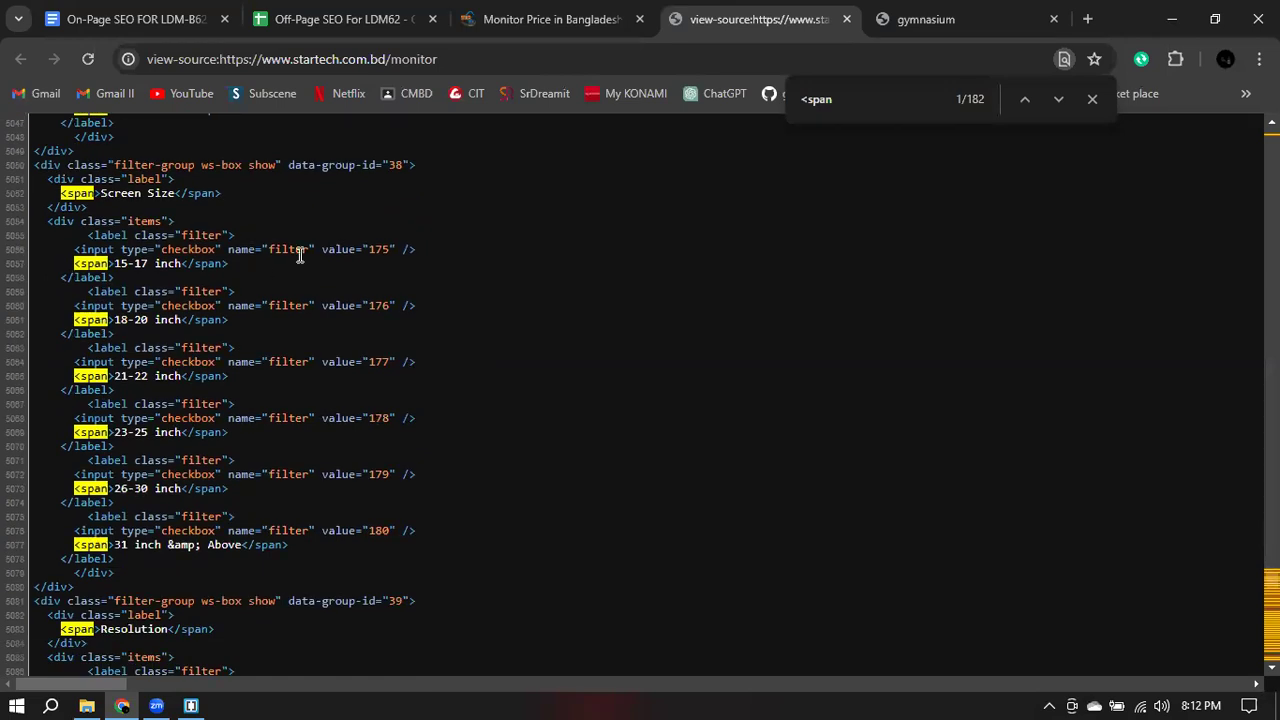
pyautogui.click(1092, 99)
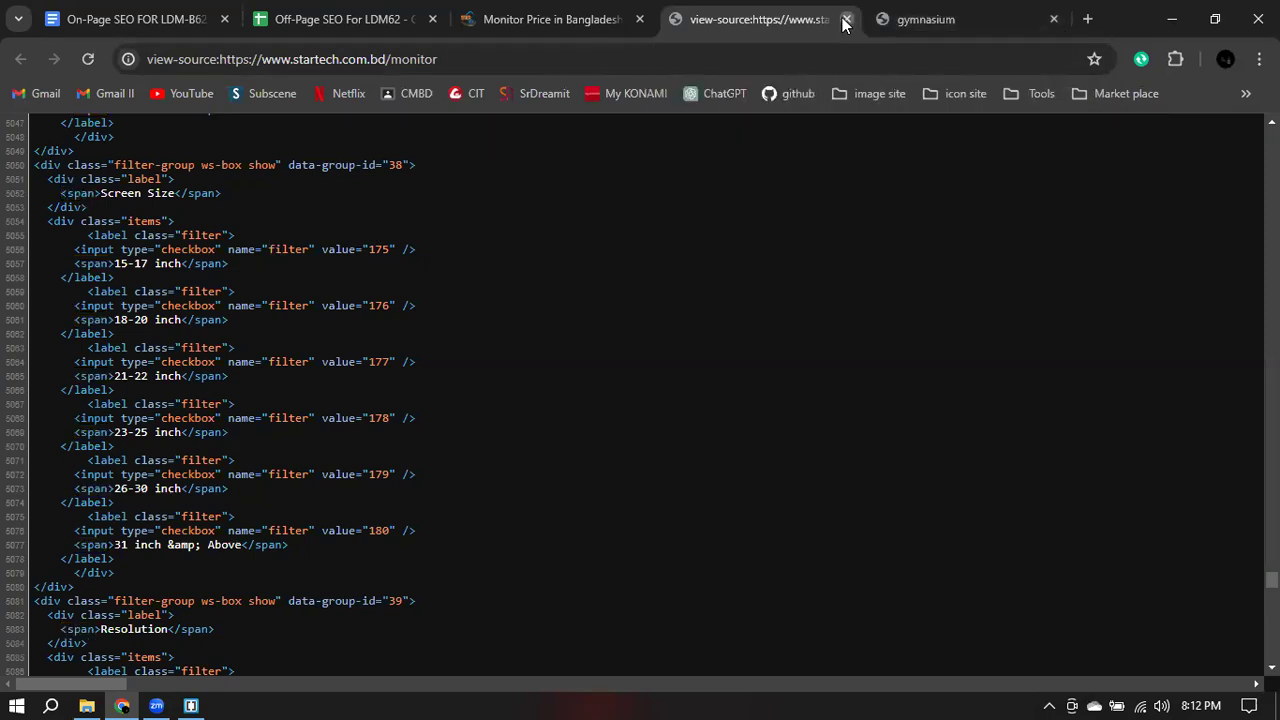
pyautogui.click(845, 20)
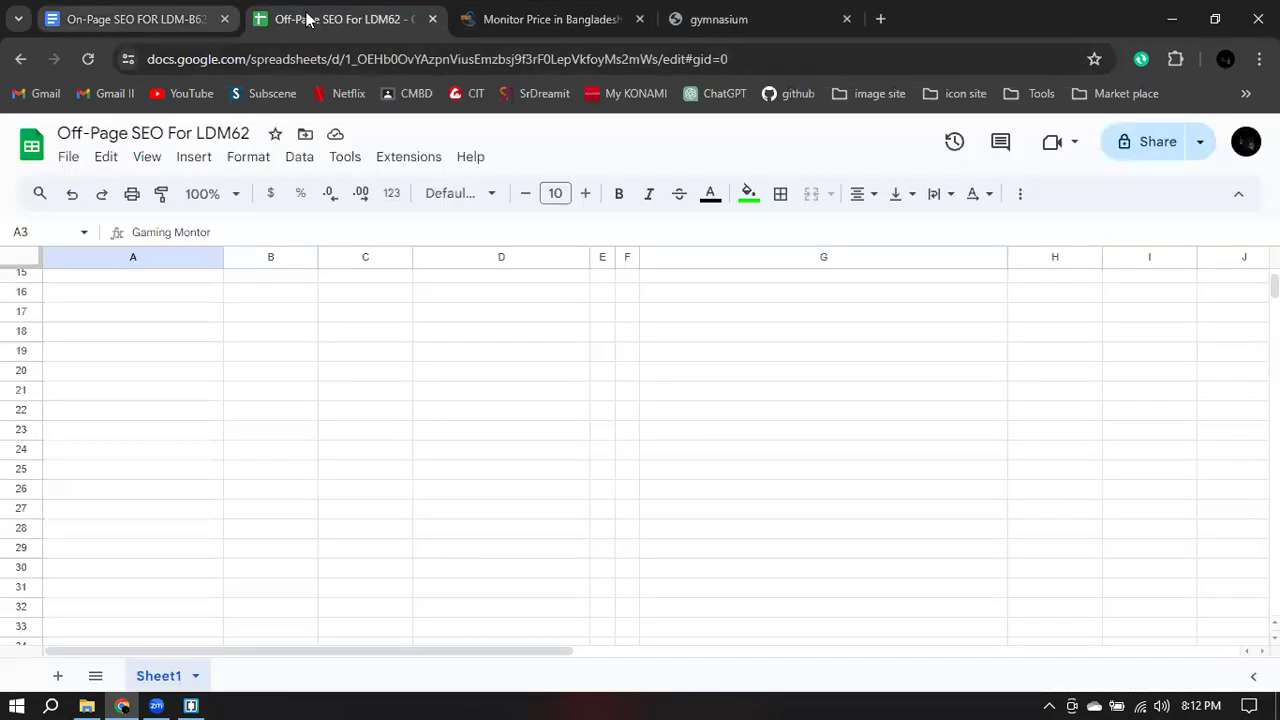
# - Start a new page in the On-Page SEO document with the heading "Optional tags" and an indented "<ul" line below it
pyautogui.scroll(5, 358, 574)
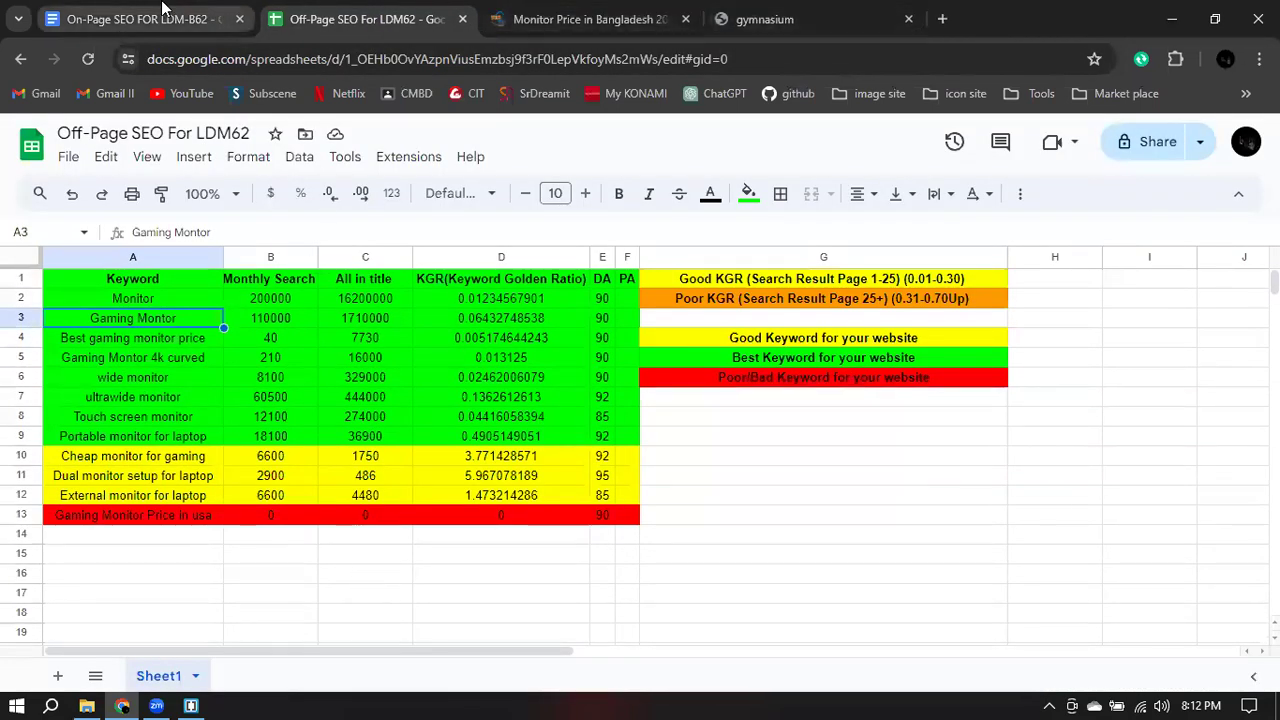
pyautogui.click(145, 19)
pyautogui.hotkey('ctrl', 'Return')
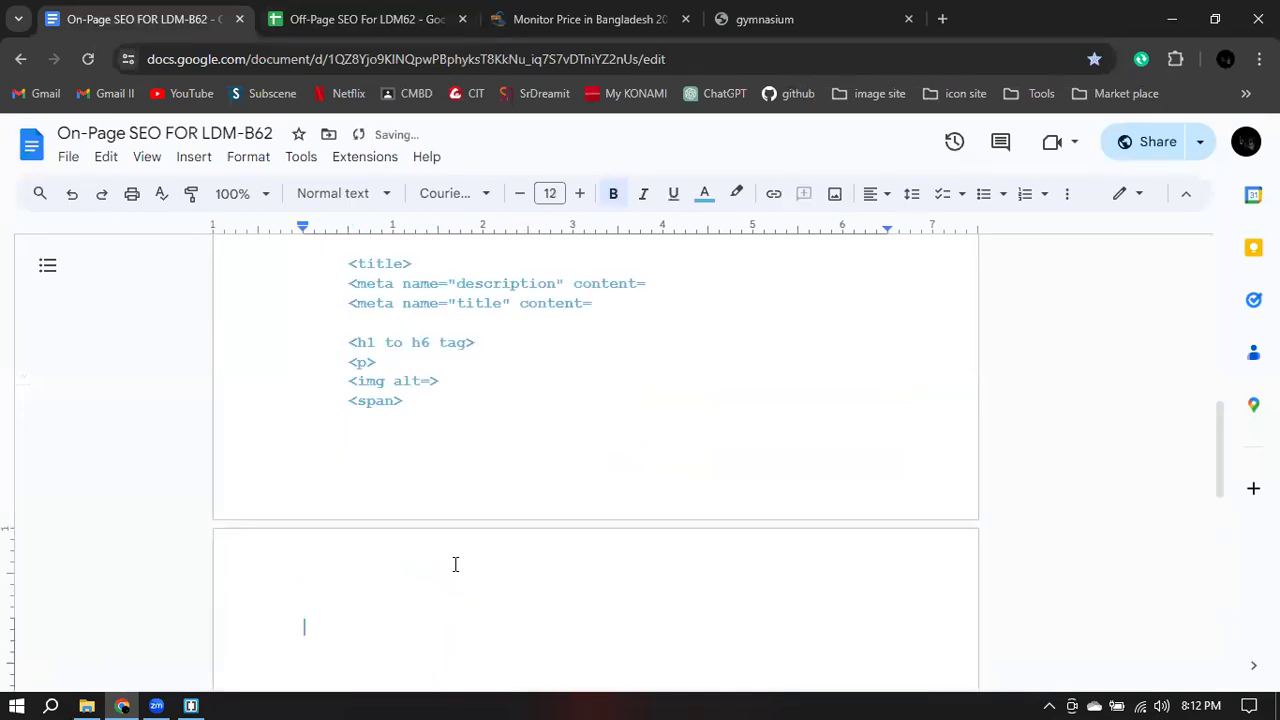
pyautogui.scroll(-2, 477, 529)
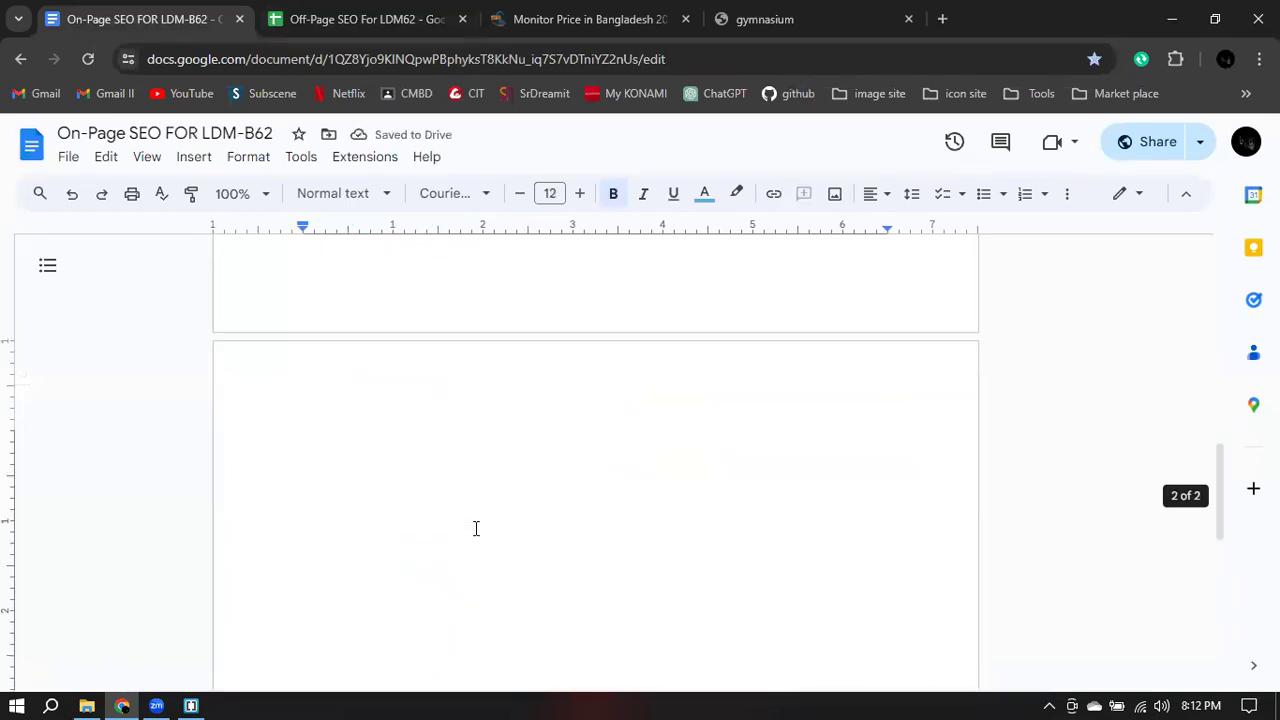
pyautogui.write('Optional tags')
pyautogui.press('Return')
pyautogui.press('Tab')
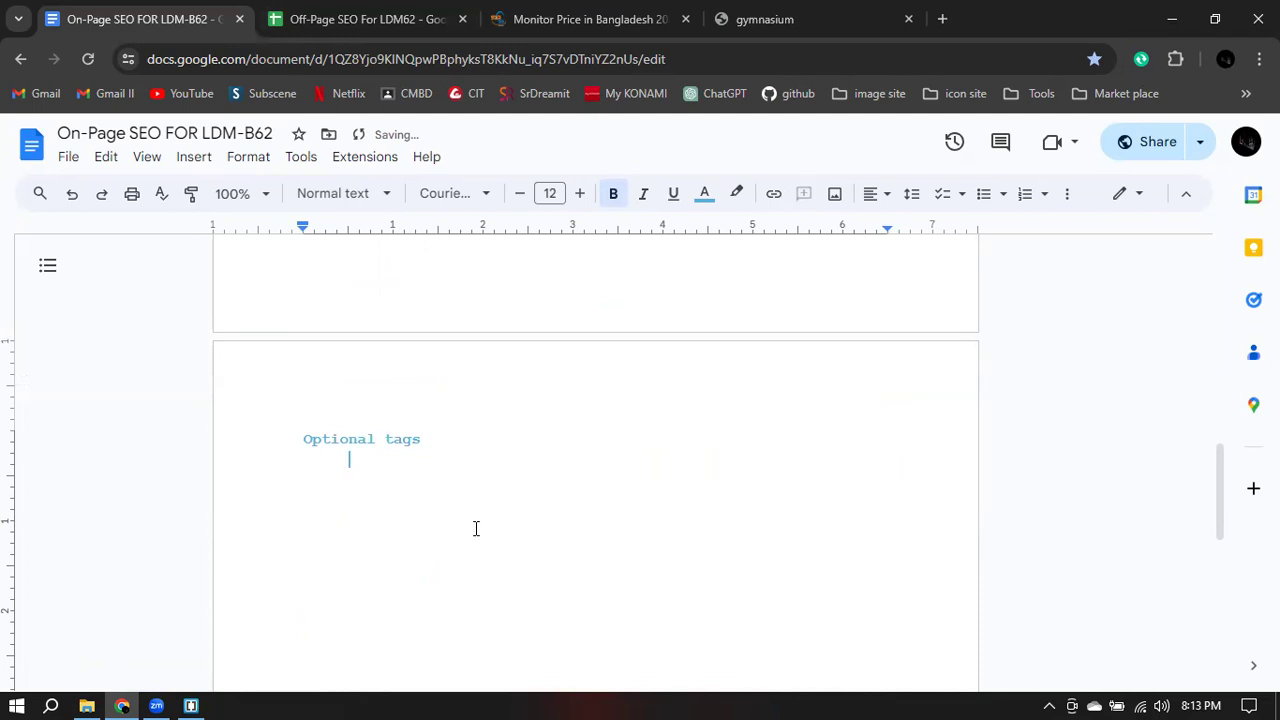
pyautogui.write('<ul')
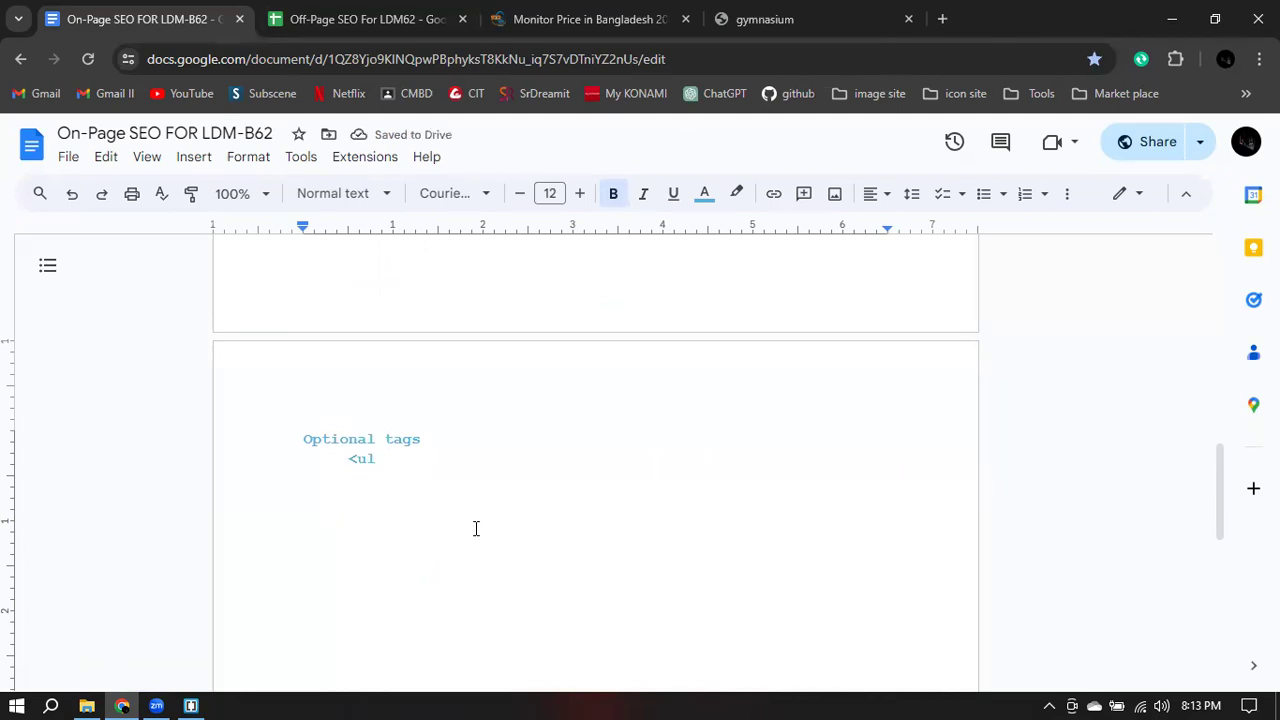
pyautogui.press('Return')
pyautogui.write('li')
pyautogui.hotkey('ctrl', 'z')
pyautogui.hotkey('ctrl', 'z')
pyautogui.write('I')
pyautogui.press('BackSpace')
pyautogui.write('i')
pyautogui.press('Left')
pyautogui.write('(')
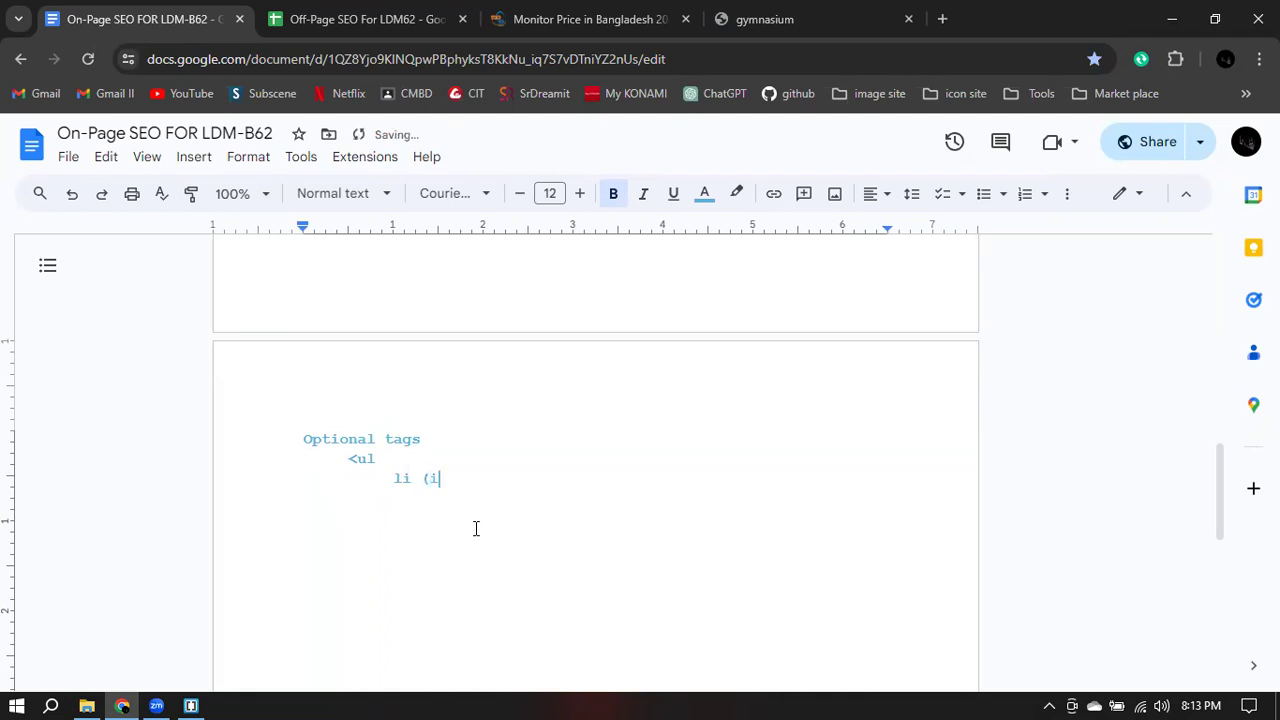
pyautogui.press('Right')
pyautogui.press('BackSpace')
pyautogui.press('BackSpace')
pyautogui.press('BackSpace')
pyautogui.write('>')
pyautogui.press('BackSpace')
pyautogui.press('BackSpace')
pyautogui.press('BackSpace')
pyautogui.press('BackSpace')
pyautogui.press('BackSpace')
pyautogui.press('BackSpace')
pyautogui.press('BackSpace')
# - Complete the first optional tag as "<ul li" and add an indented "<i (icon)" line below it
pyautogui.write('l li')
pyautogui.press('Return')
pyautogui.press('Tab')
pyautogui.write('<i')
pyautogui.write(' ()')
pyautogui.write('icon')
pyautogui.click(445, 479)
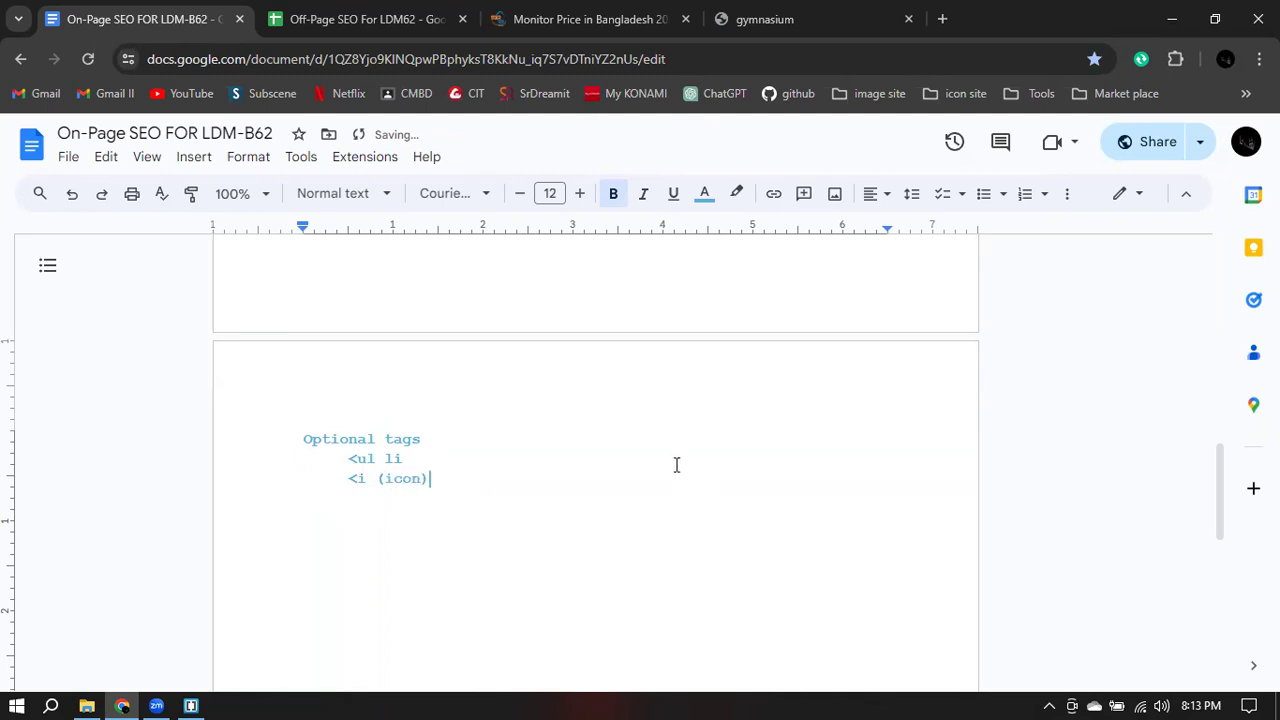
pyautogui.click(407, 458)
# - Open the HTML page source of the Star Tech monitor page again
pyautogui.click(598, 19)
pyautogui.moveTo(712, 235)
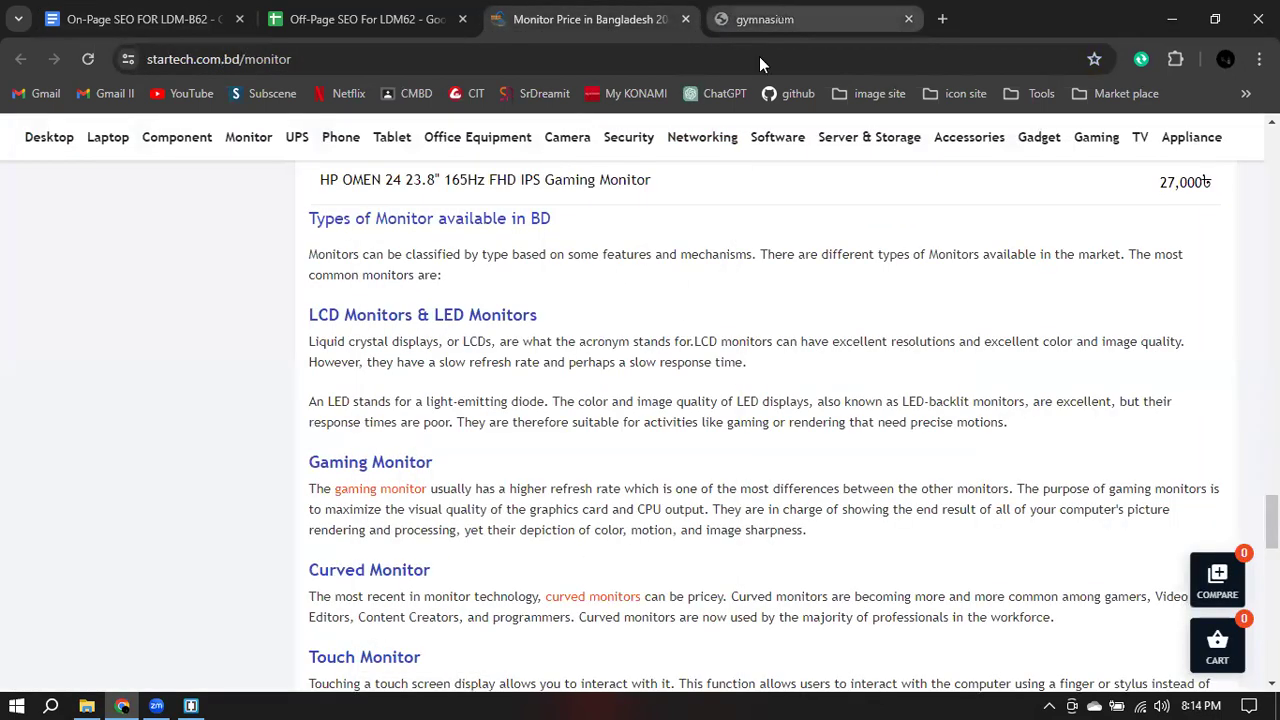
pyautogui.scroll(-5, 714, 330)
pyautogui.scroll(9, 714, 330)
pyautogui.rightClick(725, 241)
pyautogui.scroll(-1, 810, 470)
pyautogui.click(830, 603)
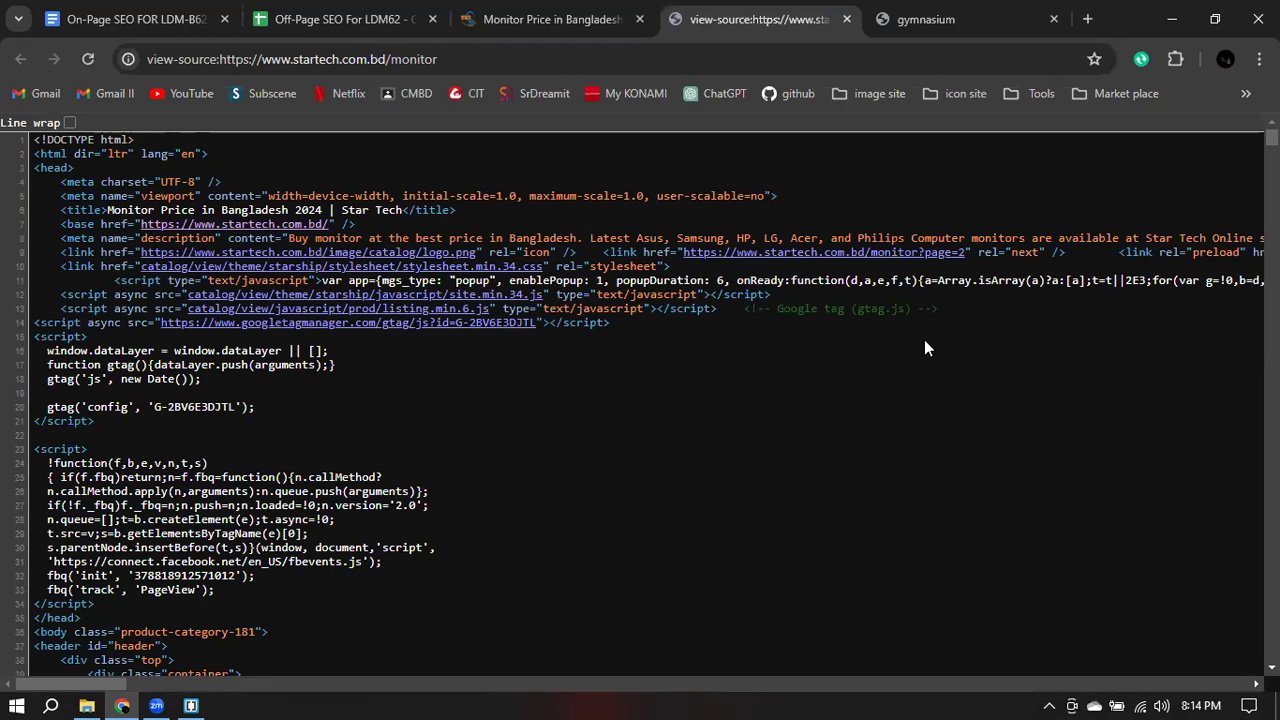
# - Search the page source for "<ul" and examine the nested ul and li tags of the navigation menu
pyautogui.hotkey('ctrl', 'f')
pyautogui.press('BackSpace')
pyautogui.write('<ul')
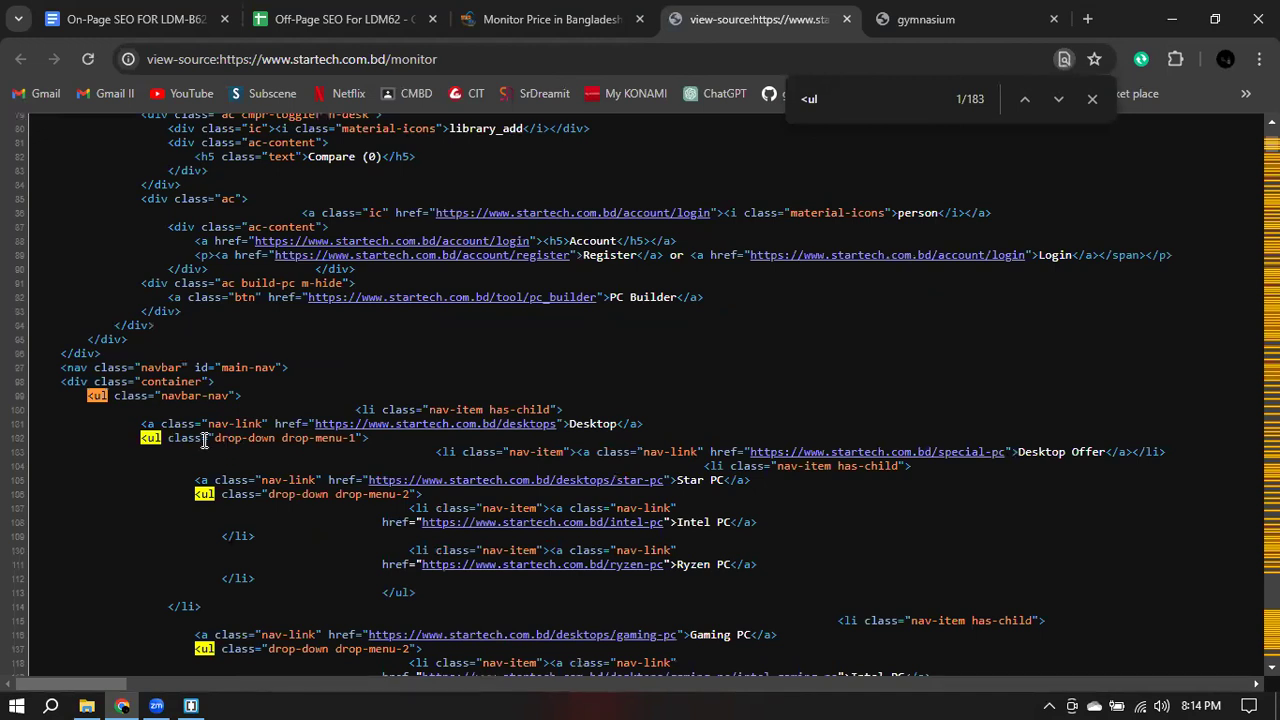
pyautogui.scroll(-1, 208, 442)
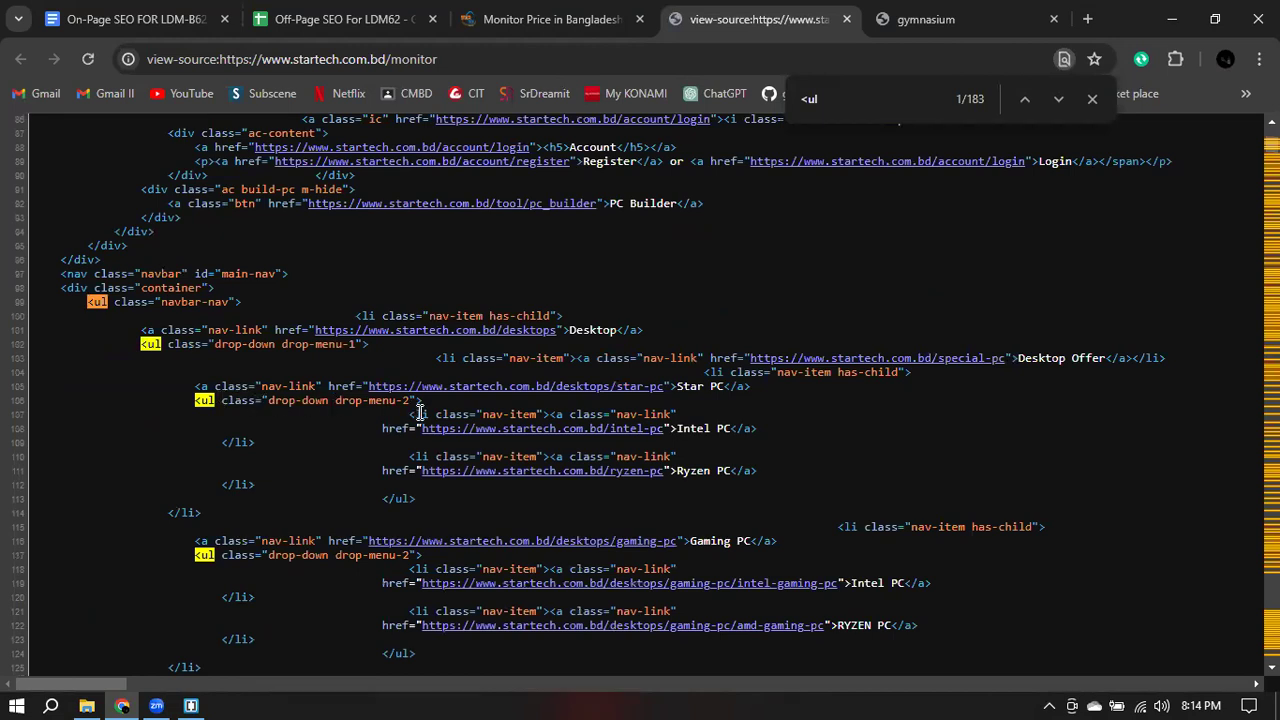
pyautogui.moveTo(426, 414)
pyautogui.mouseDown()
pyautogui.moveTo(409, 399)
pyautogui.moveTo(195, 398)
pyautogui.moveTo(522, 424)
pyautogui.moveTo(427, 420)
pyautogui.mouseUp()
pyautogui.scroll(-1, 426, 414)
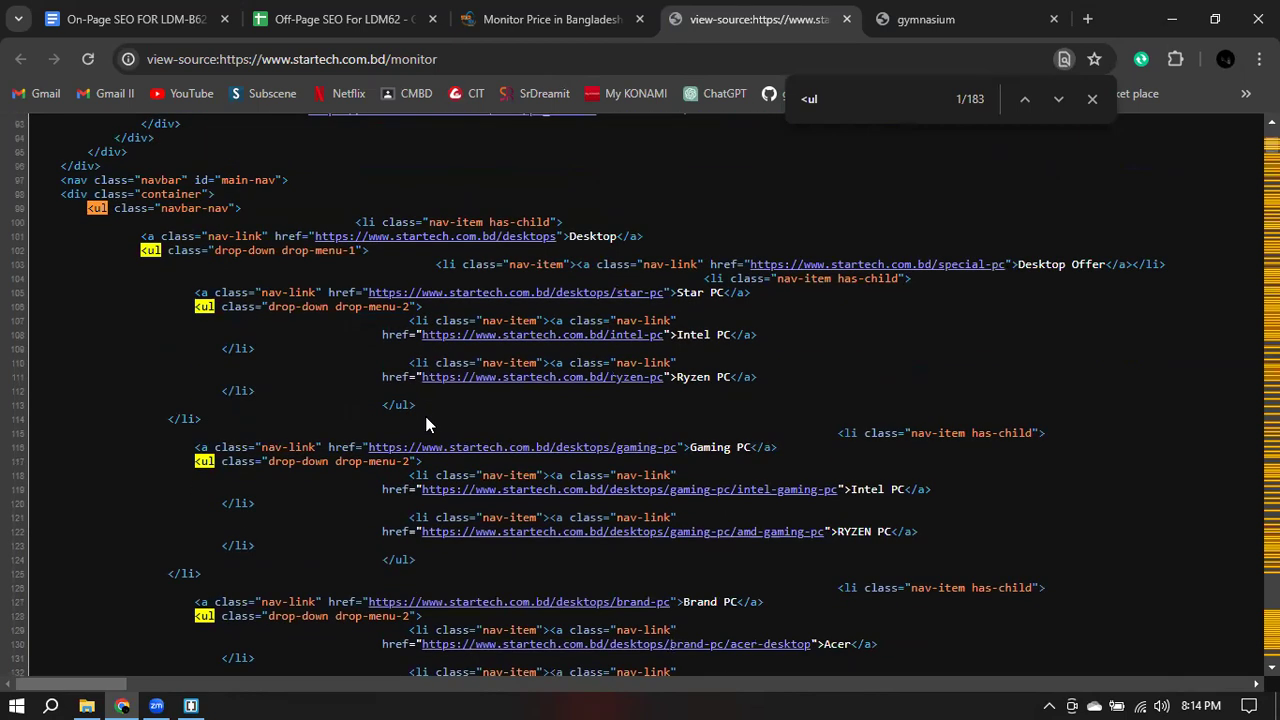
pyautogui.scroll(-5, 426, 424)
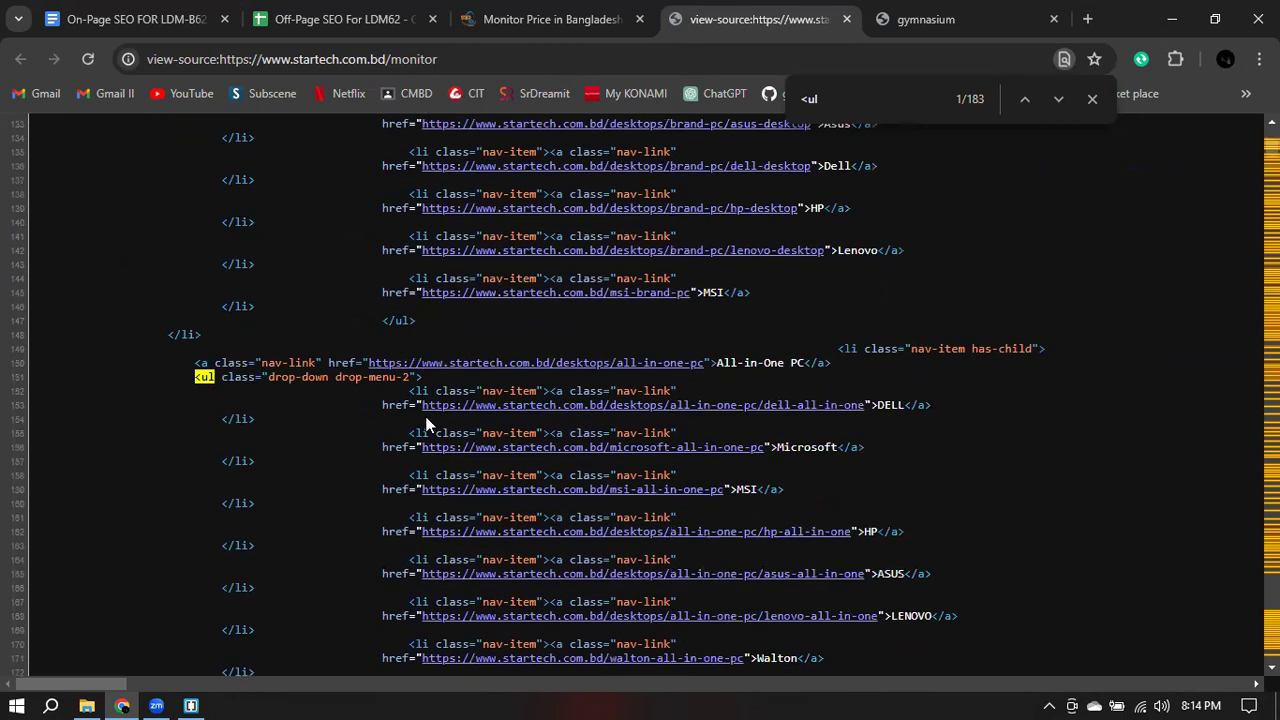
# - Search the page source for "<i" and highlight the shopping_basket icon tag in the cart markup
pyautogui.click(843, 104)
pyautogui.press('BackSpace')
pyautogui.press('BackSpace')
pyautogui.write('i')
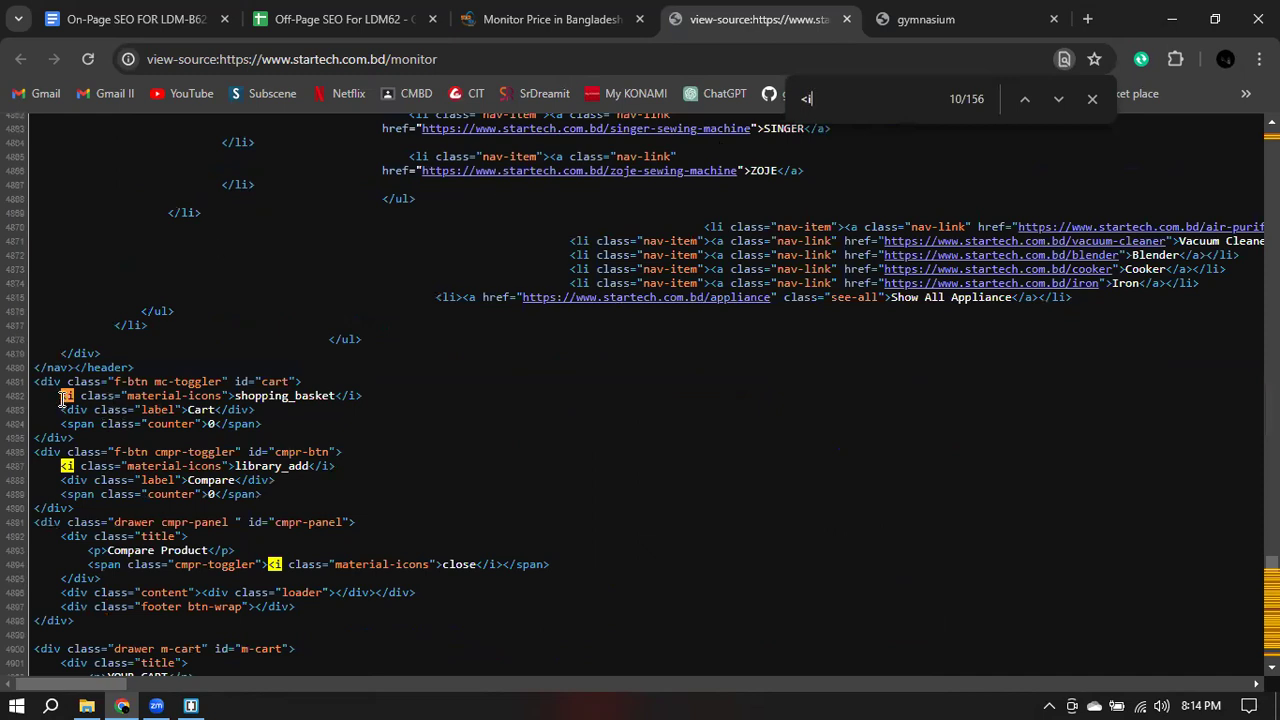
pyautogui.moveTo(62, 397); pyautogui.dragTo(364, 397)
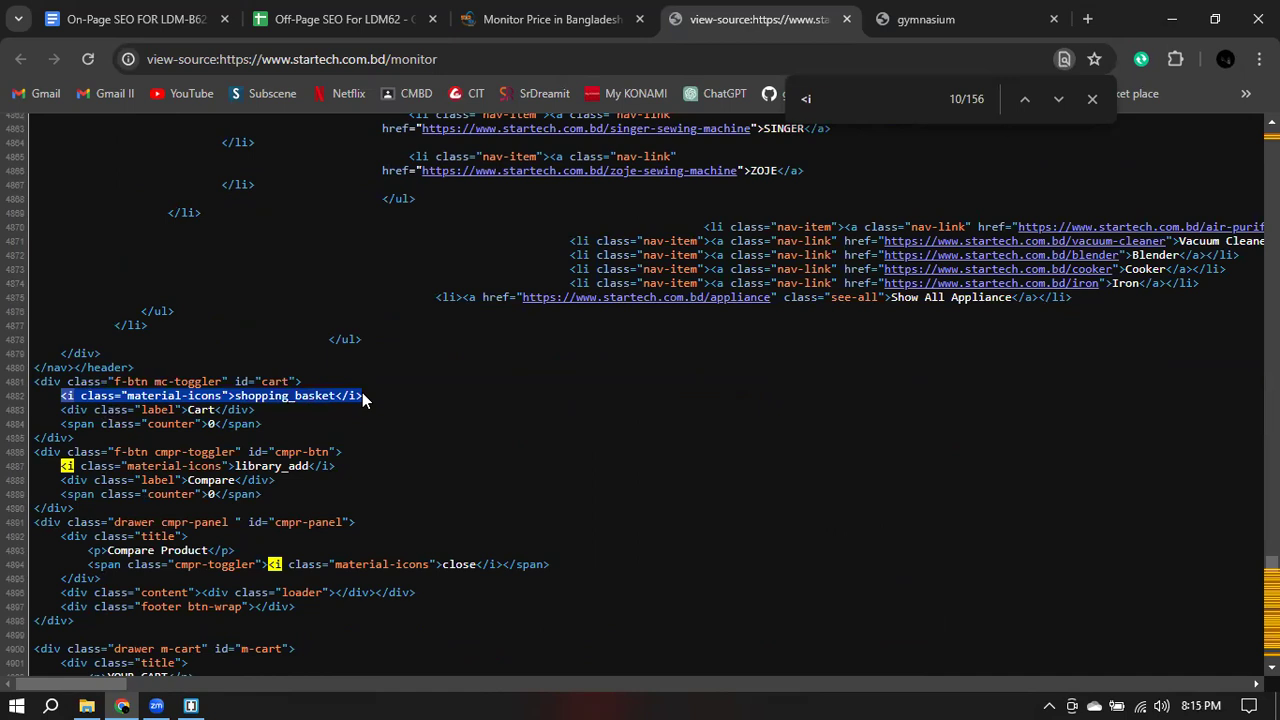
# - Inspect the cart icon's markup on the Star Tech monitor page and close the developer tools
pyautogui.click(540, 19)
pyautogui.scroll(10, 548, 373)
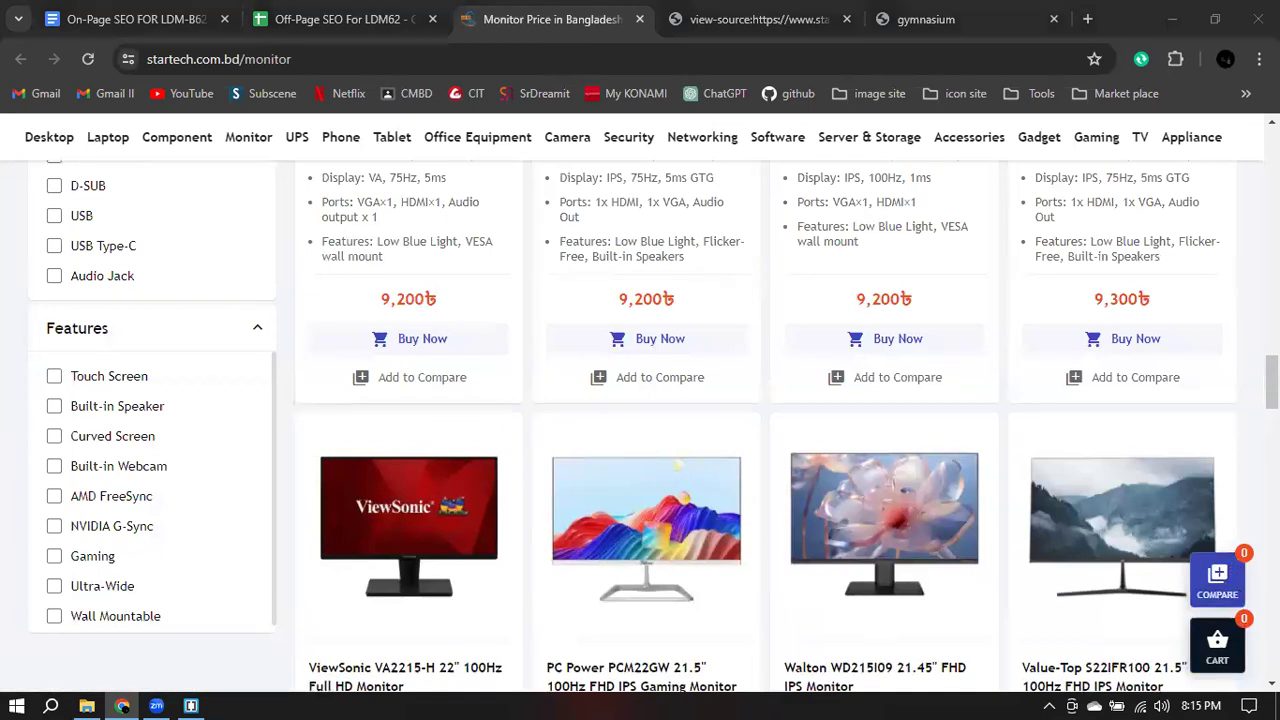
pyautogui.rightClick(1219, 646)
pyautogui.click(1080, 630)
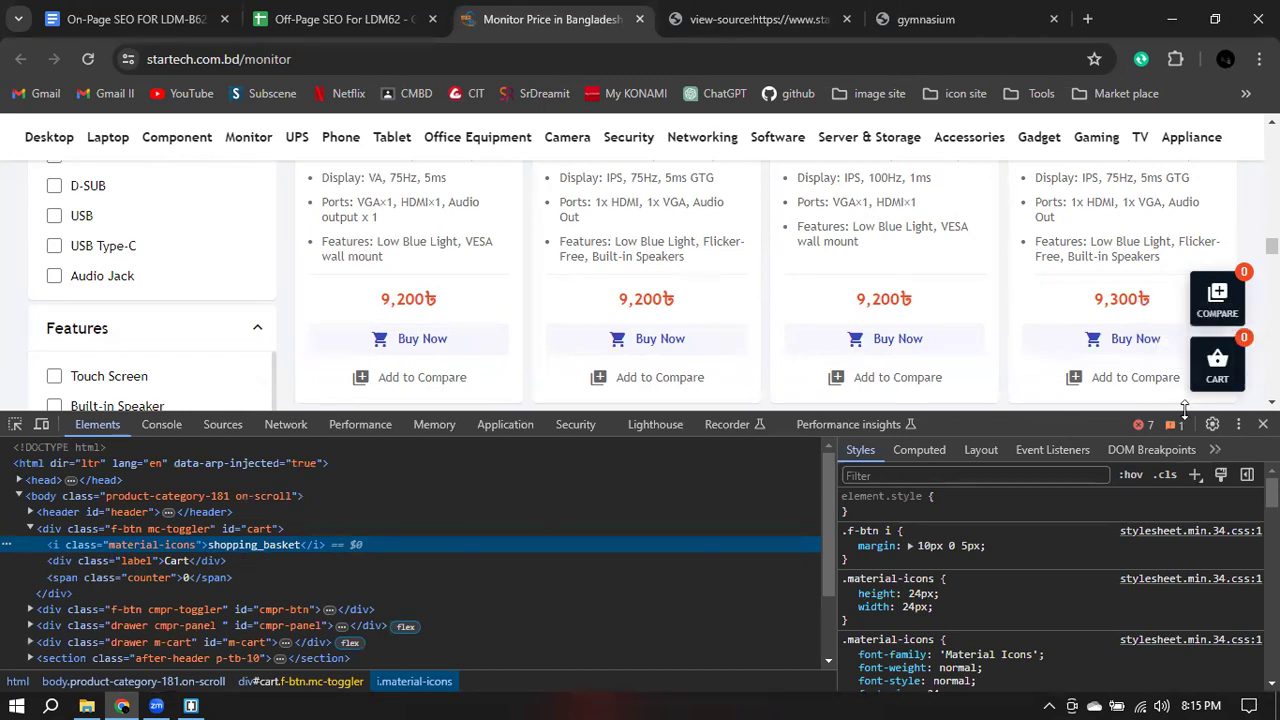
pyautogui.click(1263, 424)
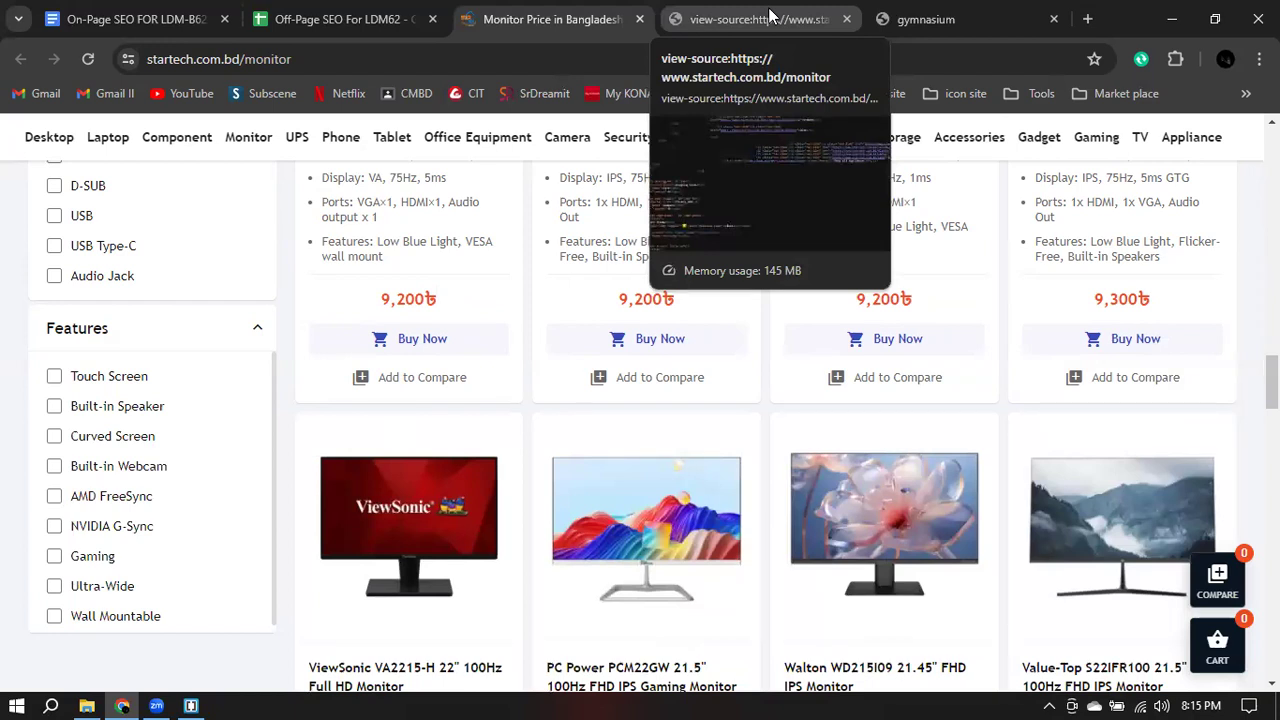
# - Review the keywords in cells A2:A12 of the Off-Page SEO For LDM62 spreadsheet
pyautogui.click(345, 12)
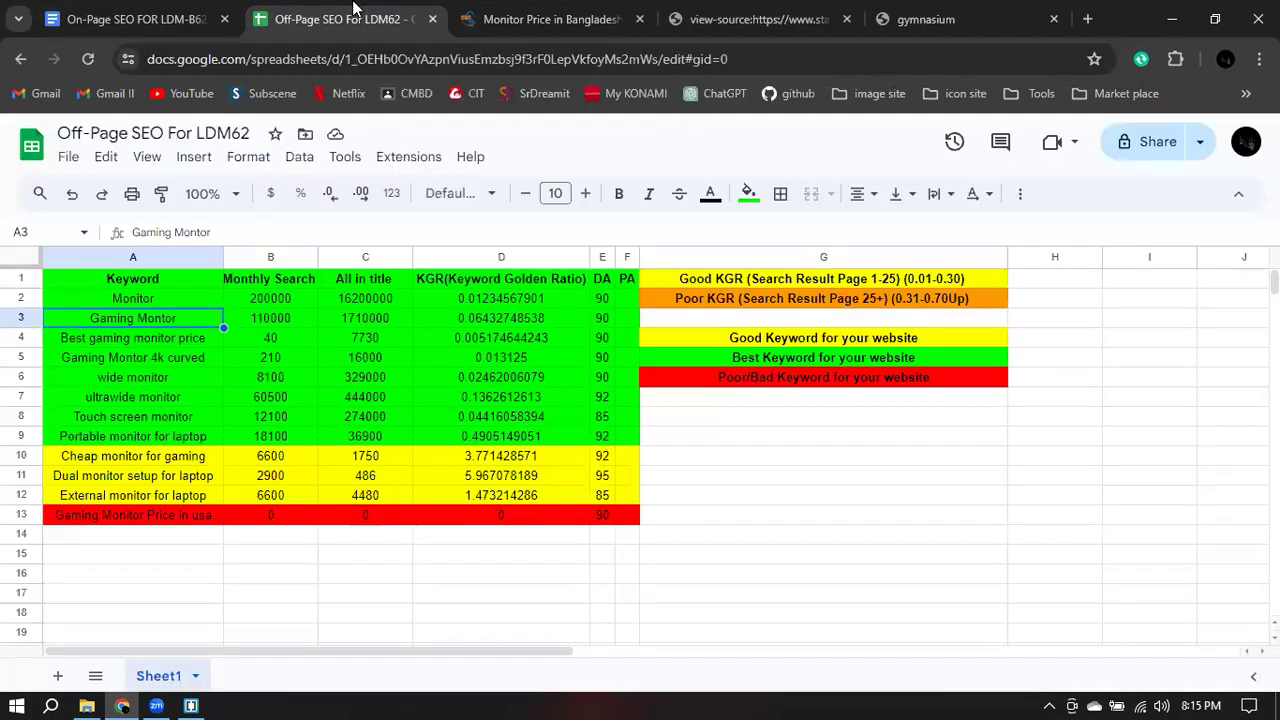
pyautogui.click(140, 302)
pyautogui.moveTo(140, 300); pyautogui.dragTo(137, 491)
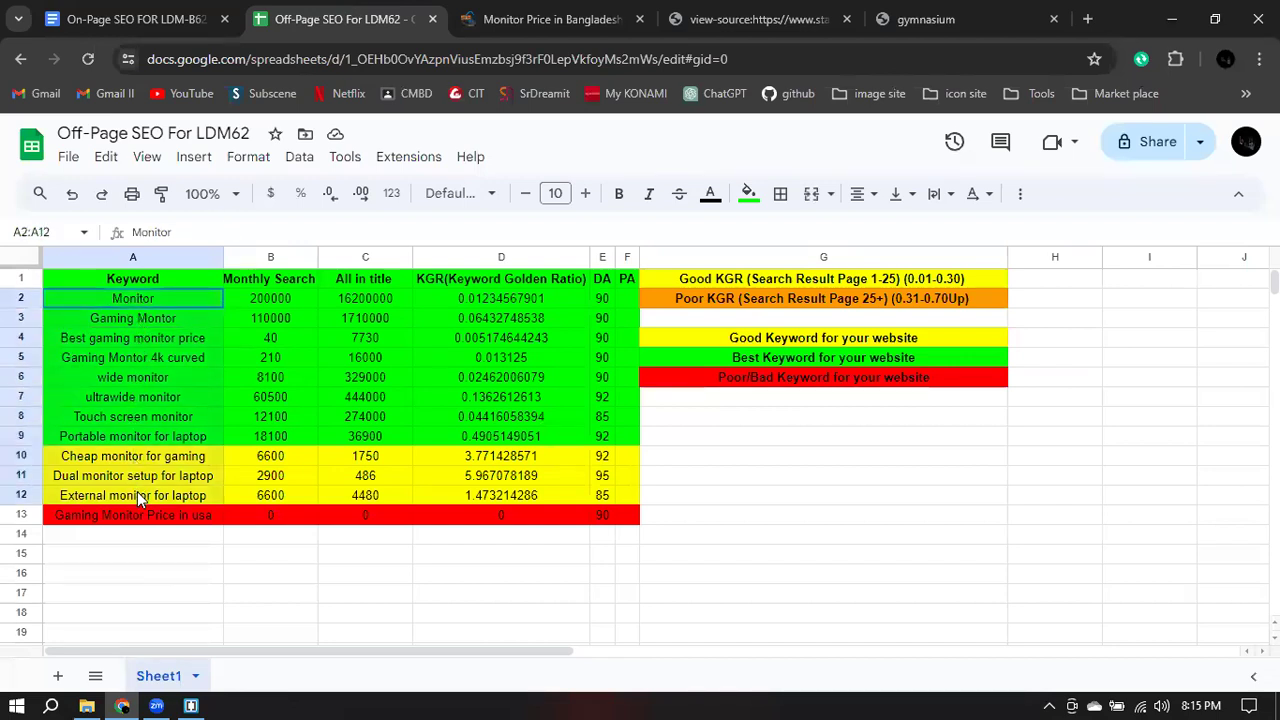
pyautogui.click(502, 597)
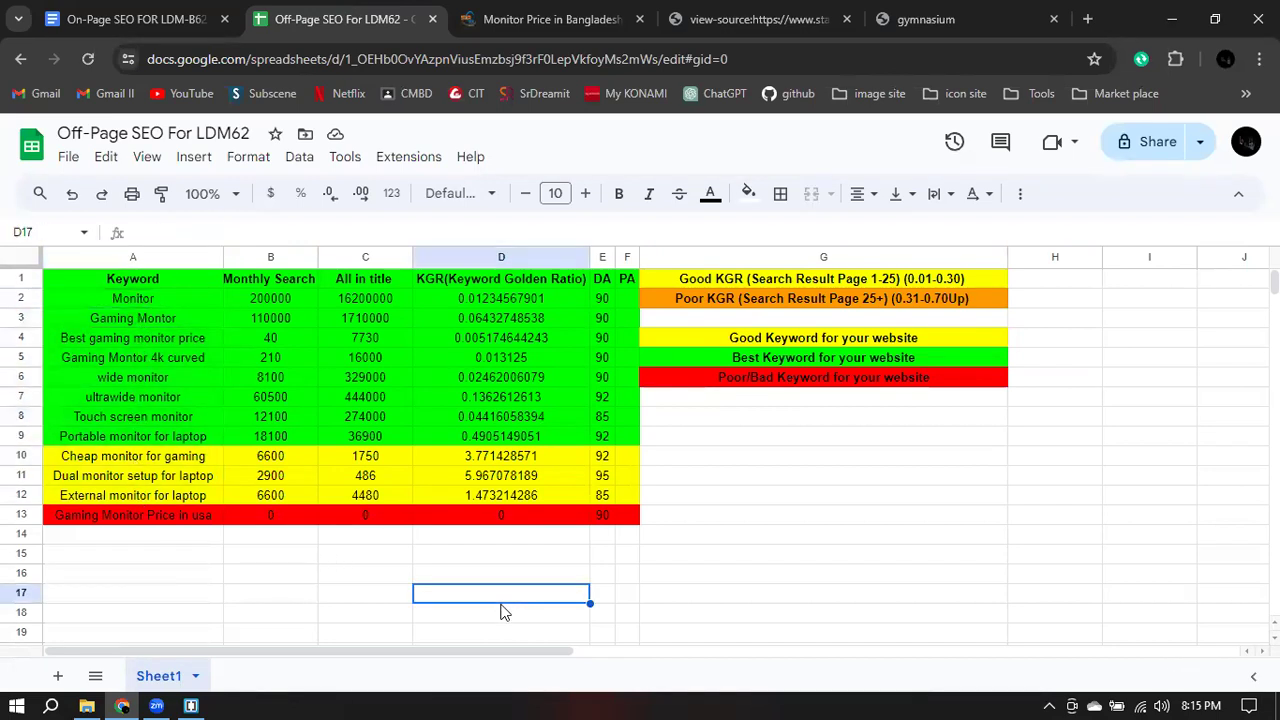
# - Return to the On-Page SEO document and place the cursor before <title> in the "Must follow this tags" list
pyautogui.click(154, 28)
pyautogui.scroll(3, 506, 514)
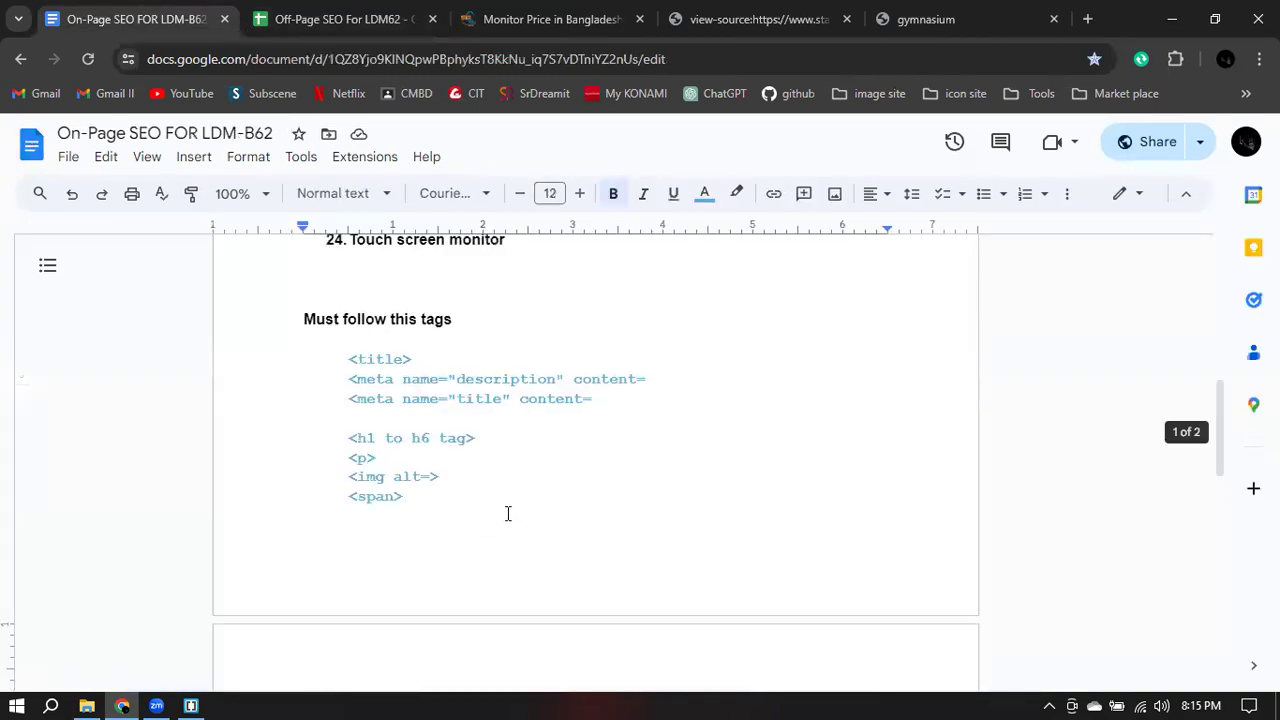
pyautogui.scroll(2, 507, 513)
pyautogui.click(345, 544)
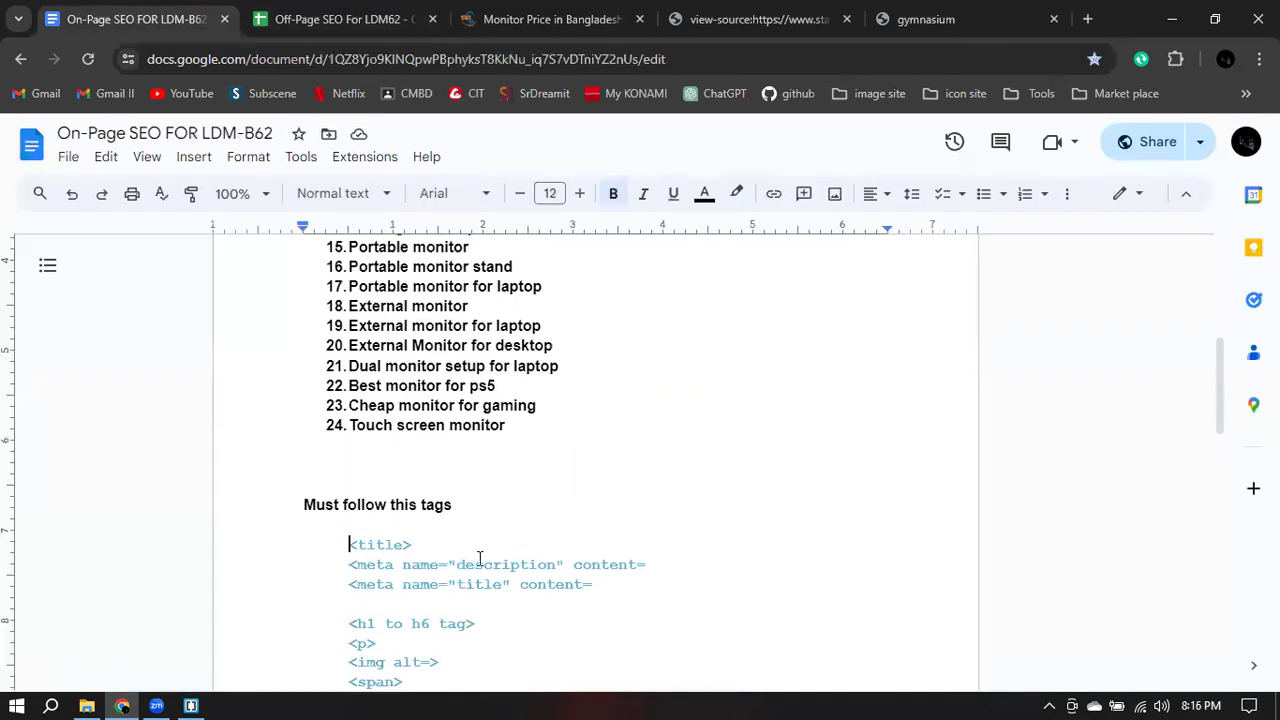
# - Review the "Must follow this tags" list and the "Optional tags" list in the On-Page SEO document
pyautogui.scroll(-1, 480, 563)
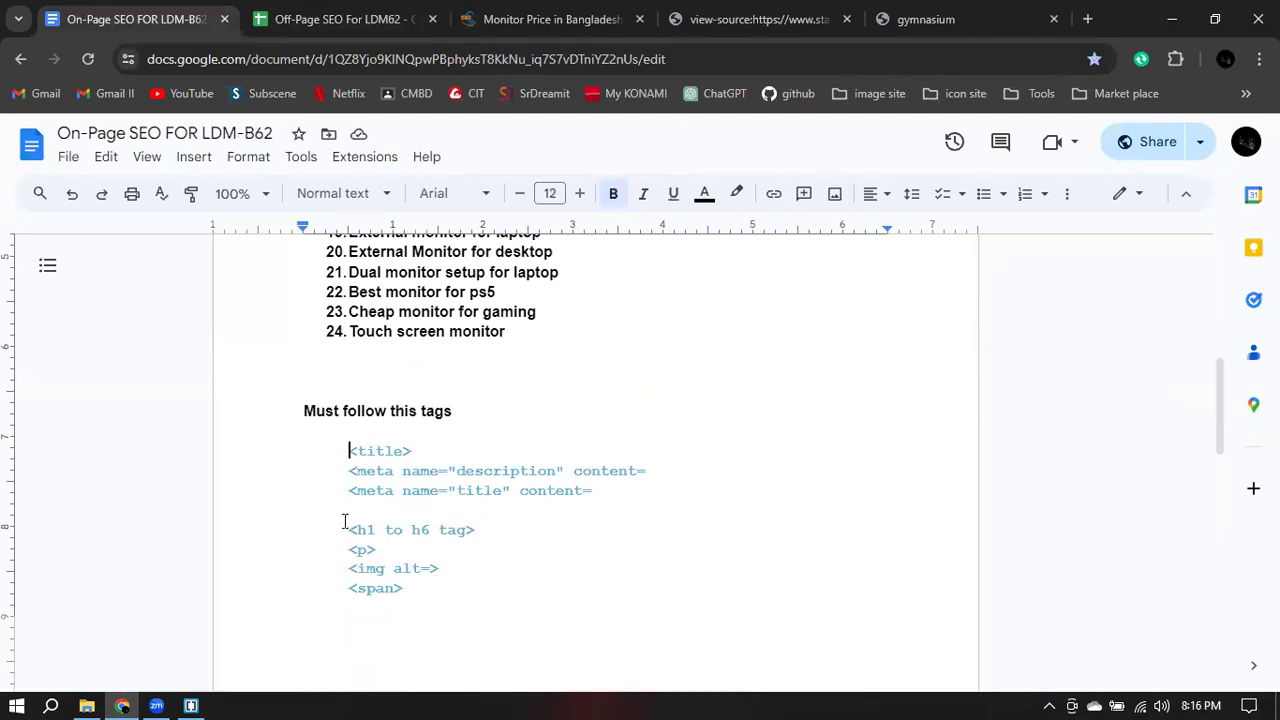
pyautogui.moveTo(414, 588); pyautogui.dragTo(314, 453)
pyautogui.scroll(-3, 592, 558)
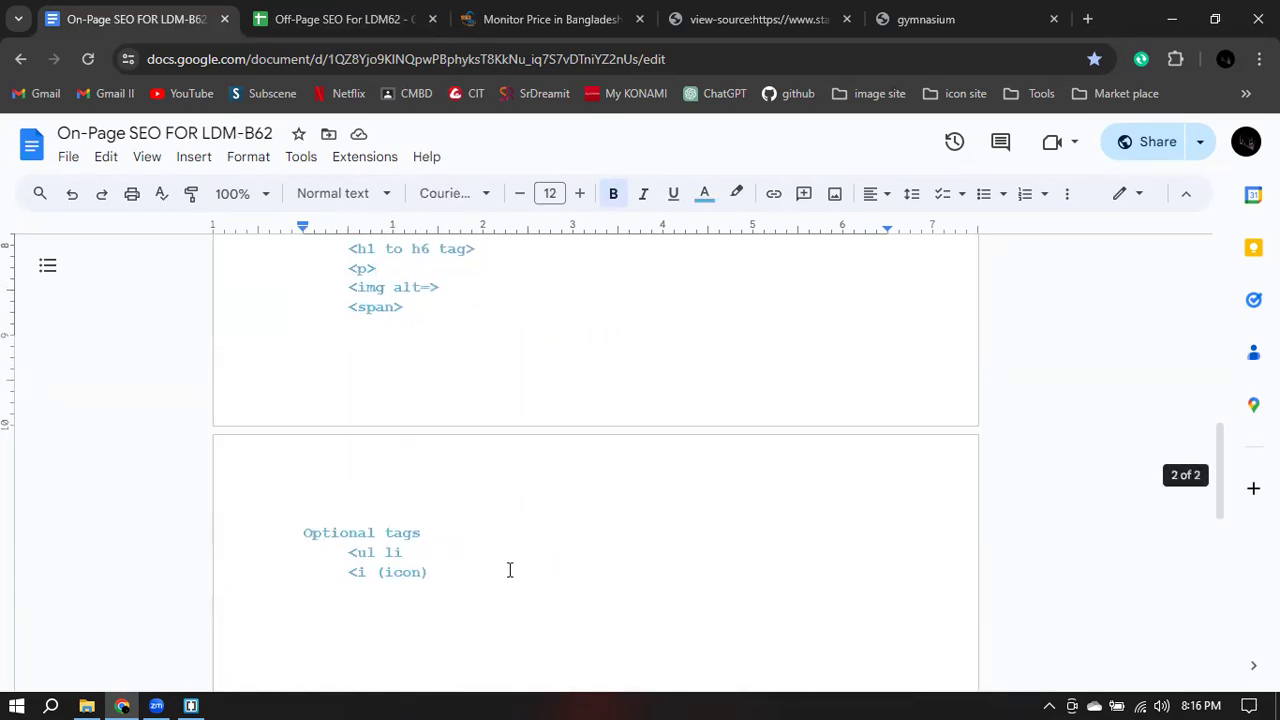
pyautogui.click(365, 552)
pyautogui.click(440, 556)
pyautogui.click(474, 572)
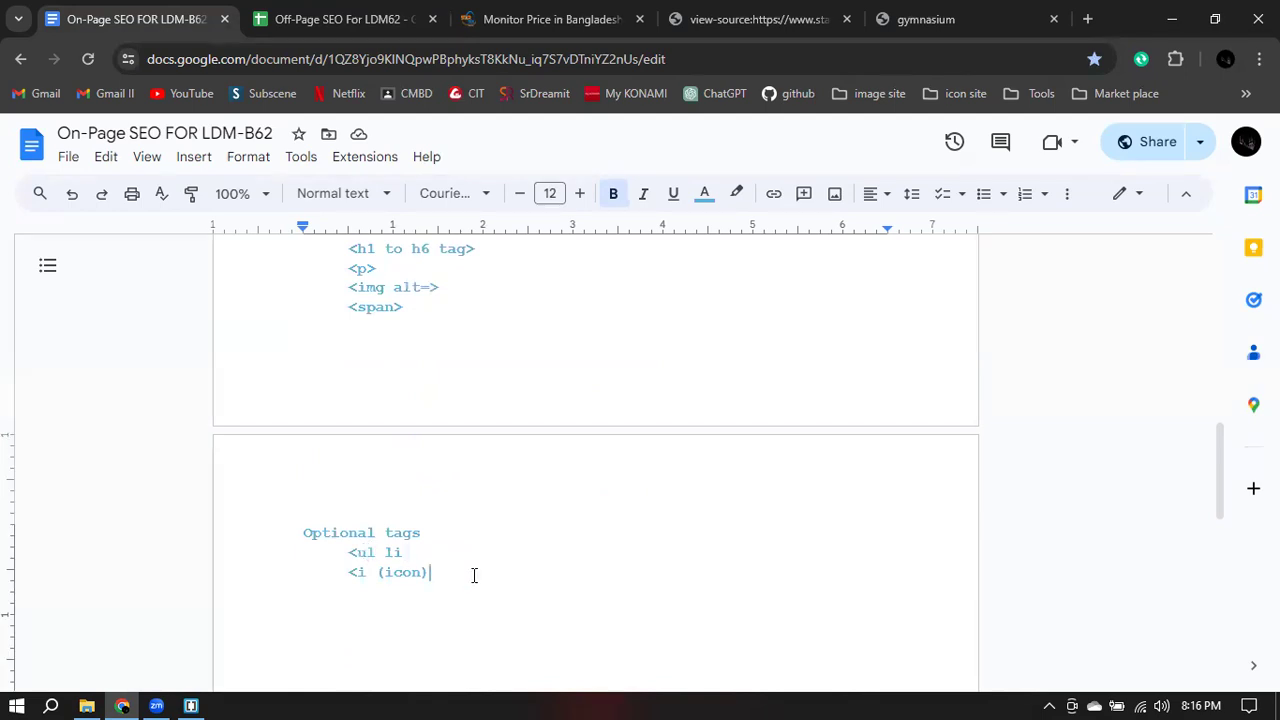
pyautogui.scroll(3, 451, 505)
pyautogui.scroll(1, 371, 520)
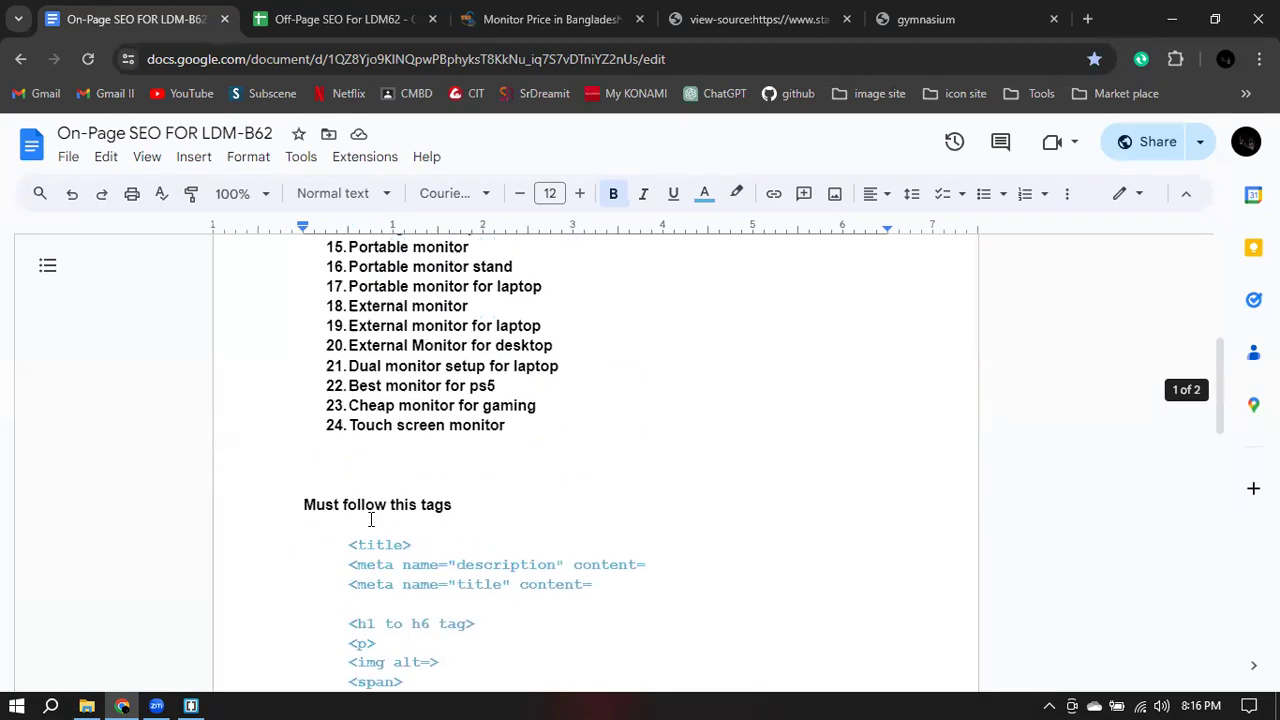
pyautogui.scroll(-1, 343, 477)
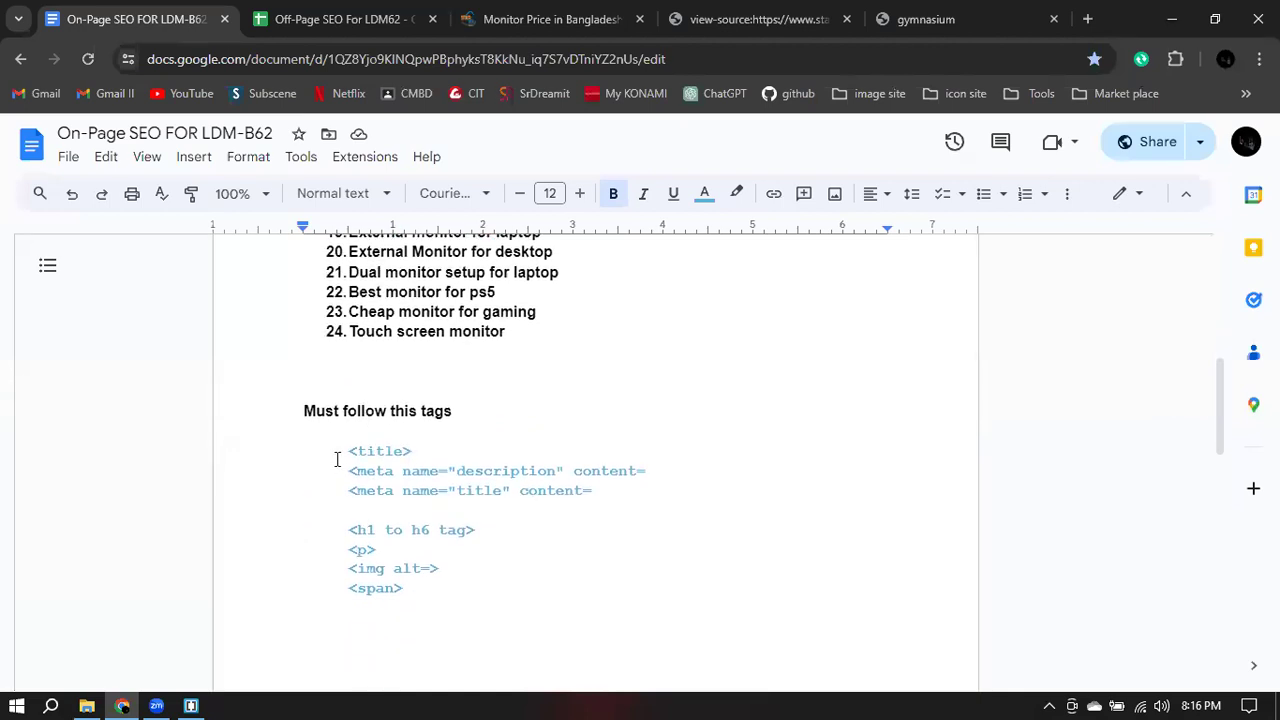
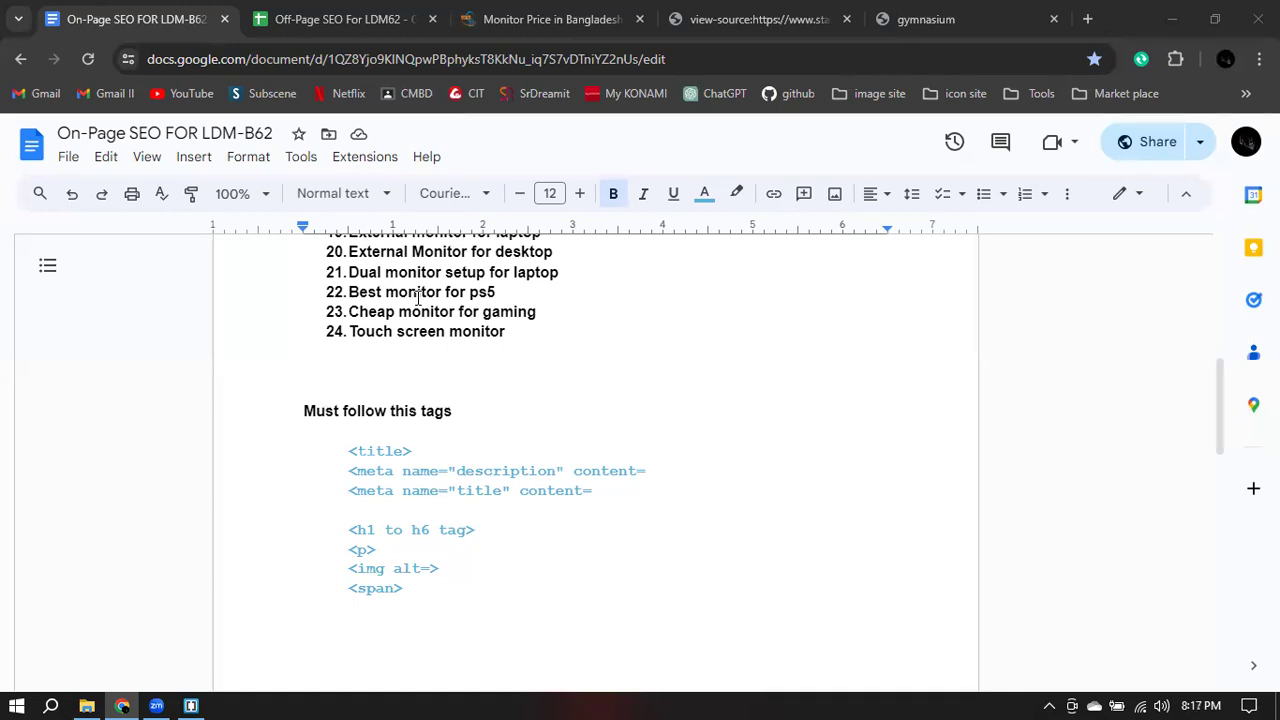
# - Switch to the Star Tech monitor page and highlight the paragraph under "Monitor available at the best price in Bangladesh"
pyautogui.click(610, 15)
pyautogui.scroll(-3, 1137, 452)
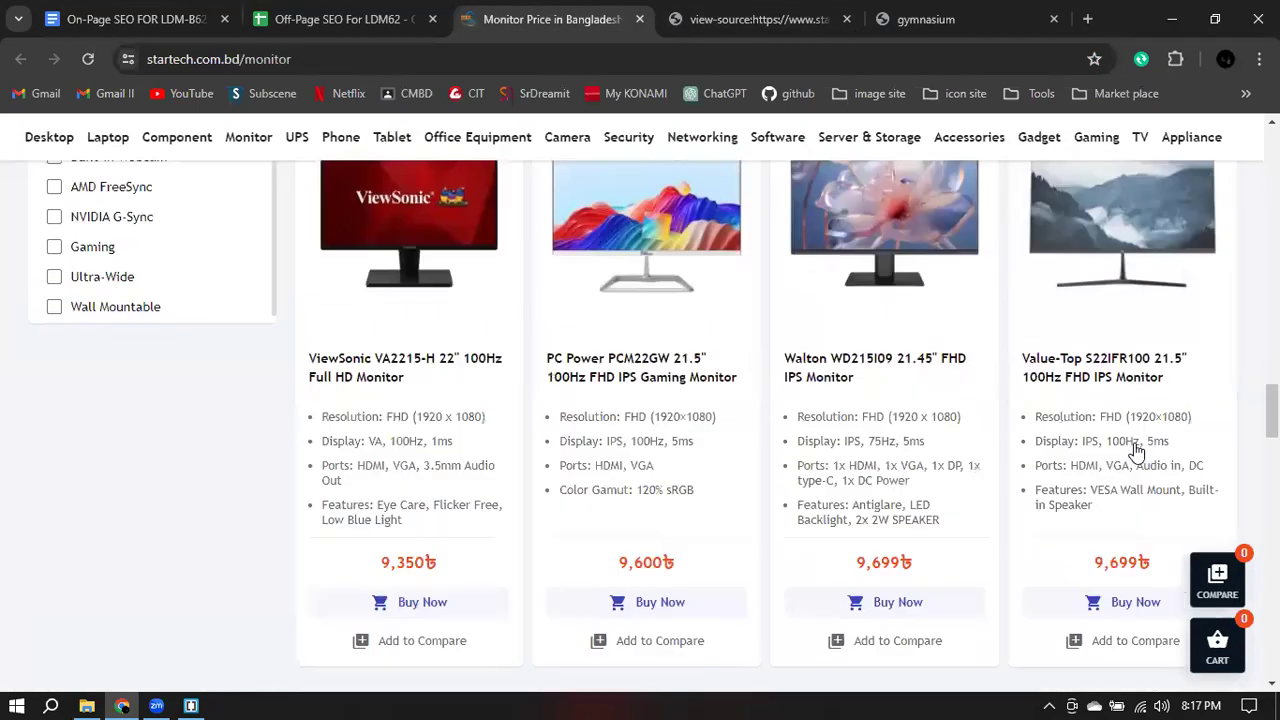
pyautogui.scroll(-8, 1137, 452)
pyautogui.scroll(4, 906, 506)
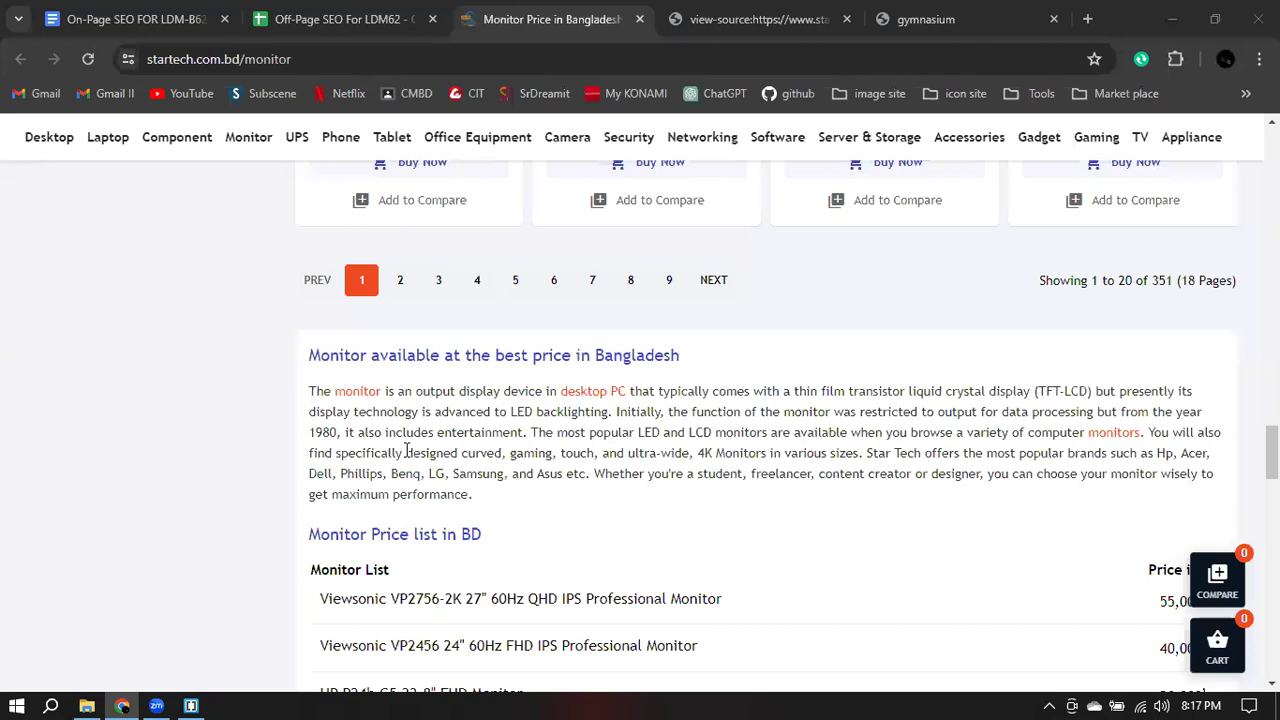
pyautogui.moveTo(310, 390); pyautogui.dragTo(506, 509)
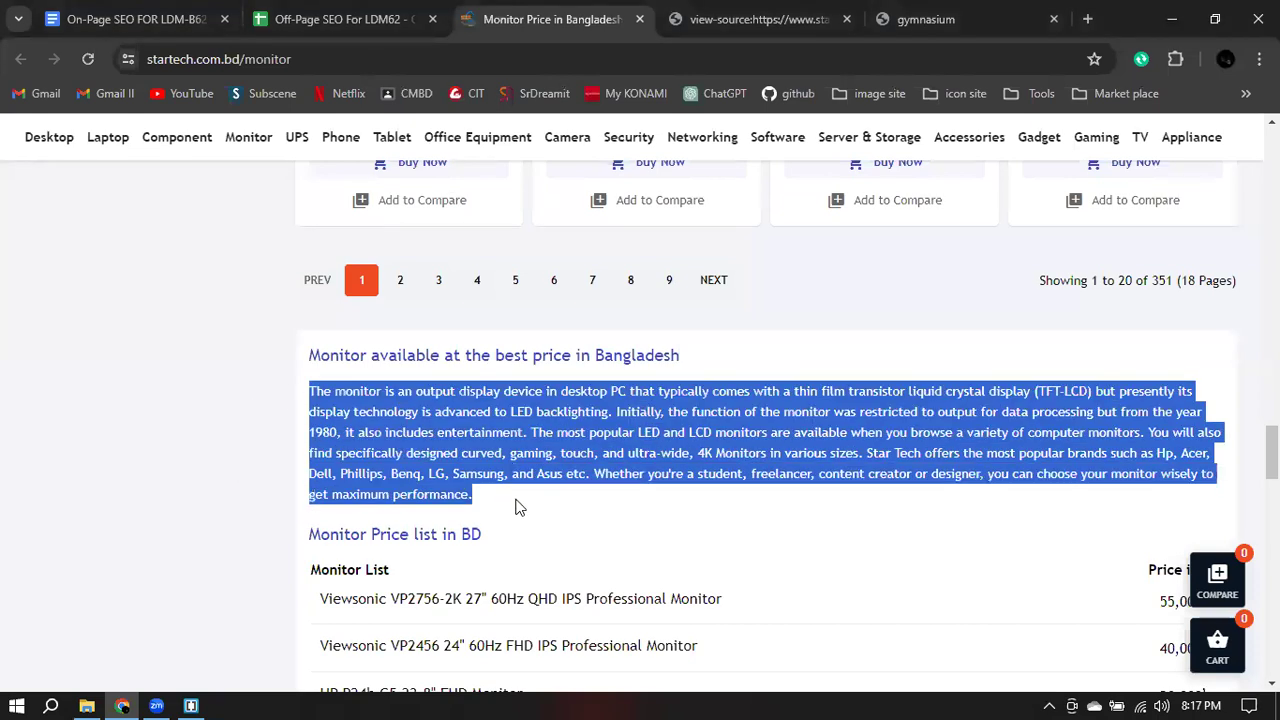
pyautogui.click(451, 409)
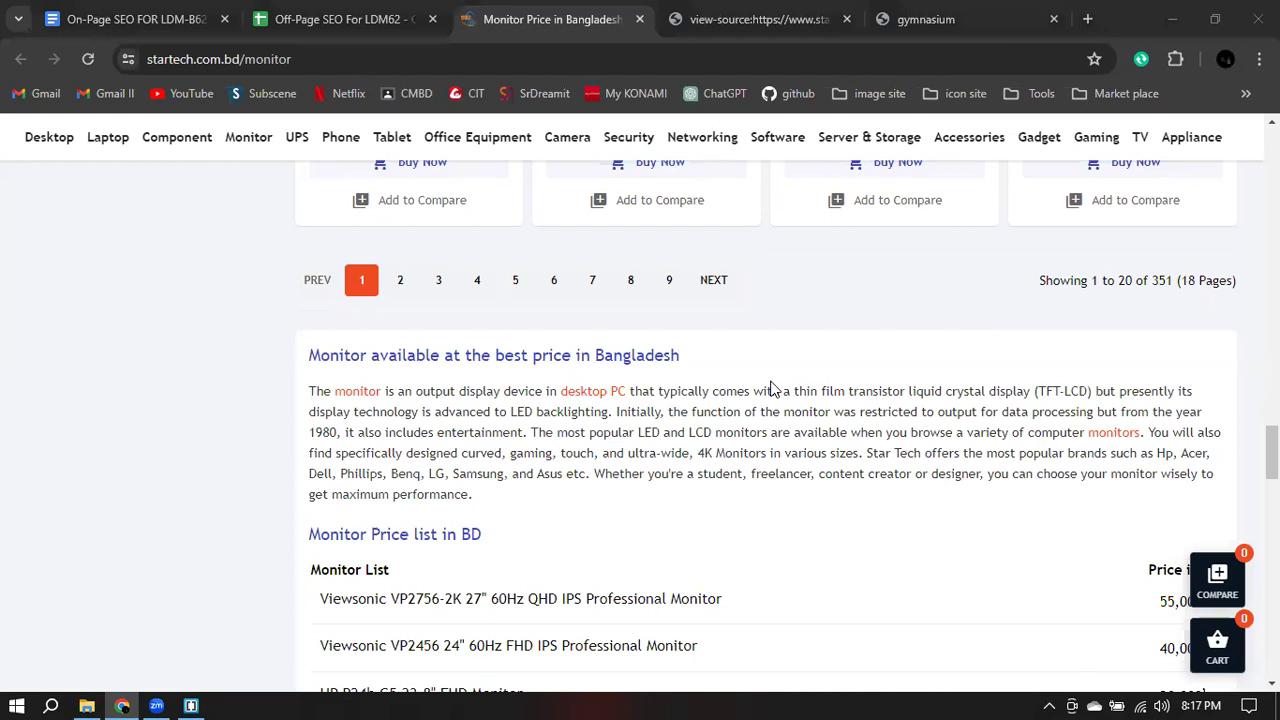
# - Open a2zbookmarking.com and yellowpages.com in separate new browser tabs
pyautogui.click(1089, 21)
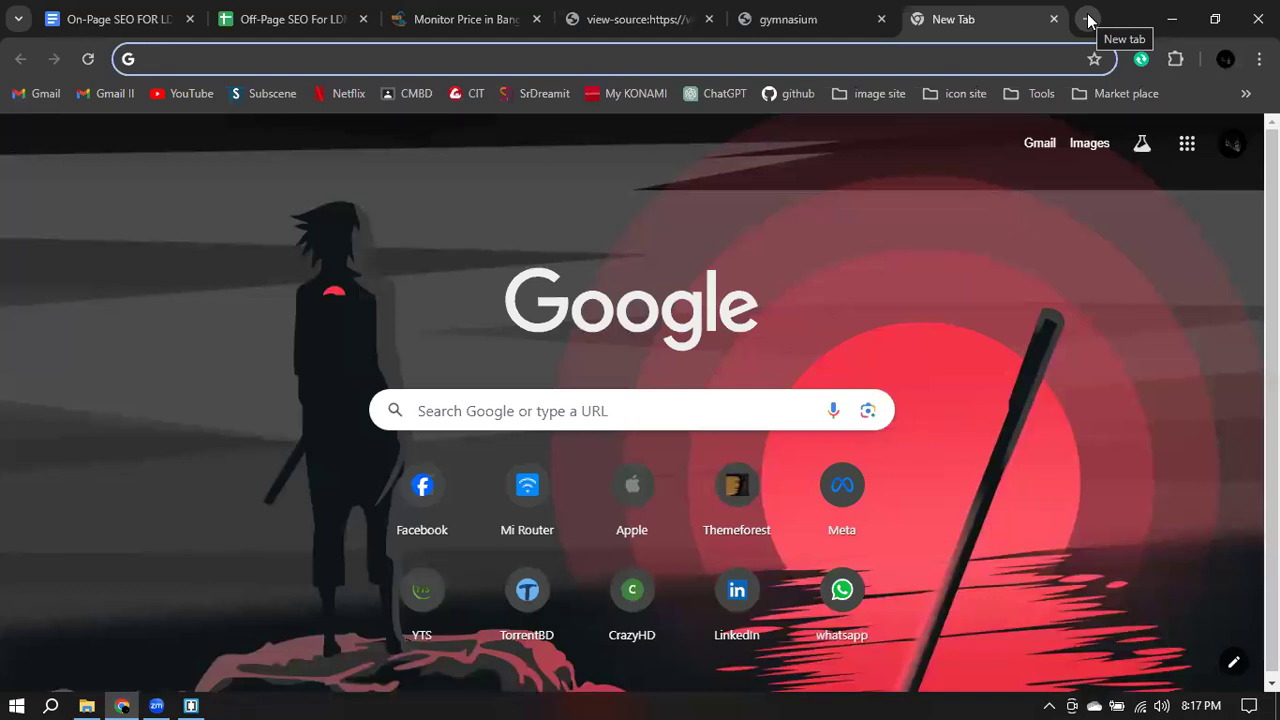
pyautogui.write('a2zbookmarking.com')
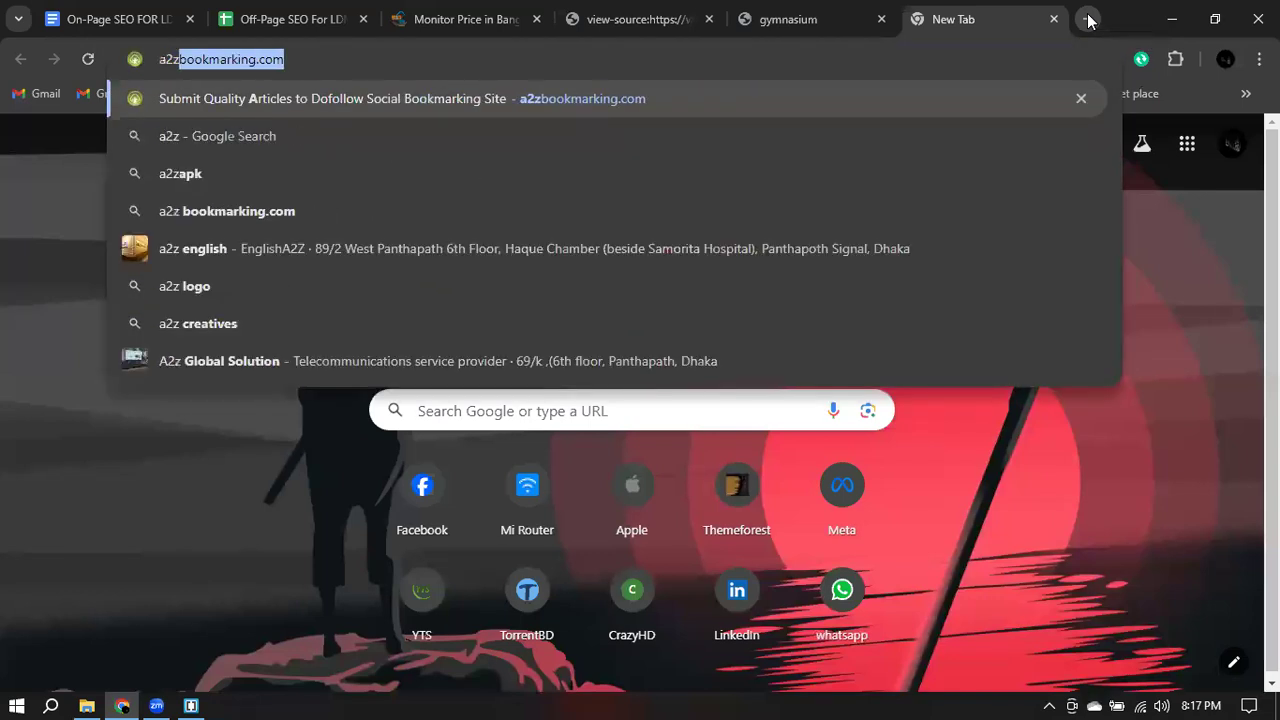
pyautogui.press('Return')
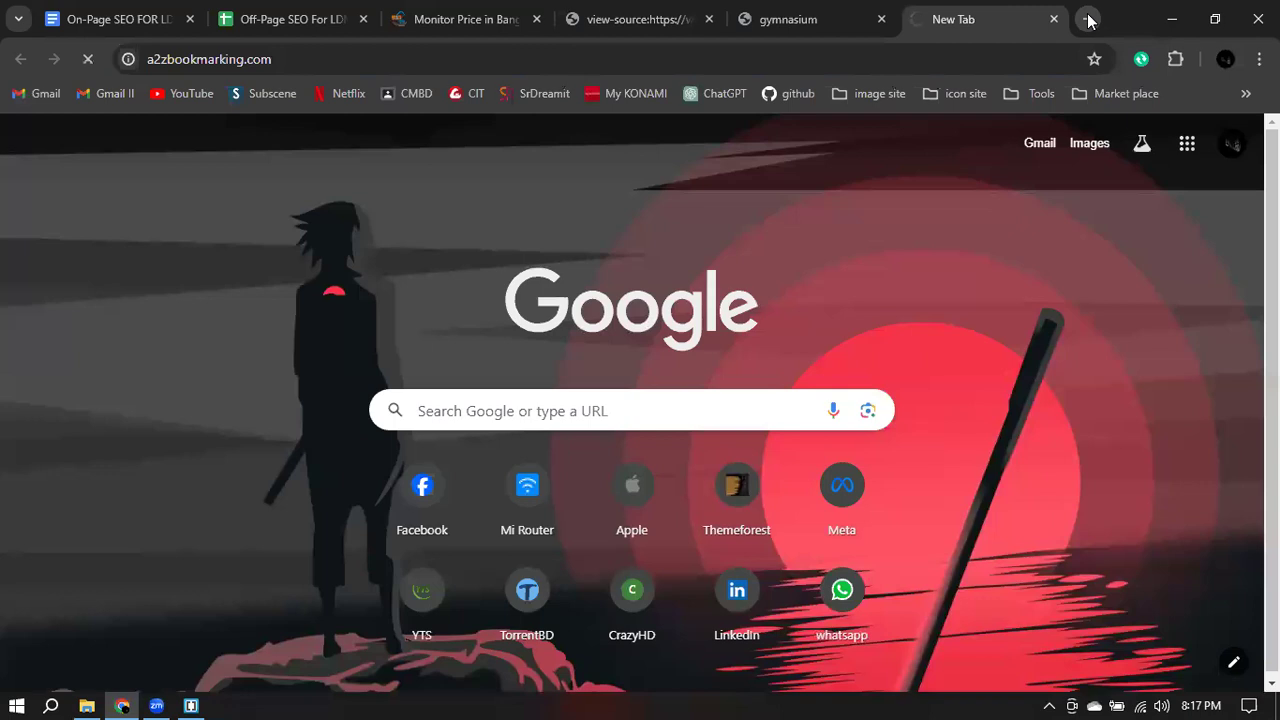
pyautogui.click(1088, 20)
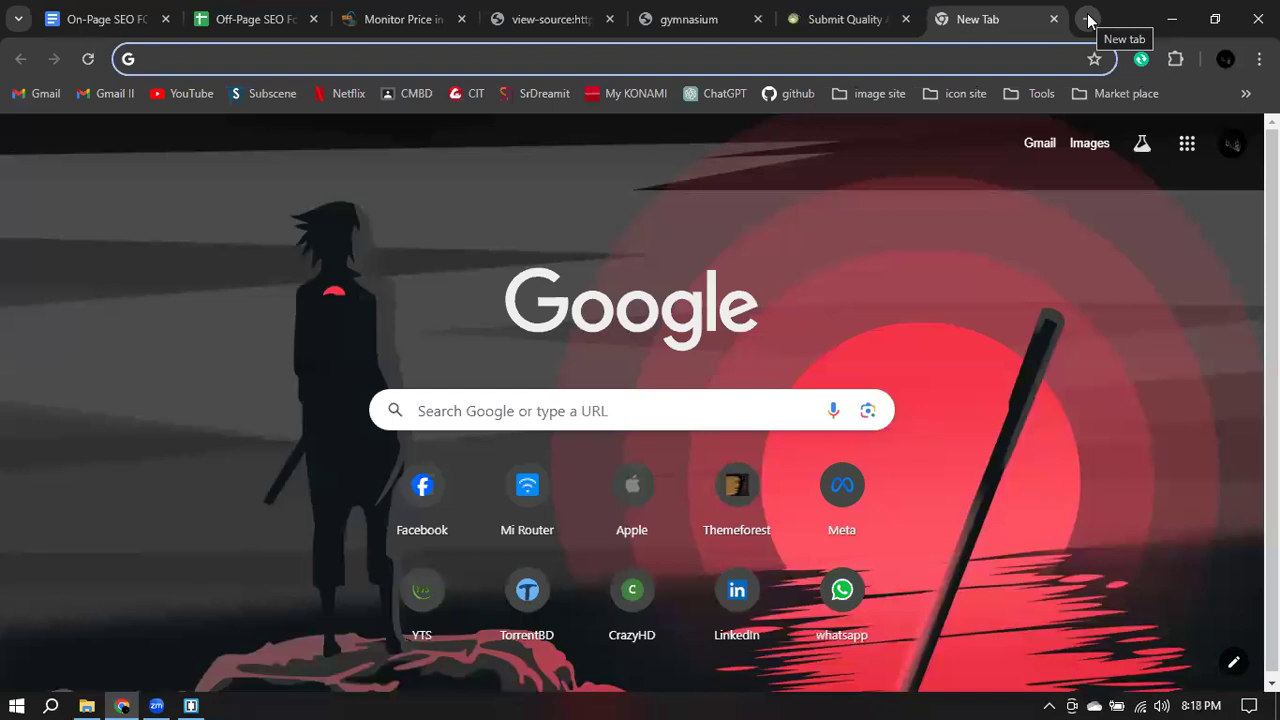
pyautogui.write('yello')
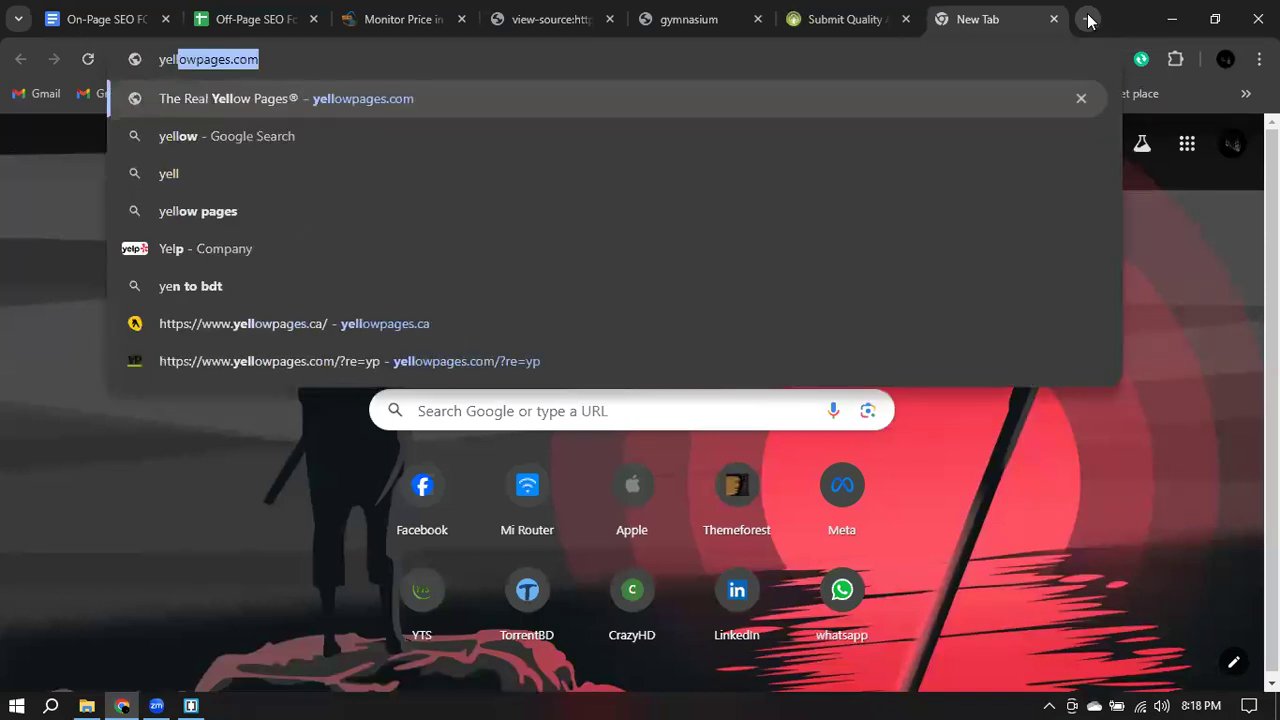
pyautogui.press('Return')
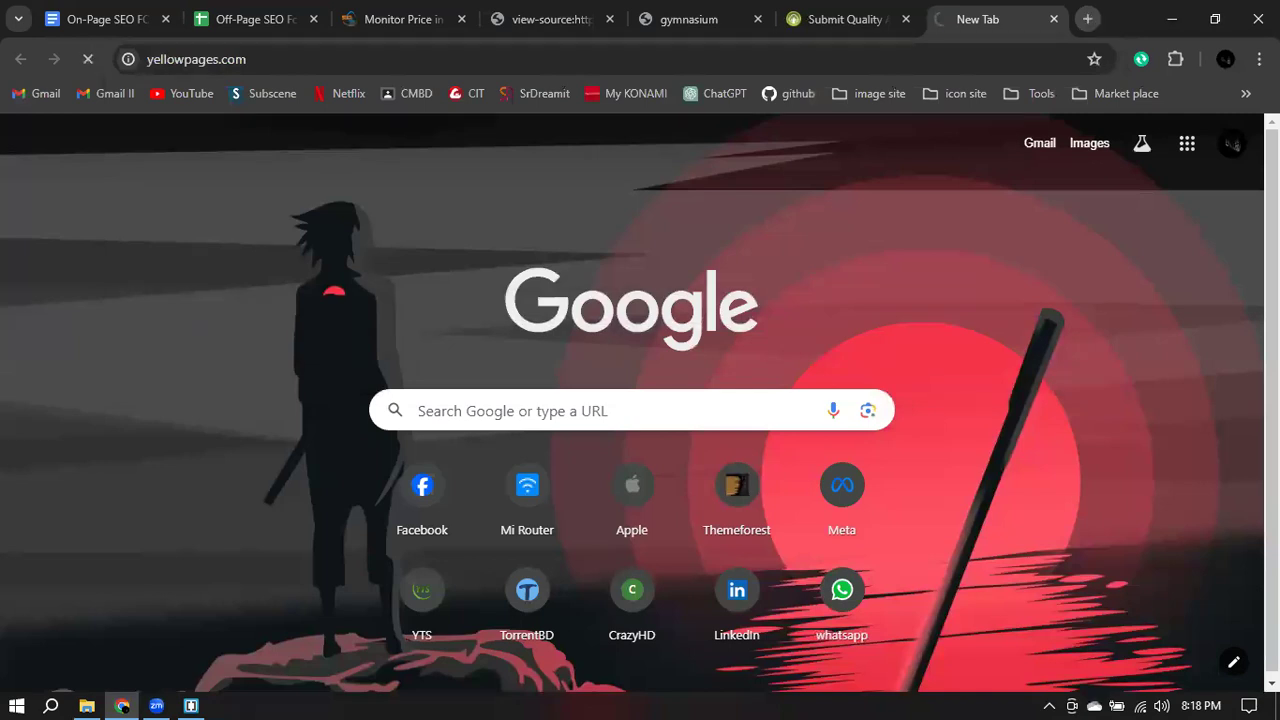
# - Open yelp.com and medium.com in separate new browser tabs
pyautogui.click(1094, 24)
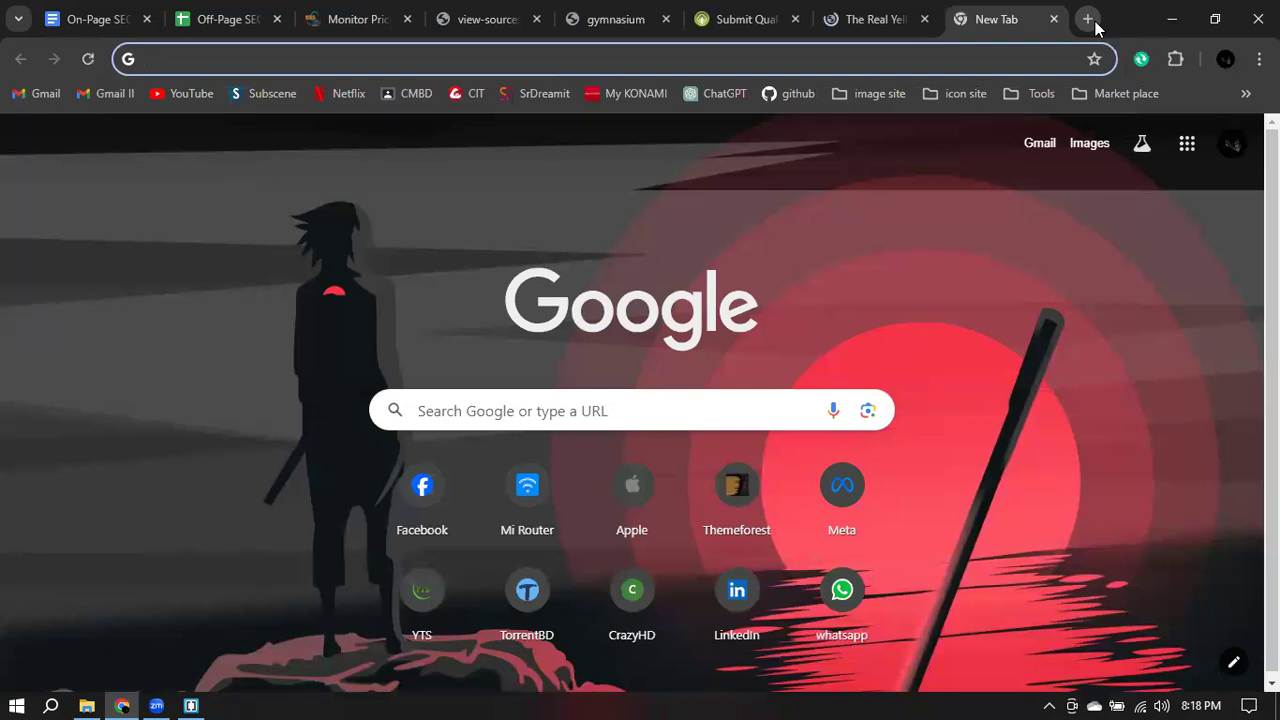
pyautogui.write('yelp')
pyautogui.press('Return')
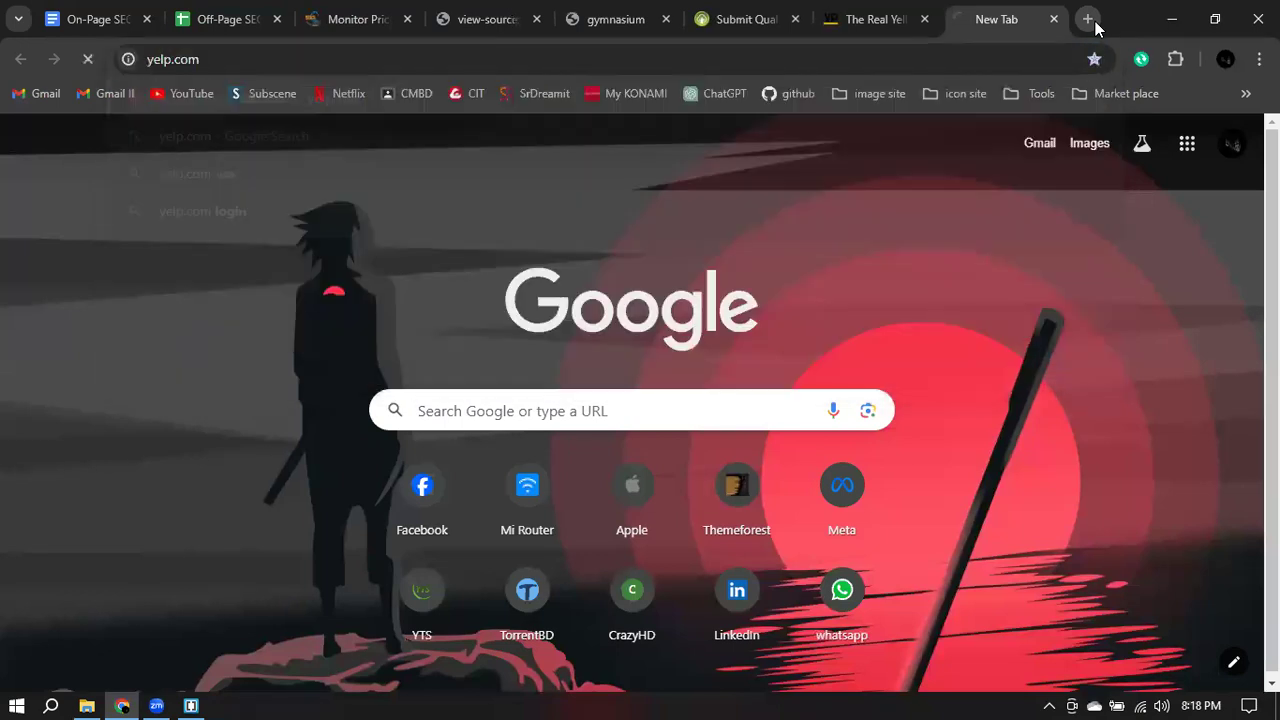
pyautogui.click(1095, 22)
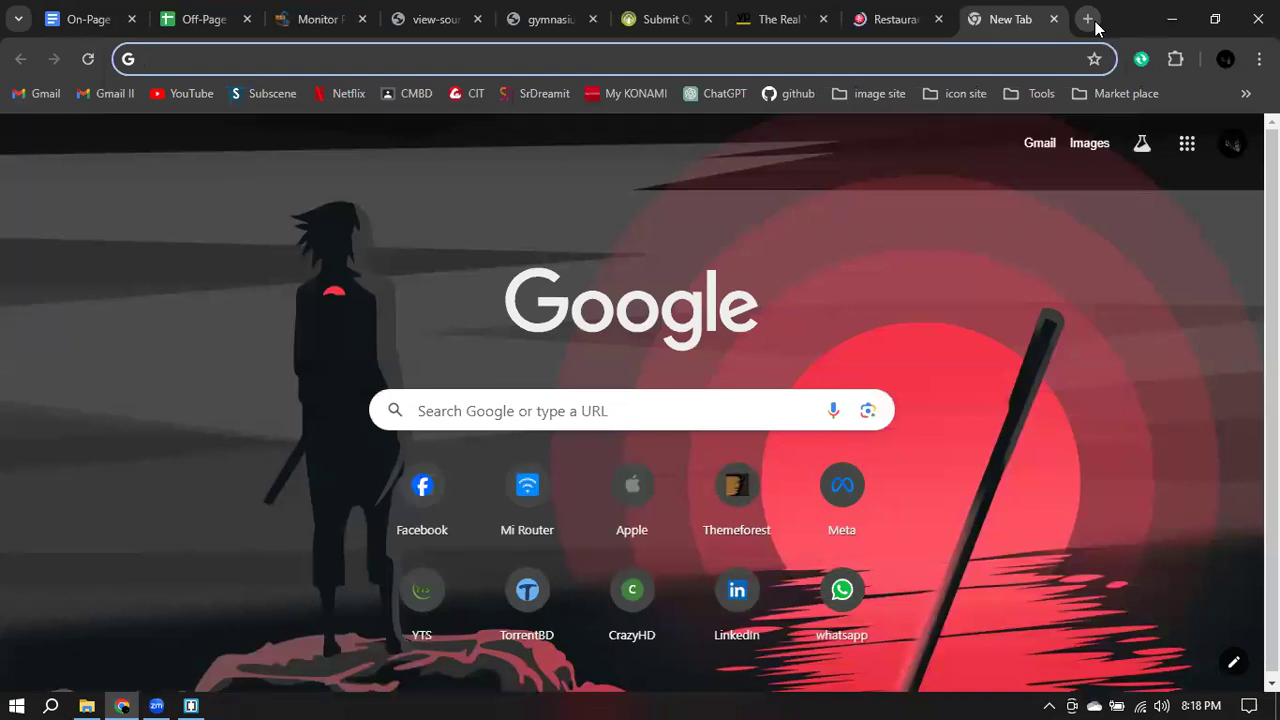
pyautogui.write('medium.com')
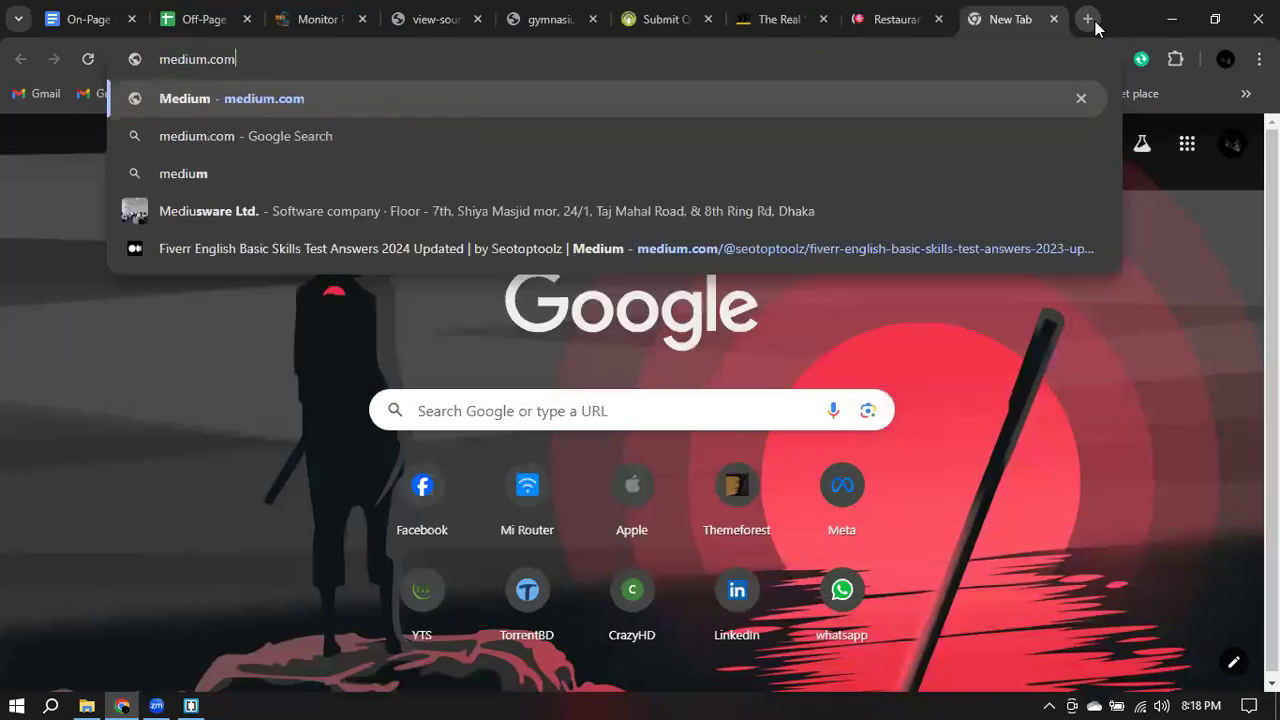
pyautogui.press('Return')
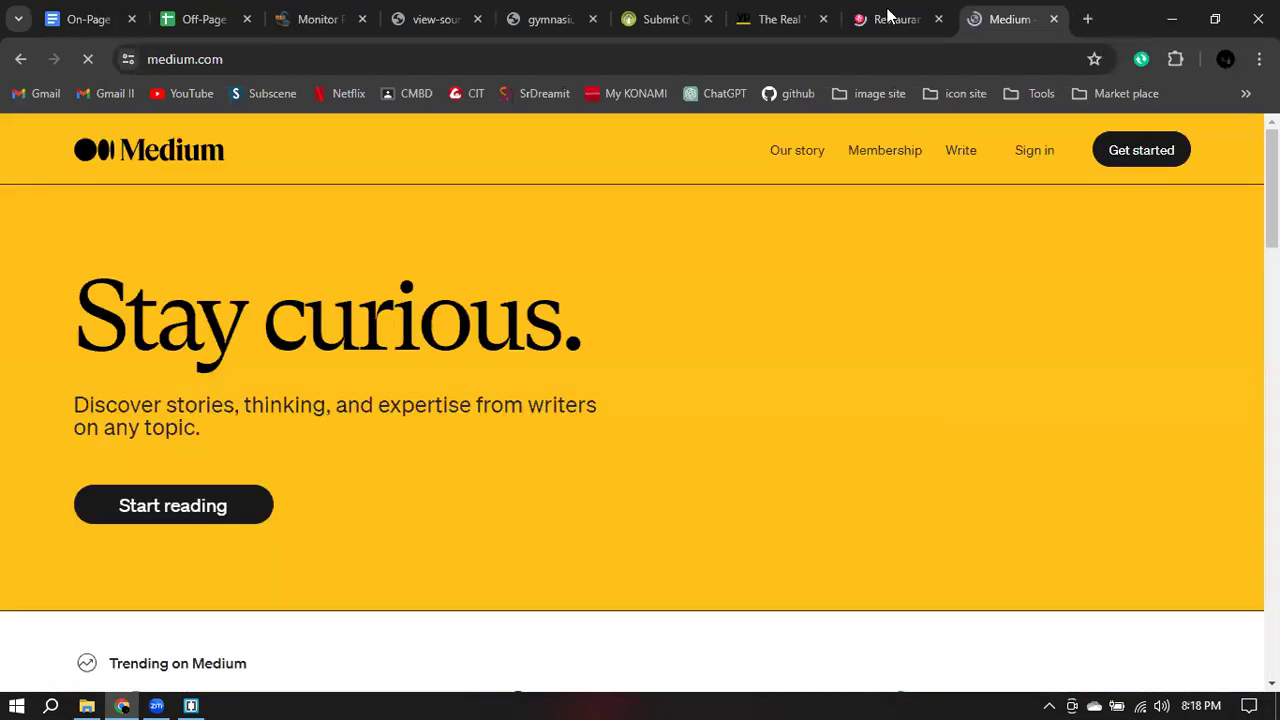
# - Look through the opened Yelp and Yellow Pages sites and return to the A2Z Bookmarking home page
pyautogui.click(858, 18)
pyautogui.click(795, 18)
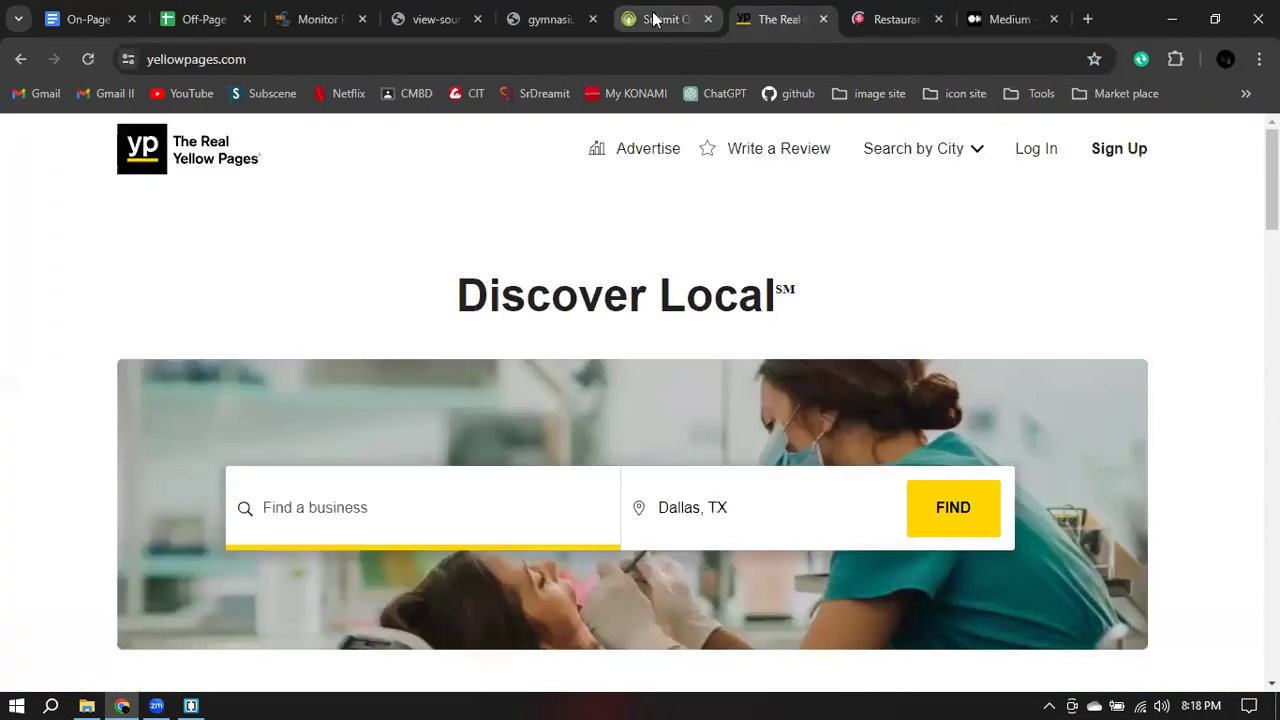
pyautogui.click(680, 19)
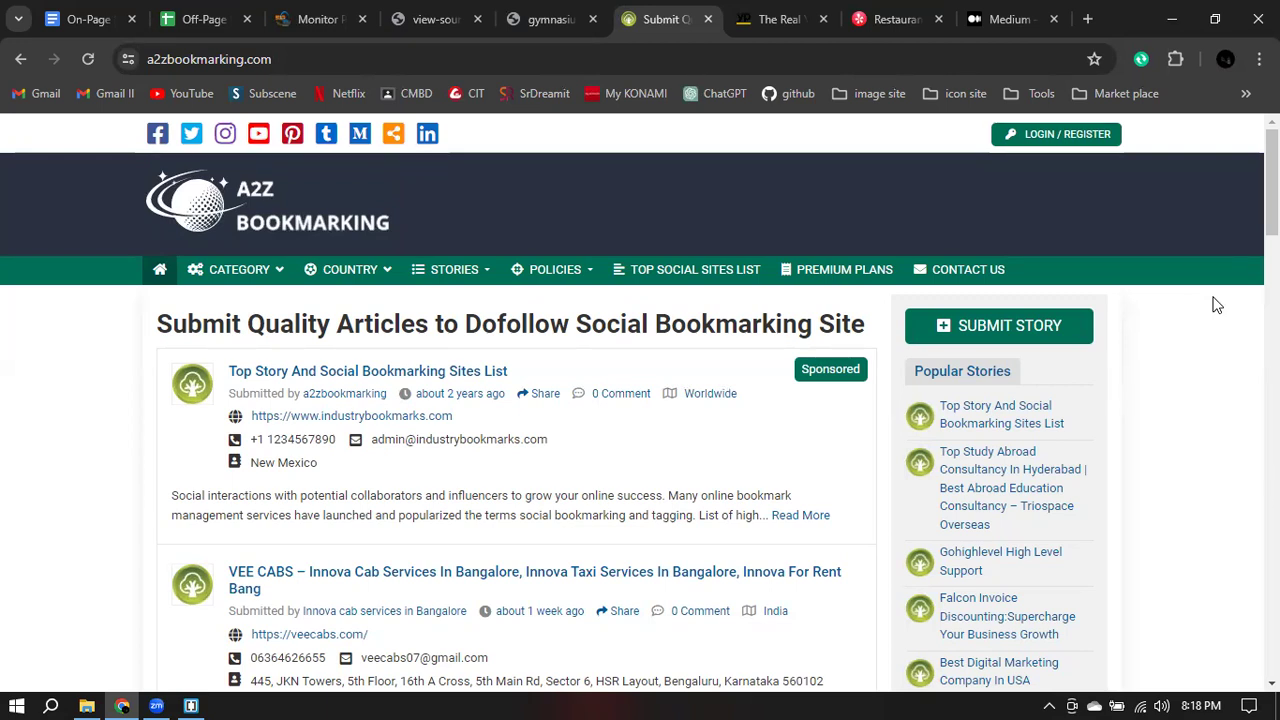
pyautogui.rightClick(1245, 308)
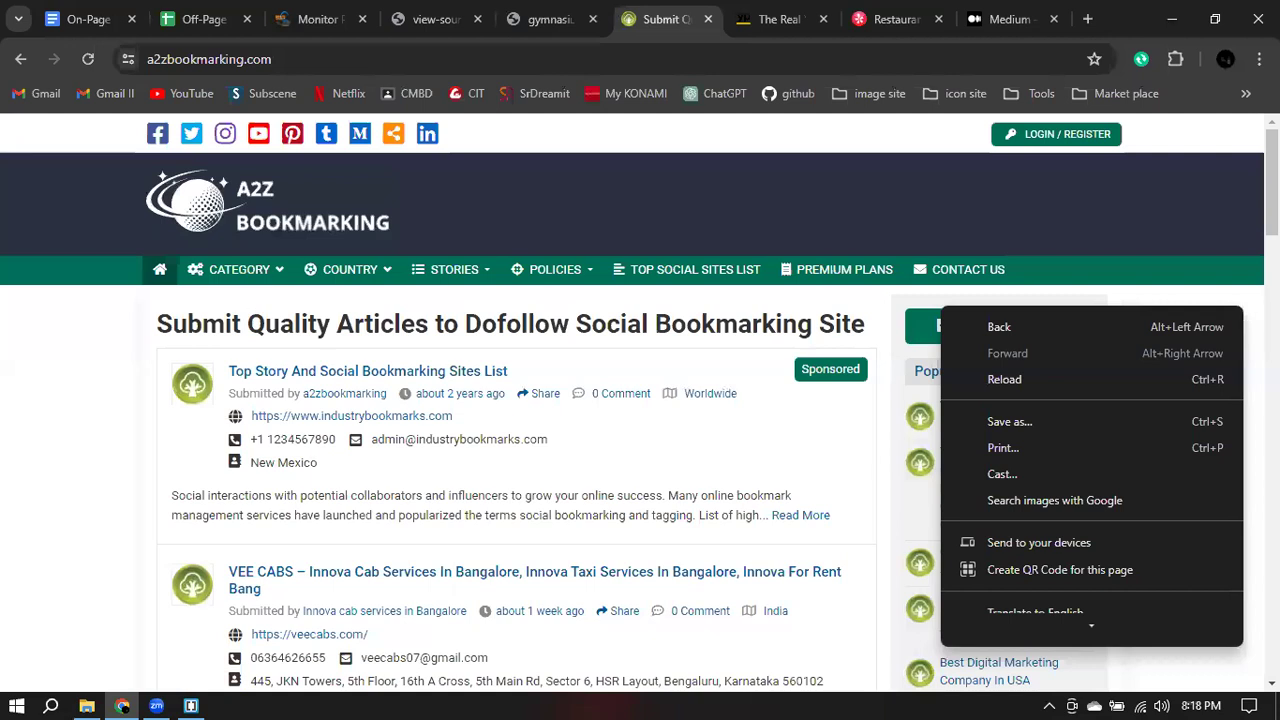
pyautogui.press('Escape')
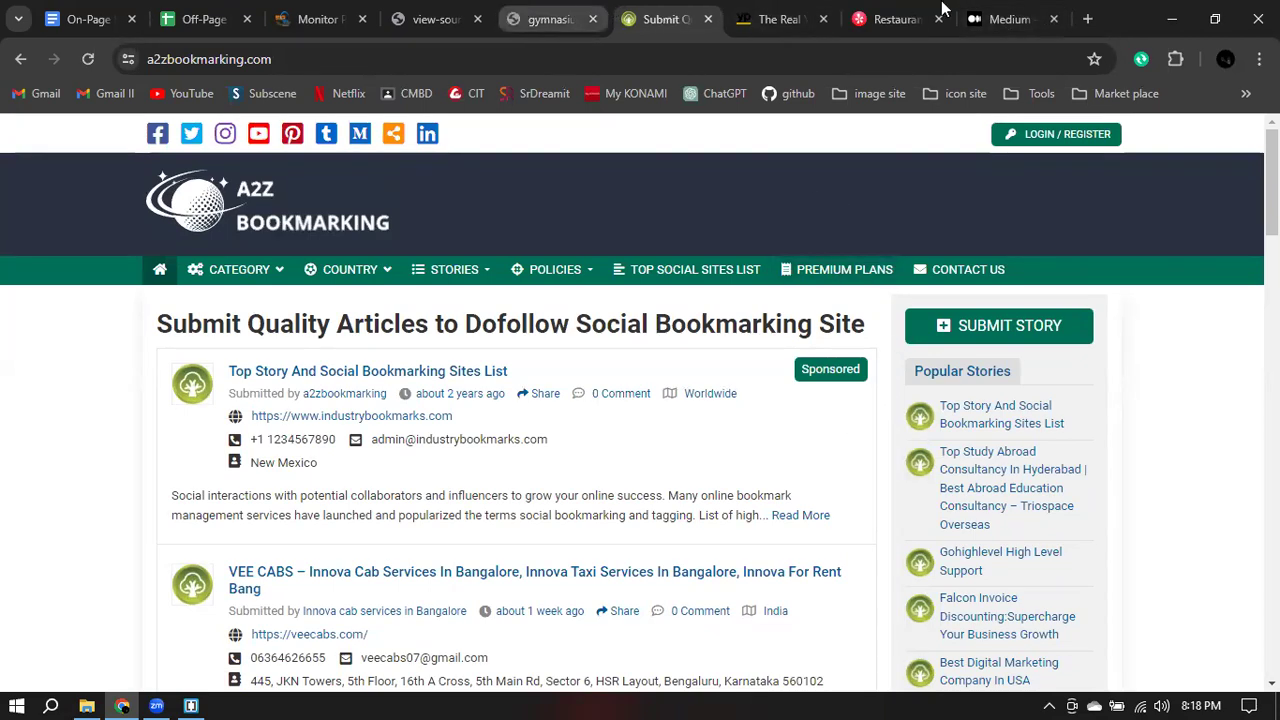
# - Launch Word and open the recent document SEO Keyword Res.docx
pyautogui.click(50, 703)
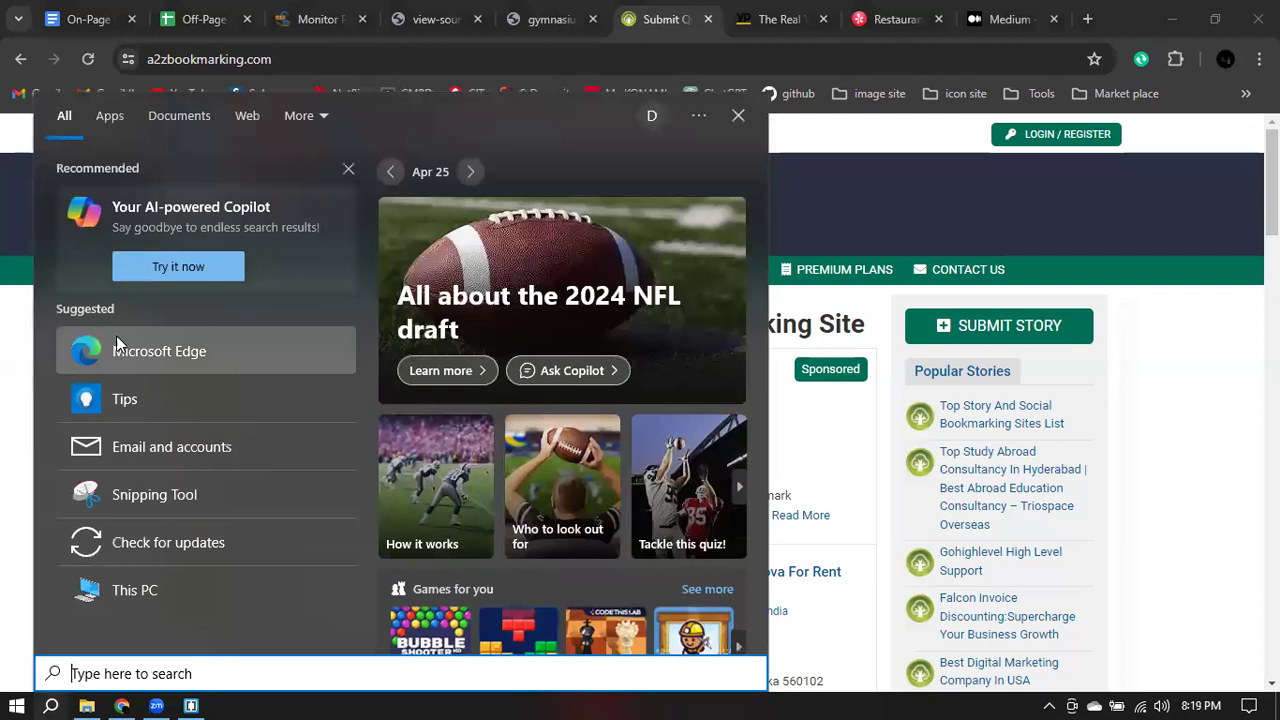
pyautogui.click(99, 118)
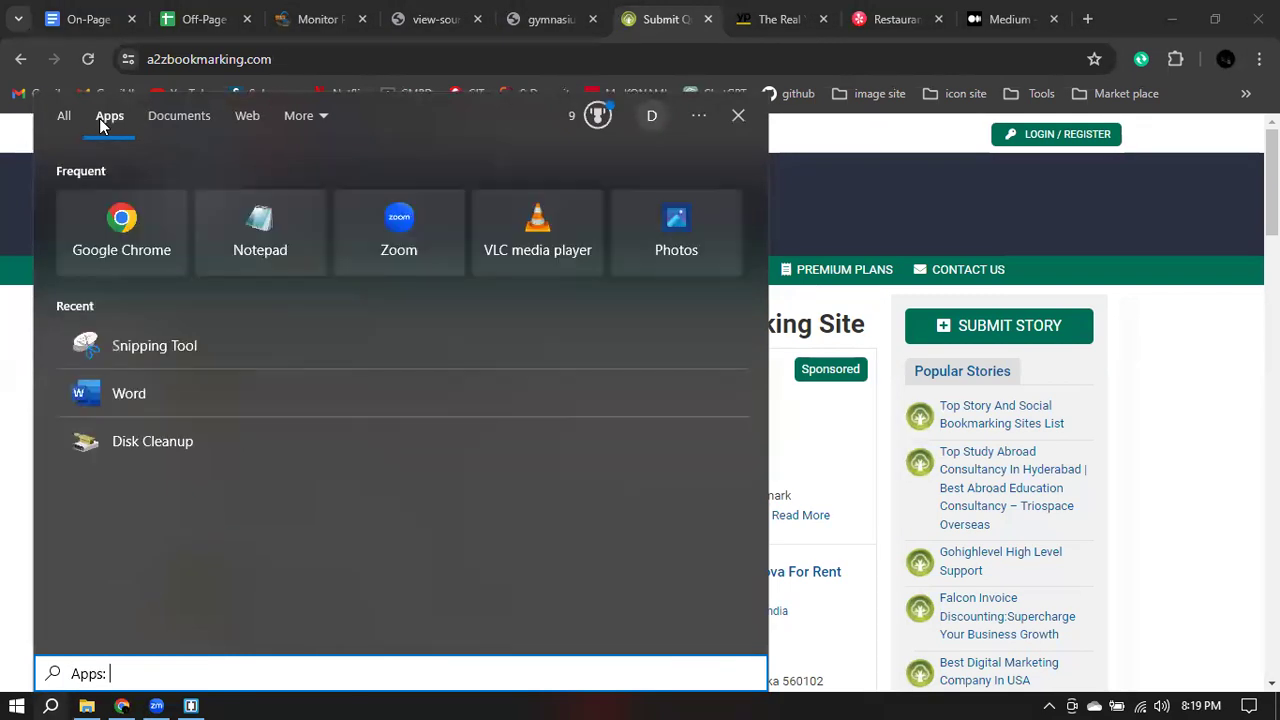
pyautogui.click(140, 393)
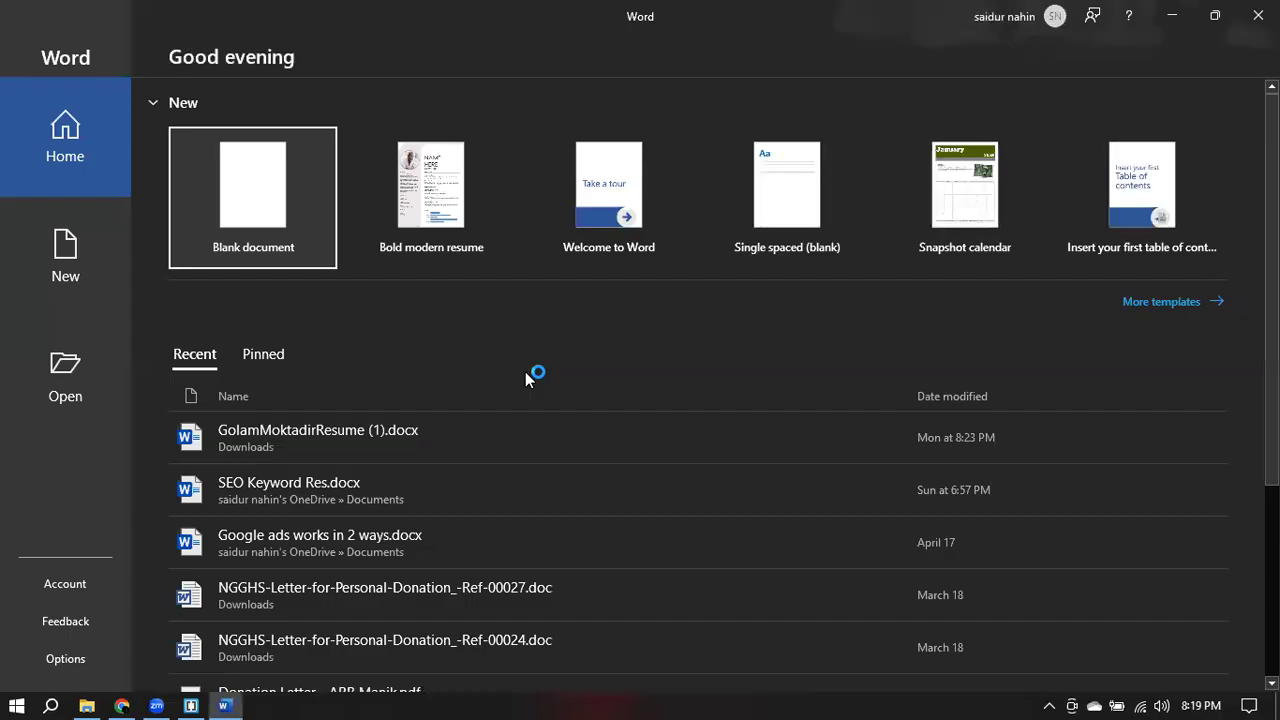
pyautogui.click(272, 490)
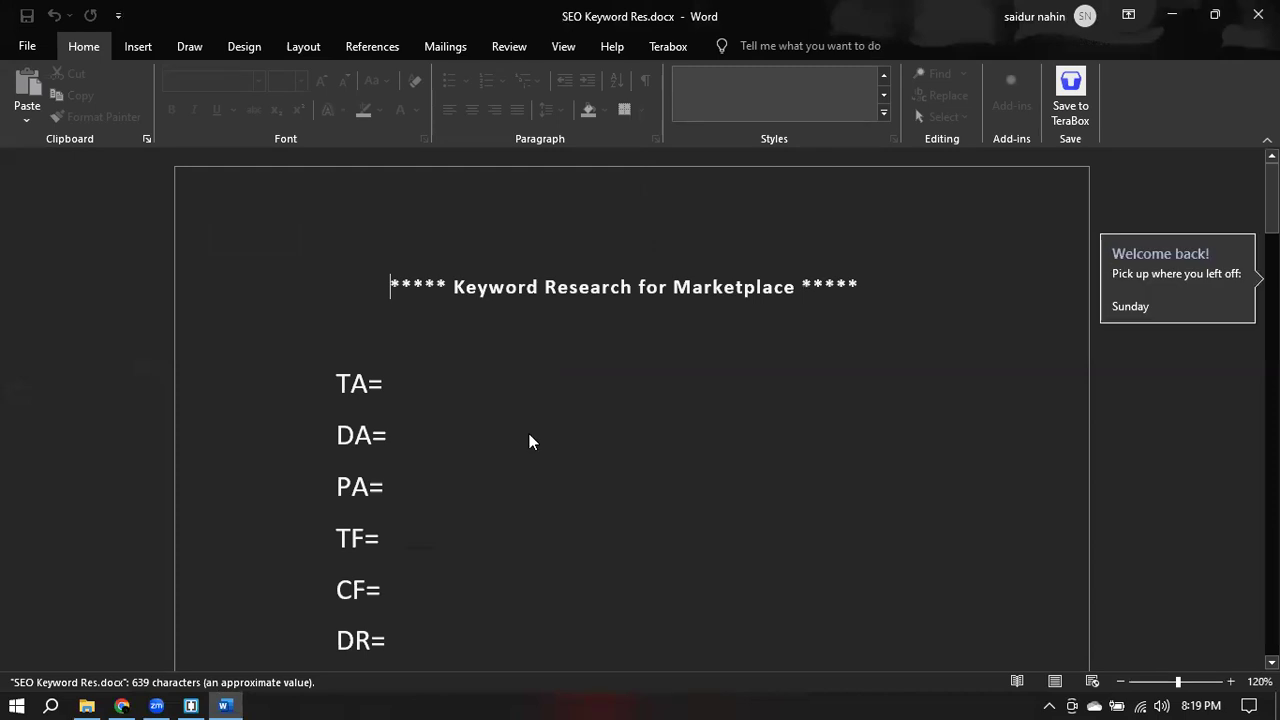
# - Find the Off-page SEO section, dismiss the pop-up window, and examine the do follow and no follow link definitions
pyautogui.scroll(-4, 530, 434)
pyautogui.scroll(-15, 530, 434)
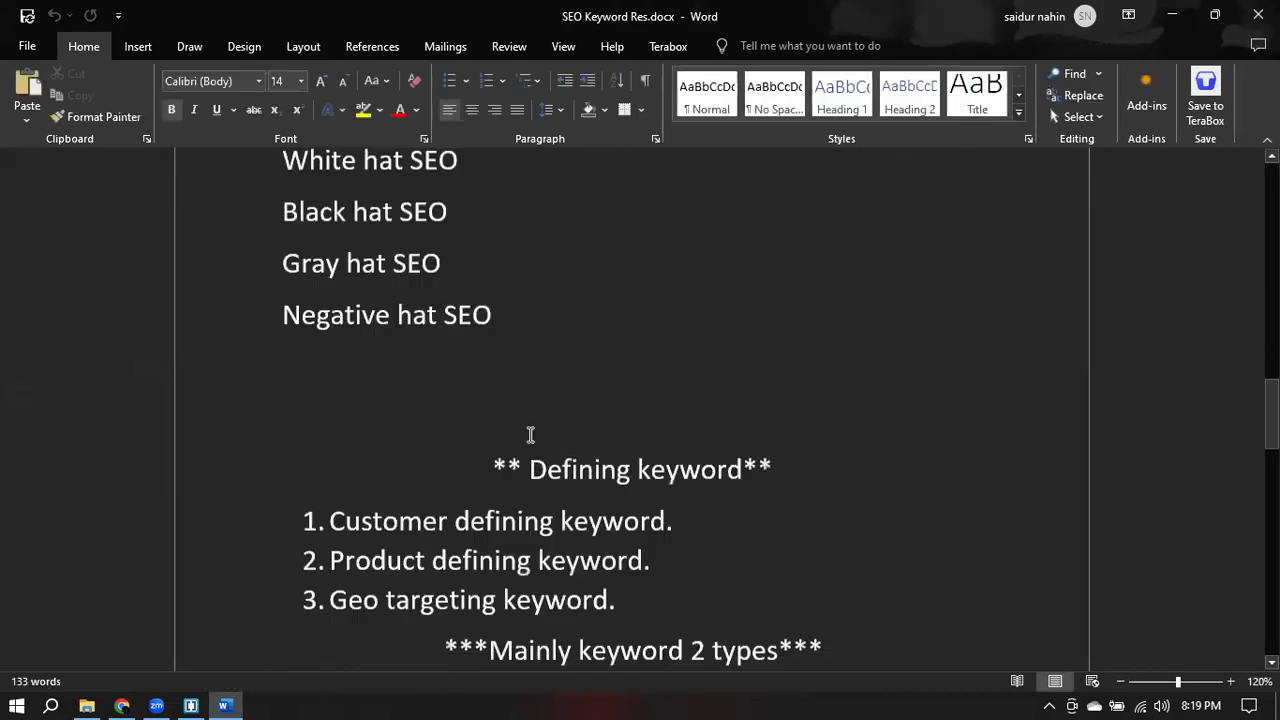
pyautogui.scroll(-12, 530, 434)
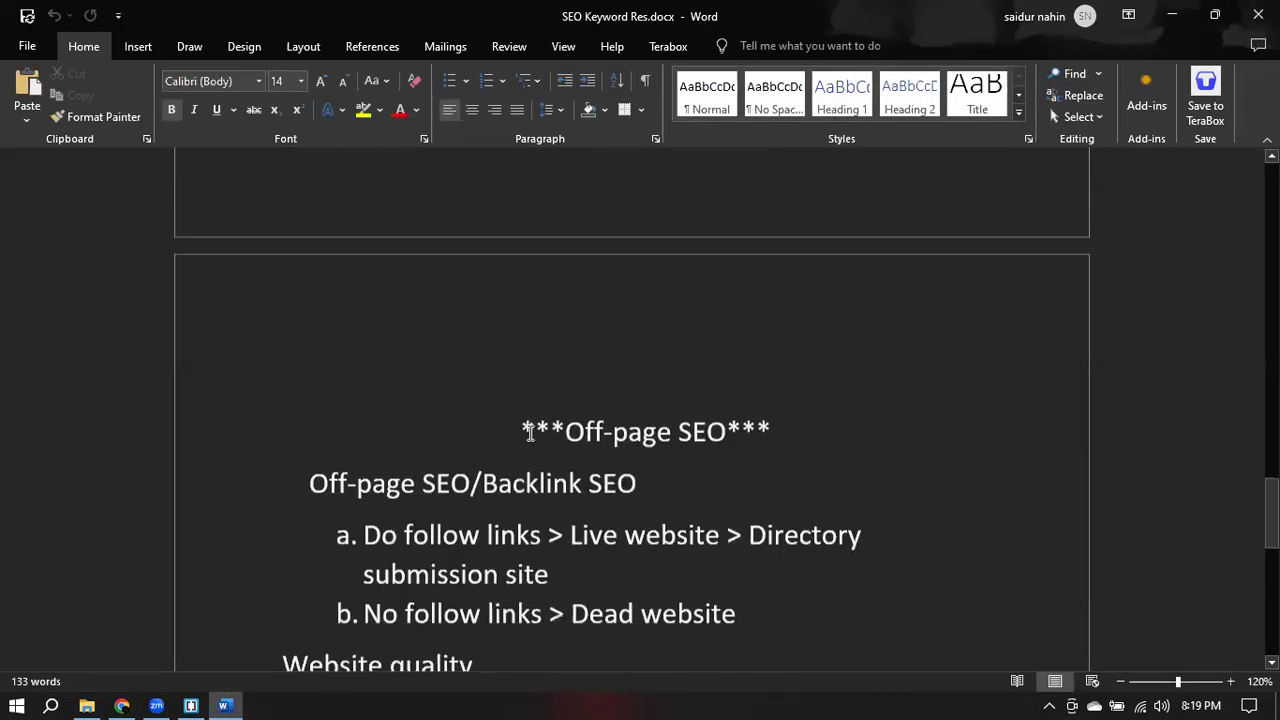
pyautogui.scroll(-1, 530, 434)
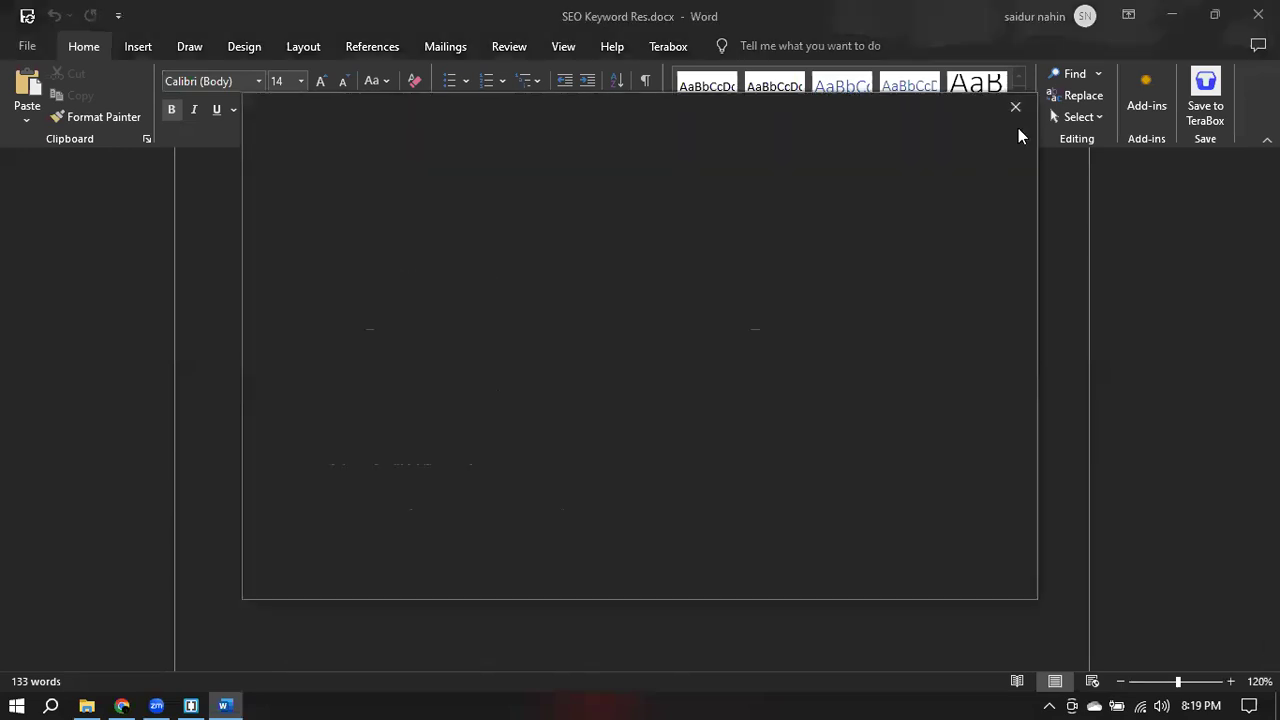
pyautogui.click(1012, 105)
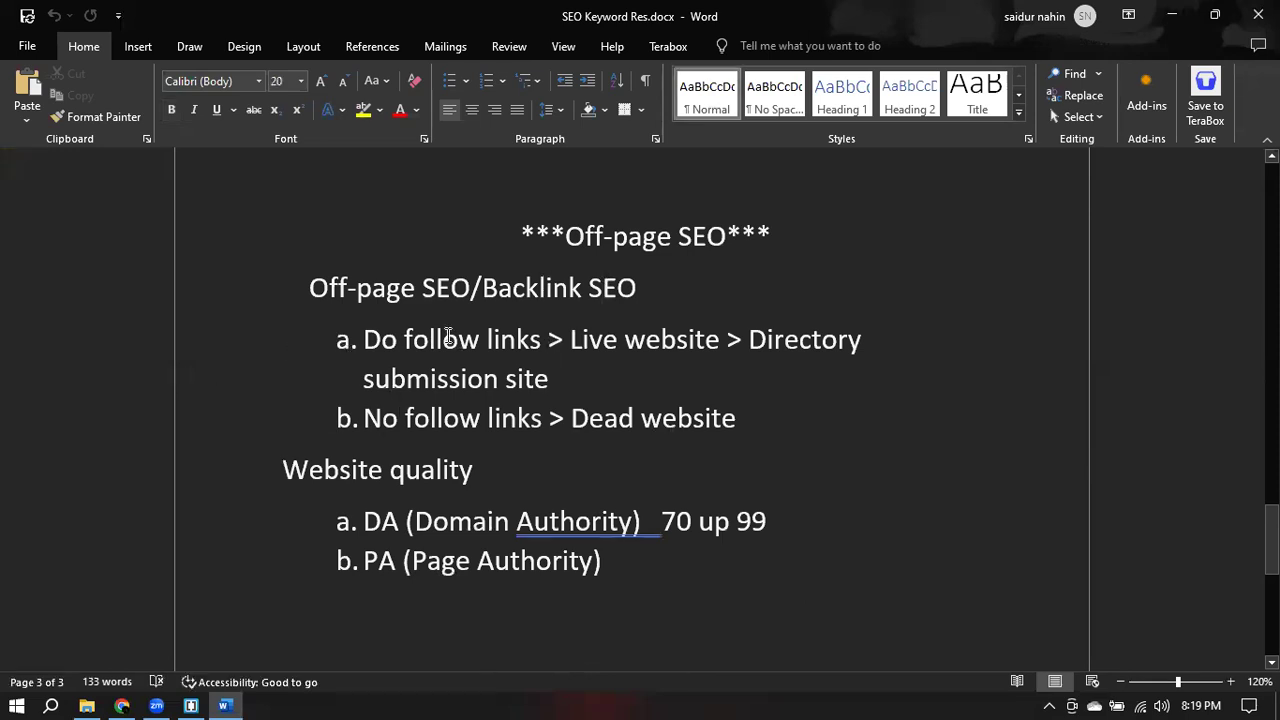
pyautogui.moveTo(566, 343); pyautogui.dragTo(749, 371)
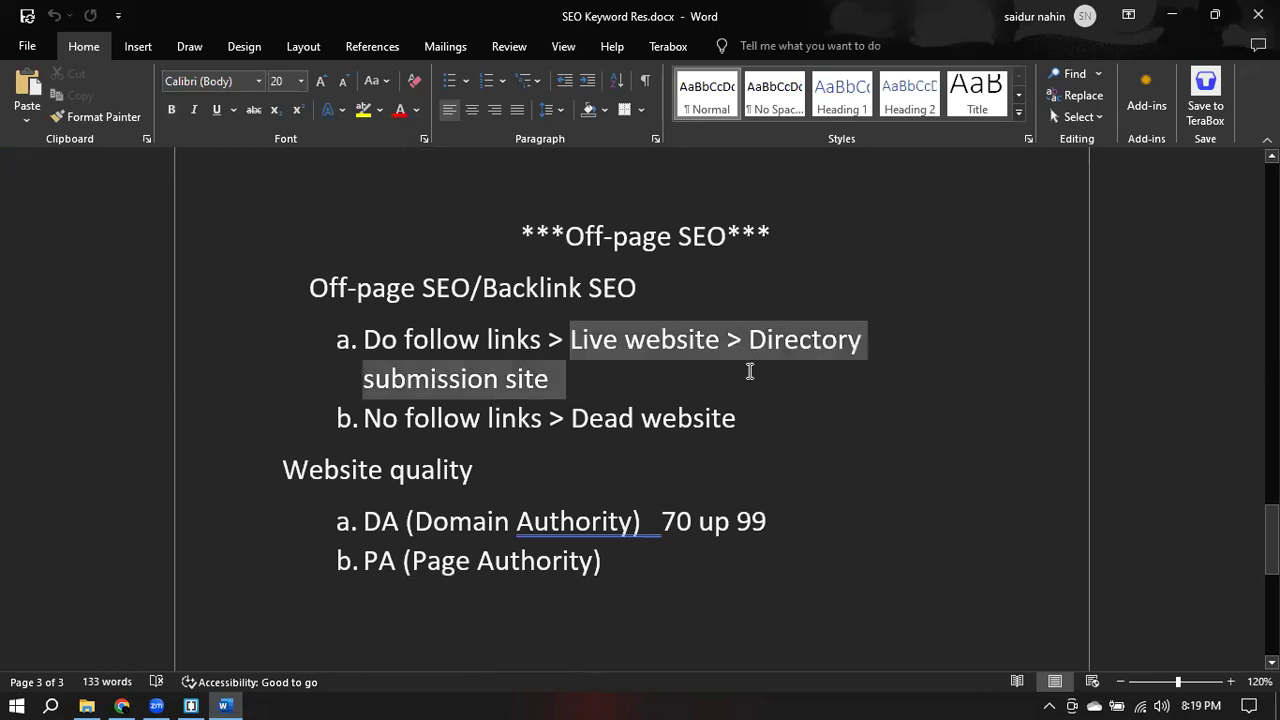
pyautogui.click(460, 420)
pyautogui.click(744, 430)
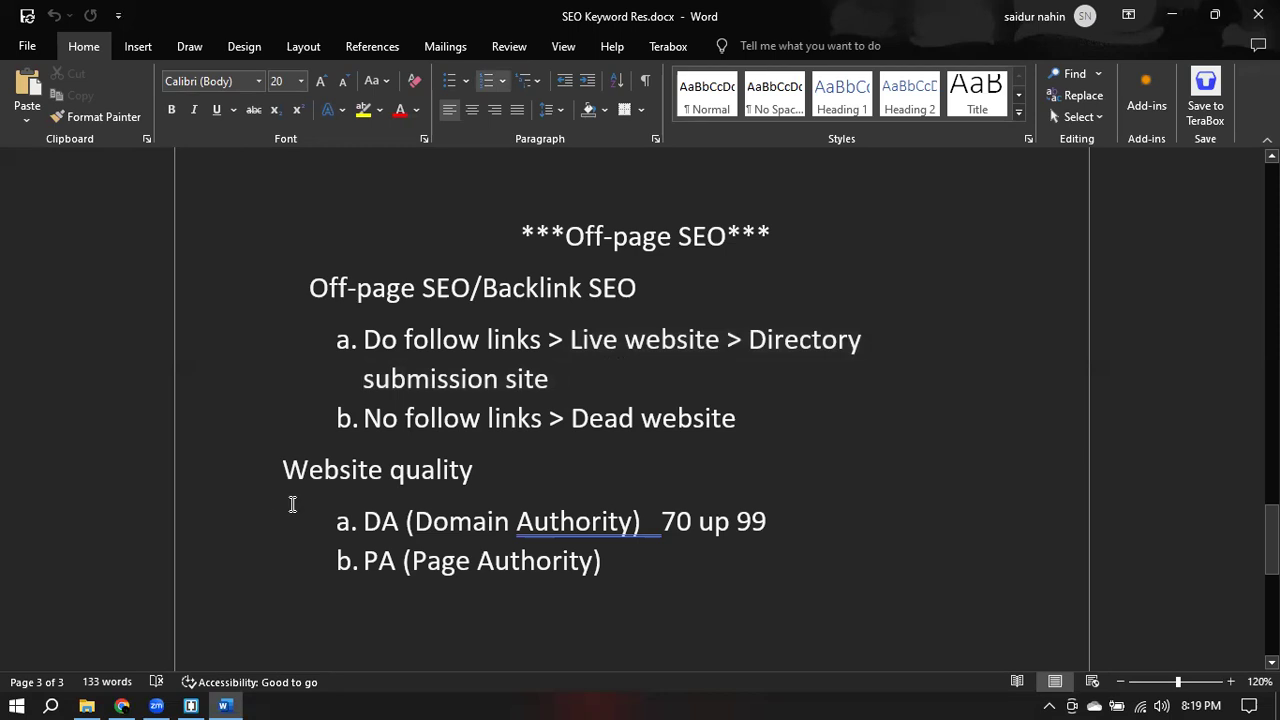
# - Review the DA and PA entries and the 70 up 99 range under Website quality, and return to the browser
pyautogui.click(355, 520)
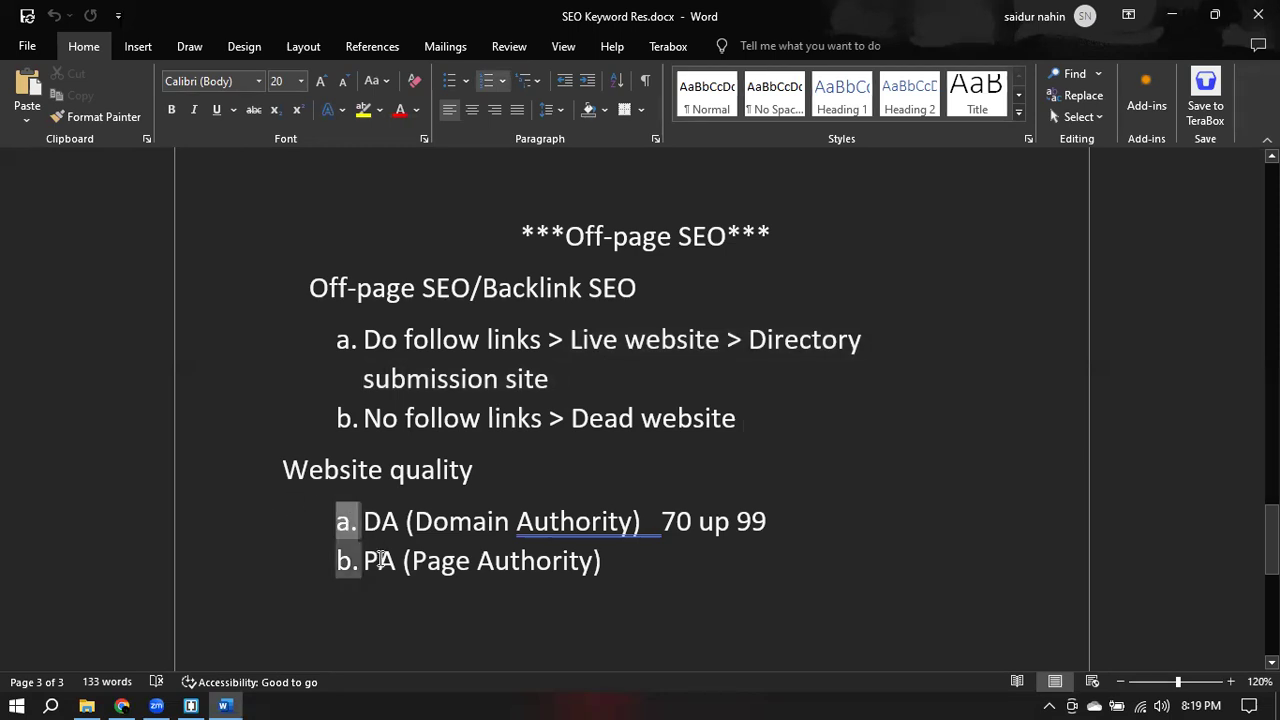
pyautogui.click(380, 560)
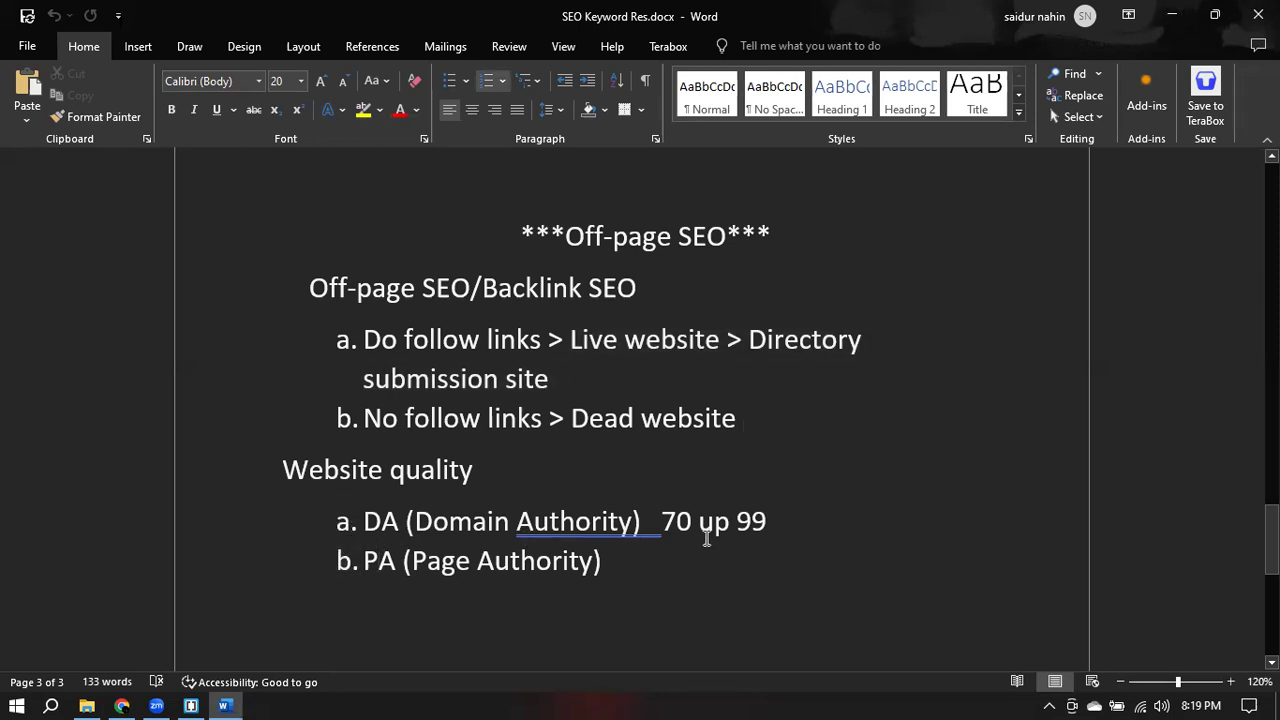
pyautogui.moveTo(662, 521); pyautogui.dragTo(766, 523)
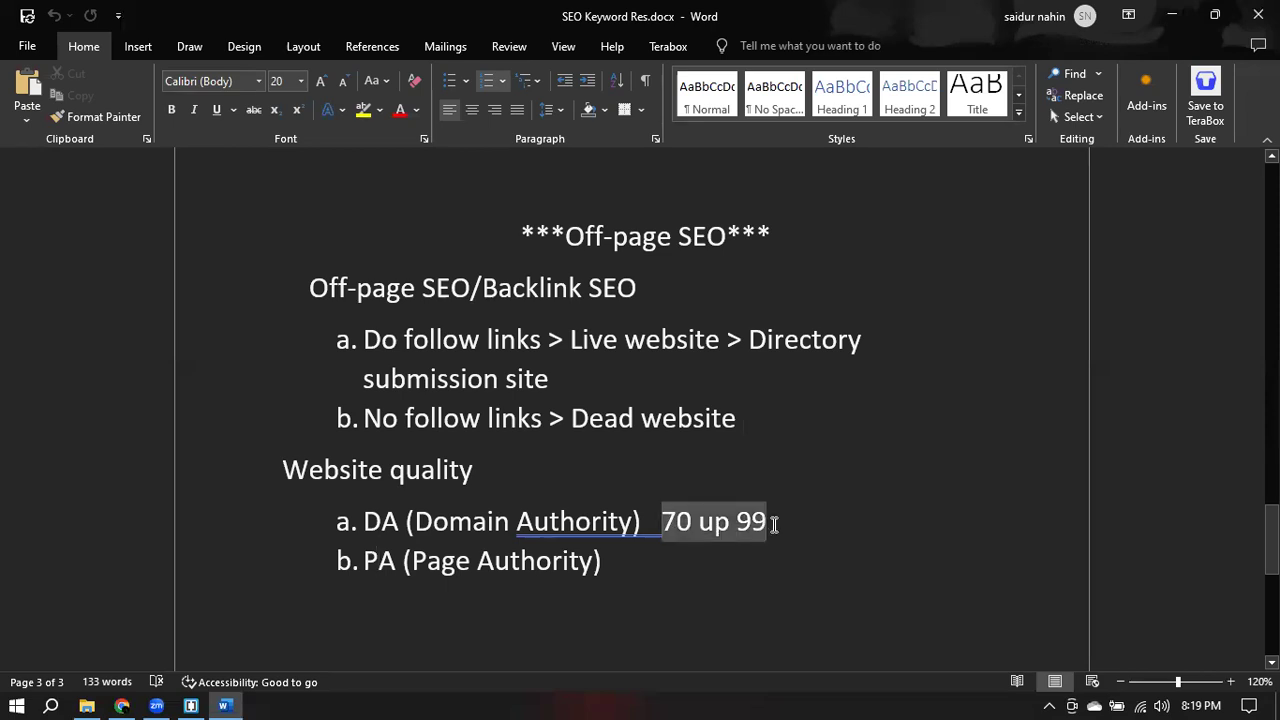
pyautogui.click(864, 524)
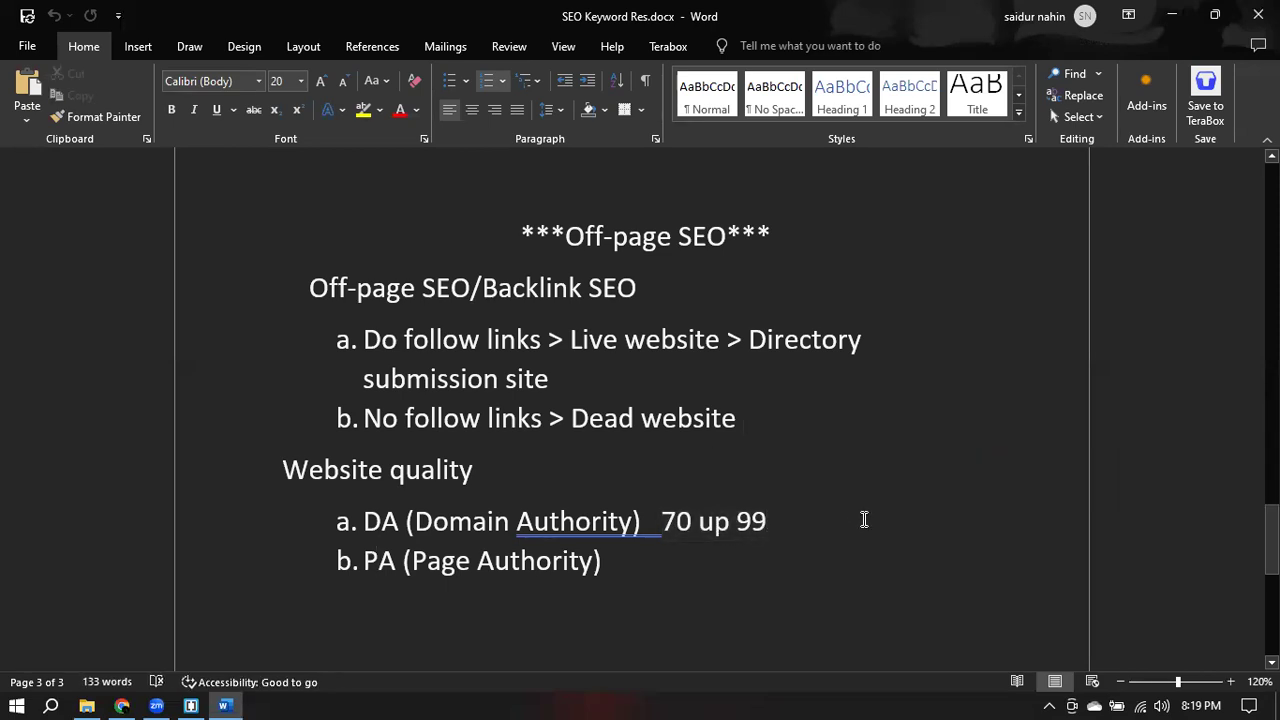
pyautogui.click(645, 562)
pyautogui.click(1168, 22)
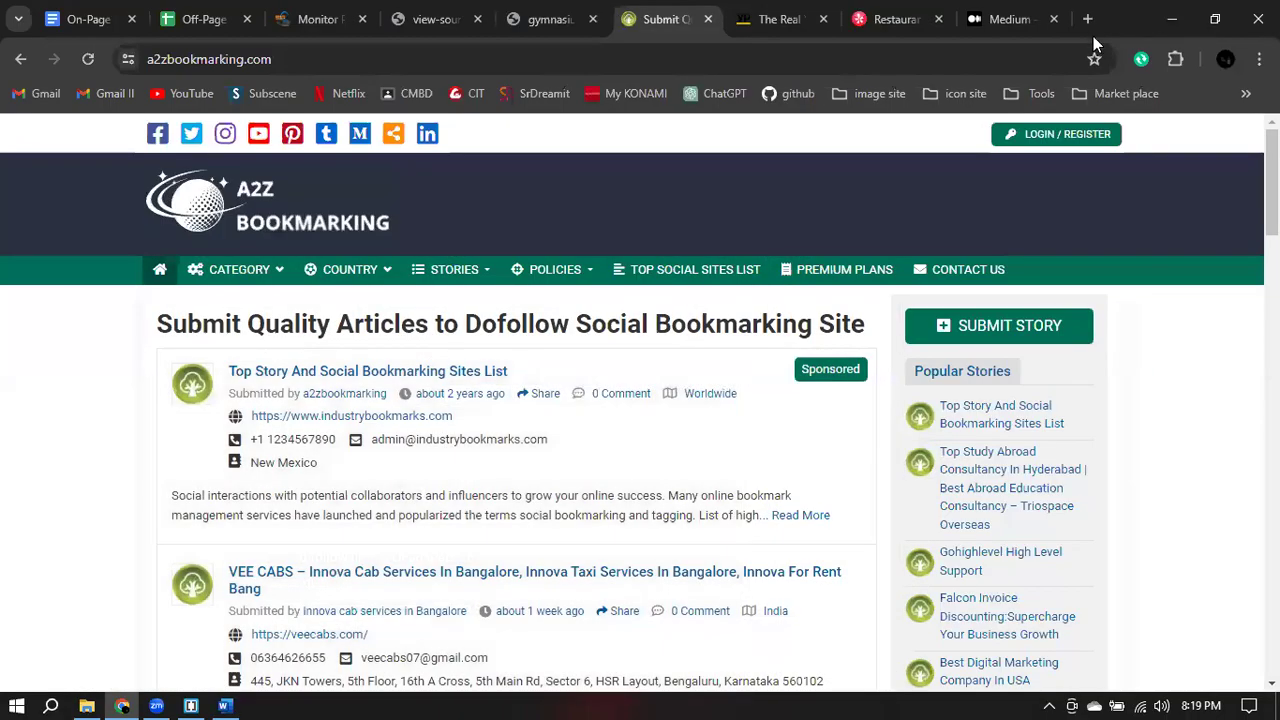
# - Search Google in a new browser tab for "do follow links site for usa", using the corrected spelling
pyautogui.click(1087, 18)
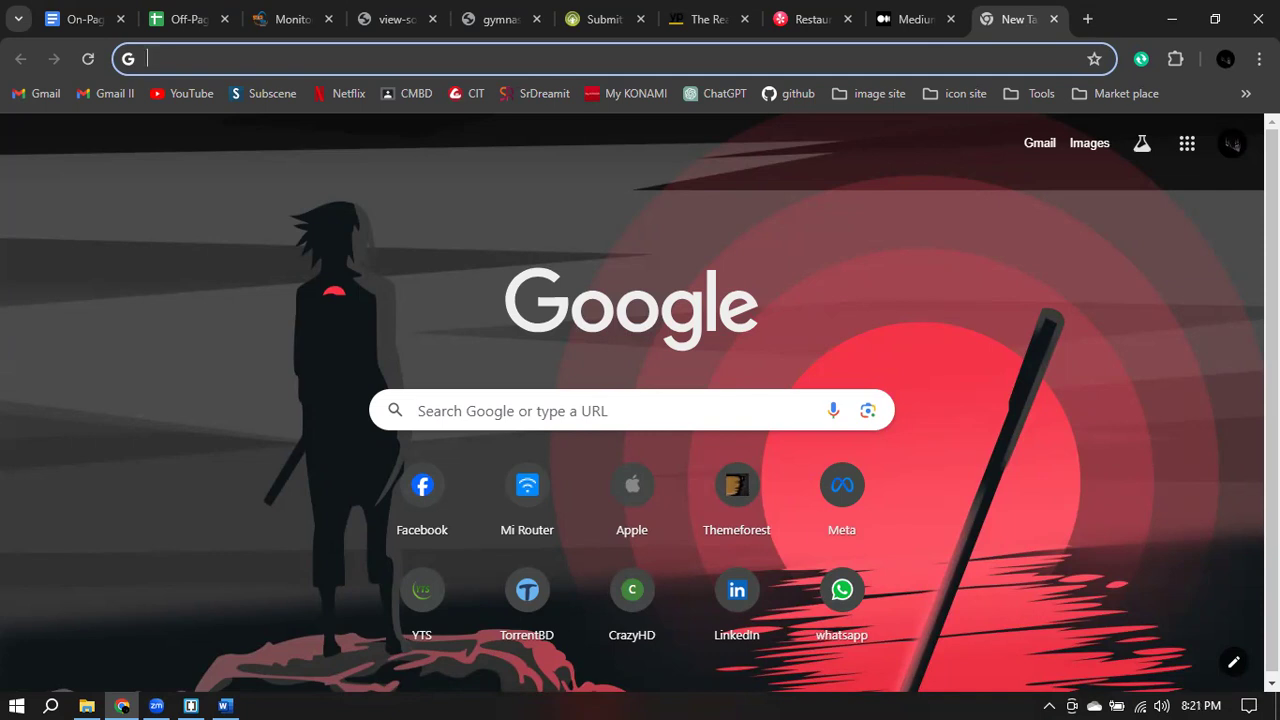
pyautogui.write('do')
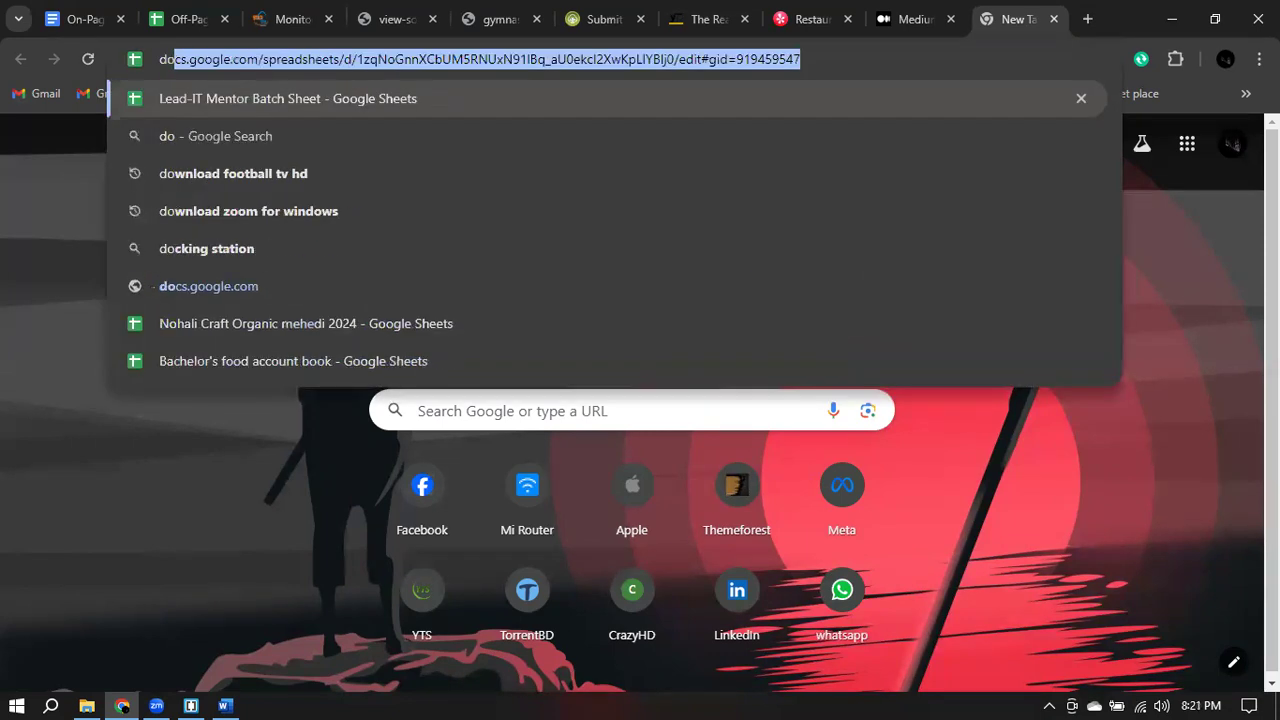
pyautogui.press('BackSpace')
pyautogui.press('BackSpace')
pyautogui.press('BackSpace')
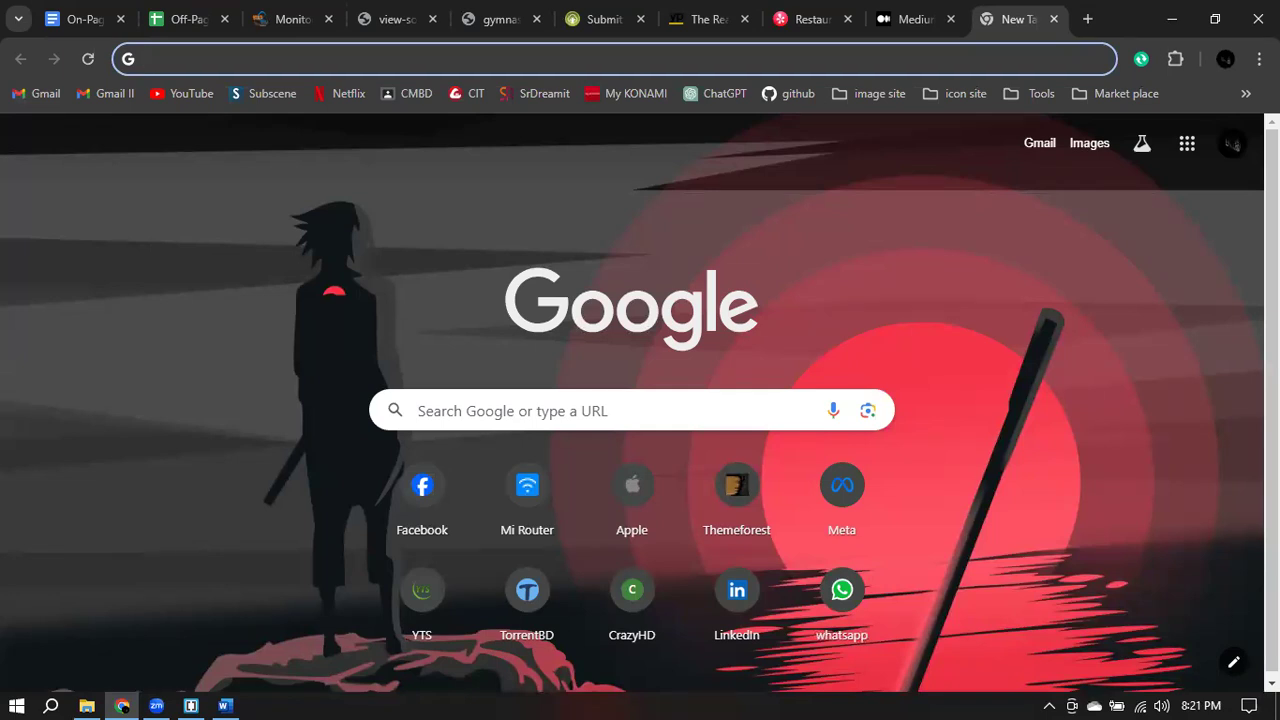
pyautogui.write('do')
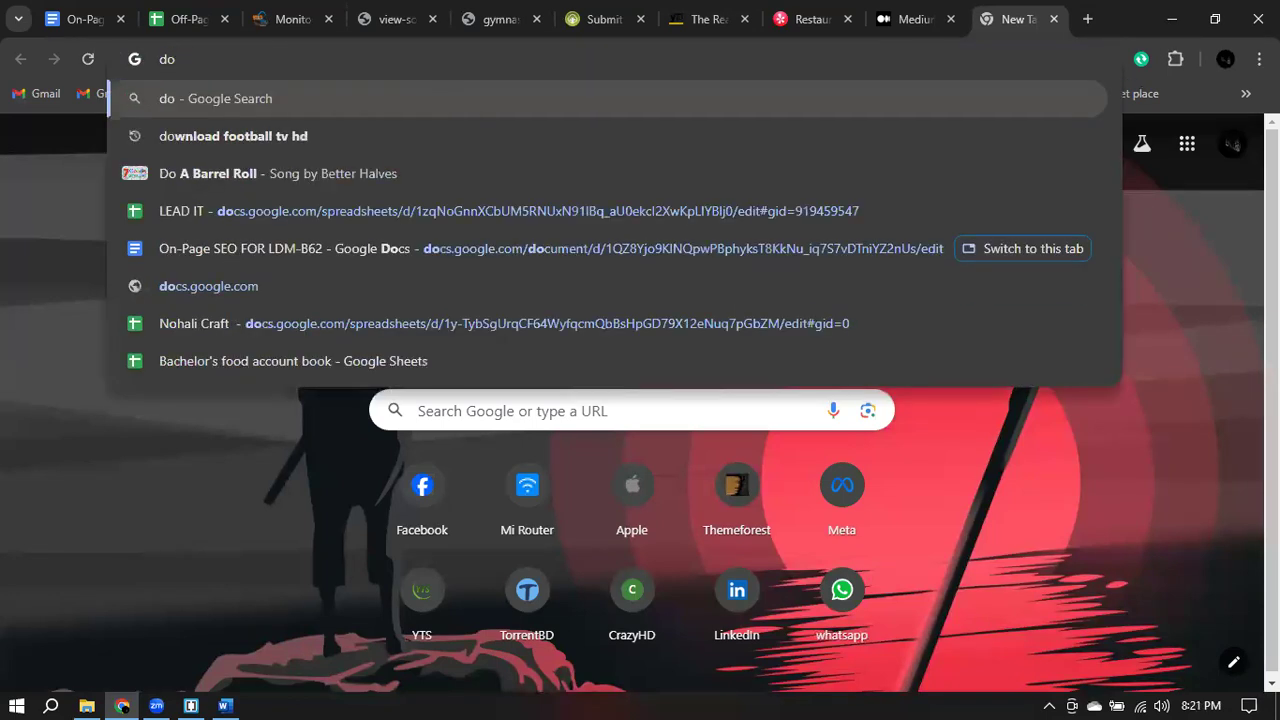
pyautogui.write(' folo')
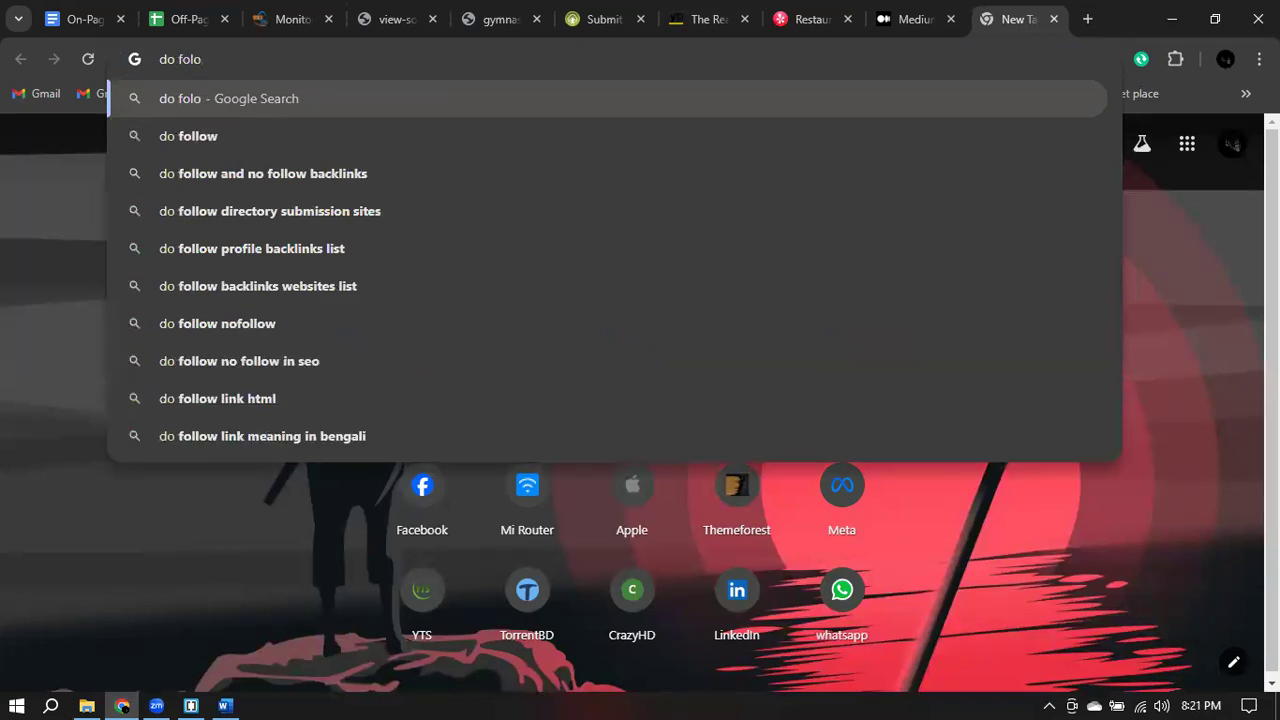
pyautogui.press('BackSpace')
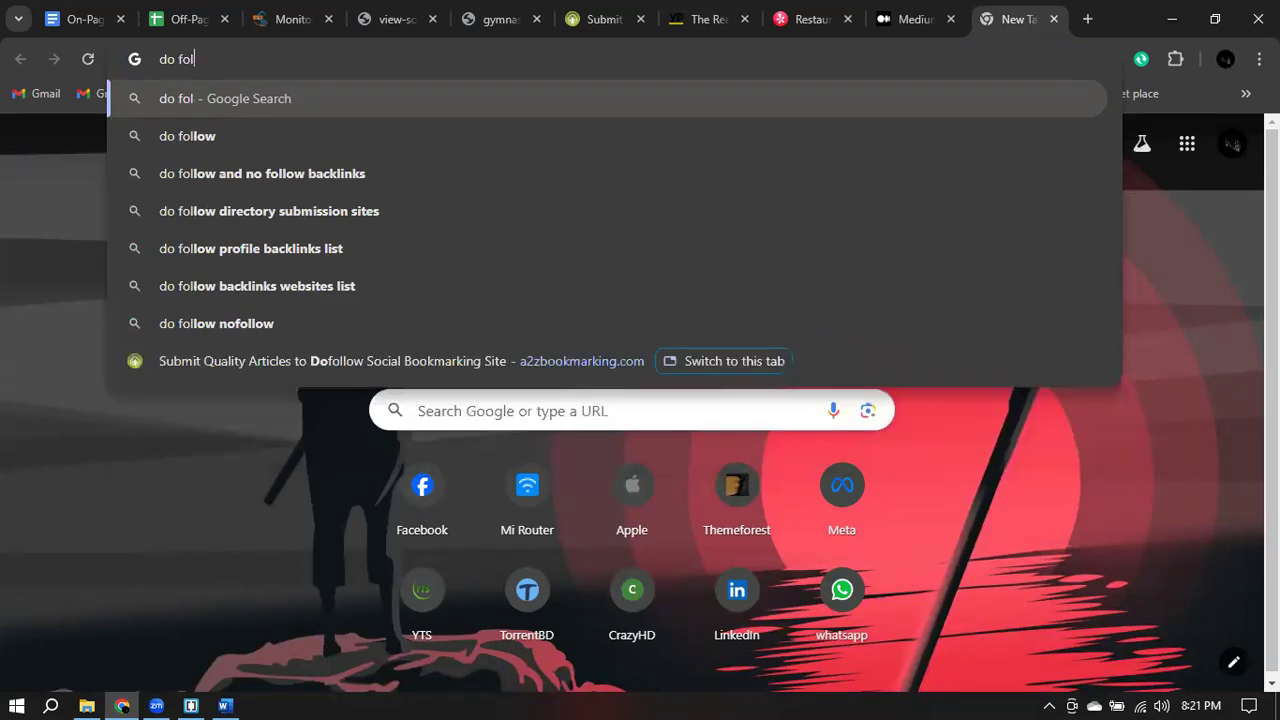
pyautogui.write('llow')
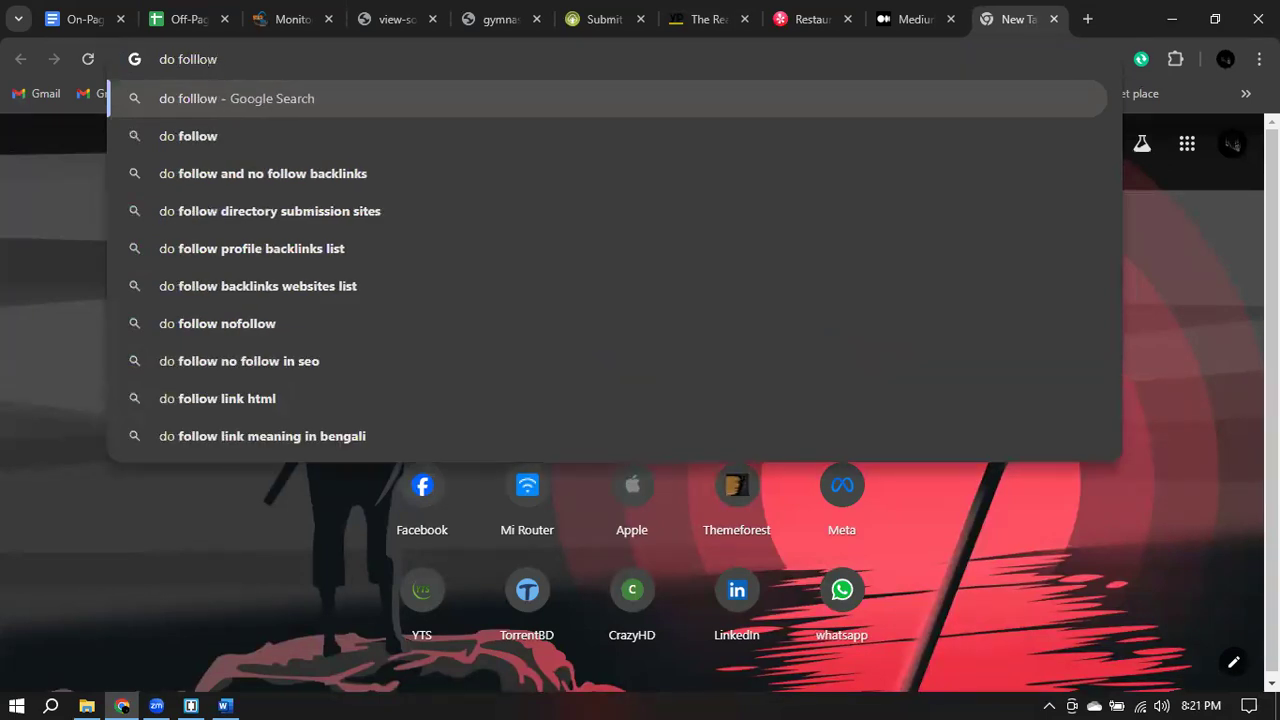
pyautogui.write(' link')
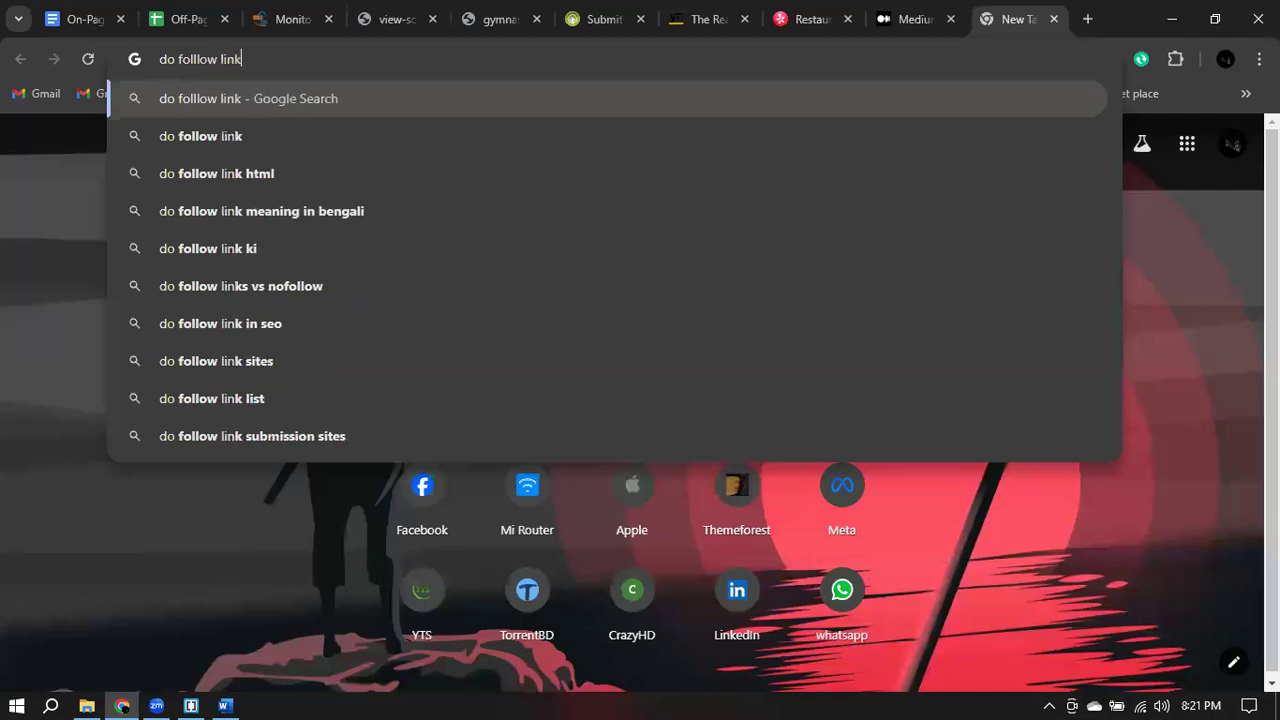
pyautogui.write('s site for usa')
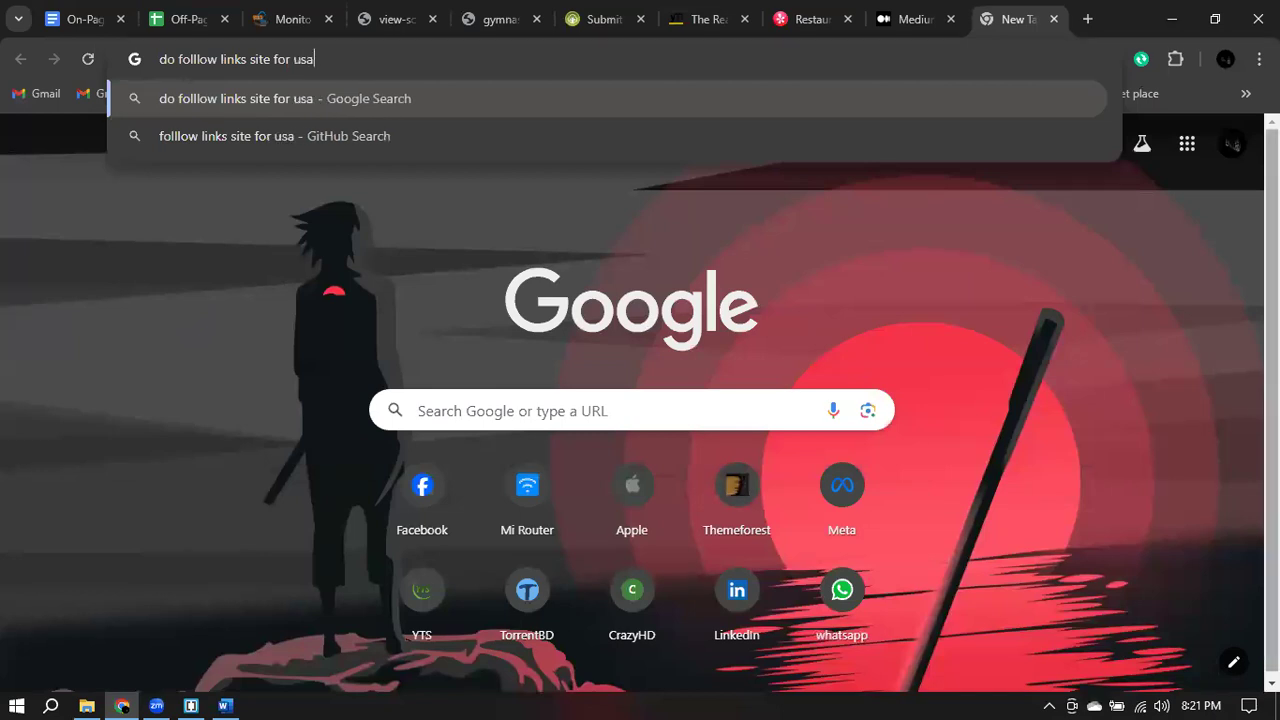
pyautogui.press('Return')
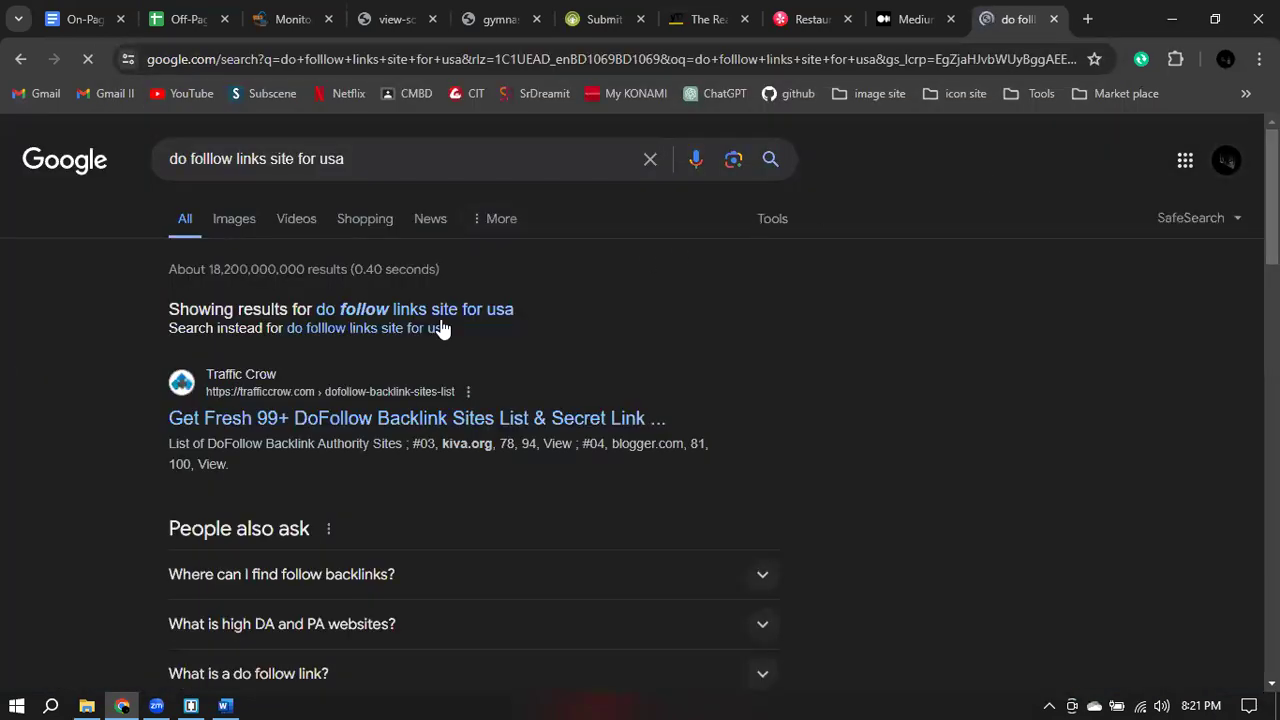
pyautogui.click(470, 309)
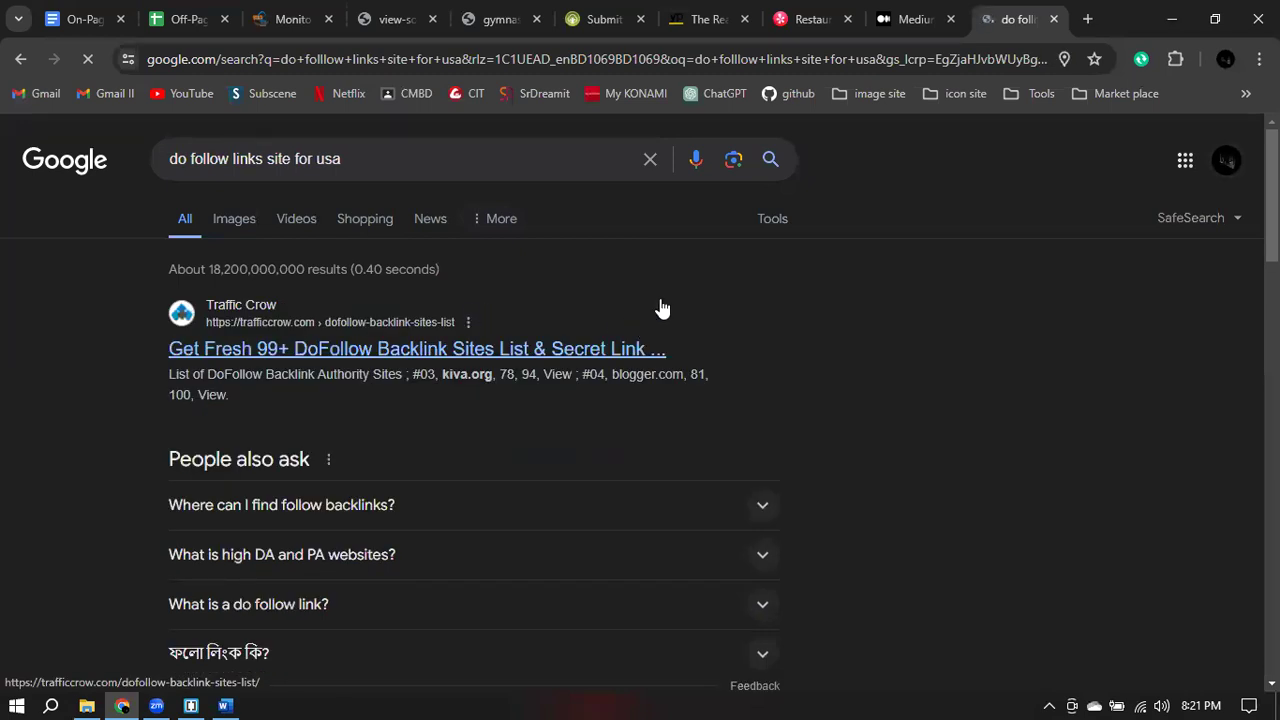
# - Look through the search results and open Traffic Crow's DoFollow Backlink Sites List article
pyautogui.scroll(-4, 685, 290)
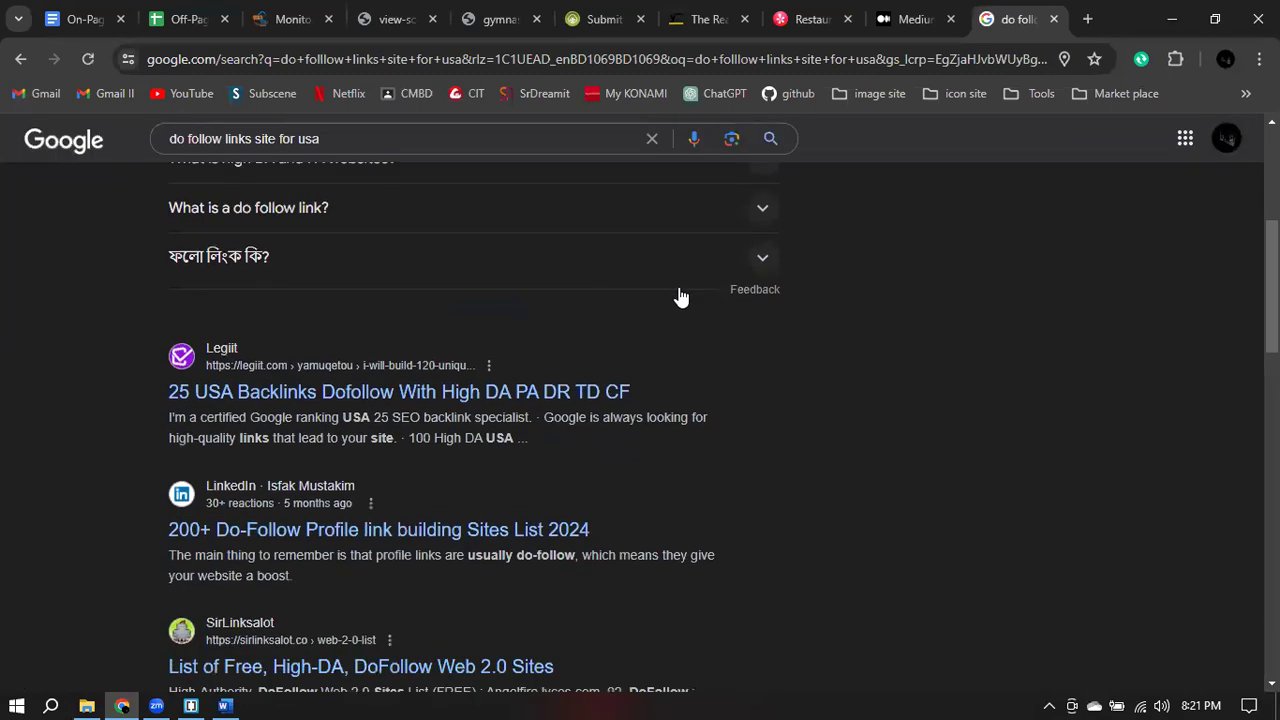
pyautogui.scroll(5, 549, 326)
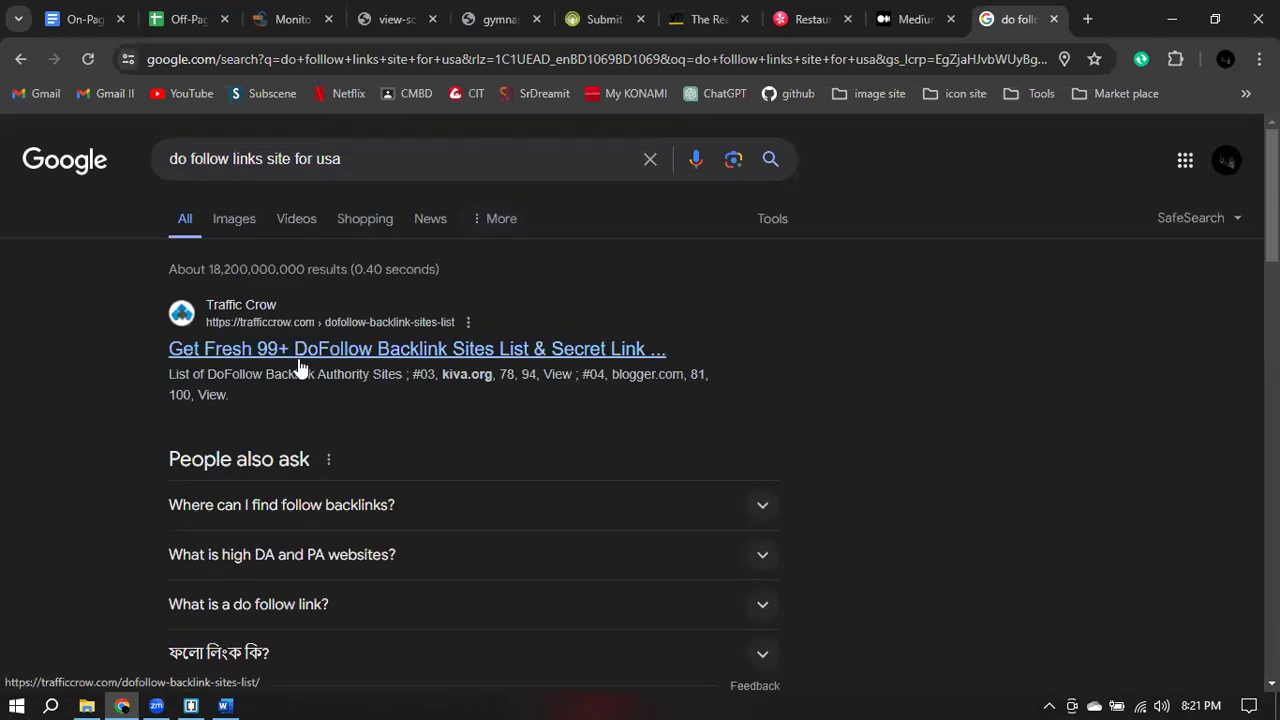
pyautogui.scroll(-5, 300, 368)
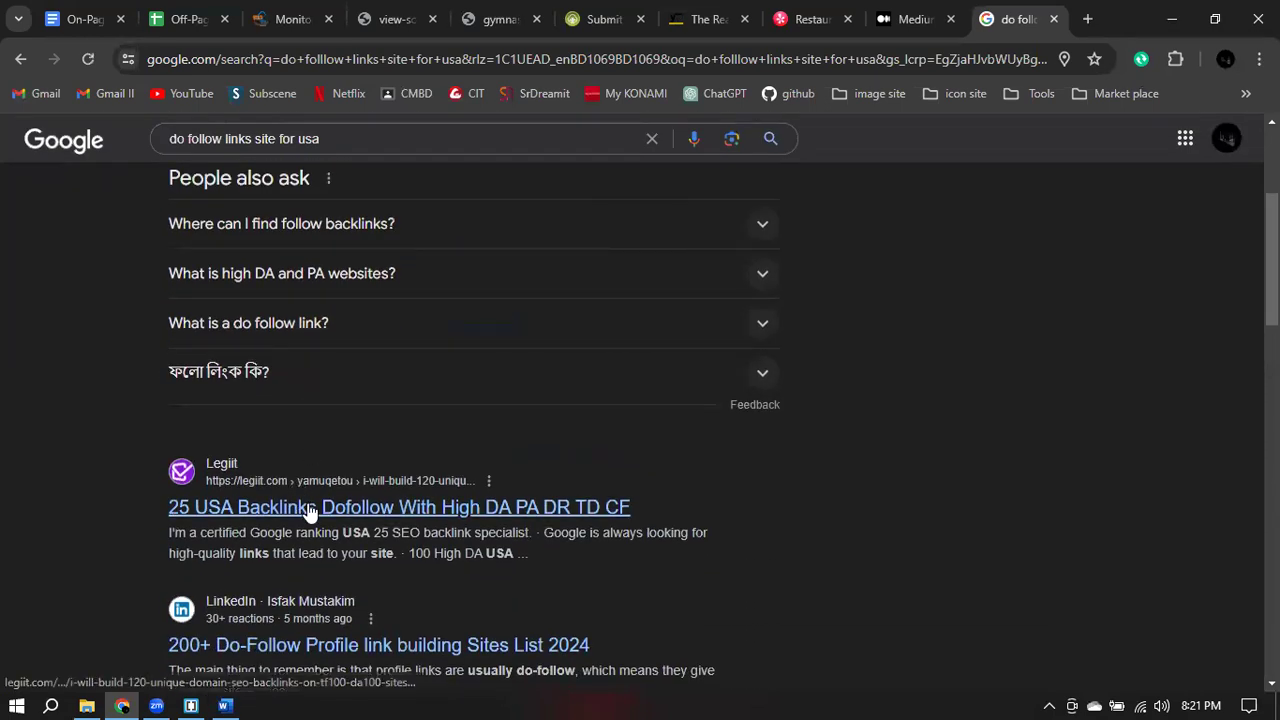
pyautogui.scroll(-3, 308, 508)
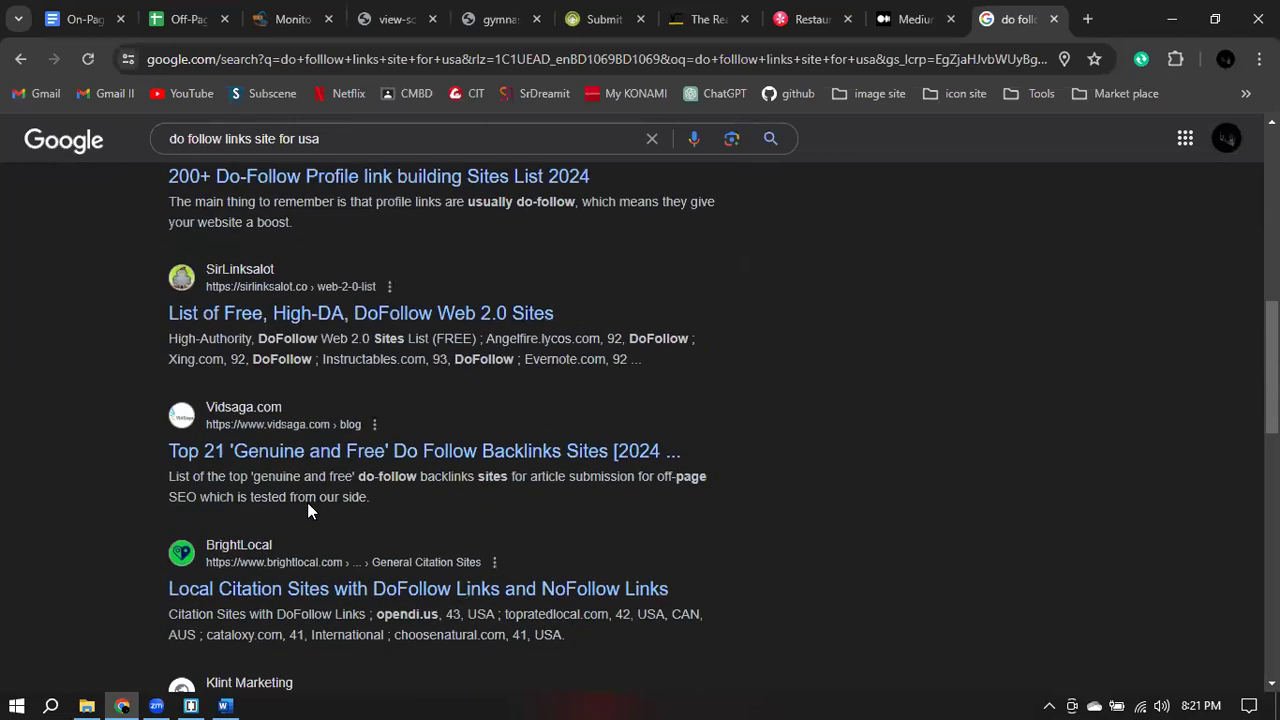
pyautogui.scroll(-3, 309, 505)
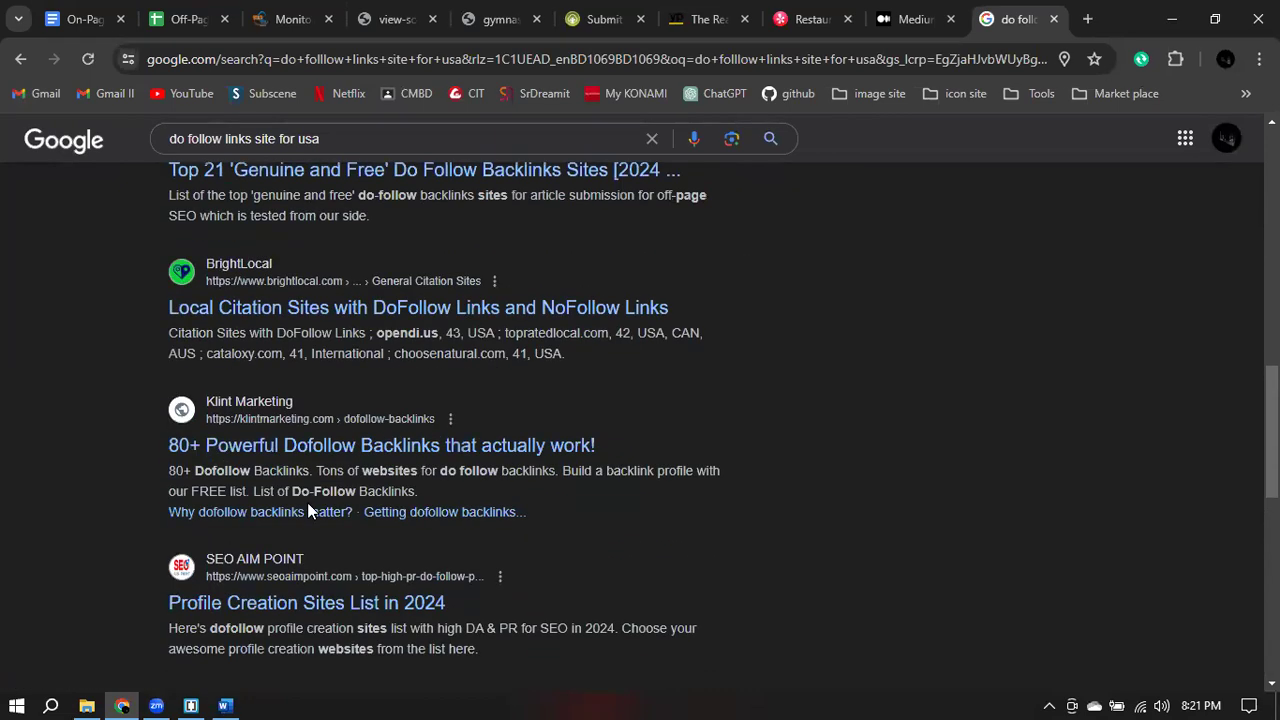
pyautogui.scroll(10, 309, 510)
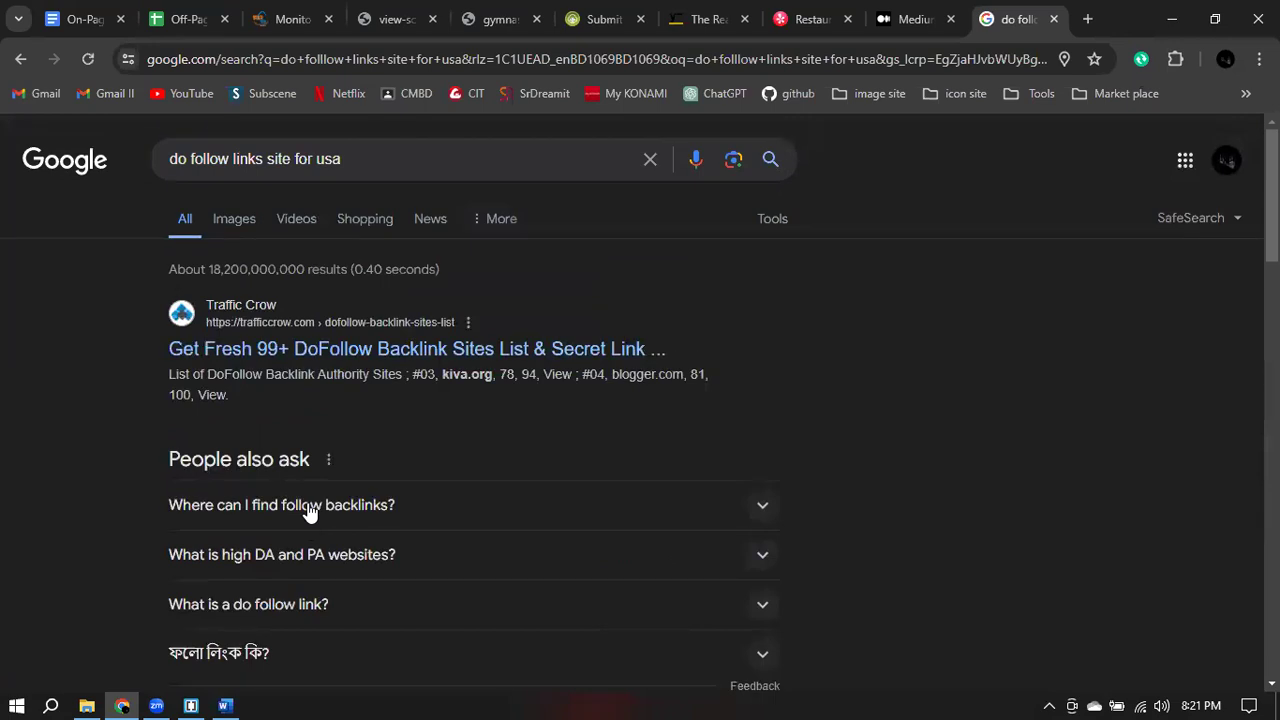
pyautogui.click(380, 356)
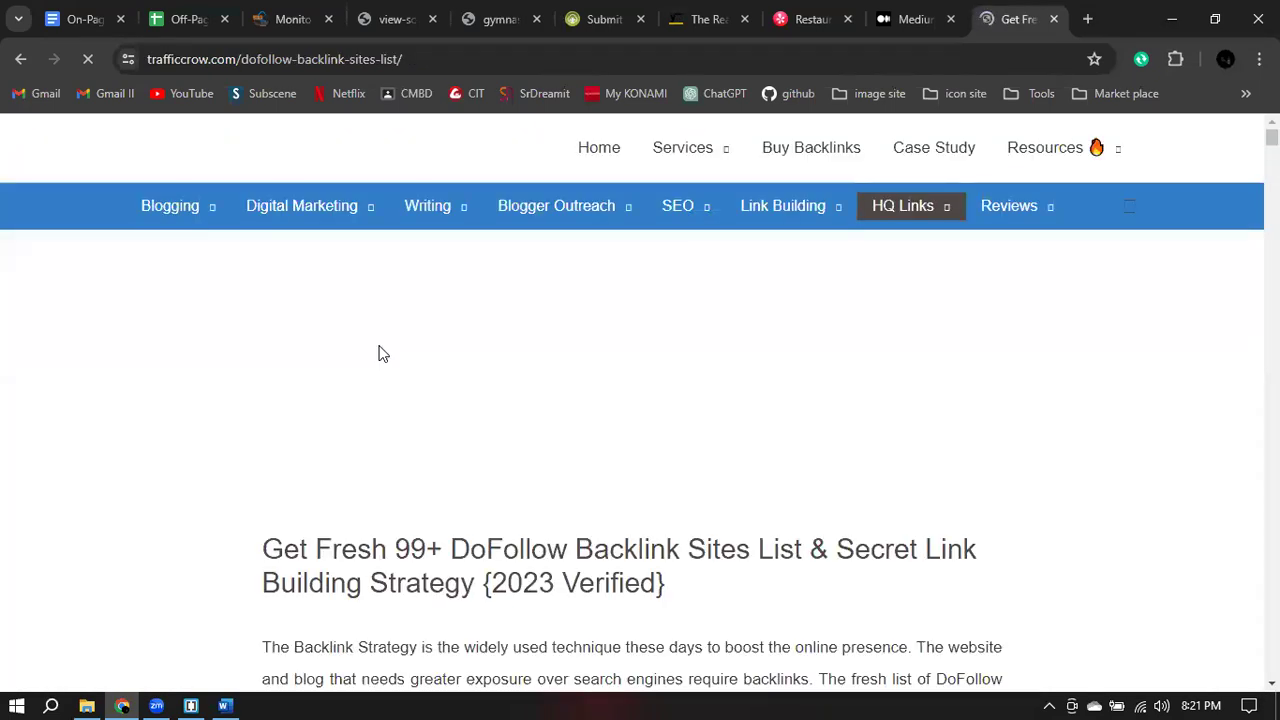
# - Find the List of DoFollow Backlink Authority Sites table in the article and examine the PA and DA scores of its websites
pyautogui.scroll(-2, 378, 353)
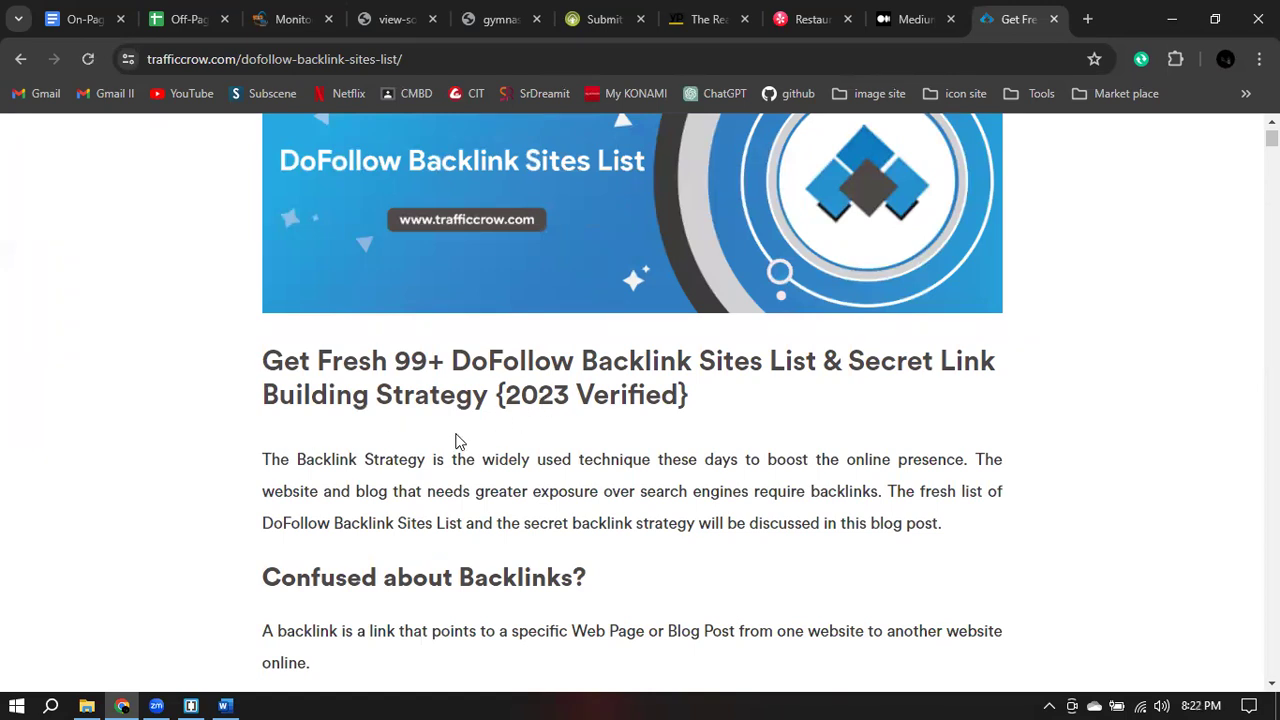
pyautogui.scroll(-3, 463, 424)
pyautogui.scroll(1, 640, 206)
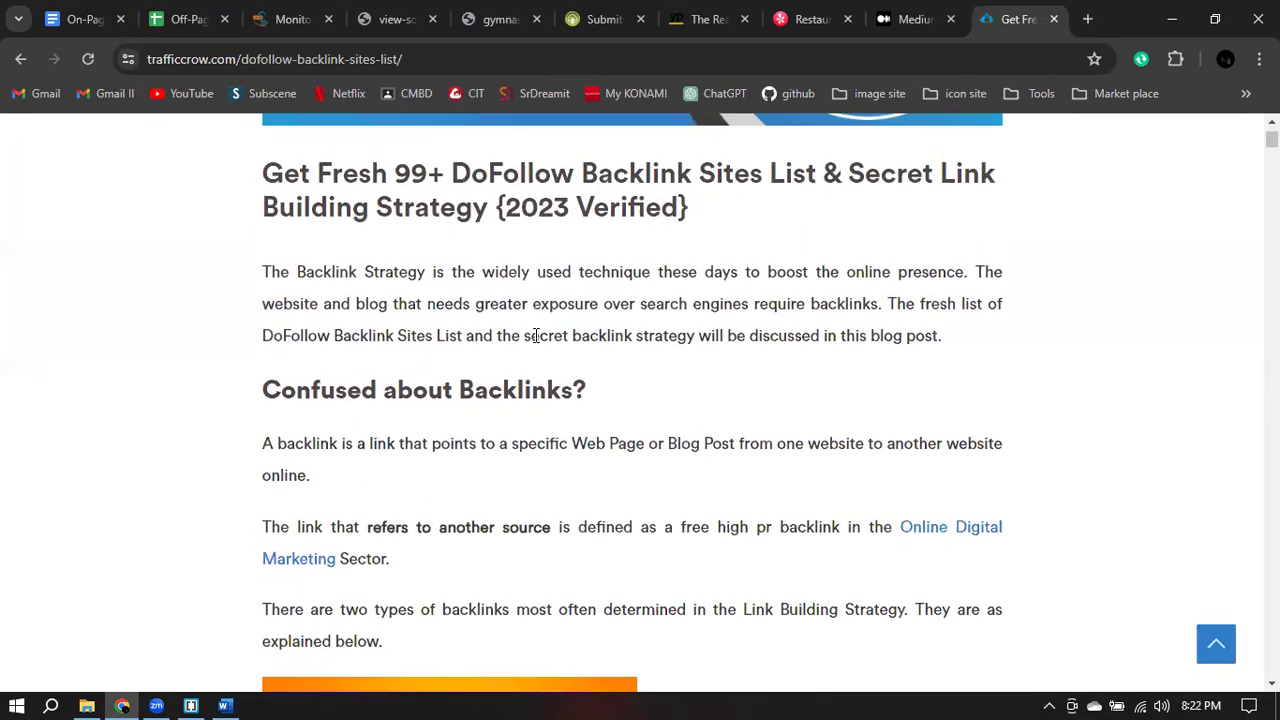
pyautogui.scroll(-4, 536, 338)
pyautogui.scroll(-10, 536, 340)
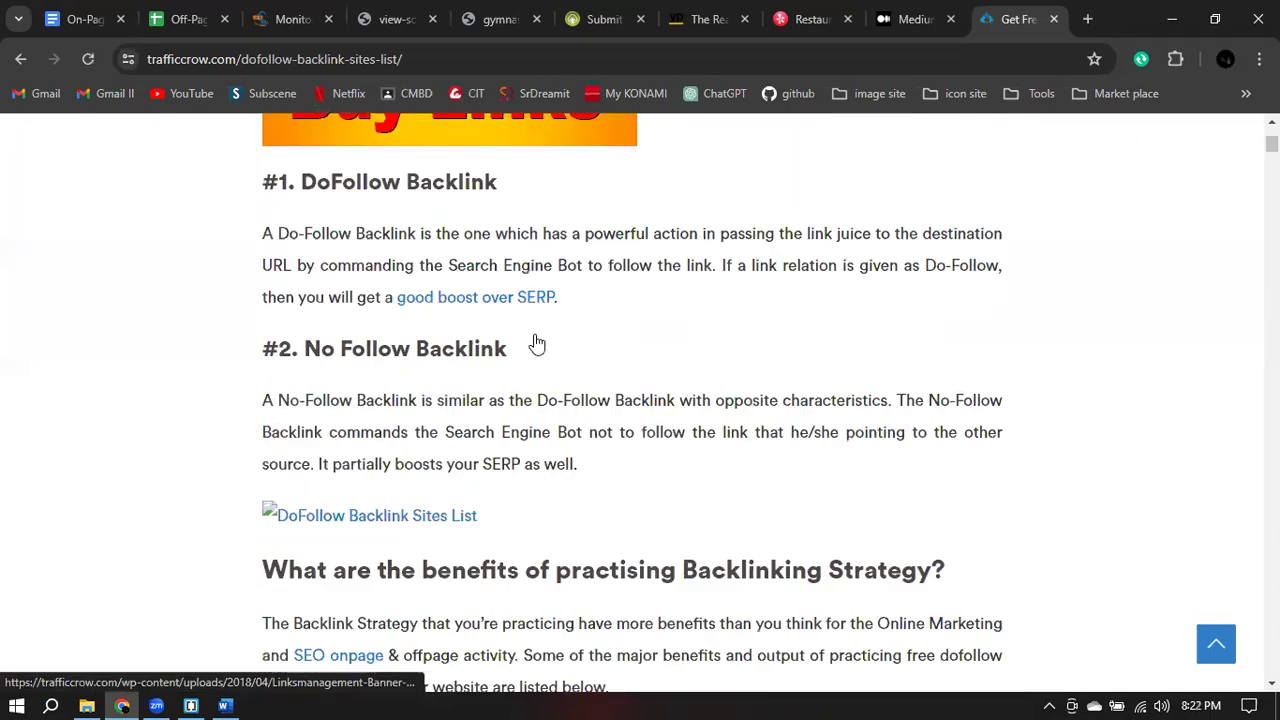
pyautogui.scroll(-11, 536, 340)
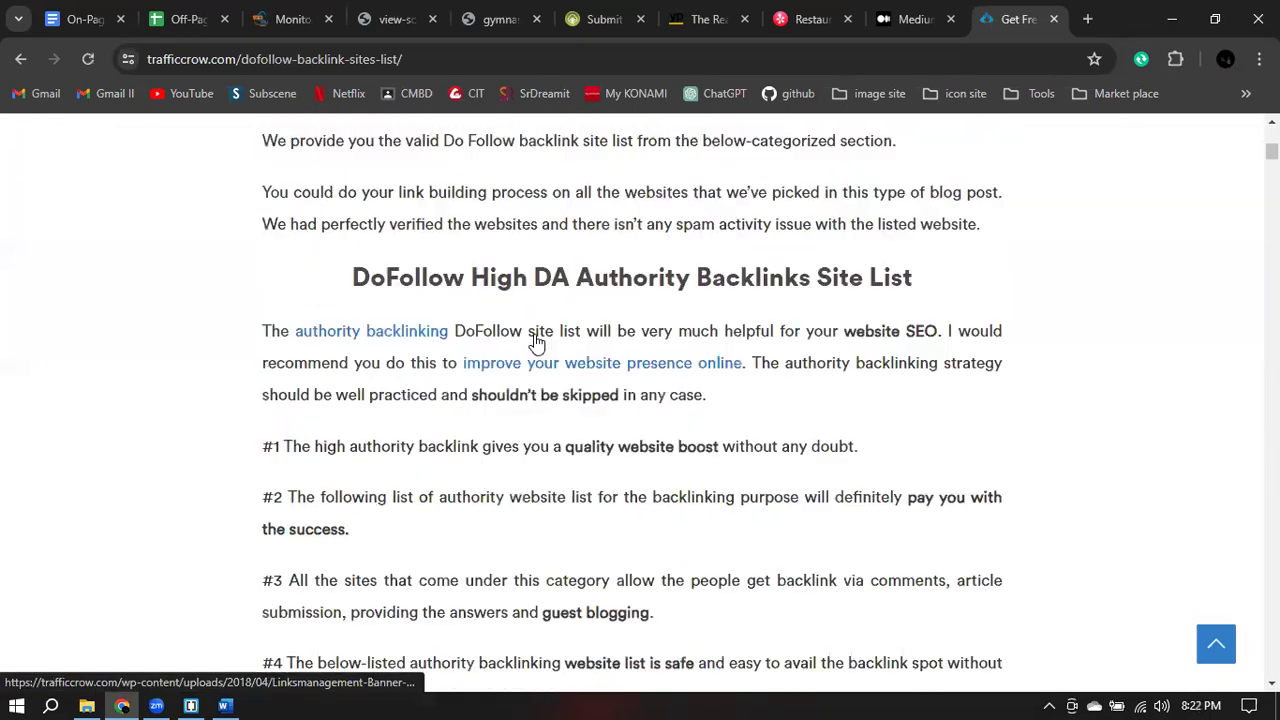
pyautogui.scroll(3, 536, 340)
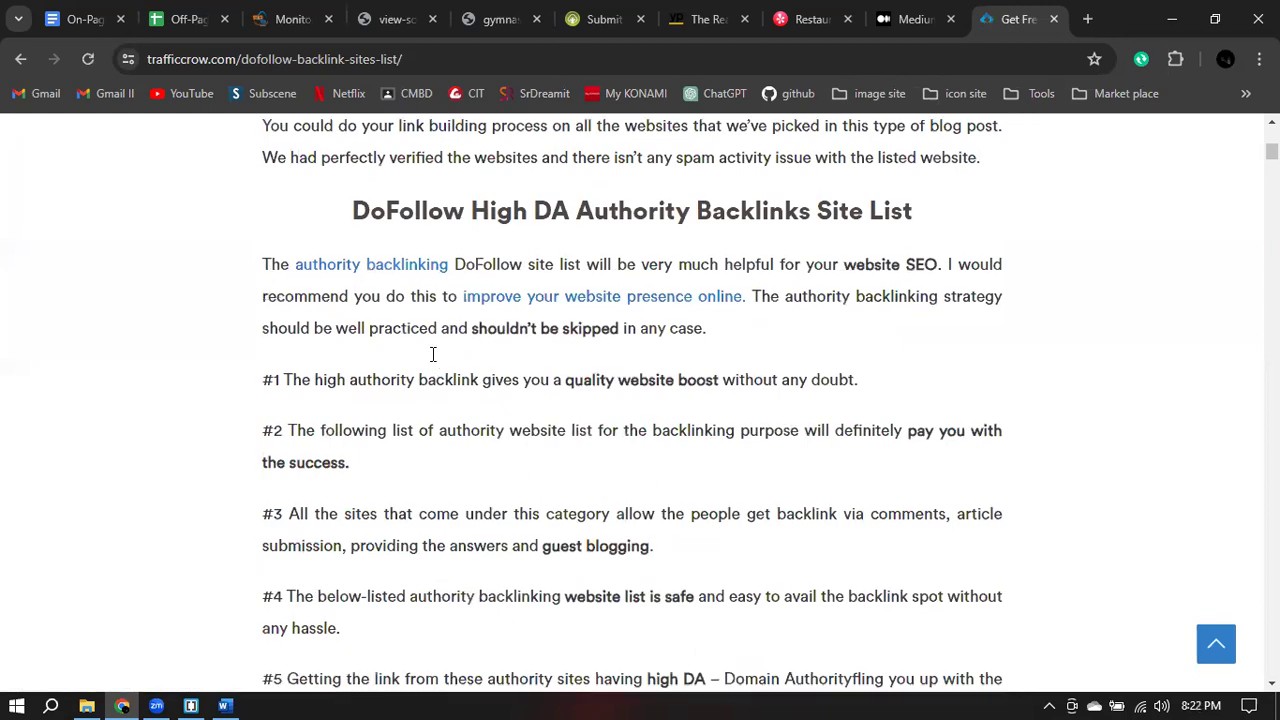
pyautogui.scroll(-5, 431, 360)
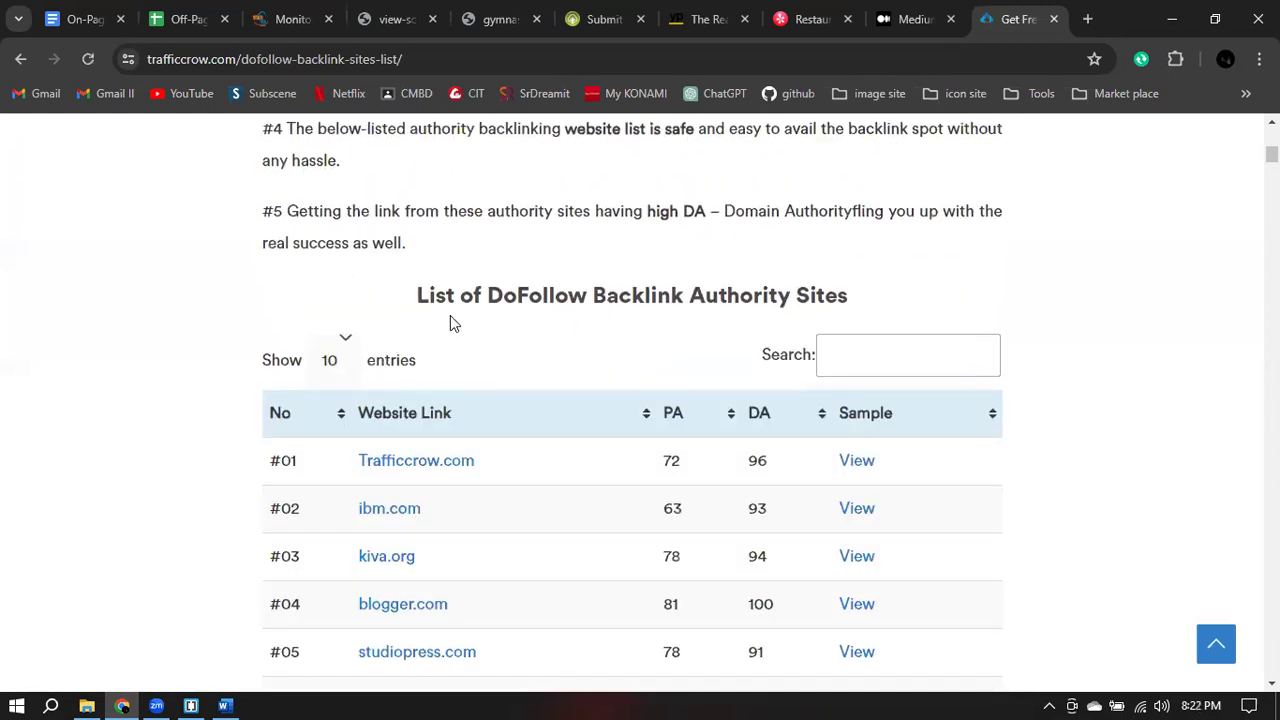
pyautogui.scroll(-2, 450, 318)
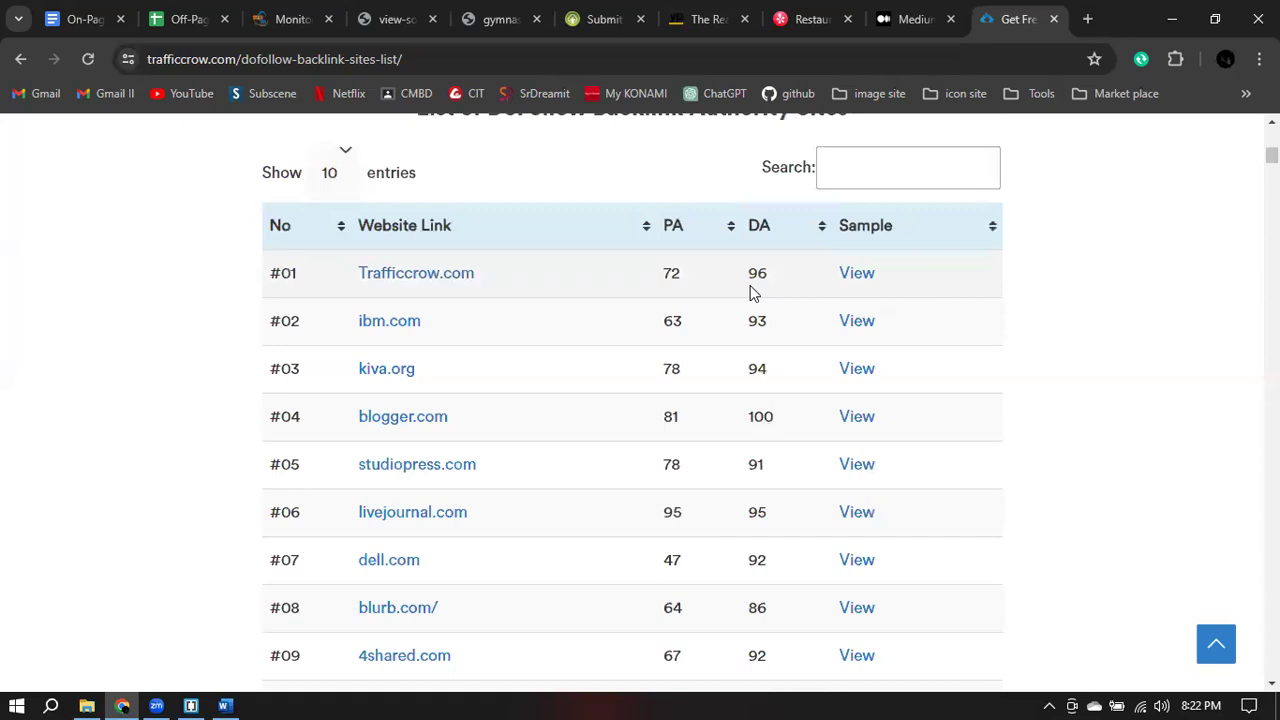
pyautogui.scroll(2, 523, 268)
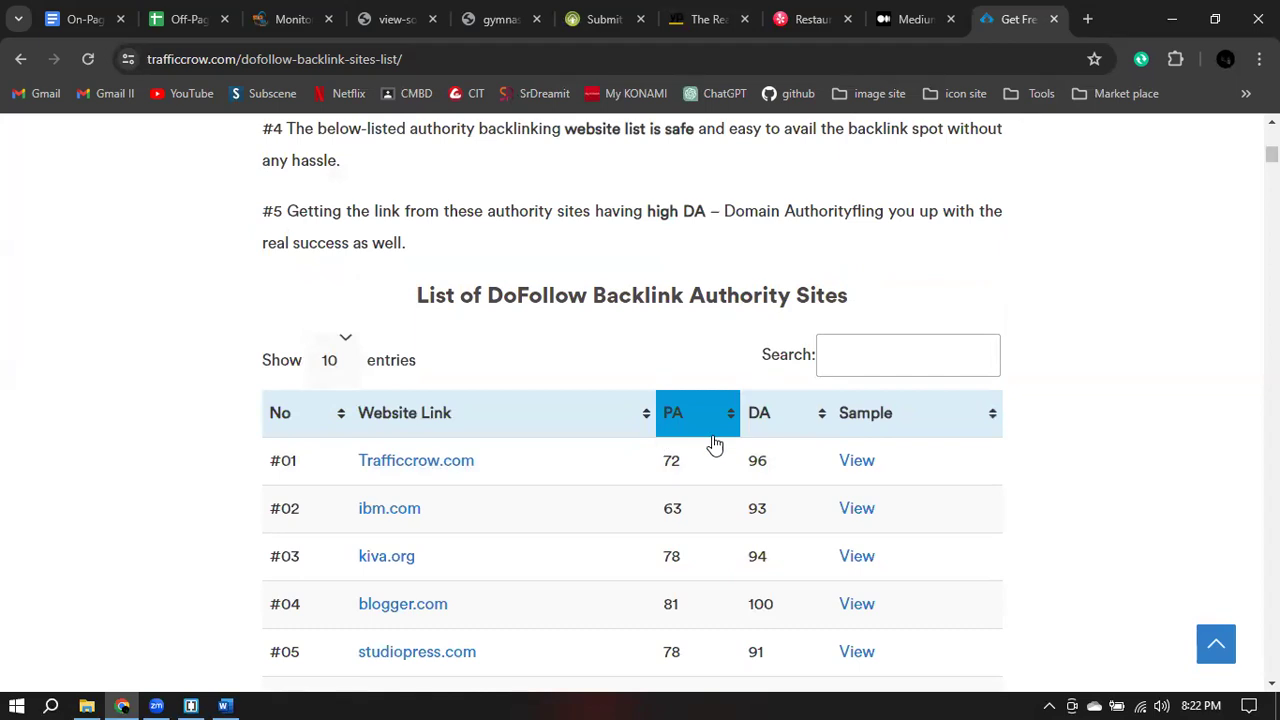
# - Open the Trafficcrow.com and ibm.com links from the authority sites table in separate new tabs
pyautogui.rightClick(408, 465)
pyautogui.click(532, 252)
pyautogui.rightClick(383, 508)
pyautogui.click(489, 304)
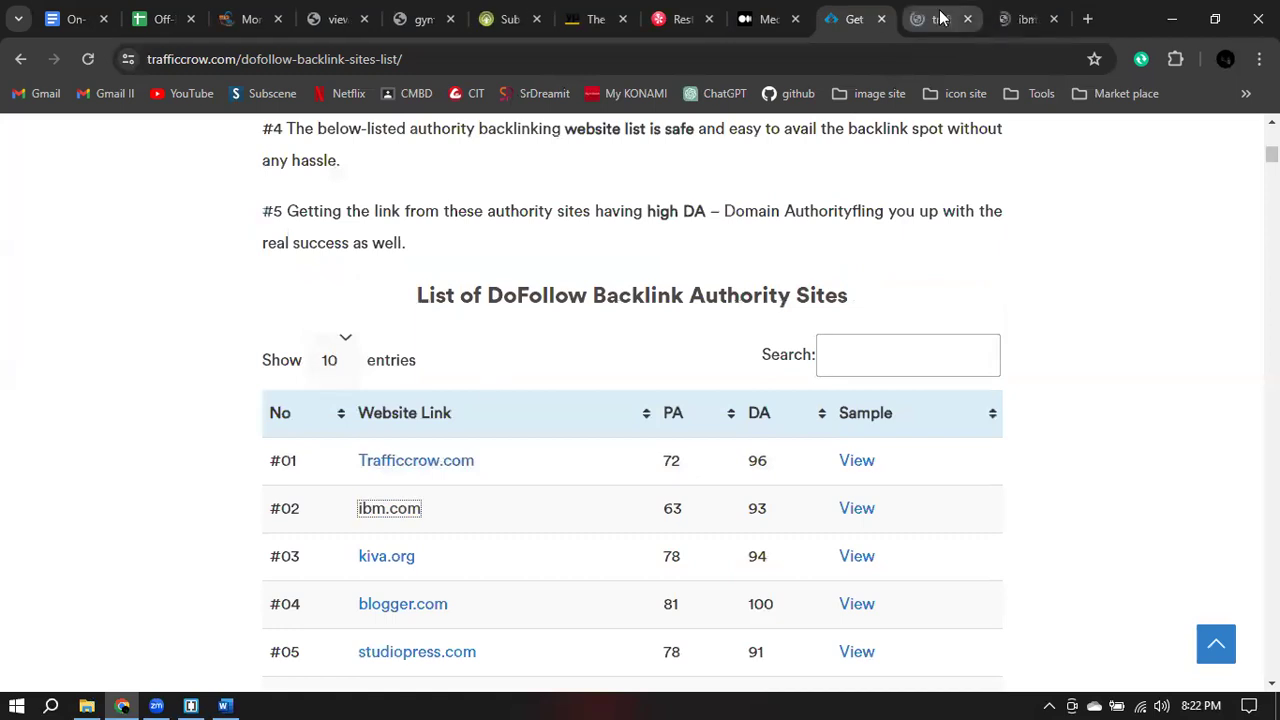
# - Switch to the opened Traffic Crow site and look through its home page
pyautogui.click(943, 18)
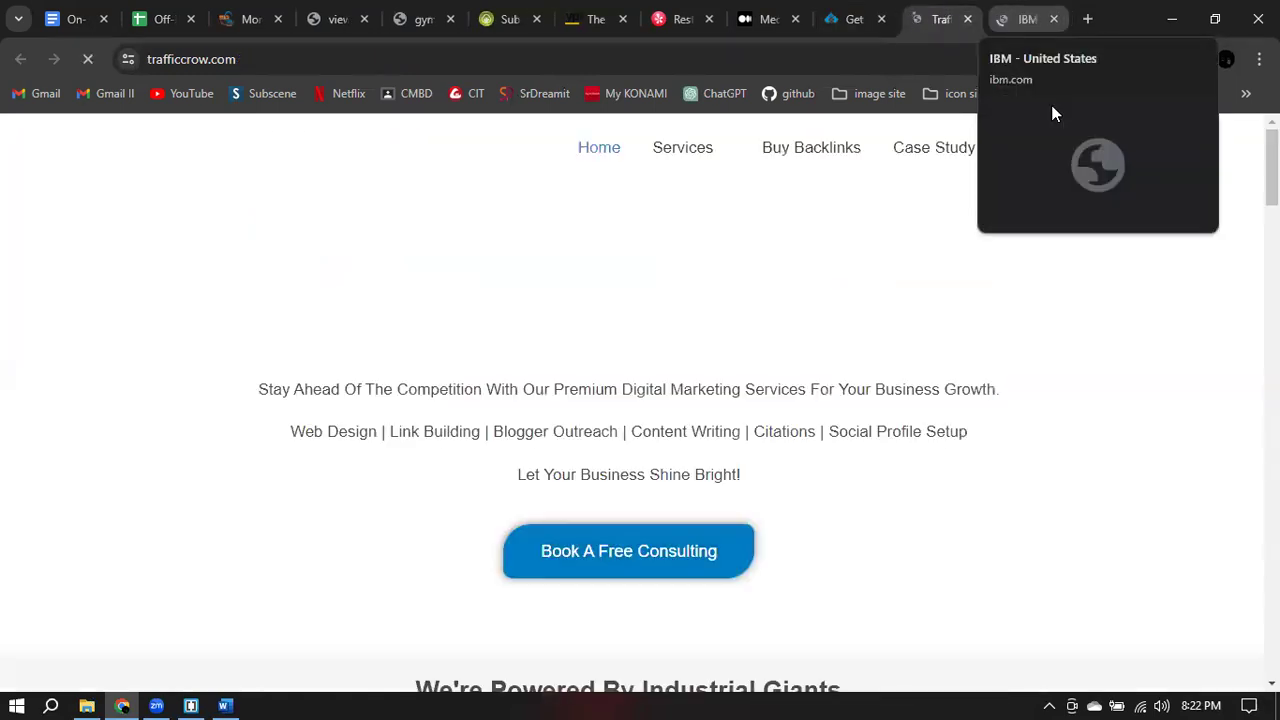
pyautogui.scroll(-1, 780, 331)
pyautogui.scroll(-5, 780, 331)
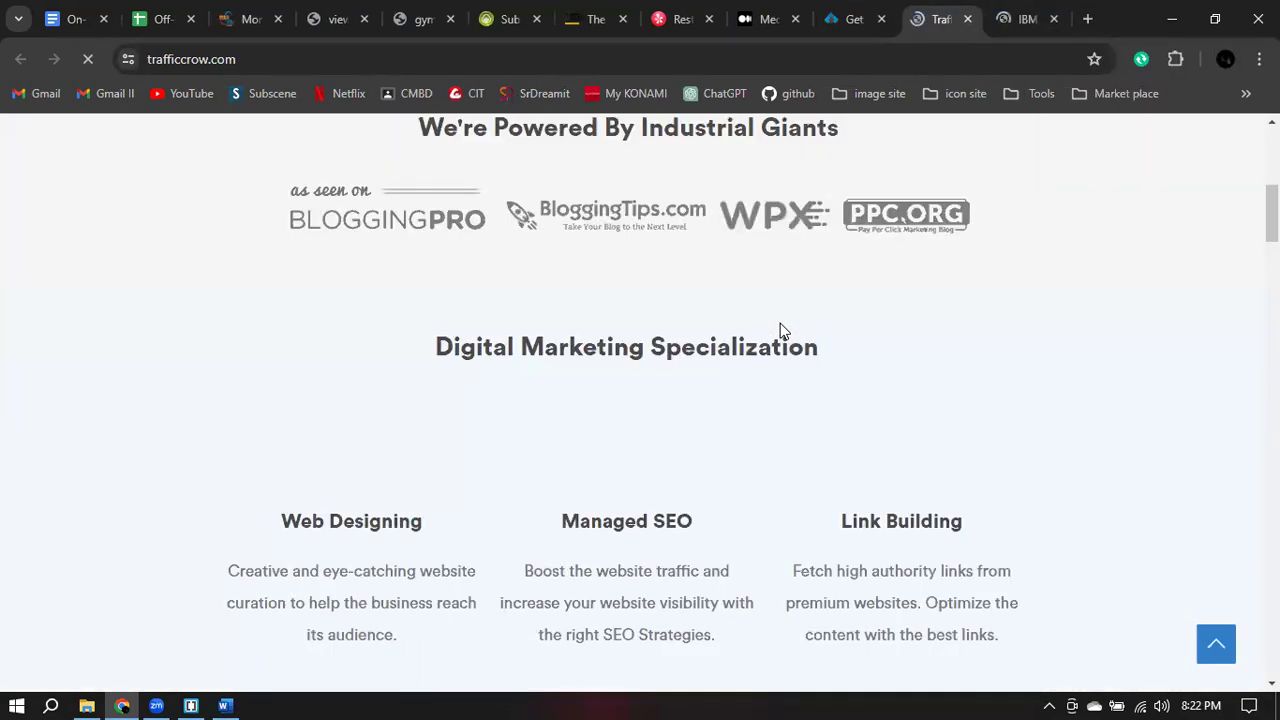
pyautogui.scroll(6, 783, 328)
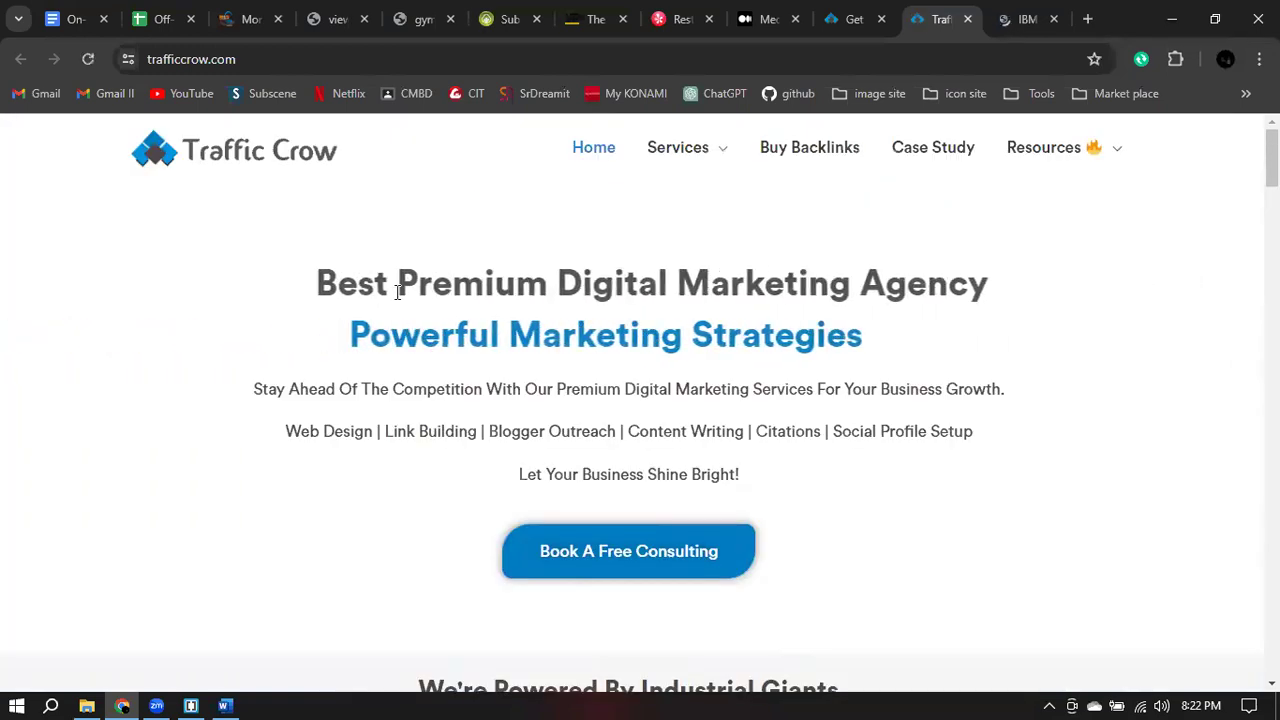
# - Examine the Traffic Crow home page from its headline through the services, client testimonials and blog sections to the footer
pyautogui.moveTo(376, 280); pyautogui.dragTo(977, 344)
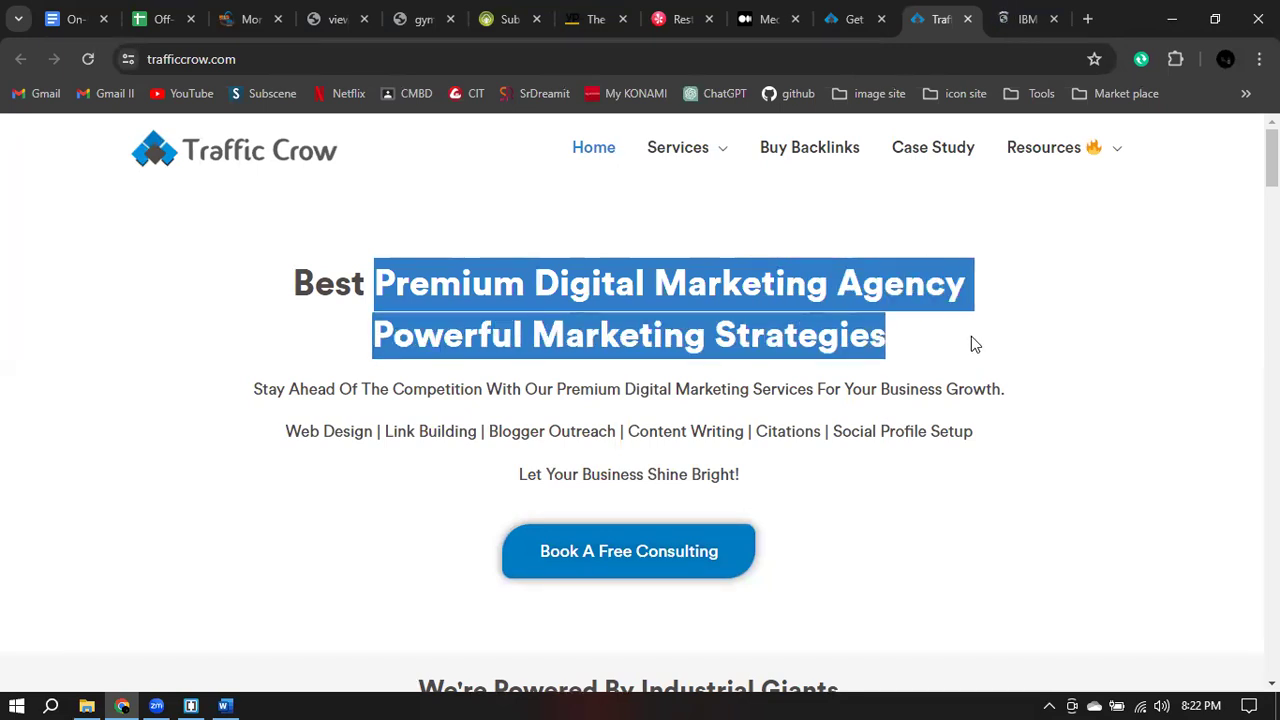
pyautogui.scroll(-5, 971, 344)
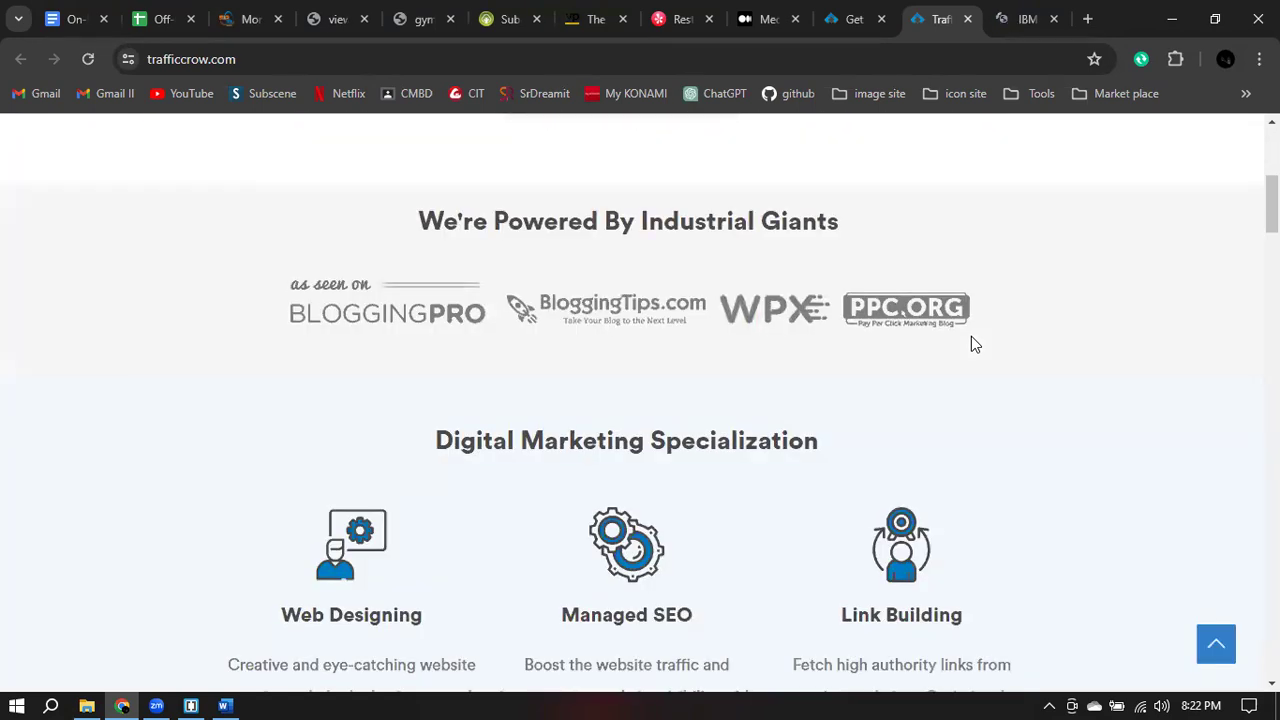
pyautogui.scroll(-2, 975, 344)
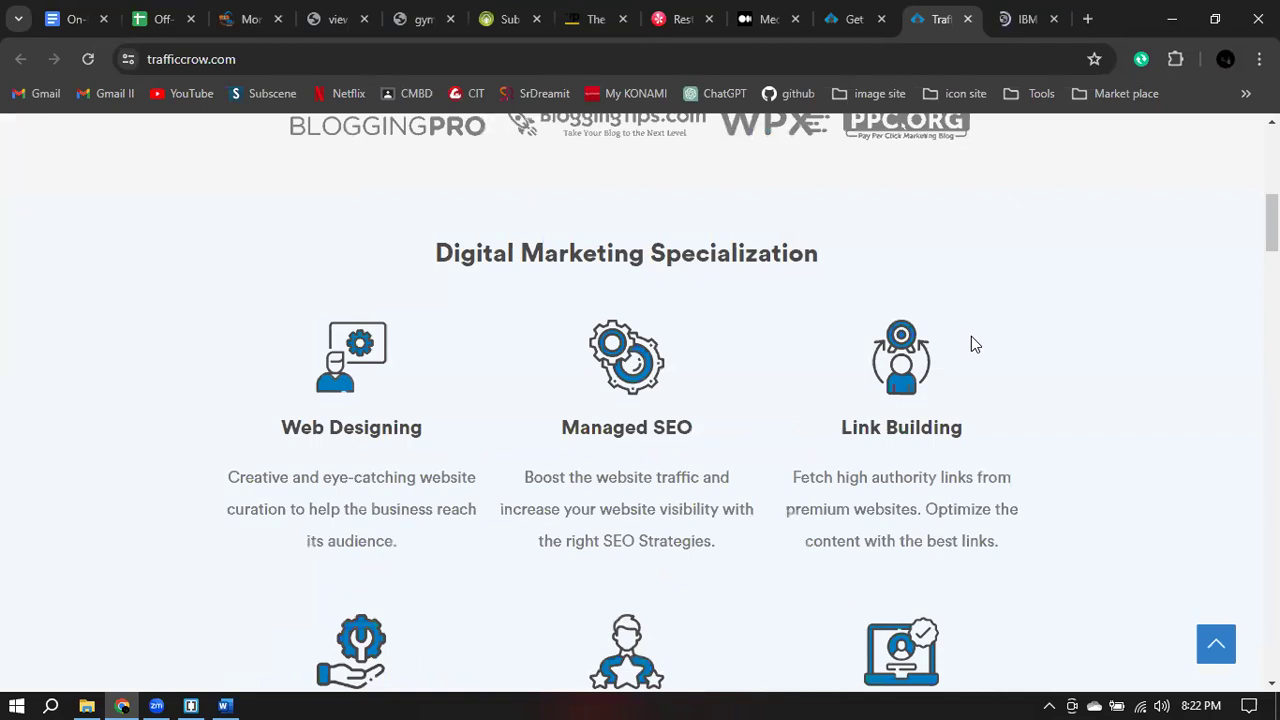
pyautogui.scroll(-10, 975, 344)
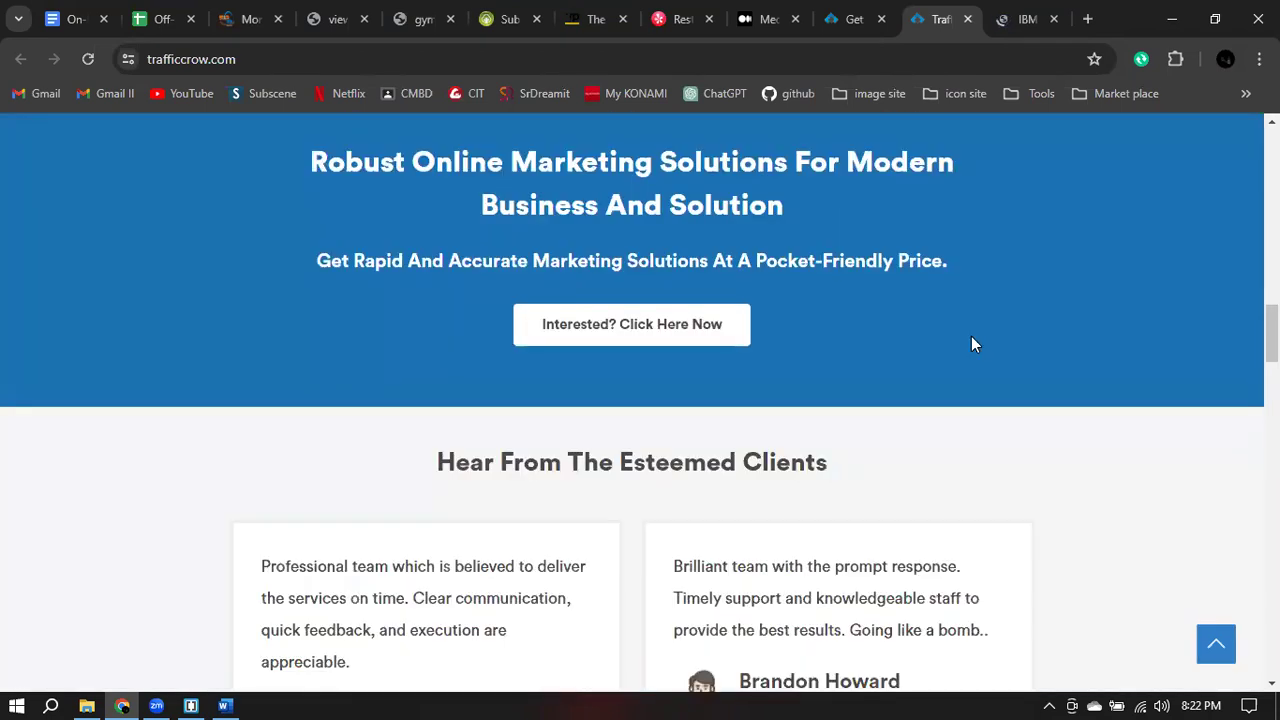
pyautogui.scroll(-15, 975, 344)
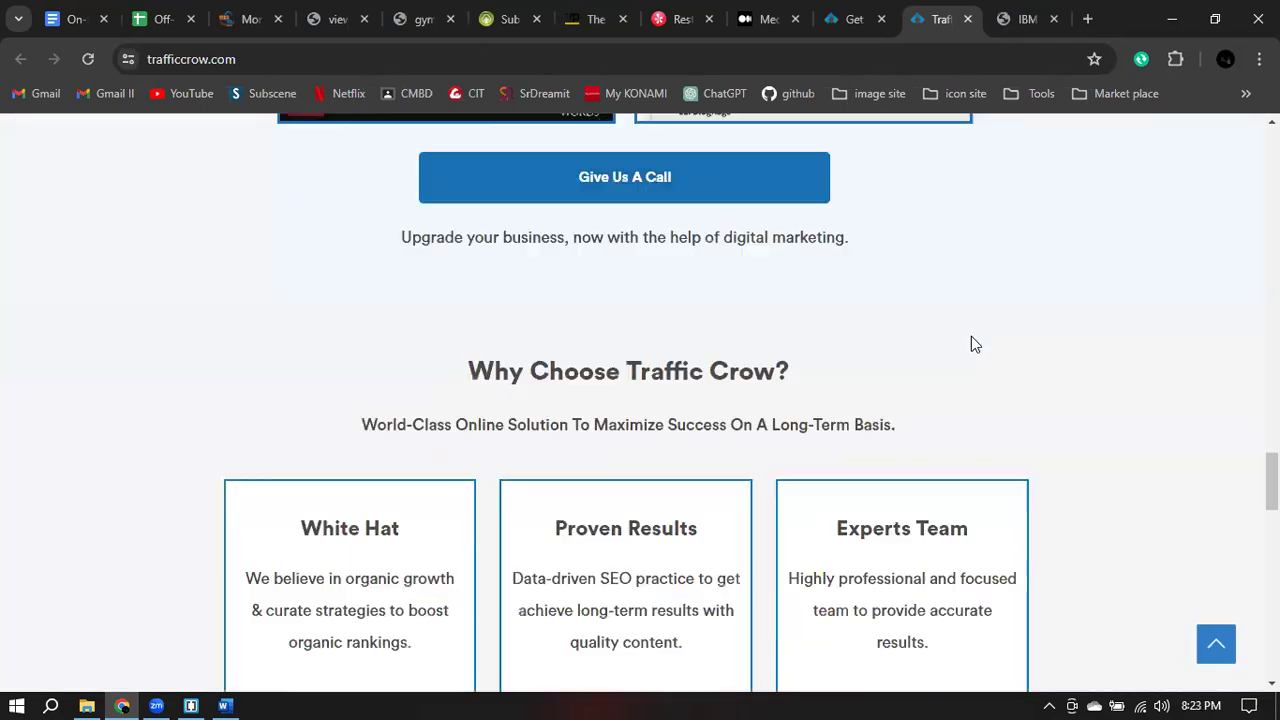
pyautogui.scroll(3, 971, 336)
pyautogui.scroll(-6, 973, 340)
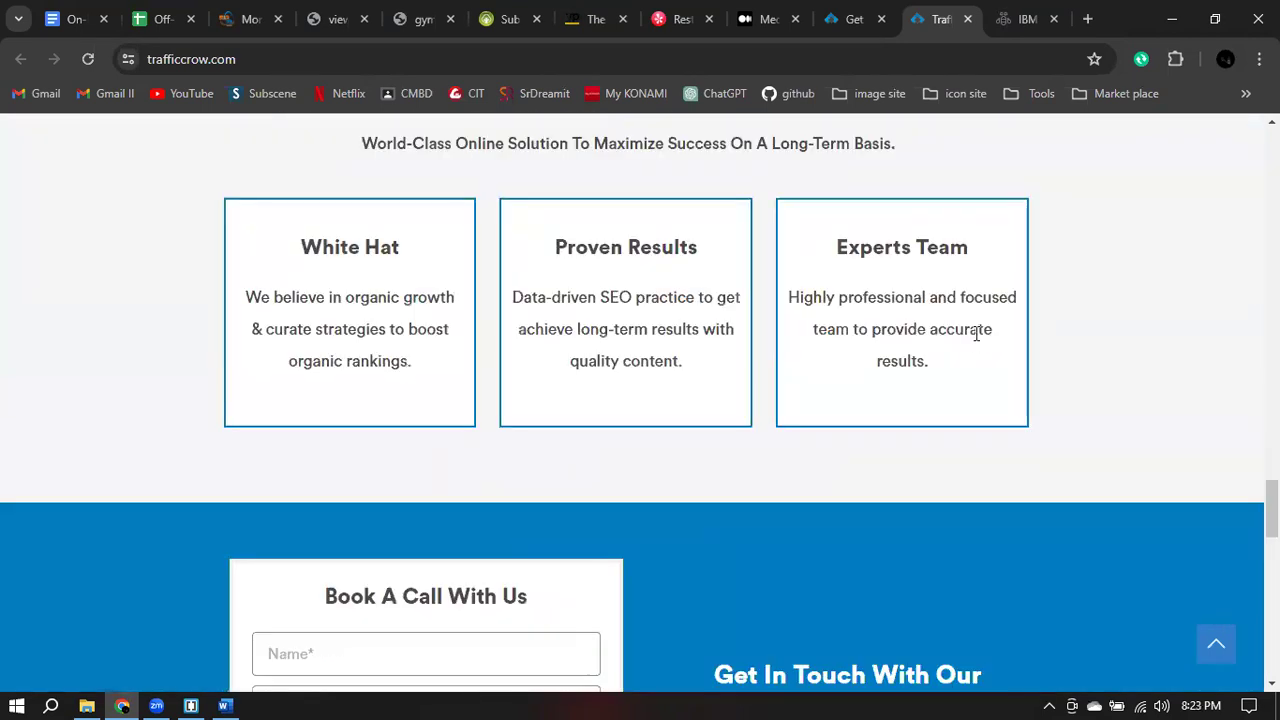
pyautogui.scroll(-14, 973, 332)
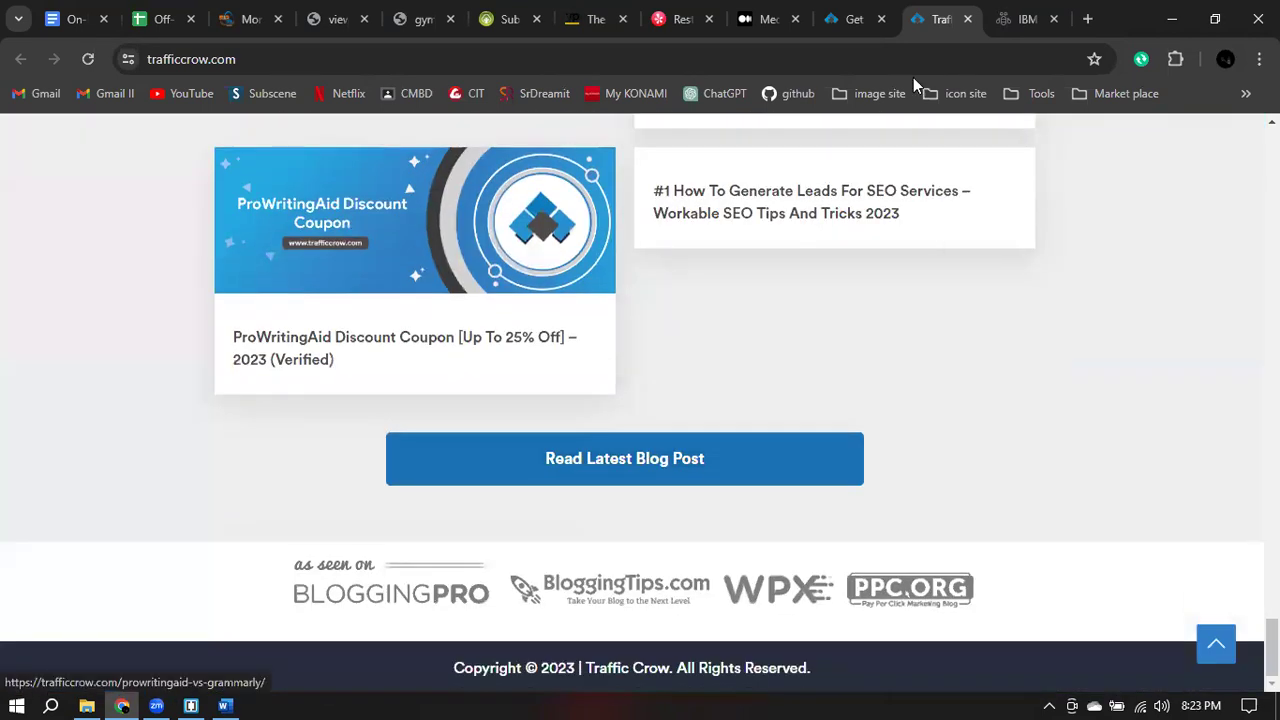
# - Switch to the opened IBM site and look through its home page, including the technology categories
pyautogui.click(1025, 19)
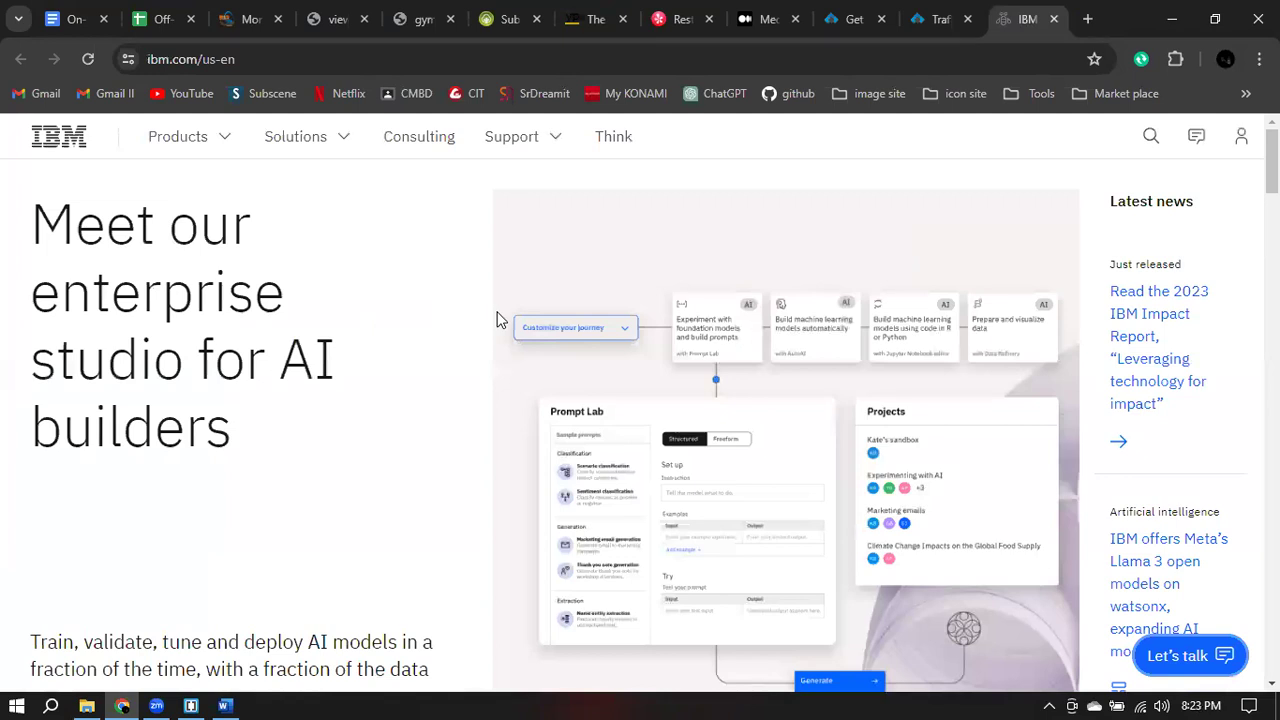
pyautogui.scroll(-7, 498, 320)
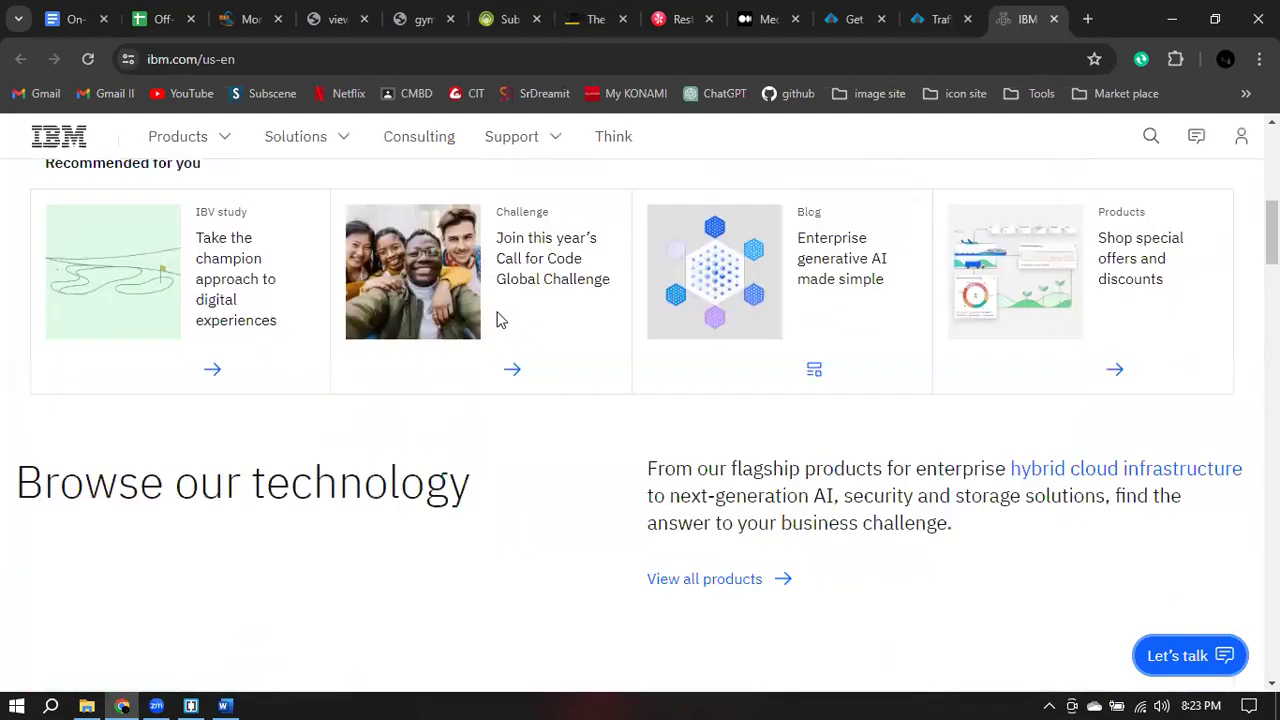
pyautogui.scroll(-6, 838, 335)
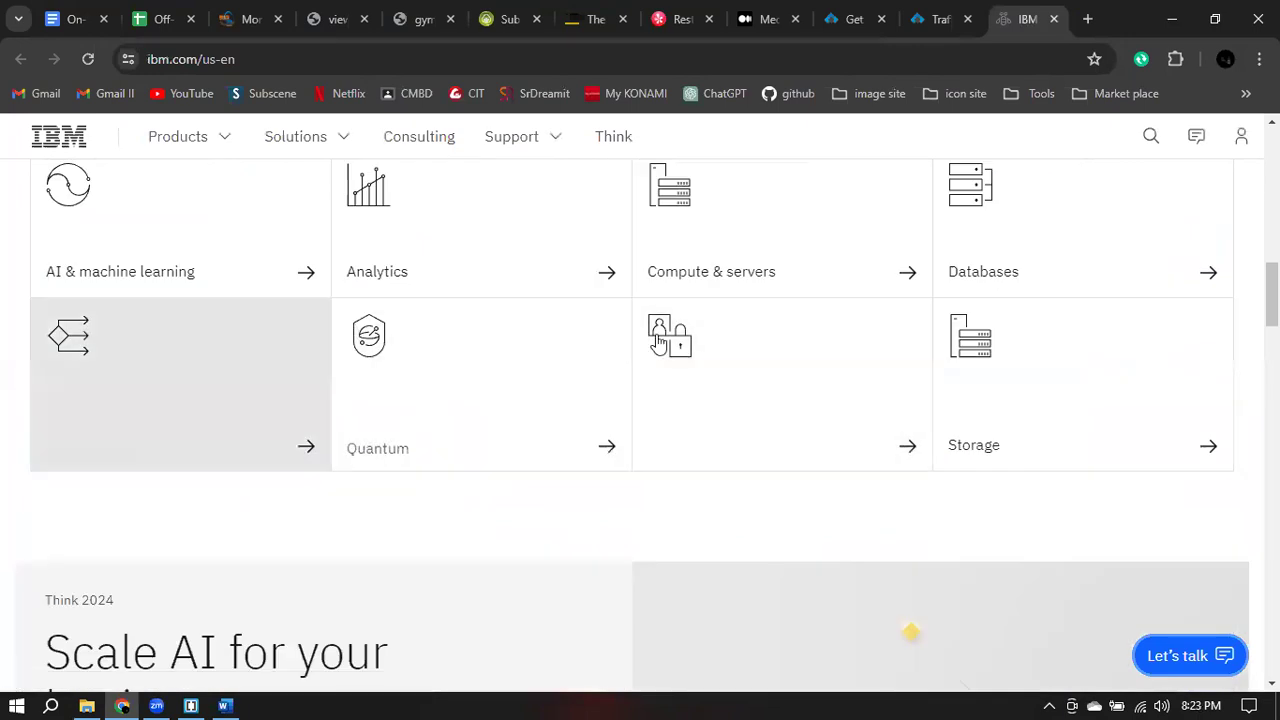
pyautogui.scroll(-4, 698, 348)
pyautogui.scroll(15, 1000, 388)
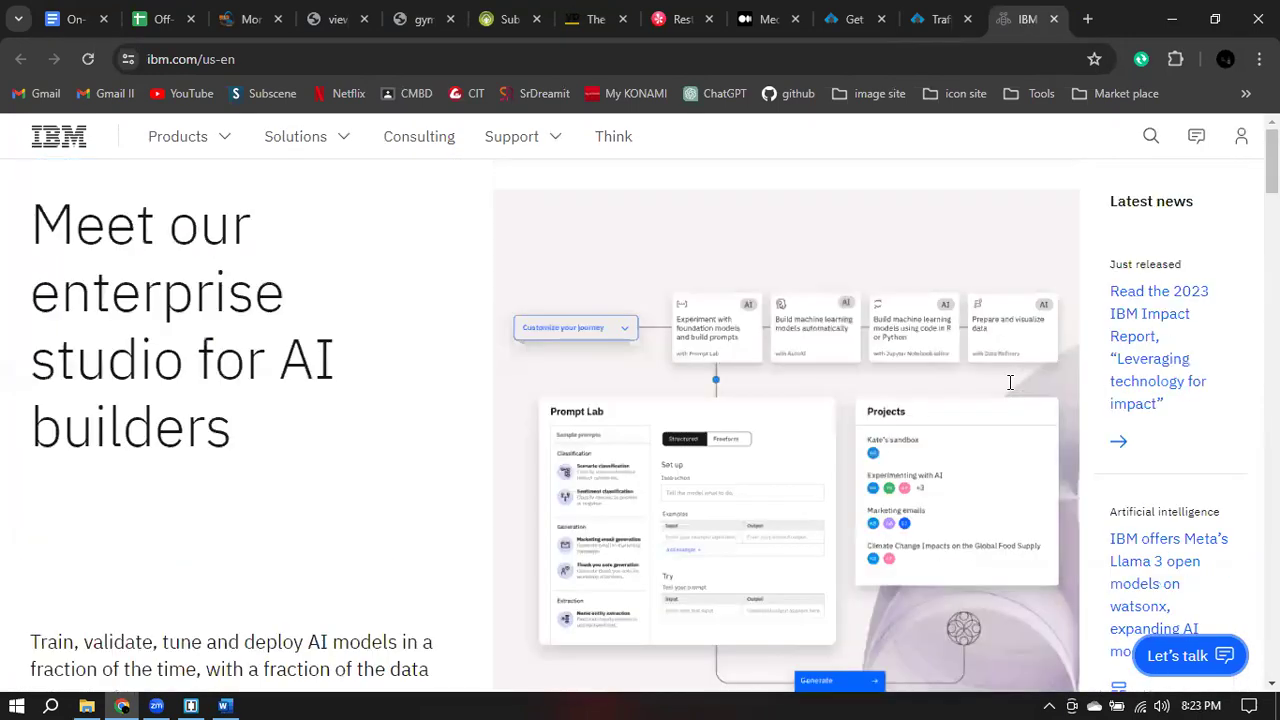
# - Open the IBM account options to check for a login, and look over the rest of the page down to the footer
pyautogui.click(1240, 137)
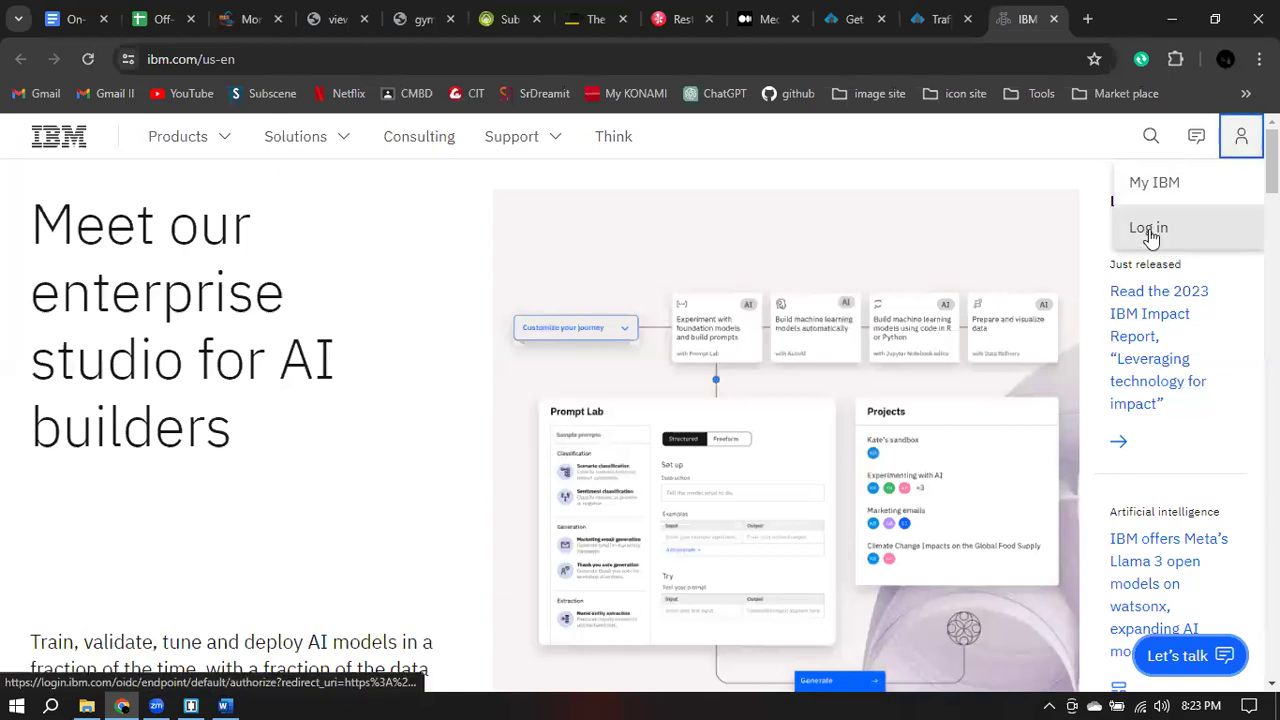
pyautogui.scroll(-6, 999, 285)
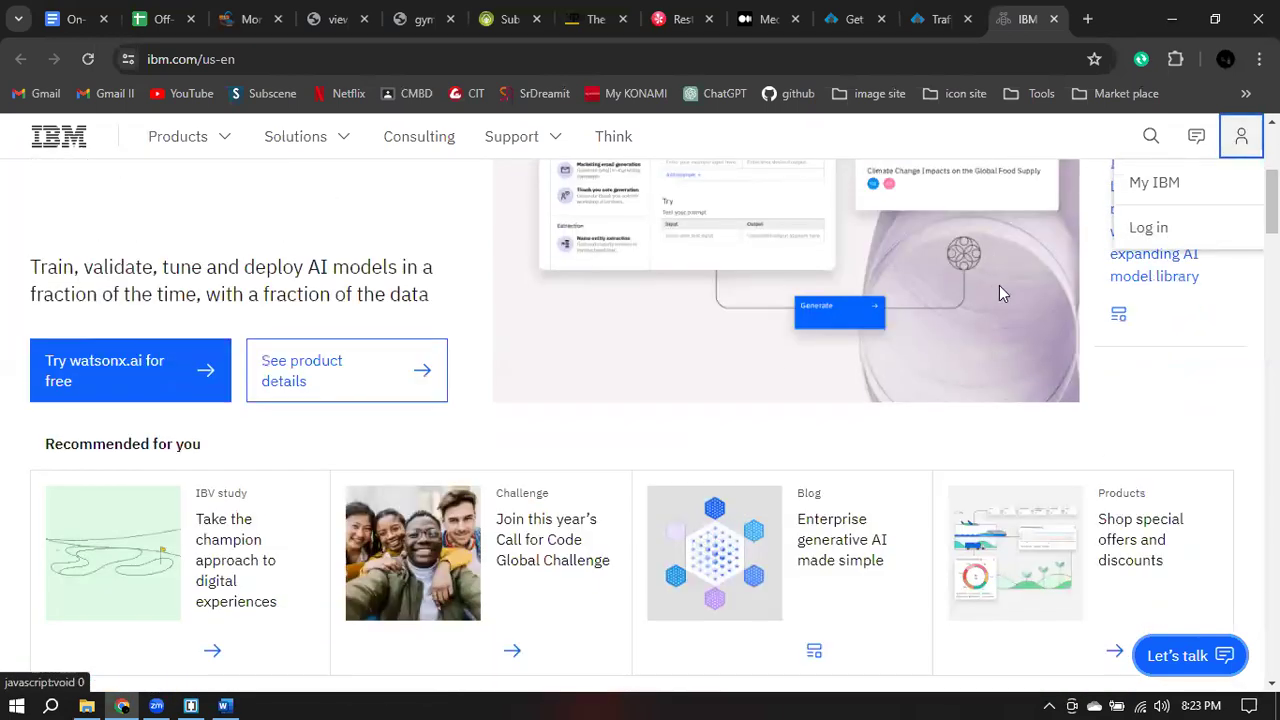
pyautogui.scroll(-15, 1065, 327)
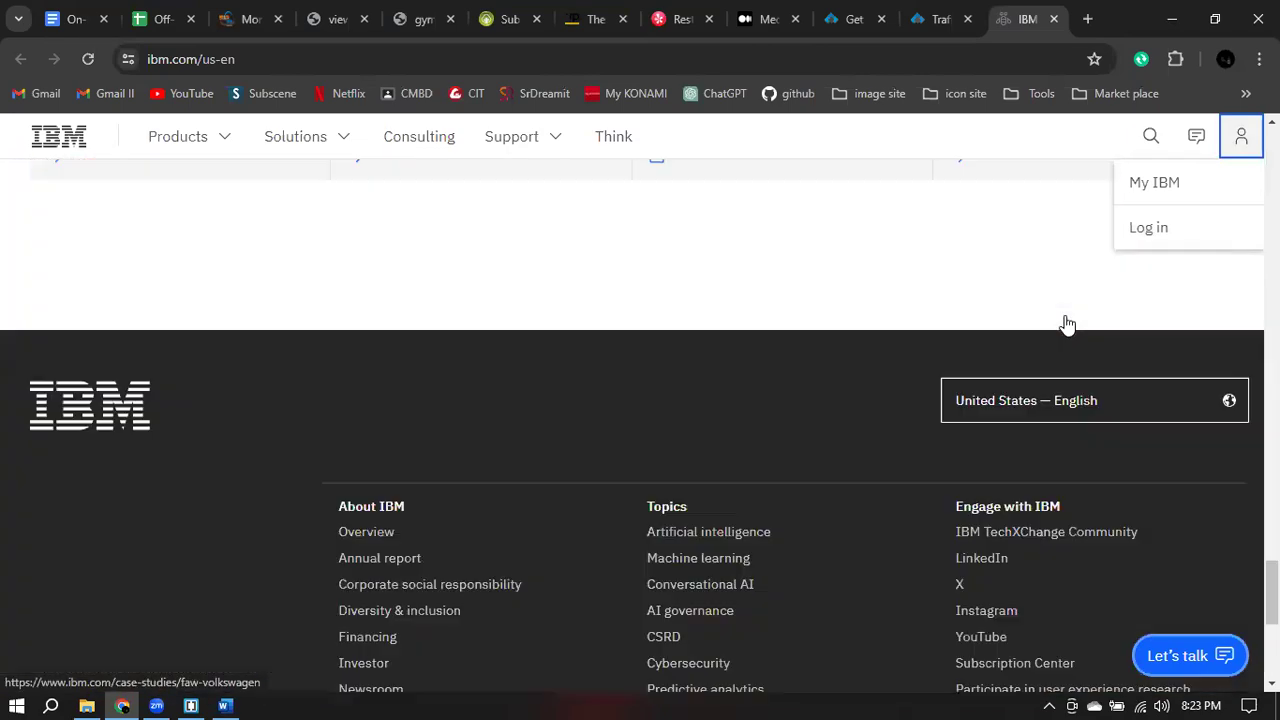
pyautogui.scroll(18, 1216, 279)
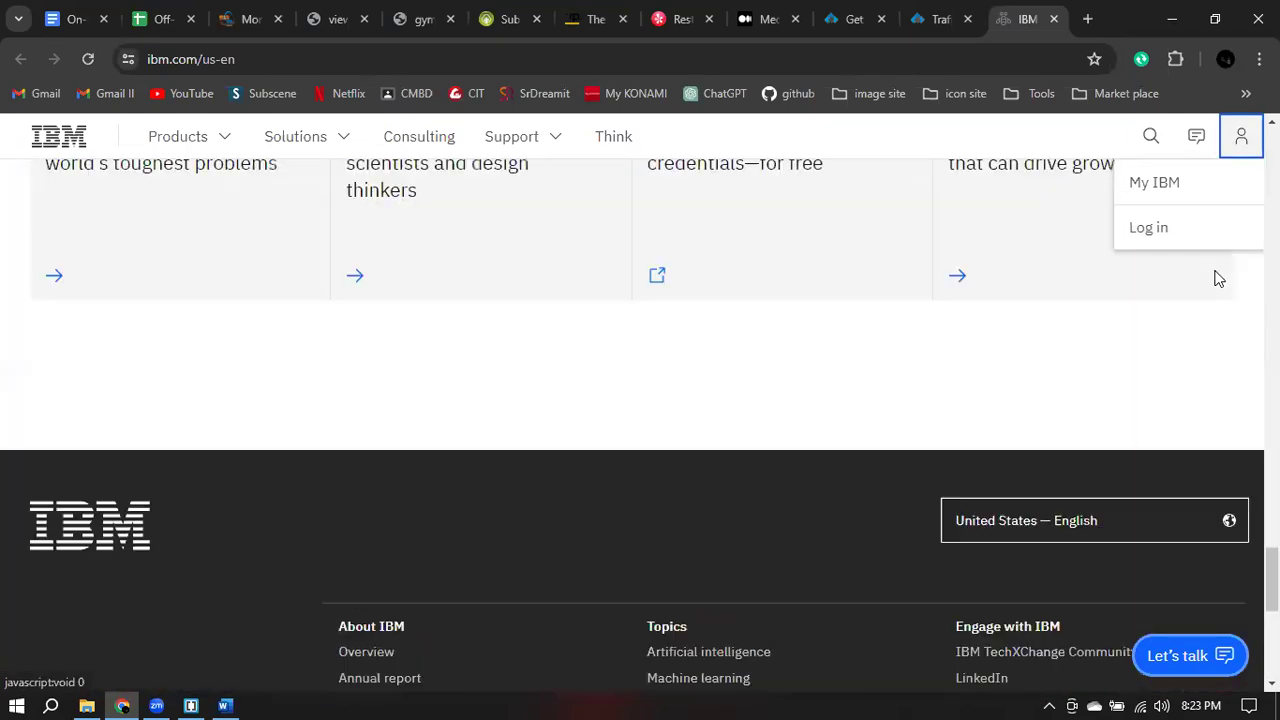
pyautogui.scroll(10, 1228, 280)
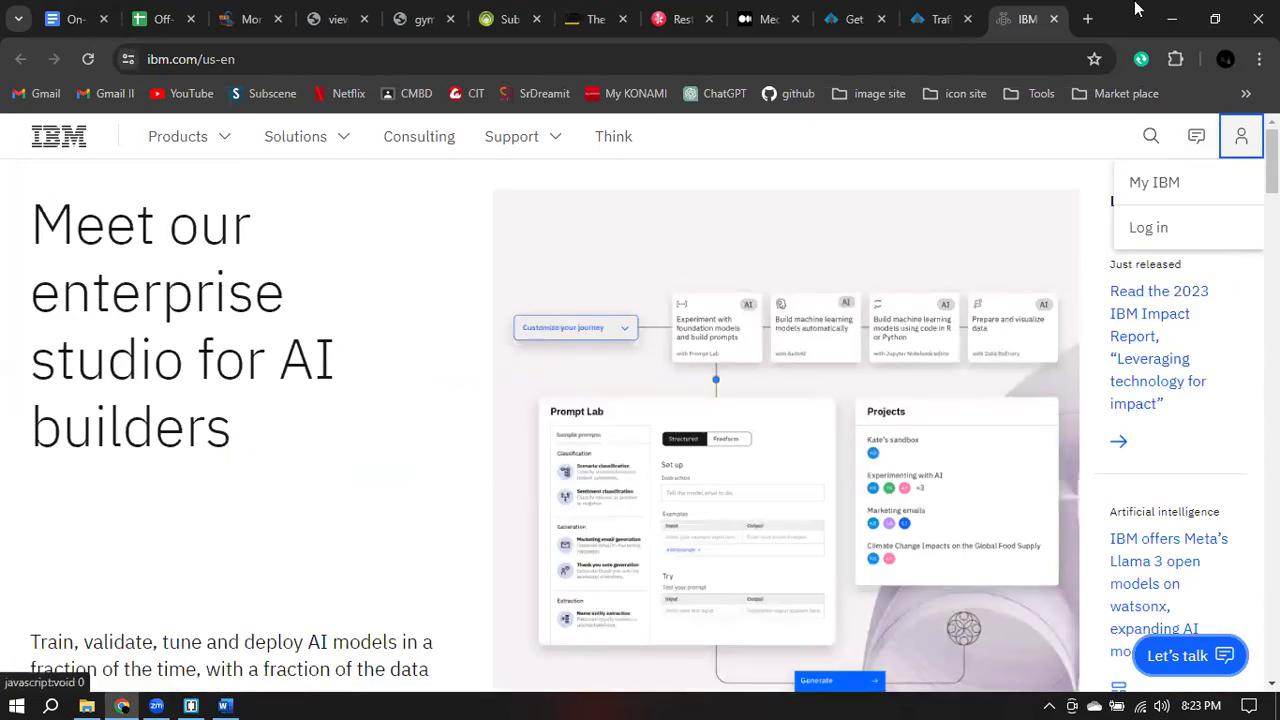
# - Return to the DoFollow backlink article, find the List of NoFollow Backlink Authority Sites table and open its lenovo.com link in a new tab
pyautogui.click(848, 19)
pyautogui.scroll(-3, 555, 375)
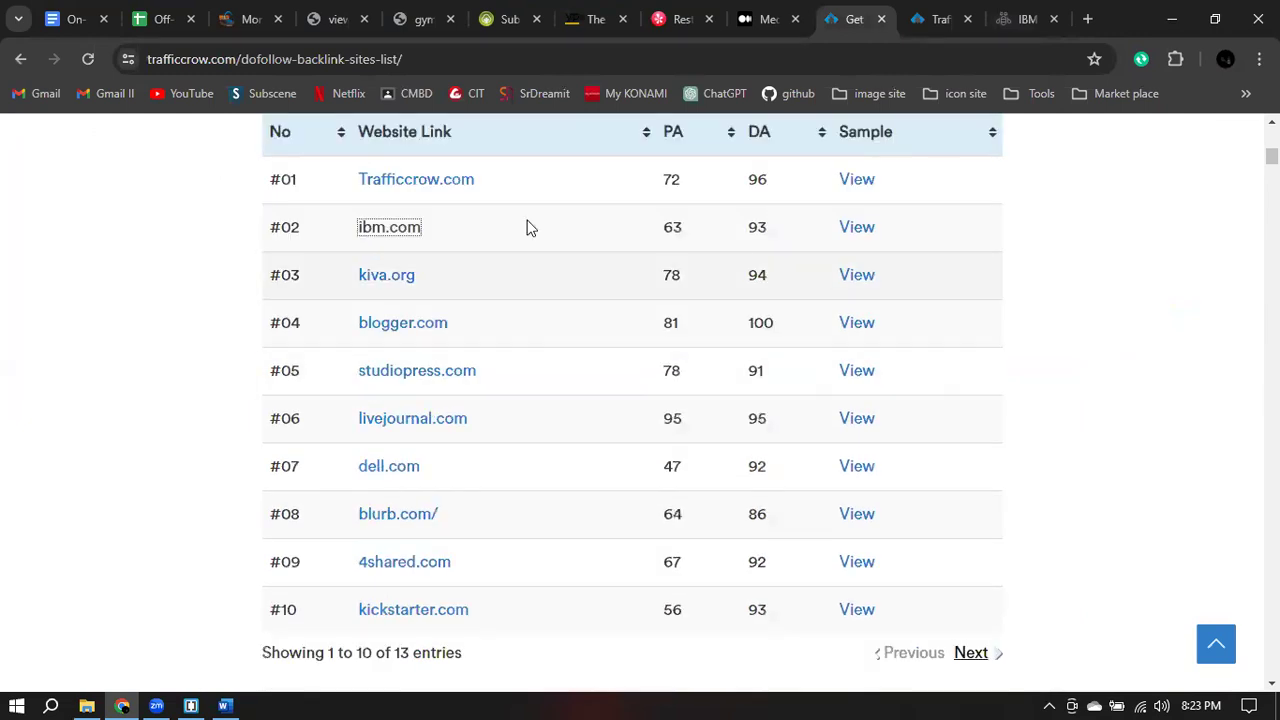
pyautogui.scroll(-1, 532, 224)
pyautogui.scroll(-1, 537, 223)
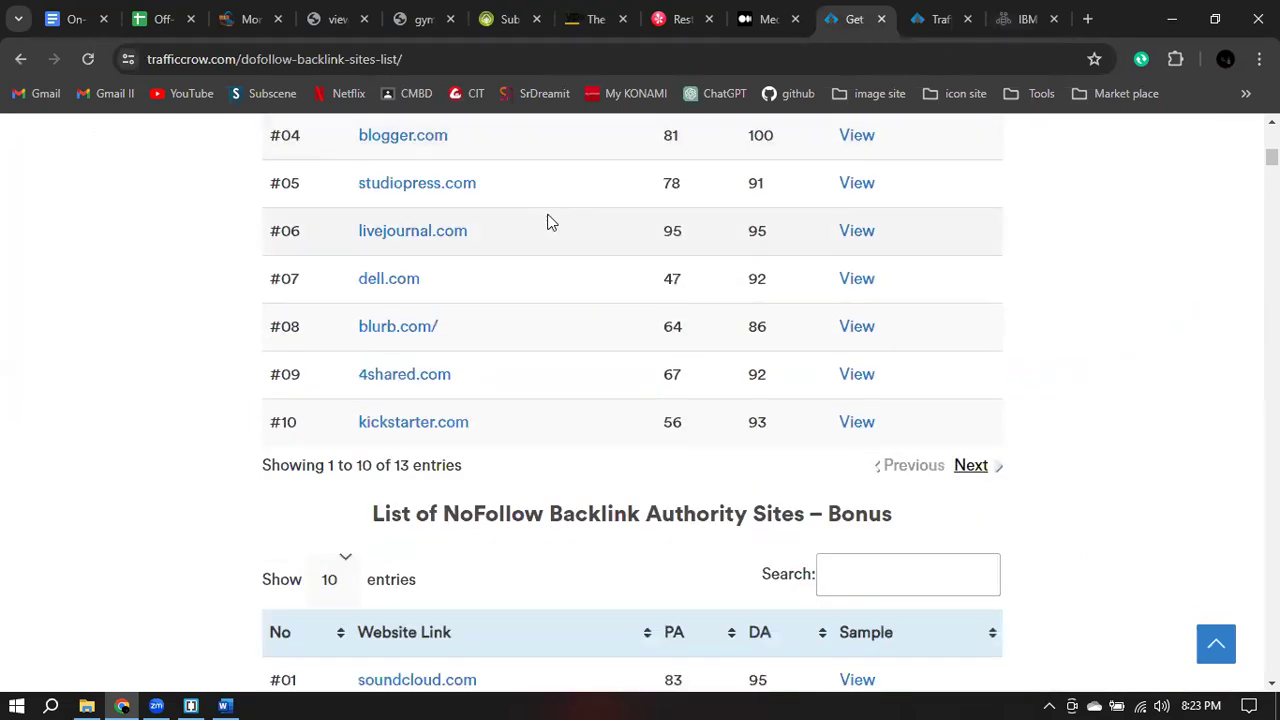
pyautogui.scroll(-3, 551, 222)
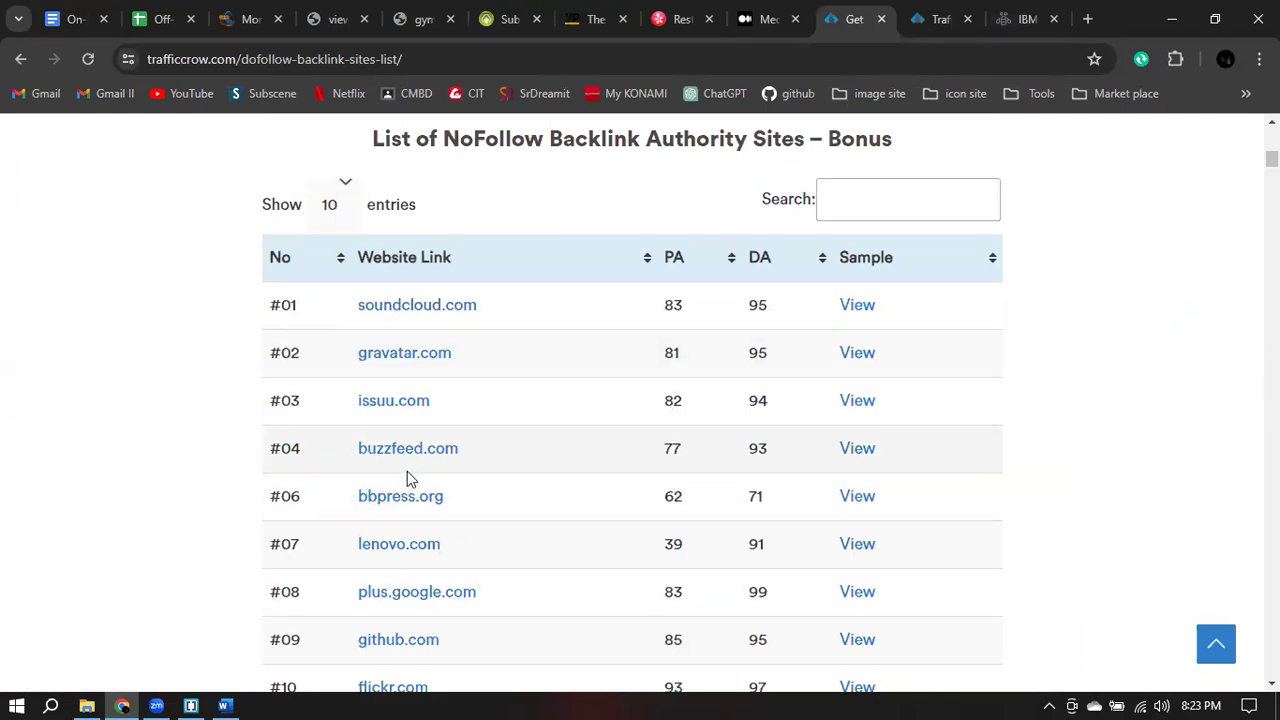
pyautogui.rightClick(420, 552)
pyautogui.click(519, 292)
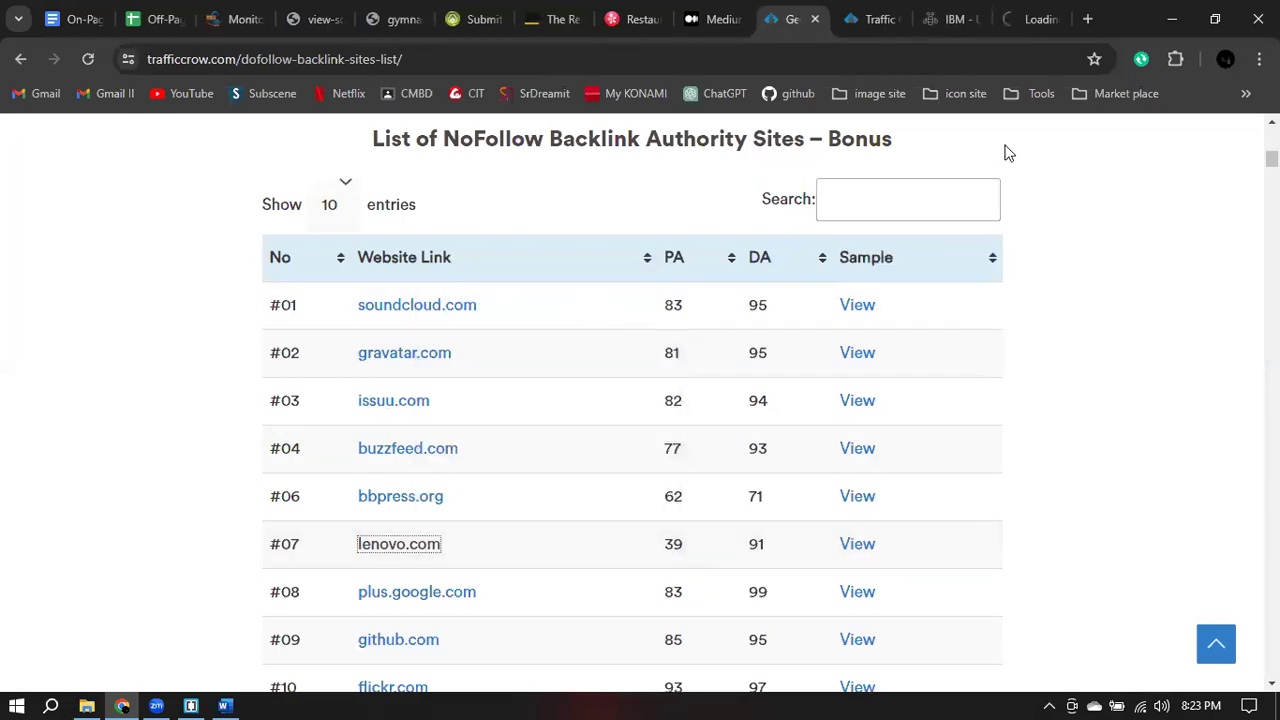
# - Switch to the opened Lenovo site and look through its home page down to the country selector in the footer
pyautogui.click(1028, 17)
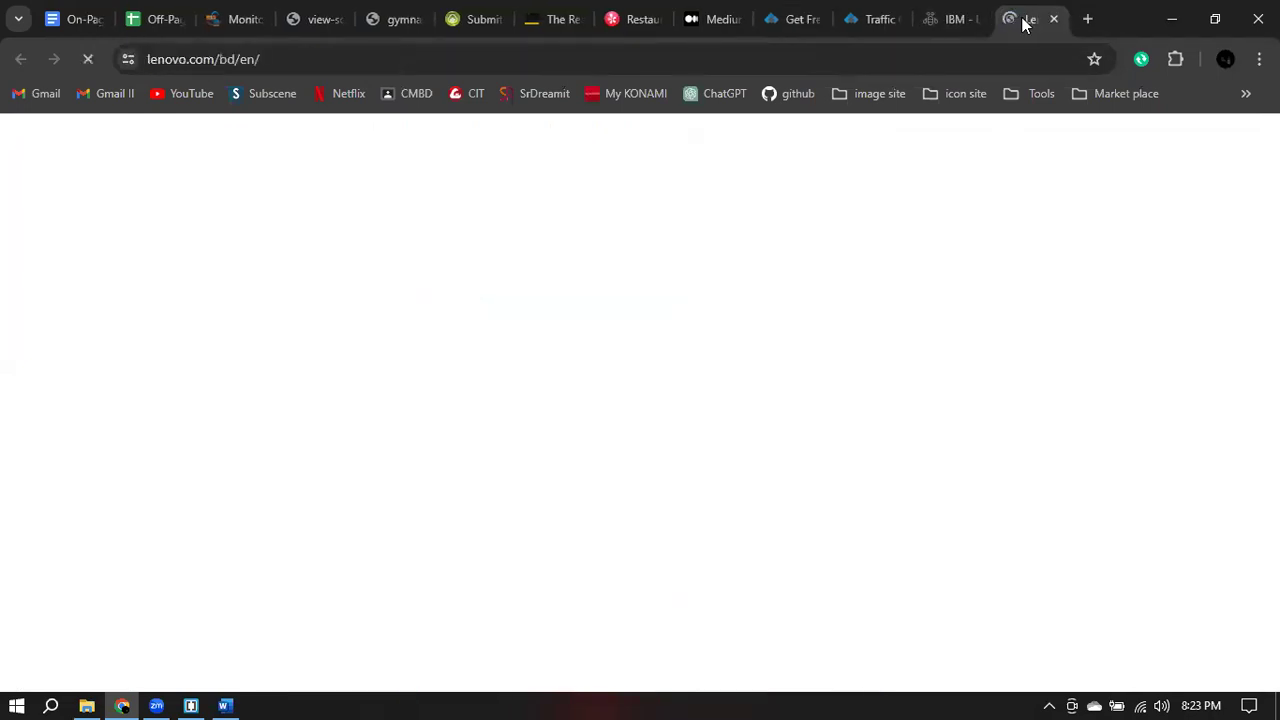
pyautogui.scroll(-10, 738, 327)
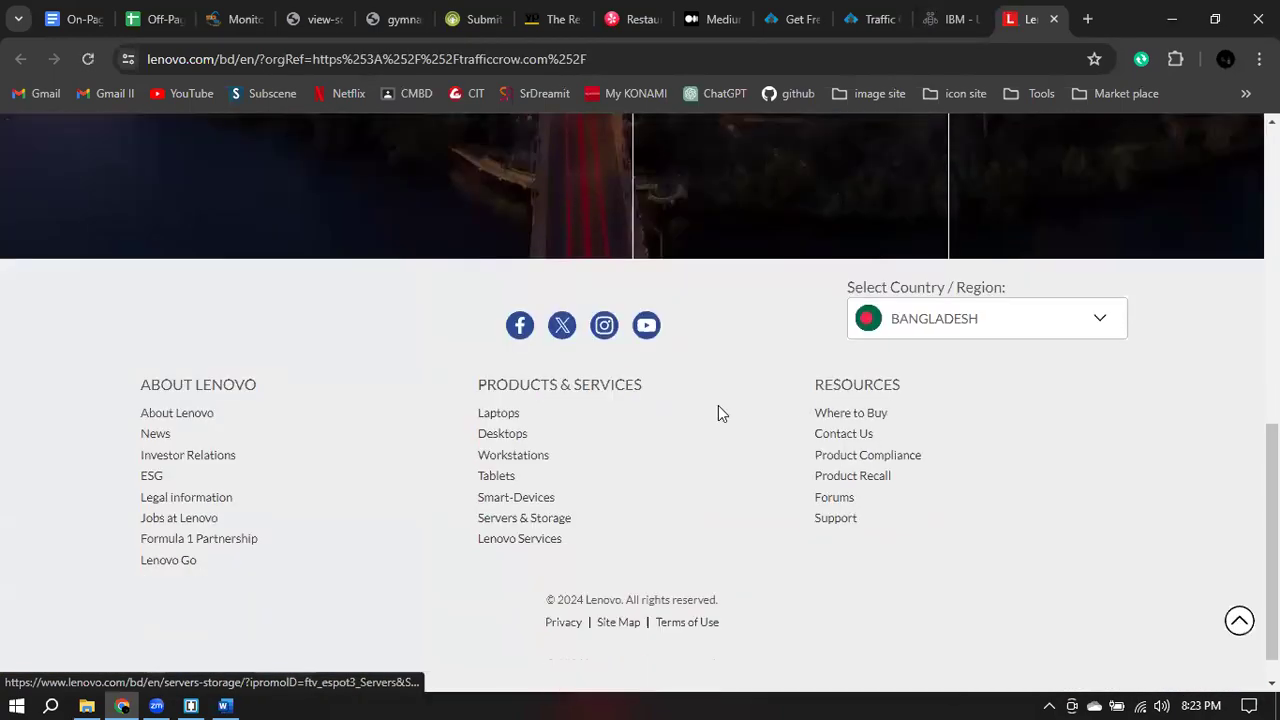
pyautogui.scroll(7, 718, 412)
pyautogui.scroll(-5, 924, 303)
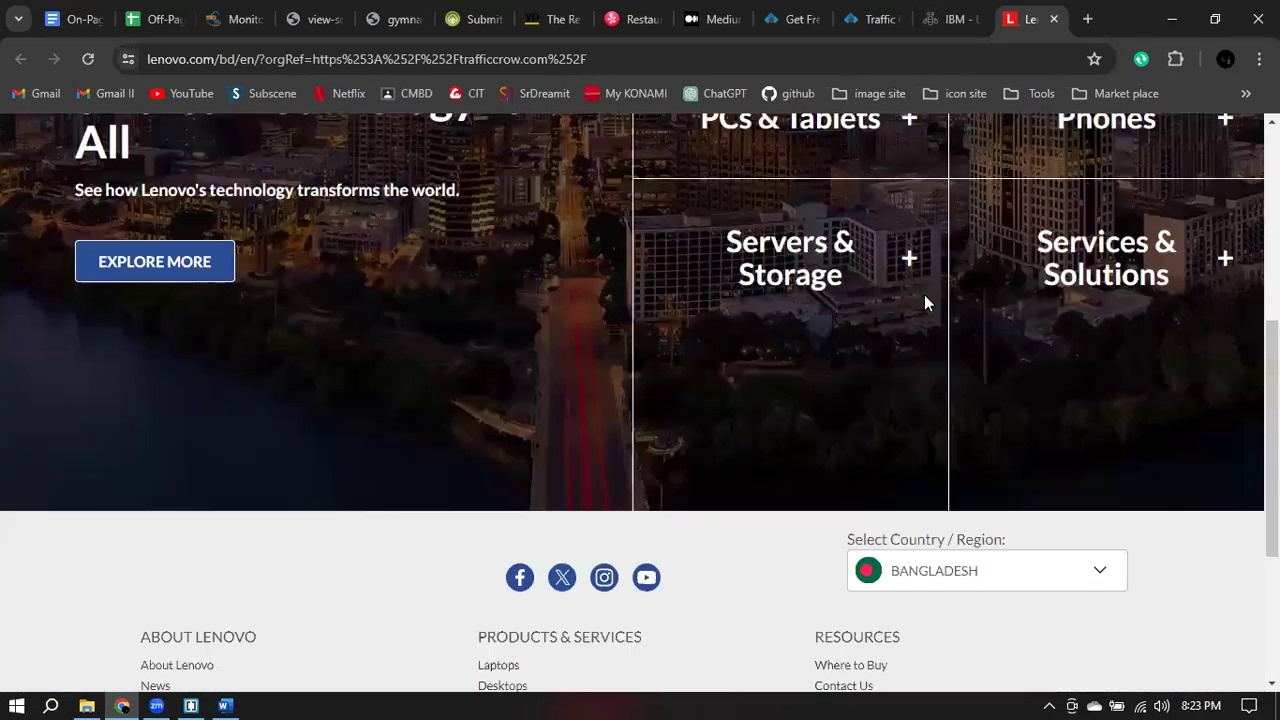
pyautogui.scroll(-3, 924, 303)
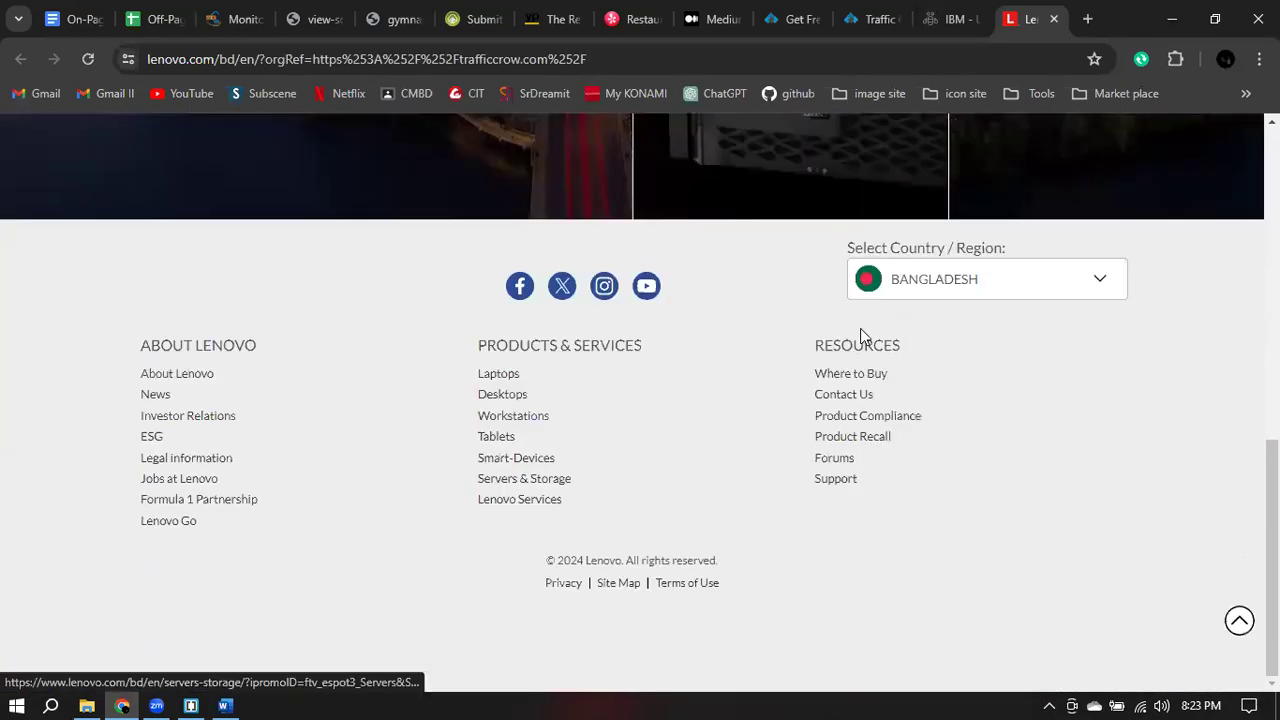
# - Change the Lenovo site's country/region to the United States
pyautogui.click(1072, 290)
pyautogui.scroll(-15, 968, 370)
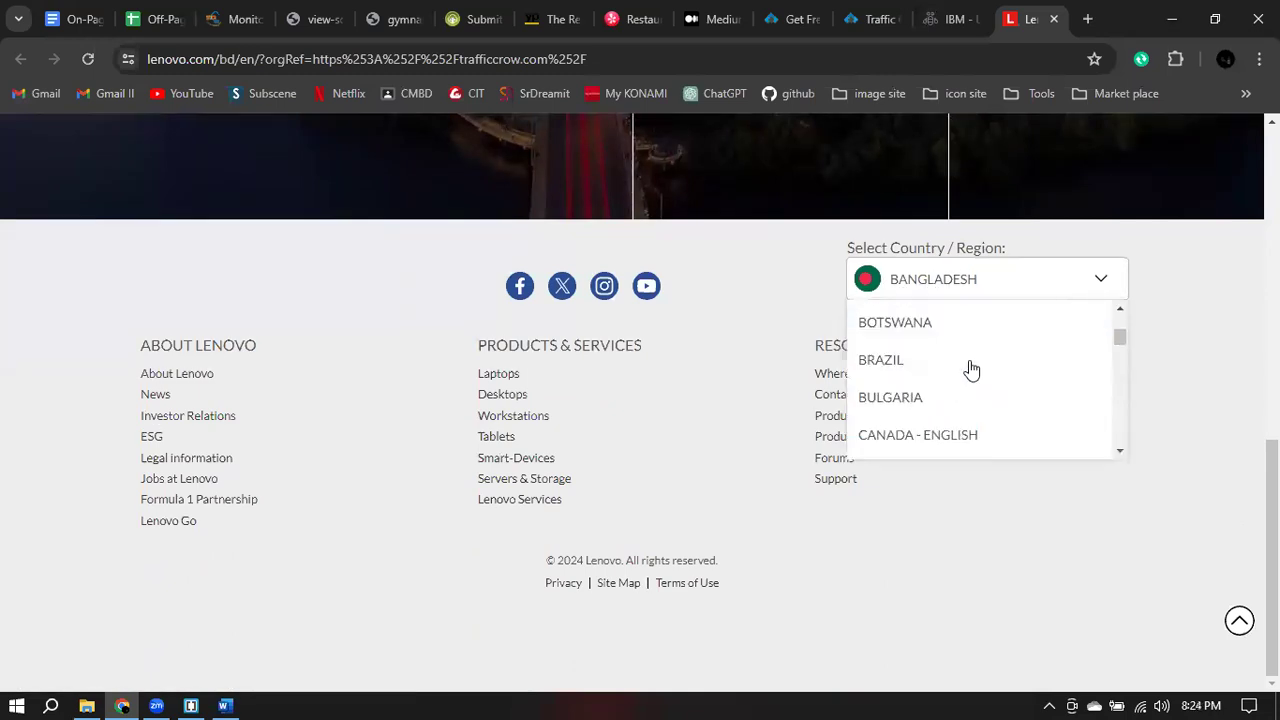
pyautogui.scroll(-10, 975, 362)
pyautogui.scroll(3, 968, 417)
pyautogui.click(907, 398)
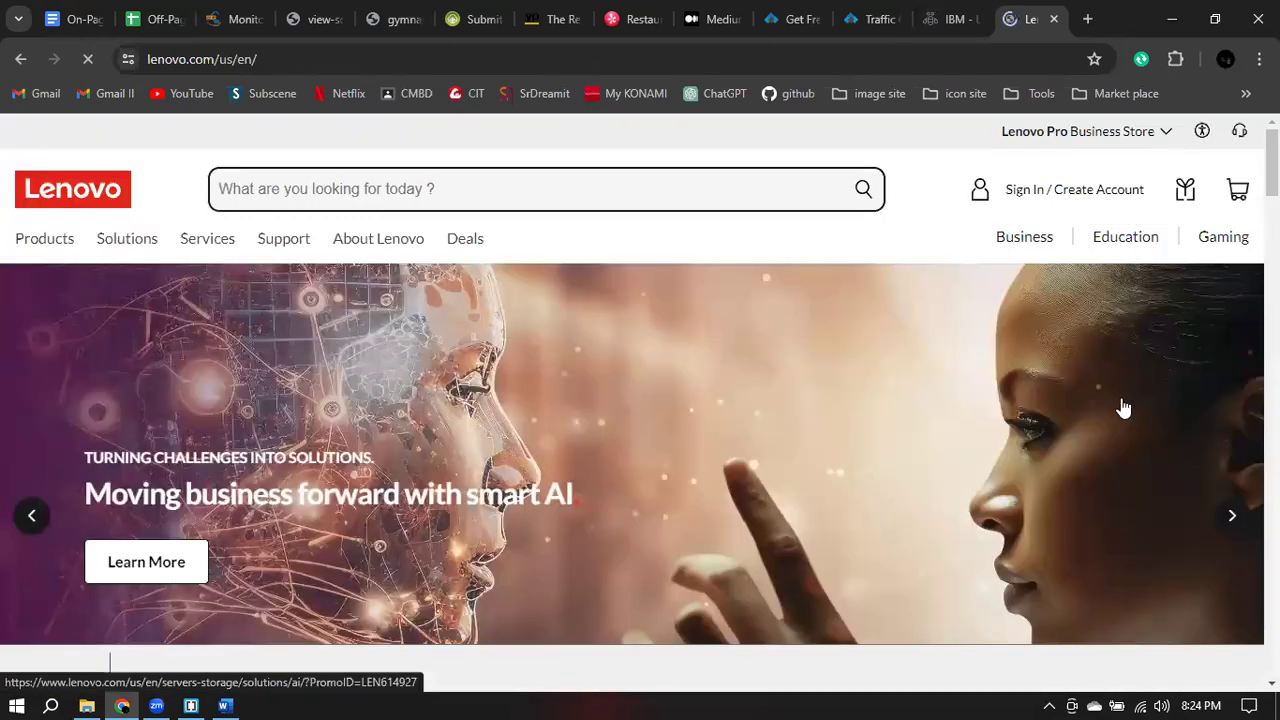
# - Look through Lenovo's US home page and examine its Sign In / Create Account option
pyautogui.scroll(-5, 900, 395)
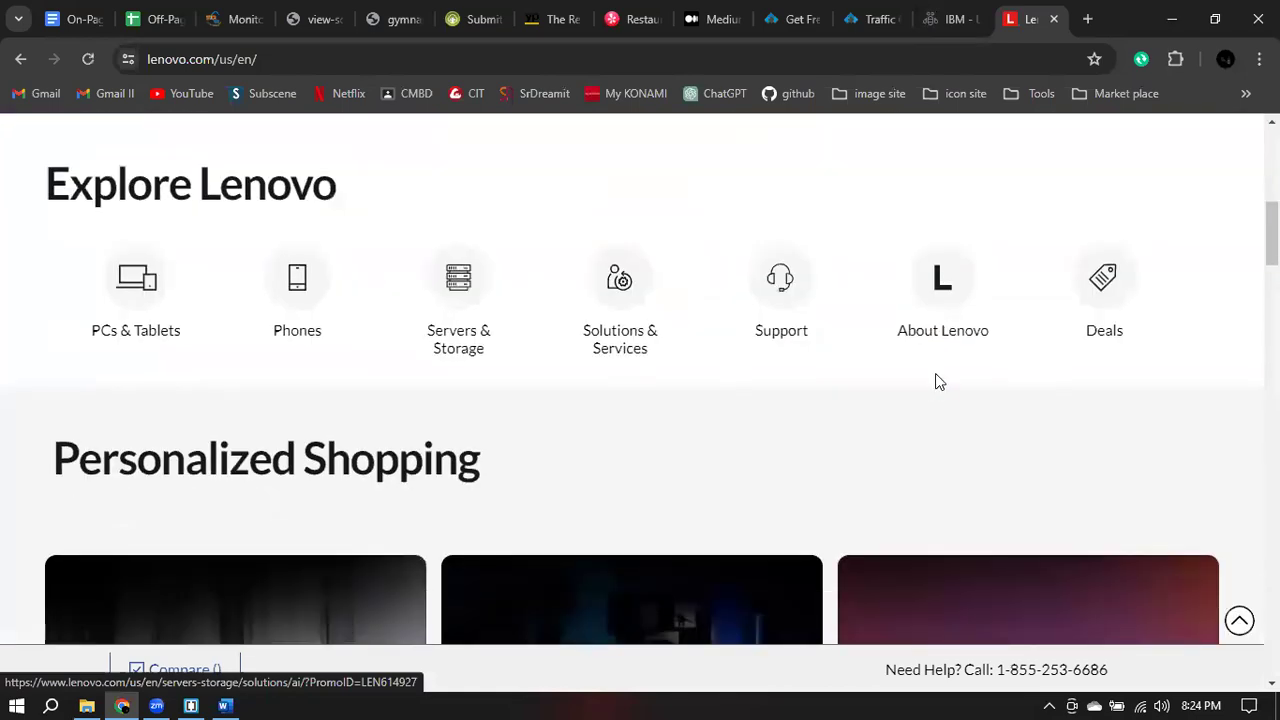
pyautogui.scroll(-4, 1131, 360)
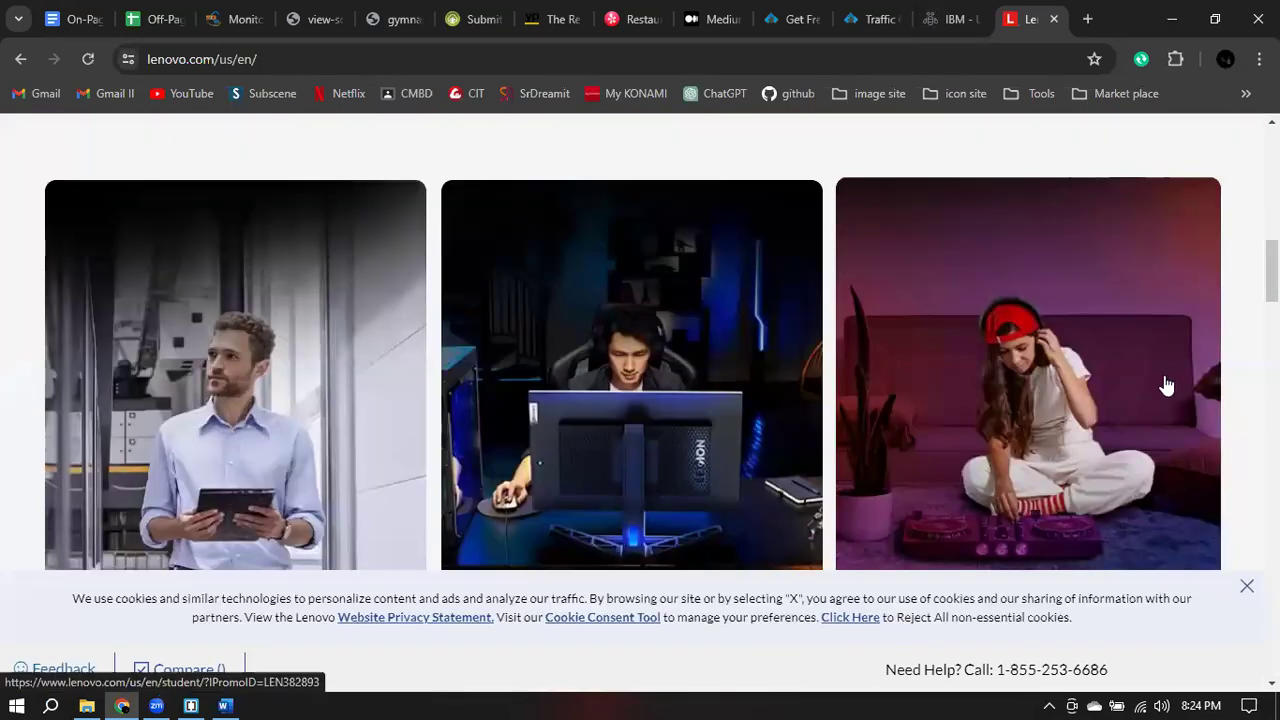
pyautogui.scroll(-4, 1166, 385)
pyautogui.scroll(12, 1164, 383)
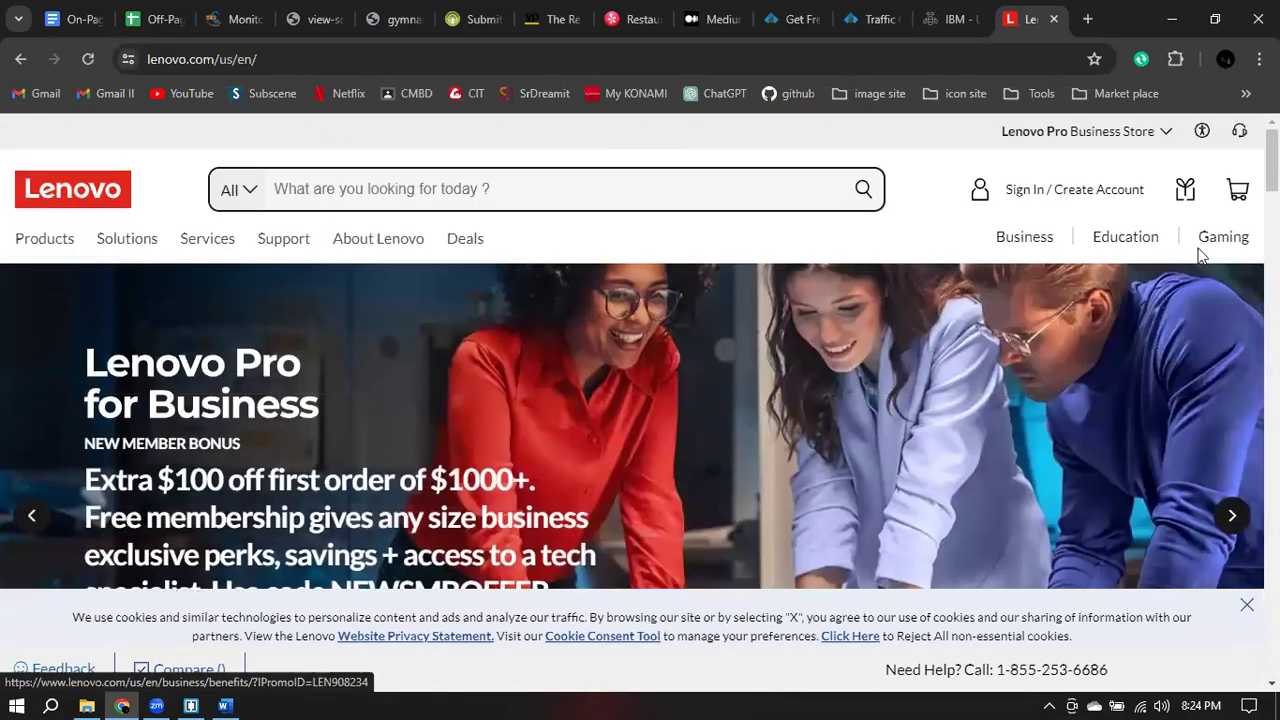
pyautogui.moveTo(1075, 200)
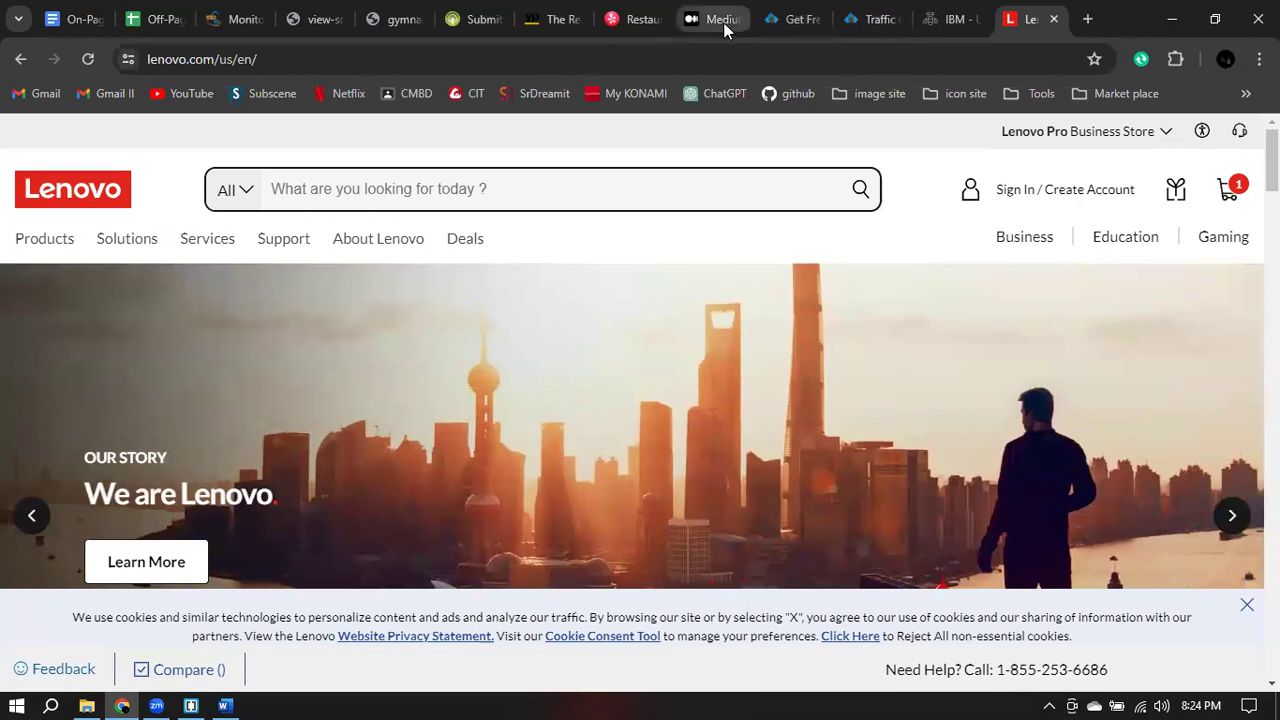
# - Check the Medium and Yelp sites, then return to the backlink article and read from the NoFollow table to the High DA Dofollow Profile Creation section
pyautogui.click(722, 22)
pyautogui.click(622, 12)
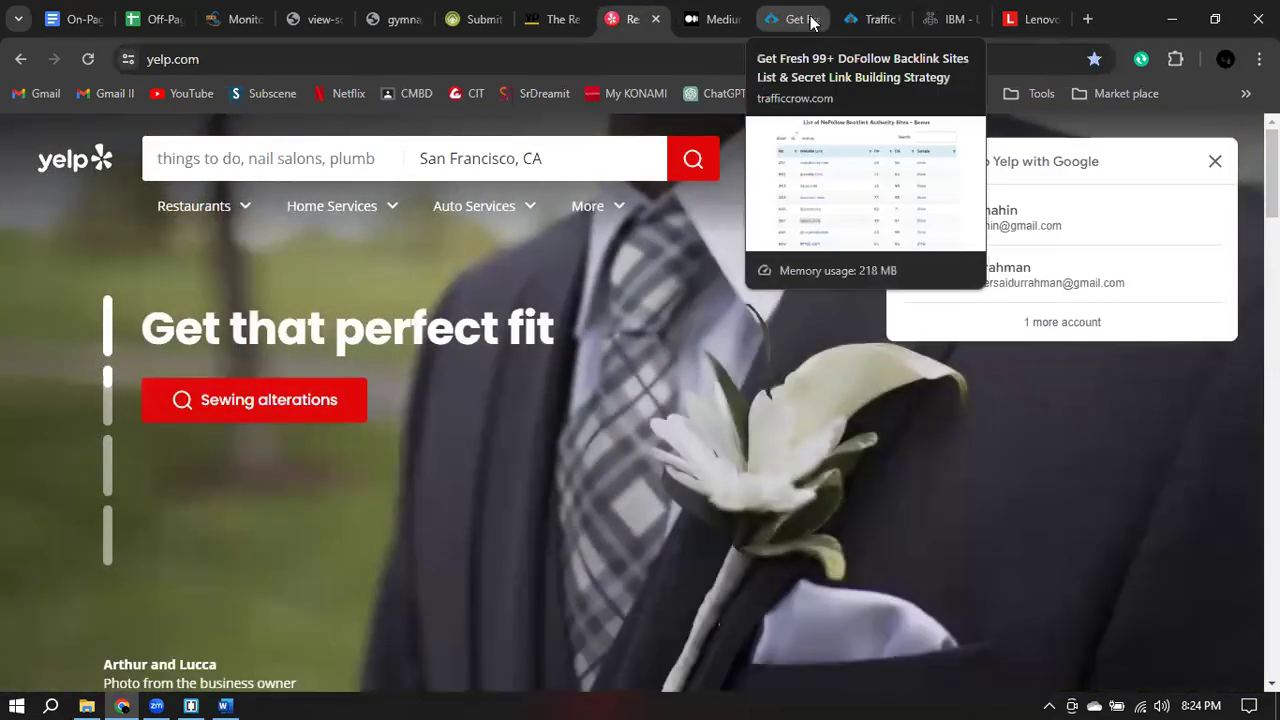
pyautogui.click(795, 19)
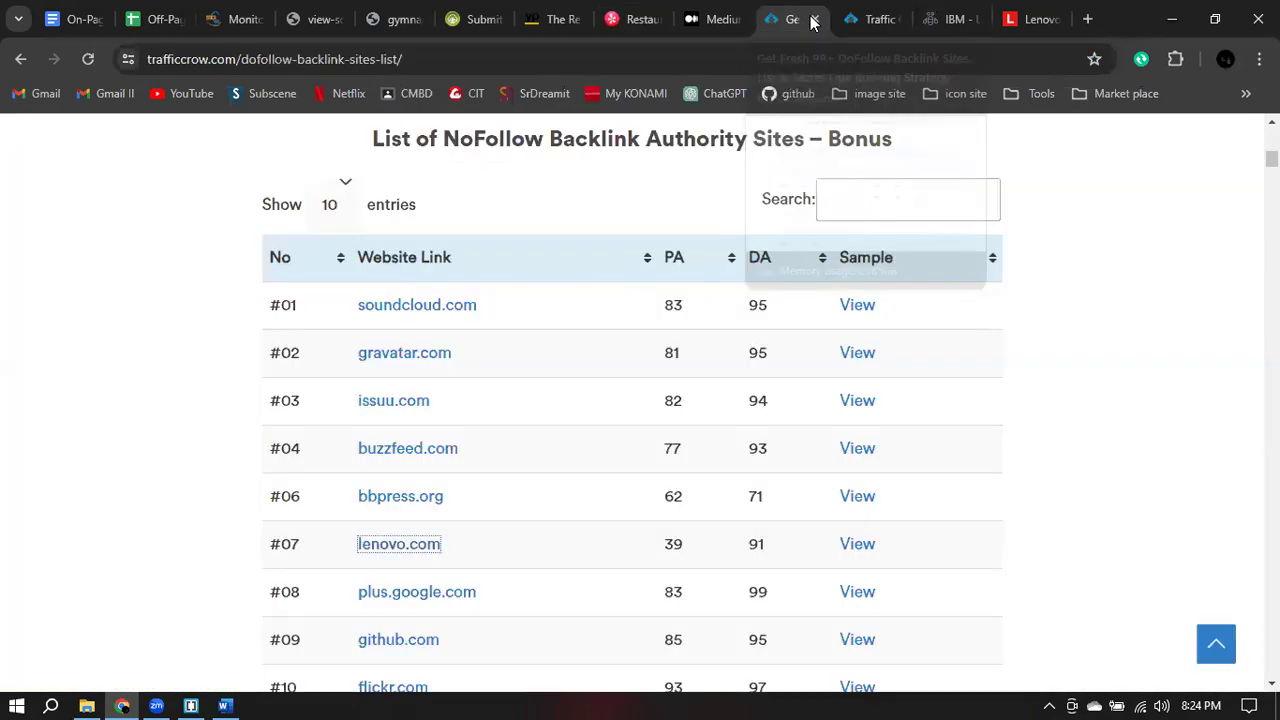
pyautogui.click(1114, 286)
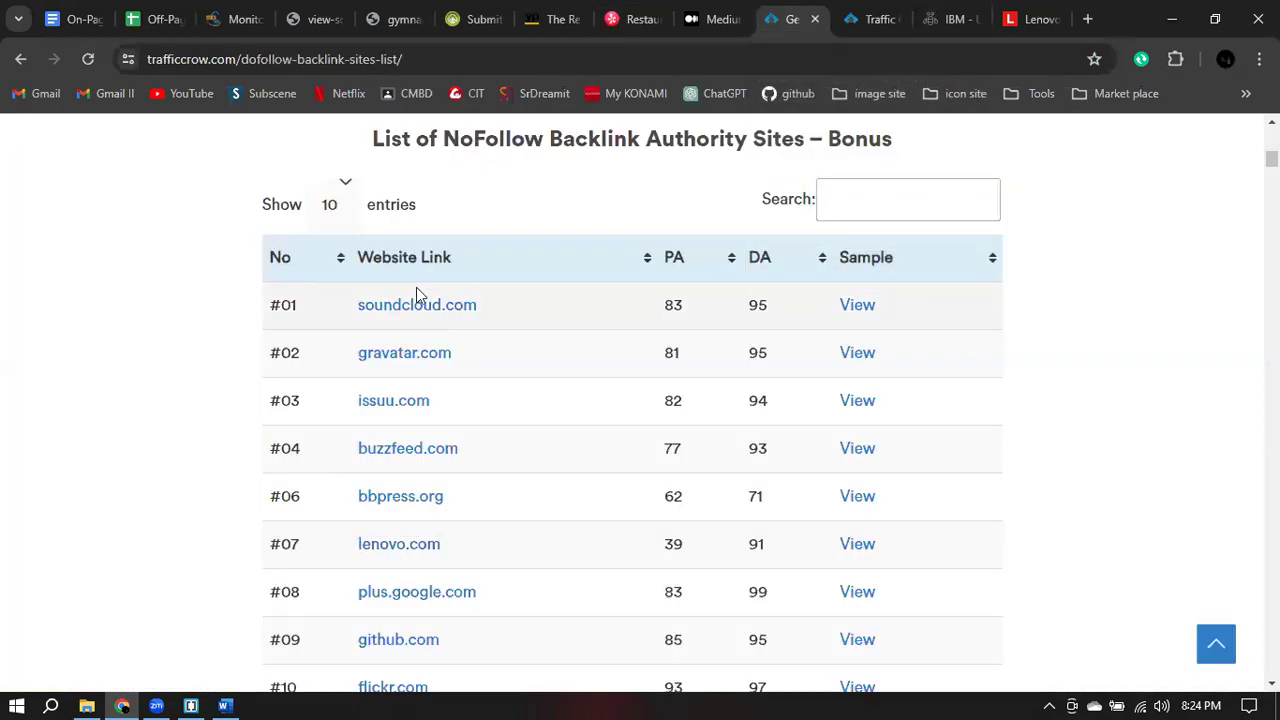
pyautogui.scroll(-1, 1025, 285)
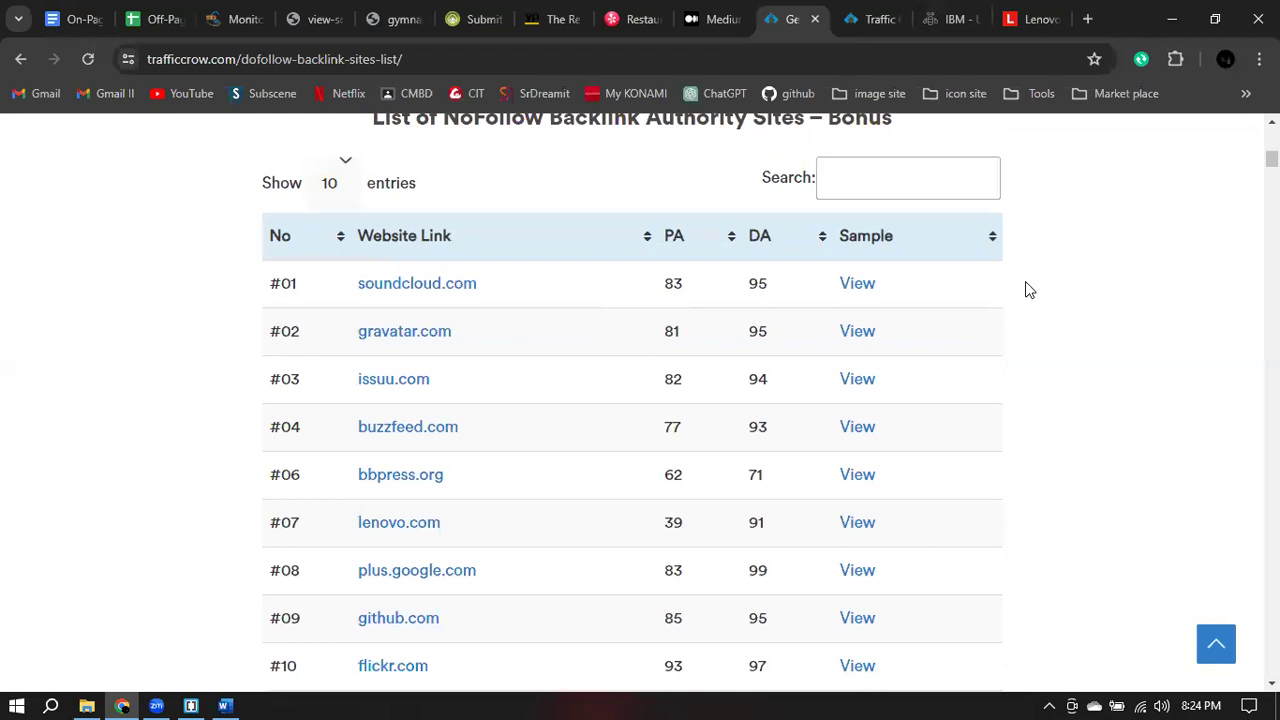
pyautogui.scroll(-7, 1025, 282)
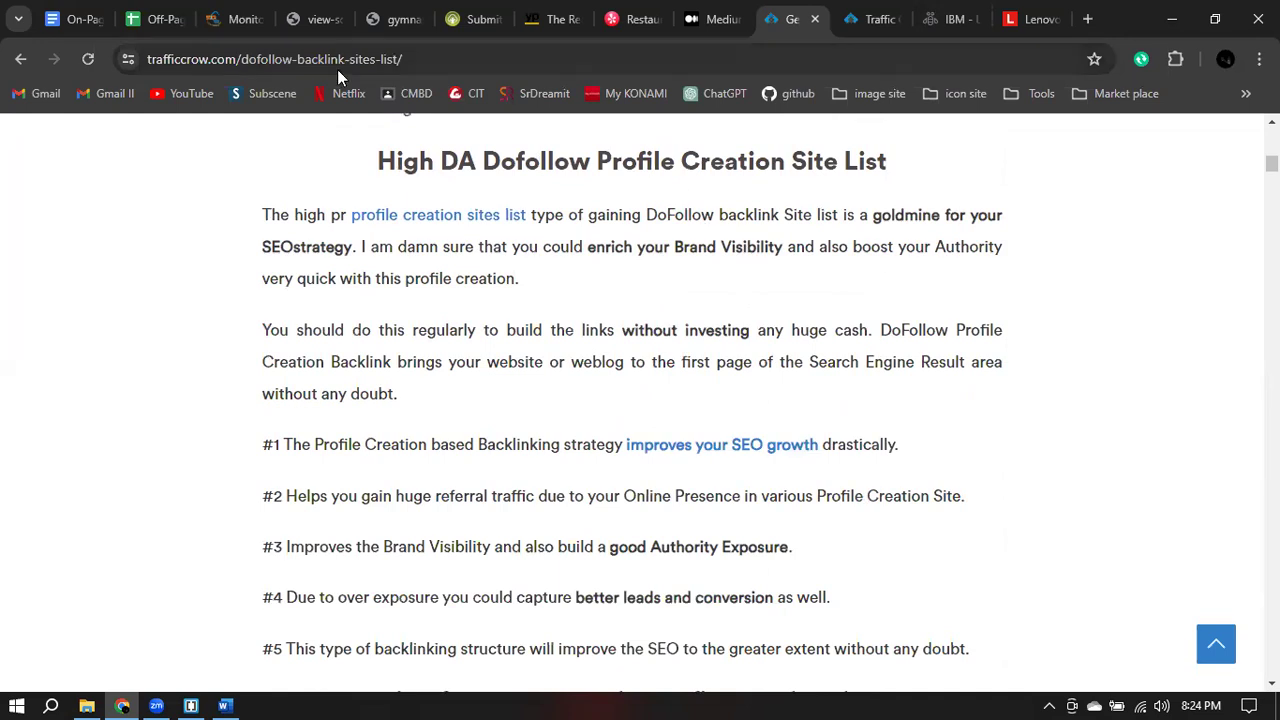
# - Switch to the Off-Page SEO For LDM62 spreadsheet and look over the keyword rows with their search volume, all-in-title and KGR data
pyautogui.click(130, 12)
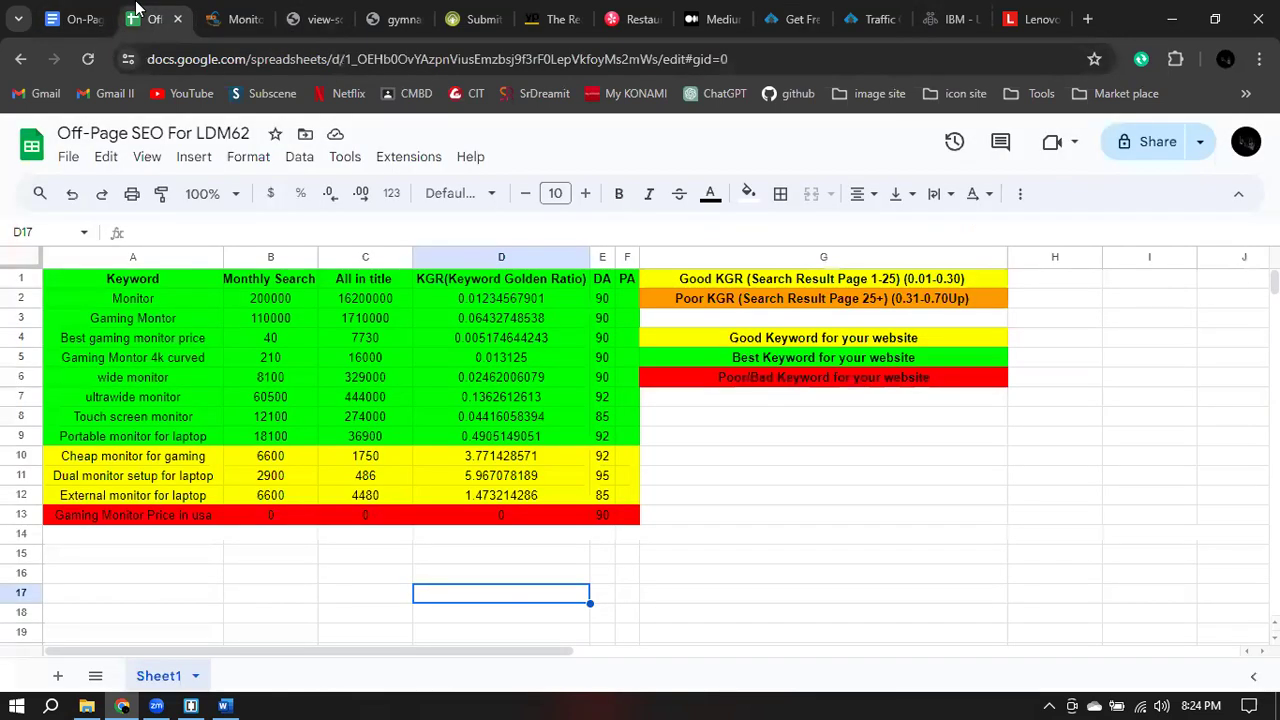
pyautogui.click(826, 466)
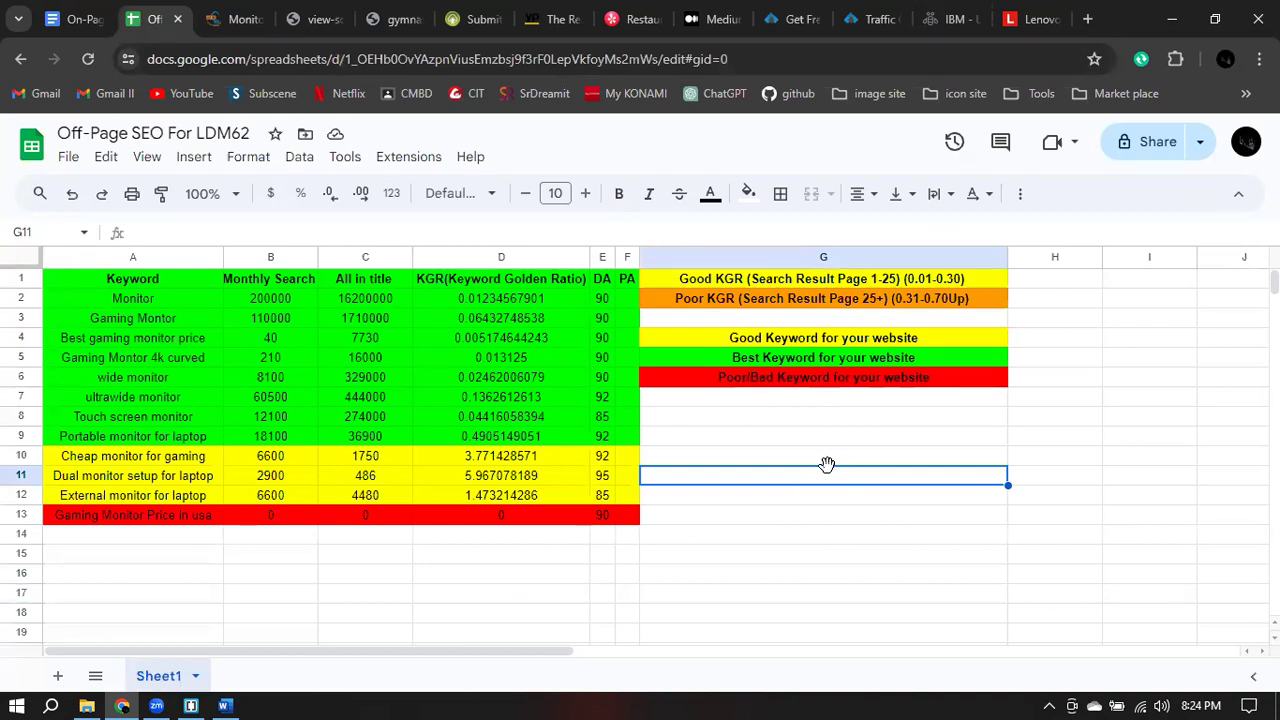
pyautogui.moveTo(109, 302); pyautogui.dragTo(476, 488)
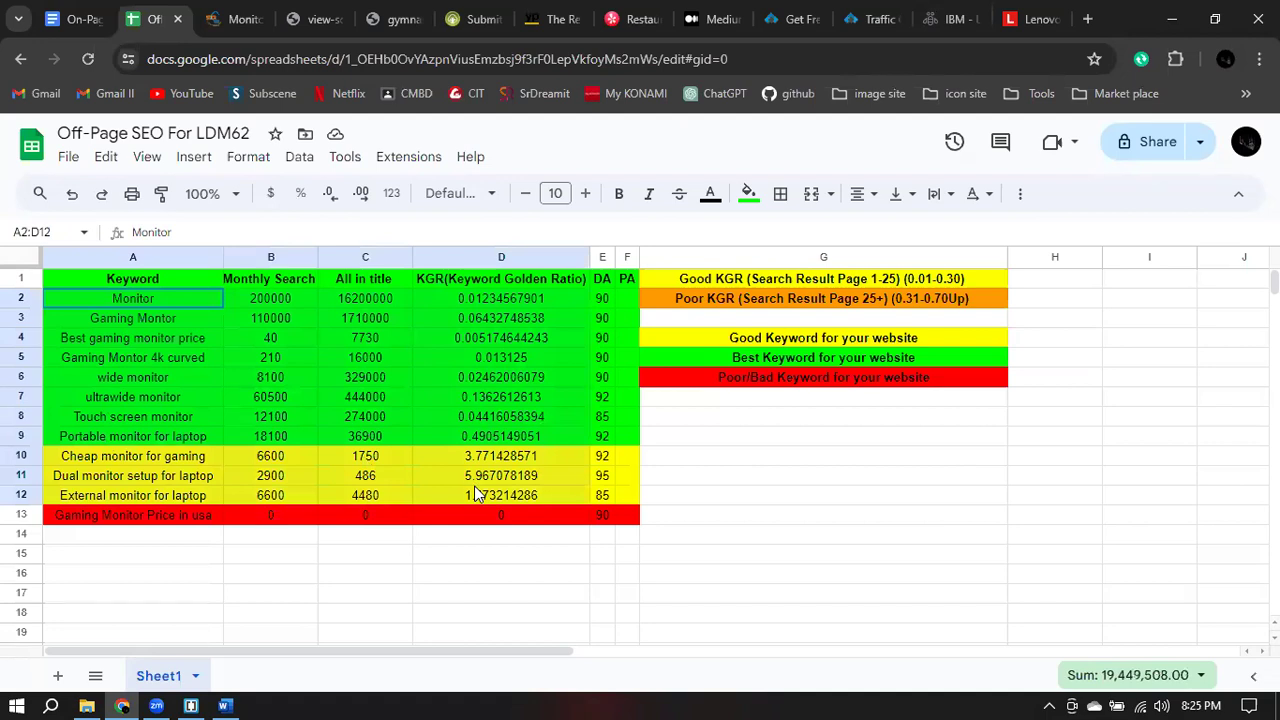
pyautogui.click(420, 418)
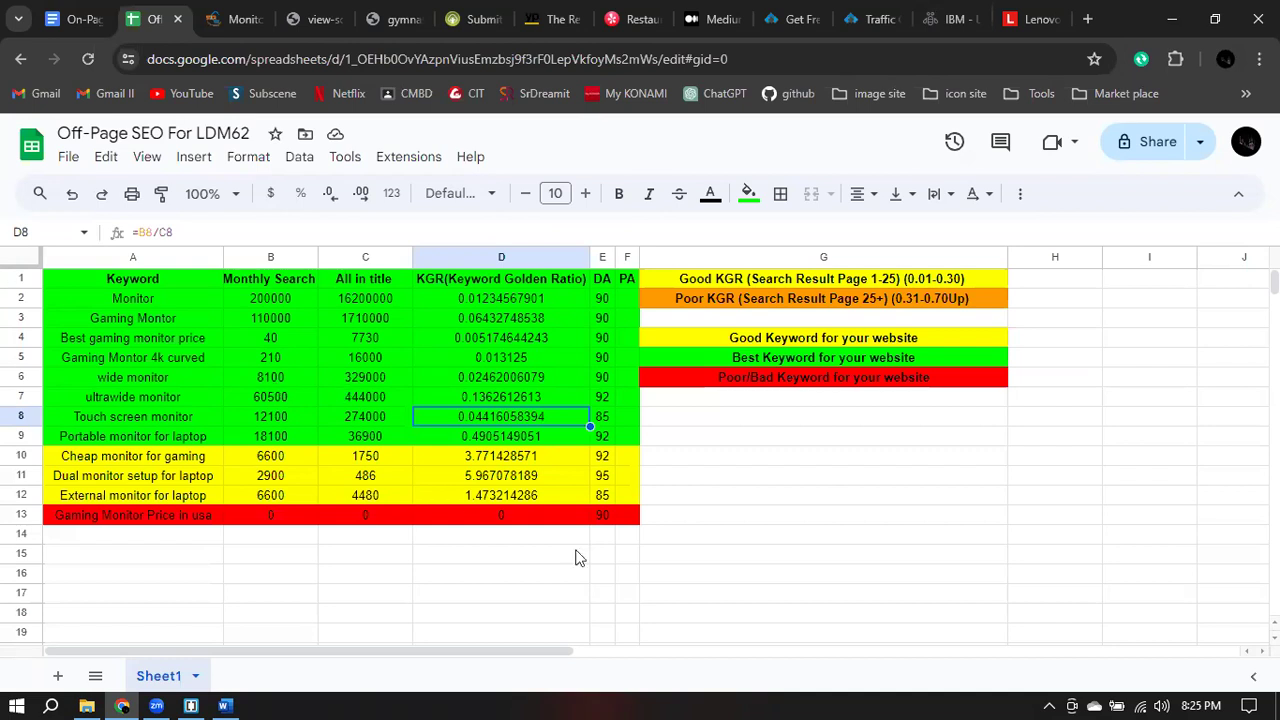
pyautogui.click(760, 482)
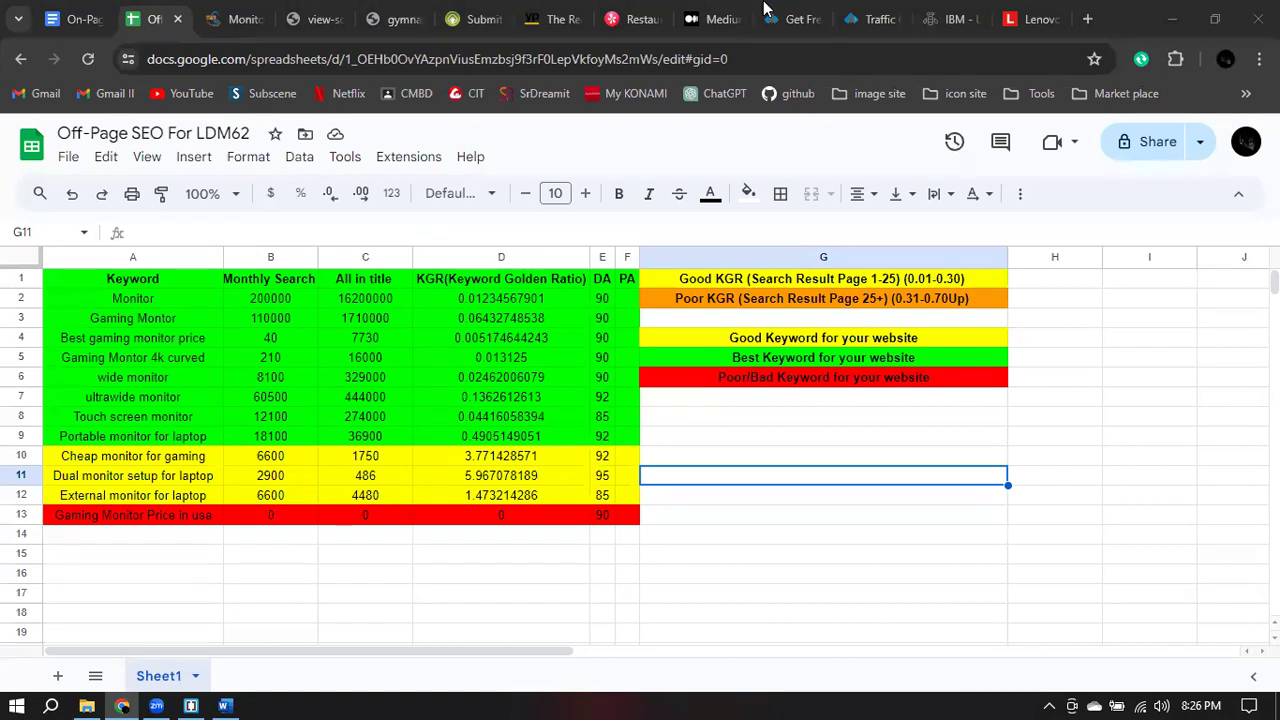
# - Compare the Good, Best and Poor/Bad Keyword legend with the Cheap monitor for gaming row and check the yellow rows' DA values
pyautogui.click(705, 365)
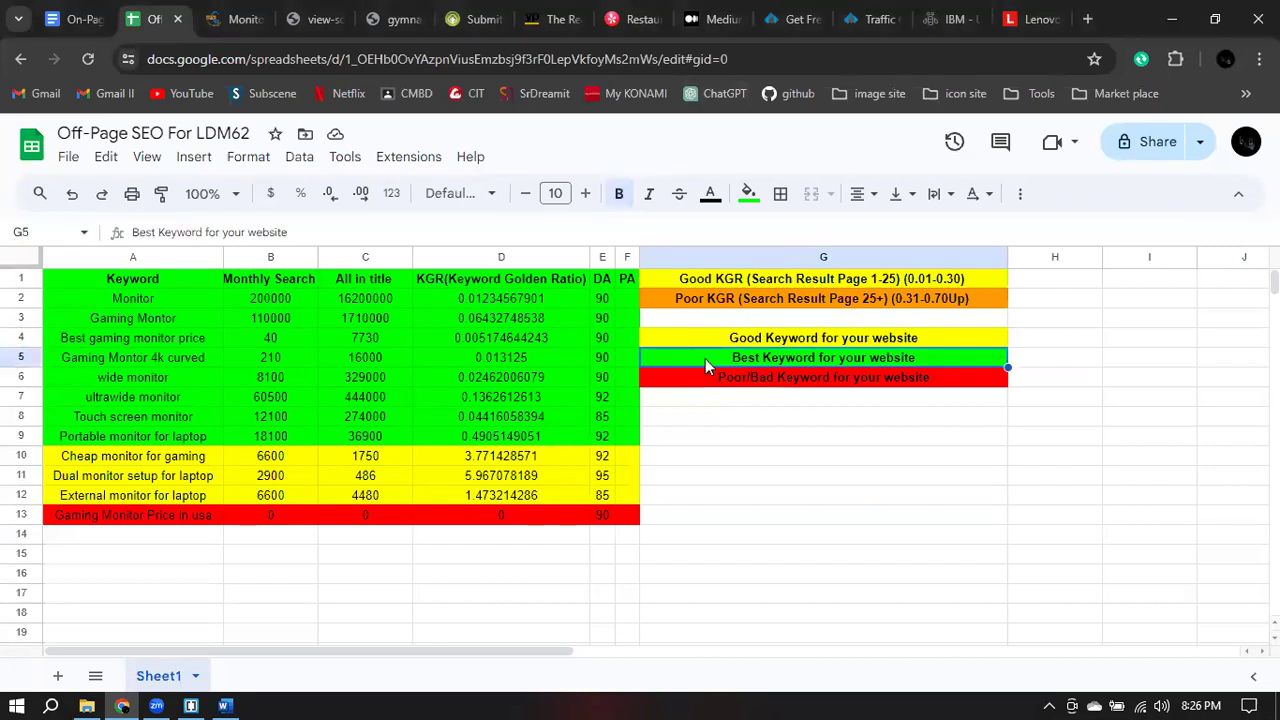
pyautogui.click(734, 341)
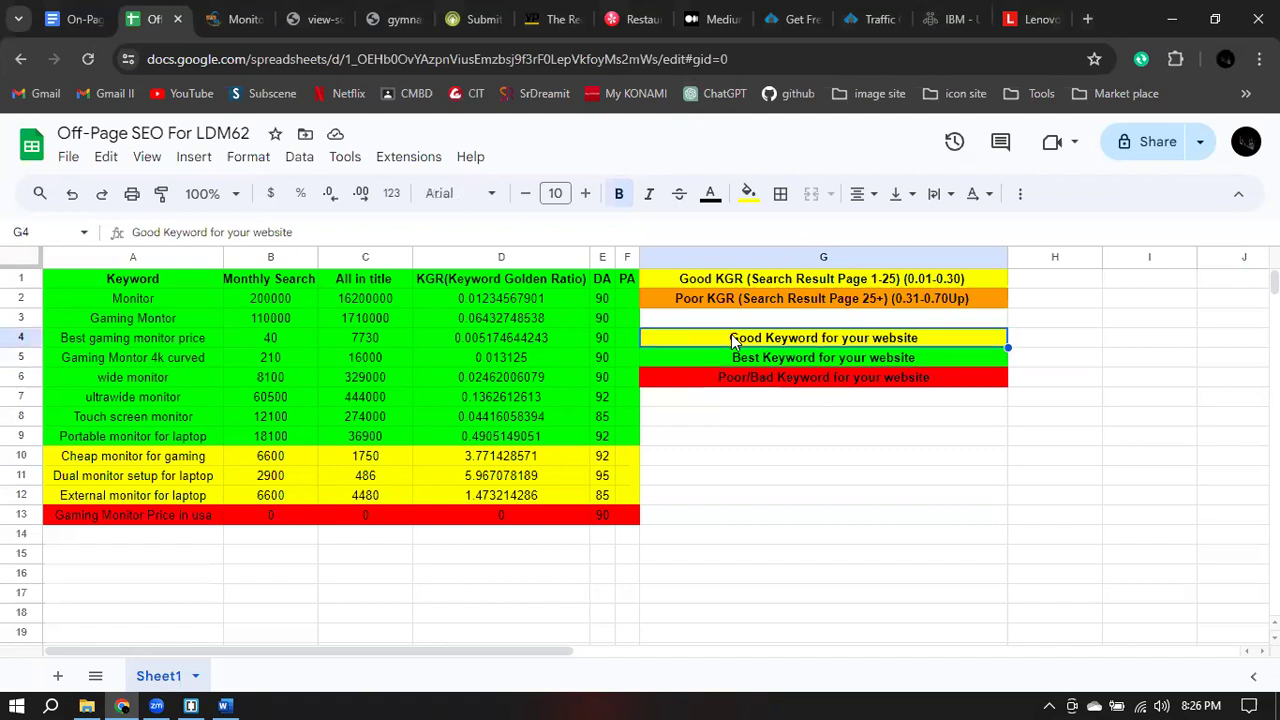
pyautogui.click(542, 456)
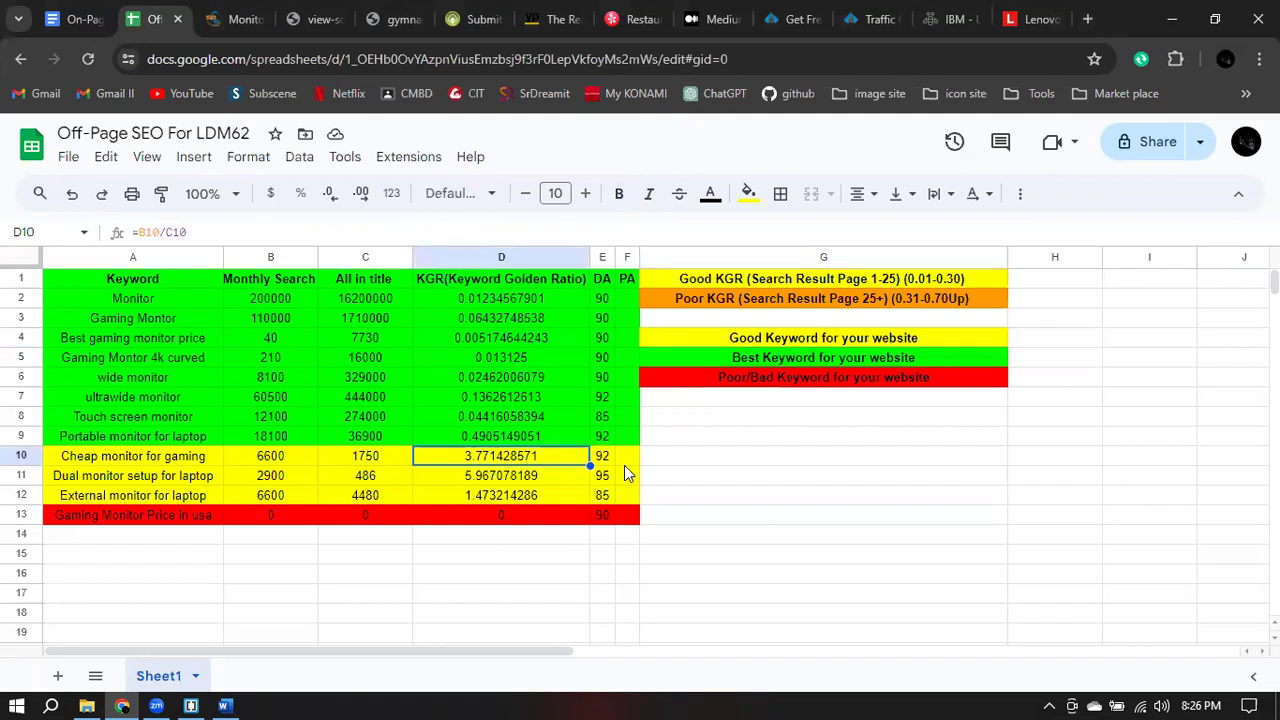
pyautogui.click(155, 462)
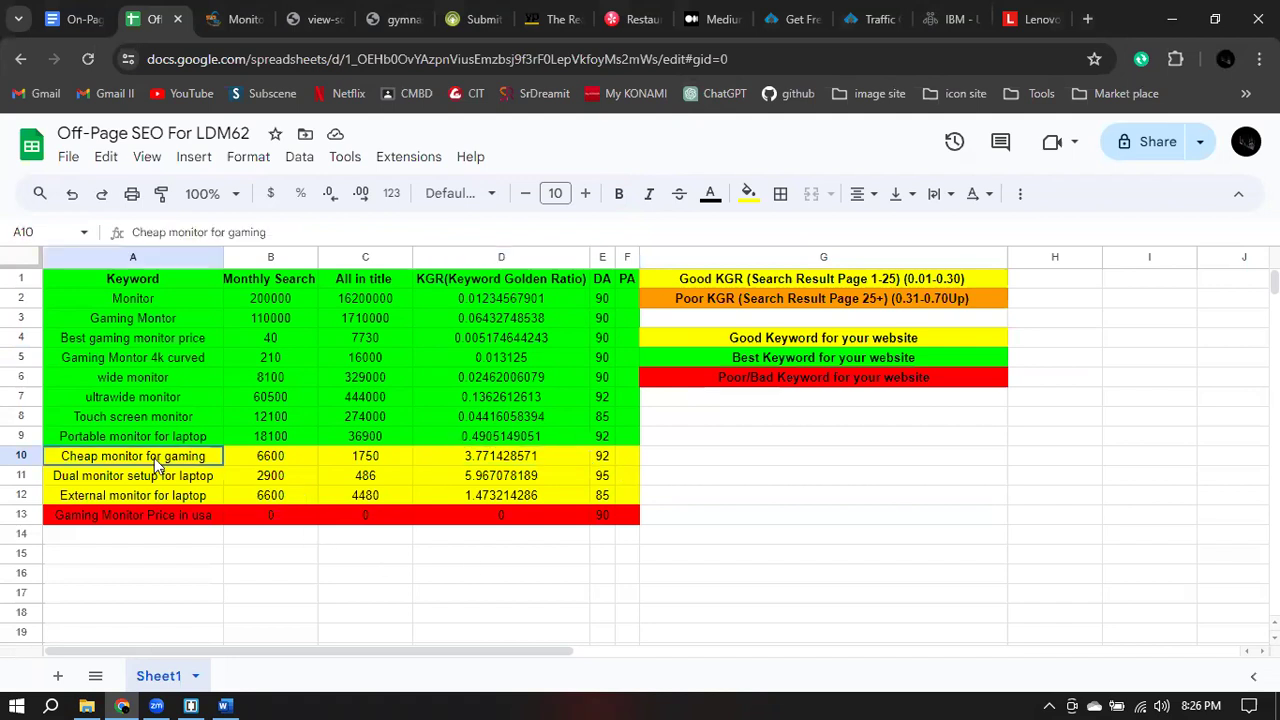
pyautogui.click(751, 380)
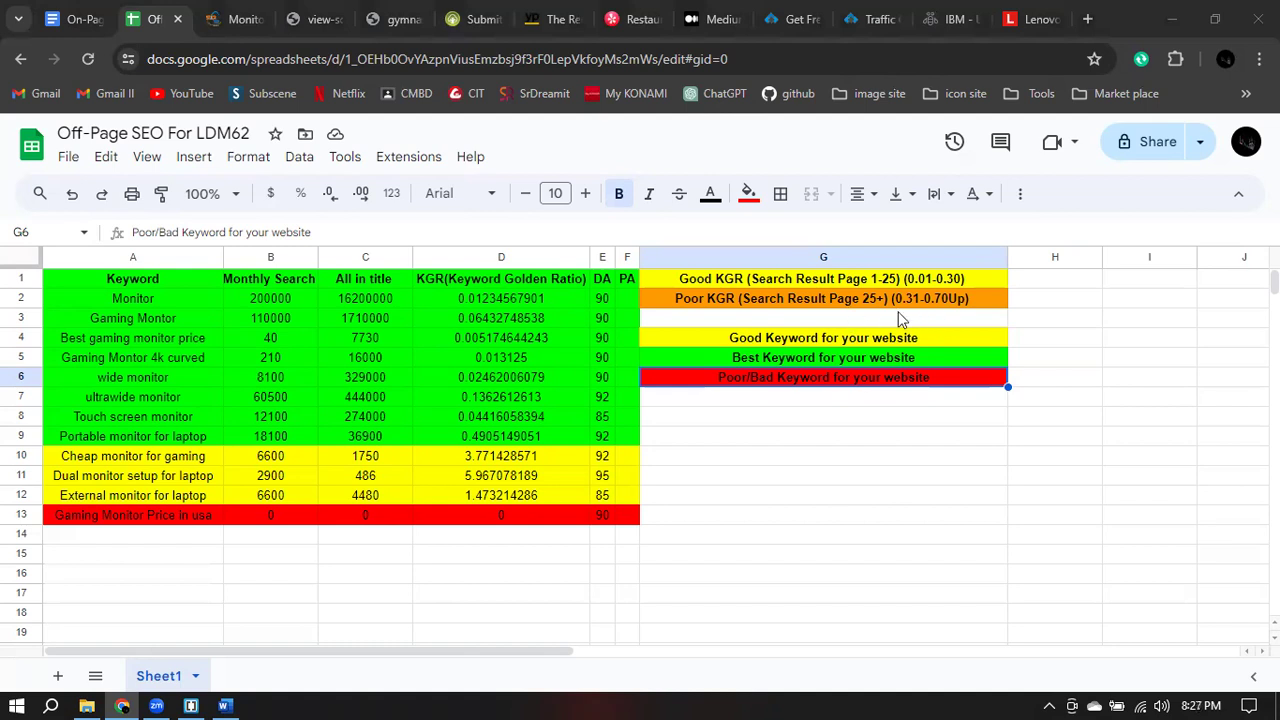
pyautogui.click(467, 460)
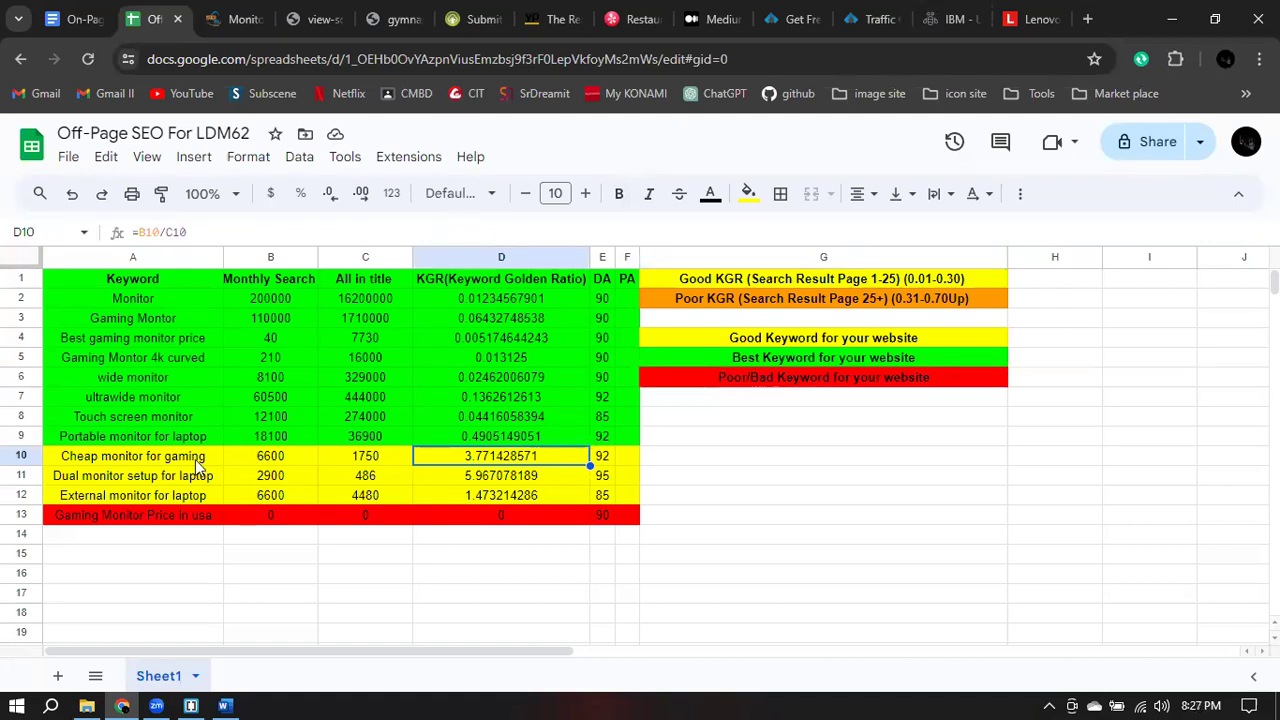
pyautogui.click(139, 462)
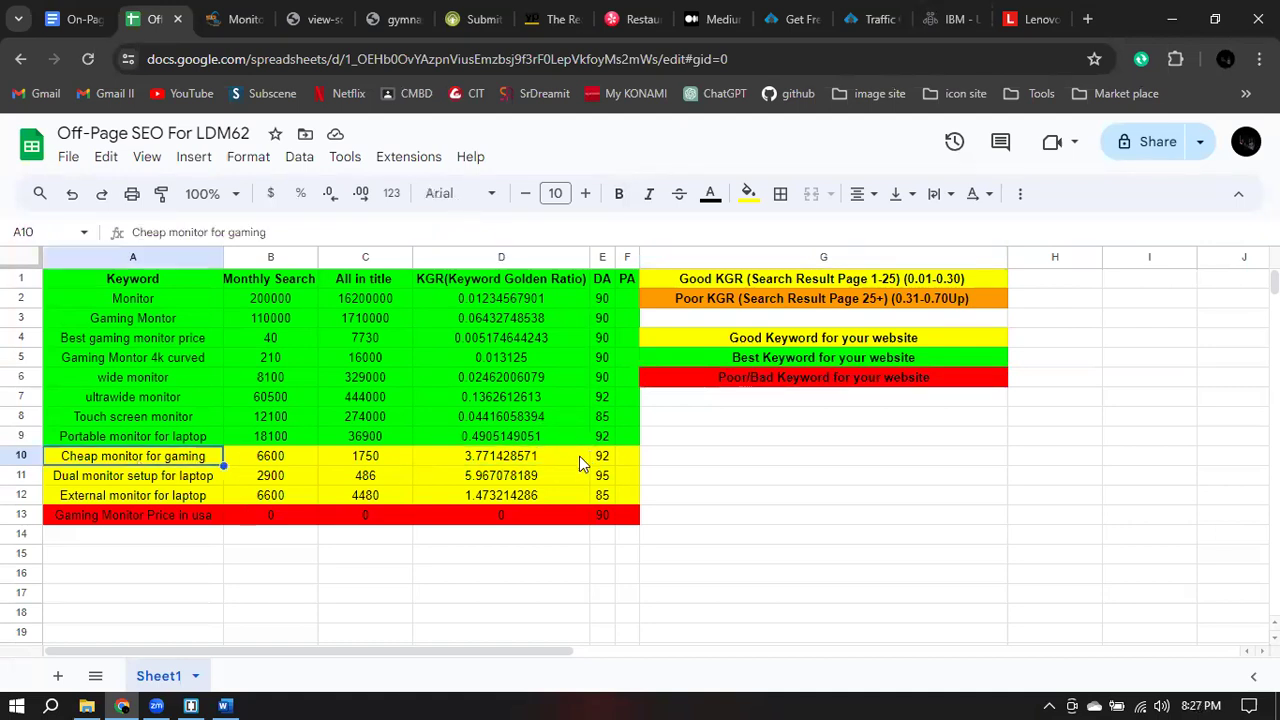
pyautogui.click(601, 458)
pyautogui.moveTo(157, 462); pyautogui.dragTo(604, 497)
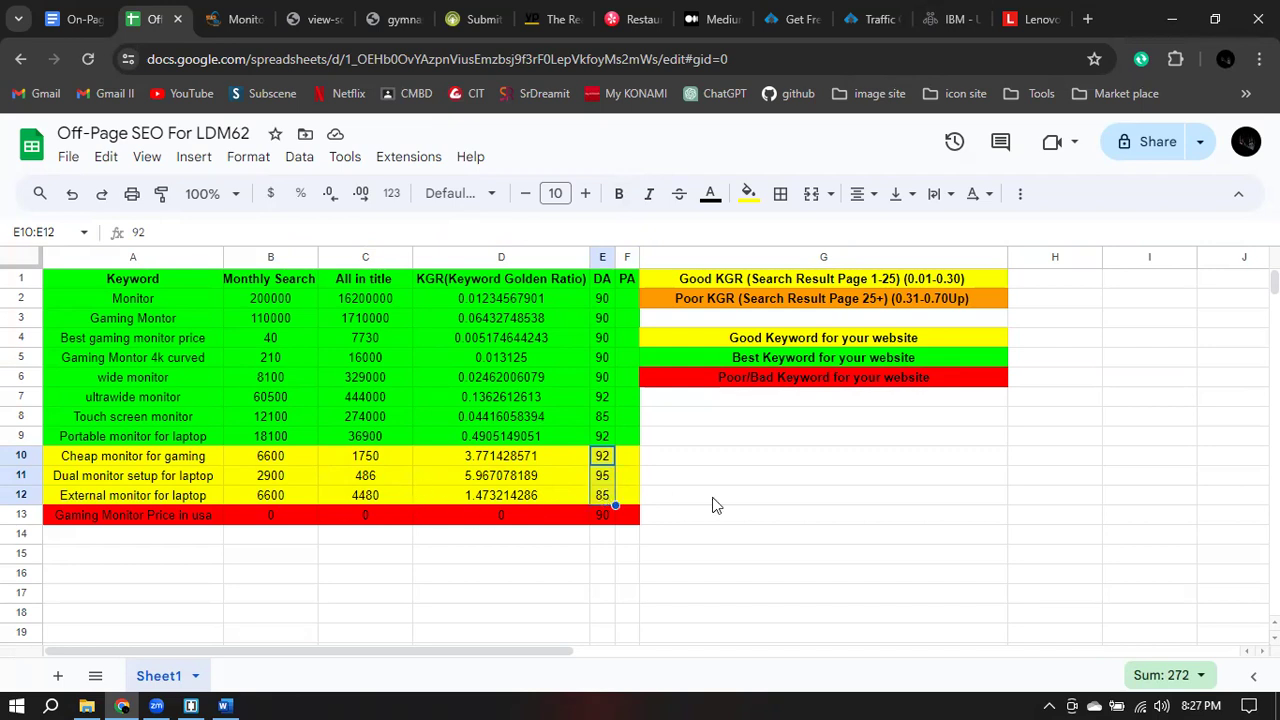
pyautogui.click(748, 500)
# - Highlight the green keyword rows from Monitor to Portable monitor for laptop, and the yellow rows from Cheap monitor for gaming to External monitor for laptop
pyautogui.click(133, 302)
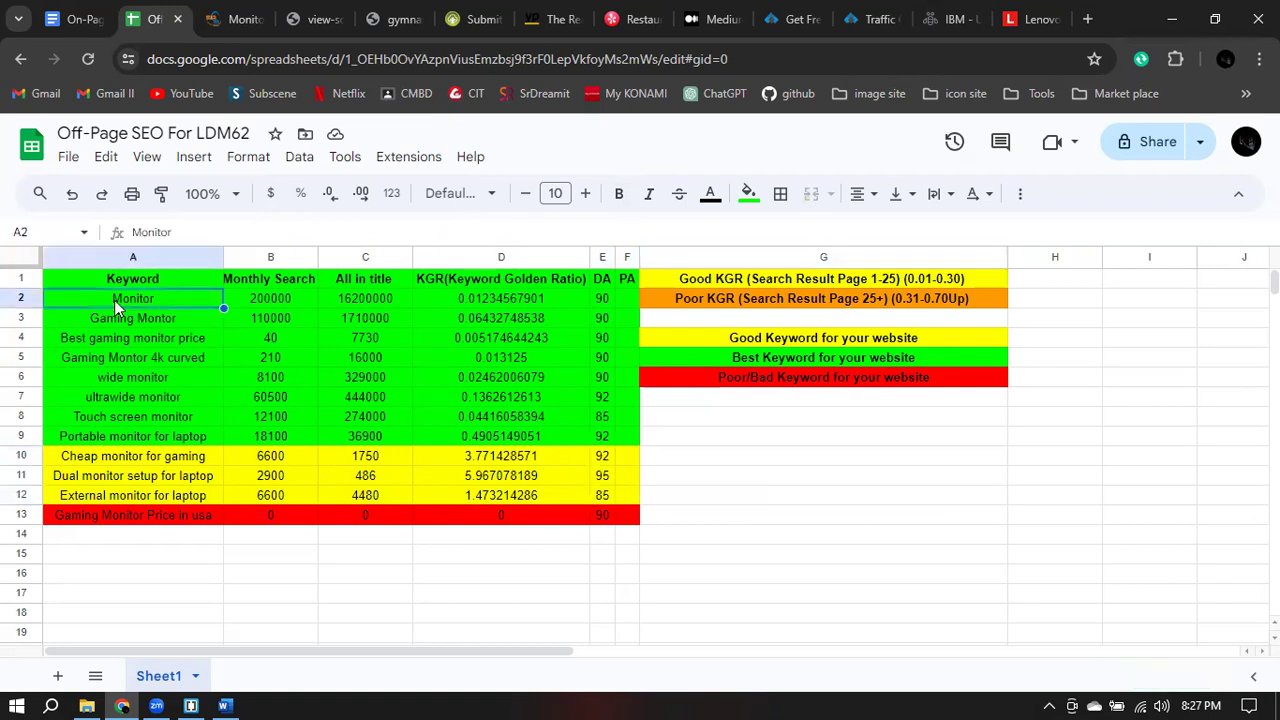
pyautogui.keyDown('shift'); pyautogui.click(632, 318); pyautogui.keyUp('shift')
pyautogui.moveTo(632, 318); pyautogui.dragTo(634, 443)
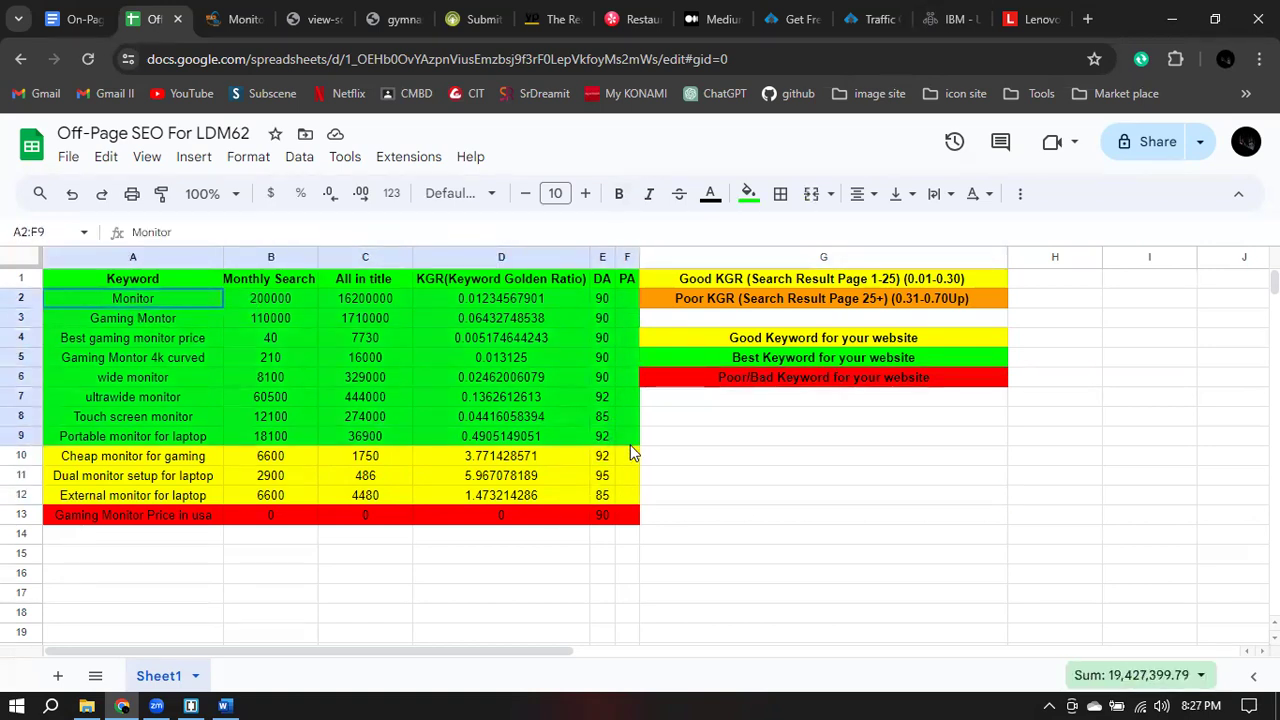
pyautogui.click(579, 490)
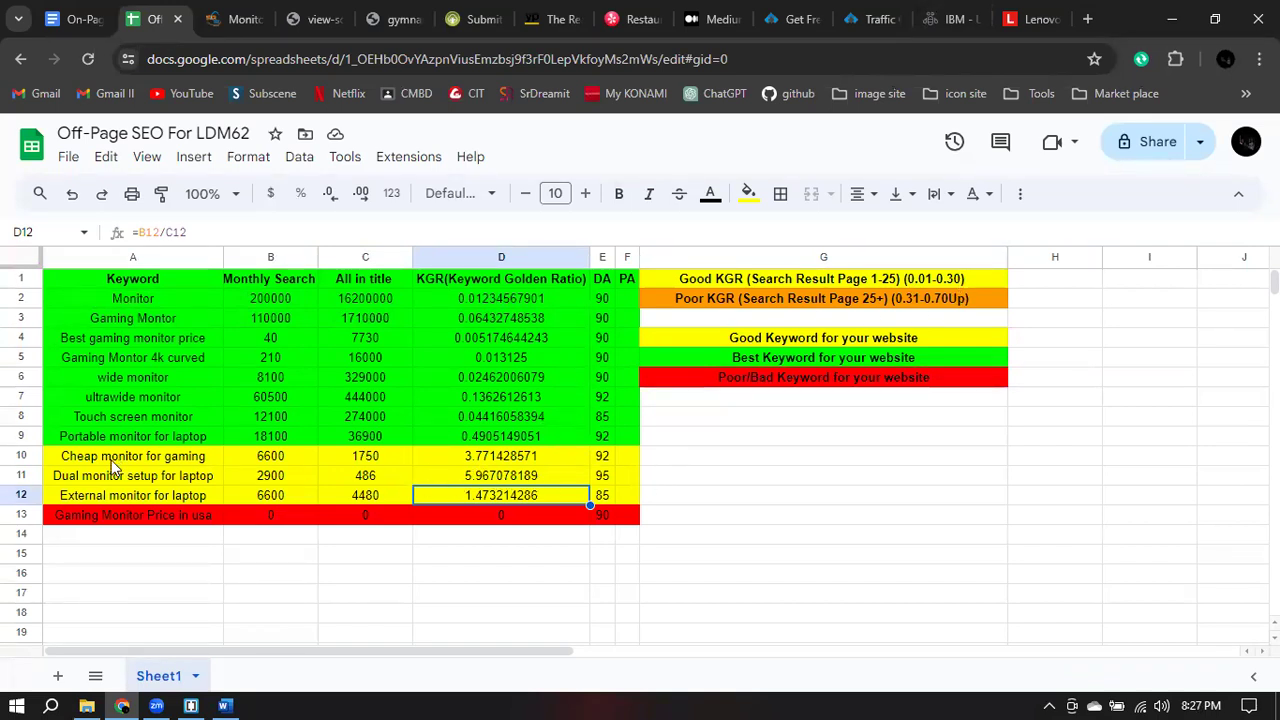
pyautogui.click(206, 457)
pyautogui.moveTo(206, 457); pyautogui.dragTo(628, 490)
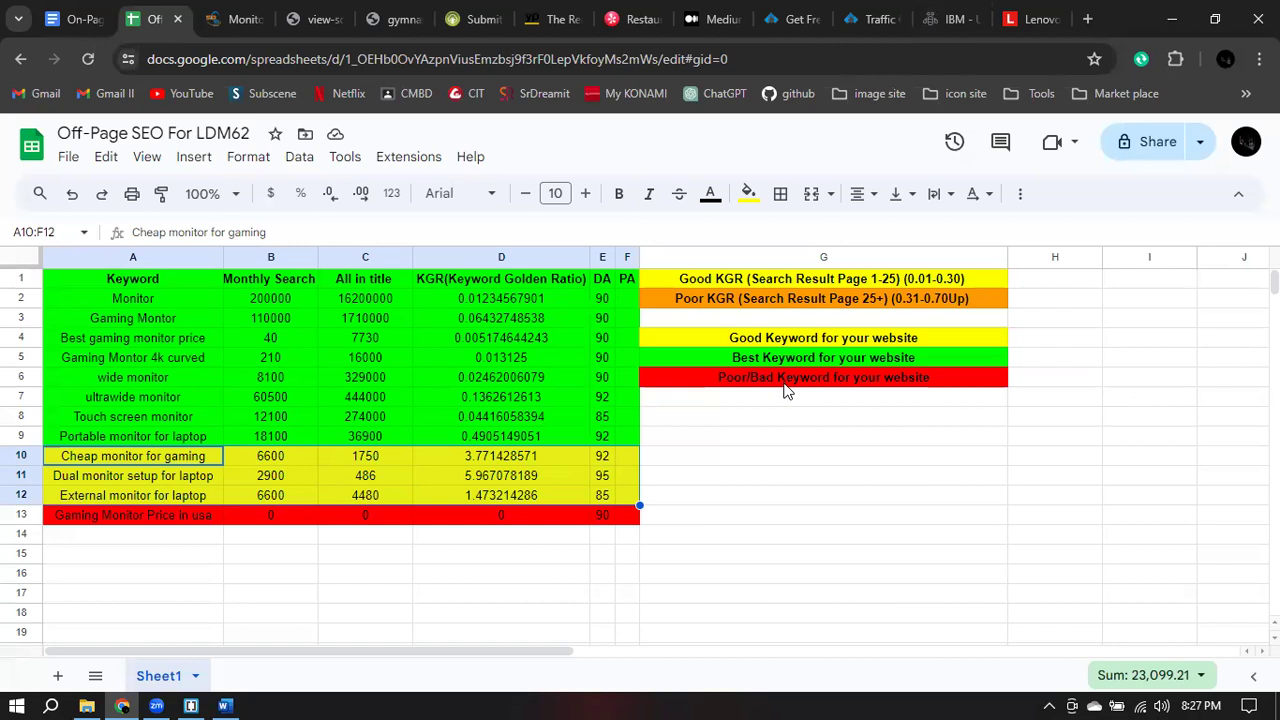
# - Examine the Cheap monitor for gaming row's monthly search and all-in-title figures, plus the DA of each yellow keyword
pyautogui.click(333, 475)
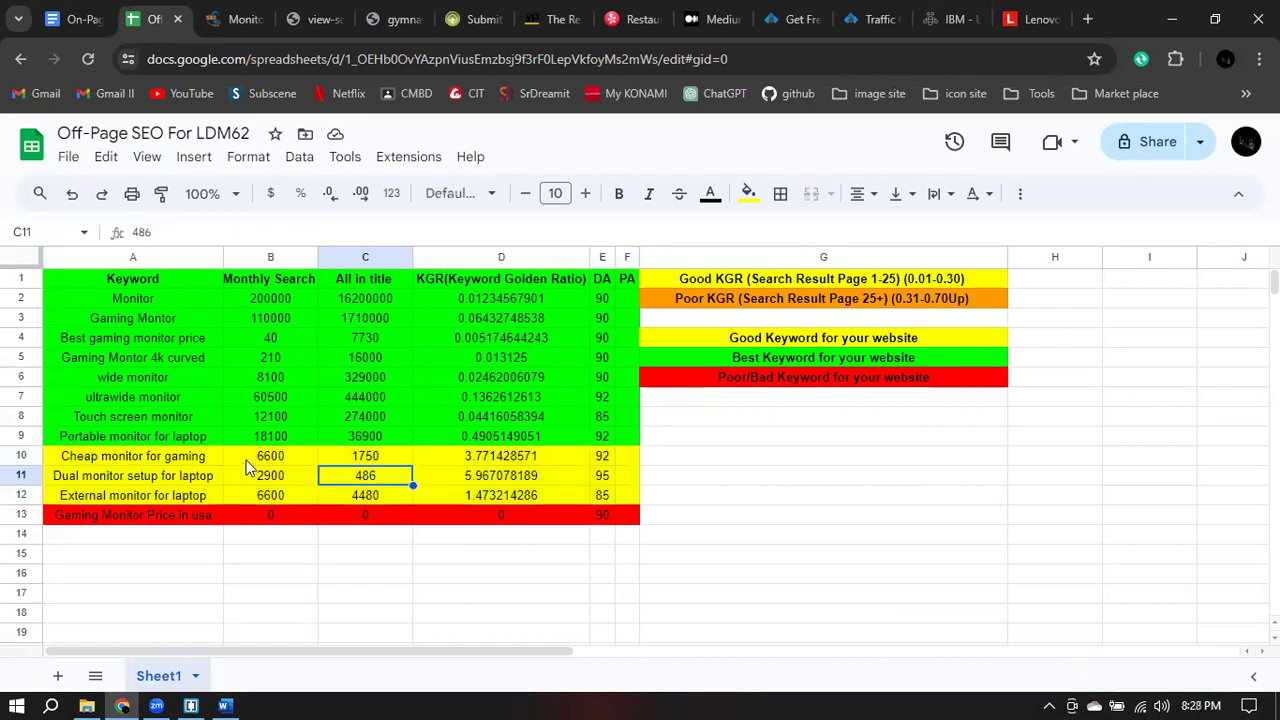
pyautogui.click(246, 456)
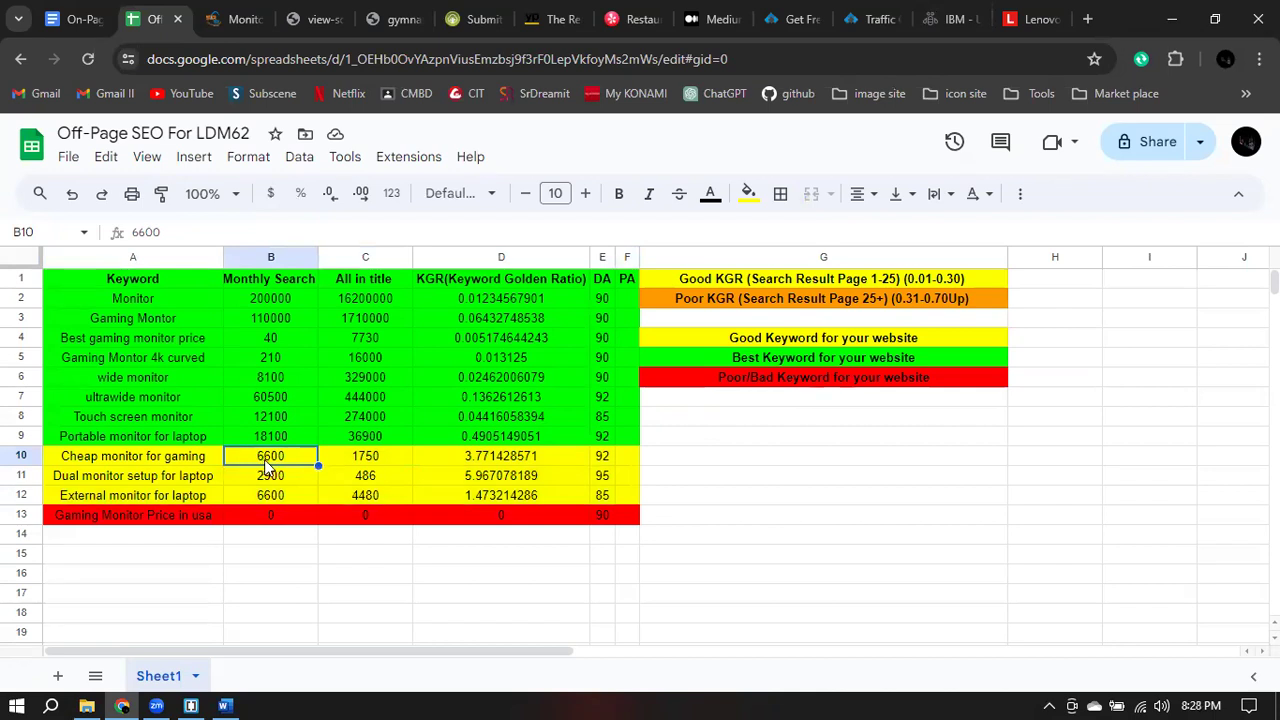
pyautogui.click(364, 456)
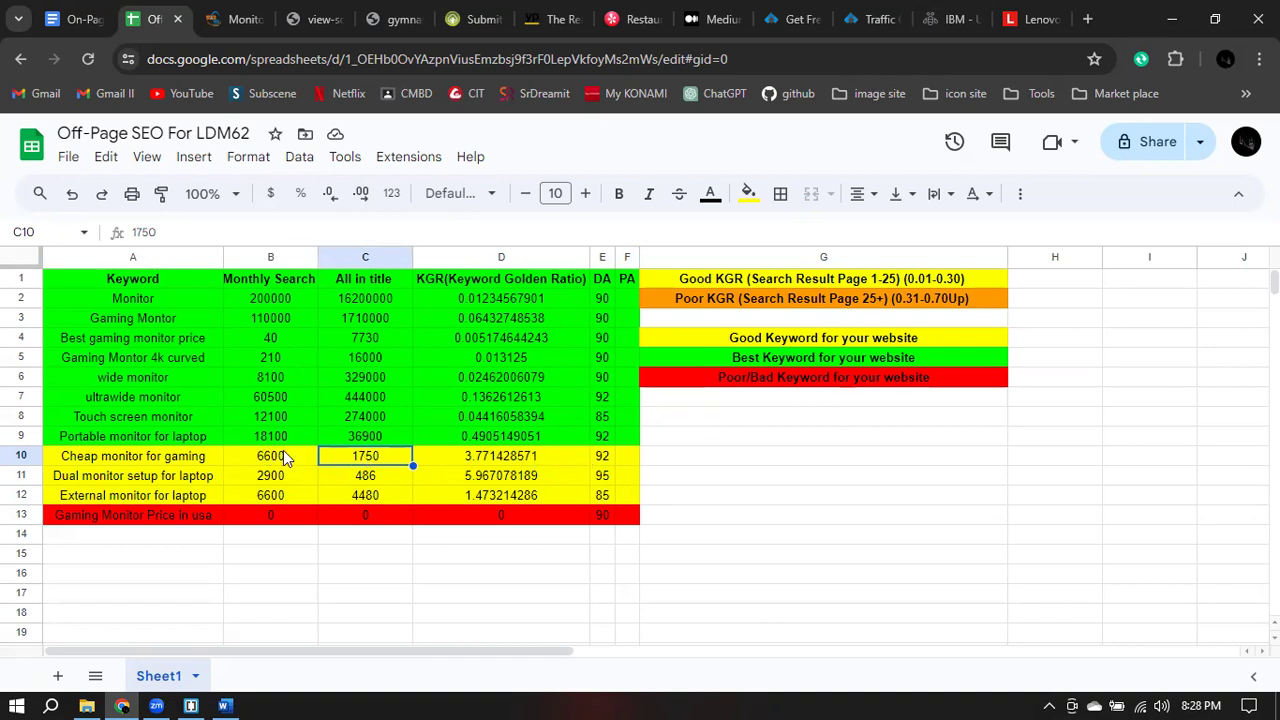
pyautogui.click(607, 457)
pyautogui.click(606, 477)
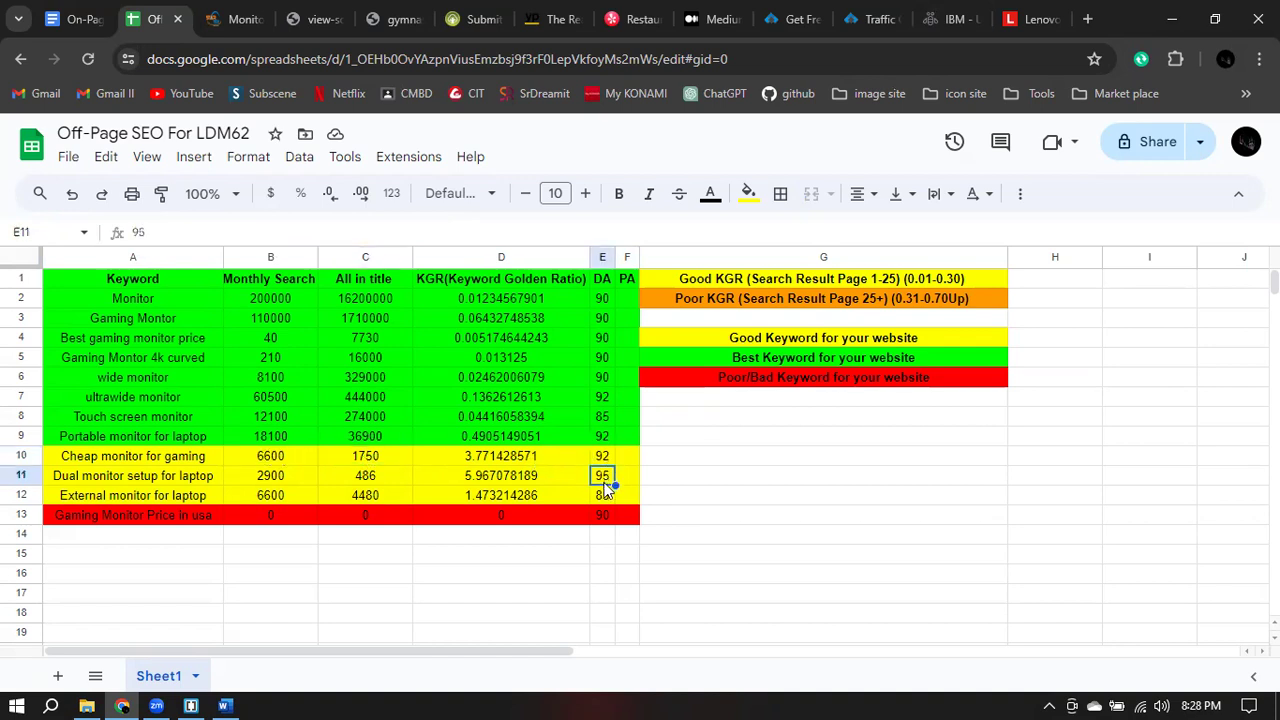
pyautogui.click(606, 496)
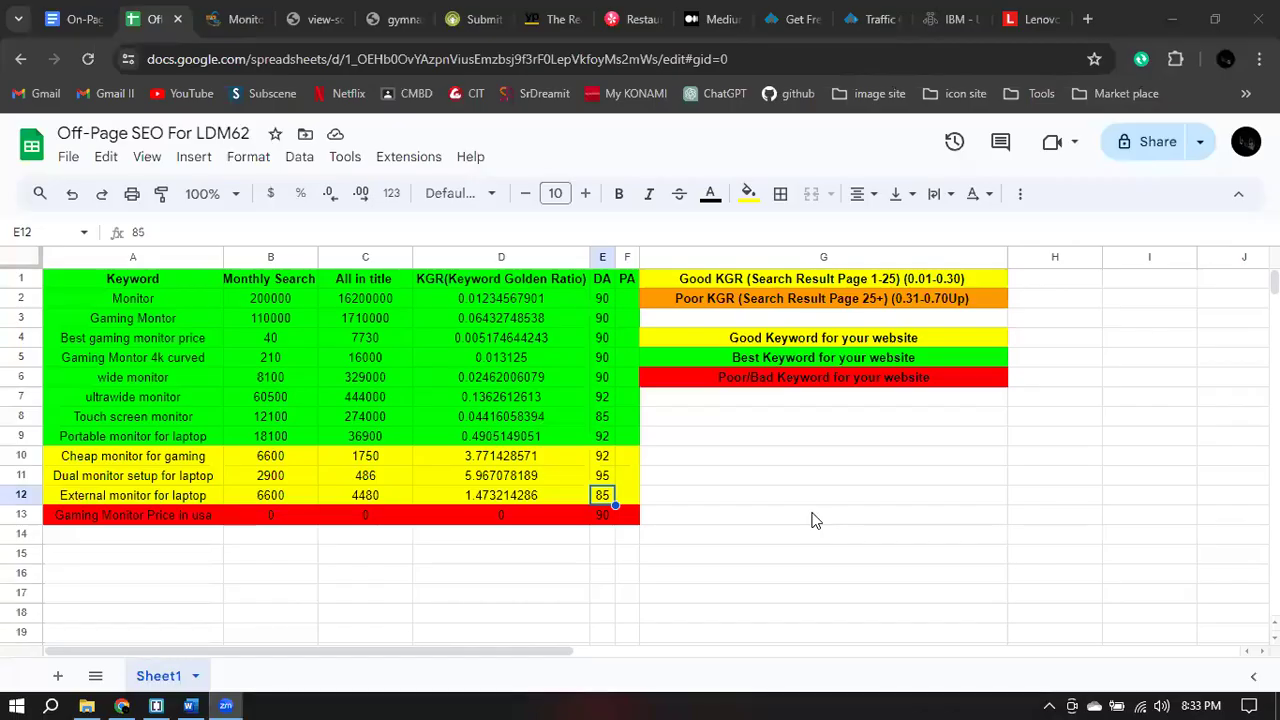
pyautogui.click(814, 517)
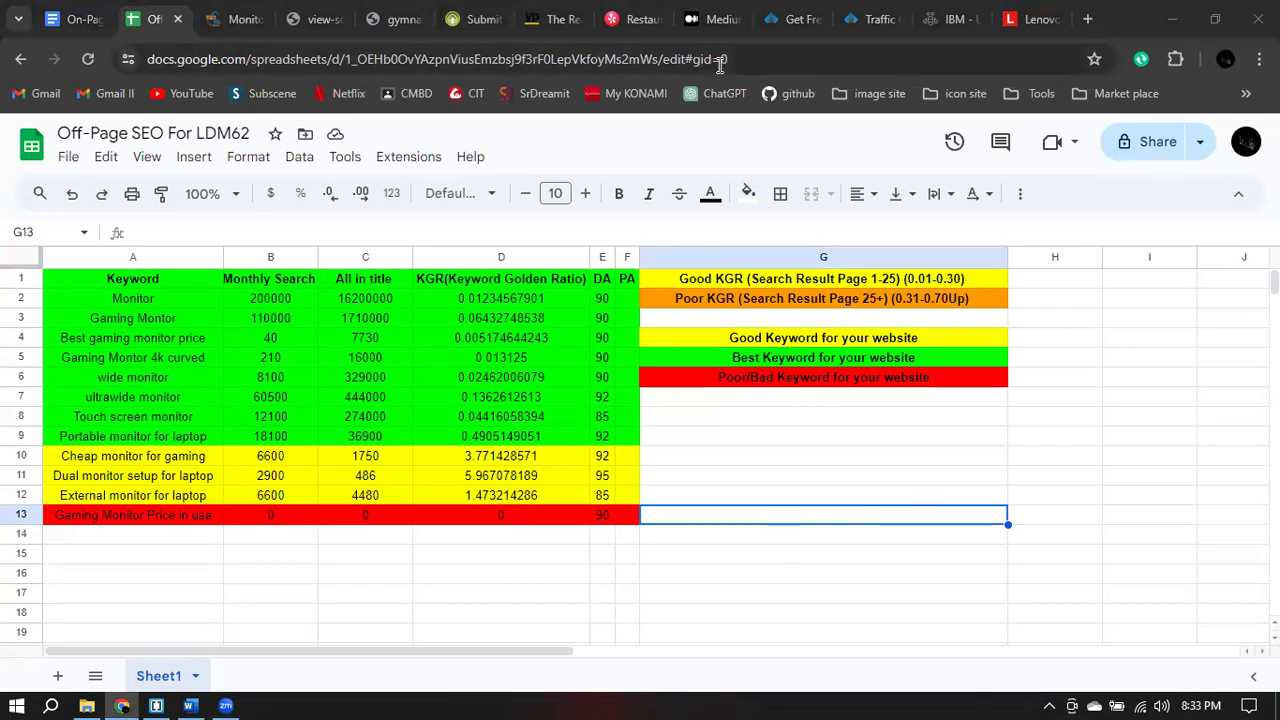
# - Clear the Monitor keyword's KGR formula in D2 and re-enter it as monthly search divided by all in title, =B2/C2
pyautogui.doubleClick(517, 296)
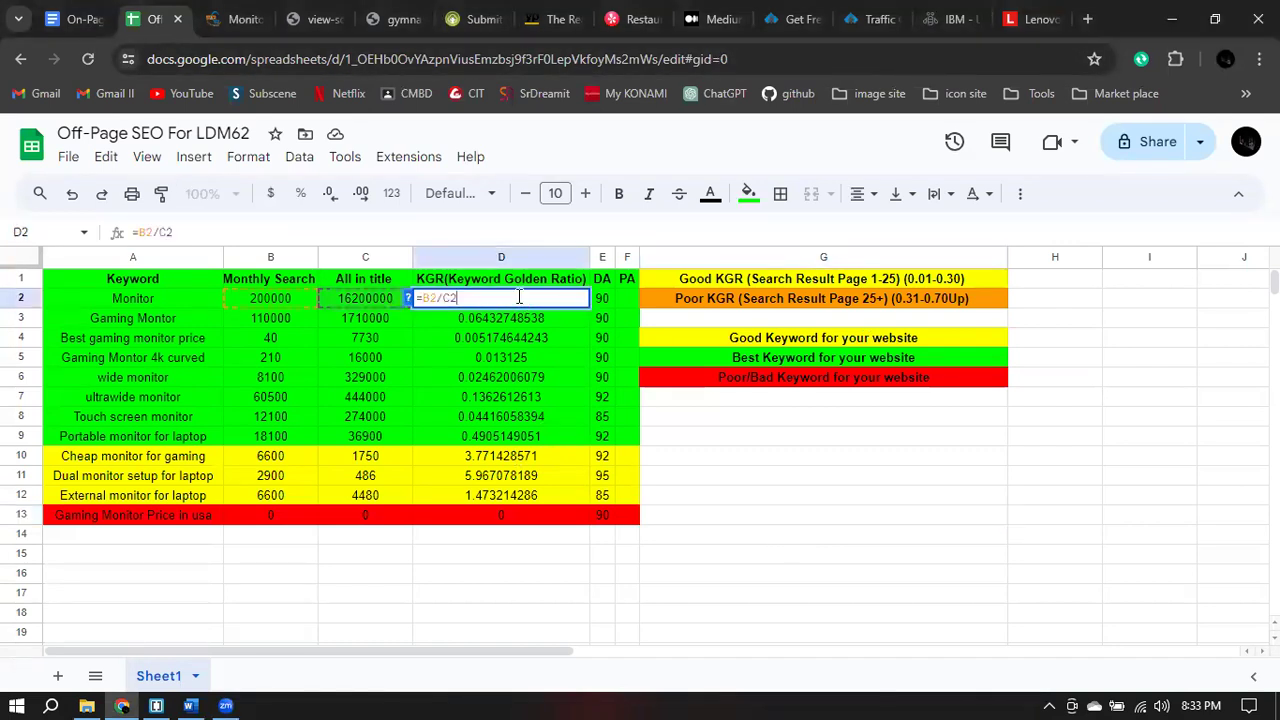
pyautogui.click(694, 459)
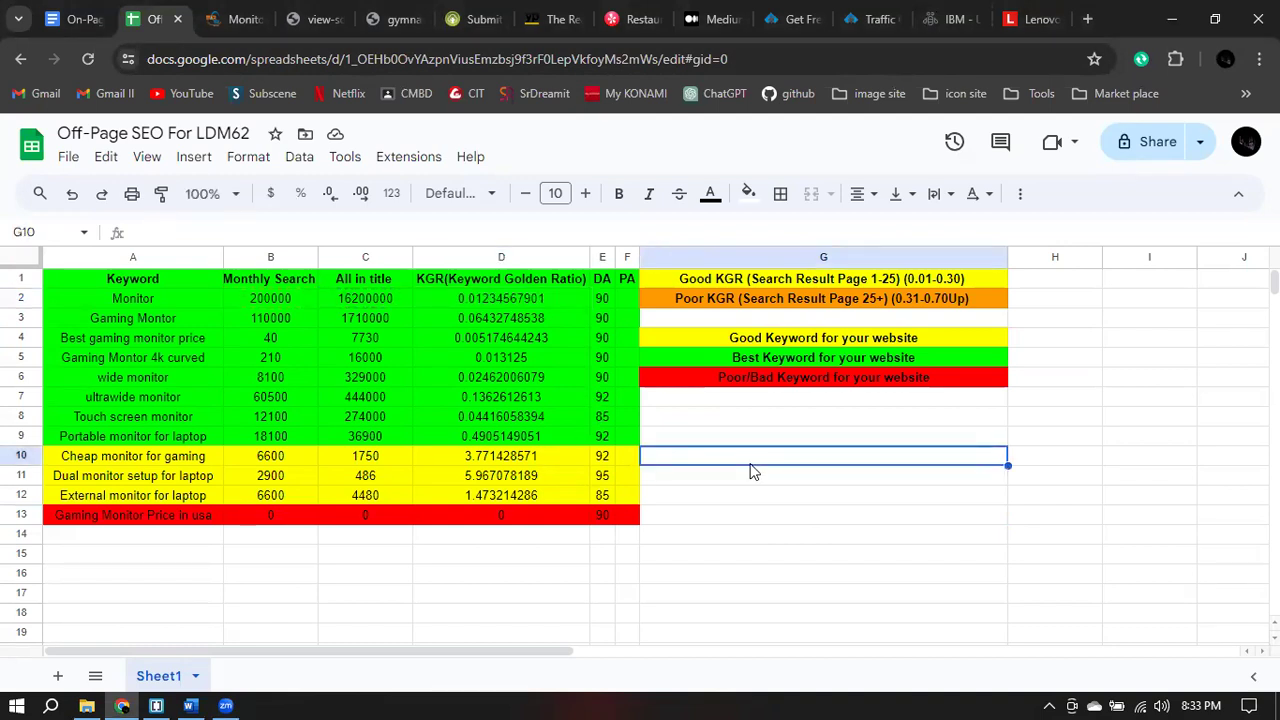
pyautogui.doubleClick(489, 298)
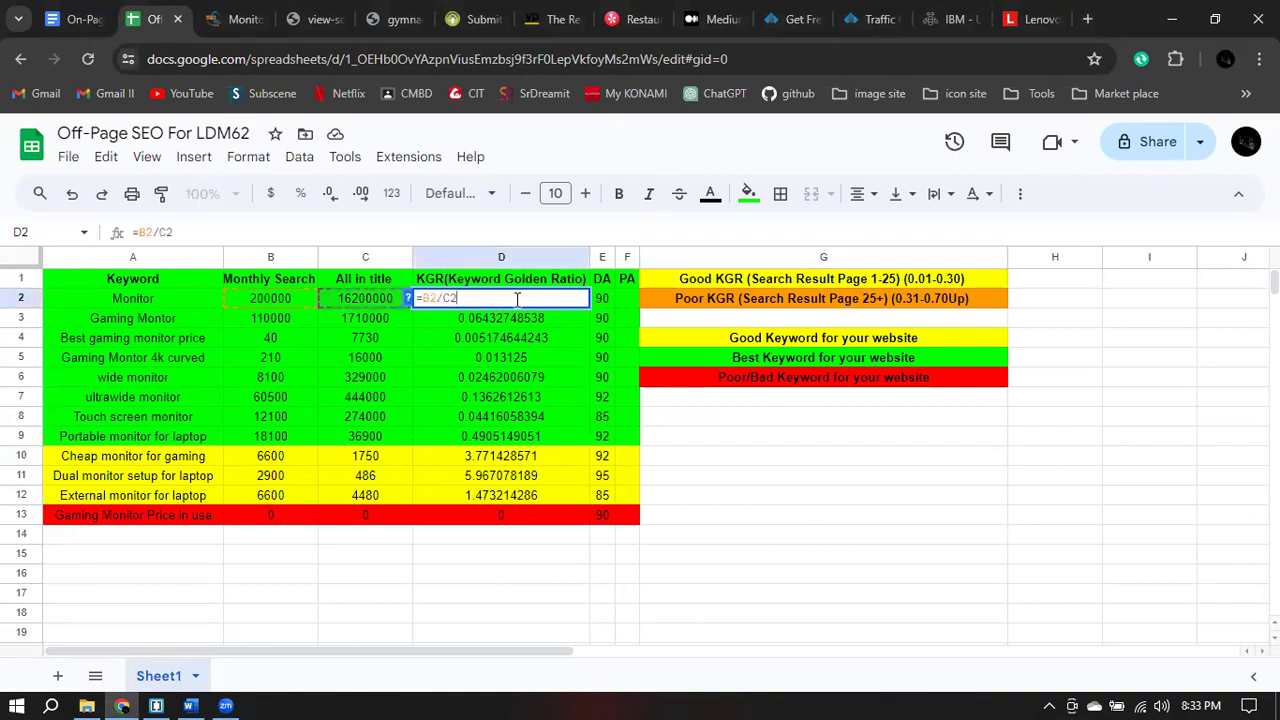
pyautogui.press('BackSpace')
pyautogui.press('BackSpace')
pyautogui.press('BackSpace')
pyautogui.press('BackSpace')
pyautogui.press('BackSpace')
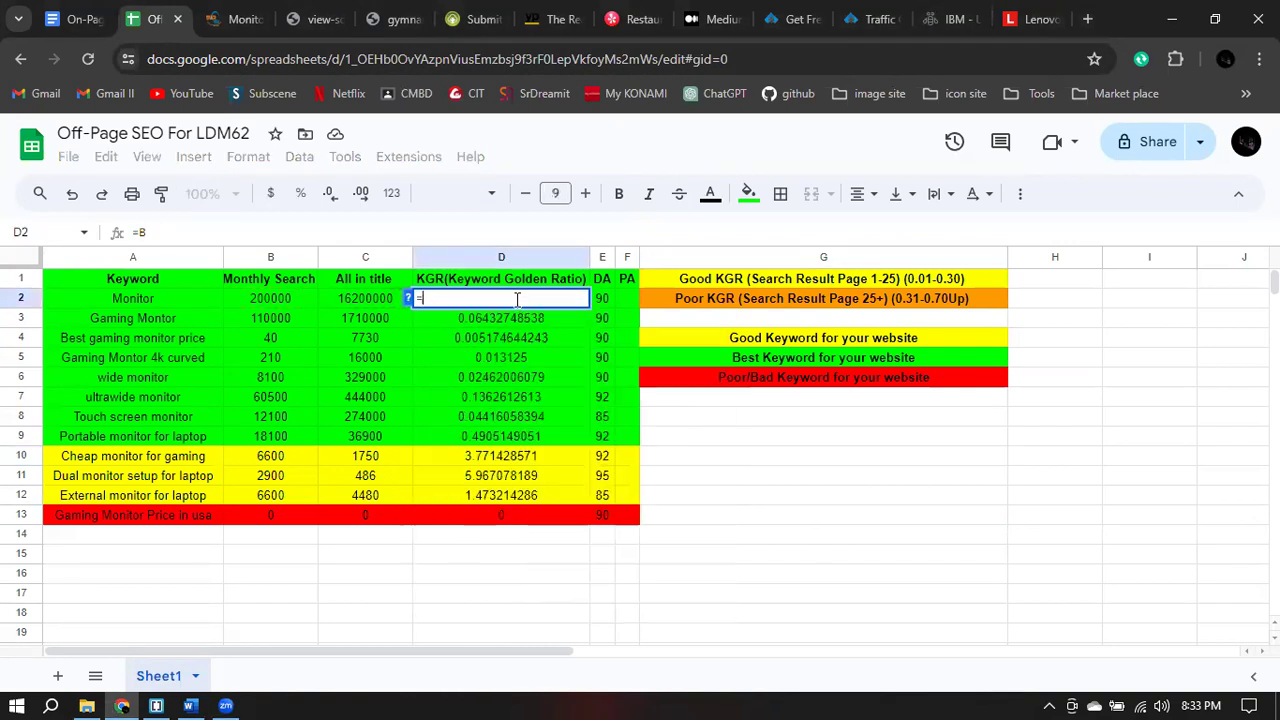
pyautogui.press('BackSpace')
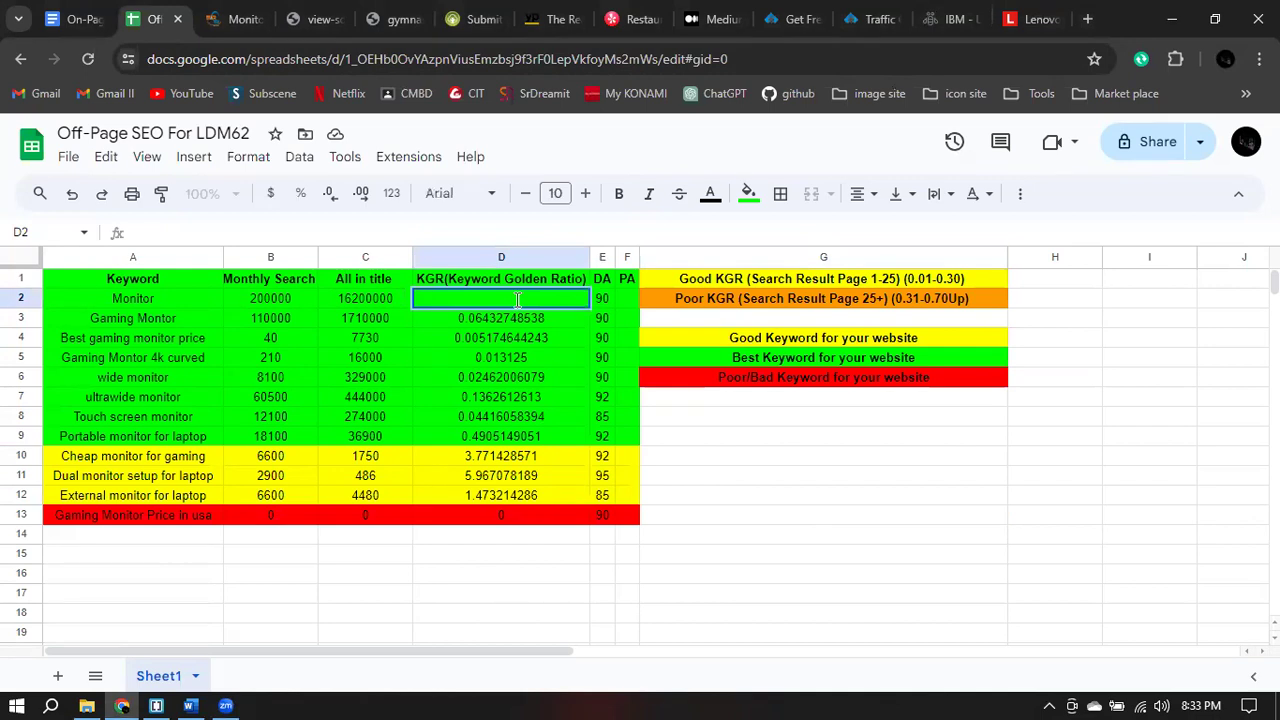
pyautogui.write('=')
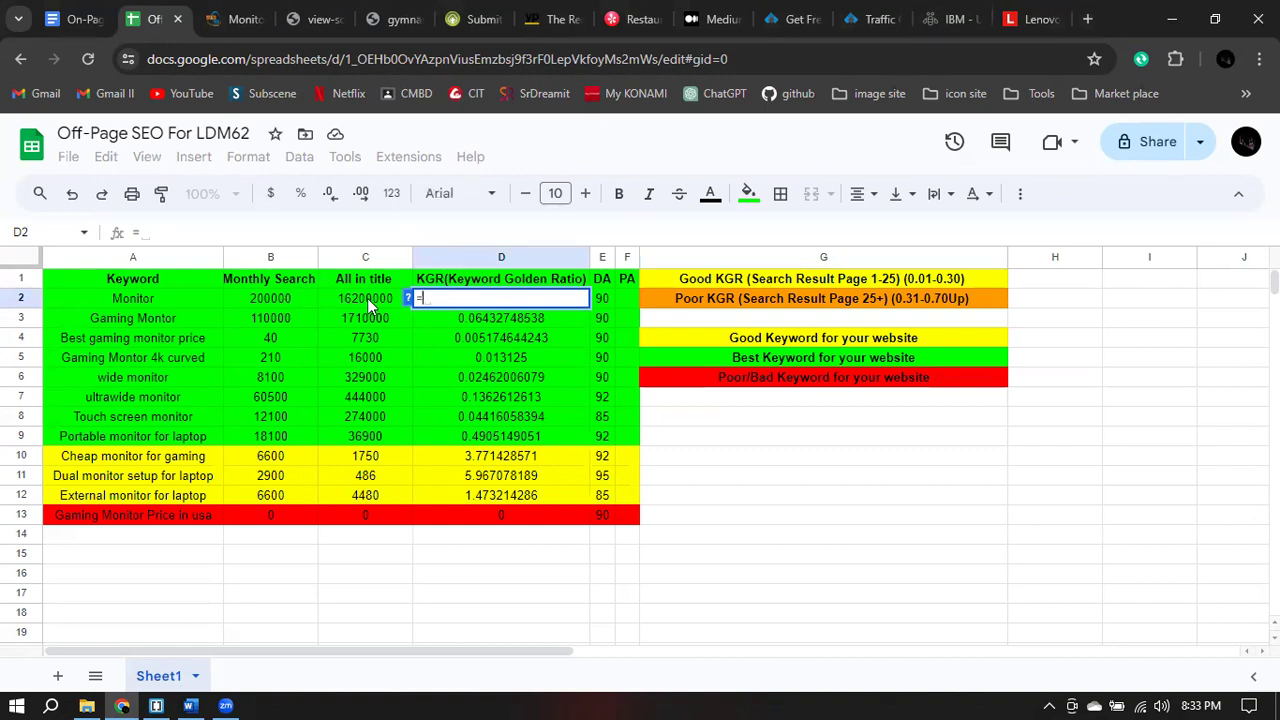
pyautogui.click(270, 302)
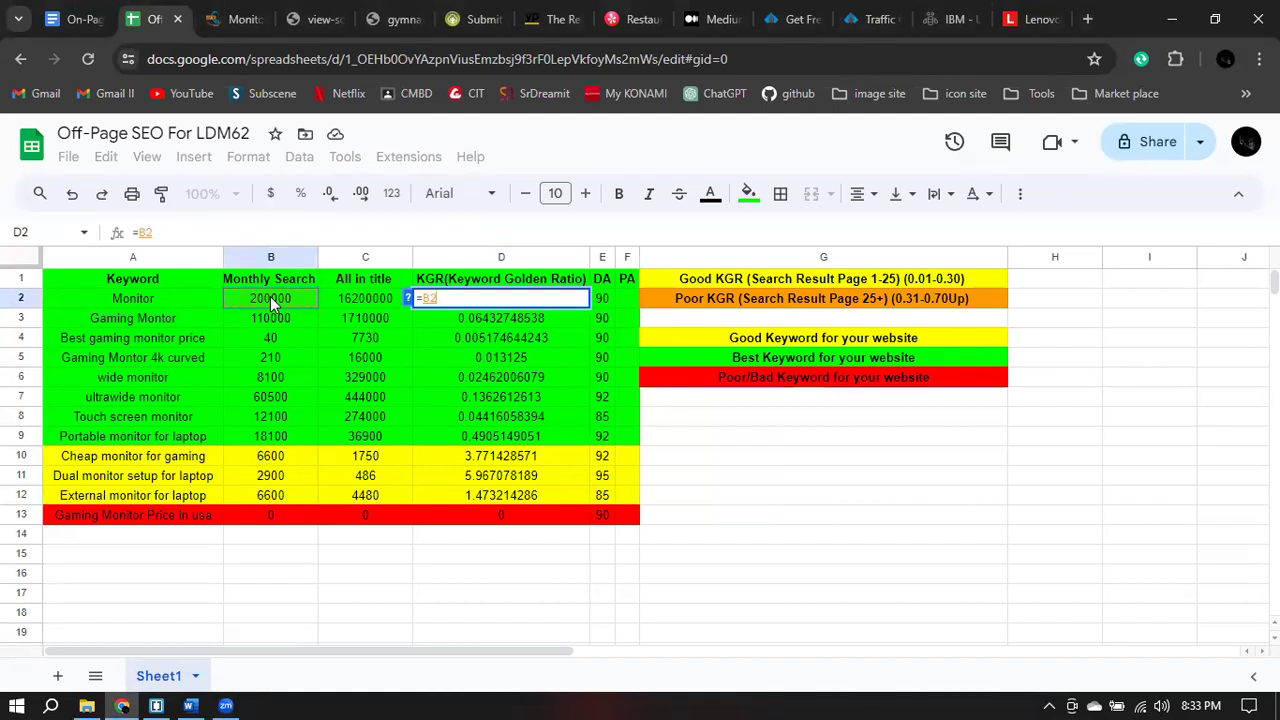
pyautogui.write('/')
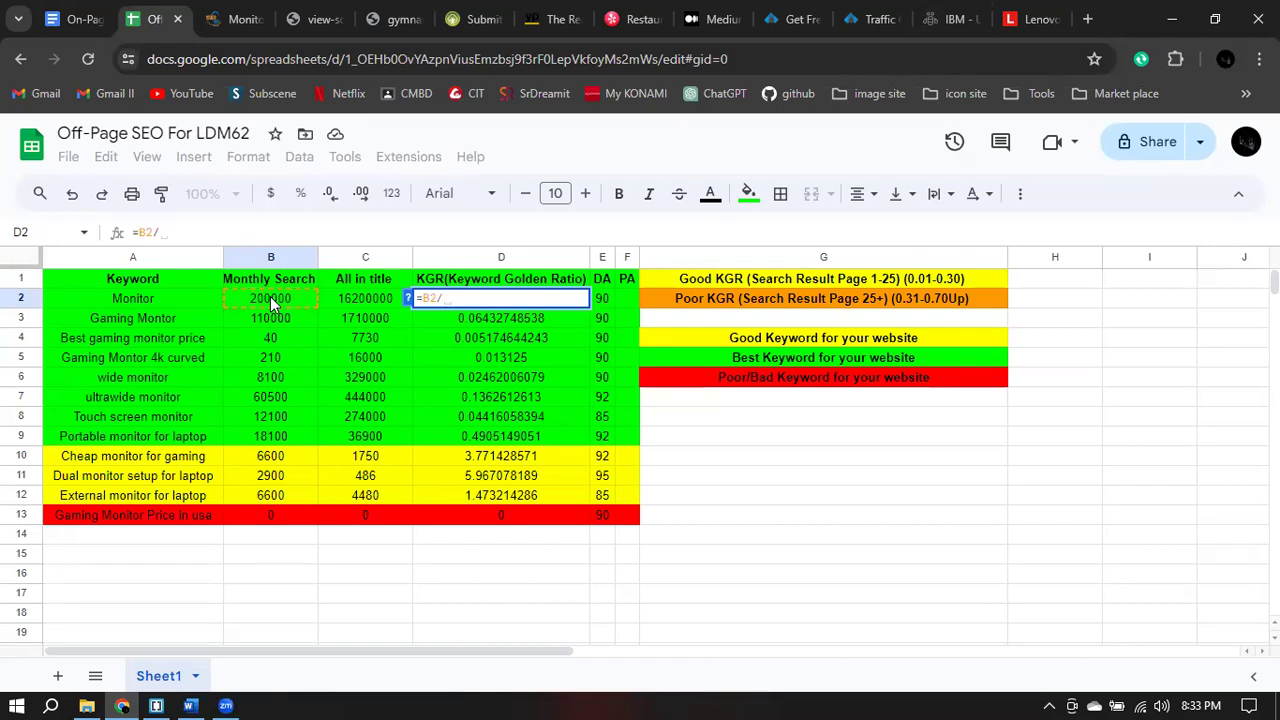
pyautogui.click(358, 298)
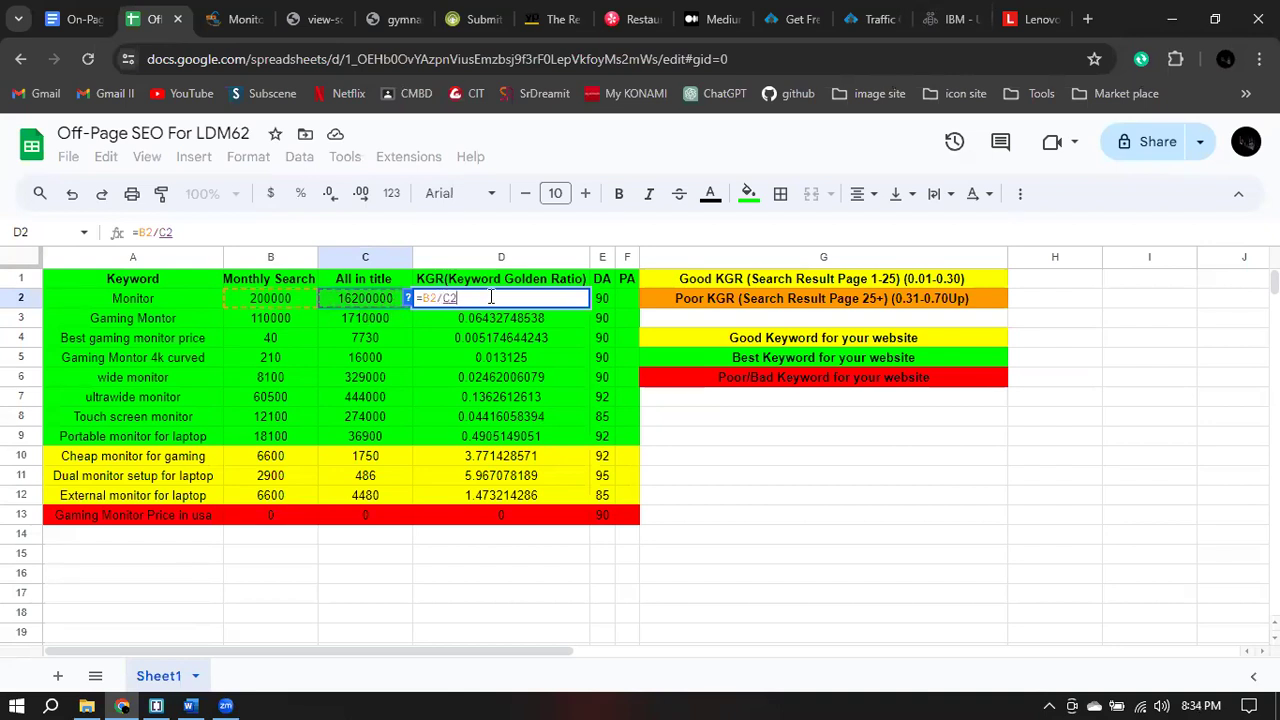
pyautogui.press('Return')
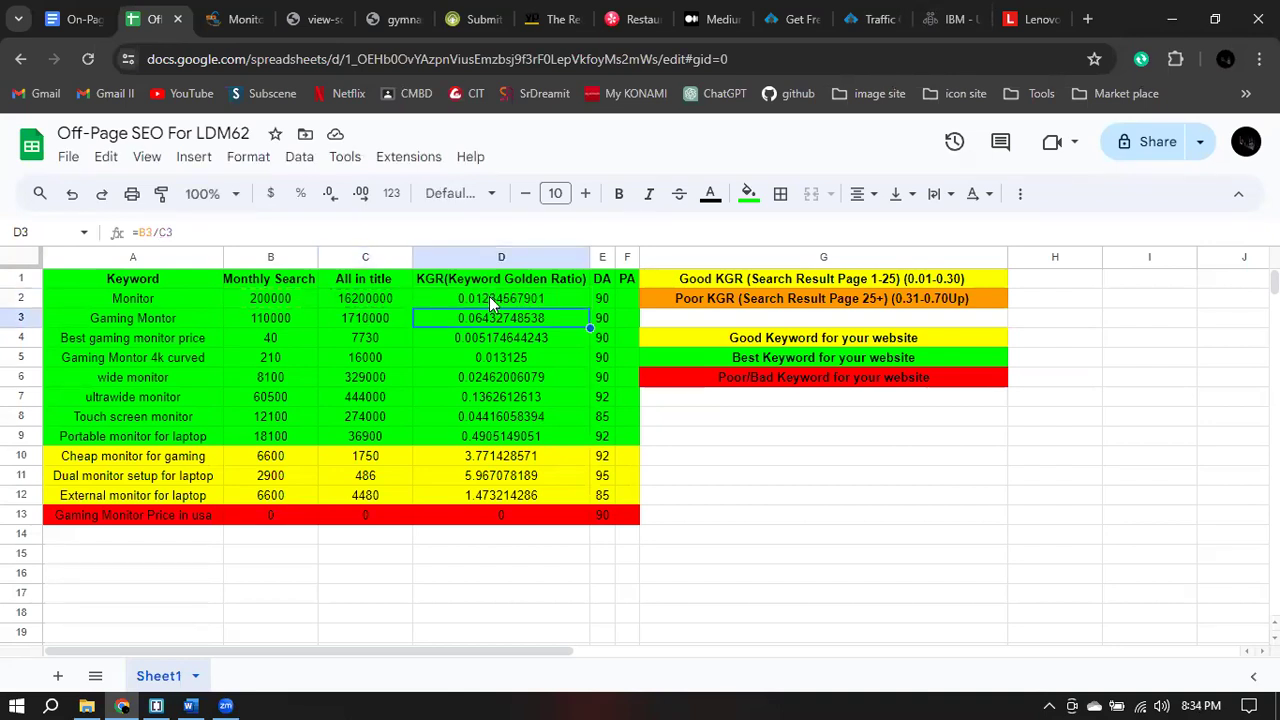